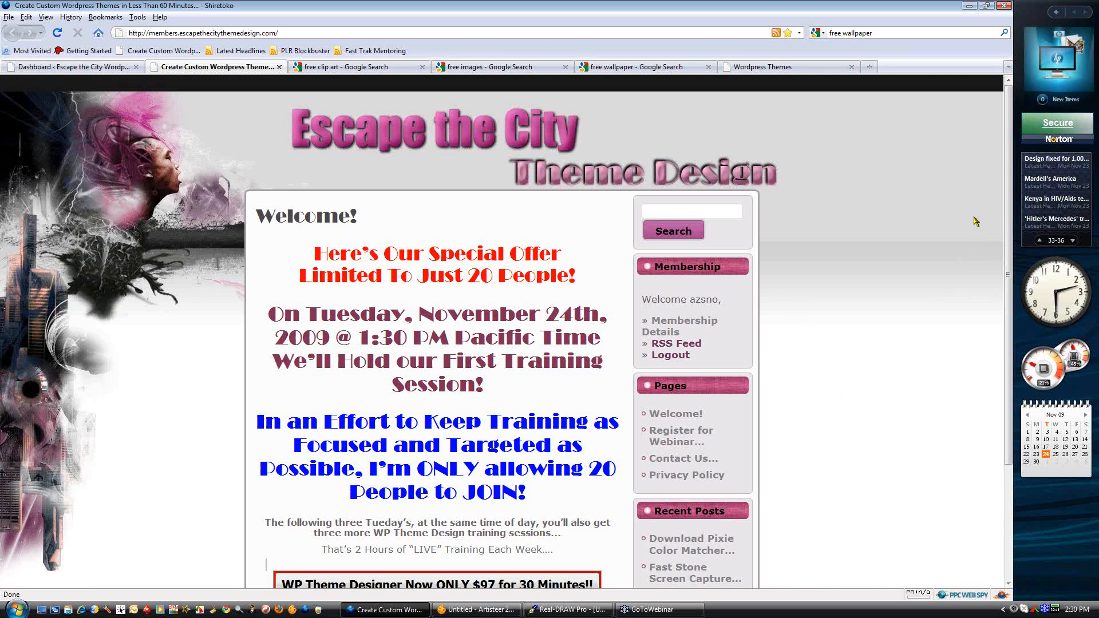
View the Artisteer site through the "Get Artisteer NOW!" recent post, and return to the members' home page
{"action": "left_click_drag", "start_coordinate": [1011, 166], "coordinate": [1011, 280]}
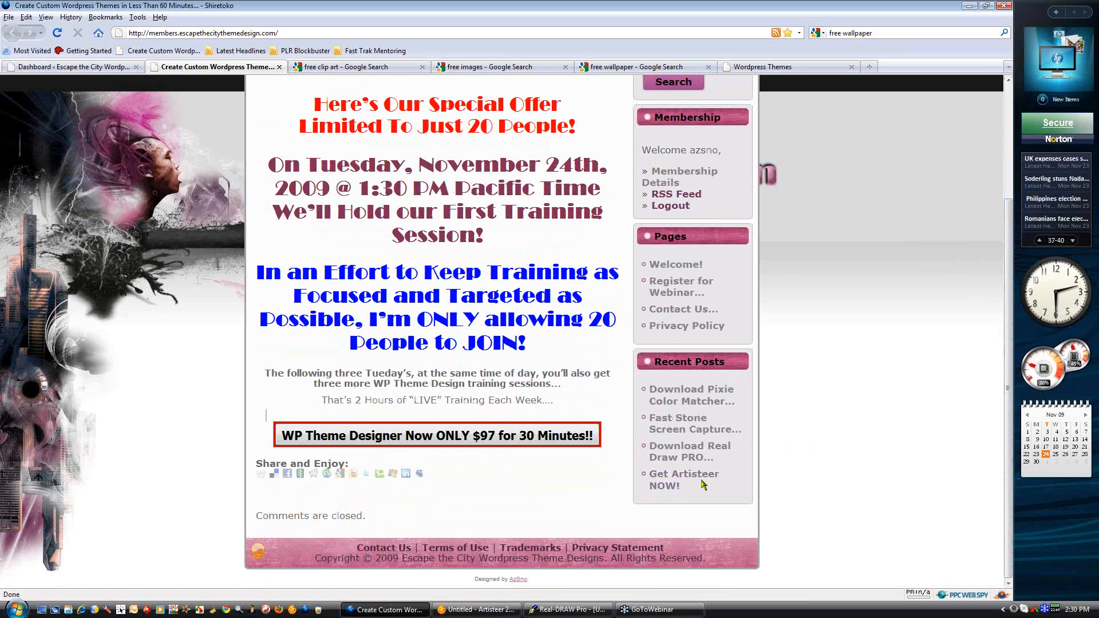
{"action": "left_click", "coordinate": [668, 487]}
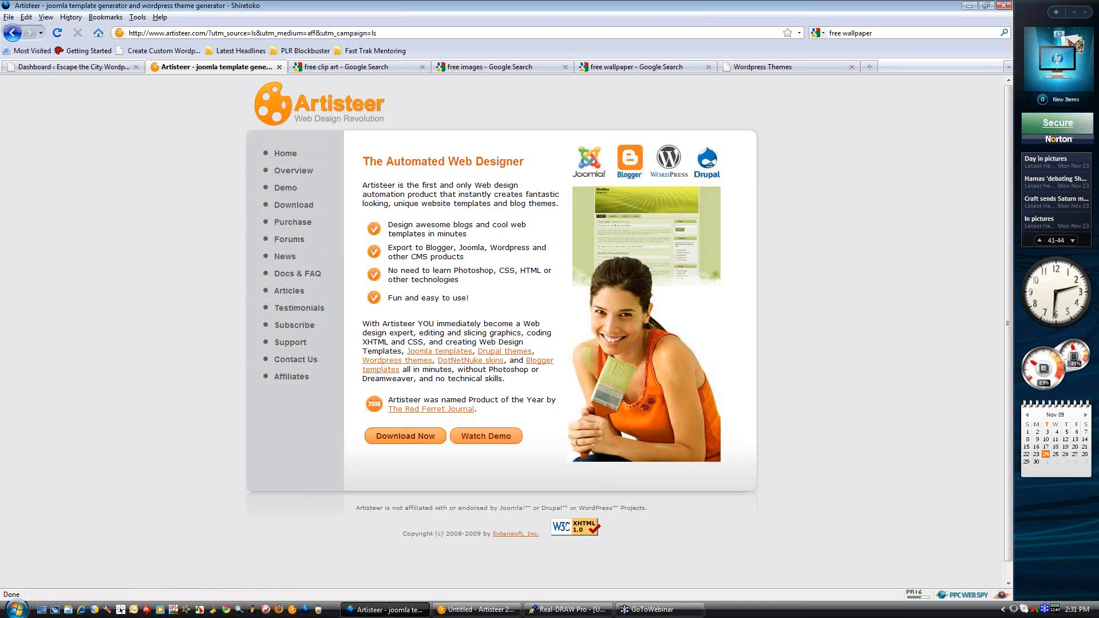
{"action": "key", "text": "alt+Left"}
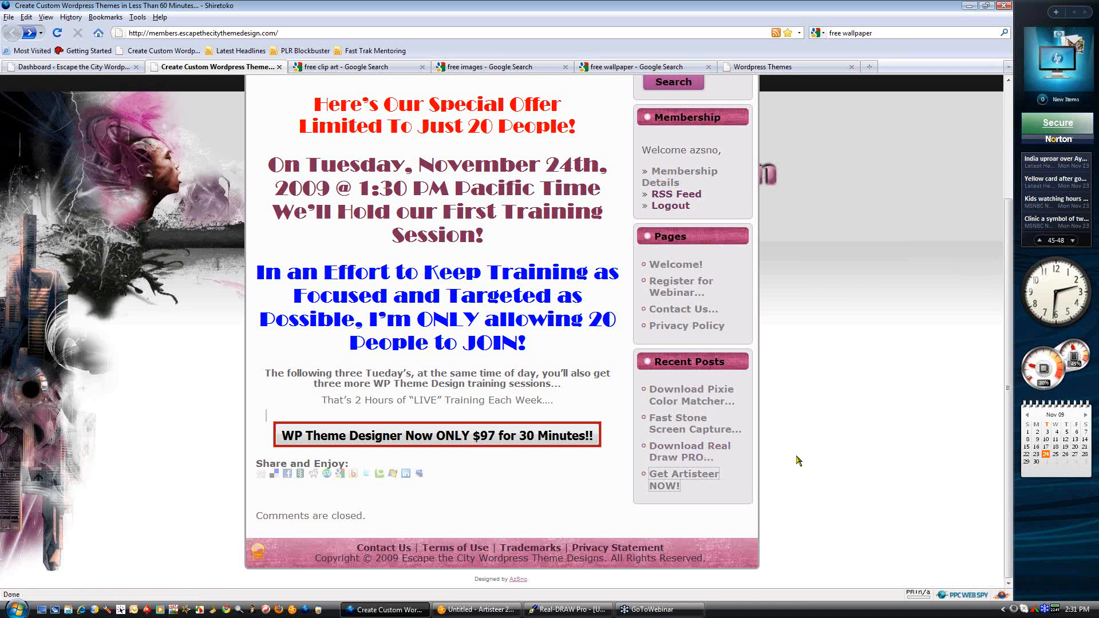
Open the "Download Real Draw PRO..." recent post and go to its desktop setup file section
{"action": "left_click", "coordinate": [710, 452]}
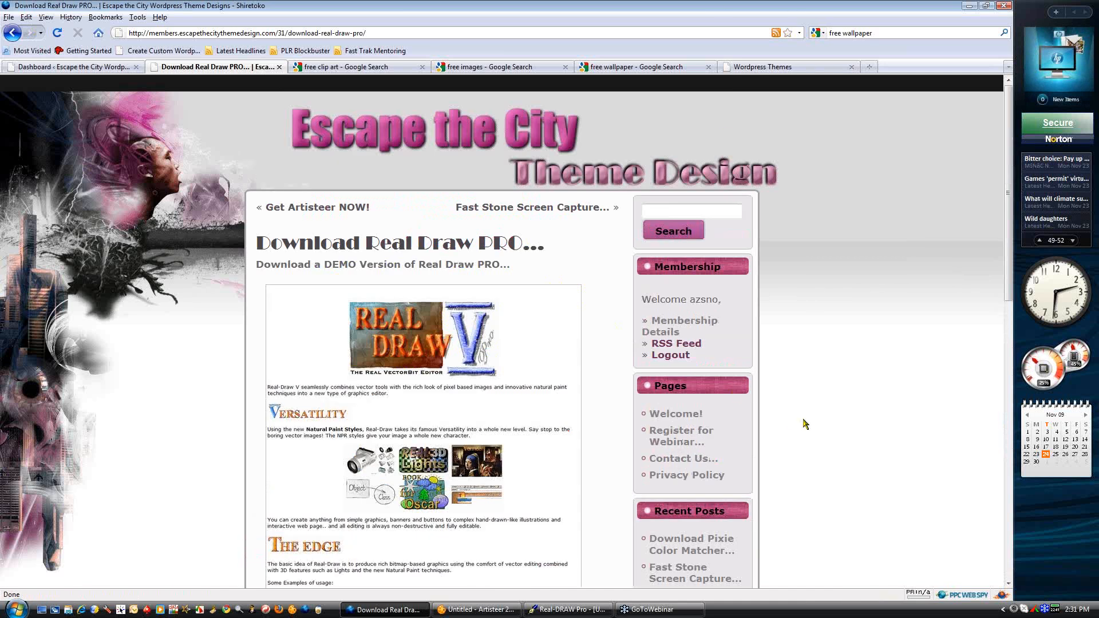
{"action": "scroll", "coordinate": [804, 424], "scroll_direction": "down", "scroll_amount": 3}
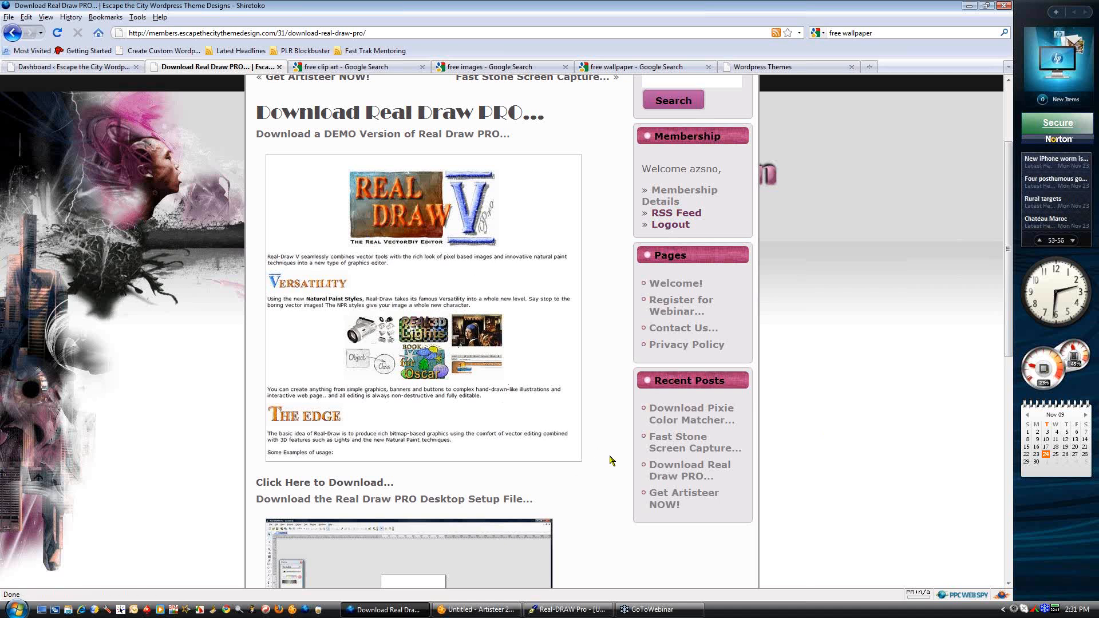
{"action": "left_click_drag", "start_coordinate": [1013, 165], "coordinate": [1022, 283]}
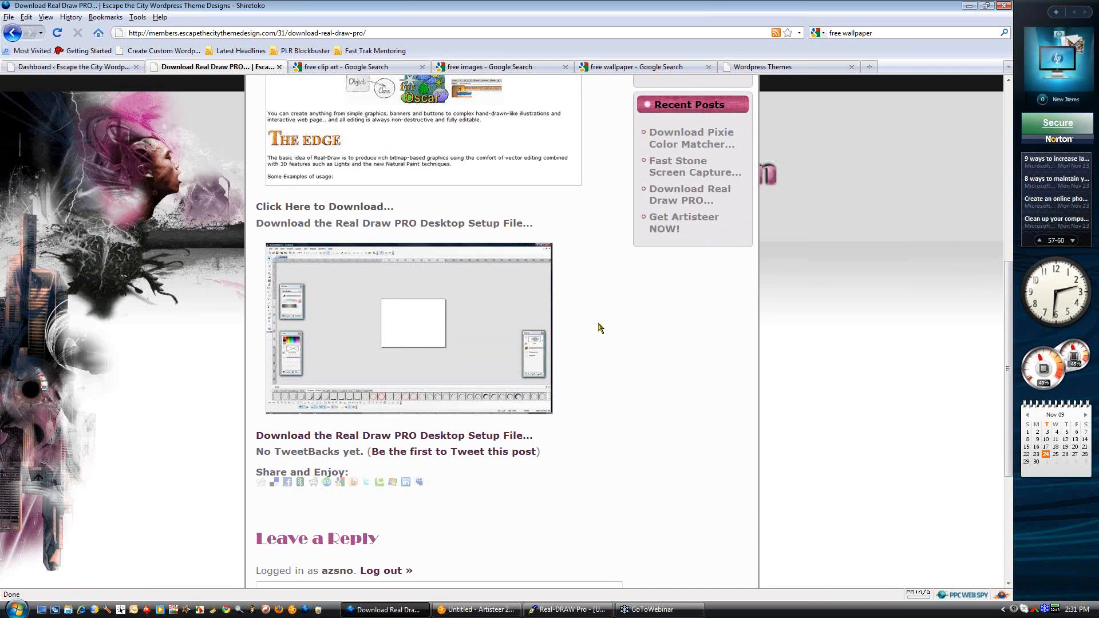
Inspect the link to the Real Draw PRO desktop setup file rdw4.lt, and return to the post
{"action": "left_click", "coordinate": [372, 436]}
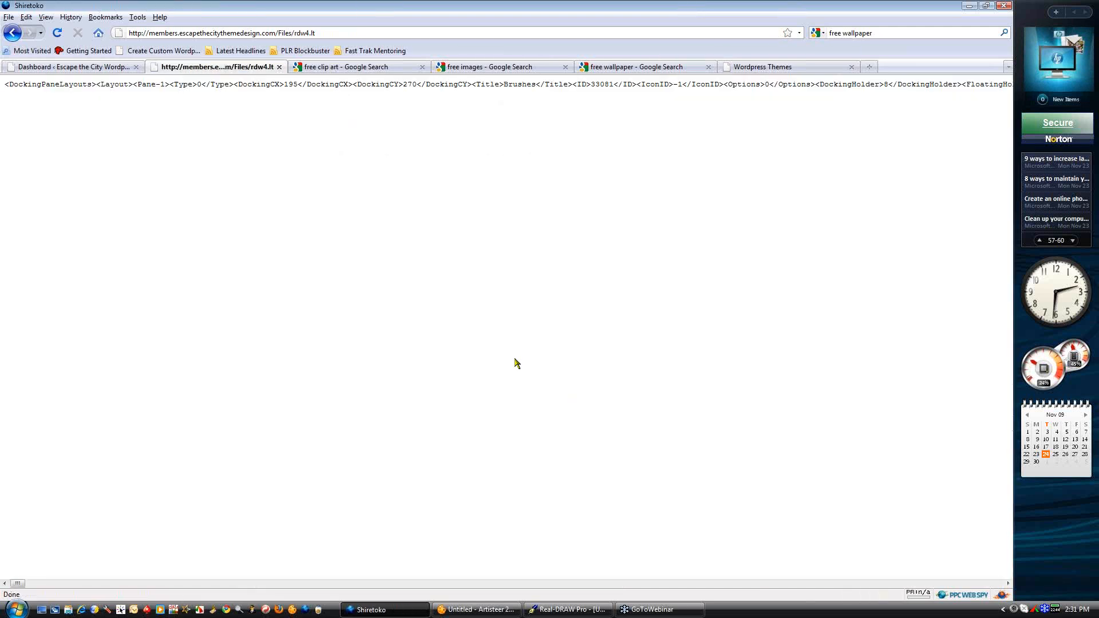
{"action": "key", "text": "alt+Left"}
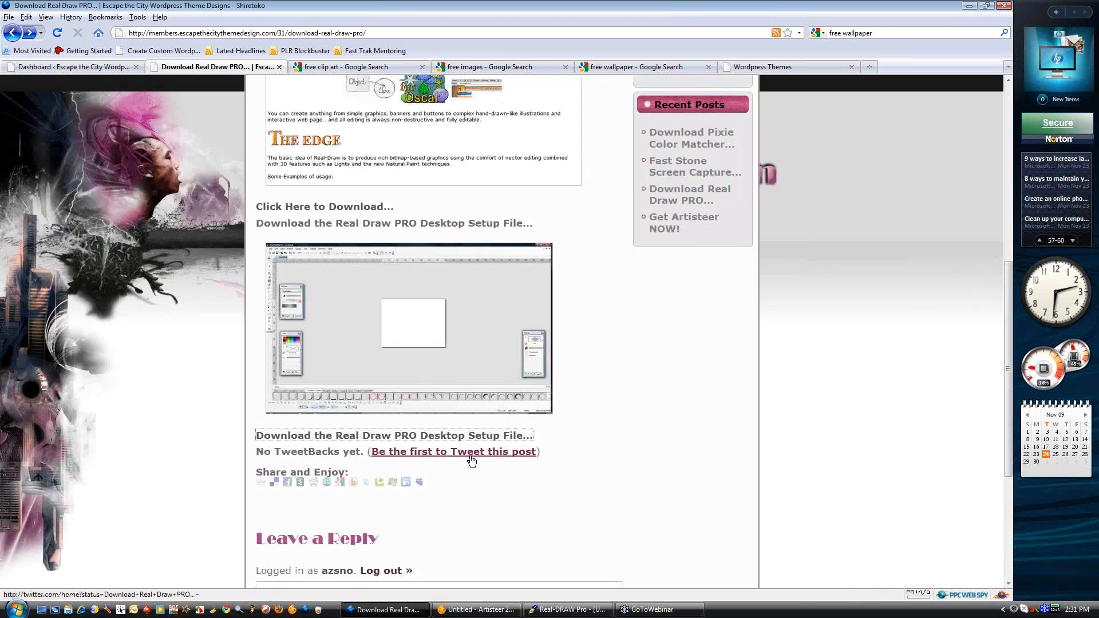
{"action": "right_click", "coordinate": [447, 436]}
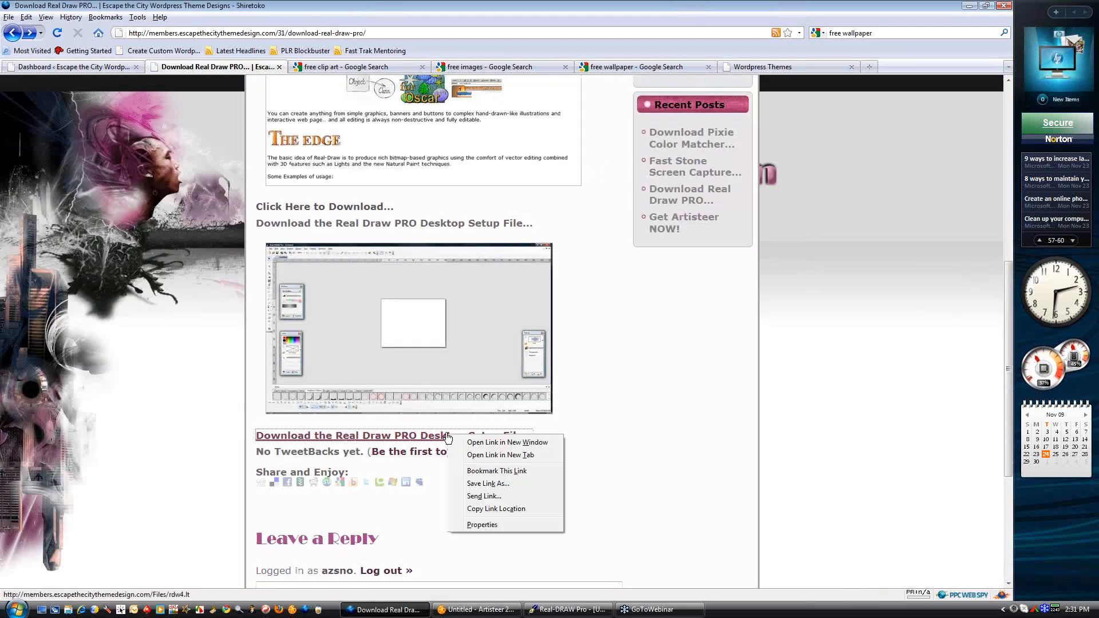
{"action": "left_click", "coordinate": [695, 427]}
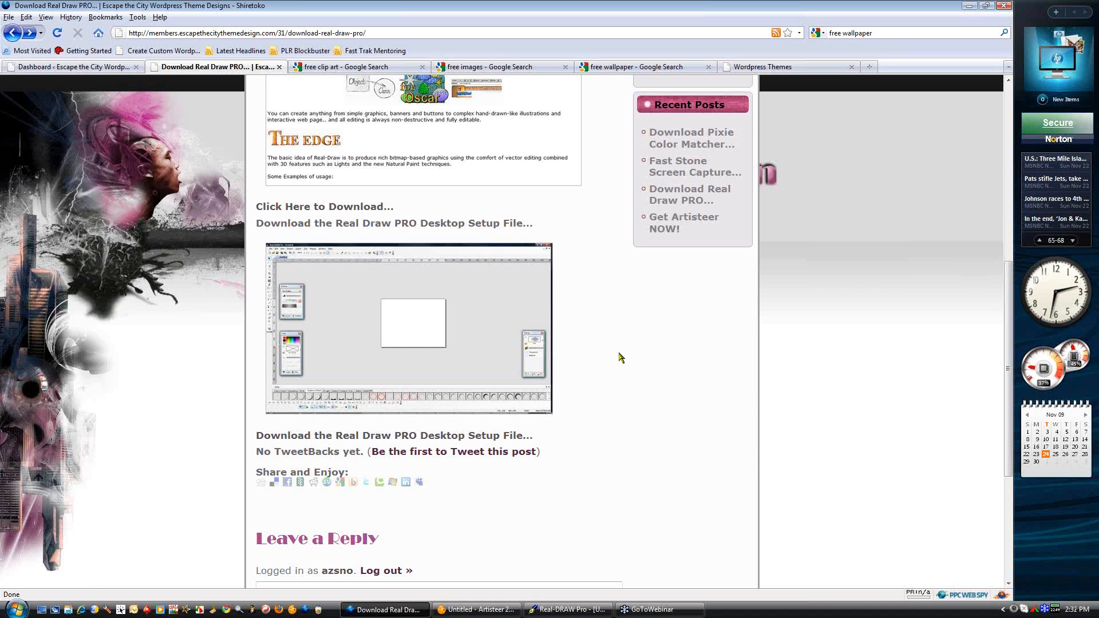
{"action": "left_click", "coordinate": [399, 437]}
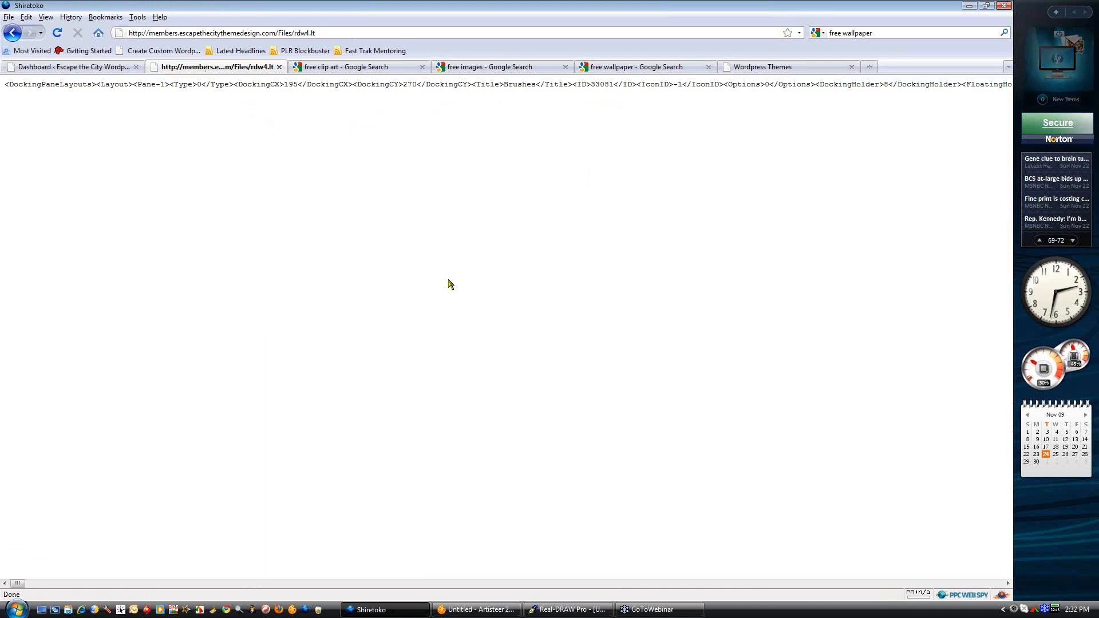
{"action": "key", "text": "alt+Left"}
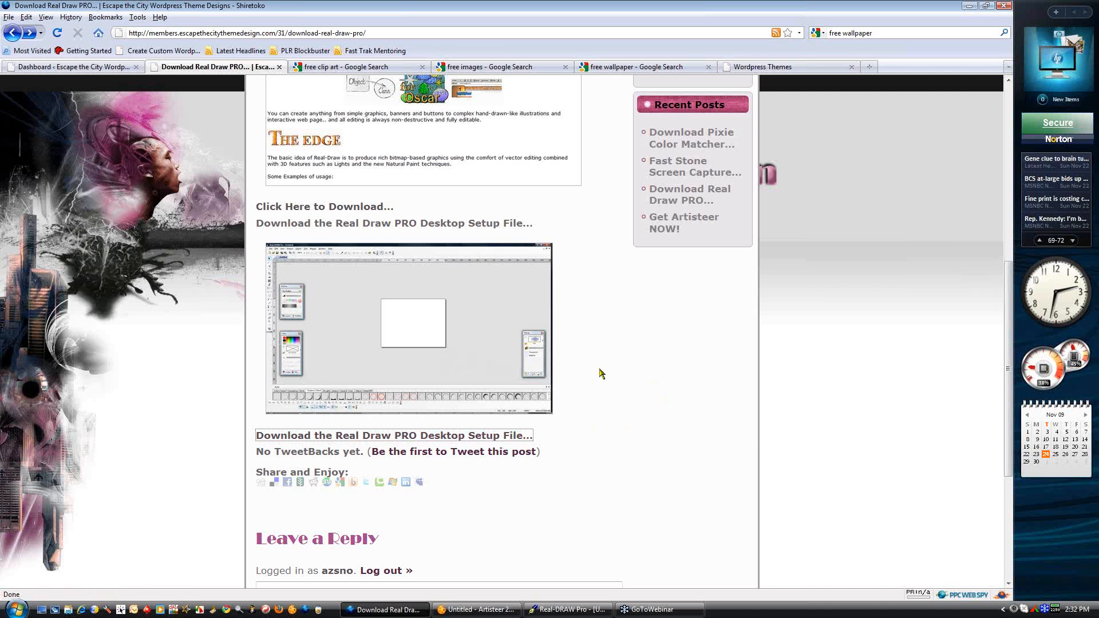
View the FastStone Capture page from the recent posts, and return to the Real Draw PRO post
{"action": "scroll", "coordinate": [598, 373], "scroll_direction": "up", "scroll_amount": 5}
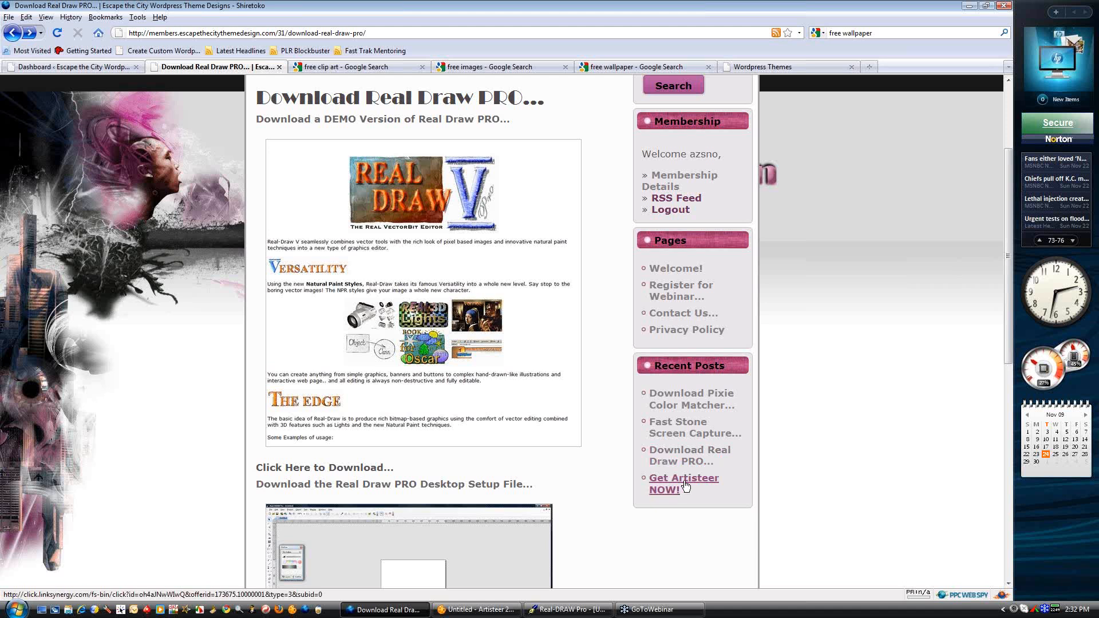
{"action": "left_click", "coordinate": [674, 438]}
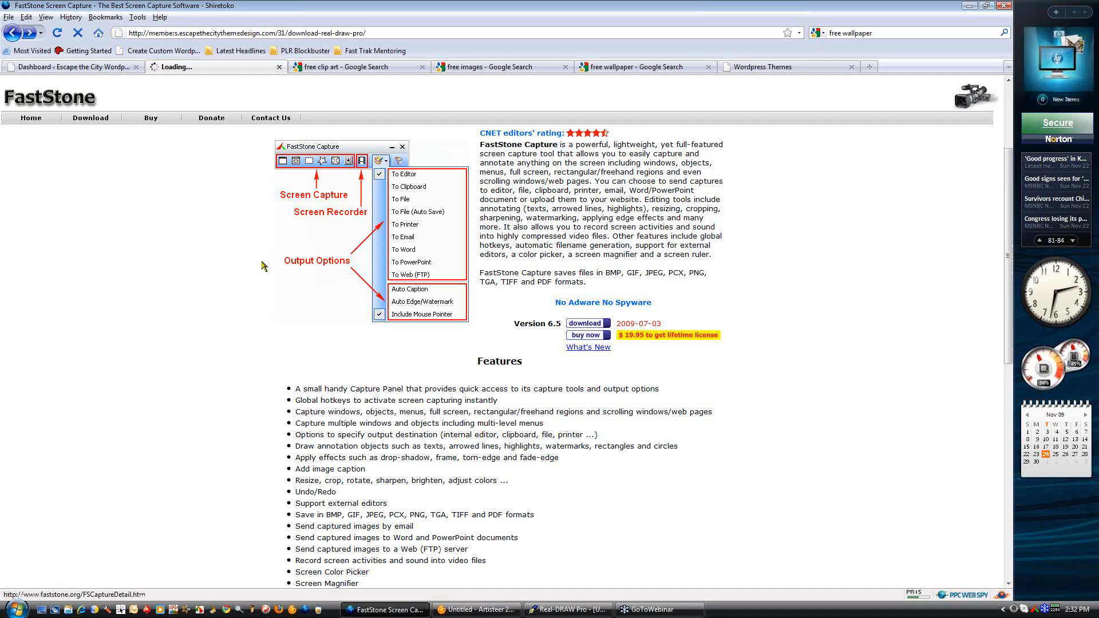
{"action": "key", "text": "alt+Left"}
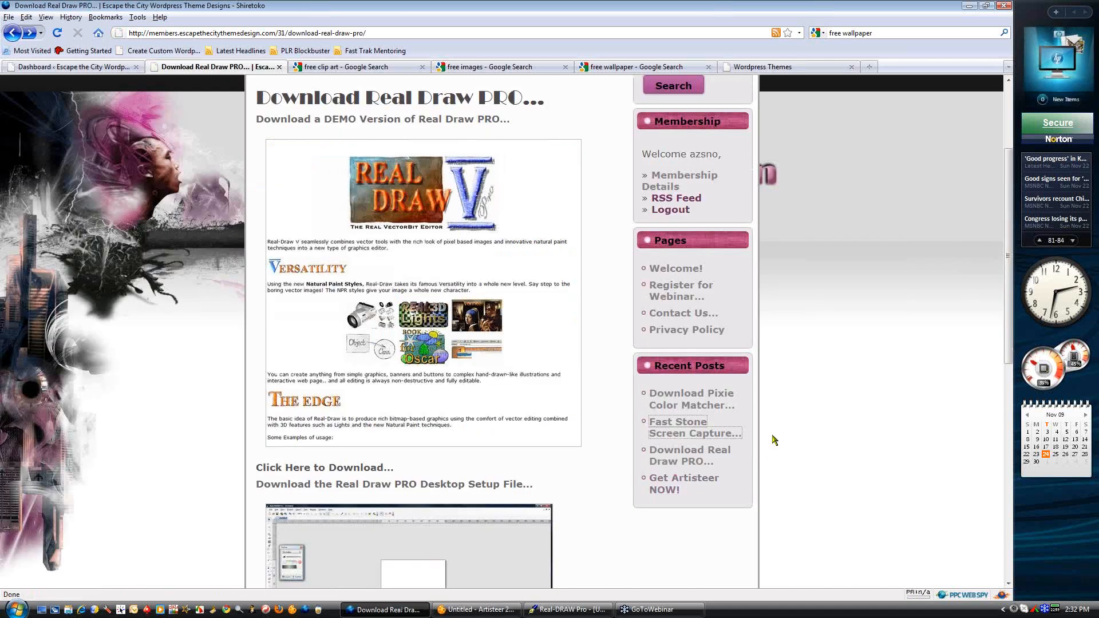
View the Pixie color matcher page and try out the Pixie color picker before returning to the Real Draw PRO post
{"action": "left_click", "coordinate": [693, 399]}
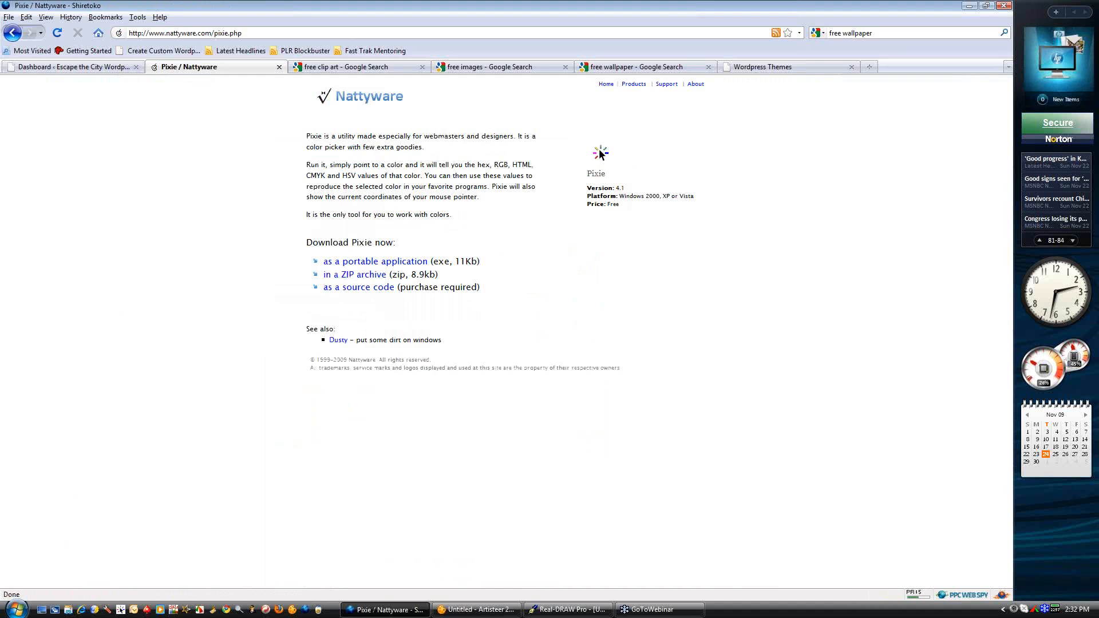
{"action": "left_click", "coordinate": [123, 610]}
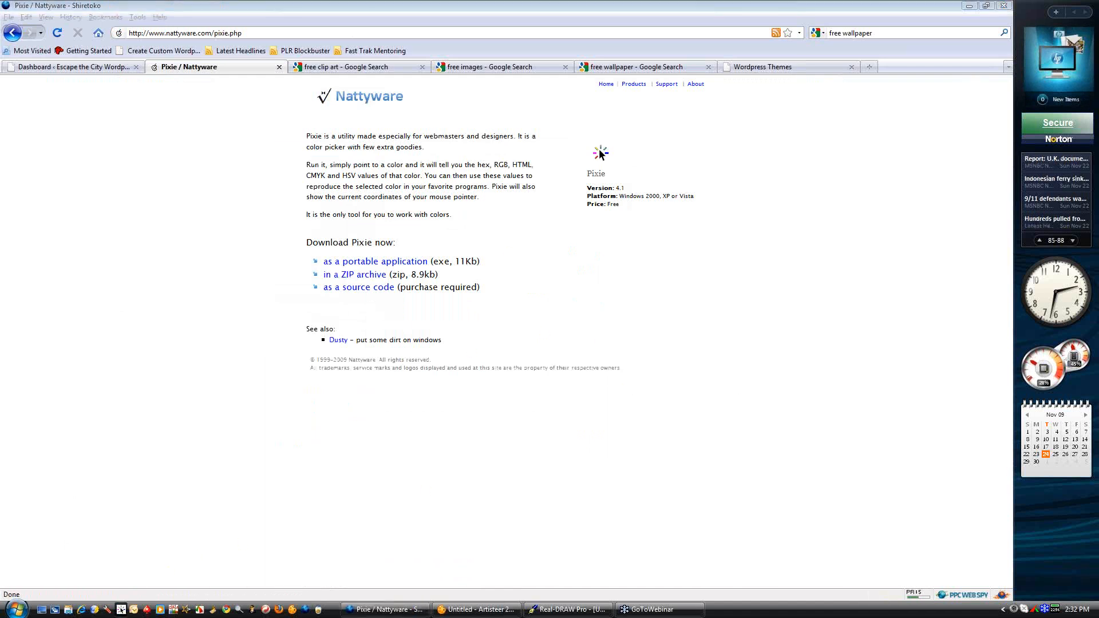
{"action": "left_click", "coordinate": [546, 318]}
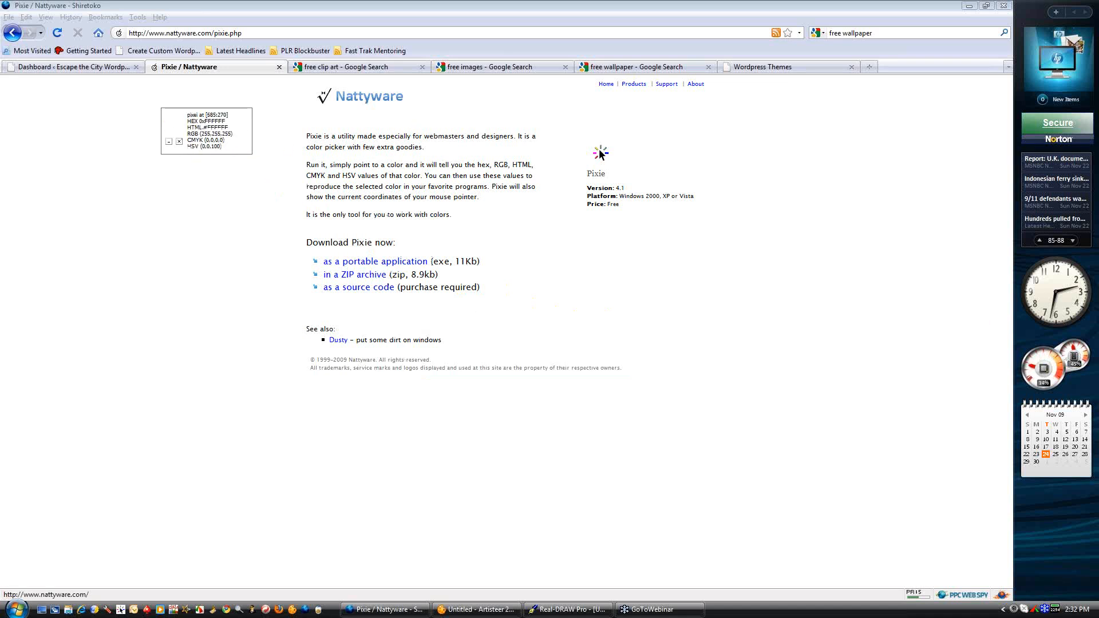
{"action": "left_click", "coordinate": [178, 141]}
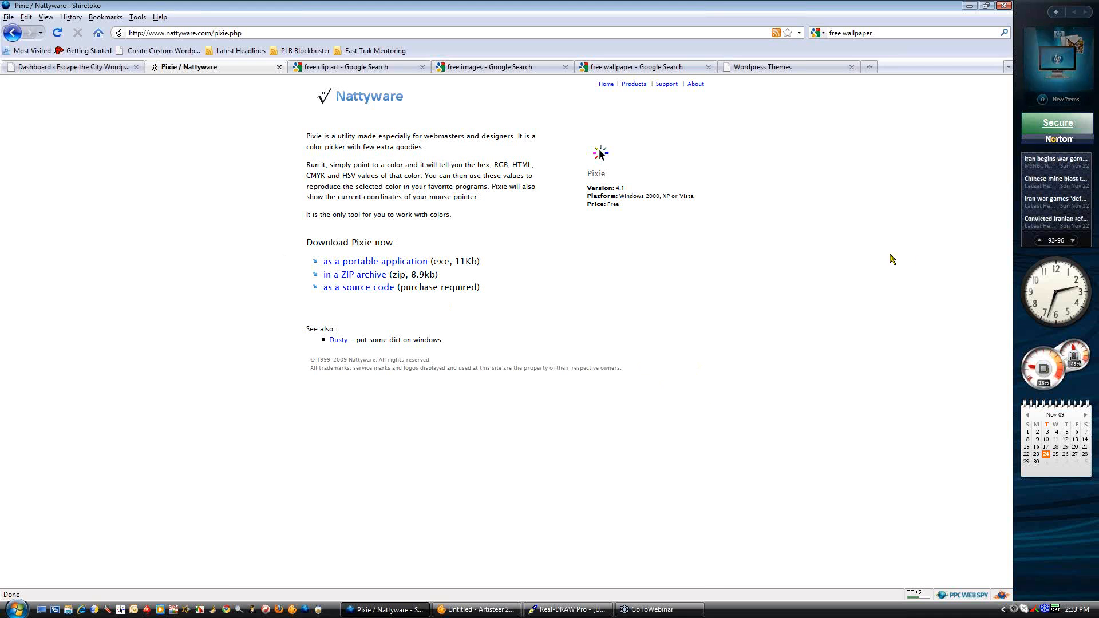
{"action": "key", "text": "alt+Left"}
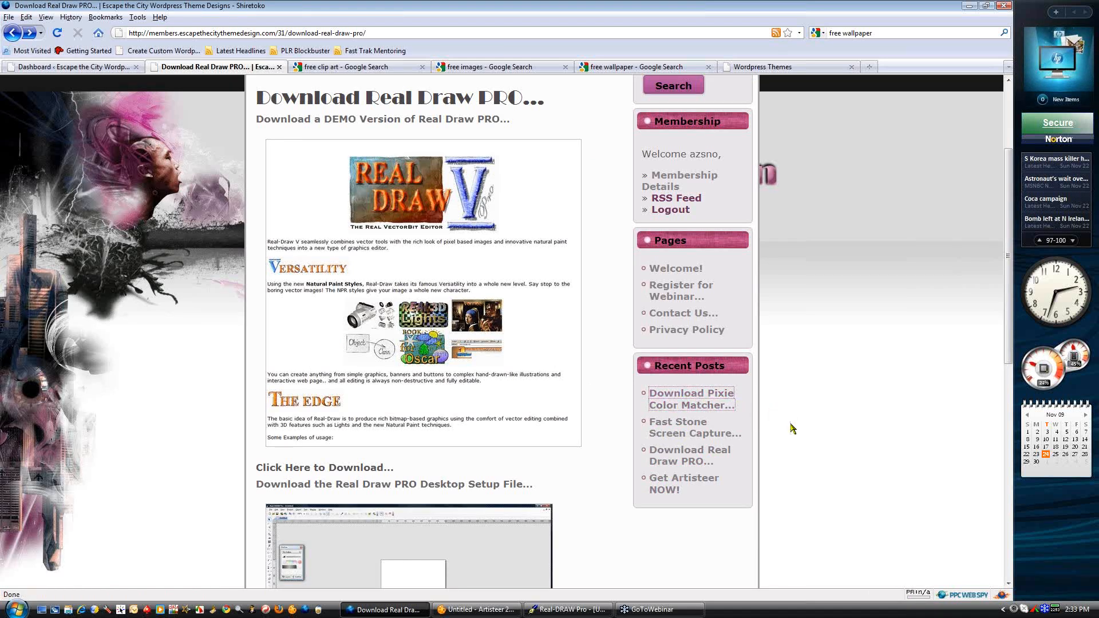
{"action": "scroll", "coordinate": [791, 428], "scroll_direction": "up", "scroll_amount": 5}
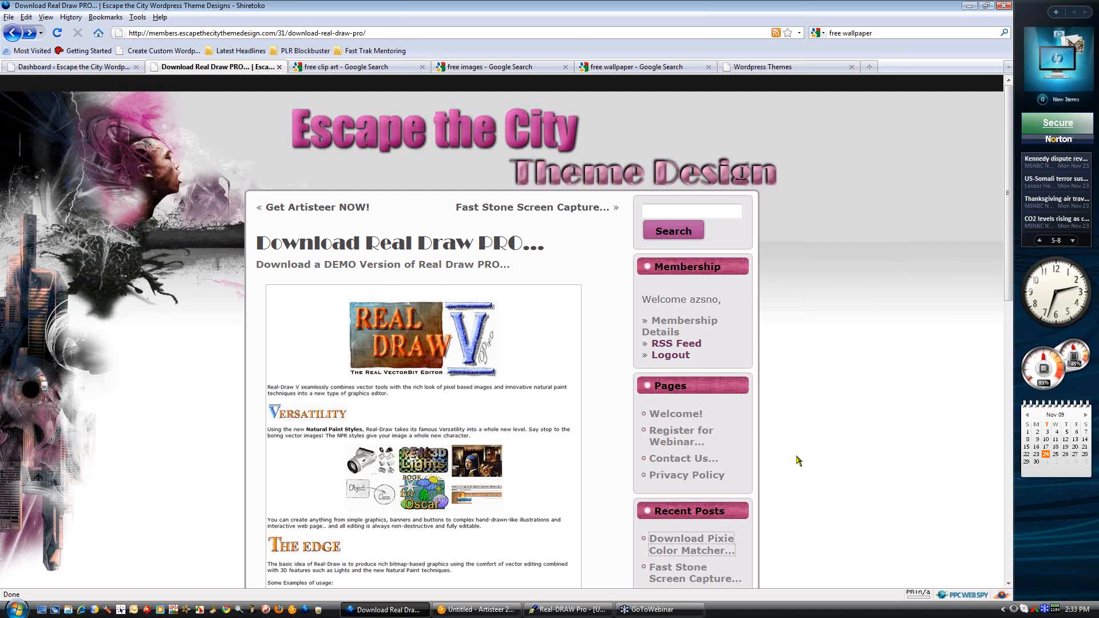
Switch to Real-DRAW Pro and load the interface layout file rdw4.lt
{"action": "left_click", "coordinate": [559, 612]}
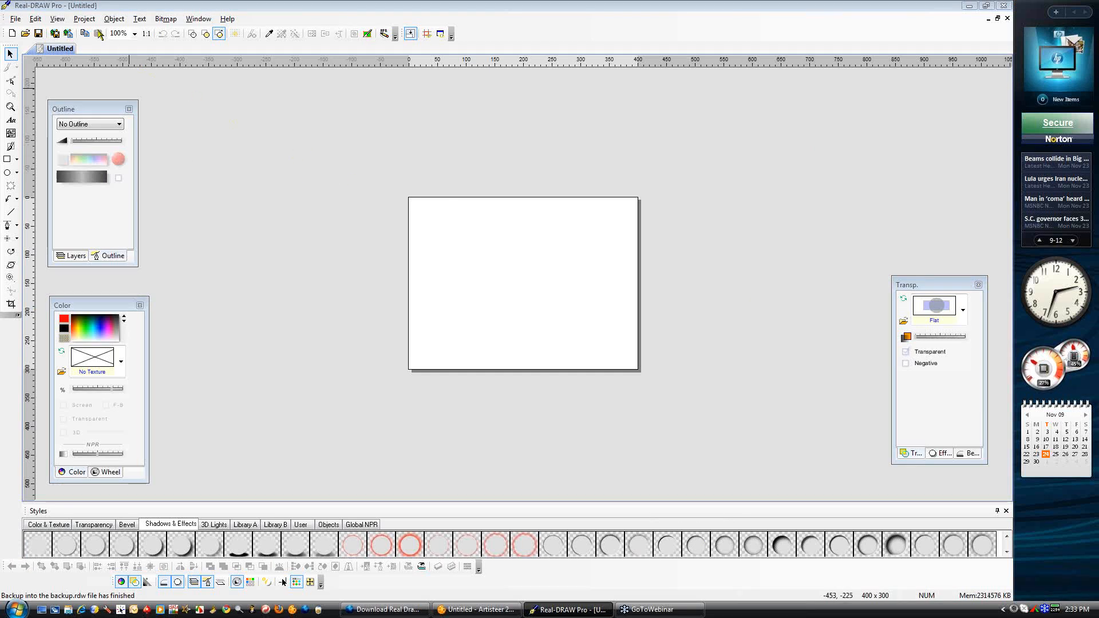
{"action": "left_click", "coordinate": [60, 20]}
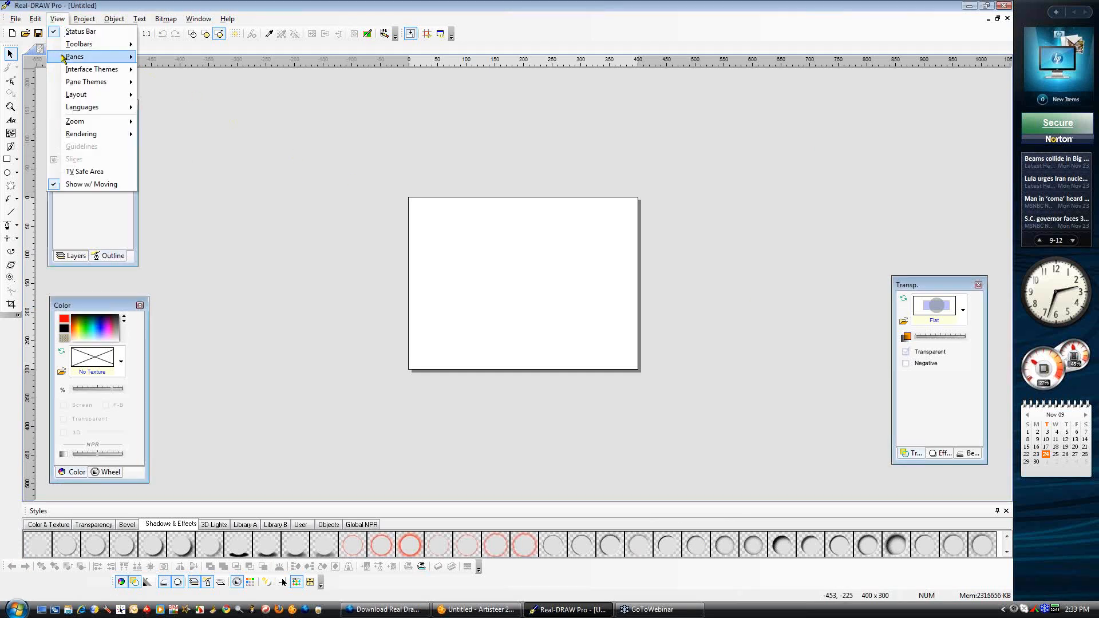
{"action": "mouse_move", "coordinate": [97, 70]}
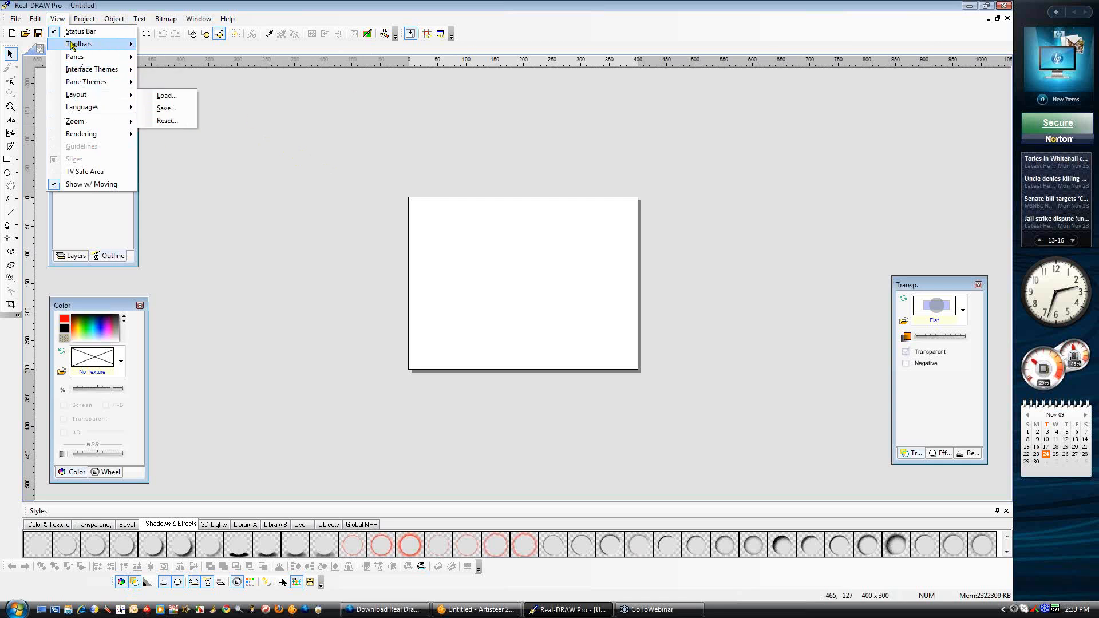
{"action": "mouse_move", "coordinate": [89, 96]}
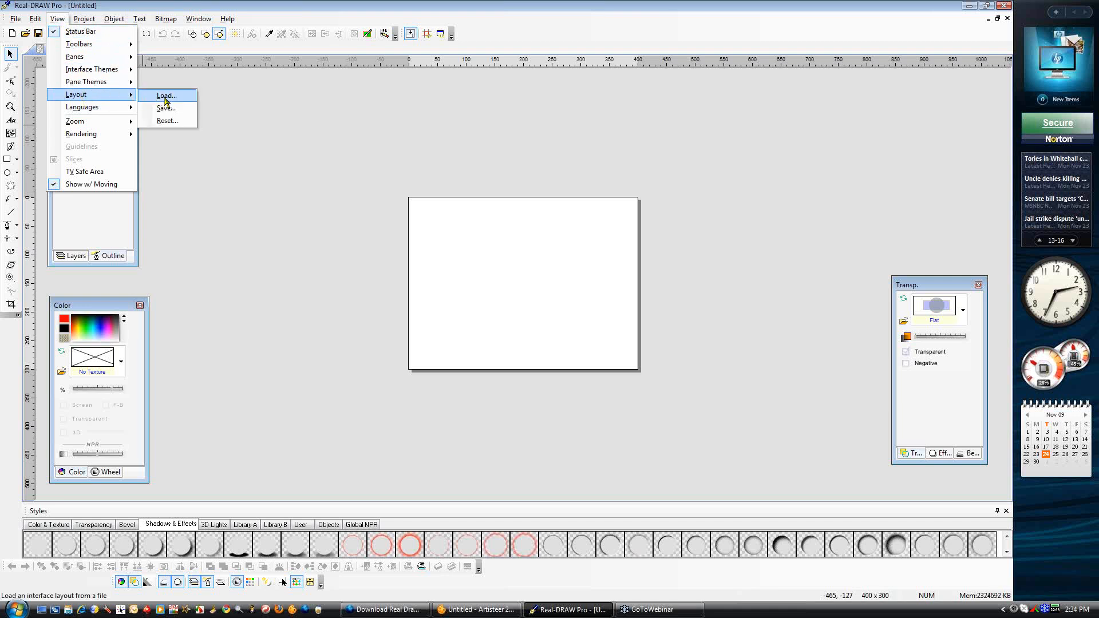
{"action": "left_click", "coordinate": [165, 96]}
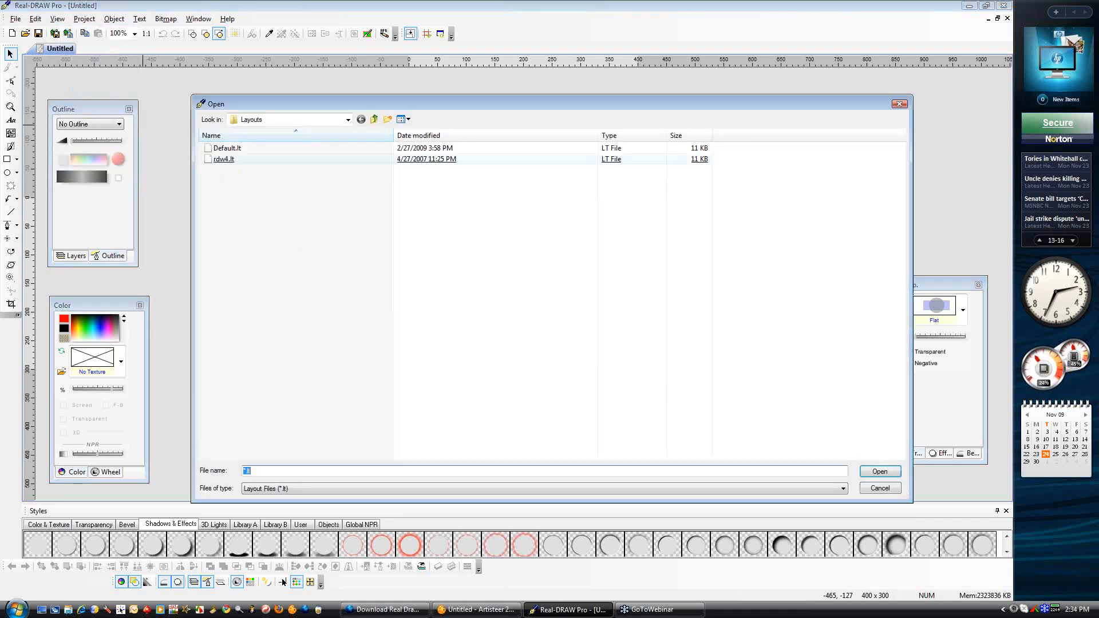
{"action": "double_click", "coordinate": [225, 159]}
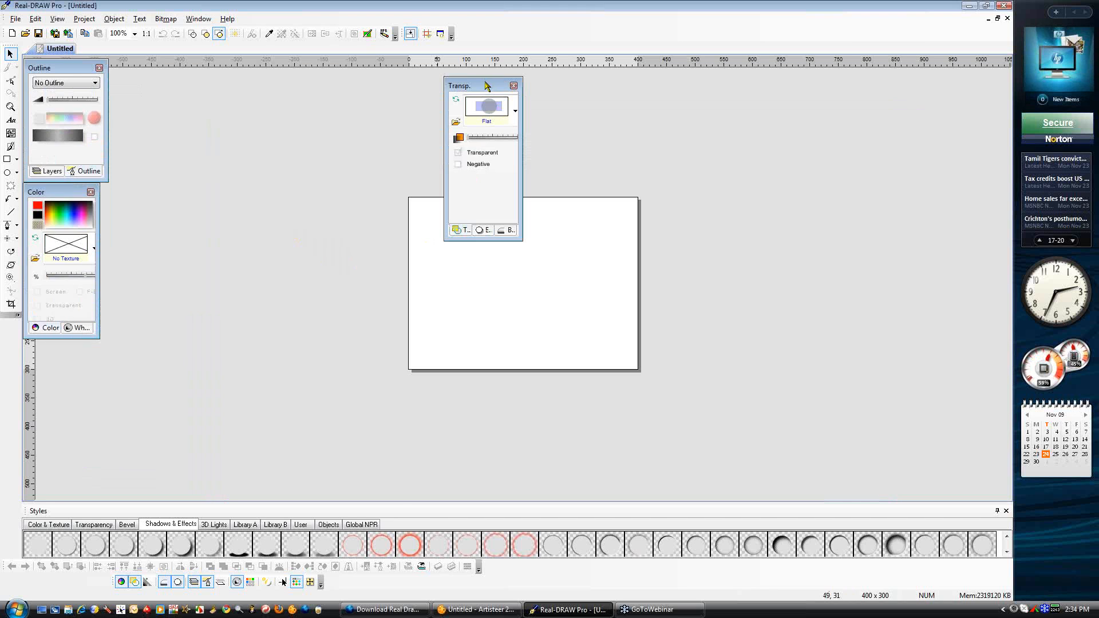
Spread the floating Outline, Color and Transparency panes around the canvas and enlarge each one so its tabs fit
{"action": "left_click_drag", "start_coordinate": [487, 87], "coordinate": [756, 305]}
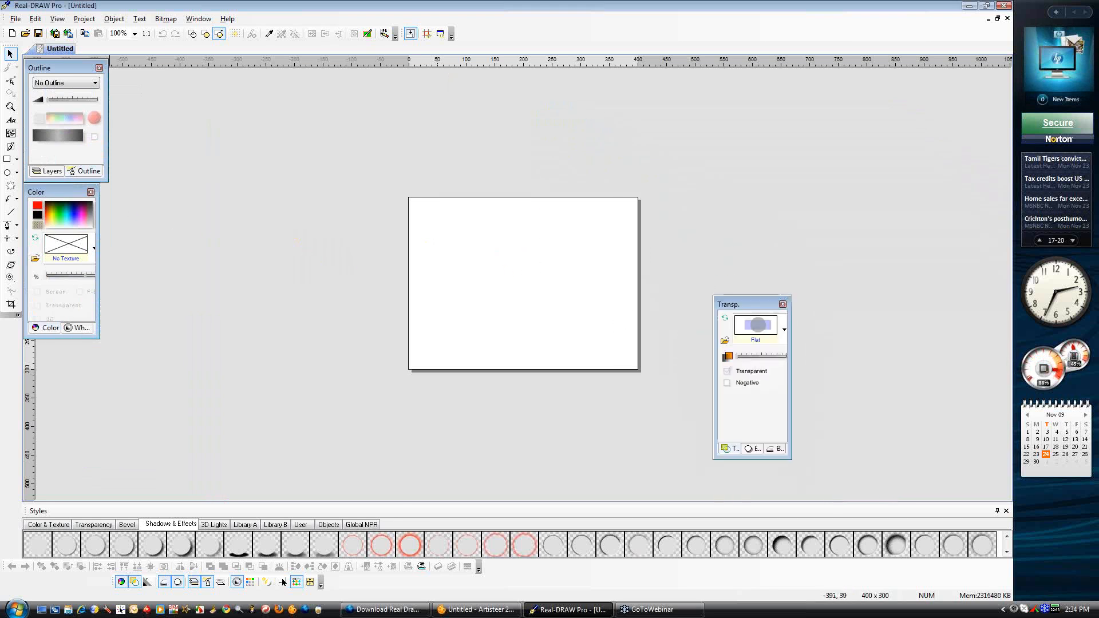
{"action": "left_click_drag", "start_coordinate": [72, 195], "coordinate": [97, 340]}
{"action": "left_click_drag", "start_coordinate": [71, 68], "coordinate": [97, 145]}
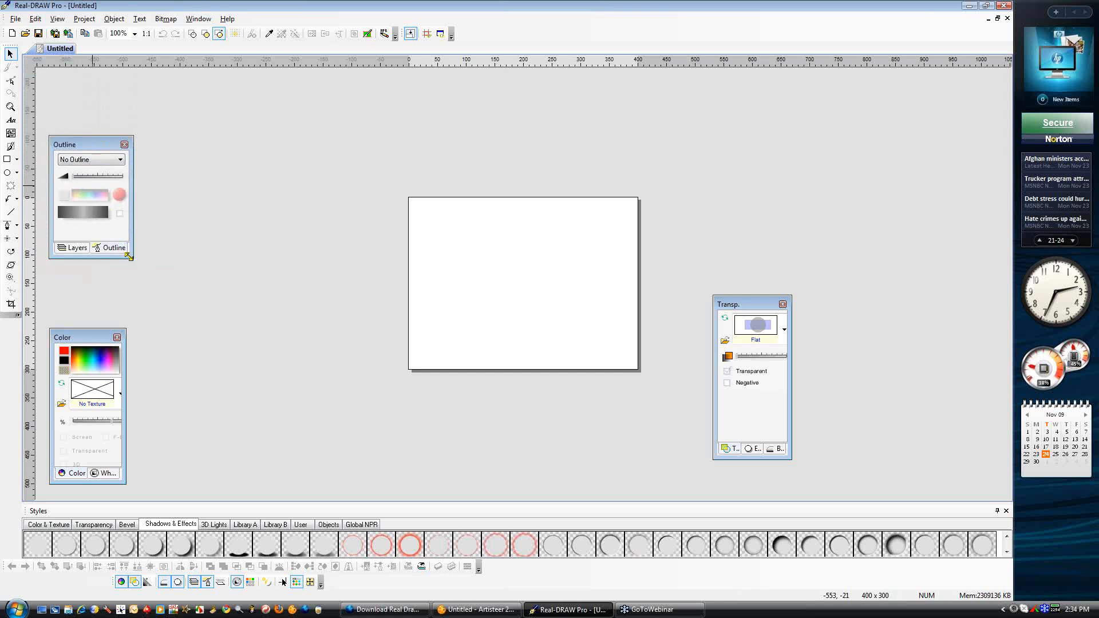
{"action": "left_click_drag", "start_coordinate": [131, 259], "coordinate": [143, 279]}
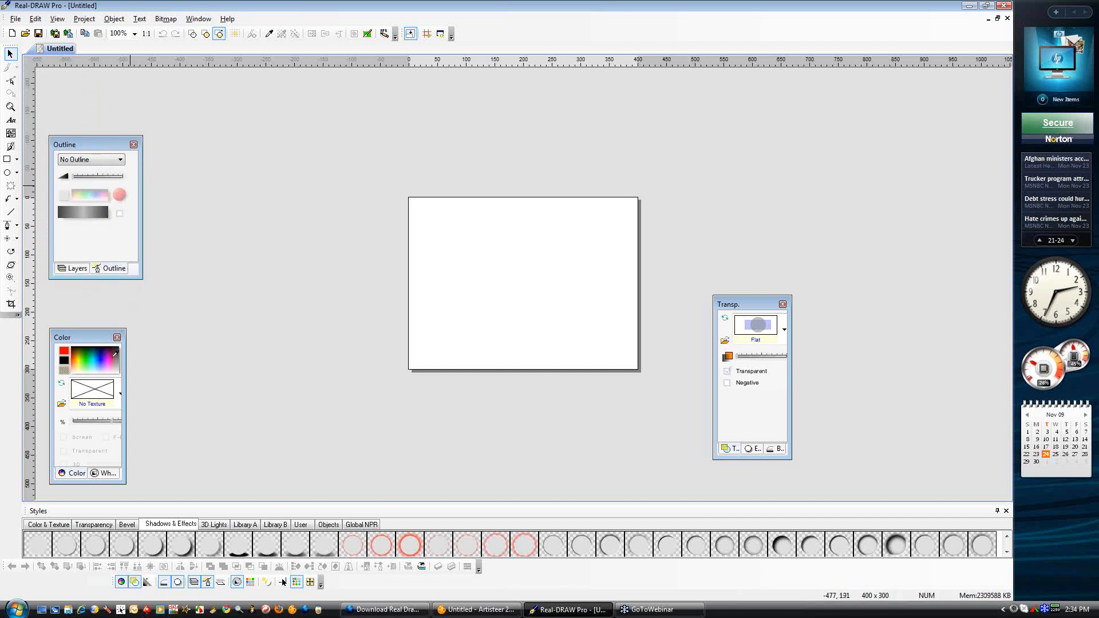
{"action": "left_click_drag", "start_coordinate": [123, 482], "coordinate": [144, 493]}
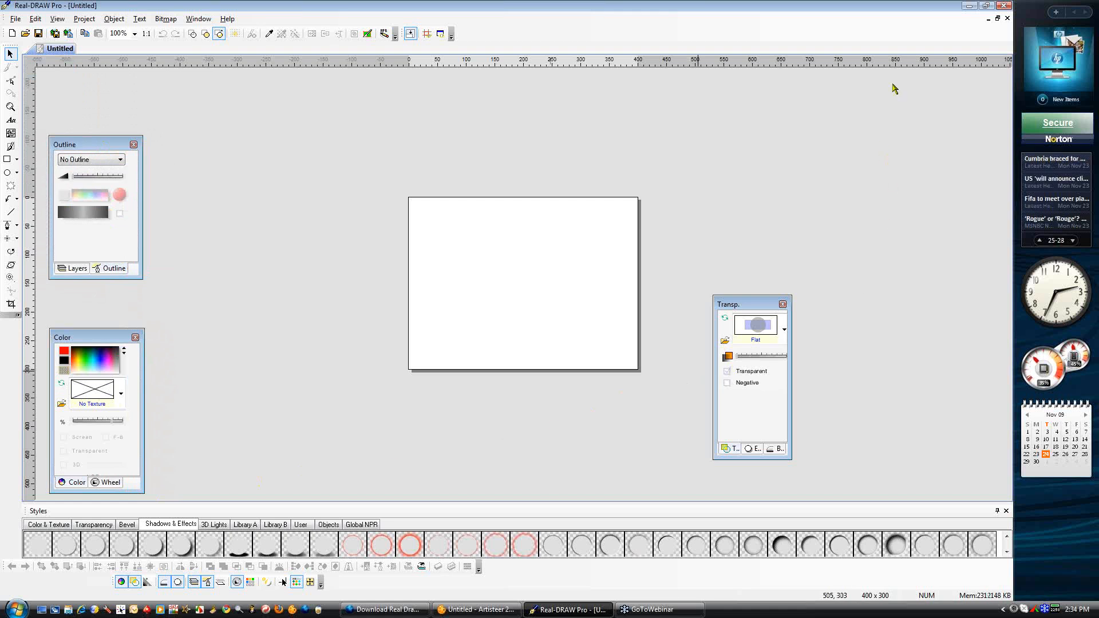
{"action": "left_click_drag", "start_coordinate": [759, 304], "coordinate": [914, 309]}
{"action": "left_click_drag", "start_coordinate": [947, 463], "coordinate": [973, 480]}
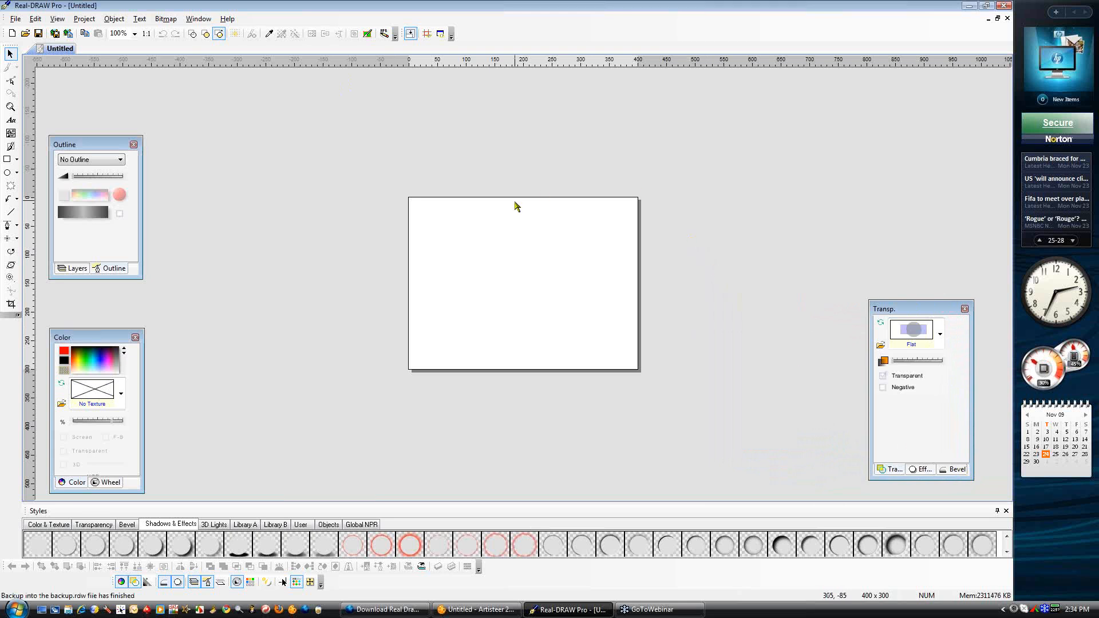
{"action": "left_click", "coordinate": [16, 20]}
{"action": "left_click", "coordinate": [535, 51]}
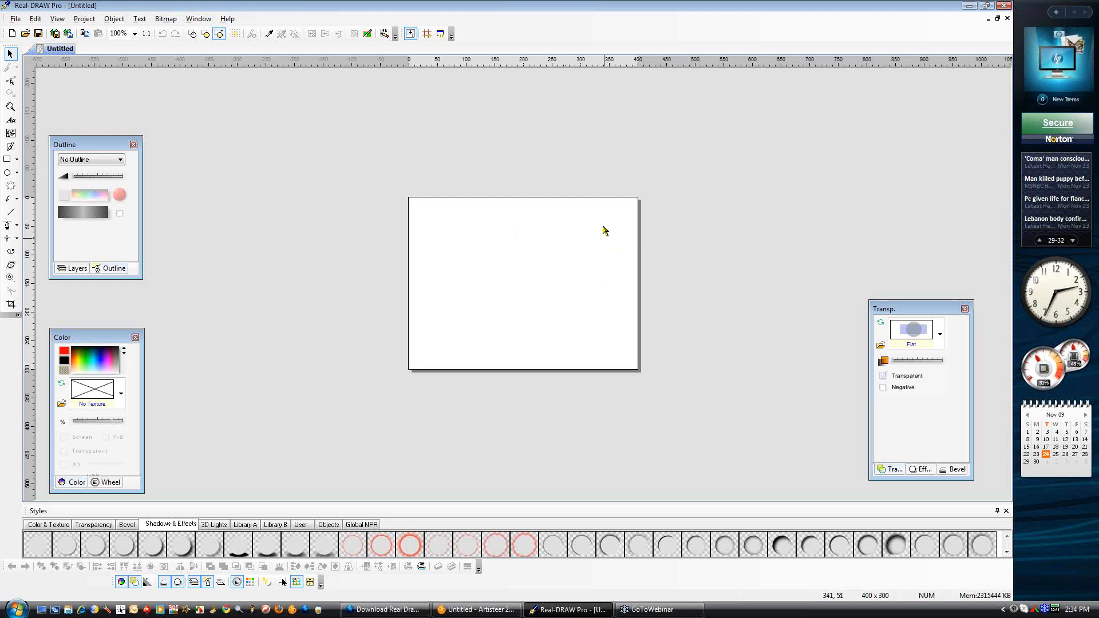
{"action": "left_click", "coordinate": [59, 20]}
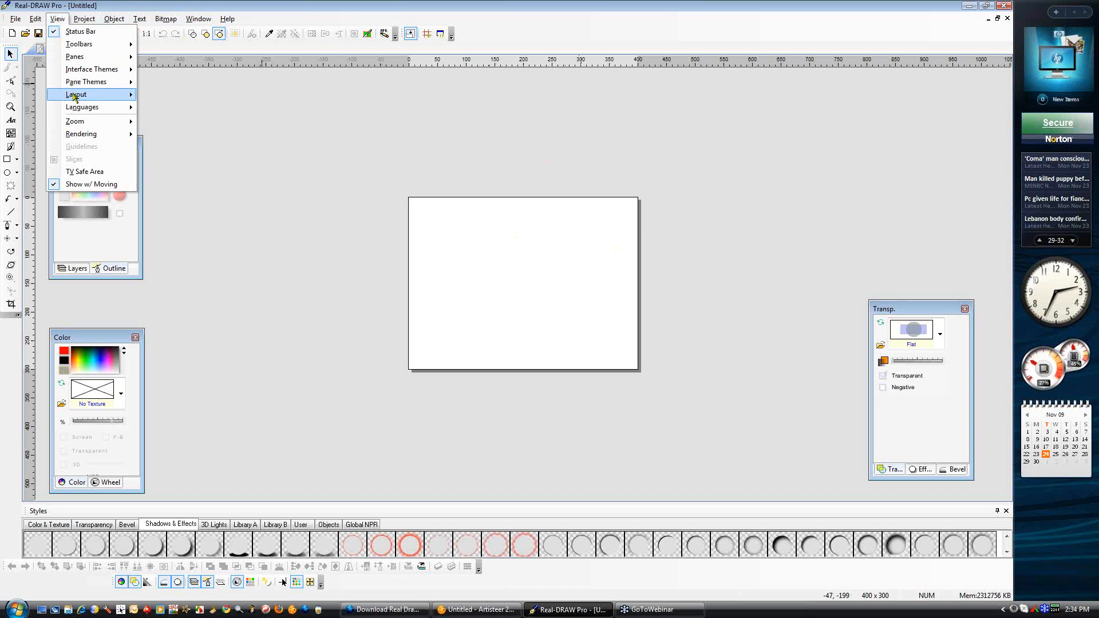
{"action": "mouse_move", "coordinate": [75, 96]}
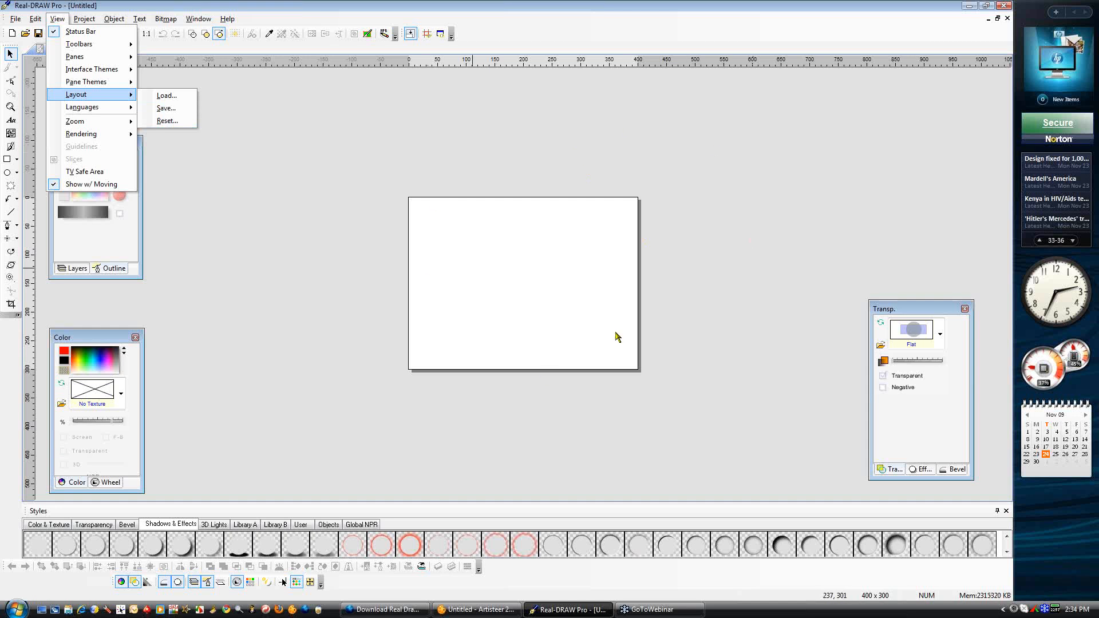
Move the floating Outline, Color and Transparency panes slightly higher beside the canvas
{"action": "left_click", "coordinate": [652, 217]}
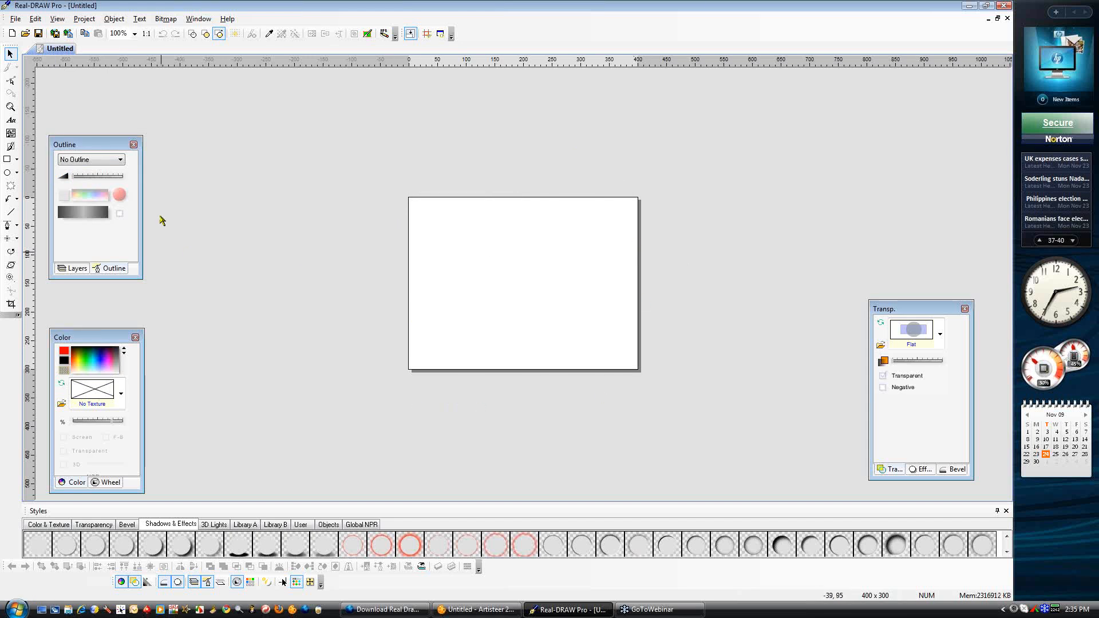
{"action": "left_click_drag", "start_coordinate": [86, 146], "coordinate": [86, 123]}
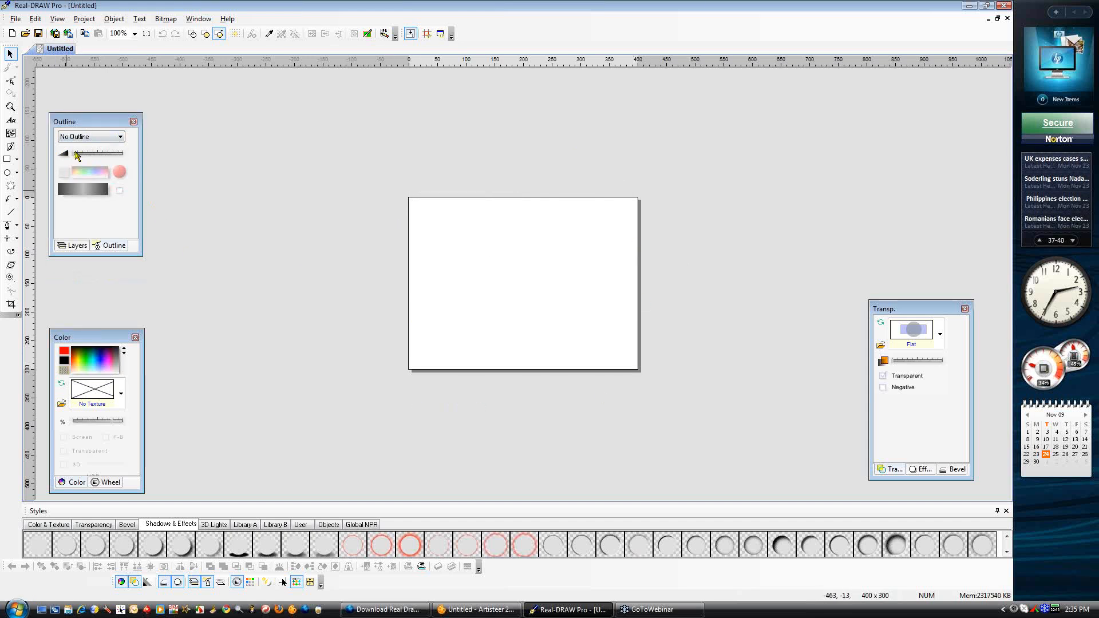
{"action": "left_click_drag", "start_coordinate": [92, 339], "coordinate": [95, 318]}
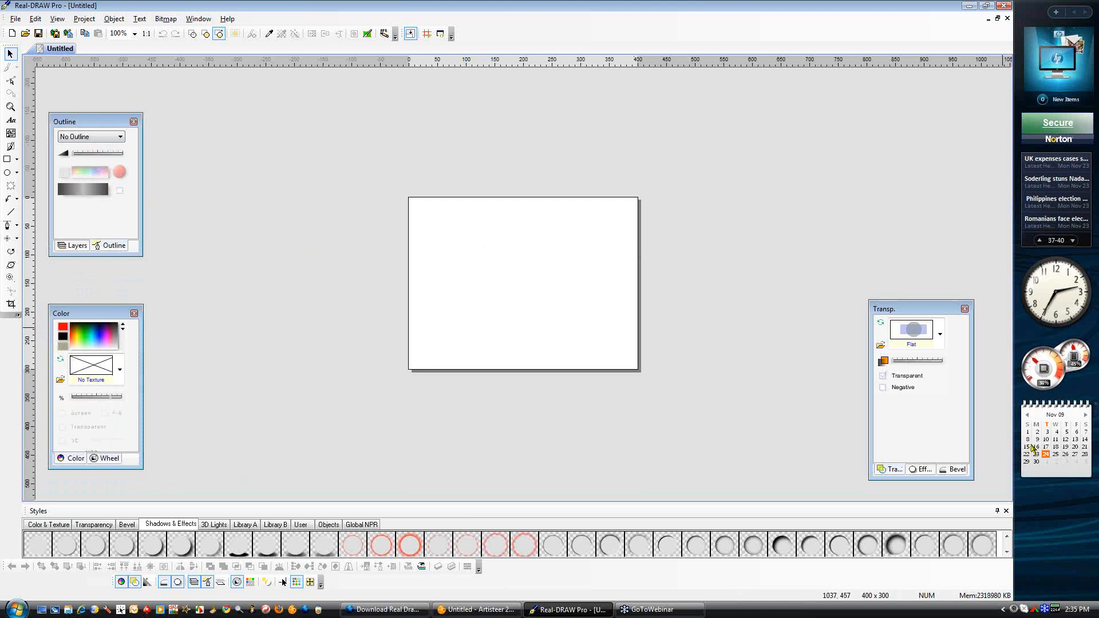
{"action": "left_click_drag", "start_coordinate": [931, 310], "coordinate": [931, 289]}
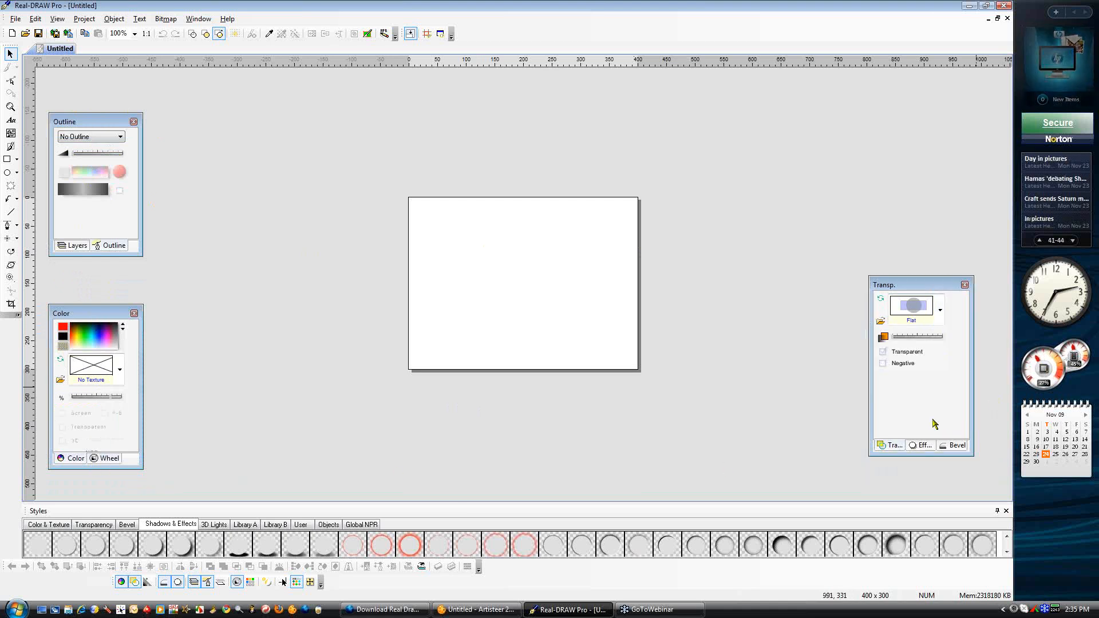
Show the Effects and Bevel panes, and look through the Color & Texture, Transparency, Bevel and Shadows & Effects styles
{"action": "left_click", "coordinate": [922, 445]}
{"action": "left_click", "coordinate": [956, 446]}
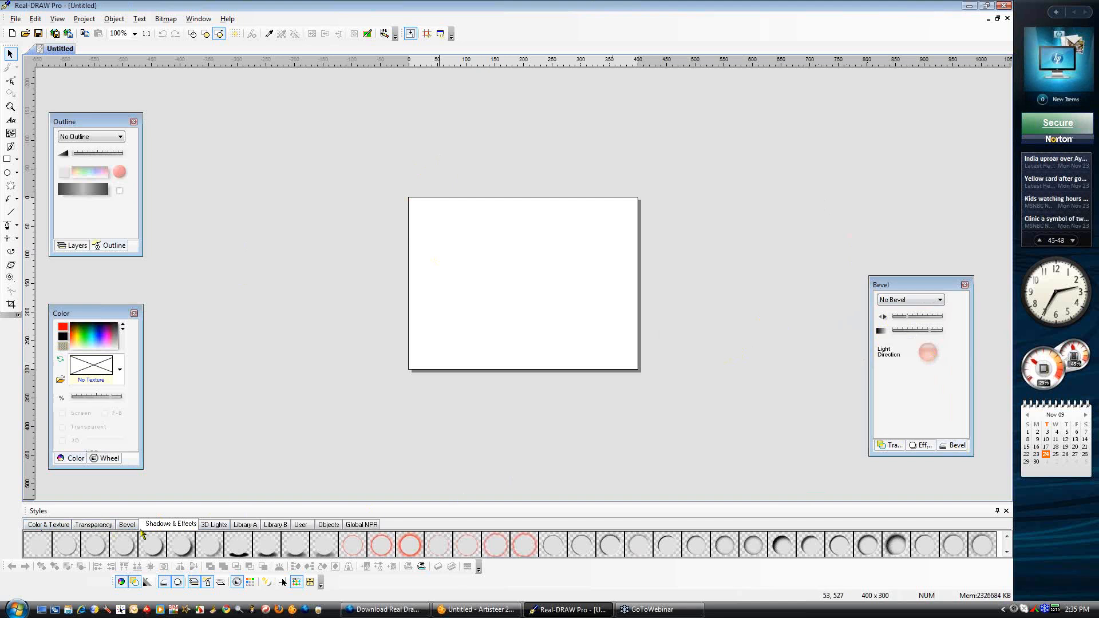
{"action": "left_click", "coordinate": [54, 526]}
{"action": "left_click", "coordinate": [106, 526]}
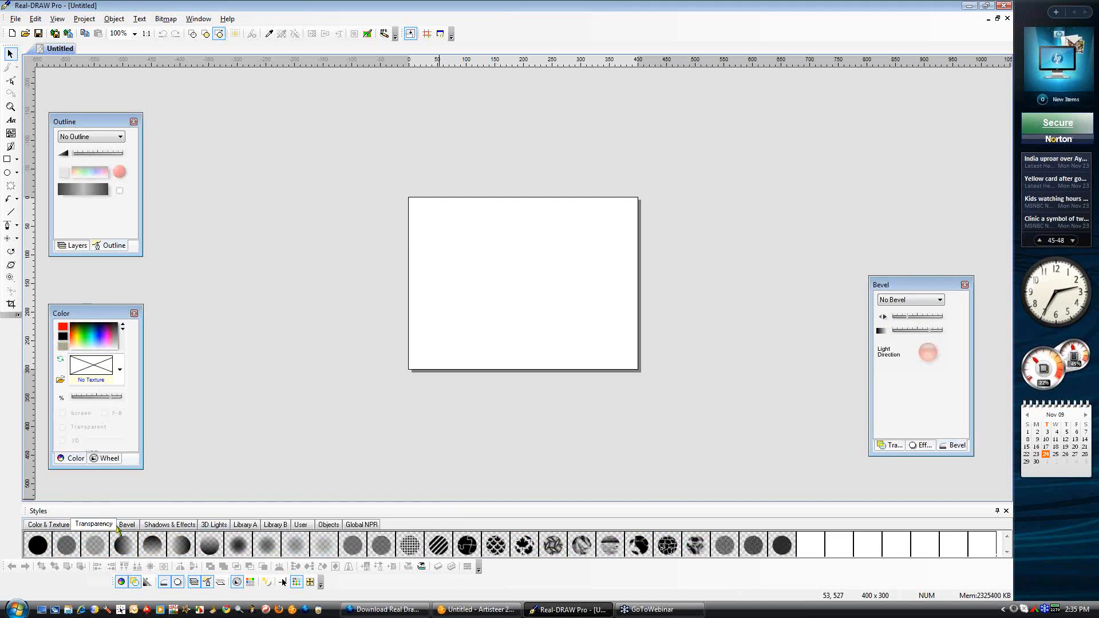
{"action": "left_click", "coordinate": [130, 528]}
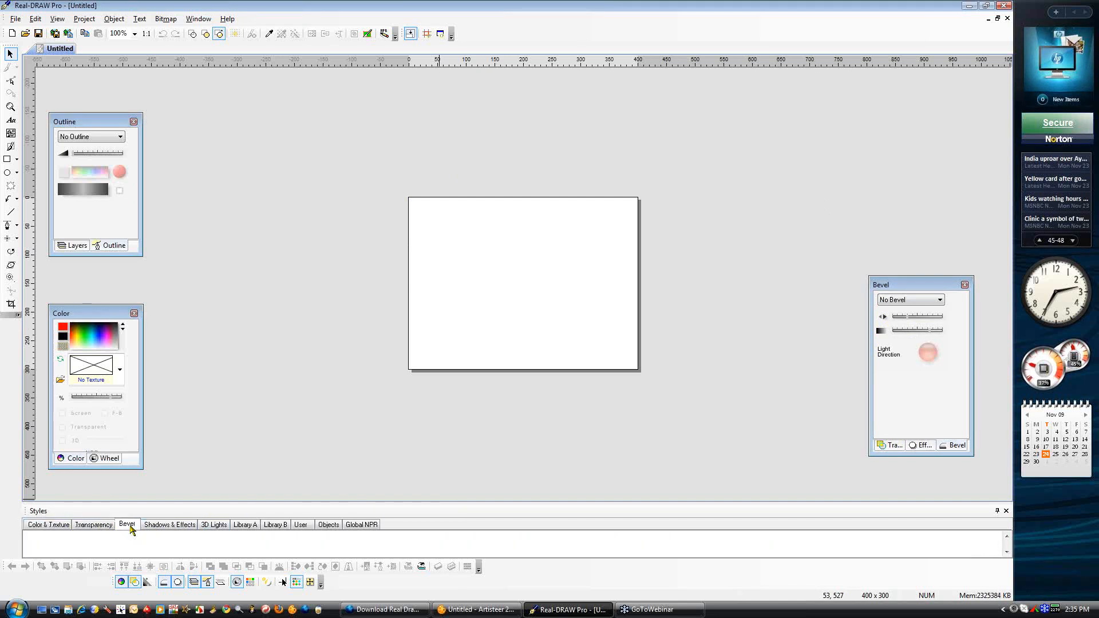
{"action": "left_click", "coordinate": [167, 527]}
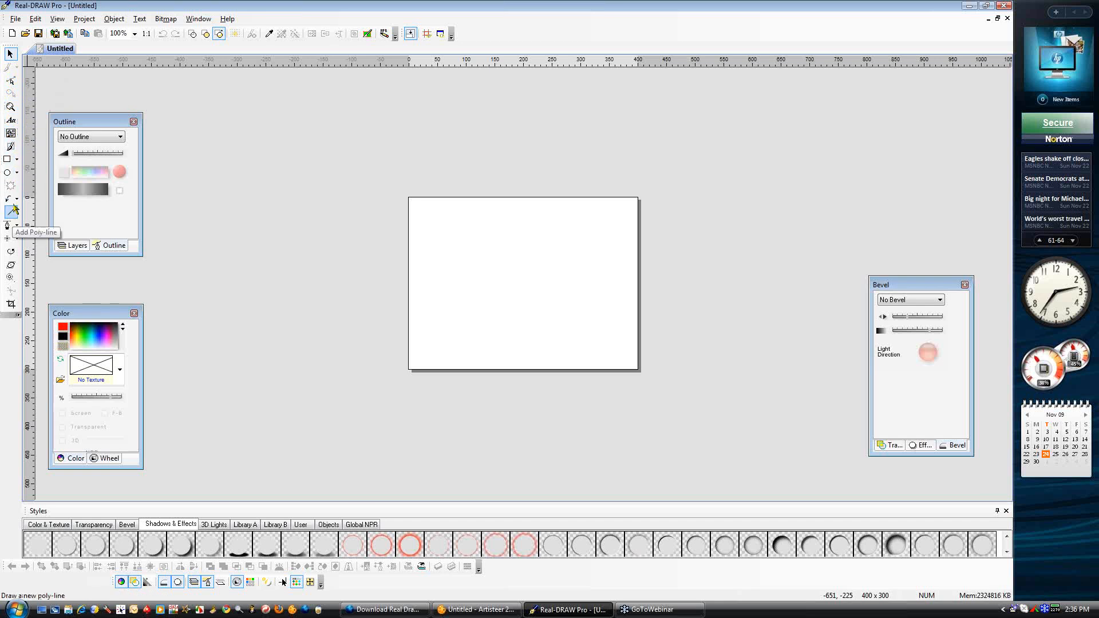
View the Text Object dialog of the artistic text tool and close it without adding text
{"action": "left_click", "coordinate": [11, 121]}
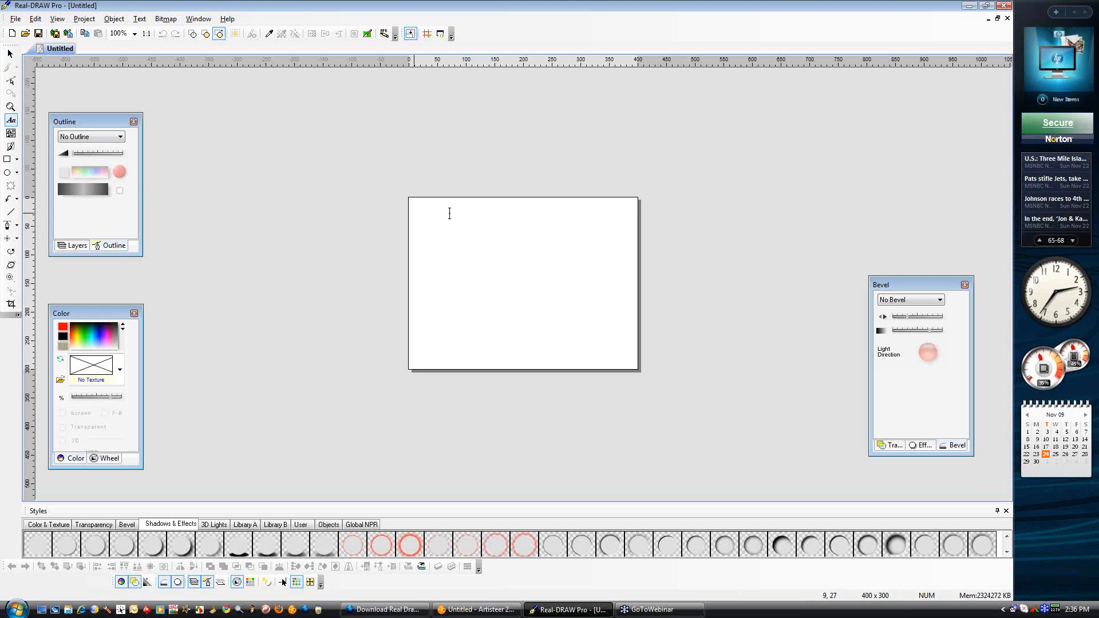
{"action": "left_click", "coordinate": [512, 240]}
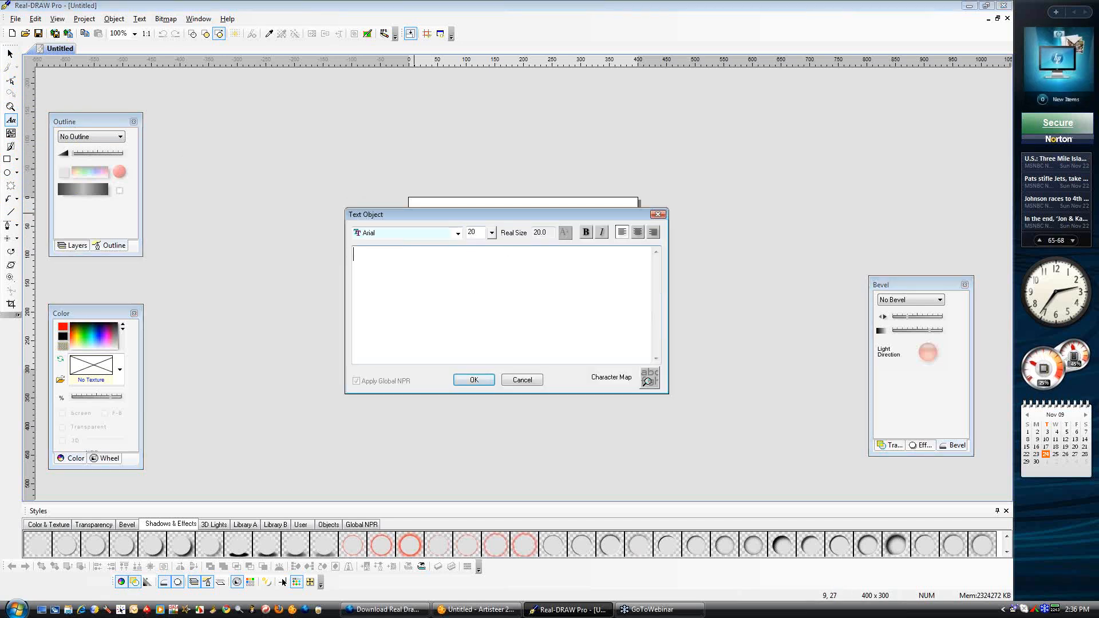
{"action": "left_click", "coordinate": [523, 380]}
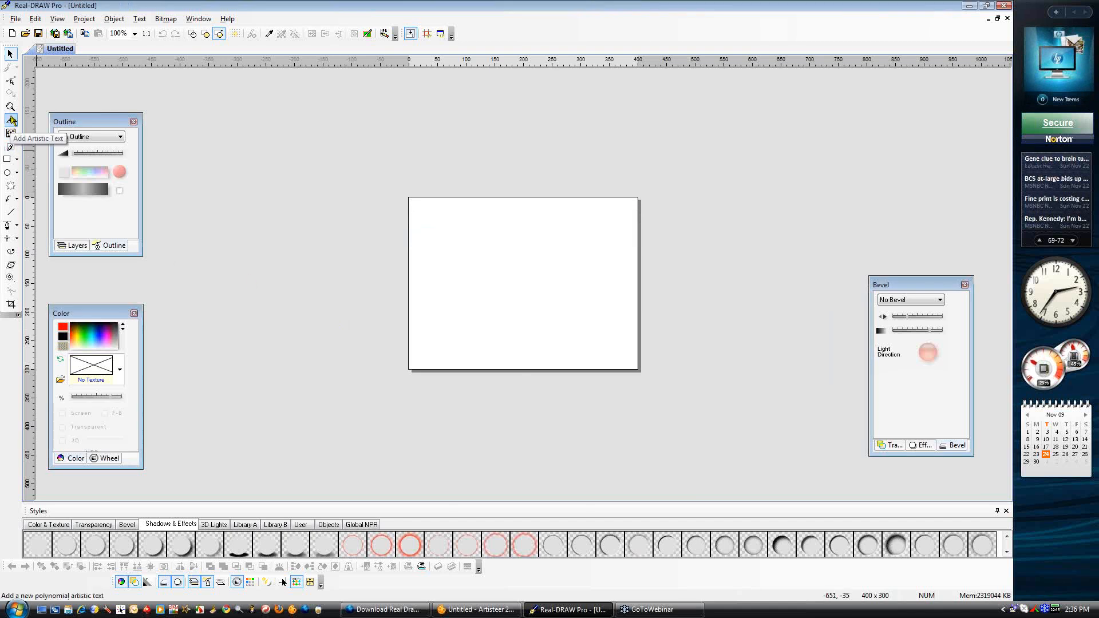
View the image loading dialog and close it without inserting a picture
{"action": "left_click", "coordinate": [10, 134]}
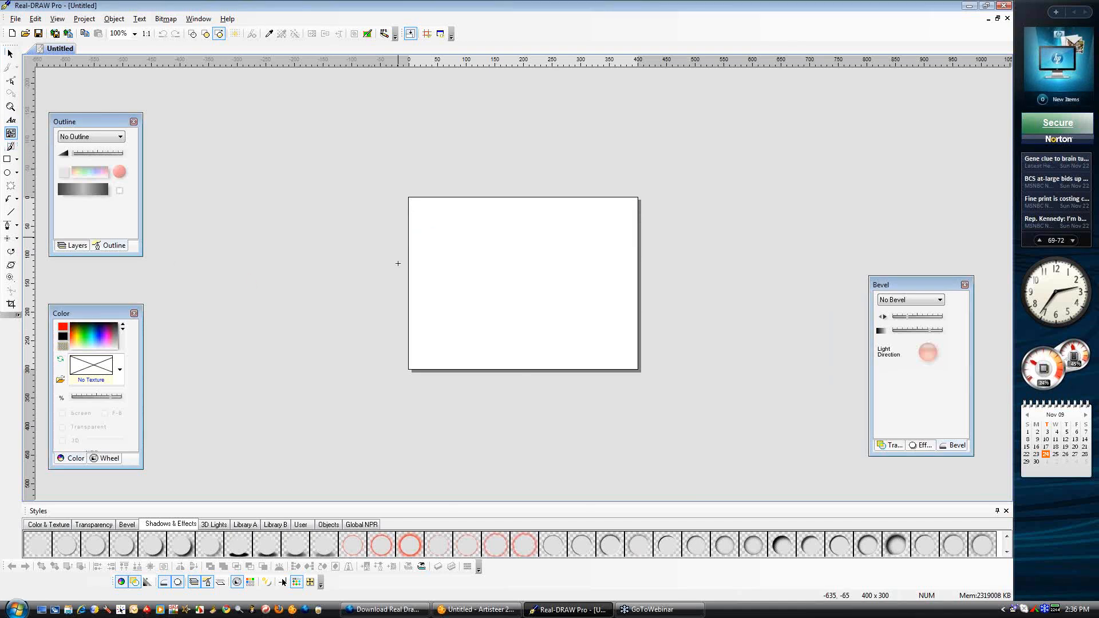
{"action": "left_click", "coordinate": [435, 229]}
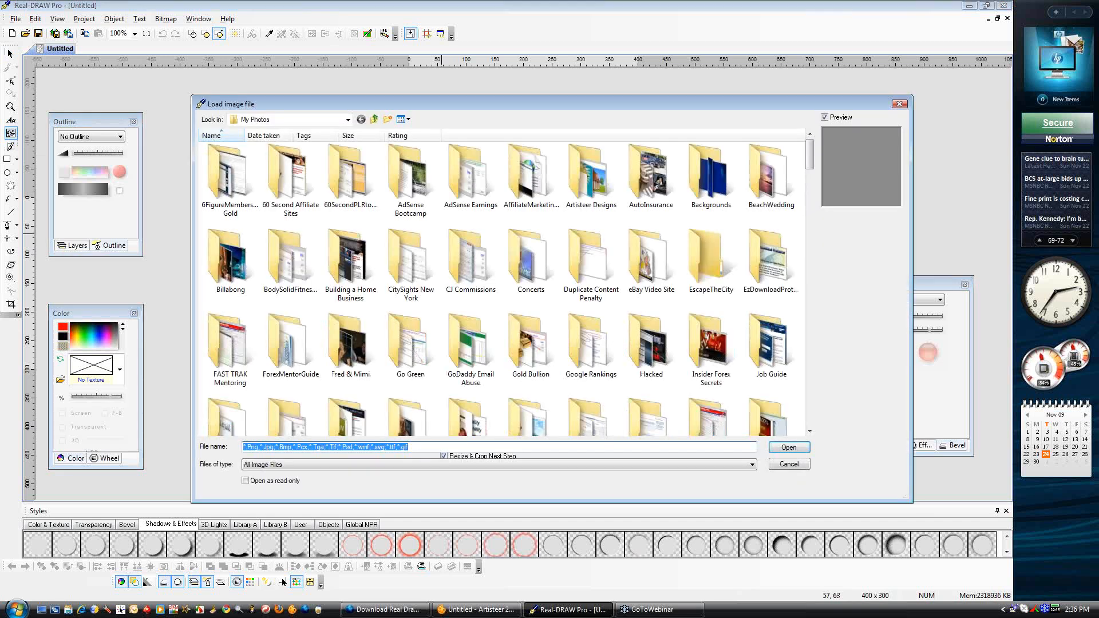
{"action": "left_click_drag", "start_coordinate": [422, 103], "coordinate": [367, 95]}
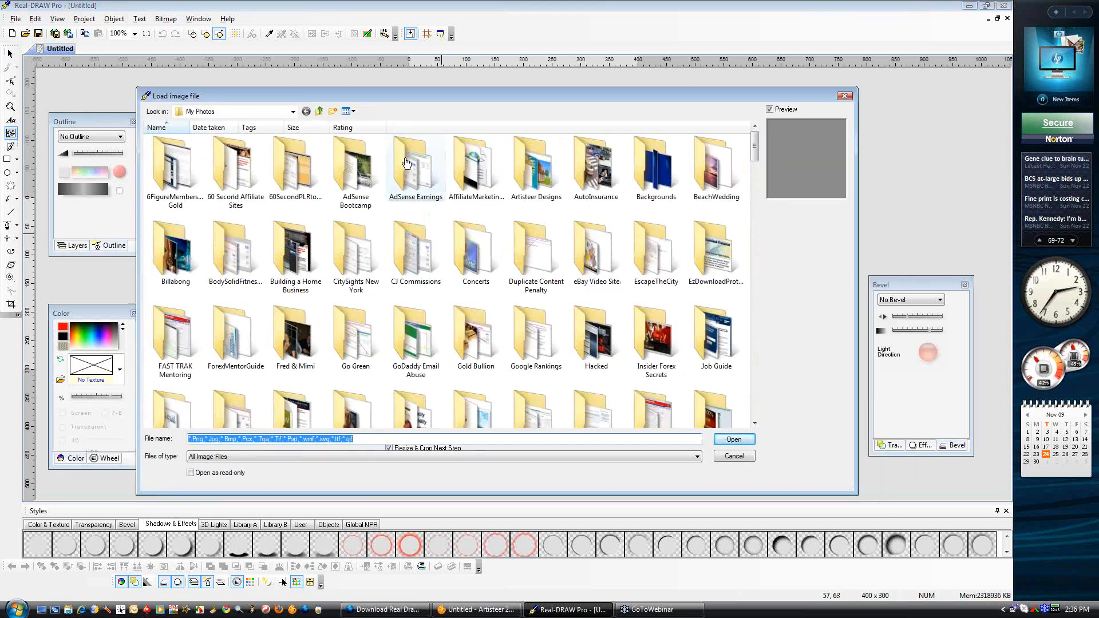
{"action": "left_click", "coordinate": [741, 456]}
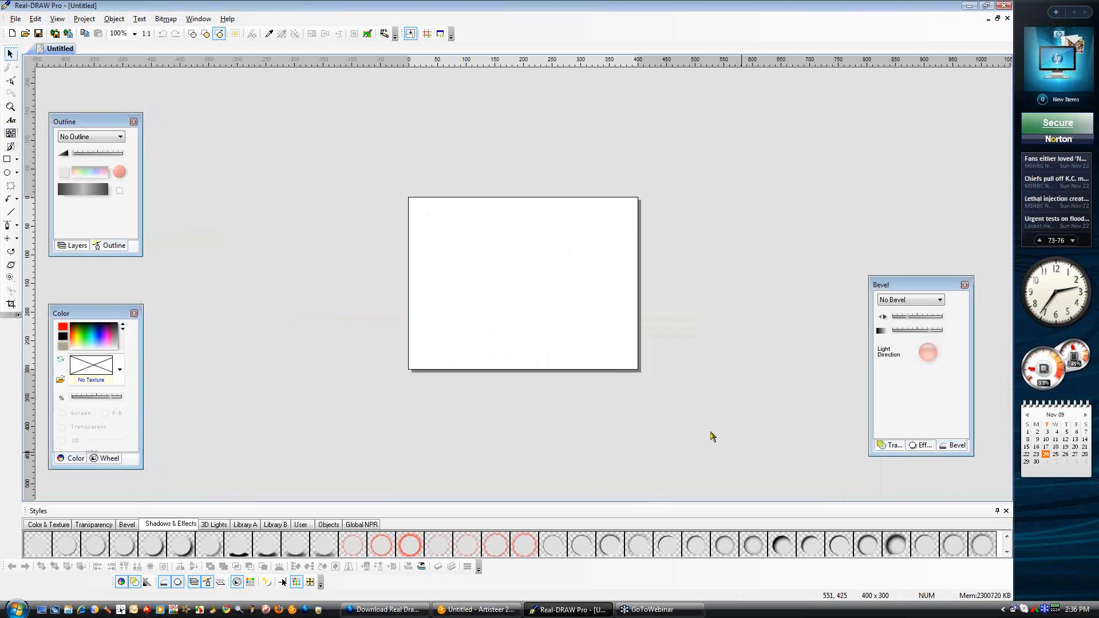
Try the rounded rectangle and rectangular frame variants of the rectangle tool, and delete the test frame
{"action": "left_click", "coordinate": [10, 161]}
{"action": "left_click", "coordinate": [17, 161]}
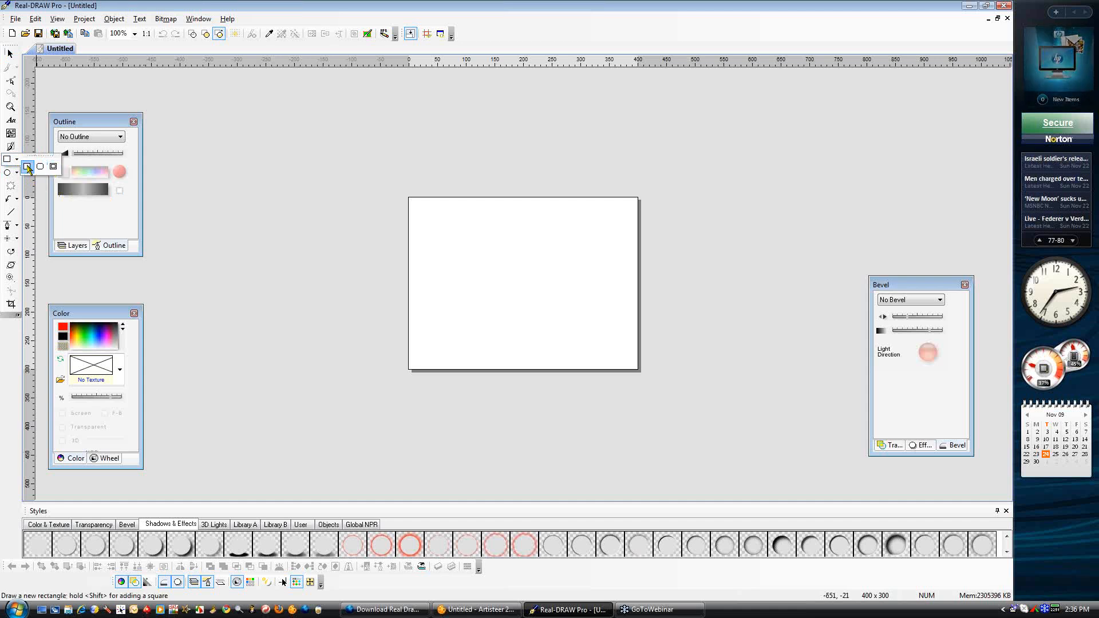
{"action": "left_click", "coordinate": [40, 167]}
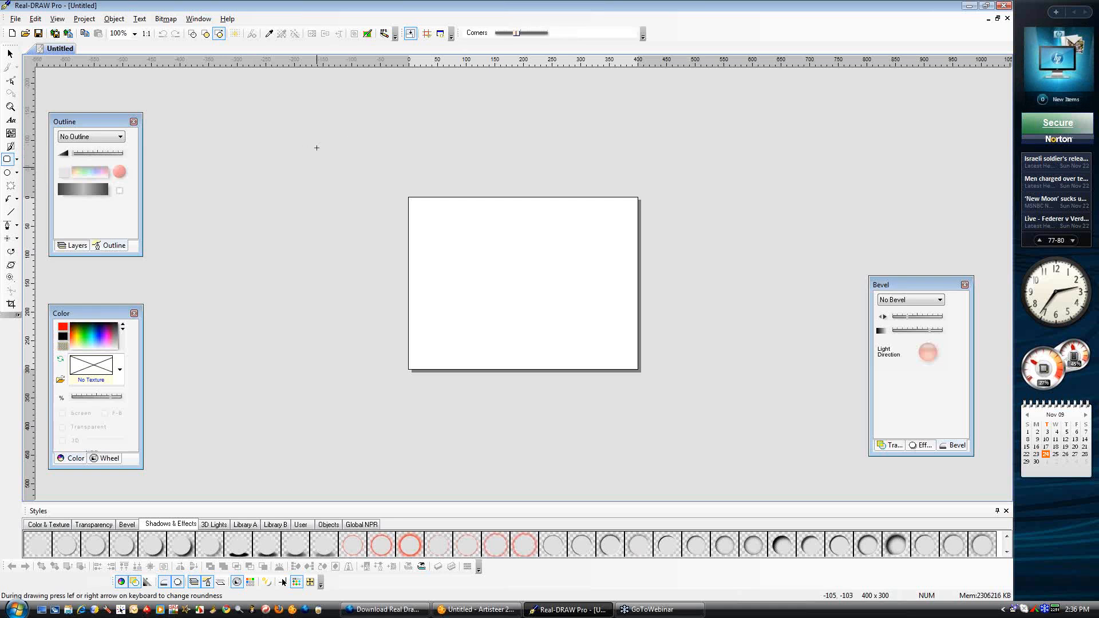
{"action": "left_click", "coordinate": [16, 160]}
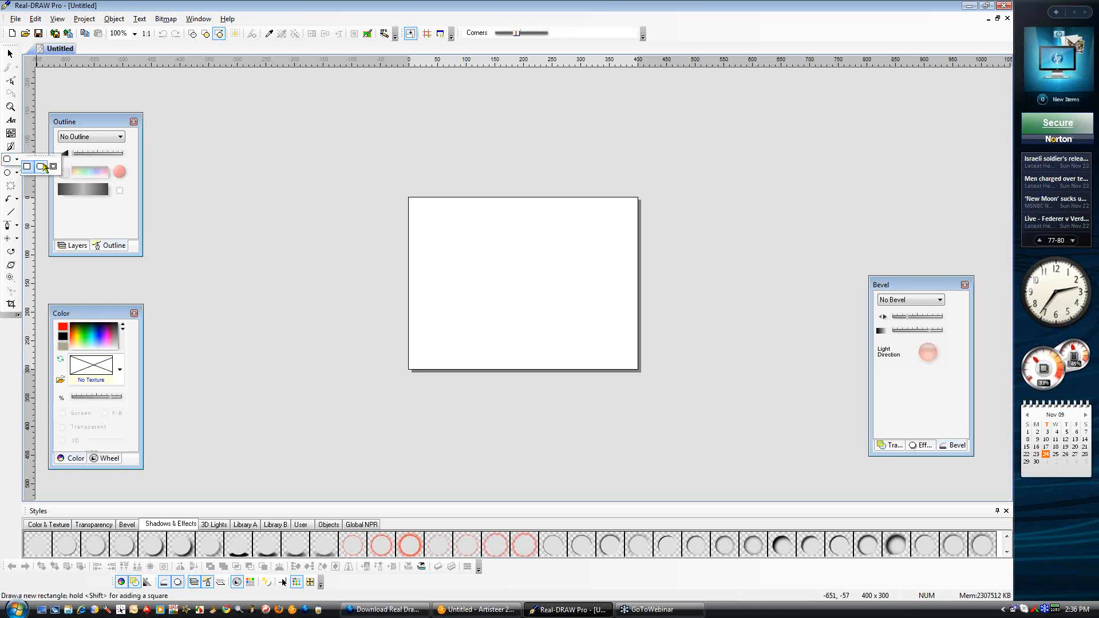
{"action": "left_click", "coordinate": [53, 168]}
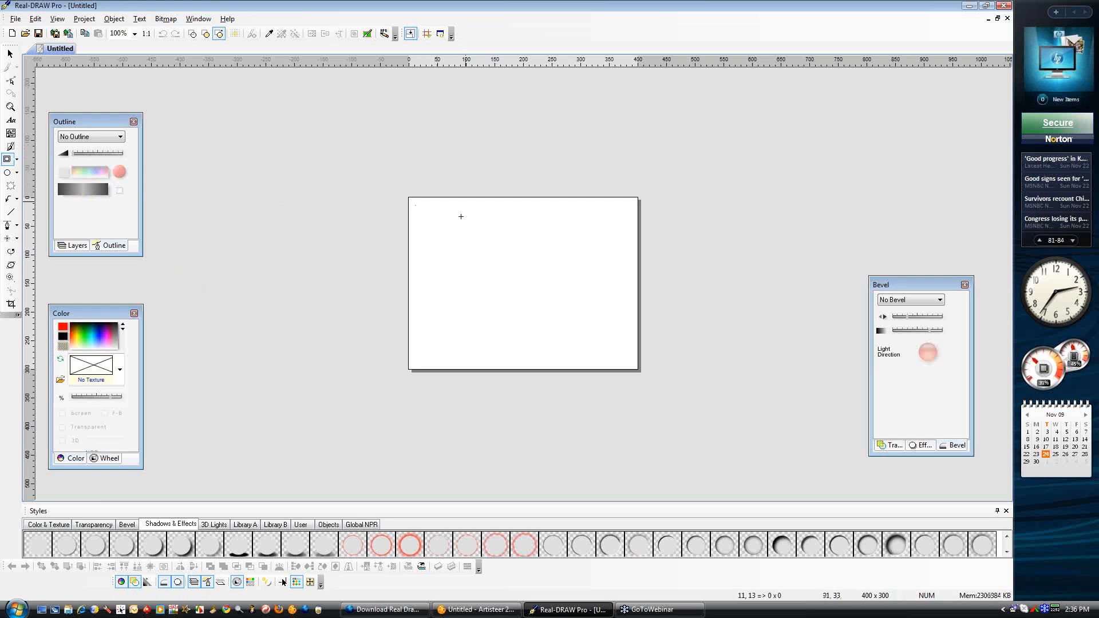
{"action": "key", "text": "Delete"}
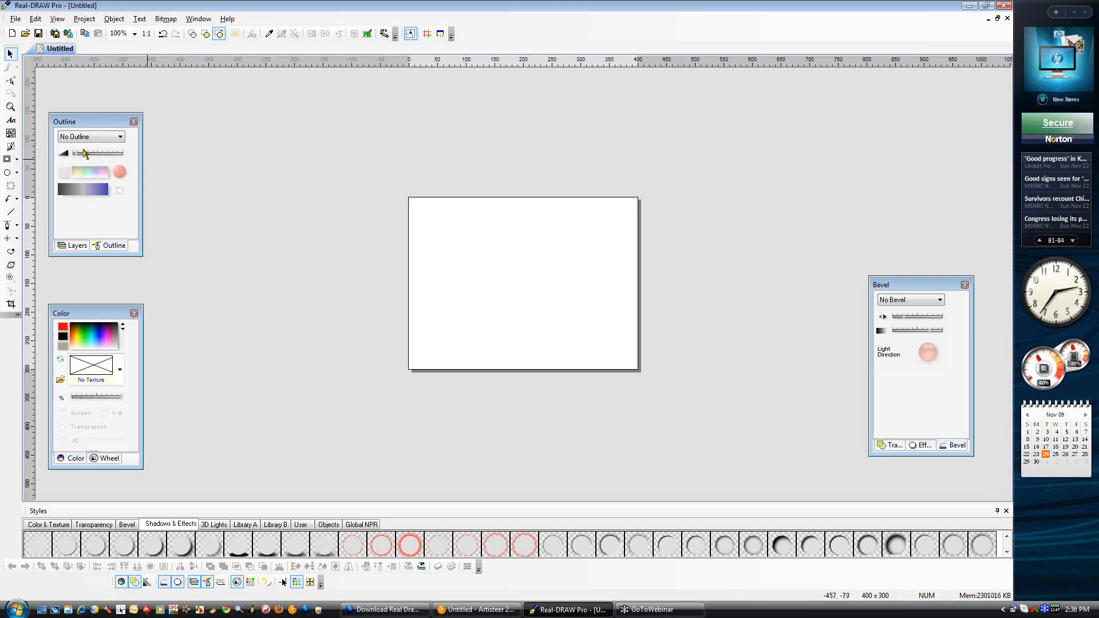
Draw a plain red rectangle about 340 by 170 pixels from the canvas's left edge, and delete it
{"action": "left_click", "coordinate": [4, 162]}
{"action": "left_click", "coordinate": [17, 161]}
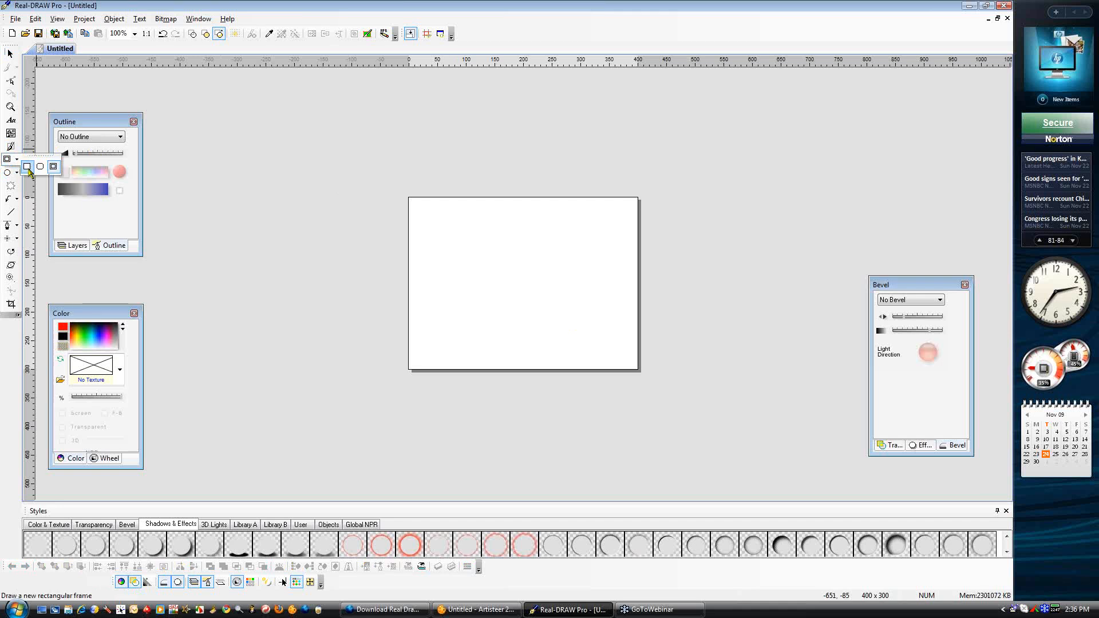
{"action": "left_click", "coordinate": [27, 167]}
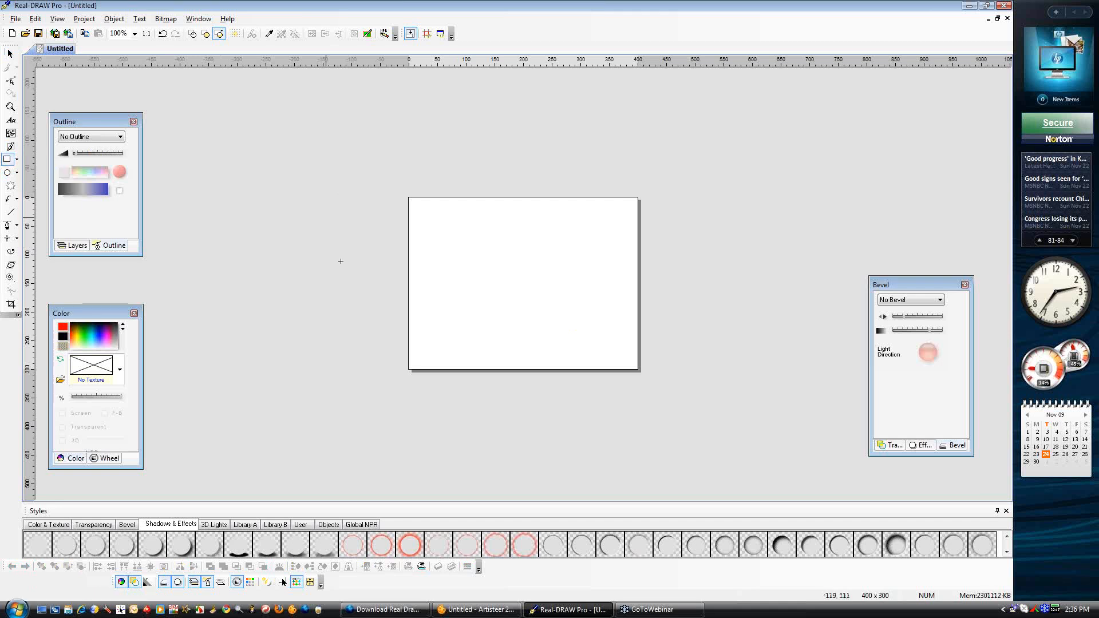
{"action": "left_click_drag", "start_coordinate": [410, 230], "coordinate": [604, 328]}
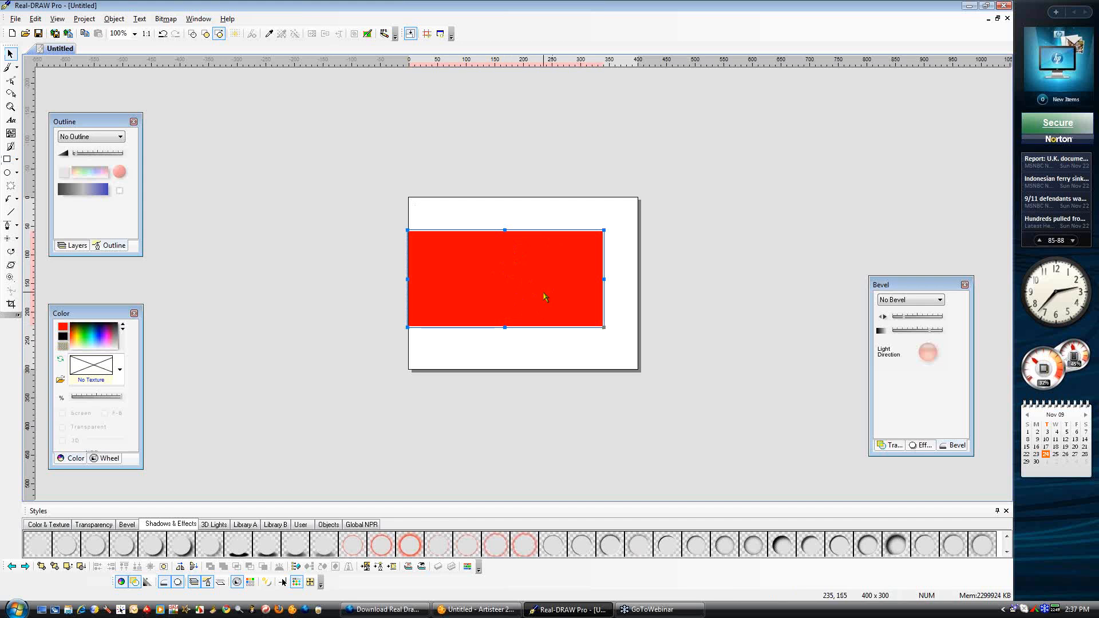
{"action": "key", "text": "Delete"}
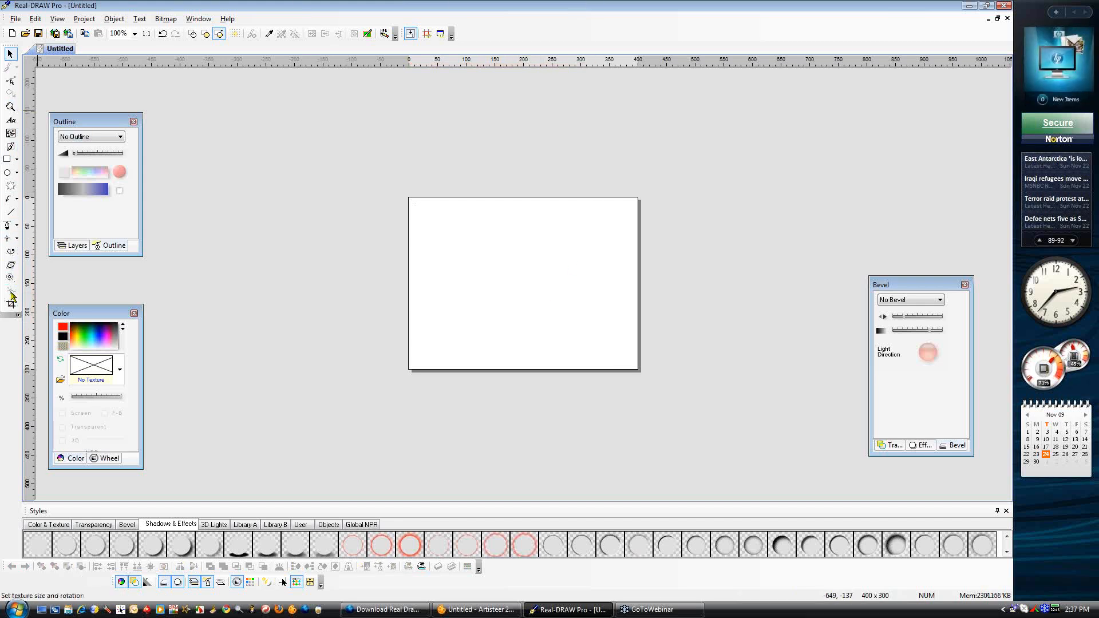
{"action": "left_click", "coordinate": [227, 19]}
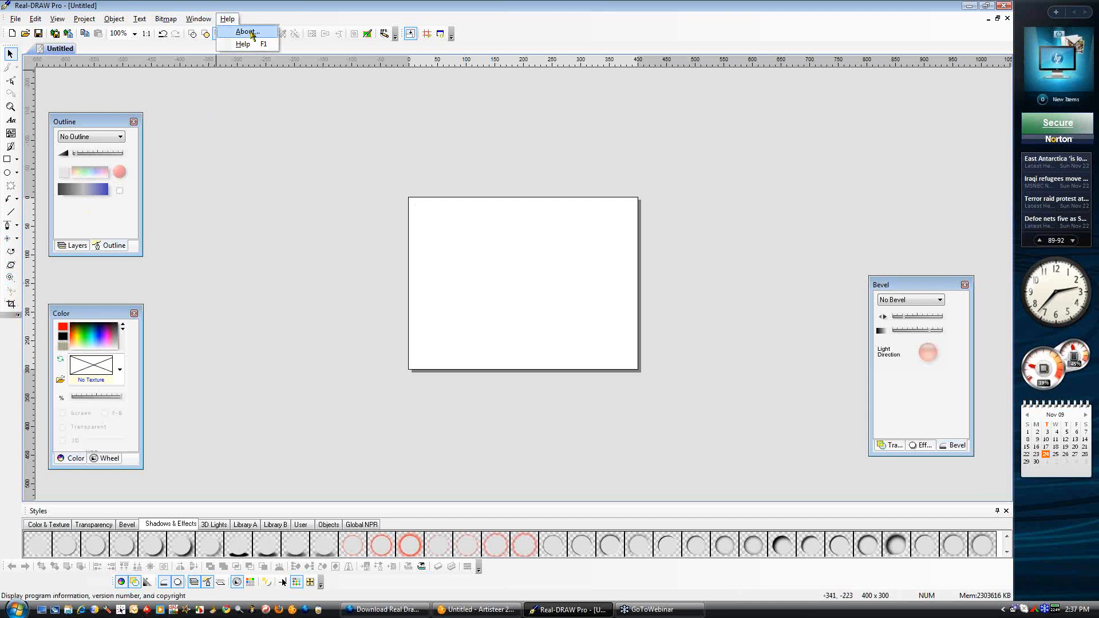
{"action": "left_click", "coordinate": [259, 155]}
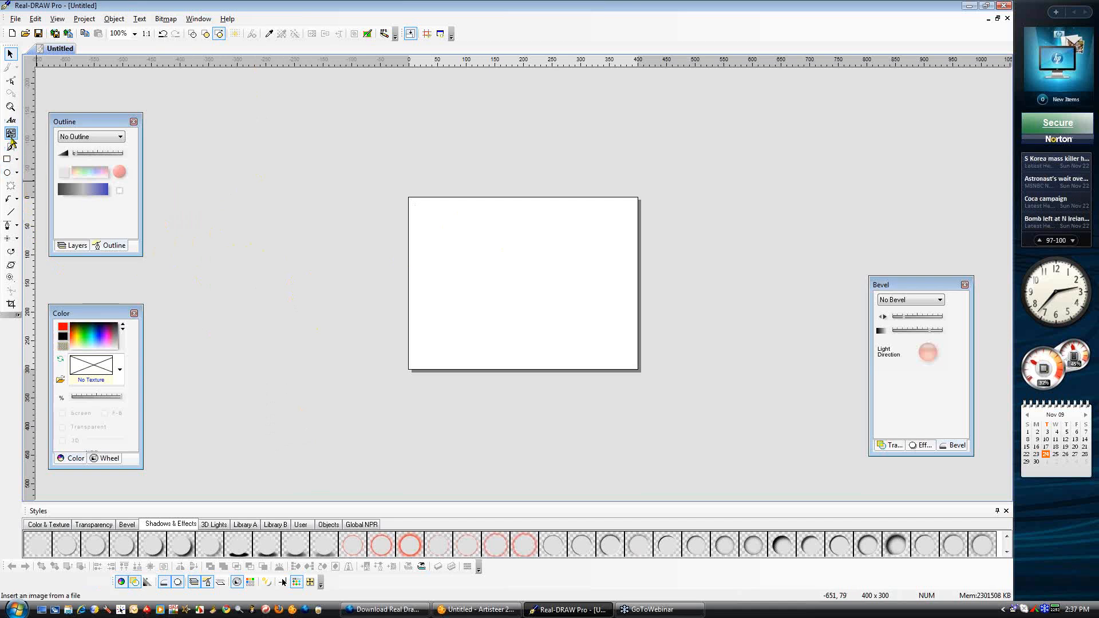
Draw a red rectangle about 265 by 90 pixels on the canvas and shift it to the right and slightly down
{"action": "left_click", "coordinate": [9, 161]}
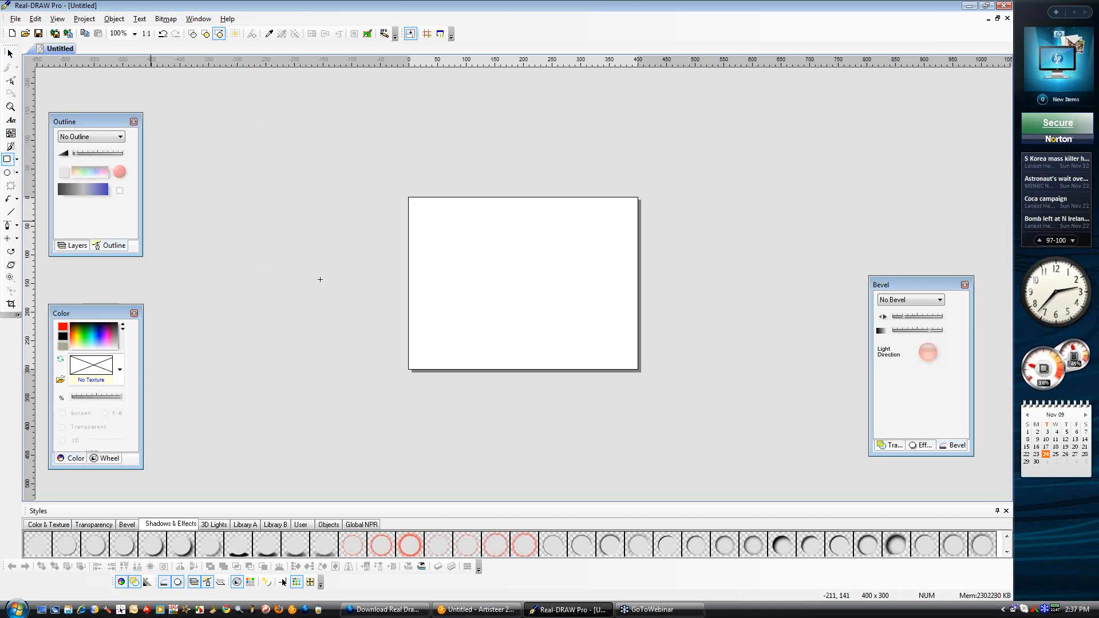
{"action": "left_click_drag", "start_coordinate": [418, 243], "coordinate": [571, 295]}
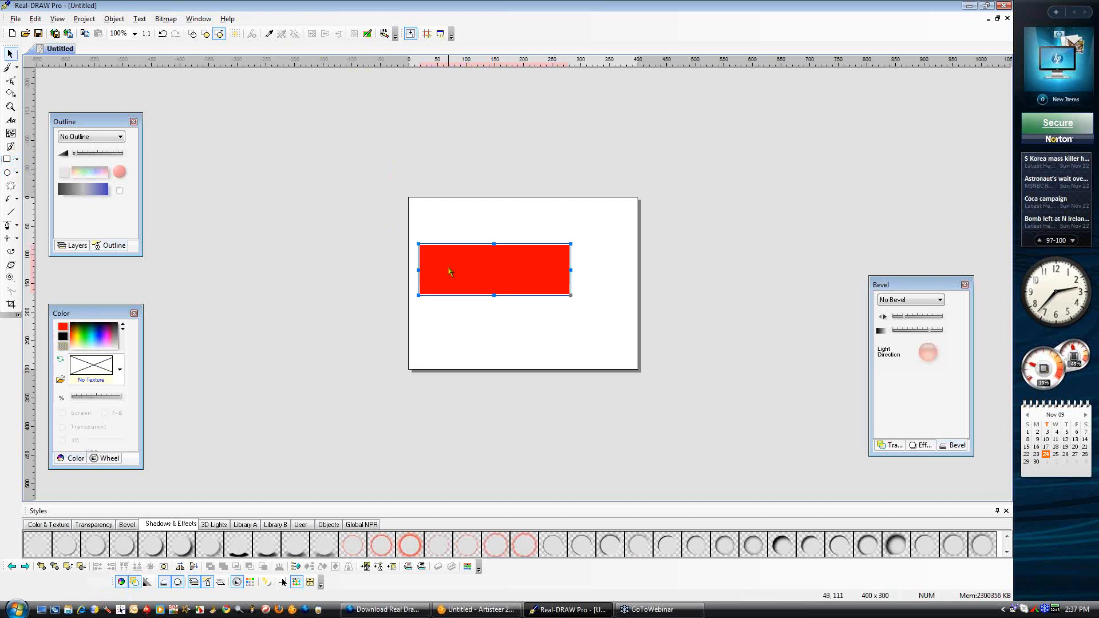
{"action": "left_click_drag", "start_coordinate": [458, 269], "coordinate": [485, 275]}
{"action": "right_click", "coordinate": [485, 275]}
{"action": "left_click", "coordinate": [463, 277]}
Recolor the rectangle with Color Pick, sampling the pink highlighted part of the horizontal ruler
{"action": "right_click", "coordinate": [483, 276]}
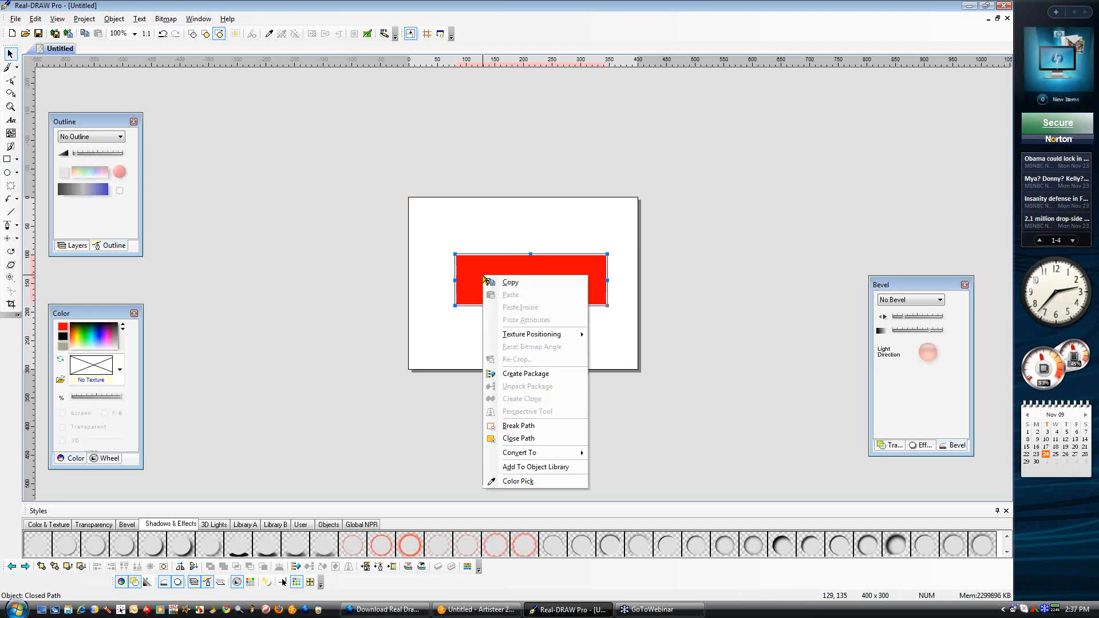
{"action": "left_click", "coordinate": [525, 483]}
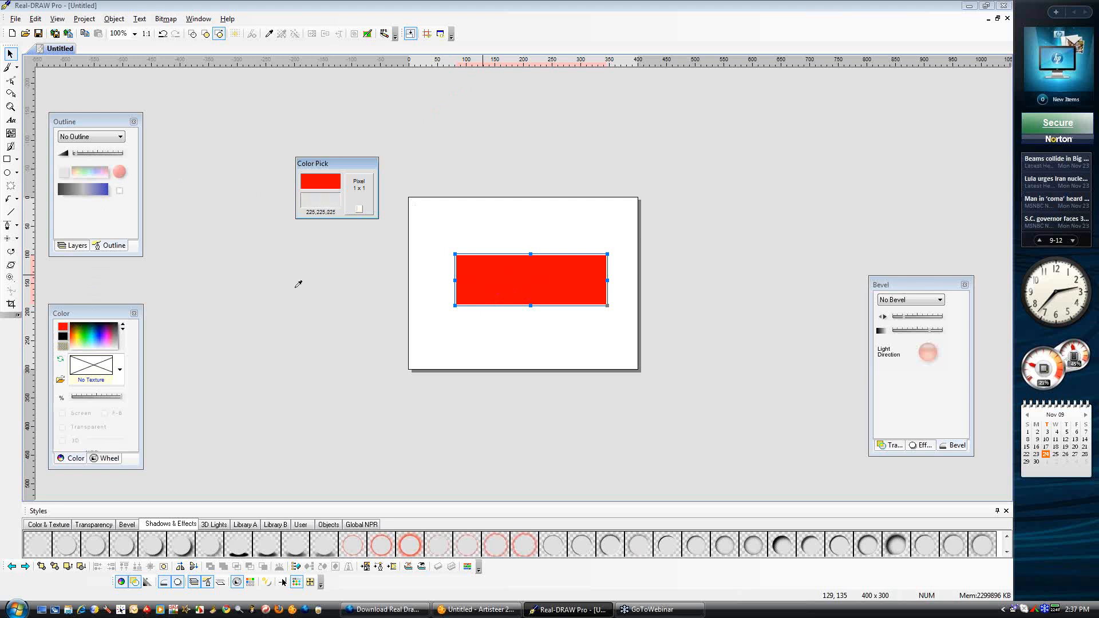
{"action": "left_click", "coordinate": [493, 64]}
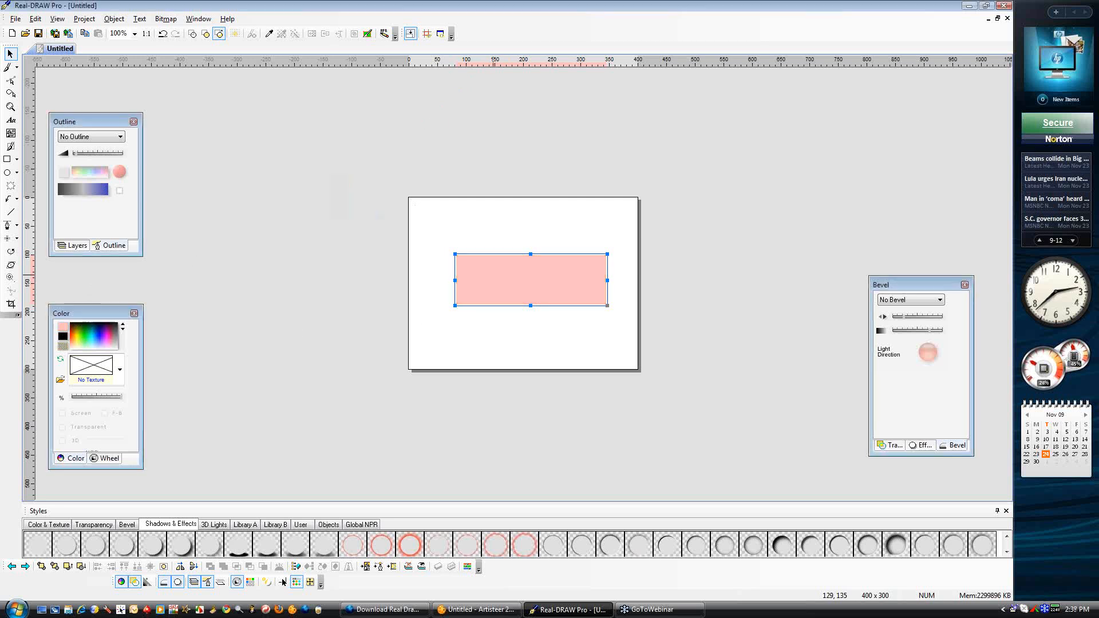
Move the rectangle a little to the left and recolor it with Color Pick, sampling light grey from the horizontal ruler
{"action": "left_click_drag", "start_coordinate": [528, 278], "coordinate": [504, 279]}
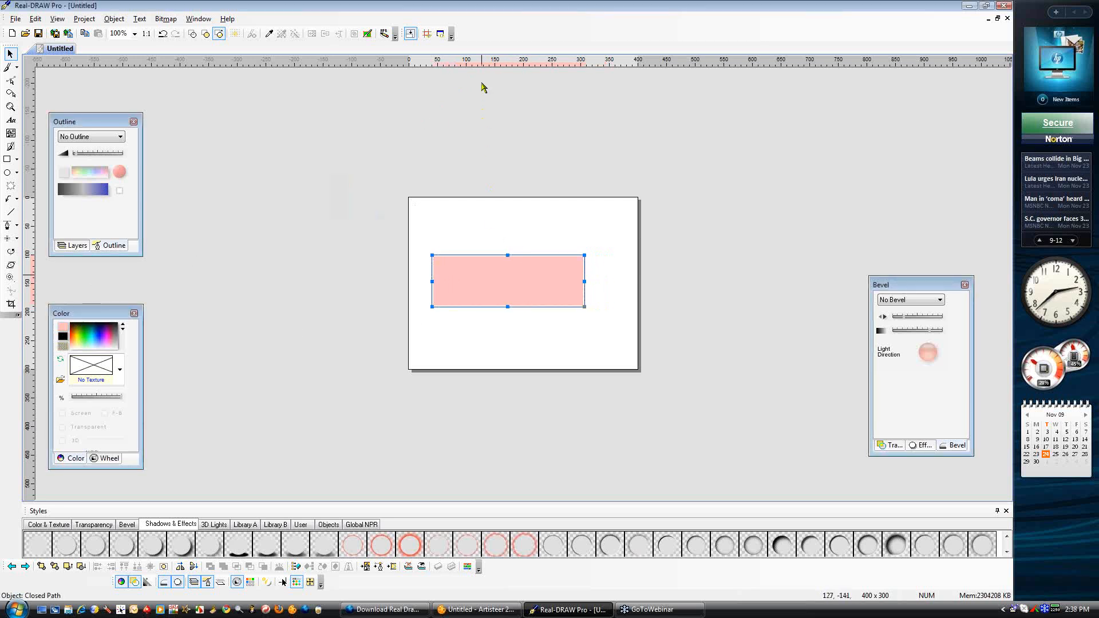
{"action": "right_click", "coordinate": [481, 274]}
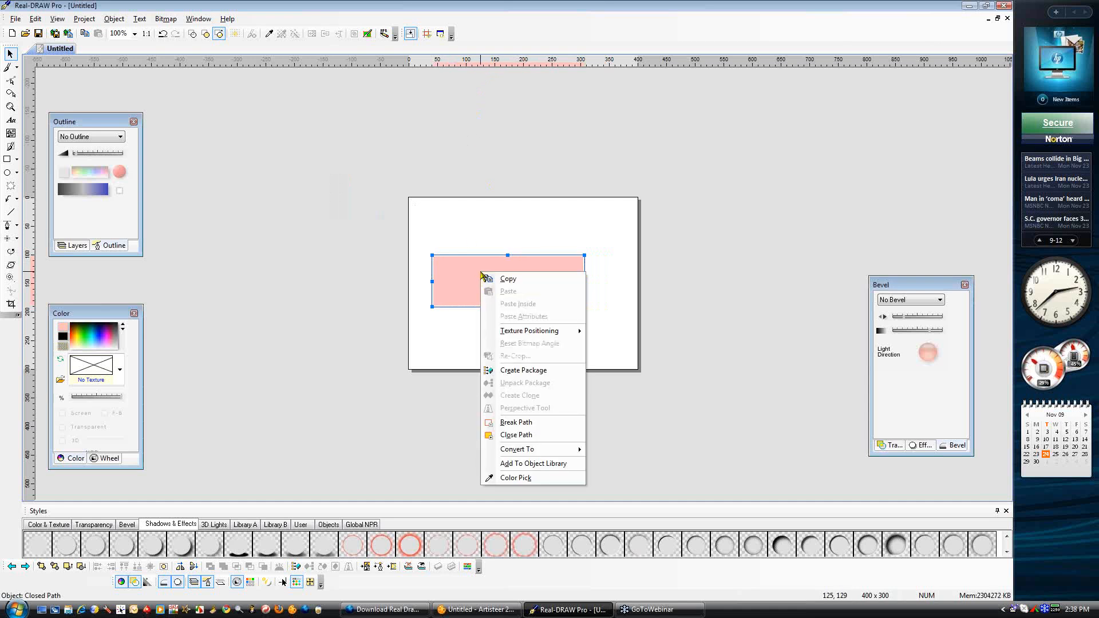
{"action": "left_click", "coordinate": [507, 478]}
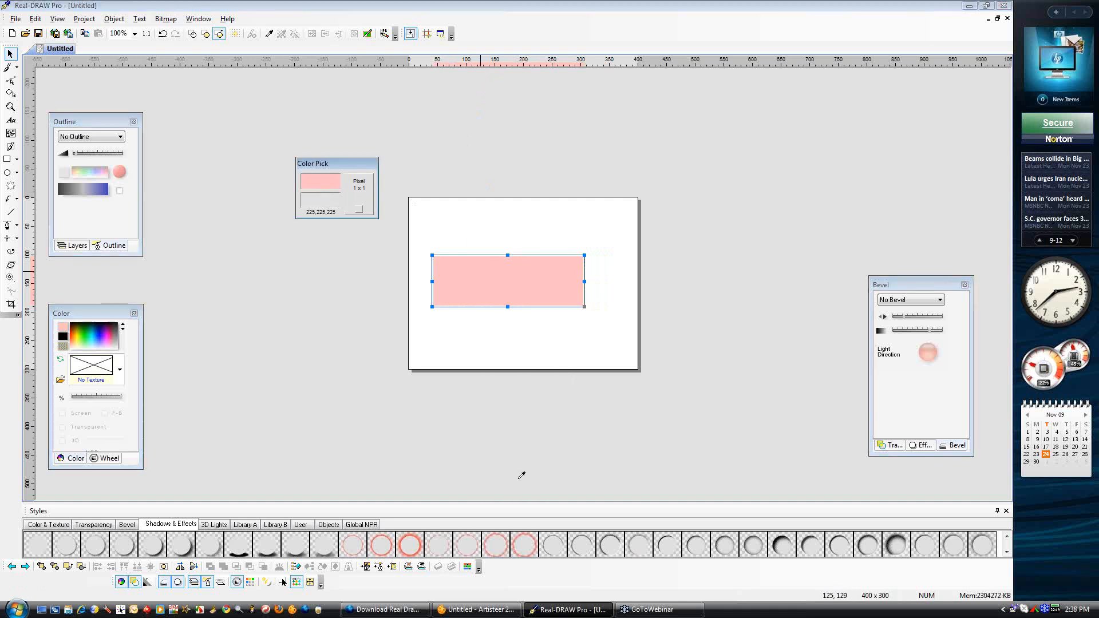
{"action": "left_click", "coordinate": [425, 58]}
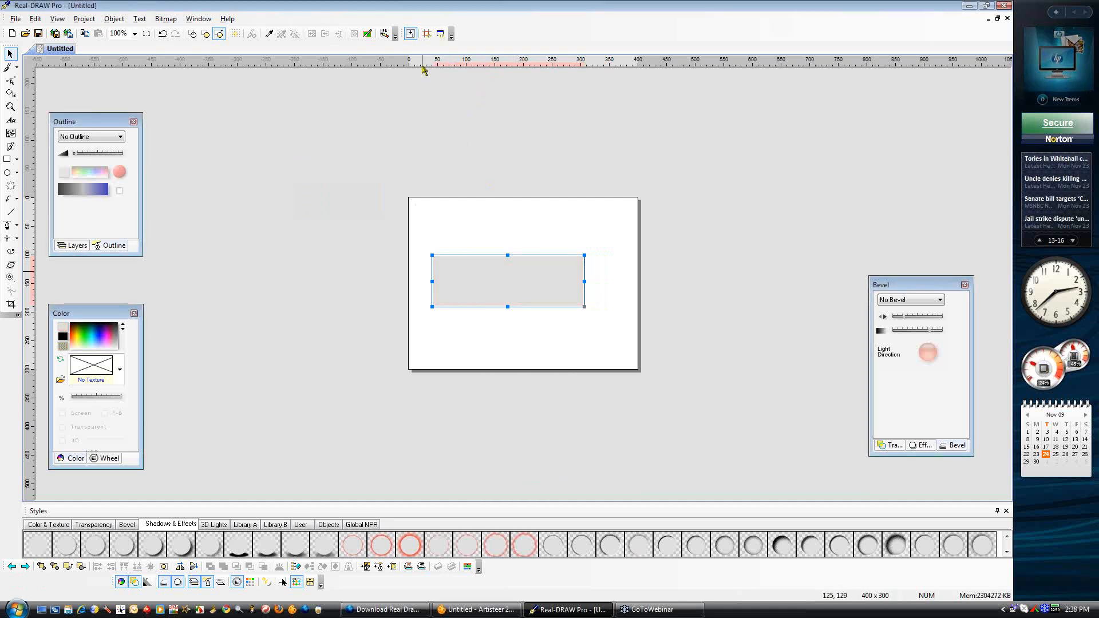
Recolor the grey rectangle bright cyan with Color Pick, sampling the color spectrum, and shift it slightly left on the canvas
{"action": "left_click_drag", "start_coordinate": [501, 290], "coordinate": [527, 290]}
{"action": "right_click", "coordinate": [528, 291]}
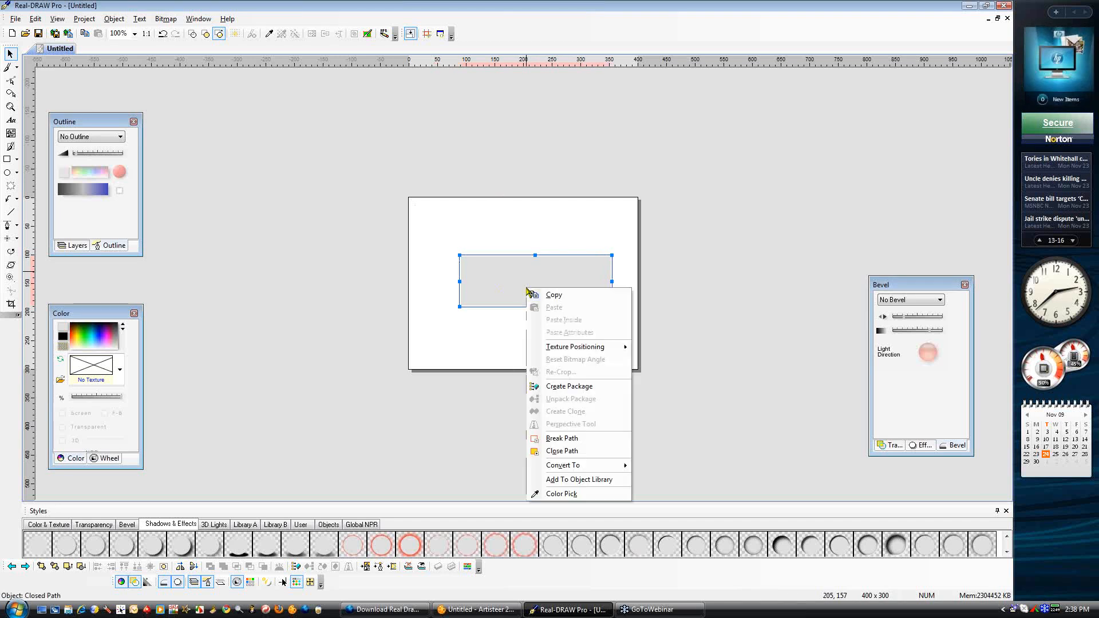
{"action": "left_click", "coordinate": [562, 494]}
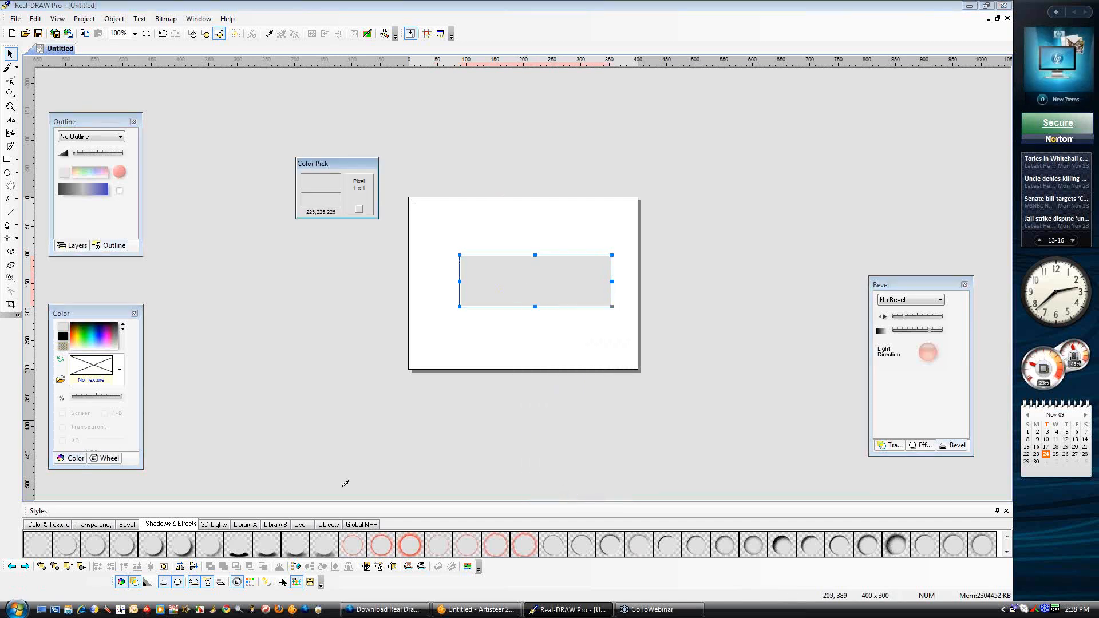
{"action": "left_click", "coordinate": [92, 336]}
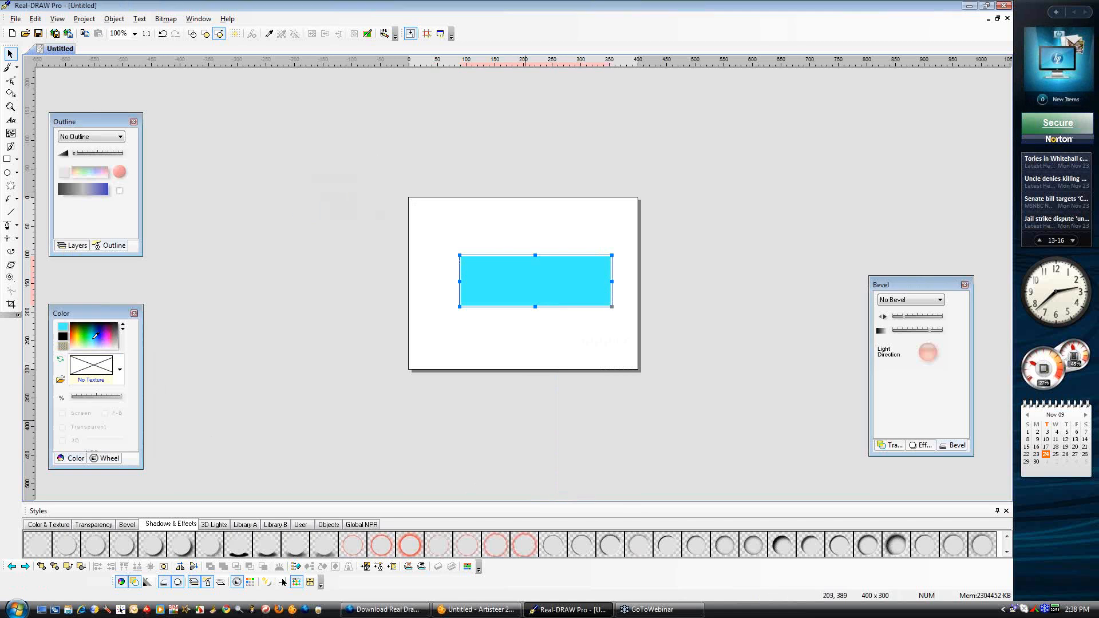
{"action": "left_click_drag", "start_coordinate": [501, 274], "coordinate": [487, 271]}
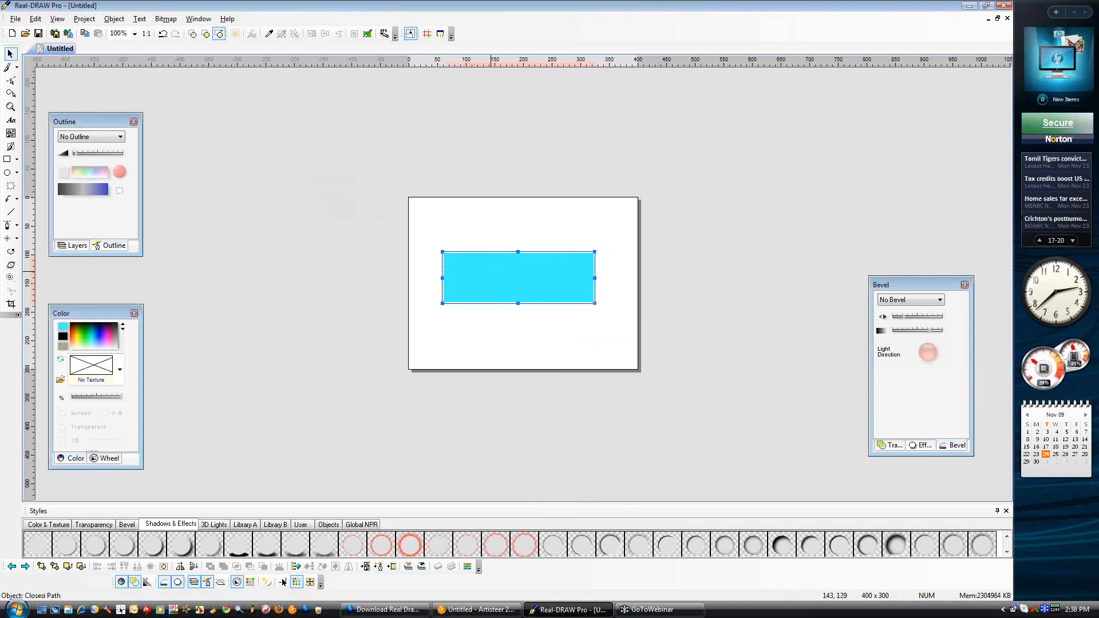
{"action": "right_click", "coordinate": [491, 273]}
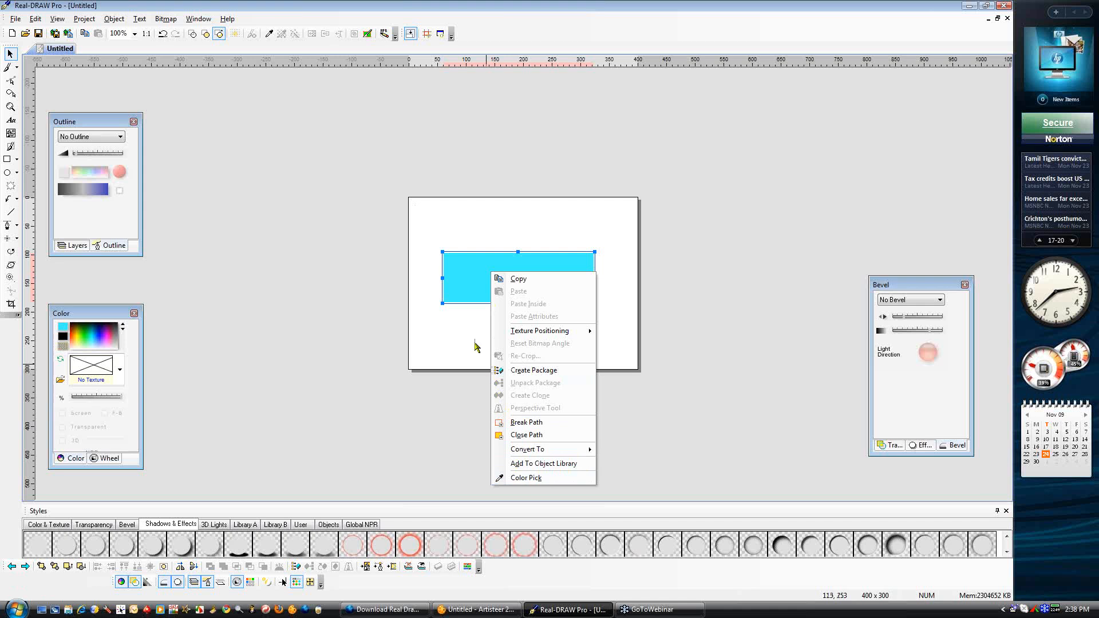
{"action": "left_click", "coordinate": [474, 300]}
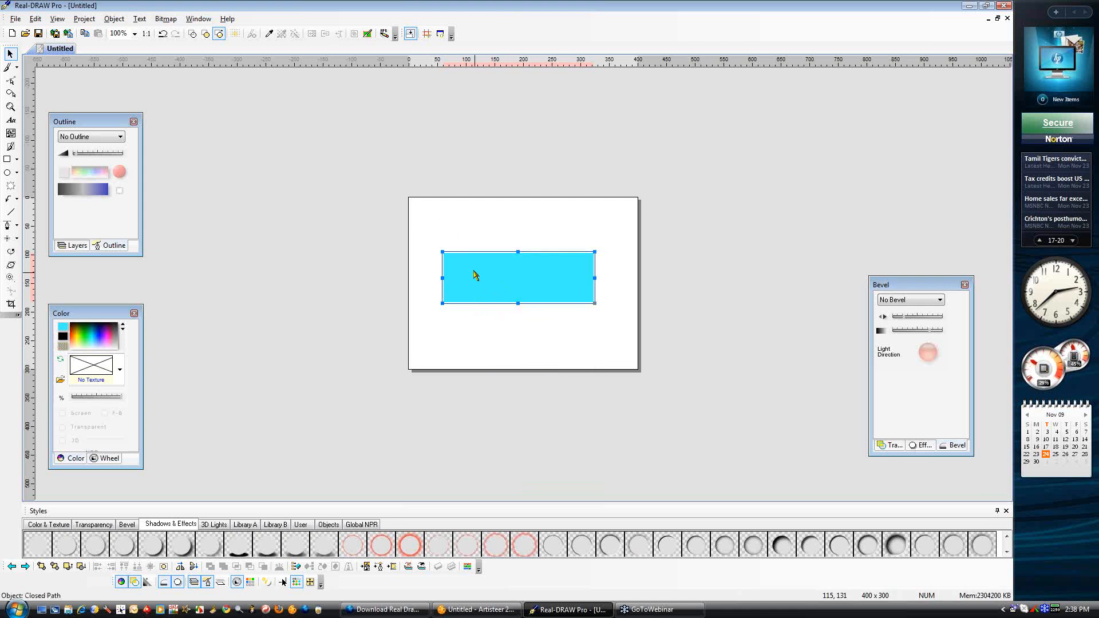
Insert the picture apple icon.png at 100% size as a directly editable object and move it onto the canvas's right edge
{"action": "left_click", "coordinate": [10, 133]}
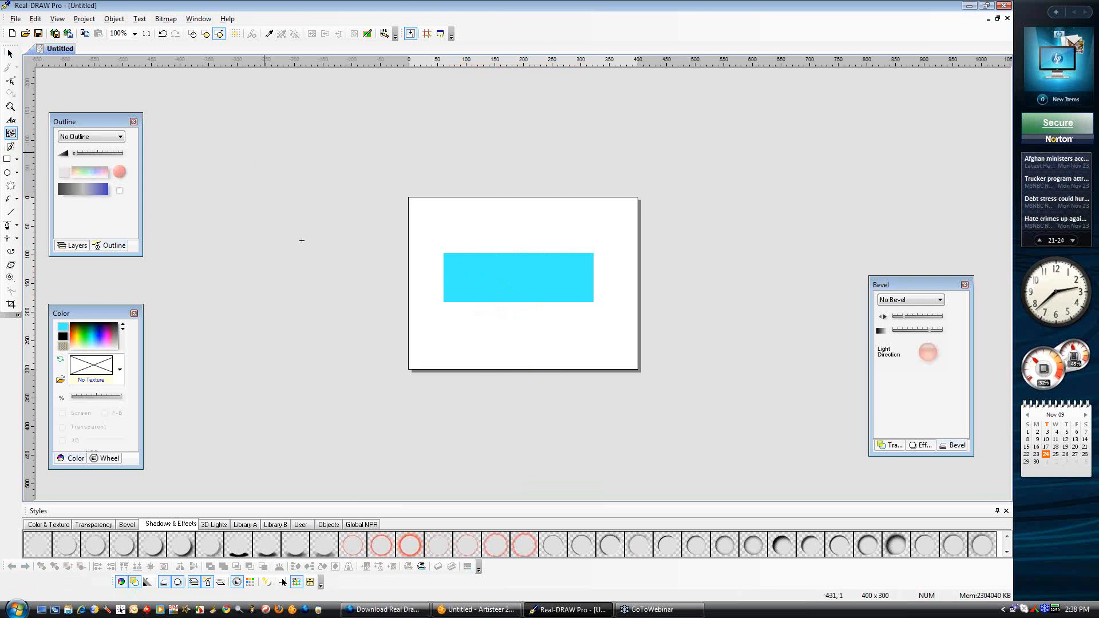
{"action": "left_click", "coordinate": [472, 275]}
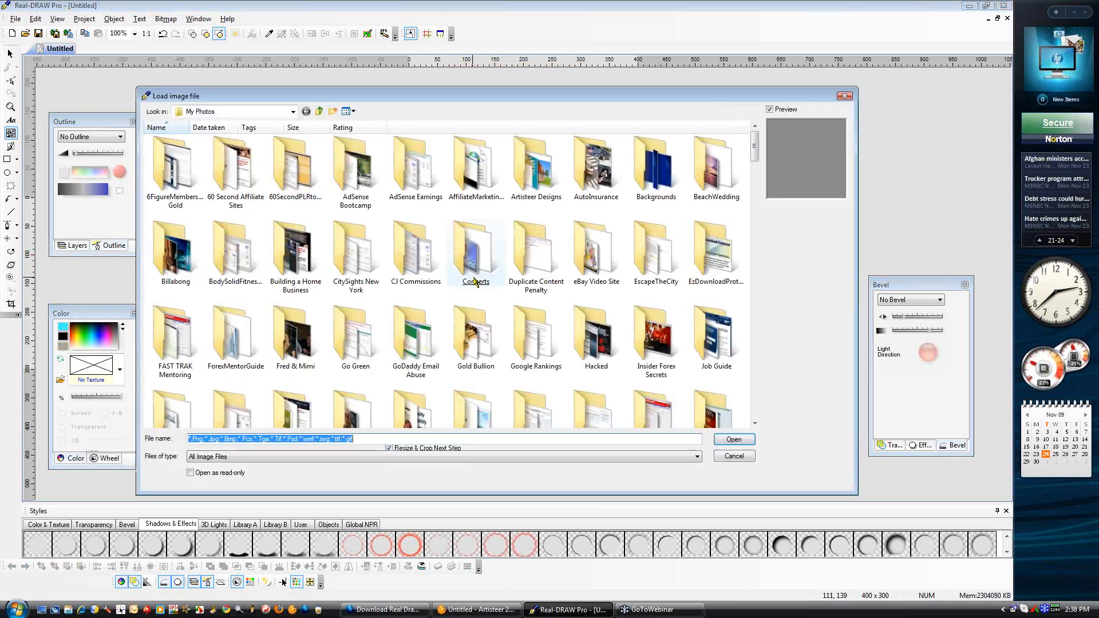
{"action": "left_click_drag", "start_coordinate": [755, 150], "coordinate": [760, 215]}
{"action": "double_click", "coordinate": [475, 280]}
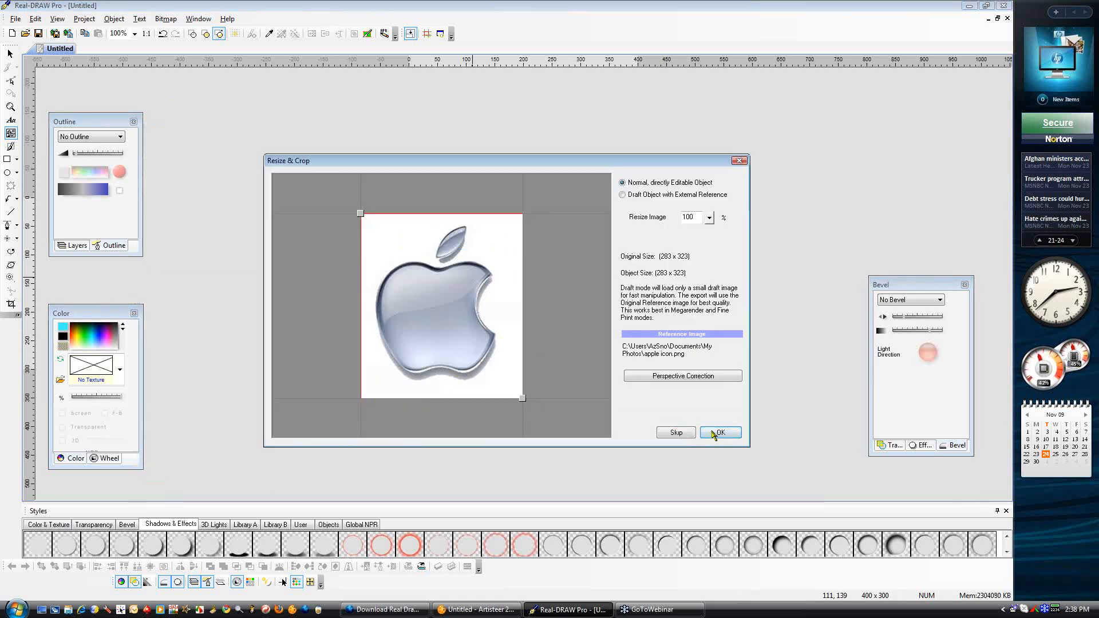
{"action": "left_click", "coordinate": [720, 433]}
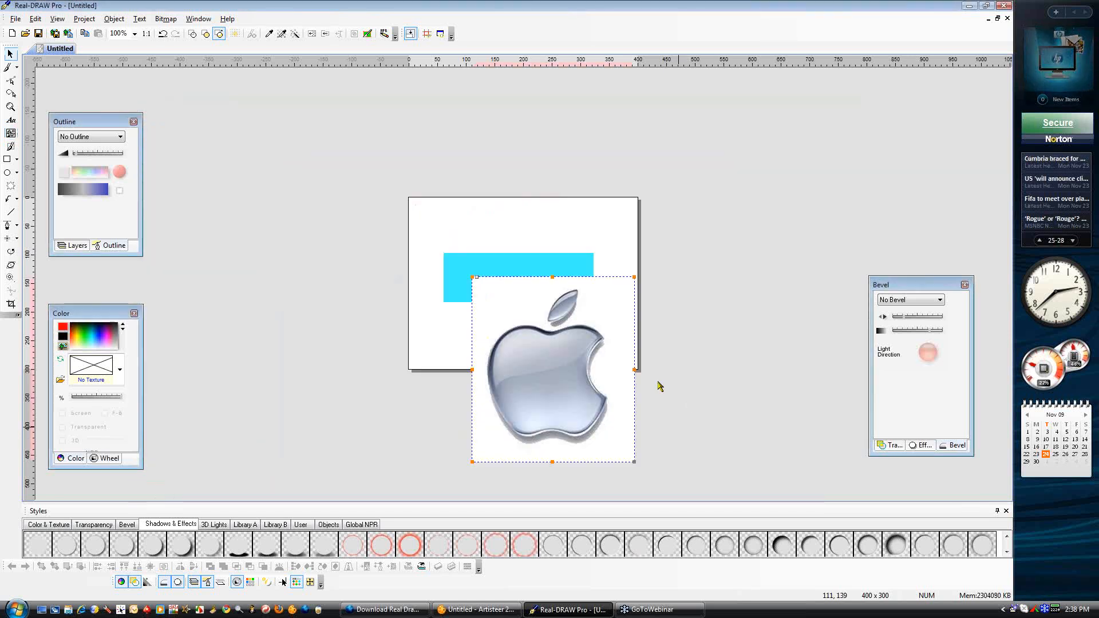
{"action": "left_click_drag", "start_coordinate": [579, 343], "coordinate": [655, 279]}
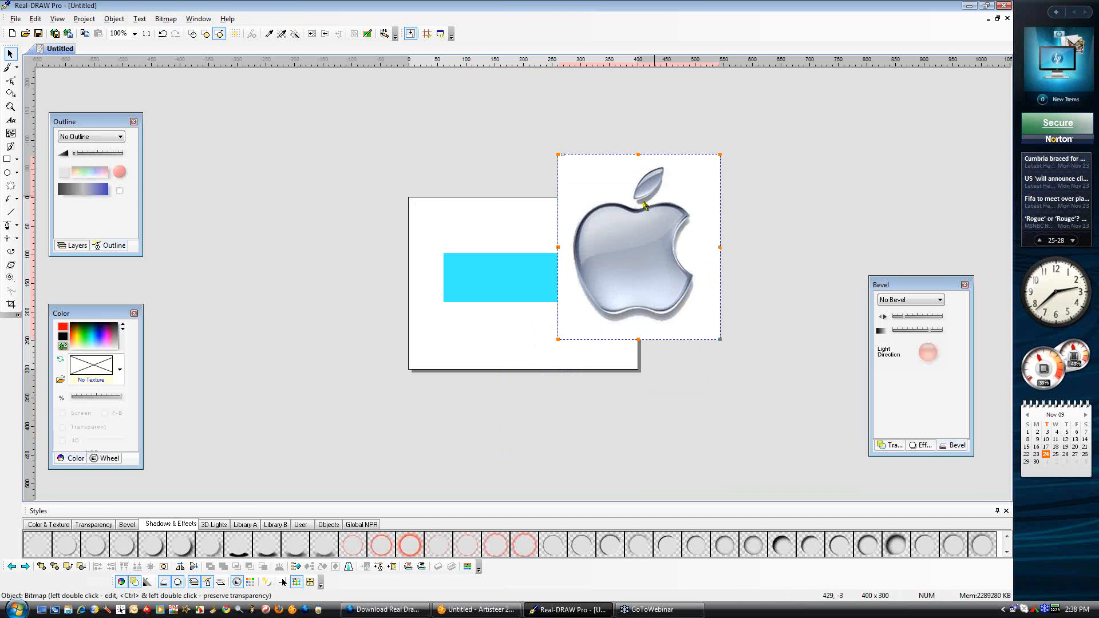
Create a transparency from the grey-blue color sampled in the upper part of the apple's body and move the picture up
{"action": "left_click", "coordinate": [281, 35]}
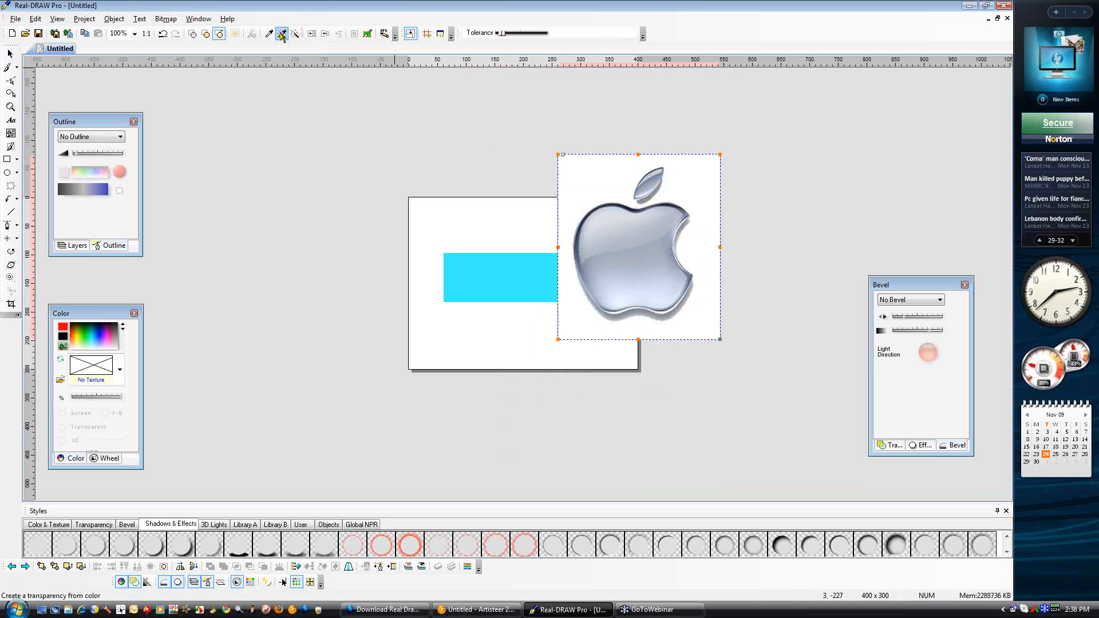
{"action": "left_click", "coordinate": [648, 194]}
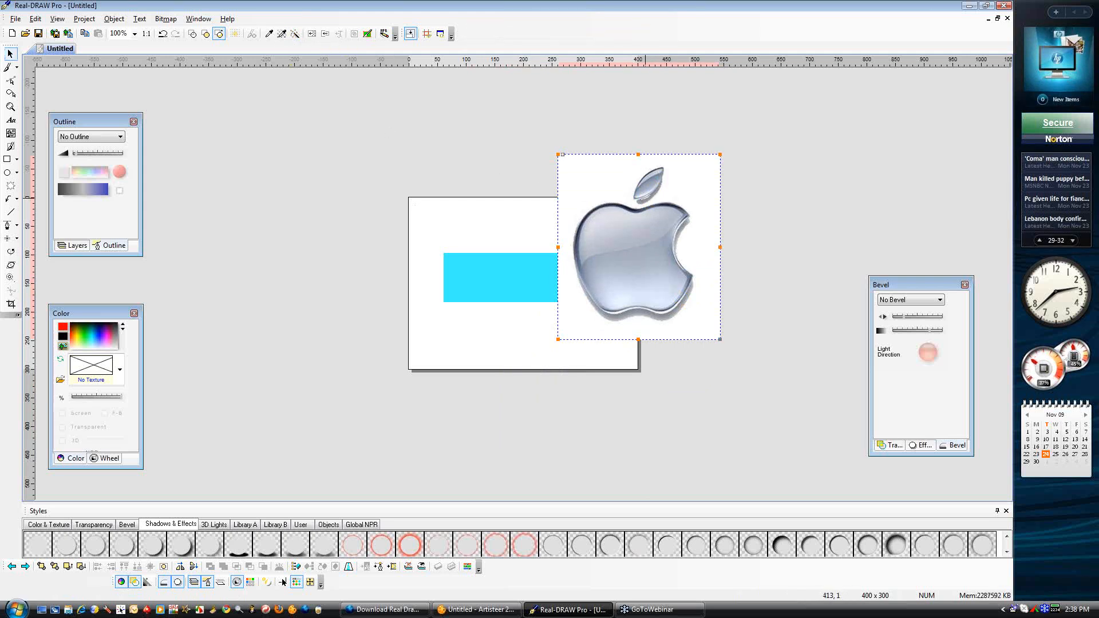
{"action": "left_click", "coordinate": [281, 34]}
{"action": "left_click", "coordinate": [611, 229]}
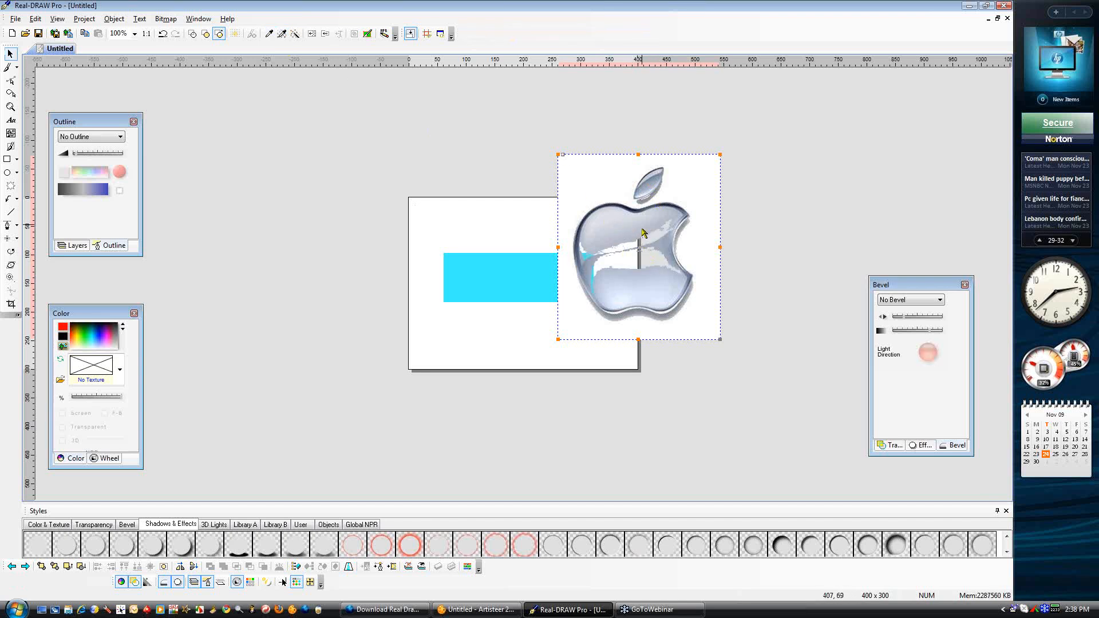
{"action": "left_click_drag", "start_coordinate": [608, 182], "coordinate": [601, 143]}
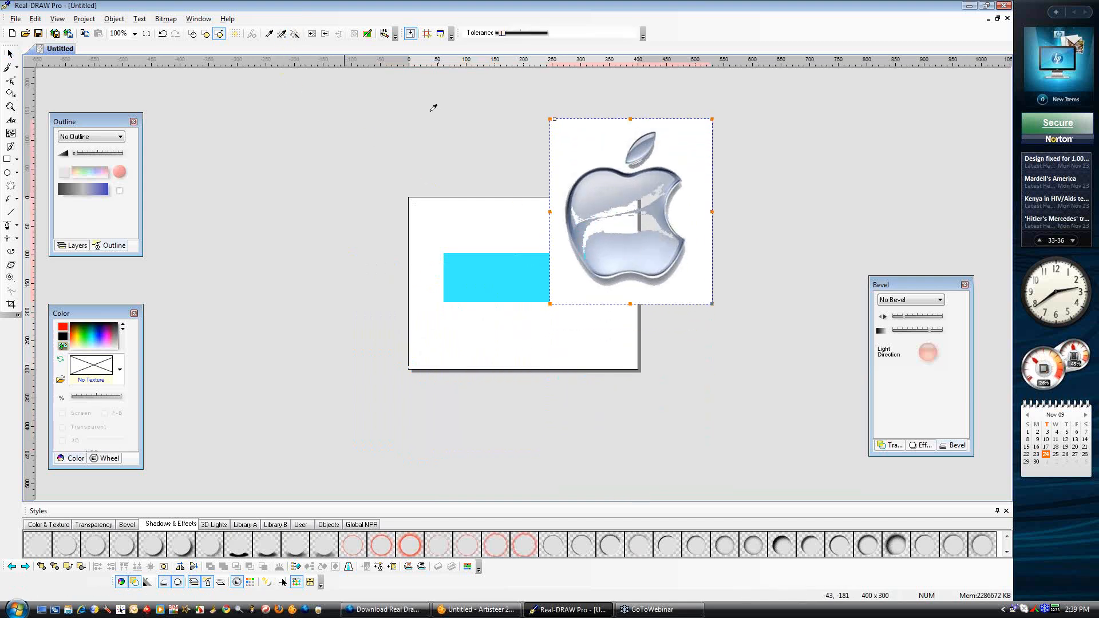
Make more of the apple's body shades transparent by color and move the picture over the cyan rectangle
{"action": "left_click_drag", "start_coordinate": [605, 212], "coordinate": [658, 318]}
{"action": "left_click_drag", "start_coordinate": [642, 222], "coordinate": [688, 325]}
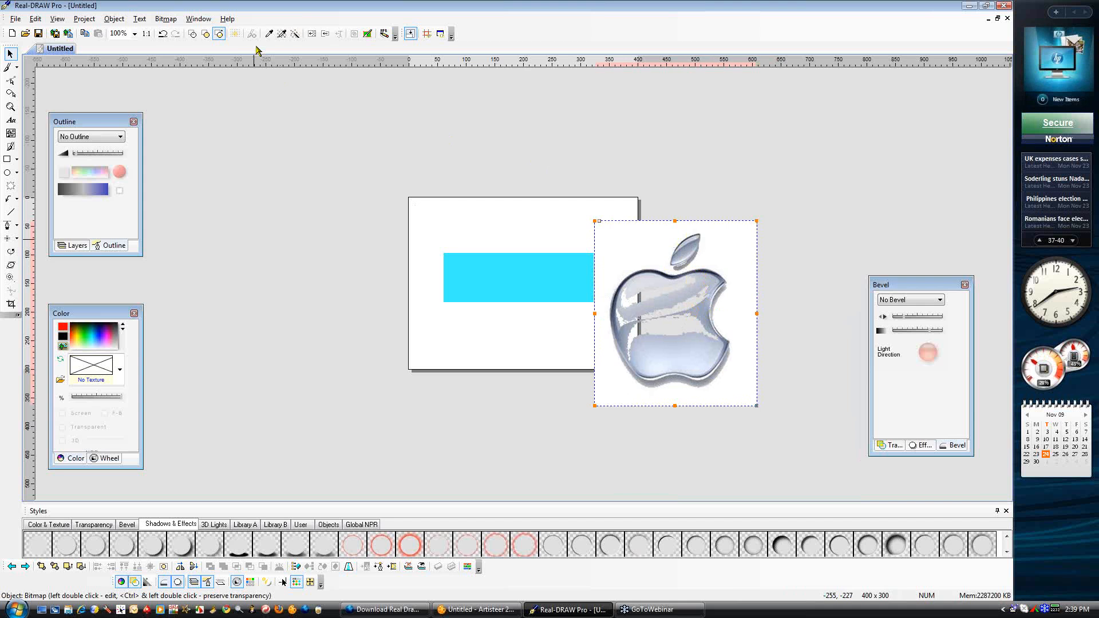
{"action": "left_click", "coordinate": [281, 34]}
{"action": "left_click", "coordinate": [695, 357]}
{"action": "left_click_drag", "start_coordinate": [673, 297], "coordinate": [562, 266]}
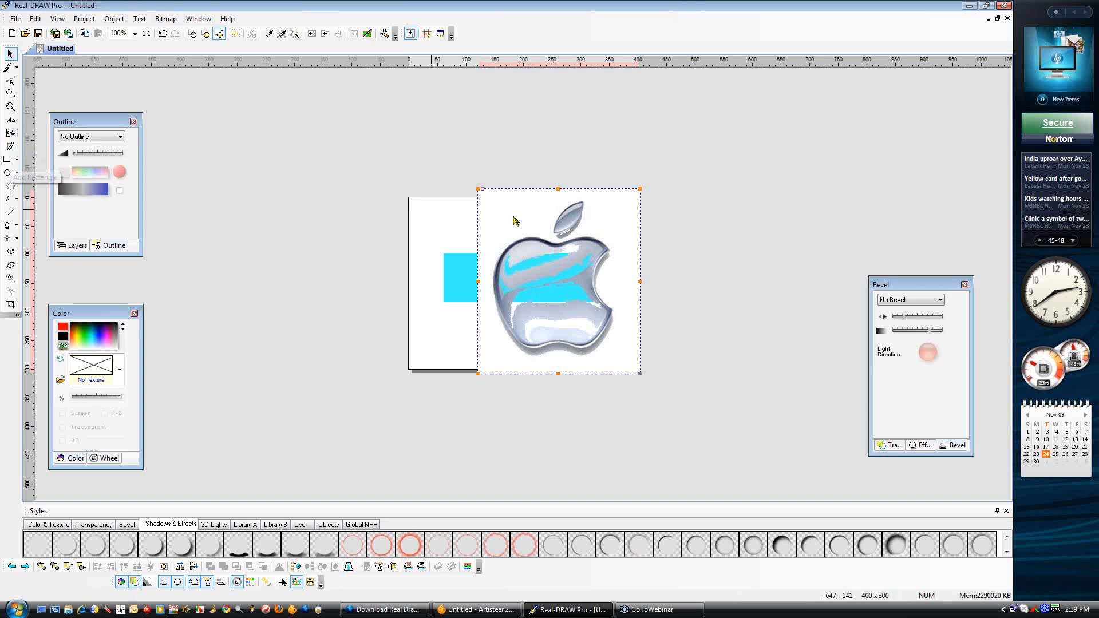
Delete the apple picture and the cyan rectangle from the canvas
{"action": "key", "text": "Delete"}
{"action": "left_click", "coordinate": [544, 270]}
{"action": "key", "text": "Delete"}
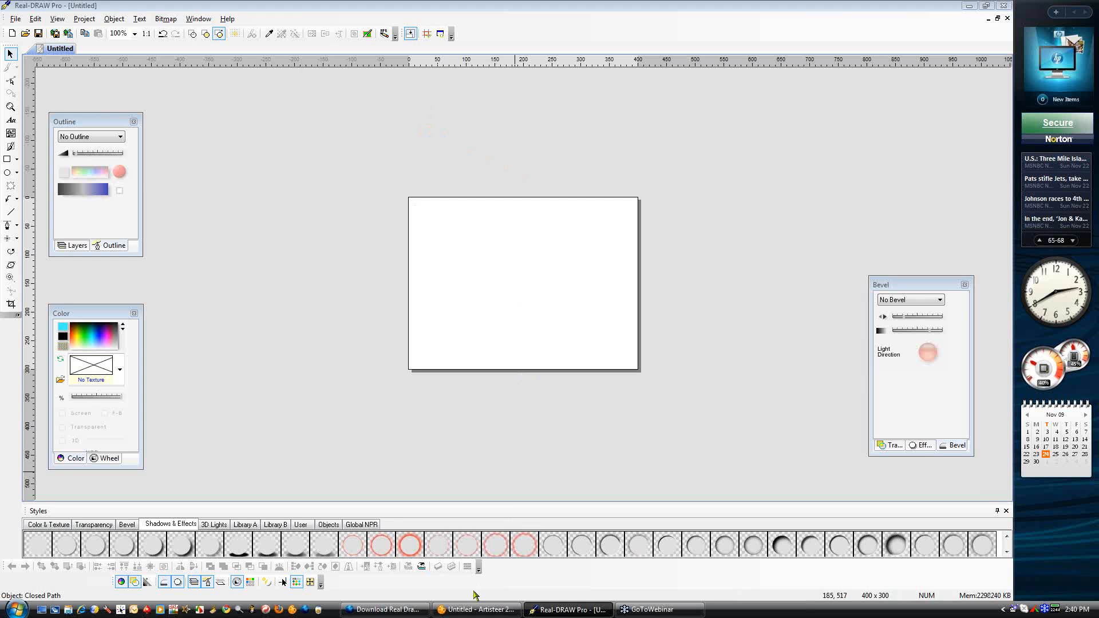
Switch to Artisteer, check its version and build number in the program information, and close that window
{"action": "left_click", "coordinate": [477, 609]}
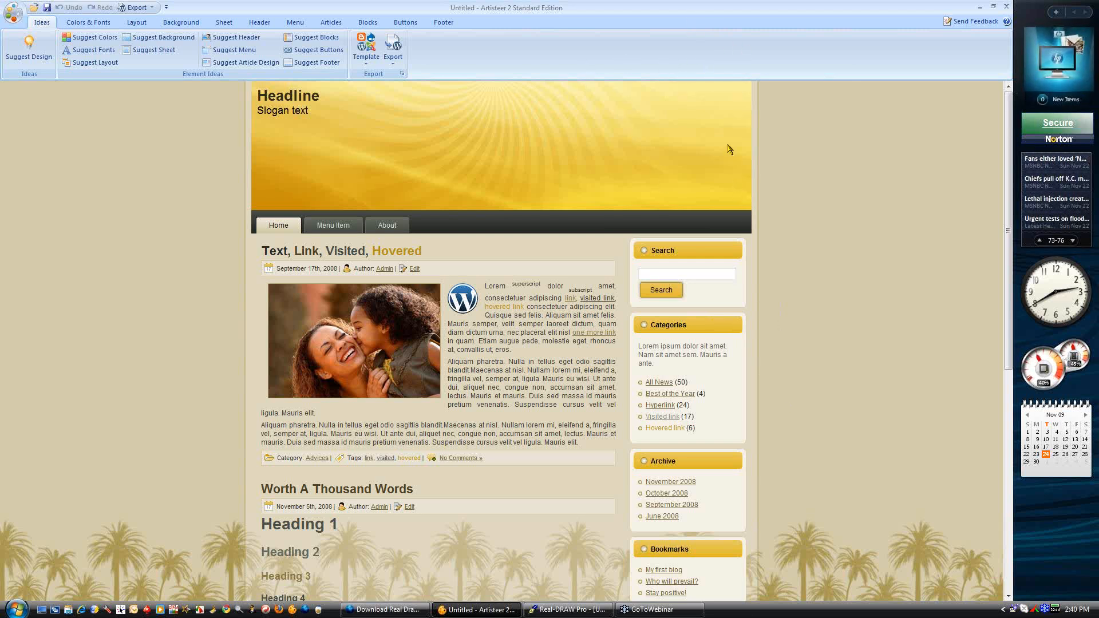
{"action": "left_click", "coordinate": [12, 12]}
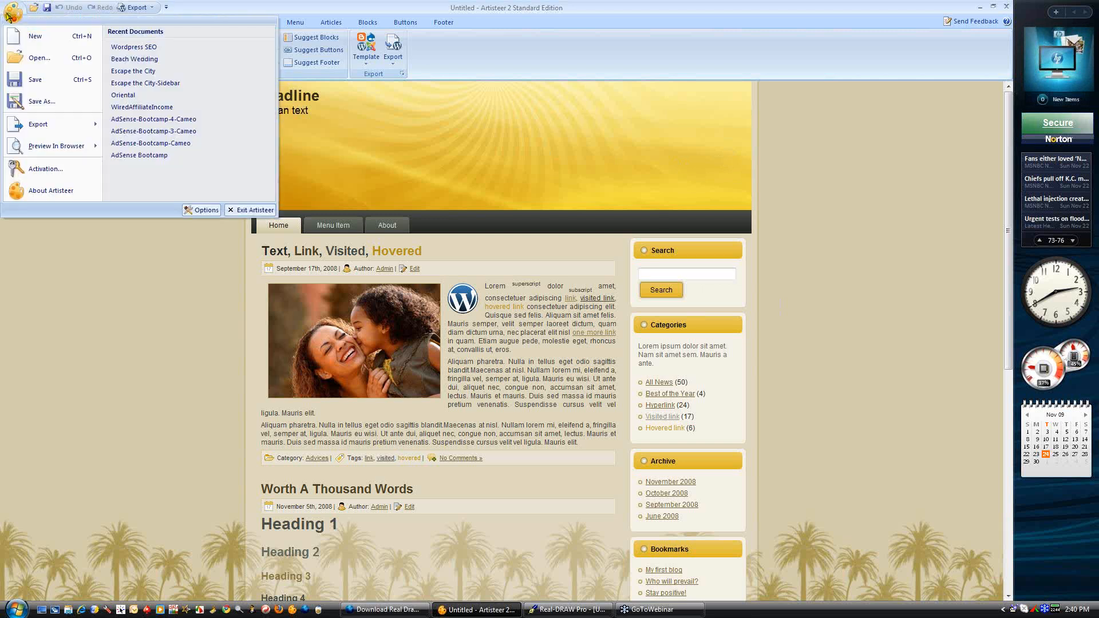
{"action": "left_click", "coordinate": [36, 192]}
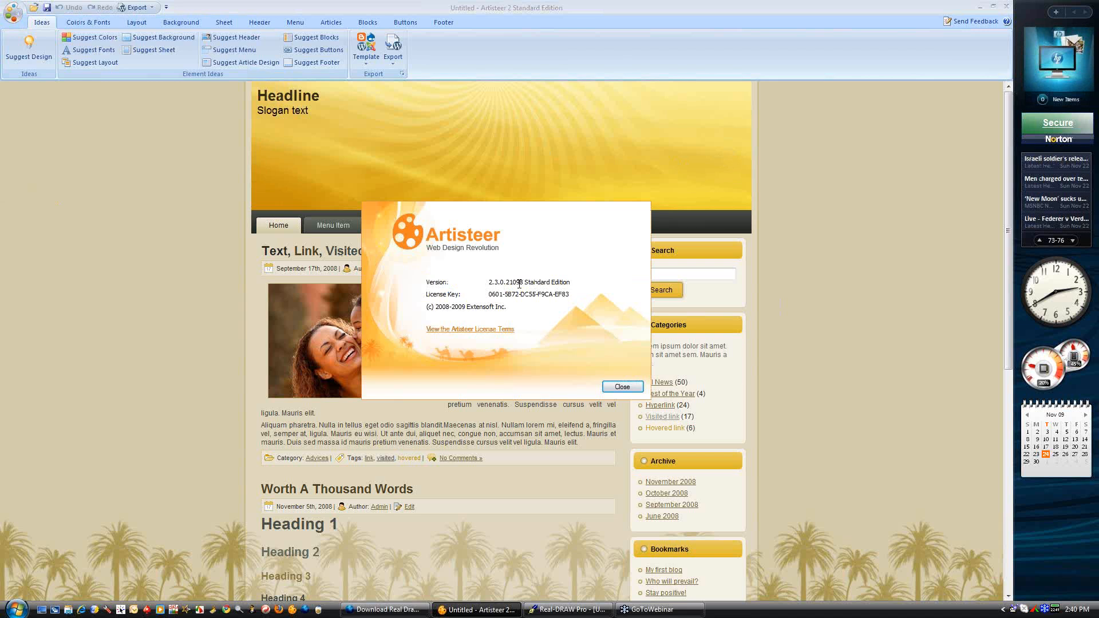
{"action": "left_click_drag", "start_coordinate": [506, 283], "coordinate": [521, 285]}
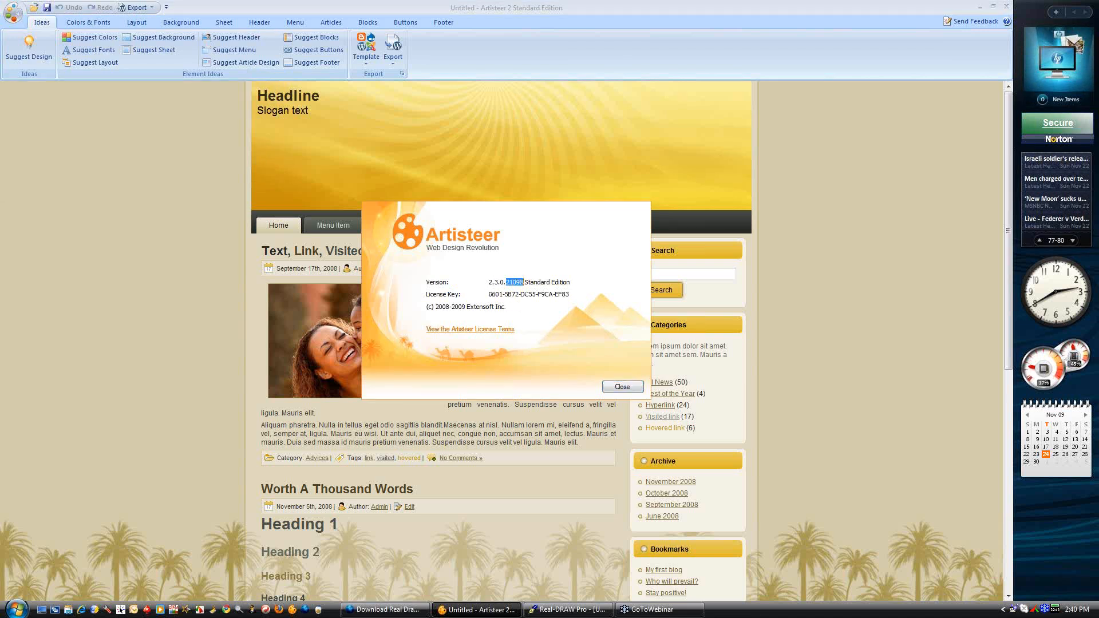
{"action": "left_click", "coordinate": [514, 284]}
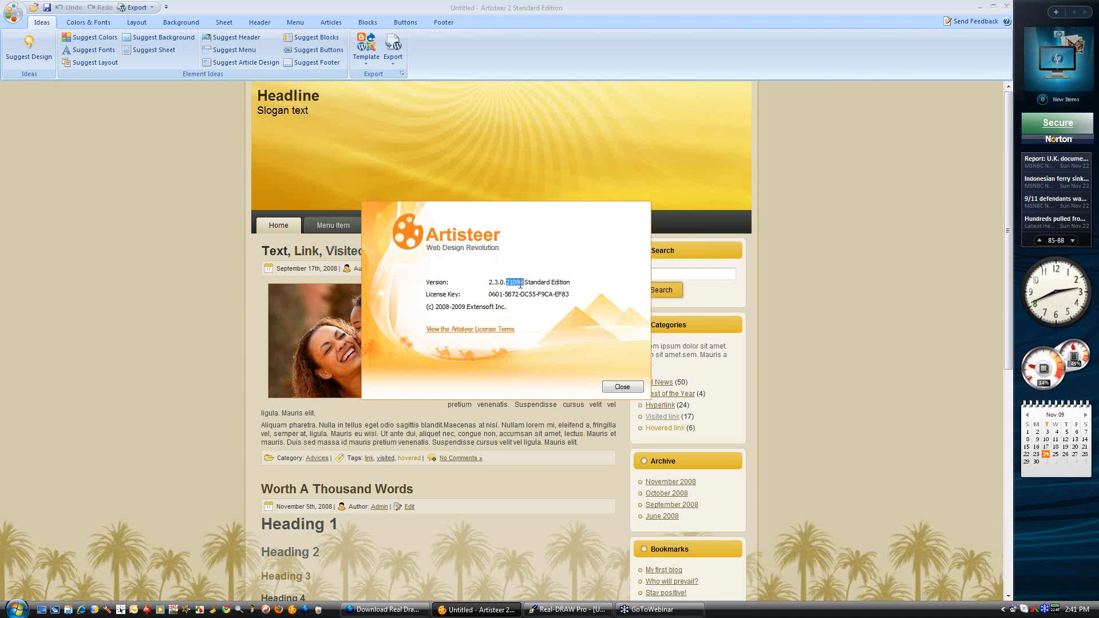
{"action": "left_click", "coordinate": [624, 386]}
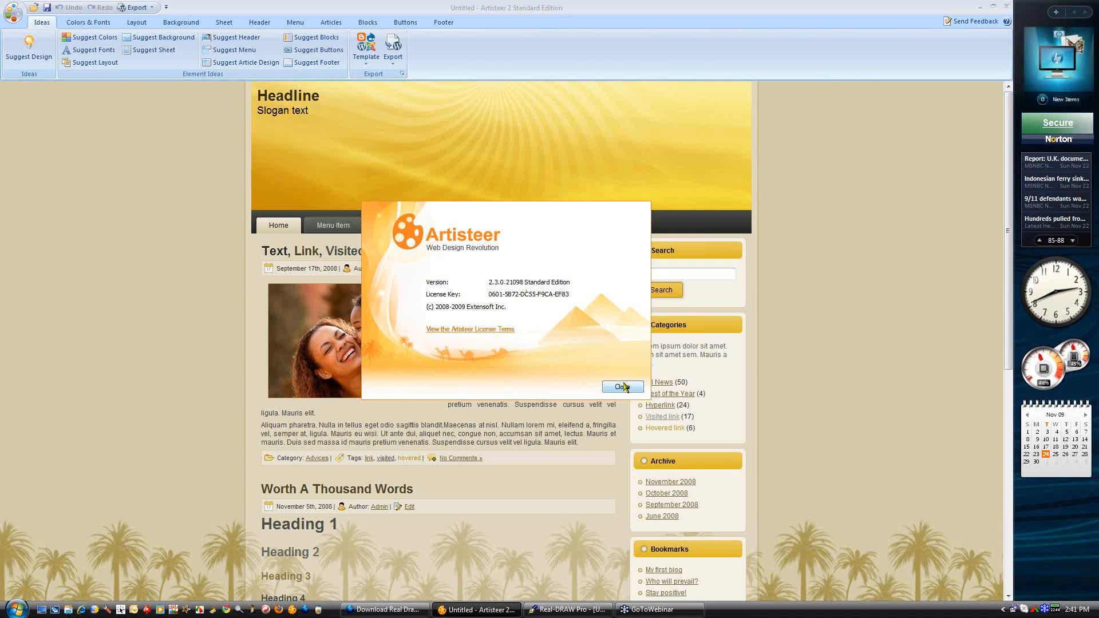
Switch to the browser and open Artisteer's product download page through the members site's "Get Artisteer NOW!" post
{"action": "left_click", "coordinate": [384, 610]}
{"action": "scroll", "coordinate": [760, 471], "scroll_direction": "down", "scroll_amount": 5}
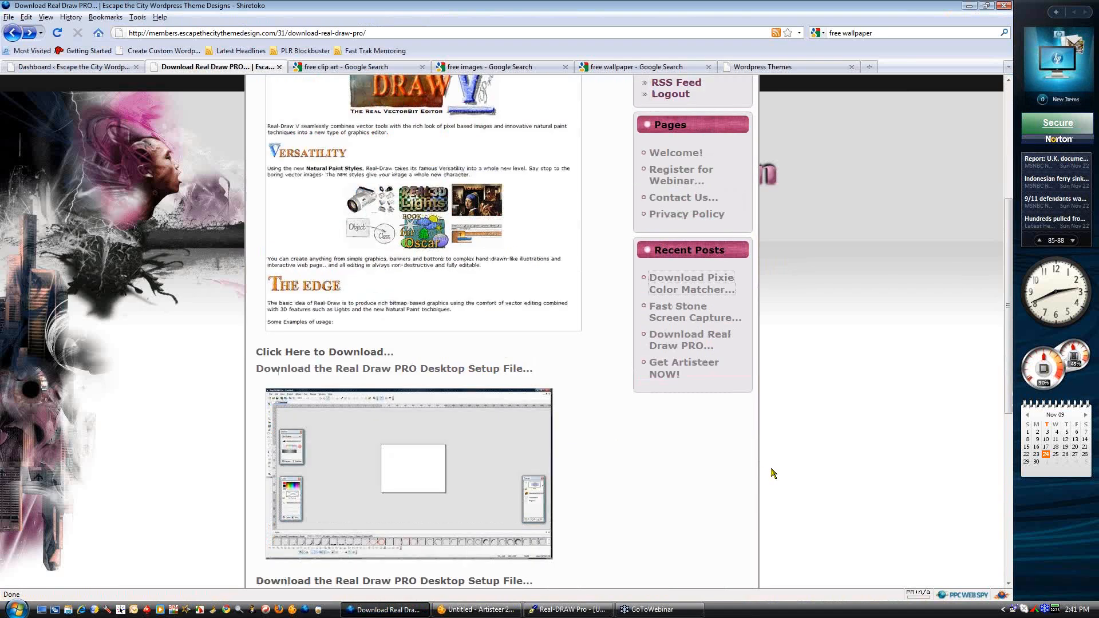
{"action": "left_click", "coordinate": [684, 368]}
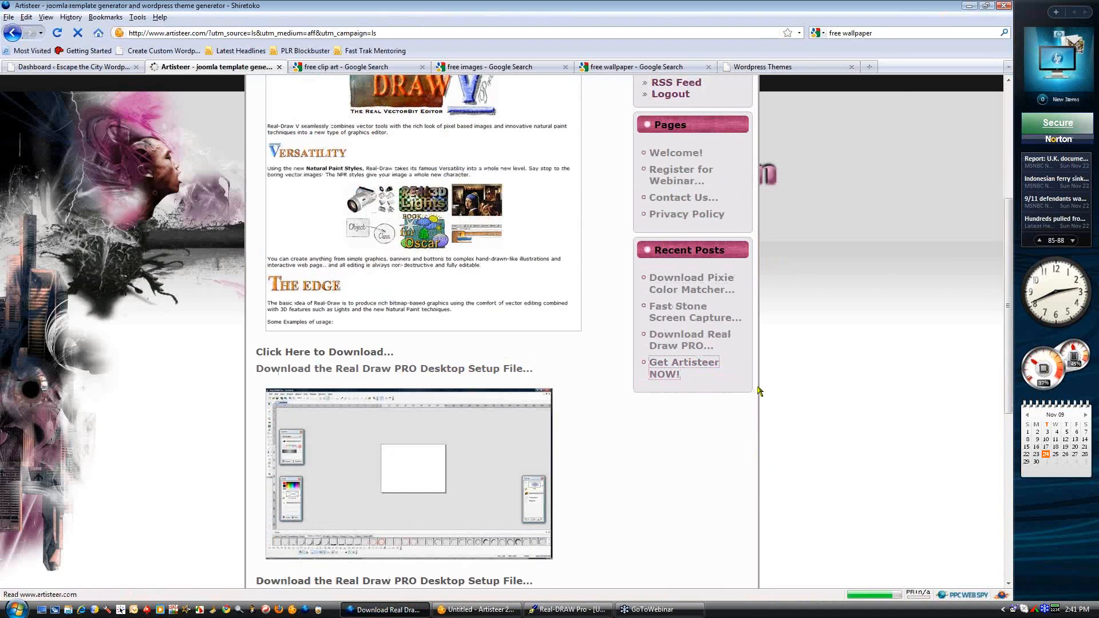
{"action": "left_click", "coordinate": [405, 436]}
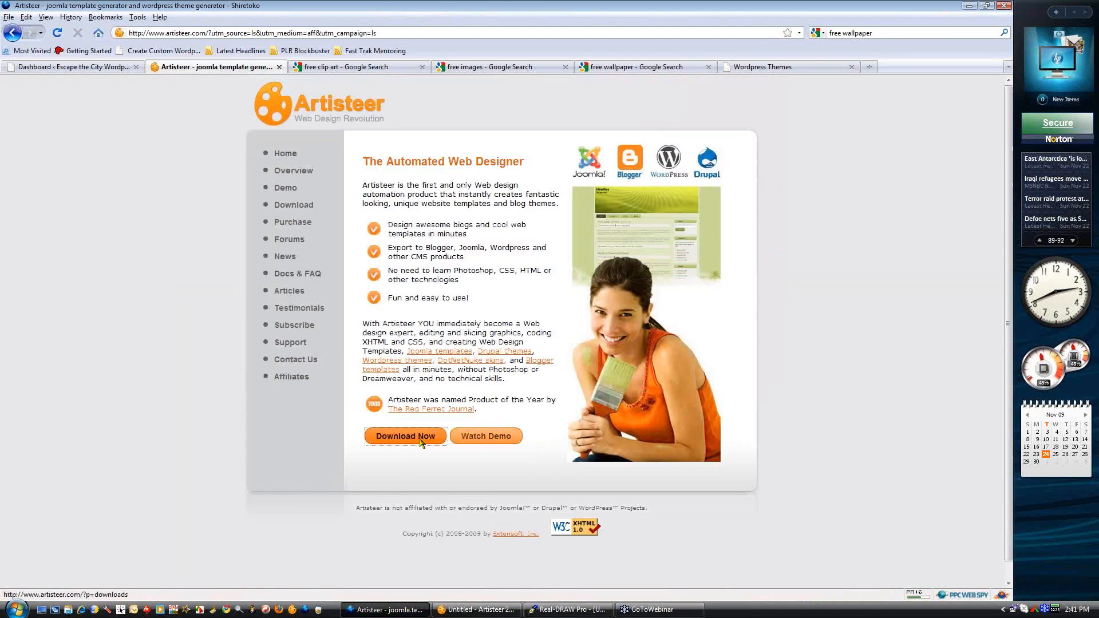
Request the Artisteer installer download, cancel saving the file, close the extra browser window and return to the Artisteer home page
{"action": "left_click", "coordinate": [409, 205]}
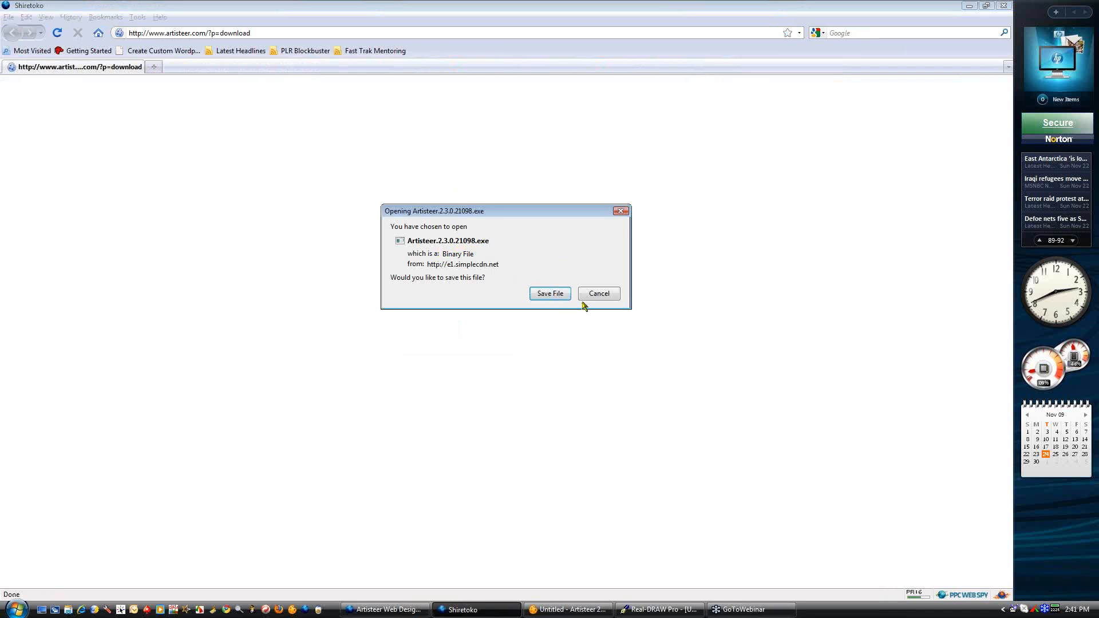
{"action": "left_click", "coordinate": [614, 296]}
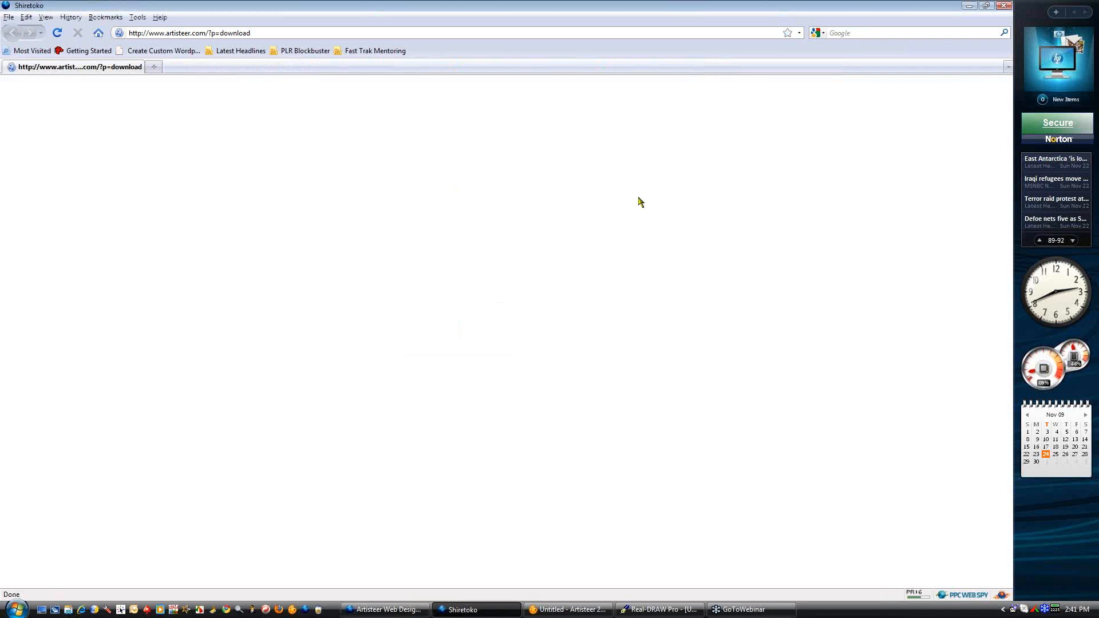
{"action": "left_click", "coordinate": [1003, 7]}
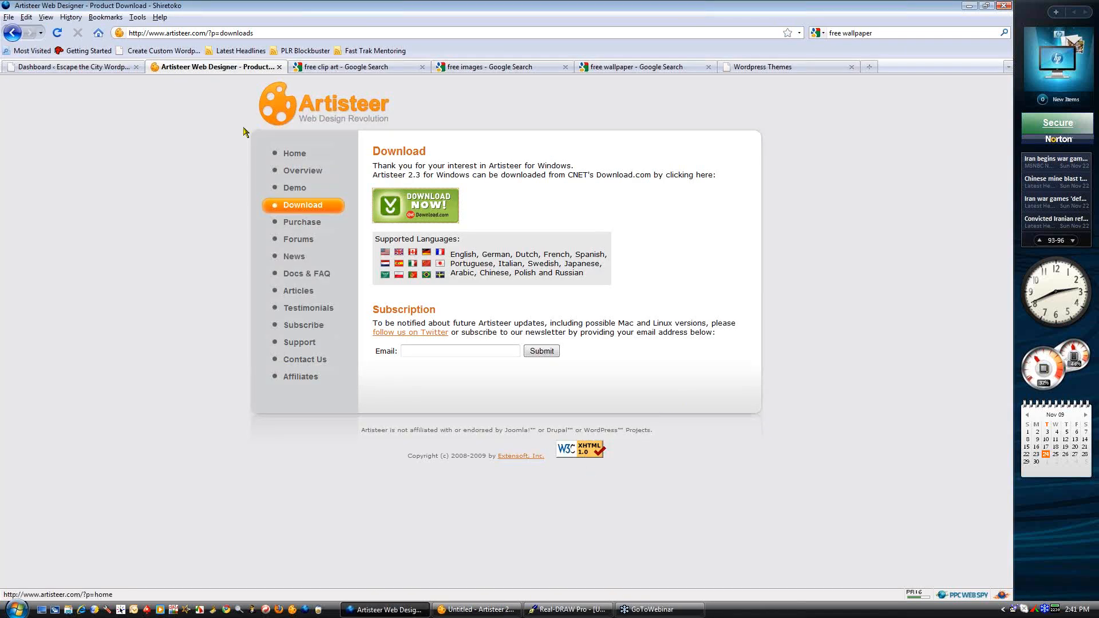
{"action": "key", "text": "alt+Left"}
Switch back to Artisteer, look over the current theme and generate another complete design suggestion
{"action": "left_click", "coordinate": [487, 610]}
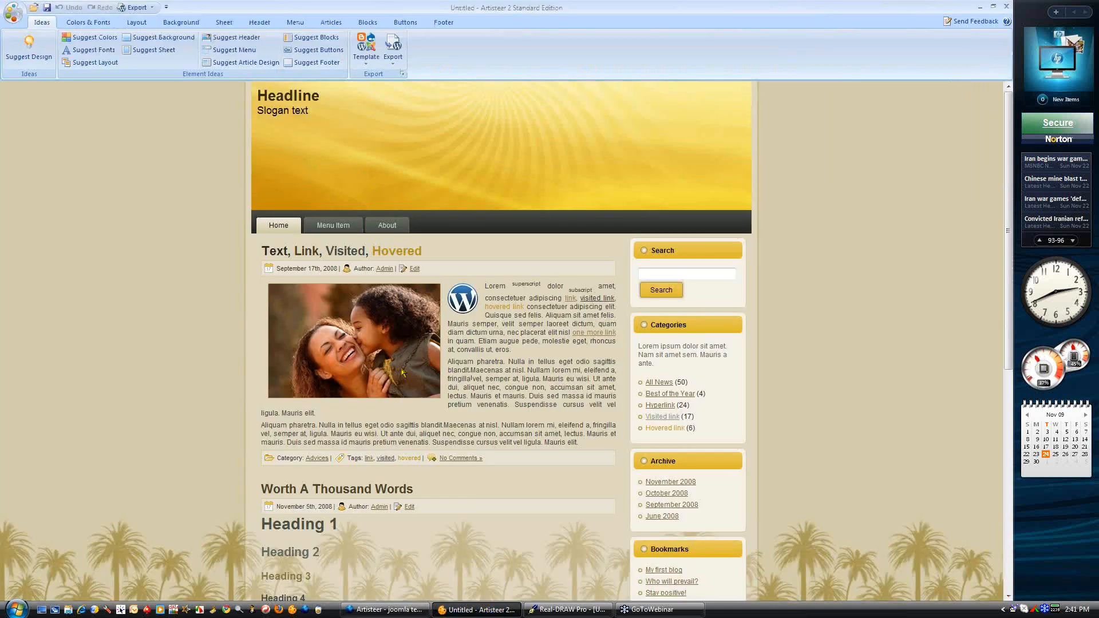
{"action": "scroll", "coordinate": [801, 324], "scroll_direction": "down", "scroll_amount": 7}
{"action": "scroll", "coordinate": [805, 340], "scroll_direction": "up", "scroll_amount": 7}
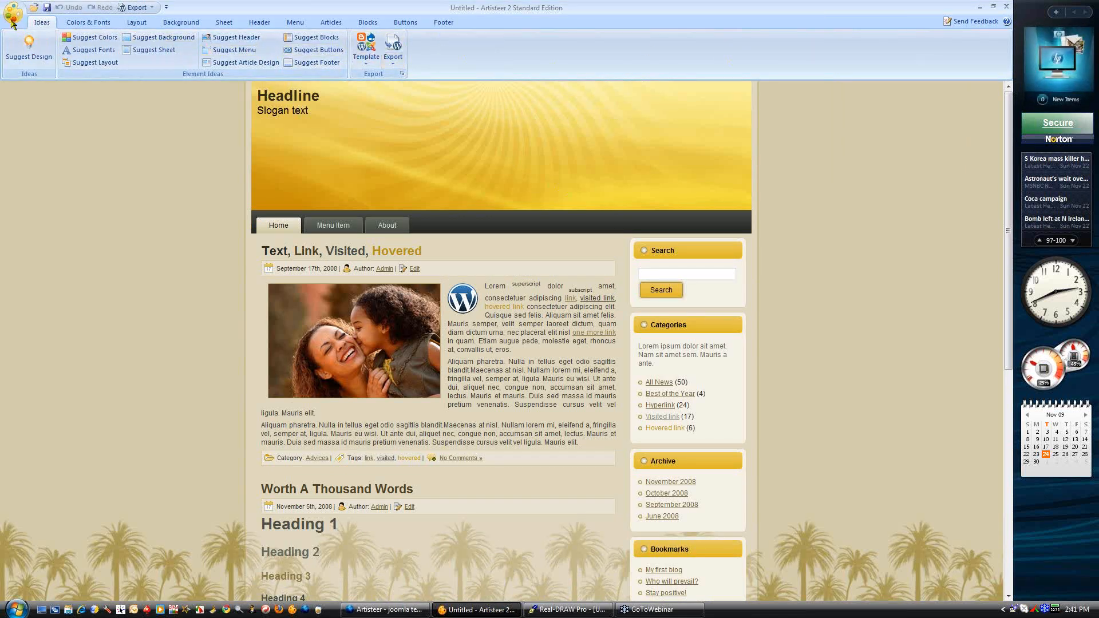
{"action": "left_click", "coordinate": [29, 51]}
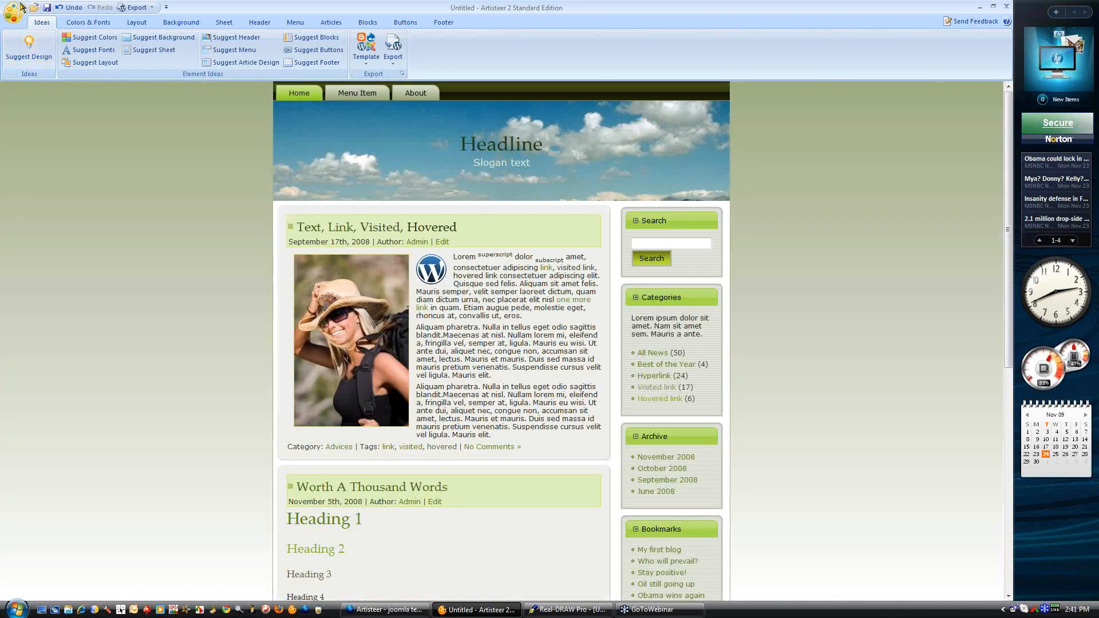
Create a new WordPress theme, discarding the unsaved changes to the current design
{"action": "left_click", "coordinate": [14, 12]}
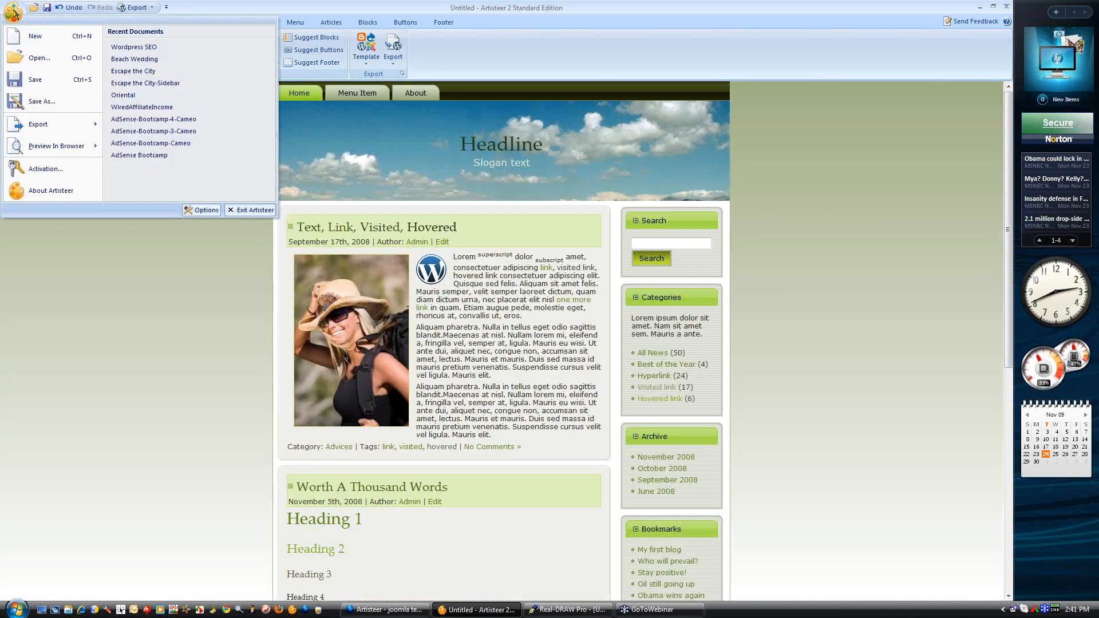
{"action": "left_click", "coordinate": [32, 40]}
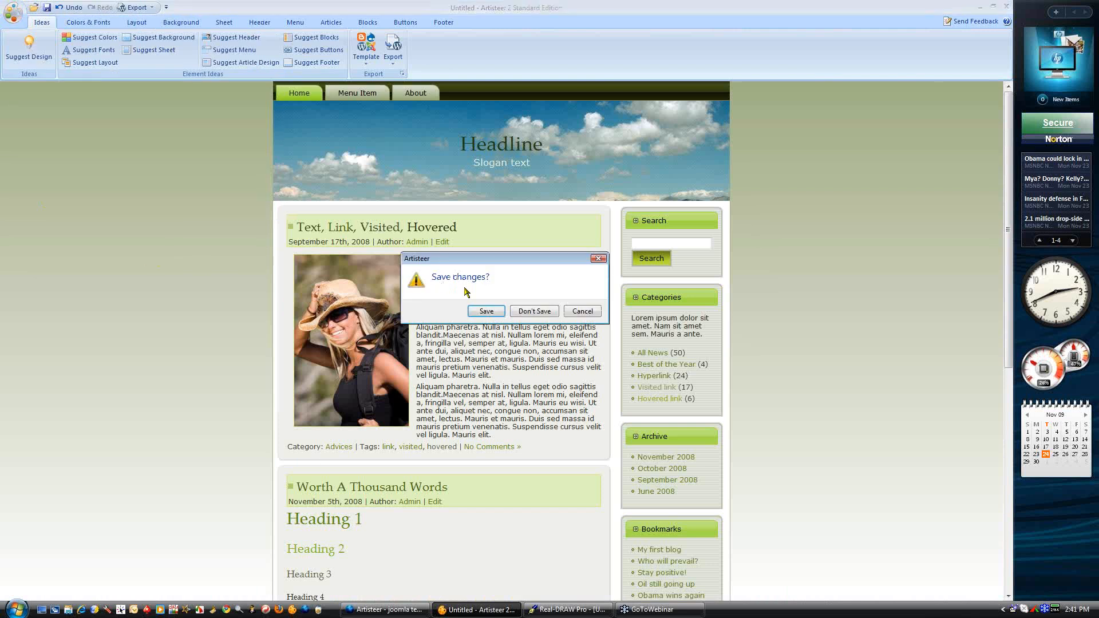
{"action": "left_click", "coordinate": [535, 311]}
{"action": "left_click", "coordinate": [487, 282]}
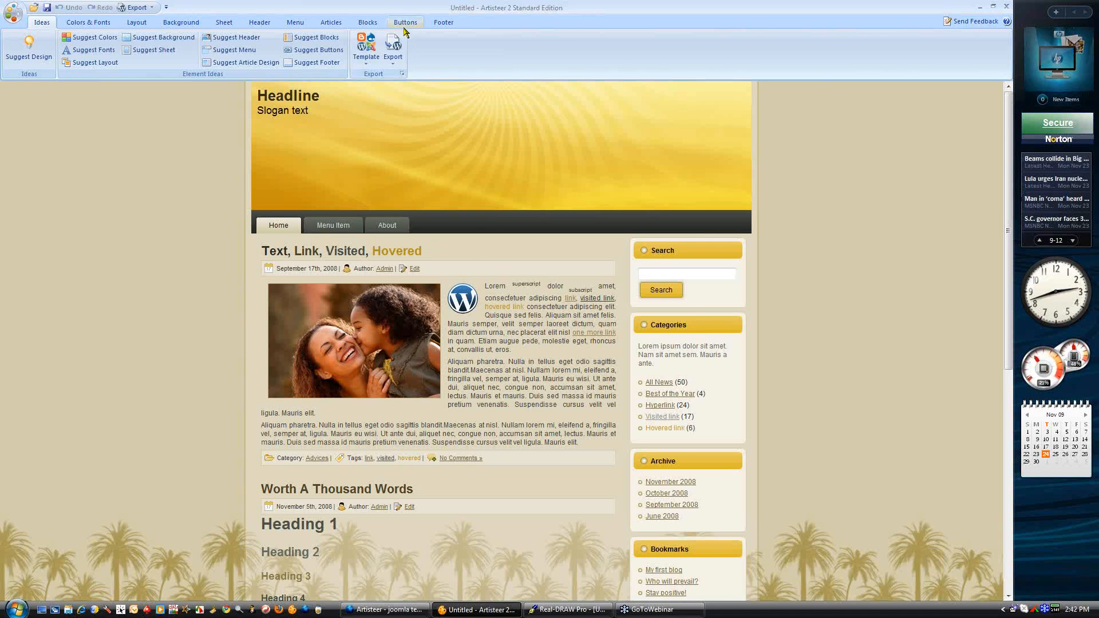
Hide the date, author and edit link in the article header
{"action": "left_click", "coordinate": [367, 23]}
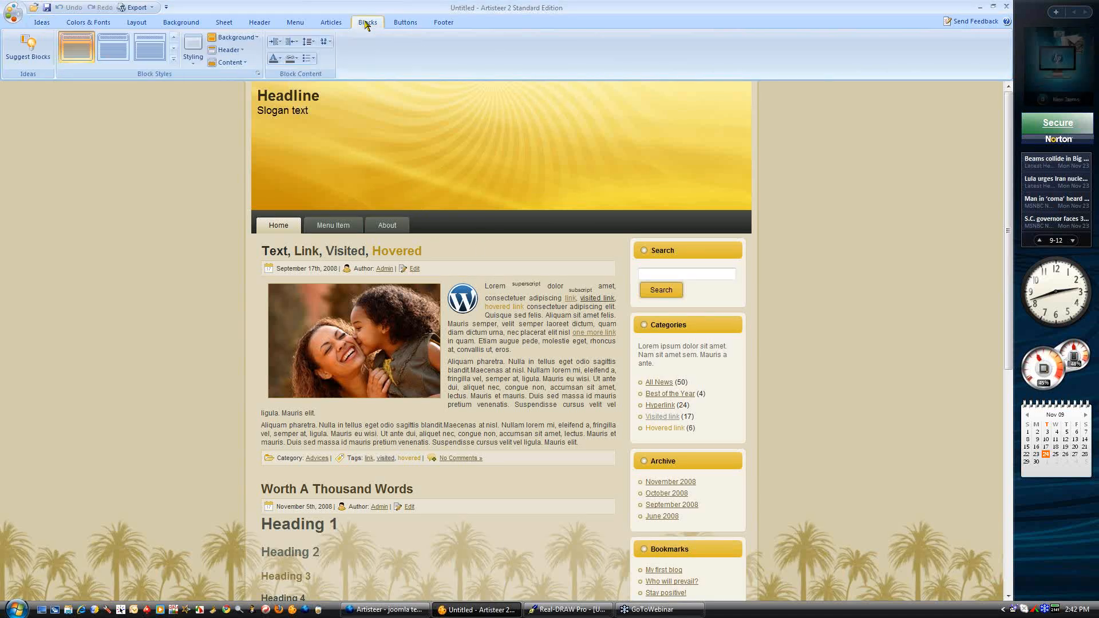
{"action": "left_click", "coordinate": [332, 23]}
{"action": "mouse_move", "coordinate": [333, 225]}
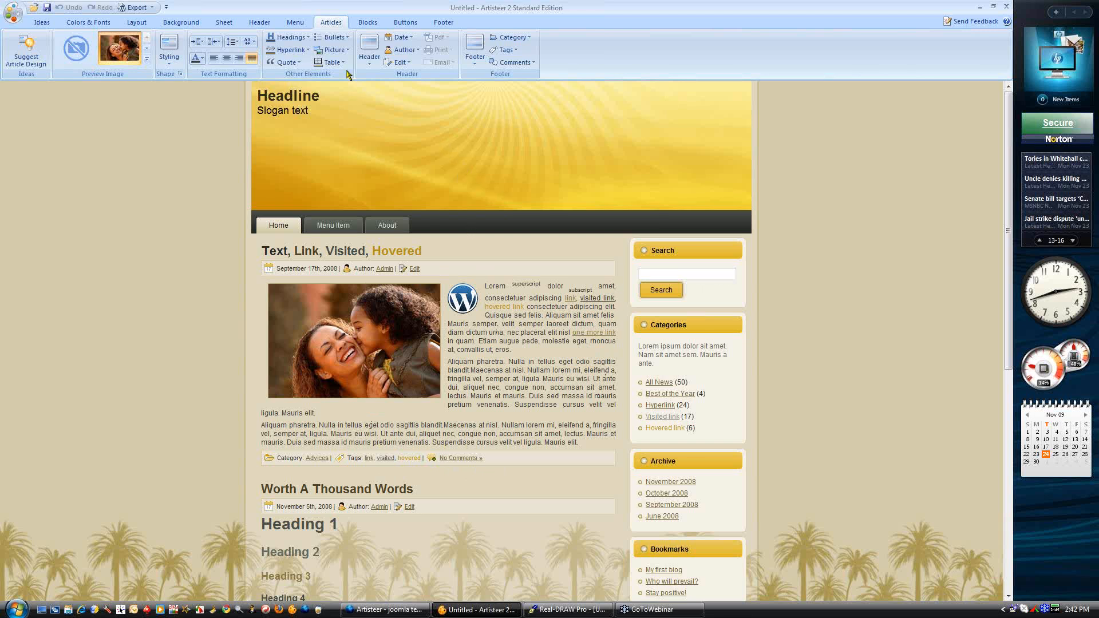
{"action": "left_click", "coordinate": [403, 38]}
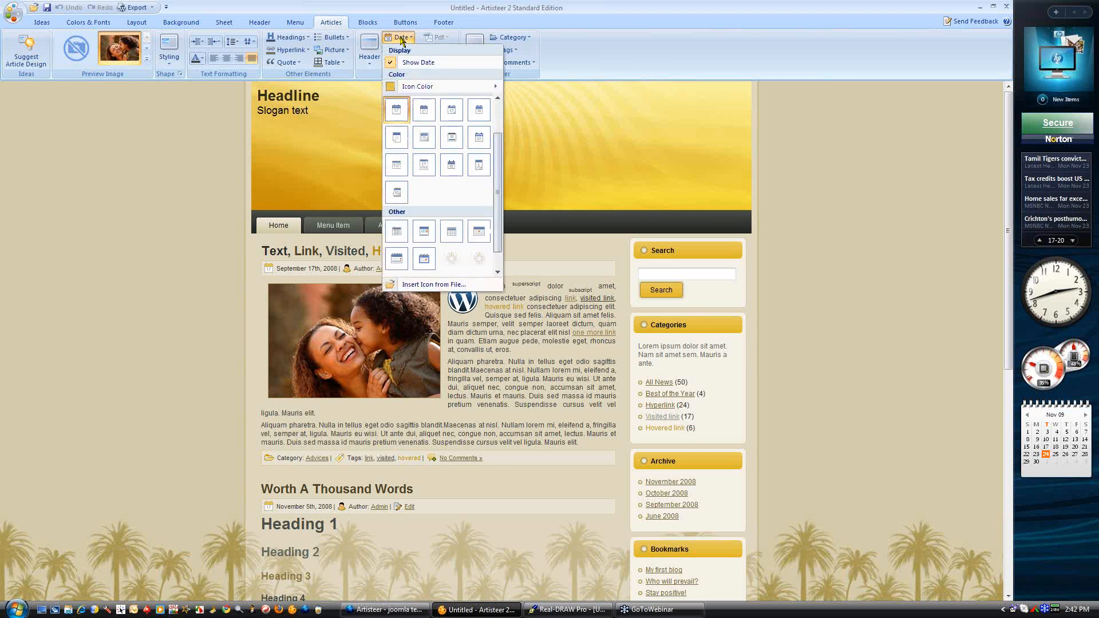
{"action": "left_click", "coordinate": [391, 63]}
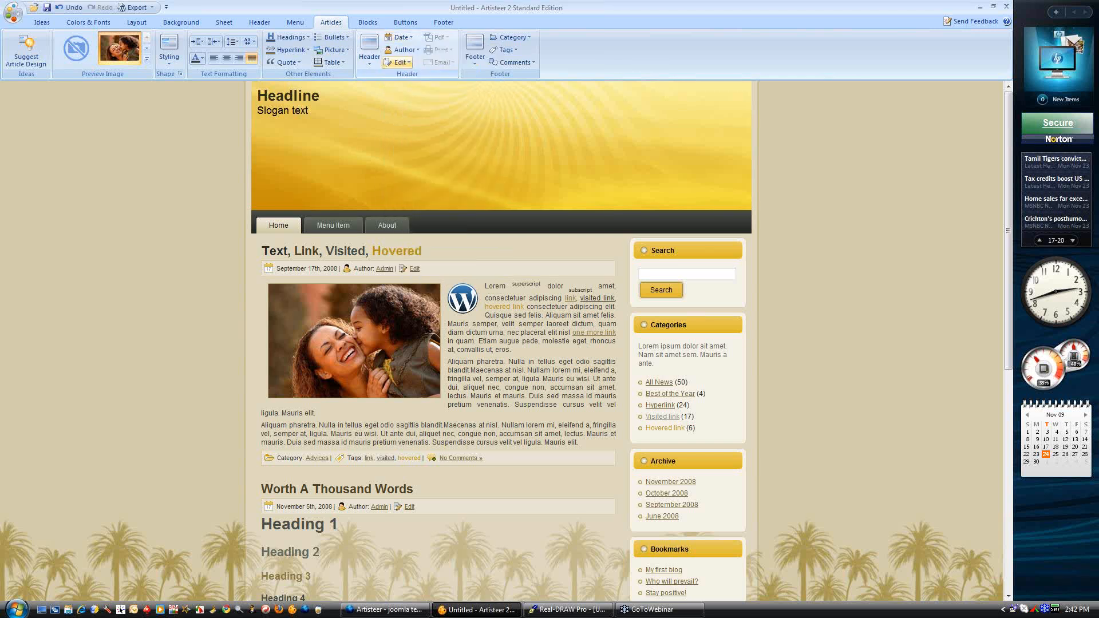
{"action": "left_click", "coordinate": [395, 51]}
{"action": "left_click", "coordinate": [412, 75]}
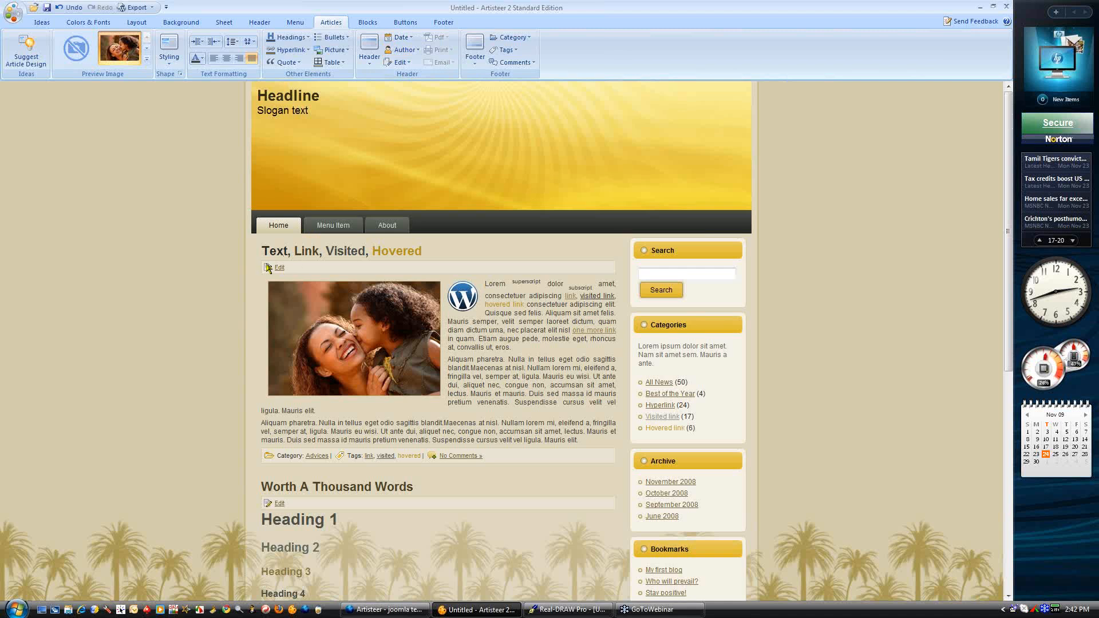
{"action": "left_click", "coordinate": [400, 62]}
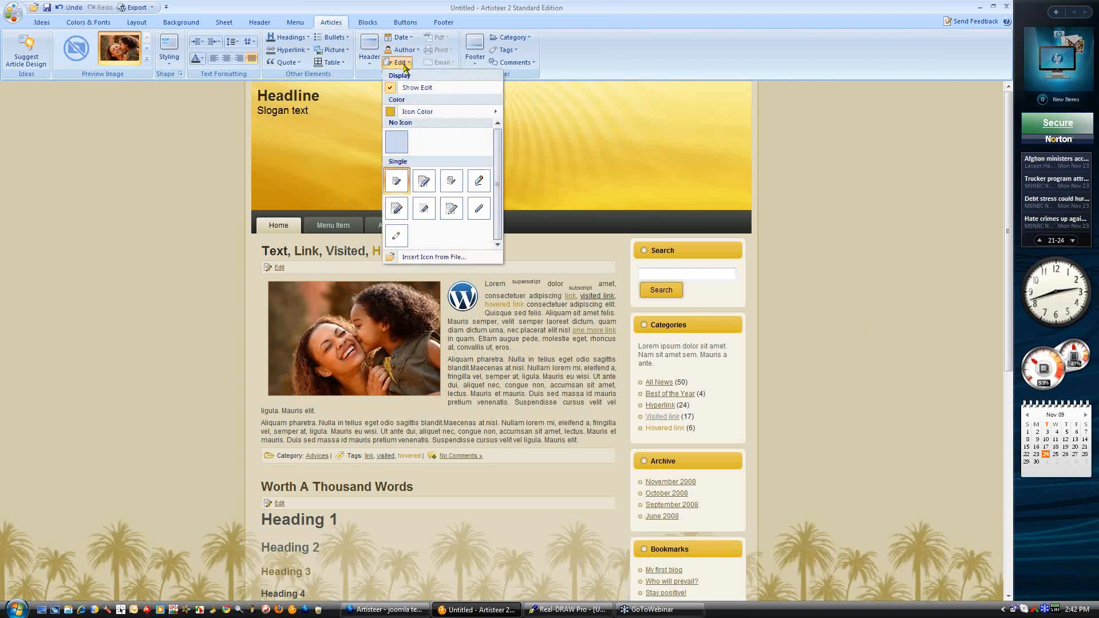
{"action": "left_click", "coordinate": [405, 88]}
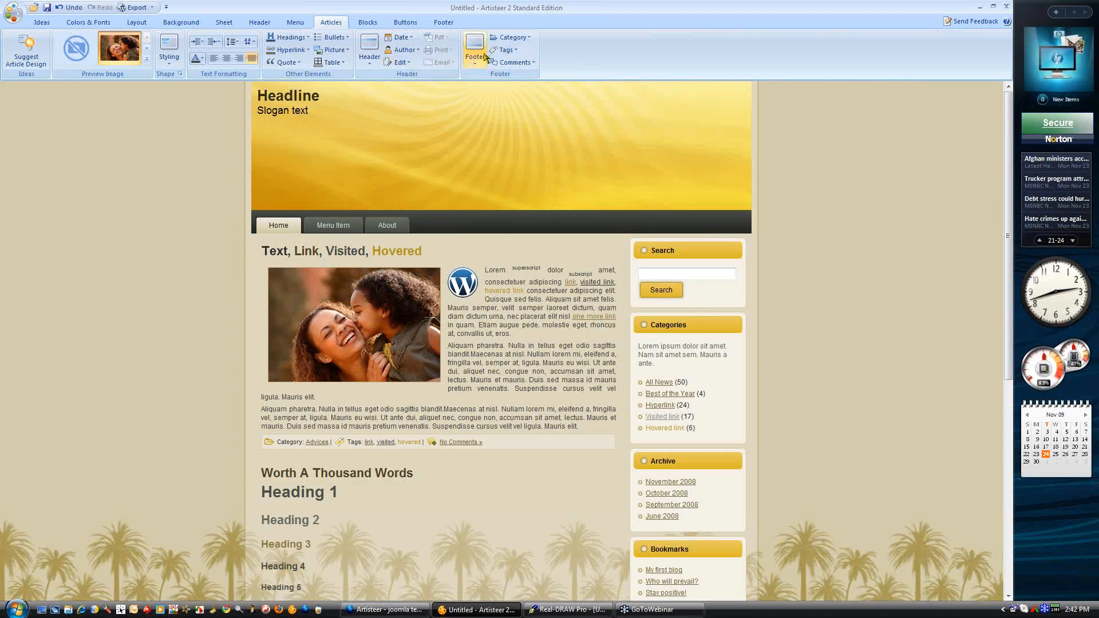
Hide the category, tags and comments in the article footer and review the articles down to the end of the page
{"action": "left_click", "coordinate": [506, 37]}
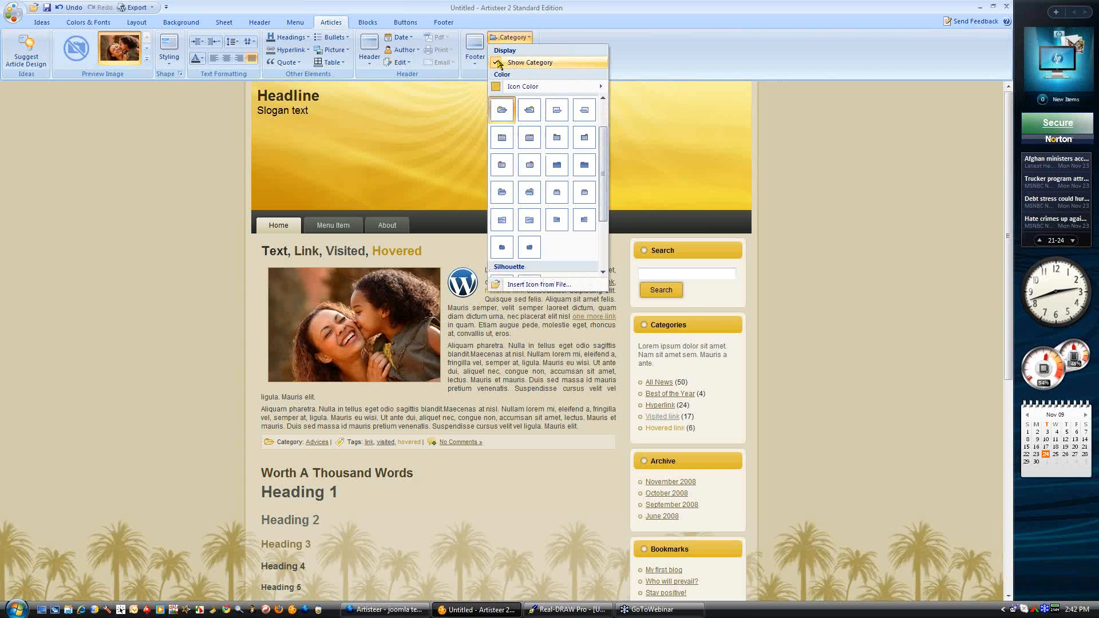
{"action": "left_click", "coordinate": [498, 63]}
{"action": "left_click", "coordinate": [506, 51]}
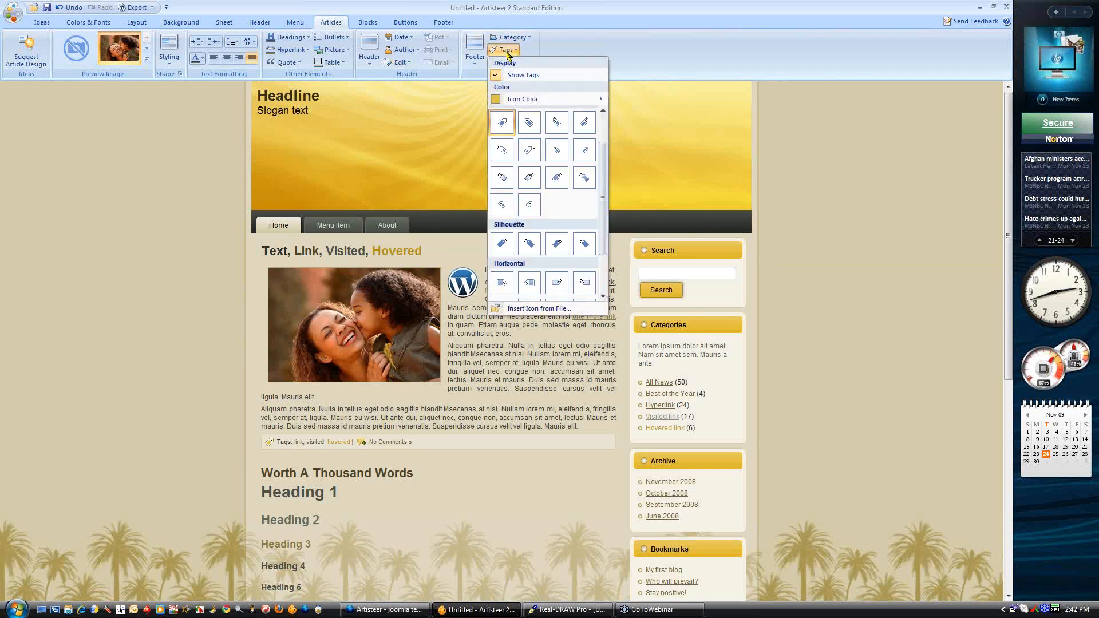
{"action": "left_click", "coordinate": [498, 74]}
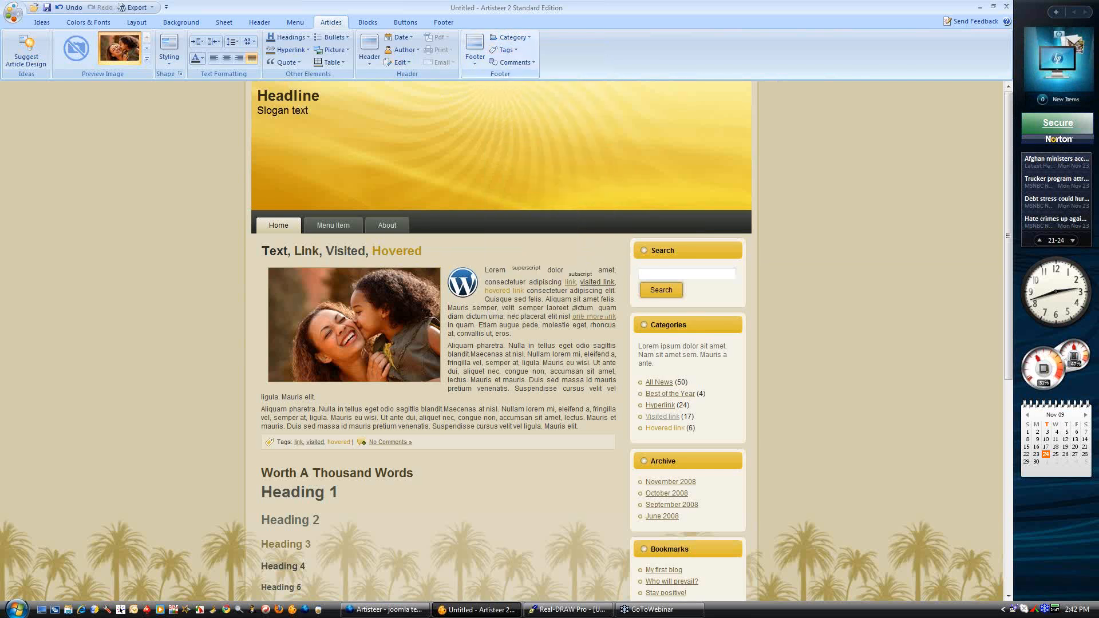
{"action": "left_click", "coordinate": [506, 63]}
{"action": "left_click", "coordinate": [501, 87]}
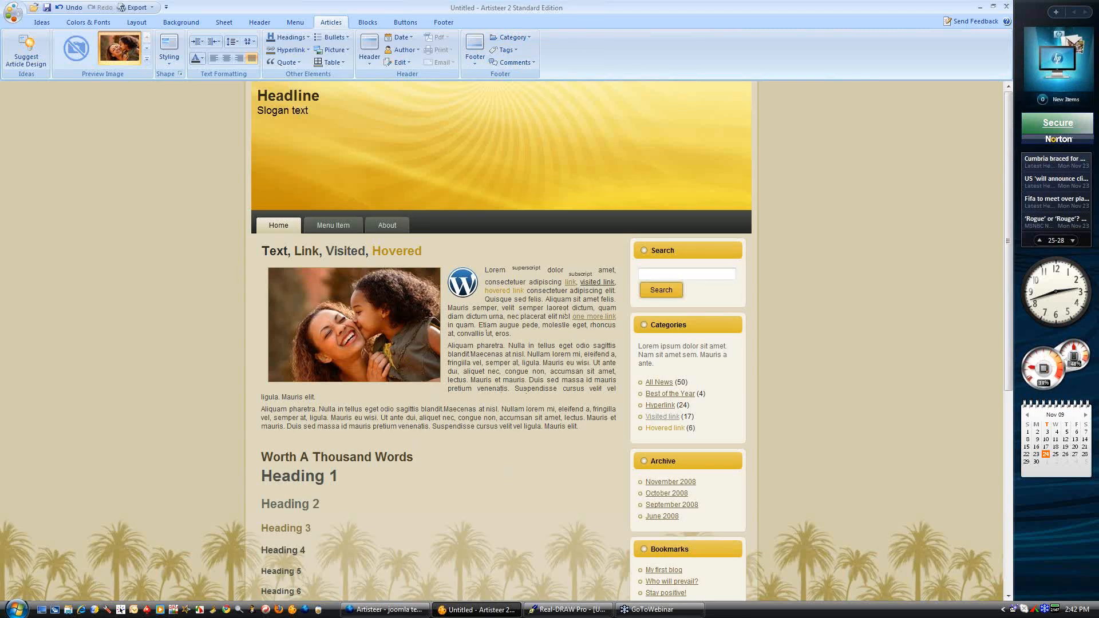
{"action": "scroll", "coordinate": [457, 424], "scroll_direction": "down", "scroll_amount": 5}
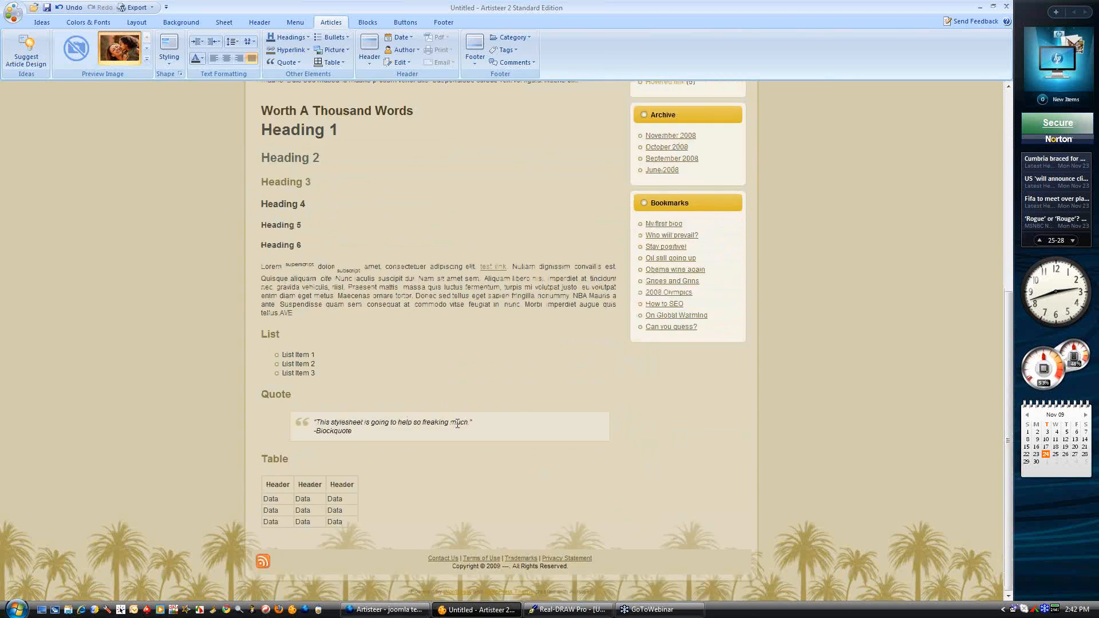
{"action": "scroll", "coordinate": [457, 424], "scroll_direction": "up", "scroll_amount": 5}
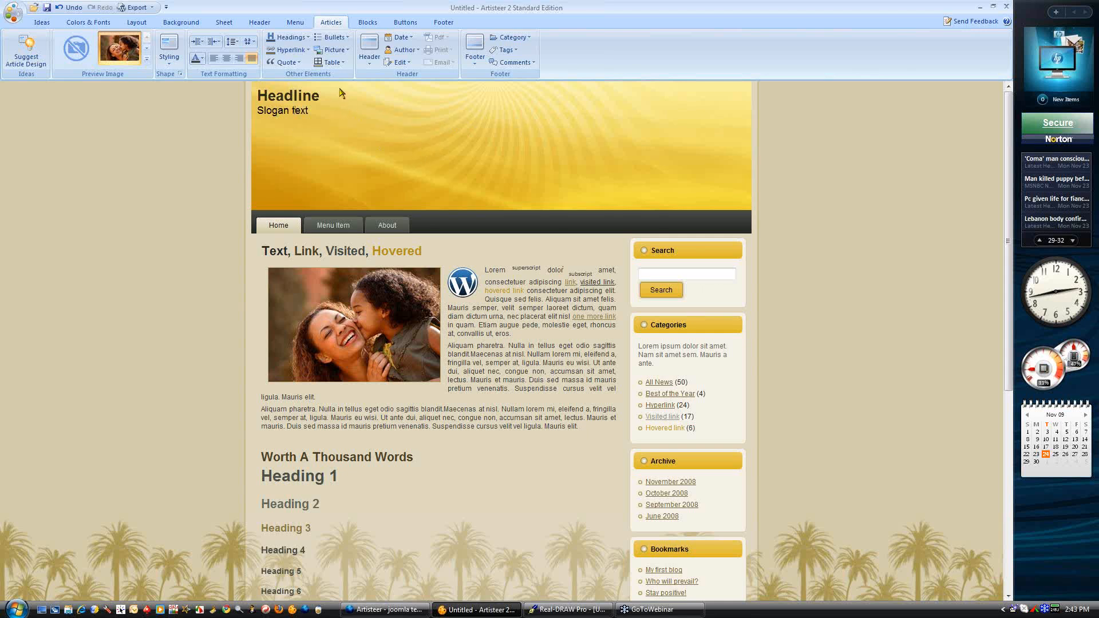
Clear the headline and slogan text from the theme's header
{"action": "left_click", "coordinate": [266, 23]}
{"action": "left_click", "coordinate": [465, 44]}
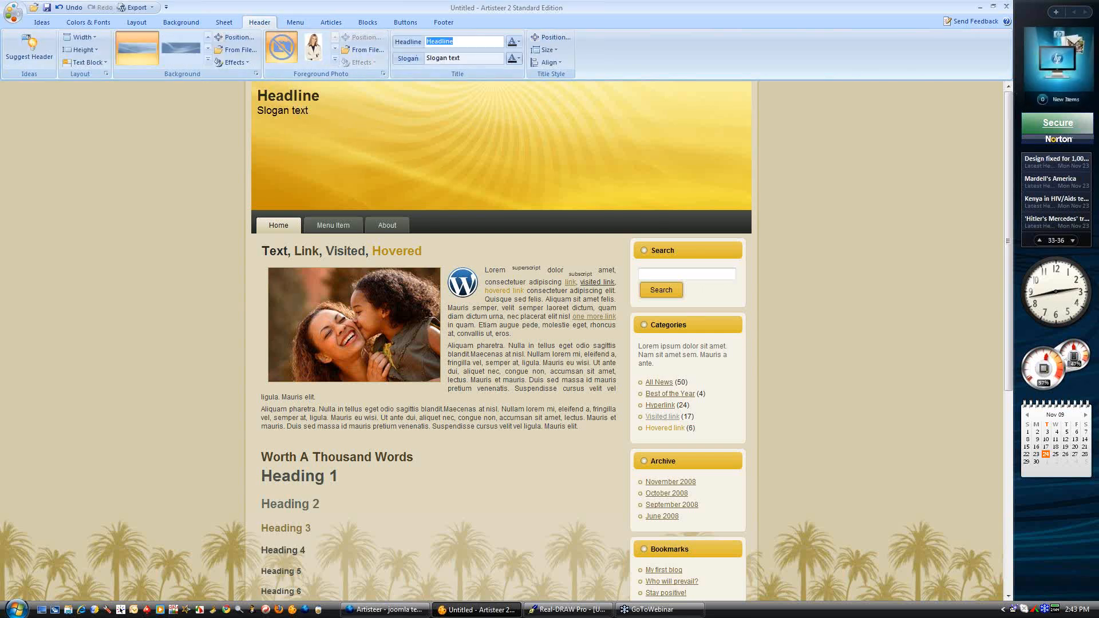
{"action": "key", "text": "BackSpace"}
{"action": "left_click", "coordinate": [451, 58]}
{"action": "key", "text": "BackSpace"}
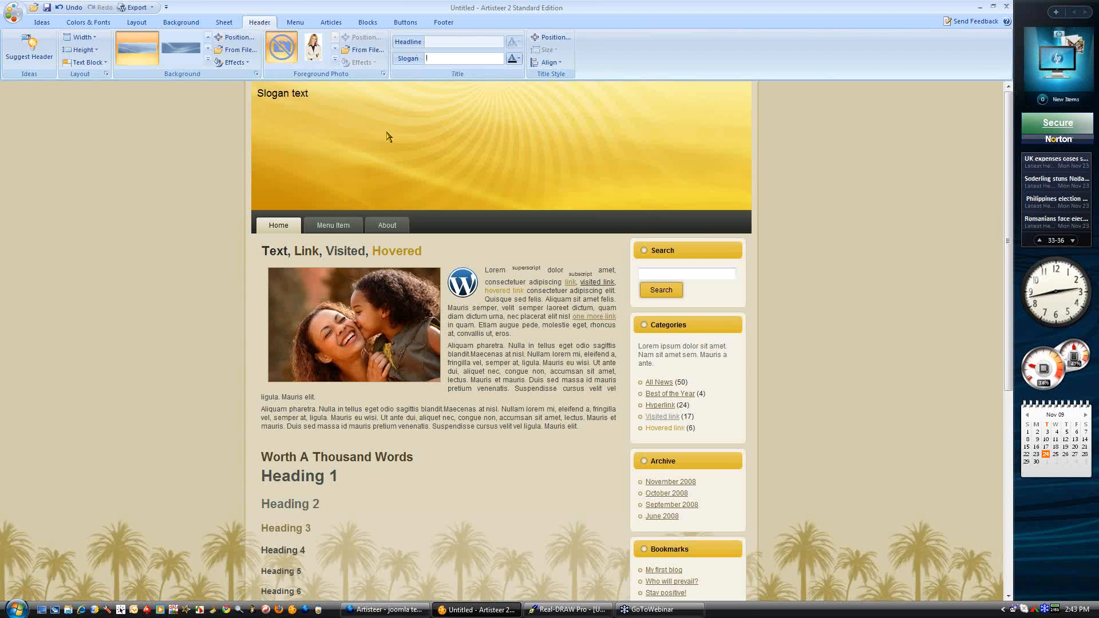
{"action": "key", "text": "shift+Tab"}
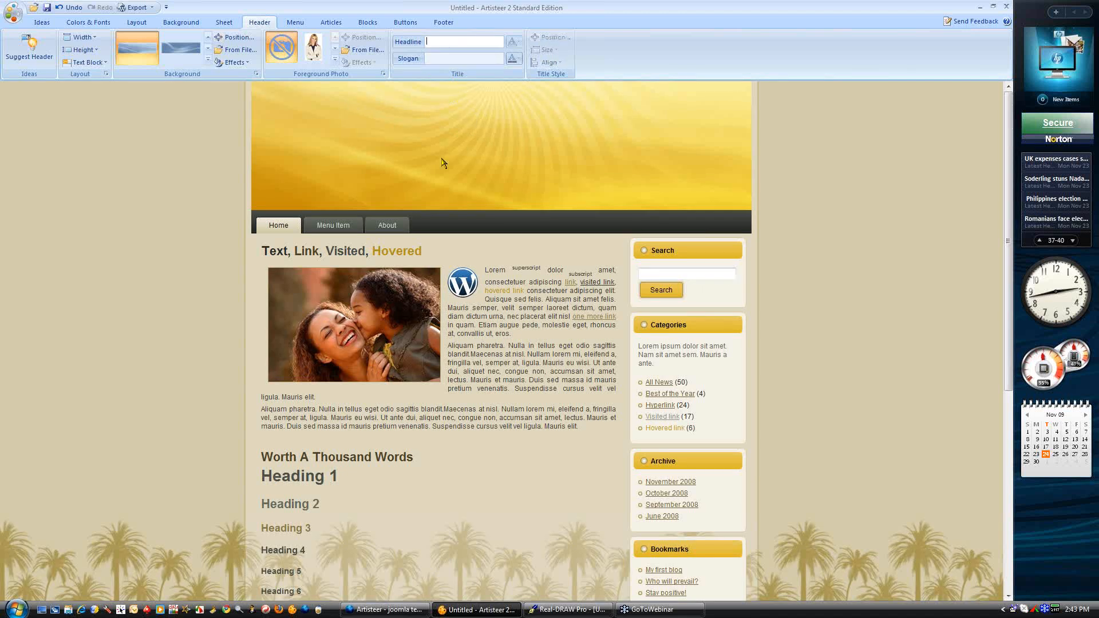
Remove the glare effect from the header background by choosing No Glare
{"action": "left_click", "coordinate": [236, 63]}
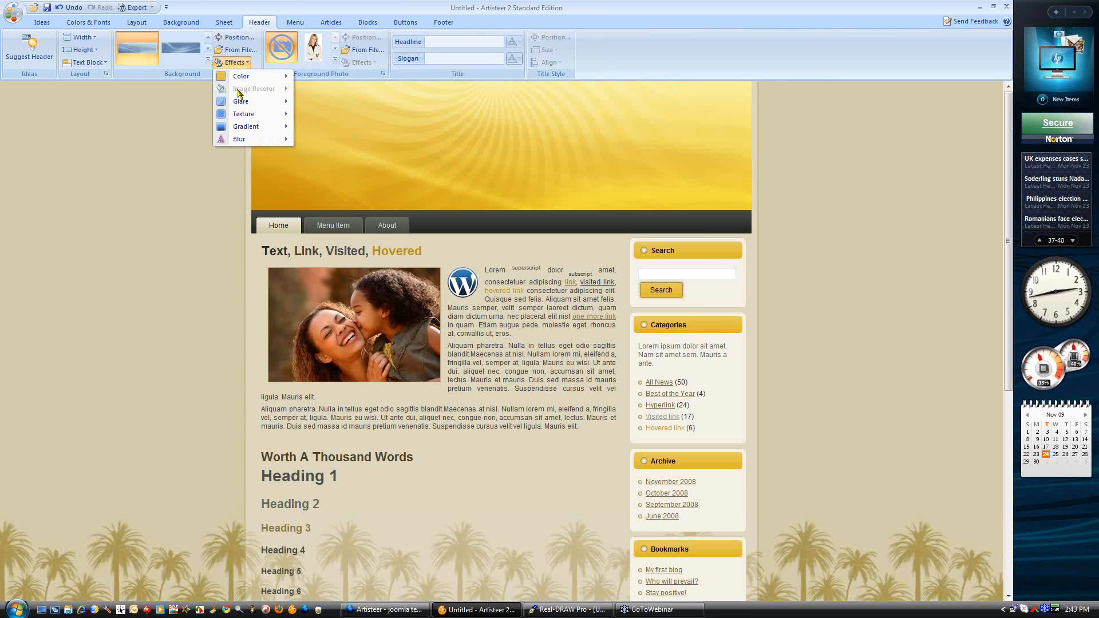
{"action": "mouse_move", "coordinate": [240, 105]}
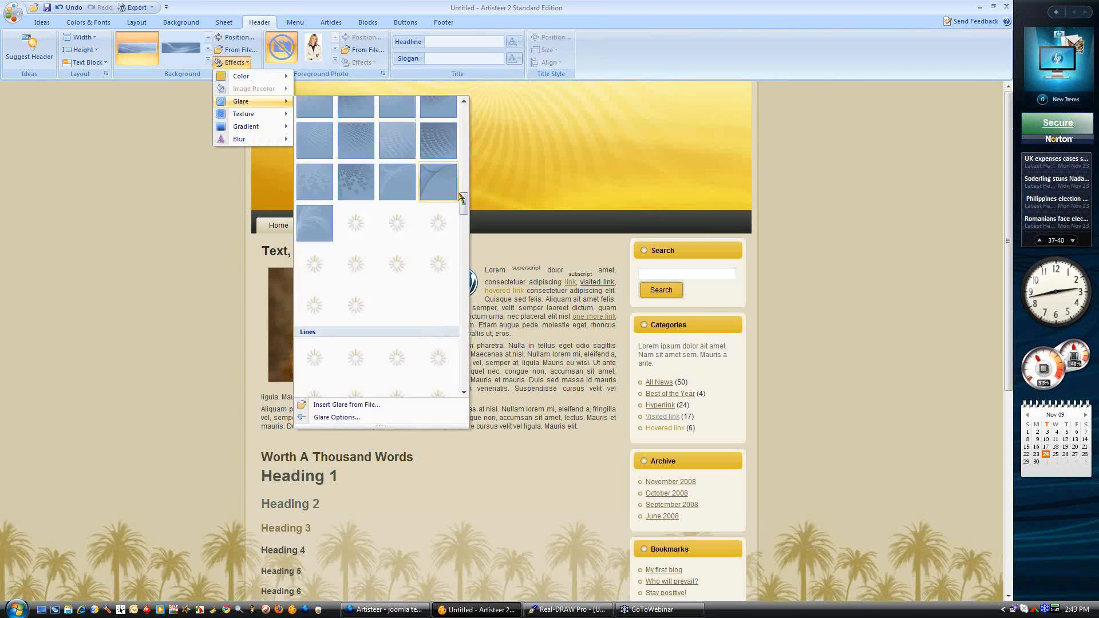
{"action": "left_click_drag", "start_coordinate": [464, 202], "coordinate": [471, 107]}
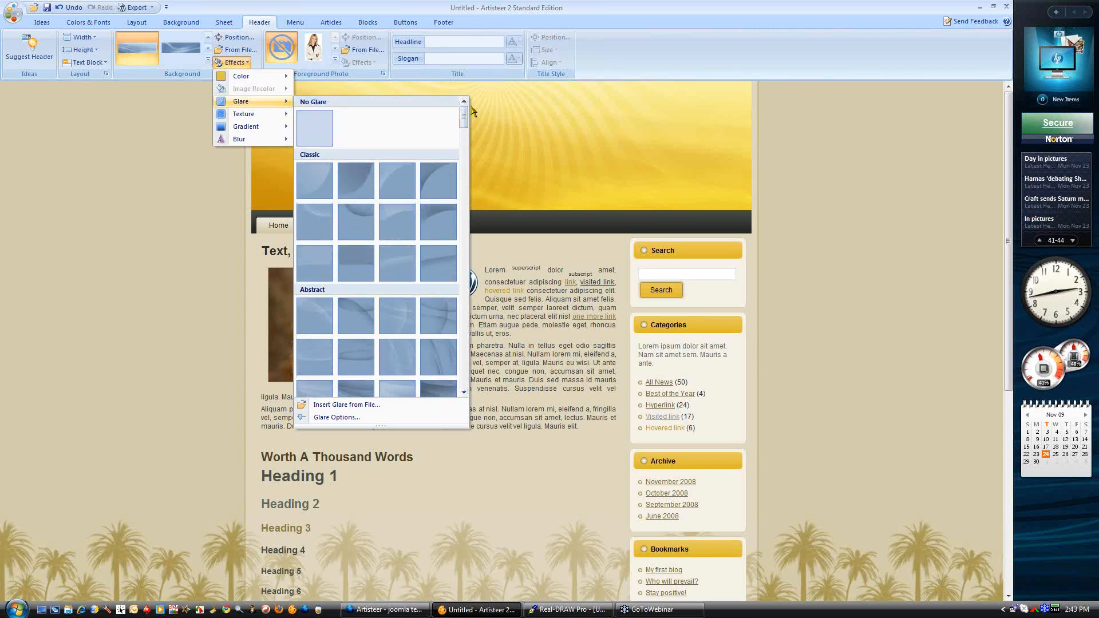
{"action": "left_click", "coordinate": [314, 126]}
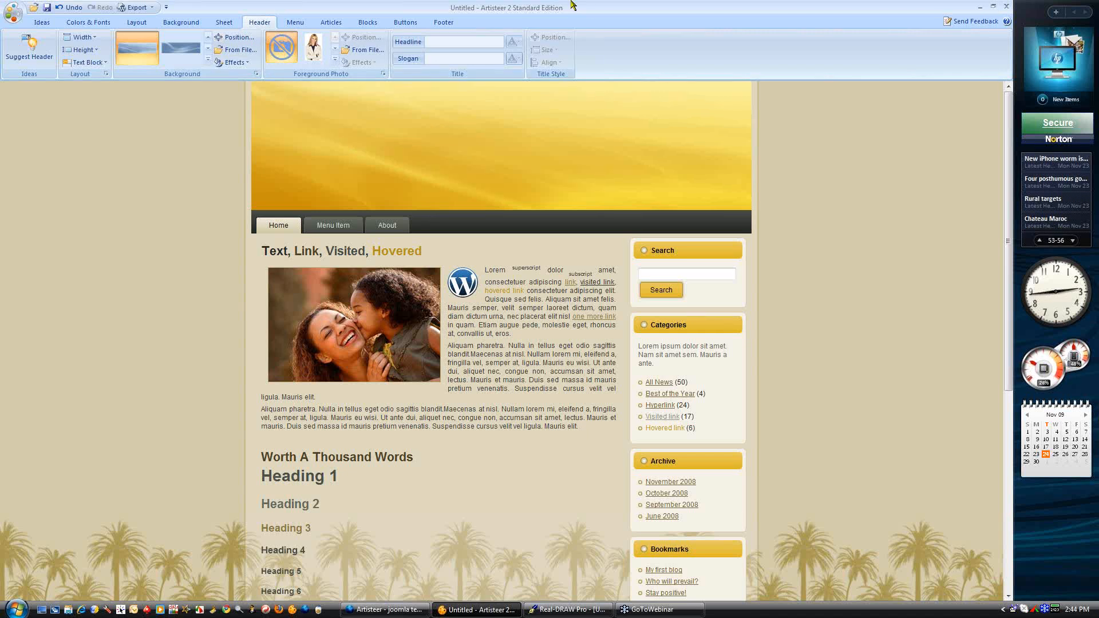
Add the Family category photo of a couple dressed in black as the header's foreground photo
{"action": "left_click", "coordinate": [334, 60]}
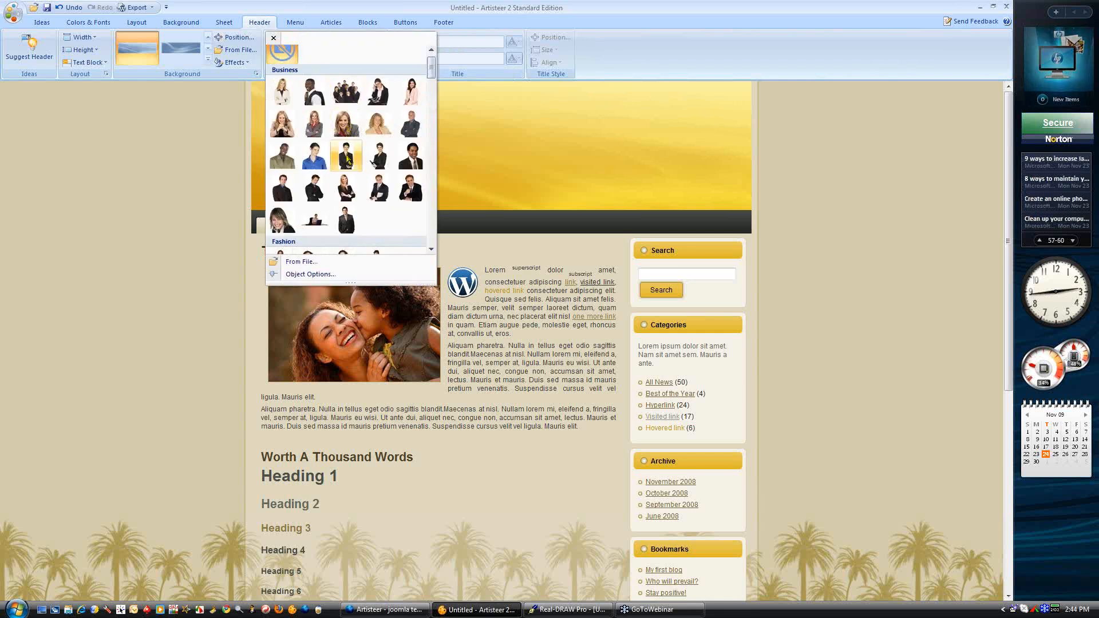
{"action": "left_click_drag", "start_coordinate": [431, 67], "coordinate": [434, 129]}
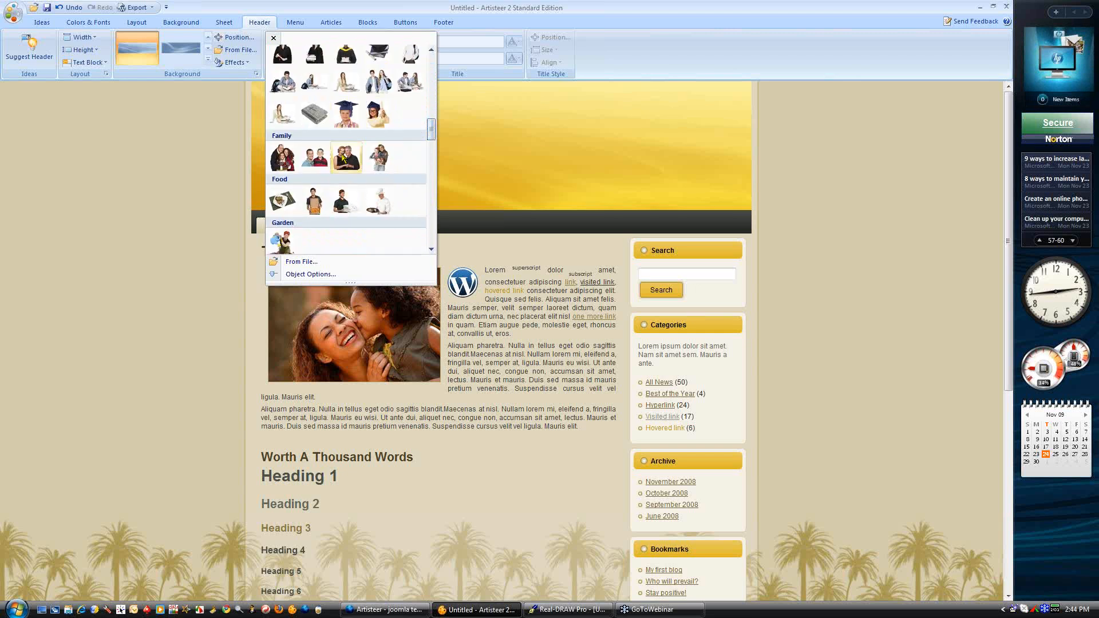
{"action": "left_click", "coordinate": [359, 159]}
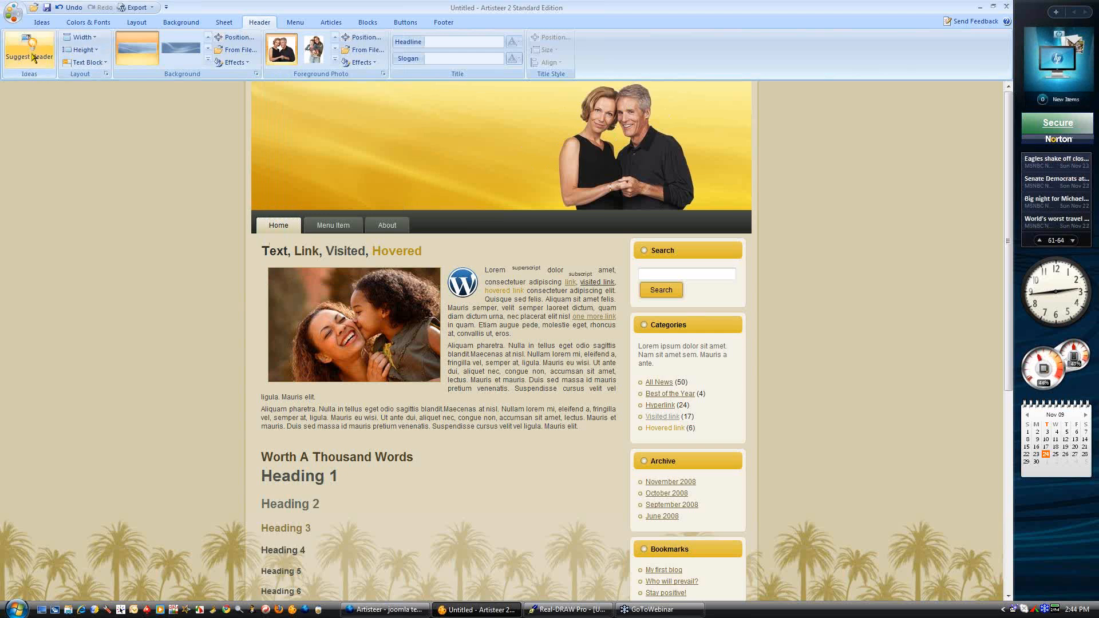
Remove the couple's foreground photo from the header
{"action": "left_click", "coordinate": [42, 22]}
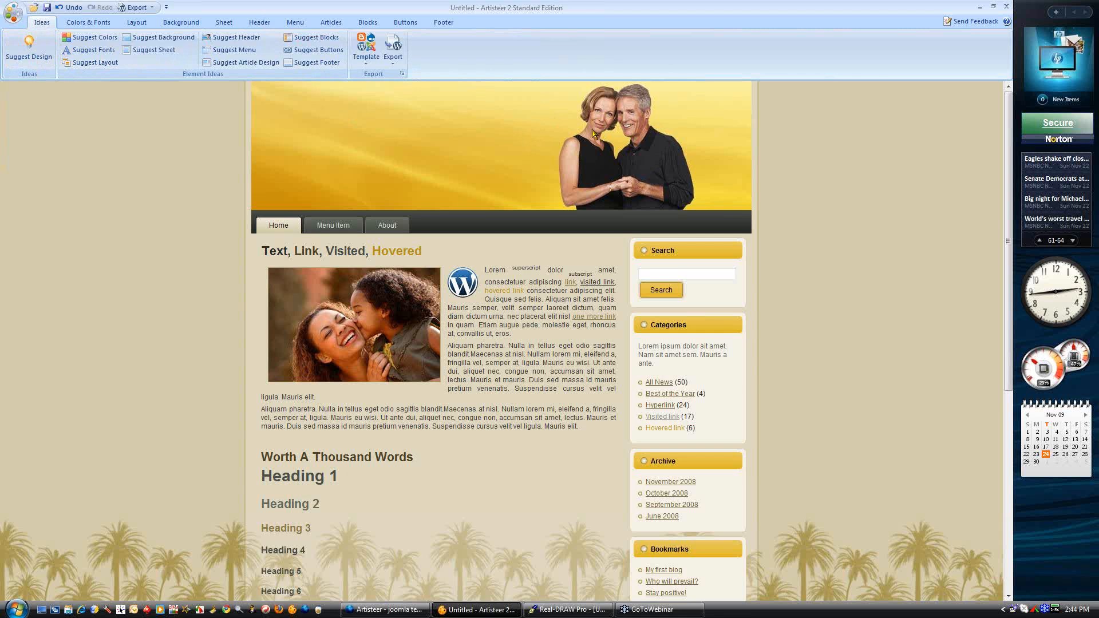
{"action": "mouse_move", "coordinate": [335, 249]}
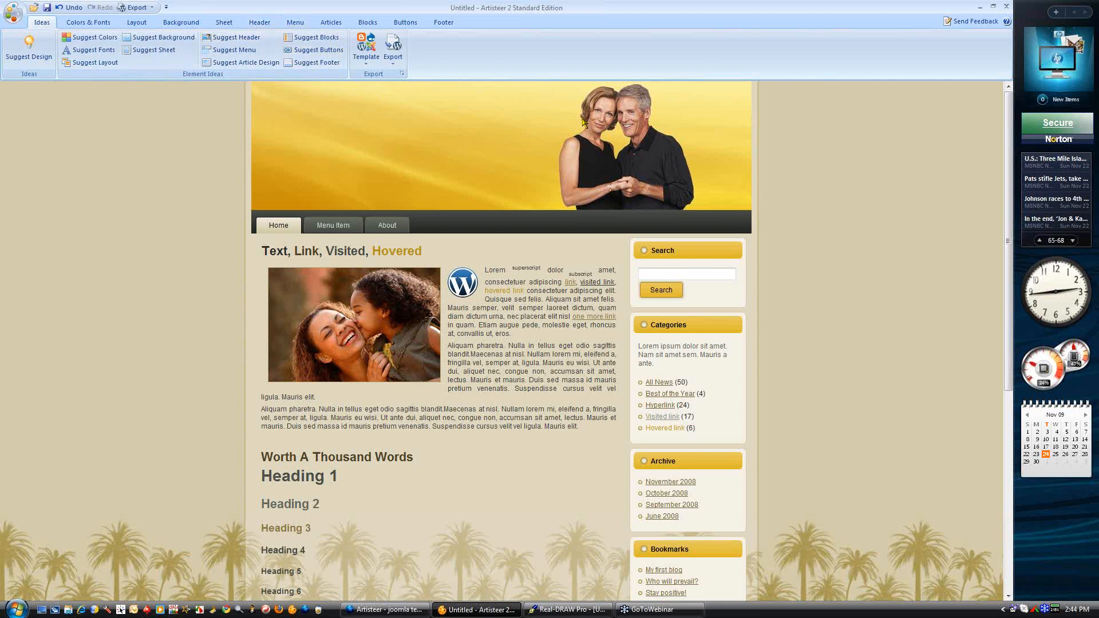
{"action": "left_click", "coordinate": [253, 21]}
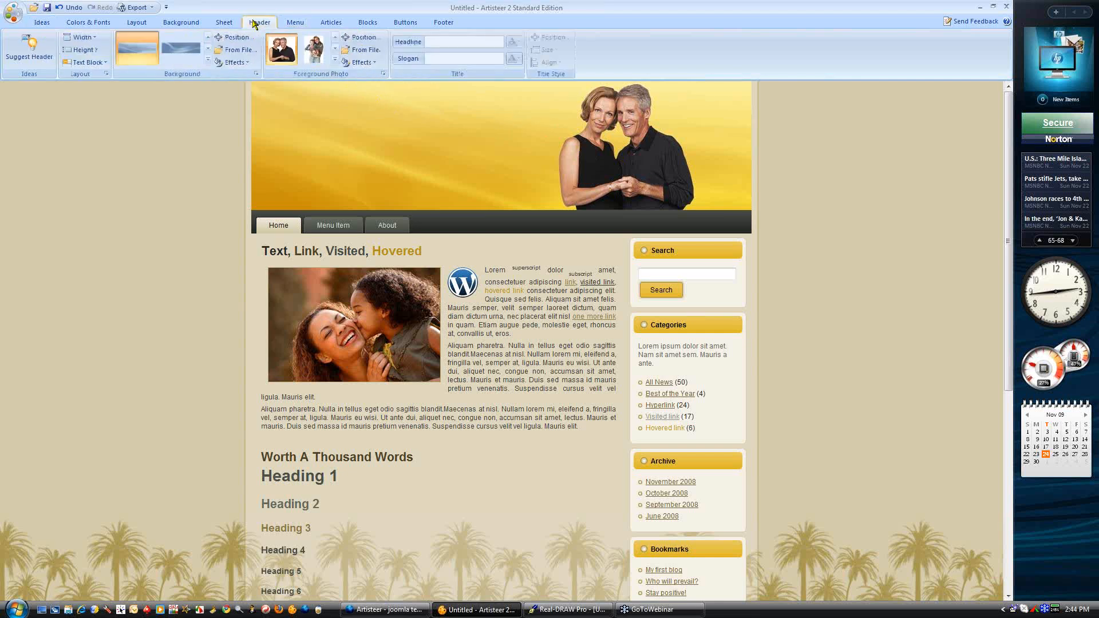
{"action": "left_click", "coordinate": [335, 60]}
{"action": "scroll", "coordinate": [343, 73], "scroll_direction": "up", "scroll_amount": 5}
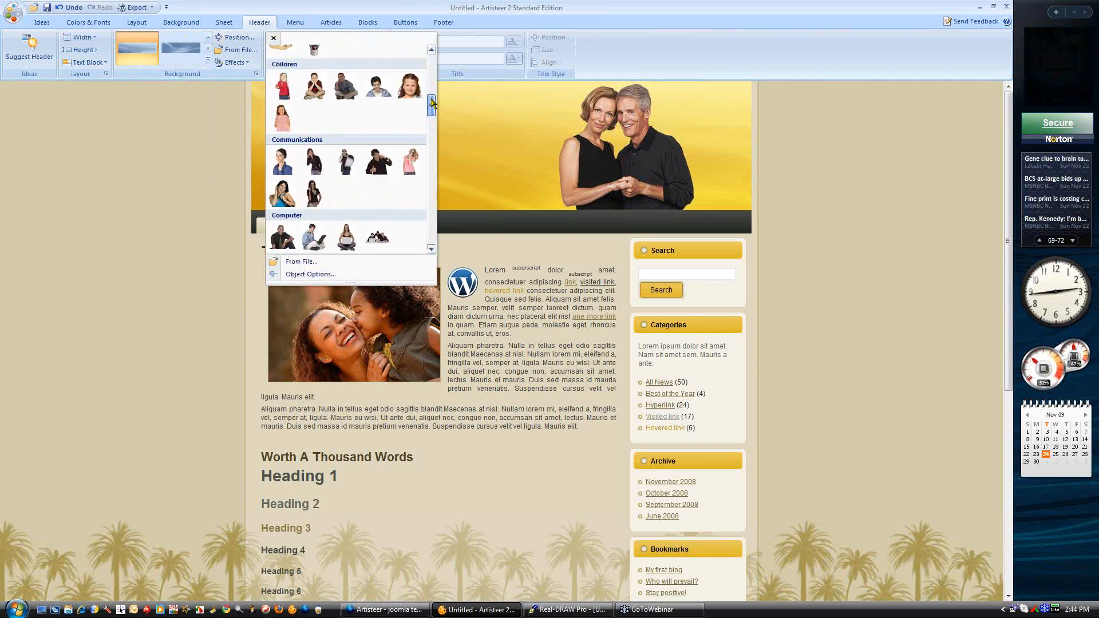
{"action": "left_click", "coordinate": [284, 72]}
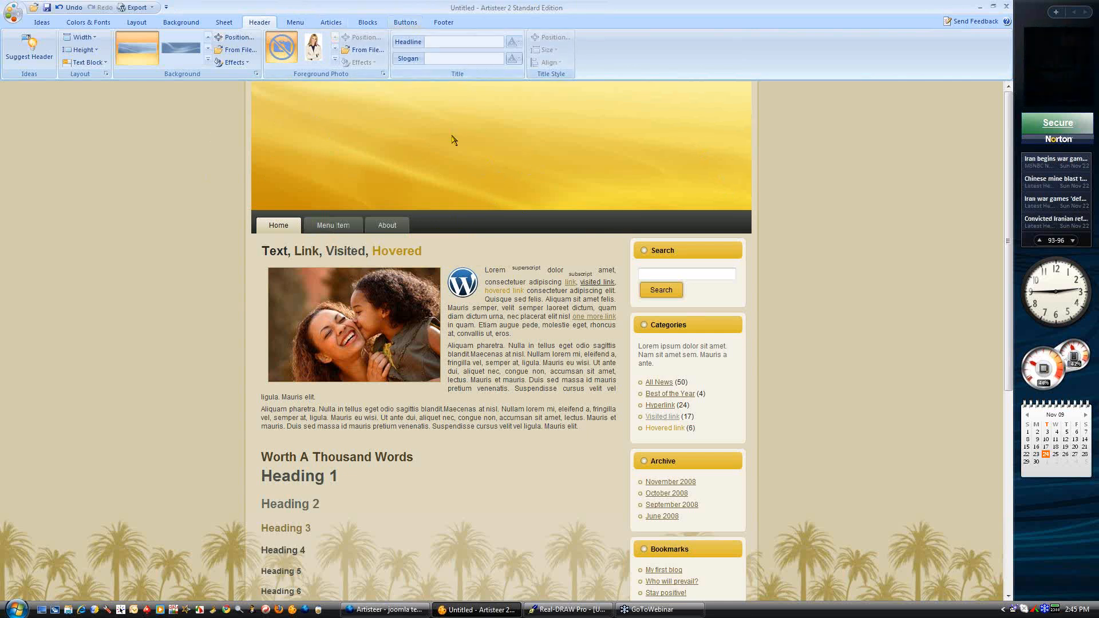
Set the border width of article tables to 1 px and check the sample table near the page's end
{"action": "left_click", "coordinate": [330, 22]}
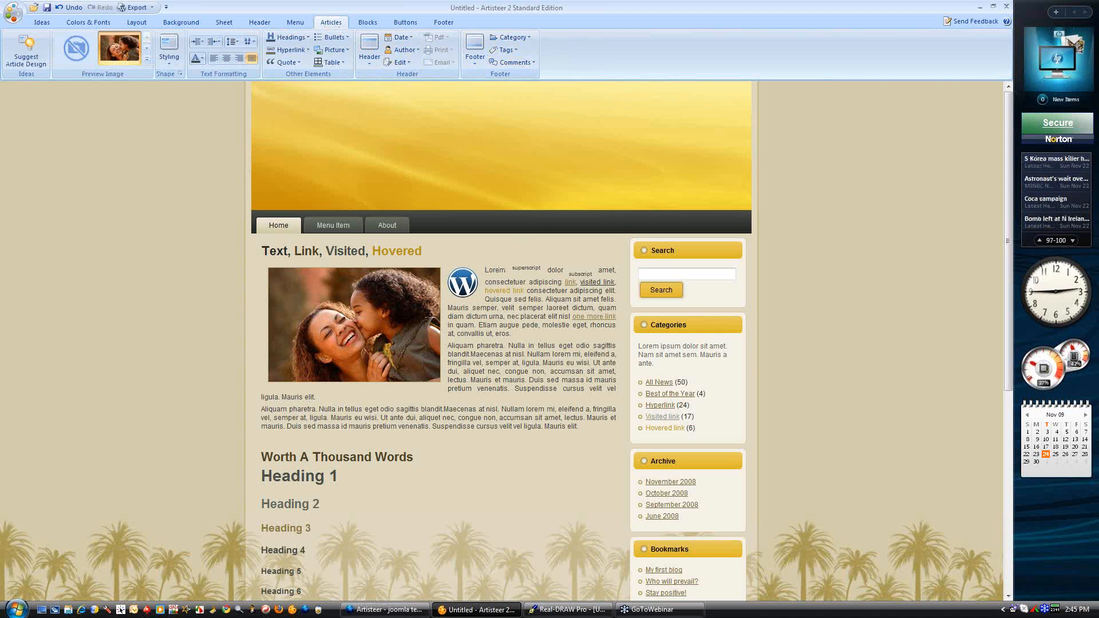
{"action": "left_click", "coordinate": [332, 63]}
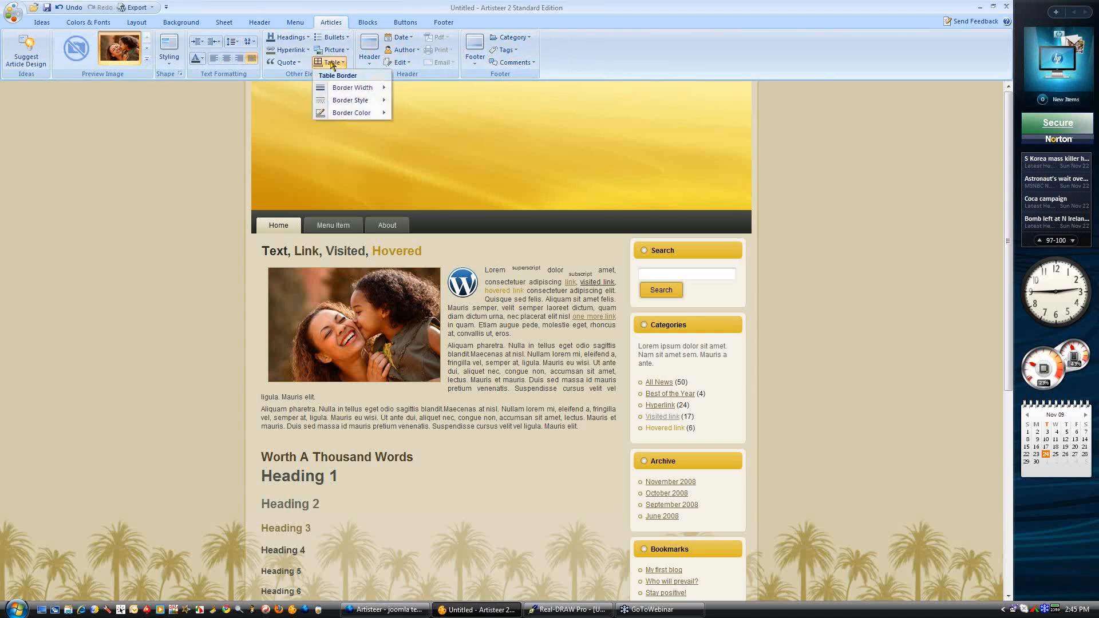
{"action": "mouse_move", "coordinate": [355, 87]}
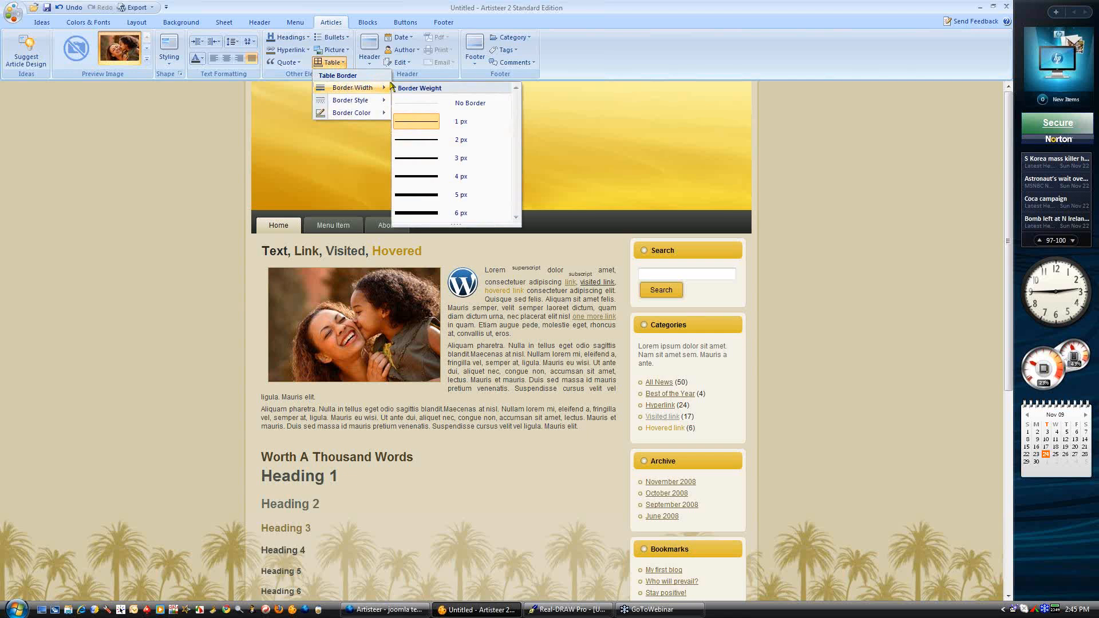
{"action": "left_click", "coordinate": [453, 122]}
{"action": "scroll", "coordinate": [174, 302], "scroll_direction": "down", "scroll_amount": 5}
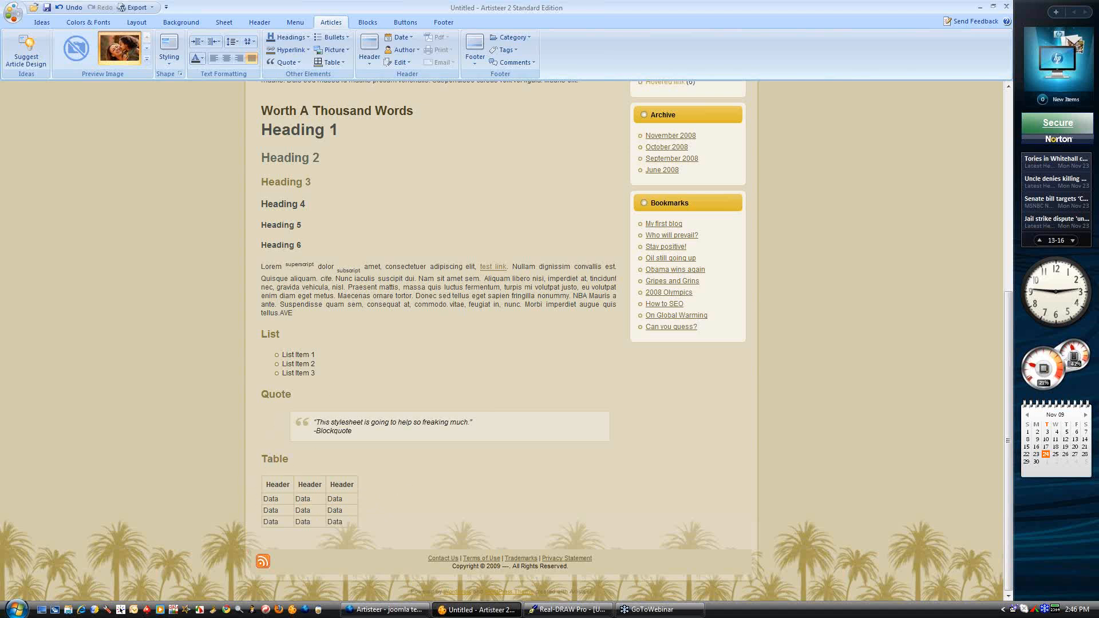
Remove the borders from article tables by setting the table border width to No Border
{"action": "left_click", "coordinate": [332, 63]}
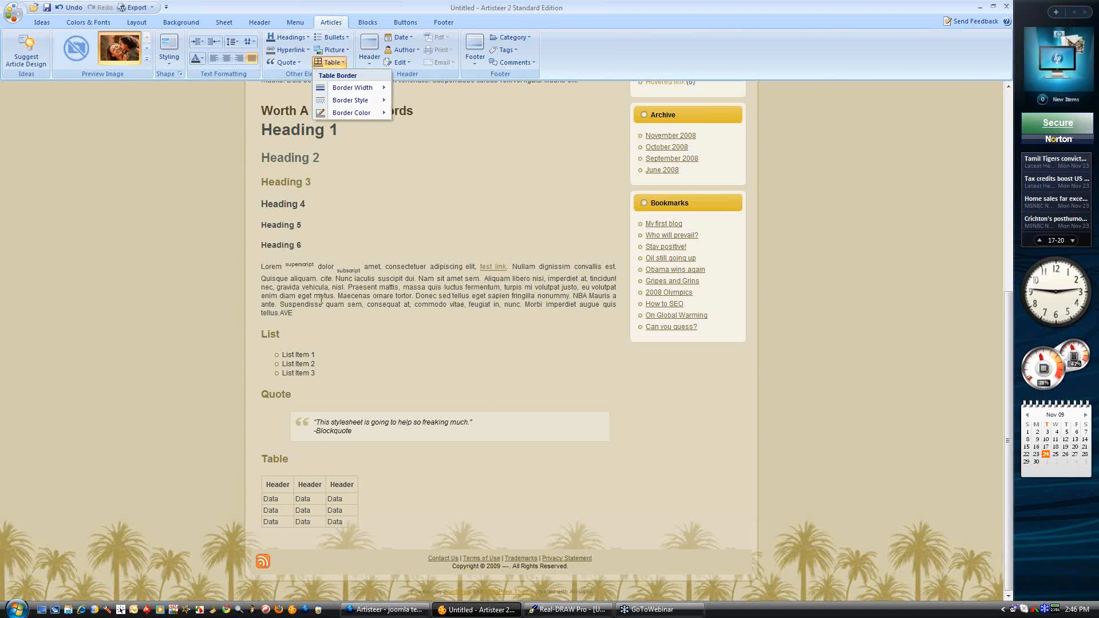
{"action": "left_click", "coordinate": [326, 459]}
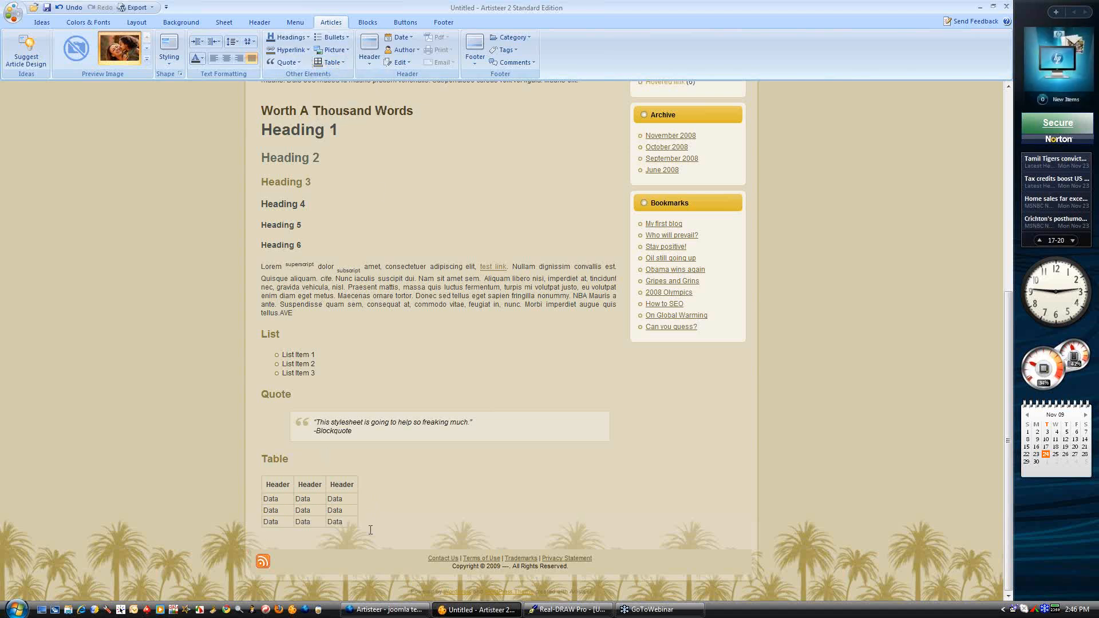
{"action": "left_click", "coordinate": [337, 63]}
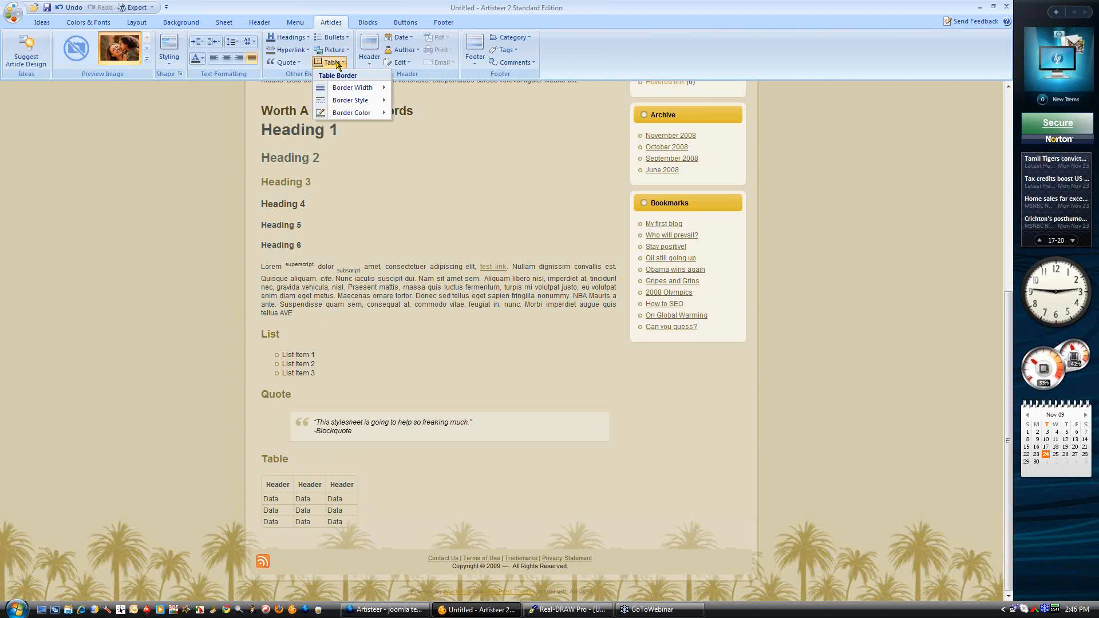
{"action": "mouse_move", "coordinate": [337, 87]}
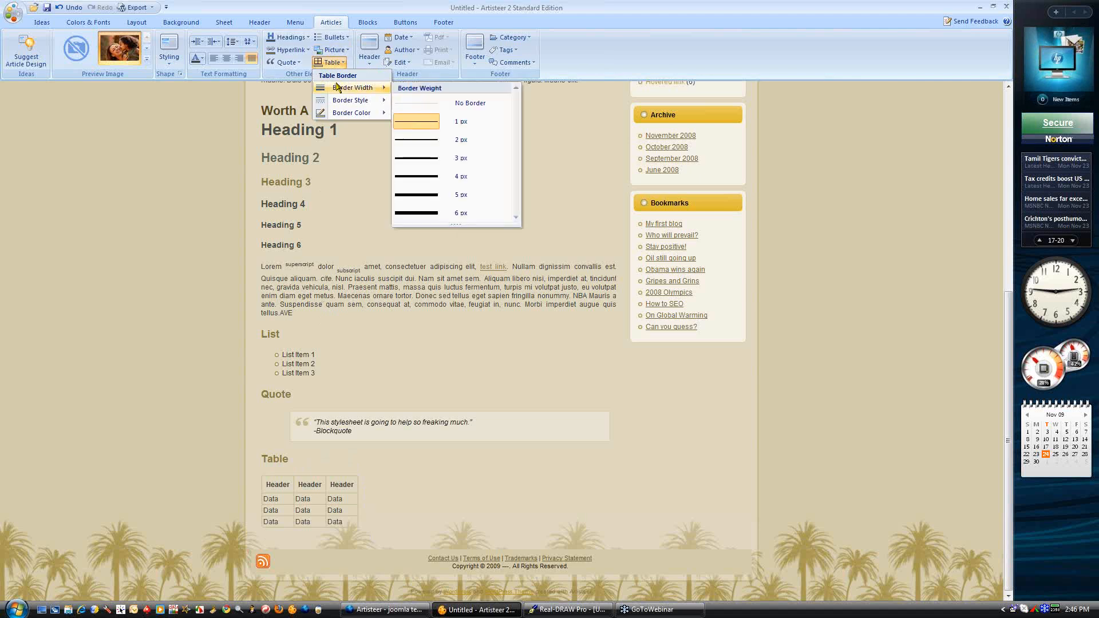
{"action": "left_click", "coordinate": [415, 106]}
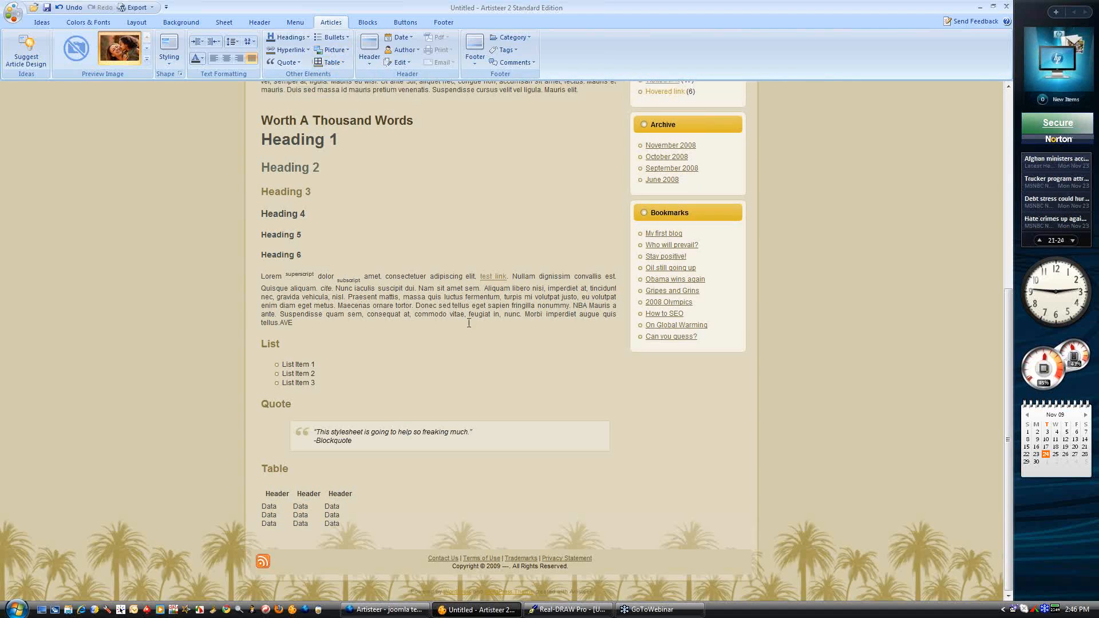
Remove the border around article pictures by setting the image border width to No Border
{"action": "scroll", "coordinate": [511, 249], "scroll_direction": "up", "scroll_amount": 5}
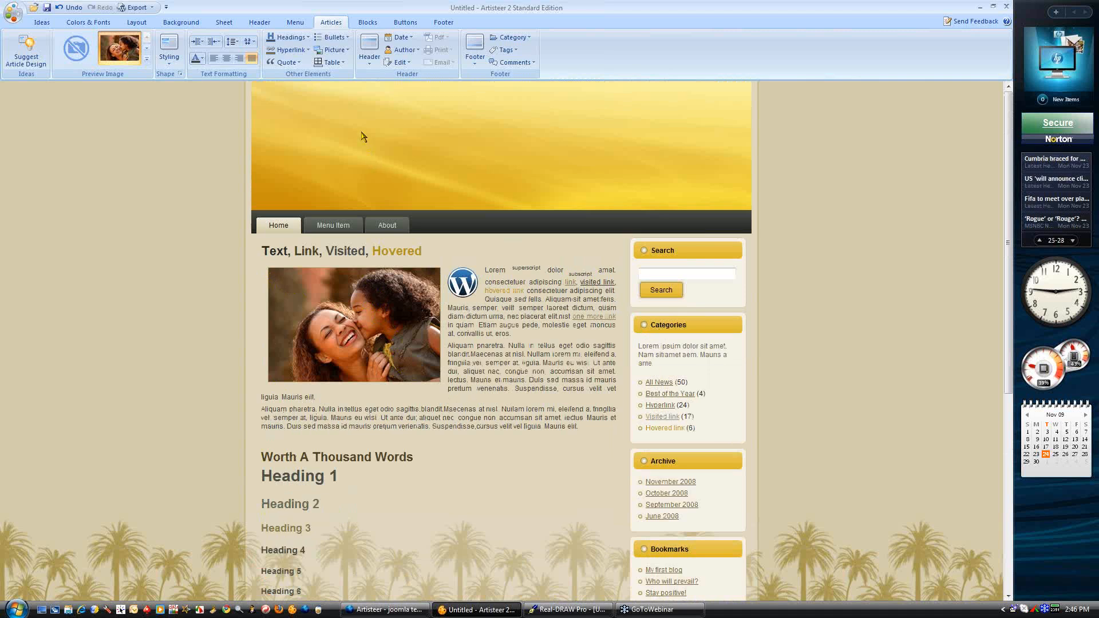
{"action": "left_click", "coordinate": [335, 52]}
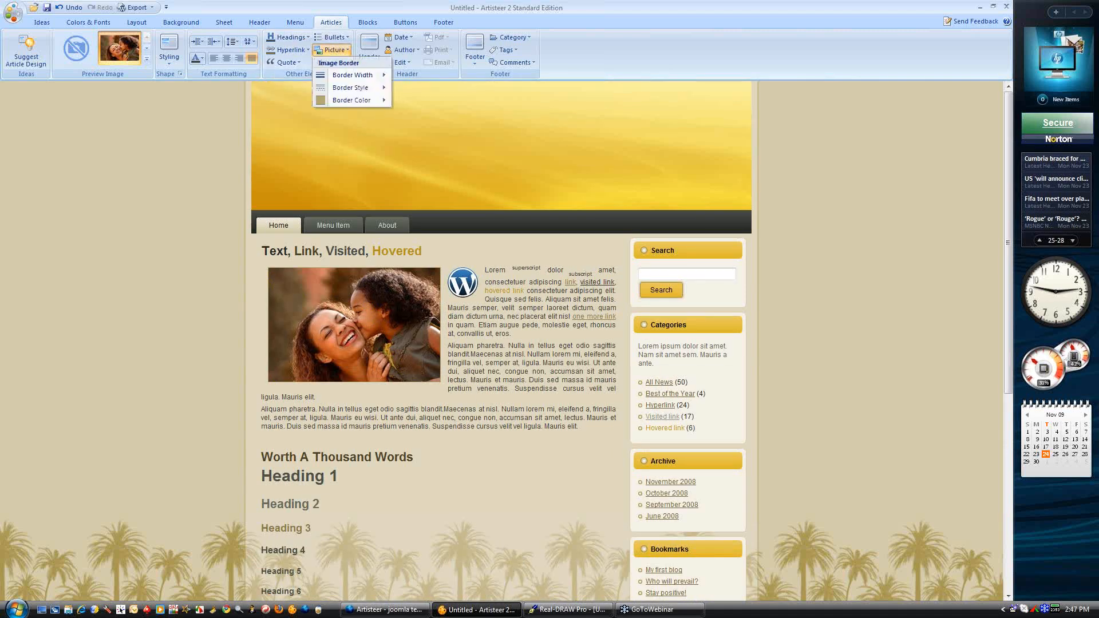
{"action": "mouse_move", "coordinate": [352, 75]}
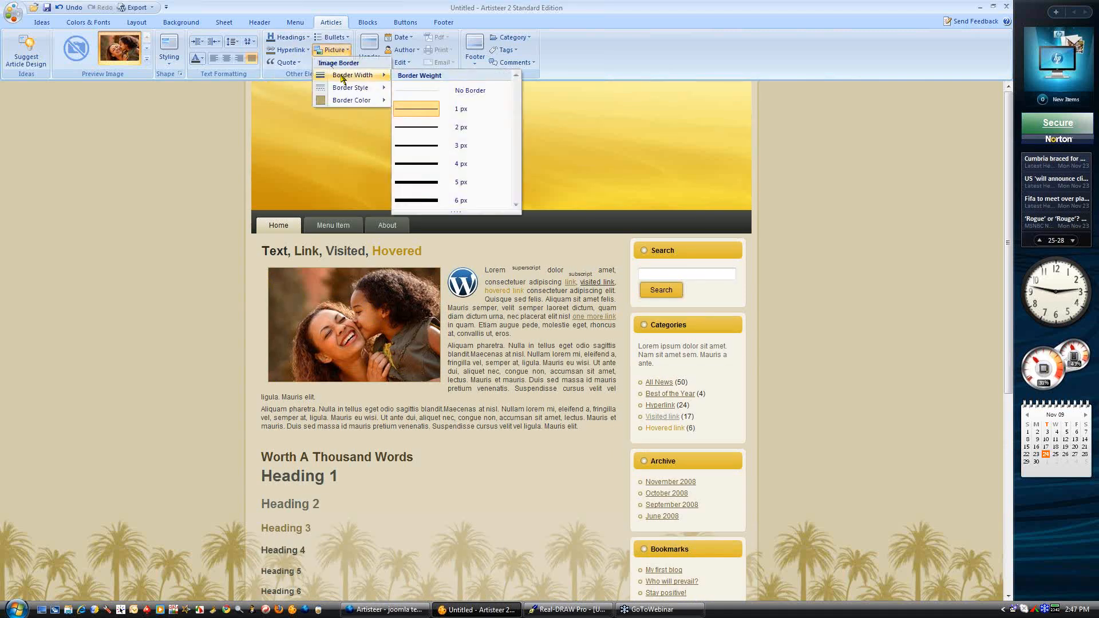
{"action": "left_click", "coordinate": [434, 91]}
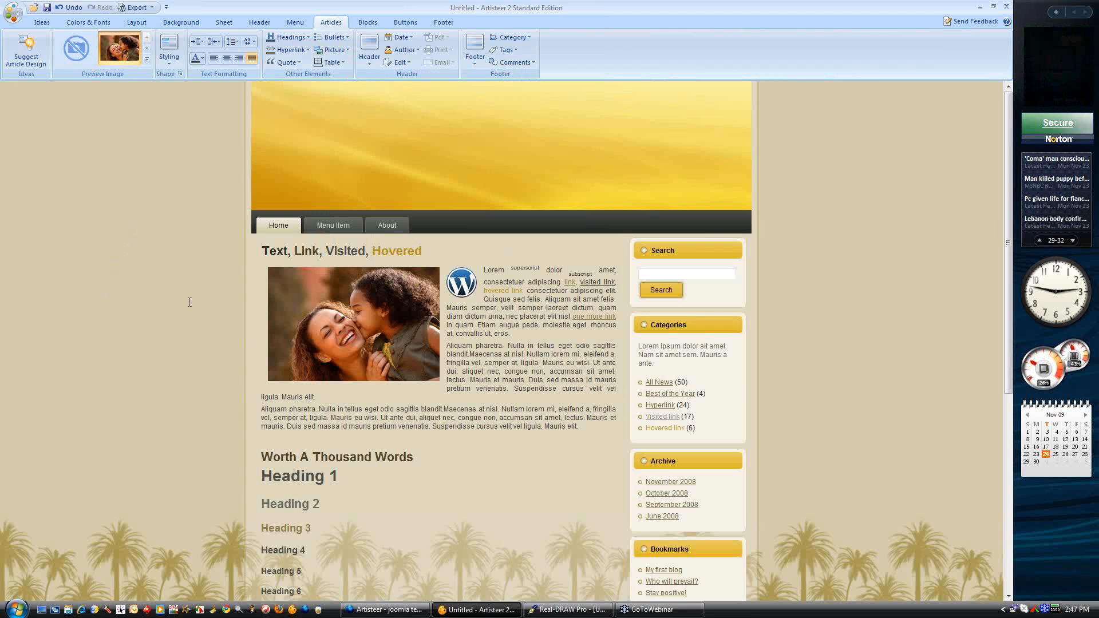
Change the article list's bullet picture to the medium-sized check mark in the Tick group's third row
{"action": "scroll", "coordinate": [381, 411], "scroll_direction": "down", "scroll_amount": 5}
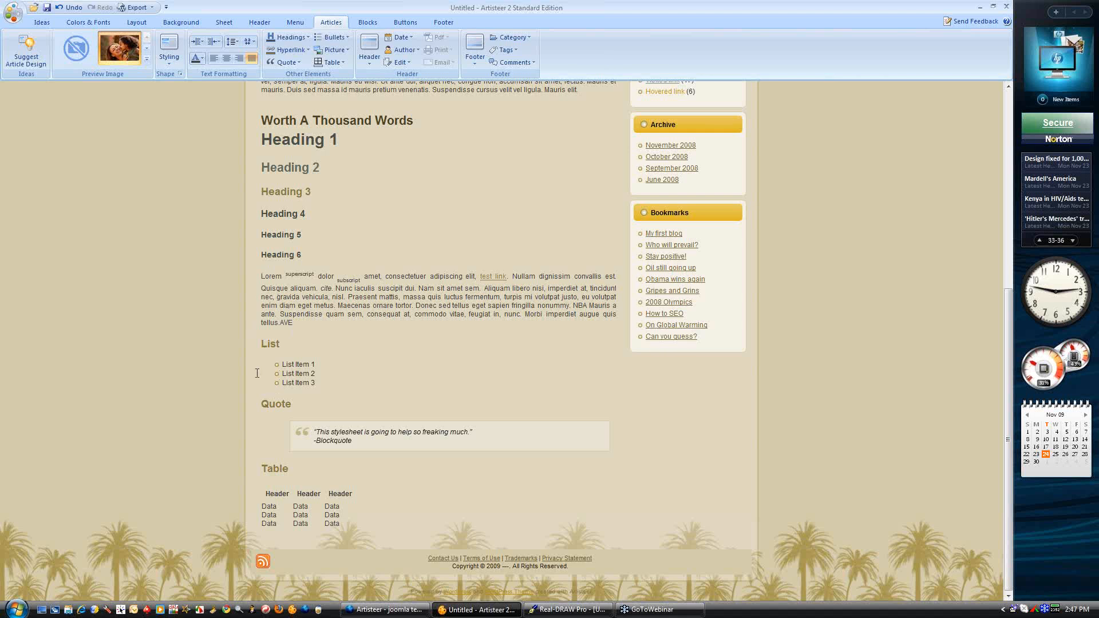
{"action": "left_click", "coordinate": [334, 38]}
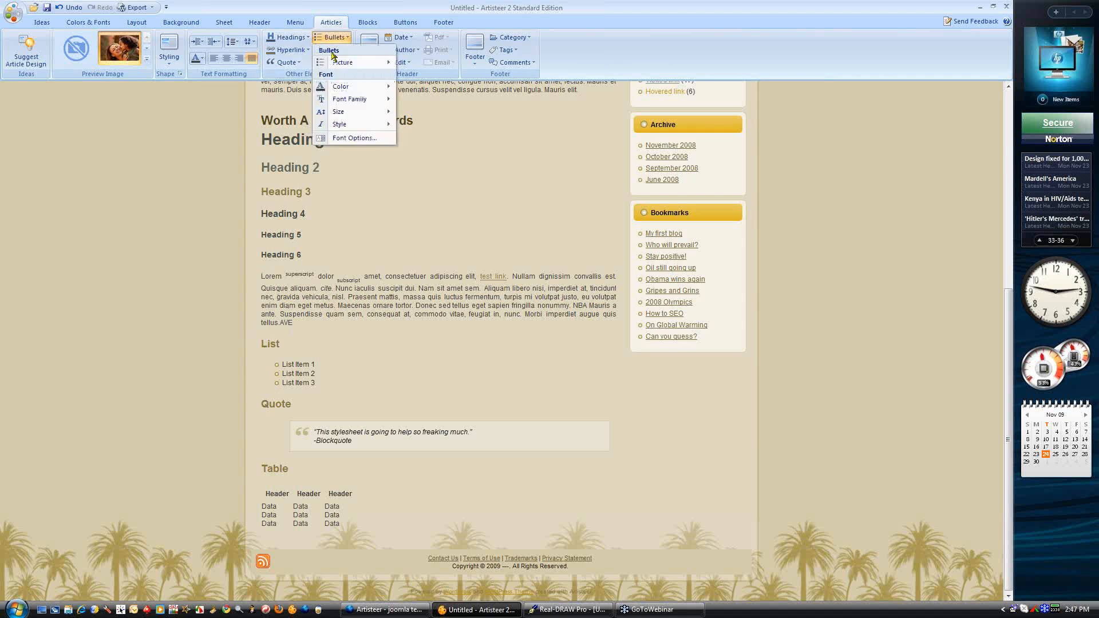
{"action": "mouse_move", "coordinate": [344, 63]}
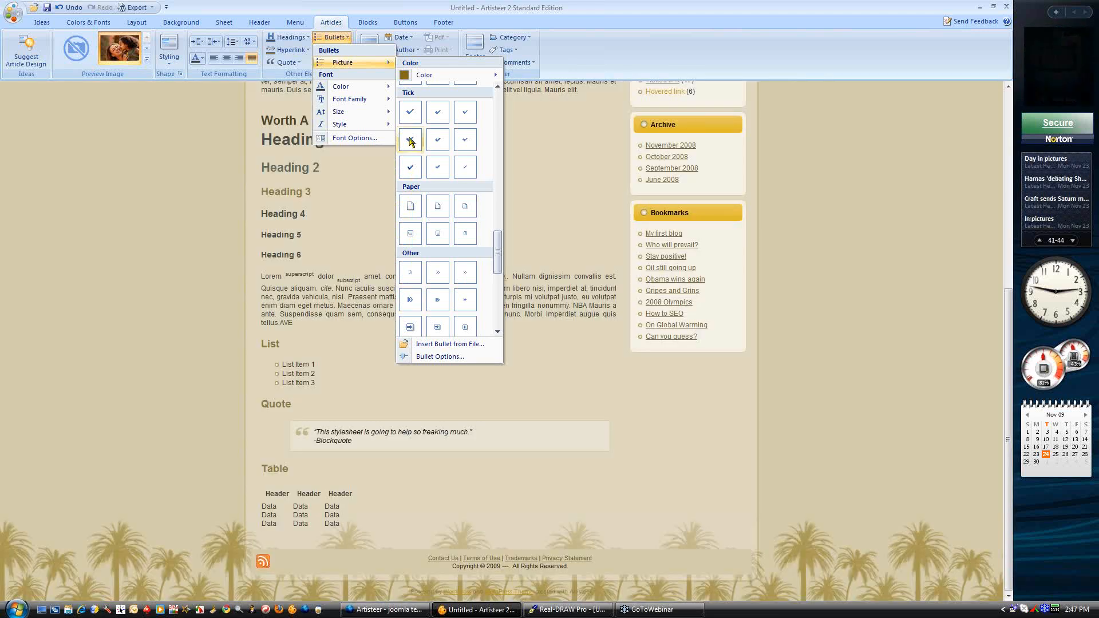
{"action": "left_click", "coordinate": [436, 171]}
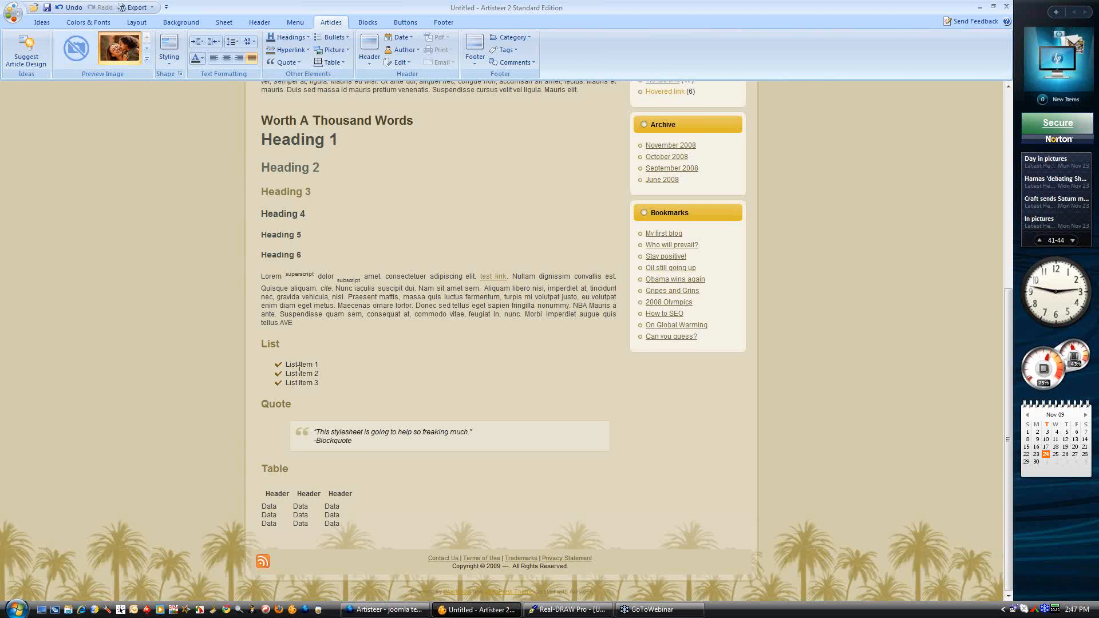
Set the font size of the article's bulleted list to 14
{"action": "left_click", "coordinate": [329, 39]}
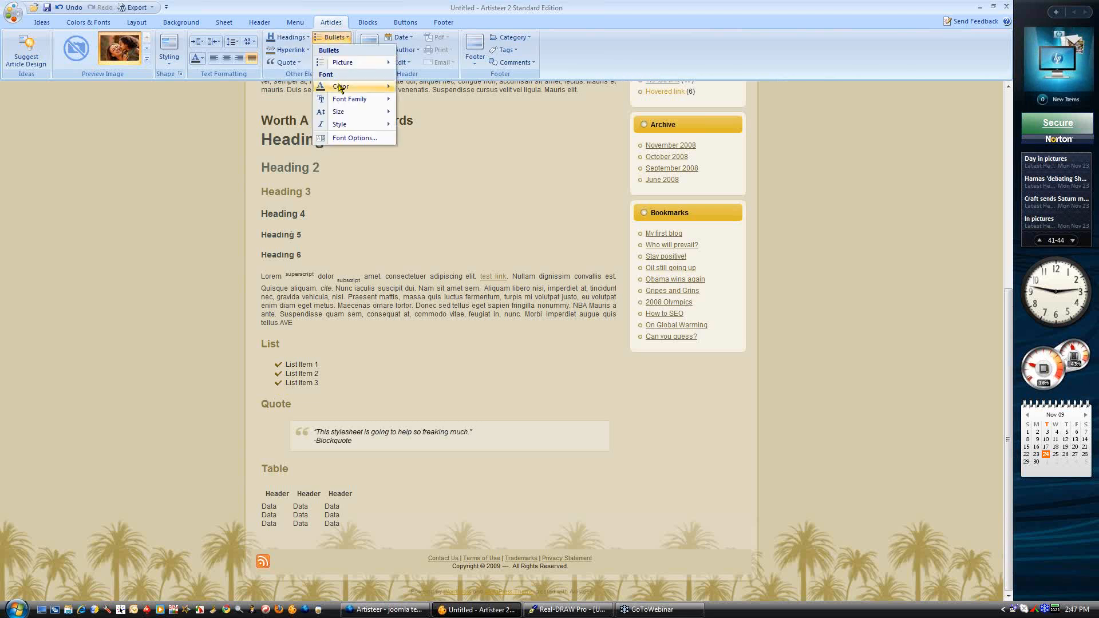
{"action": "mouse_move", "coordinate": [341, 112]}
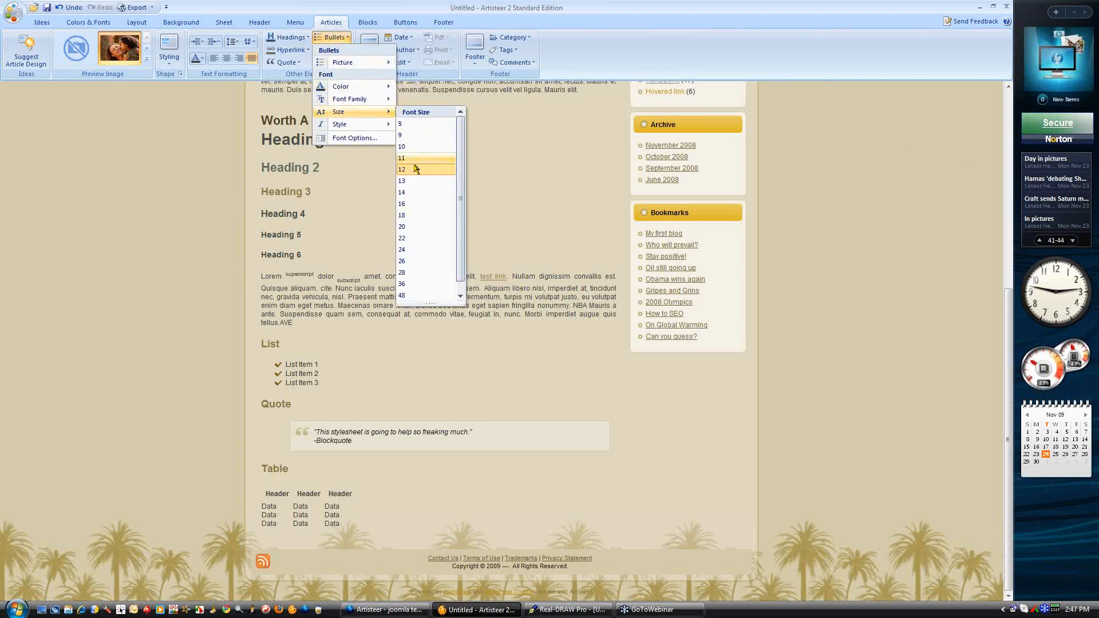
{"action": "left_click", "coordinate": [410, 194]}
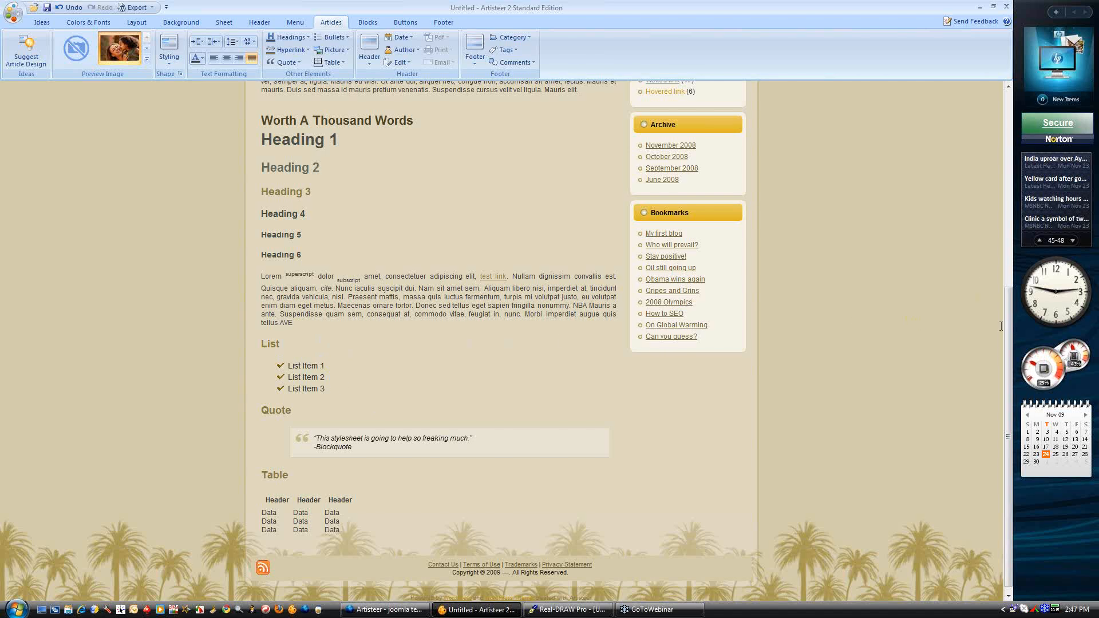
{"action": "scroll", "coordinate": [706, 143], "scroll_direction": "up", "scroll_amount": 6}
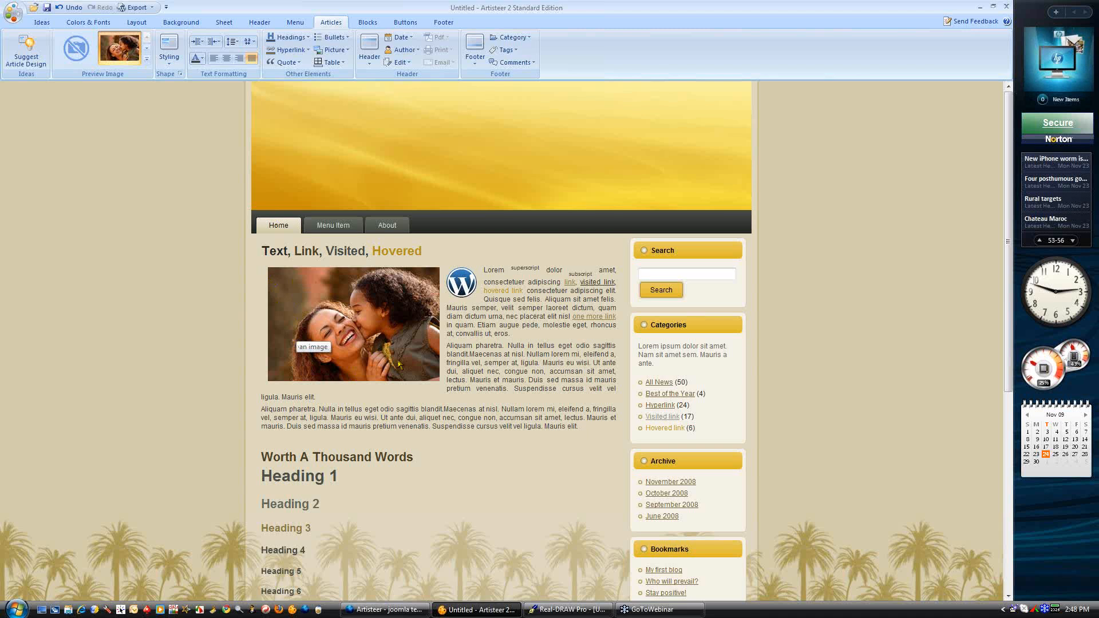
{"action": "scroll", "coordinate": [448, 435], "scroll_direction": "down", "scroll_amount": 5}
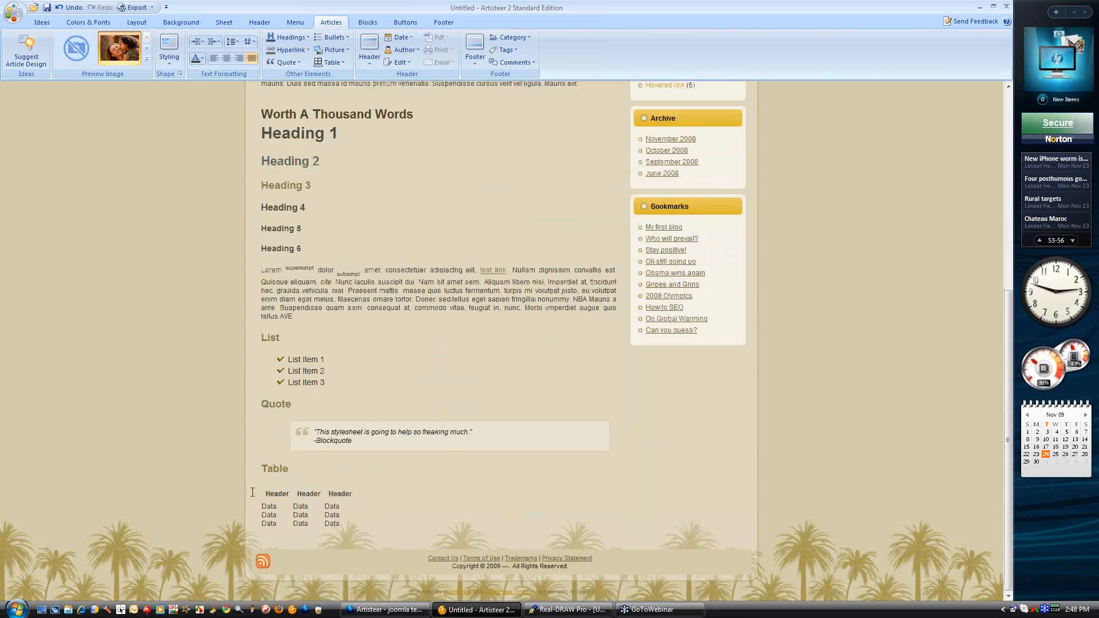
{"action": "scroll", "coordinate": [369, 485], "scroll_direction": "up", "scroll_amount": 5}
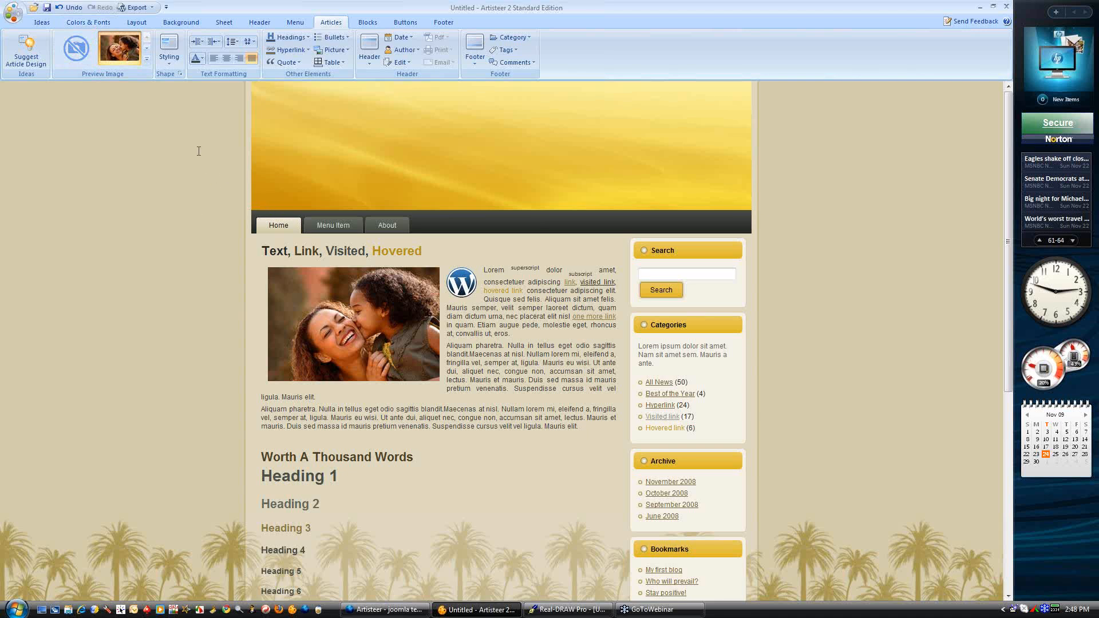
Apply the Blog Style font set, Trebuchet MS with Verdana, to the theme
{"action": "left_click", "coordinate": [84, 23]}
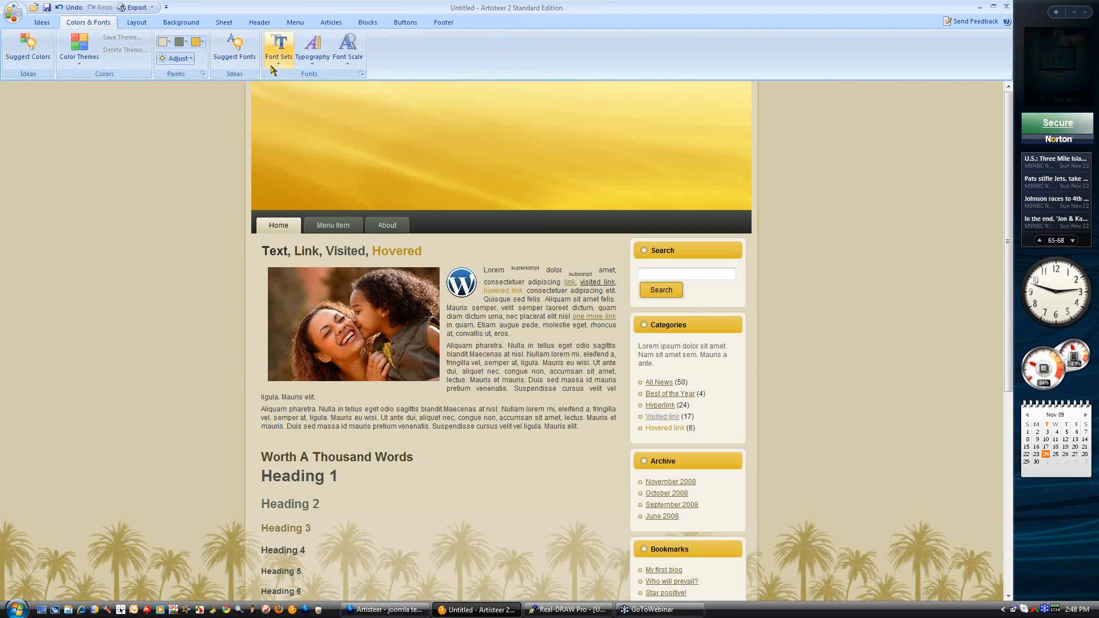
{"action": "left_click", "coordinate": [278, 50]}
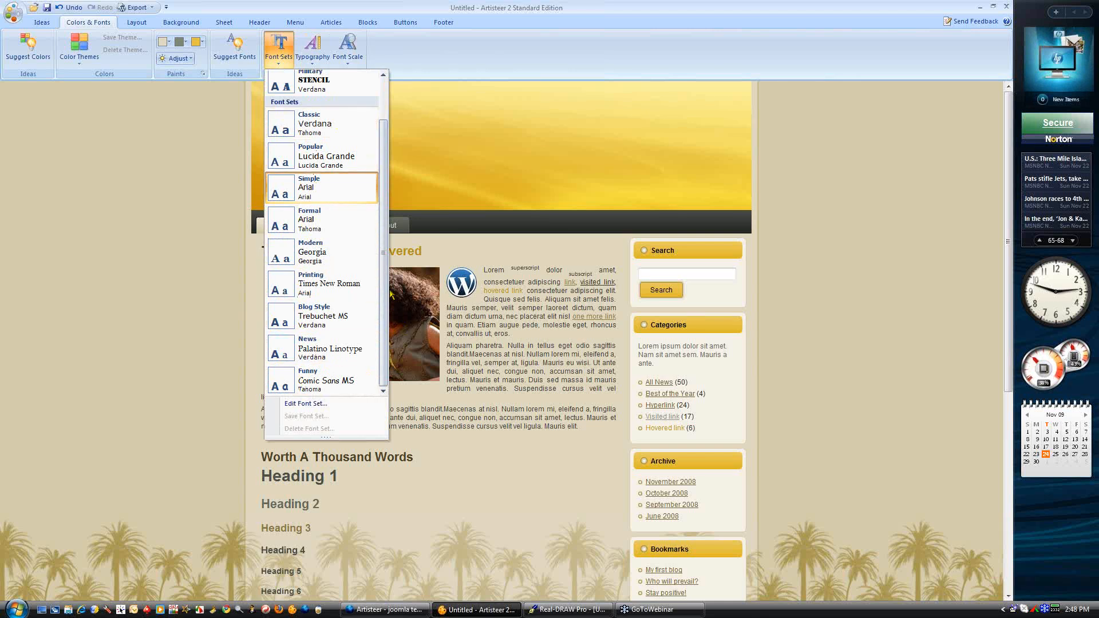
{"action": "mouse_move", "coordinate": [383, 131]}
{"action": "left_mouse_down"}
{"action": "mouse_move", "coordinate": [383, 89]}
{"action": "mouse_move", "coordinate": [383, 127]}
{"action": "left_mouse_up"}
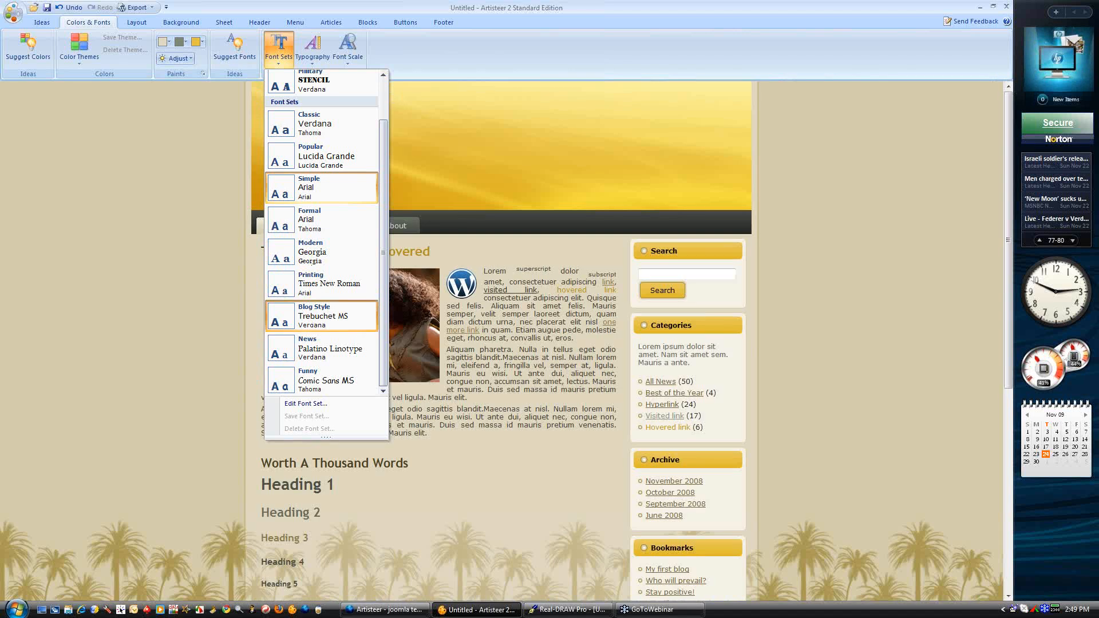
{"action": "left_click", "coordinate": [321, 316]}
Switch to the browser, go back to the Escape the City Theme Design welcome page and examine its fonts
{"action": "left_click", "coordinate": [393, 610]}
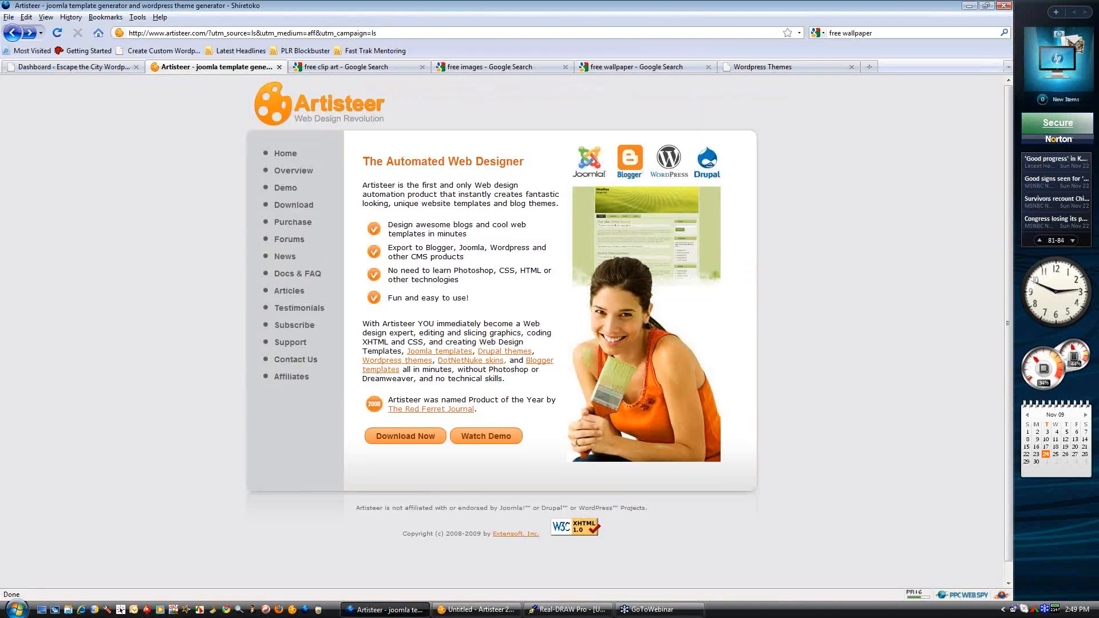
{"action": "left_click", "coordinate": [40, 34]}
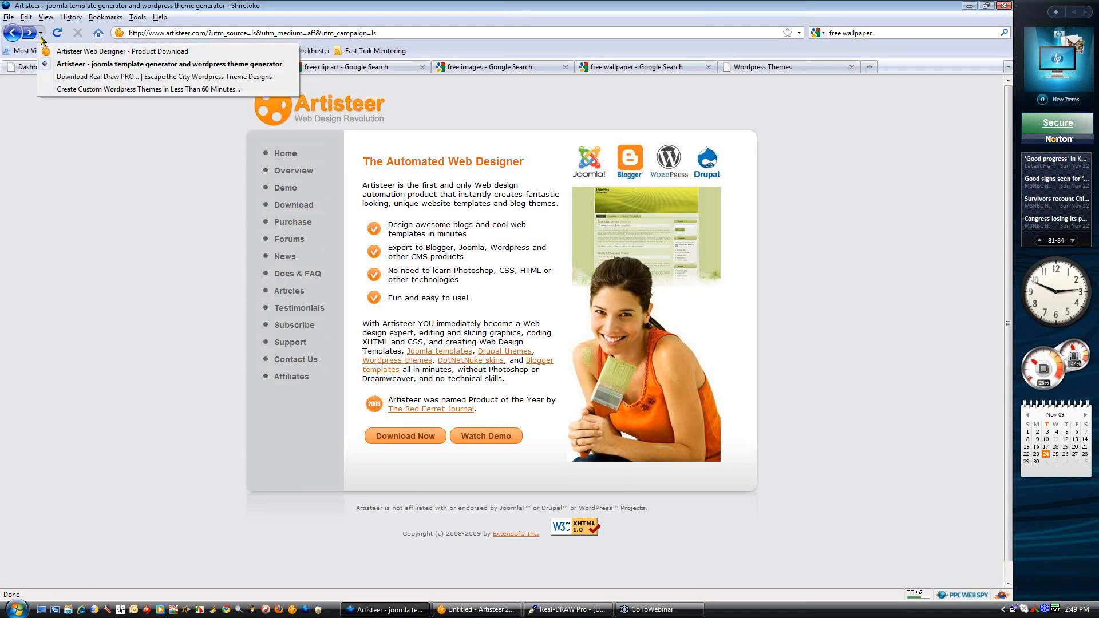
{"action": "left_click", "coordinate": [66, 89]}
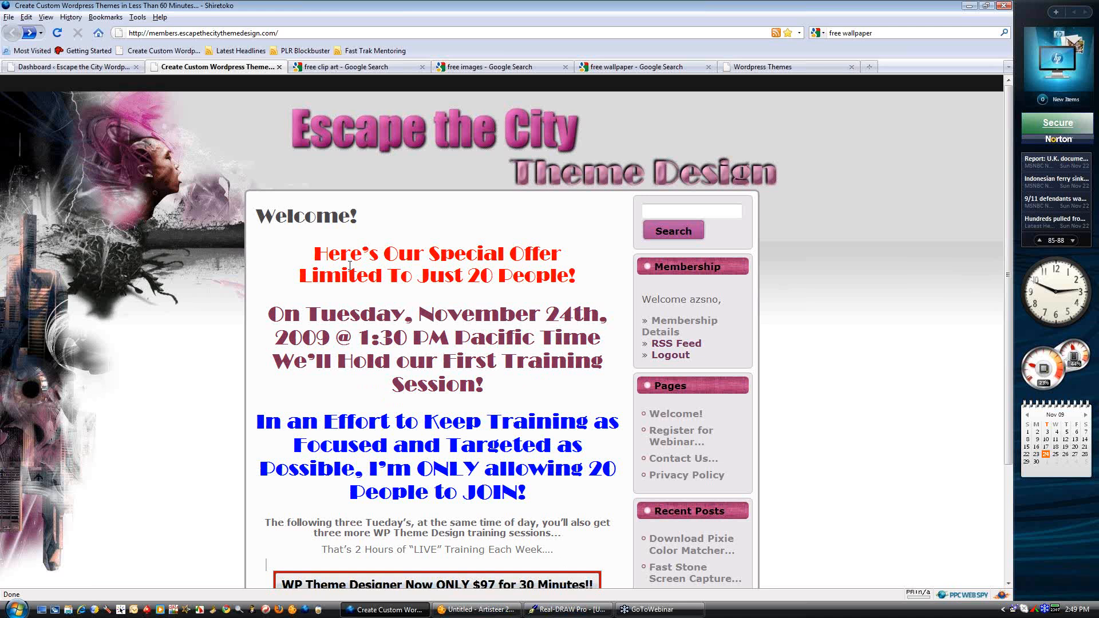
{"action": "scroll", "coordinate": [478, 321], "scroll_direction": "down", "scroll_amount": 4}
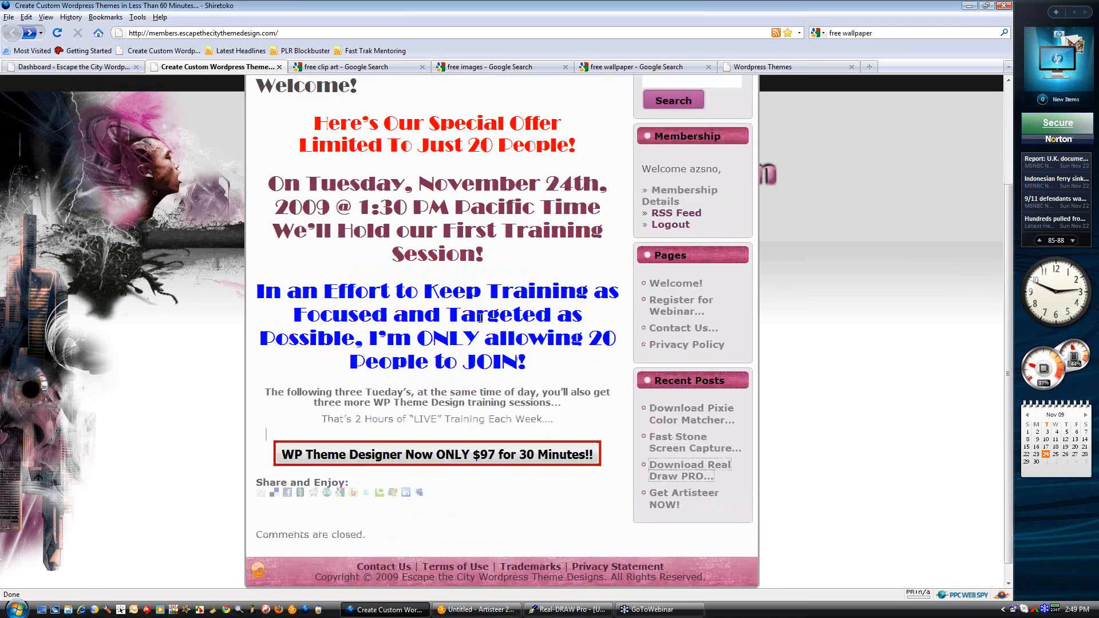
Switch back to Artisteer and apply the Printing font set, Times New Roman with Arial, to the theme
{"action": "left_click", "coordinate": [475, 609]}
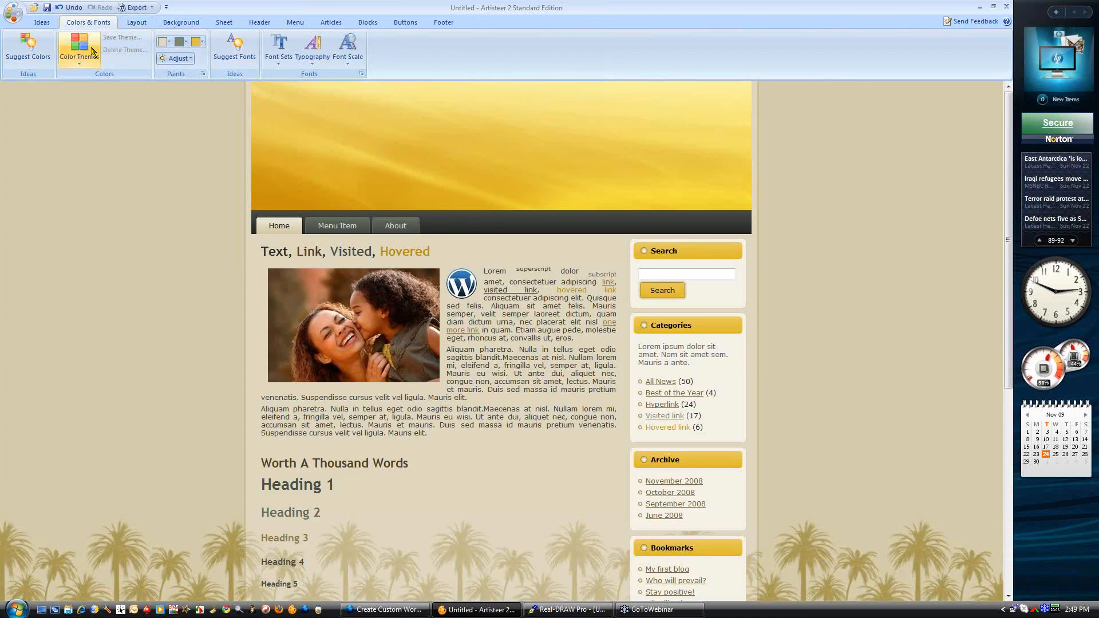
{"action": "left_click", "coordinate": [280, 50]}
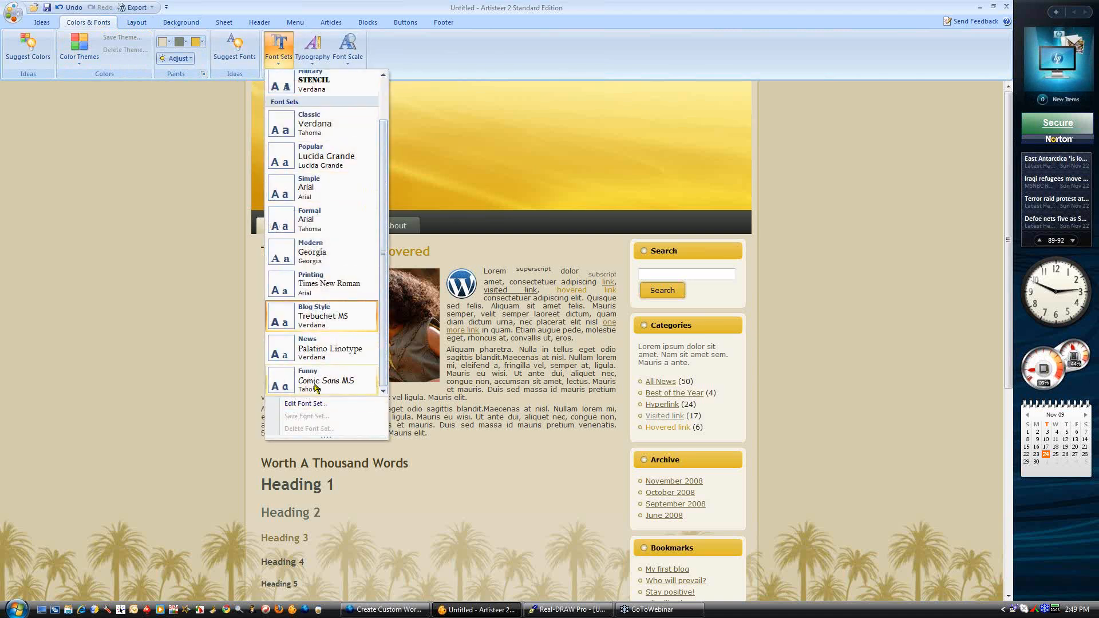
{"action": "left_click", "coordinate": [320, 281]}
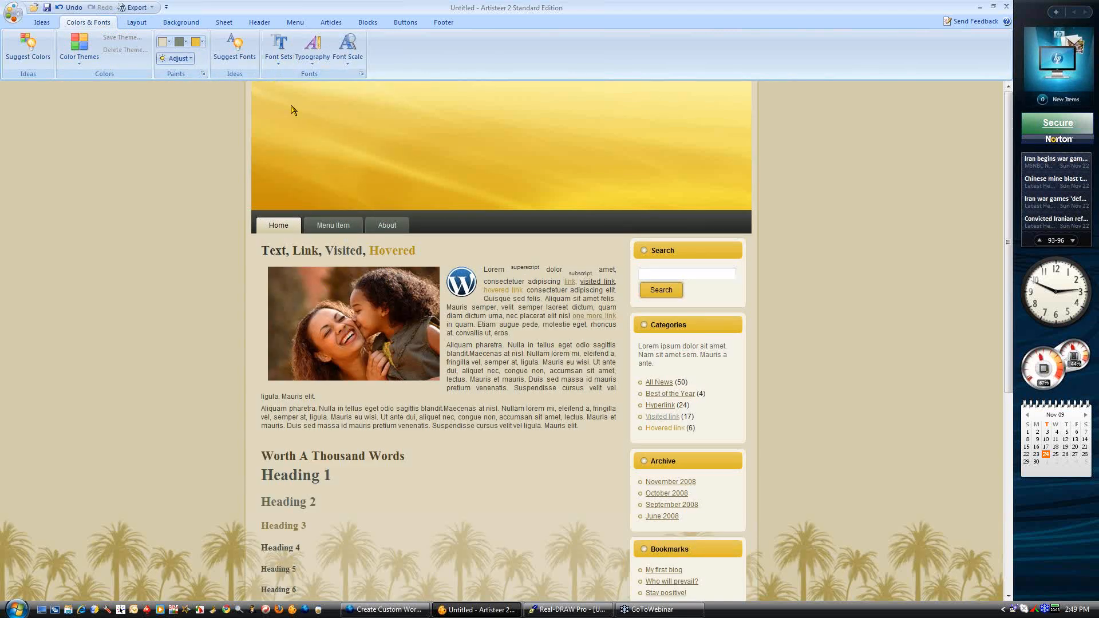
Edit the Printing font set and choose Haettenschweiler as its heading font
{"action": "left_click", "coordinate": [279, 47]}
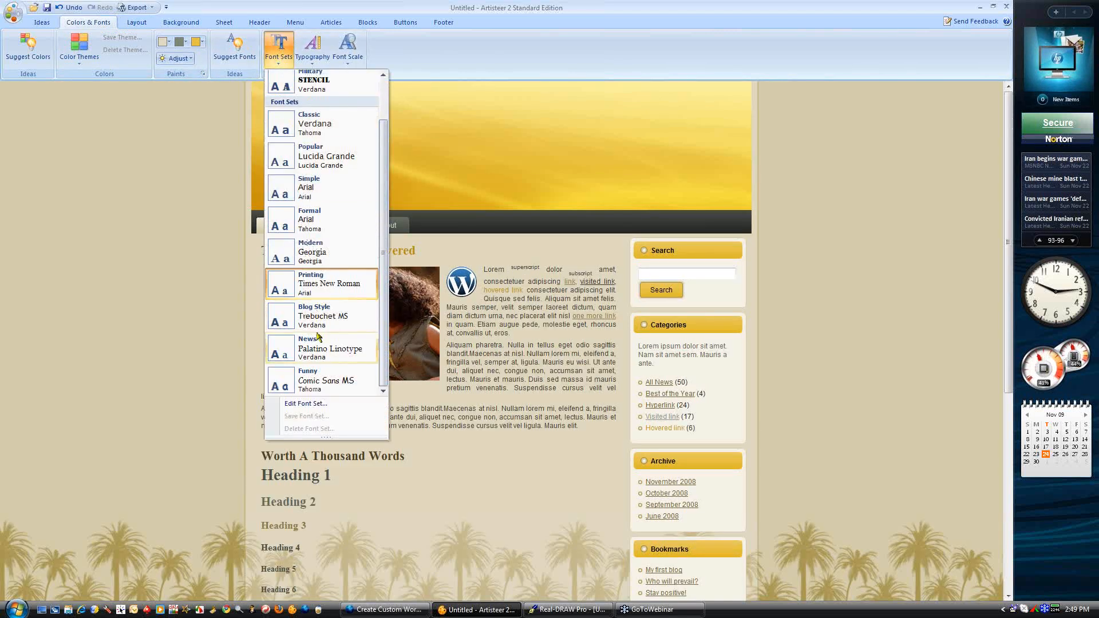
{"action": "left_click", "coordinate": [309, 403]}
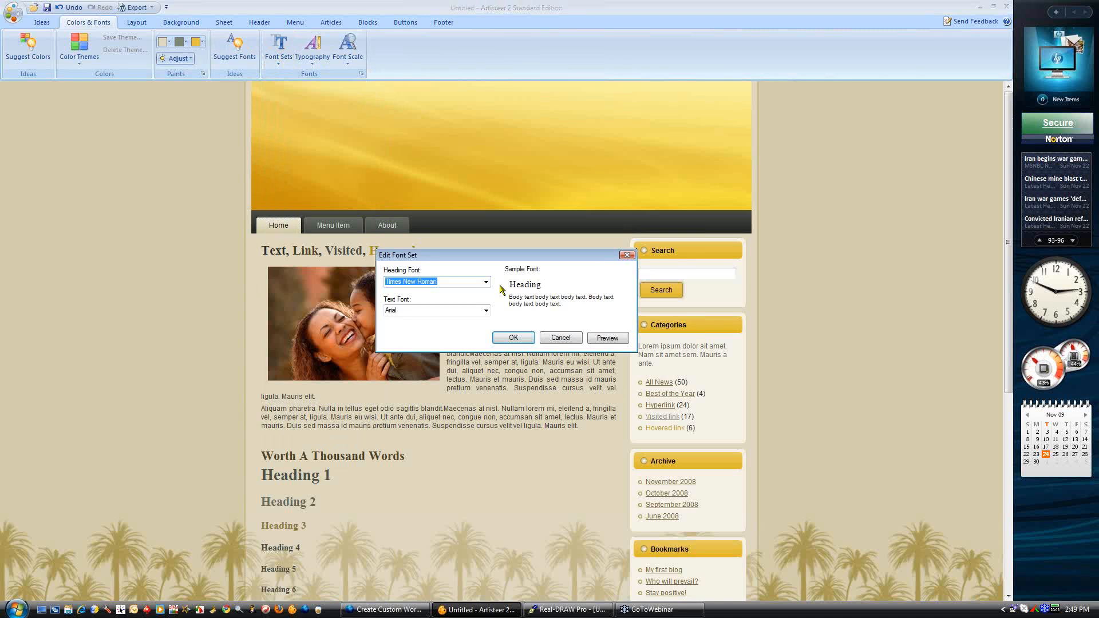
{"action": "left_click", "coordinate": [486, 281]}
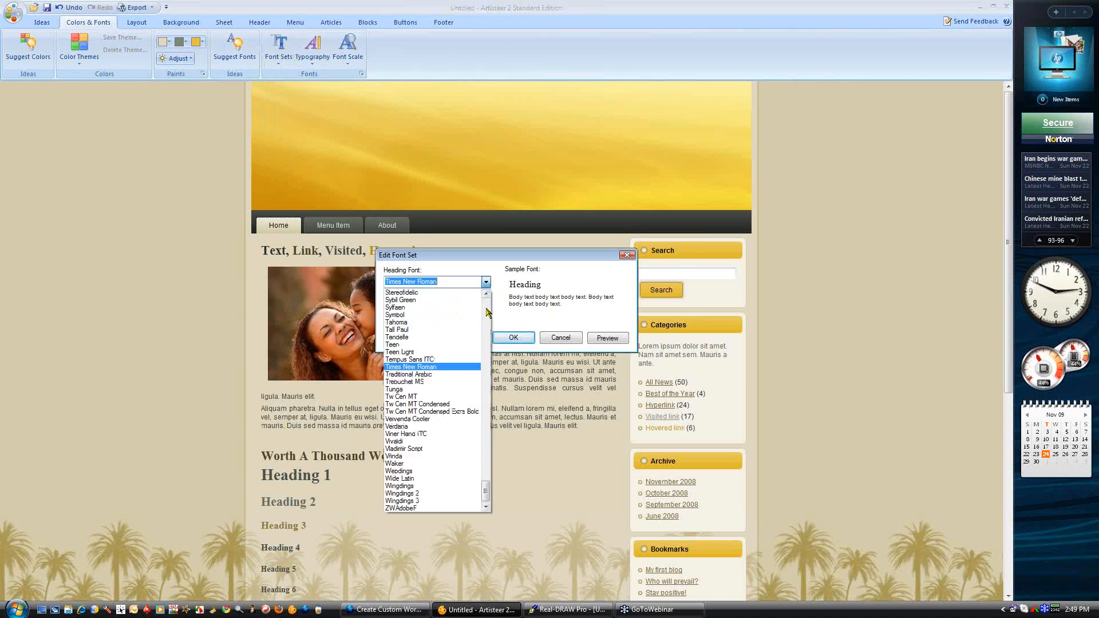
{"action": "left_click_drag", "start_coordinate": [489, 497], "coordinate": [497, 297]}
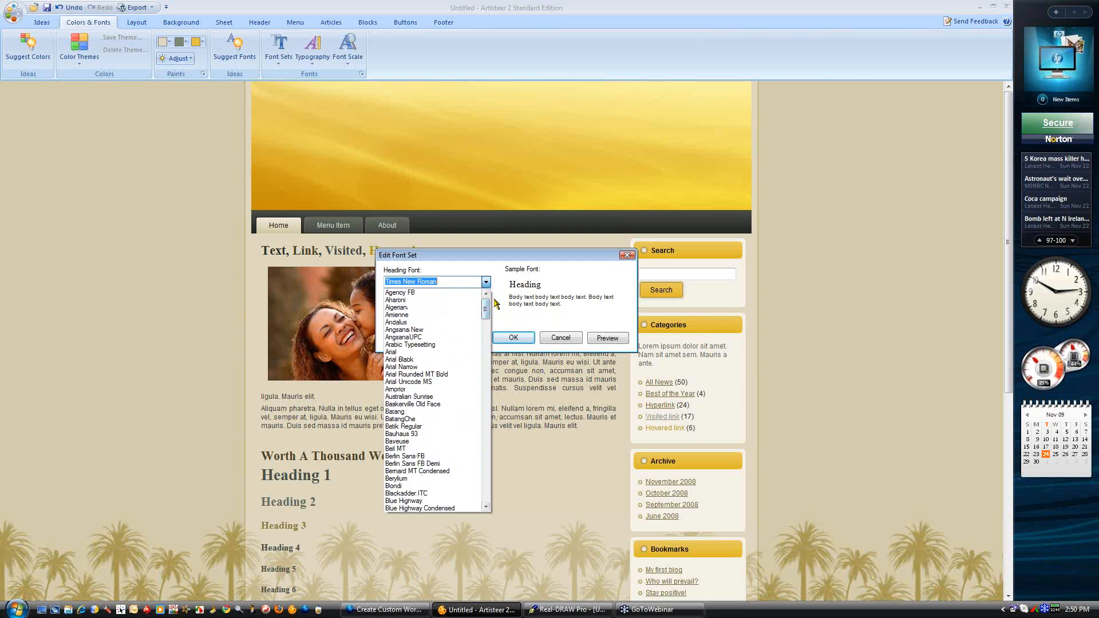
{"action": "left_click", "coordinate": [154, 368]}
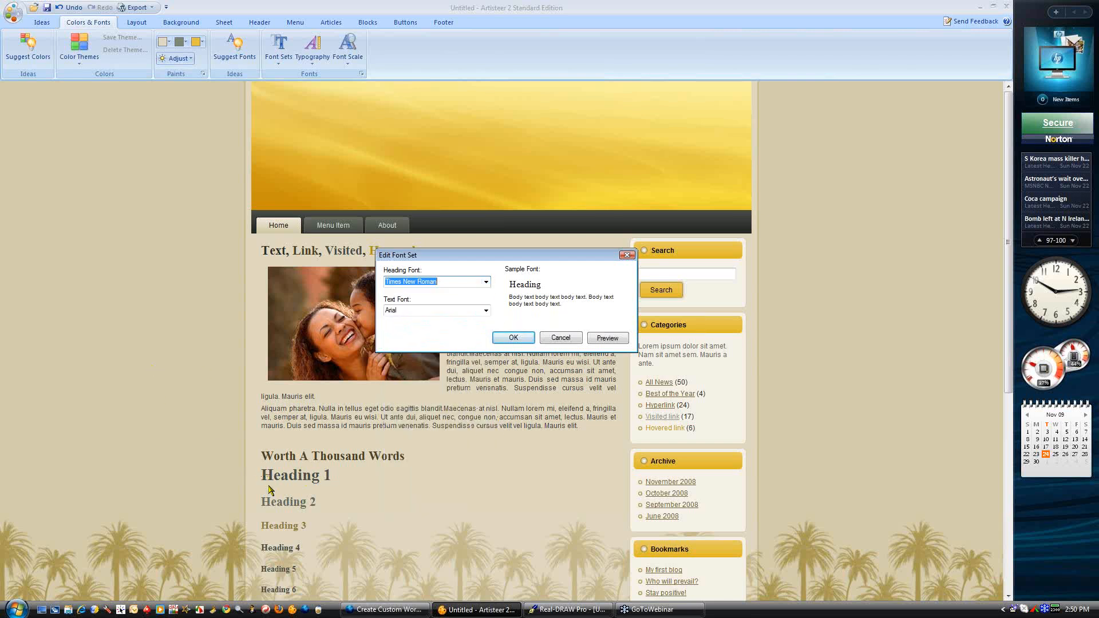
{"action": "left_click", "coordinate": [485, 282]}
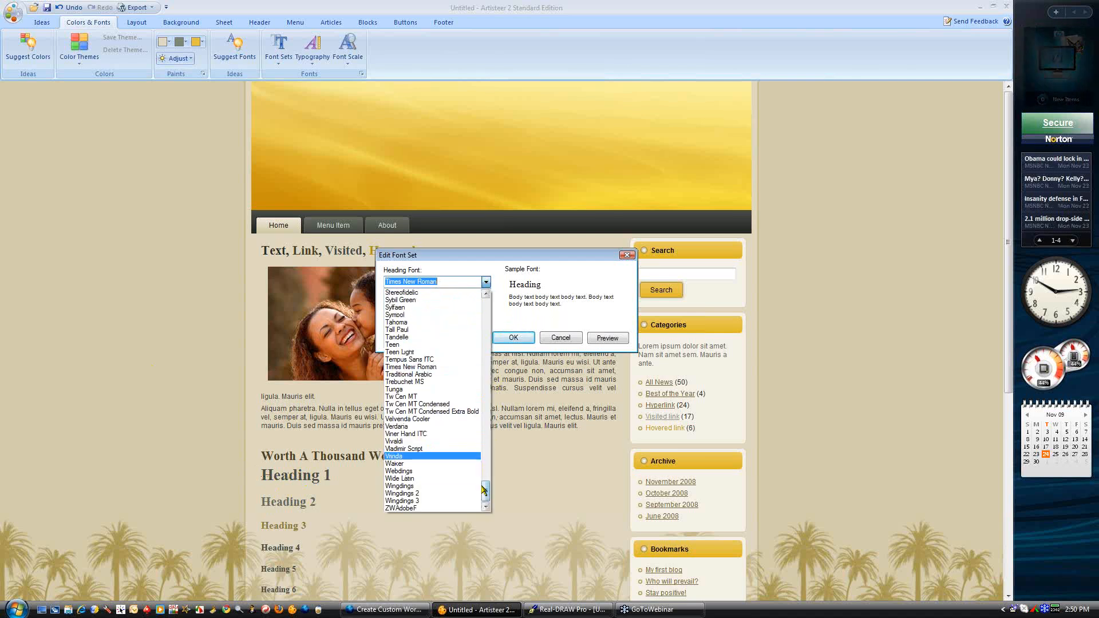
{"action": "left_click", "coordinate": [495, 478]}
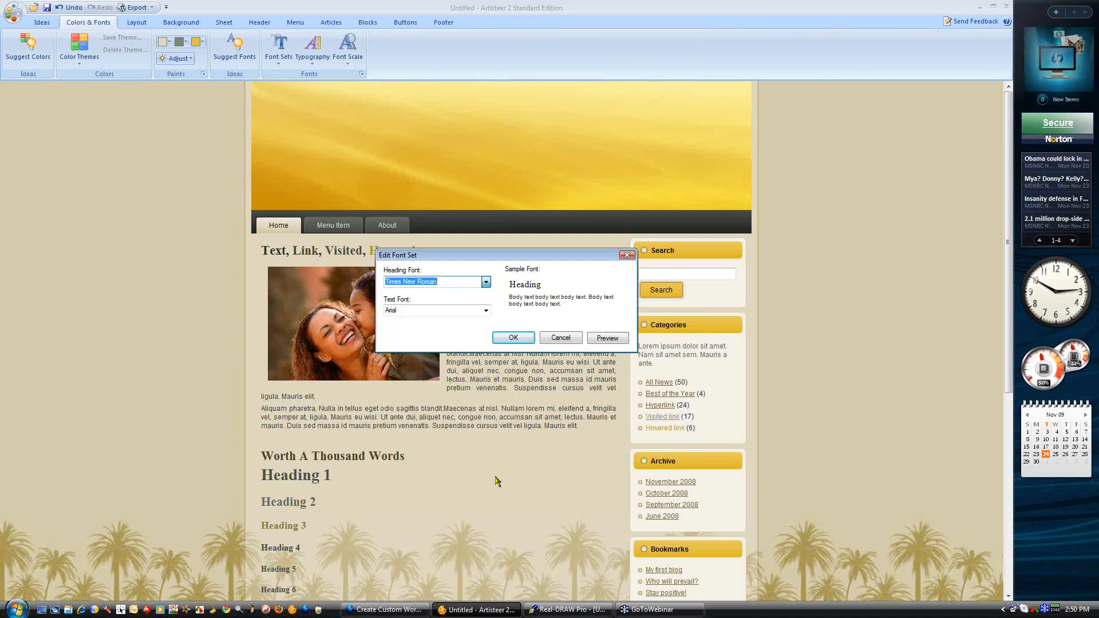
{"action": "left_click", "coordinate": [486, 283]}
{"action": "left_click_drag", "start_coordinate": [486, 489], "coordinate": [497, 304]}
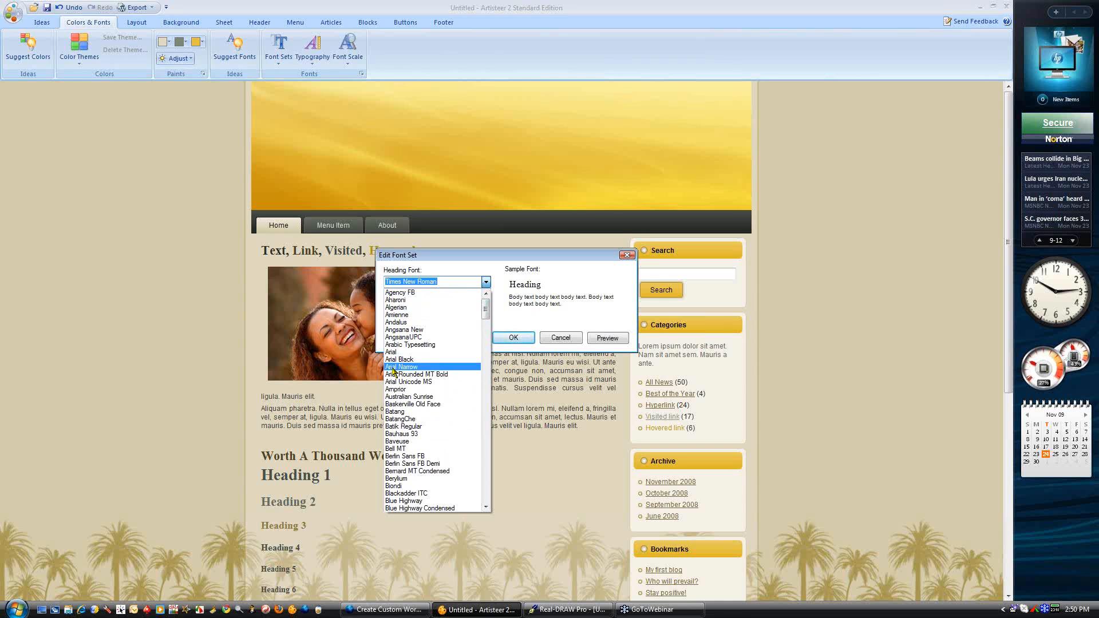
{"action": "left_click_drag", "start_coordinate": [486, 310], "coordinate": [492, 395]}
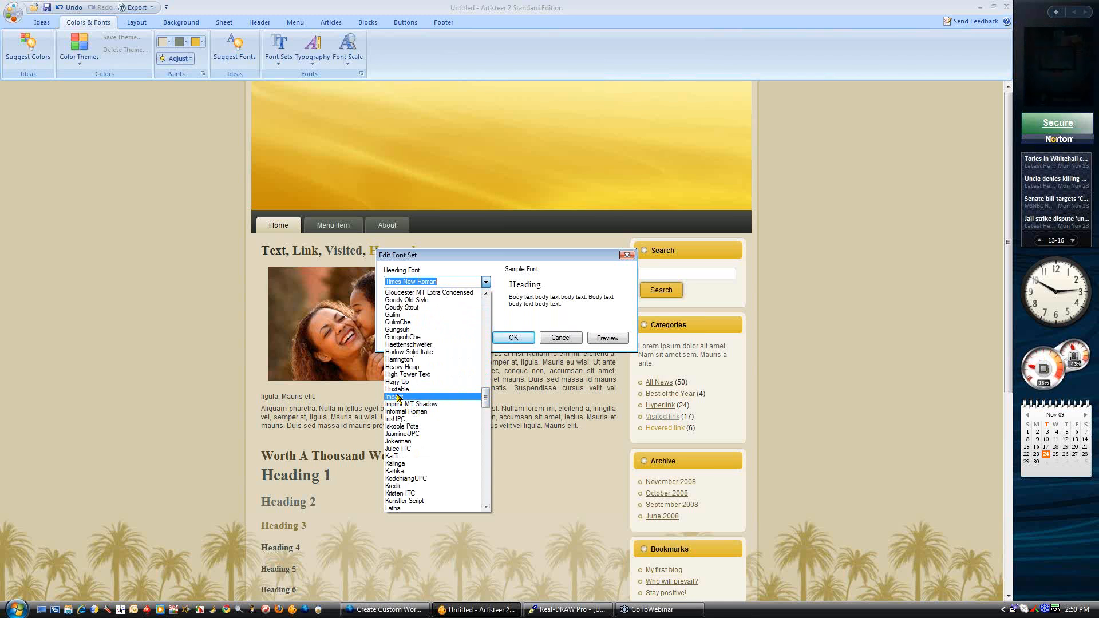
{"action": "left_click_drag", "start_coordinate": [489, 405], "coordinate": [496, 389]}
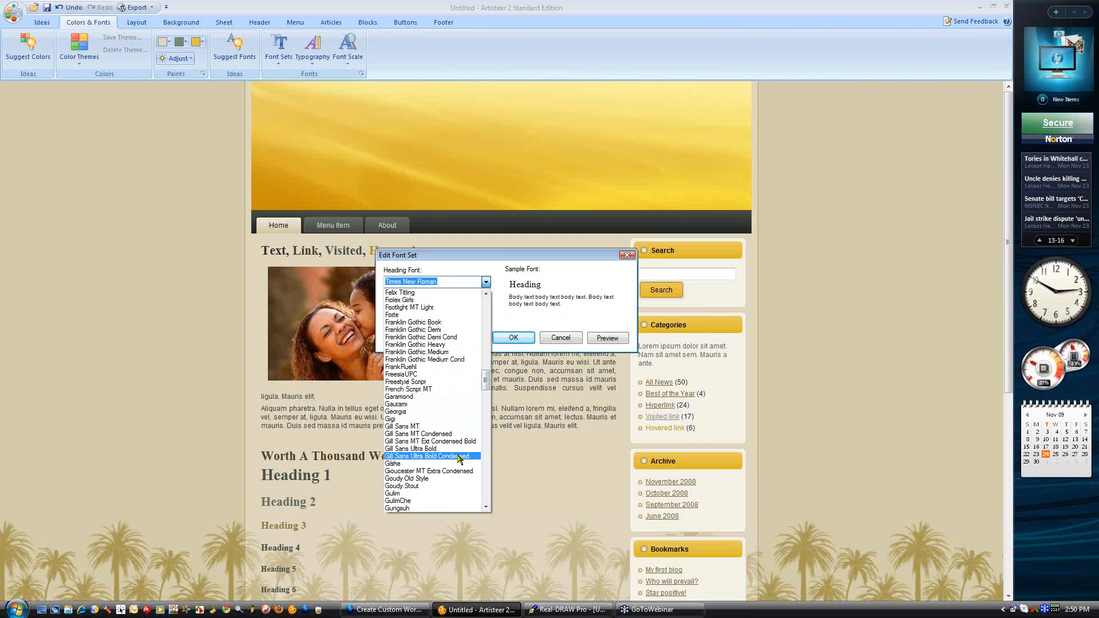
{"action": "left_click_drag", "start_coordinate": [487, 380], "coordinate": [487, 401]}
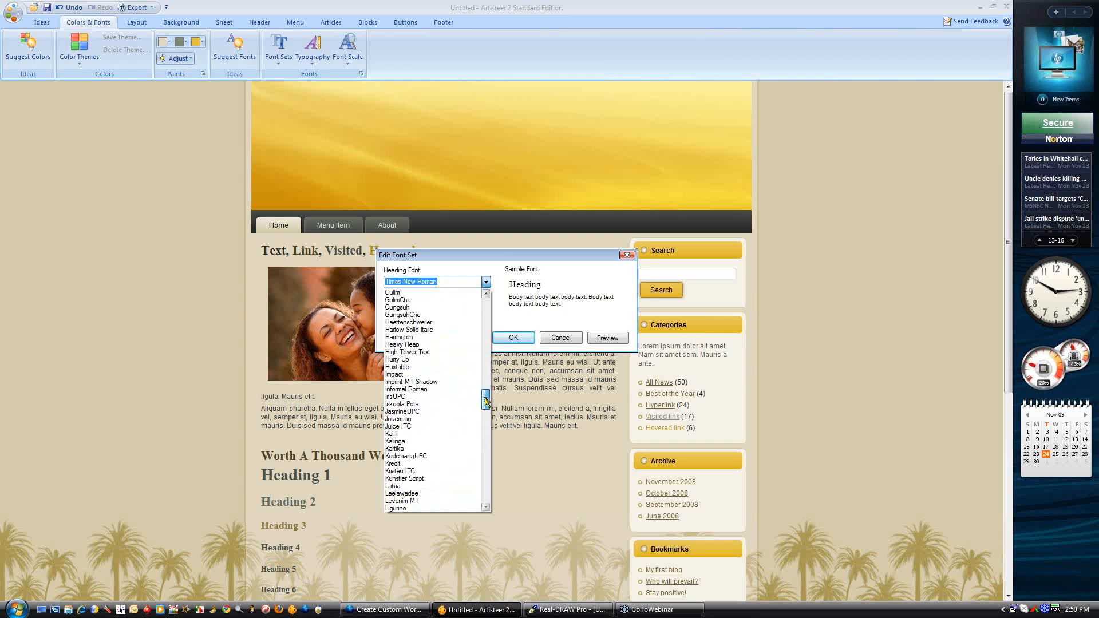
{"action": "left_click", "coordinate": [426, 322]}
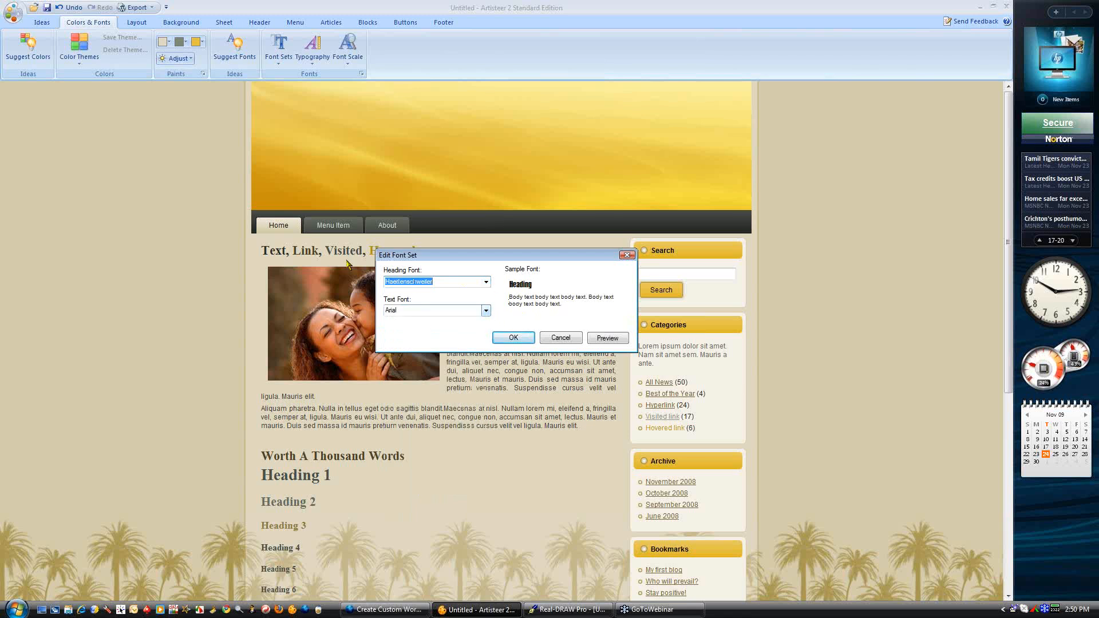
Choose Bernard MT Condensed as the text font, preview the font set on the theme and discard the edit
{"action": "left_click", "coordinate": [486, 310]}
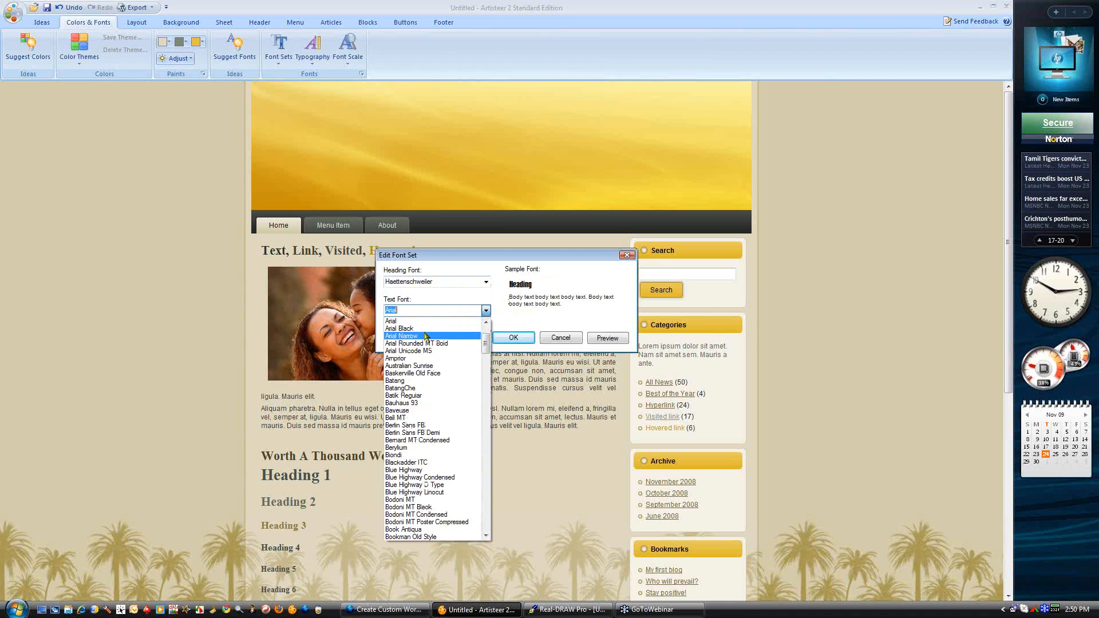
{"action": "left_click", "coordinate": [413, 441]}
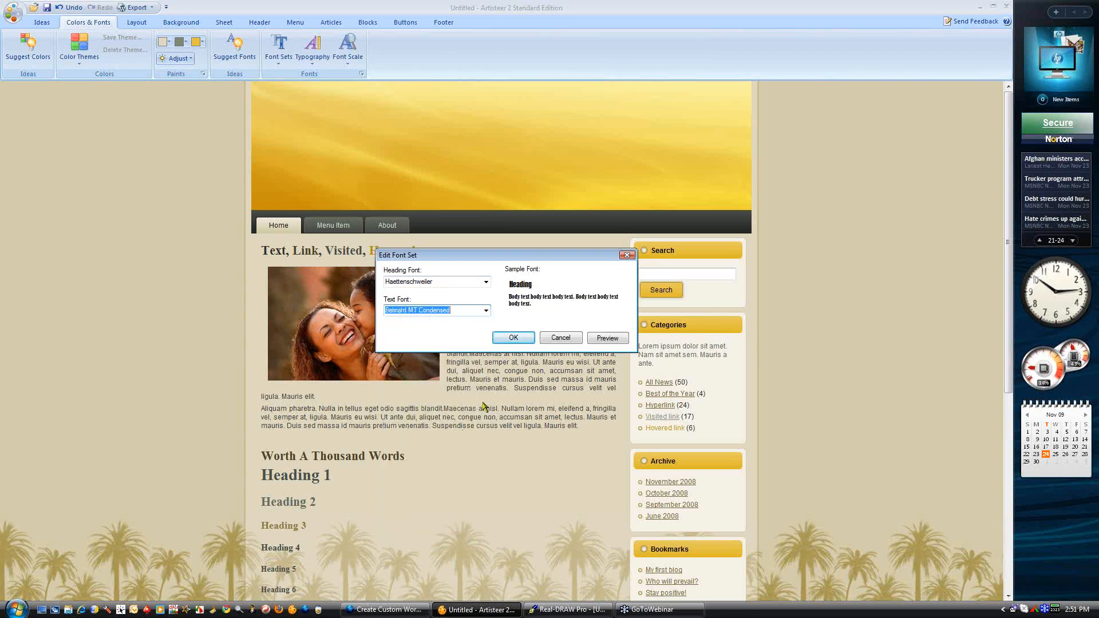
{"action": "left_click", "coordinate": [603, 339]}
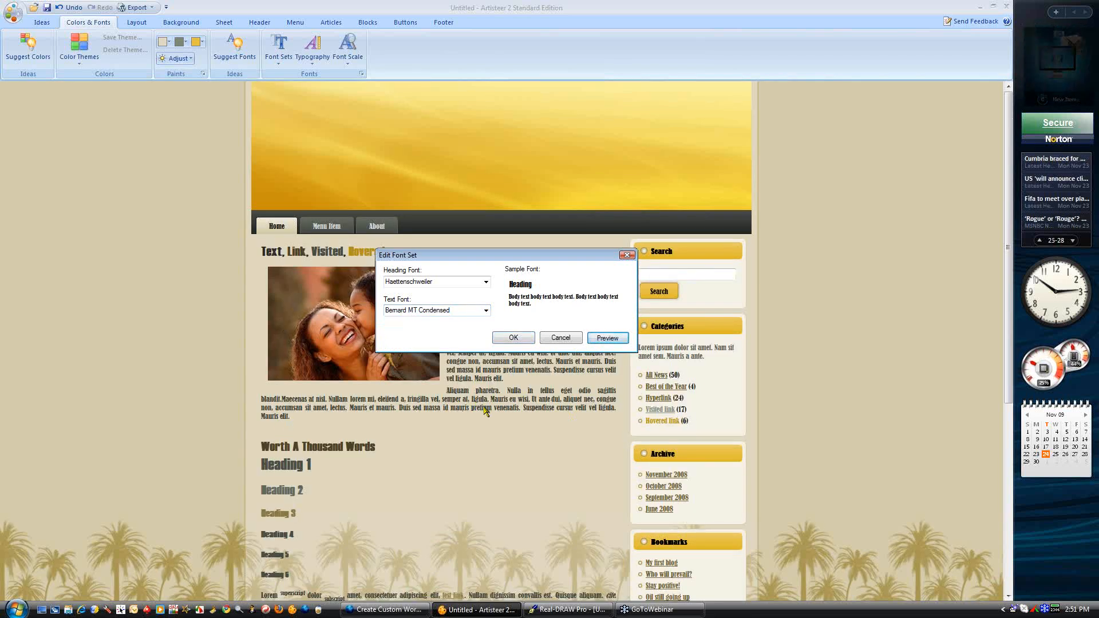
{"action": "left_click", "coordinate": [558, 339]}
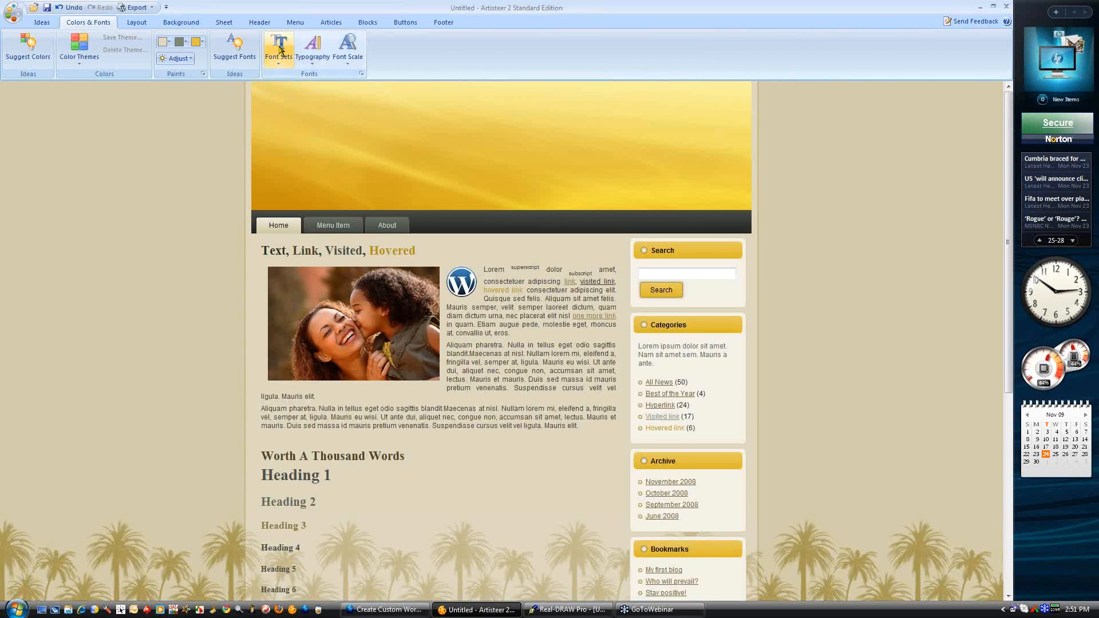
Apply the custom Broadway font set, Broadway with Verdana, to the theme
{"action": "left_click", "coordinate": [280, 49]}
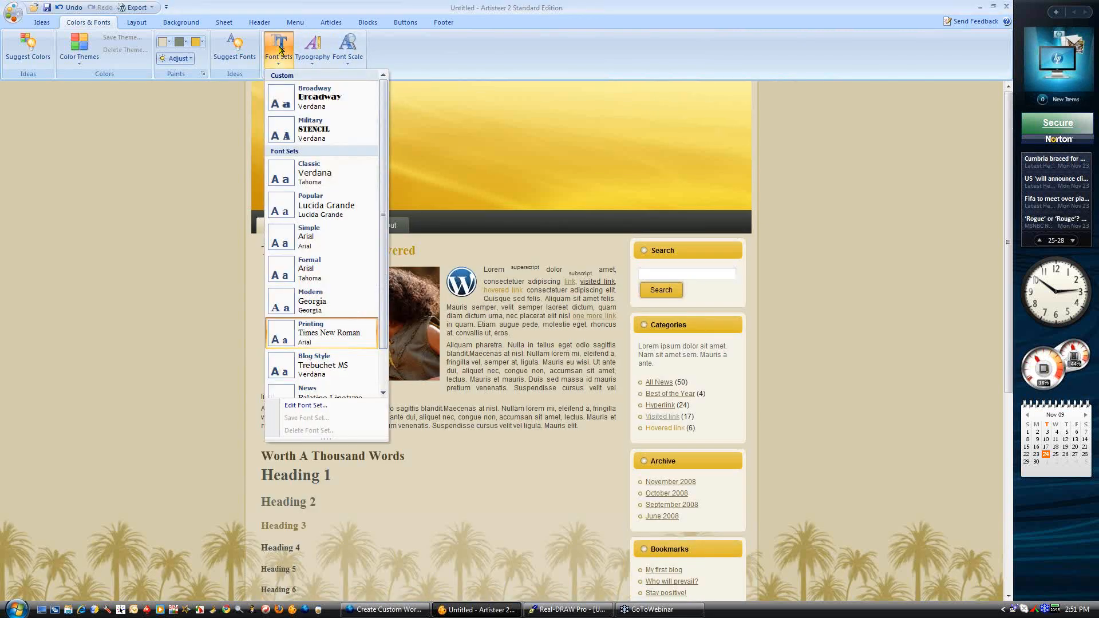
{"action": "left_click", "coordinate": [318, 104]}
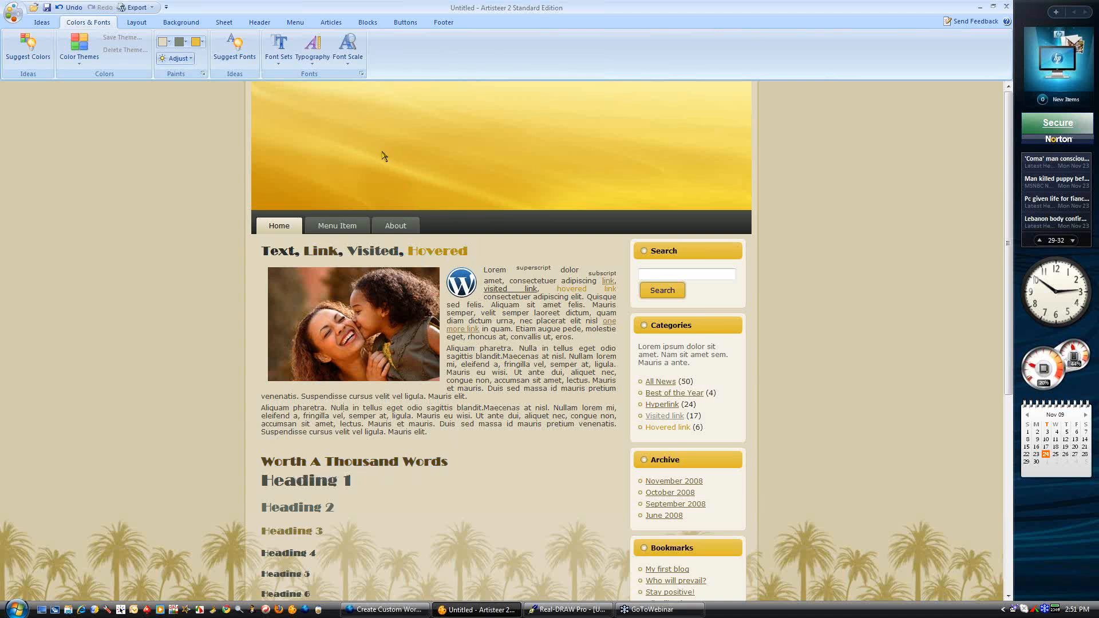
{"action": "left_click", "coordinate": [278, 46]}
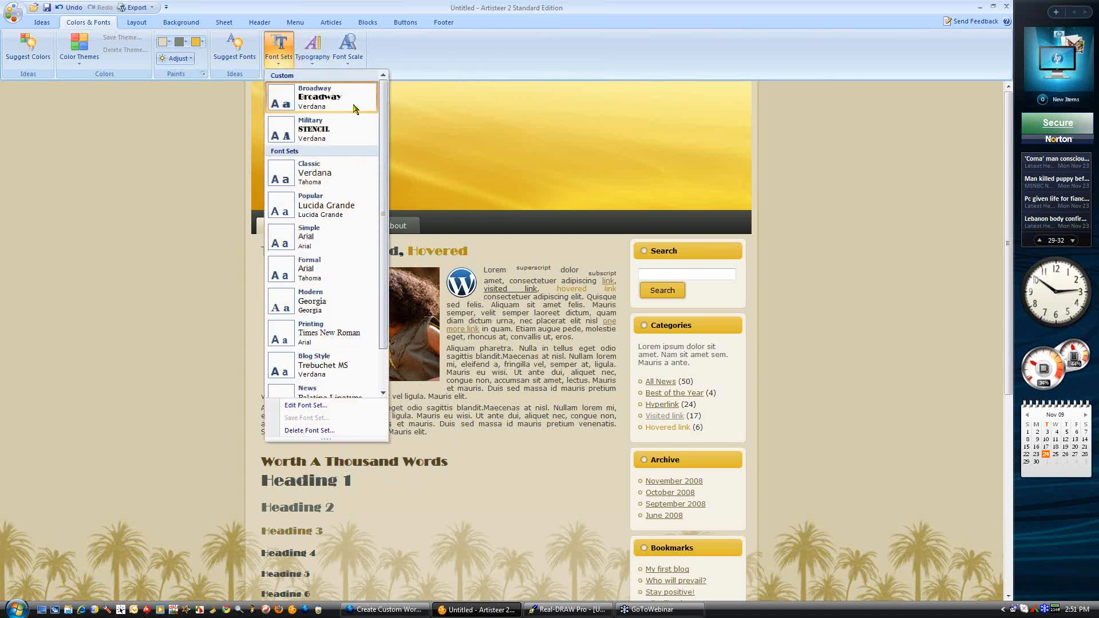
{"action": "left_click", "coordinate": [458, 359]}
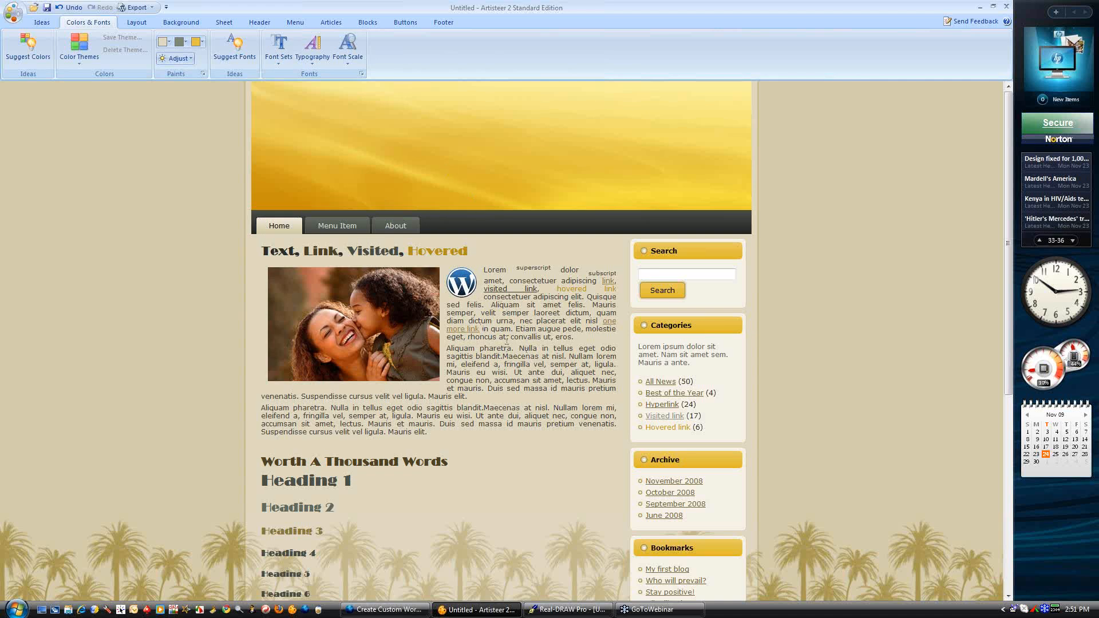
Set the theme's font scale to 120% and look over the whole page
{"action": "left_click", "coordinate": [348, 45]}
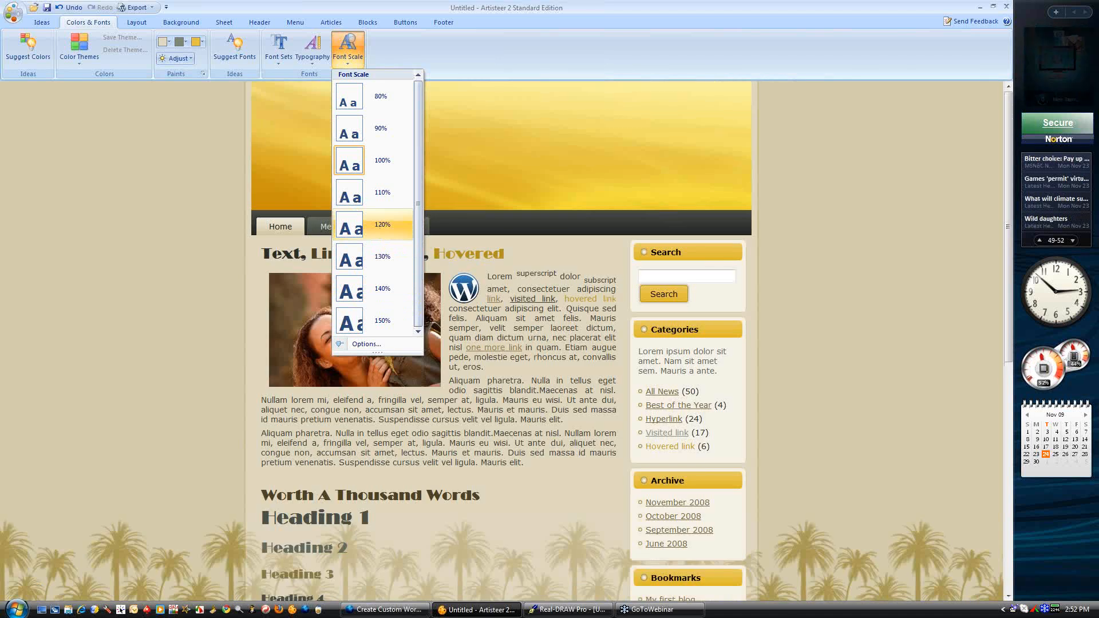
{"action": "left_click", "coordinate": [382, 225]}
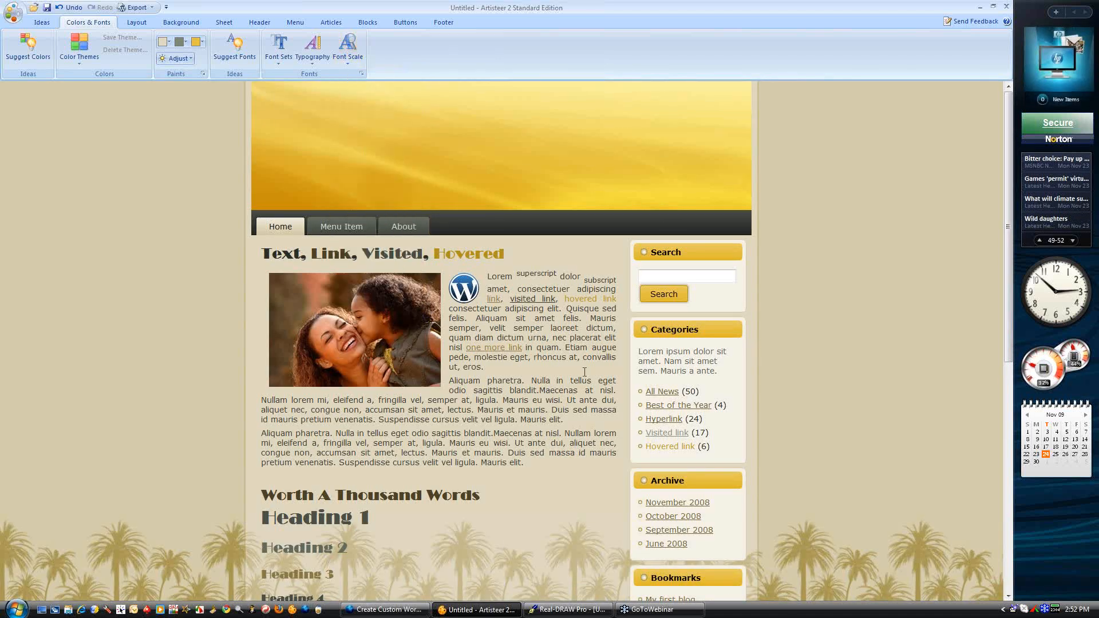
{"action": "scroll", "coordinate": [584, 372], "scroll_direction": "down", "scroll_amount": 8}
{"action": "scroll", "coordinate": [584, 372], "scroll_direction": "up", "scroll_amount": 8}
Open the typography for editing, examine the article content's heading and quote styles, and close it without modifying any style
{"action": "left_click", "coordinate": [311, 48]}
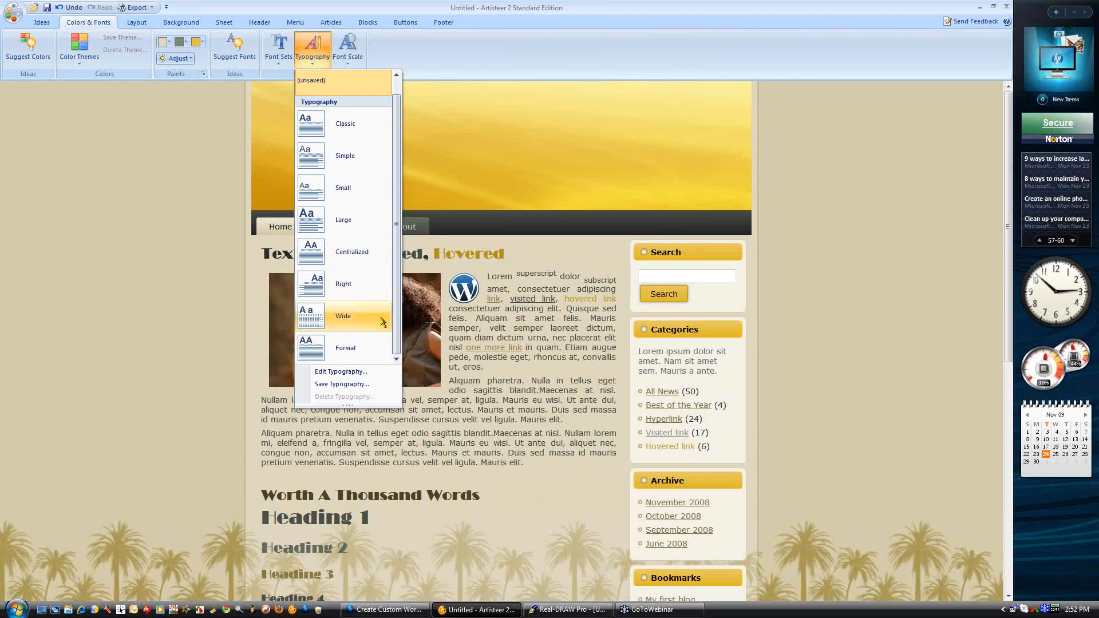
{"action": "scroll", "coordinate": [394, 335], "scroll_direction": "up", "scroll_amount": 1}
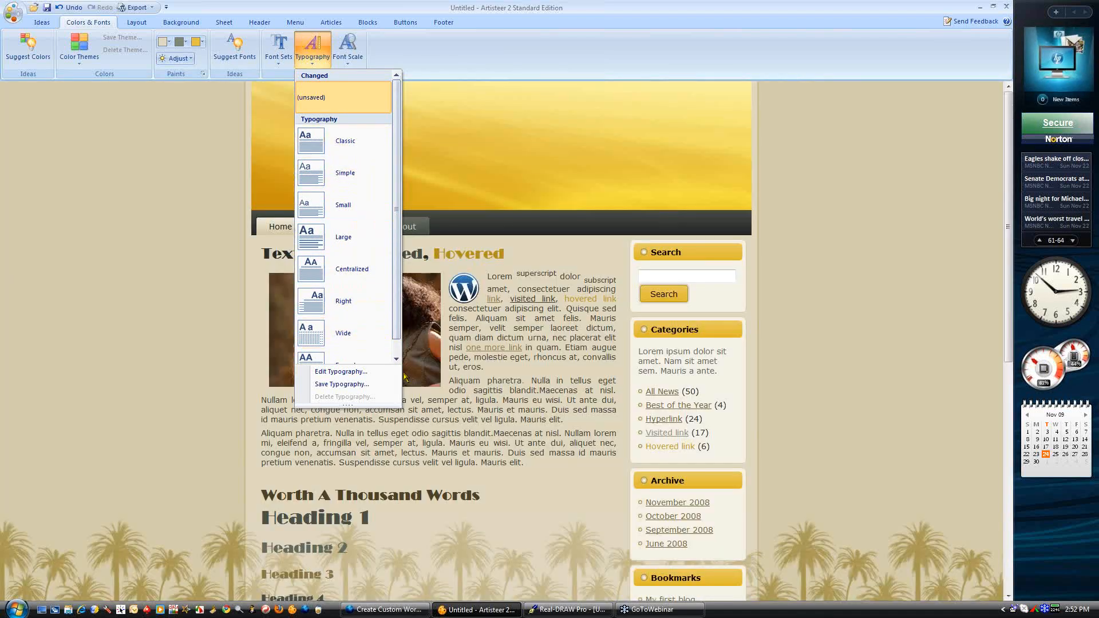
{"action": "left_click", "coordinate": [350, 371]}
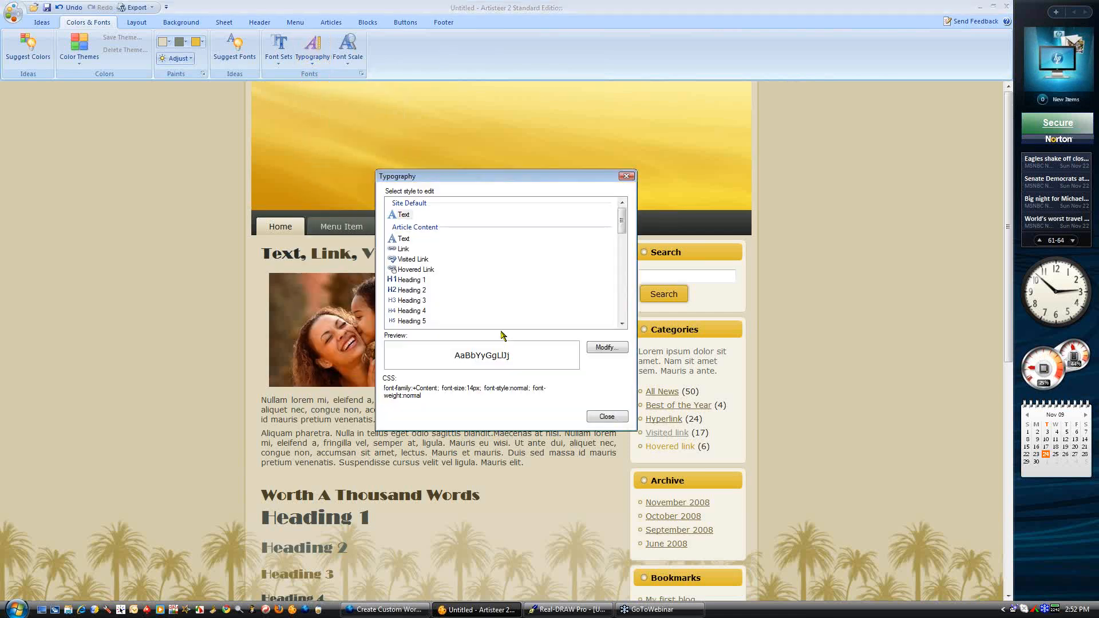
{"action": "left_click", "coordinate": [413, 280]}
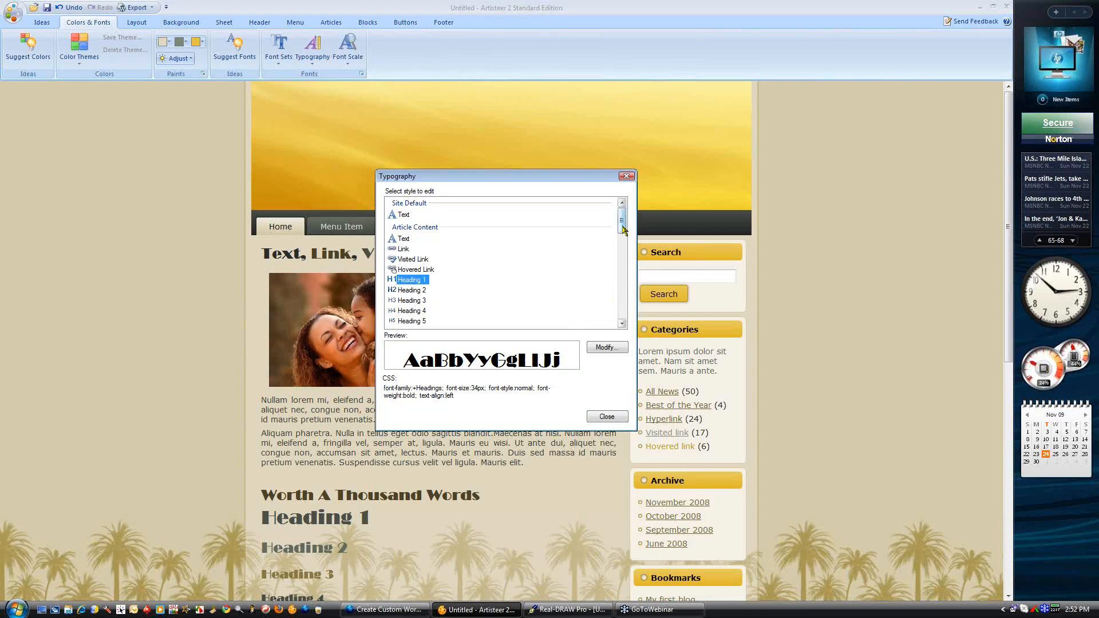
{"action": "left_click_drag", "start_coordinate": [622, 229], "coordinate": [623, 234]}
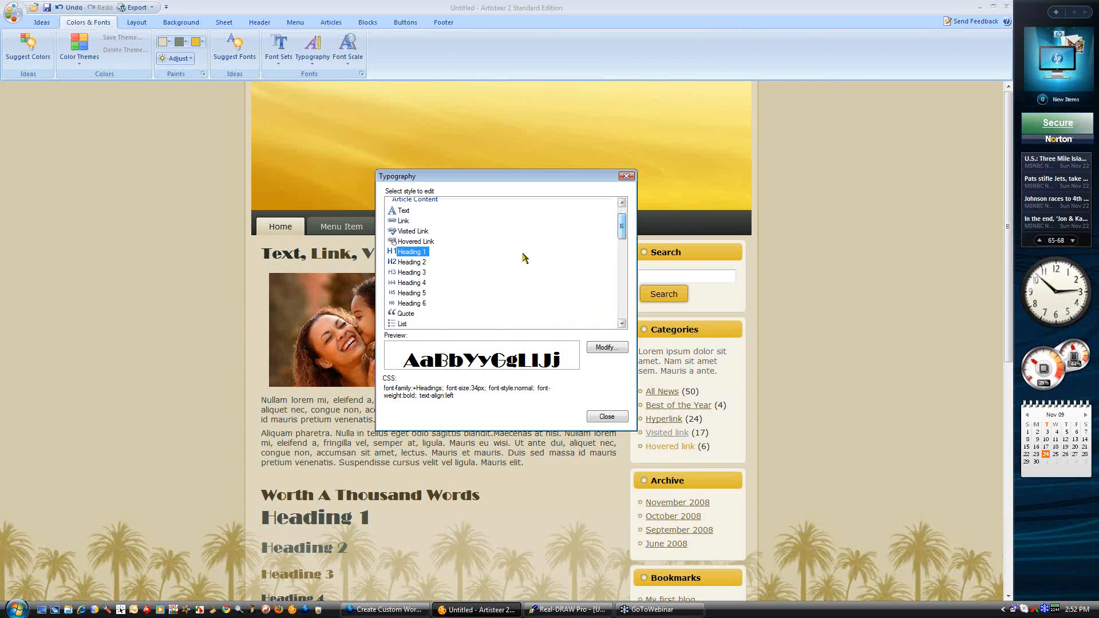
{"action": "left_click", "coordinate": [407, 262]}
{"action": "left_click", "coordinate": [414, 273]}
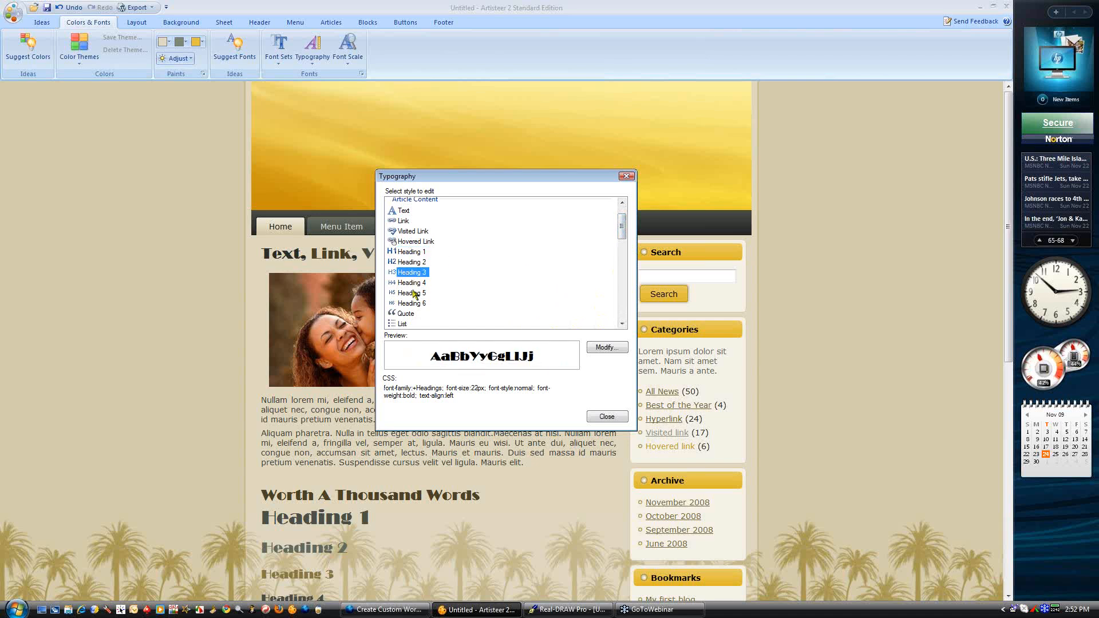
{"action": "left_click", "coordinate": [408, 283]}
{"action": "left_click", "coordinate": [408, 294]}
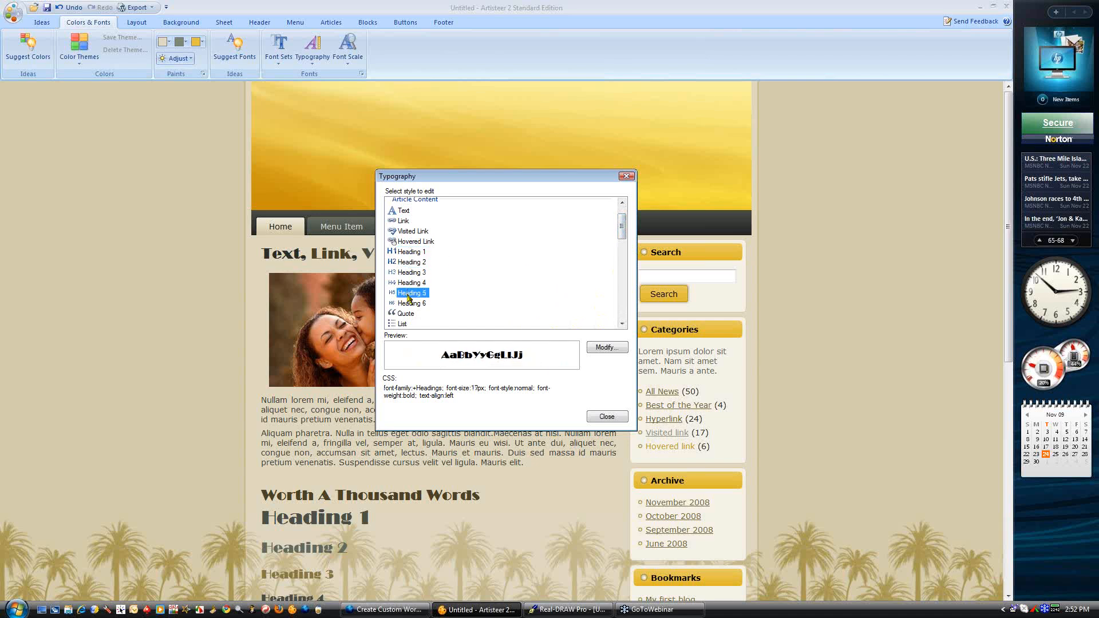
{"action": "left_click", "coordinate": [405, 313]}
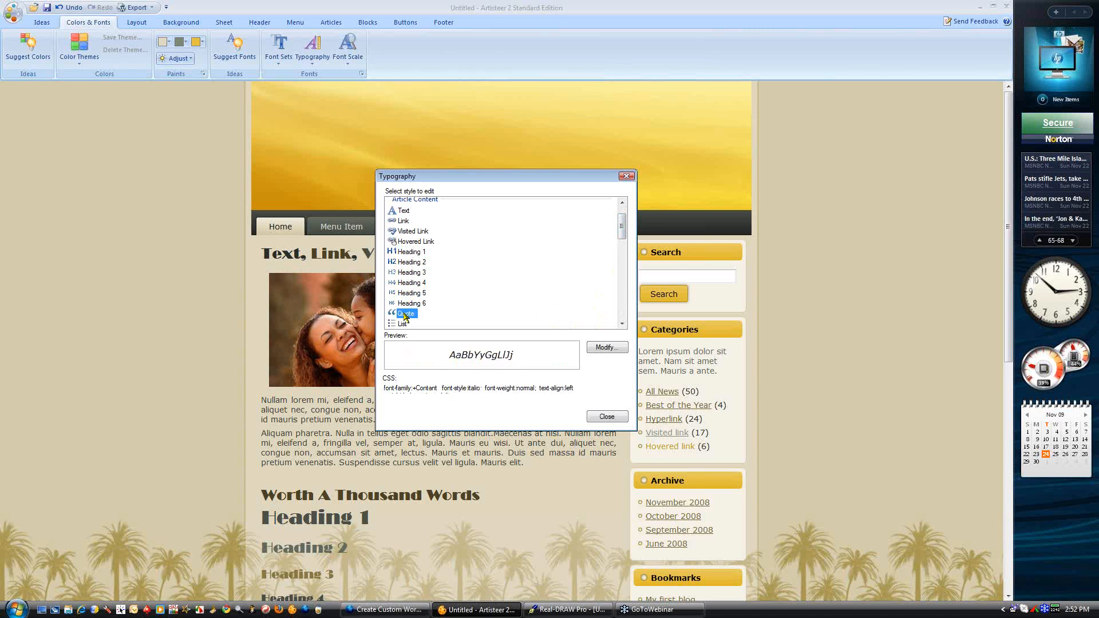
{"action": "left_click", "coordinate": [607, 416]}
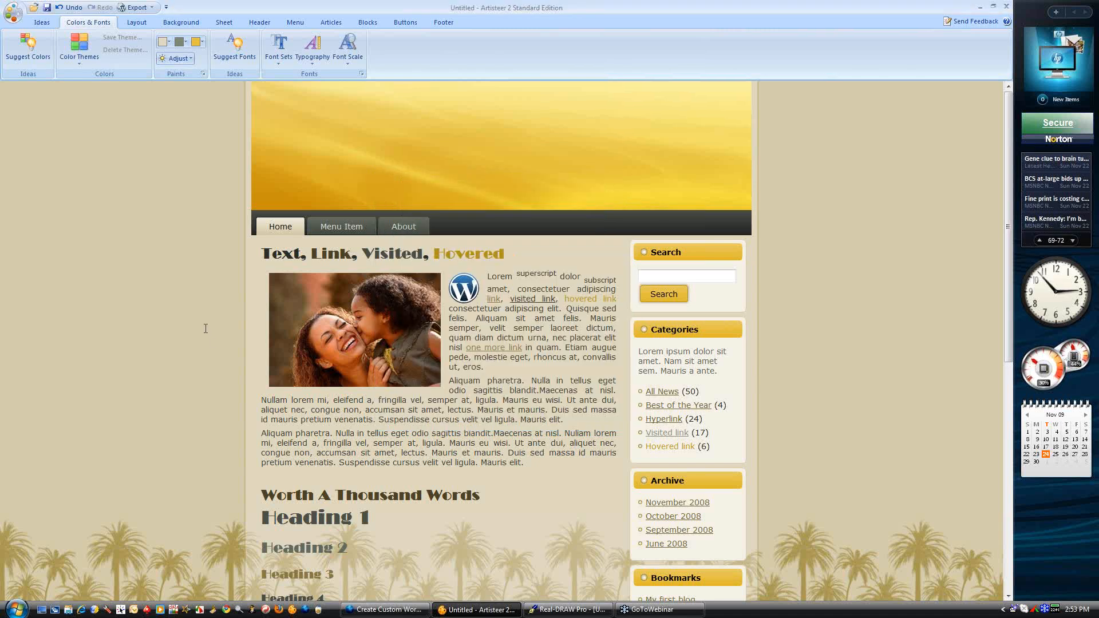
Look over the page and apply the Classic font set, Verdana with Tahoma, to the theme
{"action": "scroll", "coordinate": [205, 328], "scroll_direction": "down", "scroll_amount": 7}
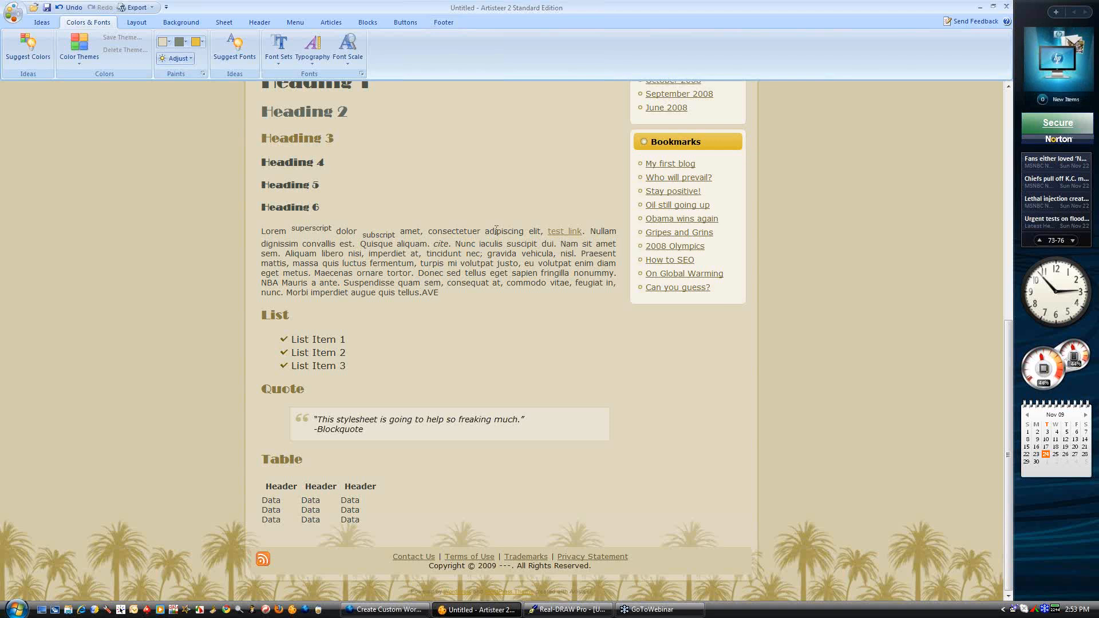
{"action": "scroll", "coordinate": [497, 226], "scroll_direction": "up", "scroll_amount": 7}
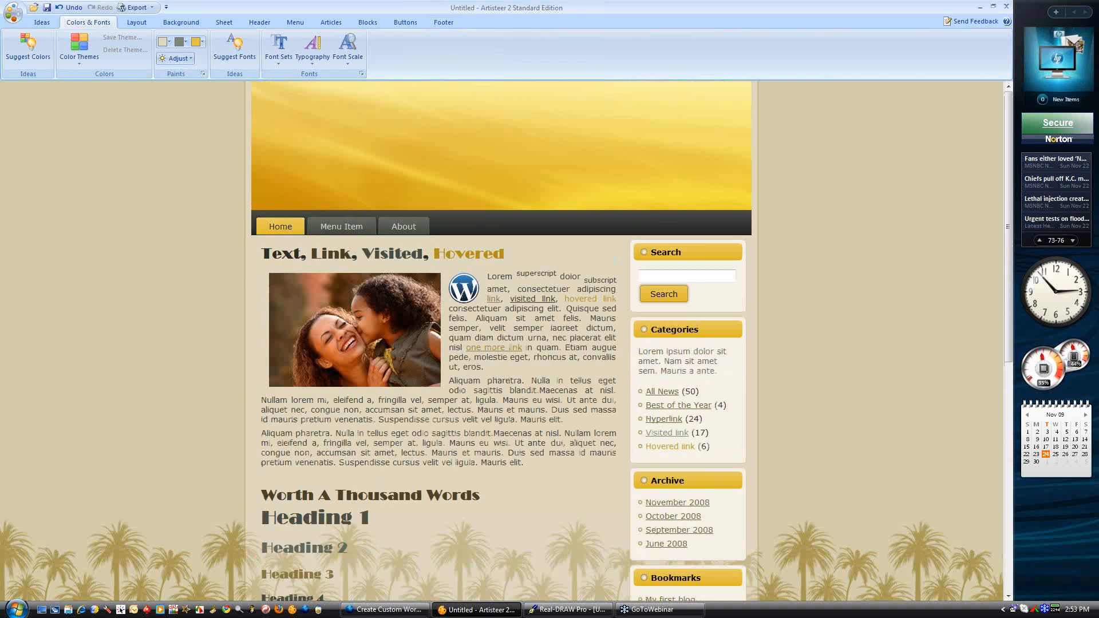
{"action": "left_click", "coordinate": [280, 49]}
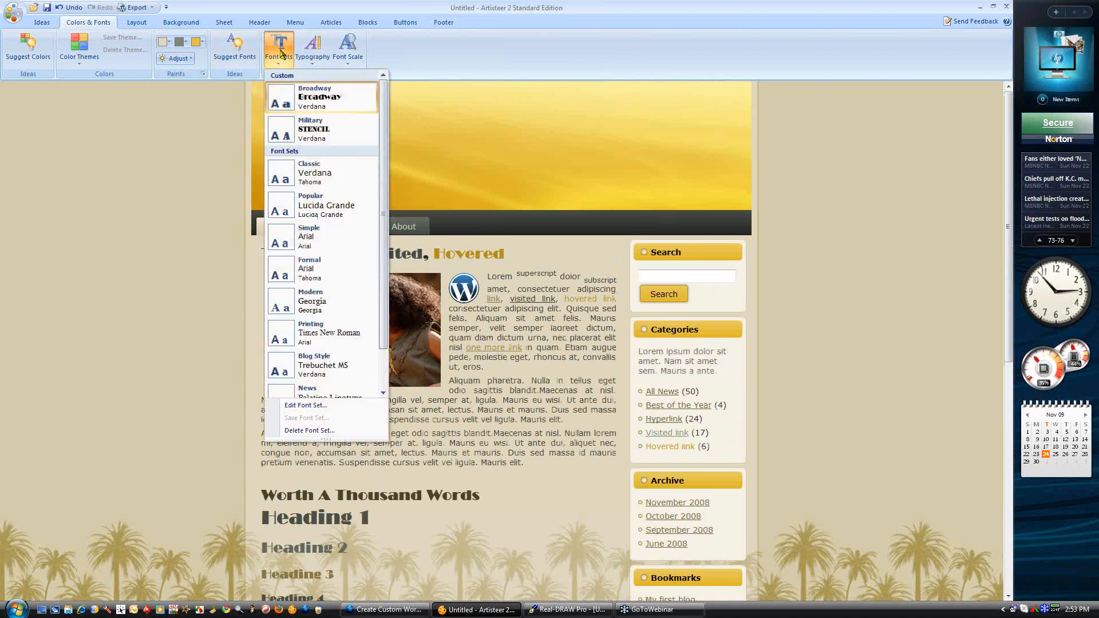
{"action": "left_click", "coordinate": [316, 175]}
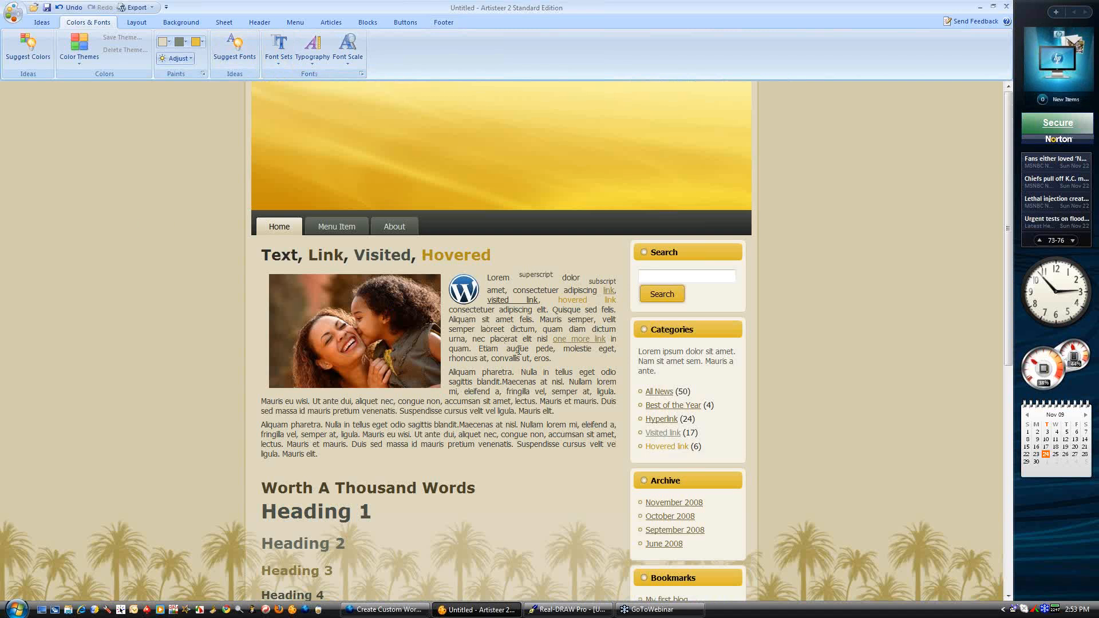
Review the theme's font scale options, keep the 120% scale, and look over the whole page
{"action": "left_click", "coordinate": [347, 48]}
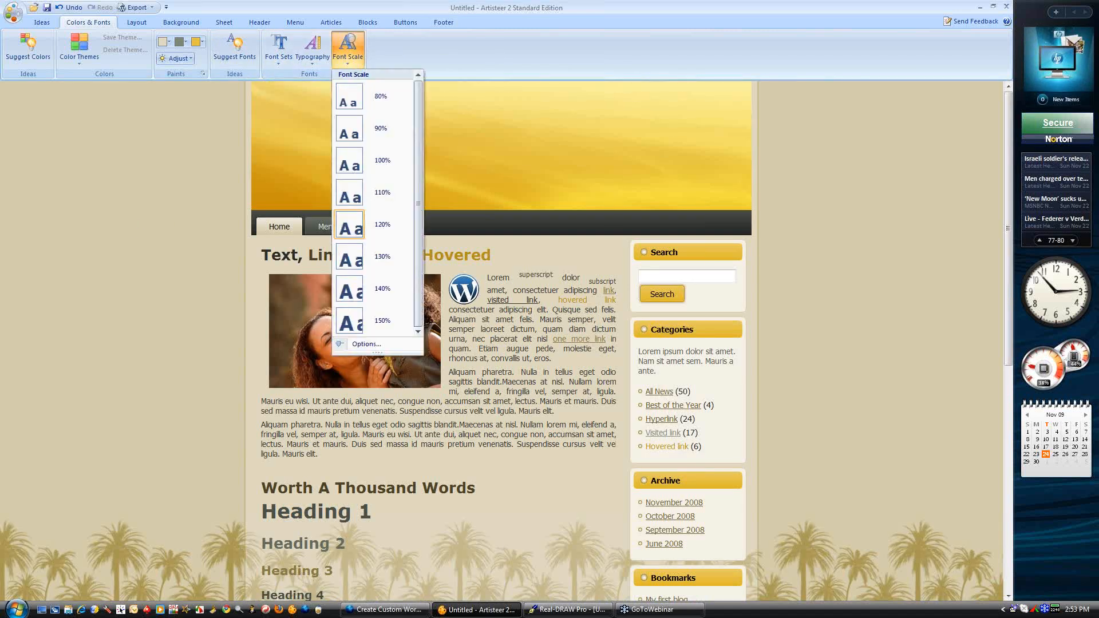
{"action": "left_click", "coordinate": [378, 236]}
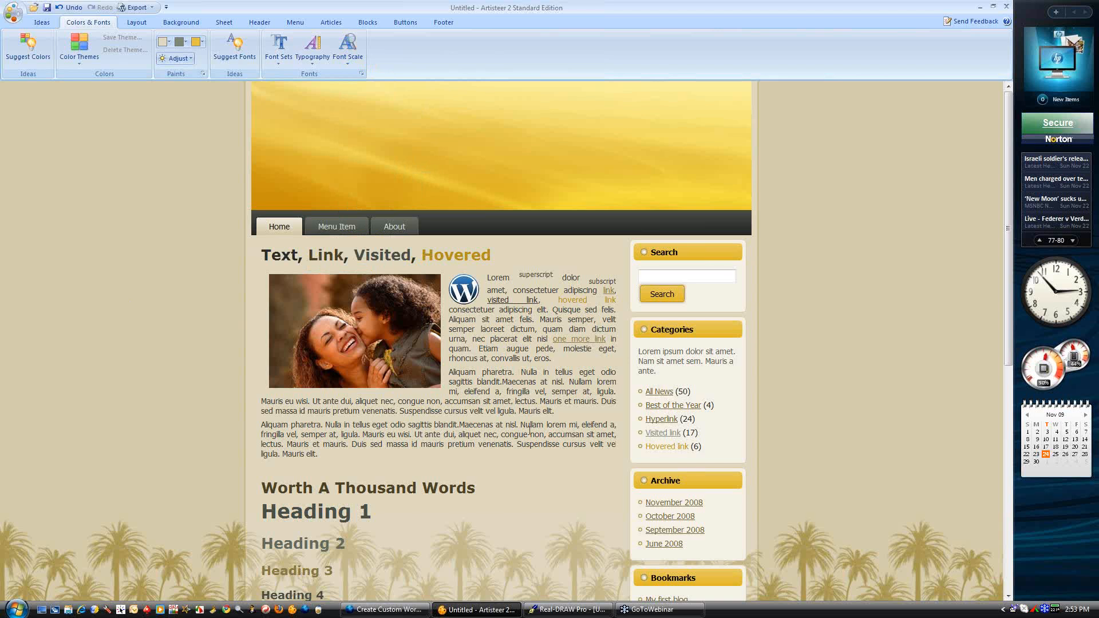
{"action": "scroll", "coordinate": [530, 428], "scroll_direction": "down", "scroll_amount": 7}
{"action": "scroll", "coordinate": [501, 338], "scroll_direction": "up", "scroll_amount": 7}
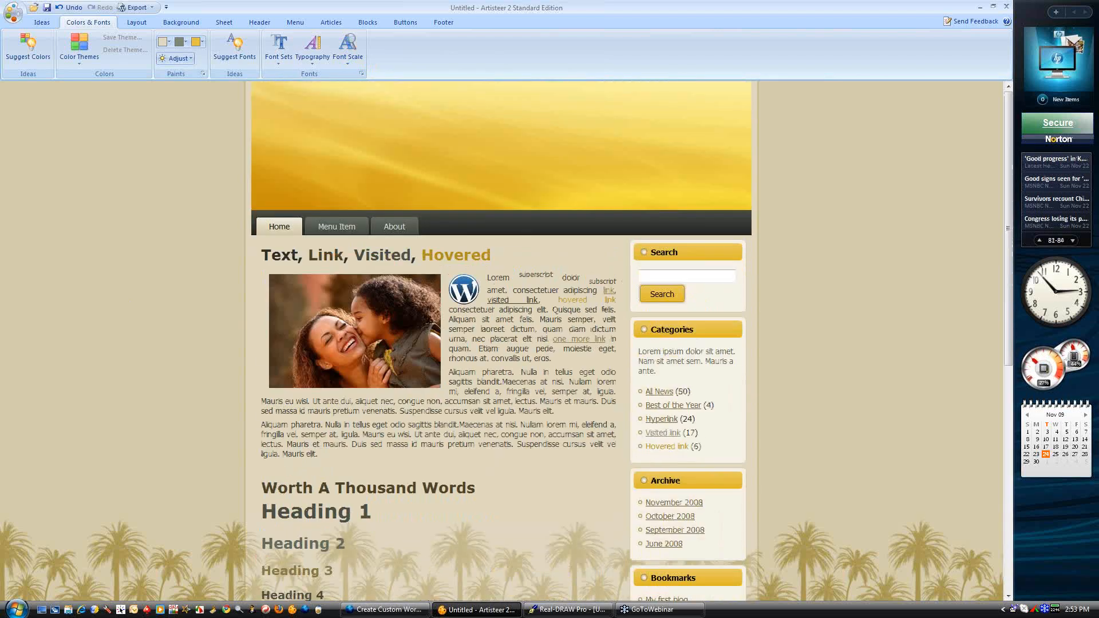
Examine the article settings for table borders, picture border width, bullet pictures and bullet font size without choosing any of them
{"action": "left_click", "coordinate": [338, 23]}
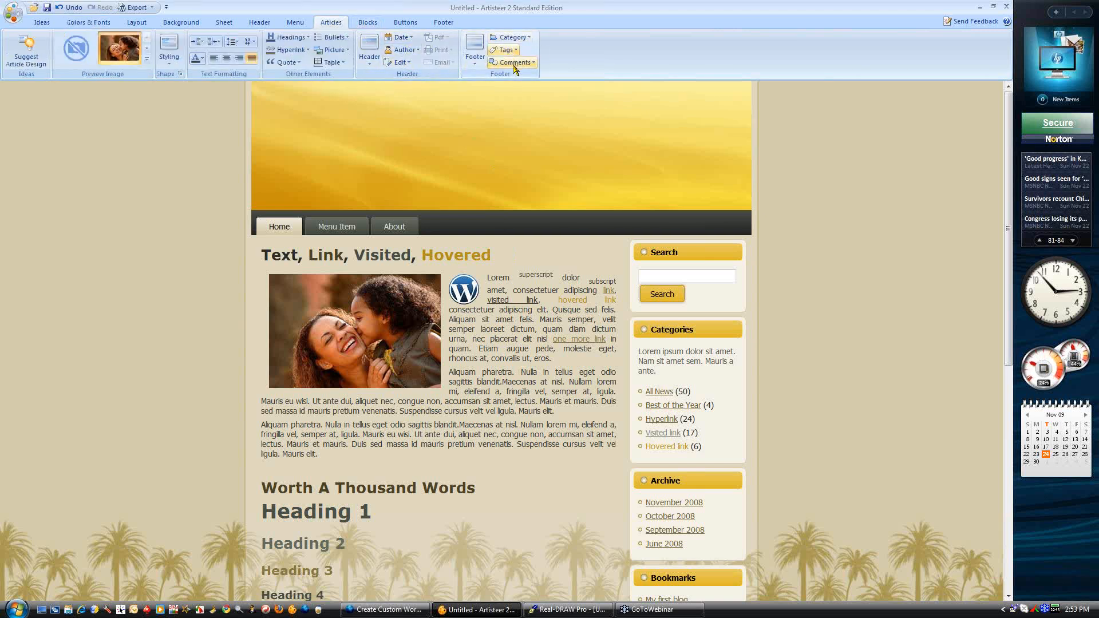
{"action": "left_click", "coordinate": [330, 62]}
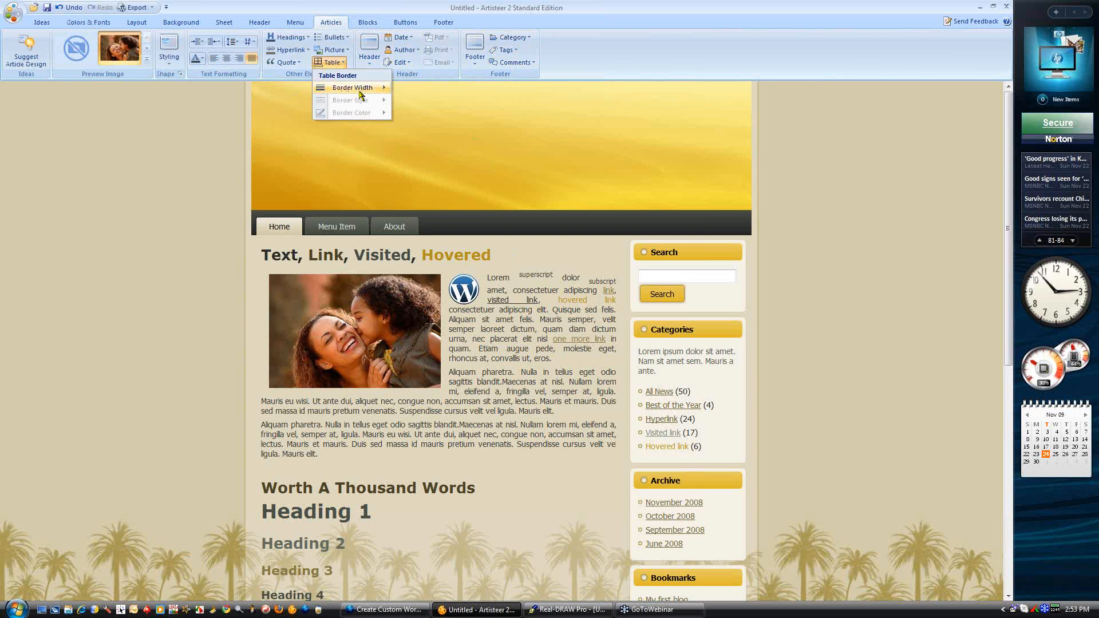
{"action": "mouse_move", "coordinate": [352, 88]}
{"action": "left_click", "coordinate": [334, 50]}
{"action": "left_click", "coordinate": [334, 50]}
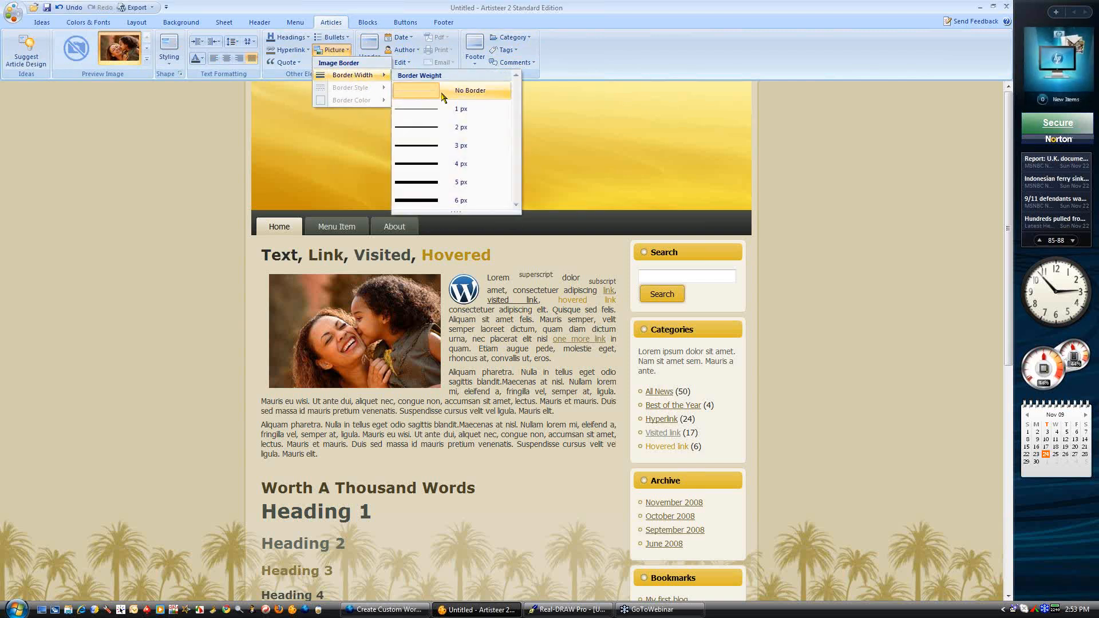
{"action": "left_click", "coordinate": [401, 78]}
{"action": "left_click", "coordinate": [334, 36]}
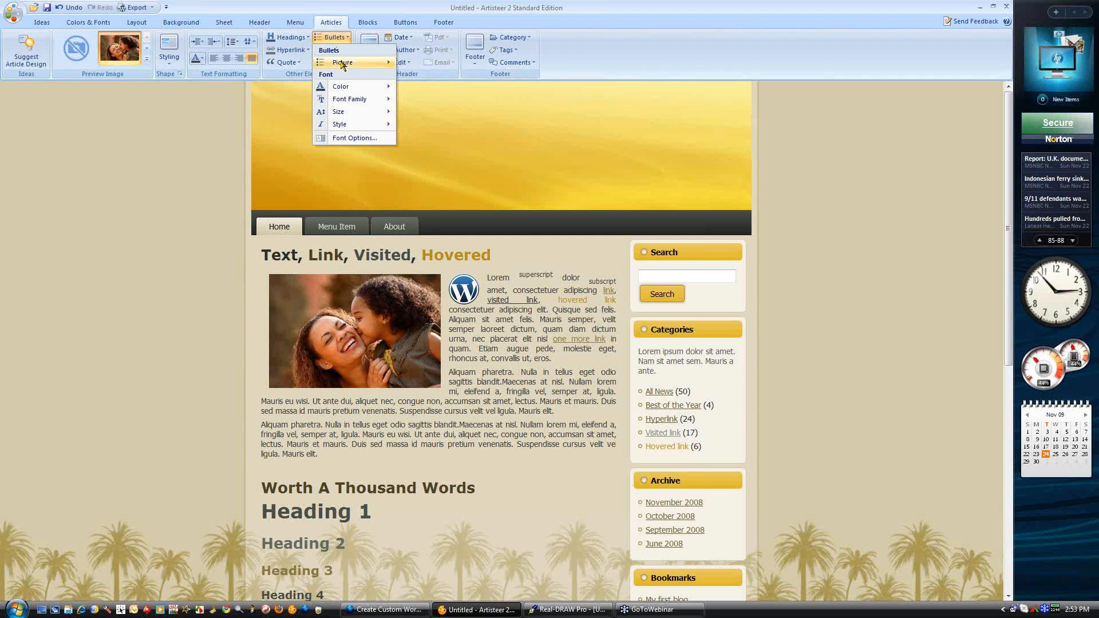
{"action": "mouse_move", "coordinate": [342, 63]}
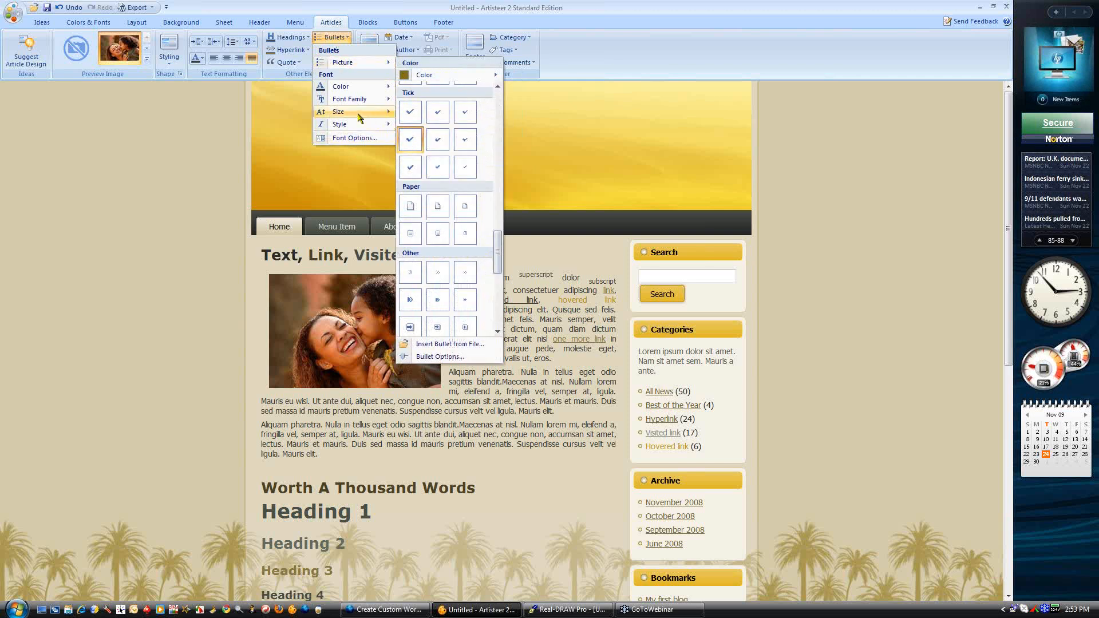
{"action": "mouse_move", "coordinate": [343, 111]}
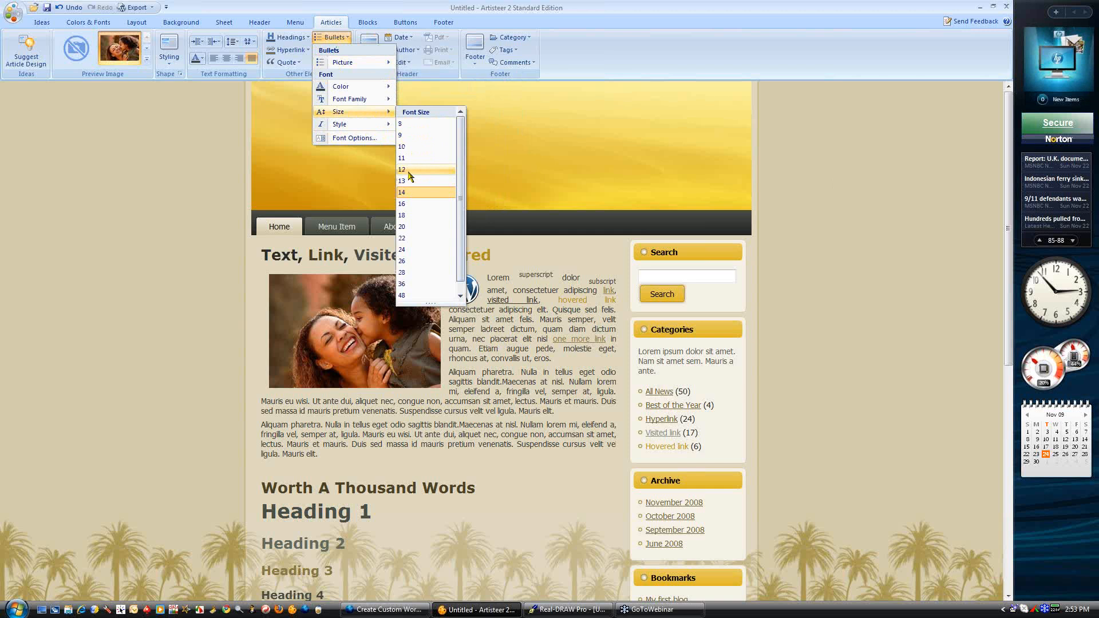
{"action": "left_click", "coordinate": [58, 207]}
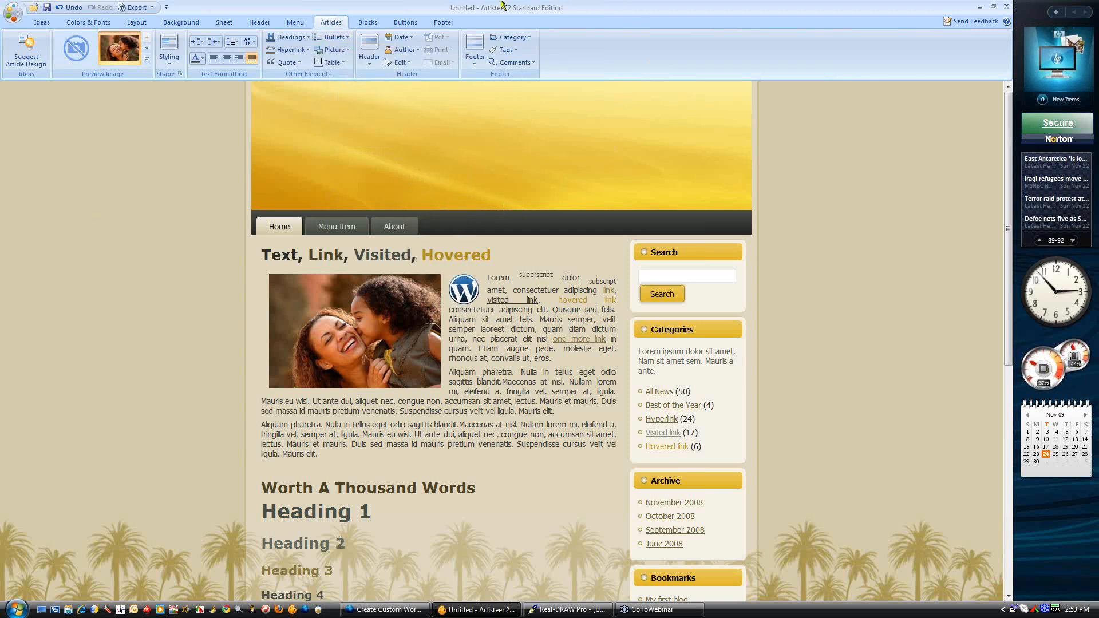
Set the page's columns to the two-column layout with the narrowest right sidebar
{"action": "left_click", "coordinate": [367, 23]}
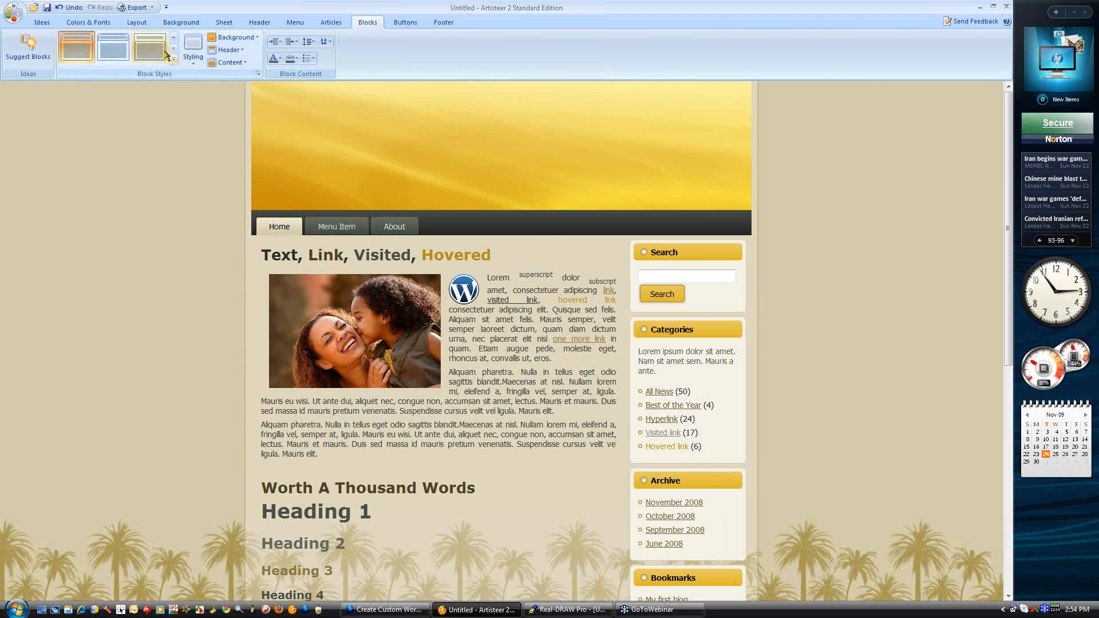
{"action": "left_click", "coordinate": [138, 25]}
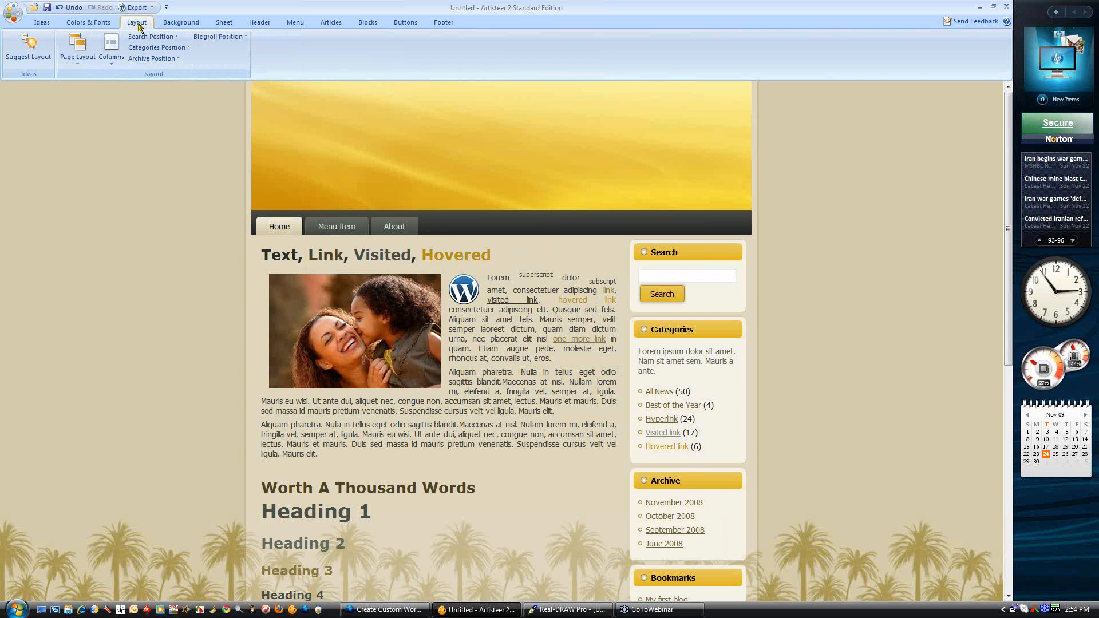
{"action": "left_click", "coordinate": [111, 47]}
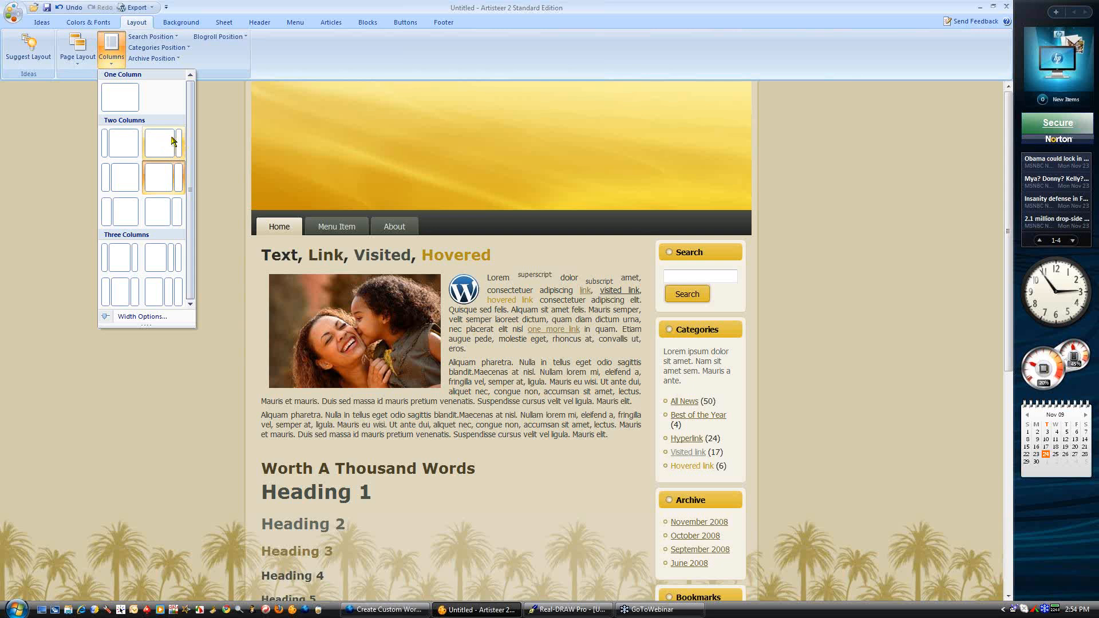
{"action": "left_click", "coordinate": [170, 147]}
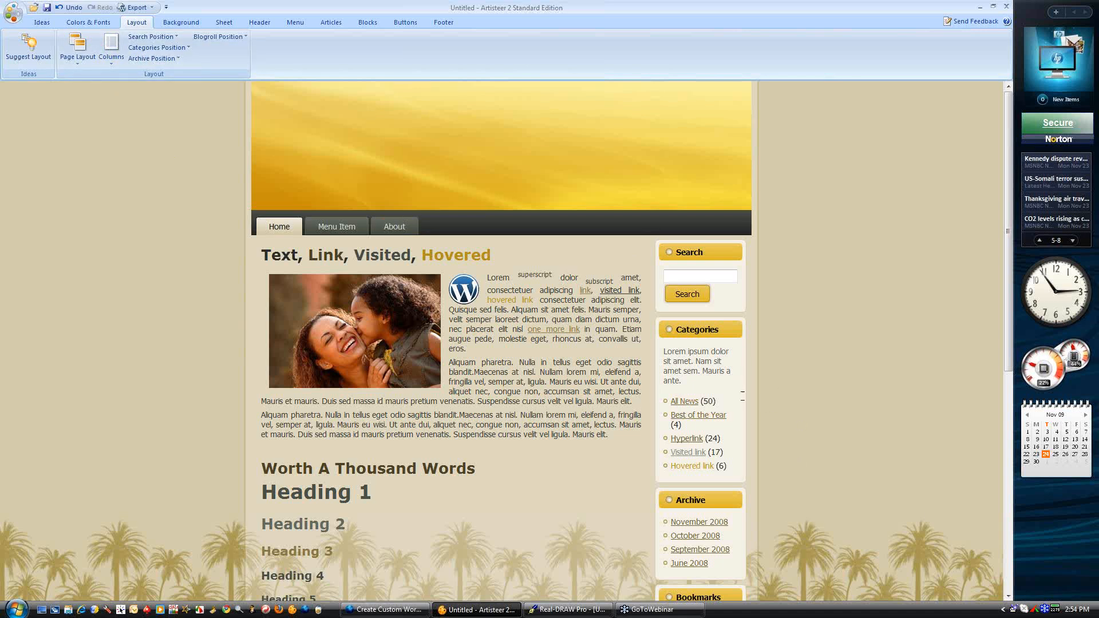
Widen the right sidebar of the two-column layout, first to the medium width and then to the widest preset
{"action": "left_click", "coordinate": [108, 53]}
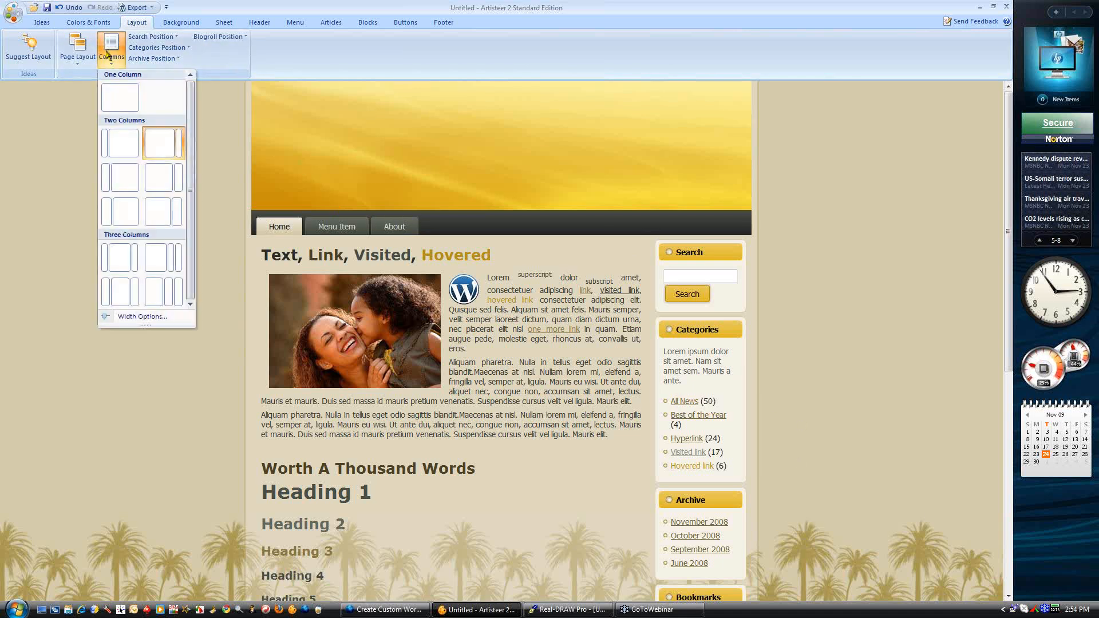
{"action": "left_click", "coordinate": [163, 178]}
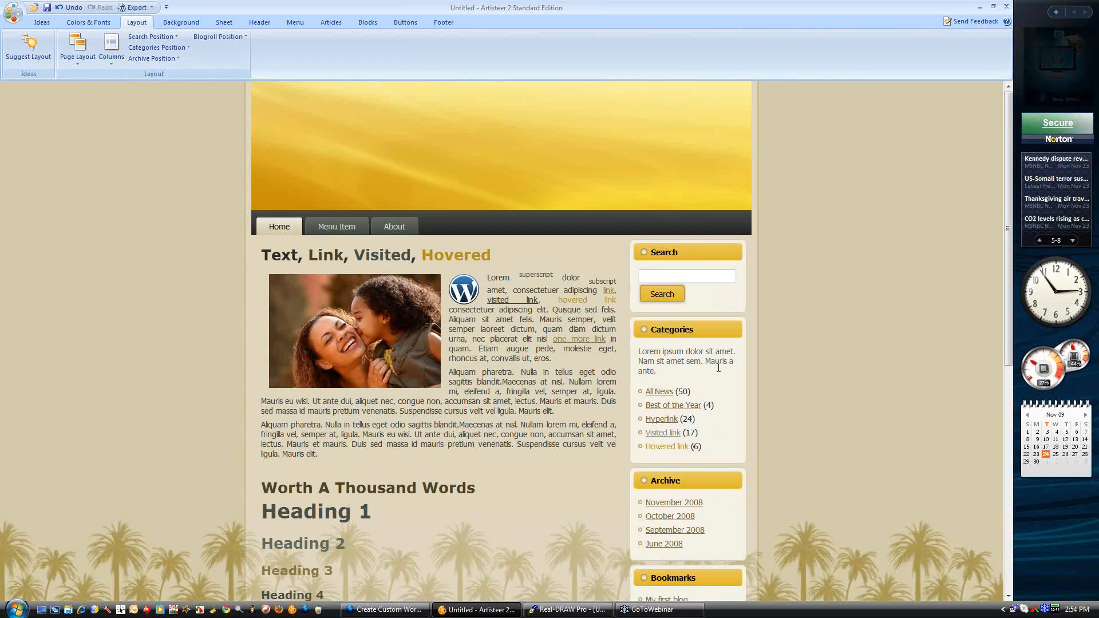
{"action": "left_click", "coordinate": [111, 52]}
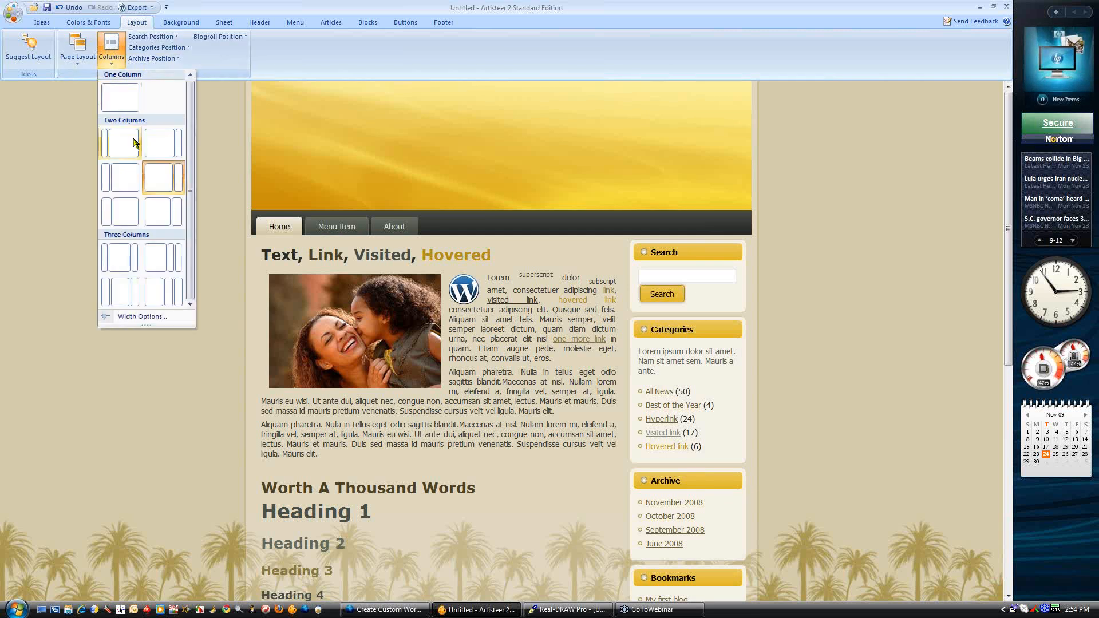
{"action": "left_click", "coordinate": [164, 179]}
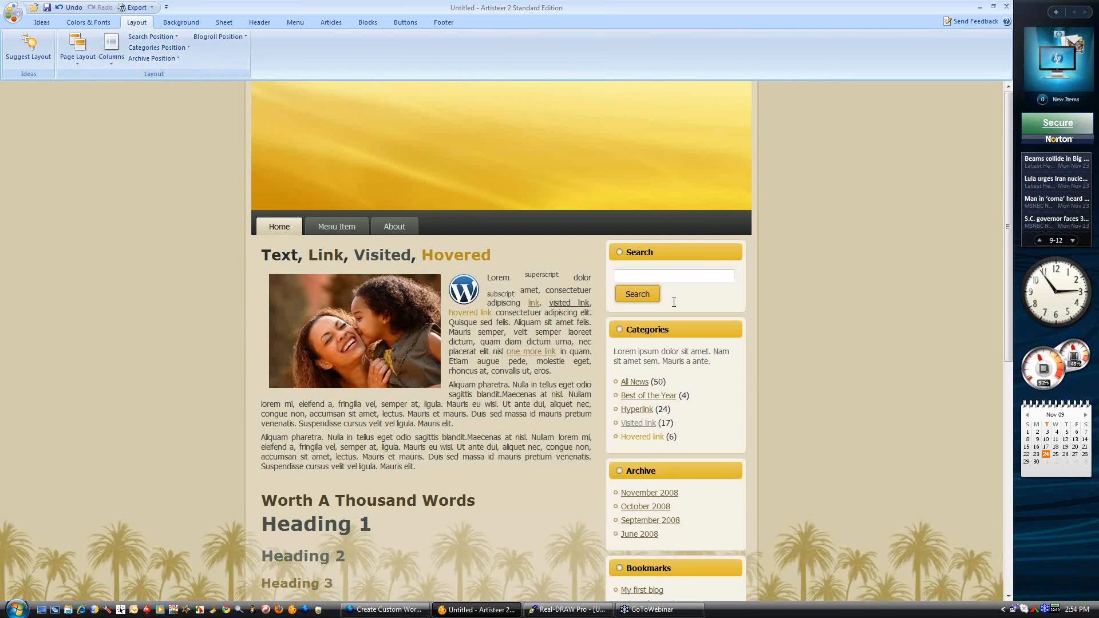
Open the column width options, examine the width settings, and cancel without changing them
{"action": "left_click", "coordinate": [100, 51]}
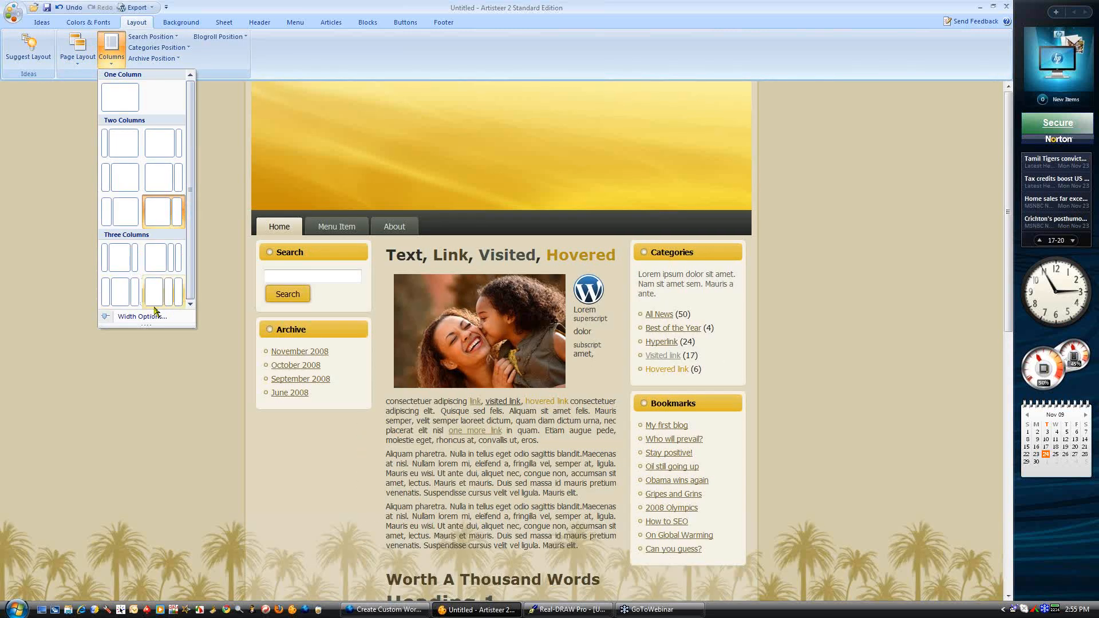
{"action": "left_click", "coordinate": [132, 316]}
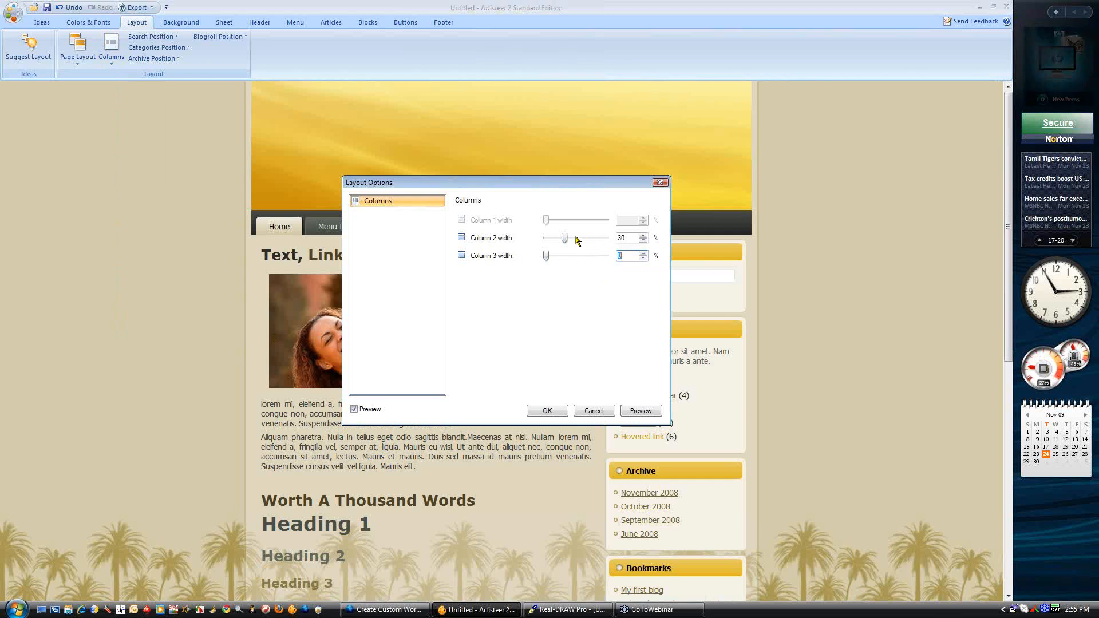
{"action": "left_click", "coordinate": [597, 412]}
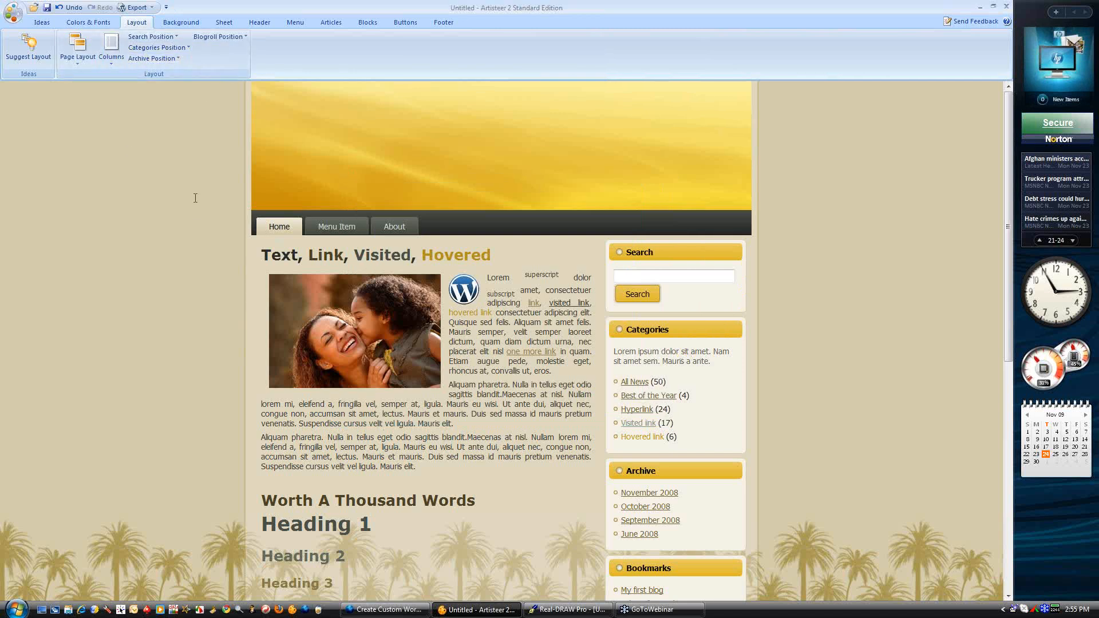
Try the one-column layout, then return the page to two columns with the medium-width right sidebar
{"action": "left_click", "coordinate": [111, 50]}
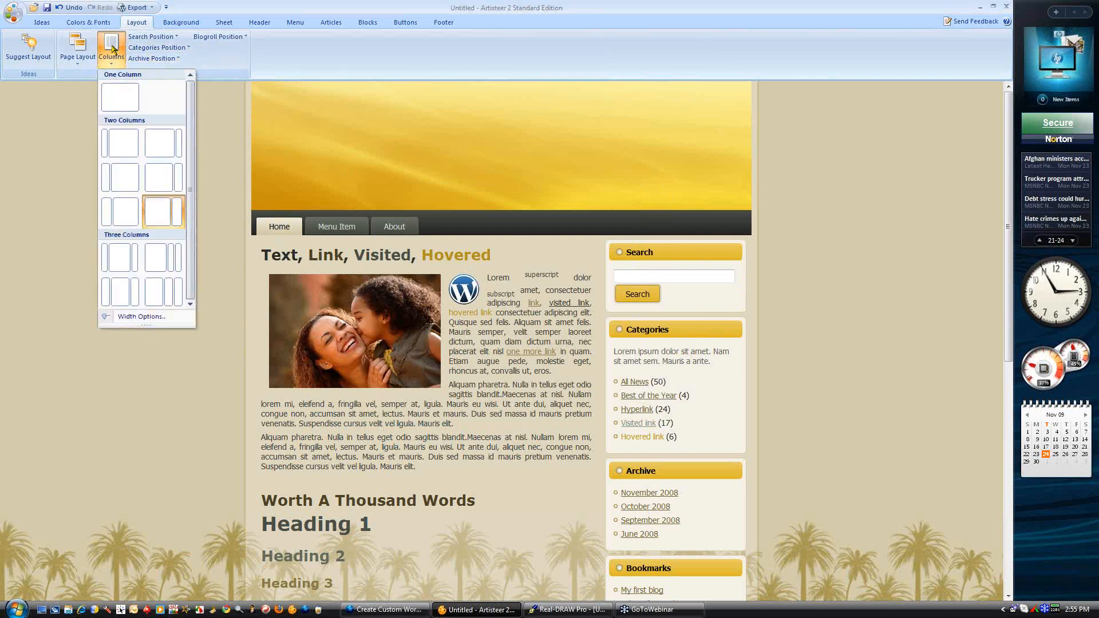
{"action": "left_click", "coordinate": [116, 95]}
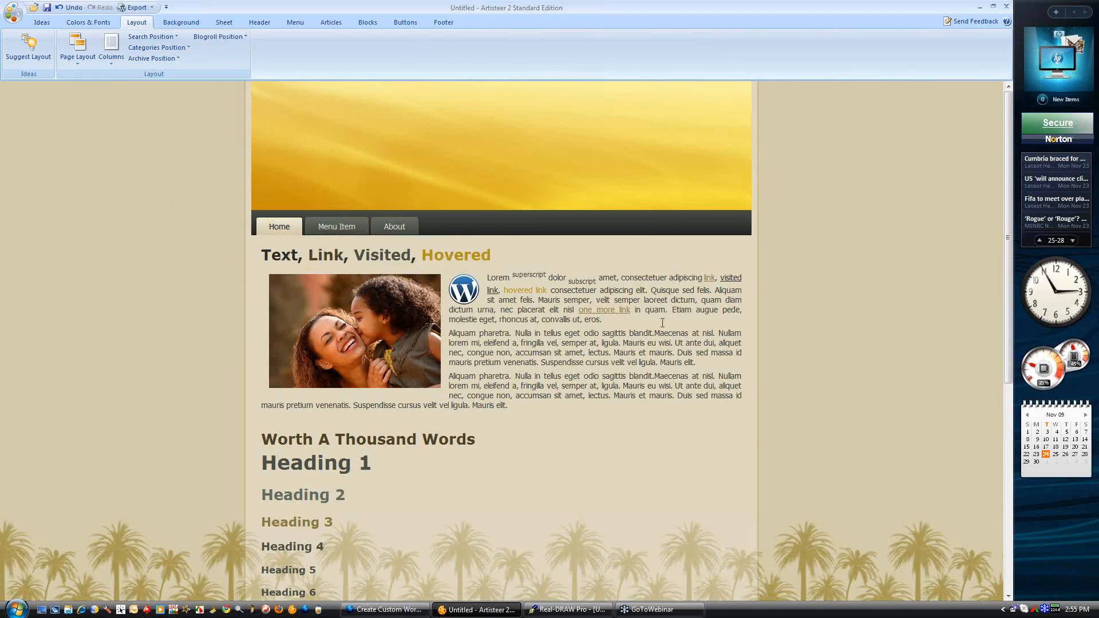
{"action": "left_click", "coordinate": [111, 50]}
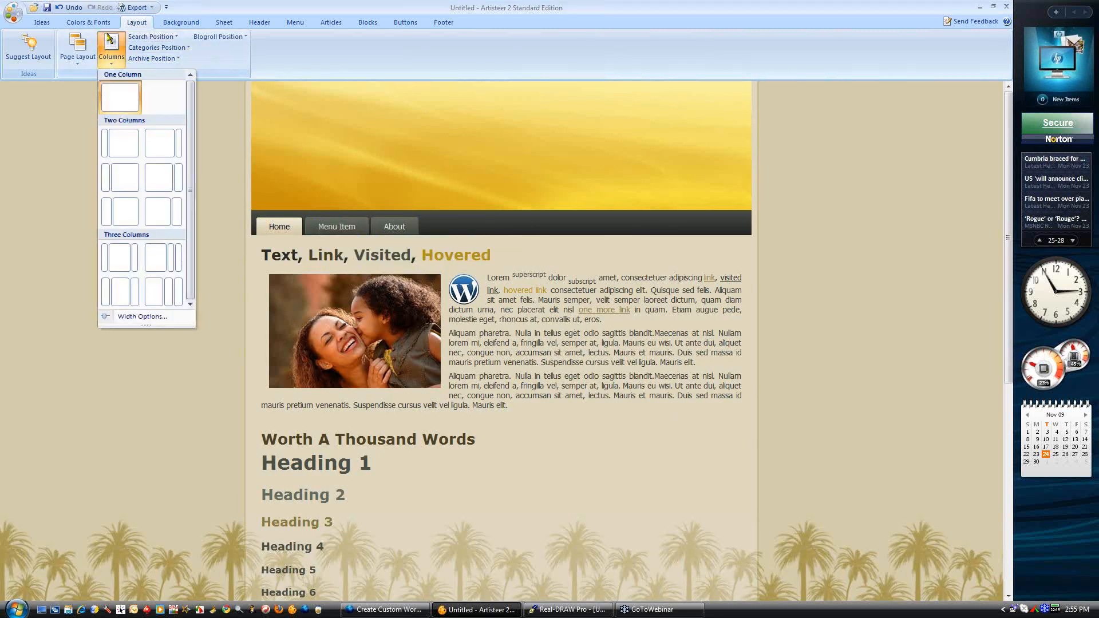
{"action": "left_click", "coordinate": [161, 179]}
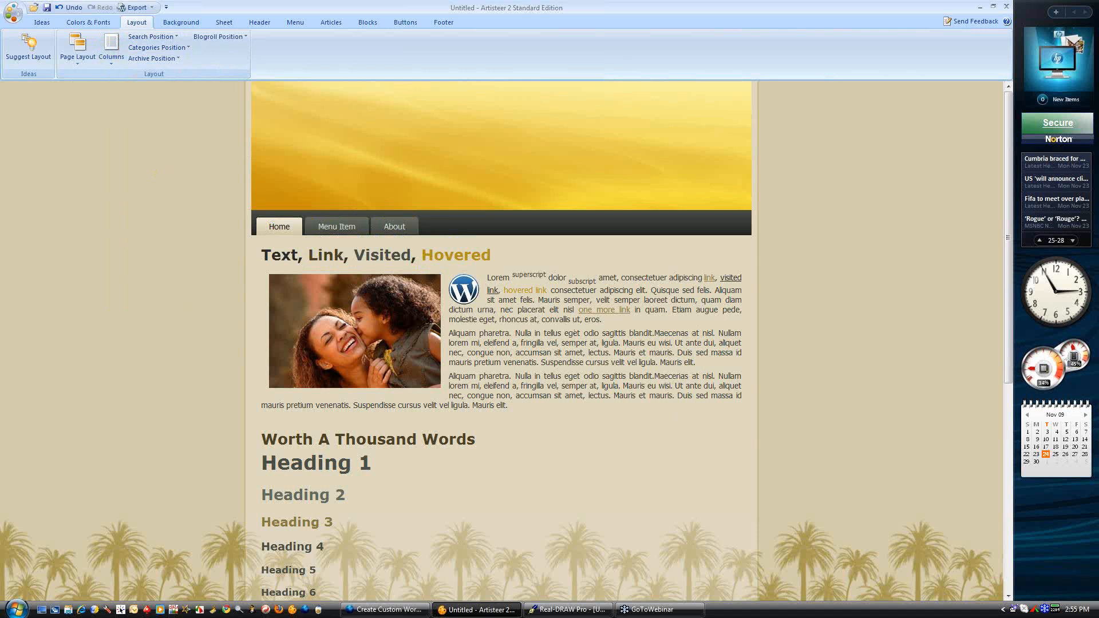
Apply the Simple page layout and reduce the page to one column
{"action": "left_click", "coordinate": [77, 50]}
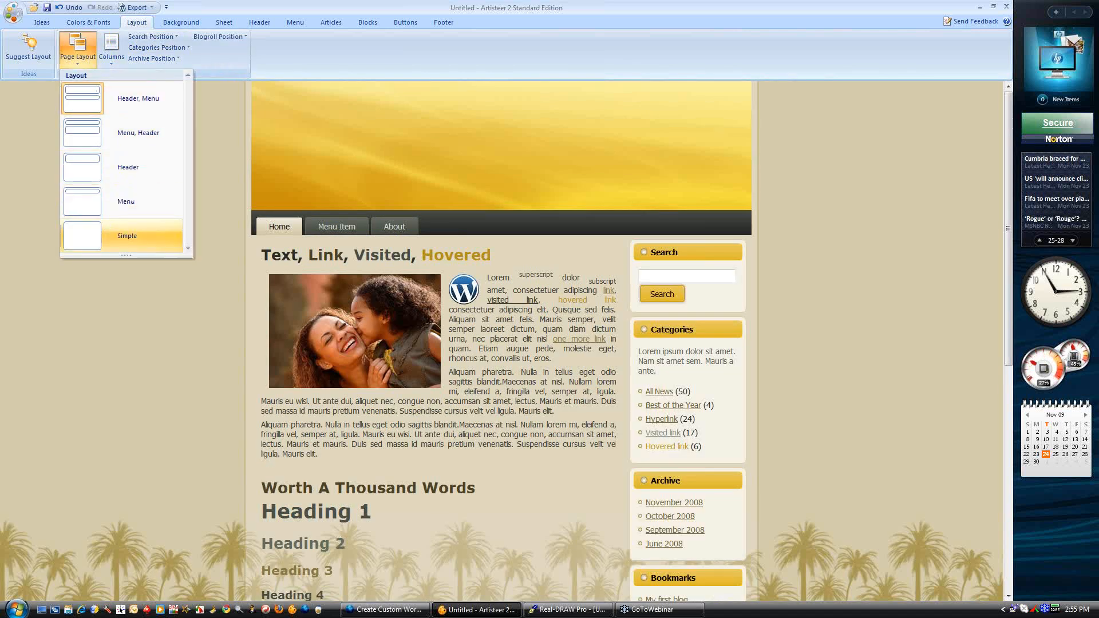
{"action": "left_click", "coordinate": [127, 236]}
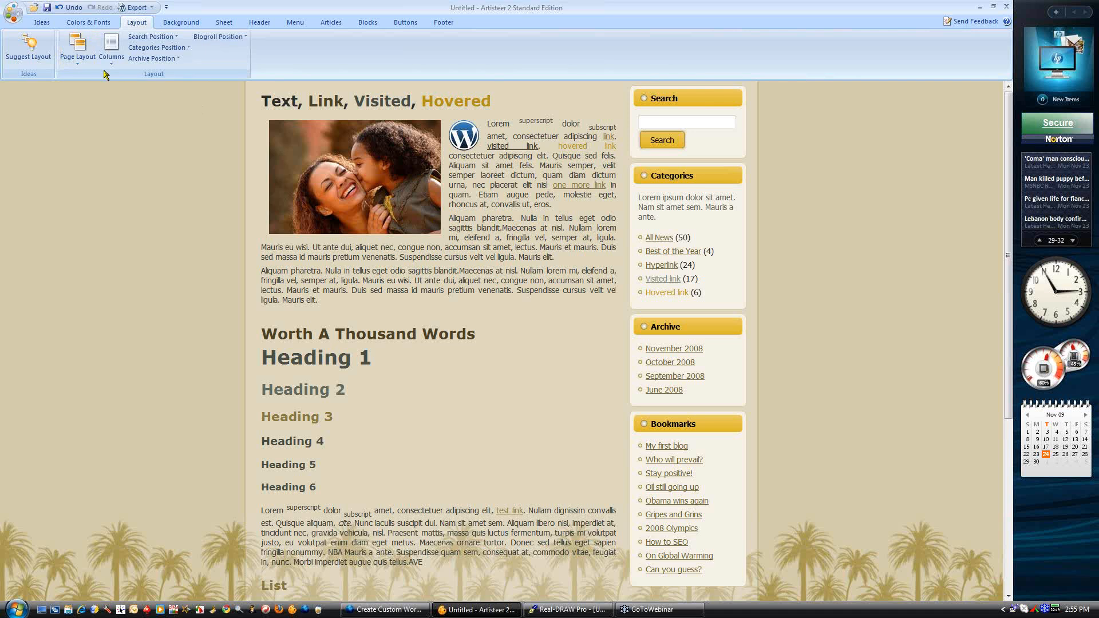
{"action": "left_click", "coordinate": [111, 51]}
{"action": "left_click", "coordinate": [115, 97]}
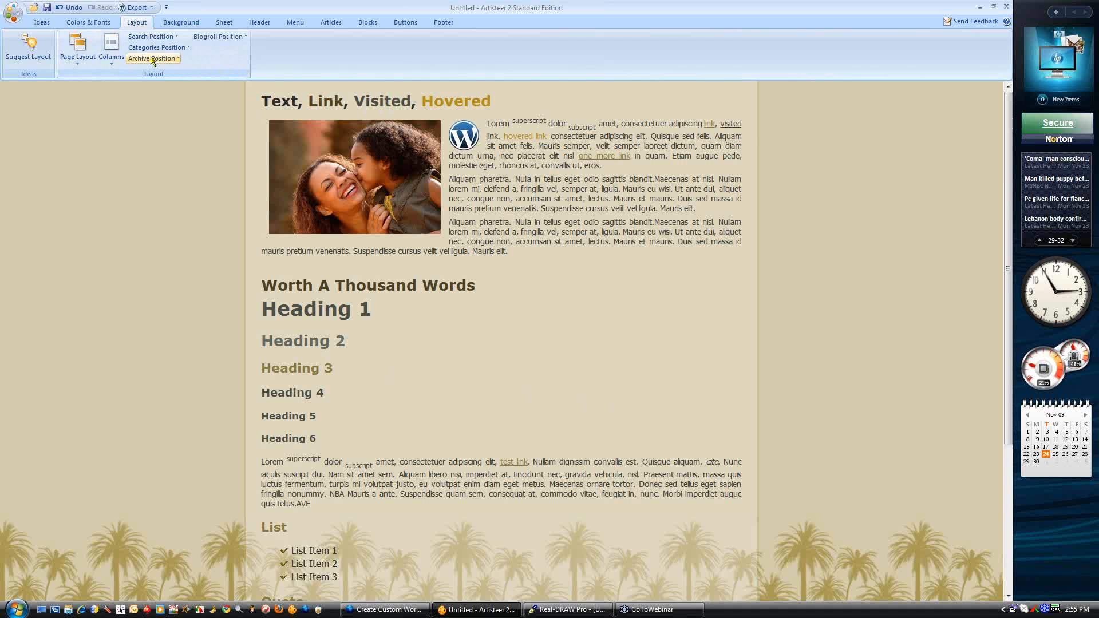
Restore the Header, Menu page layout and the two-column arrangement with the medium-width right sidebar
{"action": "left_click", "coordinate": [86, 52]}
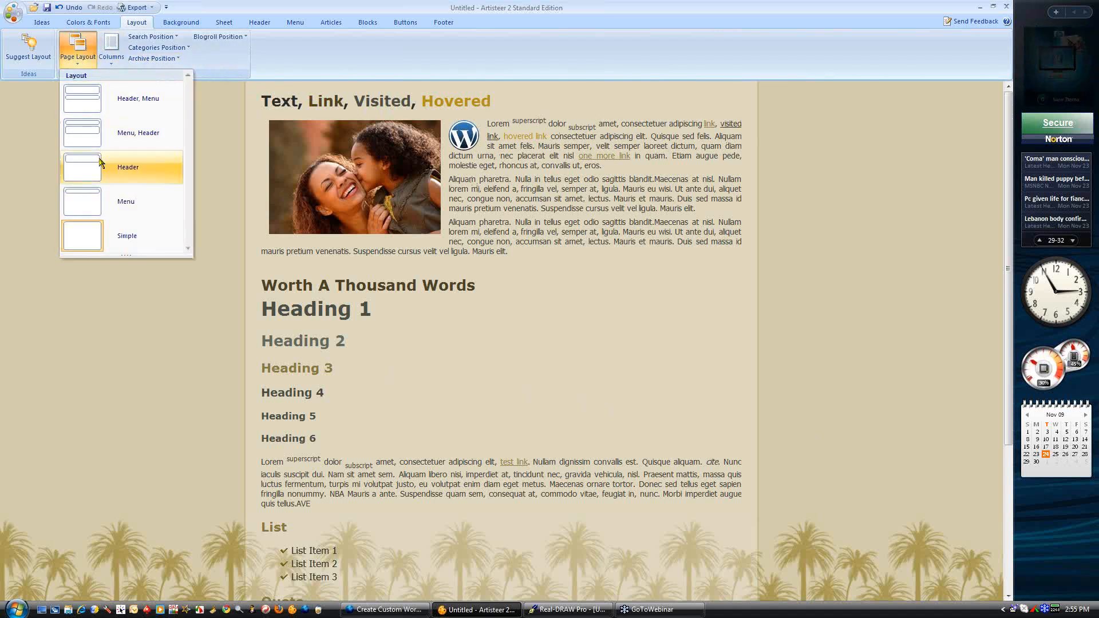
{"action": "left_click", "coordinate": [97, 103]}
{"action": "left_click", "coordinate": [112, 52]}
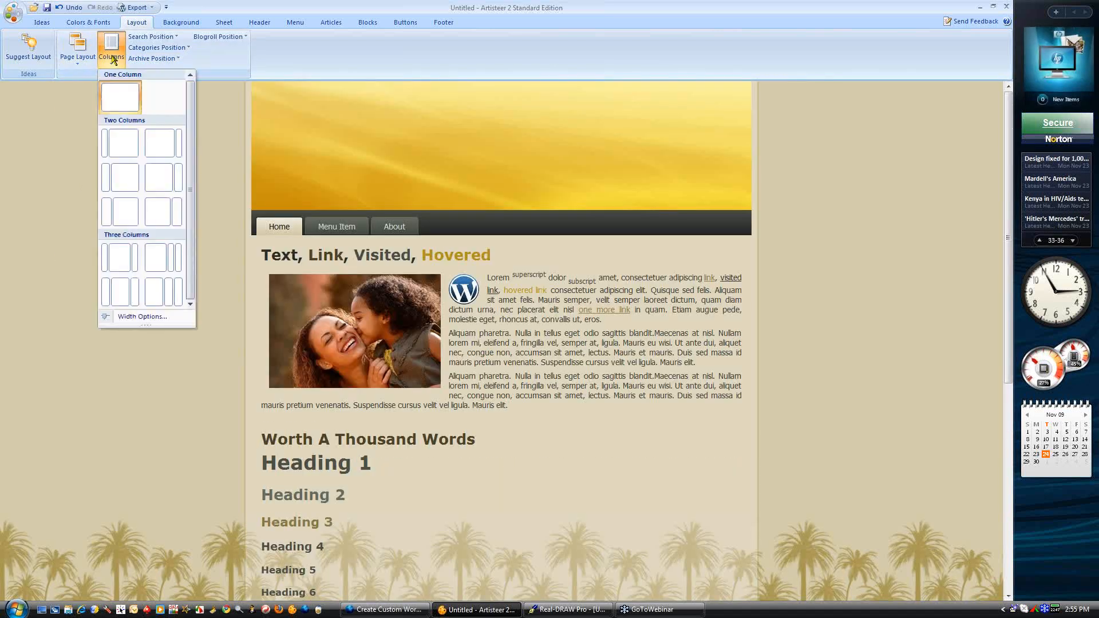
{"action": "left_click", "coordinate": [162, 173]}
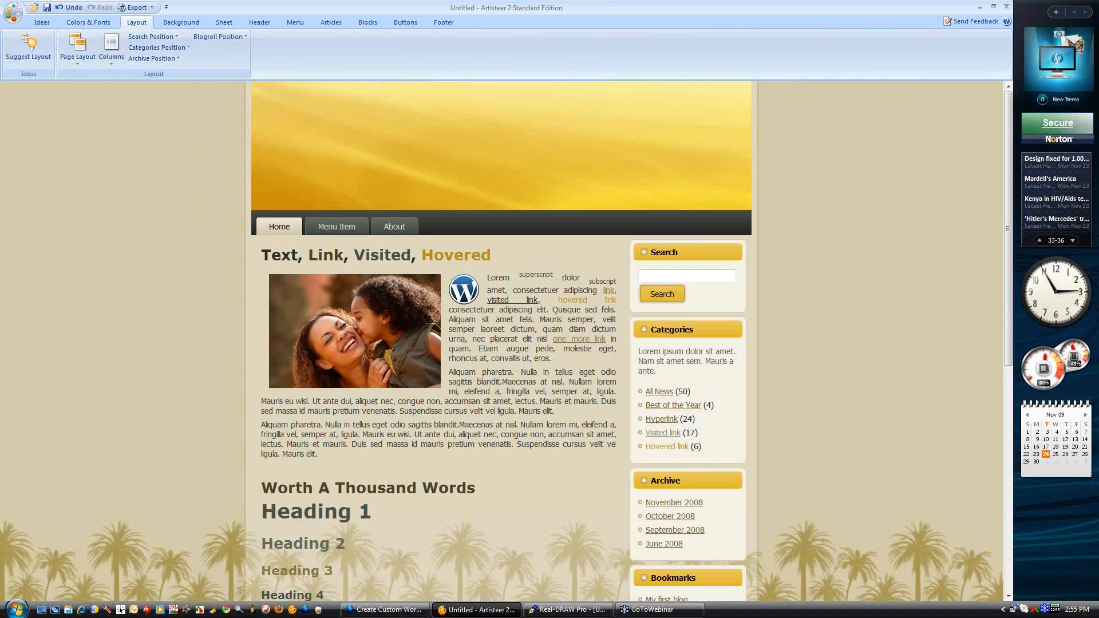
Switch the theme to the Simple page layout without header or menu, and use a single column
{"action": "left_click", "coordinate": [84, 64]}
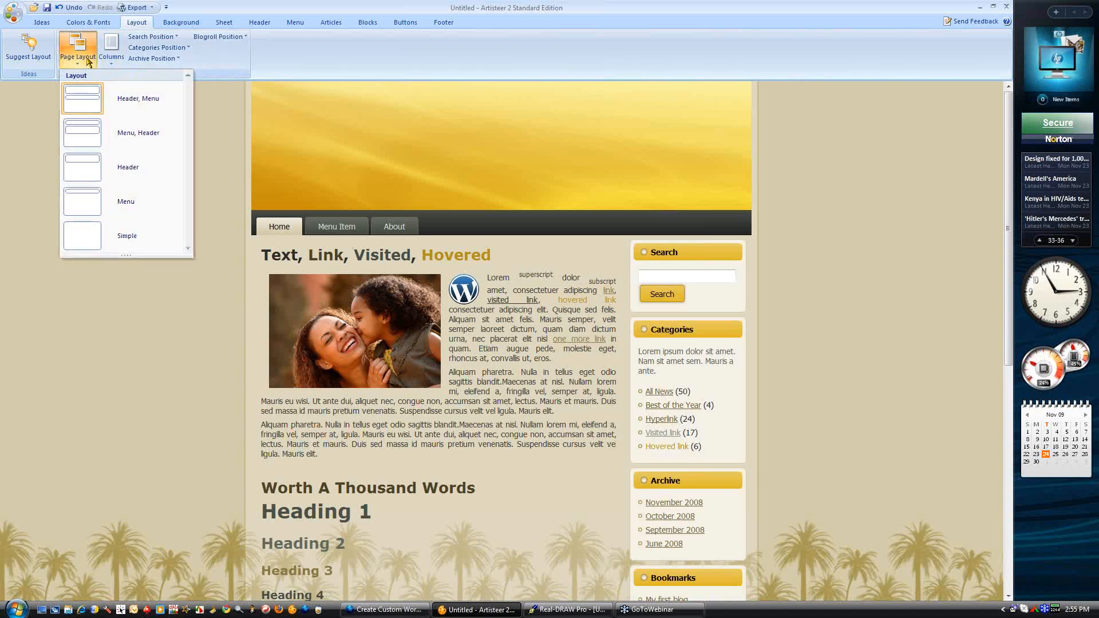
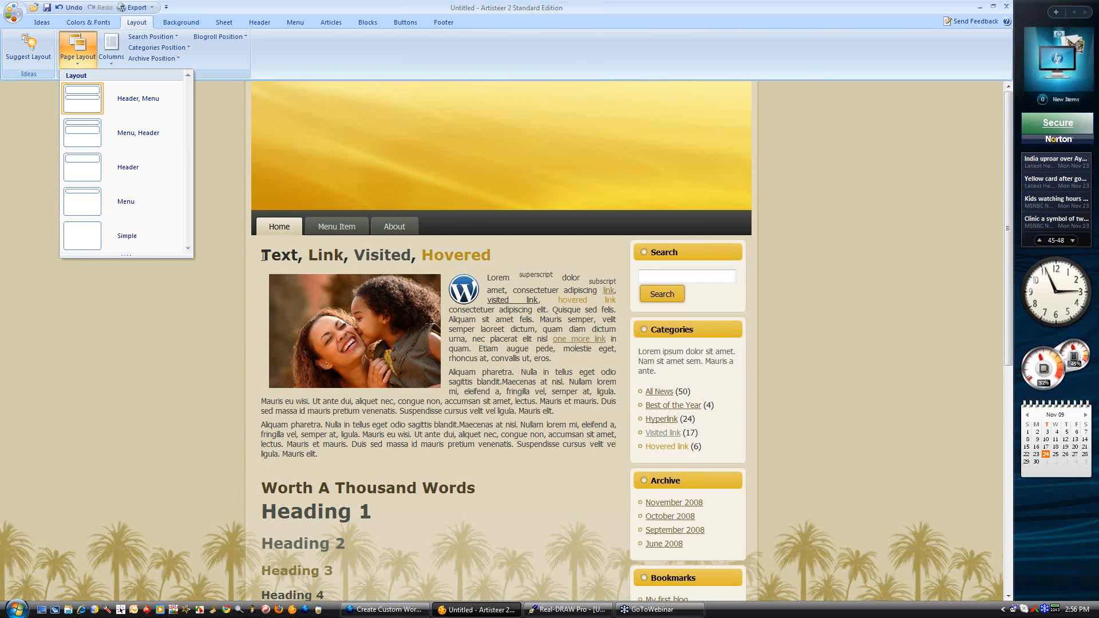
{"action": "left_click", "coordinate": [116, 244]}
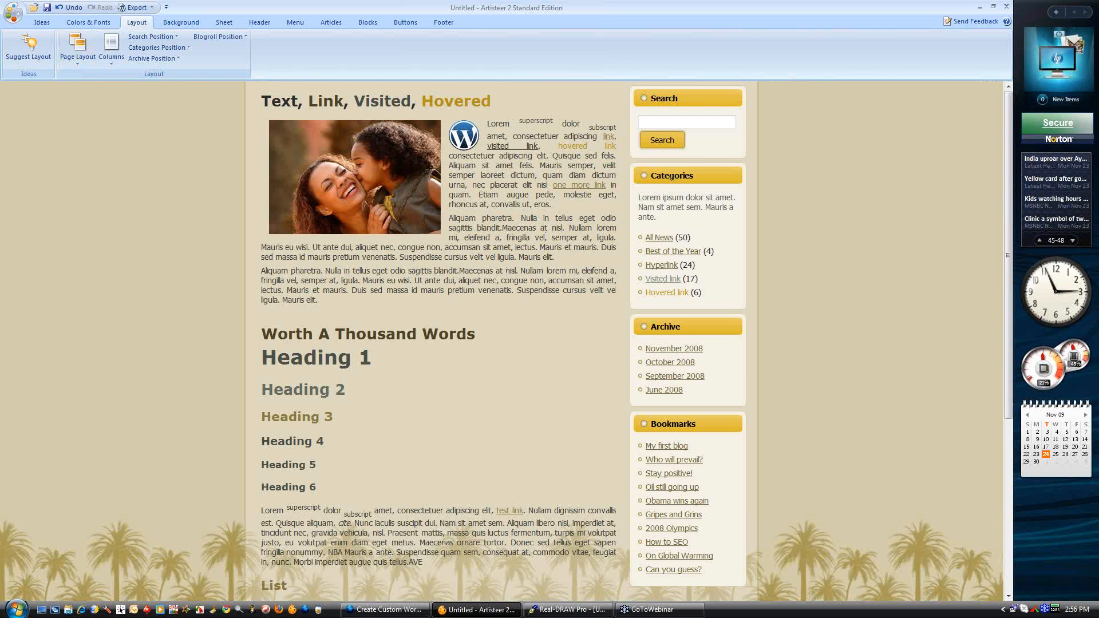
{"action": "left_click", "coordinate": [111, 47]}
{"action": "left_click", "coordinate": [119, 97]}
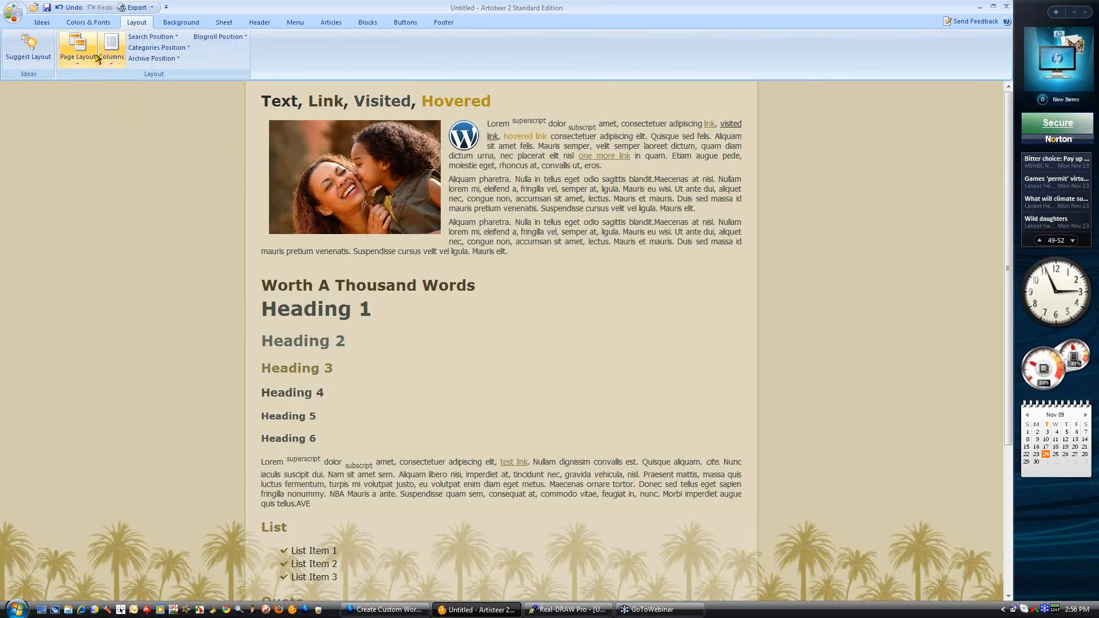
Restore the two-column arrangement with the medium-width right sidebar and the Header, Menu page layout
{"action": "left_click", "coordinate": [115, 45]}
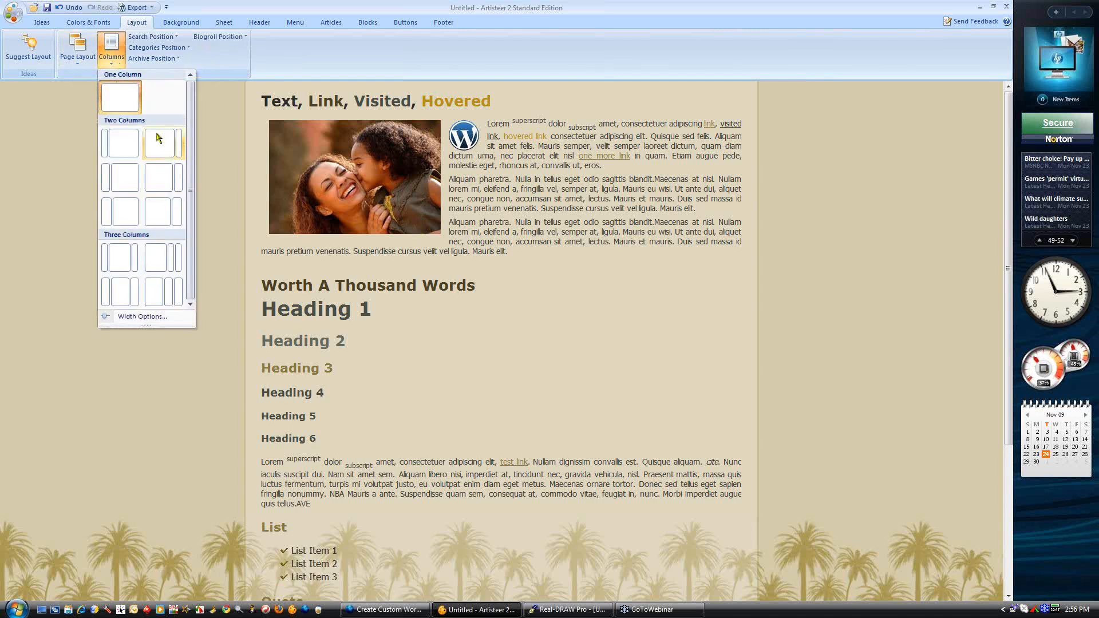
{"action": "left_click", "coordinate": [167, 176]}
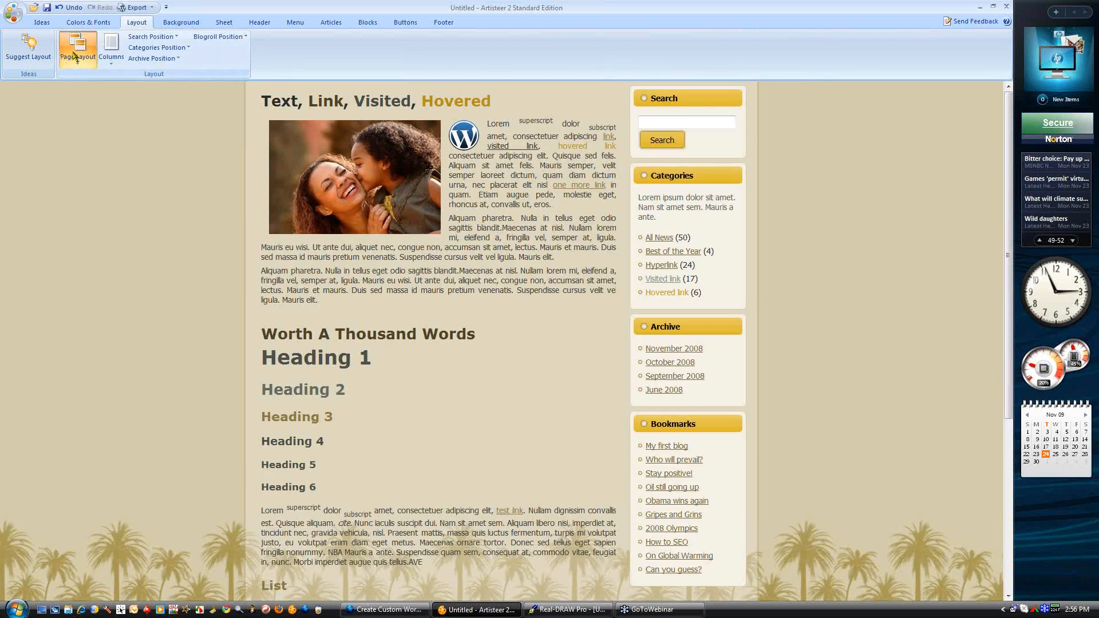
{"action": "left_click", "coordinate": [77, 57]}
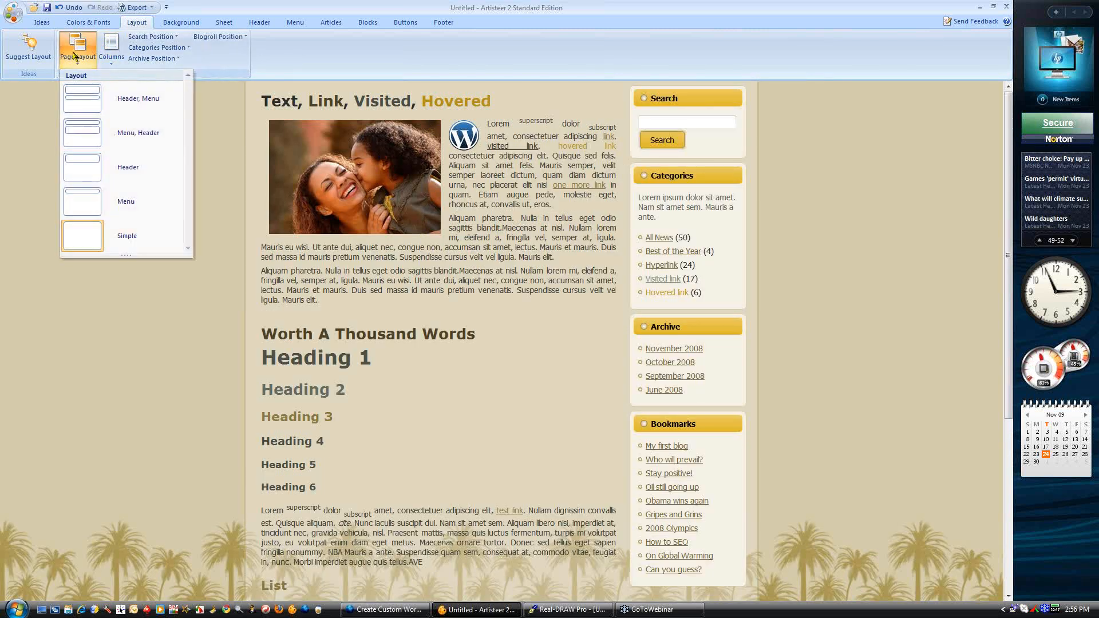
{"action": "left_click", "coordinate": [90, 105]}
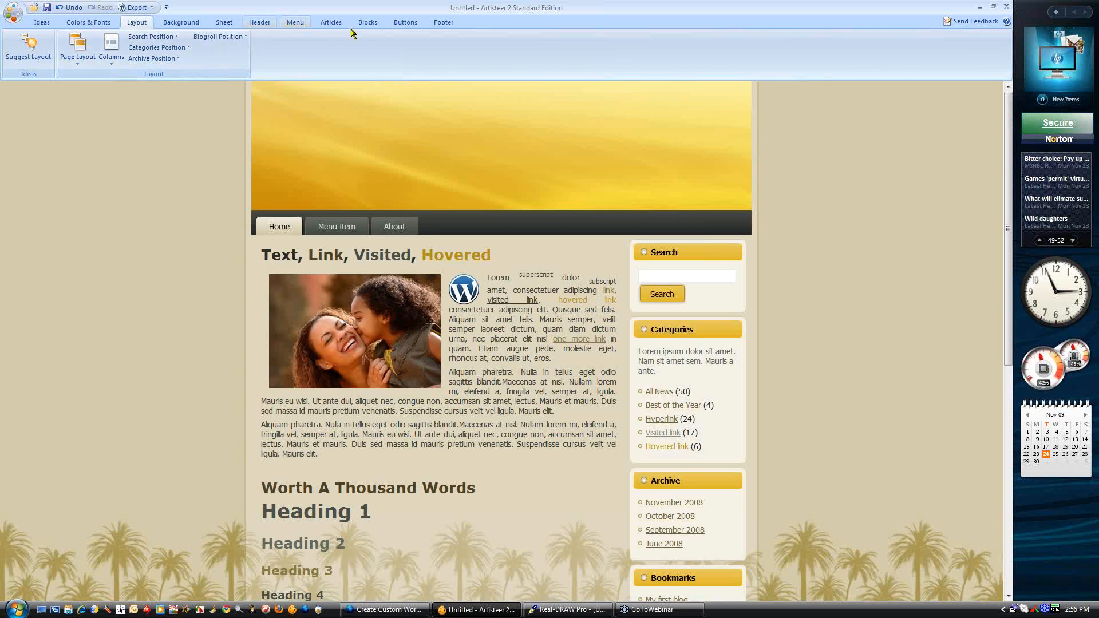
Try the sidebar blocks with no inner background padding, then set their inner padding back to 7 pixels
{"action": "left_click", "coordinate": [368, 22]}
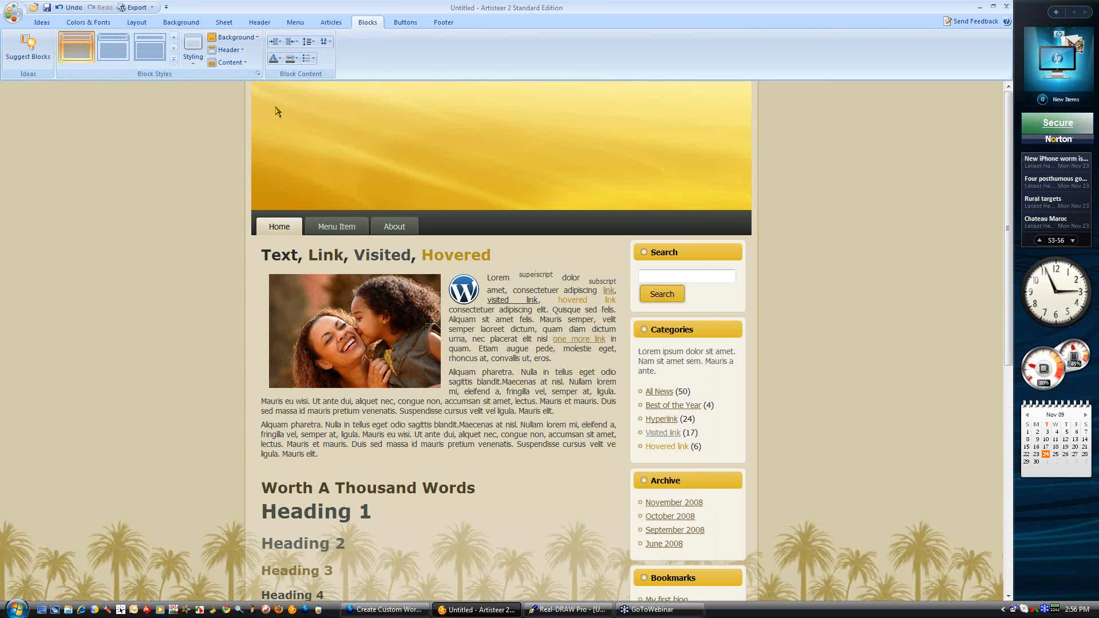
{"action": "left_click", "coordinate": [234, 37]}
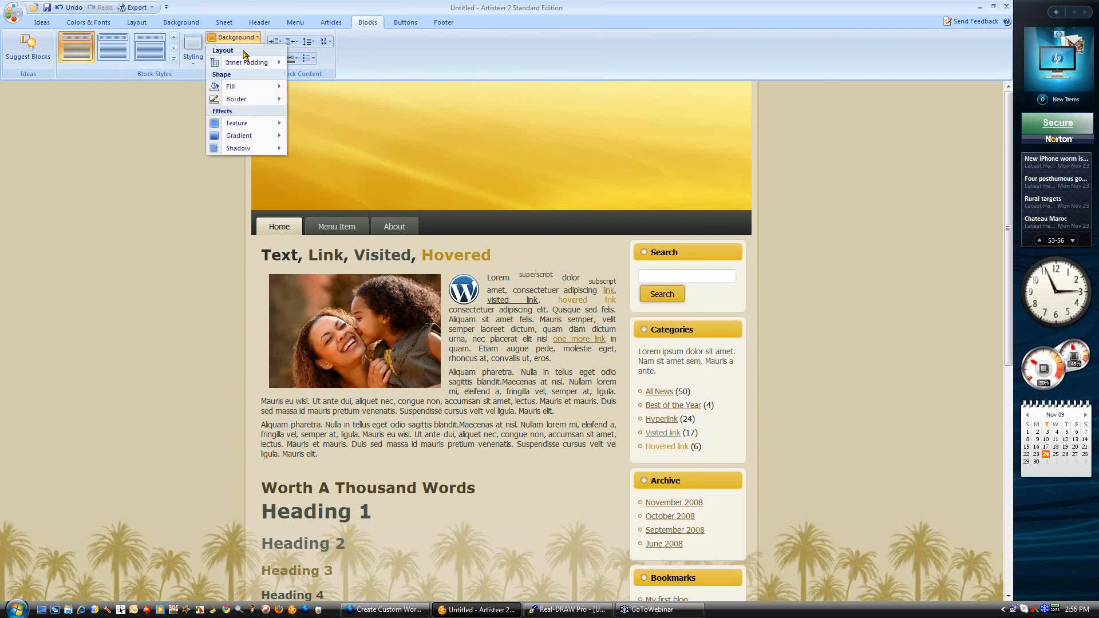
{"action": "mouse_move", "coordinate": [250, 60]}
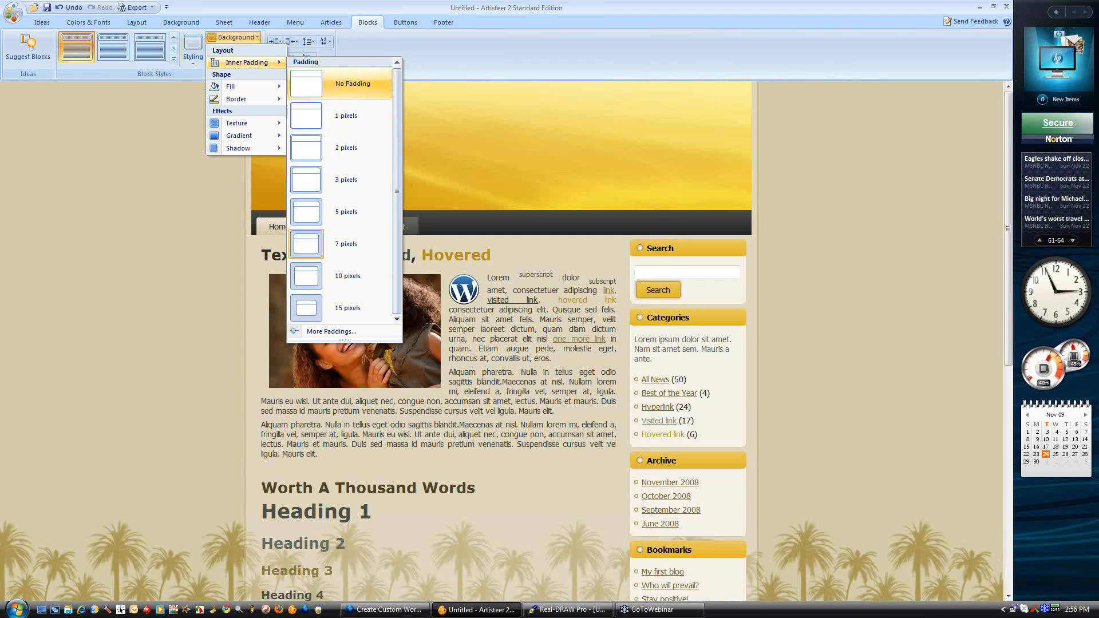
{"action": "left_click", "coordinate": [355, 84]}
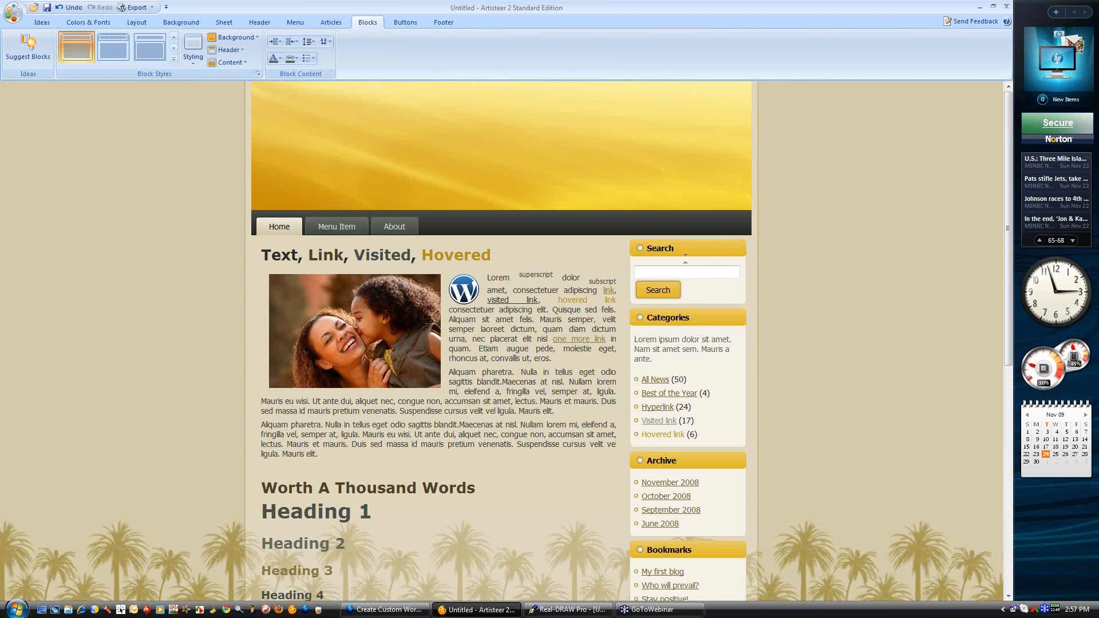
{"action": "left_click", "coordinate": [235, 37]}
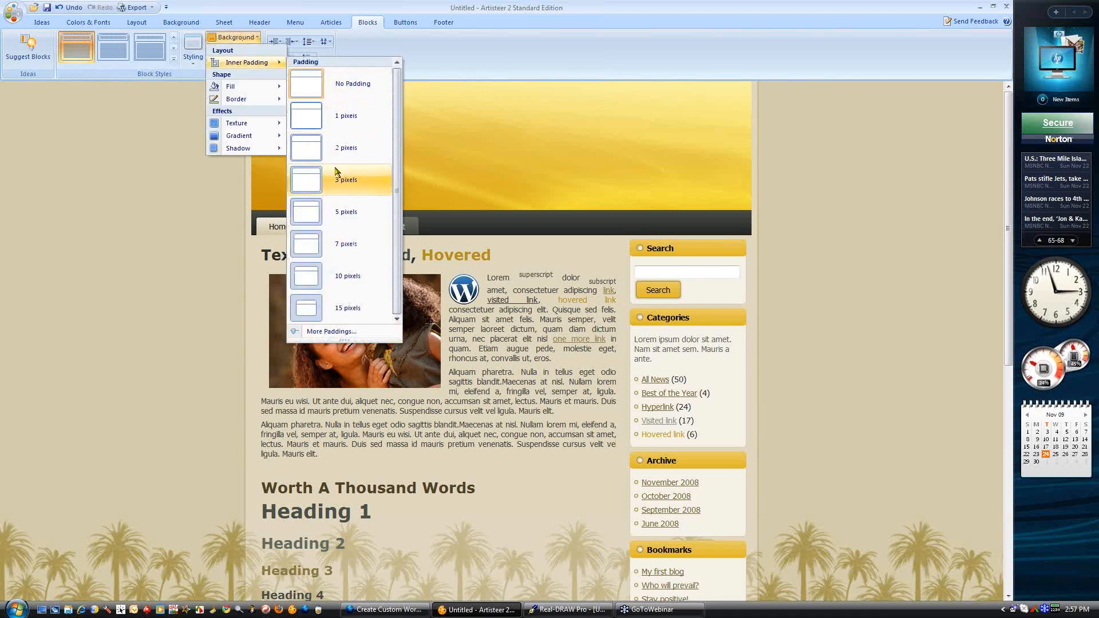
{"action": "left_click", "coordinate": [337, 245]}
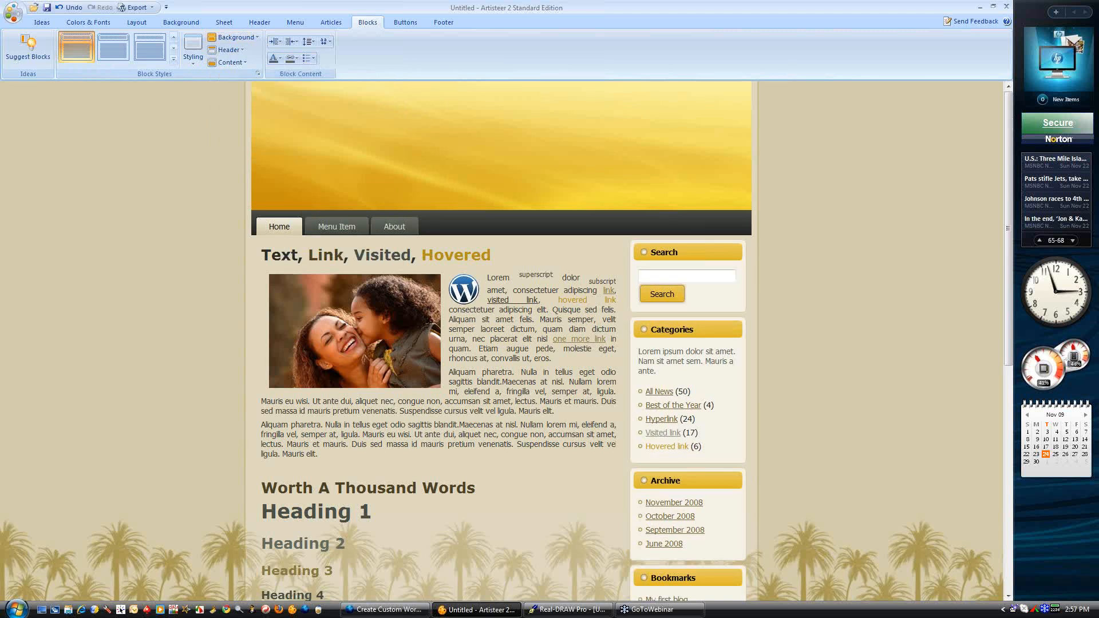
Examine the custom color selector for the block header text, including its hex value field, and dismiss it
{"action": "left_click", "coordinate": [231, 50]}
{"action": "mouse_move", "coordinate": [243, 80]}
{"action": "mouse_move", "coordinate": [331, 94]}
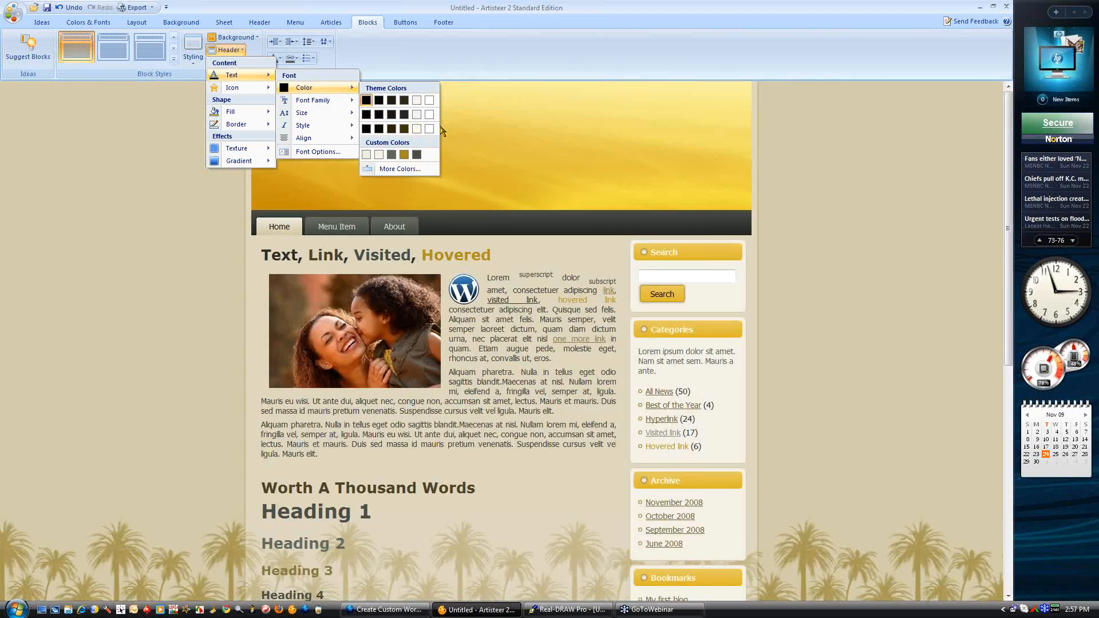
{"action": "left_click", "coordinate": [399, 169]}
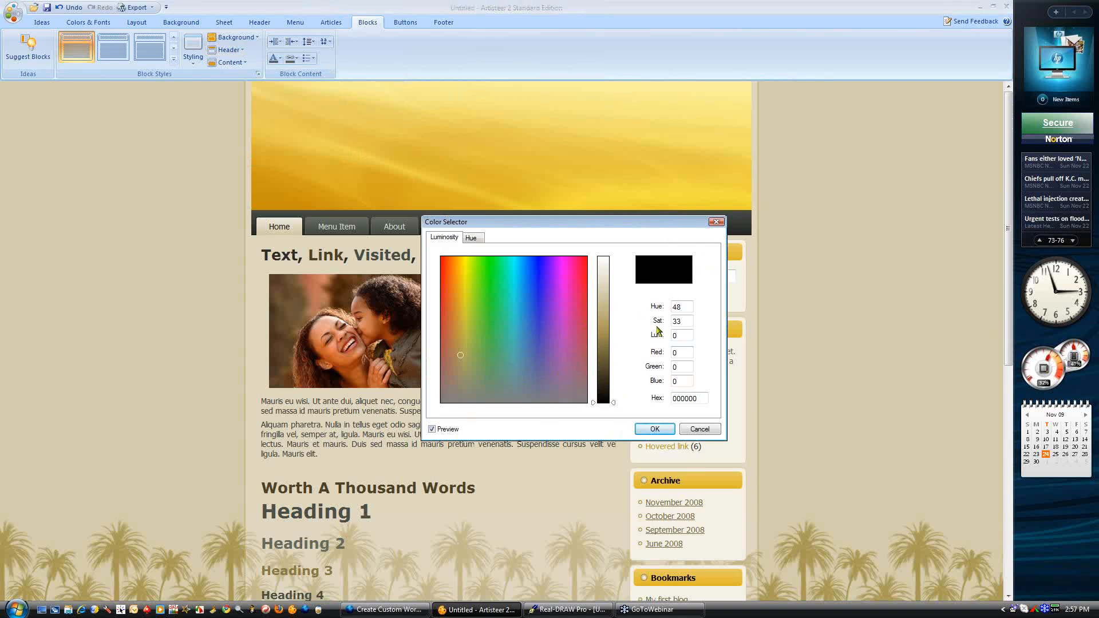
{"action": "left_click_drag", "start_coordinate": [638, 224], "coordinate": [448, 163]}
{"action": "double_click", "coordinate": [495, 337]}
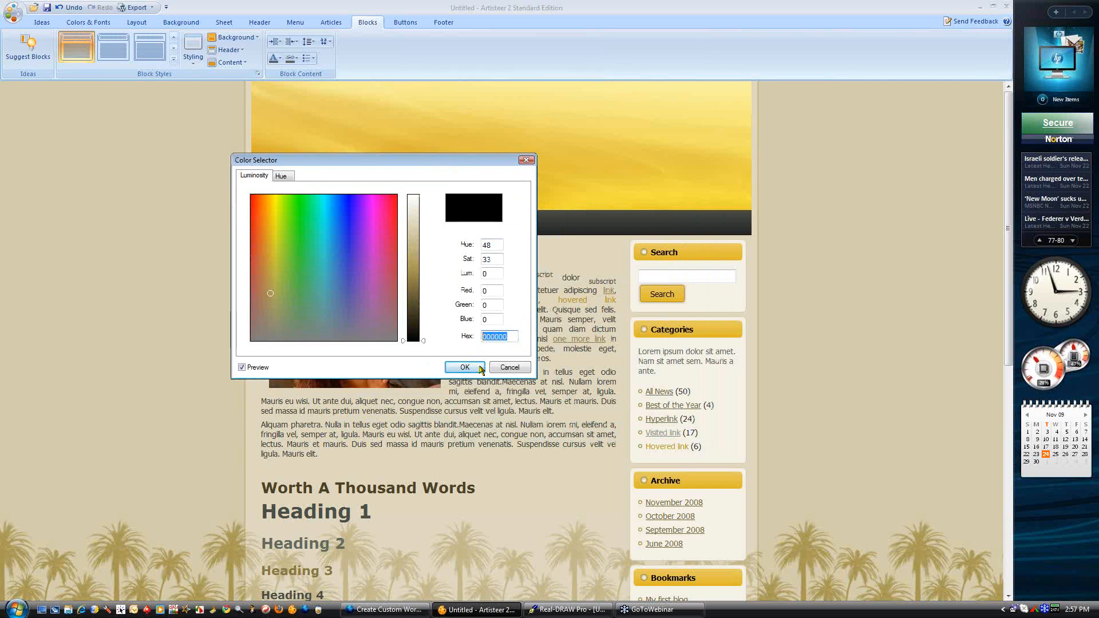
{"action": "left_click", "coordinate": [511, 369]}
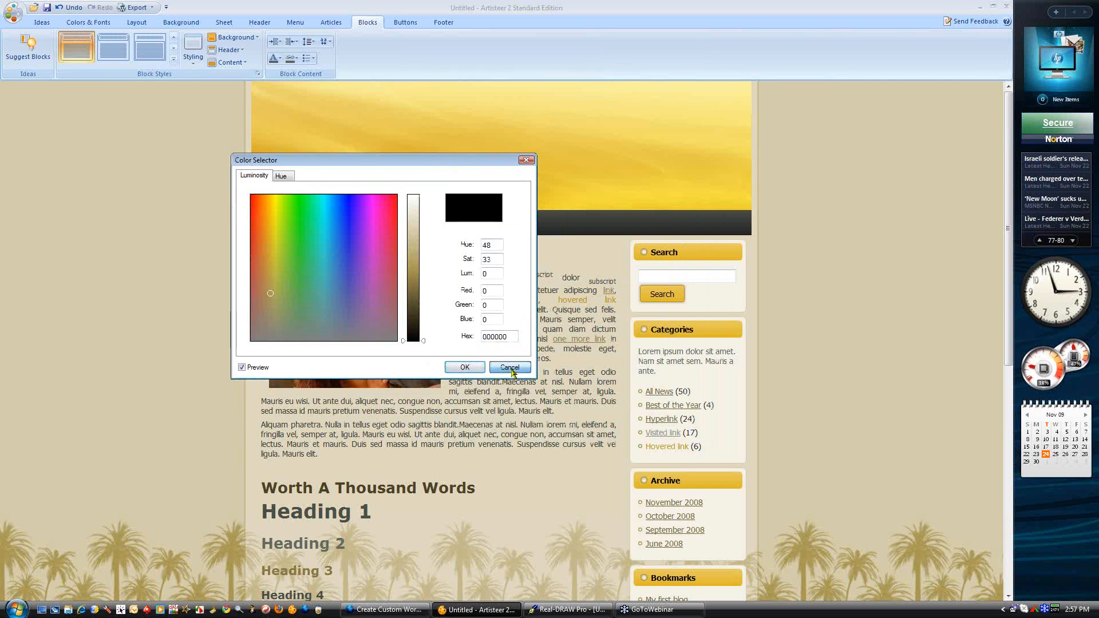
Preview the text padding options for the block content, including 10 pixels, without applying one
{"action": "left_click", "coordinate": [230, 63]}
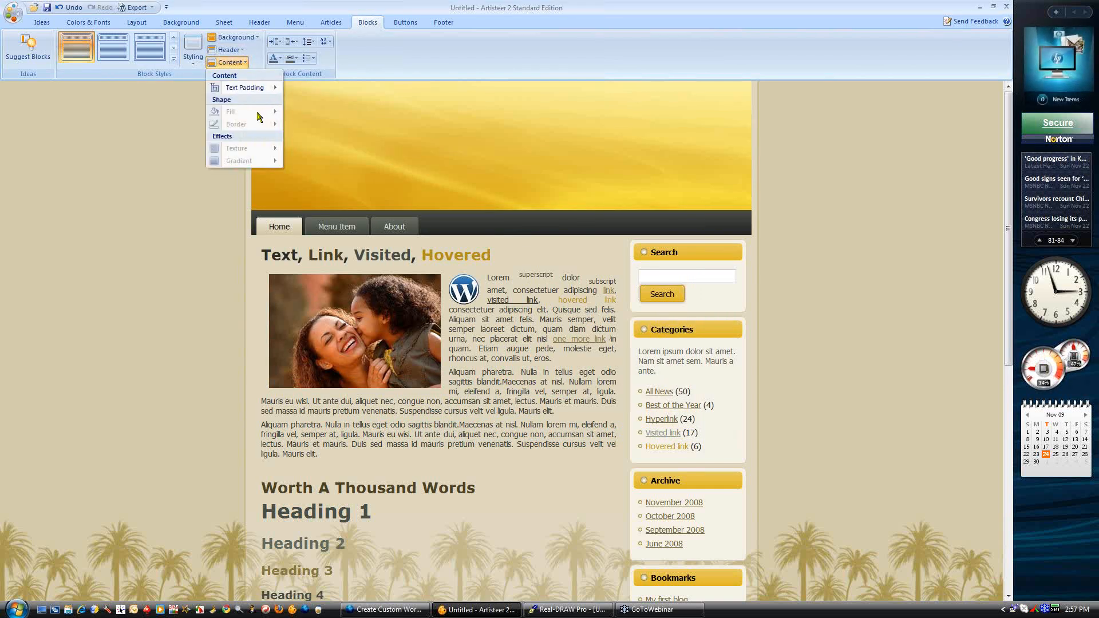
{"action": "mouse_move", "coordinate": [246, 88]}
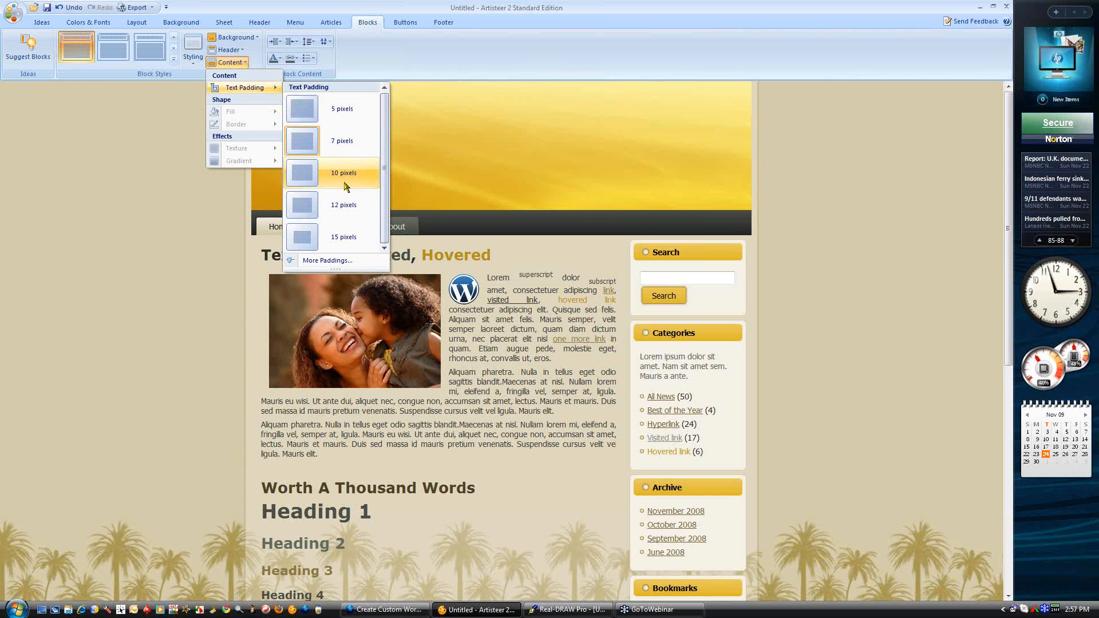
{"action": "left_click", "coordinate": [147, 123]}
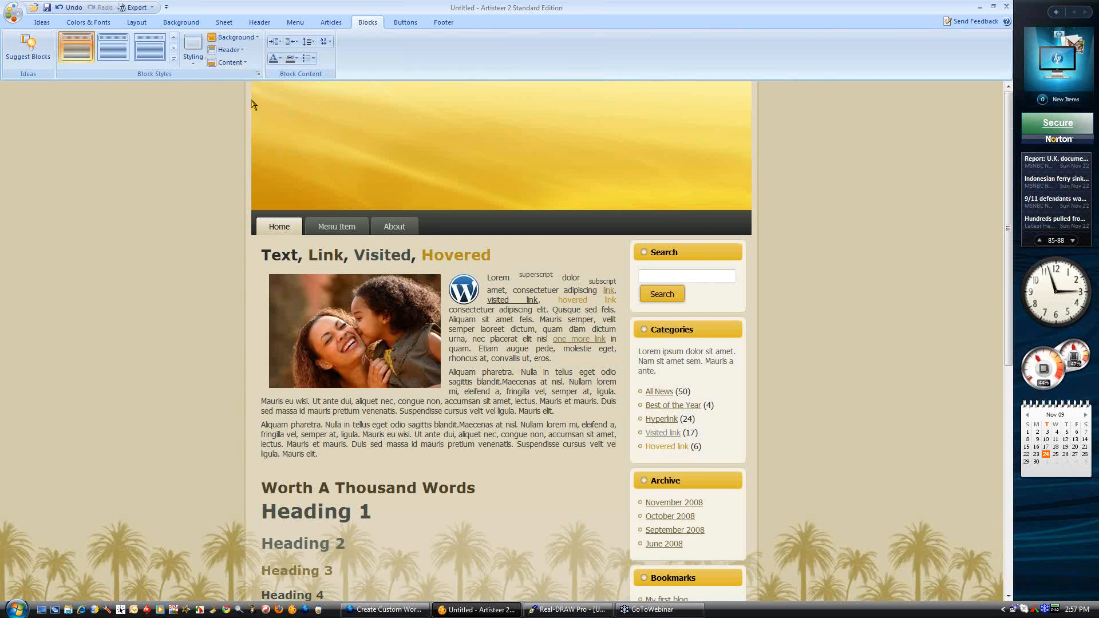
Remove the sheet's padding and check the effect from the header down to the footer
{"action": "left_click", "coordinate": [260, 25]}
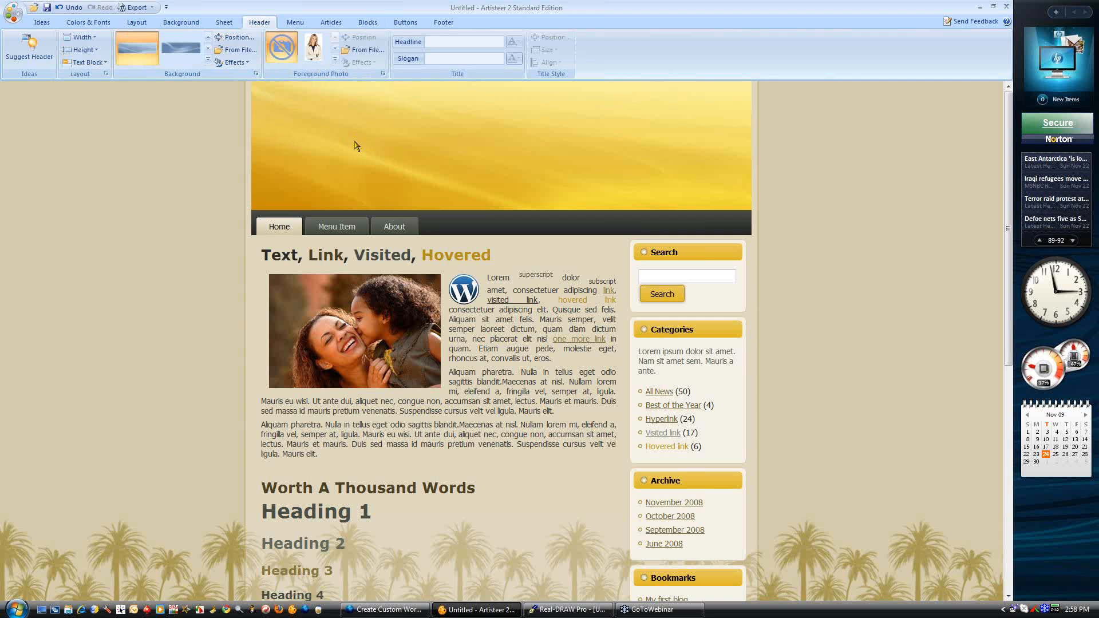
{"action": "left_click", "coordinate": [224, 24]}
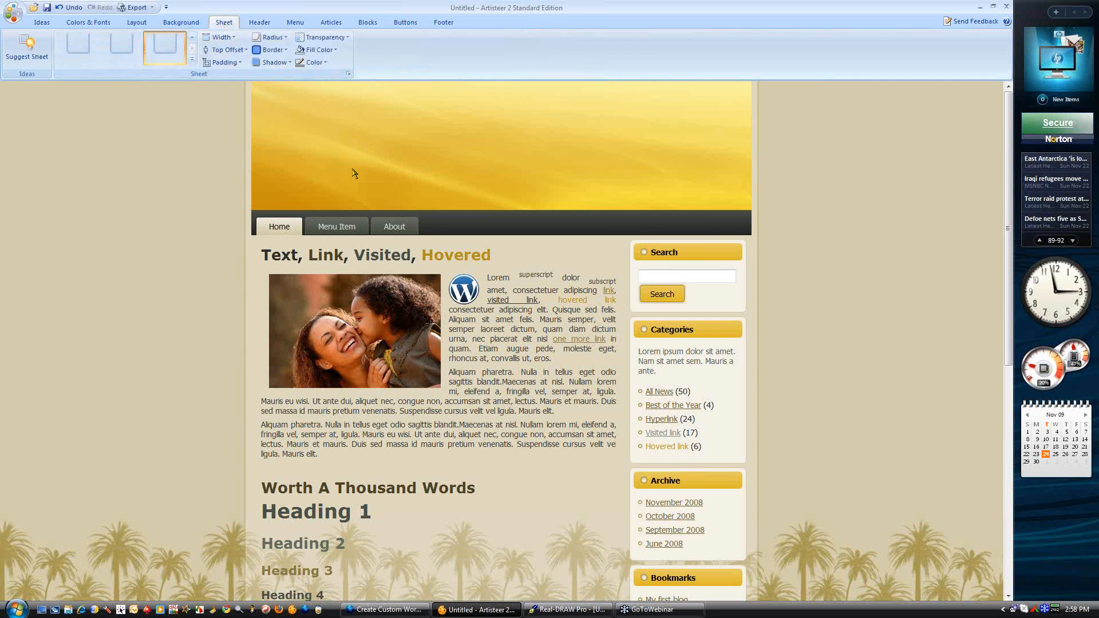
{"action": "left_click", "coordinate": [221, 64]}
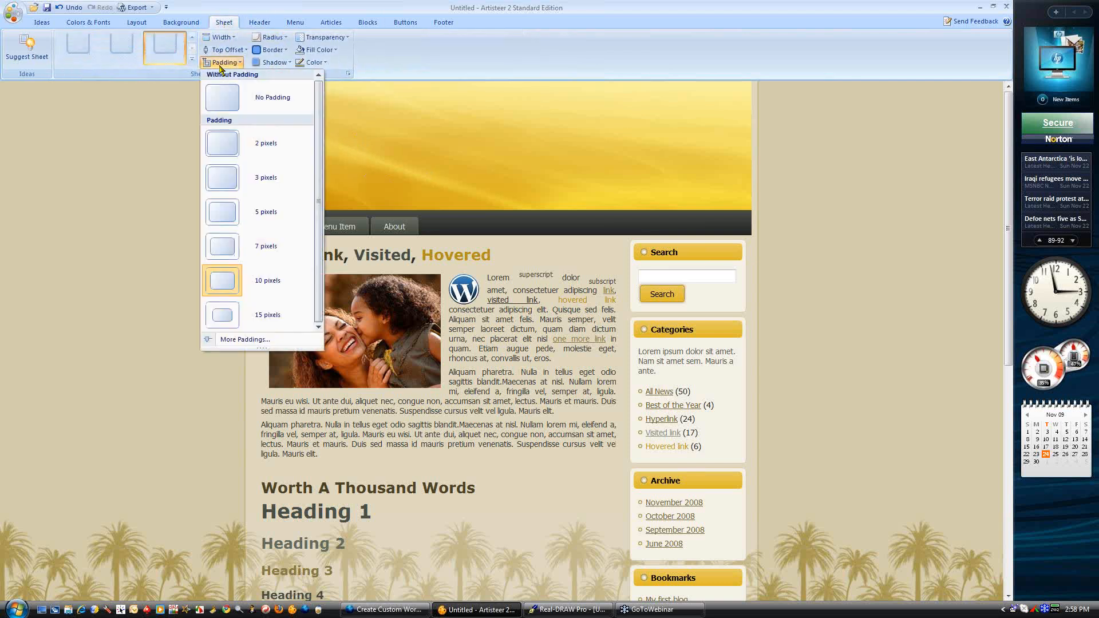
{"action": "left_click", "coordinate": [241, 95]}
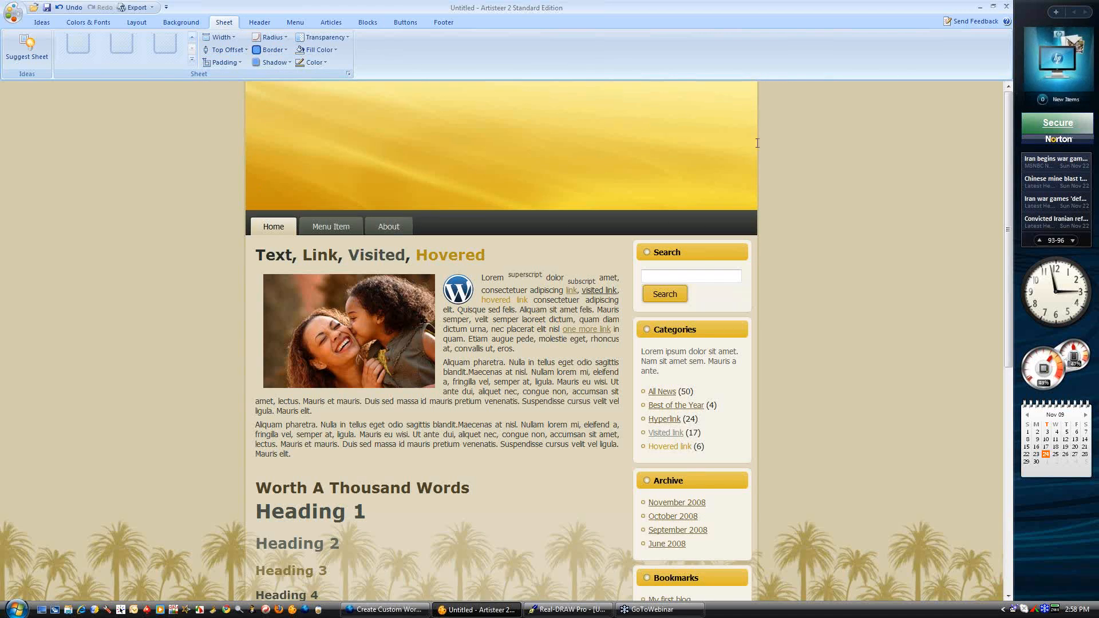
{"action": "scroll", "coordinate": [778, 269], "scroll_direction": "down", "scroll_amount": 6}
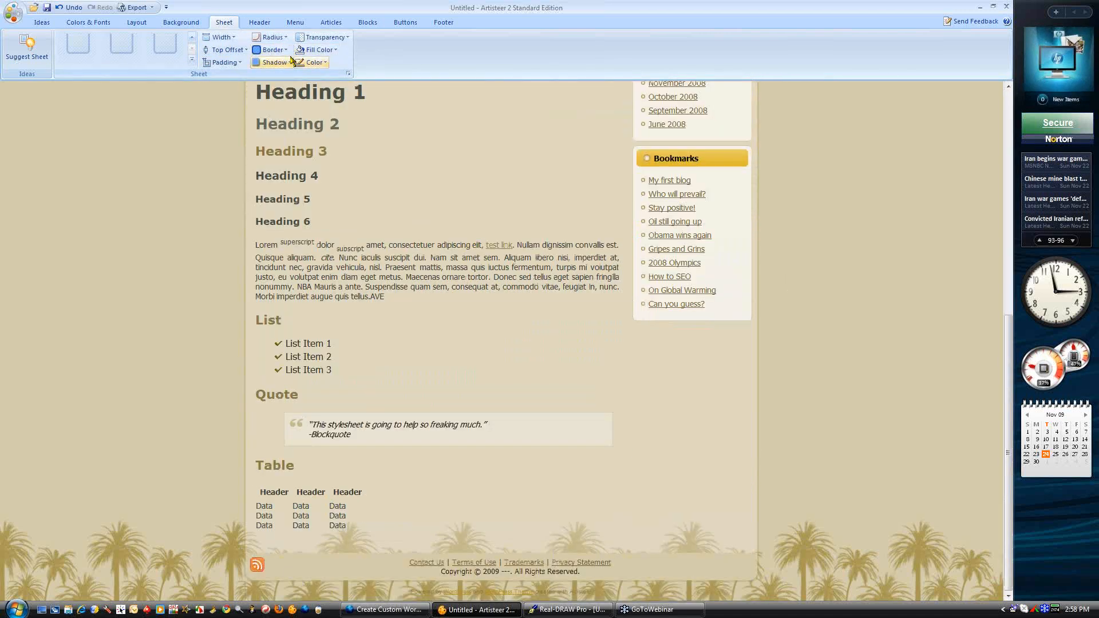
Try a sheet padding of 3 pixels, then 10 pixels, checking the page from header to footer
{"action": "left_click", "coordinate": [225, 63]}
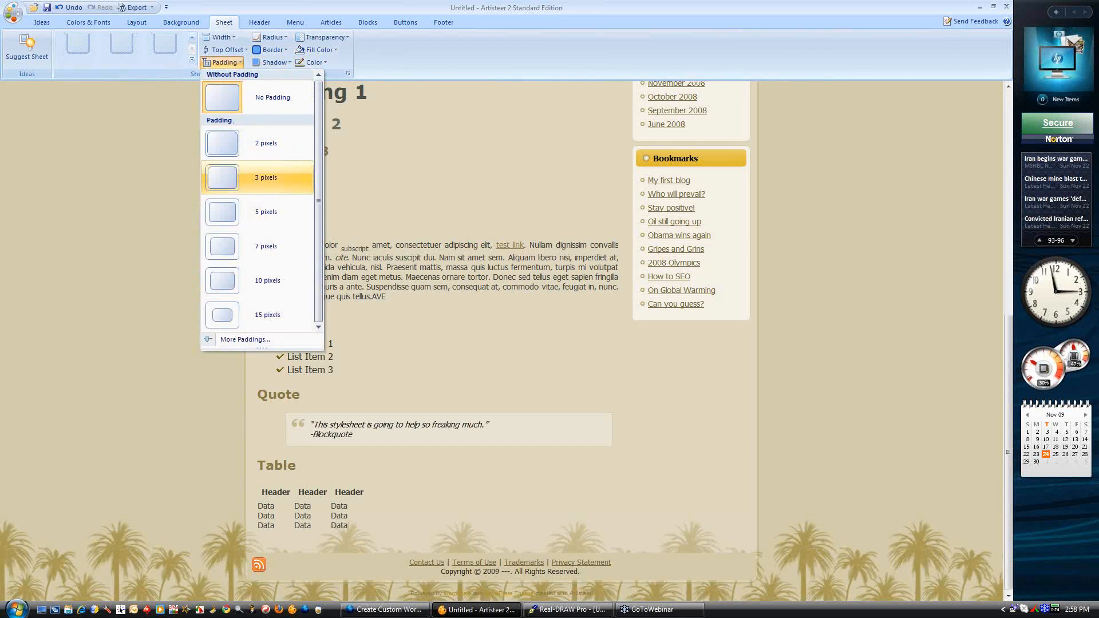
{"action": "left_click", "coordinate": [258, 177]}
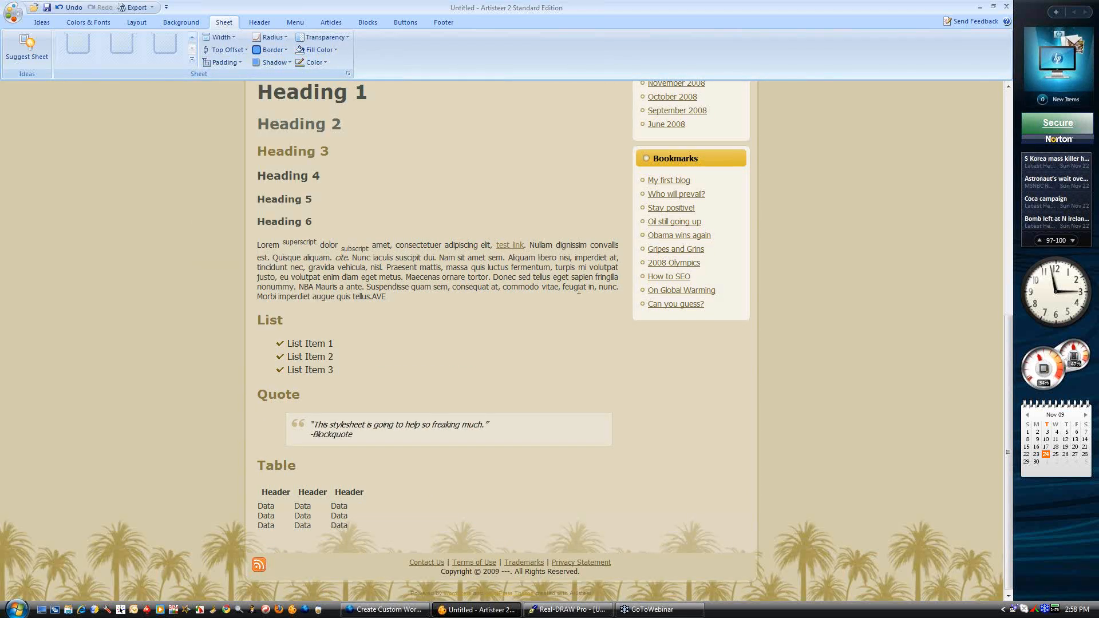
{"action": "scroll", "coordinate": [777, 439], "scroll_direction": "up", "scroll_amount": 10}
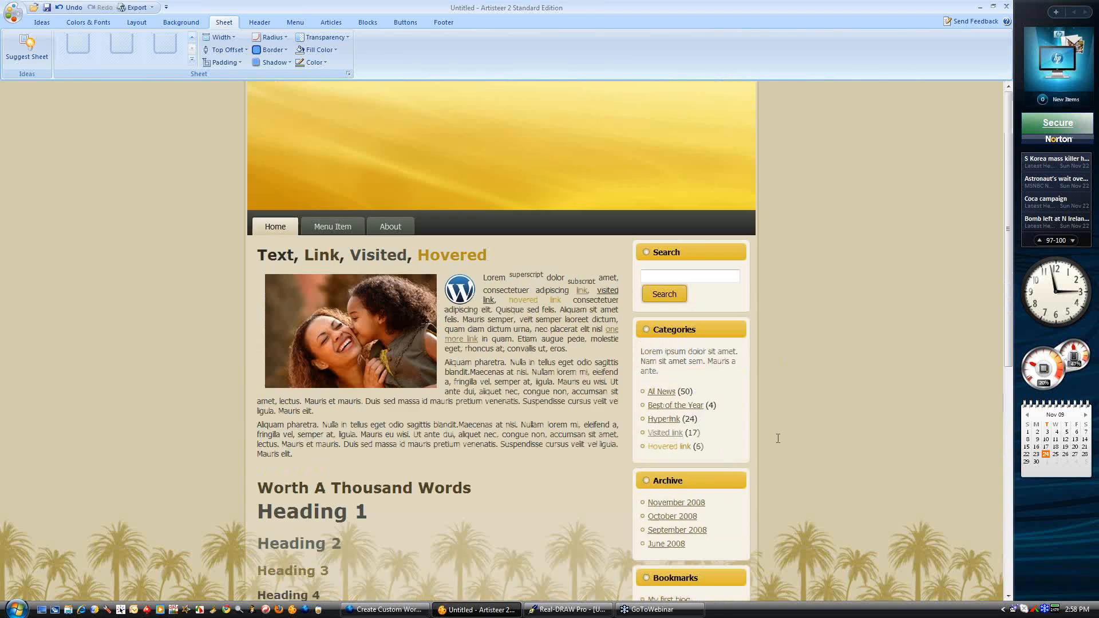
{"action": "left_click", "coordinate": [224, 63]}
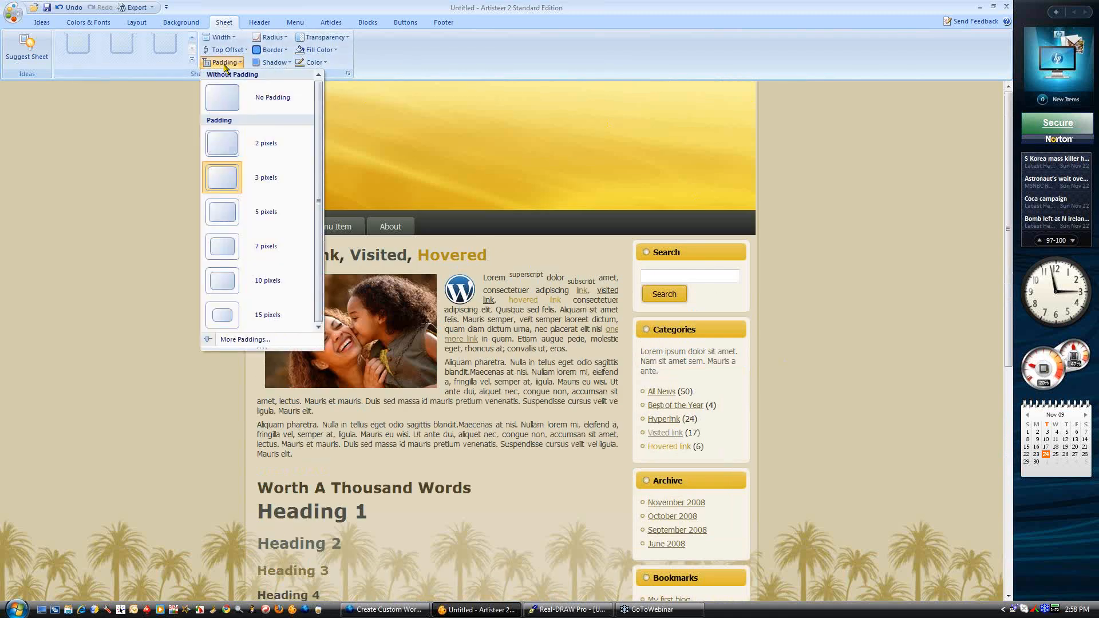
{"action": "left_click", "coordinate": [250, 278]}
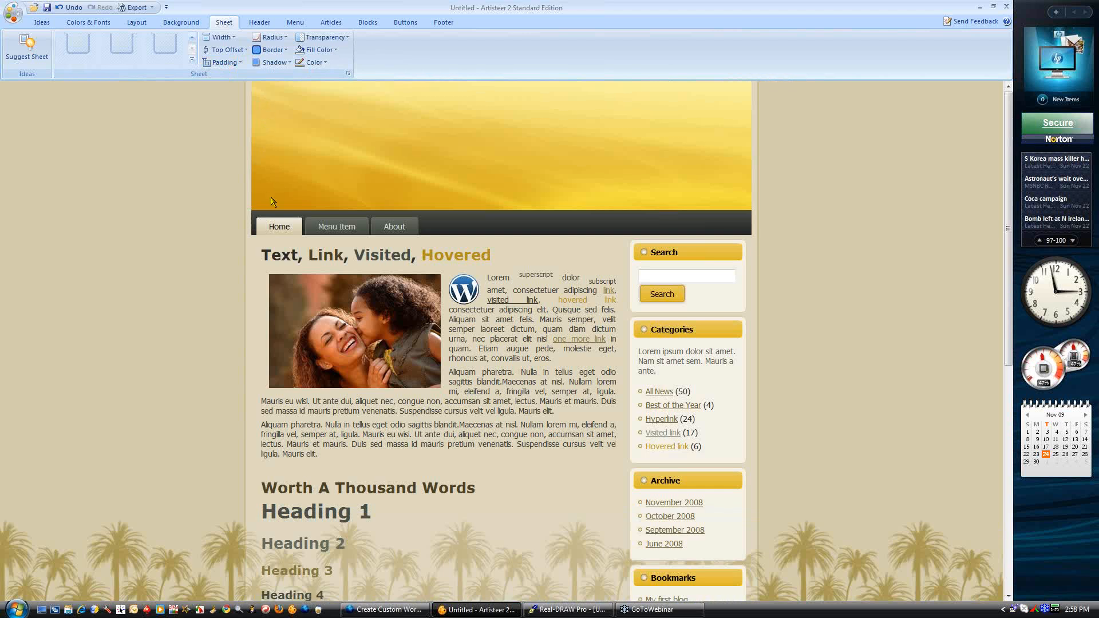
{"action": "scroll", "coordinate": [766, 325], "scroll_direction": "down", "scroll_amount": 10}
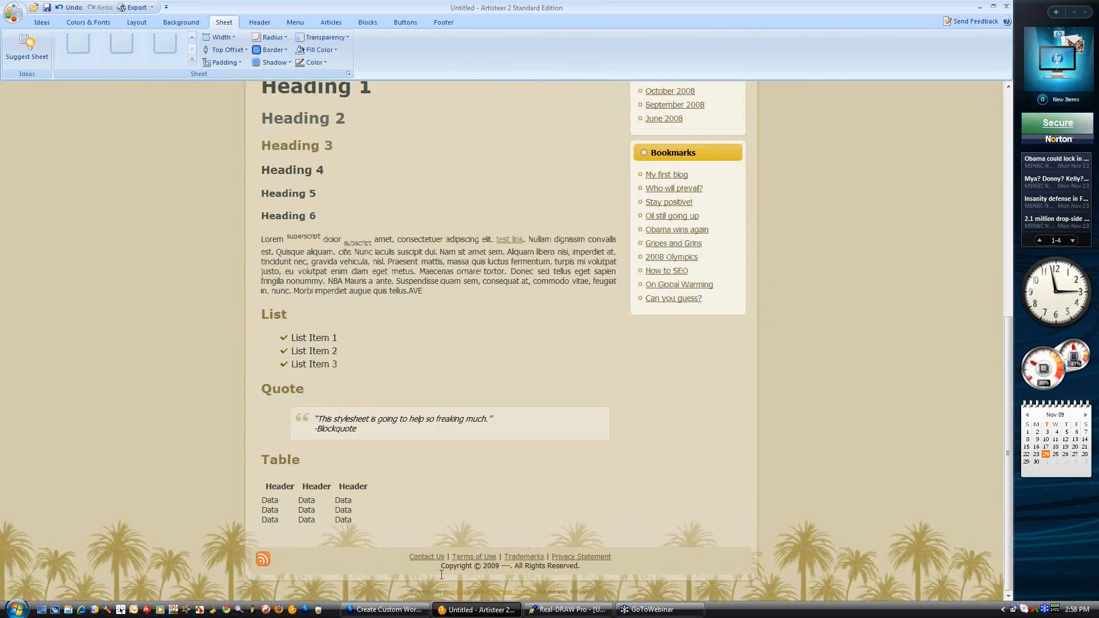
{"action": "scroll", "coordinate": [712, 297], "scroll_direction": "up", "scroll_amount": 10}
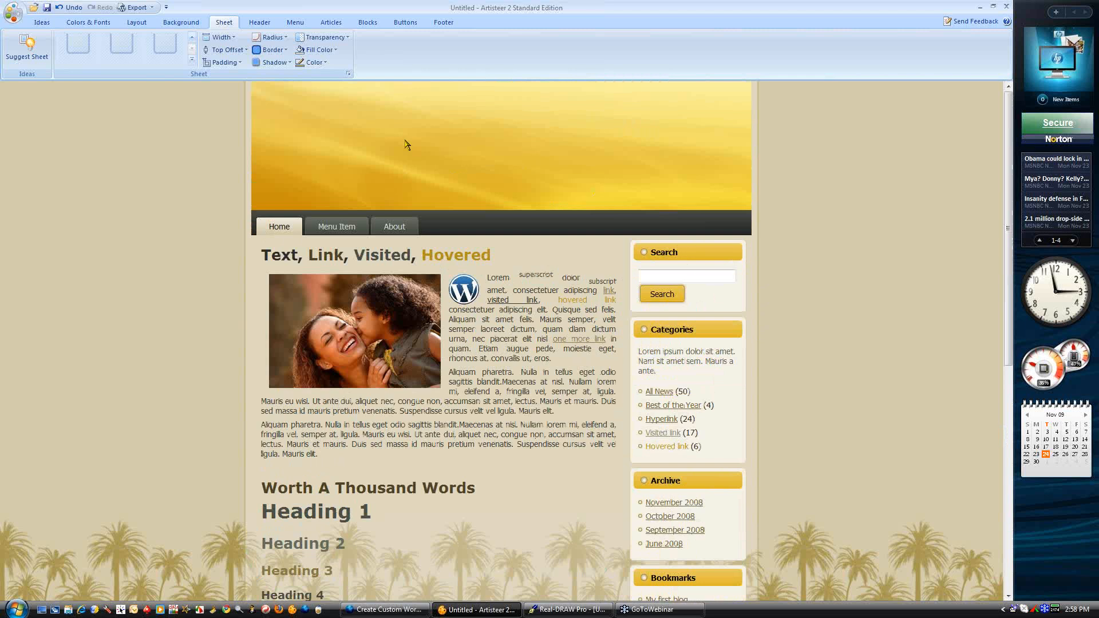
Set the sheet to No Padding and review the whole page down to the footer
{"action": "left_click", "coordinate": [226, 62]}
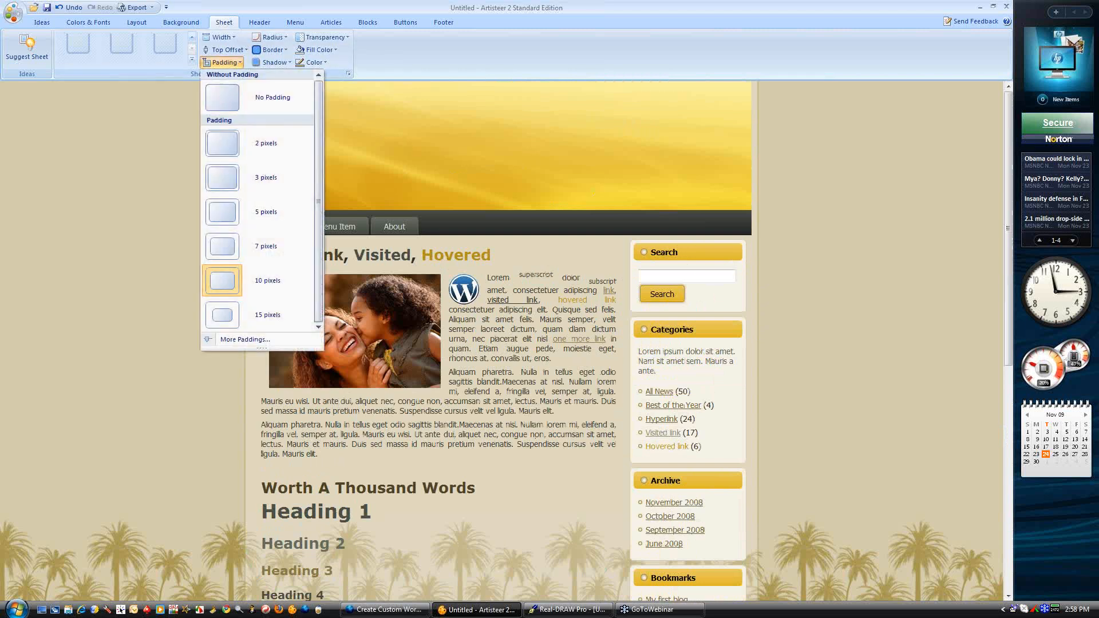
{"action": "left_click", "coordinate": [233, 98]}
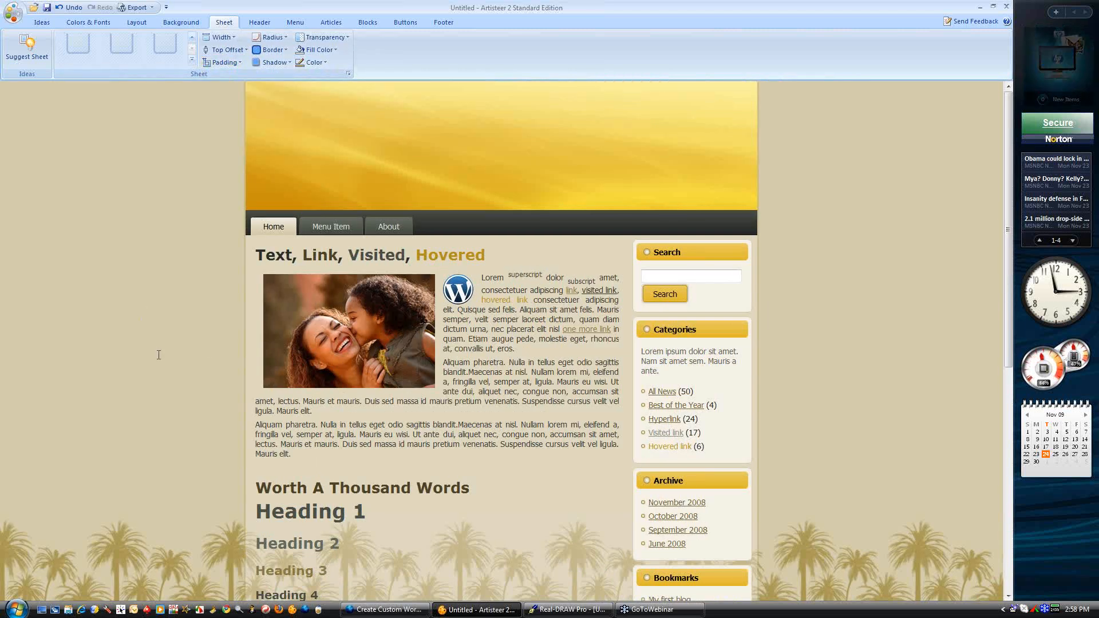
{"action": "scroll", "coordinate": [337, 414], "scroll_direction": "down", "scroll_amount": 7}
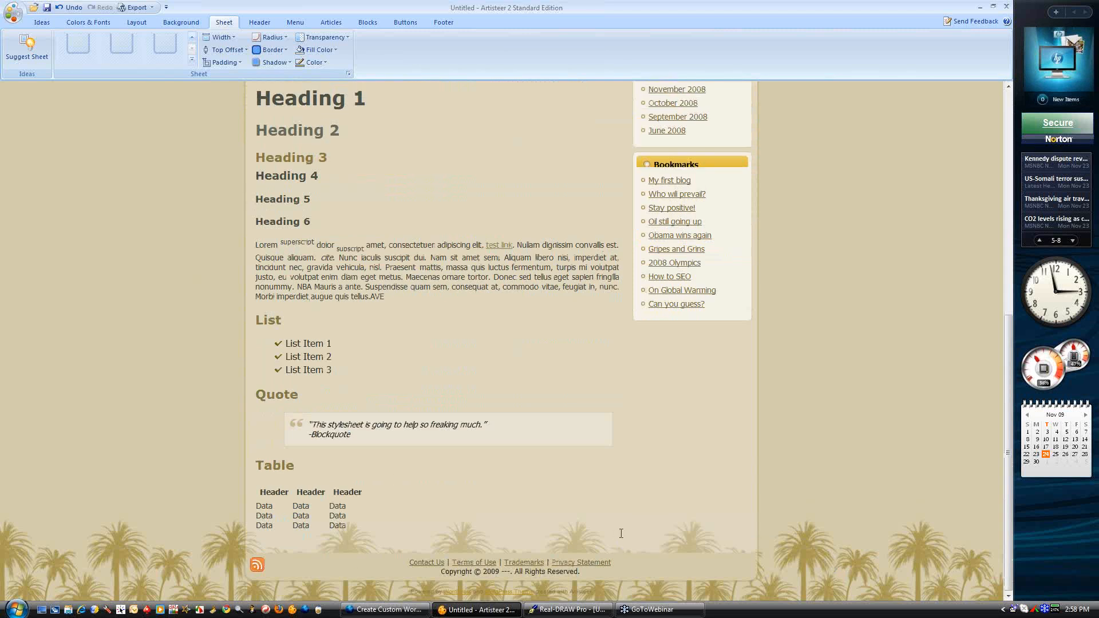
{"action": "scroll", "coordinate": [621, 533], "scroll_direction": "up", "scroll_amount": 7}
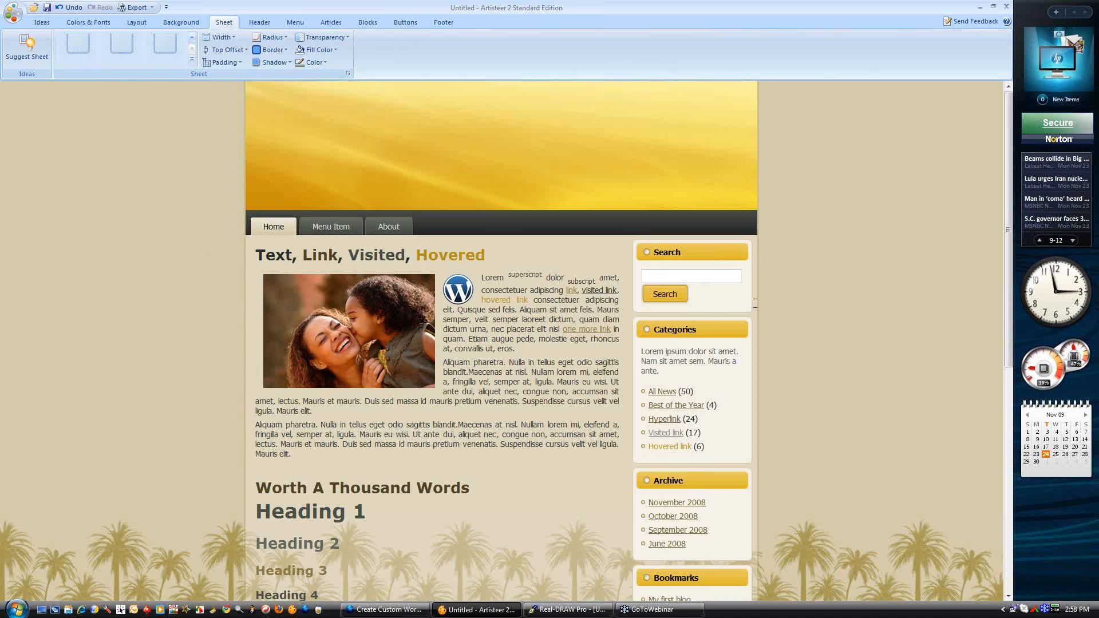
Set the sheet's top offset to 100 pixels
{"action": "left_click", "coordinate": [220, 52]}
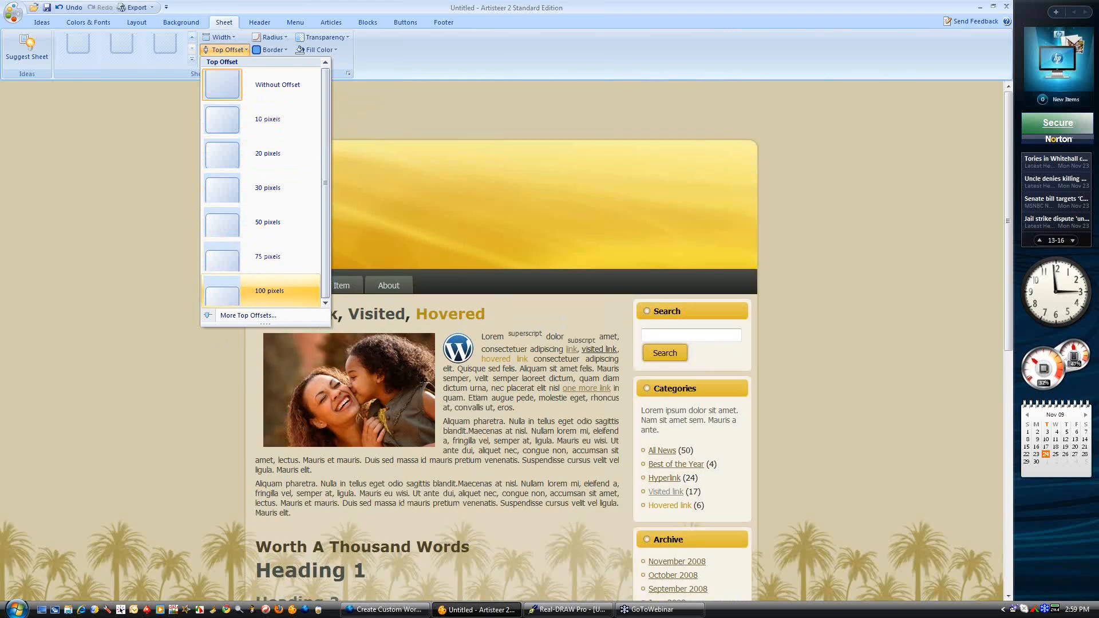
{"action": "left_click", "coordinate": [241, 313]}
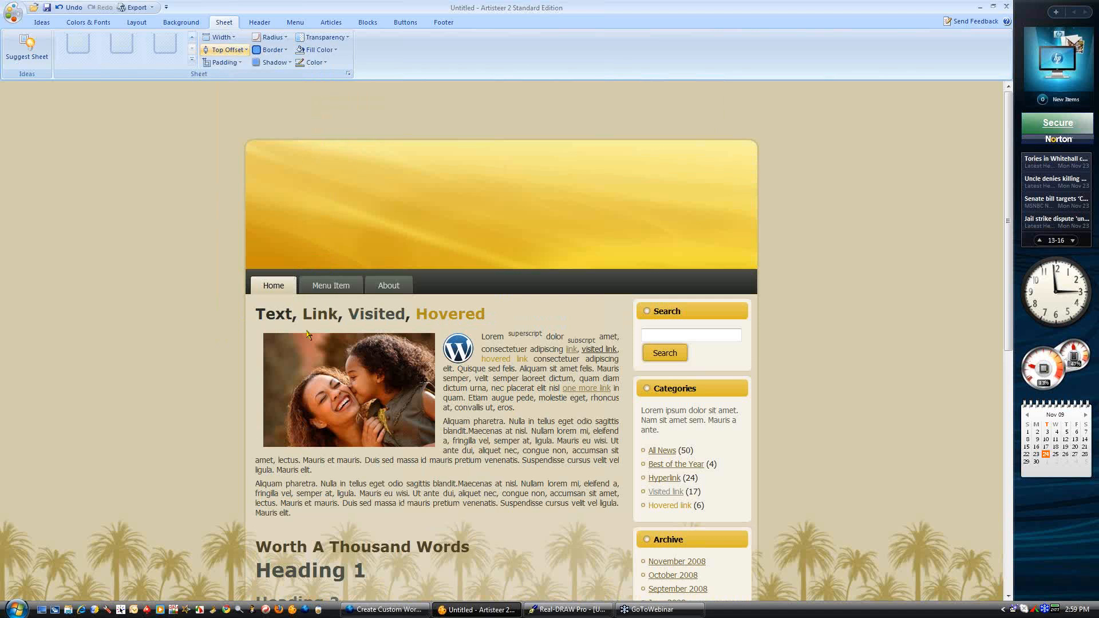
Set the sheet's top offset to 200 px in the sheet options
{"action": "left_click_drag", "start_coordinate": [576, 238], "coordinate": [607, 239]}
{"action": "left_click", "coordinate": [553, 412]}
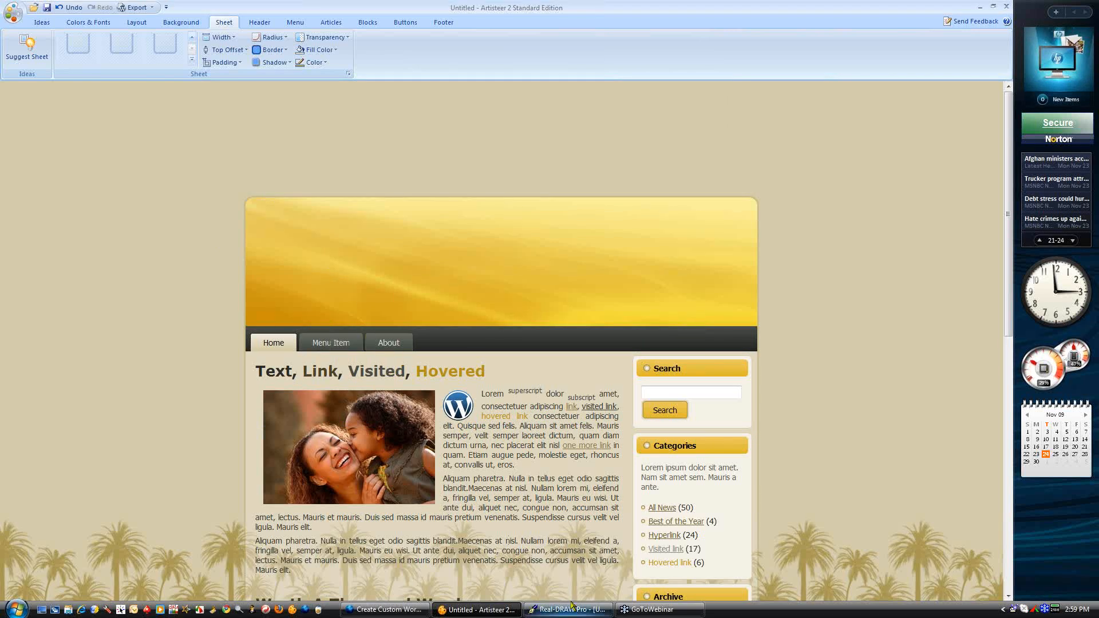
Switch to the browser and examine the Escape the City page from header to footer, including its background and content sheet
{"action": "left_click", "coordinate": [403, 610]}
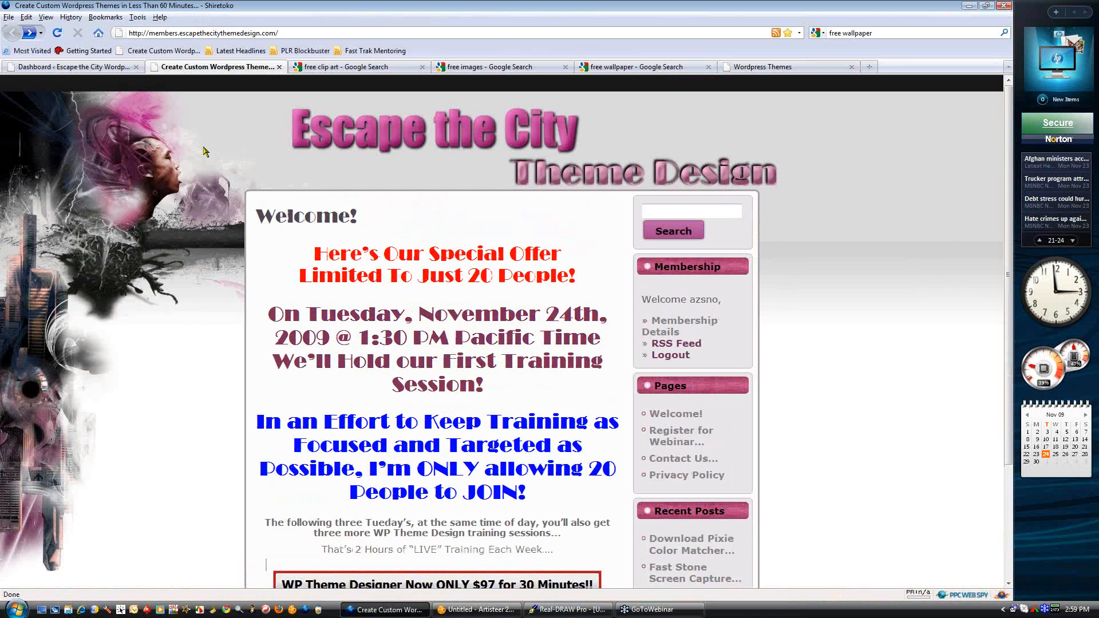
{"action": "scroll", "coordinate": [202, 173], "scroll_direction": "down", "scroll_amount": 5}
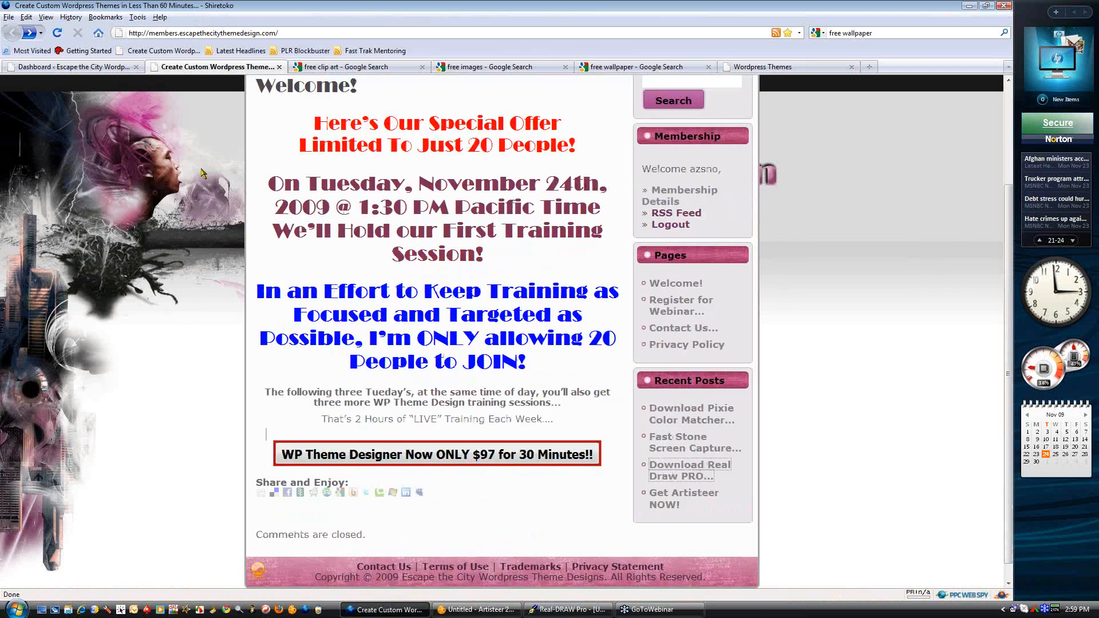
{"action": "scroll", "coordinate": [201, 173], "scroll_direction": "up", "scroll_amount": 5}
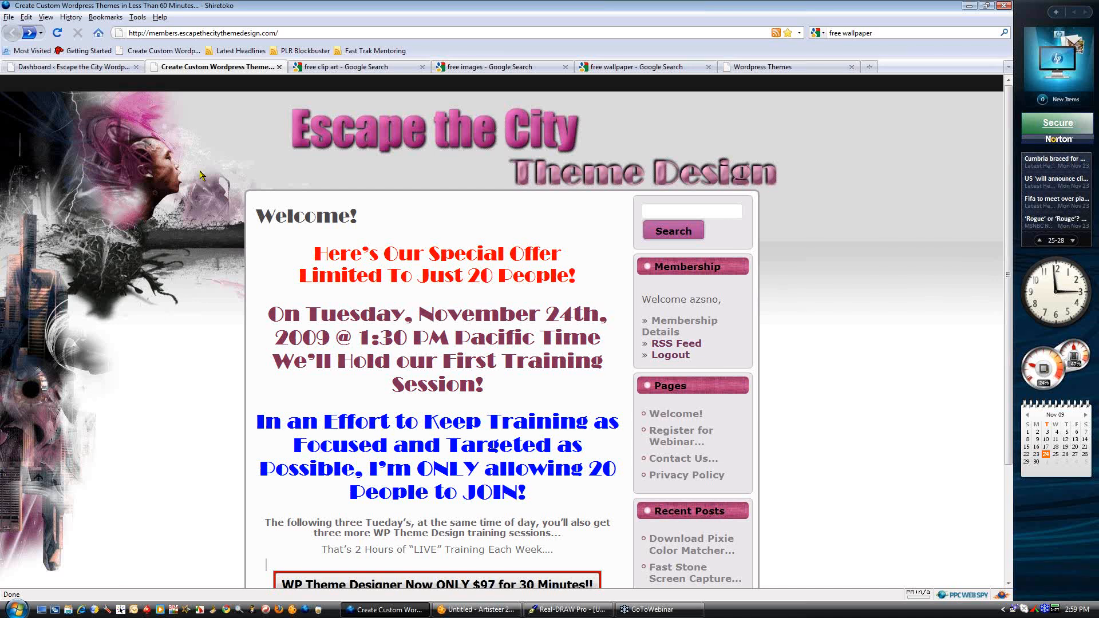
{"action": "scroll", "coordinate": [202, 173], "scroll_direction": "down", "scroll_amount": 5}
{"action": "scroll", "coordinate": [201, 172], "scroll_direction": "up", "scroll_amount": 5}
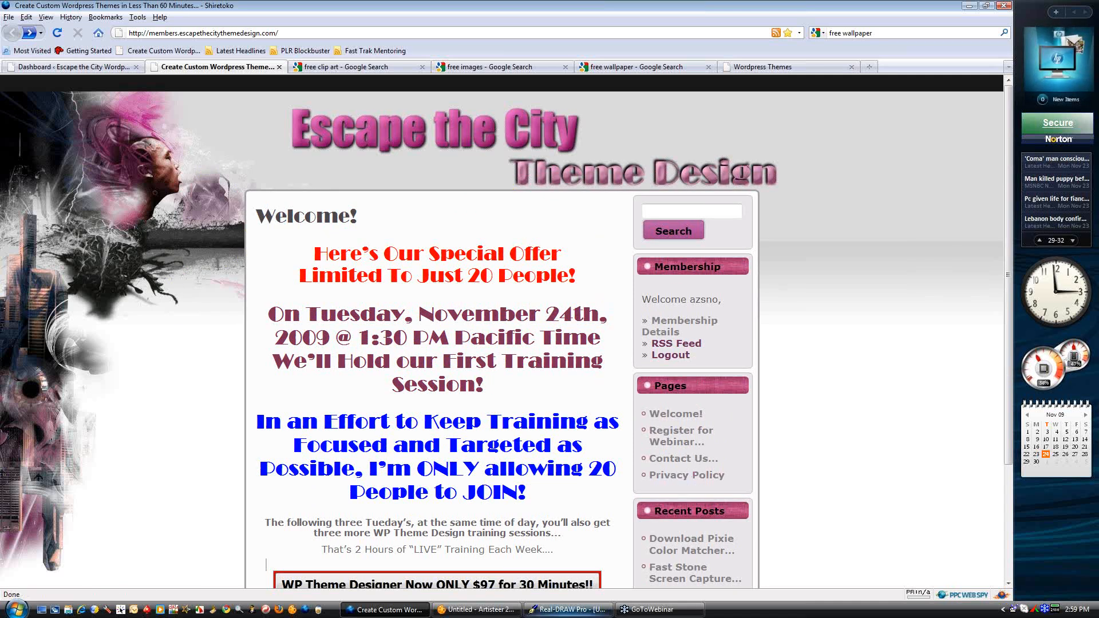
Back in Artisteer, try sheet widths of 1500 px and 500 px in the sheet options and discard the changes
{"action": "left_click", "coordinate": [475, 608]}
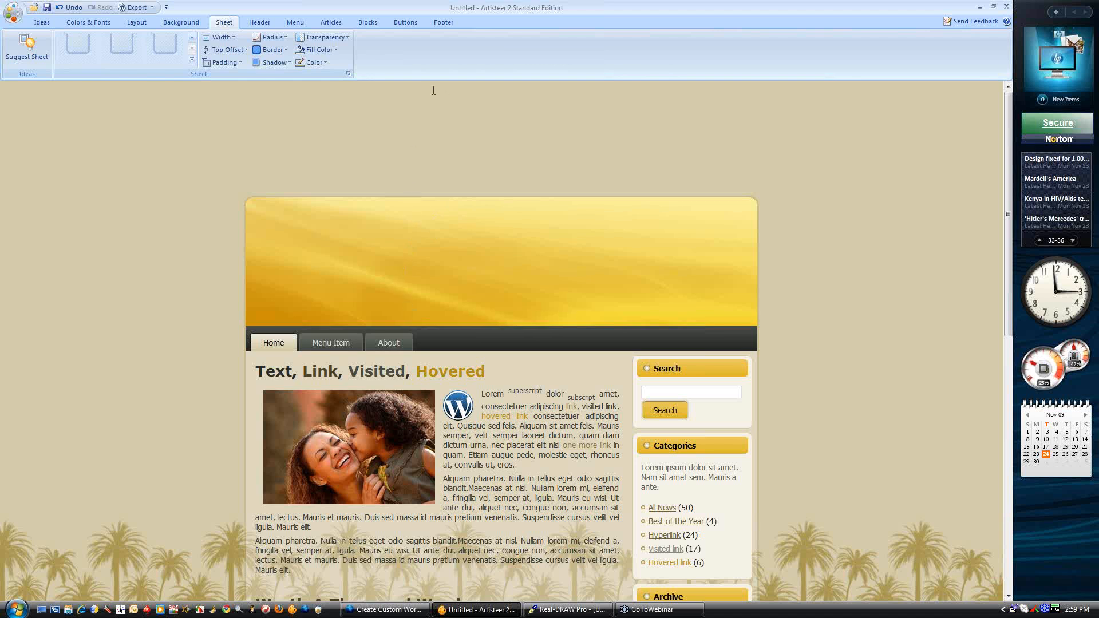
{"action": "left_click", "coordinate": [221, 37]}
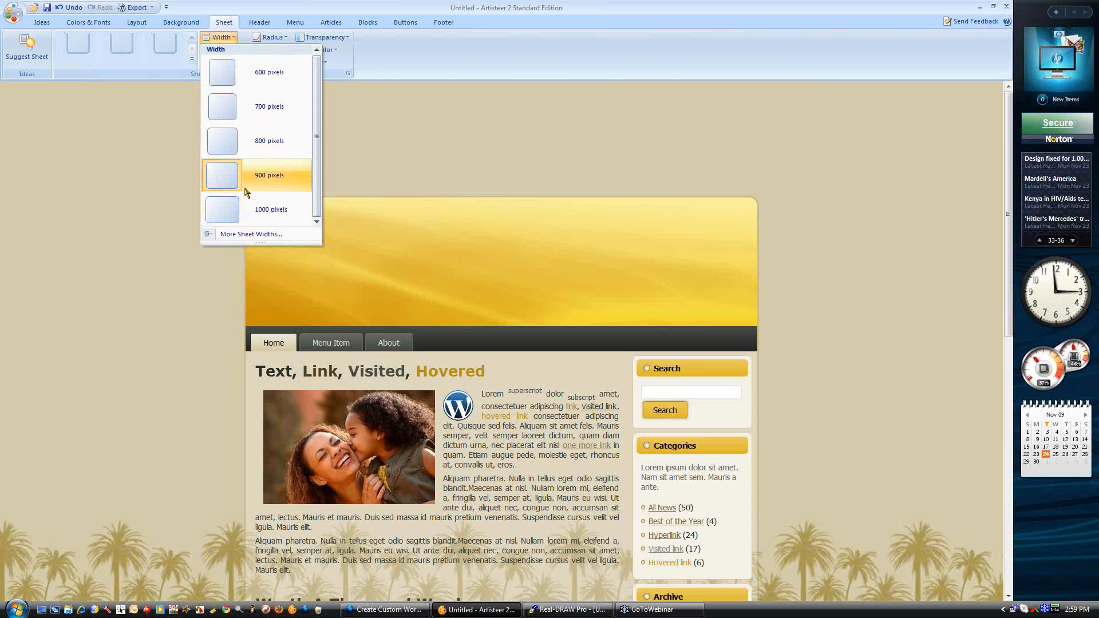
{"action": "left_click", "coordinate": [247, 234]}
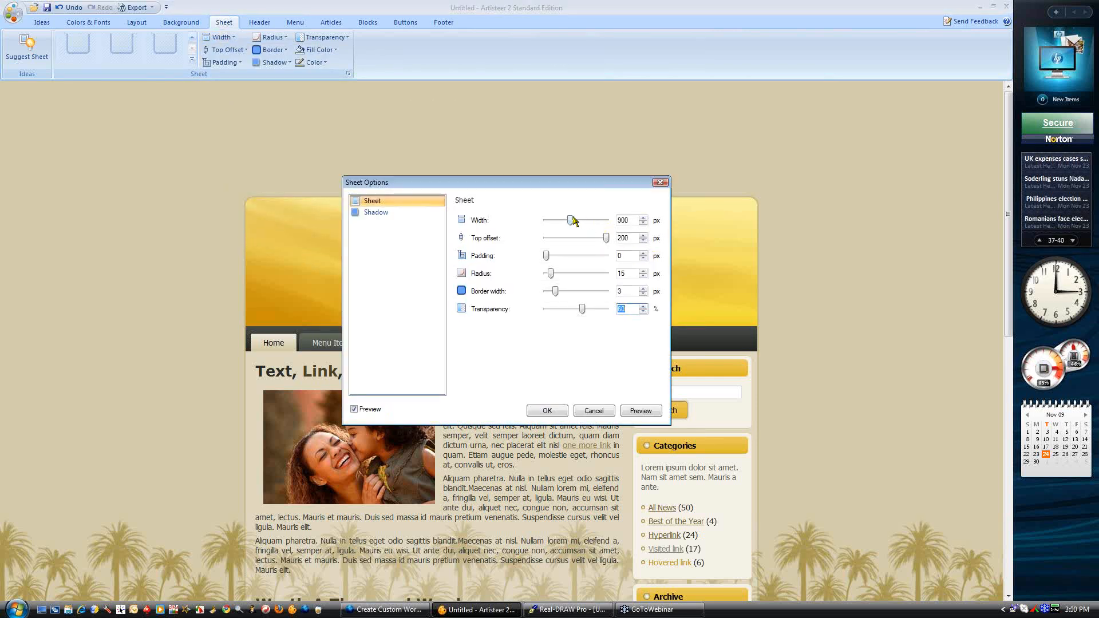
{"action": "left_click_drag", "start_coordinate": [571, 220], "coordinate": [616, 224]}
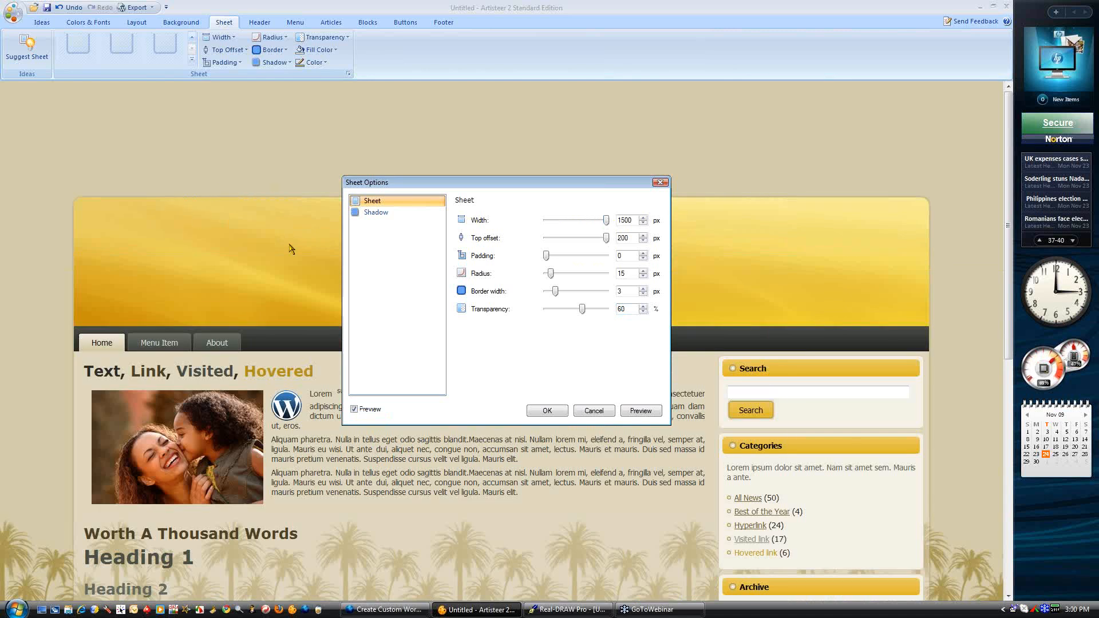
{"action": "left_click_drag", "start_coordinate": [608, 225], "coordinate": [546, 224]}
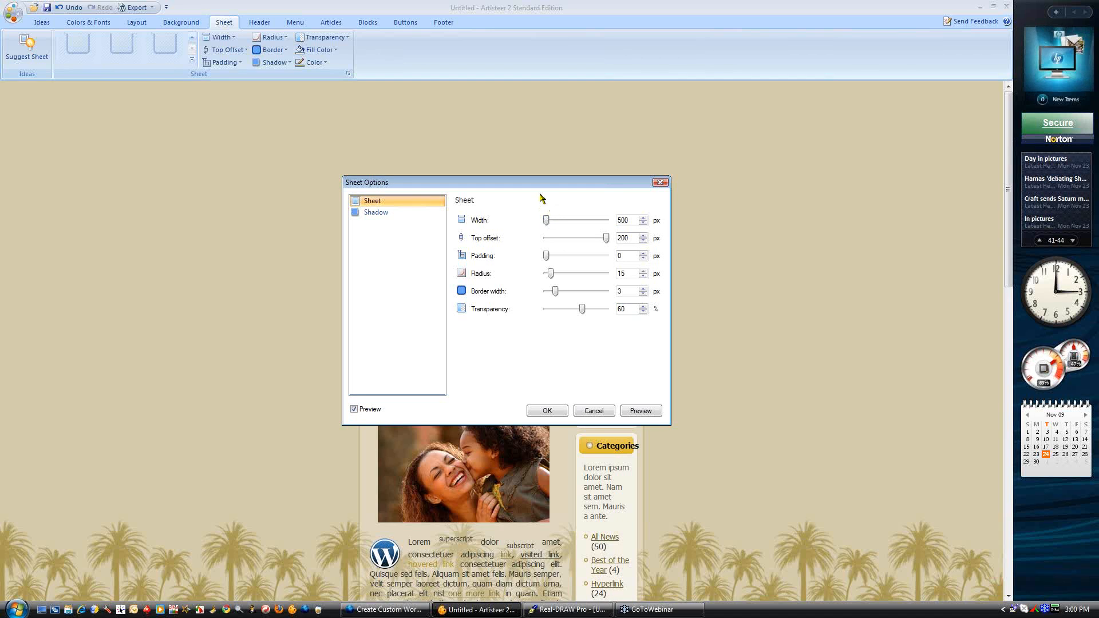
{"action": "left_click_drag", "start_coordinate": [523, 183], "coordinate": [300, 120]}
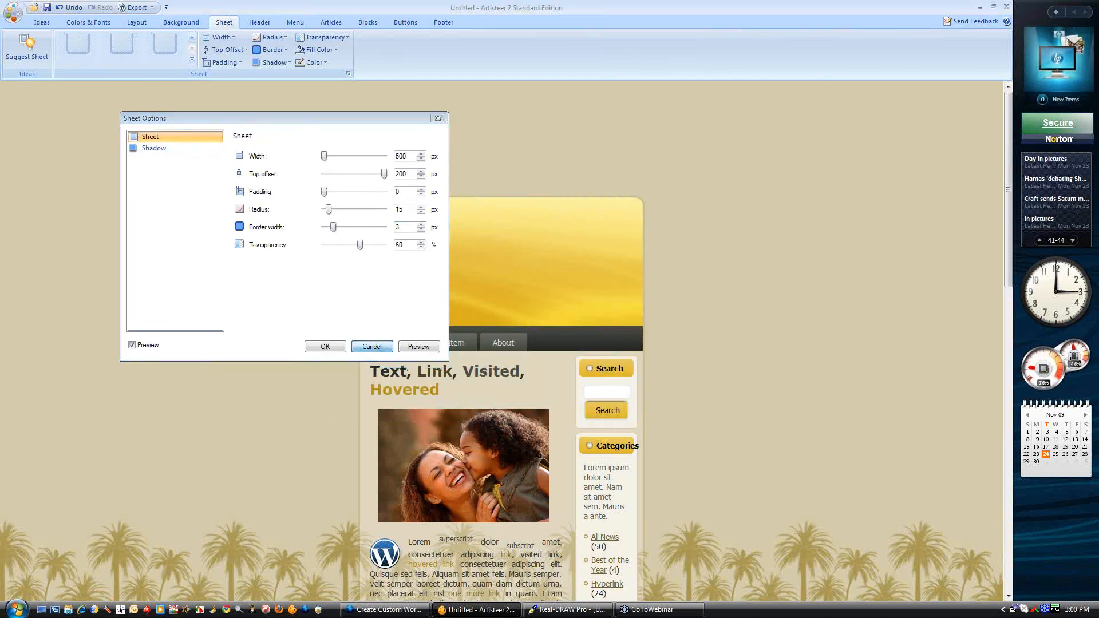
{"action": "left_click", "coordinate": [371, 347]}
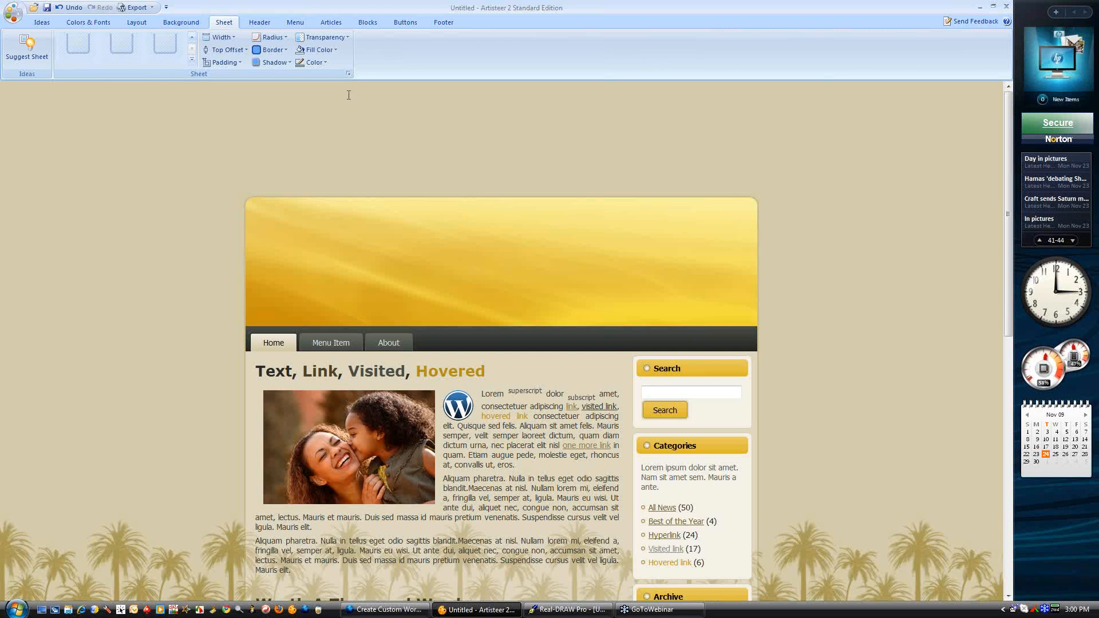
Set the sheet's top offset to Without Offset
{"action": "left_click", "coordinate": [222, 50]}
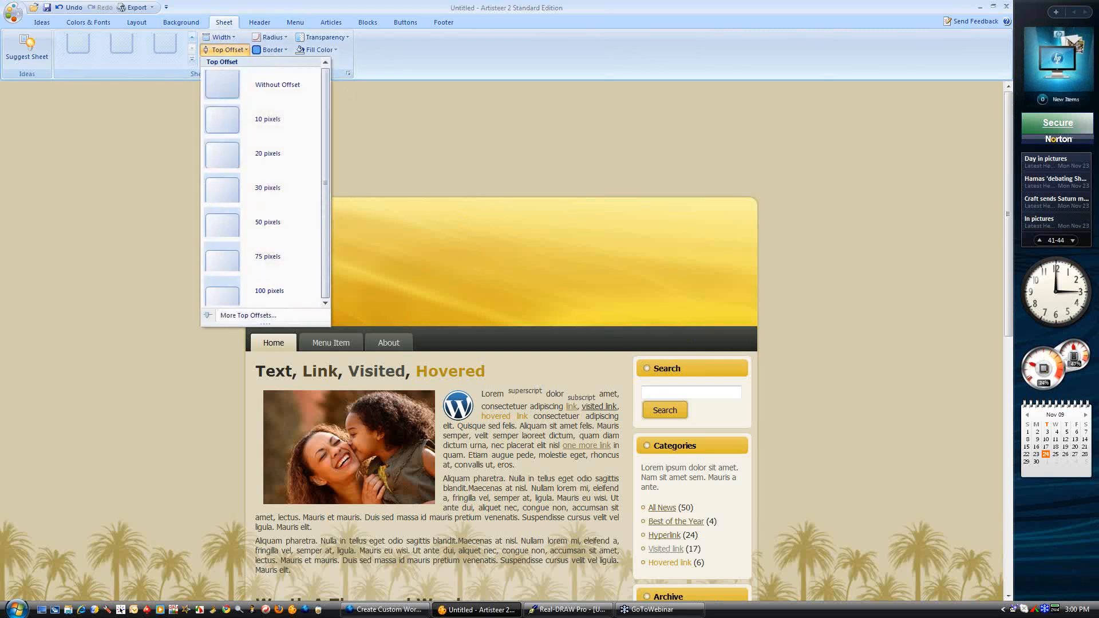
{"action": "left_click", "coordinate": [236, 92]}
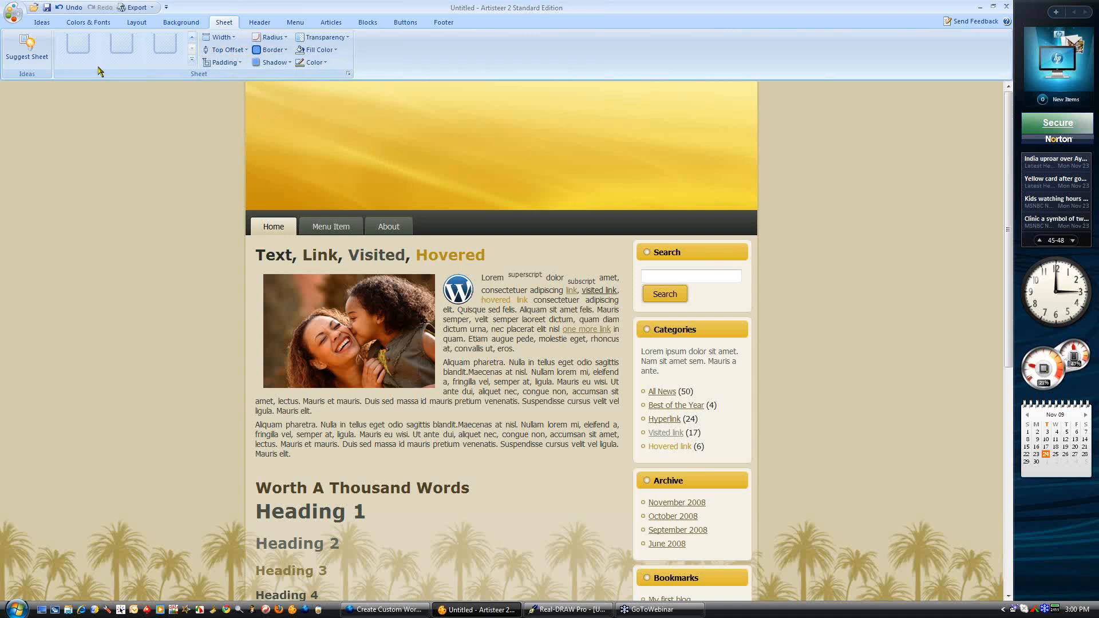
Generate two complete design suggestions for the theme and undo the second one
{"action": "left_click", "coordinate": [40, 23]}
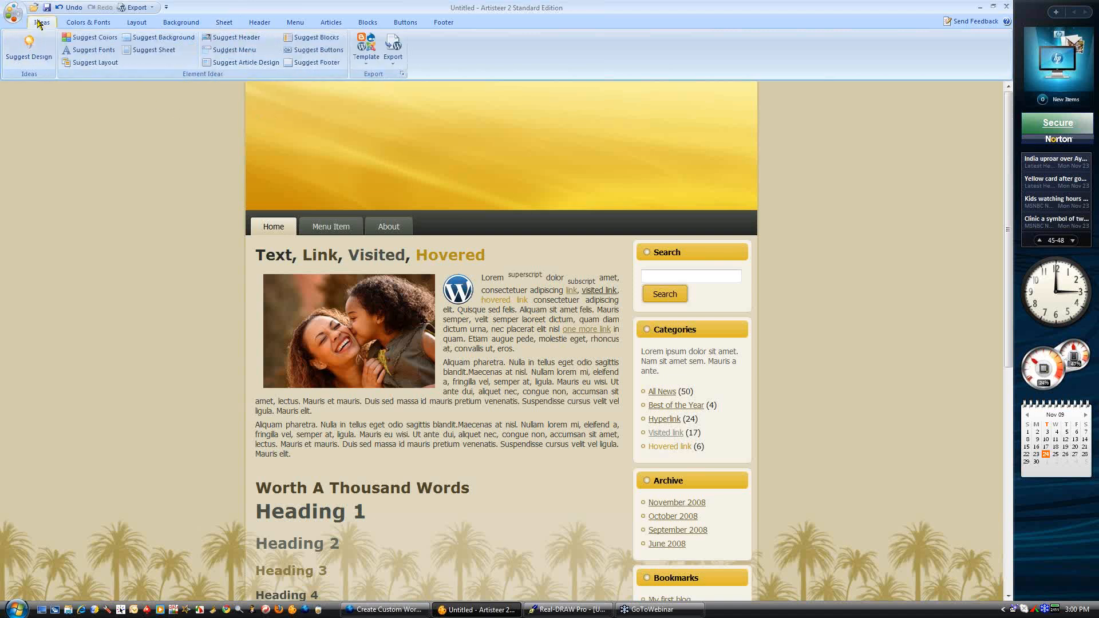
{"action": "left_click", "coordinate": [28, 50]}
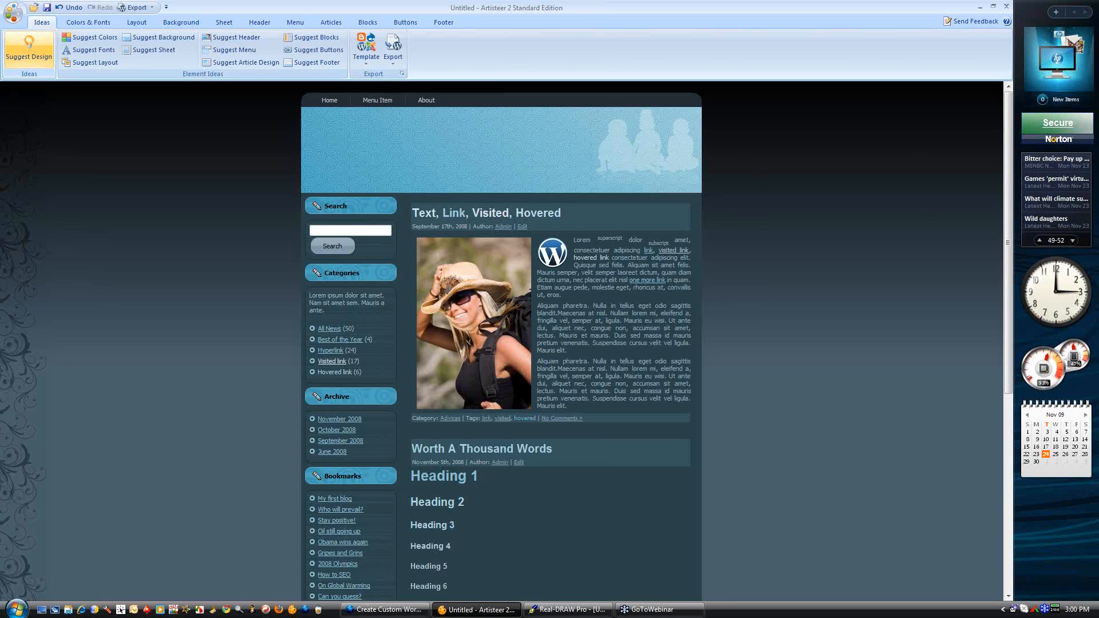
{"action": "left_click", "coordinate": [29, 50]}
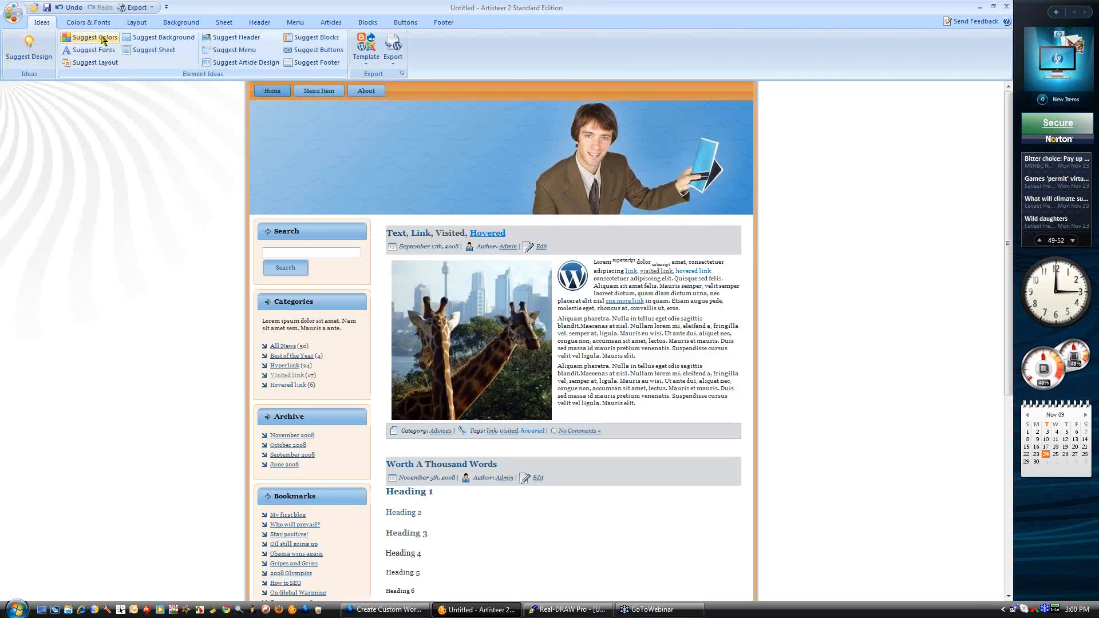
{"action": "left_click", "coordinate": [70, 7]}
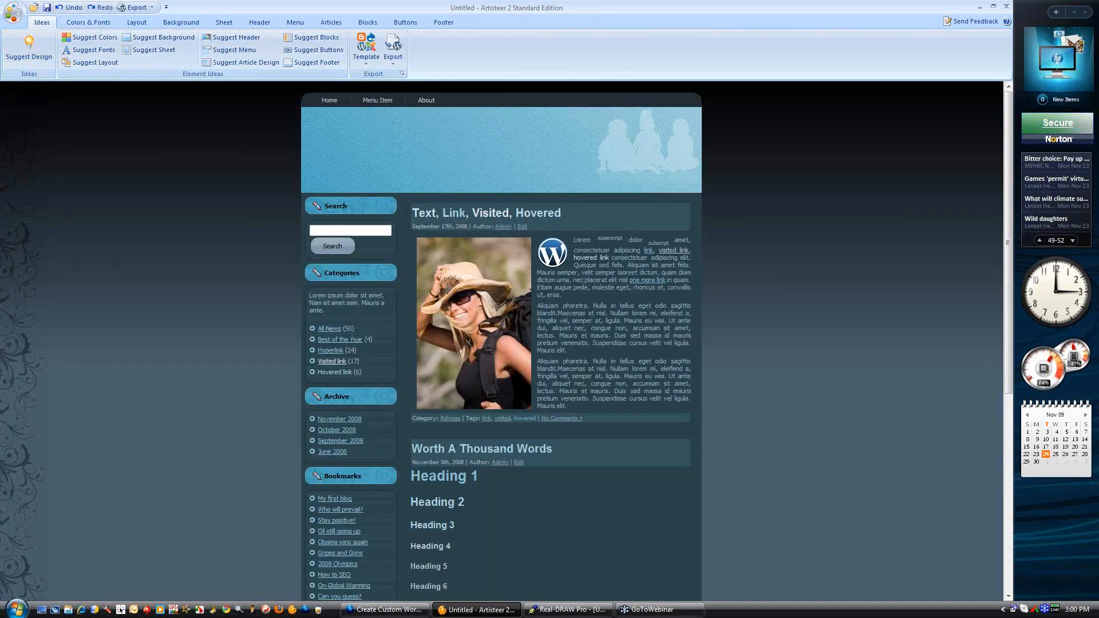
Review the suggested dark blue design down the page, then undo and redo it to compare it with the gold design
{"action": "scroll", "coordinate": [718, 359], "scroll_direction": "down", "scroll_amount": 5}
{"action": "scroll", "coordinate": [730, 413], "scroll_direction": "up", "scroll_amount": 5}
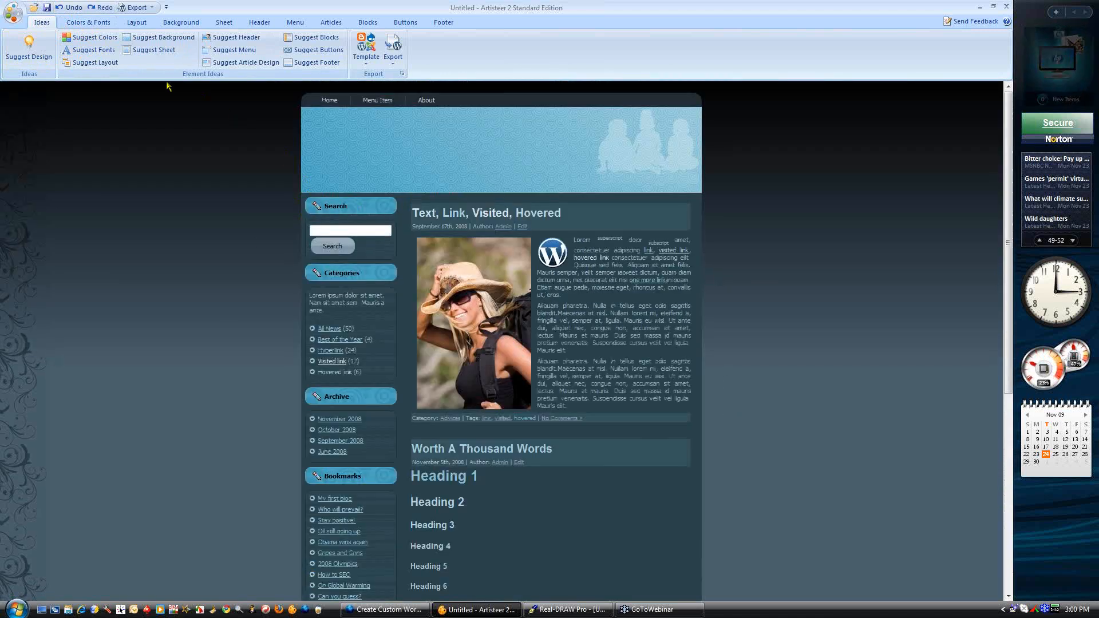
{"action": "left_click", "coordinate": [69, 8]}
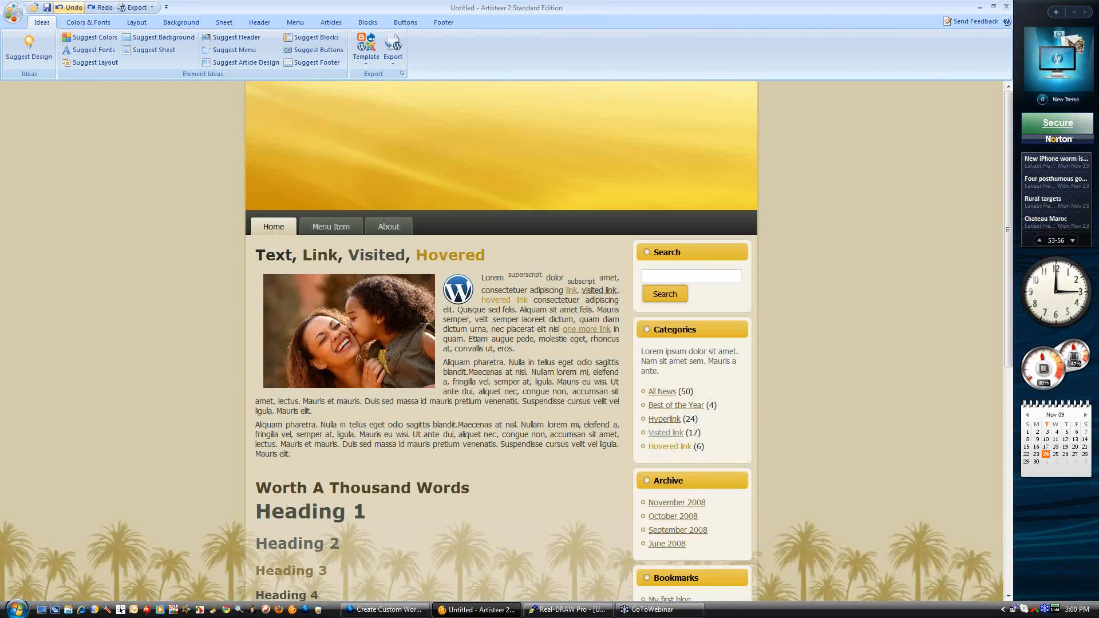
{"action": "left_click", "coordinate": [99, 8]}
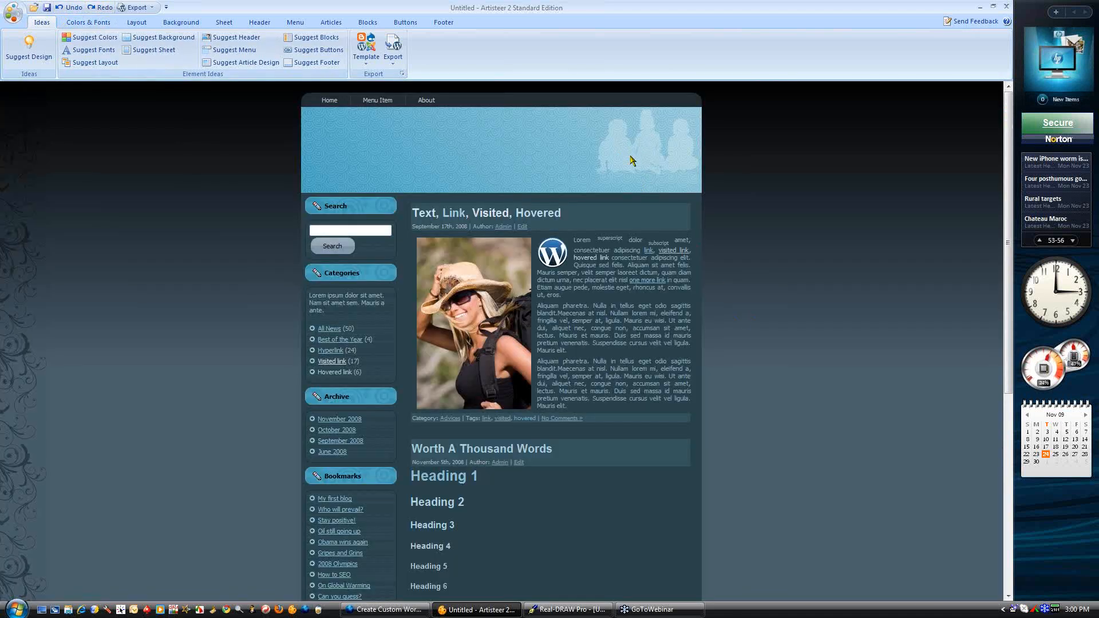
Look through the header's foreground photos, keep No Photo, and undo the suggested dark blue design
{"action": "left_click", "coordinate": [256, 23]}
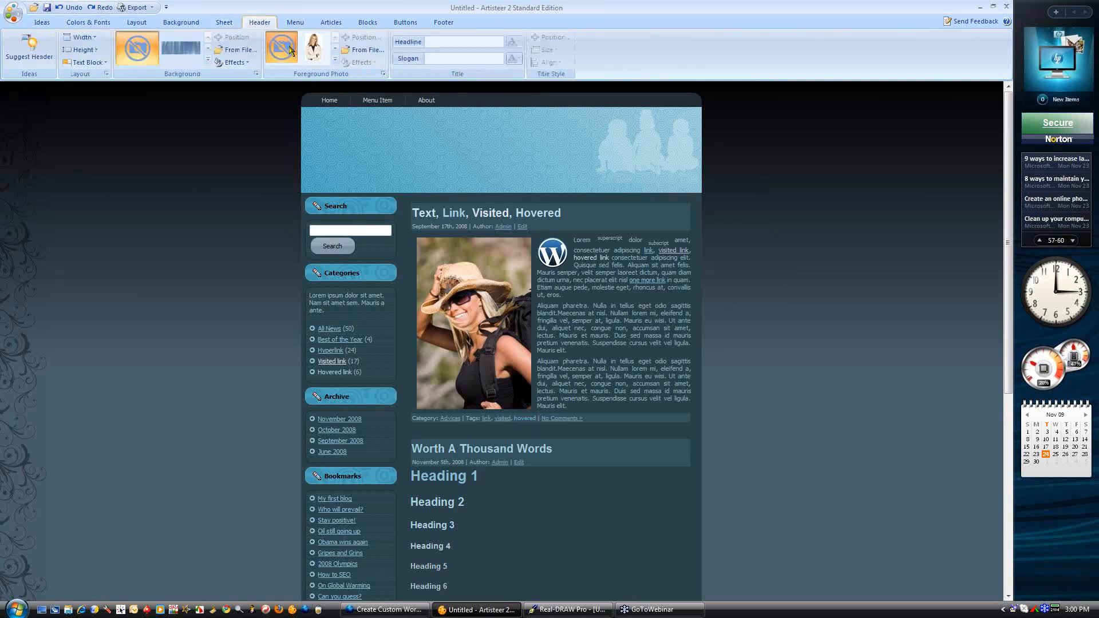
{"action": "left_click", "coordinate": [335, 60]}
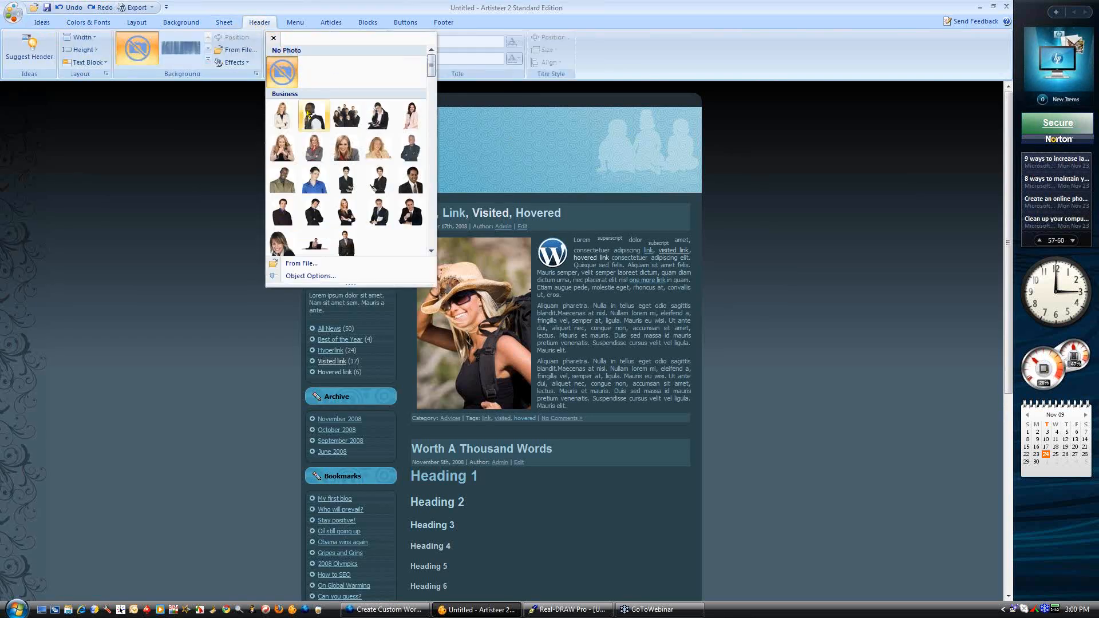
{"action": "left_click", "coordinate": [282, 72]}
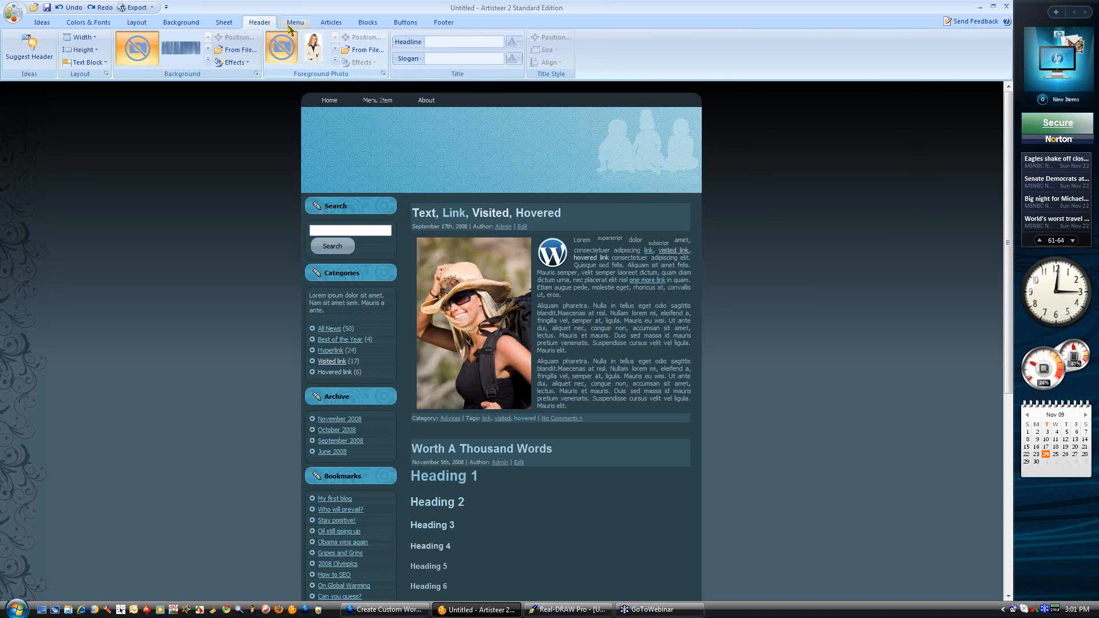
{"action": "left_click", "coordinate": [329, 24]}
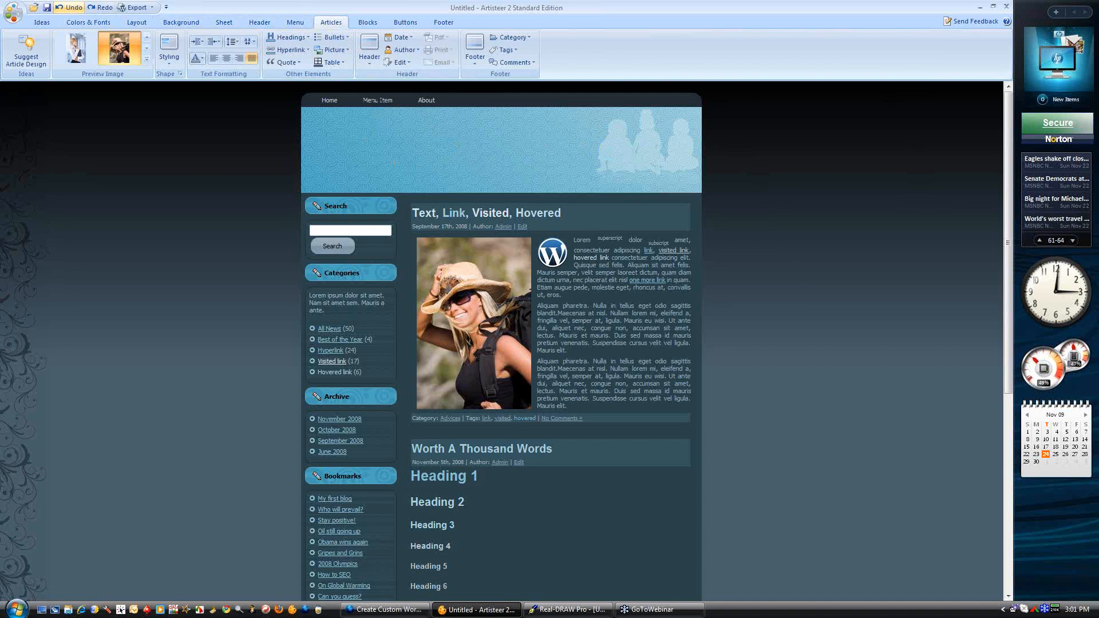
{"action": "left_click", "coordinate": [71, 7]}
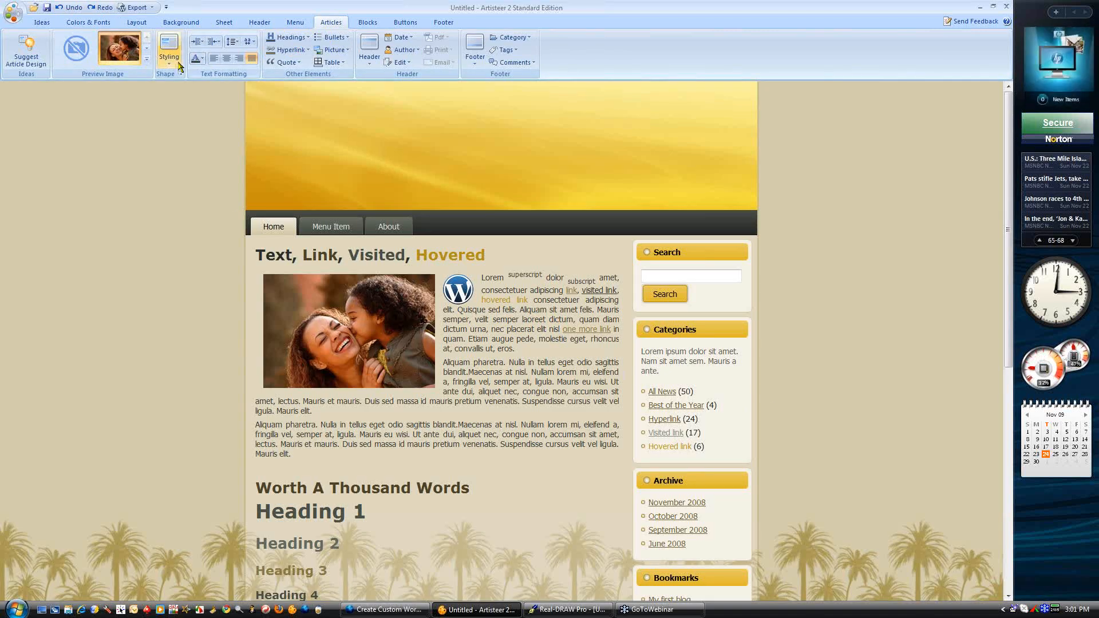
Preview the Siesta color theme on the page and leave the color themes without applying it
{"action": "left_click", "coordinate": [101, 23]}
{"action": "left_click", "coordinate": [82, 50]}
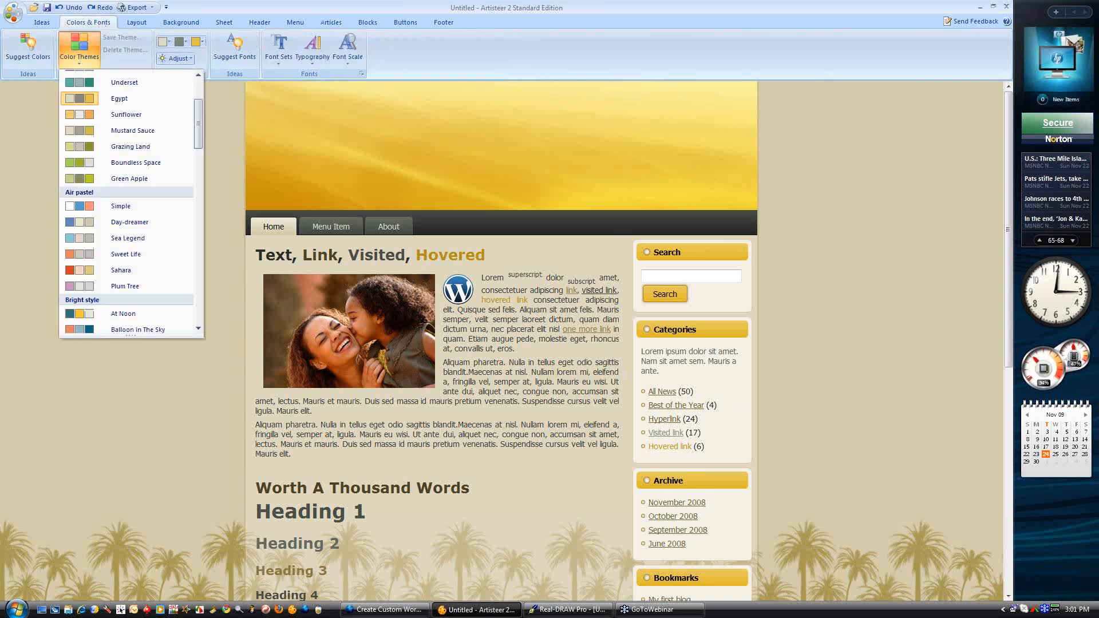
{"action": "left_click_drag", "start_coordinate": [202, 125], "coordinate": [204, 102]}
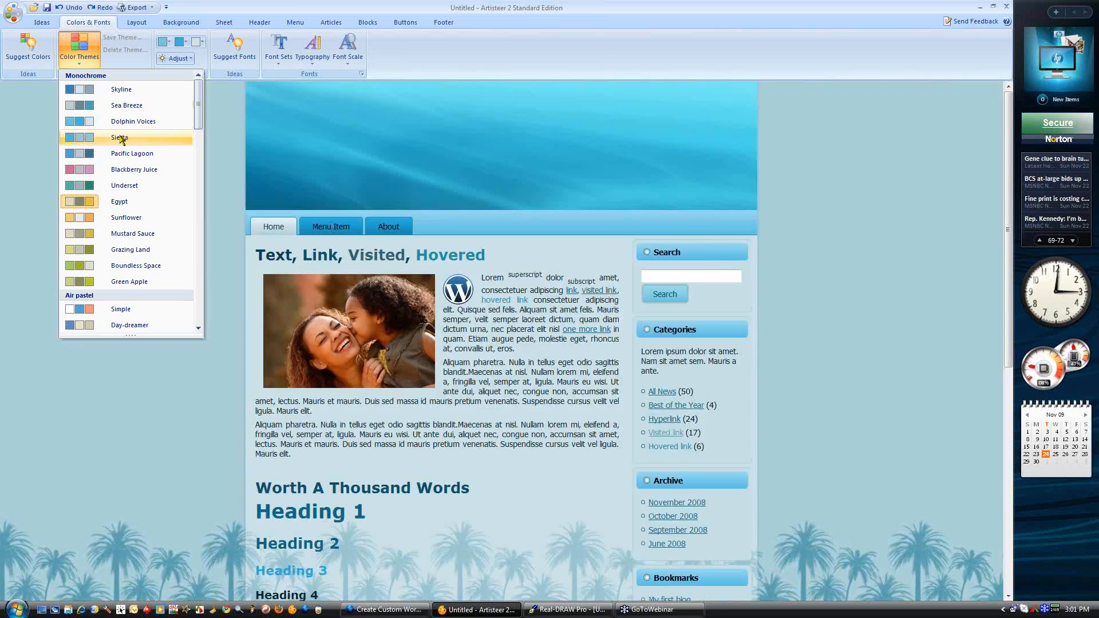
{"action": "key", "text": "Escape"}
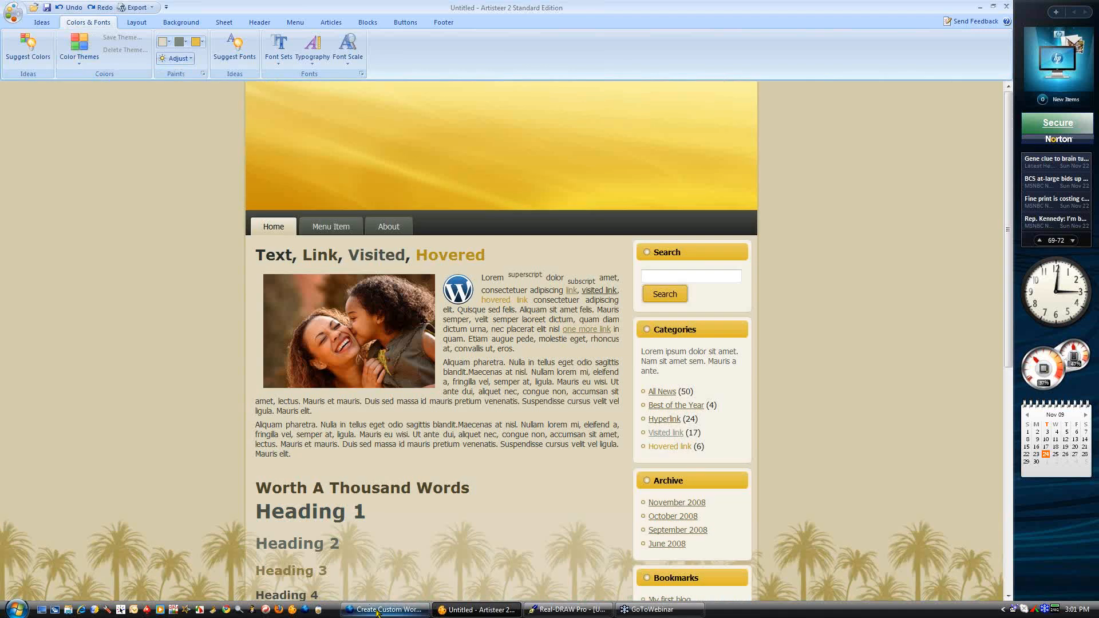
Switch to the browser and examine the colors of the Escape the City page from header to footer
{"action": "left_click", "coordinate": [377, 610]}
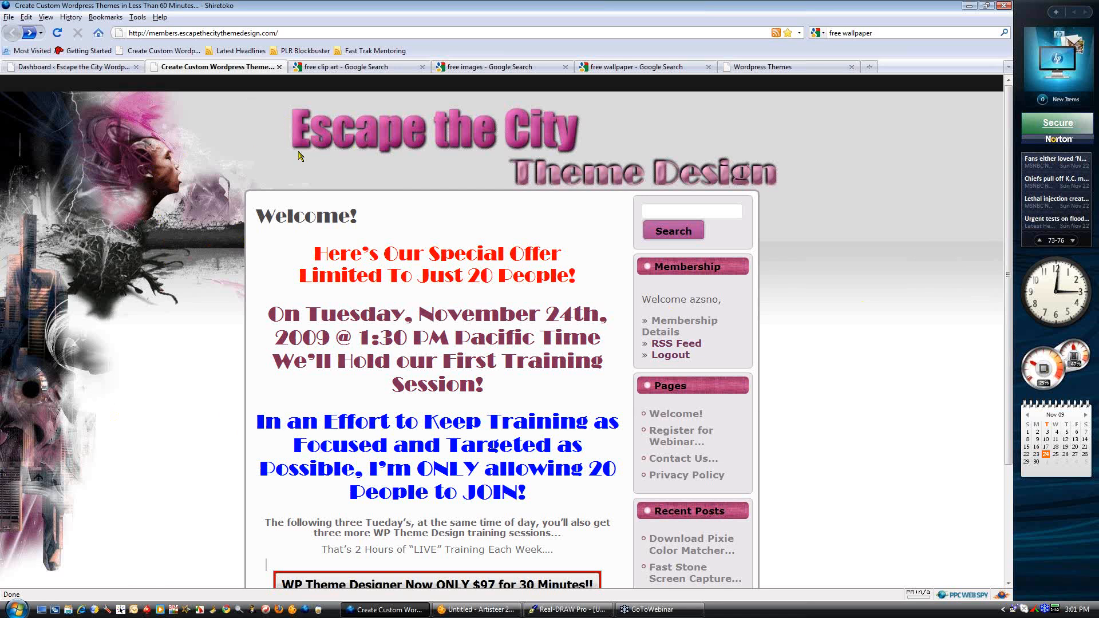
{"action": "scroll", "coordinate": [209, 265], "scroll_direction": "down", "scroll_amount": 3}
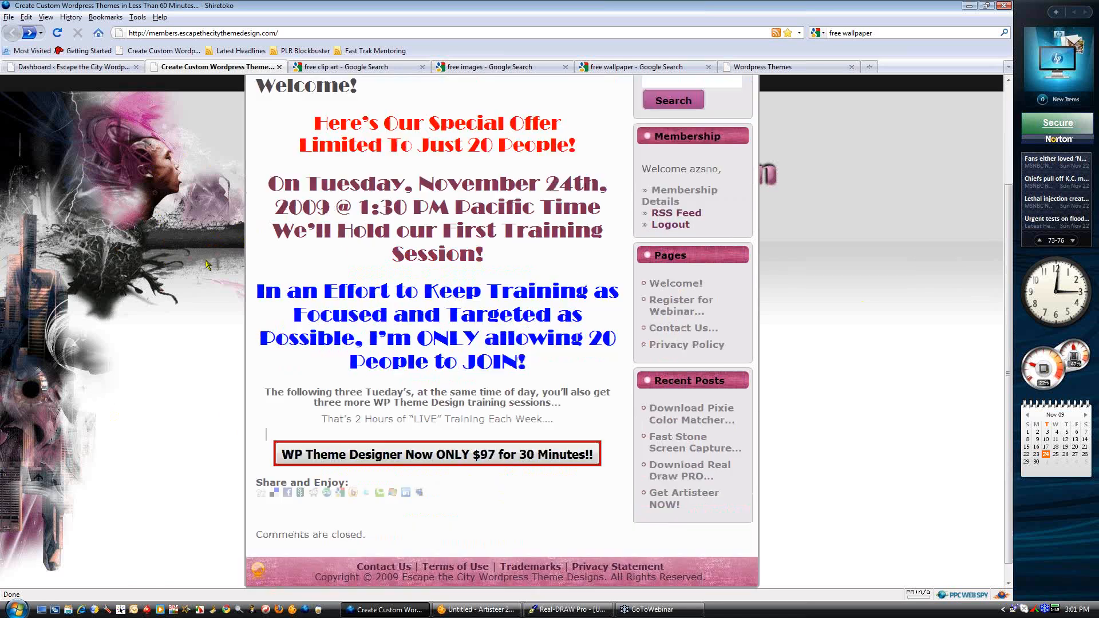
{"action": "scroll", "coordinate": [207, 264], "scroll_direction": "up", "scroll_amount": 3}
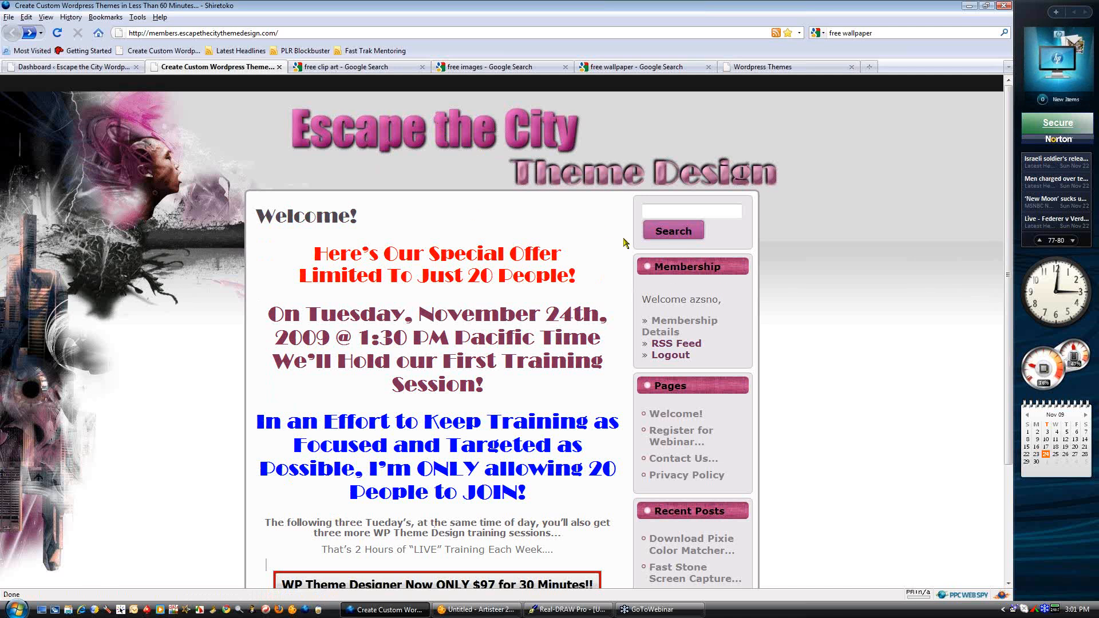
Return to Artisteer, apply the Blackberry Juice color theme, and bring up the Escape the City page in the browser for comparison
{"action": "left_click", "coordinate": [480, 609]}
{"action": "left_click", "coordinate": [79, 48]}
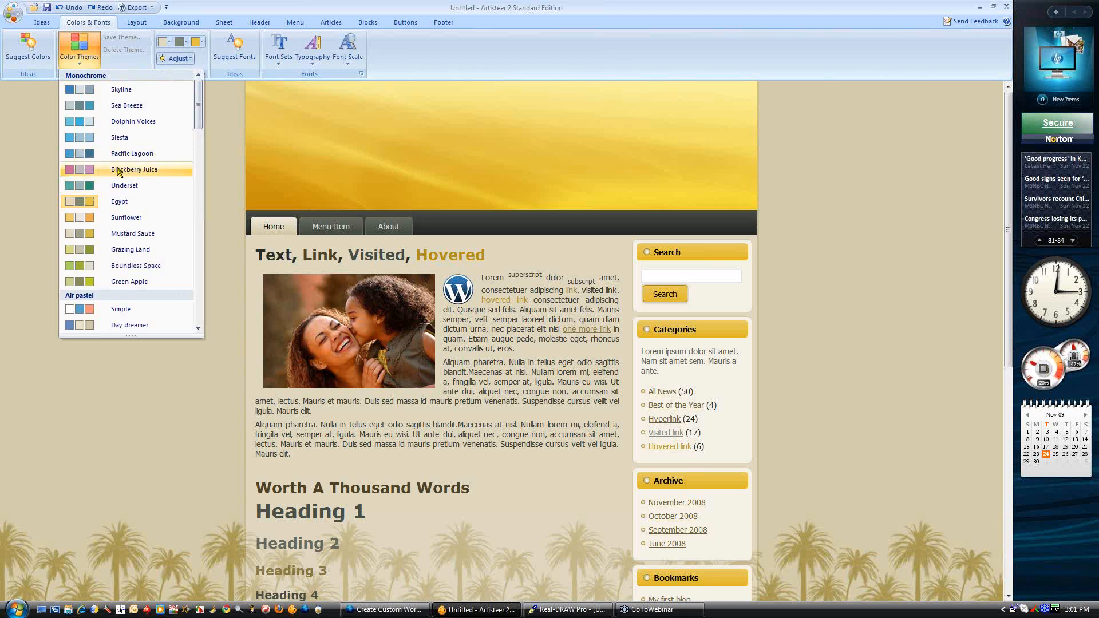
{"action": "left_click", "coordinate": [134, 169]}
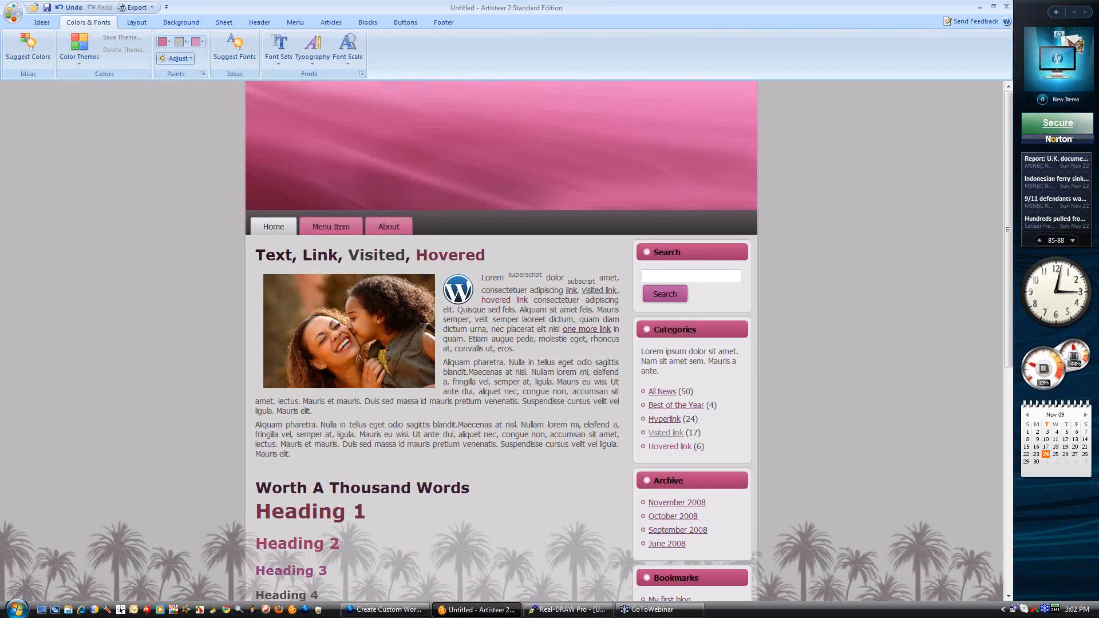
{"action": "left_click", "coordinate": [405, 610]}
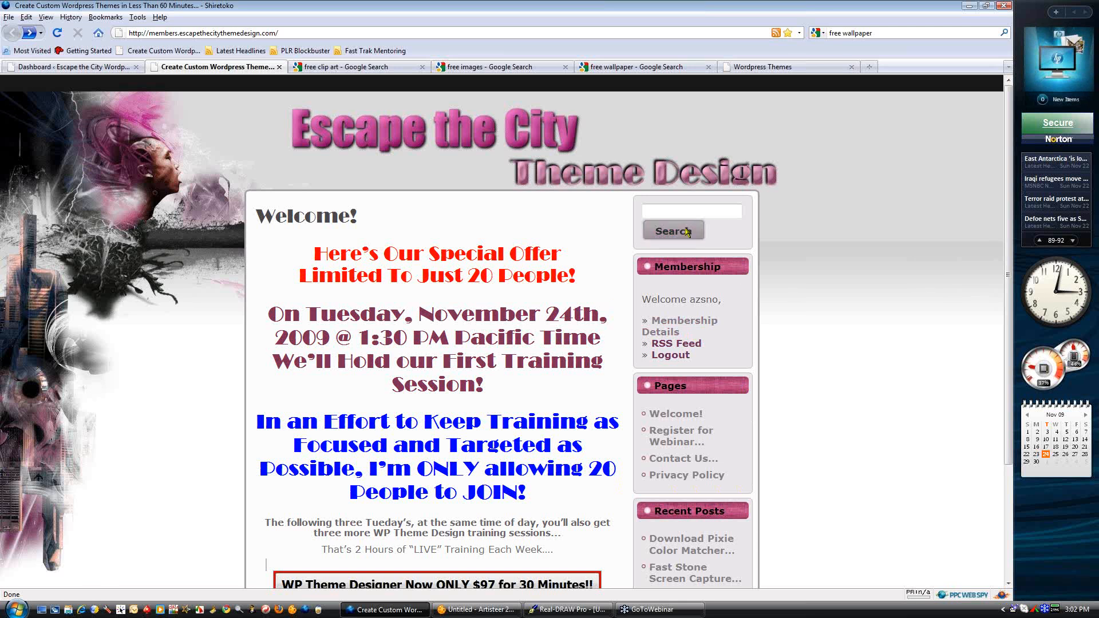
Compare the Search button and block styling in Artisteer with the Escape the City page in the browser, ending back in Artisteer
{"action": "left_click", "coordinate": [488, 608]}
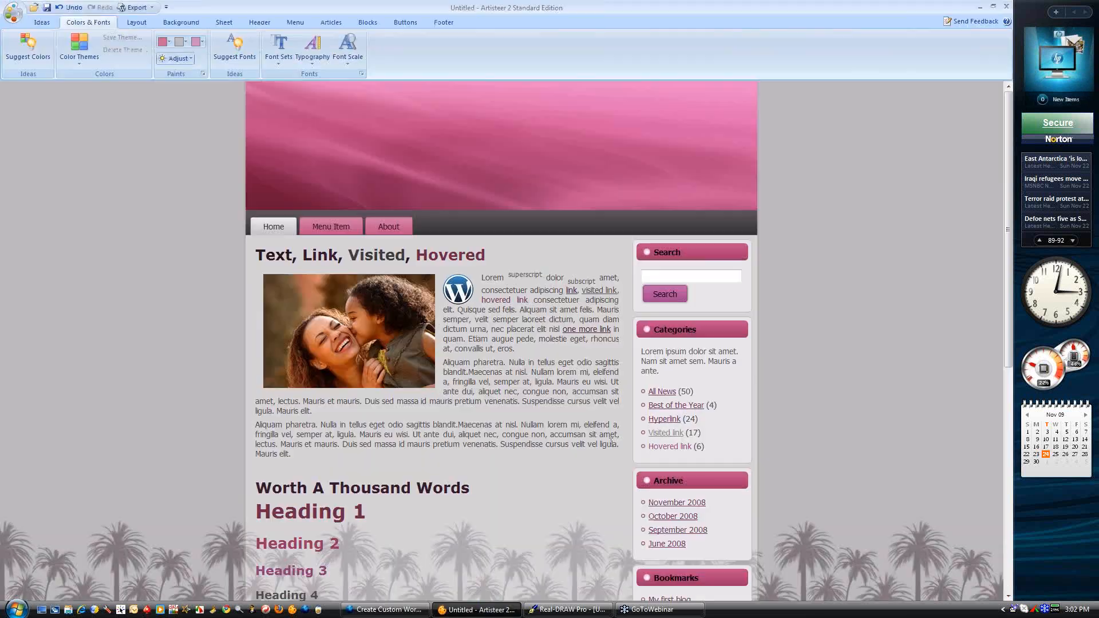
{"action": "left_click", "coordinate": [673, 294]}
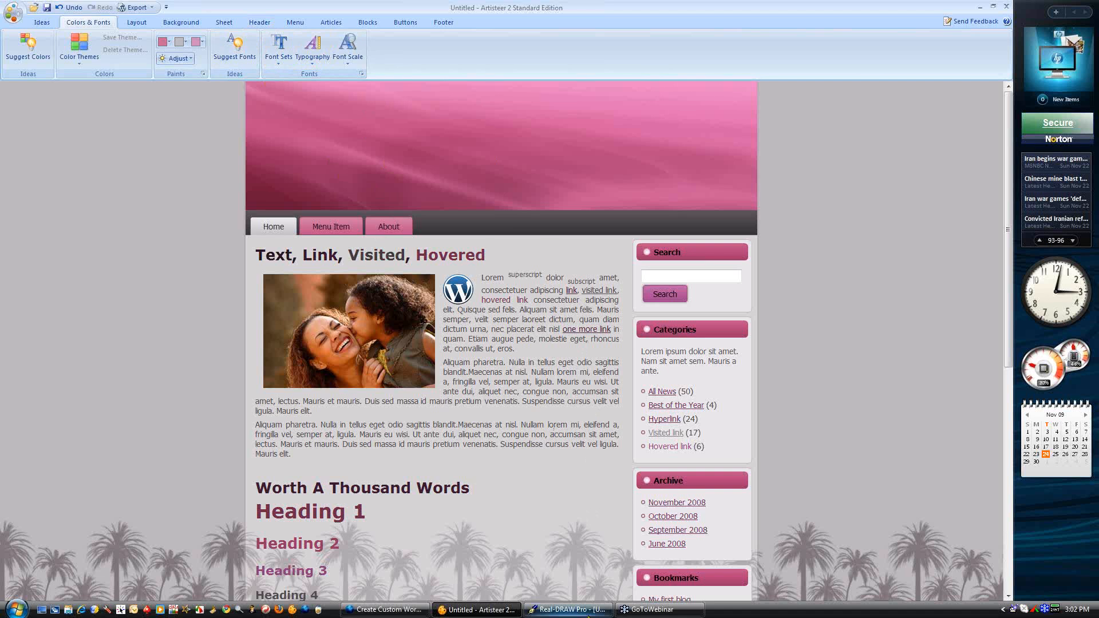
{"action": "left_click", "coordinate": [384, 609]}
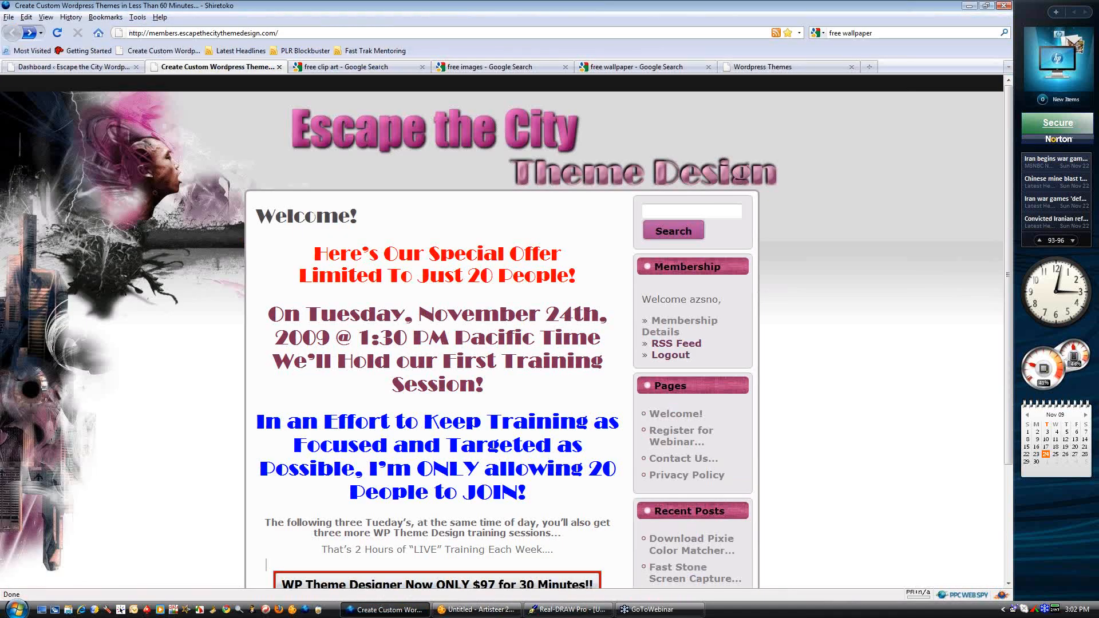
{"action": "left_click", "coordinate": [473, 609]}
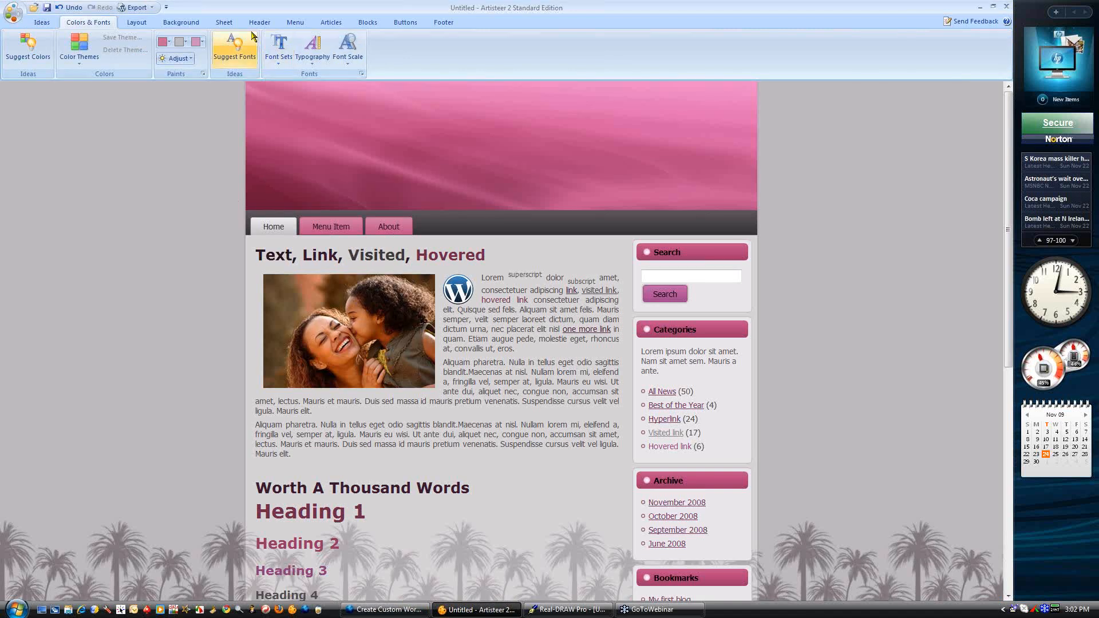
Set the page sheet to No Transparency
{"action": "left_click", "coordinate": [222, 21]}
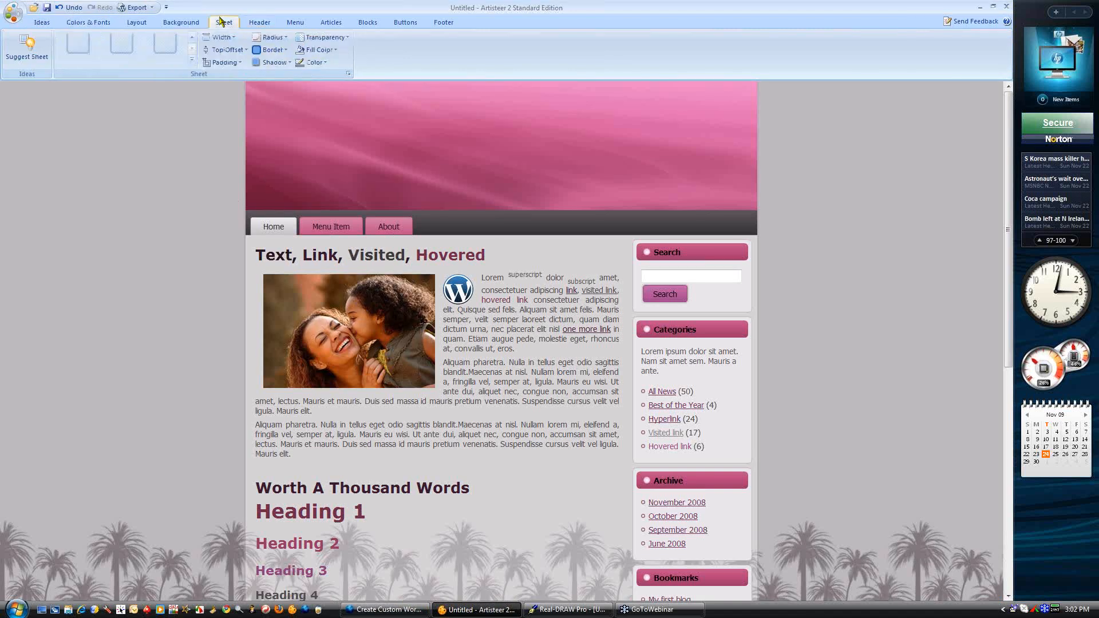
{"action": "left_click", "coordinate": [321, 38]}
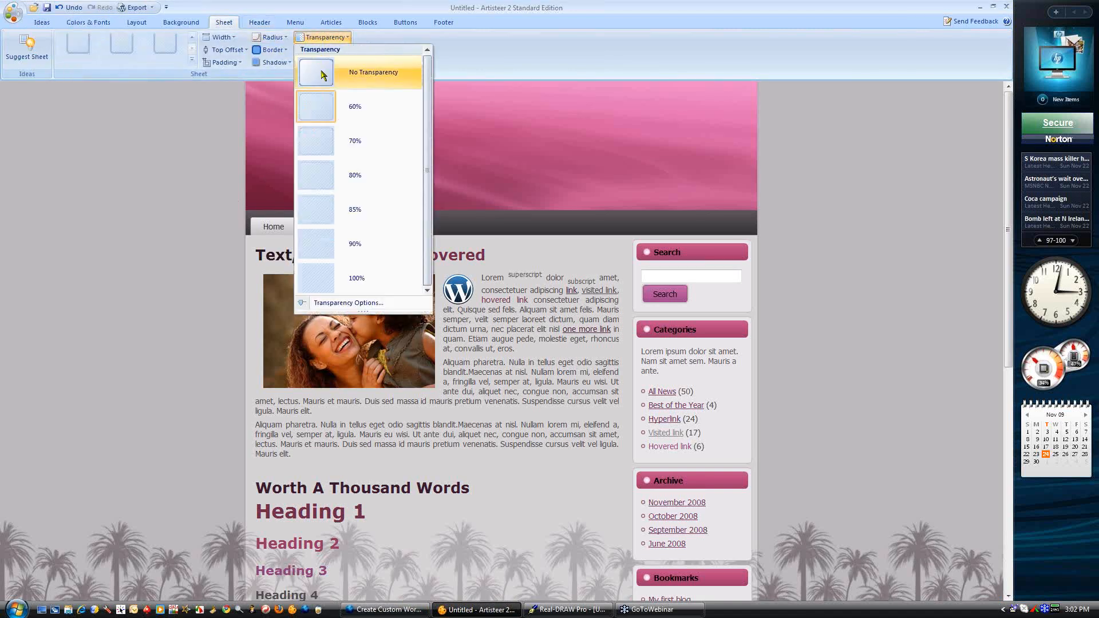
{"action": "left_click", "coordinate": [372, 72]}
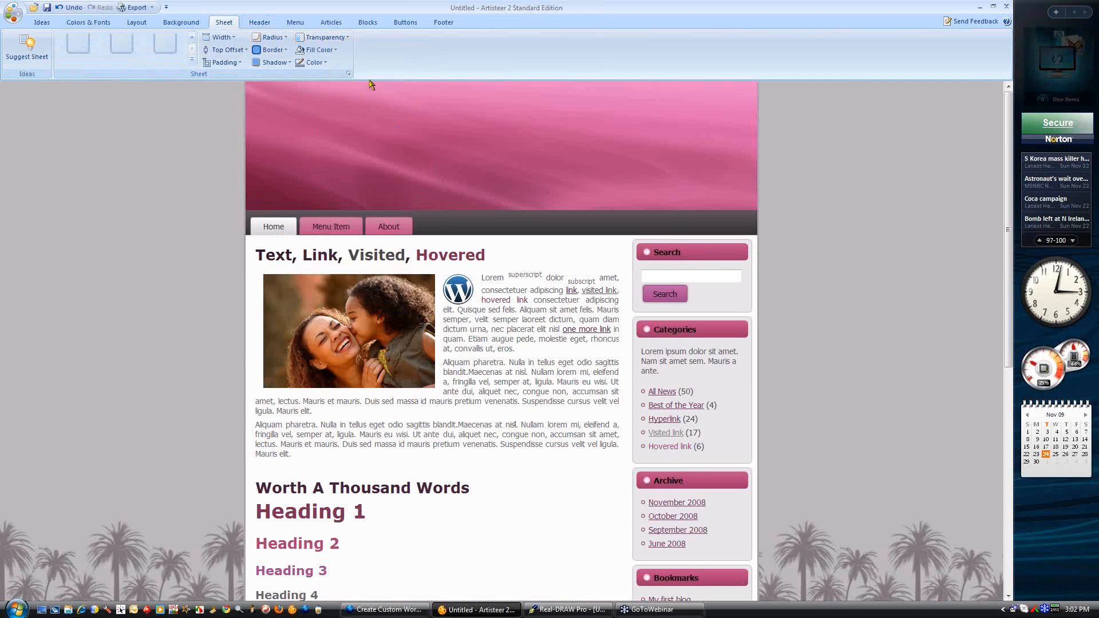
Set the sheet's transparency to 100%, check the page down to the footer, and return to the color and font options
{"action": "left_click", "coordinate": [325, 38]}
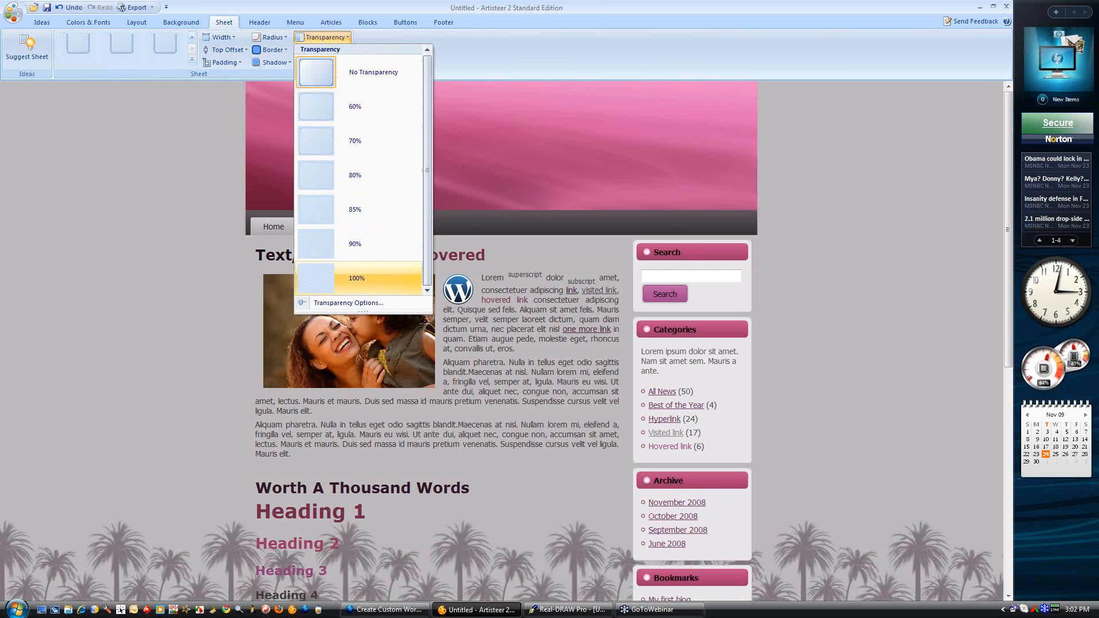
{"action": "left_click", "coordinate": [356, 278]}
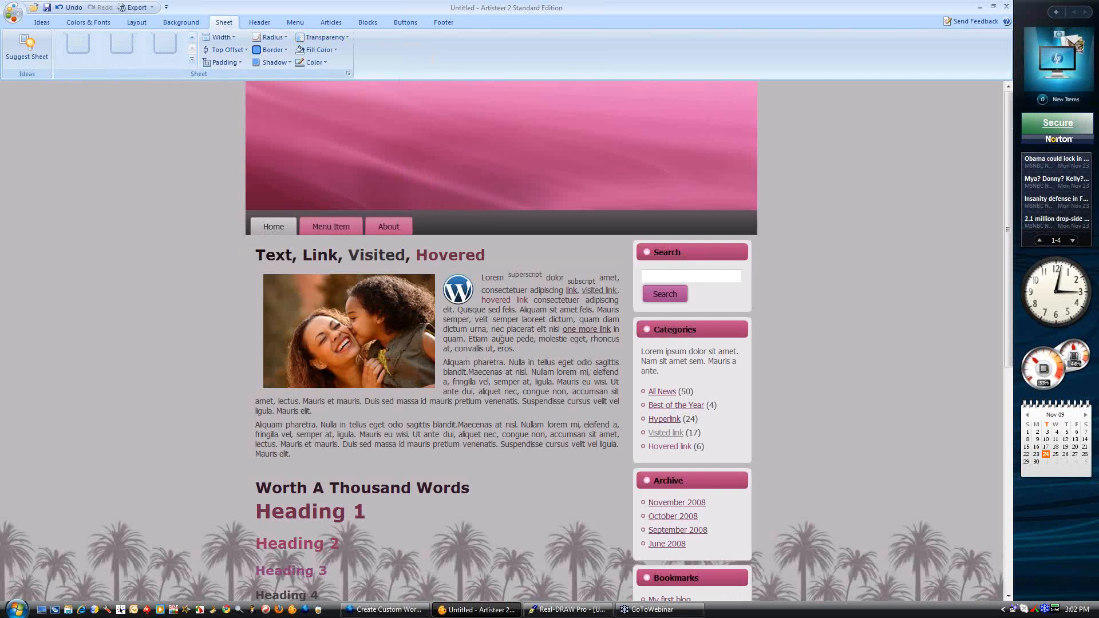
{"action": "scroll", "coordinate": [495, 402], "scroll_direction": "down", "scroll_amount": 7}
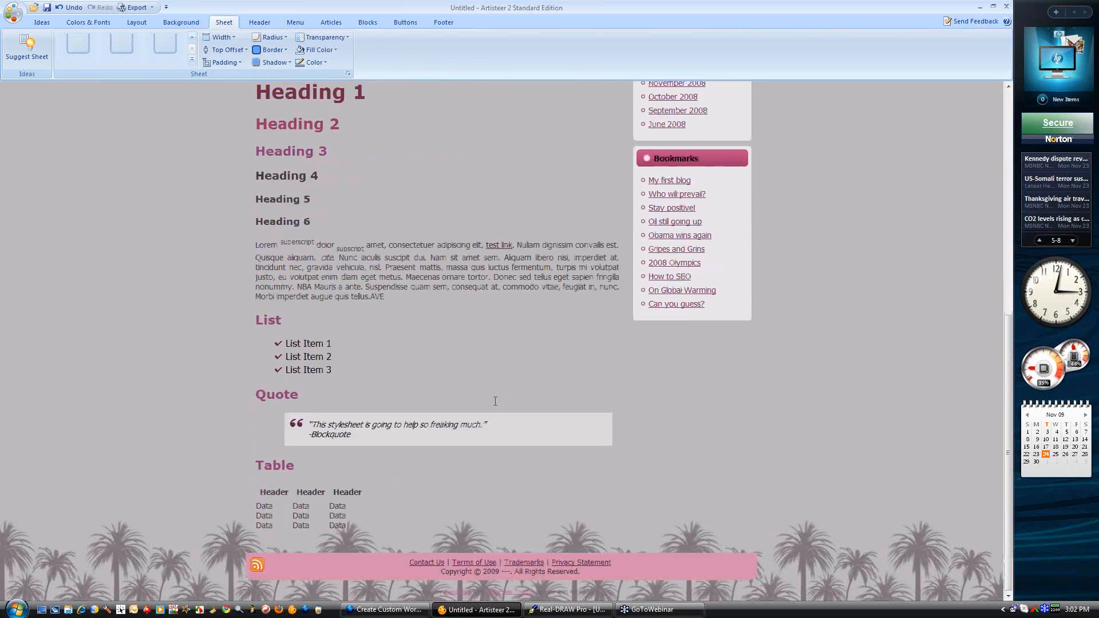
{"action": "scroll", "coordinate": [677, 541], "scroll_direction": "up", "scroll_amount": 7}
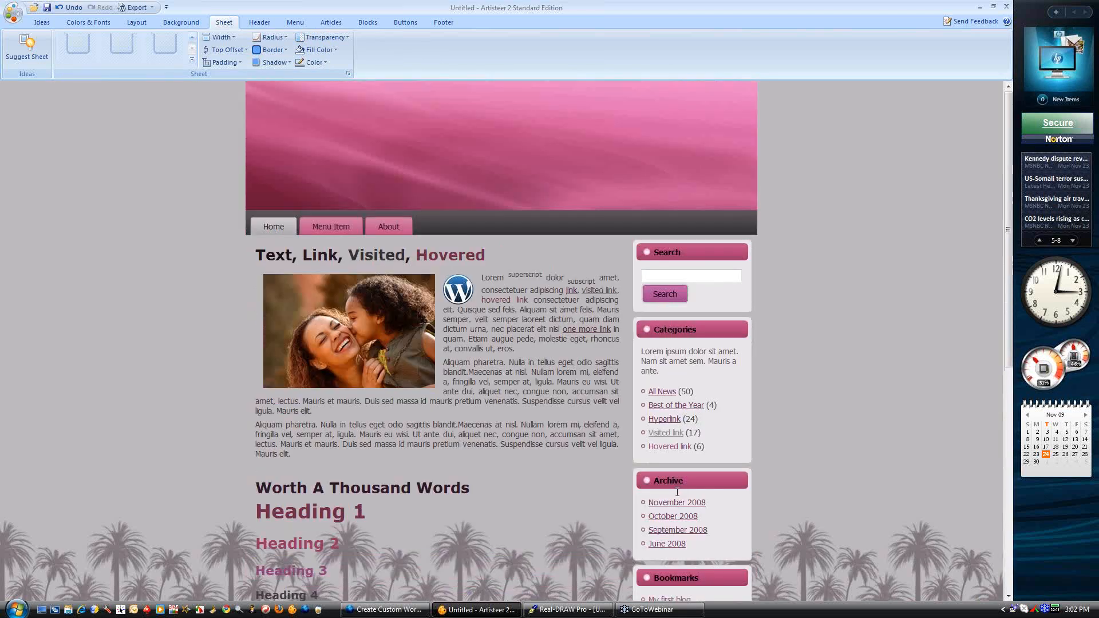
{"action": "left_click", "coordinate": [104, 23]}
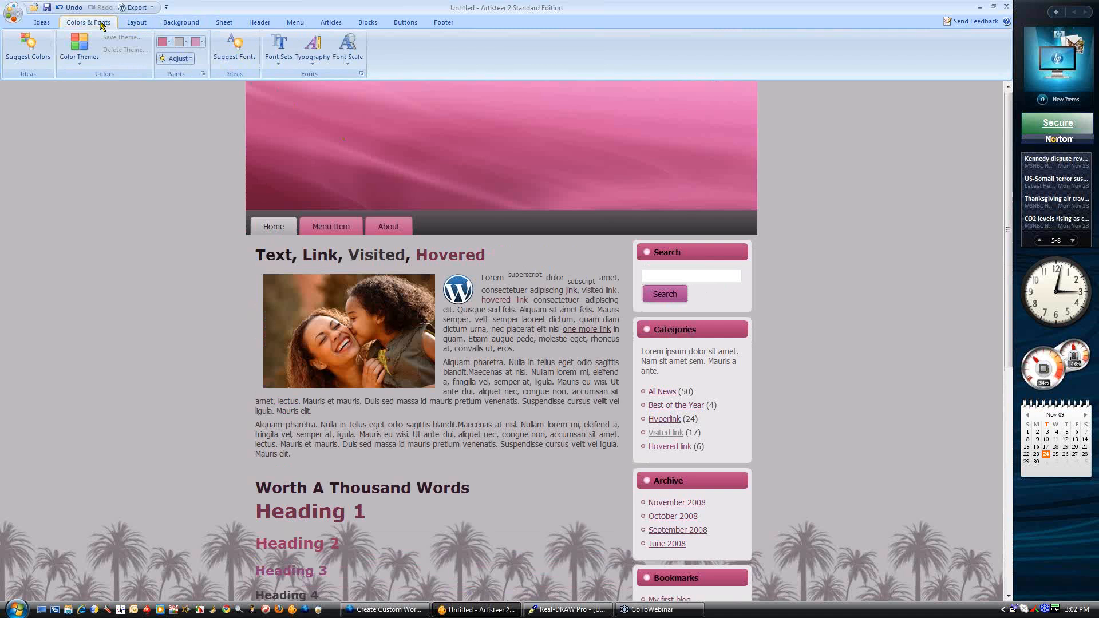
Switch the page layout to Simple and the columns to the one-column arrangement
{"action": "left_click", "coordinate": [136, 22]}
{"action": "left_click", "coordinate": [78, 54]}
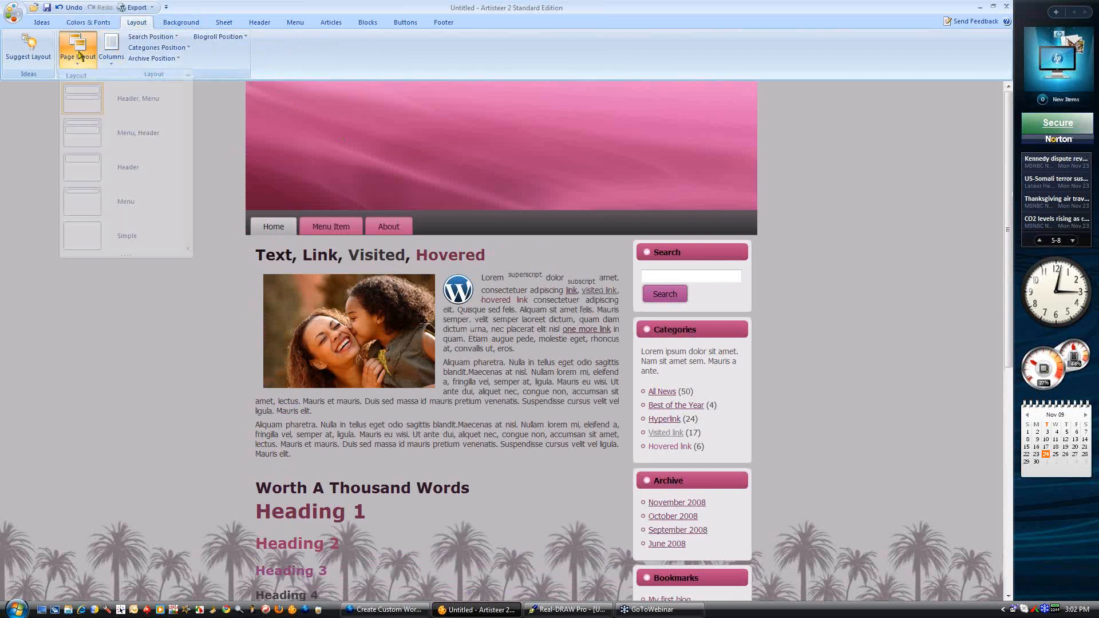
{"action": "left_click", "coordinate": [78, 231]}
{"action": "left_click", "coordinate": [112, 53]}
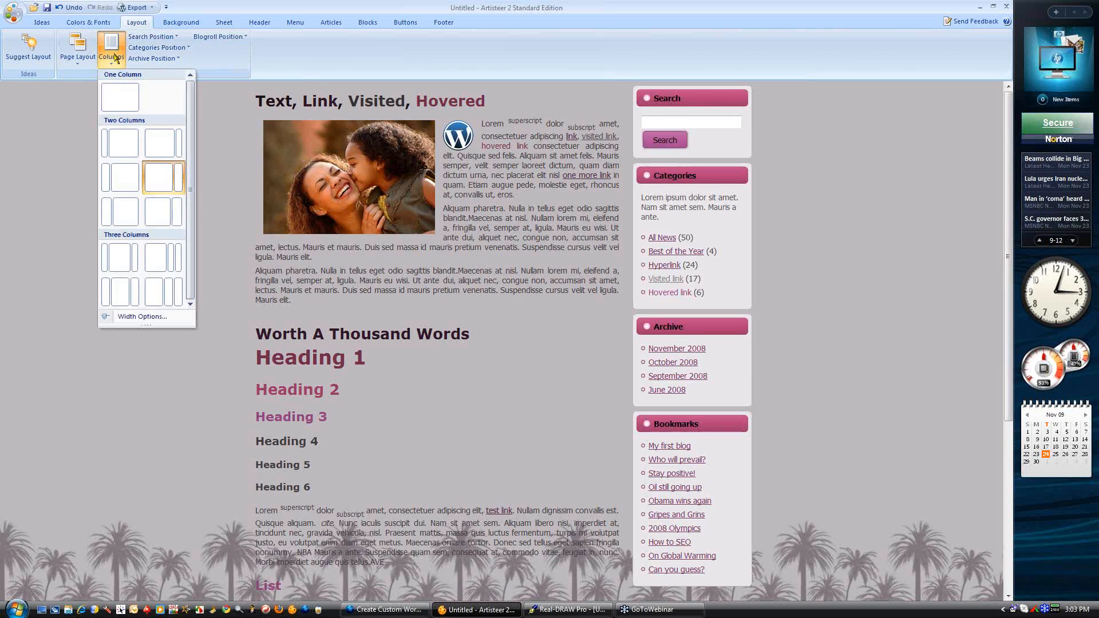
{"action": "left_click", "coordinate": [120, 96]}
{"action": "scroll", "coordinate": [557, 301], "scroll_direction": "down", "scroll_amount": 3}
{"action": "scroll", "coordinate": [557, 300], "scroll_direction": "up", "scroll_amount": 3}
{"action": "scroll", "coordinate": [557, 300], "scroll_direction": "down", "scroll_amount": 3}
{"action": "scroll", "coordinate": [557, 300], "scroll_direction": "up", "scroll_amount": 3}
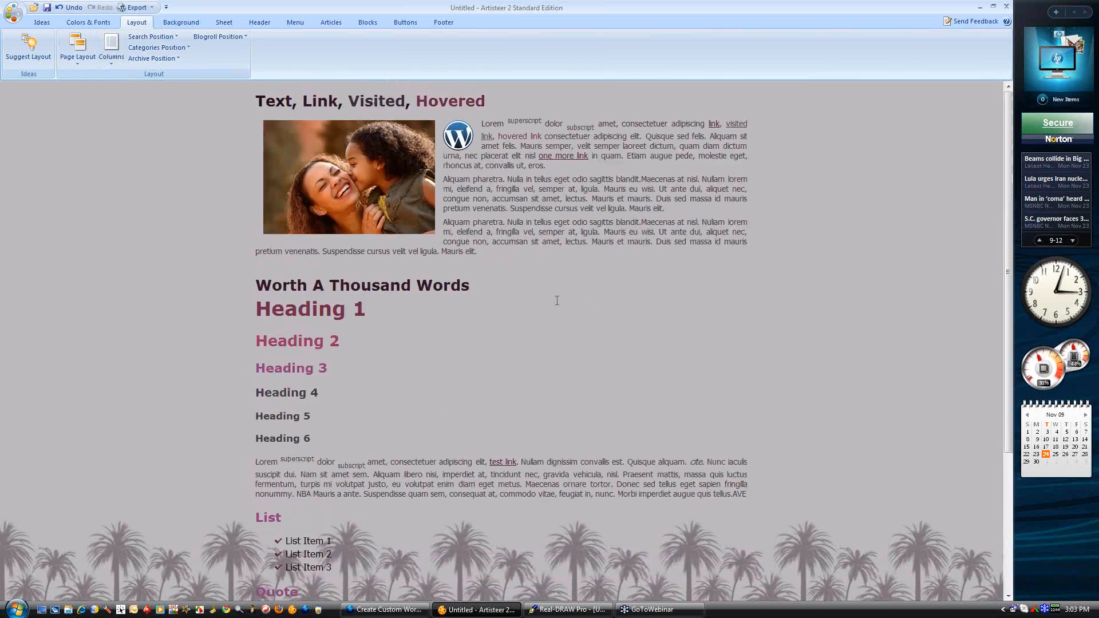
Increase the sheet's top offset to push the content down below the upper edge of the page
{"action": "left_click", "coordinate": [222, 22]}
{"action": "left_click", "coordinate": [226, 49]}
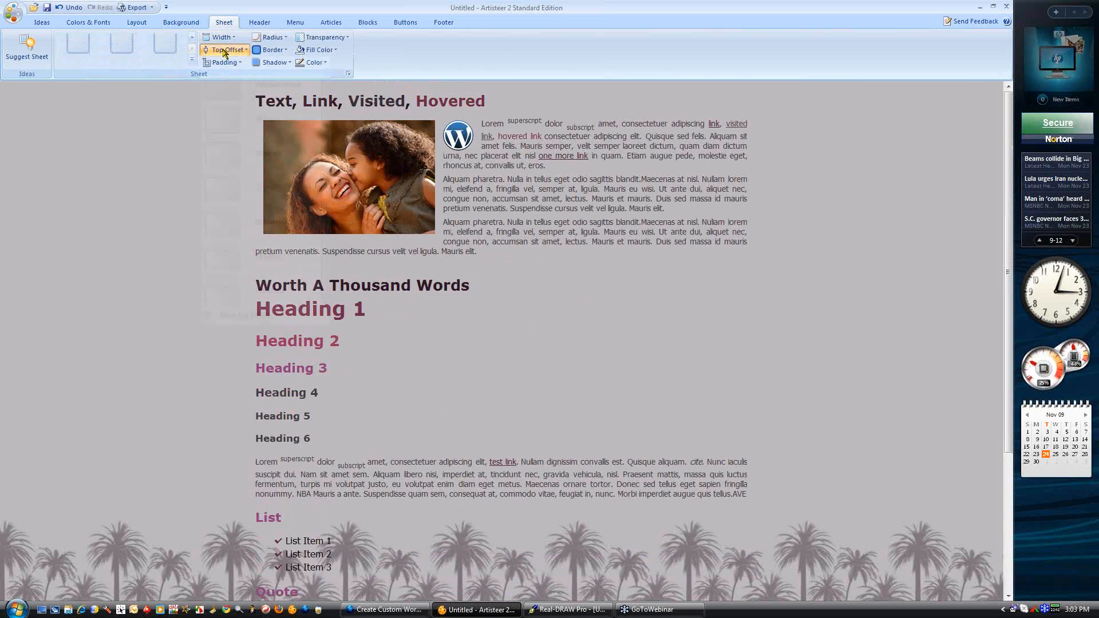
{"action": "left_click", "coordinate": [237, 281]}
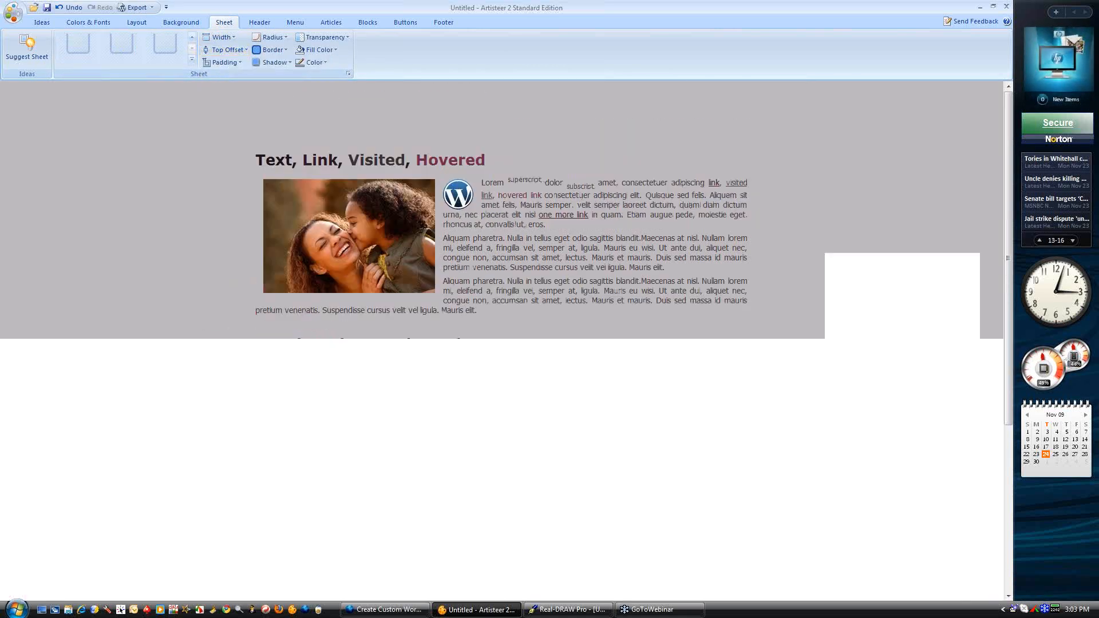
{"action": "scroll", "coordinate": [514, 259], "scroll_direction": "down", "scroll_amount": 2}
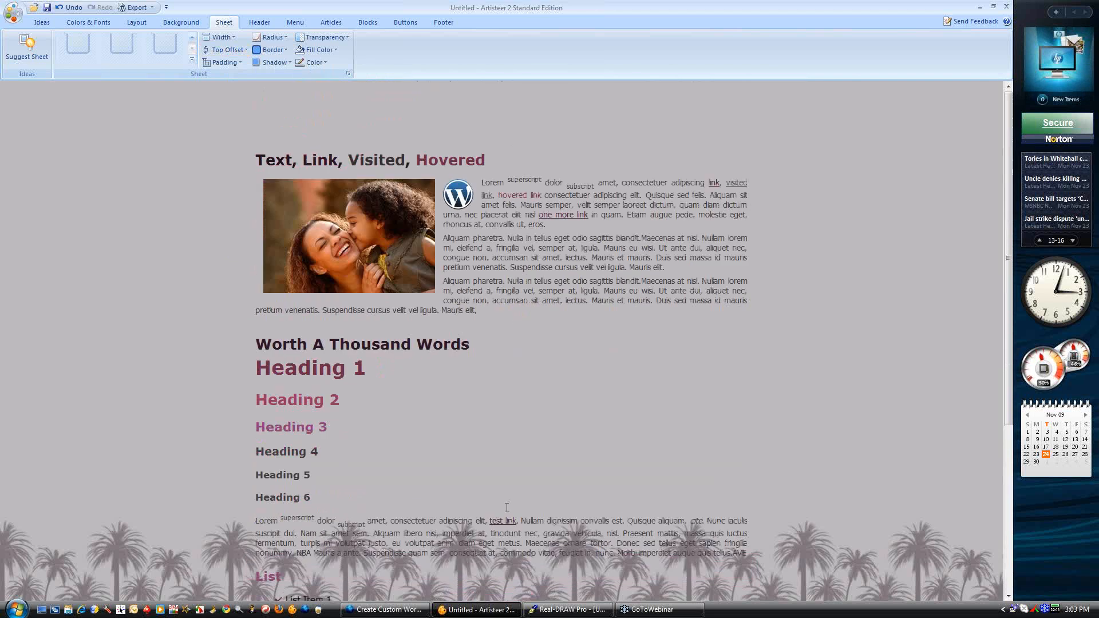
Switch to the browser, load escapethecitythemedesign.com in a new tab, look through the sample themes and open the orange paint roller theme
{"action": "left_click", "coordinate": [390, 610]}
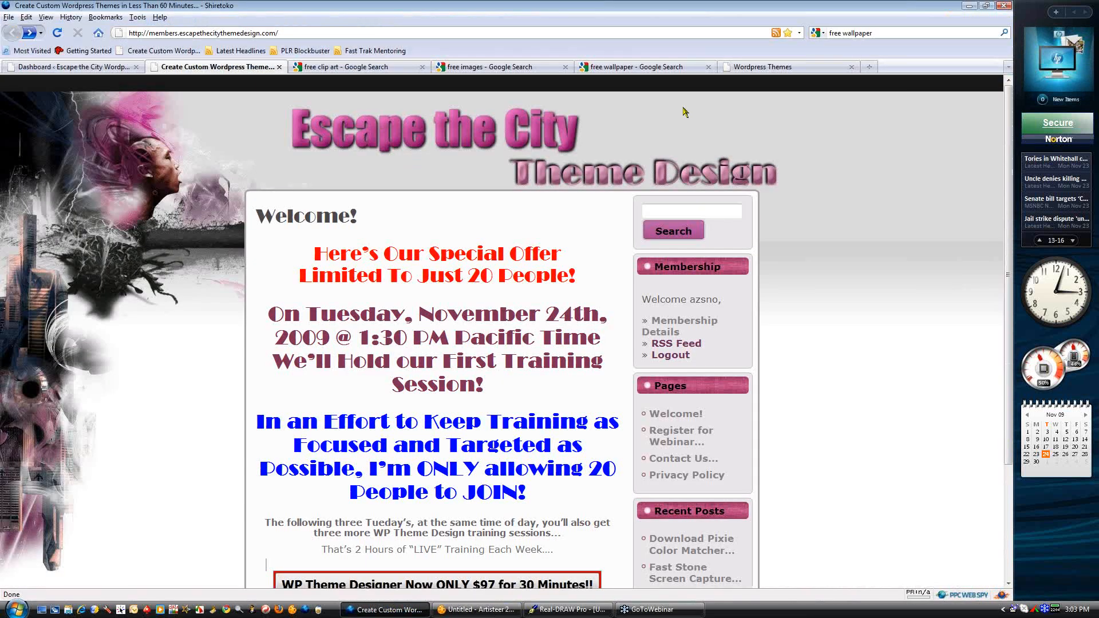
{"action": "left_click", "coordinate": [870, 66]}
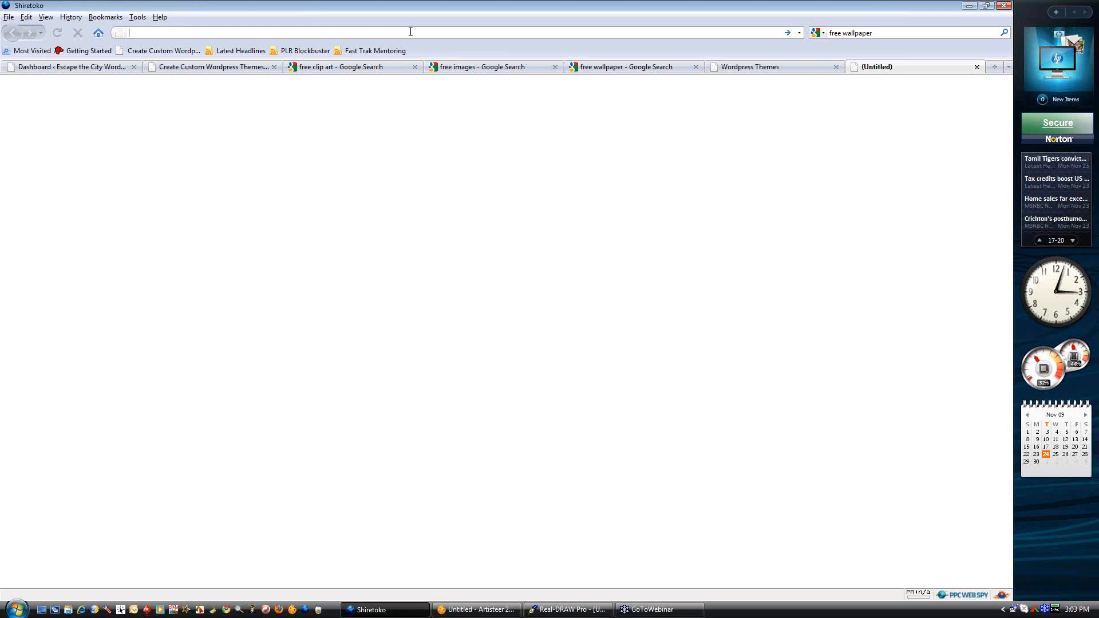
{"action": "type", "text": "es"}
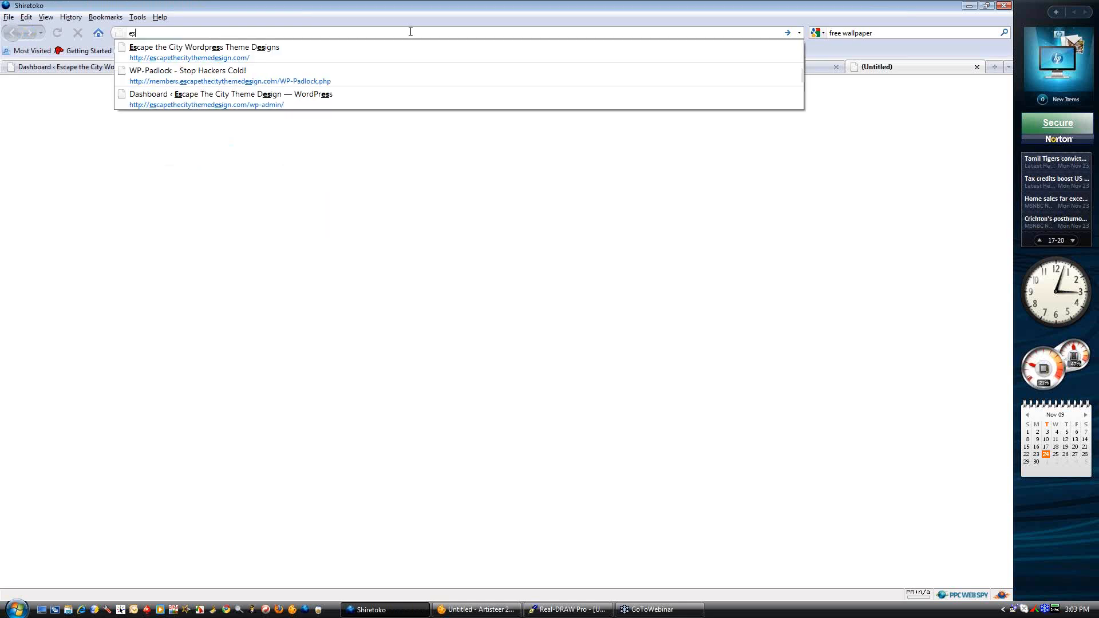
{"action": "left_click", "coordinate": [273, 54]}
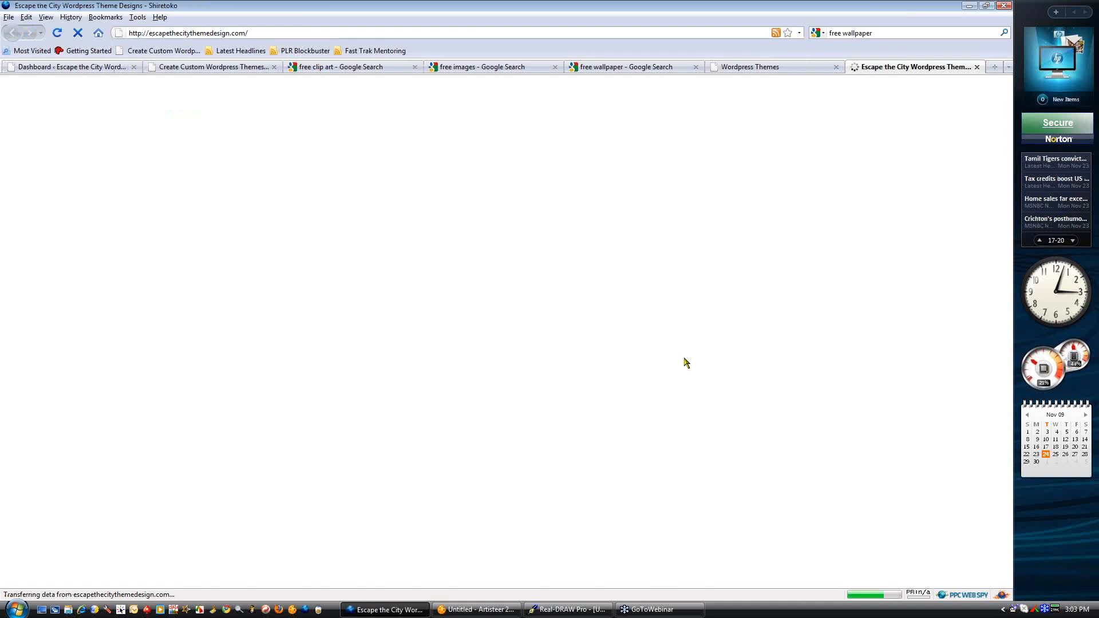
{"action": "scroll", "coordinate": [755, 369], "scroll_direction": "down", "scroll_amount": 10}
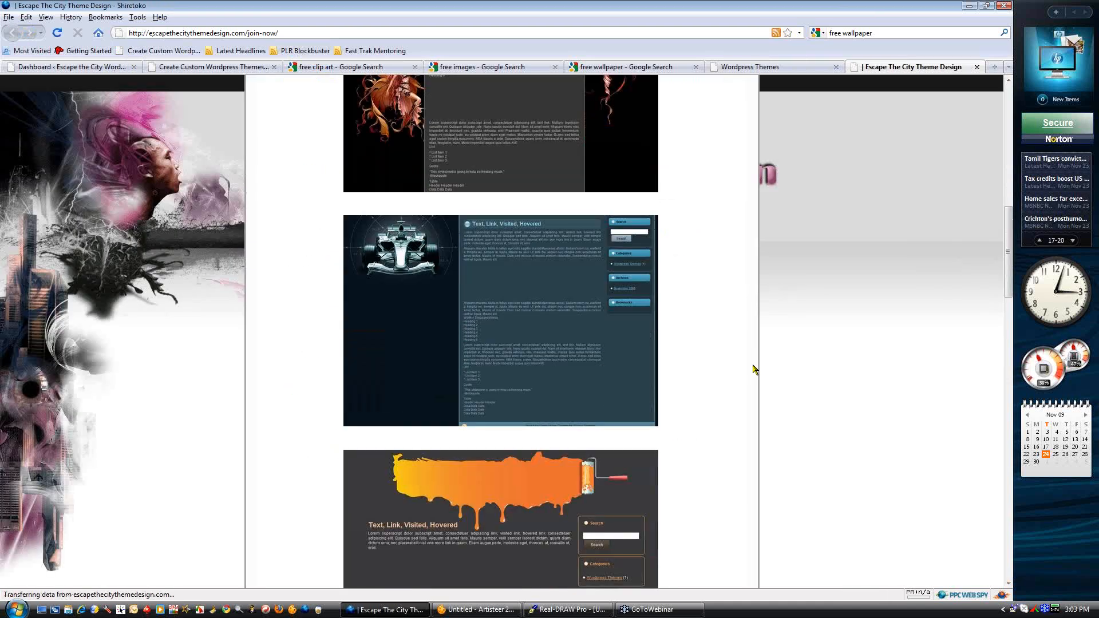
{"action": "scroll", "coordinate": [755, 369], "scroll_direction": "down", "scroll_amount": 15}
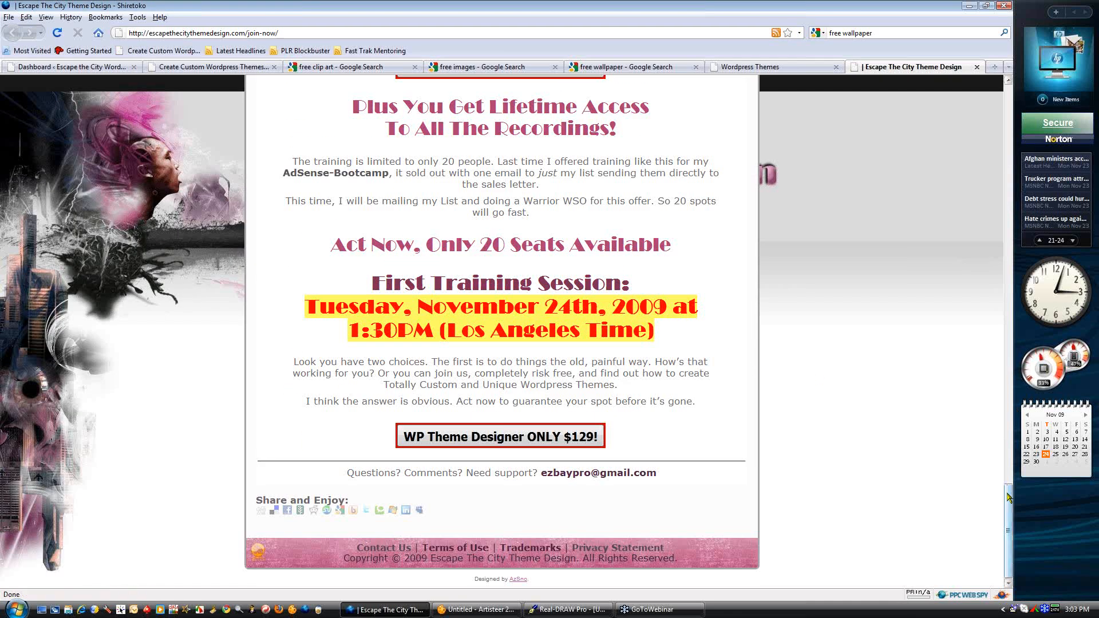
{"action": "left_click_drag", "start_coordinate": [1008, 493], "coordinate": [1008, 240]}
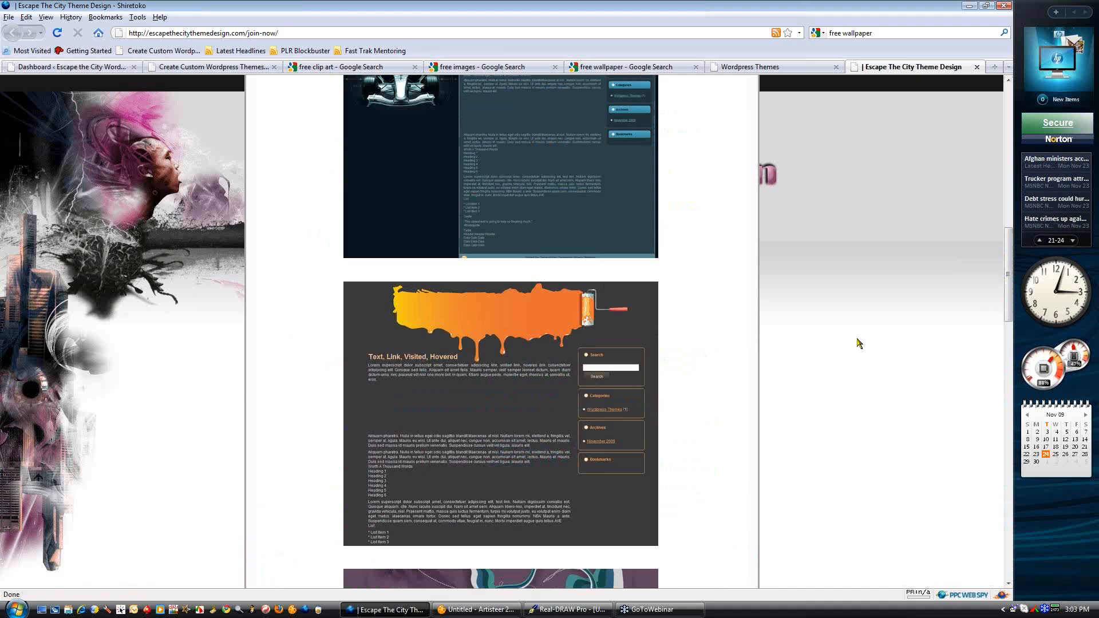
{"action": "left_click", "coordinate": [538, 415]}
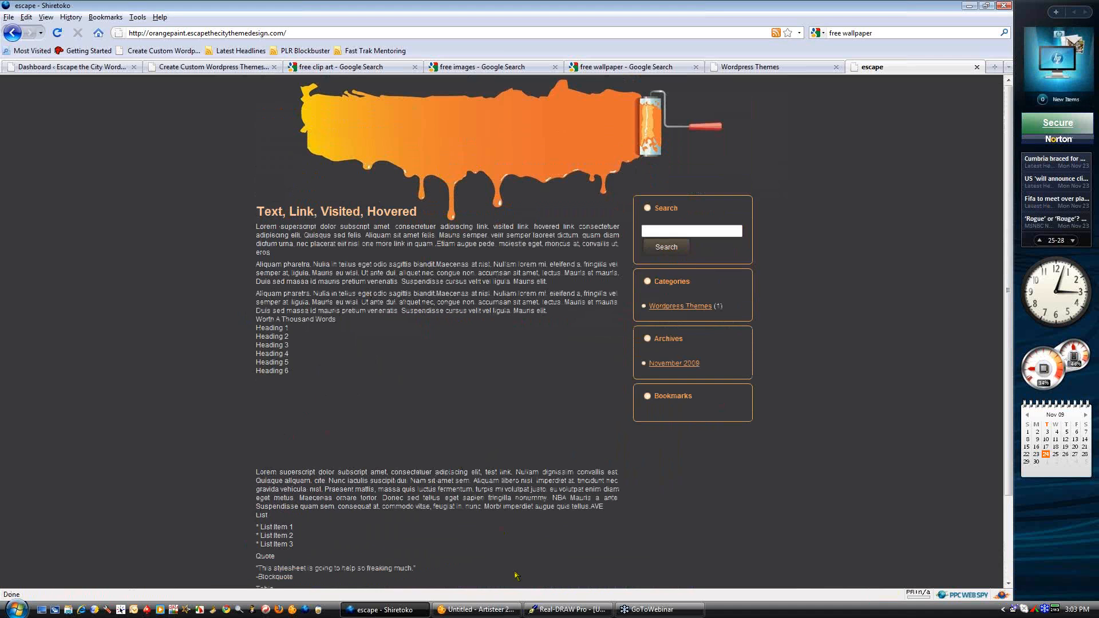
Compare the Artisteer preview with the orange paint theme site, examining how each background image behaves as the page scrolls
{"action": "left_click", "coordinate": [475, 610]}
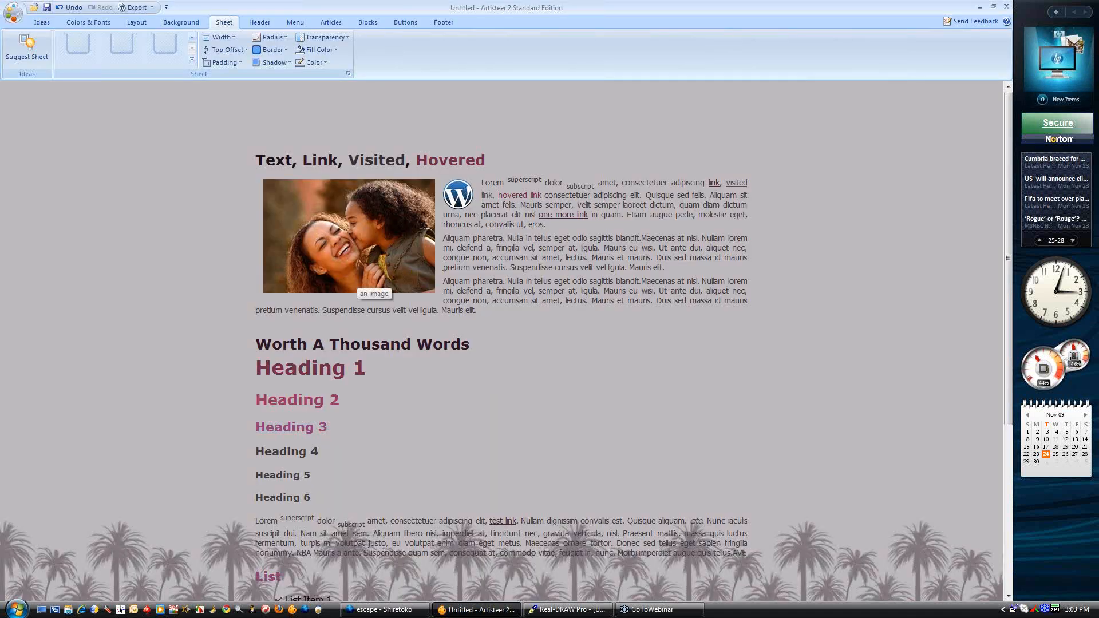
{"action": "scroll", "coordinate": [451, 351], "scroll_direction": "down", "scroll_amount": 4}
{"action": "scroll", "coordinate": [491, 363], "scroll_direction": "up", "scroll_amount": 4}
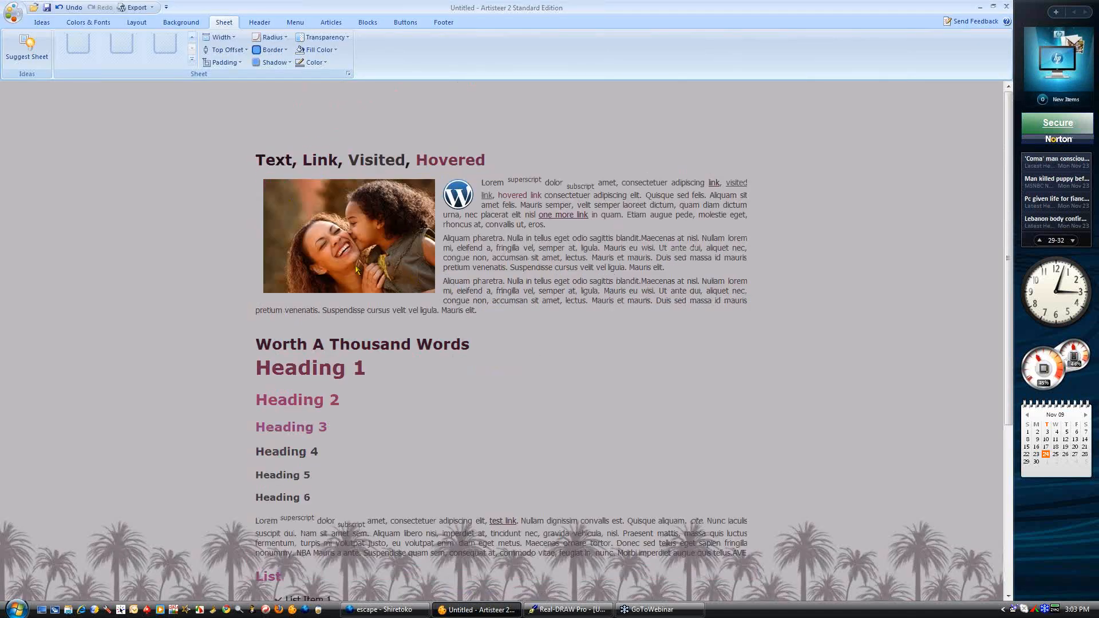
{"action": "left_click", "coordinate": [388, 610]}
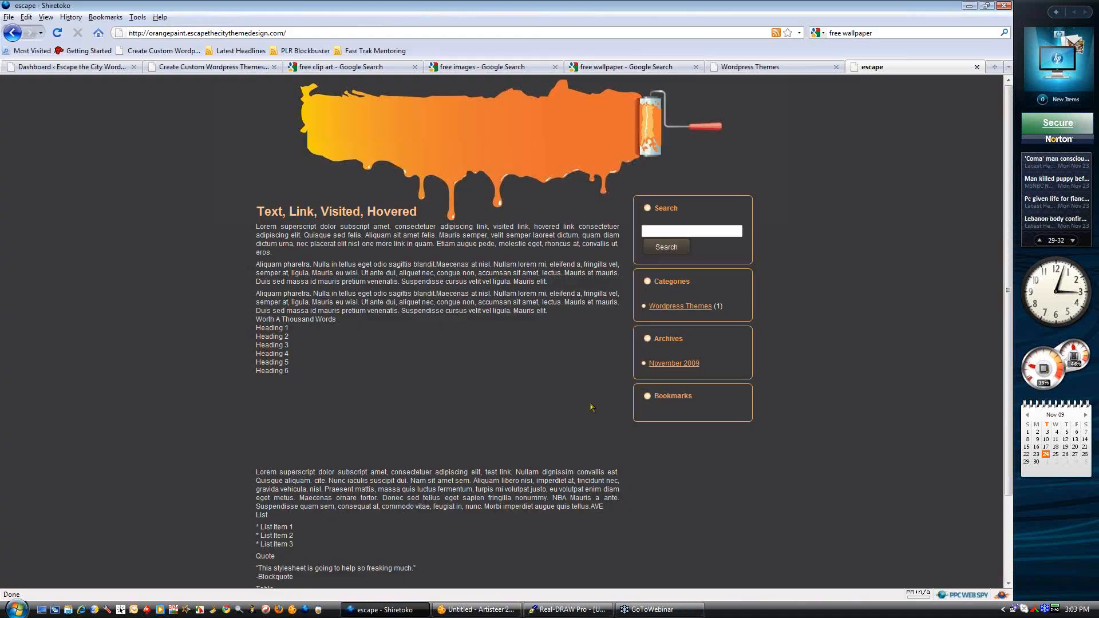
{"action": "scroll", "coordinate": [128, 218], "scroll_direction": "down", "scroll_amount": 3}
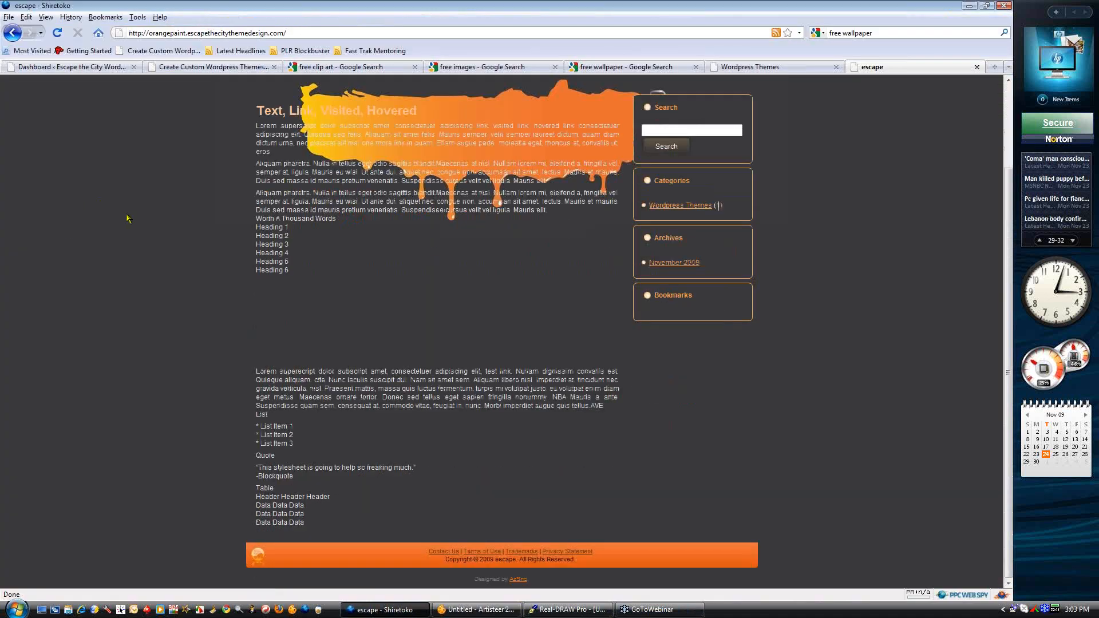
{"action": "scroll", "coordinate": [128, 218], "scroll_direction": "up", "scroll_amount": 3}
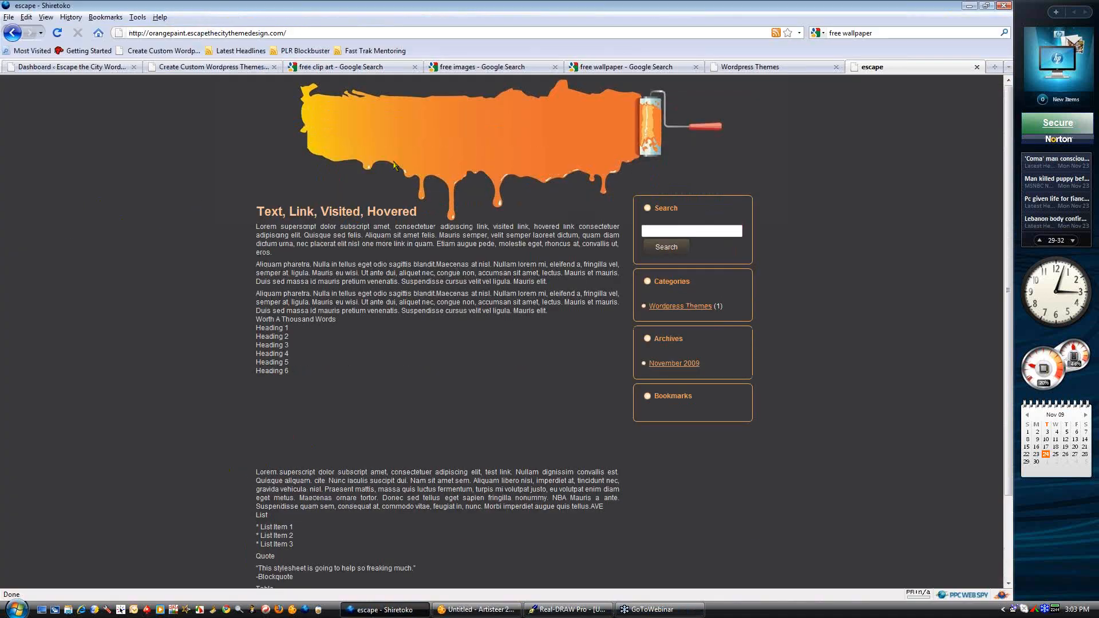
{"action": "scroll", "coordinate": [270, 140], "scroll_direction": "down", "scroll_amount": 3}
{"action": "scroll", "coordinate": [270, 140], "scroll_direction": "up", "scroll_amount": 3}
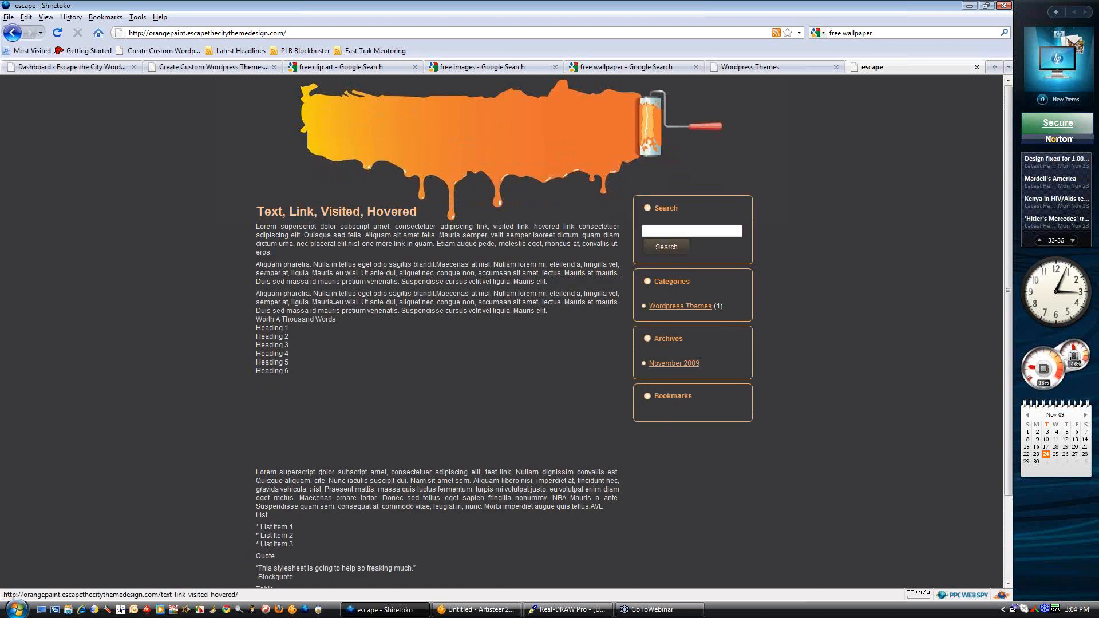
Return to Artisteer and lower the sheet's transparency to a semi-transparent setting
{"action": "left_click", "coordinate": [475, 610]}
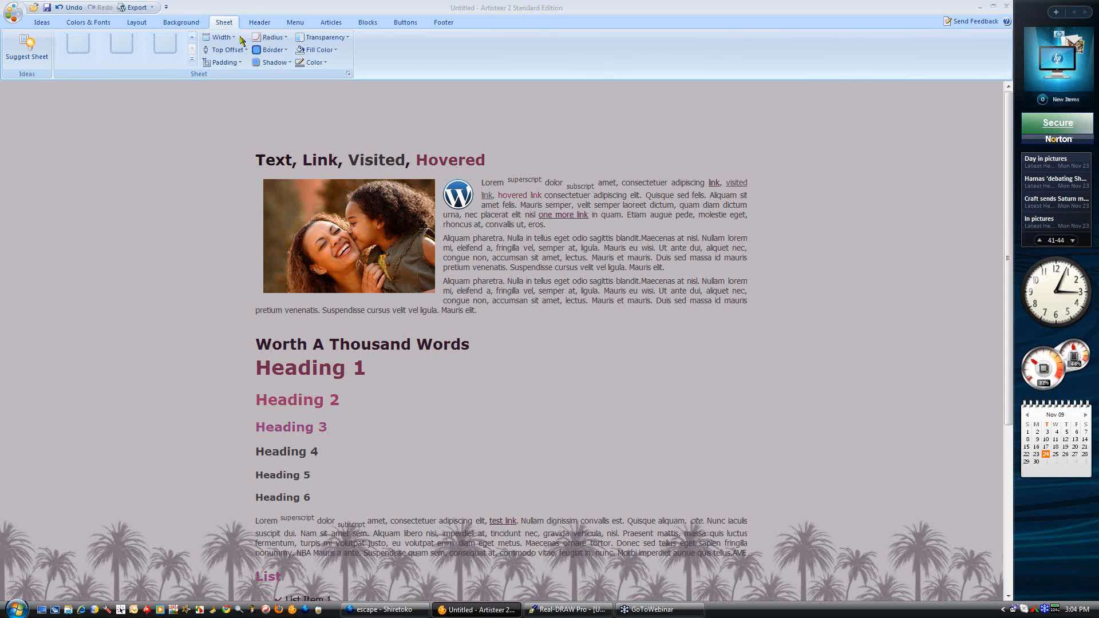
{"action": "left_click", "coordinate": [309, 39]}
{"action": "left_click", "coordinate": [321, 104]}
Change the columns to two with a sidebar on the right and set the page layout to Header, Menu
{"action": "left_click", "coordinate": [136, 22]}
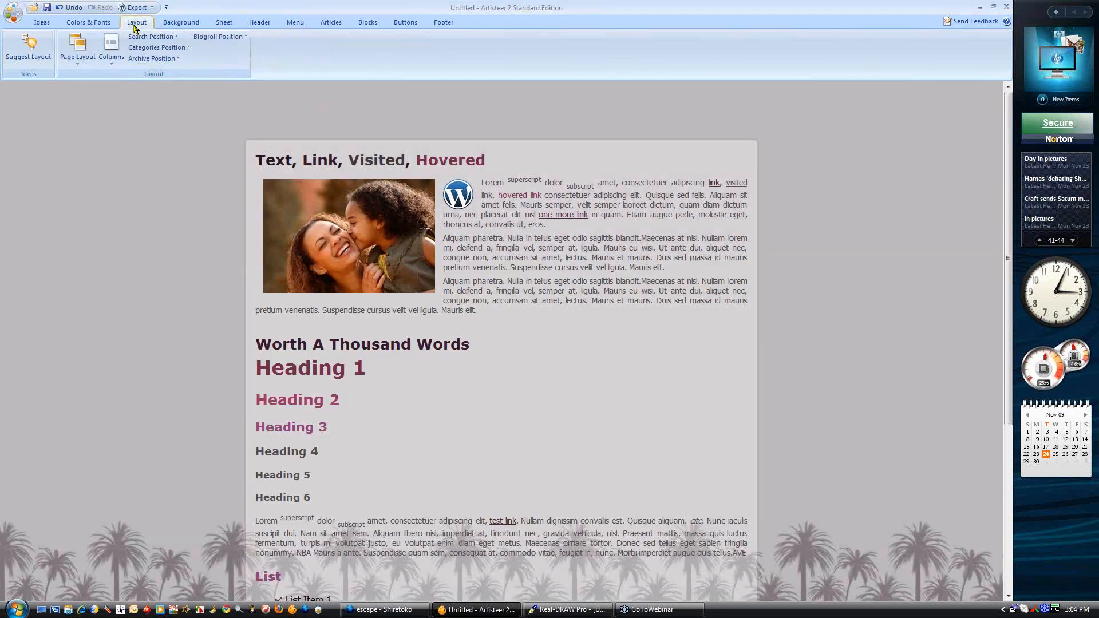
{"action": "left_click", "coordinate": [111, 49]}
{"action": "left_click", "coordinate": [161, 178]}
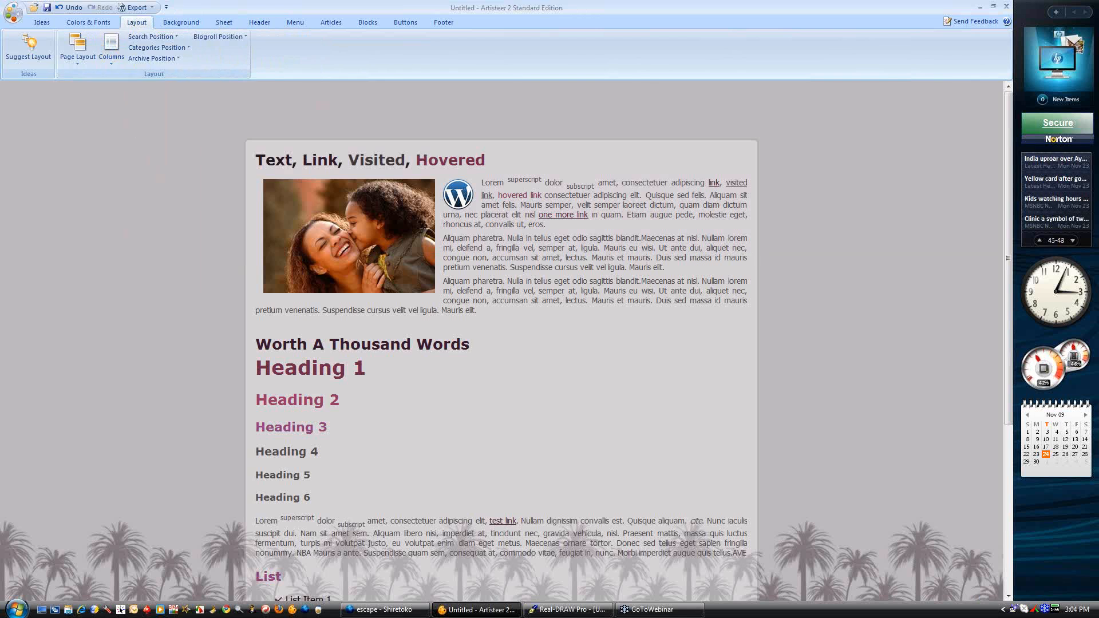
{"action": "left_click", "coordinate": [86, 58]}
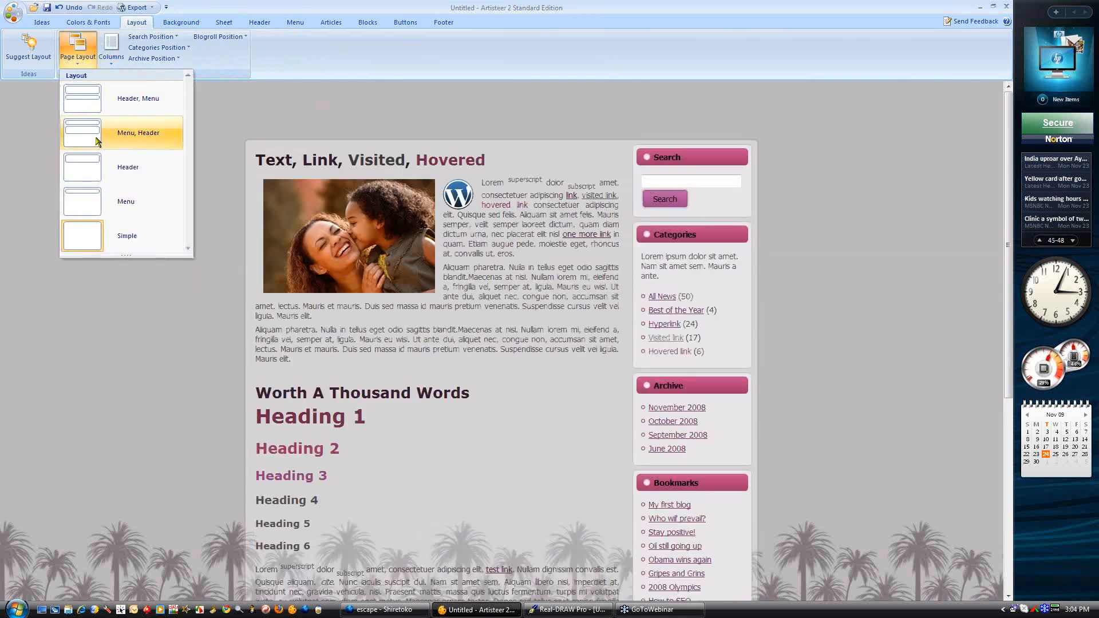
{"action": "left_click", "coordinate": [91, 108]}
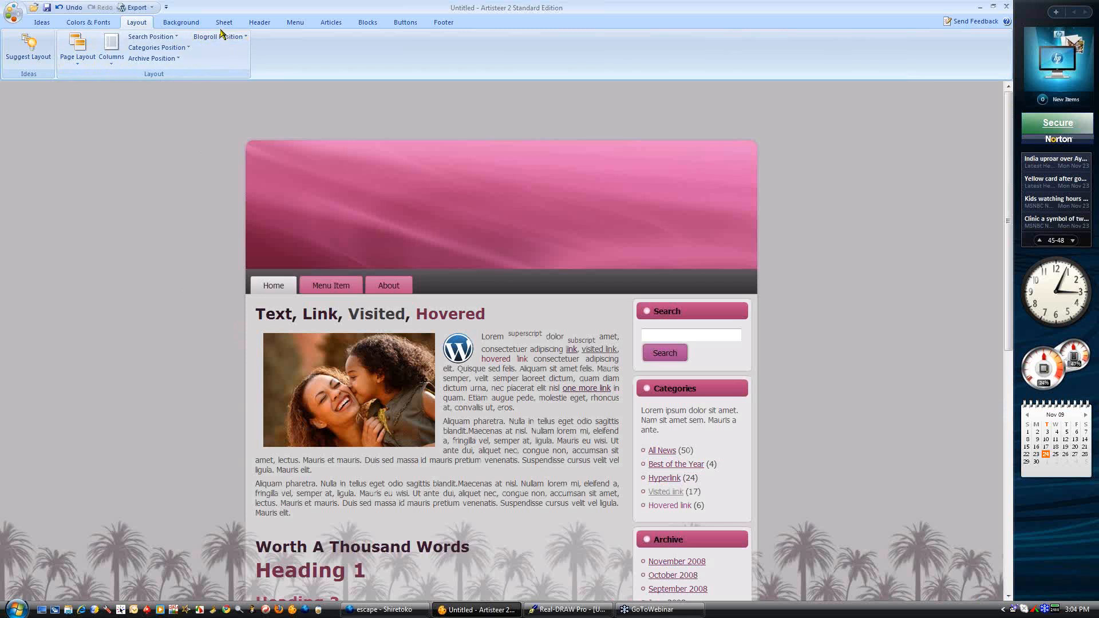
Remove the sheet's top offset so the header starts at the upper edge of the page
{"action": "left_click", "coordinate": [261, 23]}
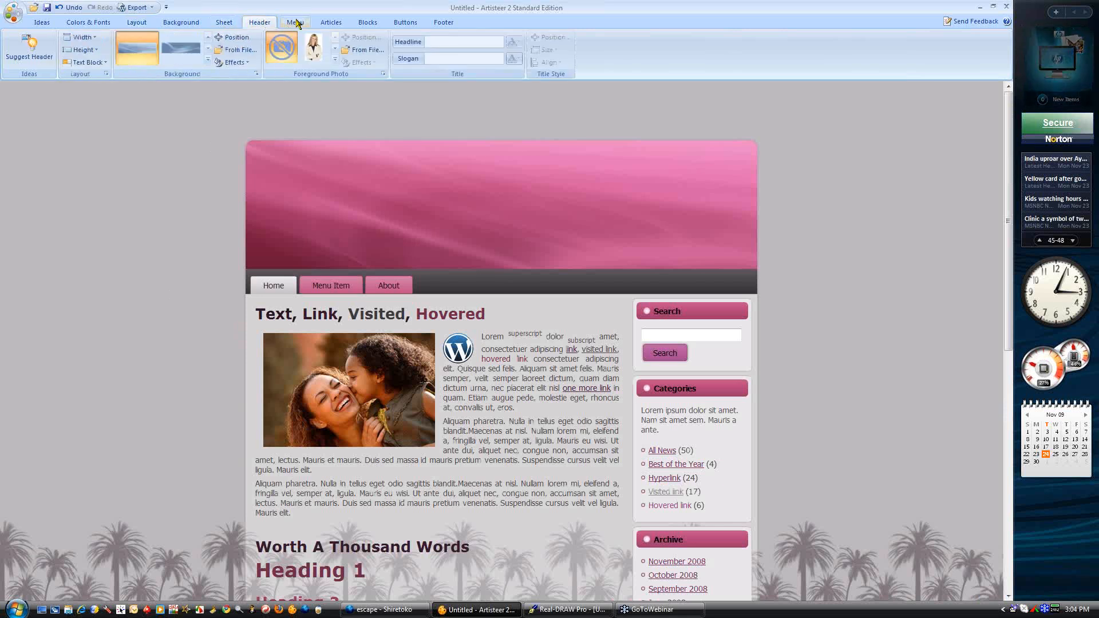
{"action": "left_click", "coordinate": [231, 24]}
{"action": "left_click", "coordinate": [226, 50]}
{"action": "left_click", "coordinate": [239, 86]}
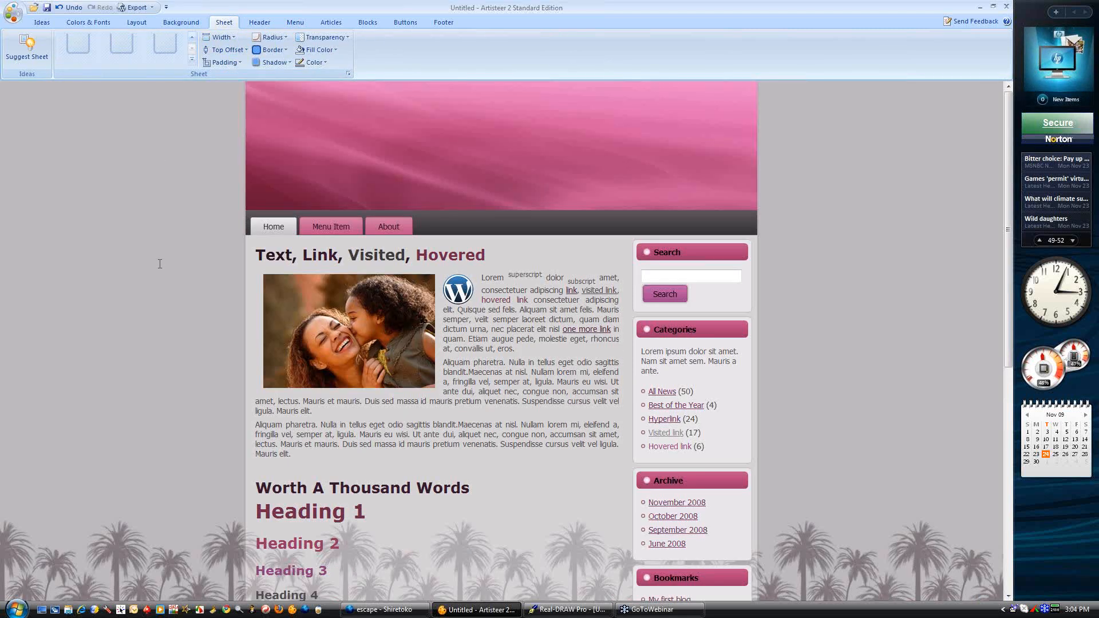
Set the page background image's scrolling to Scroll and check how it moves with the page
{"action": "mouse_move", "coordinate": [1008, 187]}
{"action": "left_mouse_down"}
{"action": "mouse_move", "coordinate": [1009, 411]}
{"action": "mouse_move", "coordinate": [1009, 189]}
{"action": "left_mouse_up"}
{"action": "scroll", "coordinate": [570, 302], "scroll_direction": "down", "scroll_amount": 7}
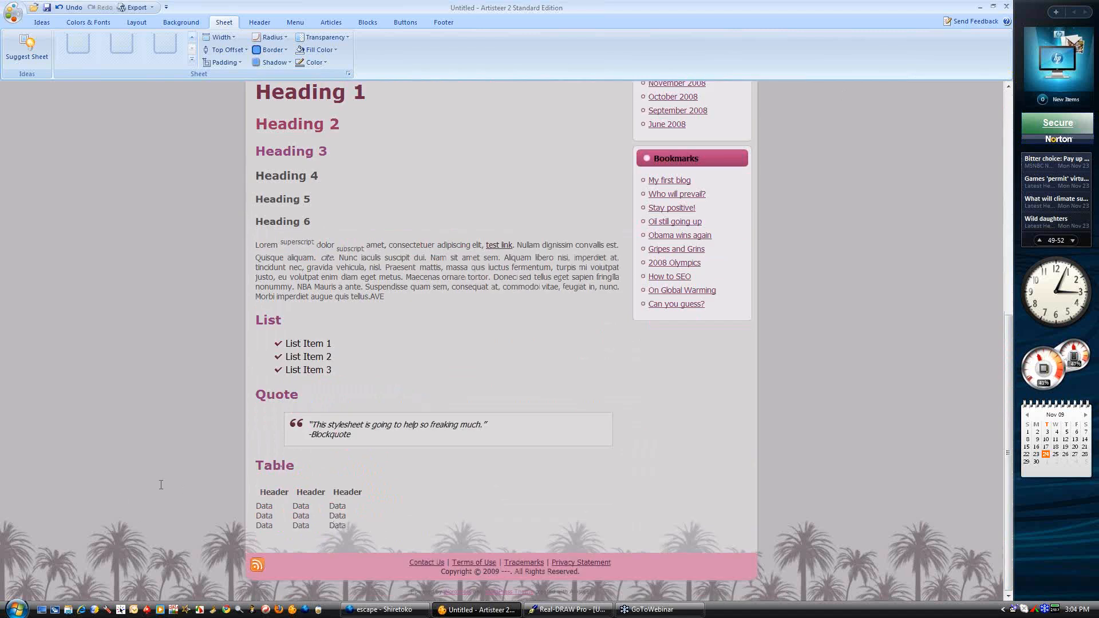
{"action": "scroll", "coordinate": [136, 486], "scroll_direction": "up", "scroll_amount": 7}
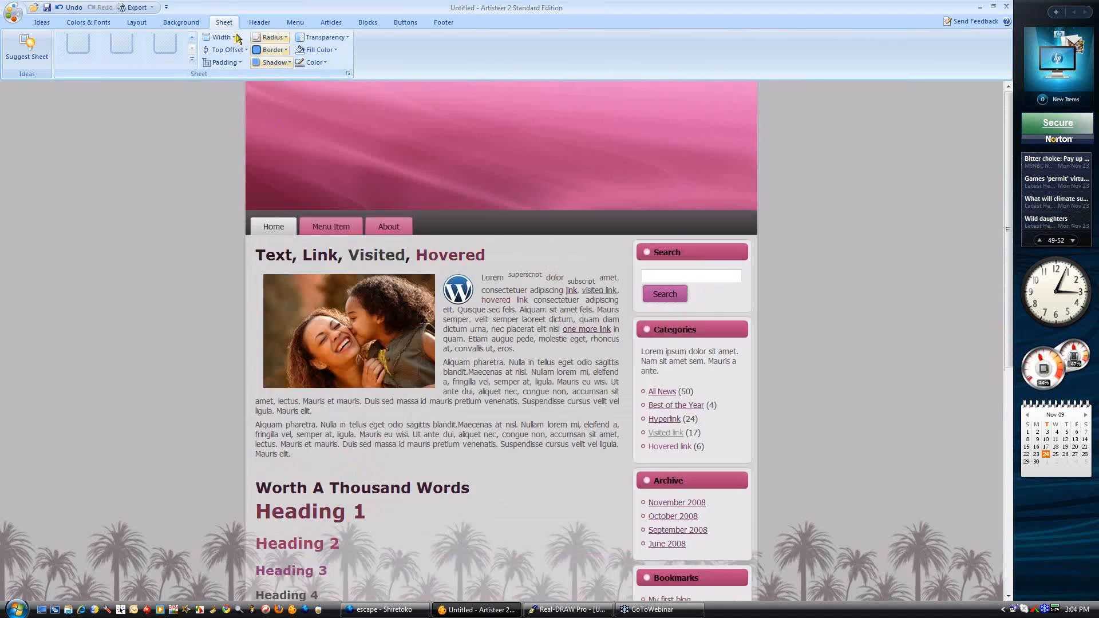
{"action": "left_click", "coordinate": [181, 23]}
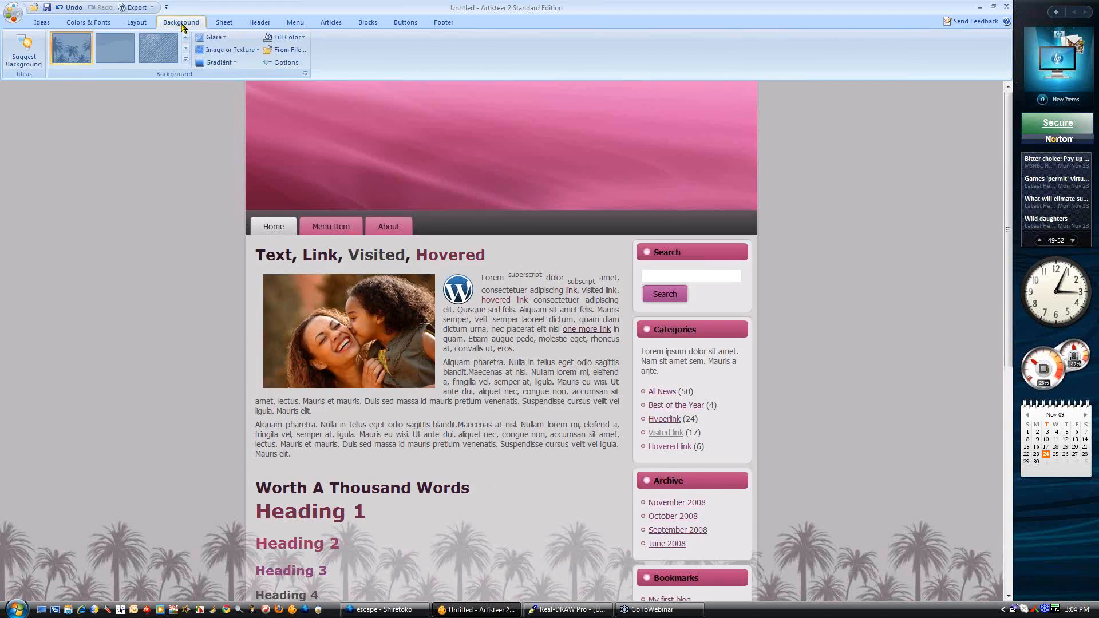
{"action": "left_click", "coordinate": [289, 67]}
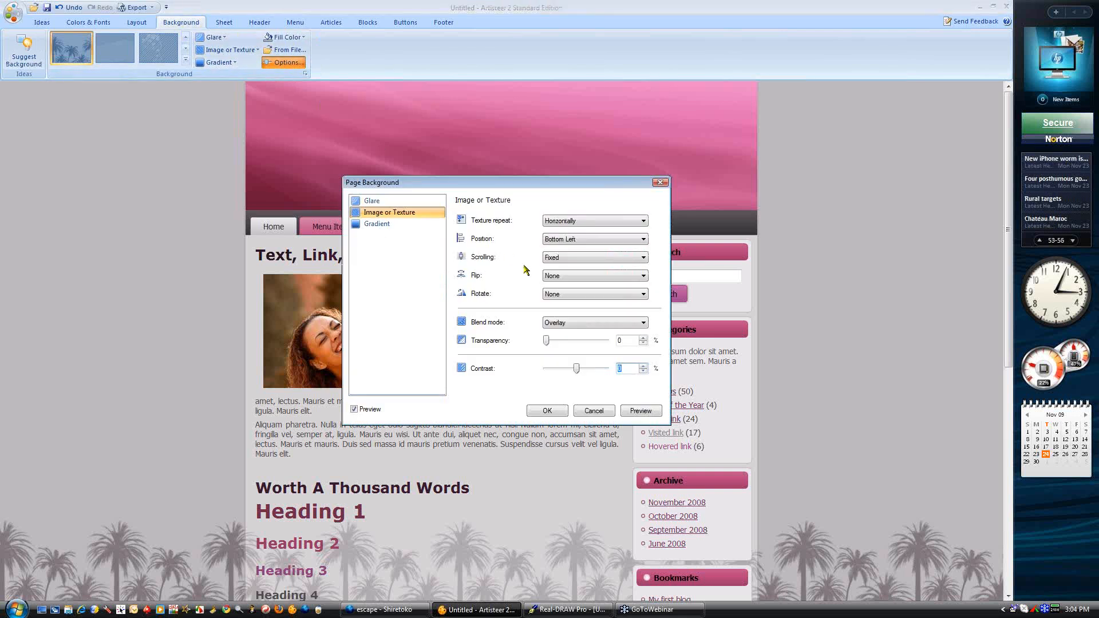
{"action": "left_click", "coordinate": [572, 264]}
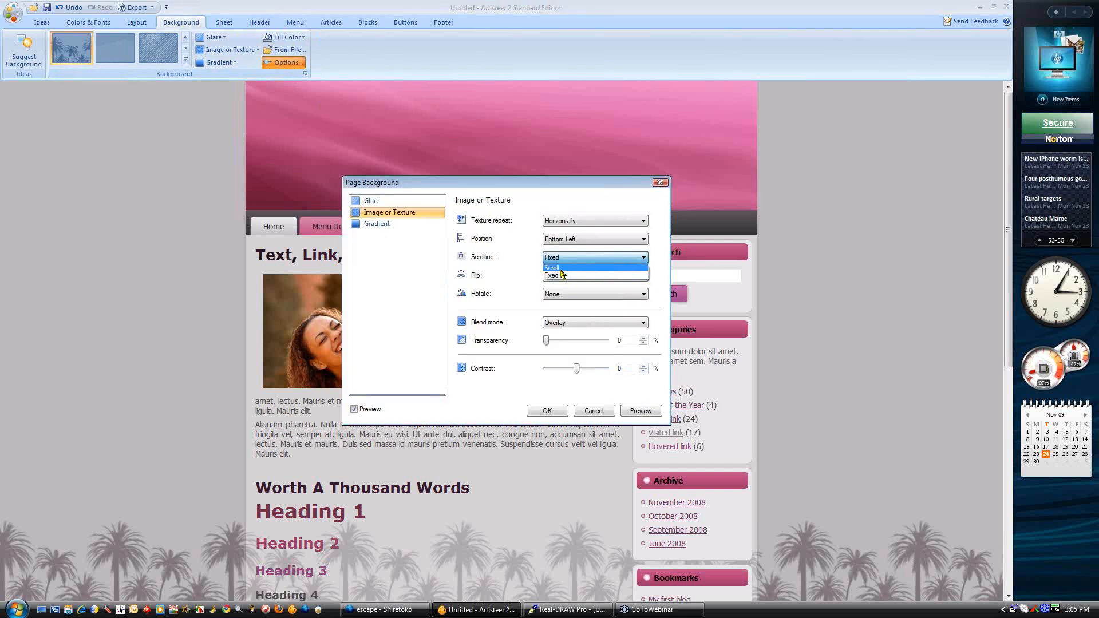
{"action": "left_click", "coordinate": [562, 269]}
{"action": "left_click", "coordinate": [551, 411]}
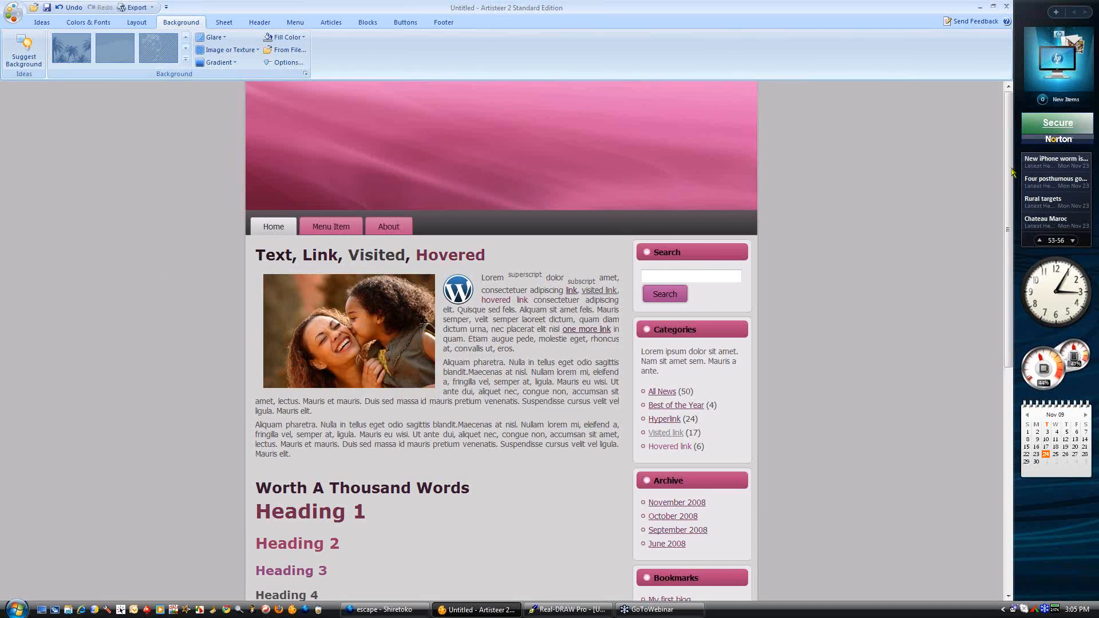
{"action": "left_click_drag", "start_coordinate": [1012, 162], "coordinate": [1032, 387]}
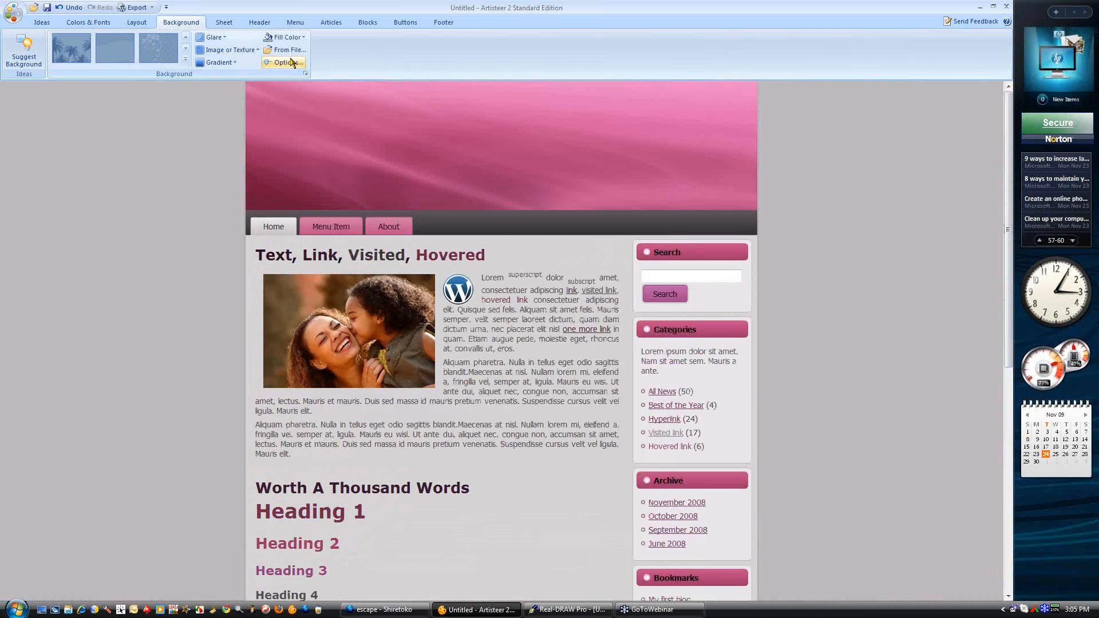
Set the page background image's scrolling to Fixed and check how it behaves along the page
{"action": "left_click", "coordinate": [289, 62]}
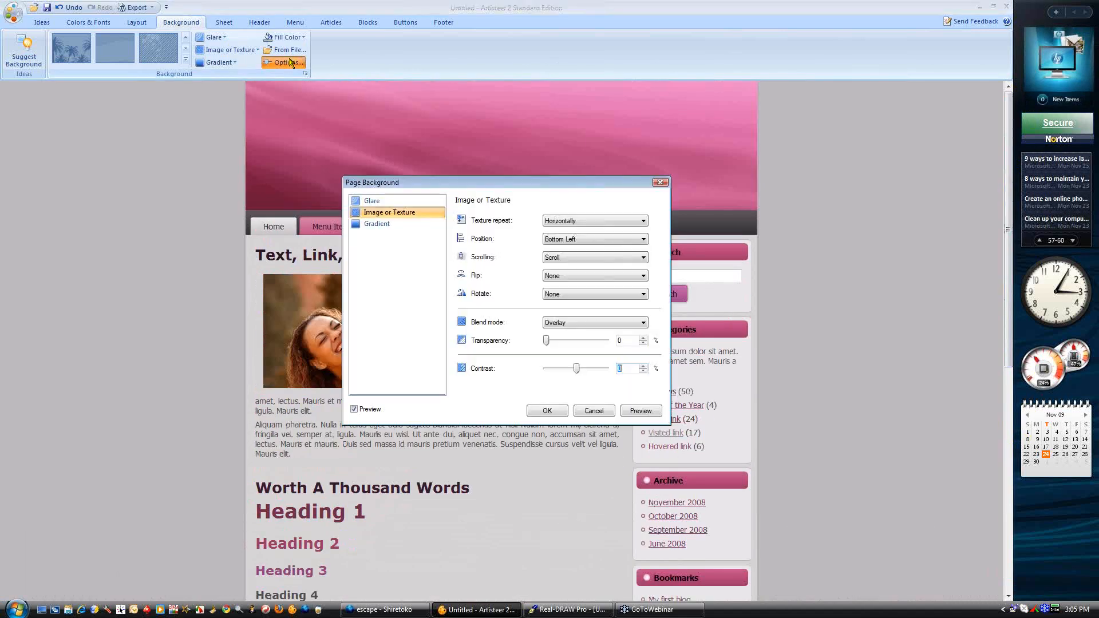
{"action": "left_click", "coordinate": [594, 257]}
{"action": "left_click", "coordinate": [572, 275]}
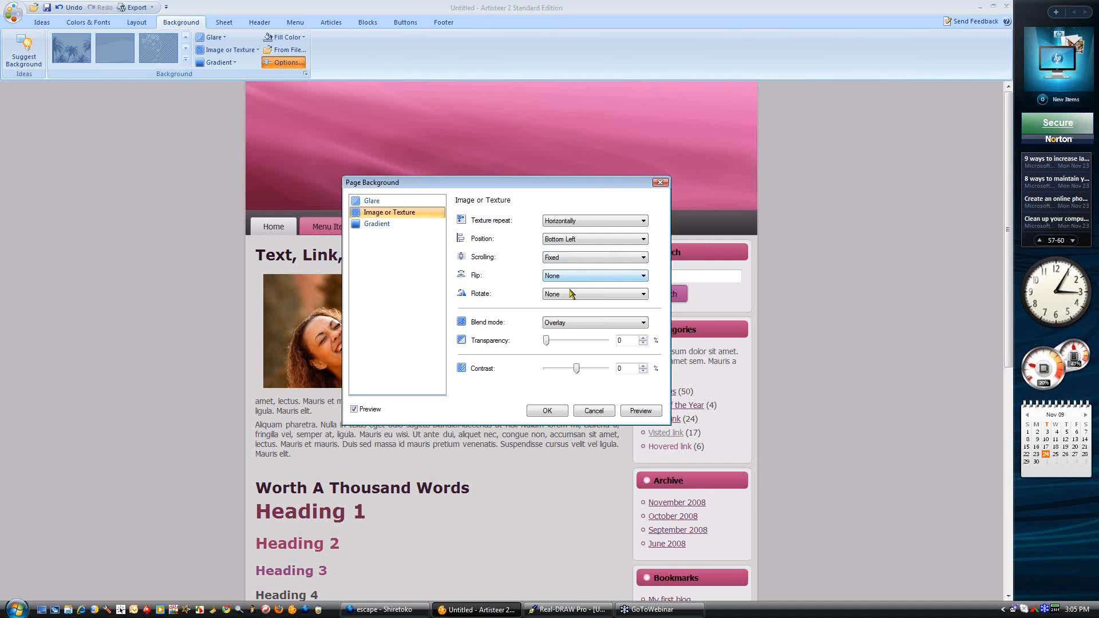
{"action": "left_click", "coordinate": [548, 410]}
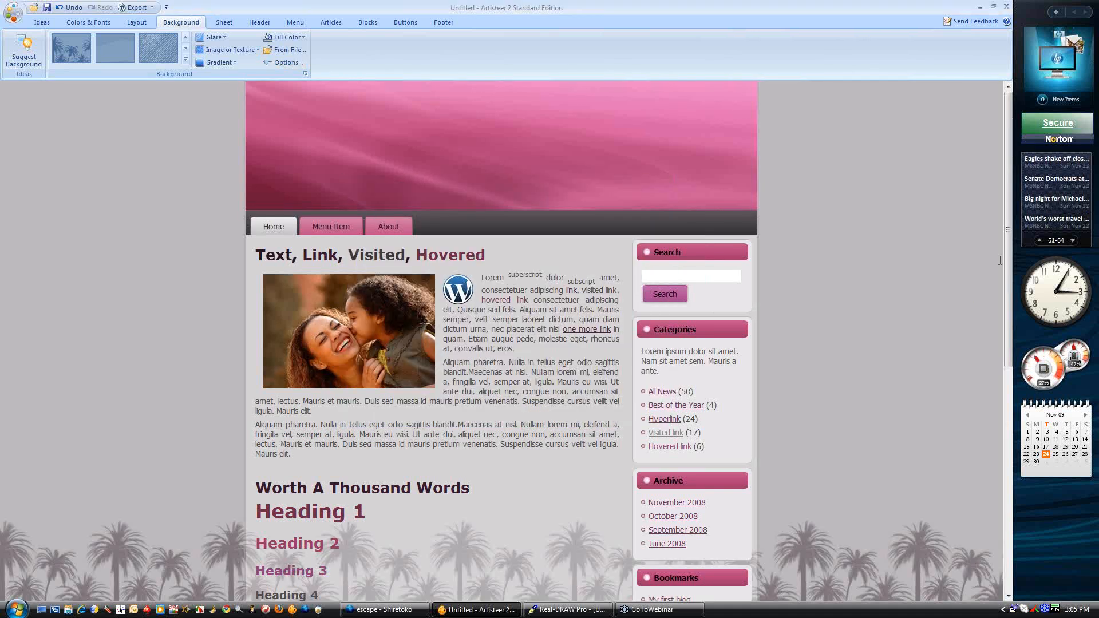
{"action": "left_click_drag", "start_coordinate": [1012, 171], "coordinate": [1006, 103]}
{"action": "scroll", "coordinate": [129, 309], "scroll_direction": "down", "scroll_amount": 7}
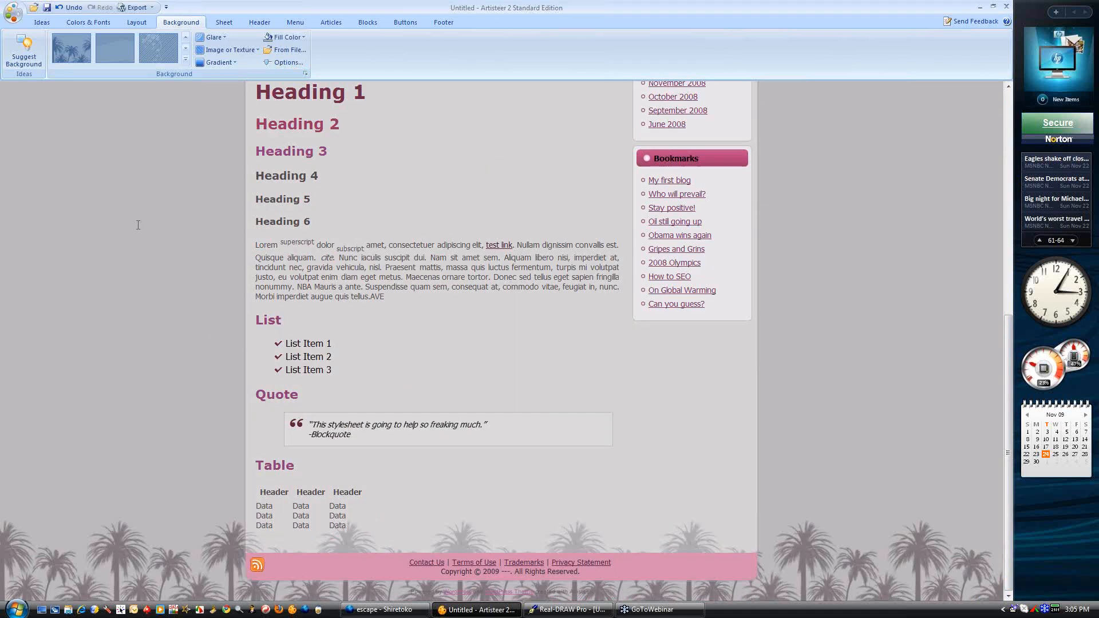
{"action": "left_click", "coordinate": [1011, 94]}
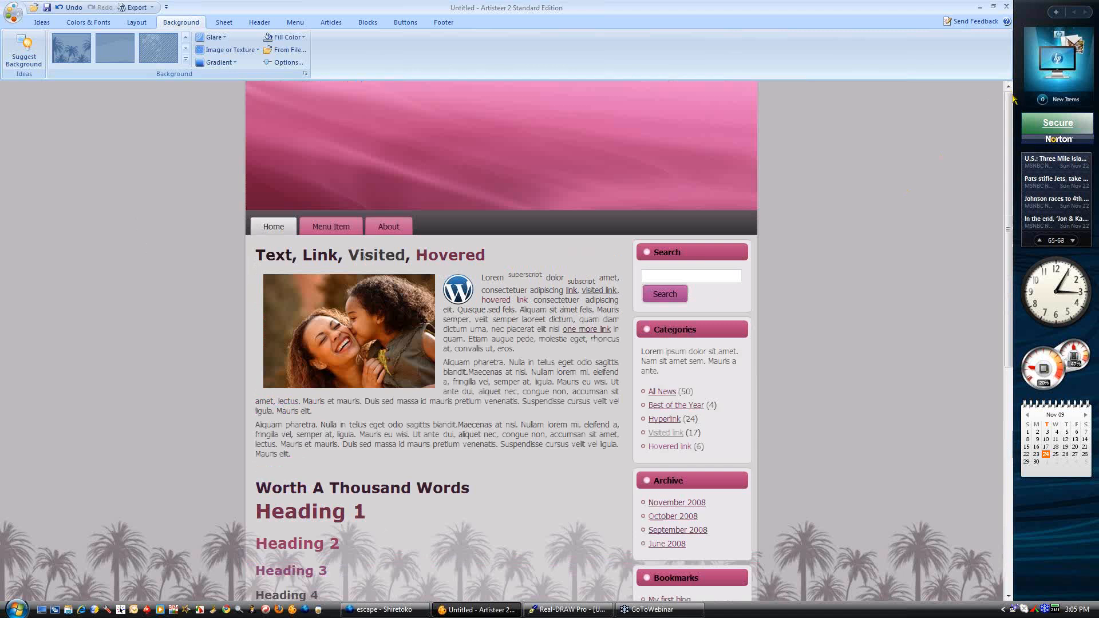
Replace the page background with an Artistic preset of curved line art on texture and apply a dark-to-light gradient
{"action": "left_click", "coordinate": [185, 60]}
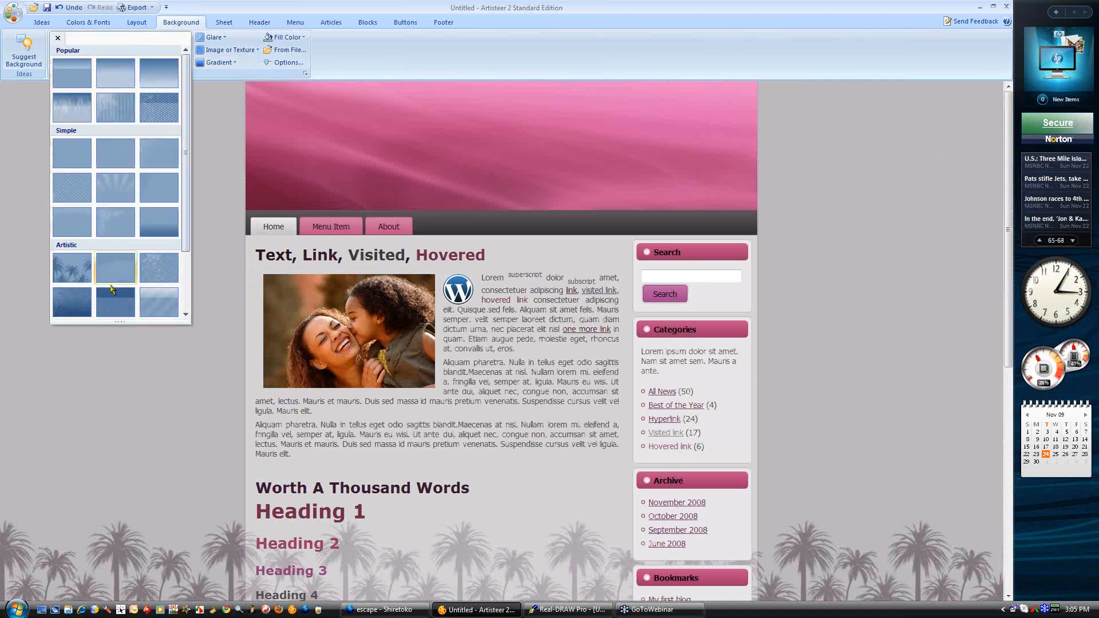
{"action": "left_click", "coordinate": [70, 306]}
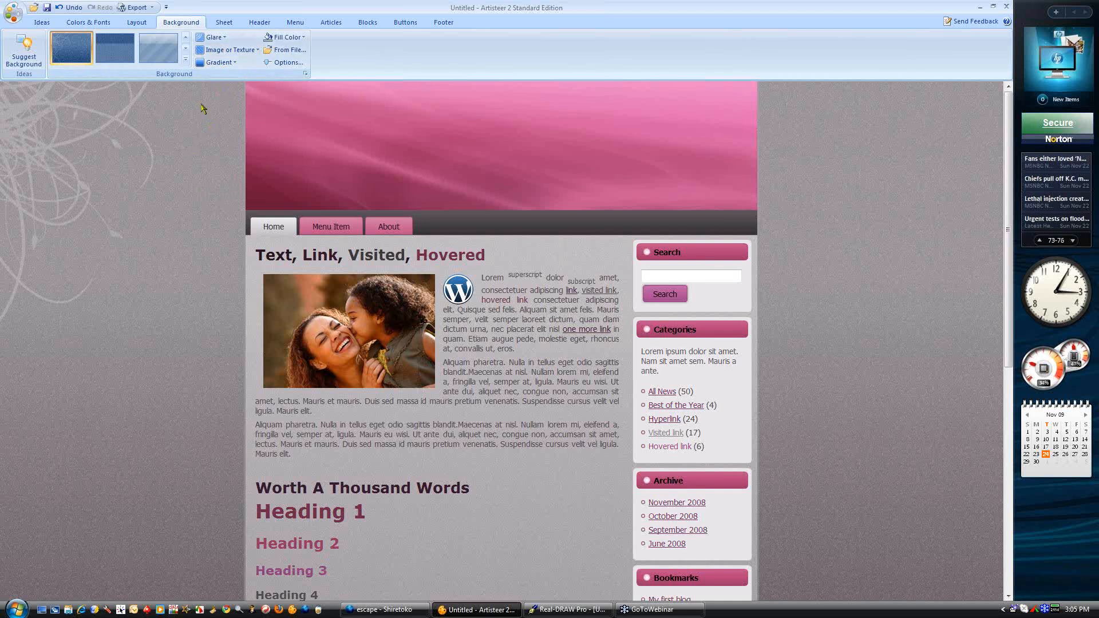
{"action": "left_click", "coordinate": [206, 64]}
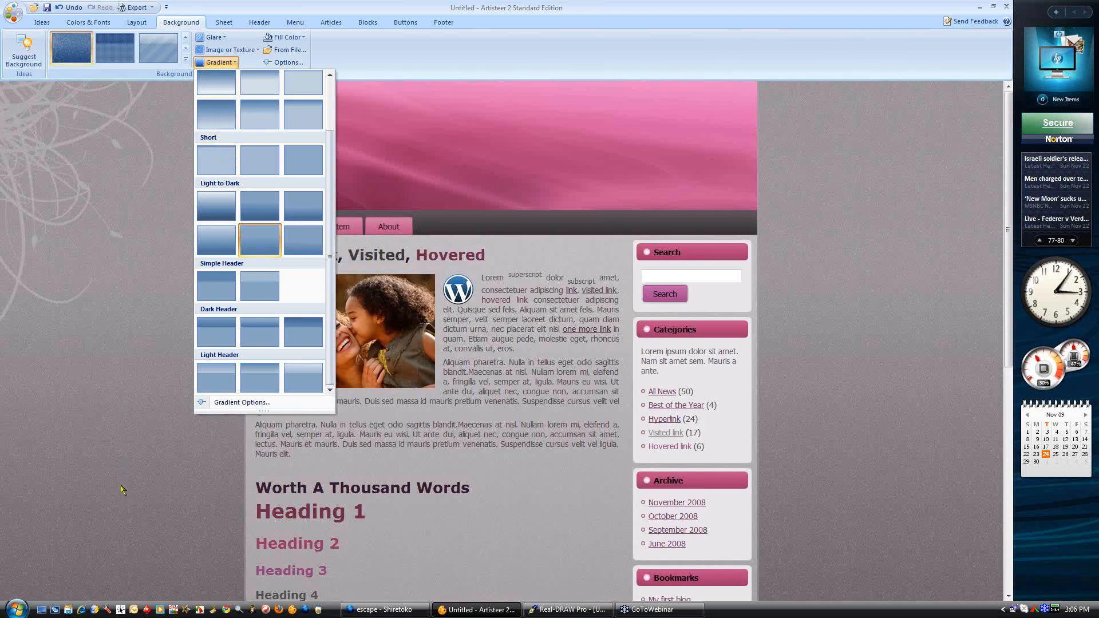
{"action": "left_click", "coordinate": [216, 82]}
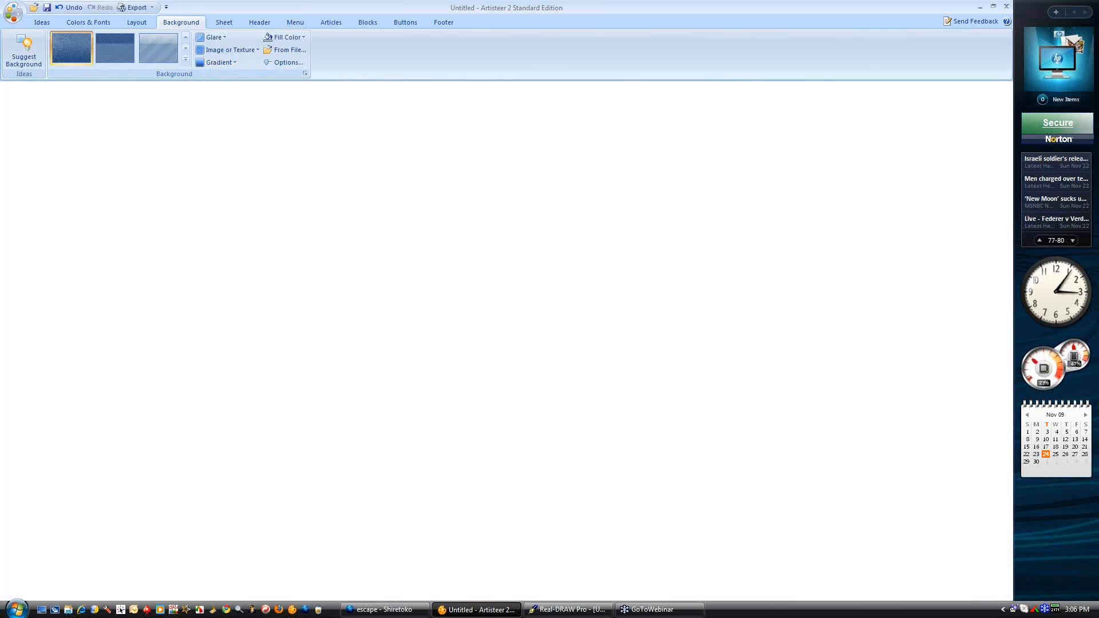
{"action": "left_click_drag", "start_coordinate": [1013, 164], "coordinate": [1025, 137]}
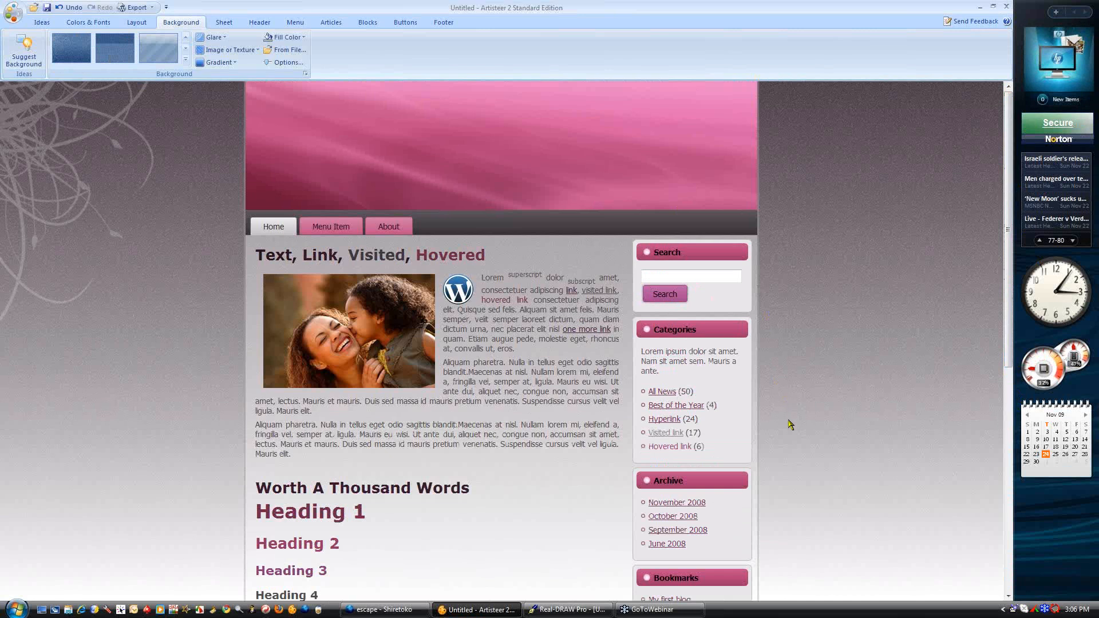
Switch to the Shiretoko browser and open the FREE Clipart - 25000 Images site from the free clip art search results
{"action": "left_click", "coordinate": [392, 611]}
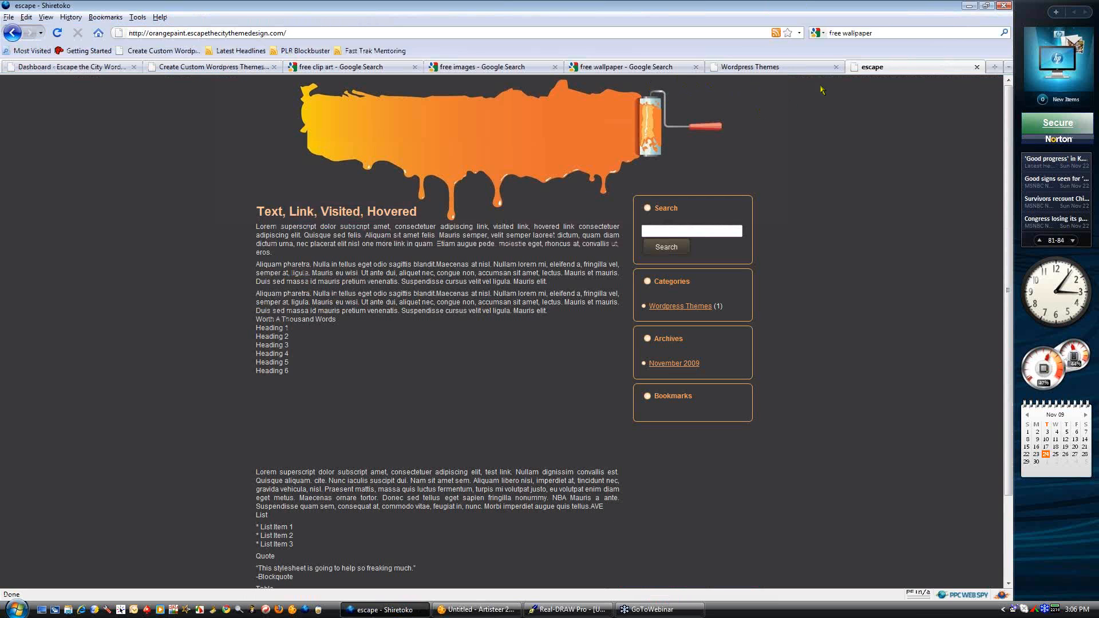
{"action": "left_click", "coordinate": [336, 68]}
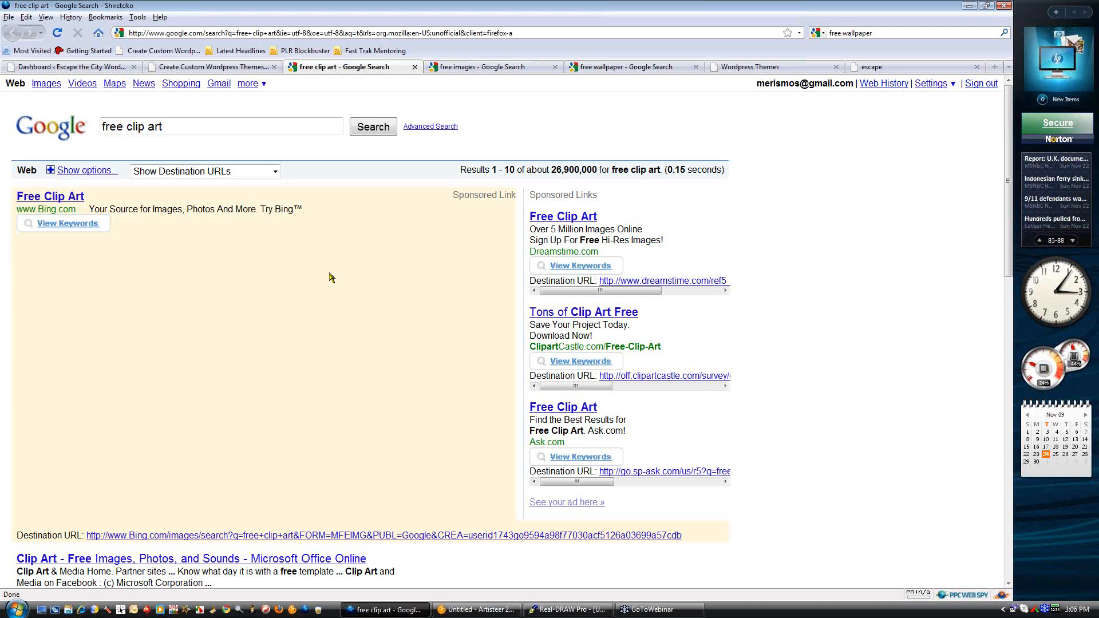
{"action": "scroll", "coordinate": [697, 522], "scroll_direction": "down", "scroll_amount": 5}
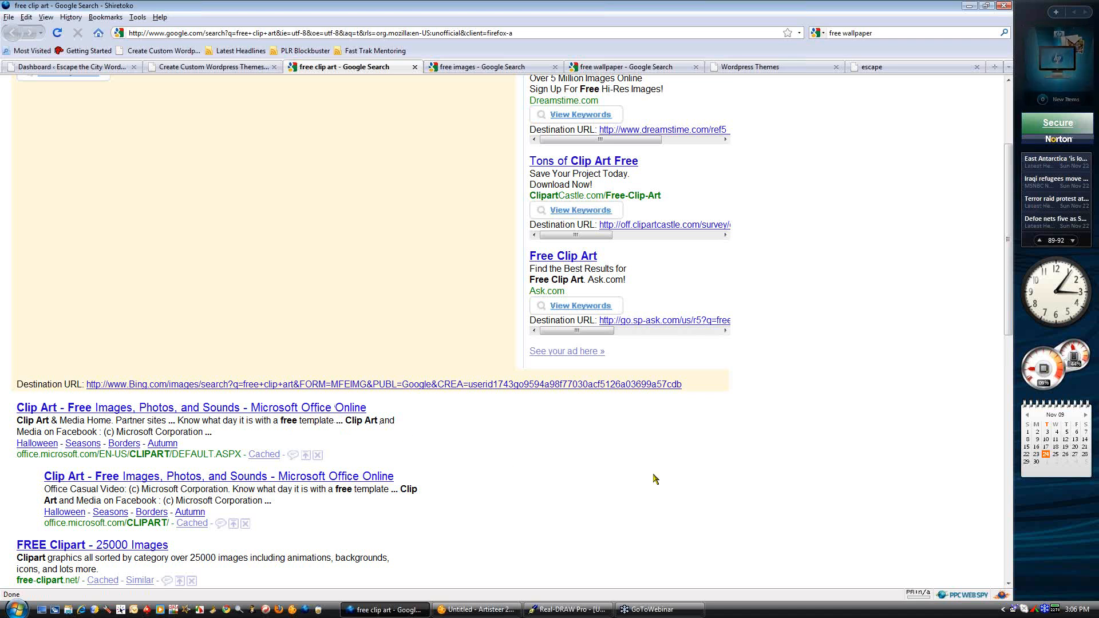
{"action": "scroll", "coordinate": [654, 478], "scroll_direction": "down", "scroll_amount": 5}
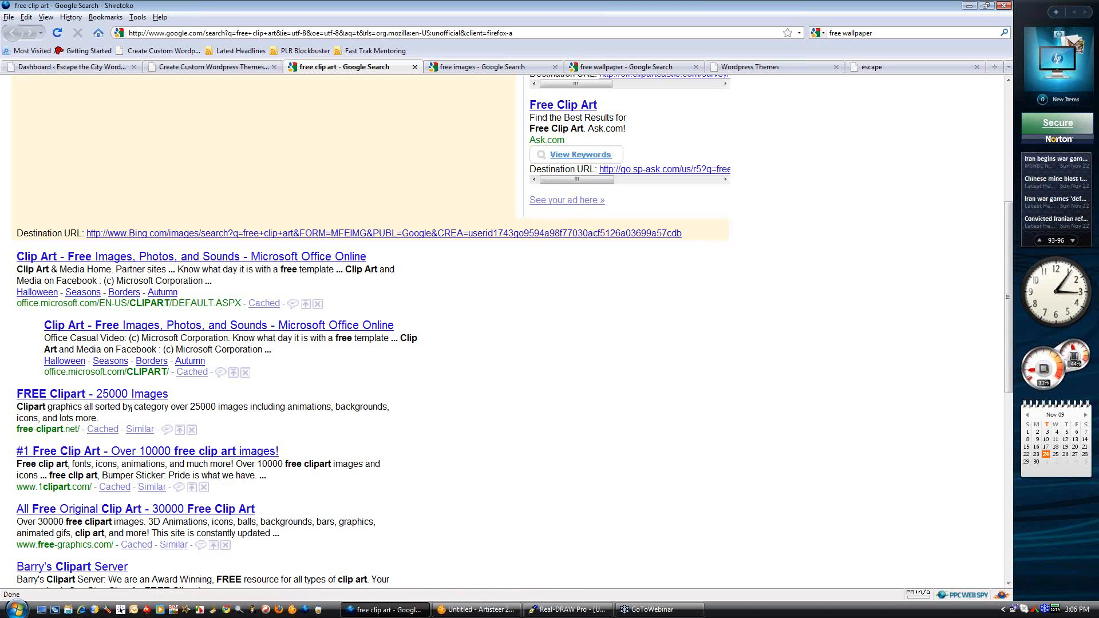
{"action": "left_click", "coordinate": [104, 394]}
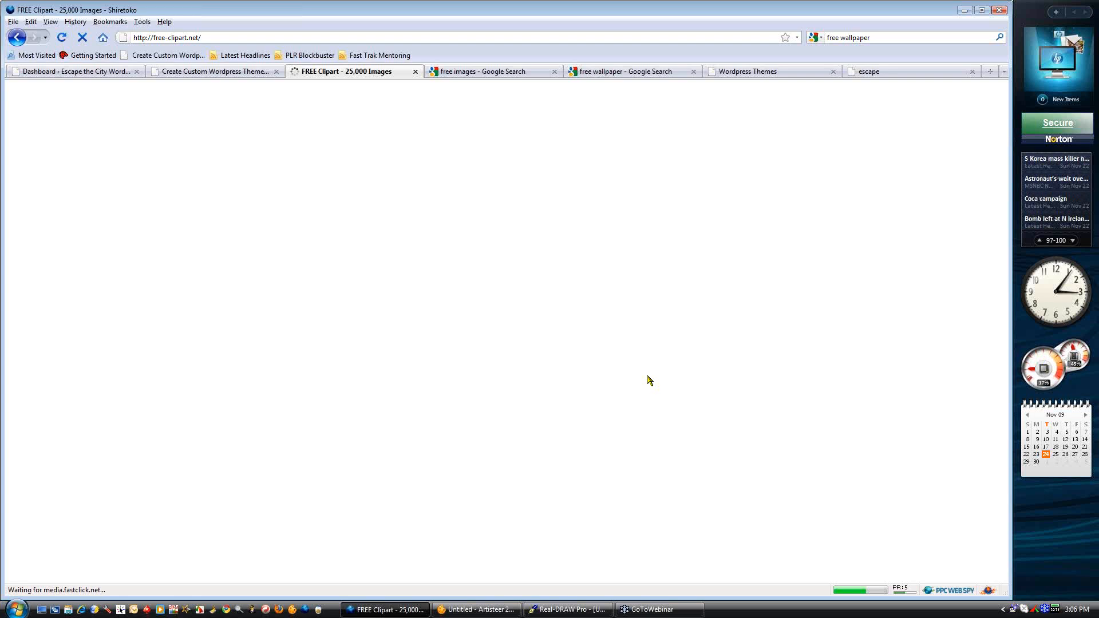
{"action": "scroll", "coordinate": [597, 242], "scroll_direction": "down", "scroll_amount": 5}
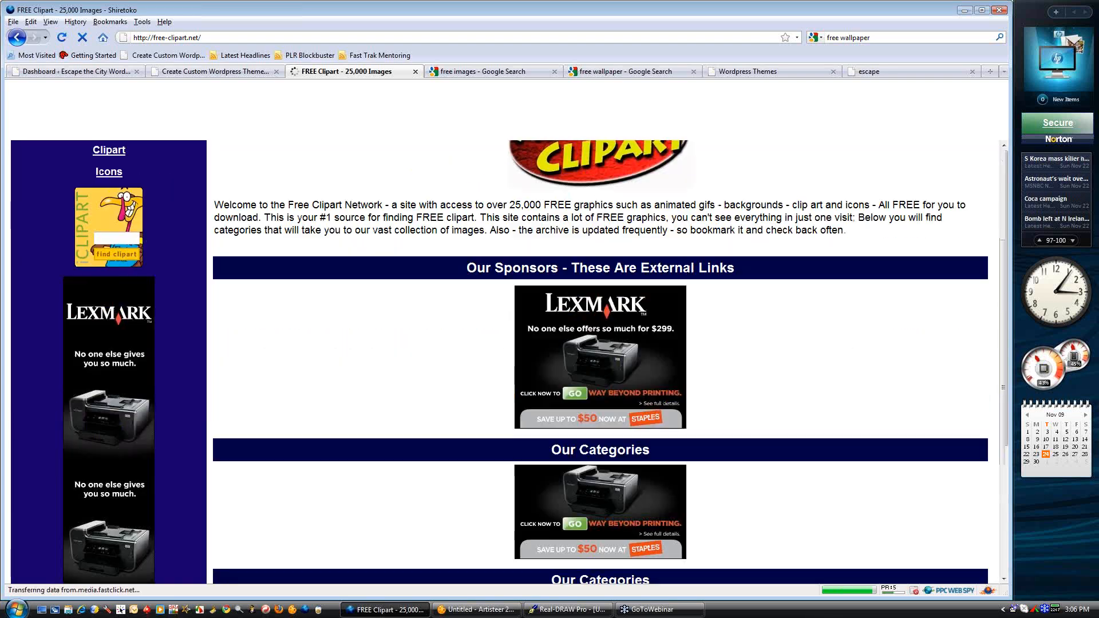
{"action": "scroll", "coordinate": [596, 242], "scroll_direction": "up", "scroll_amount": 5}
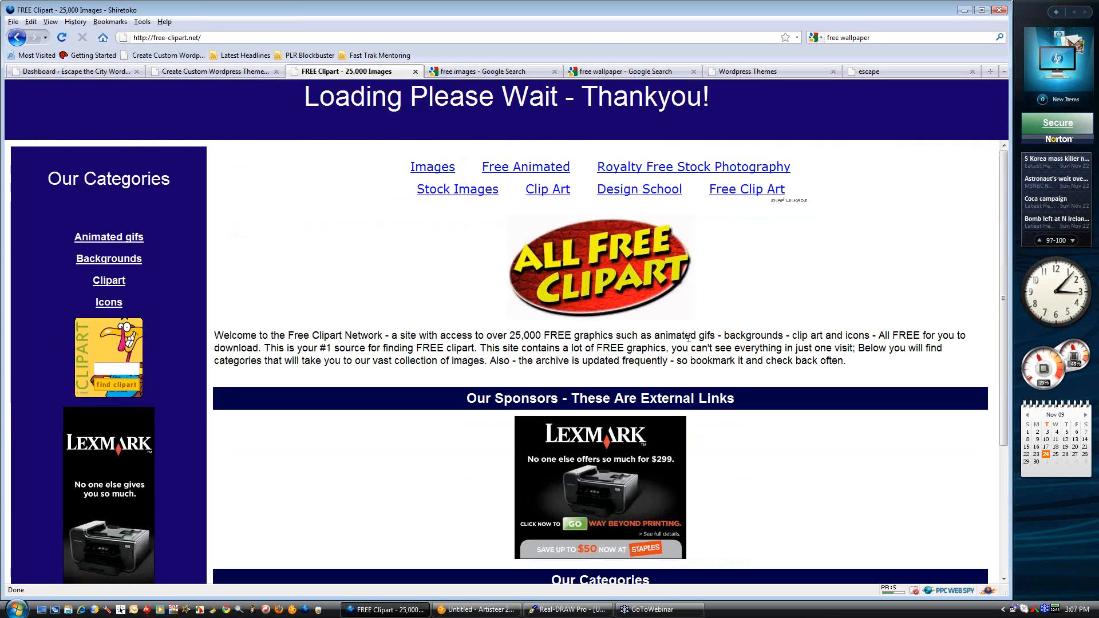
Browse the site's Backgrounds category and view a light blue texture at large size along with the options for saving it
{"action": "left_click", "coordinate": [433, 168]}
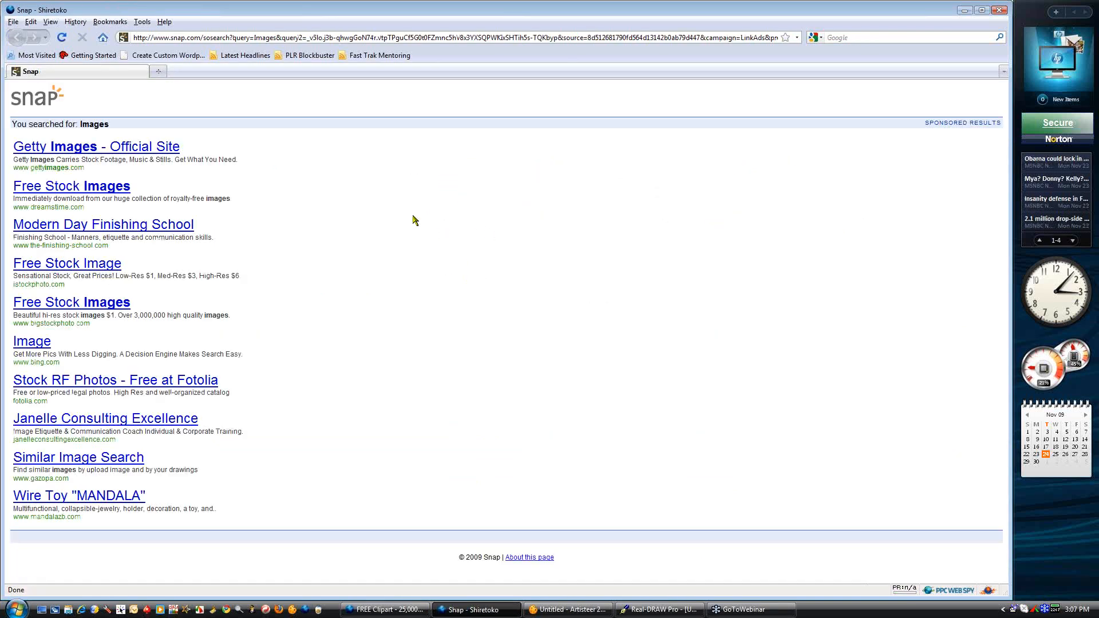
{"action": "left_click", "coordinate": [999, 10]}
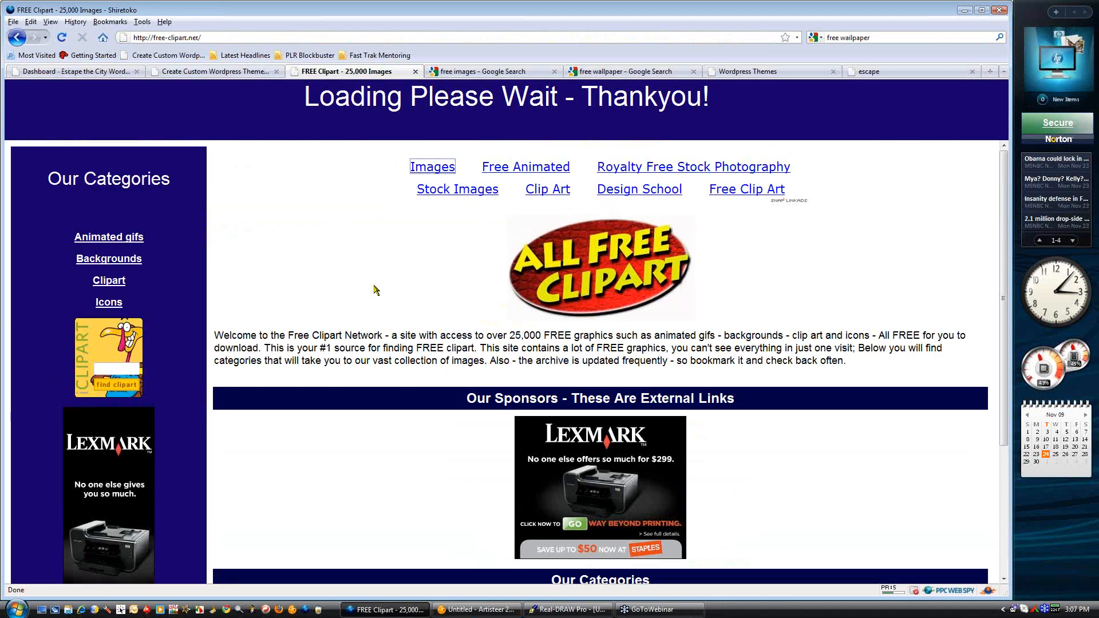
{"action": "left_click", "coordinate": [135, 259]}
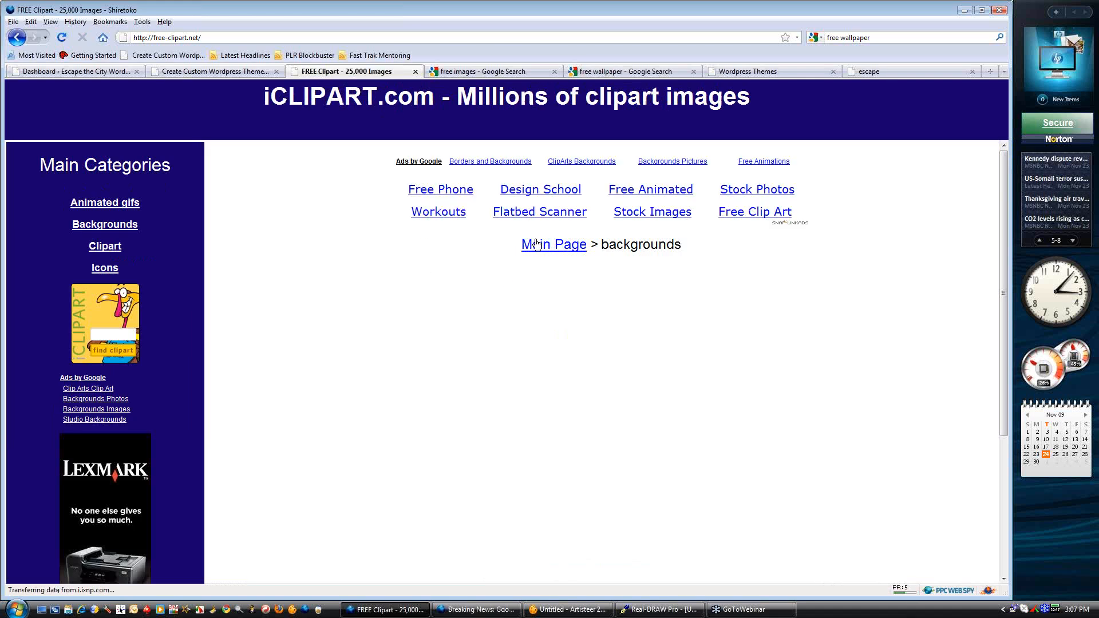
{"action": "left_click", "coordinate": [554, 245]}
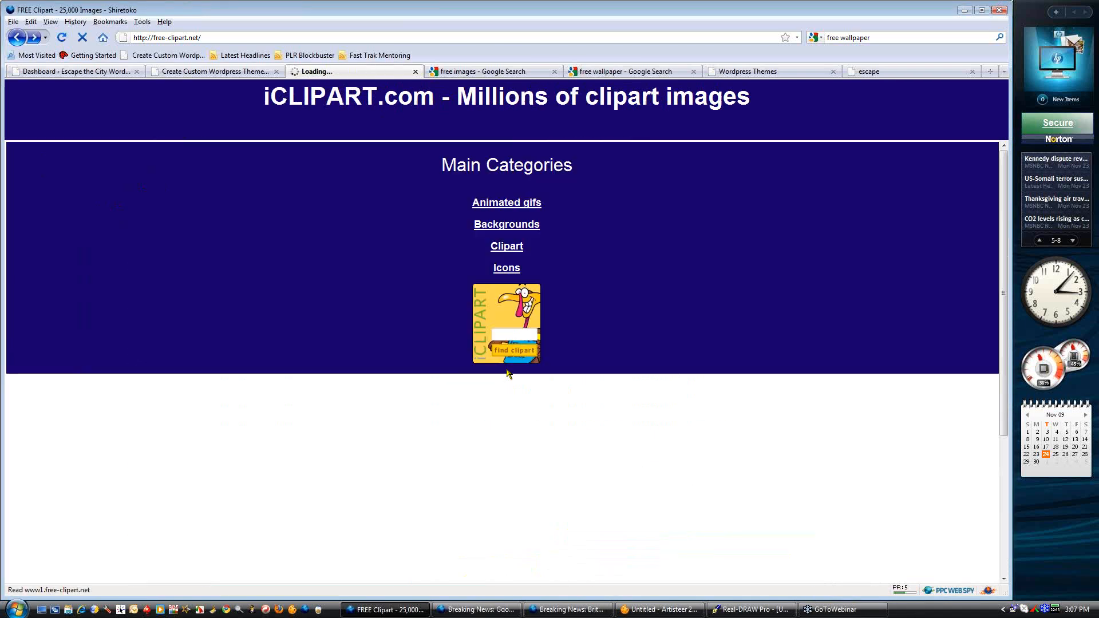
{"action": "left_click", "coordinate": [595, 324]}
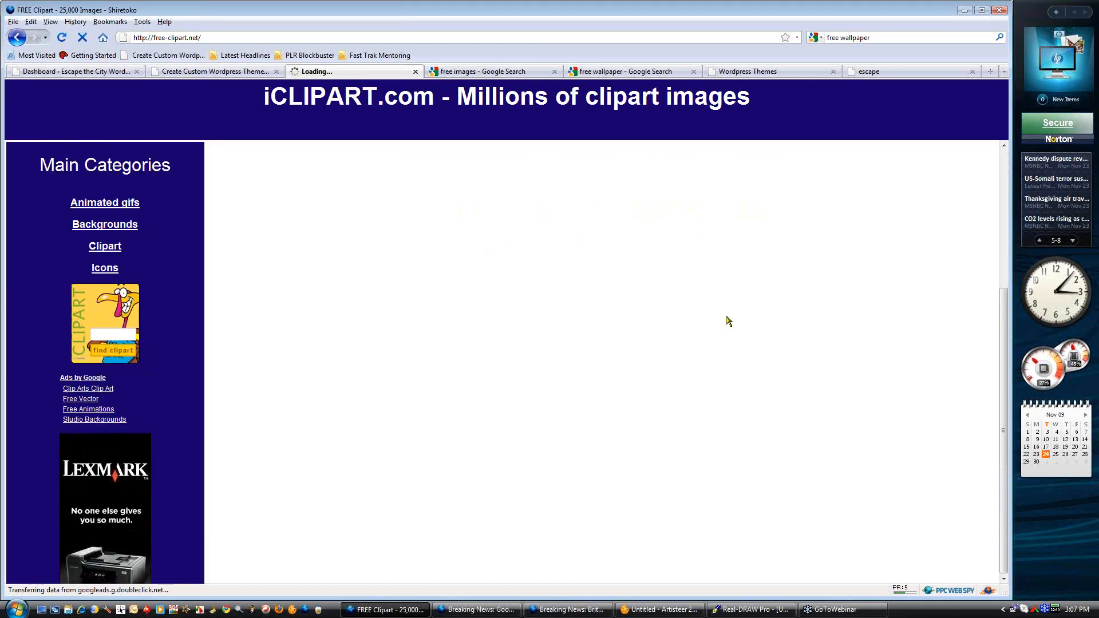
{"action": "scroll", "coordinate": [686, 363], "scroll_direction": "down", "scroll_amount": 5}
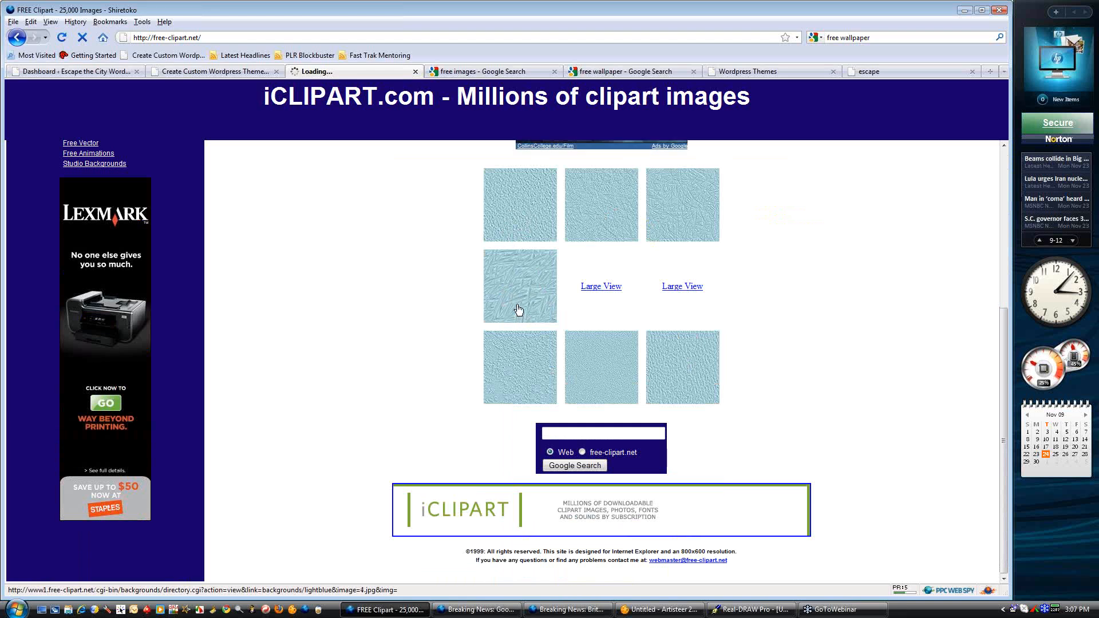
{"action": "left_click", "coordinate": [587, 289]}
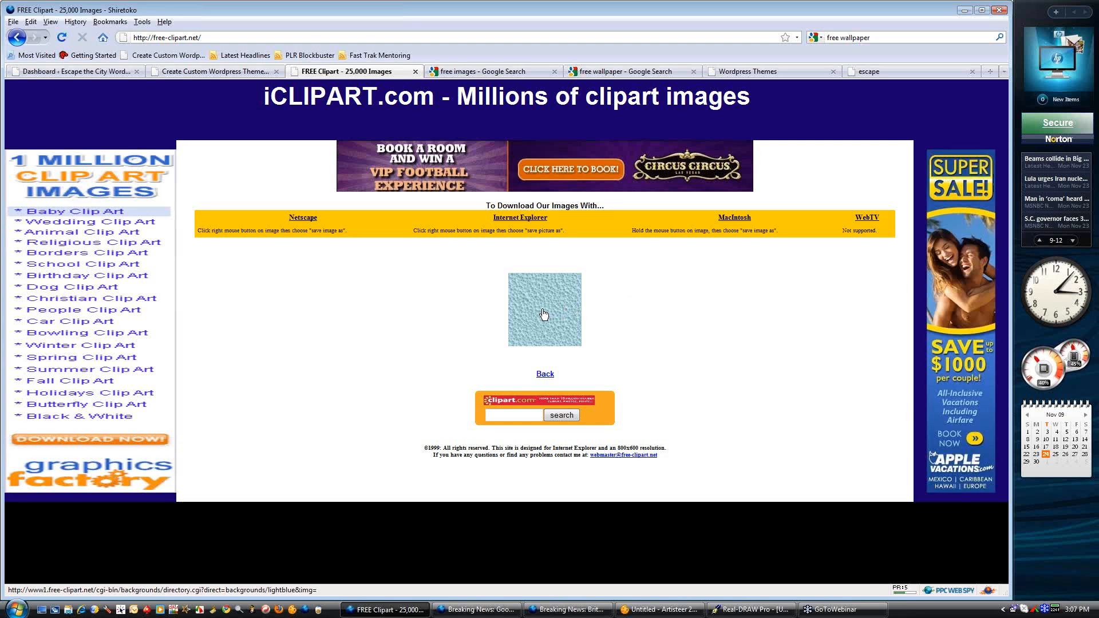
{"action": "right_click", "coordinate": [544, 314]}
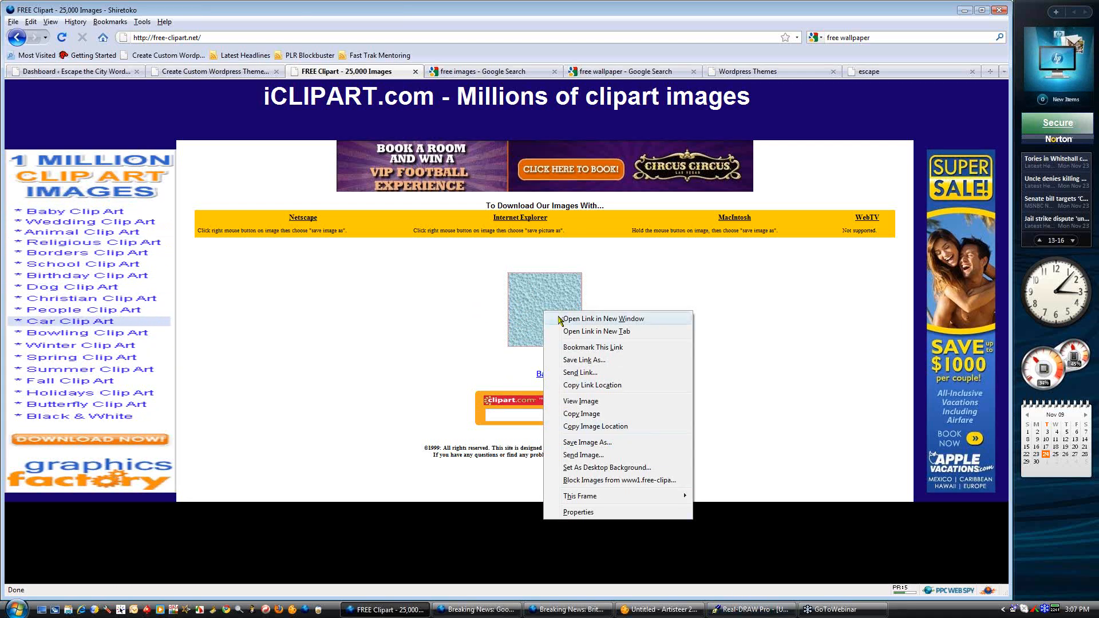
{"action": "left_click", "coordinate": [425, 304]}
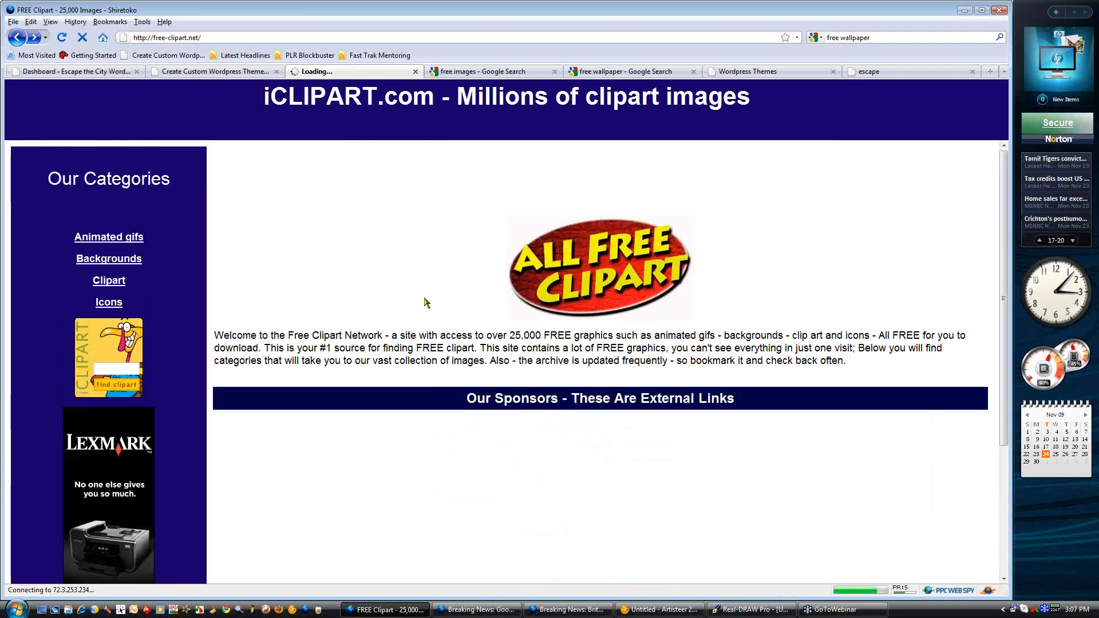
Return to the free clip art search results and open the clipart gallery on Clipart.com
{"action": "left_click_drag", "start_coordinate": [32, 44], "coordinate": [58, 111]}
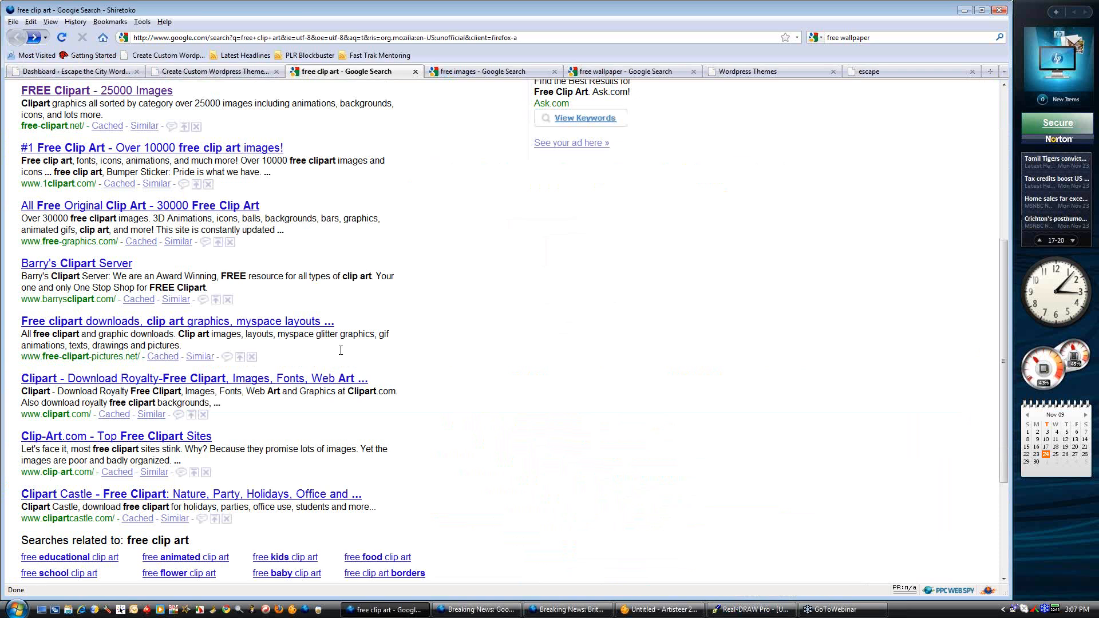
{"action": "scroll", "coordinate": [348, 436], "scroll_direction": "down", "scroll_amount": 5}
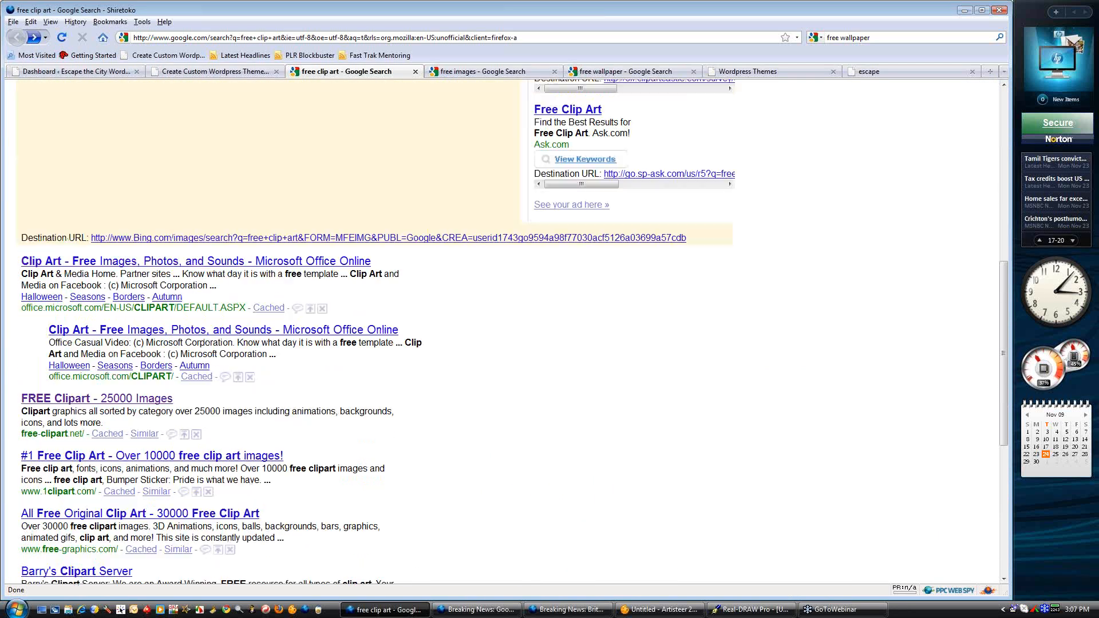
{"action": "scroll", "coordinate": [435, 510], "scroll_direction": "down", "scroll_amount": 10}
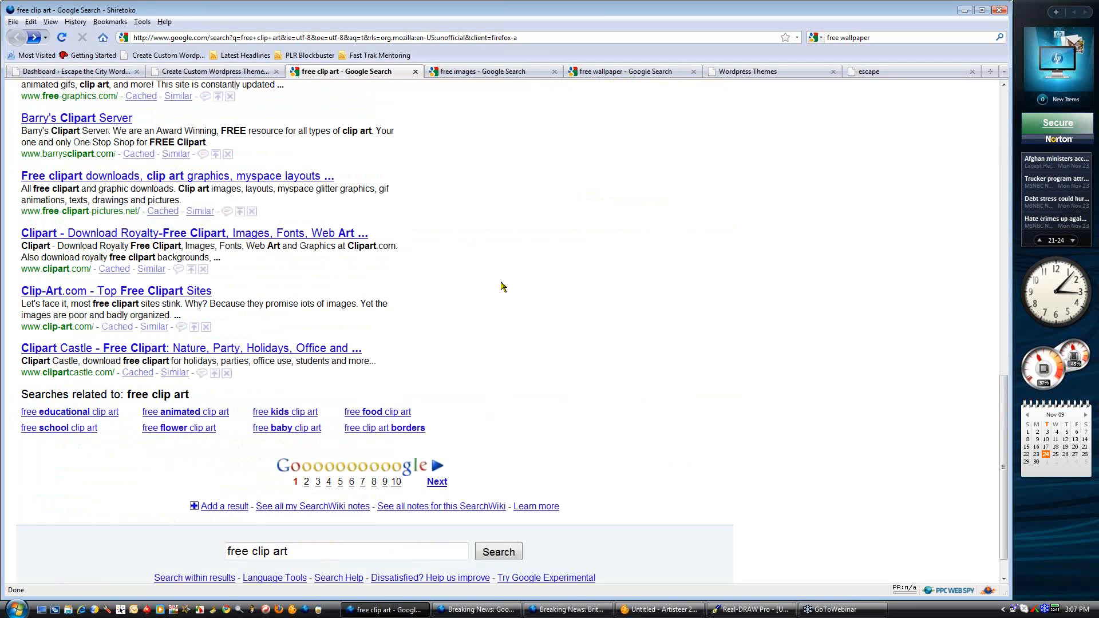
{"action": "left_click", "coordinate": [96, 234]}
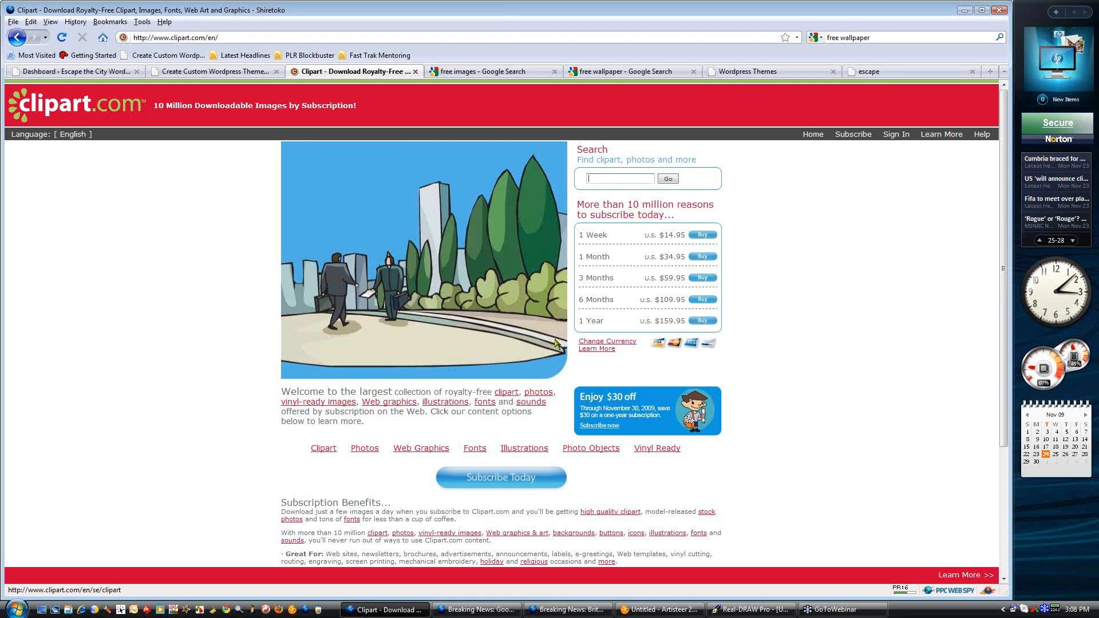
{"action": "left_click", "coordinate": [507, 393]}
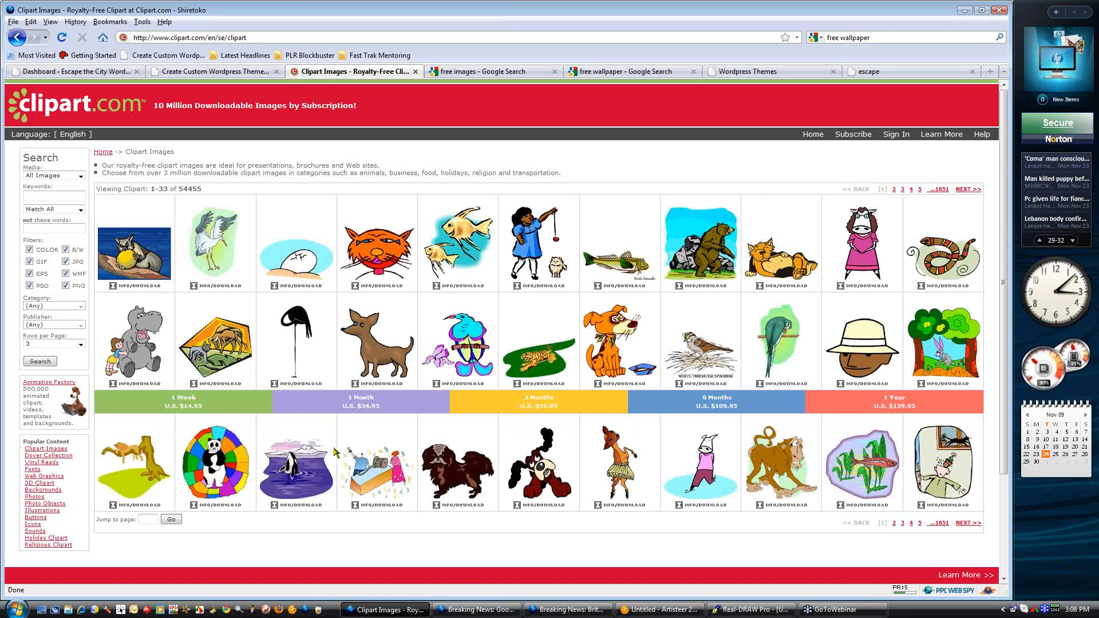
Review the orca clipart's formats and the site's subscription plans, and return to the clipart gallery
{"action": "left_click", "coordinate": [306, 449]}
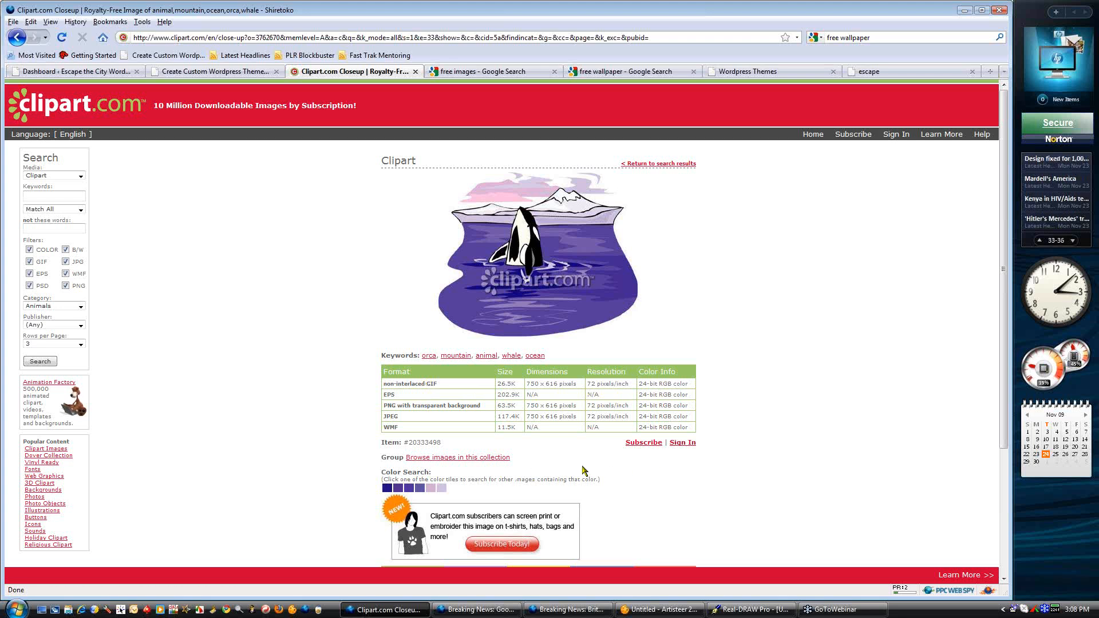
{"action": "left_click", "coordinate": [643, 444]}
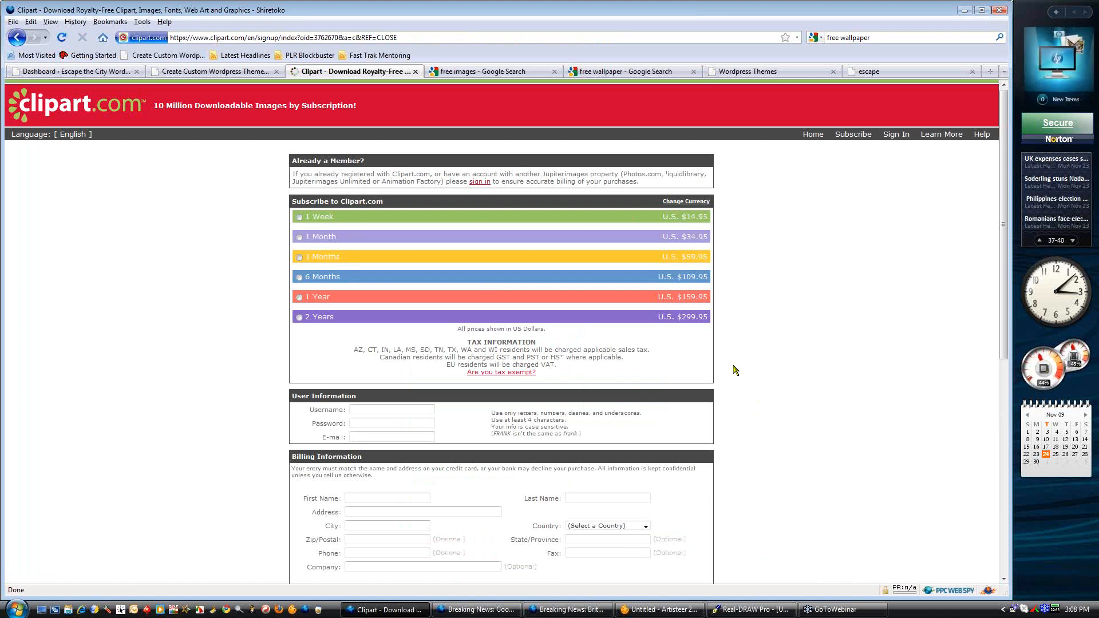
{"action": "key", "text": "alt+Left"}
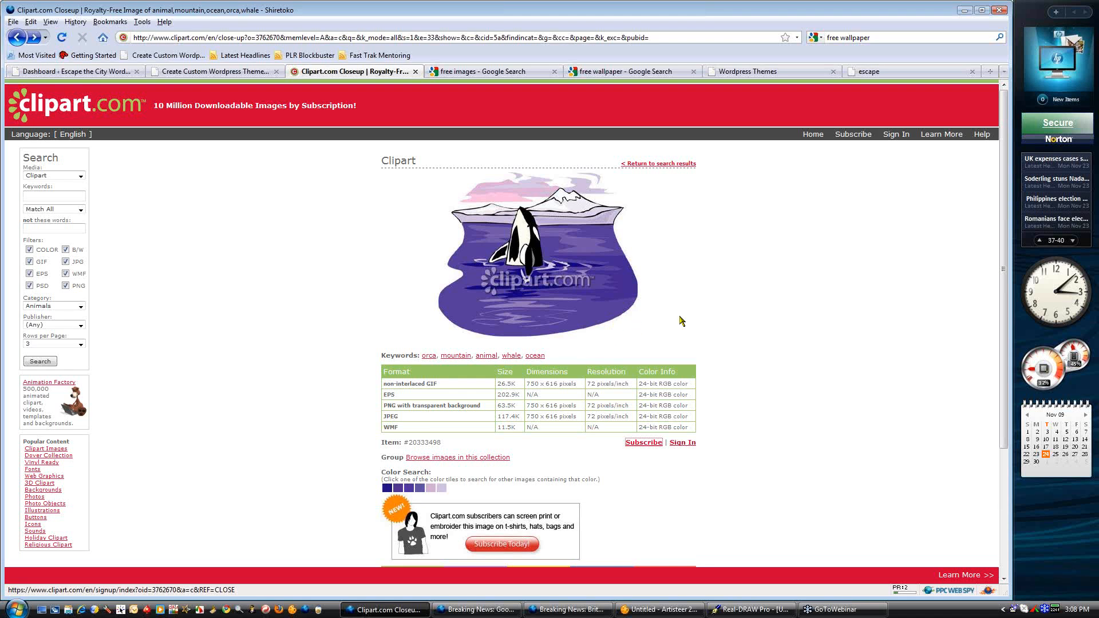
{"action": "key", "text": "alt+Left"}
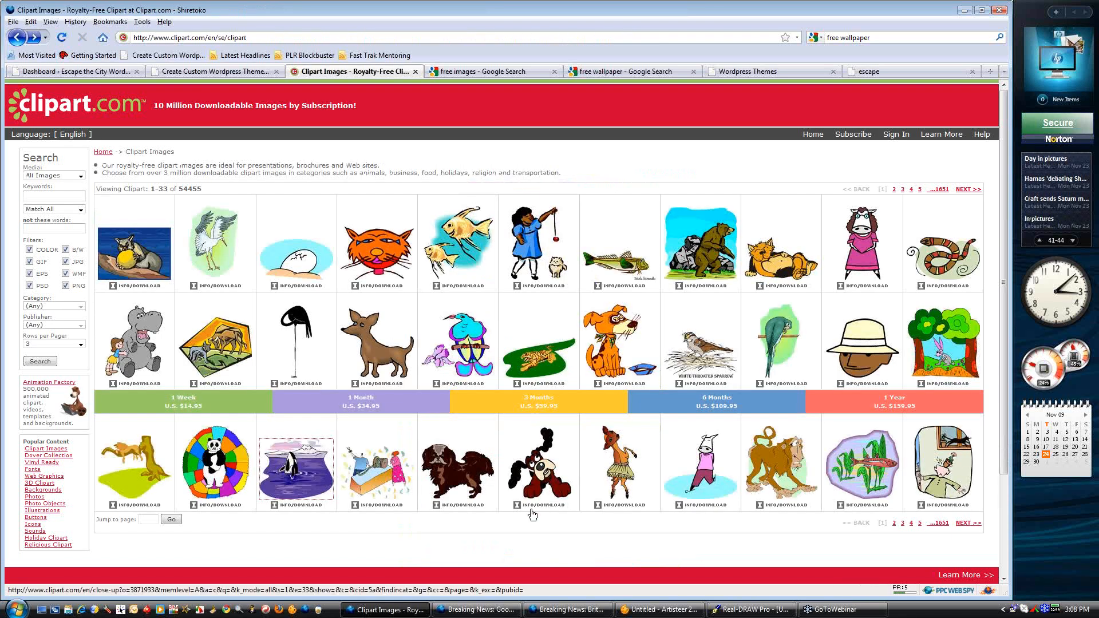
Leave the clipart gallery and open iStockphoto's stock photography site from the free images search results
{"action": "key", "text": "alt+Left"}
{"action": "key", "text": "alt+Left"}
{"action": "scroll", "coordinate": [767, 532], "scroll_direction": "up", "scroll_amount": 15}
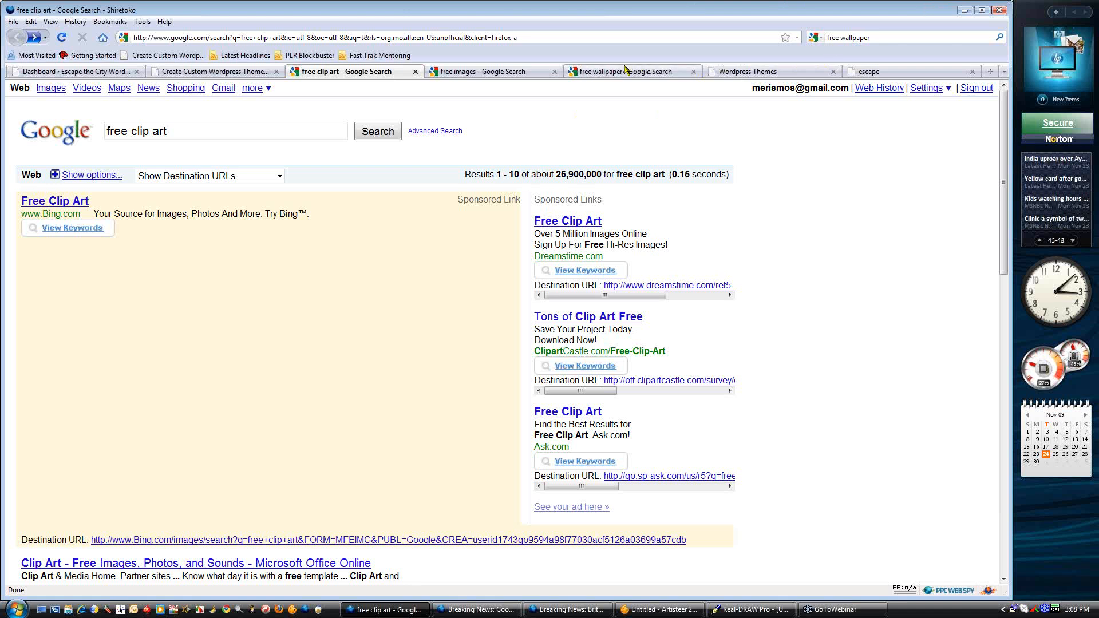
{"action": "left_click", "coordinate": [473, 74]}
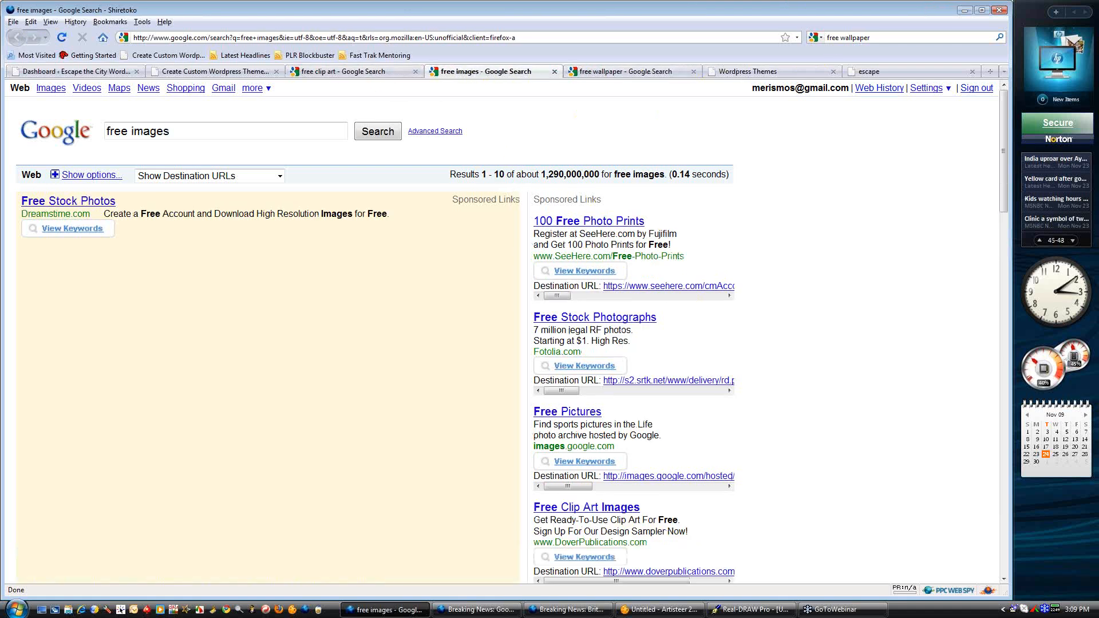
{"action": "scroll", "coordinate": [801, 328], "scroll_direction": "down", "scroll_amount": 10}
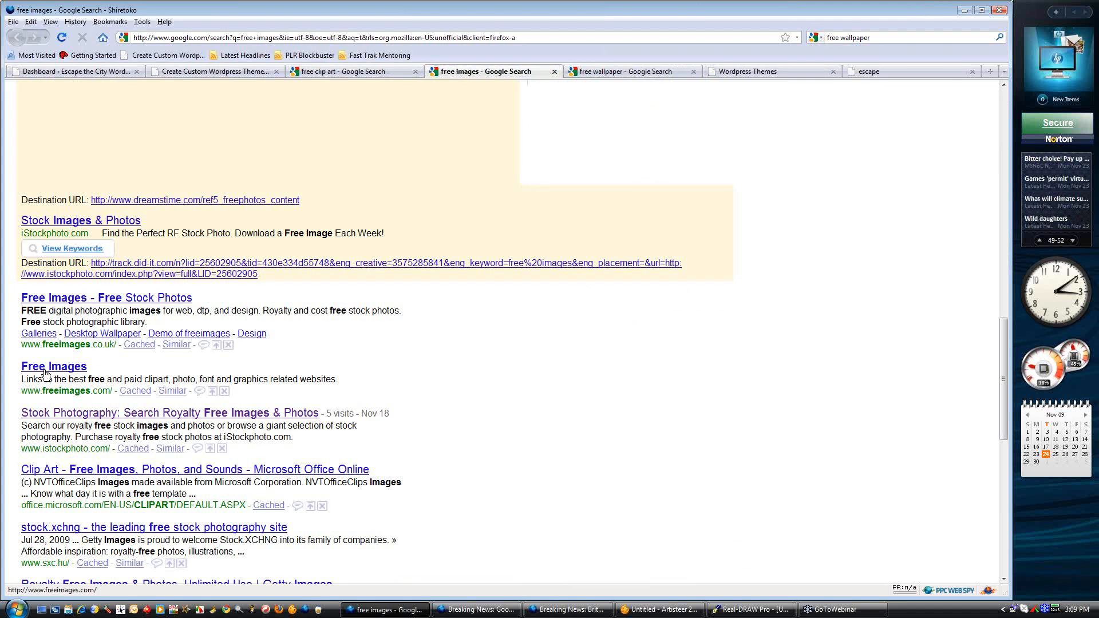
{"action": "left_click", "coordinate": [132, 413]}
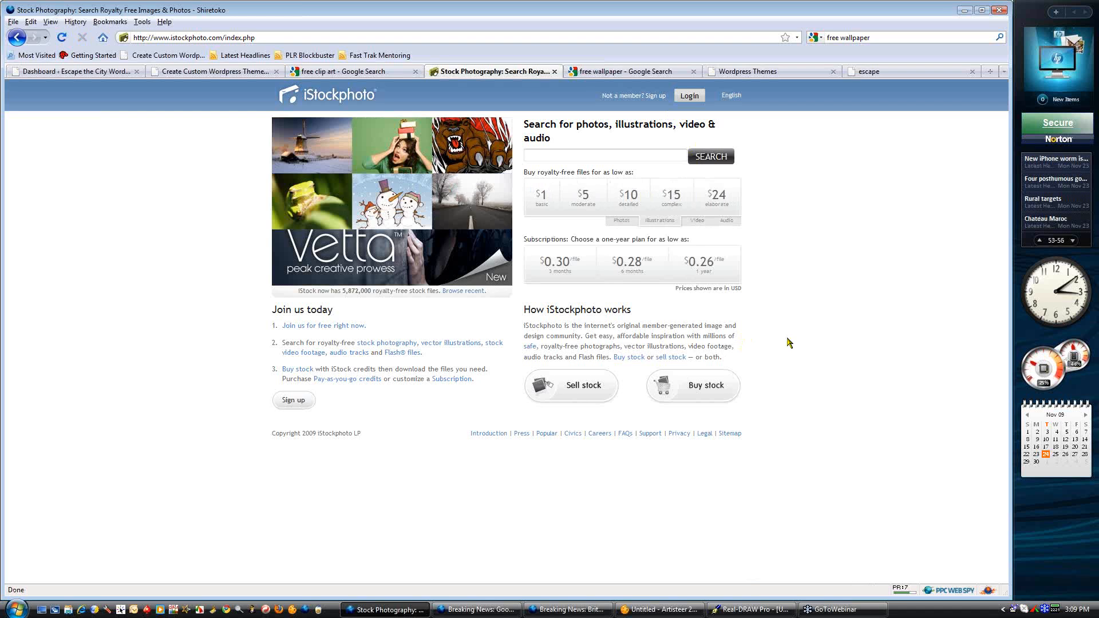
Search iStockphoto for "christmas" and preview some of the resulting images
{"action": "left_click", "coordinate": [554, 154]}
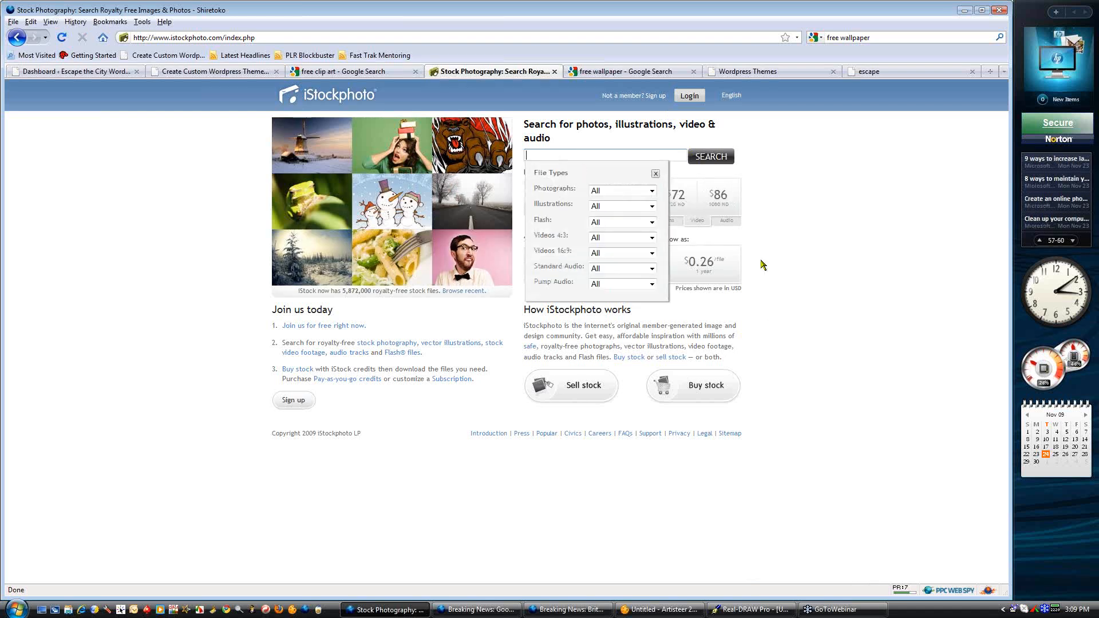
{"action": "type", "text": "chri"}
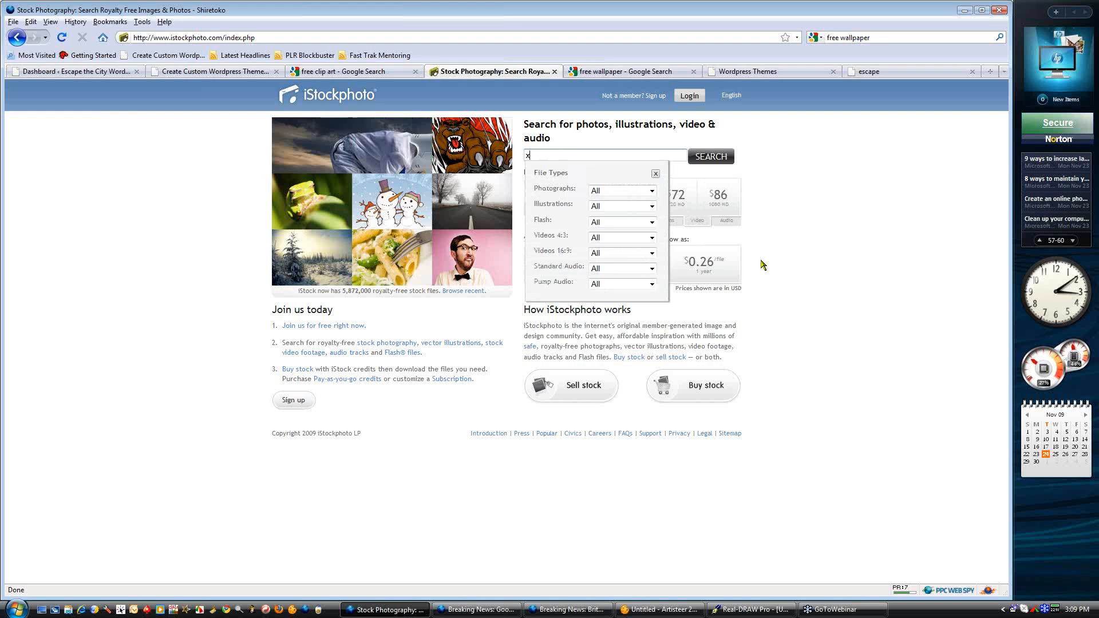
{"action": "type", "text": "stmas"}
{"action": "key", "text": "Return"}
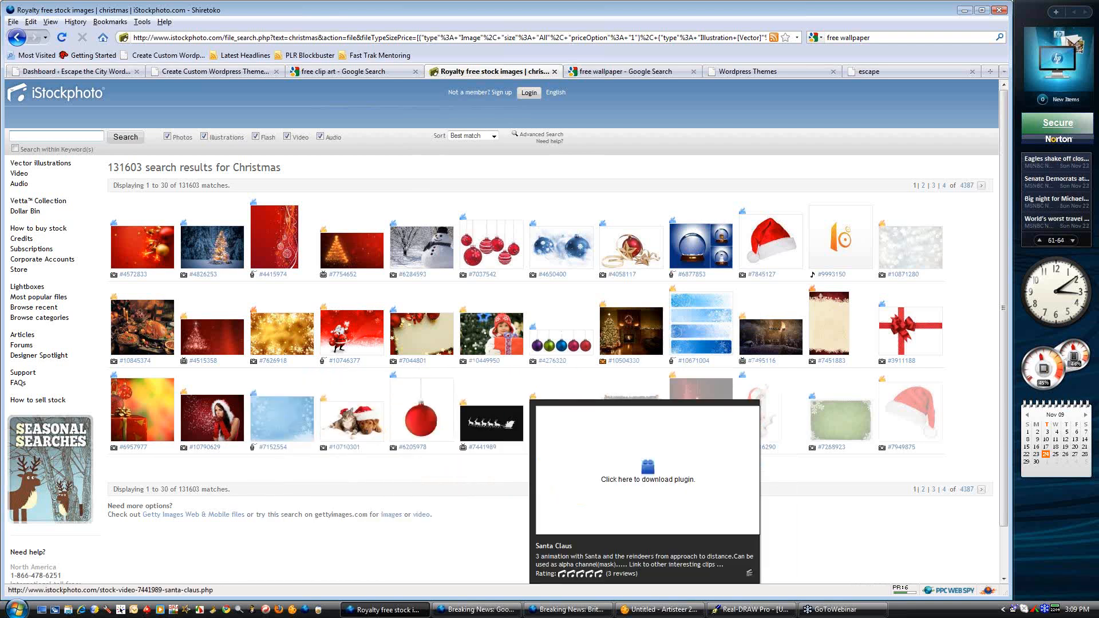
{"action": "mouse_move", "coordinate": [631, 428]}
{"action": "mouse_move", "coordinate": [491, 263]}
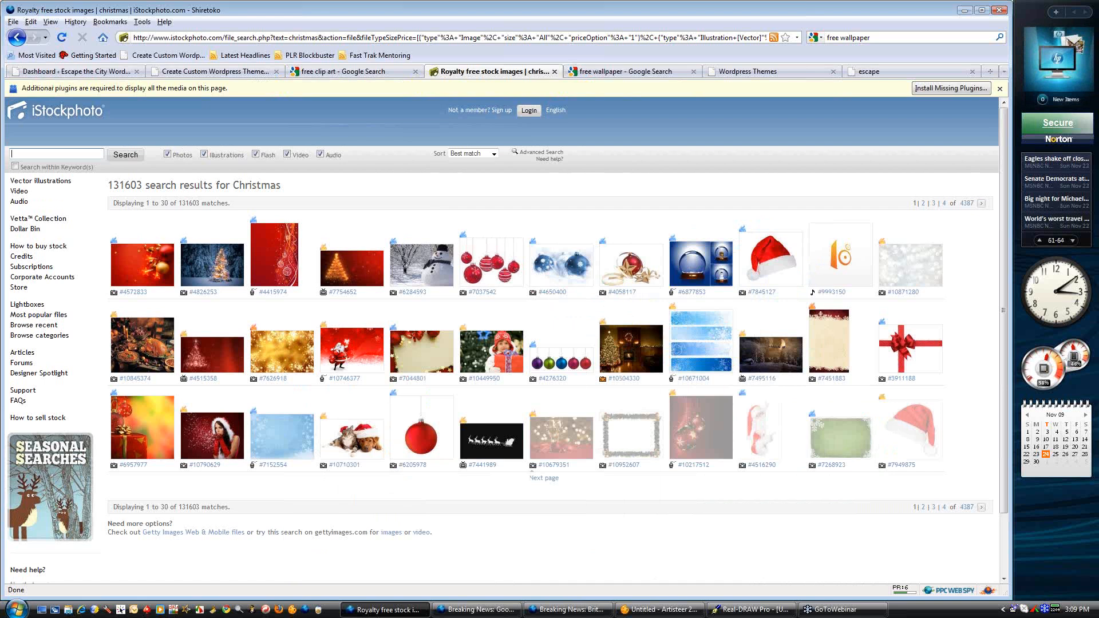
Review the sizes and purchase option for the photo of the girl in Santa clothes, and return to the Christmas results
{"action": "left_click", "coordinate": [215, 433]}
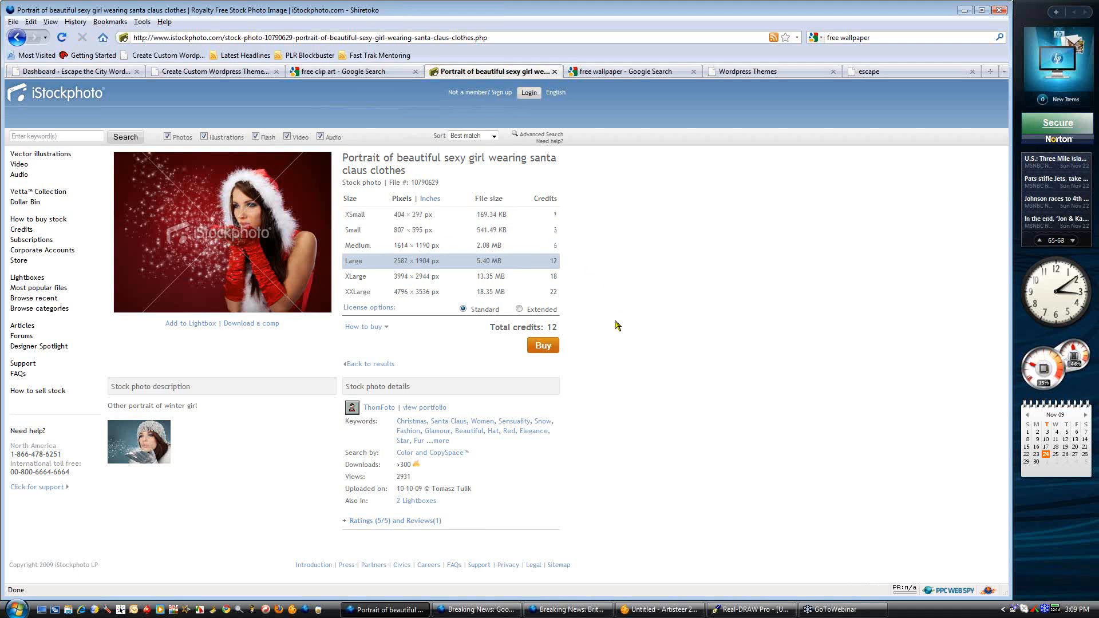
{"action": "left_click", "coordinate": [544, 347]}
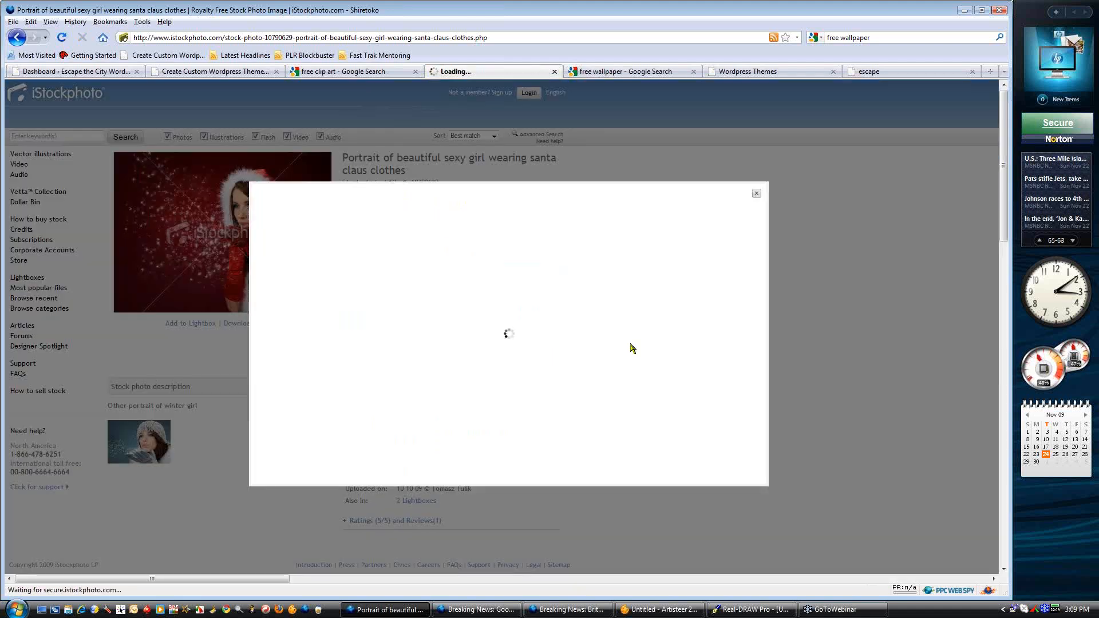
{"action": "left_click", "coordinate": [757, 194]}
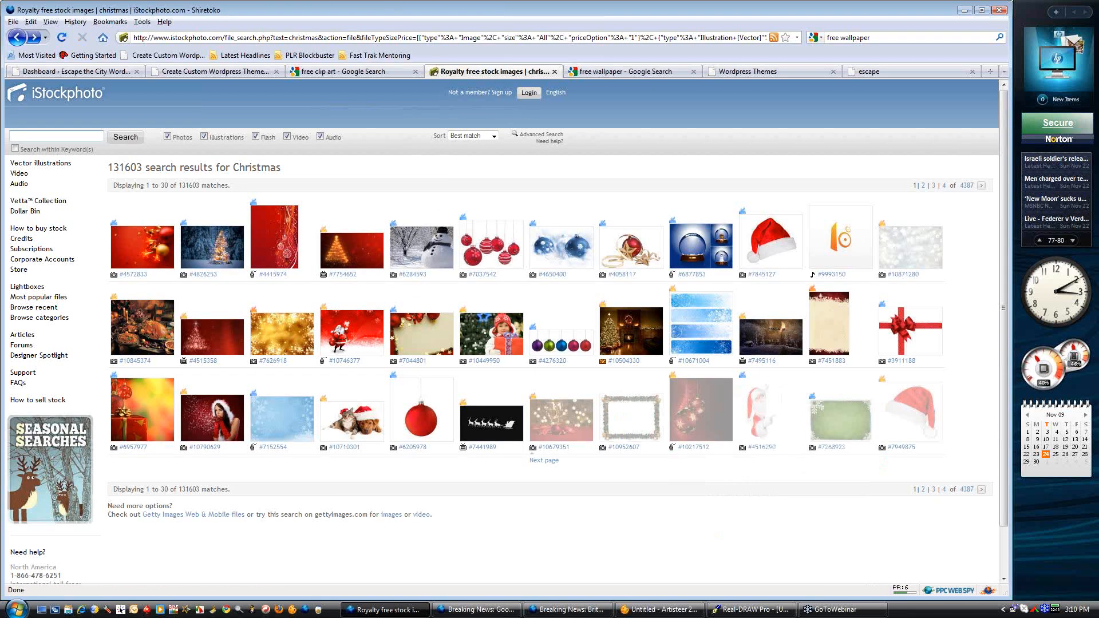
From the free wallpaper results, open Free Wallpapers and view the first Audi R8 car wallpaper at 1024x768 with its saving options
{"action": "left_click", "coordinate": [617, 74]}
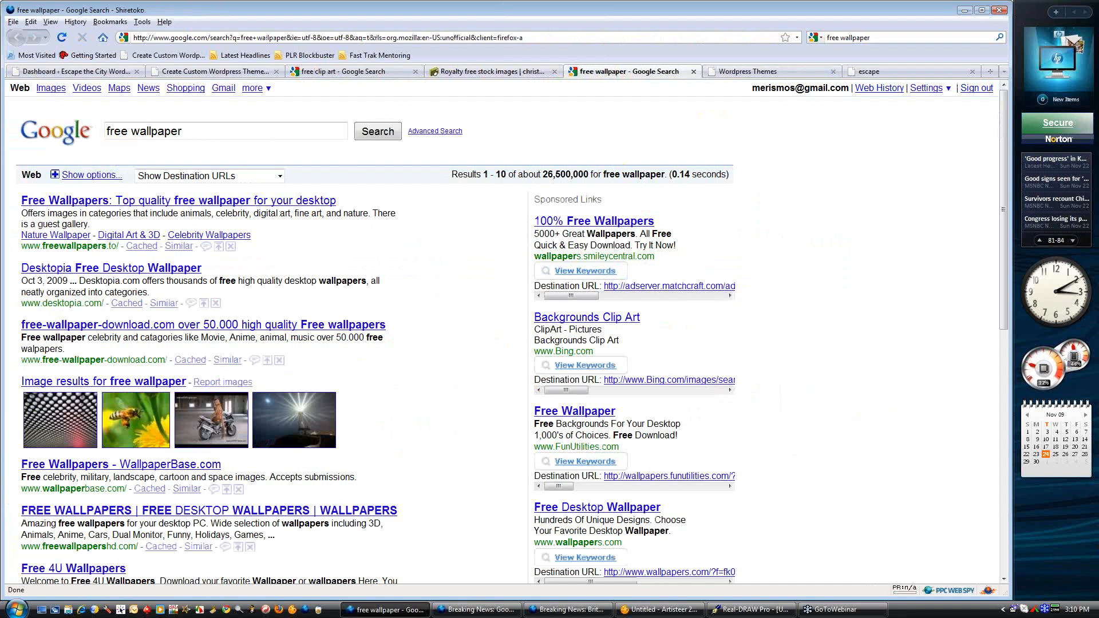
{"action": "left_click", "coordinate": [124, 203]}
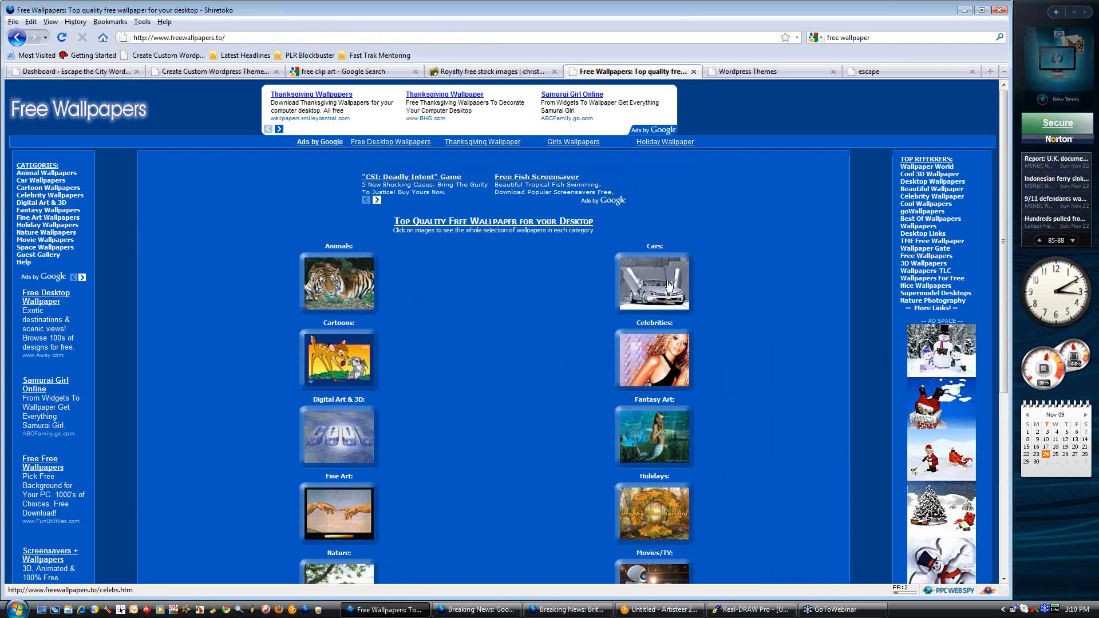
{"action": "left_click", "coordinate": [664, 286]}
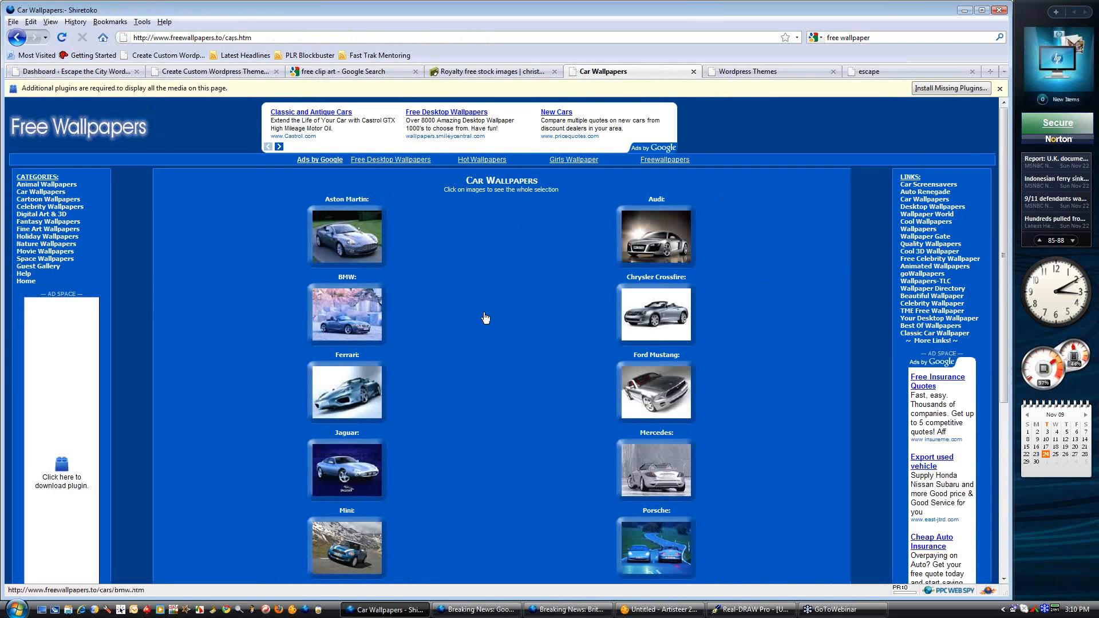
{"action": "left_click", "coordinate": [645, 260]}
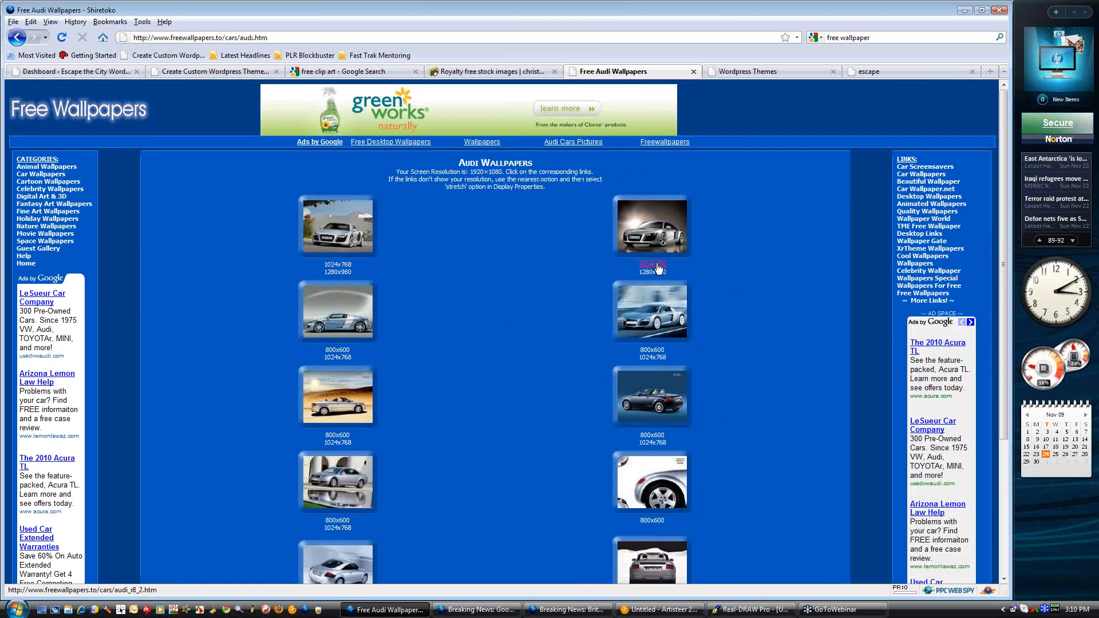
{"action": "left_click", "coordinate": [342, 265]}
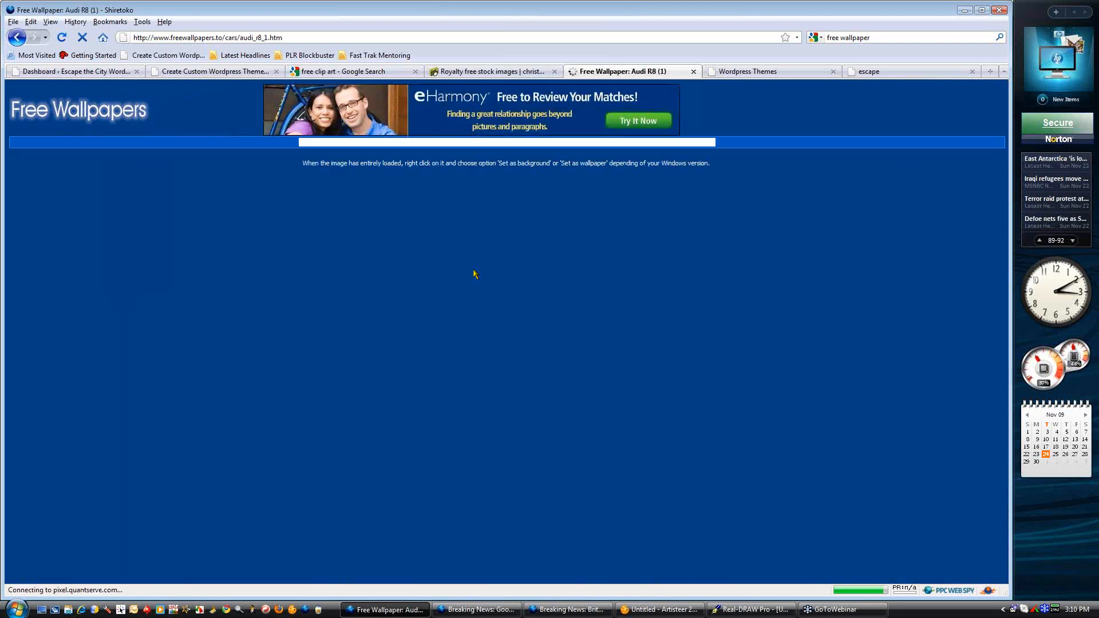
{"action": "scroll", "coordinate": [576, 293], "scroll_direction": "down", "scroll_amount": 3}
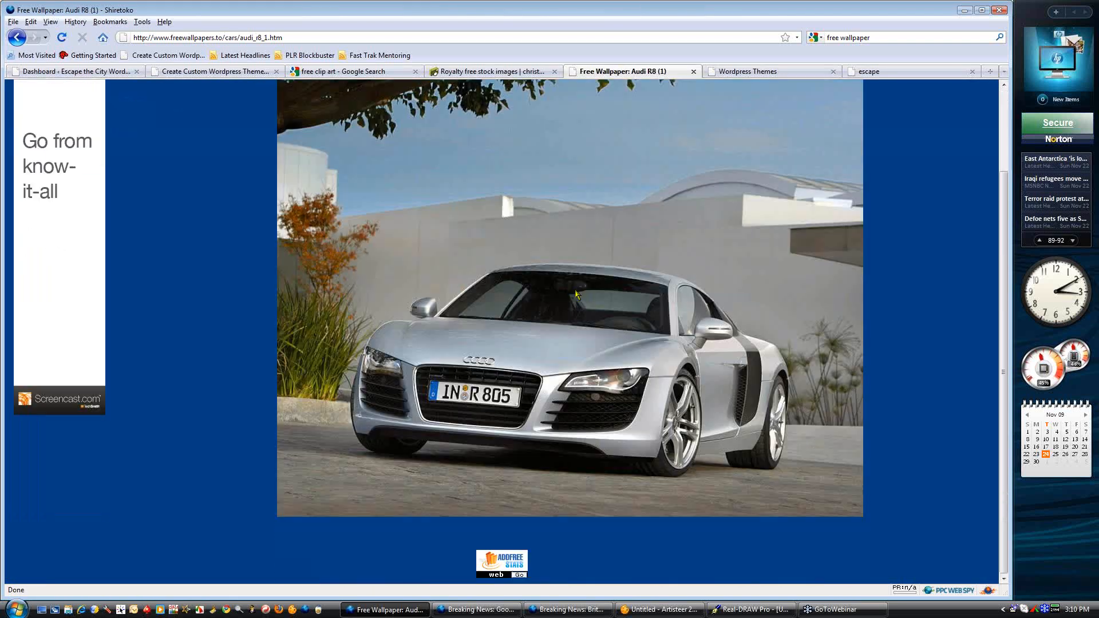
{"action": "right_click", "coordinate": [570, 333]}
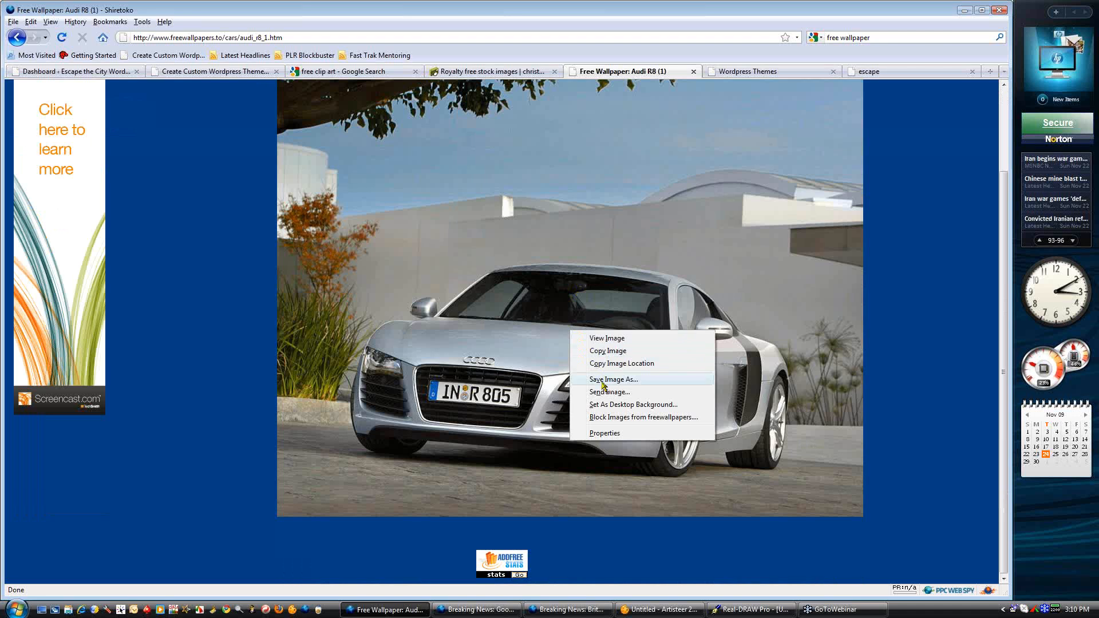
{"action": "left_click", "coordinate": [513, 342]}
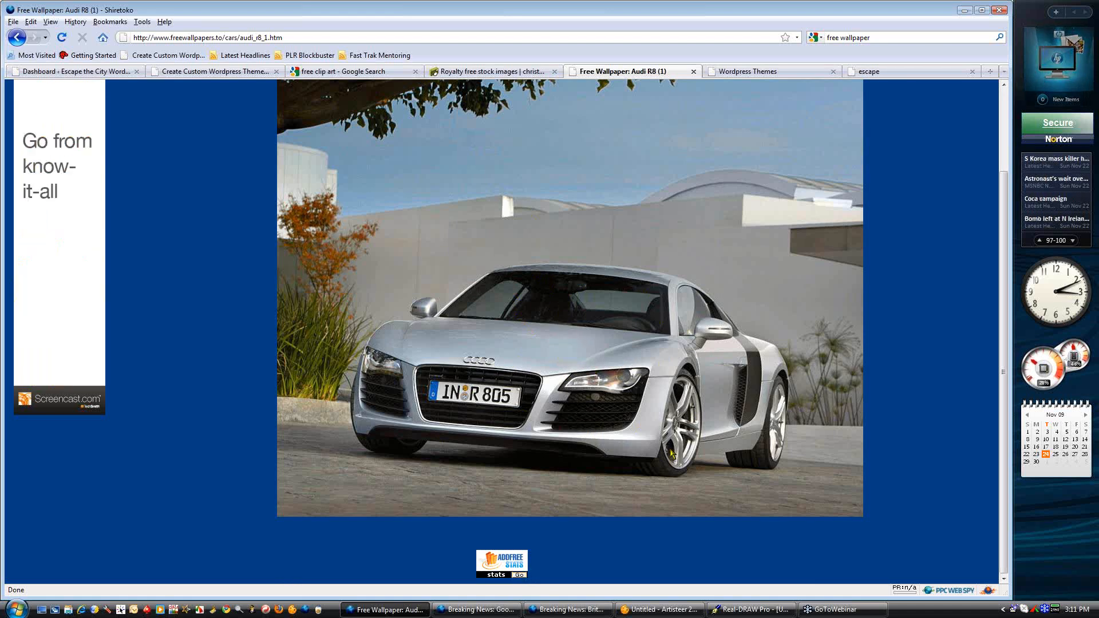
Return to the site's categories and view the COOL wallpaper from Digital Art & 3D at 800x600 with its saving options
{"action": "key", "text": "alt+Left"}
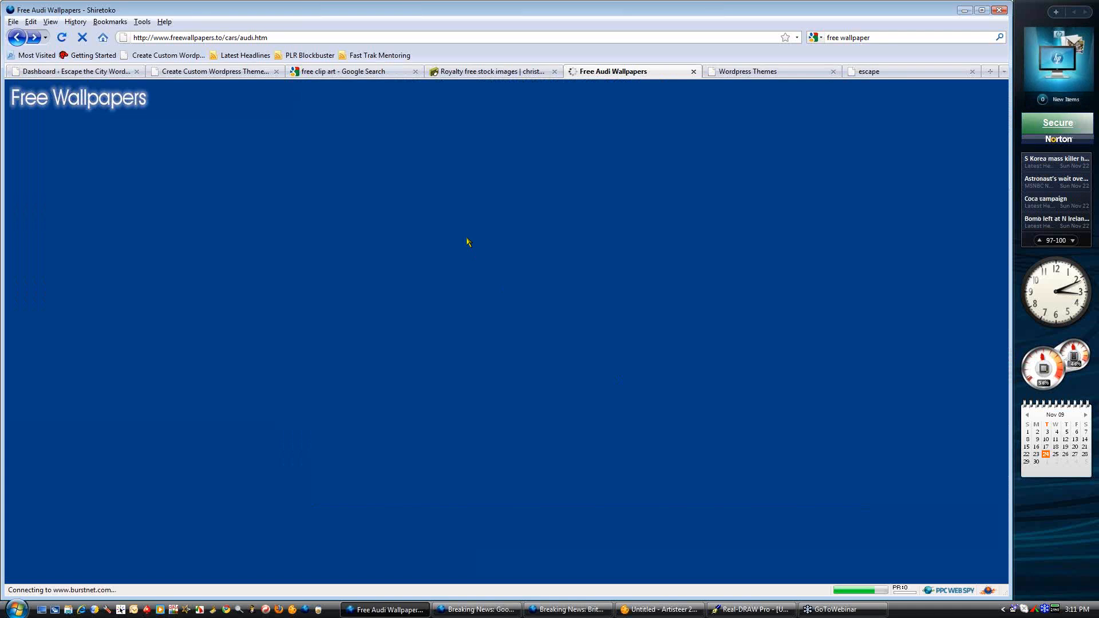
{"action": "key", "text": "alt+Left"}
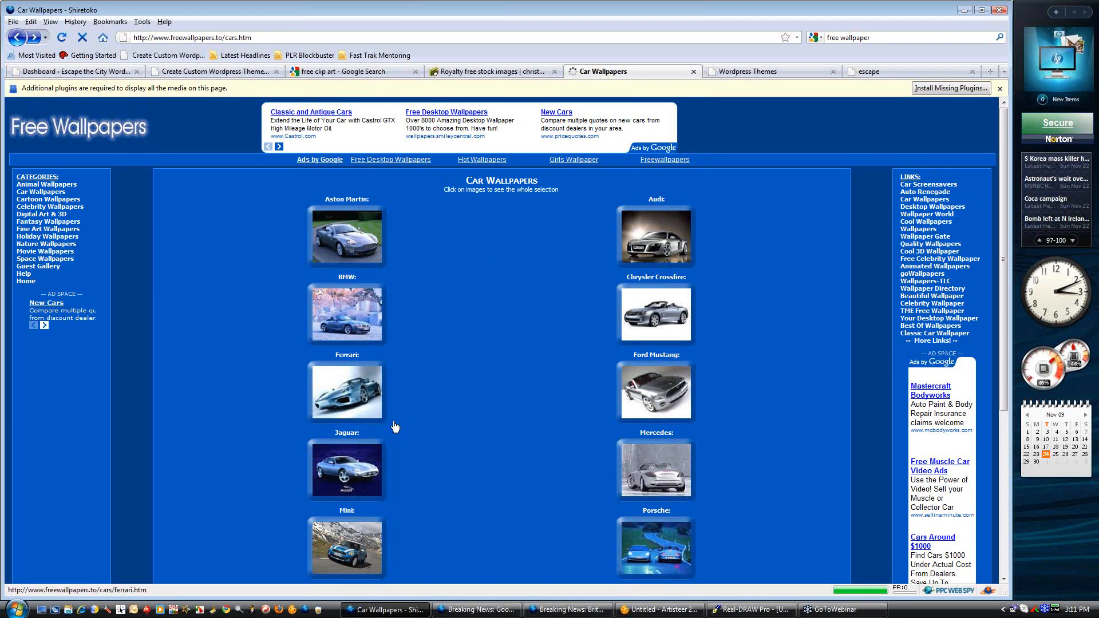
{"action": "key", "text": "alt+Left"}
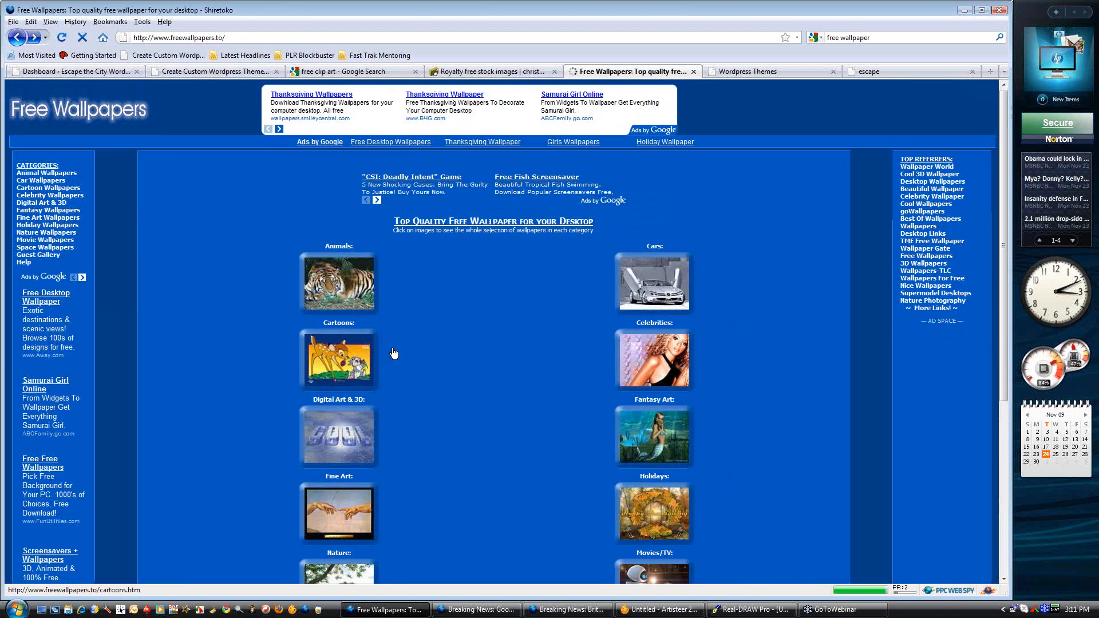
{"action": "left_click", "coordinate": [344, 451]}
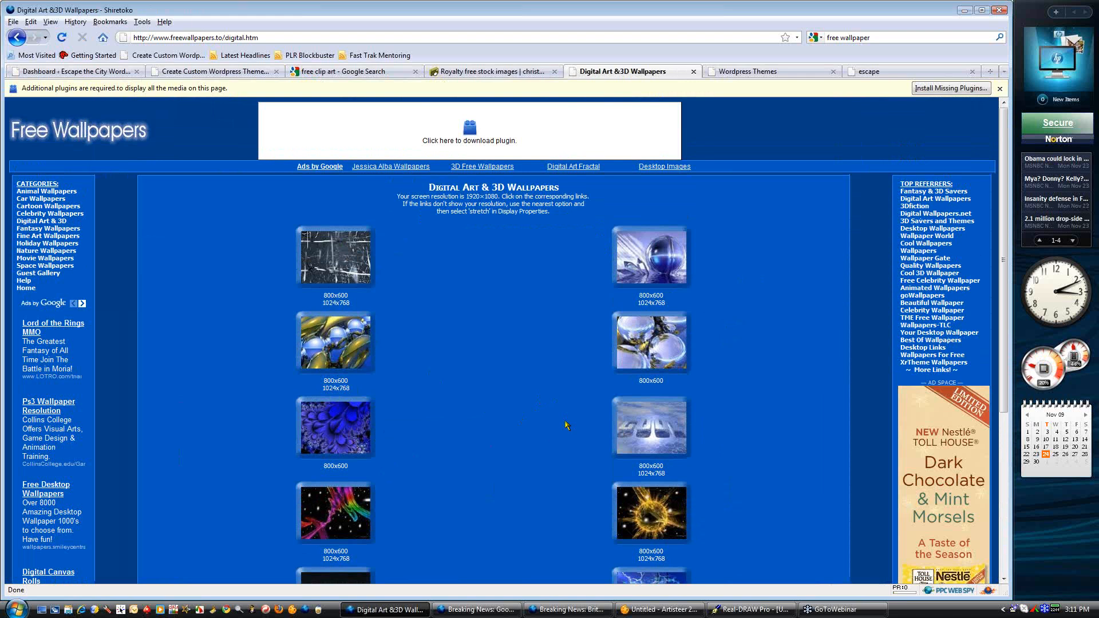
{"action": "left_click", "coordinate": [651, 466]}
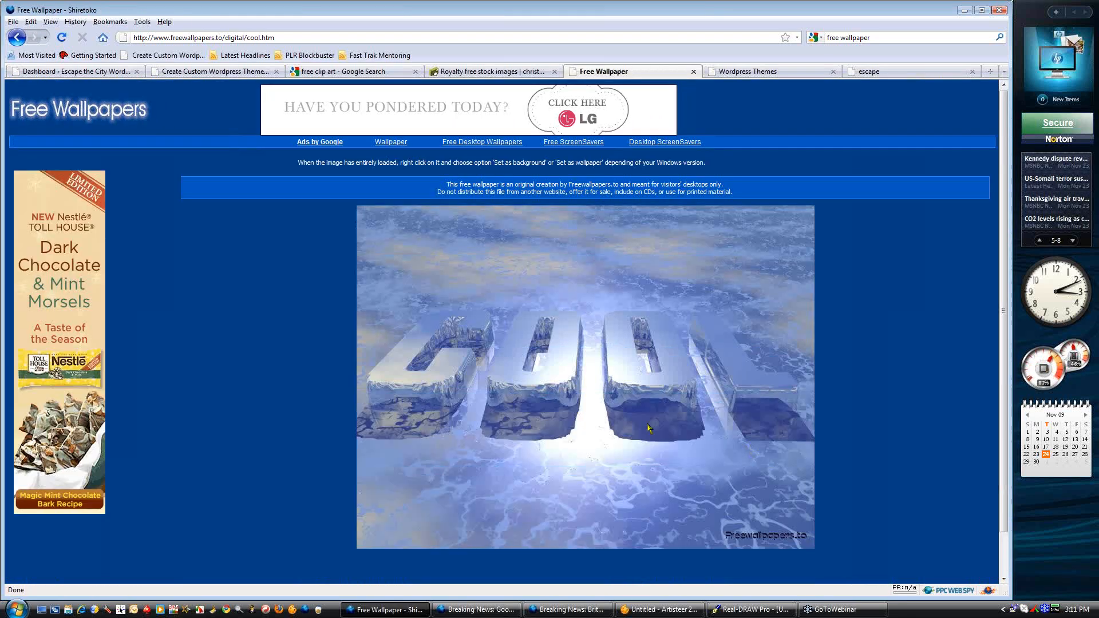
{"action": "right_click", "coordinate": [578, 365]}
{"action": "left_click", "coordinate": [582, 481]}
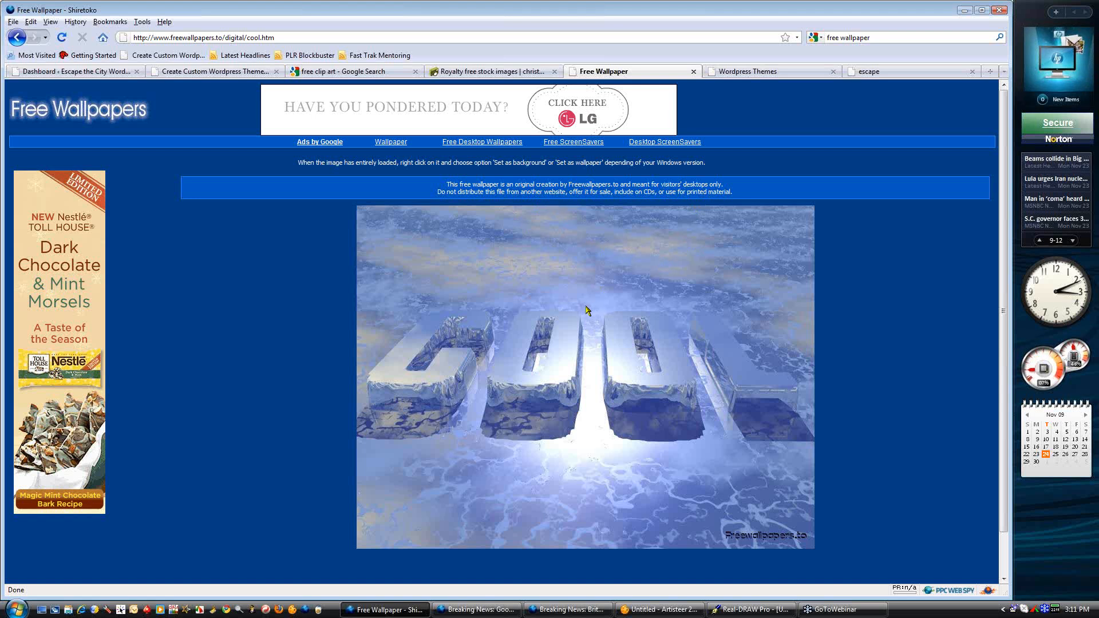
Open FreeWallpapersHD from the free wallpaper results, view its Living Marine Aquarium 2 Animated Wallpaper page, and return to the results
{"action": "key", "text": "alt+Left"}
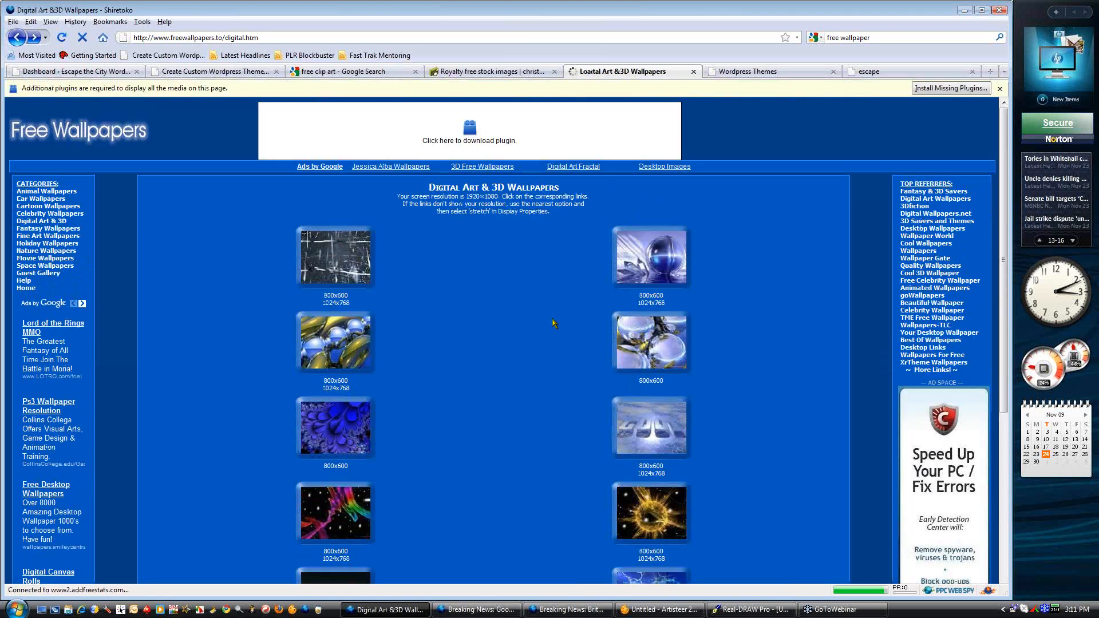
{"action": "key", "text": "alt+Left"}
{"action": "key", "text": "alt+Left"}
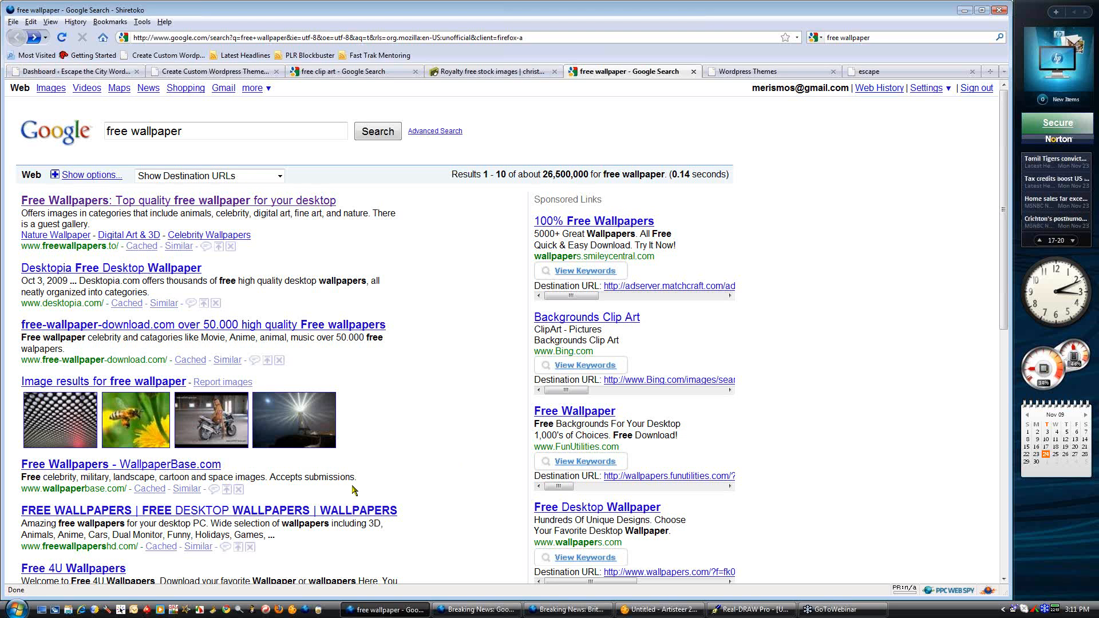
{"action": "left_click", "coordinate": [260, 511]}
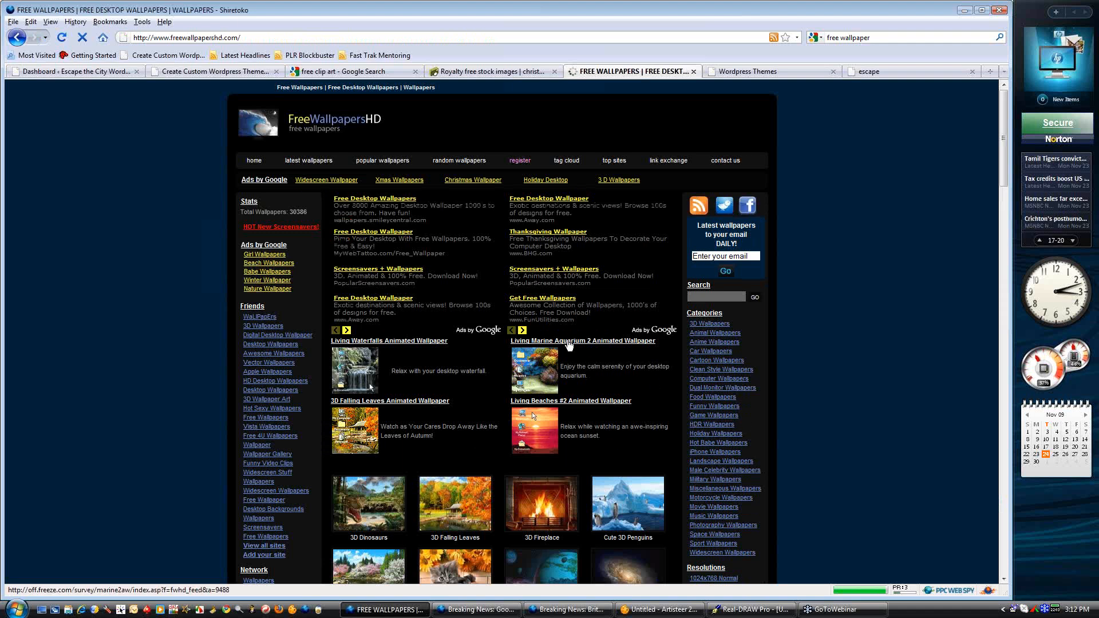
{"action": "left_click", "coordinate": [568, 345]}
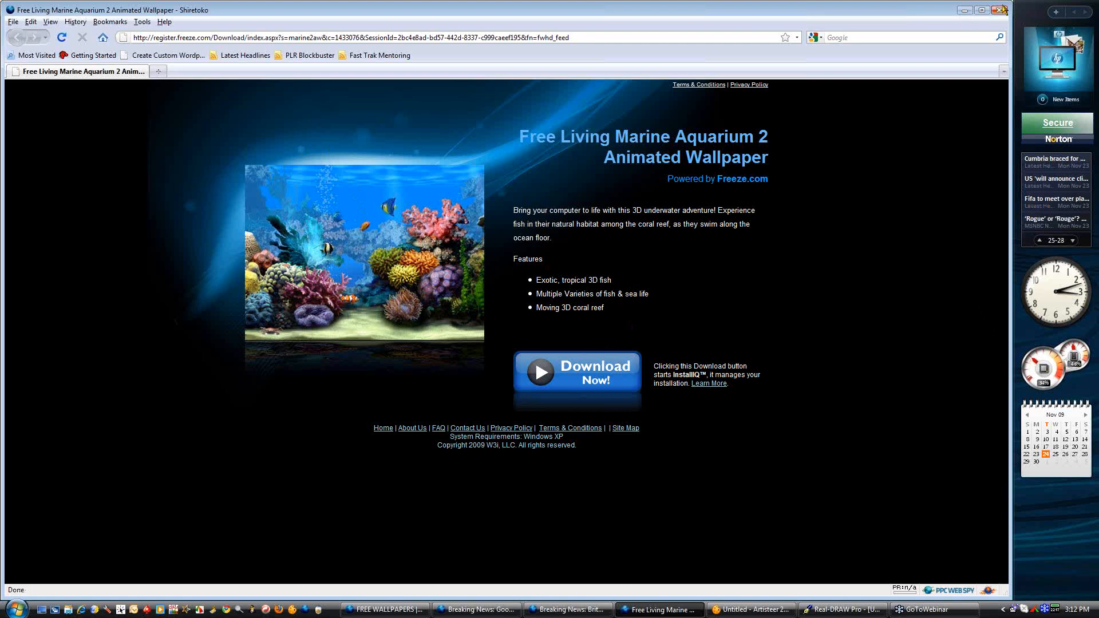
{"action": "left_click", "coordinate": [999, 11]}
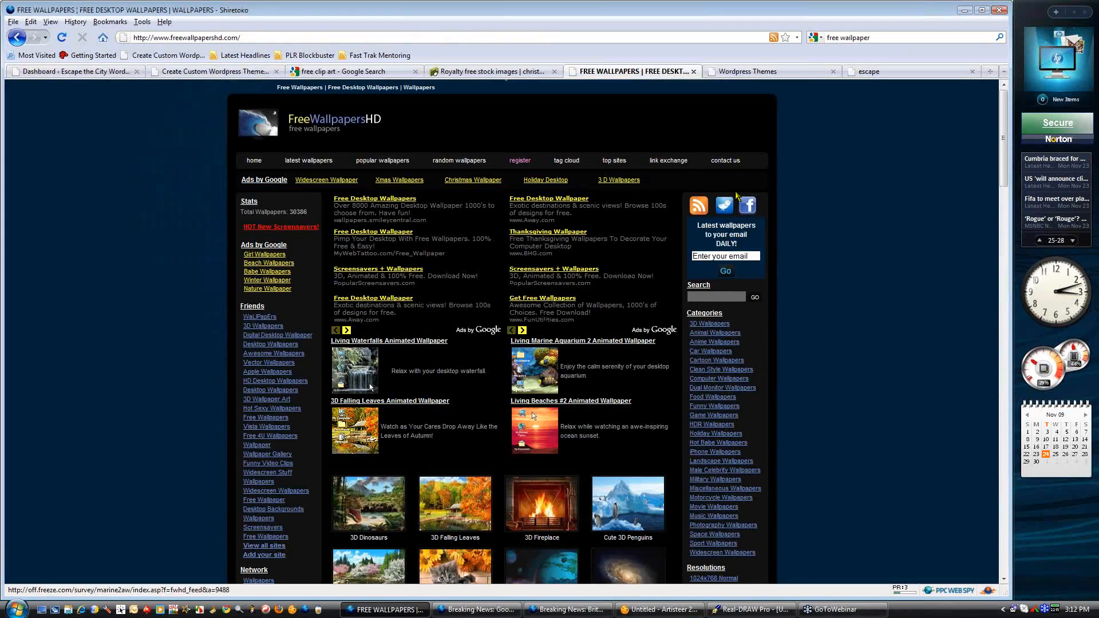
{"action": "key", "text": "alt+Left"}
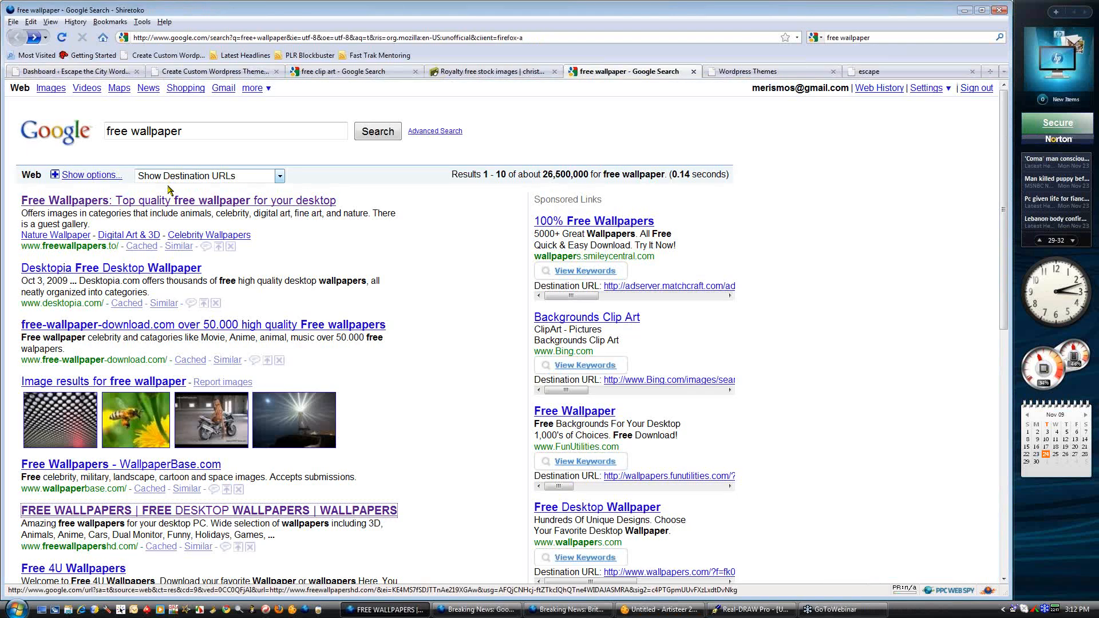
Show the image results for free wallpaper and open the 1280 x 1024 fliiby.com picture at full size
{"action": "left_click", "coordinate": [50, 89]}
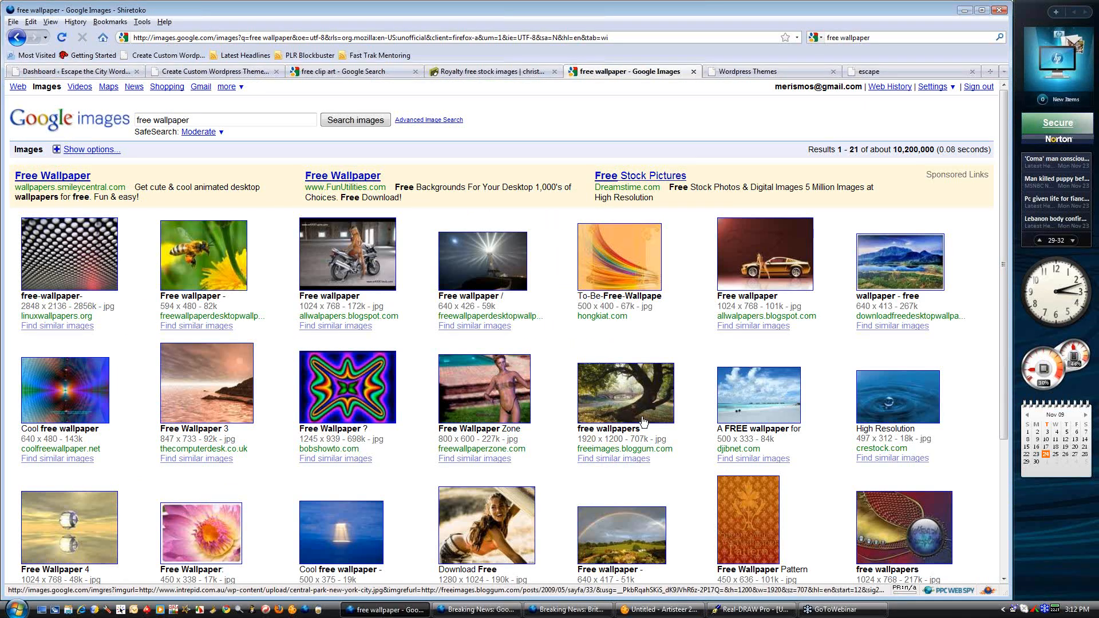
{"action": "scroll", "coordinate": [544, 464], "scroll_direction": "down", "scroll_amount": 3}
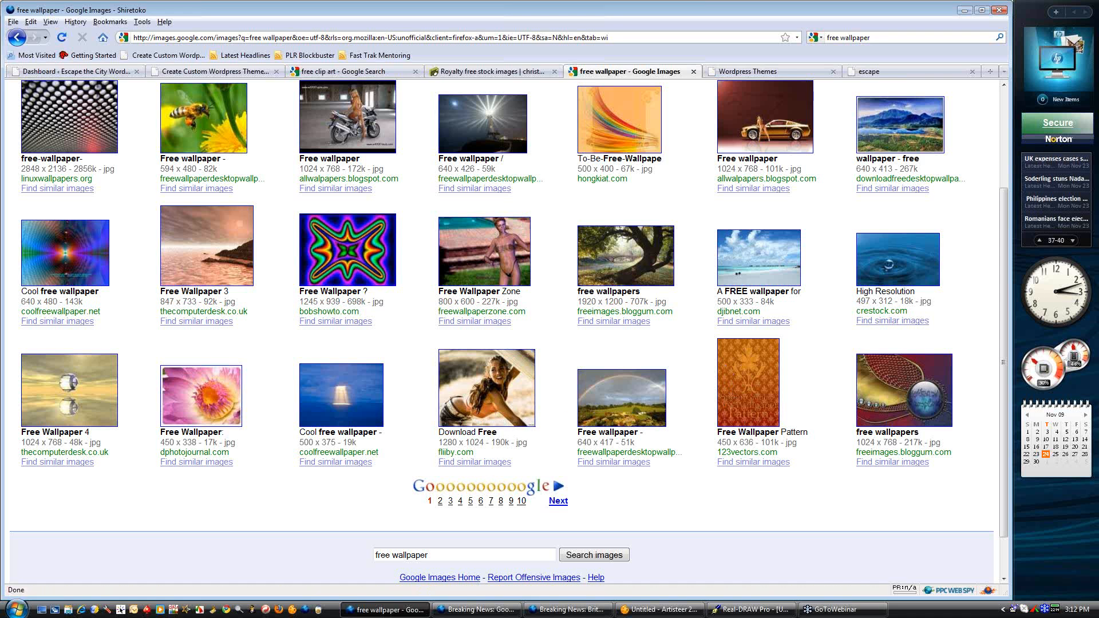
{"action": "left_click", "coordinate": [483, 412]}
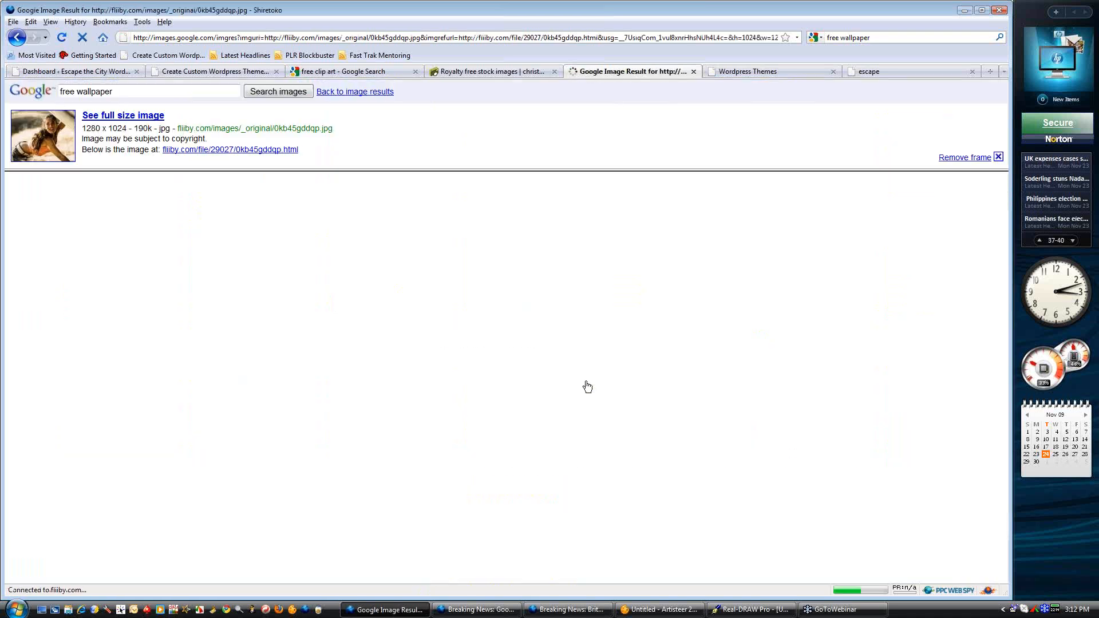
{"action": "left_click", "coordinate": [127, 117]}
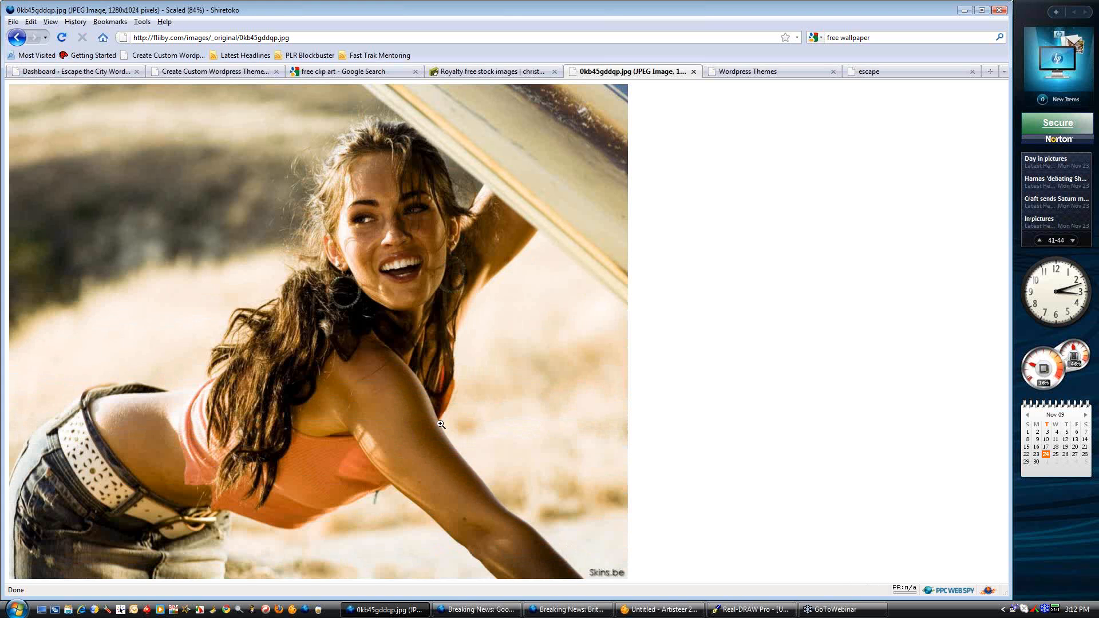
From the free wallpaper image results, open the 450 x 338 dphotojournal.com flower wallpaper at full size, and return to the results
{"action": "key", "text": "alt+Left"}
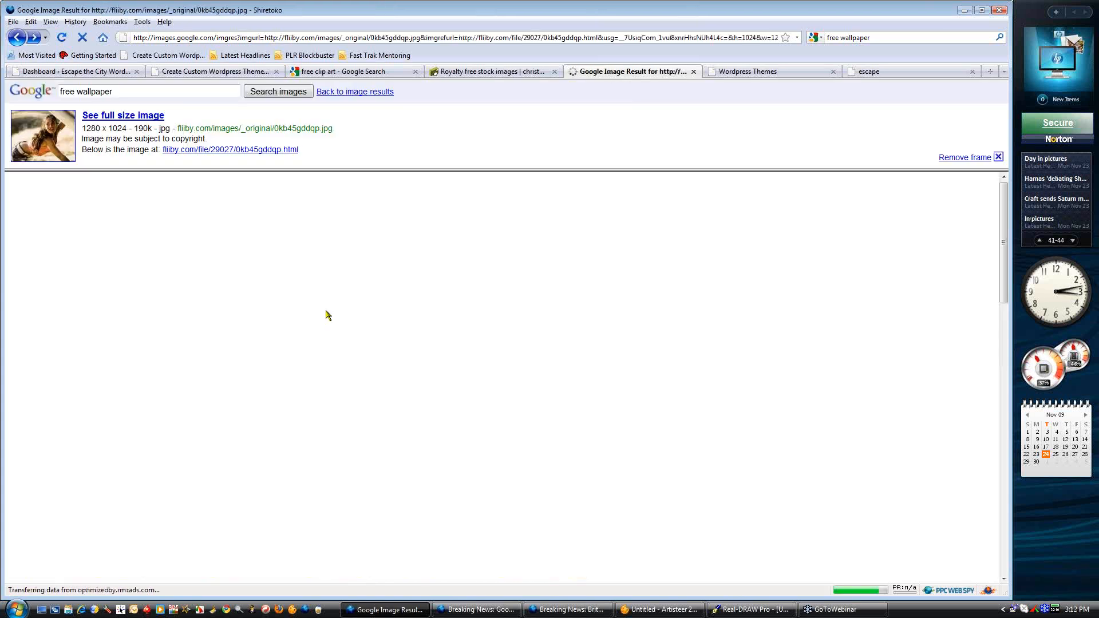
{"action": "key", "text": "alt+Left"}
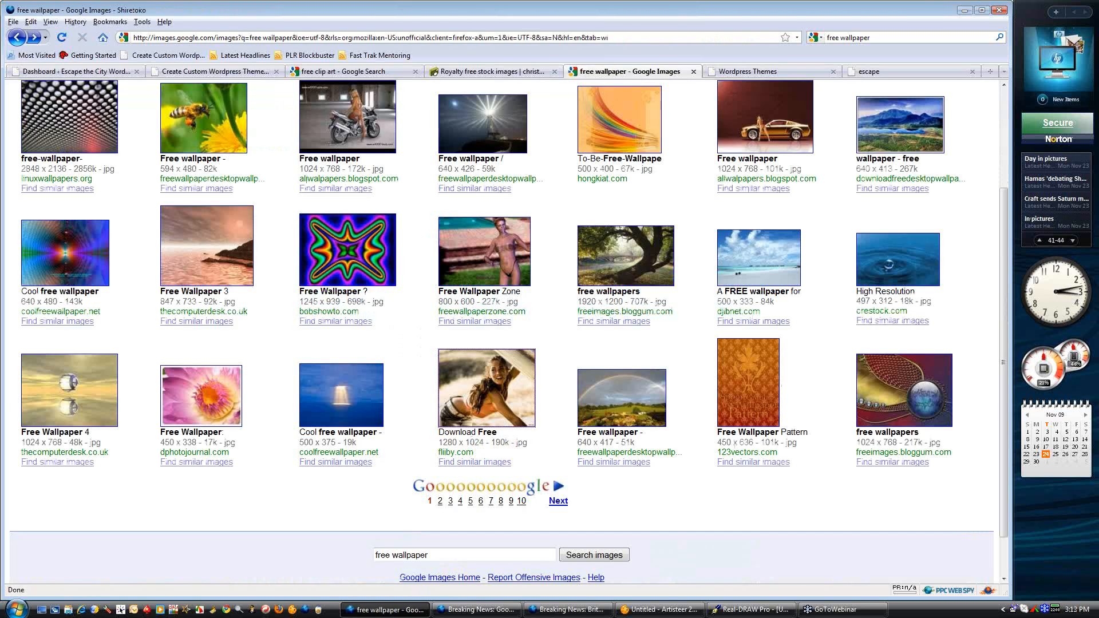
{"action": "left_click", "coordinate": [190, 408]}
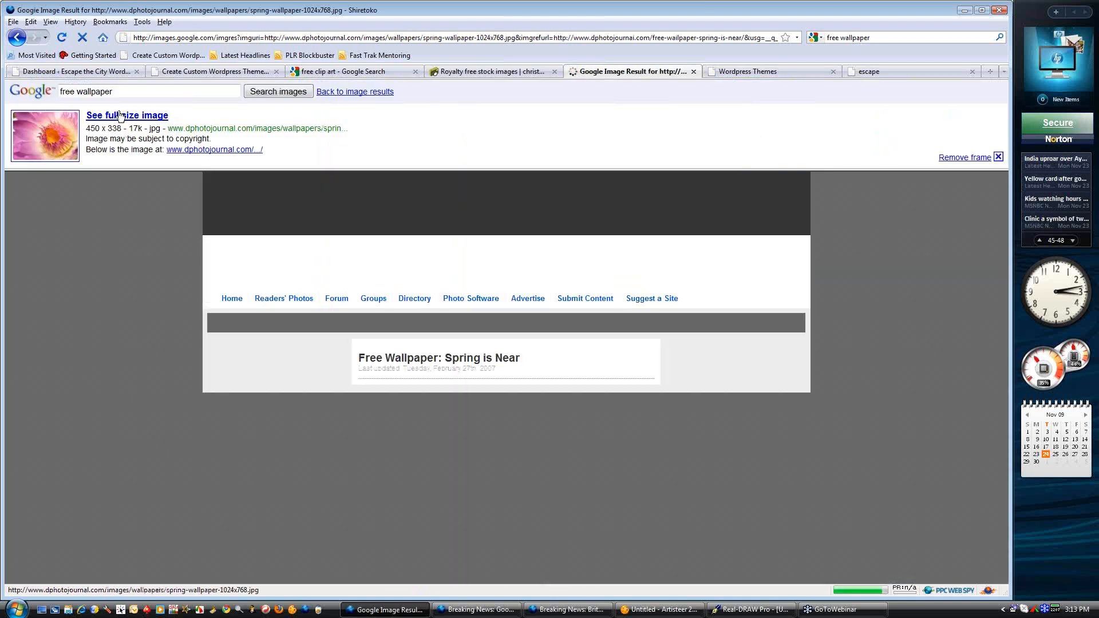
{"action": "left_click", "coordinate": [121, 115]}
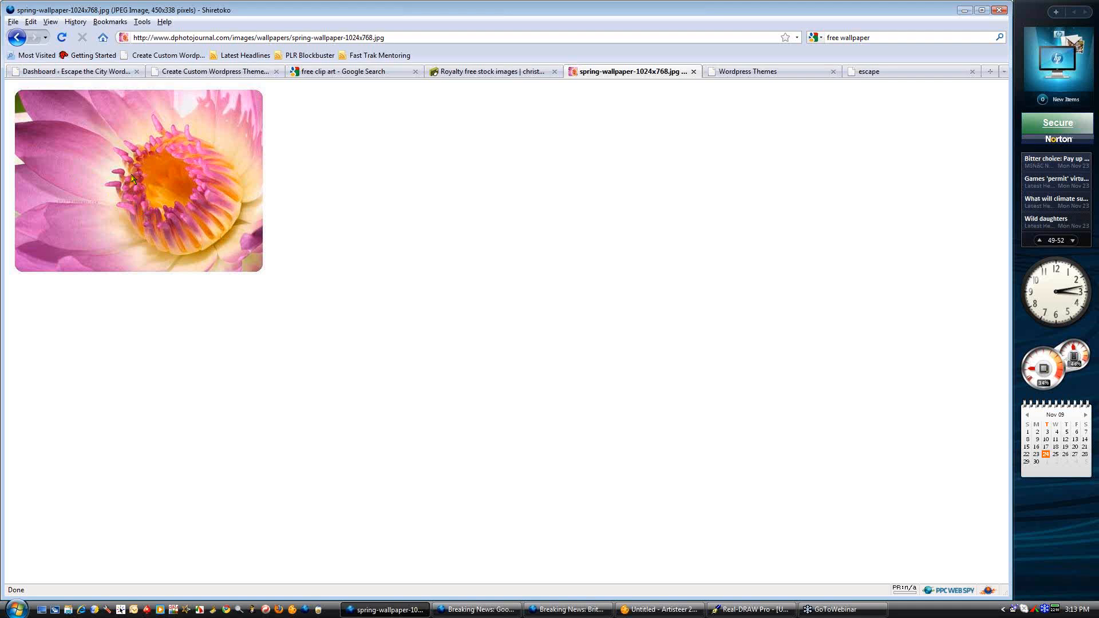
{"action": "key", "text": "alt+Left"}
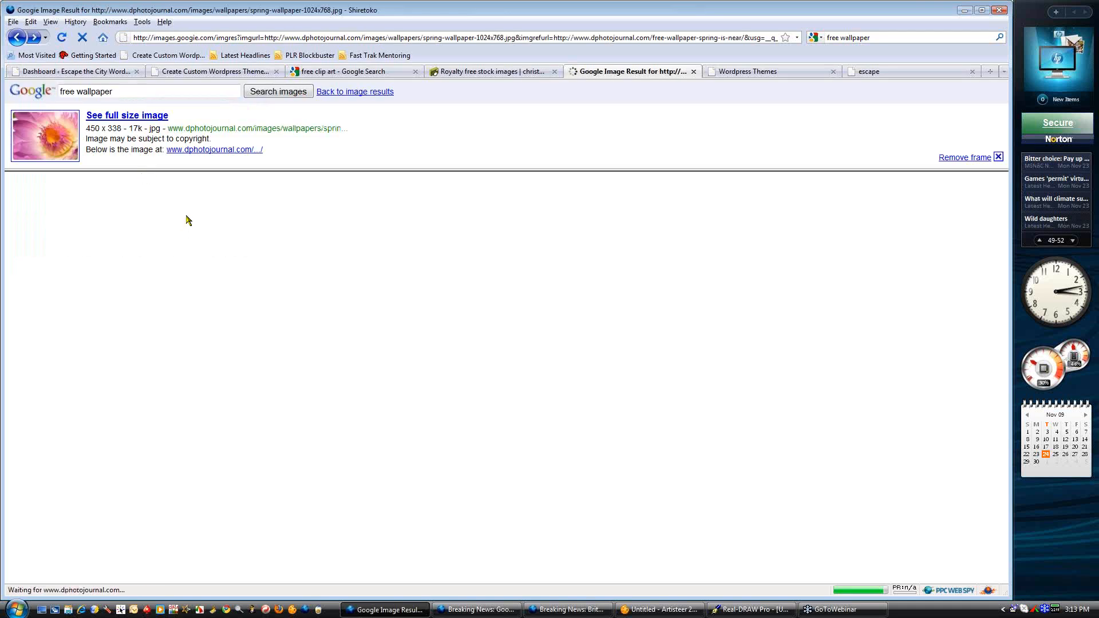
{"action": "key", "text": "alt+Left"}
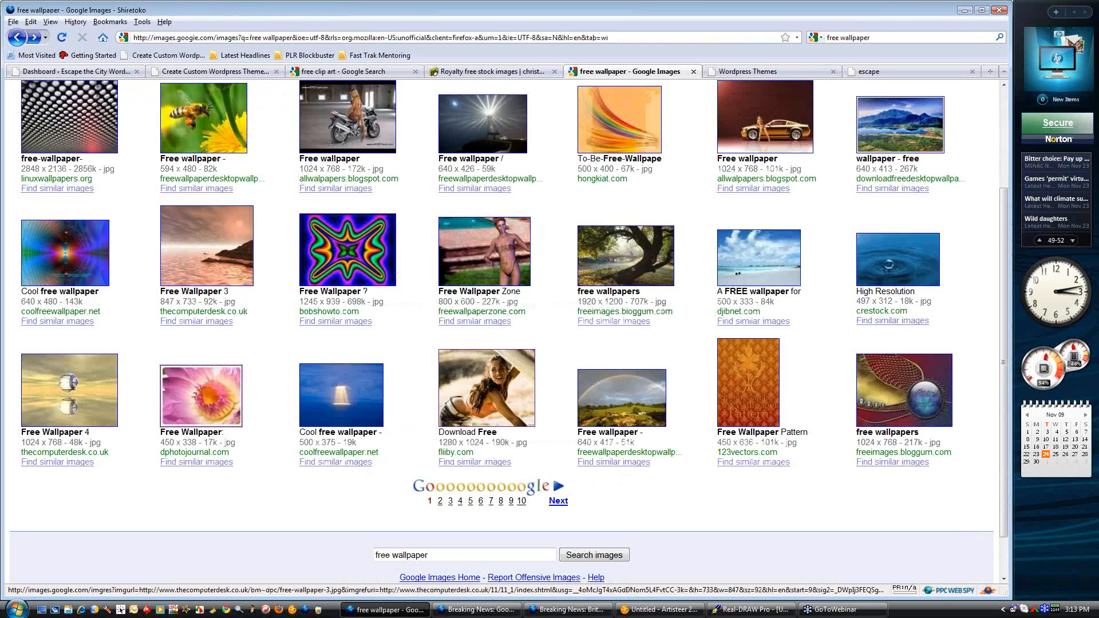
On the second page of image results, open the linuxwallpapers.org Apple wallpaper at full size and return to the results
{"action": "left_click", "coordinate": [558, 501]}
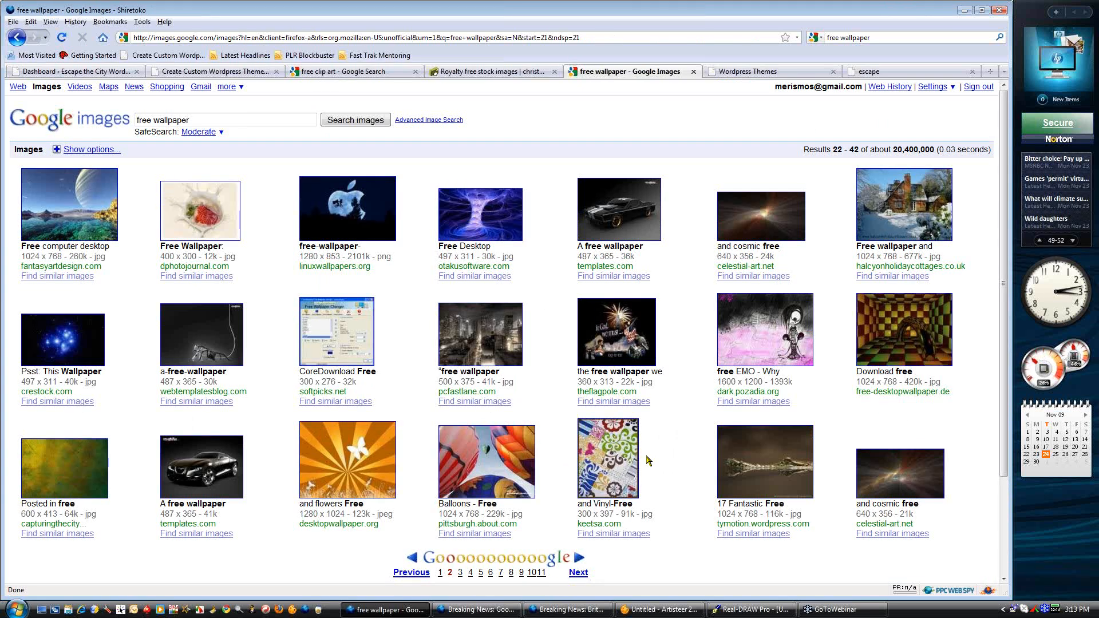
{"action": "left_click", "coordinate": [318, 223]}
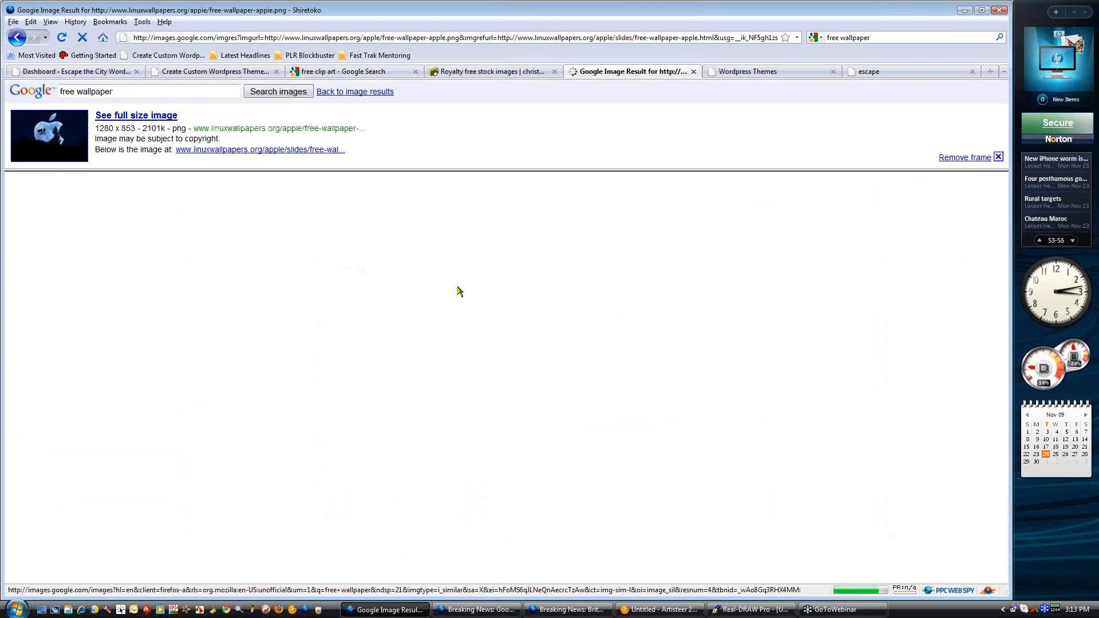
{"action": "left_click", "coordinate": [130, 116]}
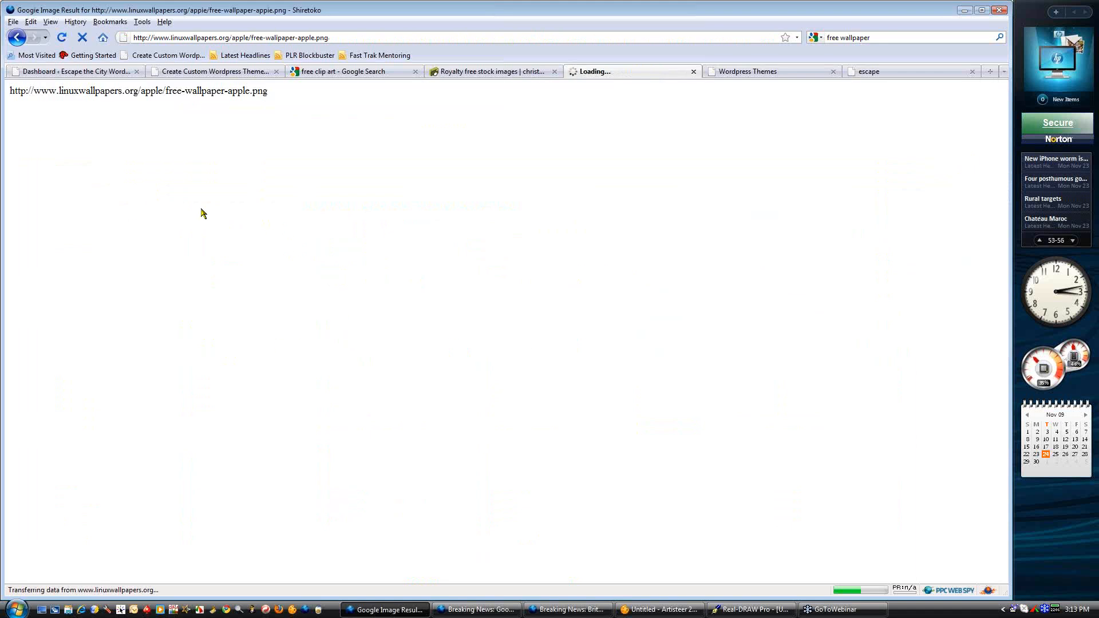
{"action": "key", "text": "BackSpace"}
{"action": "key", "text": "BackSpace"}
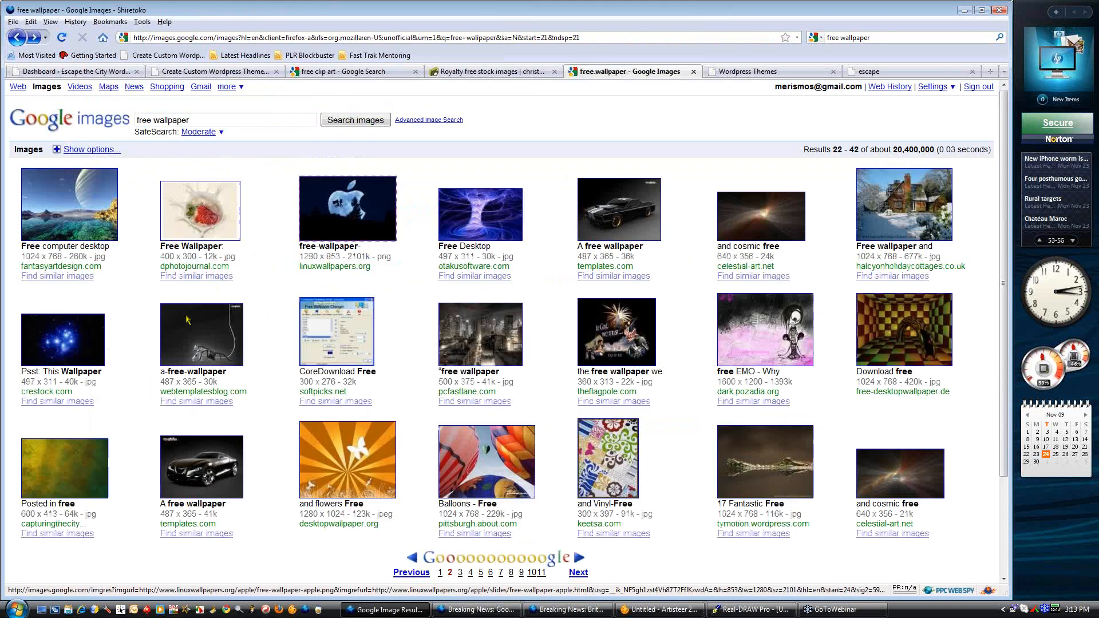
View the 1024 x 768 fantasyartdesign.com landscape wallpaper at full size and go back to its source page
{"action": "left_click", "coordinate": [71, 218]}
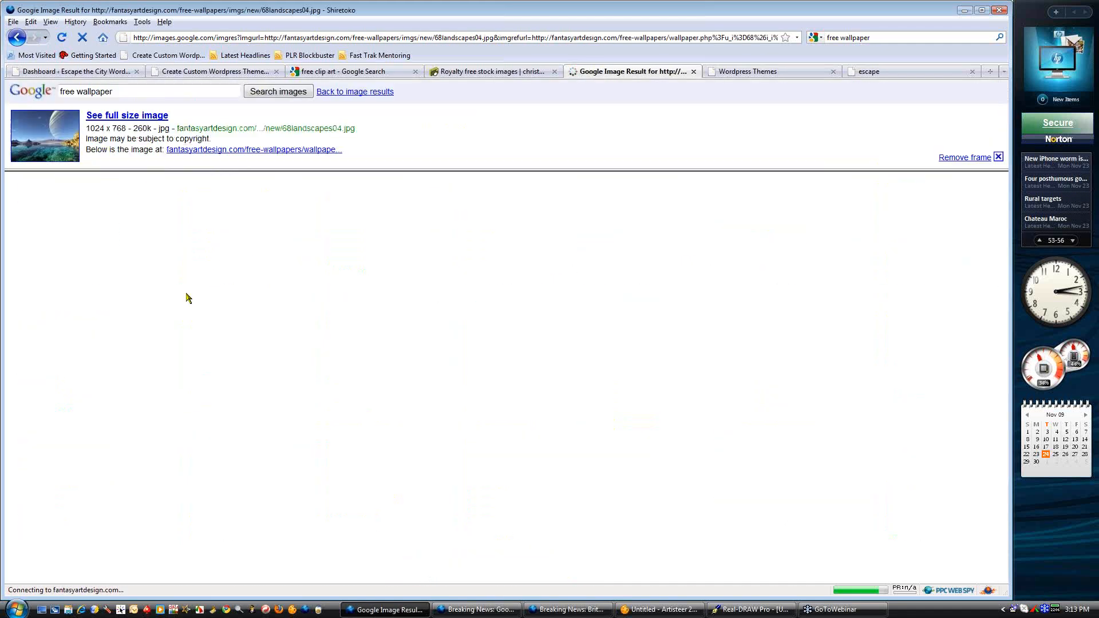
{"action": "left_click", "coordinate": [126, 117]}
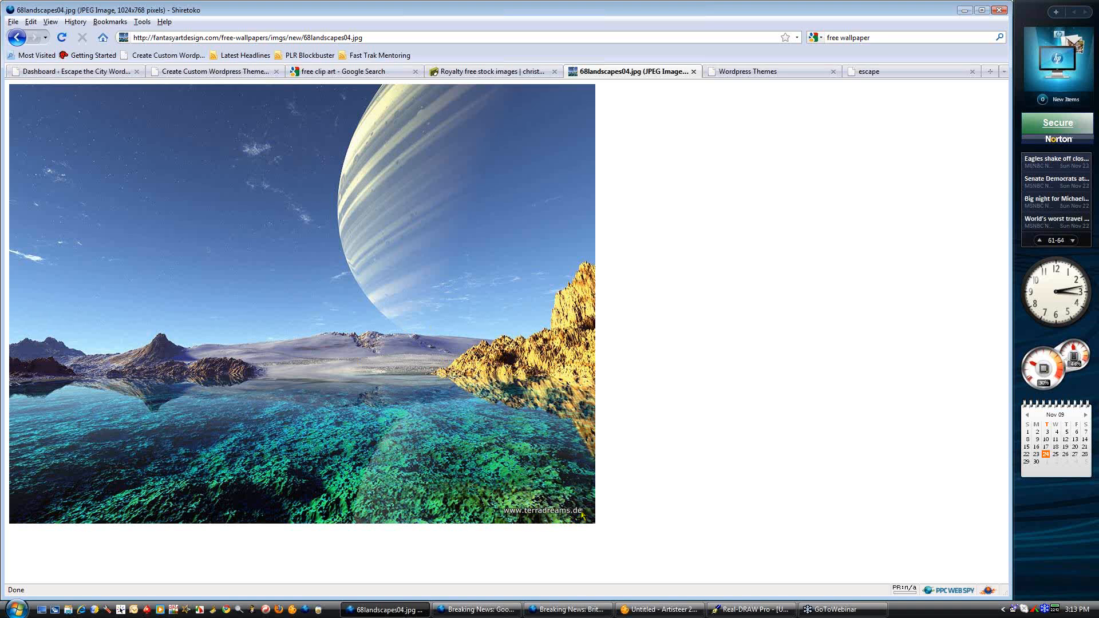
{"action": "key", "text": "alt+Left"}
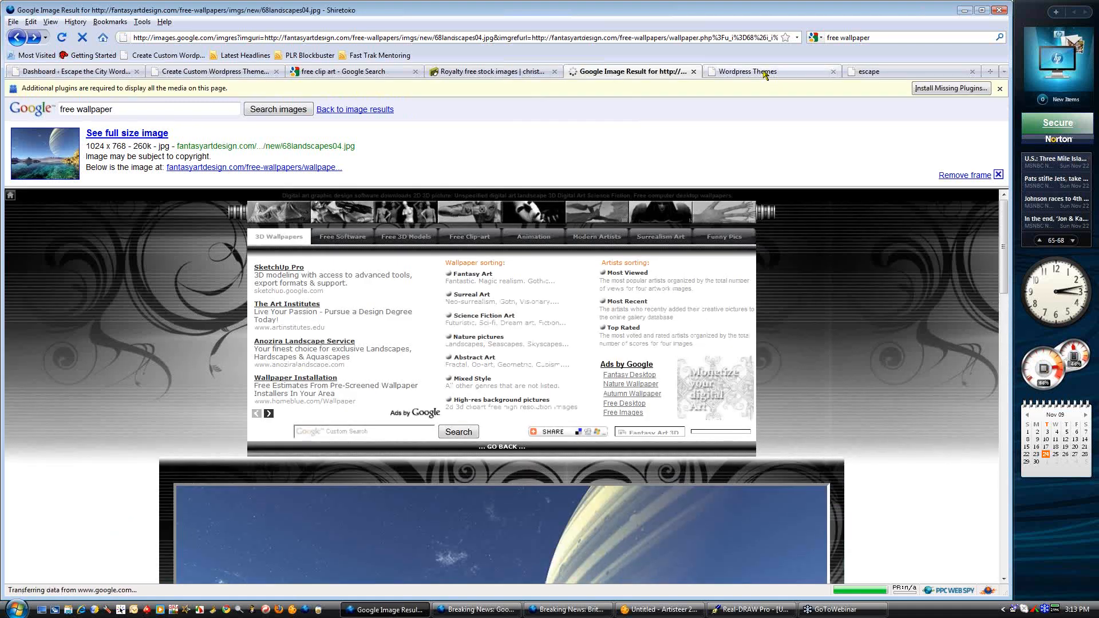
Switch to the WordPress Themes site and examine its Terms of Use, including the copyright and theme submission sections
{"action": "left_click", "coordinate": [765, 71]}
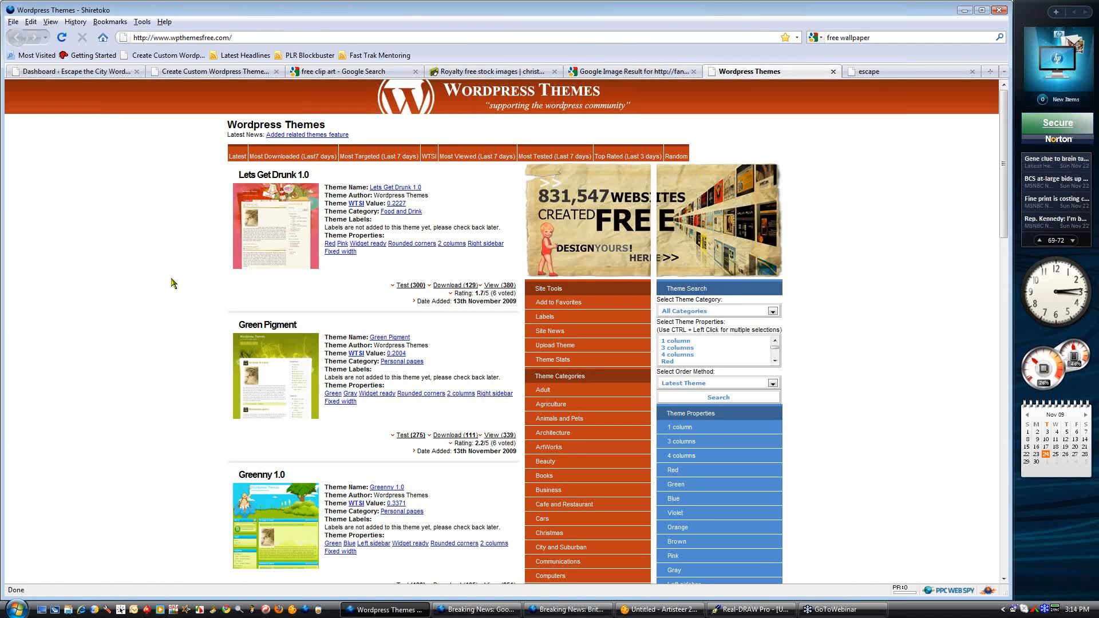
{"action": "scroll", "coordinate": [174, 283], "scroll_direction": "down", "scroll_amount": 20}
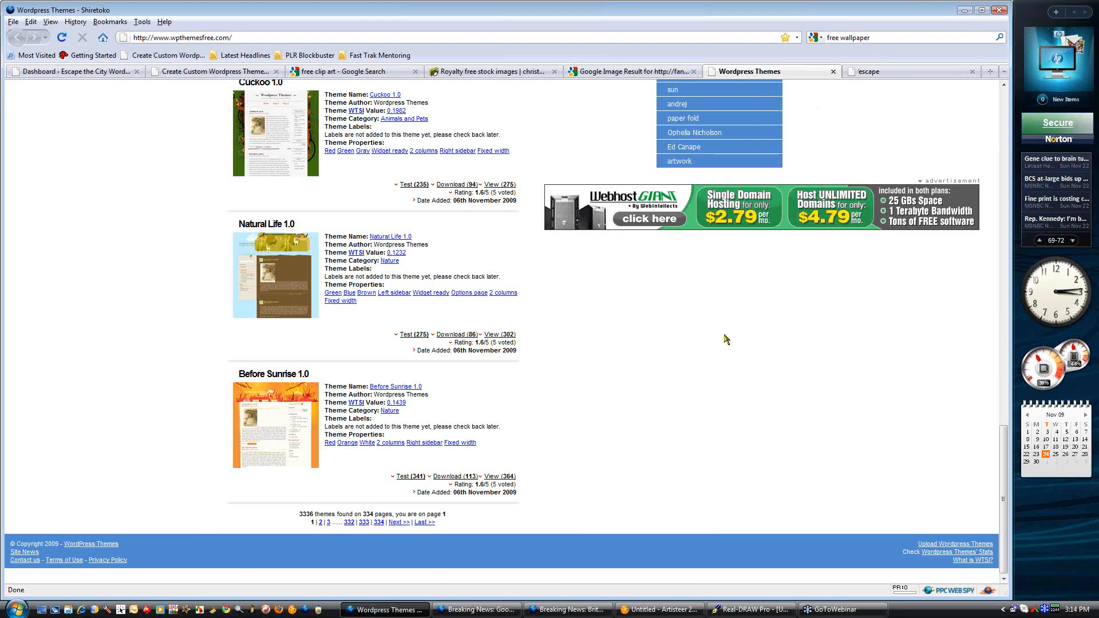
{"action": "left_click", "coordinate": [79, 562]}
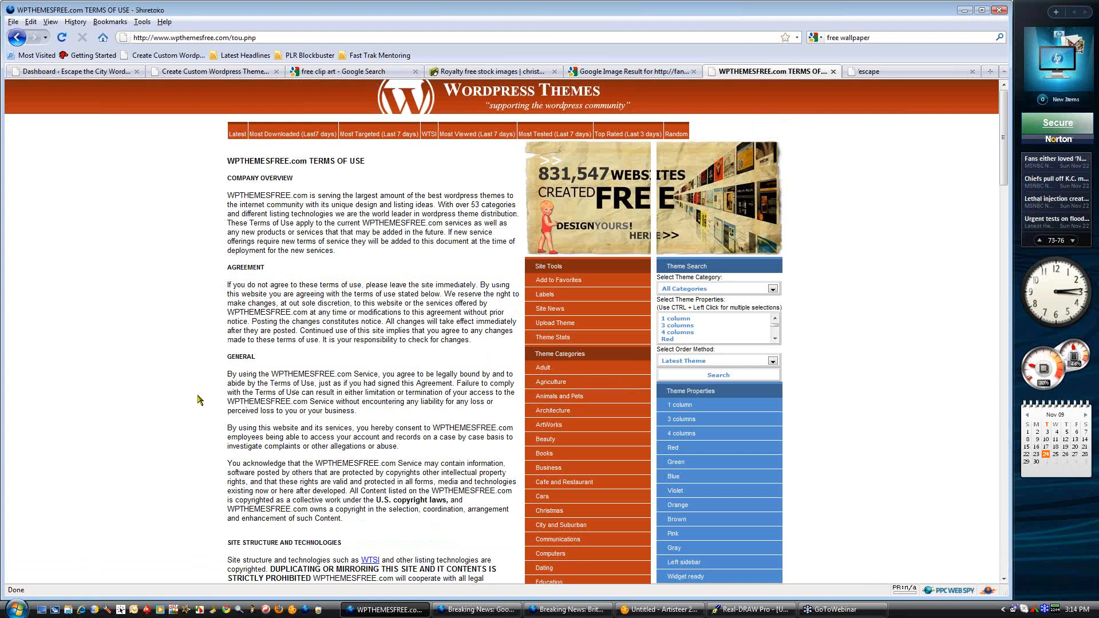
{"action": "scroll", "coordinate": [197, 399], "scroll_direction": "down", "scroll_amount": 4}
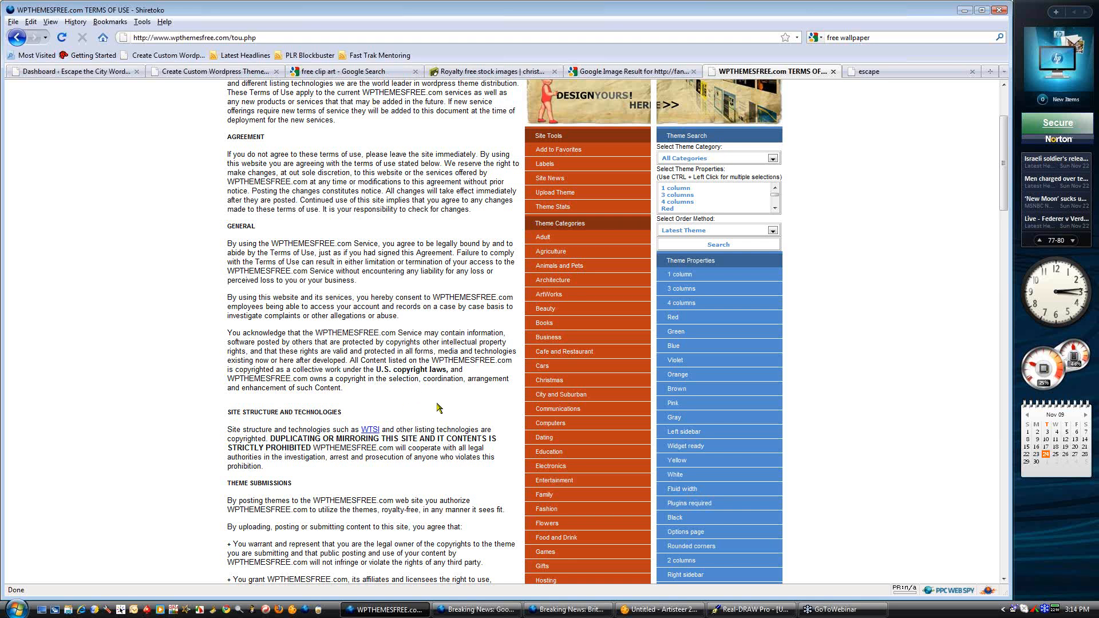
{"action": "scroll", "coordinate": [440, 439], "scroll_direction": "down", "scroll_amount": 4}
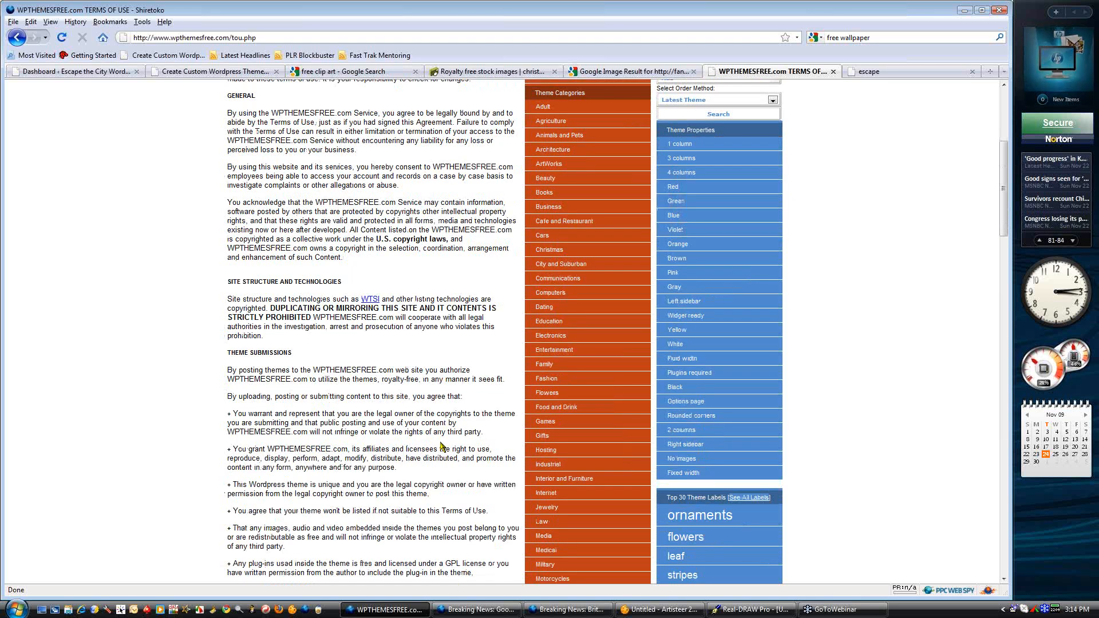
{"action": "scroll", "coordinate": [441, 449], "scroll_direction": "up", "scroll_amount": 8}
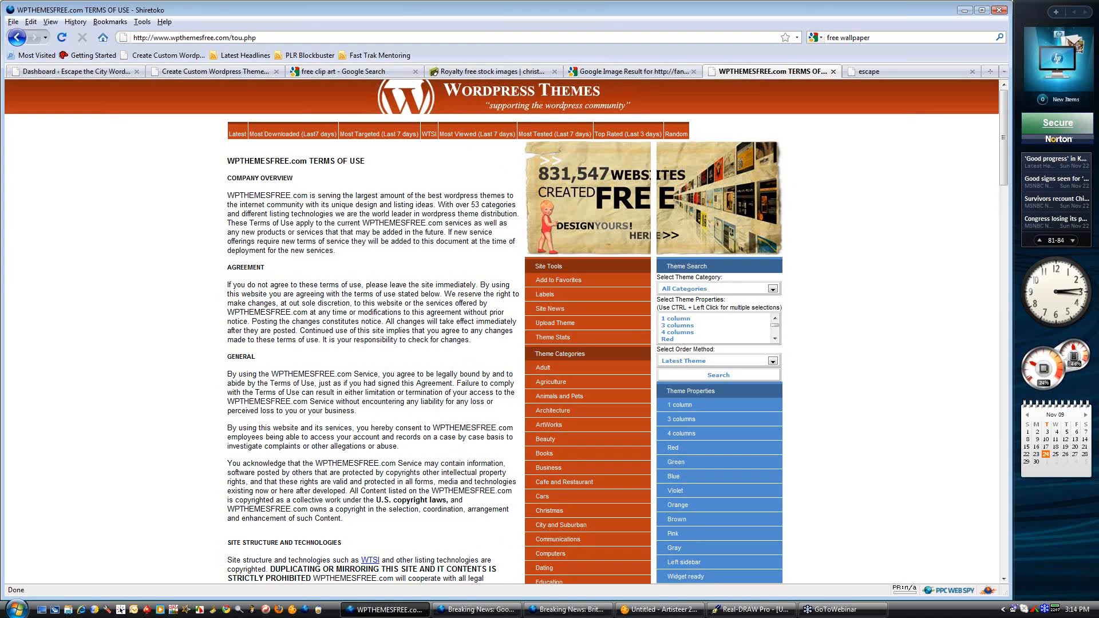
List the latest WordPress themes, test the Lets Get Drunk 1.0 theme, and view its background image on its own
{"action": "left_click", "coordinate": [237, 134]}
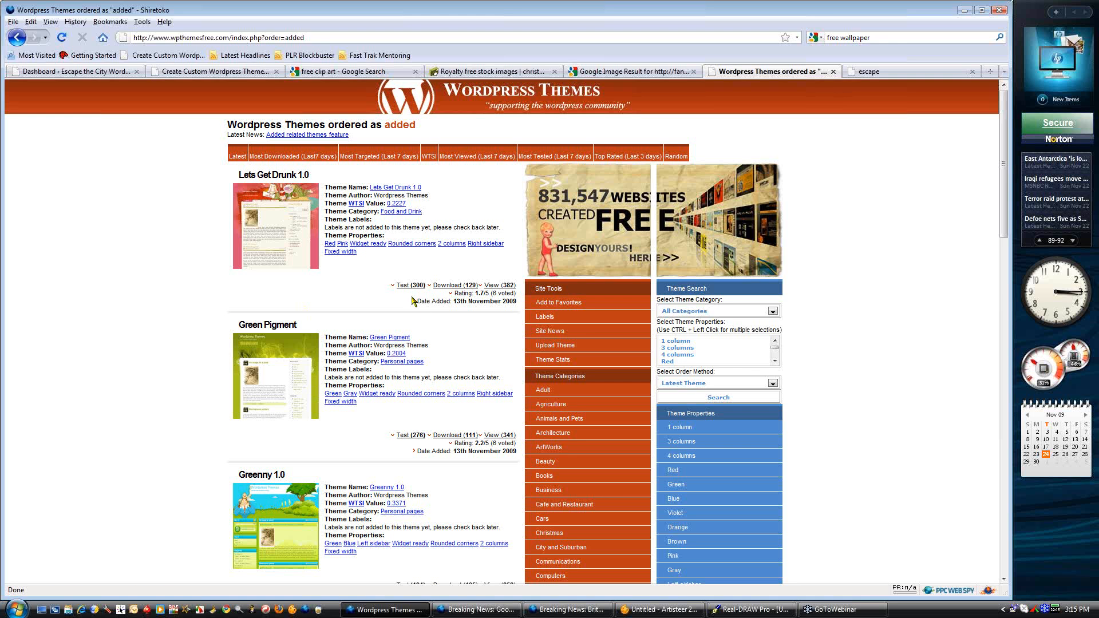
{"action": "left_click", "coordinate": [410, 285]}
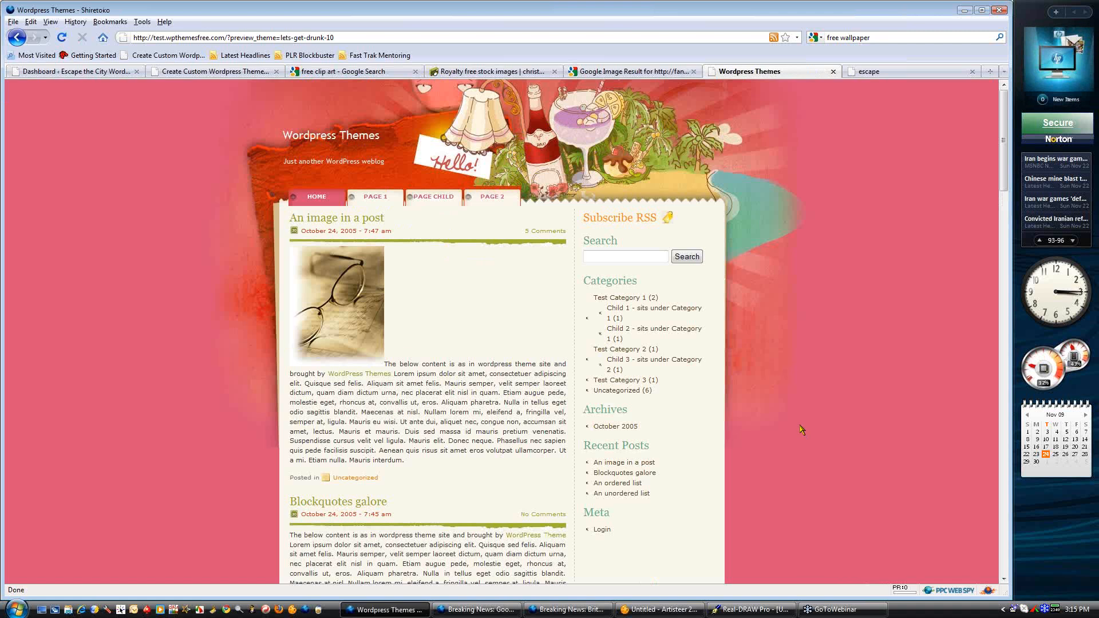
{"action": "right_click", "coordinate": [621, 135]}
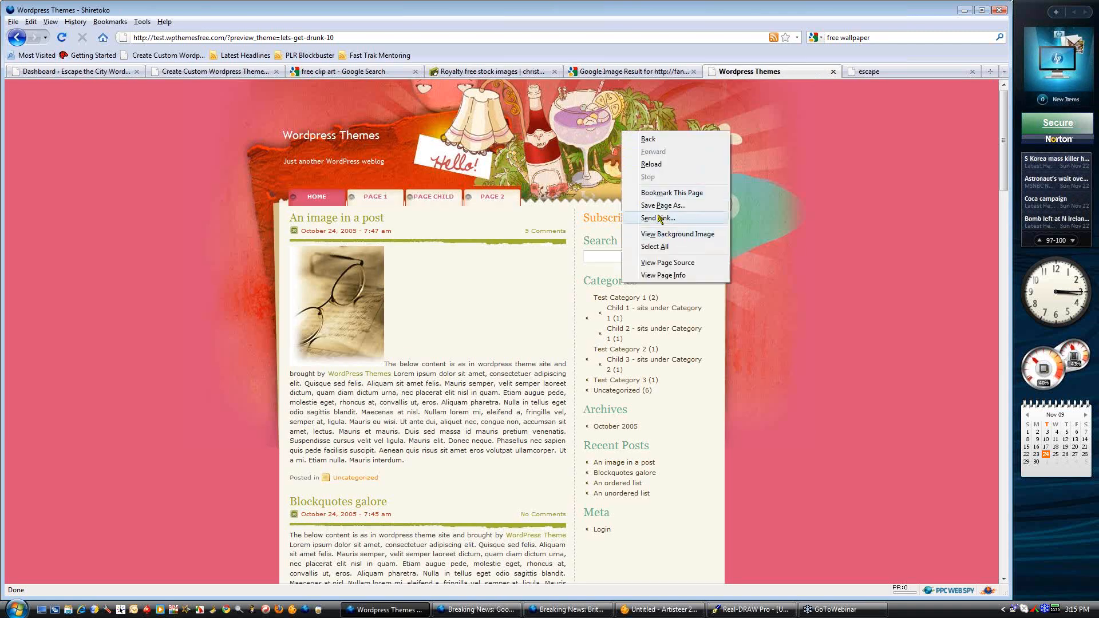
{"action": "left_click", "coordinate": [670, 233]}
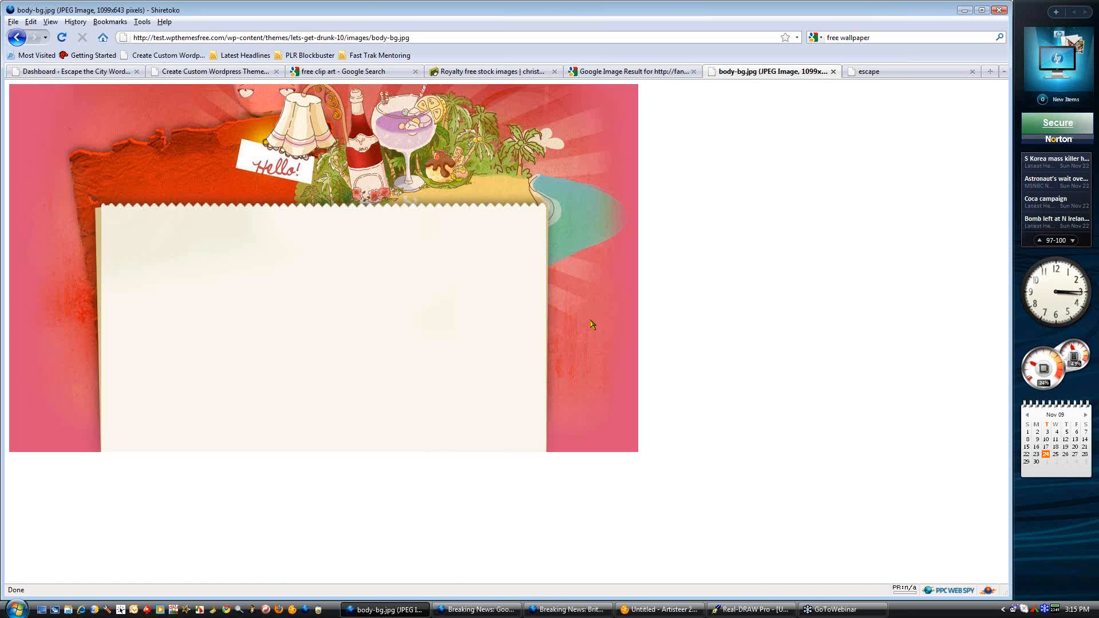
Save the theme's background image as Party-body-bg in the My Photos folder under Documents, replacing the existing file
{"action": "right_click", "coordinate": [355, 145]}
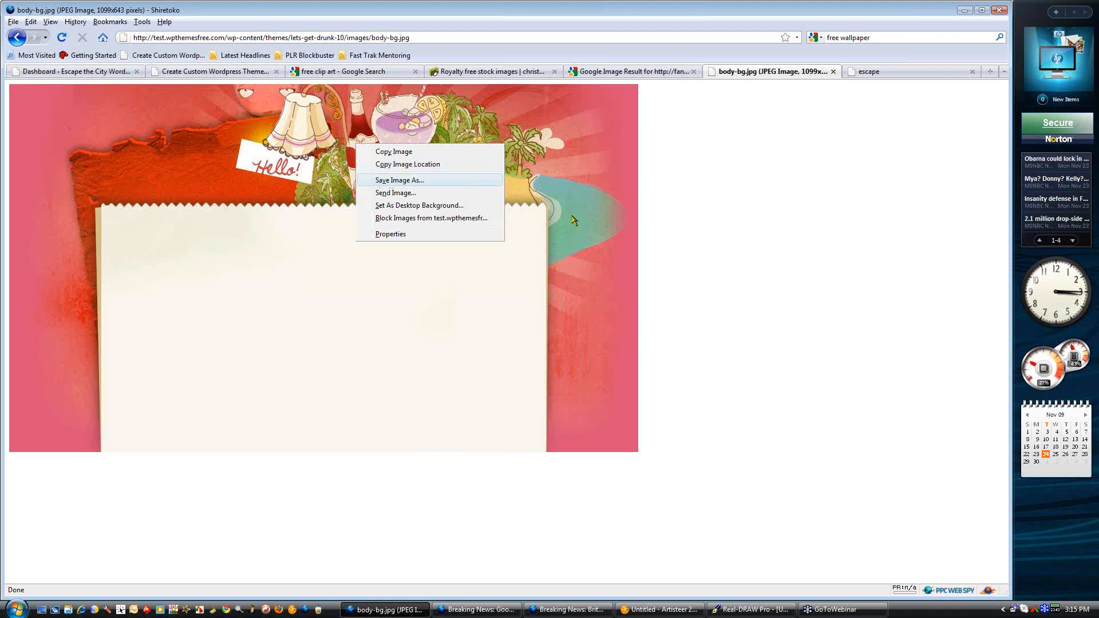
{"action": "key", "text": "Return"}
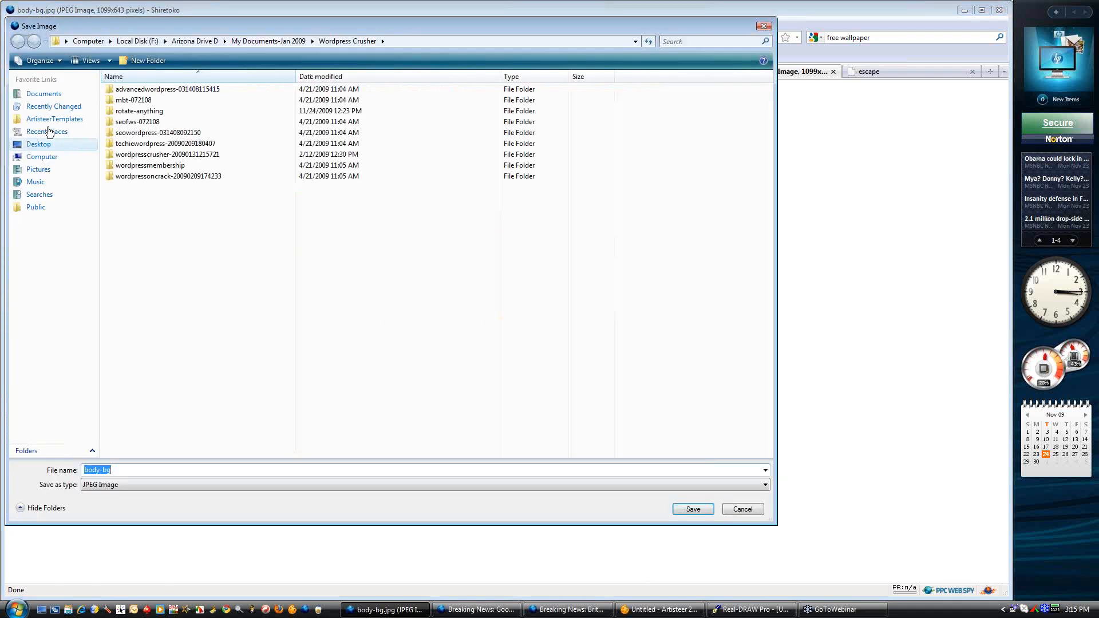
{"action": "left_click", "coordinate": [45, 95]}
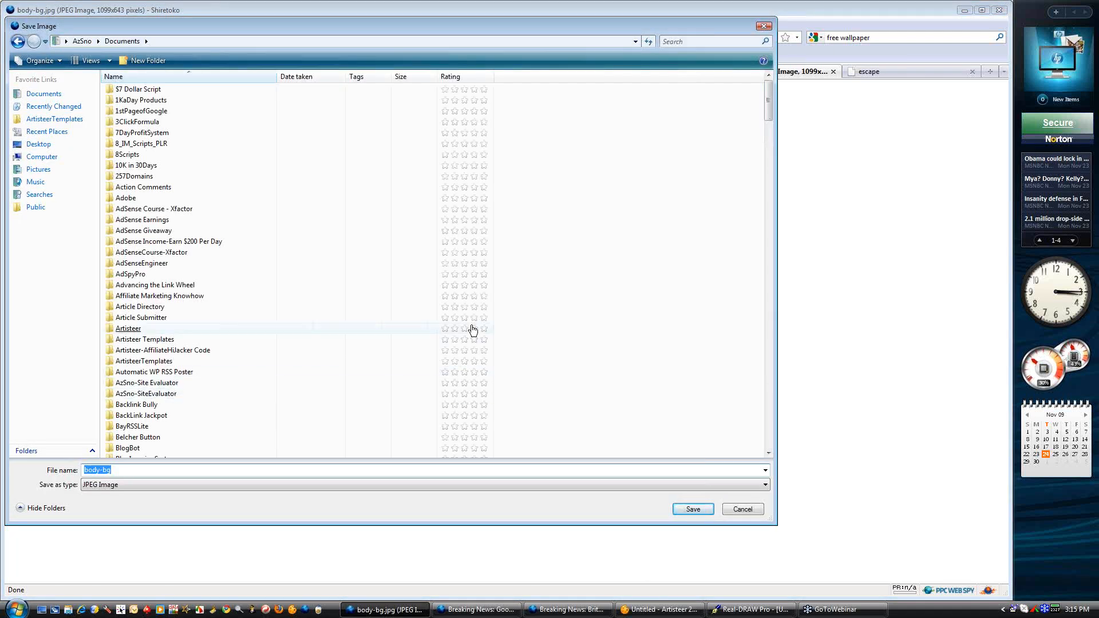
{"action": "left_click_drag", "start_coordinate": [768, 102], "coordinate": [784, 295]}
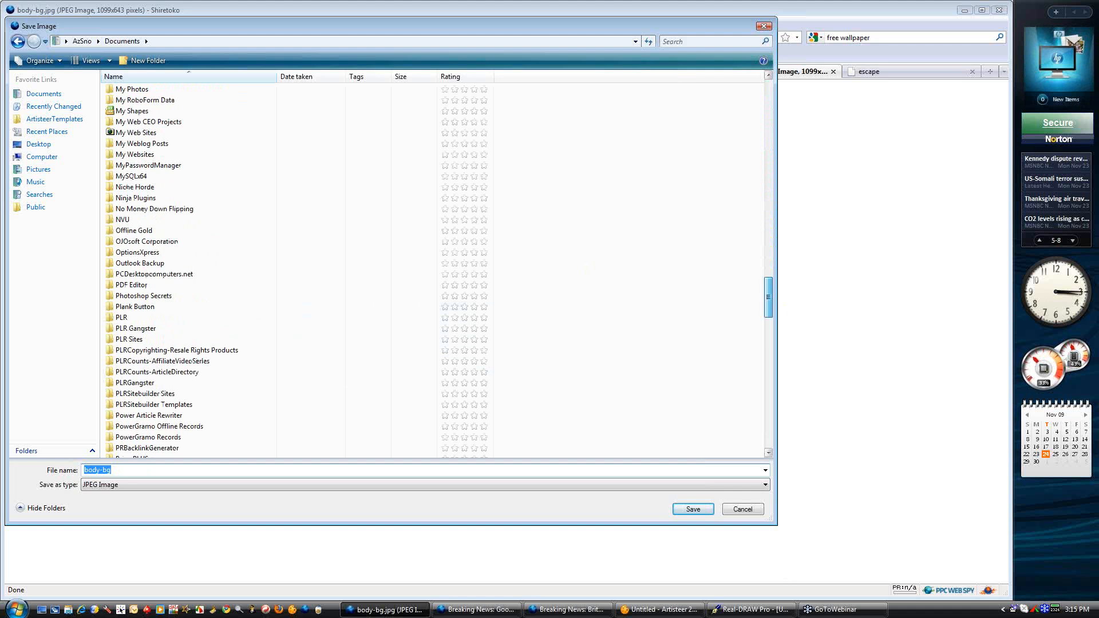
{"action": "double_click", "coordinate": [132, 89]}
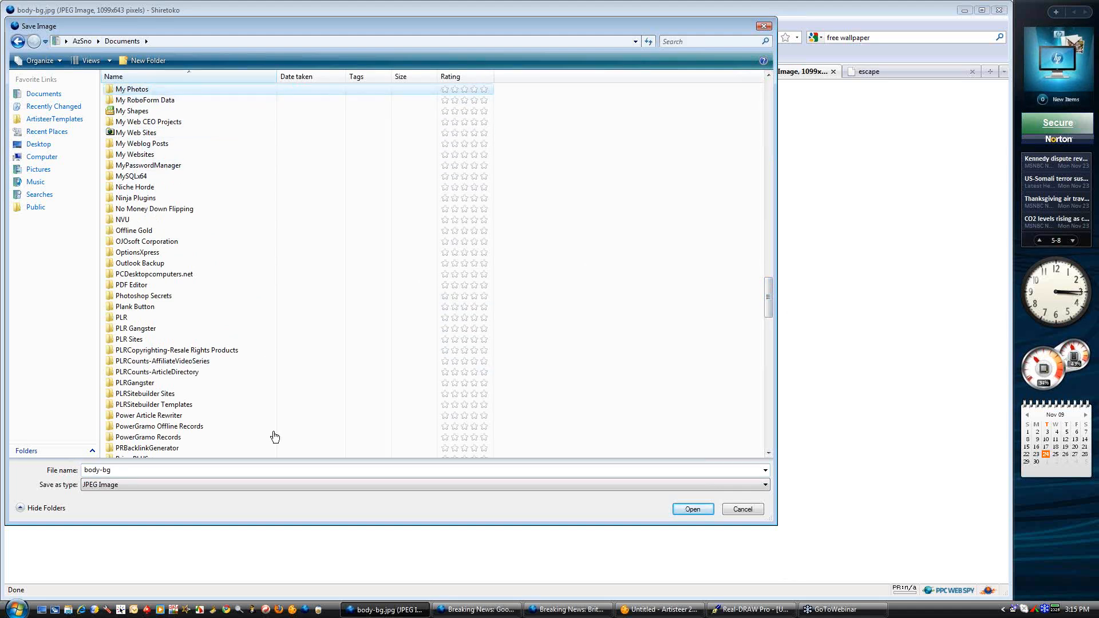
{"action": "left_click", "coordinate": [83, 469]}
{"action": "type", "text": "Party"}
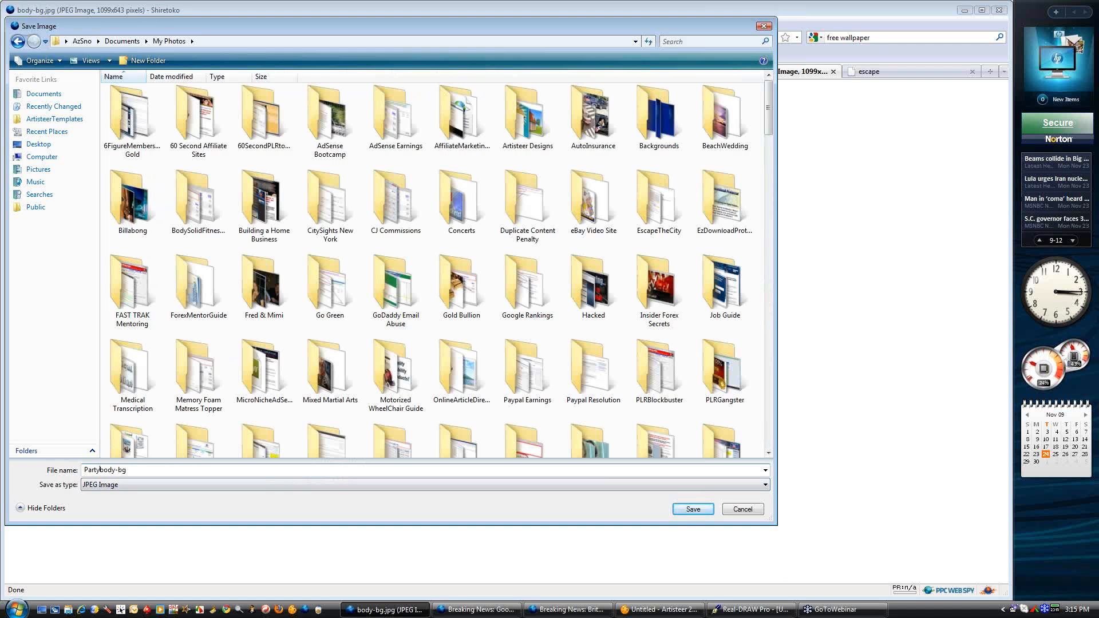
{"action": "type", "text": "-"}
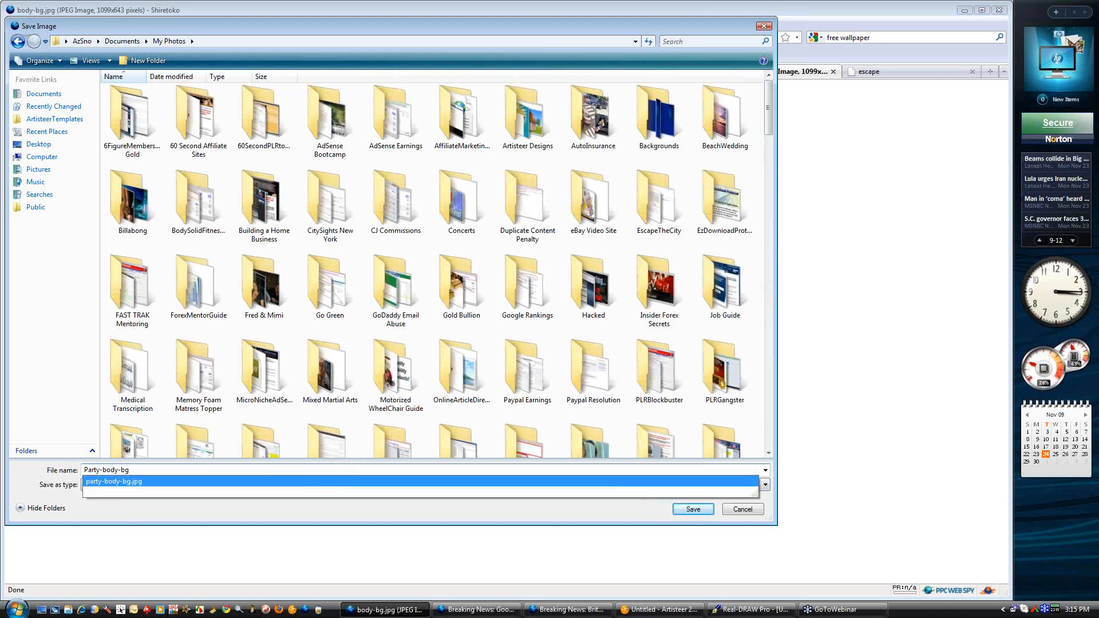
{"action": "left_click", "coordinate": [691, 510]}
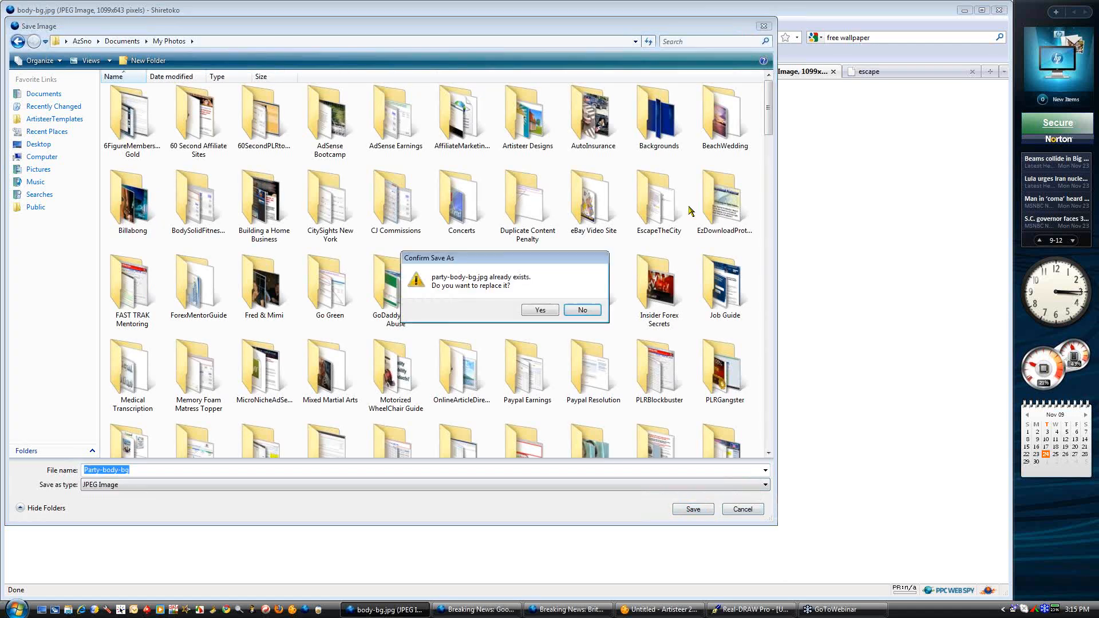
{"action": "left_click", "coordinate": [538, 311]}
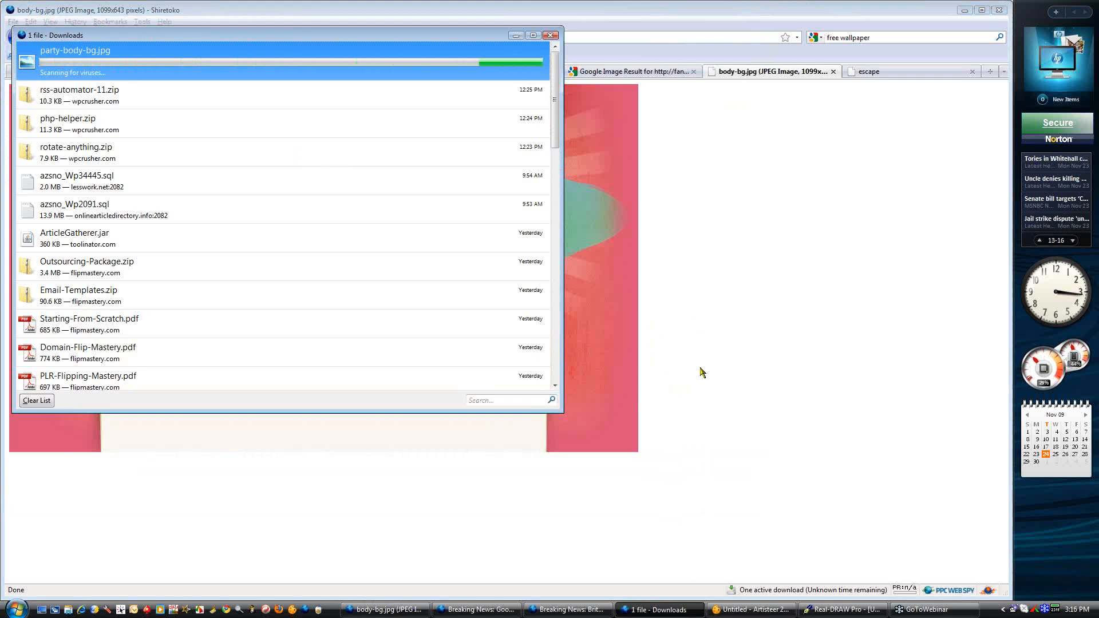
Return to the list of latest themes and open the test preview of the Green Pigment theme
{"action": "key", "text": "alt+Left"}
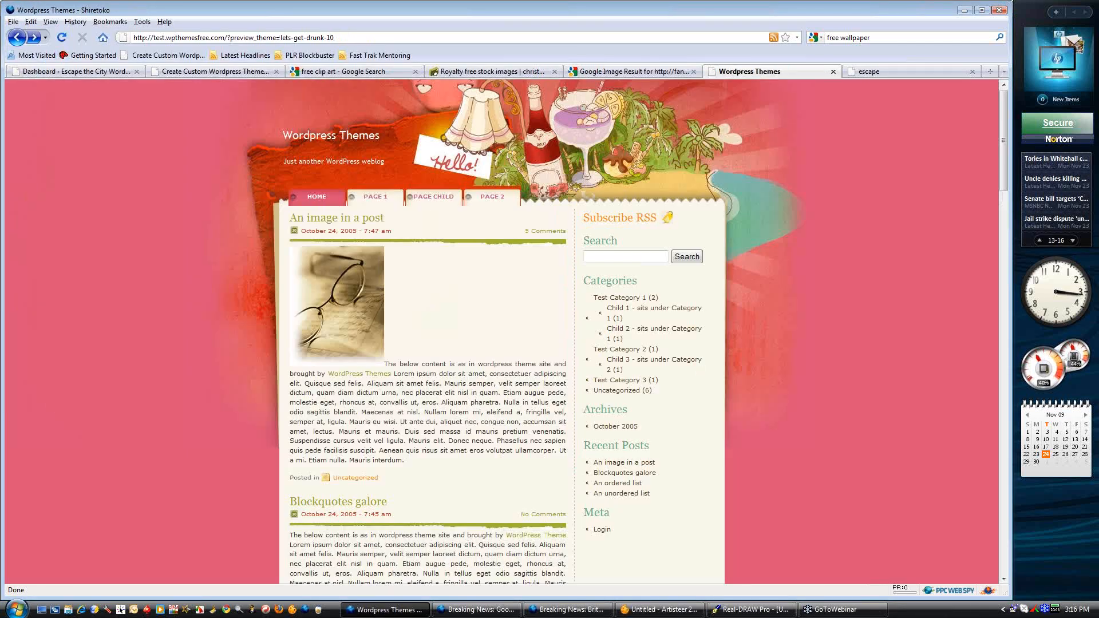
{"action": "key", "text": "alt+Left"}
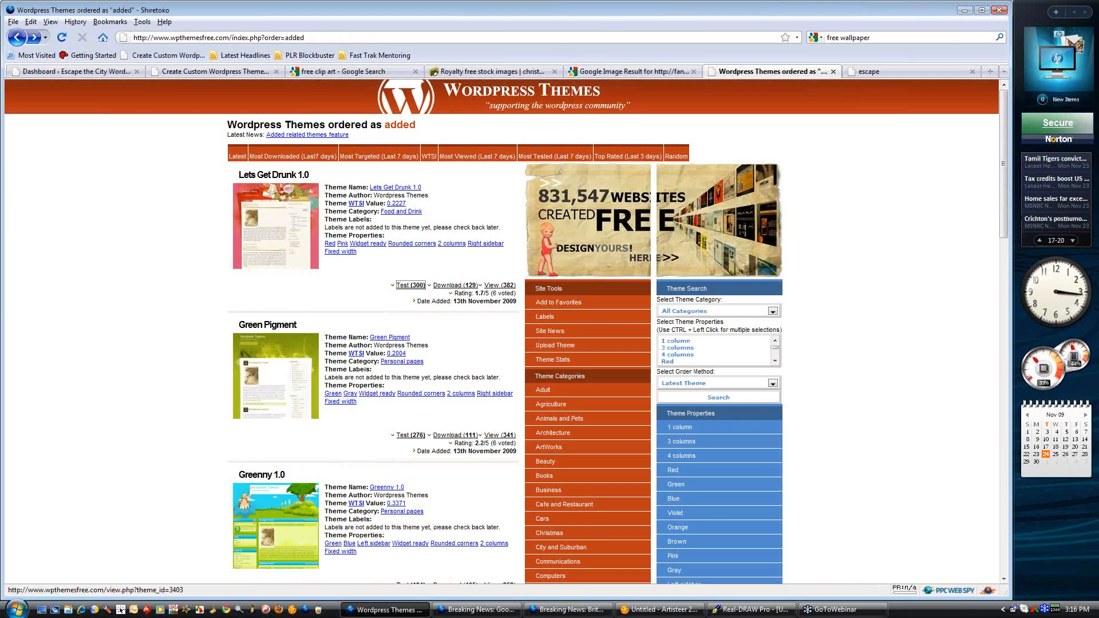
{"action": "left_click", "coordinate": [410, 435]}
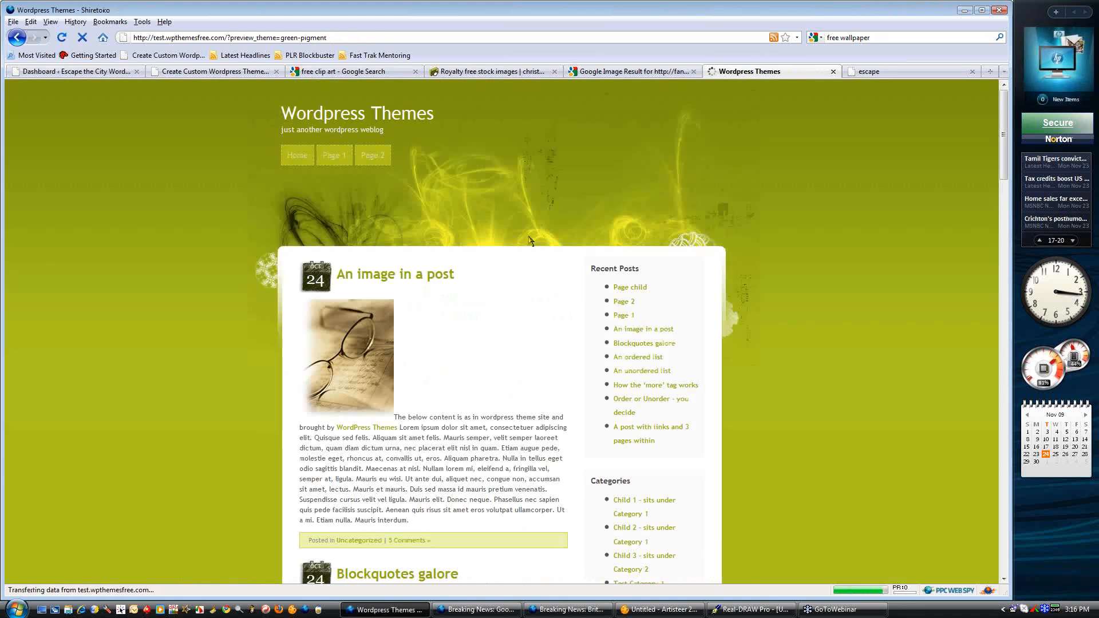
View the Green Pigment theme's header background image on its own
{"action": "right_click", "coordinate": [490, 175]}
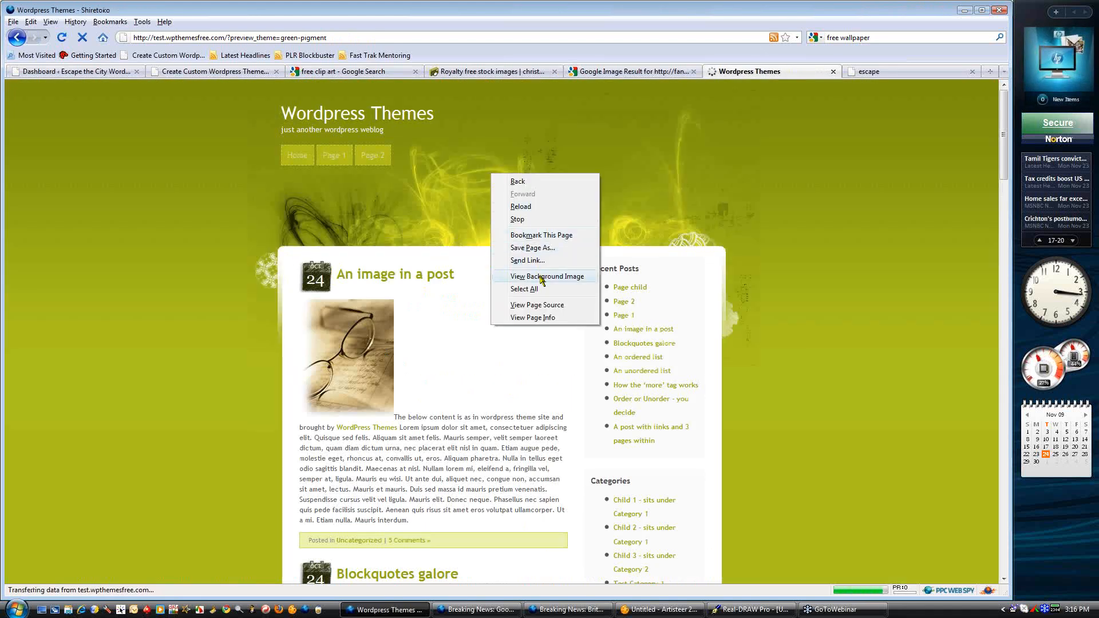
{"action": "left_click", "coordinate": [432, 169]}
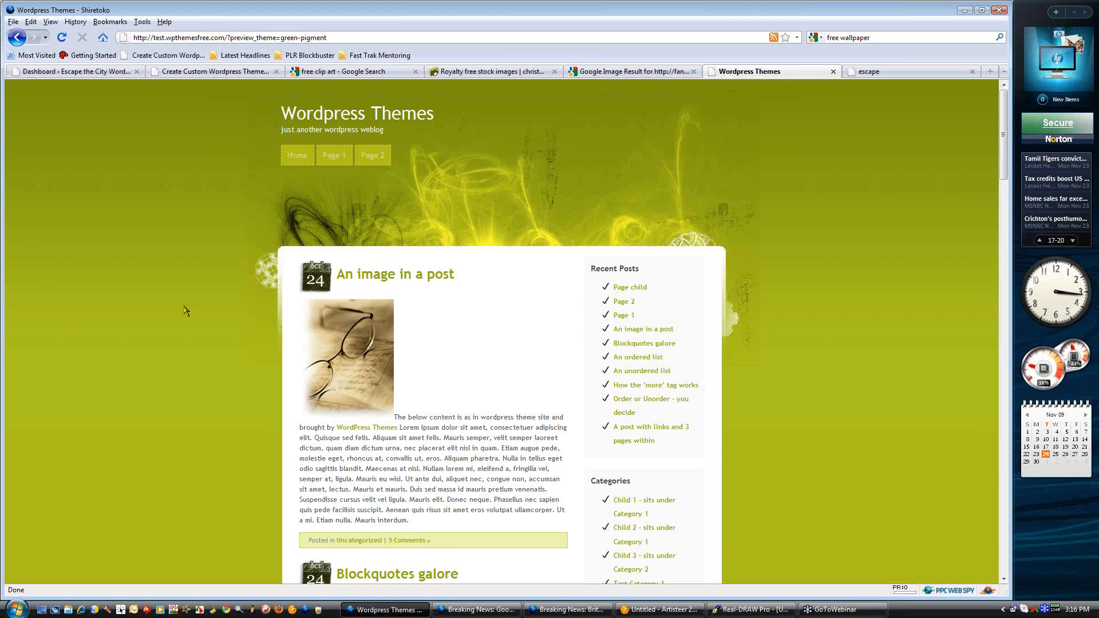
{"action": "right_click", "coordinate": [557, 159]}
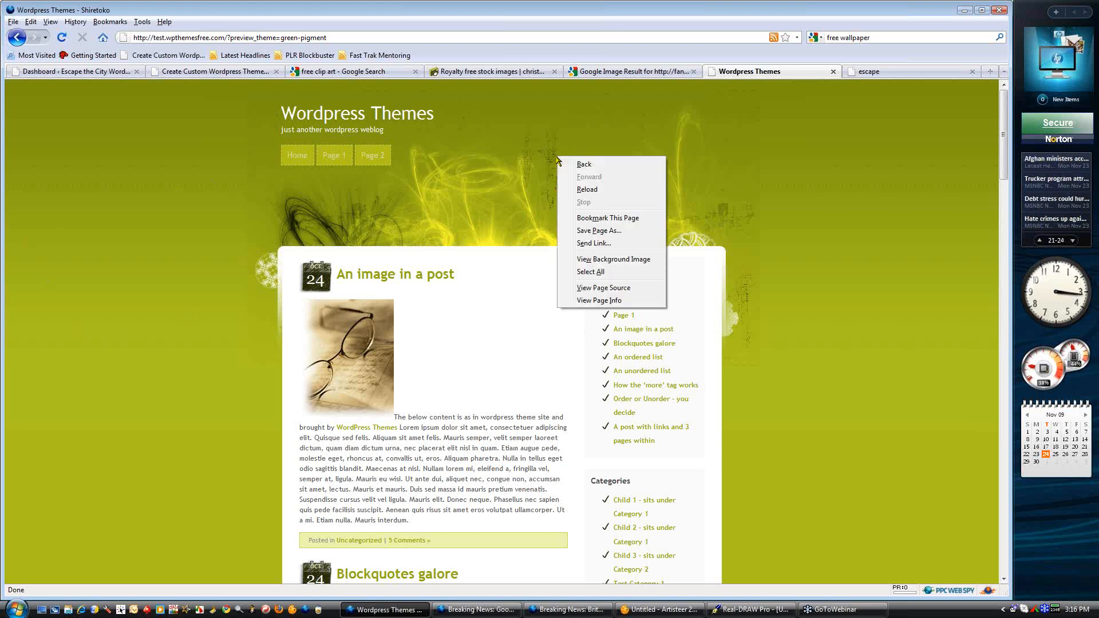
{"action": "left_click", "coordinate": [610, 262]}
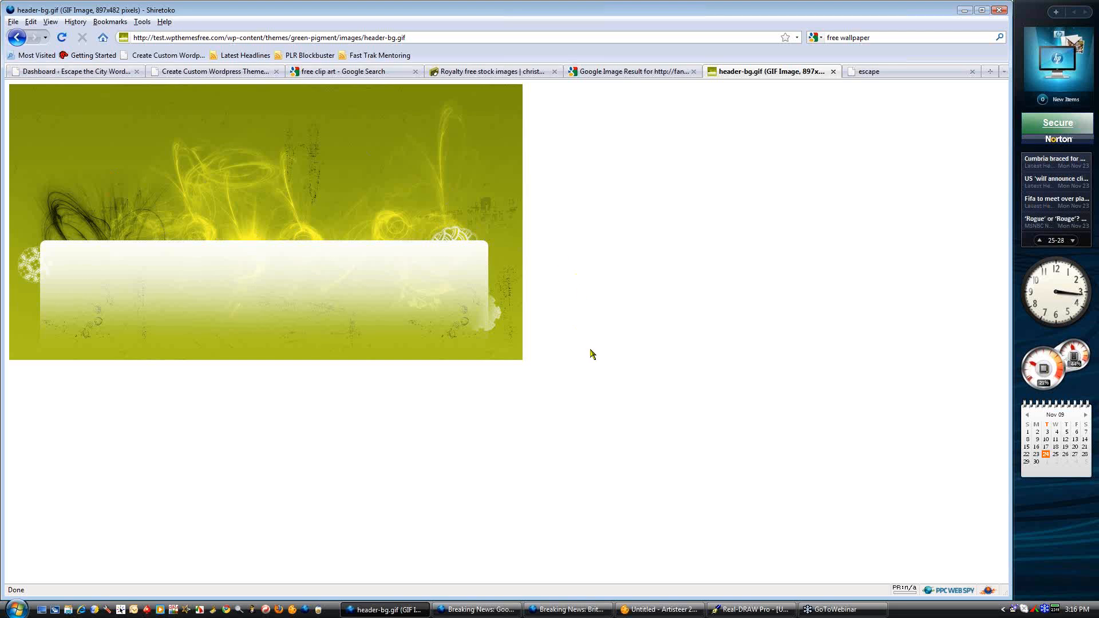
Return to the latest themes list, test the Michael Jackson 1.0 theme, and view its background image on its own
{"action": "key", "text": "alt+Left"}
{"action": "key", "text": "alt+Left"}
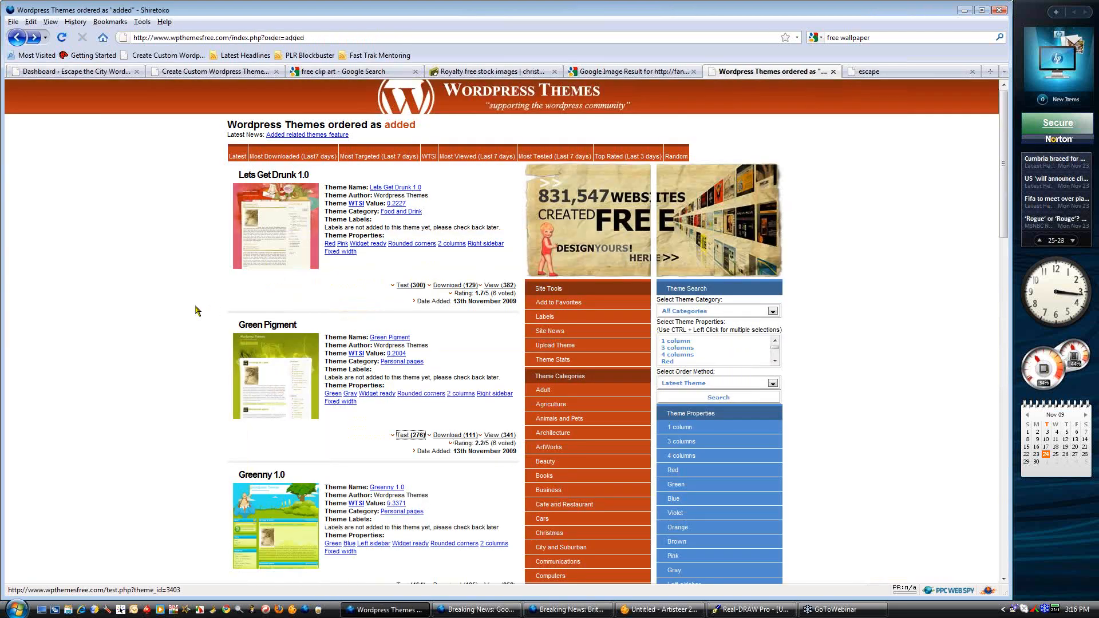
{"action": "scroll", "coordinate": [191, 314], "scroll_direction": "down", "scroll_amount": 8}
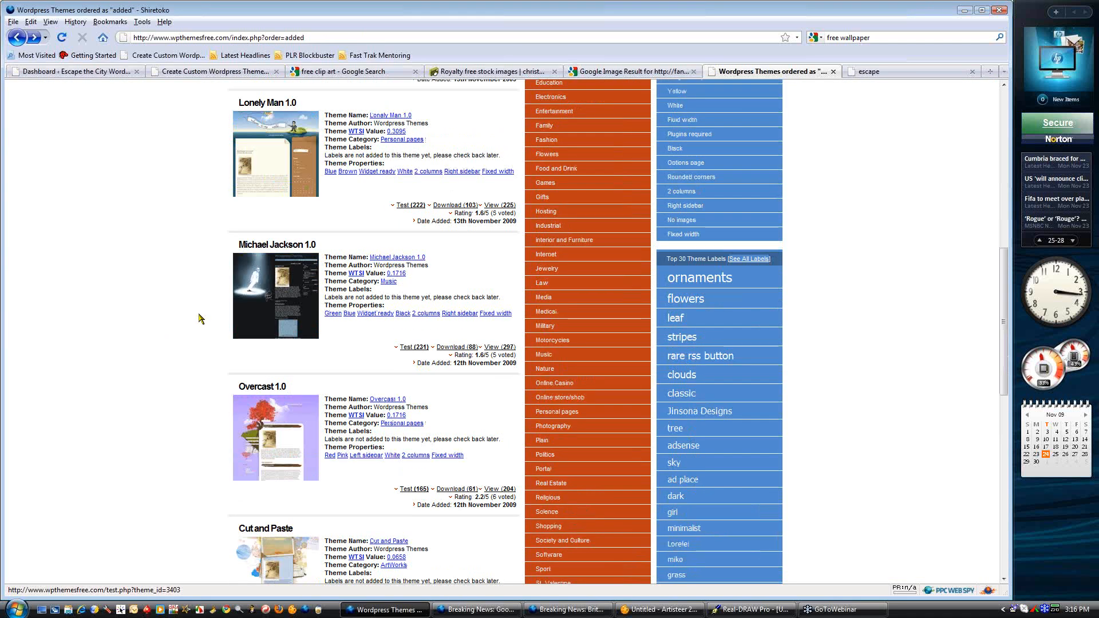
{"action": "left_click", "coordinate": [419, 348]}
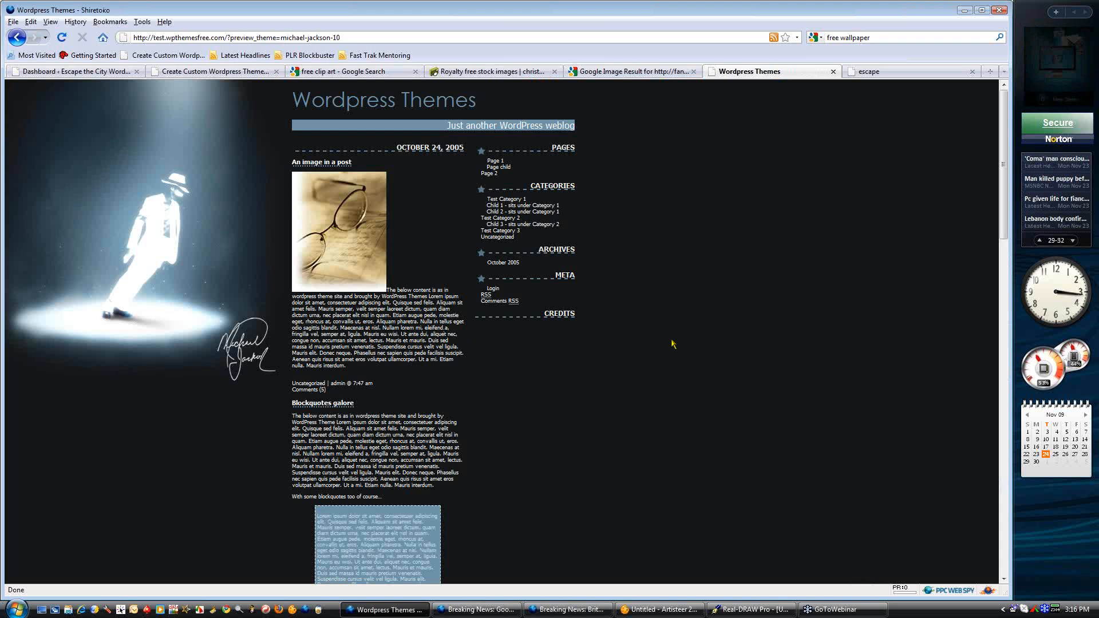
{"action": "right_click", "coordinate": [198, 147]}
{"action": "left_click", "coordinate": [238, 249]}
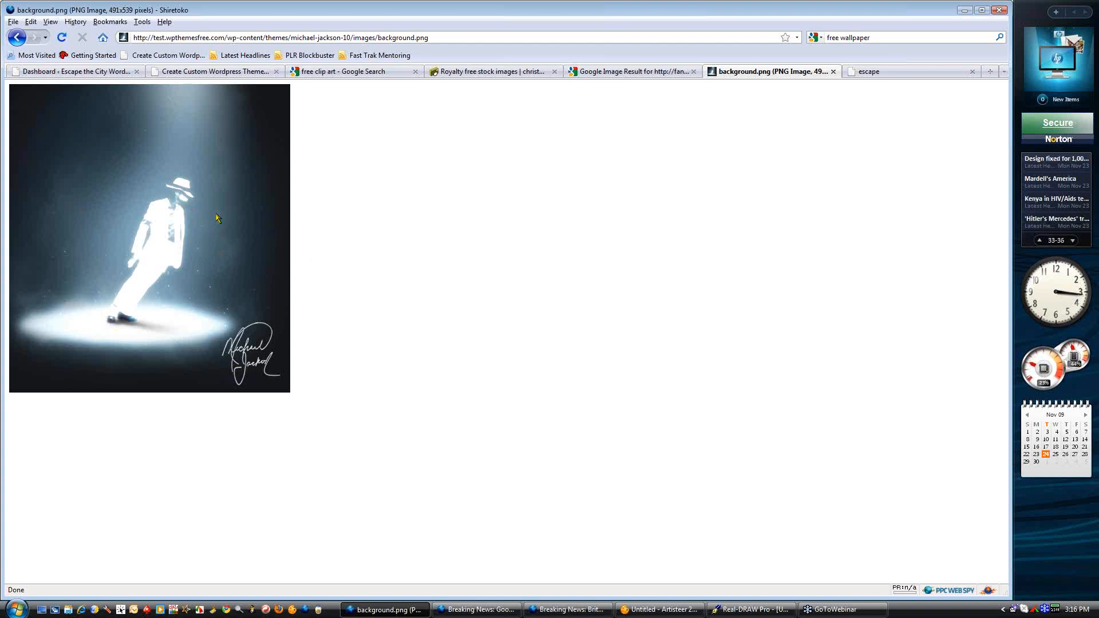
Return to the latest themes list, test the Cut and Paste theme, and view its background image on its own
{"action": "key", "text": "alt+Left"}
{"action": "key", "text": "alt+Left"}
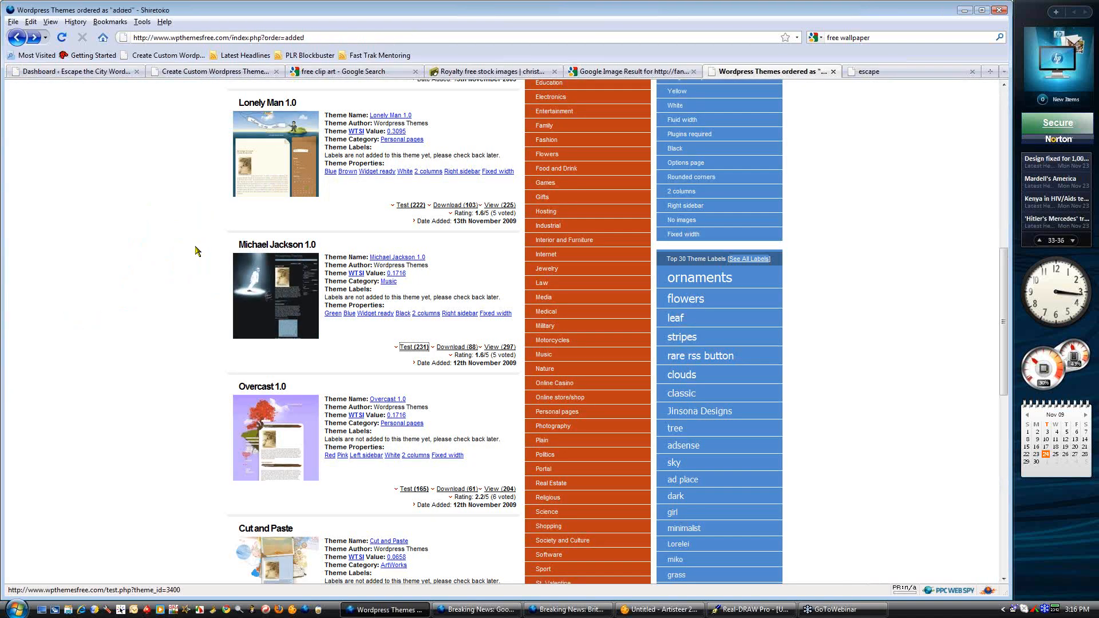
{"action": "scroll", "coordinate": [201, 246], "scroll_direction": "down", "scroll_amount": 8}
{"action": "left_click", "coordinate": [413, 370]}
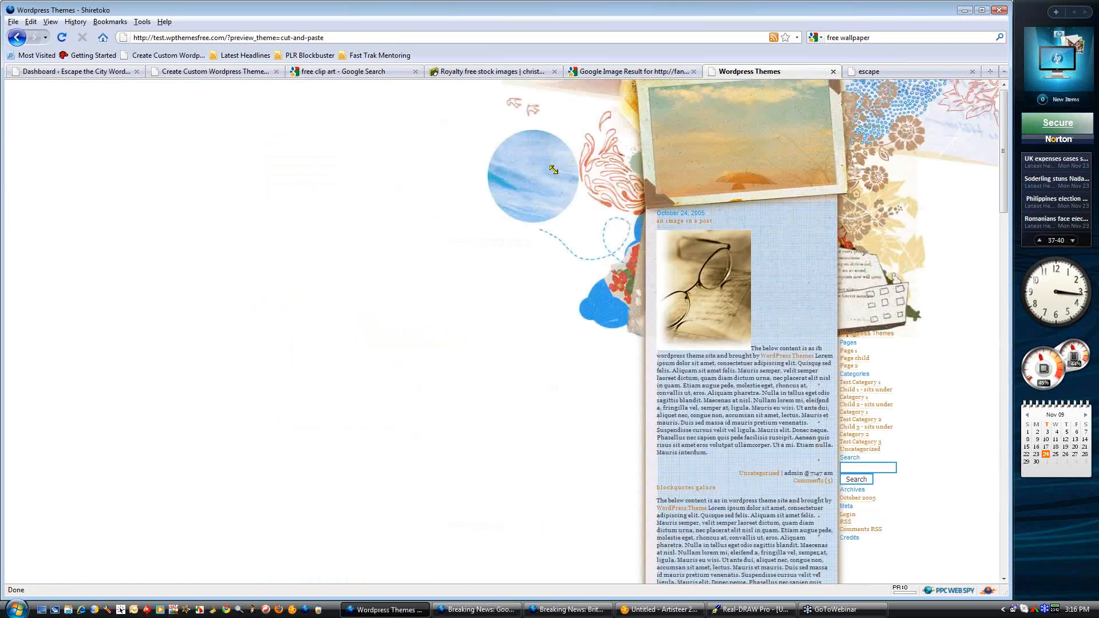
{"action": "right_click", "coordinate": [577, 146]}
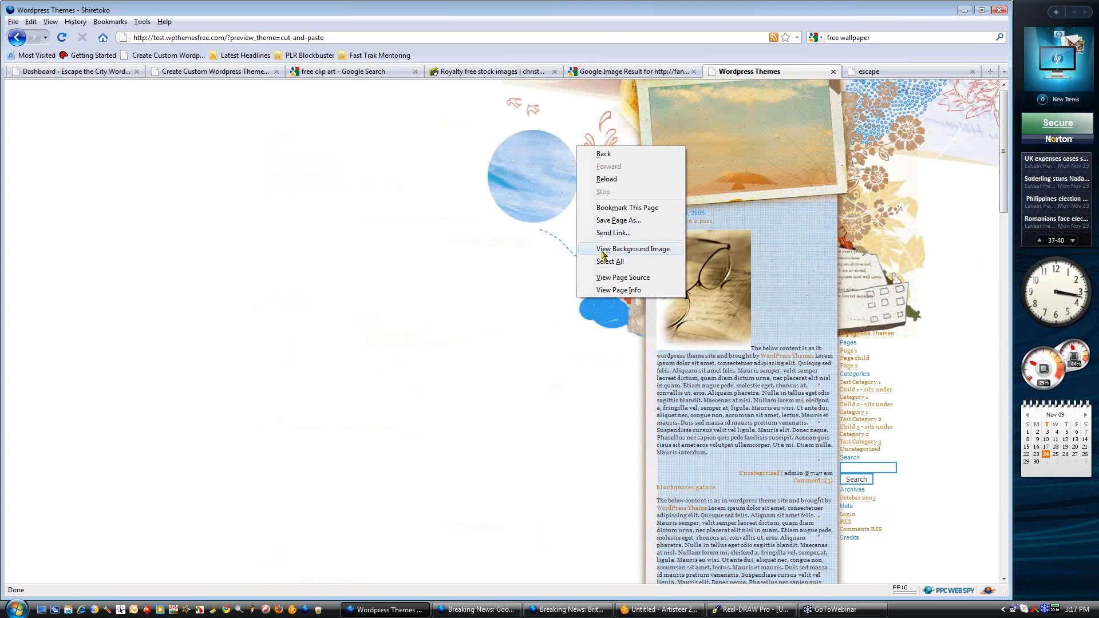
{"action": "left_click", "coordinate": [603, 250]}
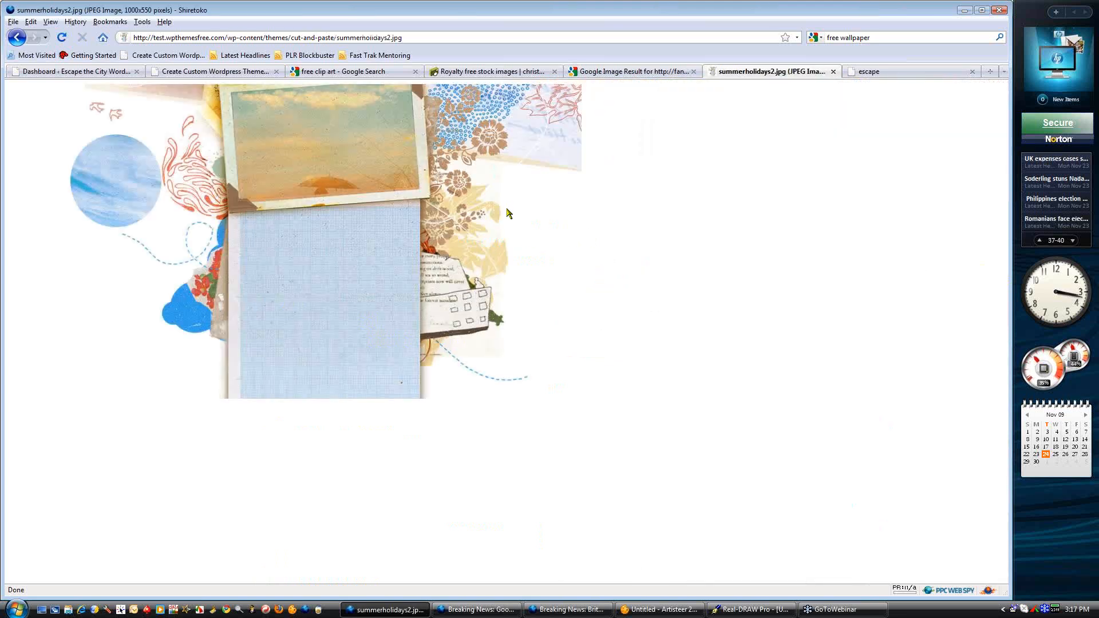
{"action": "right_click", "coordinate": [481, 181]}
{"action": "left_click", "coordinate": [591, 370]}
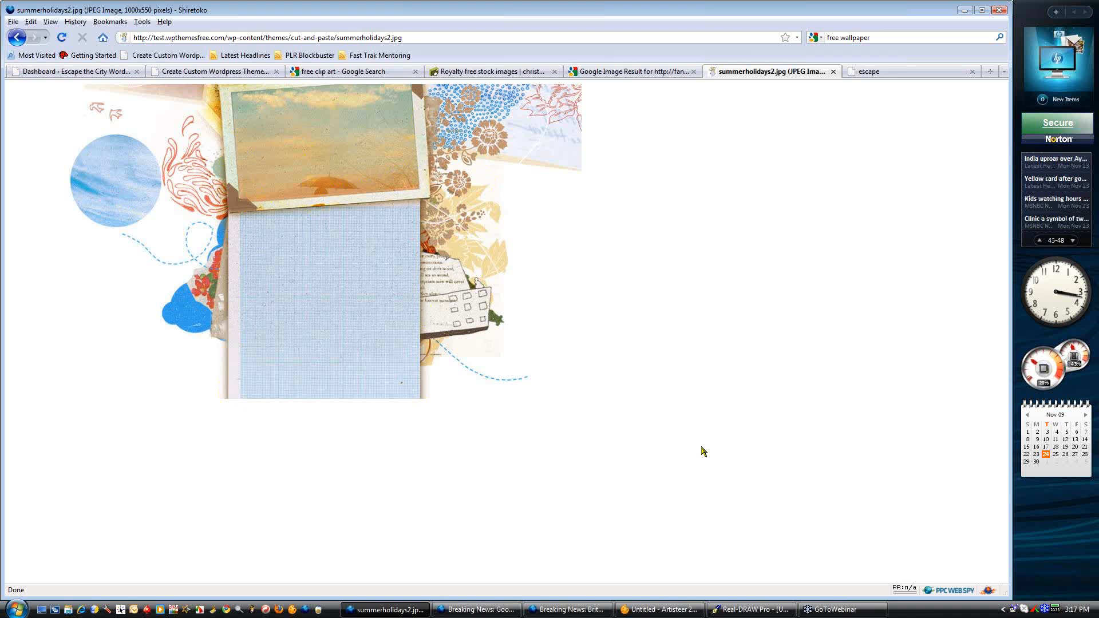
Capture the decorated strip left of the blue content column with FastStone Capture as a rectangle of about 275 x 571 pixels
{"action": "left_click", "coordinate": [1034, 611]}
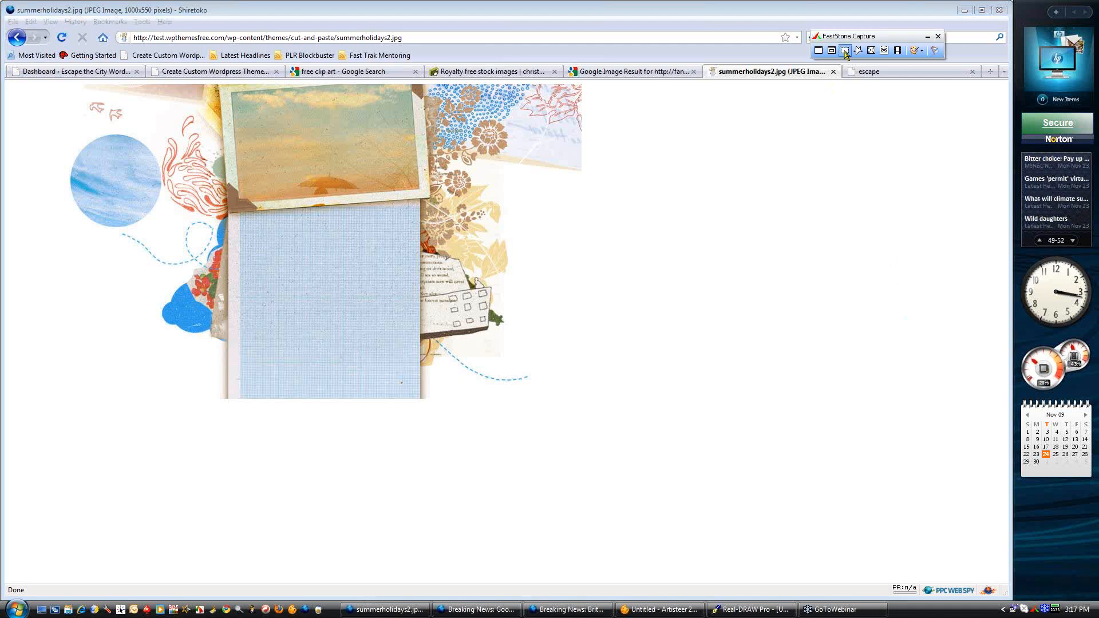
{"action": "left_click", "coordinate": [841, 47]}
{"action": "key", "text": "Print"}
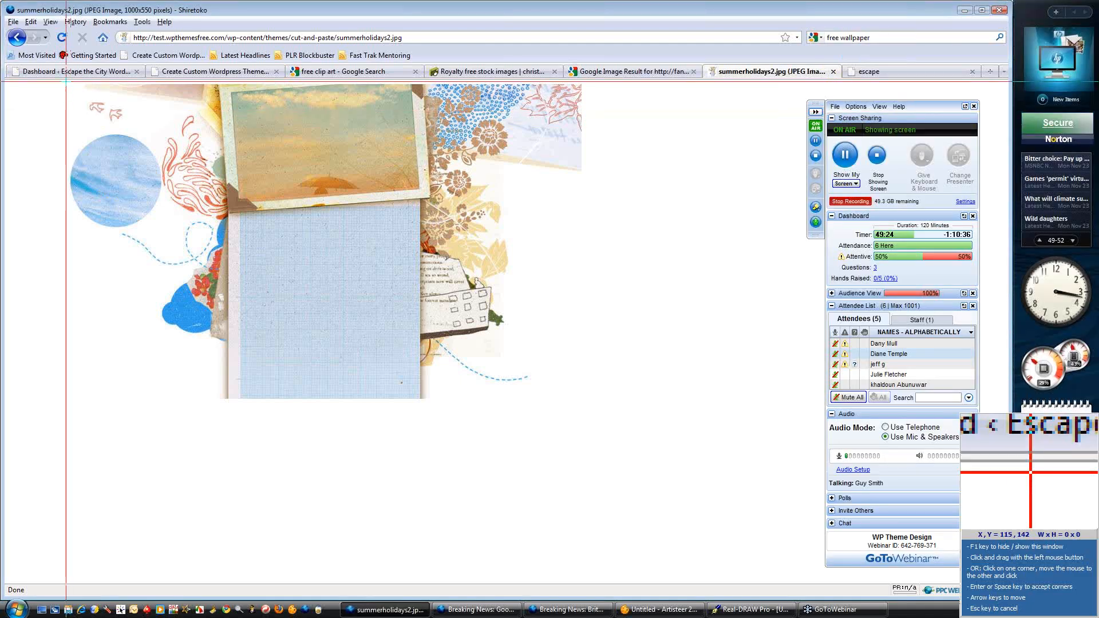
{"action": "left_click_drag", "start_coordinate": [66, 83], "coordinate": [223, 410]}
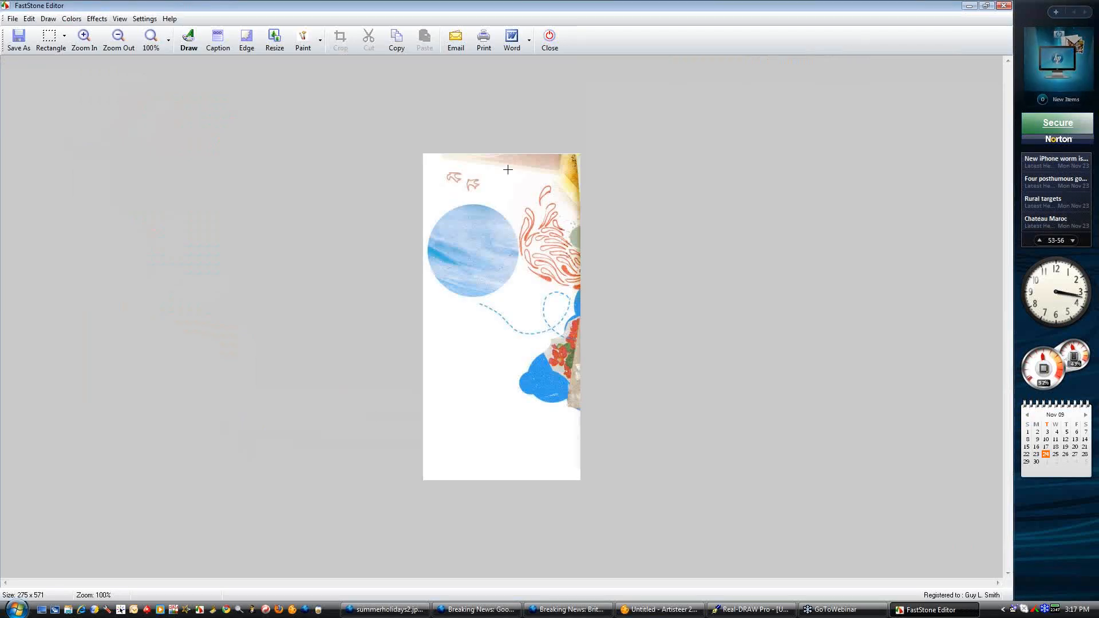
Start saving the capture and create a folder named Custom Backgrounds inside My Photos as its destination
{"action": "left_click", "coordinate": [18, 40]}
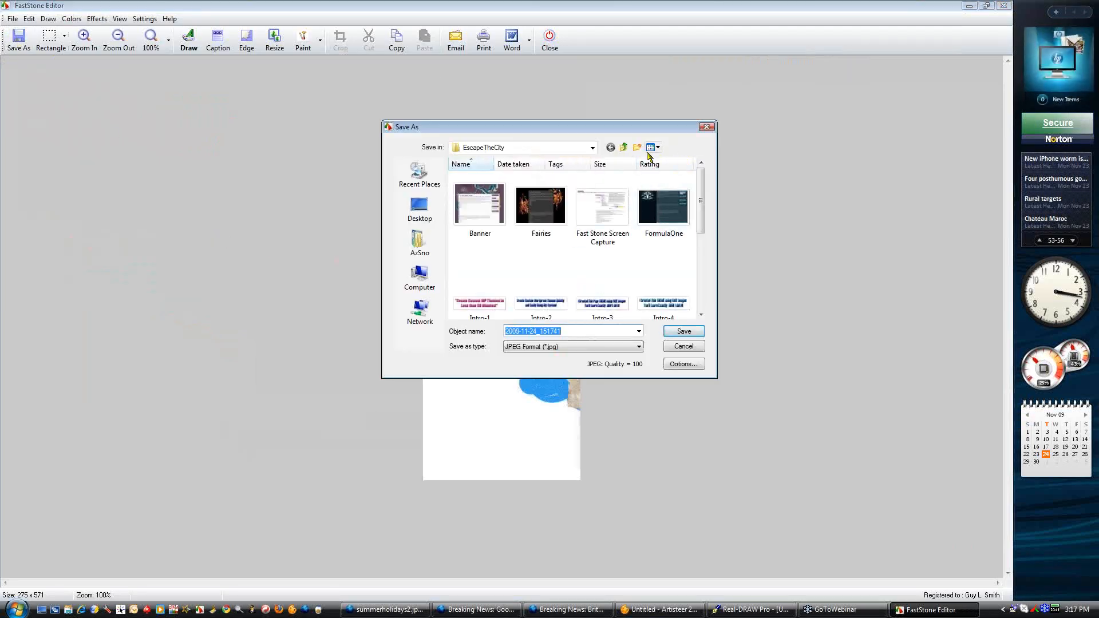
{"action": "left_click", "coordinate": [628, 147]}
{"action": "left_click_drag", "start_coordinate": [616, 132], "coordinate": [478, 112]}
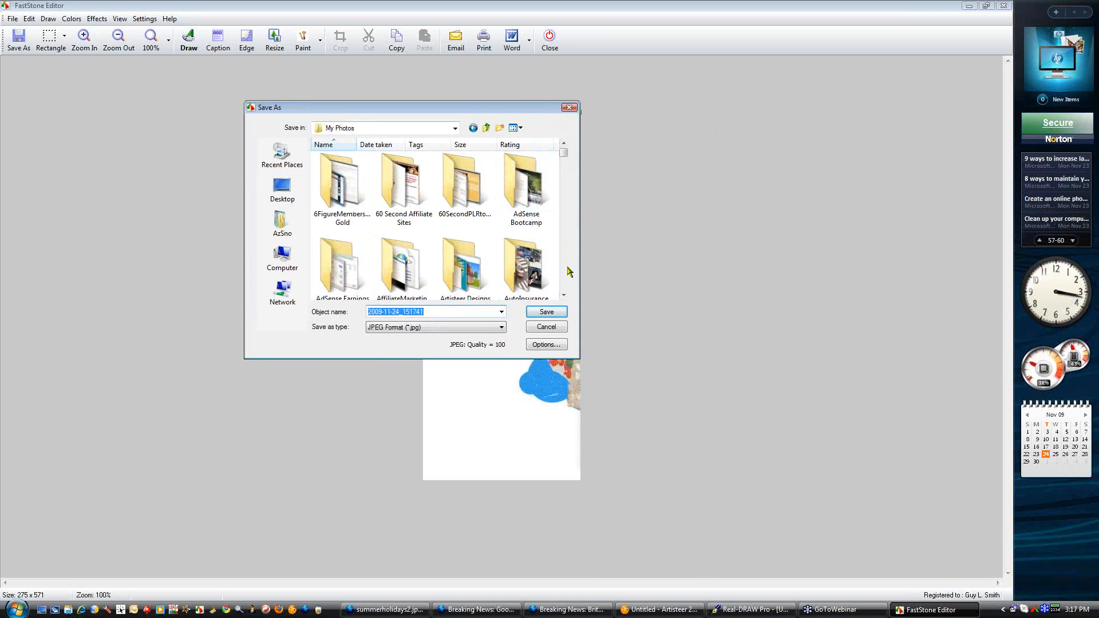
{"action": "left_click", "coordinate": [500, 128]}
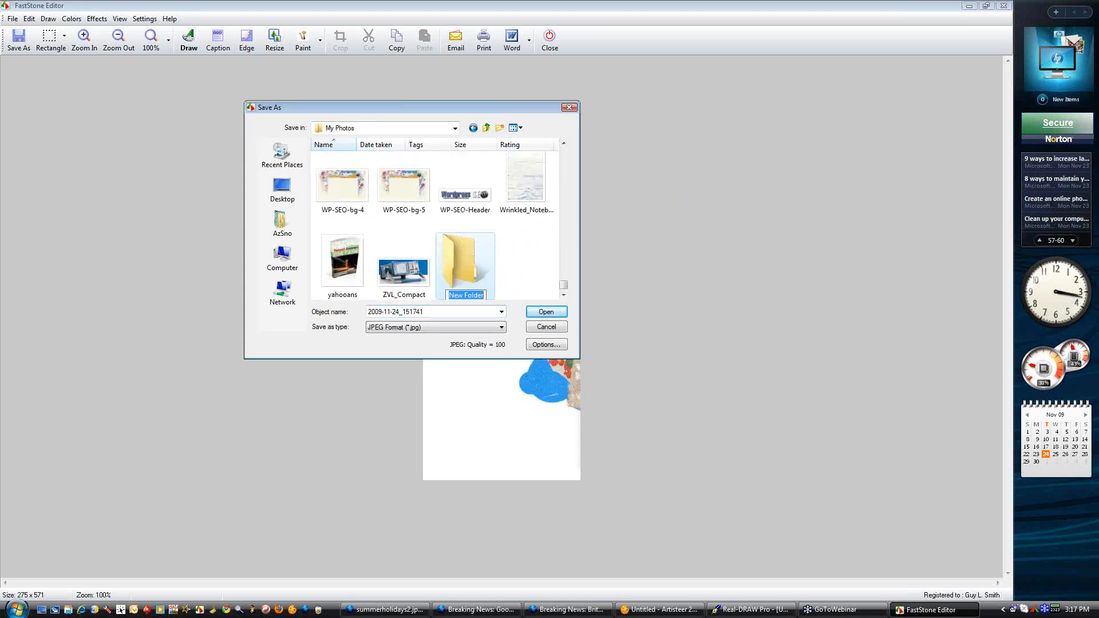
{"action": "type", "text": "Cu"}
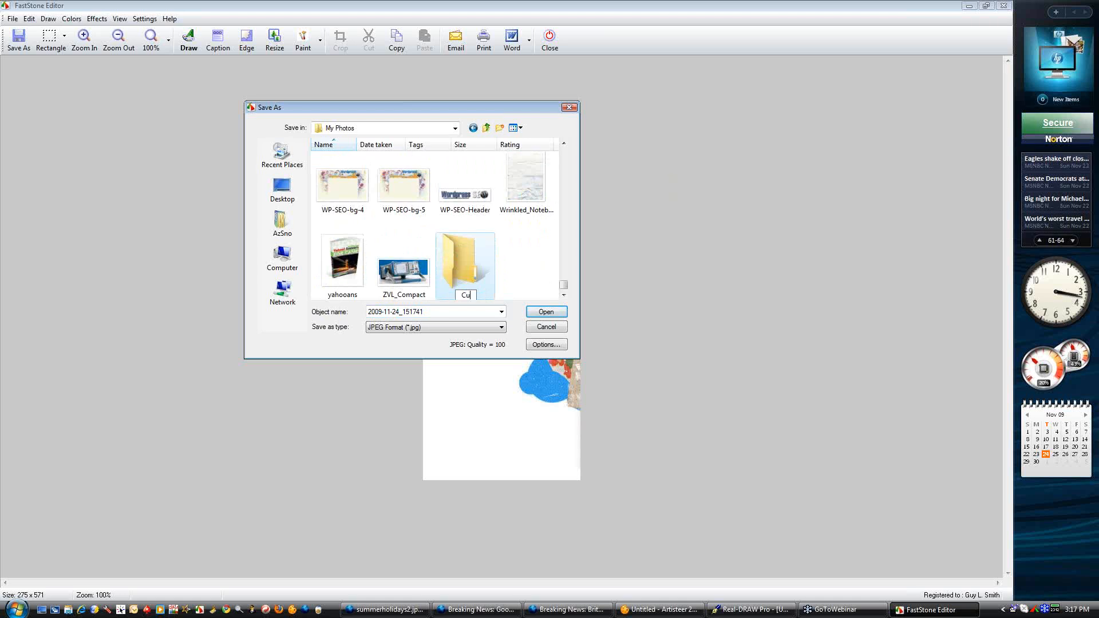
{"action": "type", "text": "stom Backgrounds"}
{"action": "key", "text": "Return"}
{"action": "key", "text": "Return"}
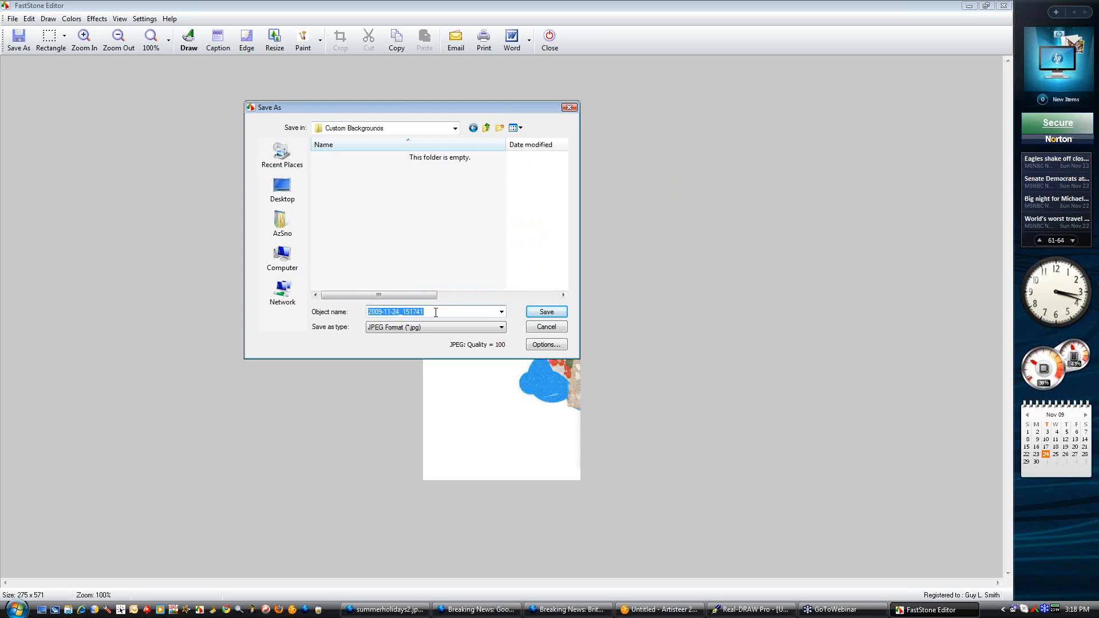
Save the captured strip as the JPEG file Left-Colorful in the Custom Backgrounds folder
{"action": "type", "text": "Left-Co"}
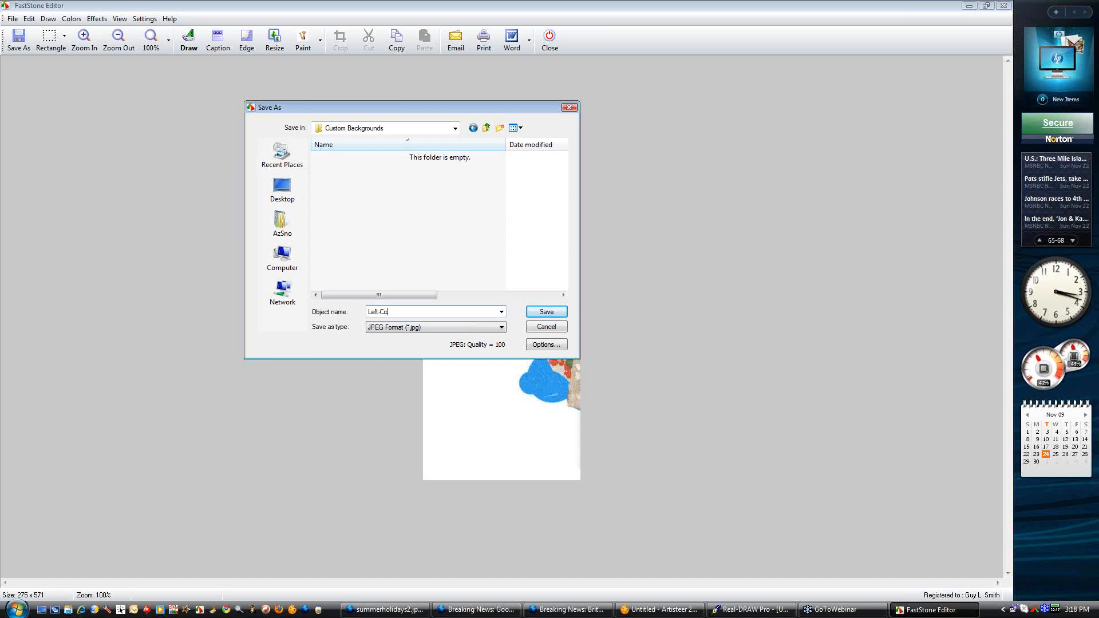
{"action": "type", "text": "lorful"}
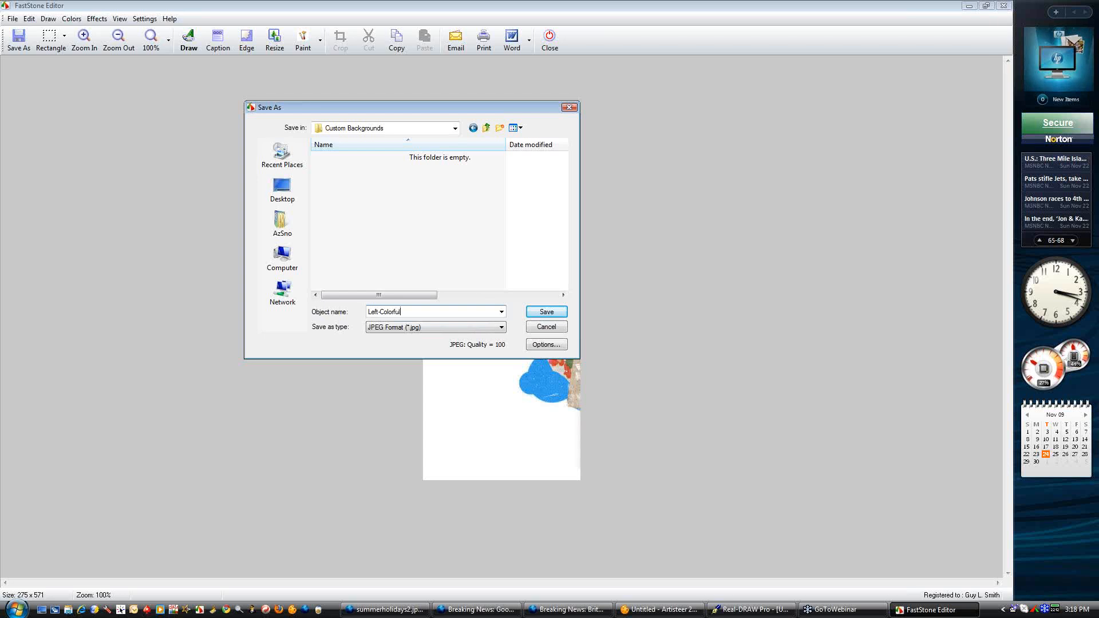
{"action": "left_click", "coordinate": [545, 312]}
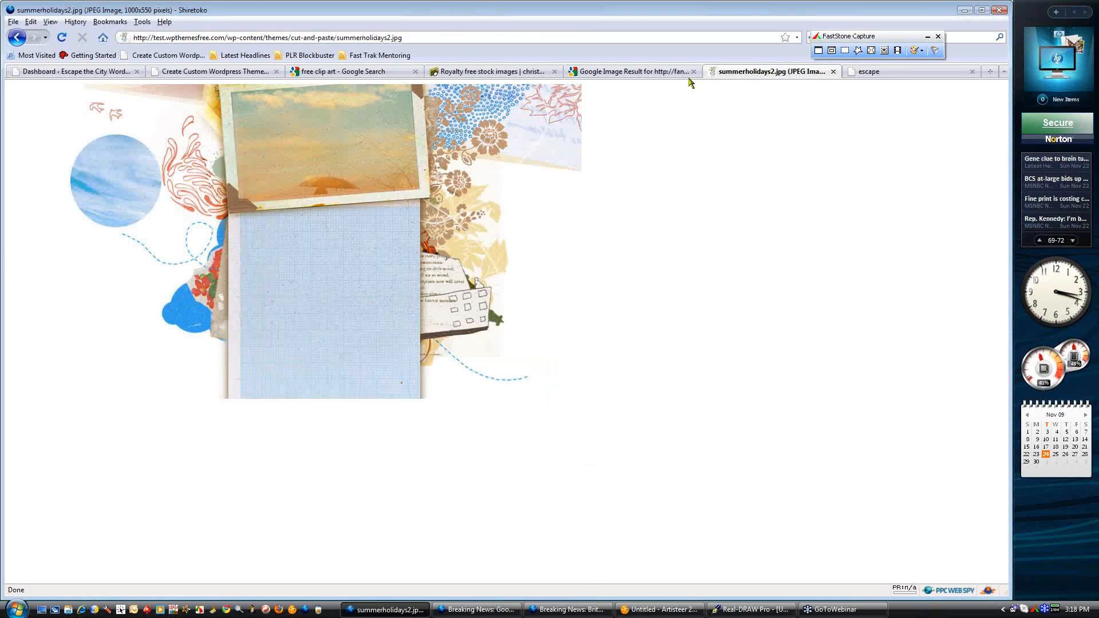
Capture the decorated strip right of the content column, about 271 x 571 pixels, and save it as Right-Colorful in Custom Backgrounds
{"action": "left_click", "coordinate": [845, 50]}
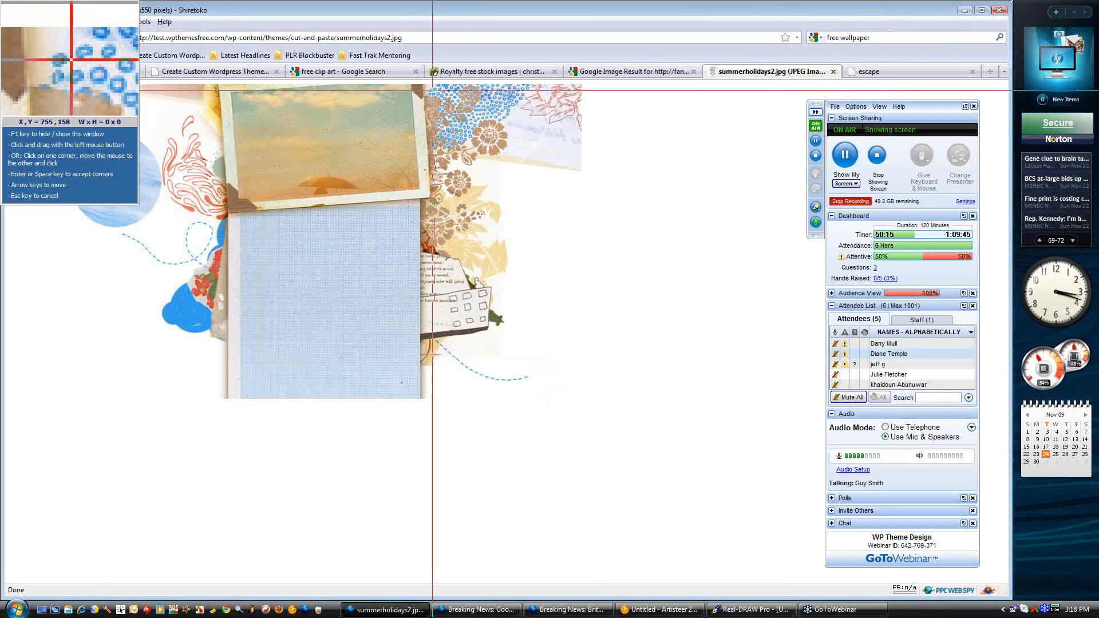
{"action": "left_click_drag", "start_coordinate": [430, 84], "coordinate": [585, 411]}
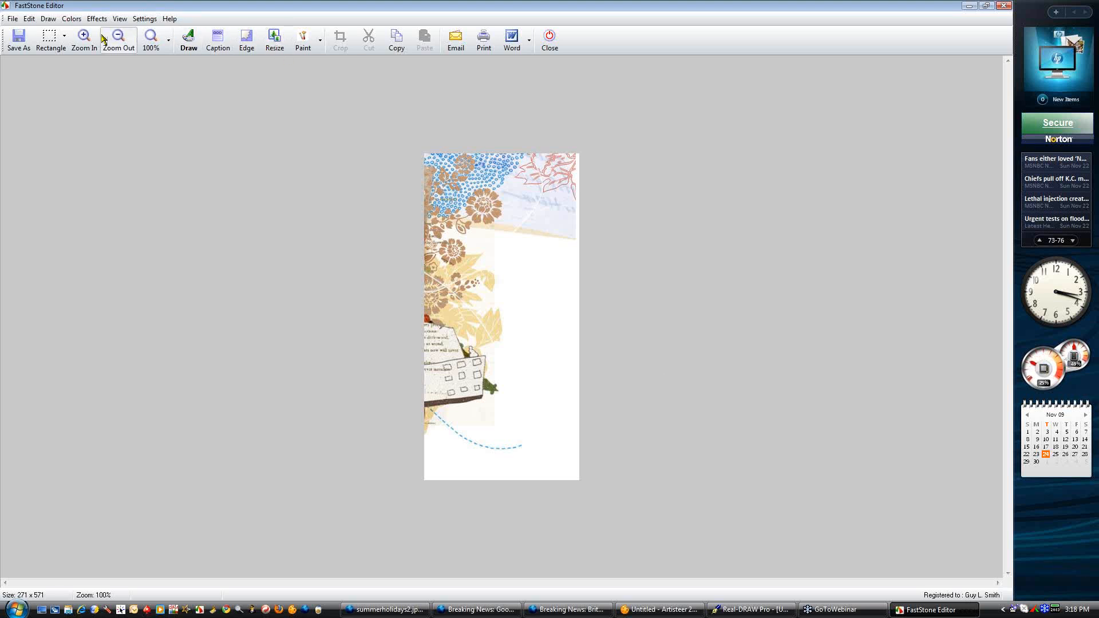
{"action": "left_click", "coordinate": [19, 39]}
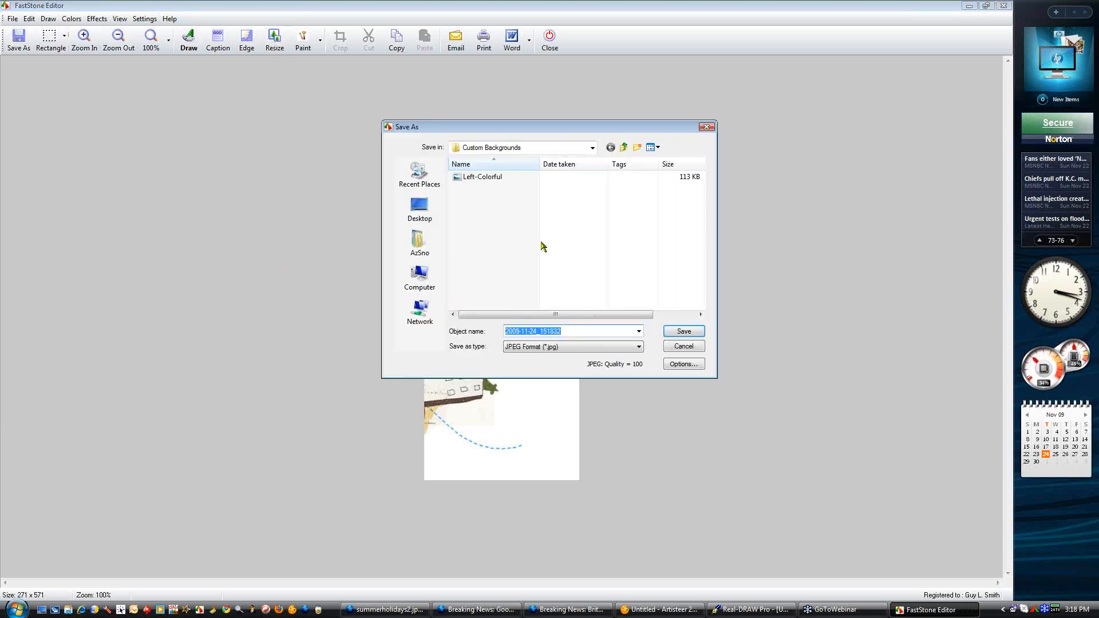
{"action": "type", "text": "Rg"}
{"action": "key", "text": "BackSpace"}
{"action": "type", "text": "ight"}
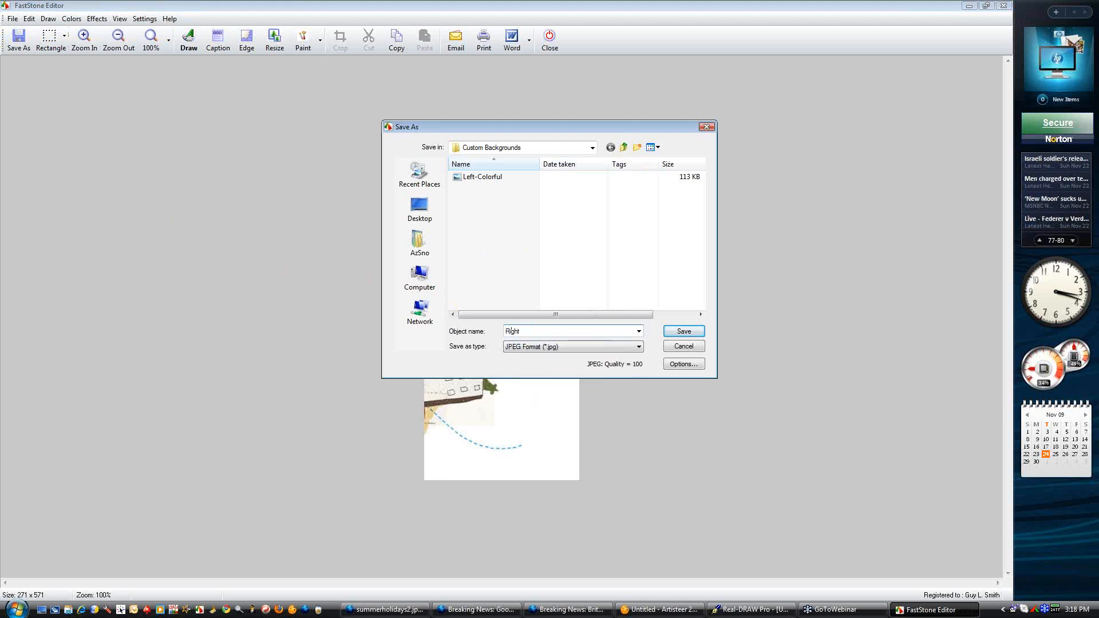
{"action": "type", "text": "-Colorful"}
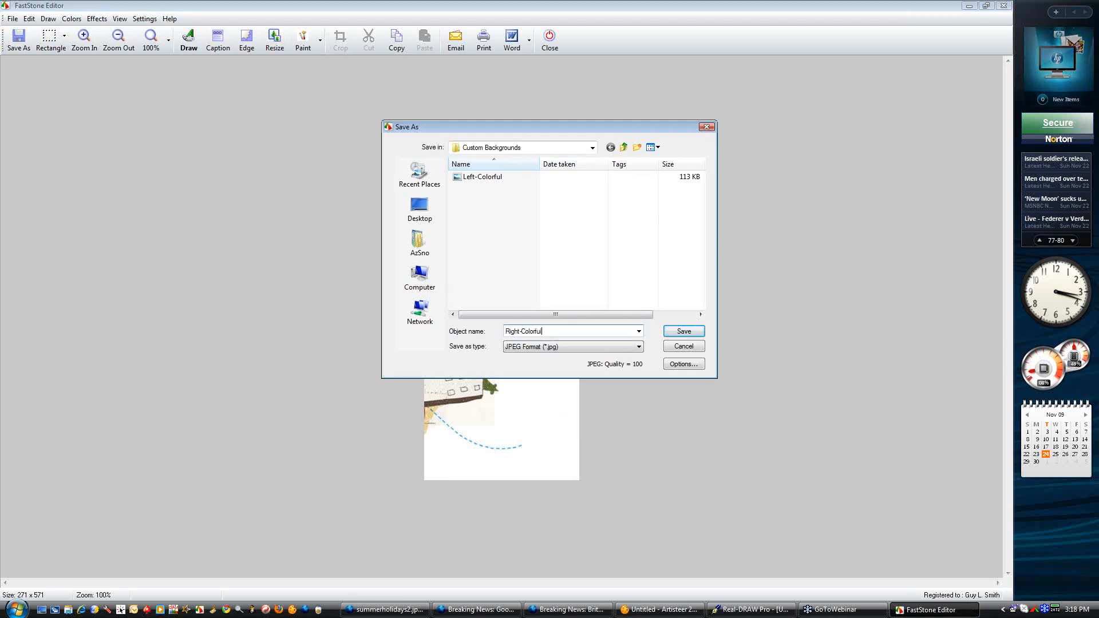
{"action": "left_click", "coordinate": [681, 331]}
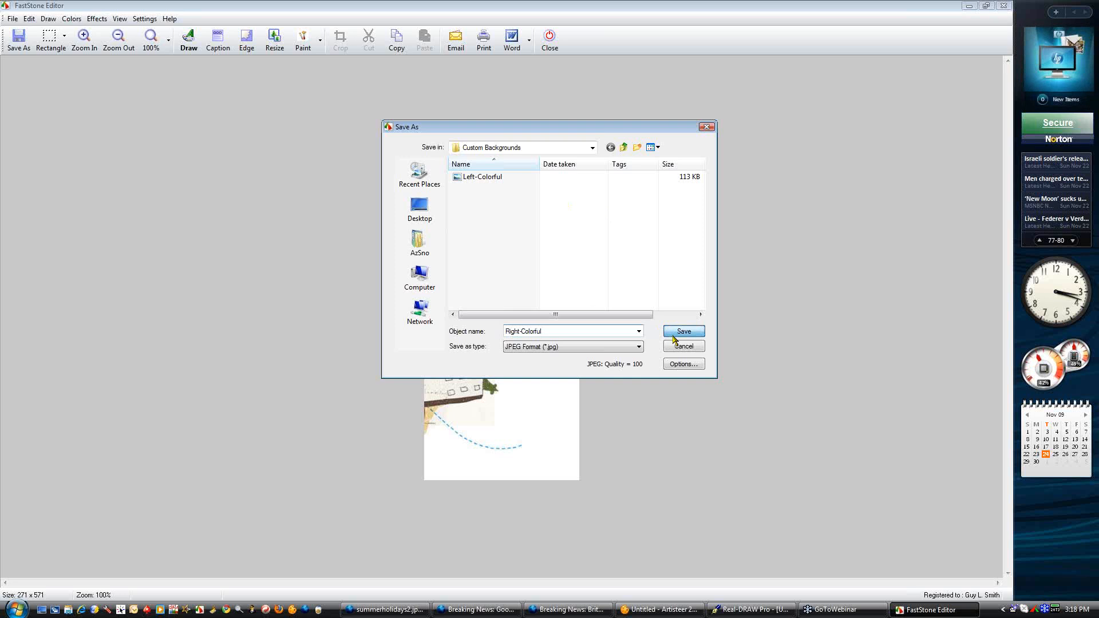
{"action": "key", "text": "Escape"}
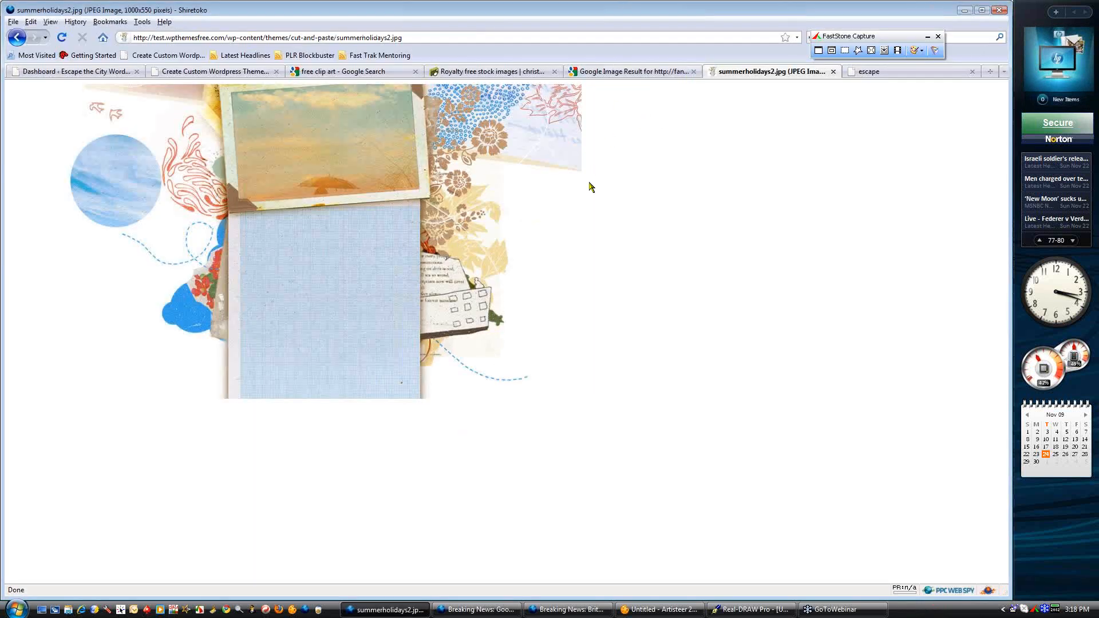
Return to the list of recently added WordPress themes and open the test preview of Before Sunrise 1.0
{"action": "left_click", "coordinate": [17, 37]}
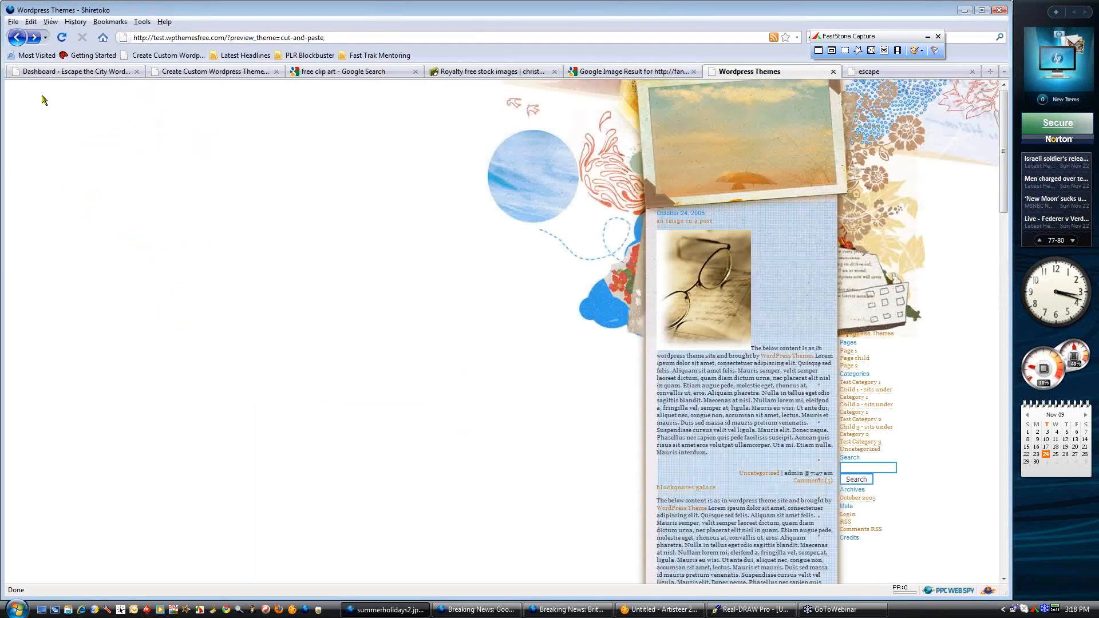
{"action": "key", "text": "alt+Left"}
{"action": "scroll", "coordinate": [147, 302], "scroll_direction": "down", "scroll_amount": 5}
{"action": "scroll", "coordinate": [148, 301], "scroll_direction": "down", "scroll_amount": 2}
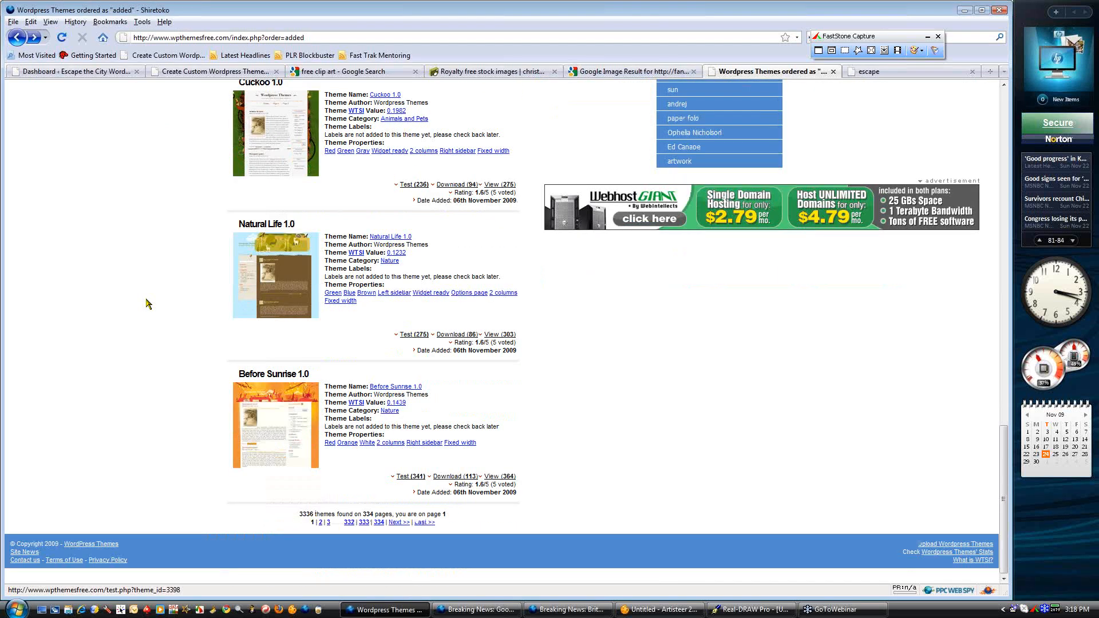
{"action": "left_click", "coordinate": [409, 476]}
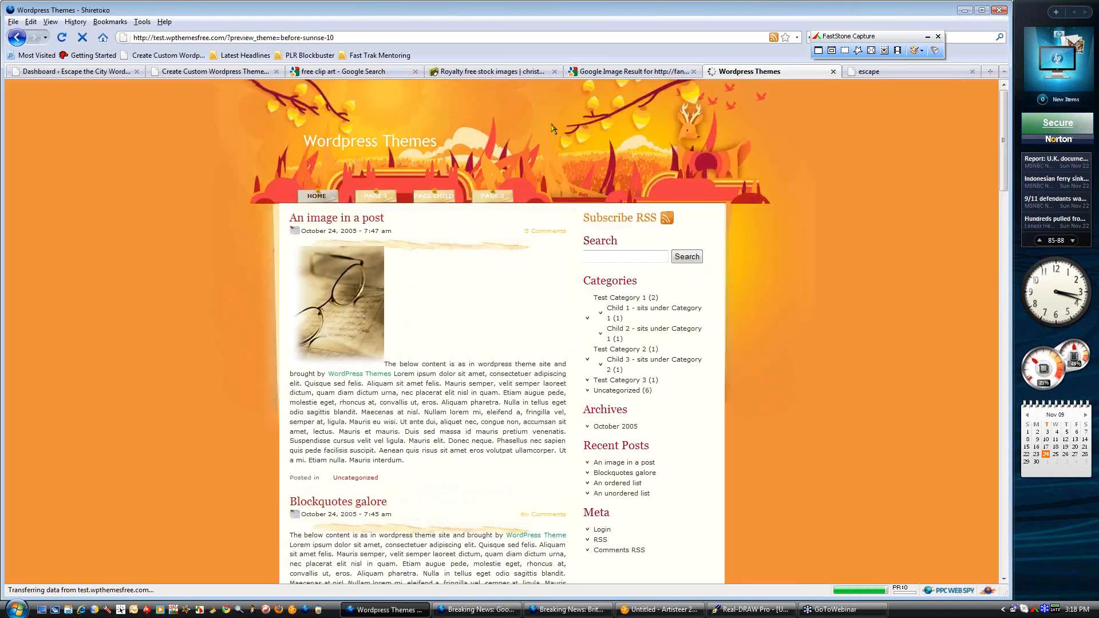
Open the theme's background image on its own and save it as the JPEG Orange-body-bg in the Backgrounds folder
{"action": "right_click", "coordinate": [524, 143]}
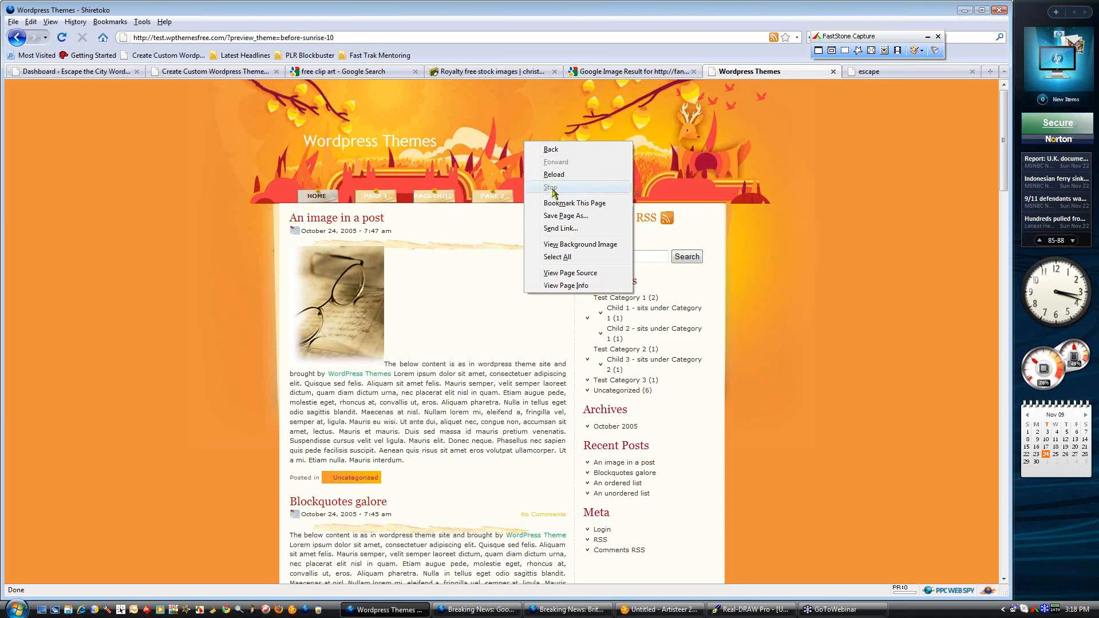
{"action": "left_click", "coordinate": [578, 246]}
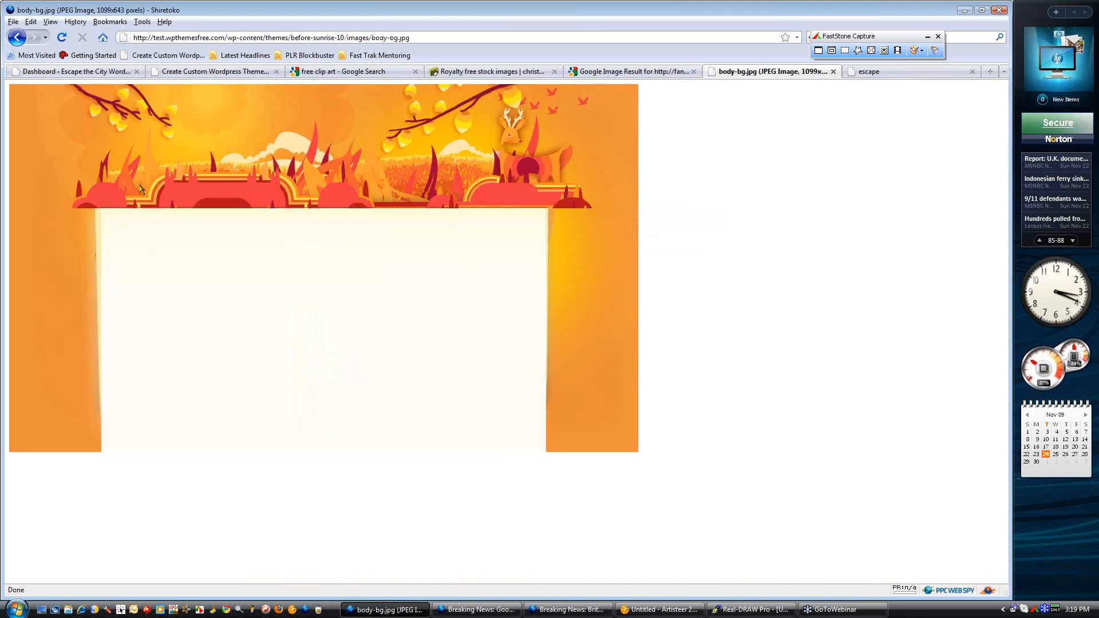
{"action": "right_click", "coordinate": [149, 144]}
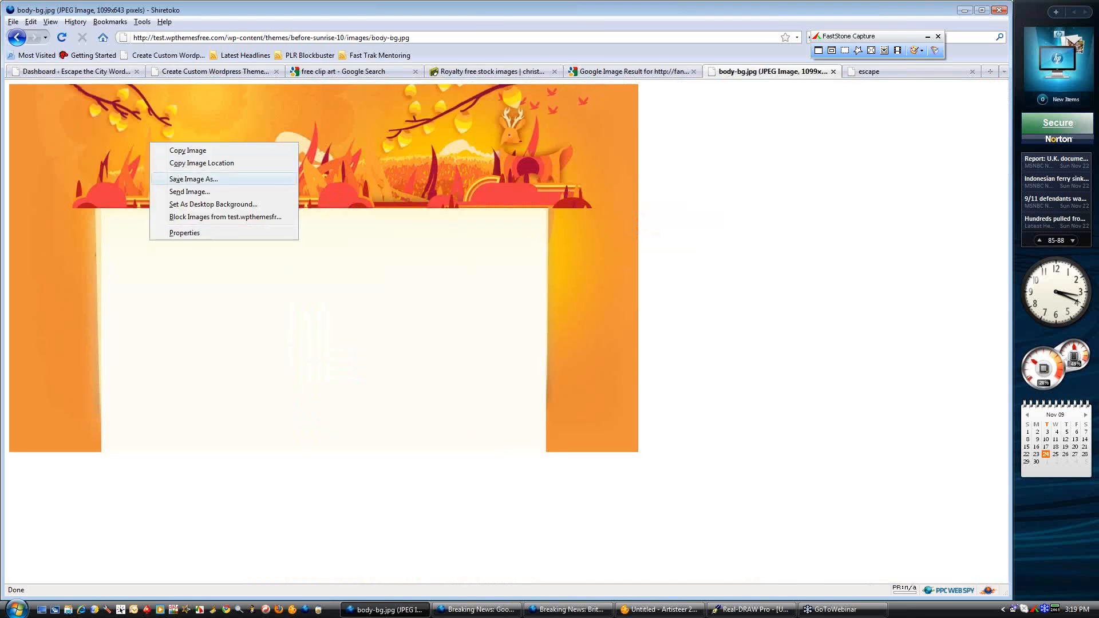
{"action": "left_click", "coordinate": [178, 179]}
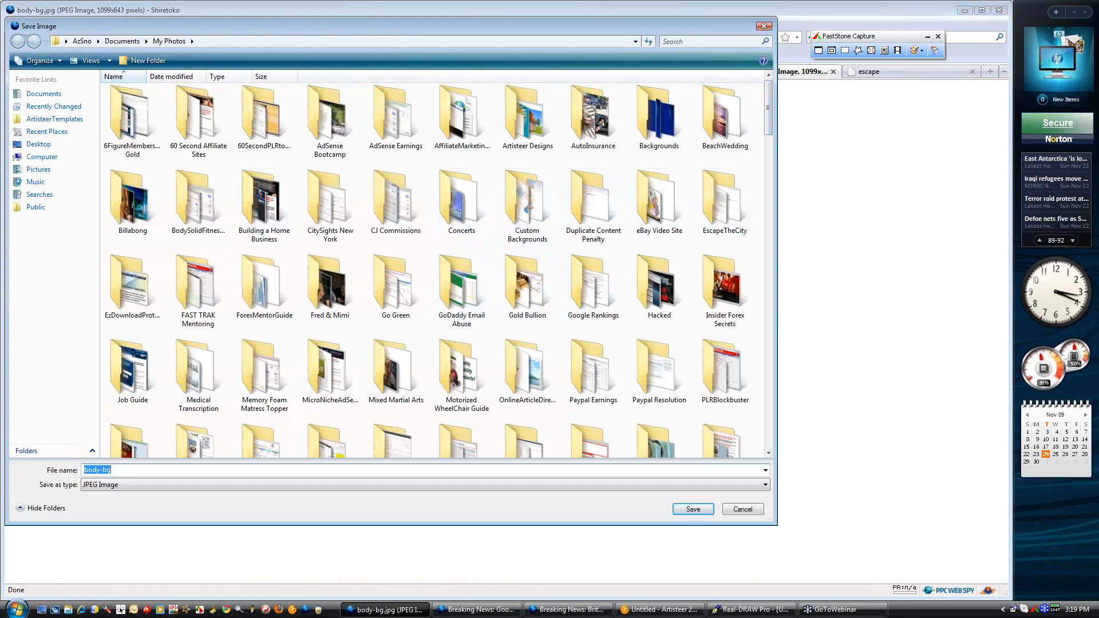
{"action": "double_click", "coordinate": [665, 137]}
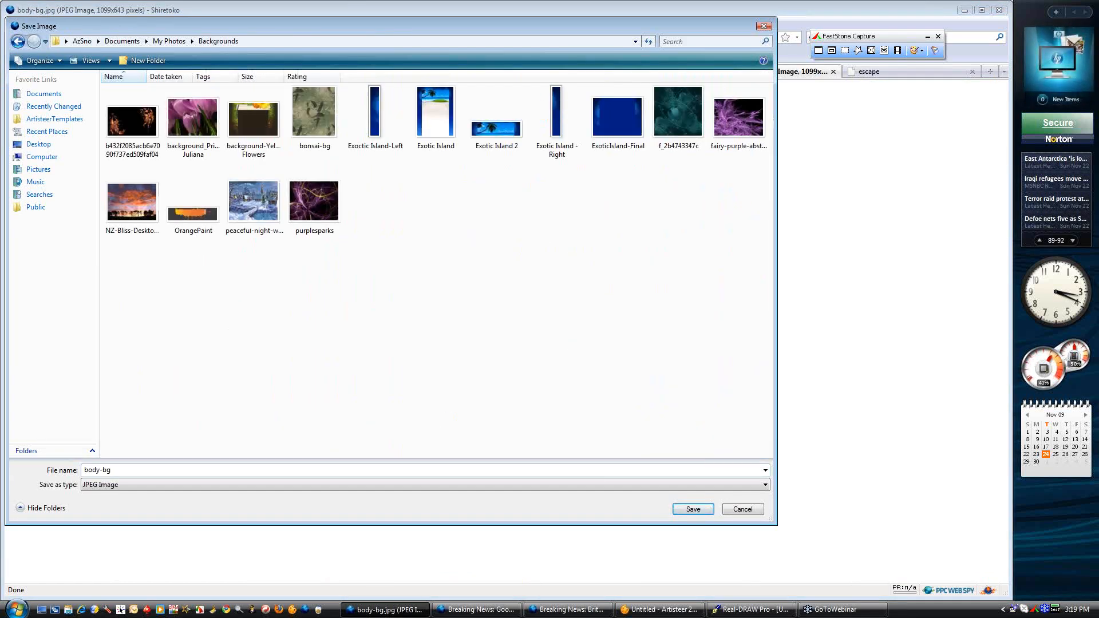
{"action": "left_click", "coordinate": [85, 470]}
{"action": "left_click", "coordinate": [86, 470]}
{"action": "type", "text": "Orange"}
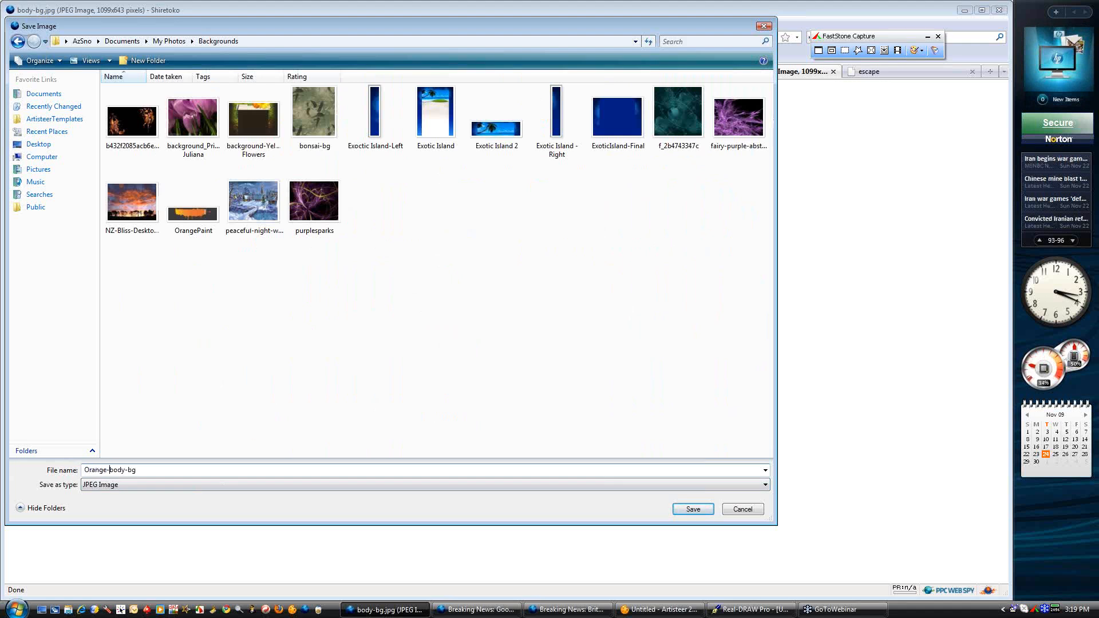
{"action": "type", "text": "-"}
{"action": "left_click", "coordinate": [707, 510]}
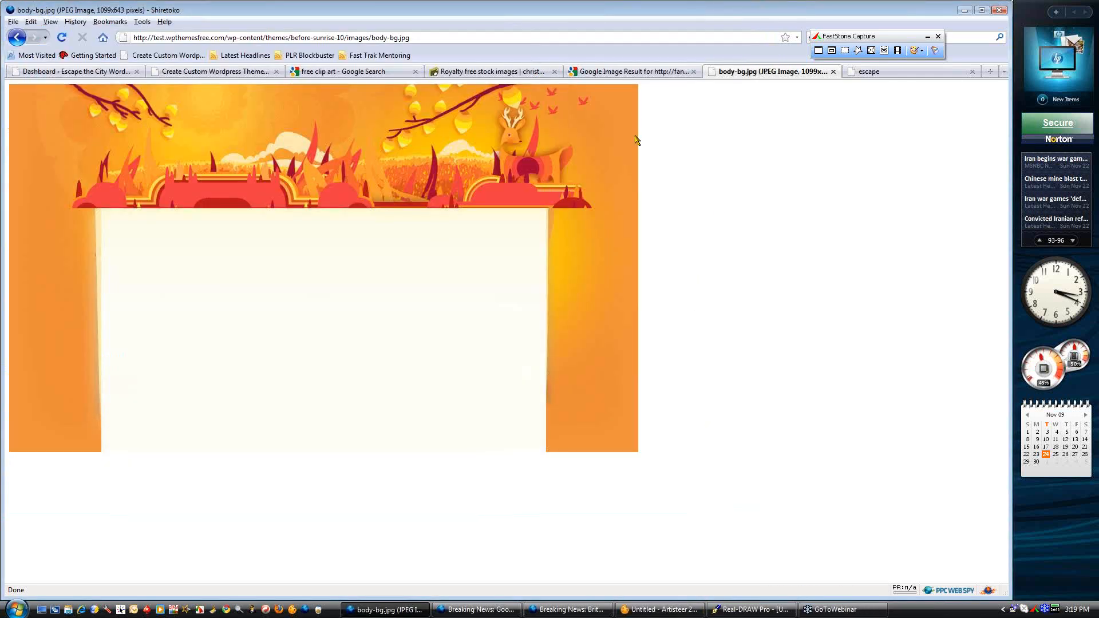
Go back to the beginning of the WordPress theme list and minimize FastStone Capture
{"action": "left_click", "coordinate": [16, 37]}
{"action": "key", "text": "alt+Left"}
{"action": "scroll", "coordinate": [214, 242], "scroll_direction": "up", "scroll_amount": 15}
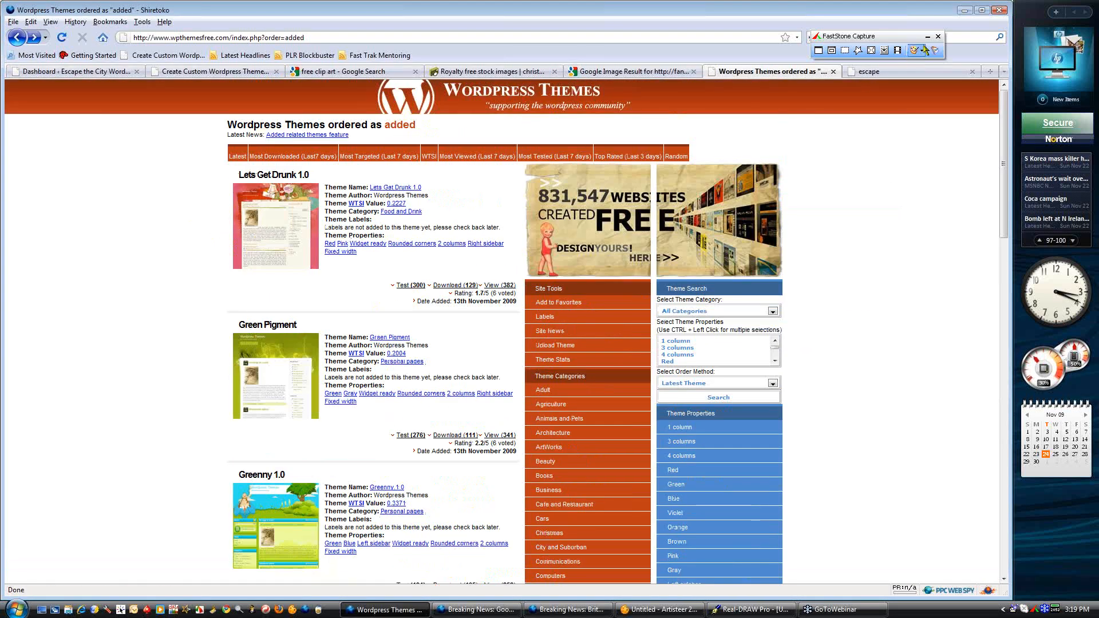
{"action": "left_click", "coordinate": [927, 36]}
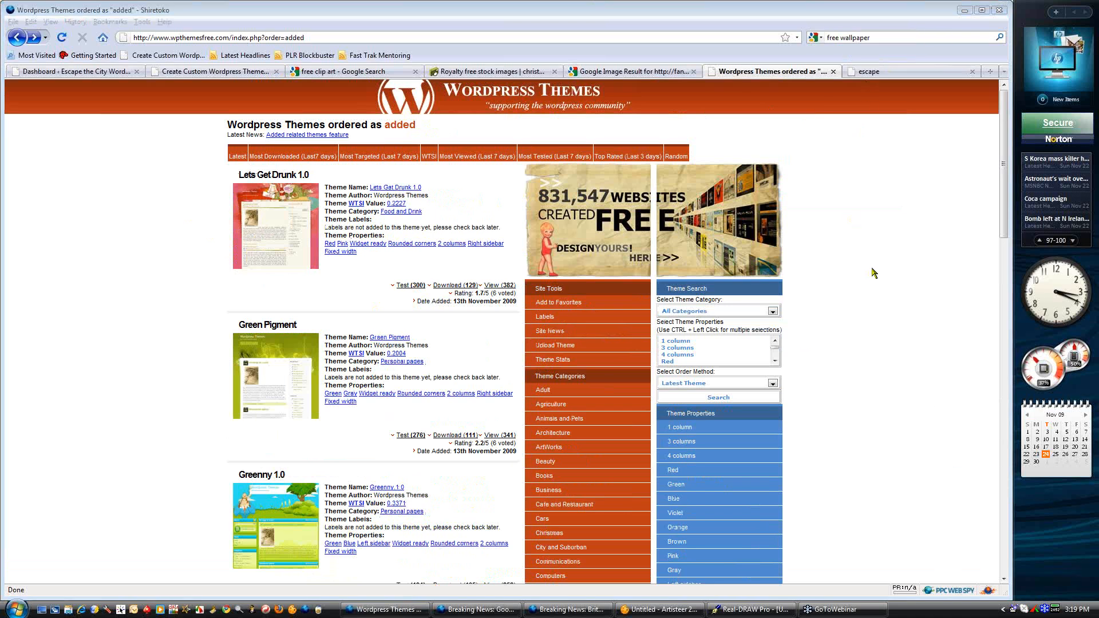
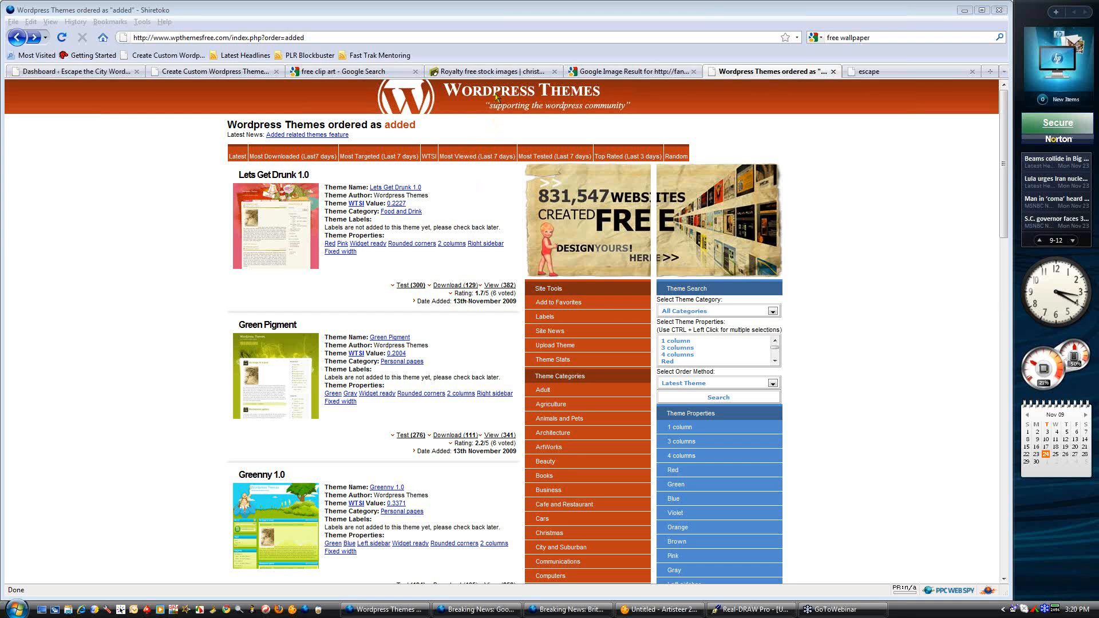
Switch to Real-DRAW Pro and start loading an image onto the blank canvas from the Backgrounds folder in My Photos
{"action": "left_click", "coordinate": [734, 613]}
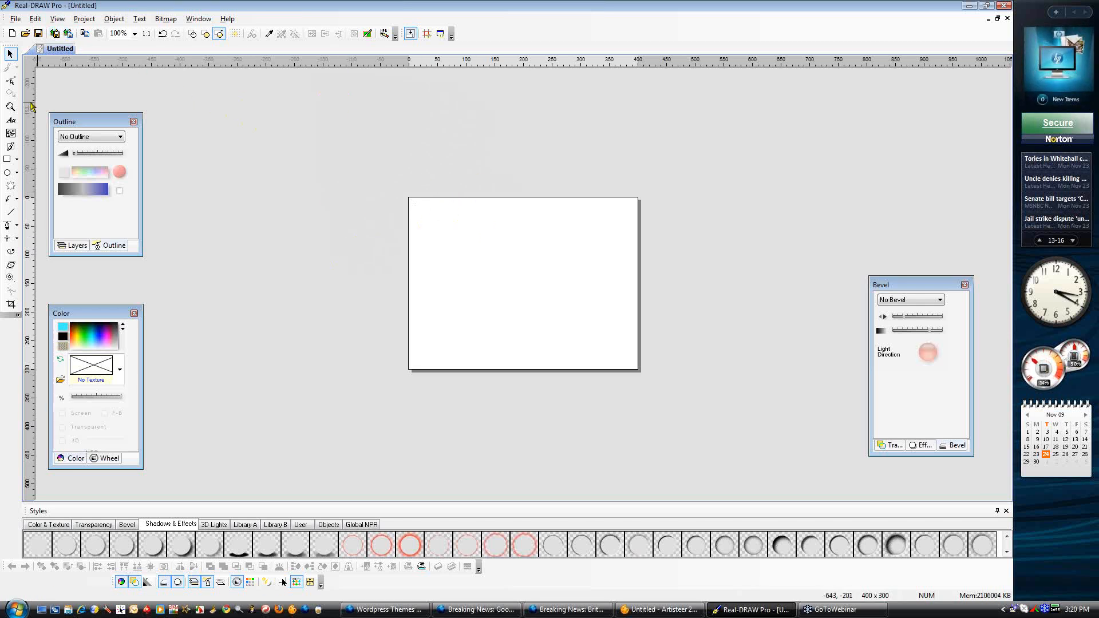
{"action": "left_click", "coordinate": [10, 134]}
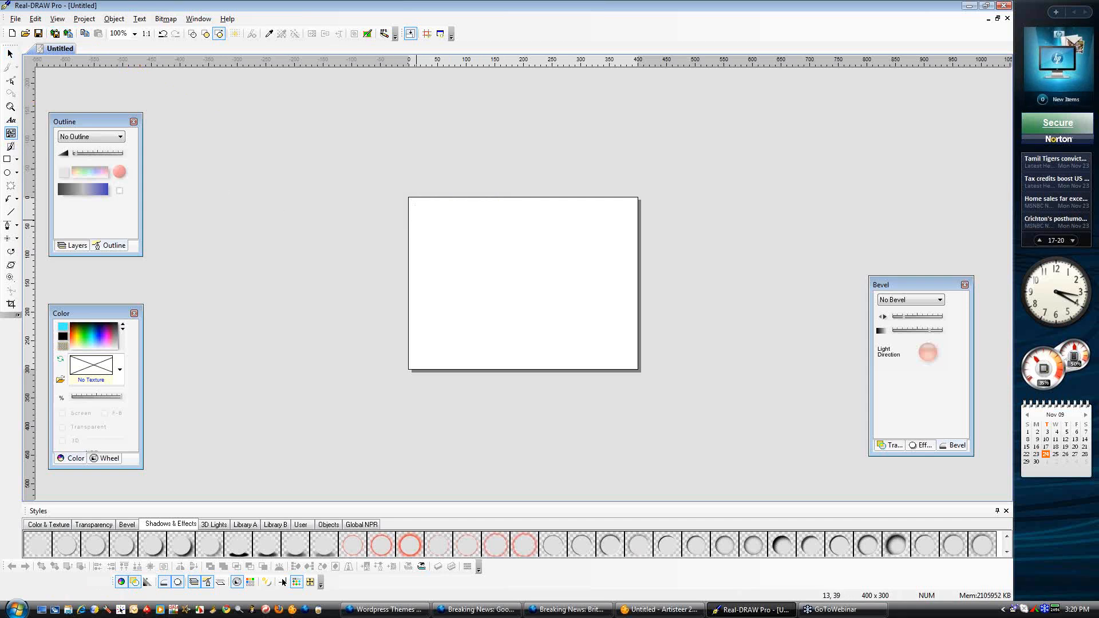
{"action": "left_click", "coordinate": [424, 219]}
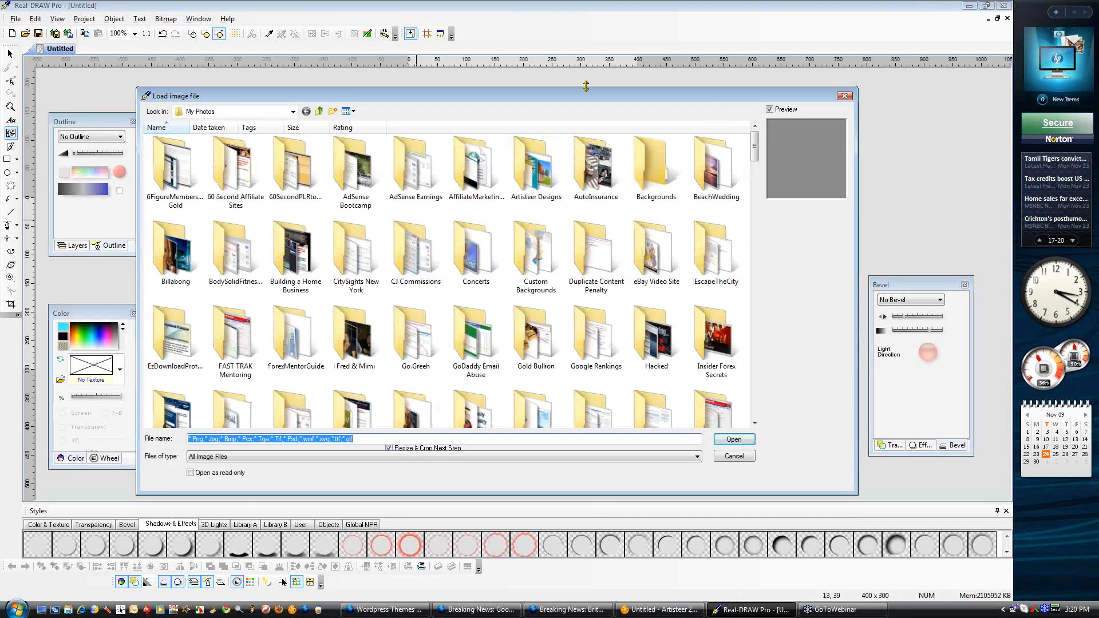
{"action": "left_click_drag", "start_coordinate": [575, 94], "coordinate": [501, 80]}
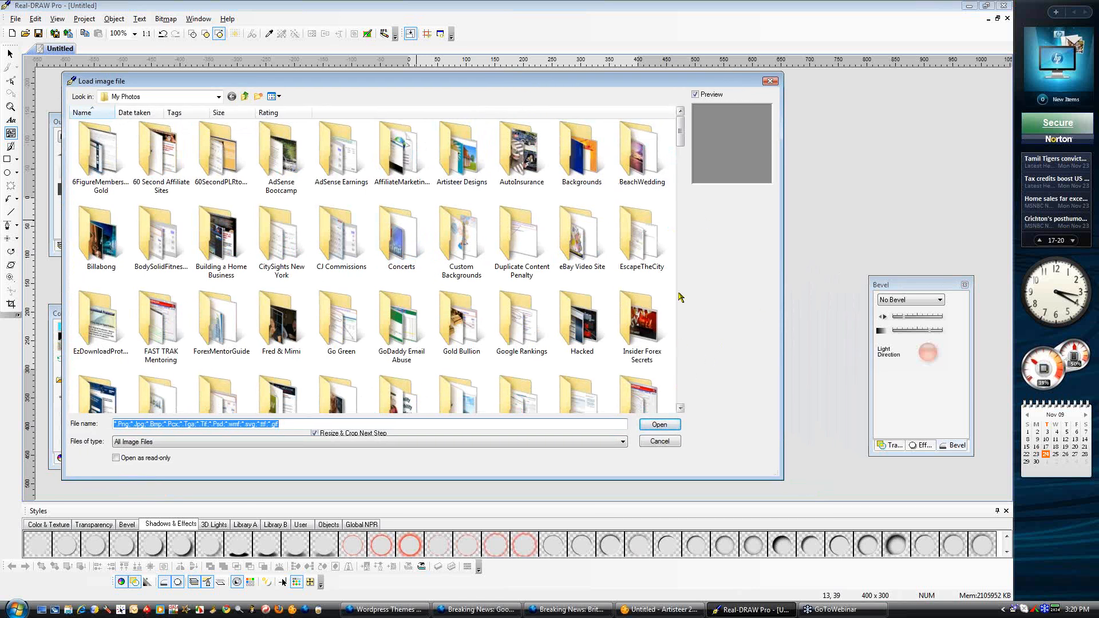
{"action": "scroll", "coordinate": [680, 129], "scroll_direction": "down", "scroll_amount": 1}
{"action": "scroll", "coordinate": [679, 129], "scroll_direction": "up", "scroll_amount": 1}
{"action": "double_click", "coordinate": [589, 160]}
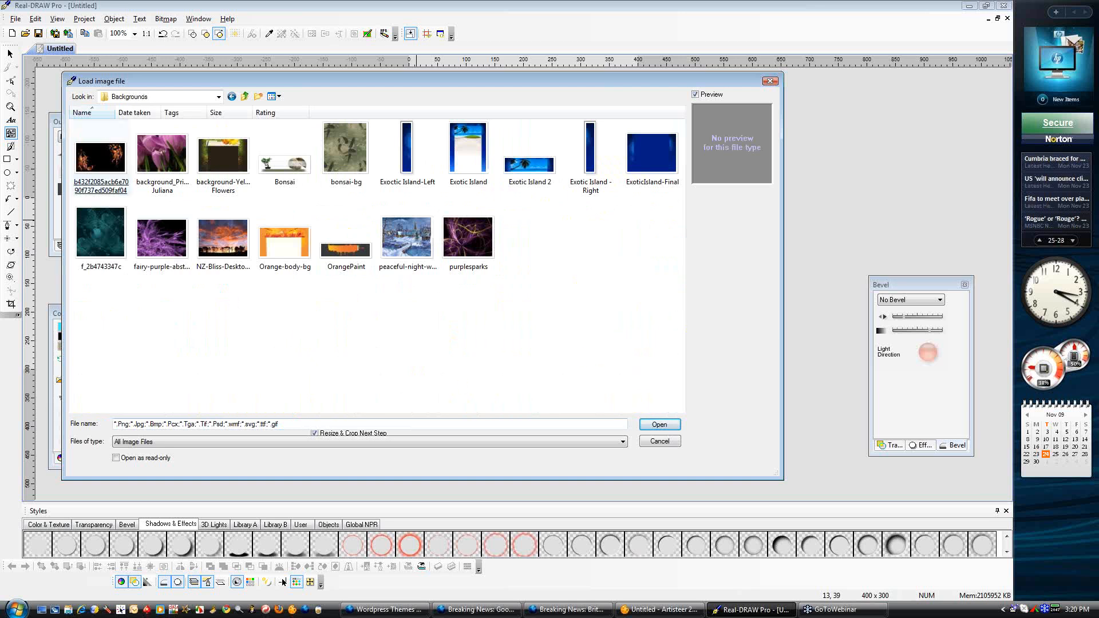
Load the black picture with the two orange fairies as a normal editable object at 100% size
{"action": "left_click", "coordinate": [110, 165]}
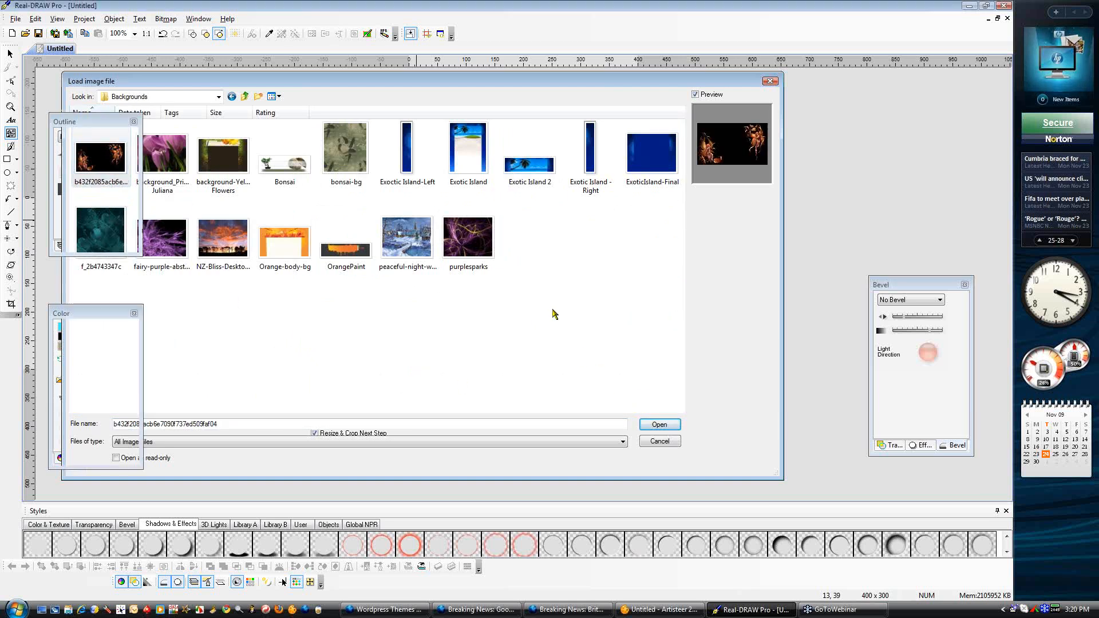
{"action": "key", "text": "Return"}
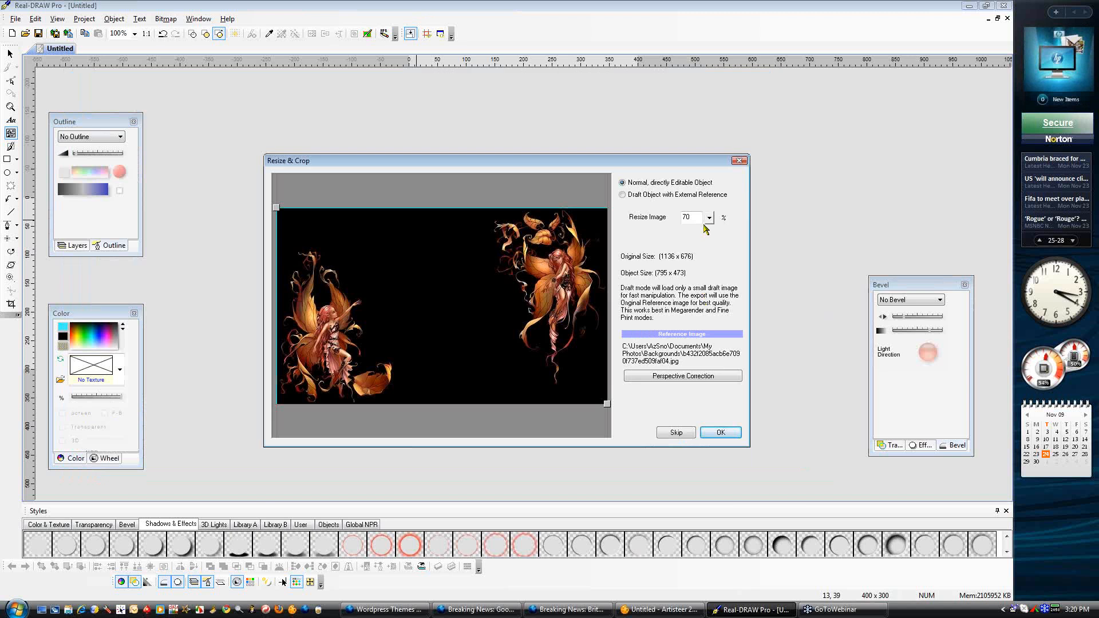
{"action": "left_click_drag", "start_coordinate": [709, 224], "coordinate": [711, 201]}
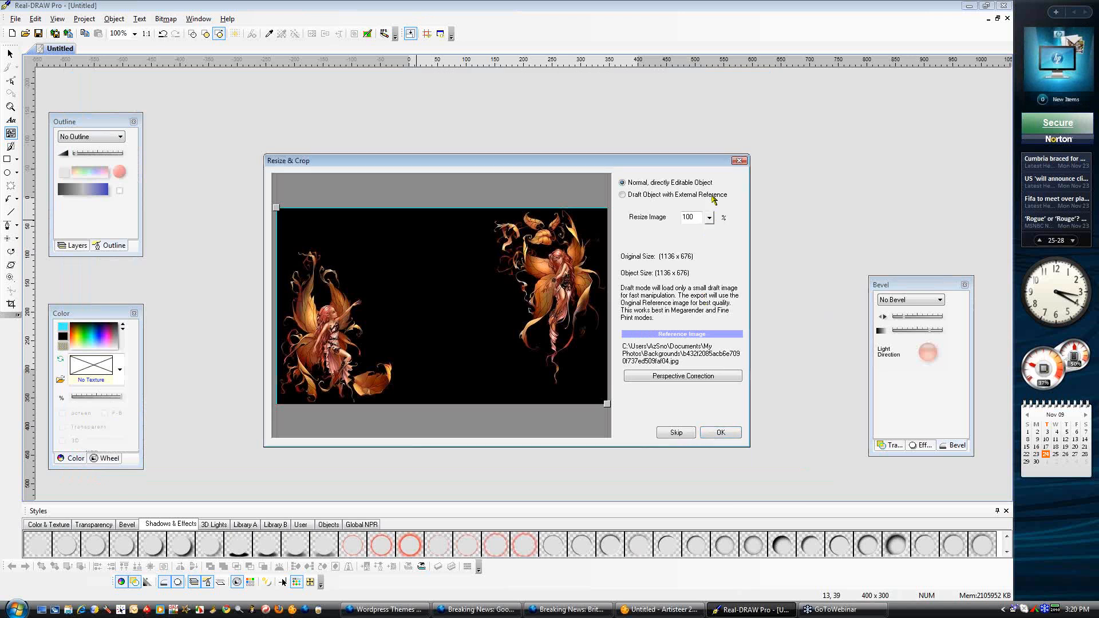
{"action": "left_click", "coordinate": [718, 432]}
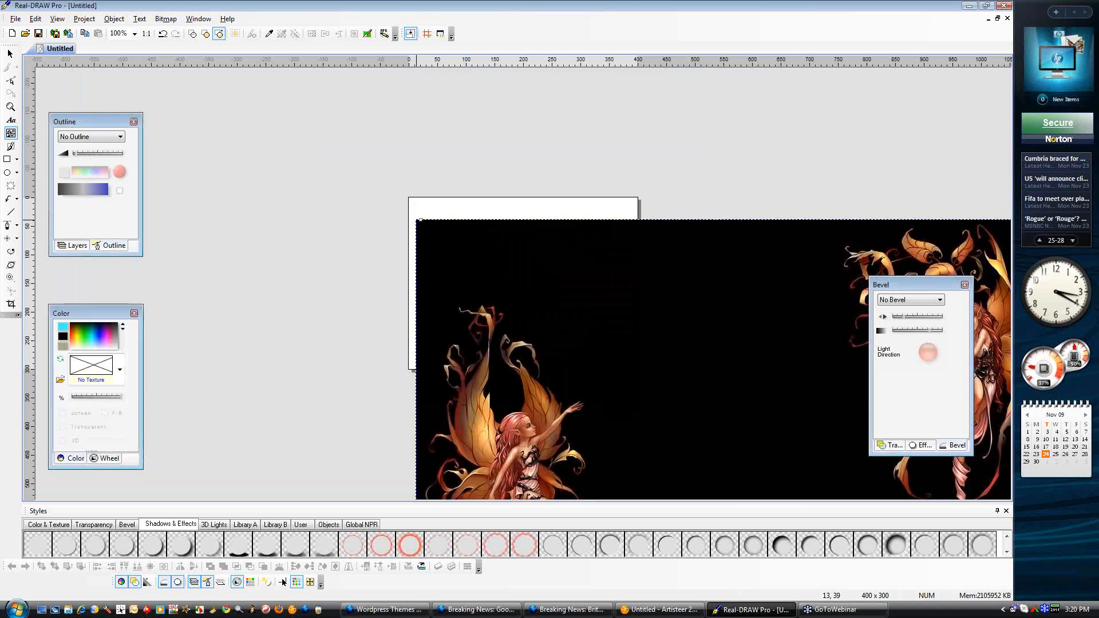
Move the fairy picture over the canvas, down to expose the small white canvas, and back over it
{"action": "left_click_drag", "start_coordinate": [697, 268], "coordinate": [436, 149]}
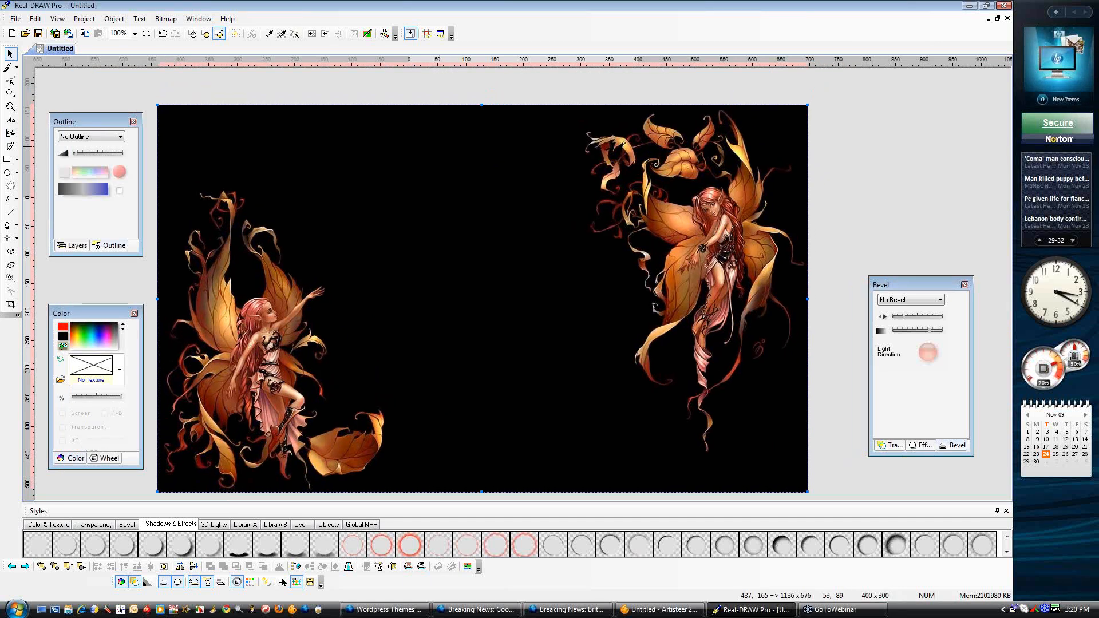
{"action": "left_click_drag", "start_coordinate": [501, 159], "coordinate": [504, 127]}
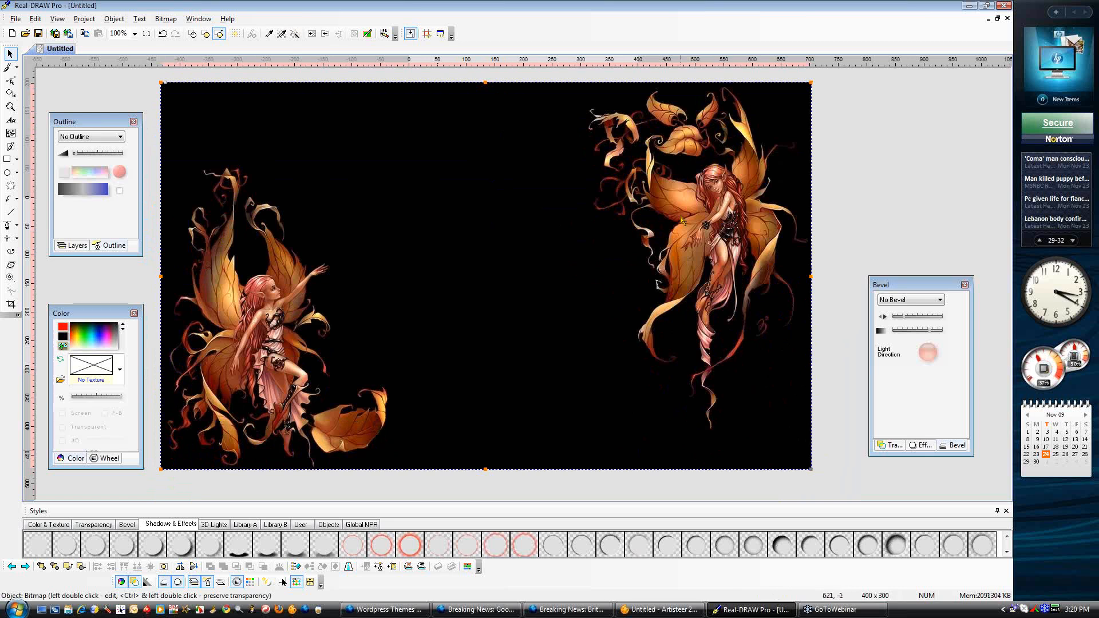
{"action": "mouse_move", "coordinate": [445, 205]}
{"action": "left_mouse_down"}
{"action": "mouse_move", "coordinate": [432, 245]}
{"action": "mouse_move", "coordinate": [441, 201]}
{"action": "mouse_move", "coordinate": [444, 290]}
{"action": "mouse_move", "coordinate": [442, 206]}
{"action": "left_mouse_up"}
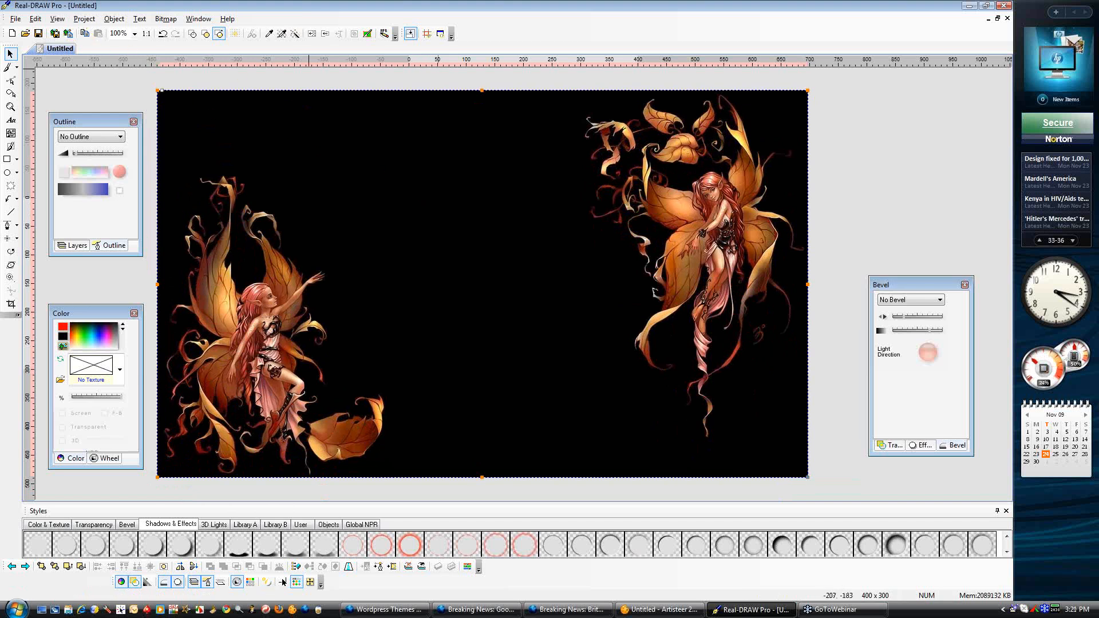
{"action": "left_click_drag", "start_coordinate": [308, 112], "coordinate": [262, 386]}
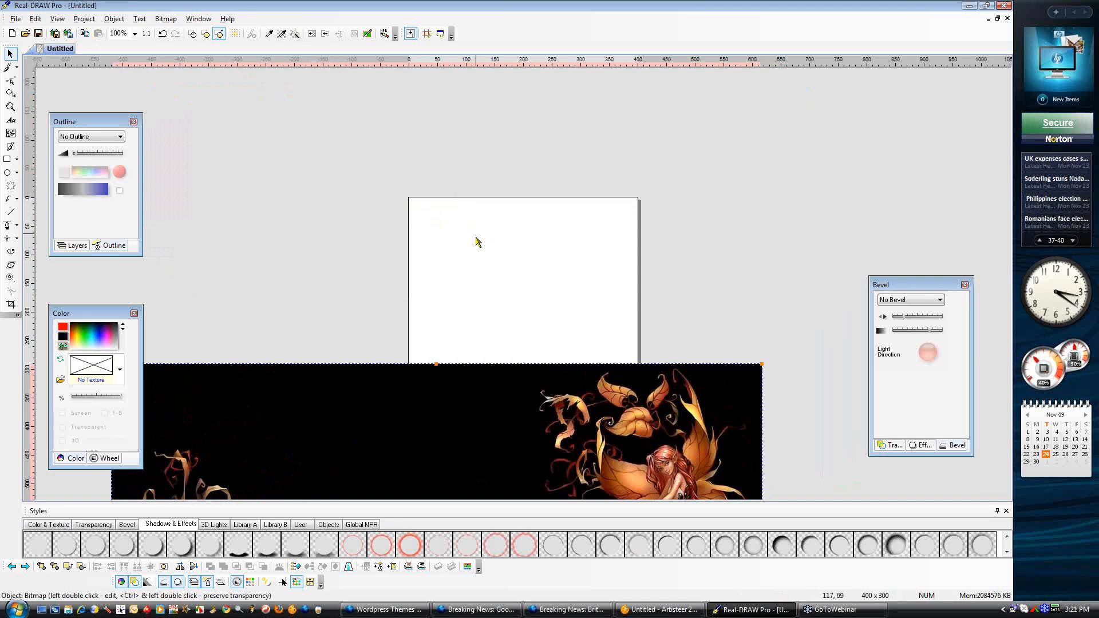
{"action": "left_click_drag", "start_coordinate": [449, 412], "coordinate": [487, 134]}
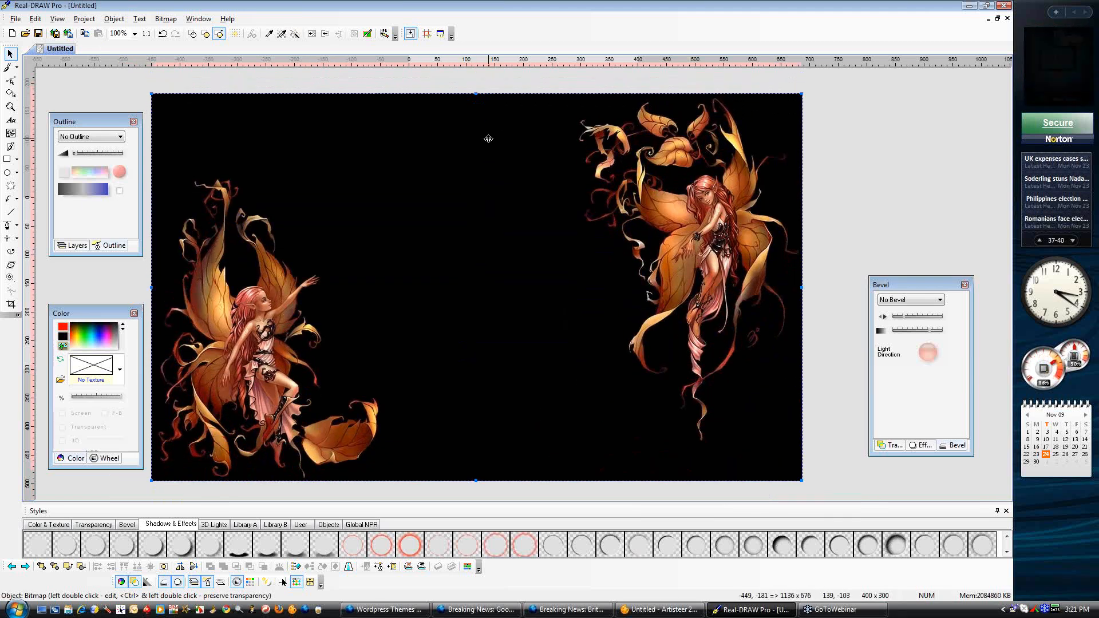
Trim the canvas to the fairy picture, shift the picture partly off it, and trim the canvas again
{"action": "left_click", "coordinate": [84, 19]}
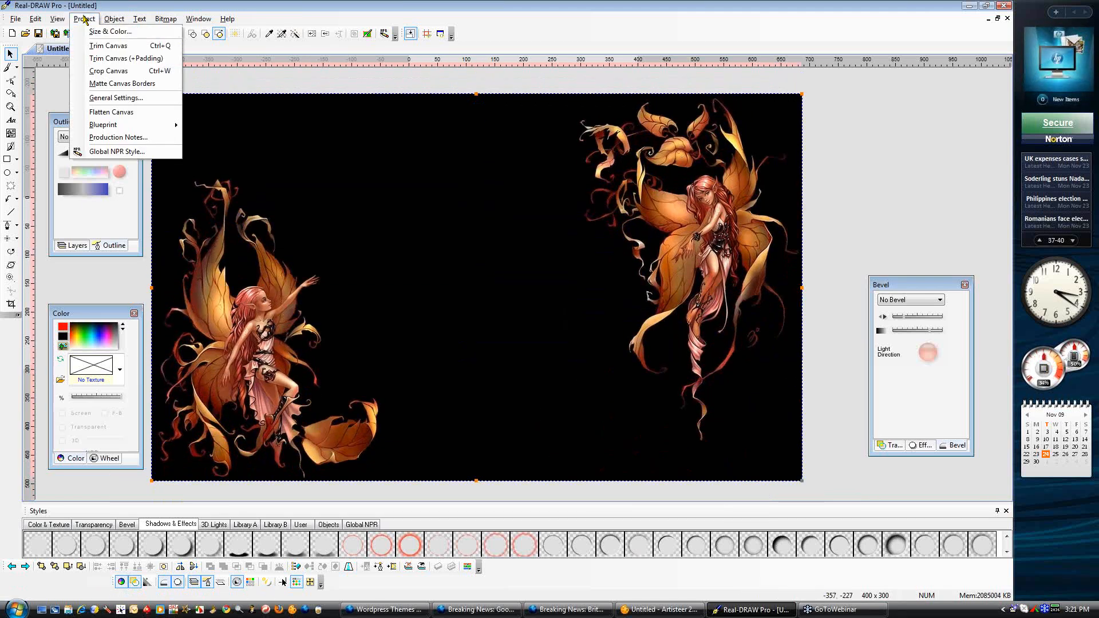
{"action": "left_click", "coordinate": [94, 44]}
{"action": "left_click_drag", "start_coordinate": [360, 182], "coordinate": [284, 218]}
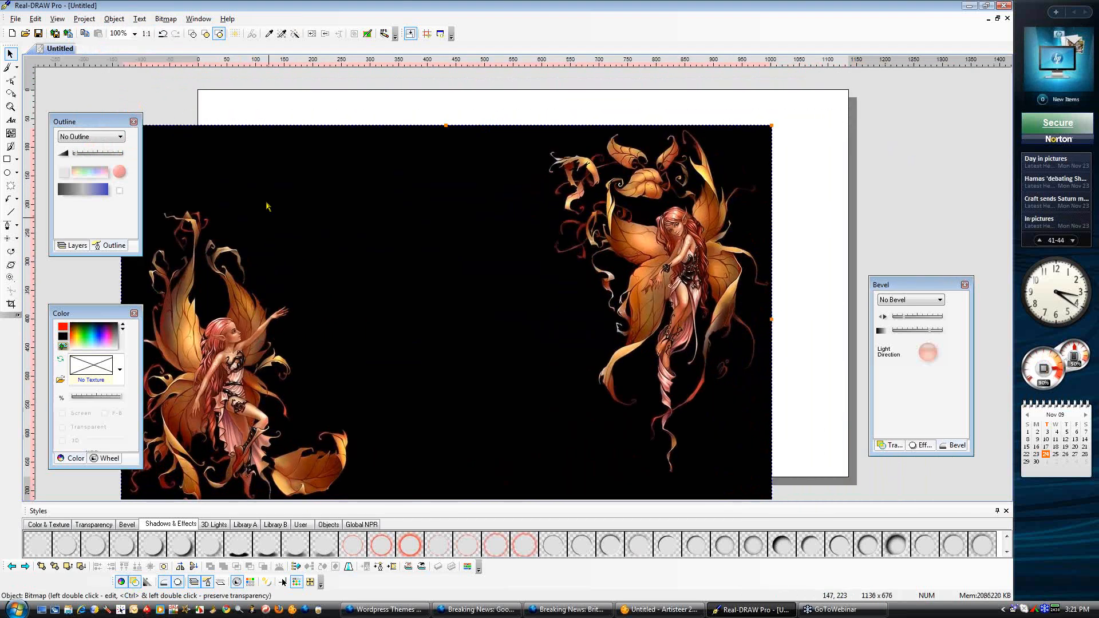
{"action": "left_click", "coordinate": [83, 21]}
{"action": "left_click", "coordinate": [108, 46]}
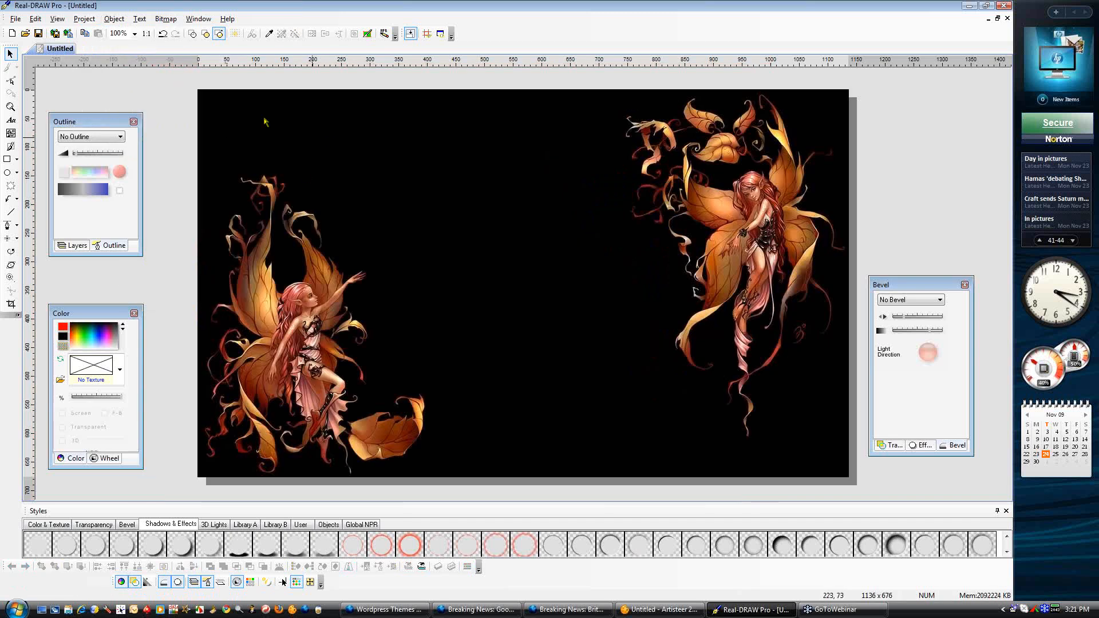
Check the trimmed canvas's width and height in the document properties and close them without changes
{"action": "left_click", "coordinate": [84, 19]}
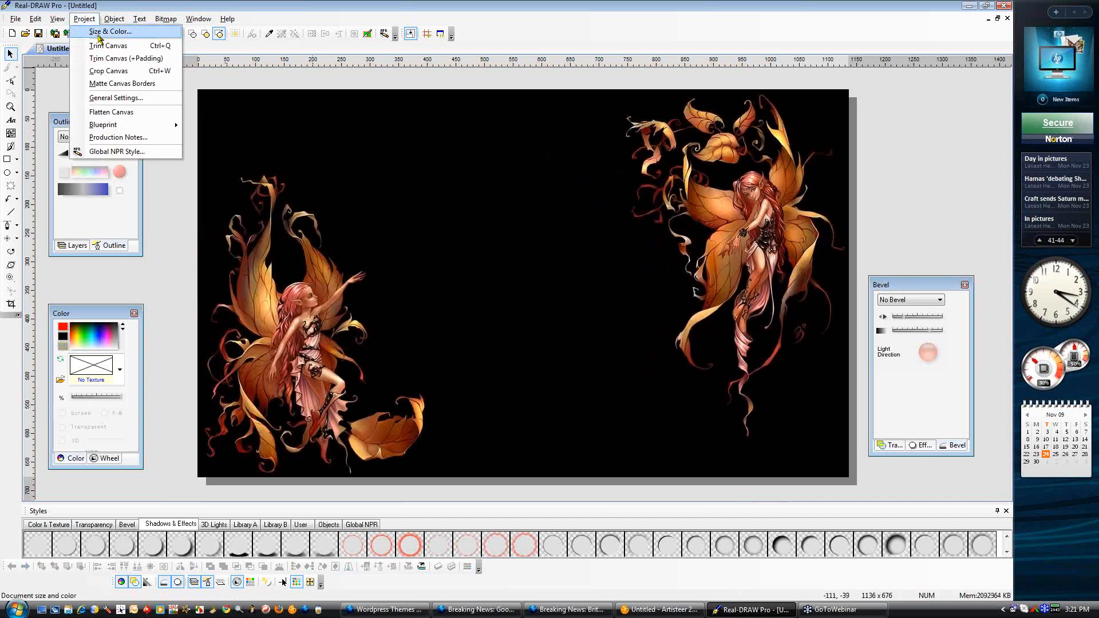
{"action": "left_click", "coordinate": [102, 39]}
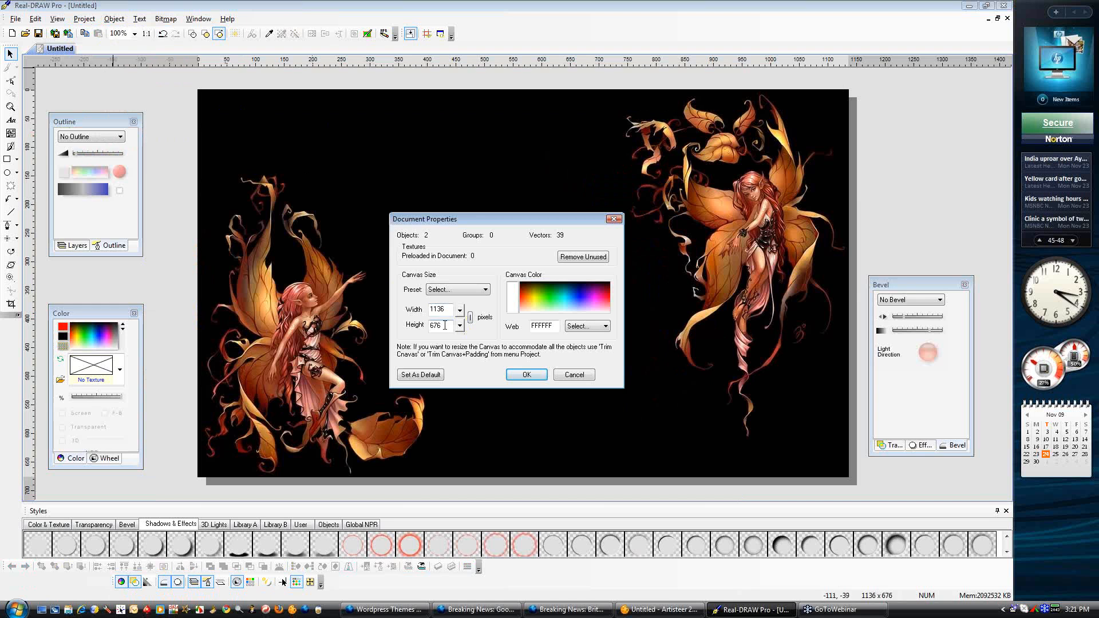
{"action": "left_click", "coordinate": [573, 376]}
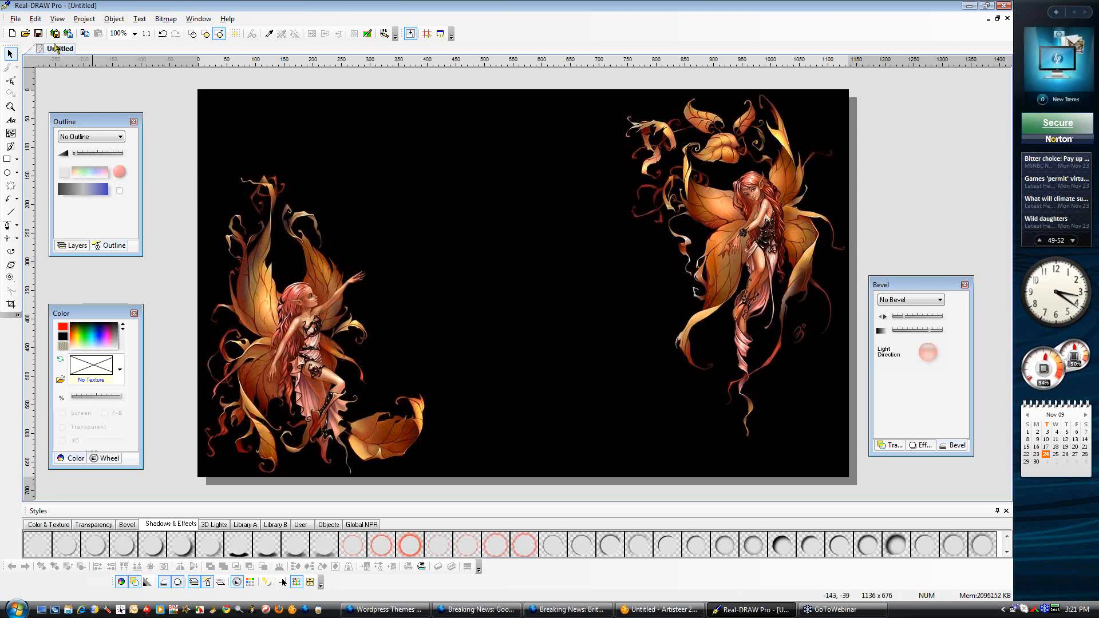
Start a bitmap export of the fairy canvas and choose JPEG as the output format
{"action": "left_click", "coordinate": [16, 18]}
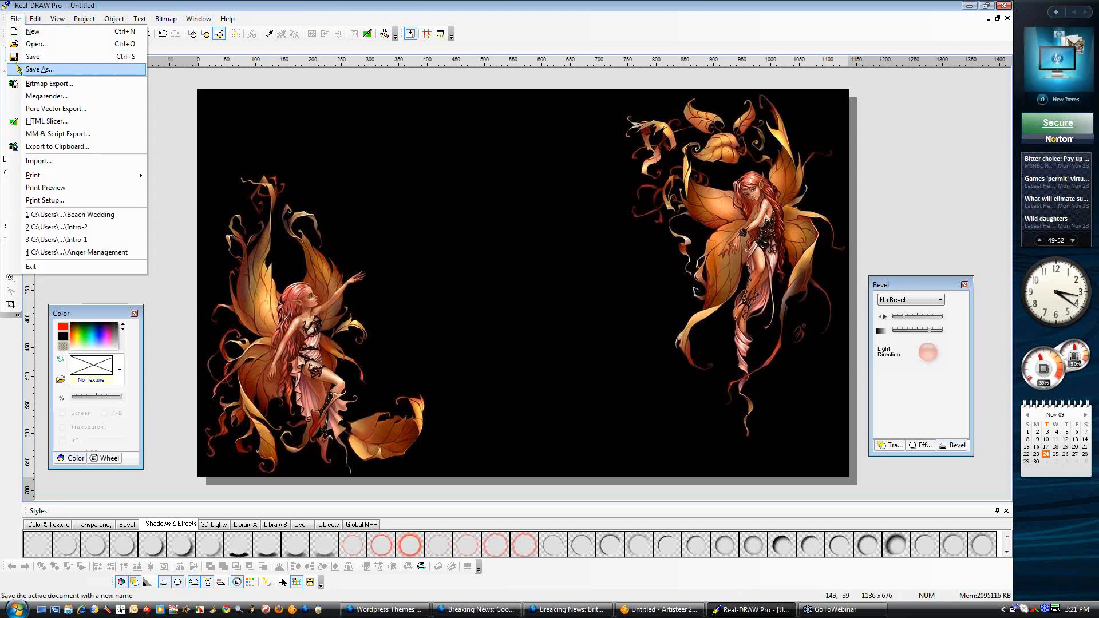
{"action": "left_click", "coordinate": [35, 85]}
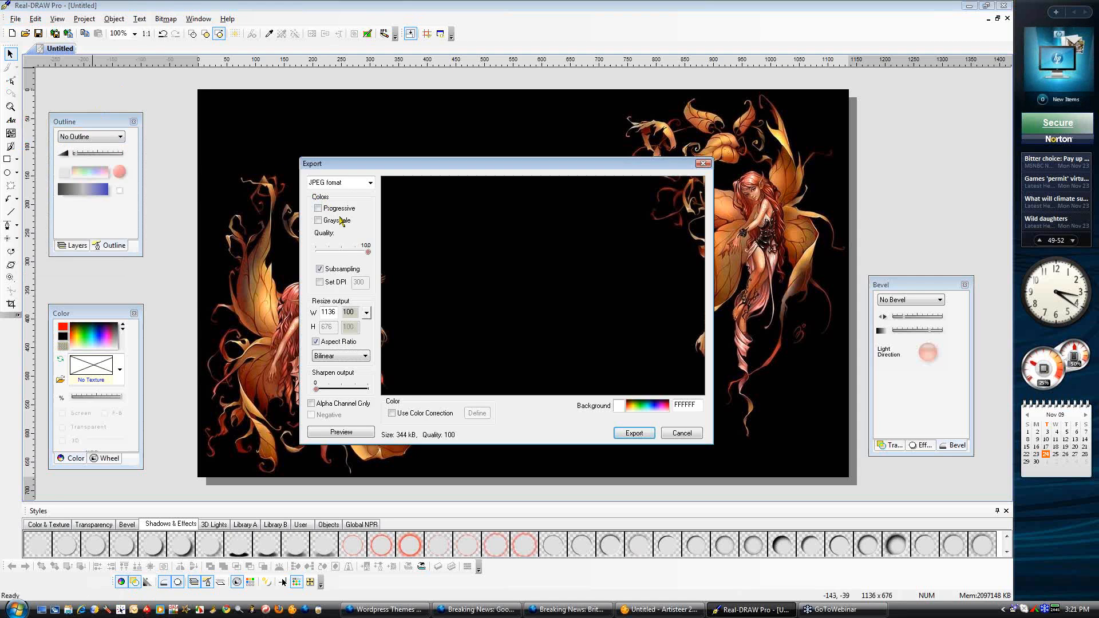
{"action": "left_click", "coordinate": [337, 183]}
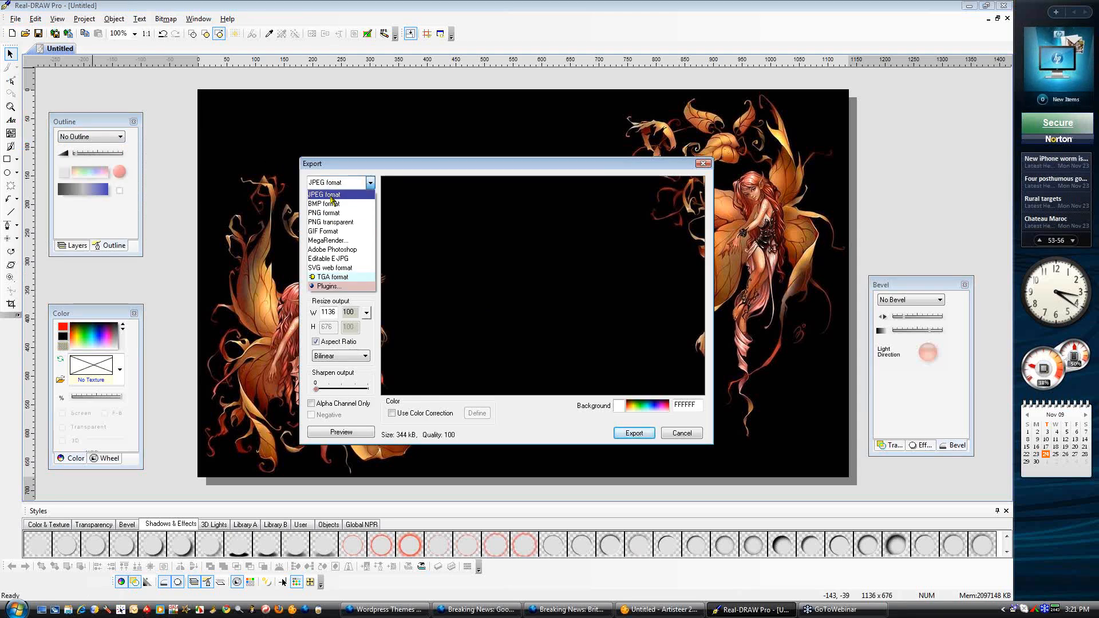
{"action": "left_click", "coordinate": [331, 195]}
{"action": "left_click", "coordinate": [369, 186]}
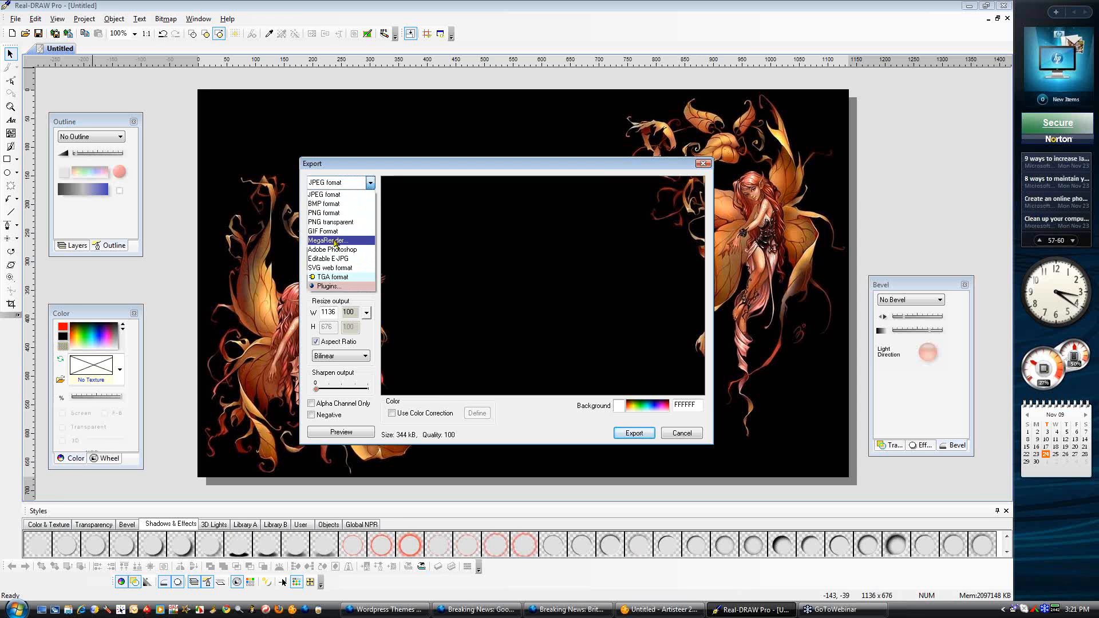
{"action": "left_click", "coordinate": [324, 195]}
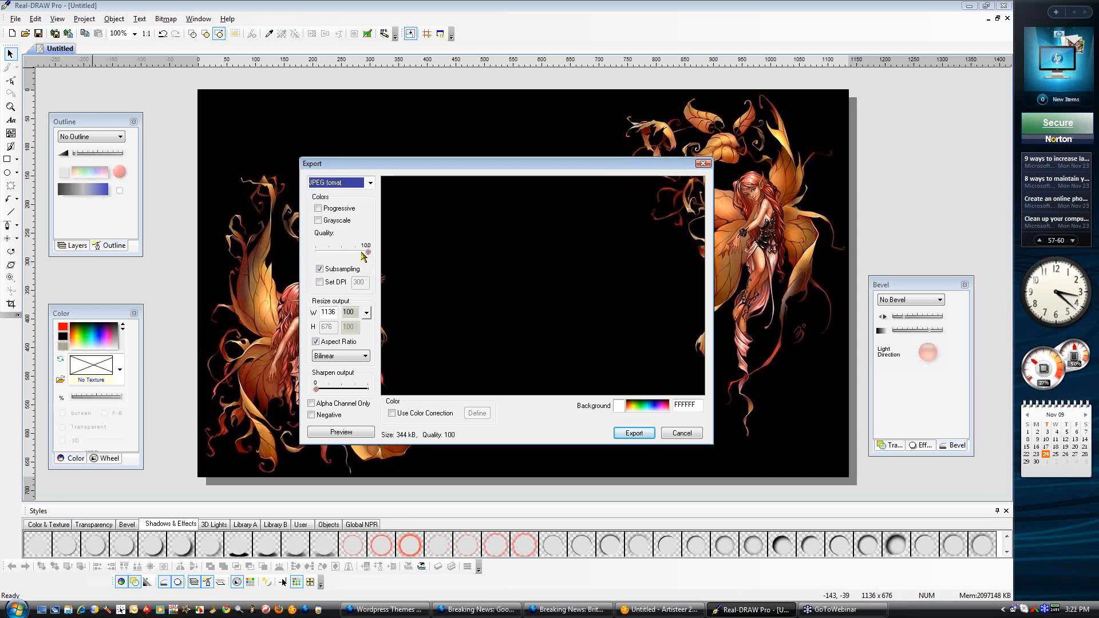
Save the exported fairy image as Fairy-bg in JPG format in the Backgrounds folder
{"action": "left_click", "coordinate": [633, 434]}
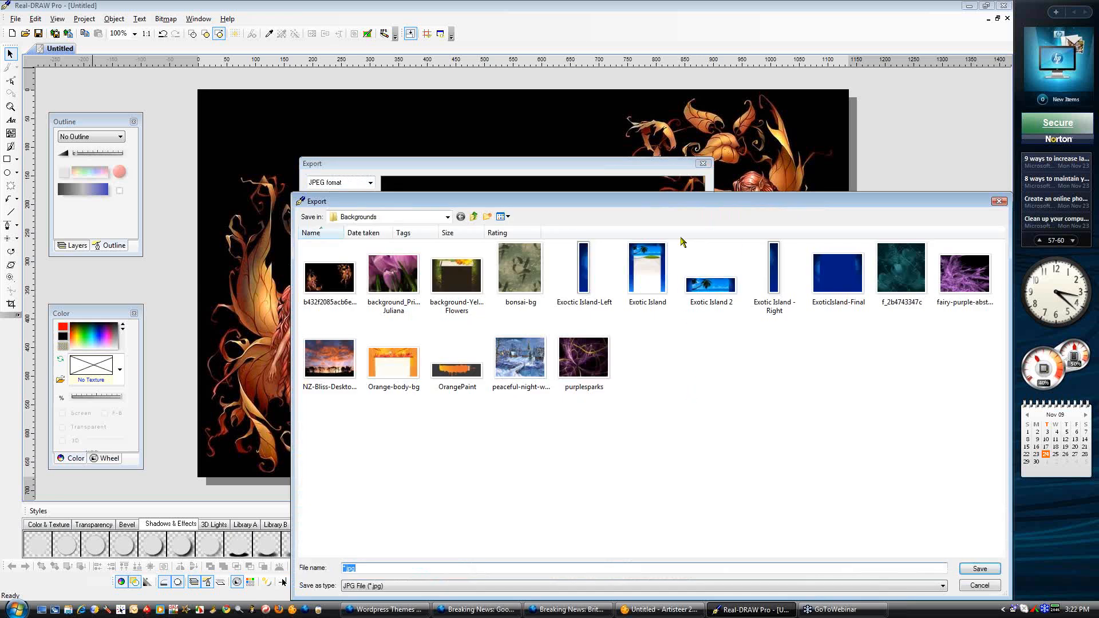
{"action": "left_click_drag", "start_coordinate": [675, 204], "coordinate": [475, 117]}
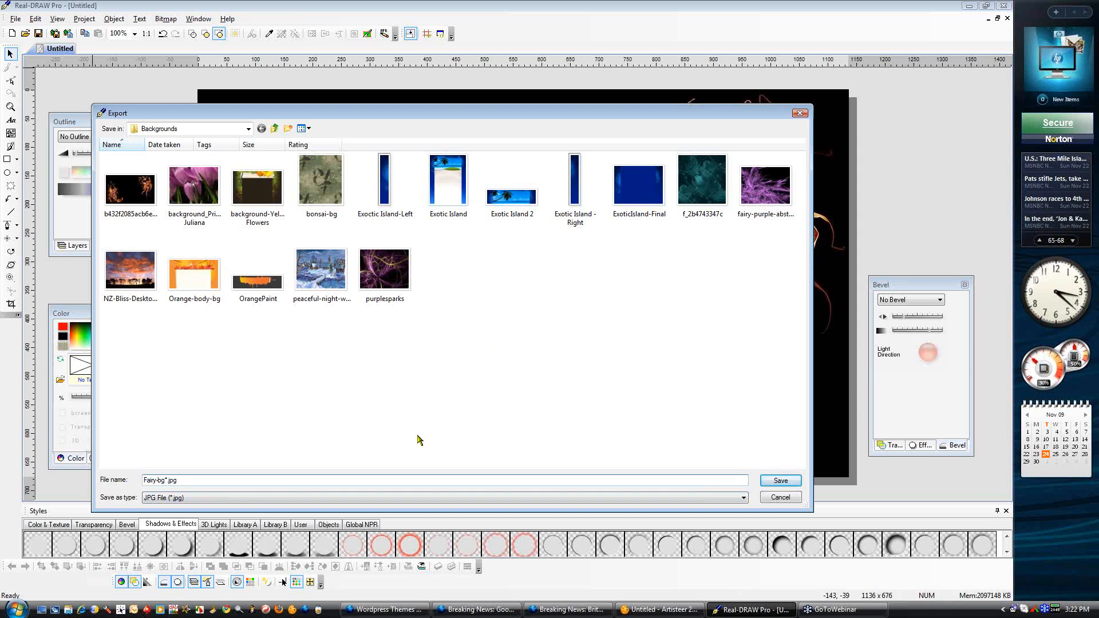
{"action": "left_click", "coordinate": [780, 481]}
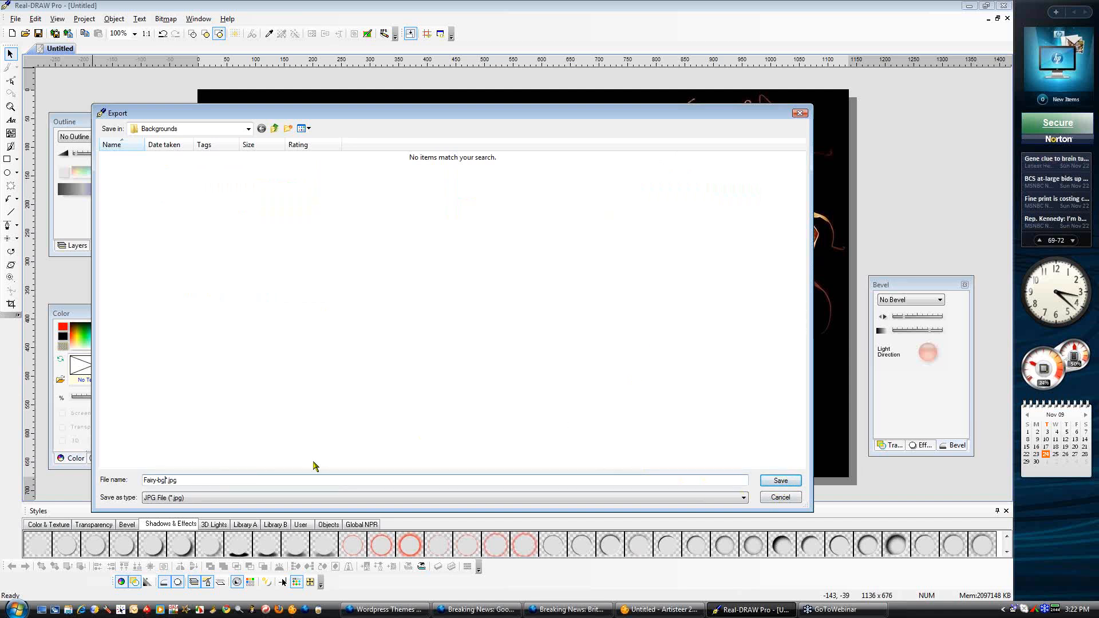
{"action": "left_click", "coordinate": [784, 484]}
Switch to Artisteer and create a new WordPress theme, discarding the changes to the current untitled one
{"action": "left_click", "coordinate": [660, 609]}
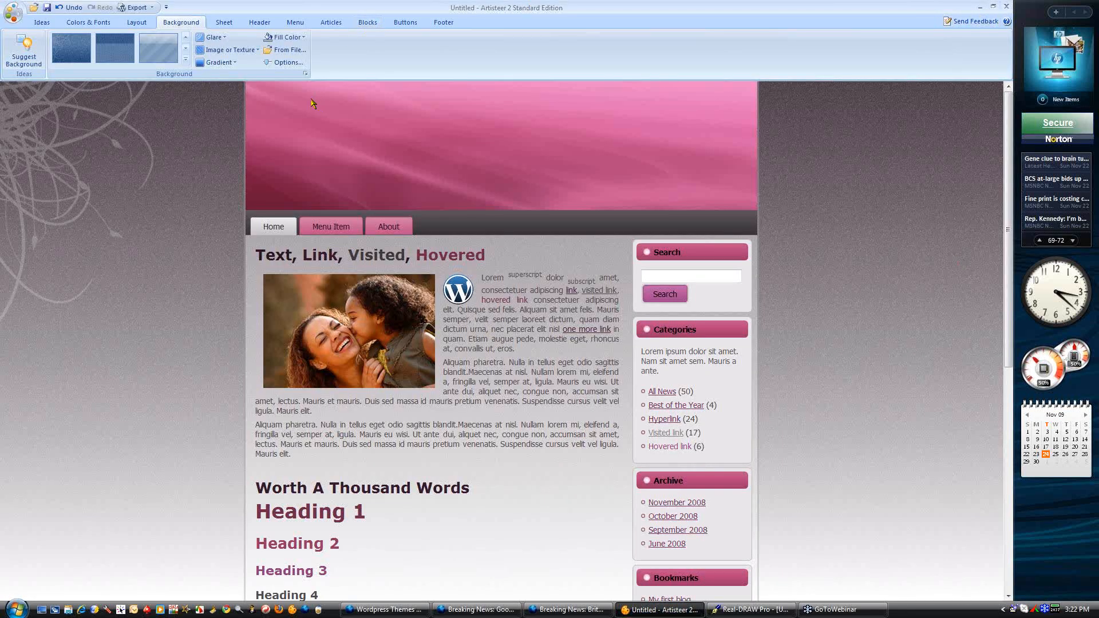
{"action": "left_click", "coordinate": [13, 11]}
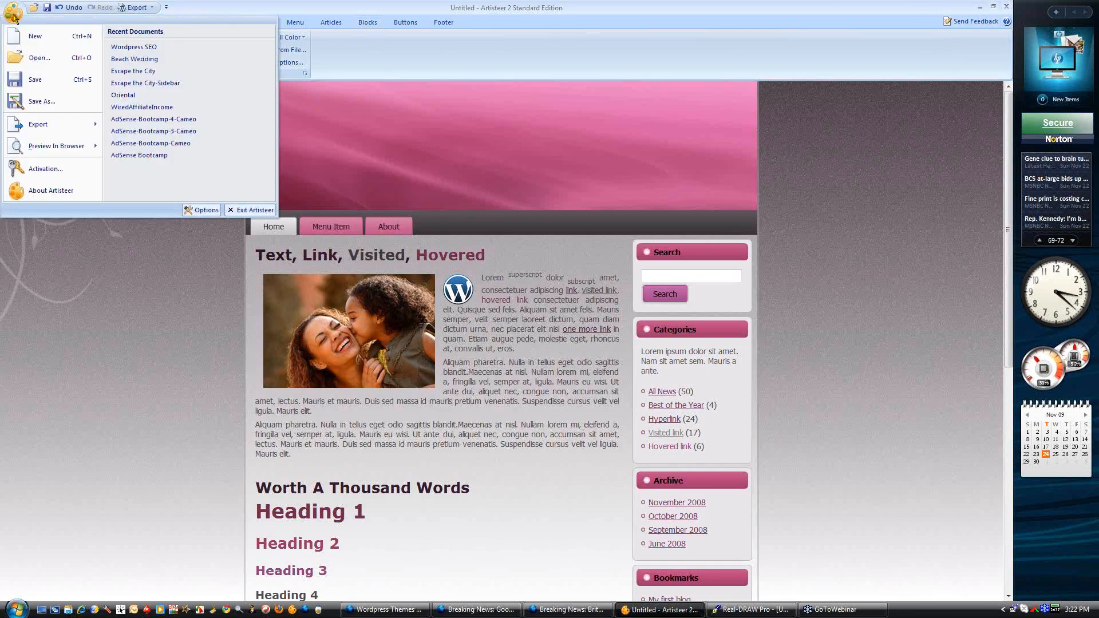
{"action": "left_click", "coordinate": [35, 36]}
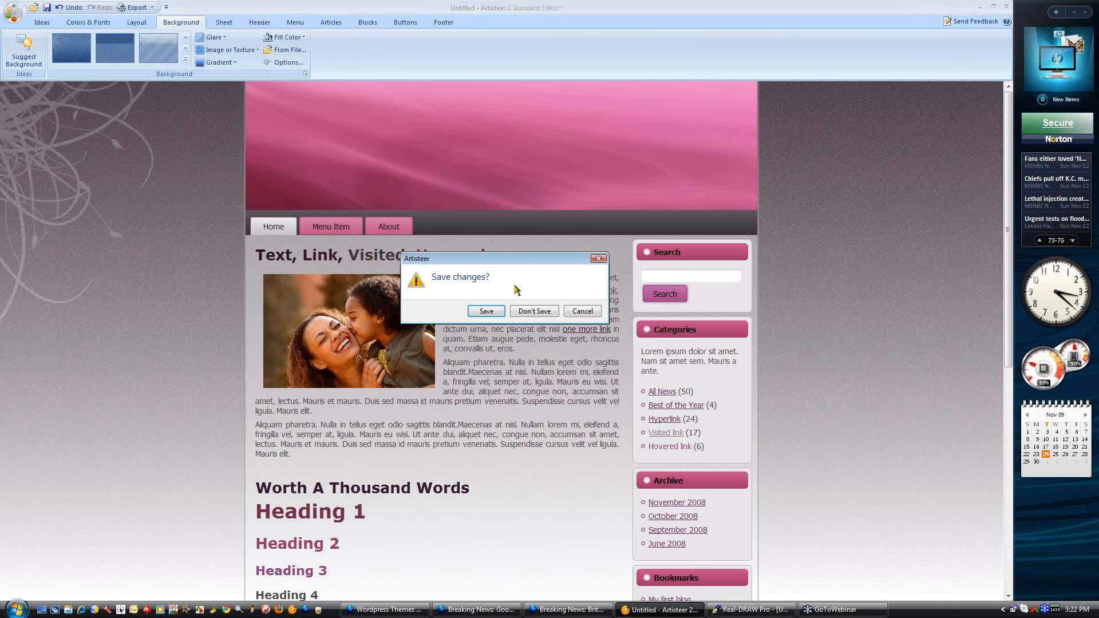
{"action": "left_click", "coordinate": [538, 312]}
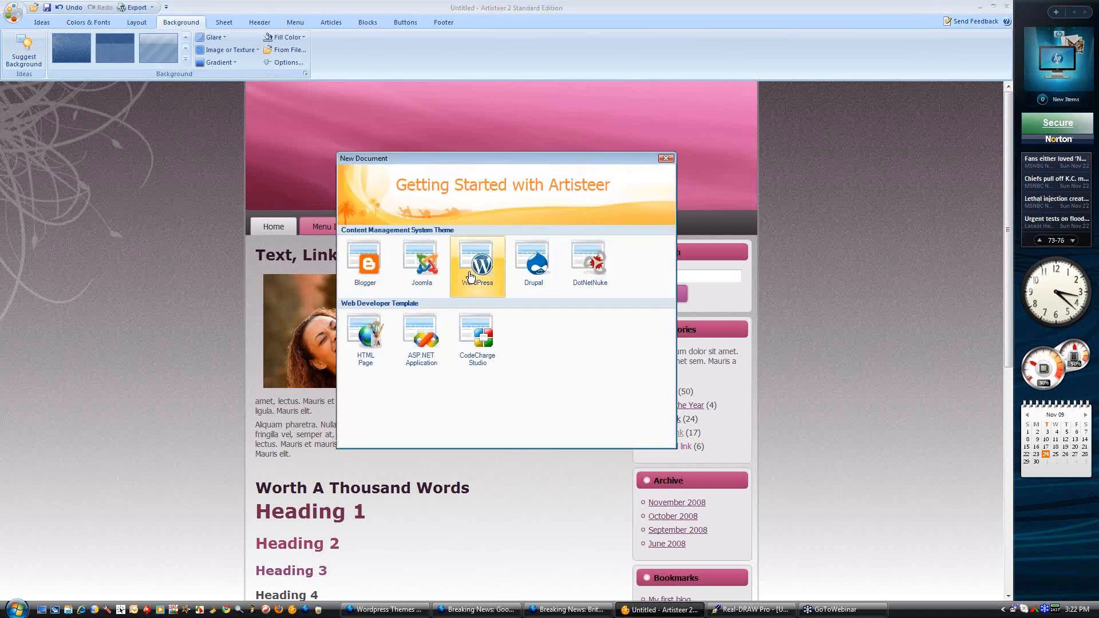
{"action": "left_click", "coordinate": [478, 264]}
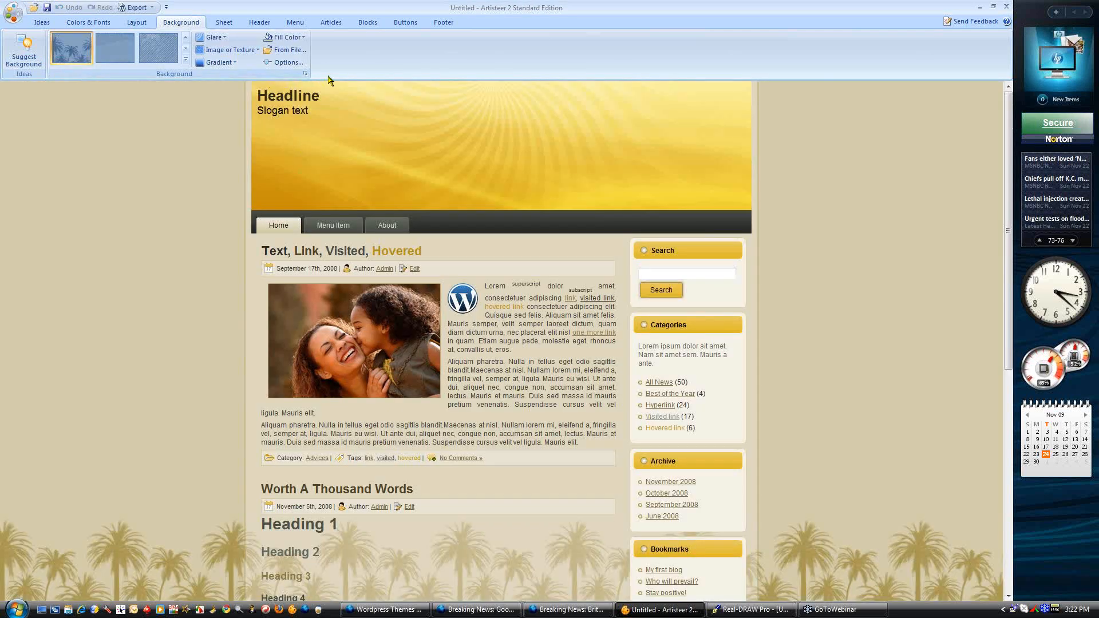
Hide the date, author and edit link from the article header
{"action": "left_click", "coordinate": [361, 26]}
{"action": "left_click", "coordinate": [330, 24]}
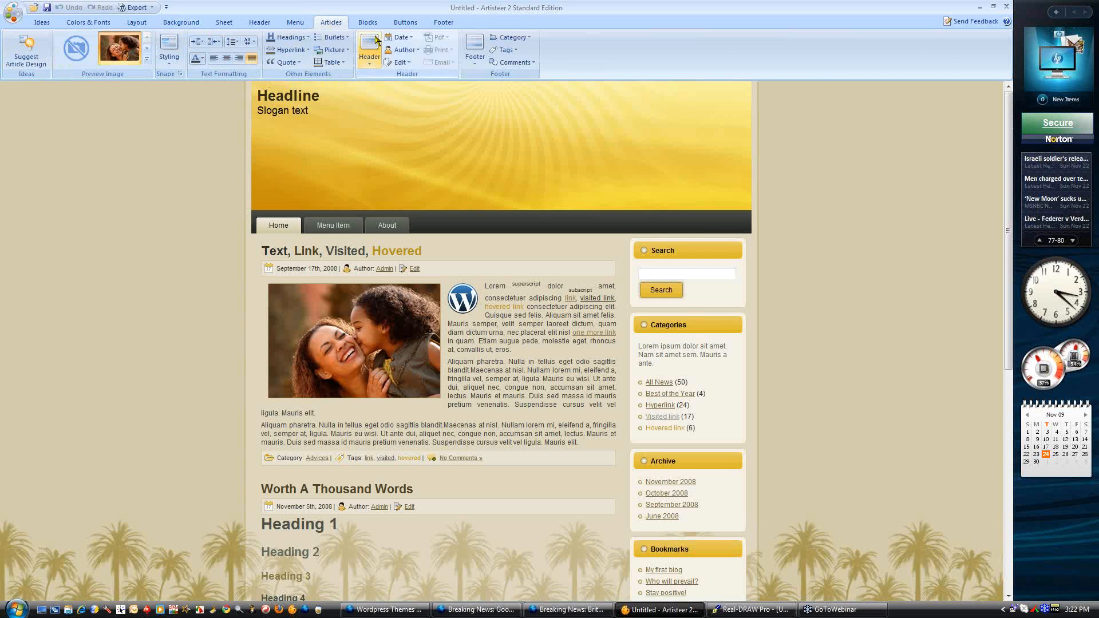
{"action": "left_click", "coordinate": [396, 38]}
{"action": "left_click", "coordinate": [392, 63]}
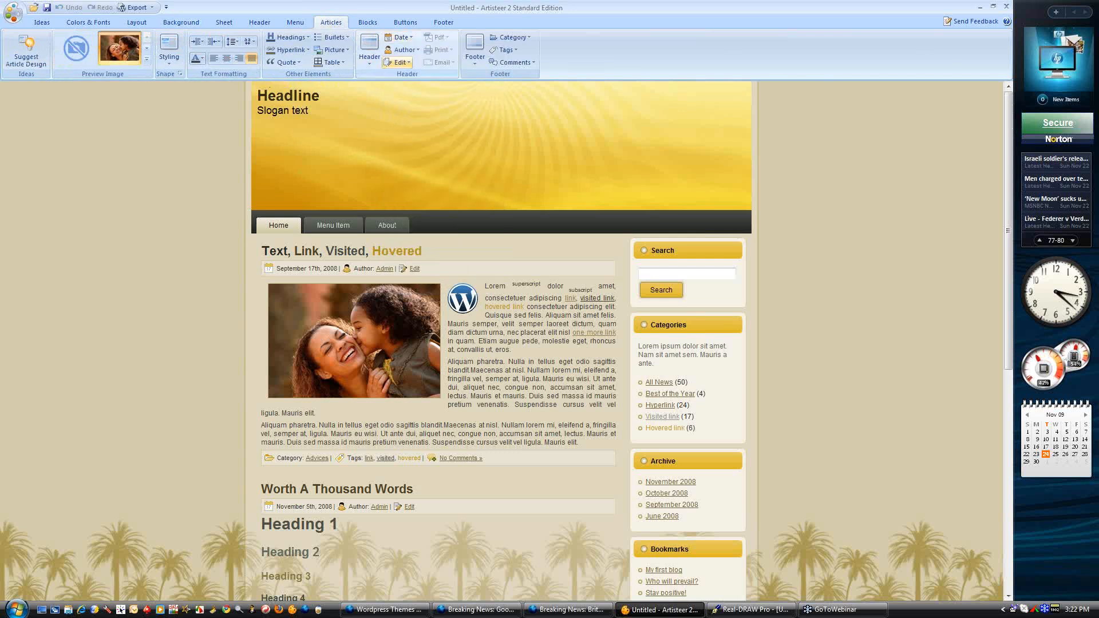
{"action": "left_click", "coordinate": [398, 51]}
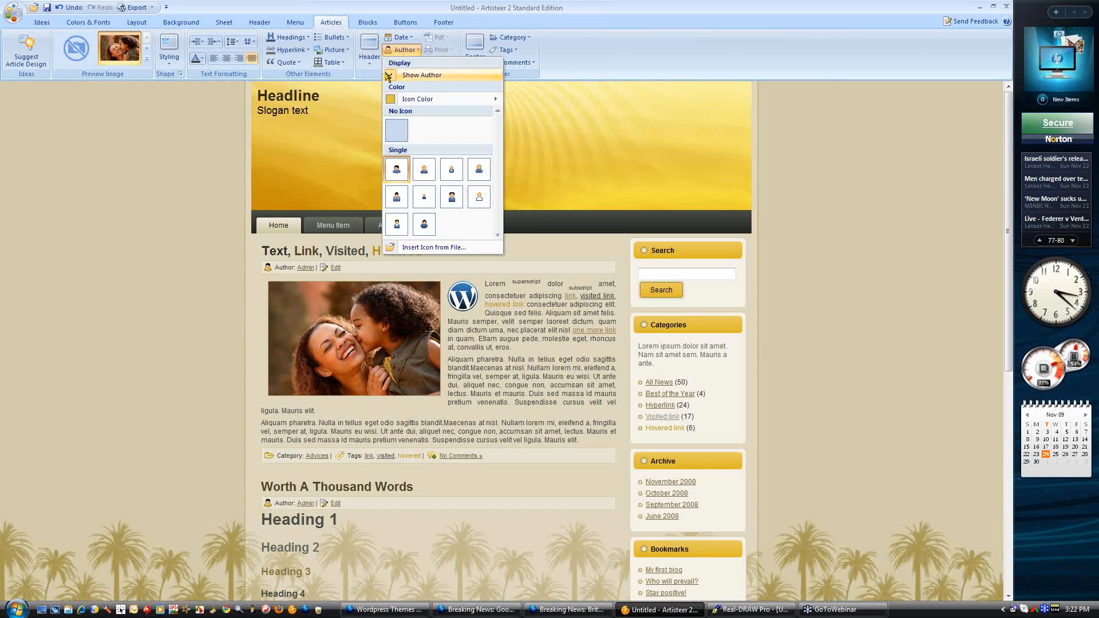
{"action": "left_click", "coordinate": [394, 75]}
{"action": "left_click", "coordinate": [401, 63]}
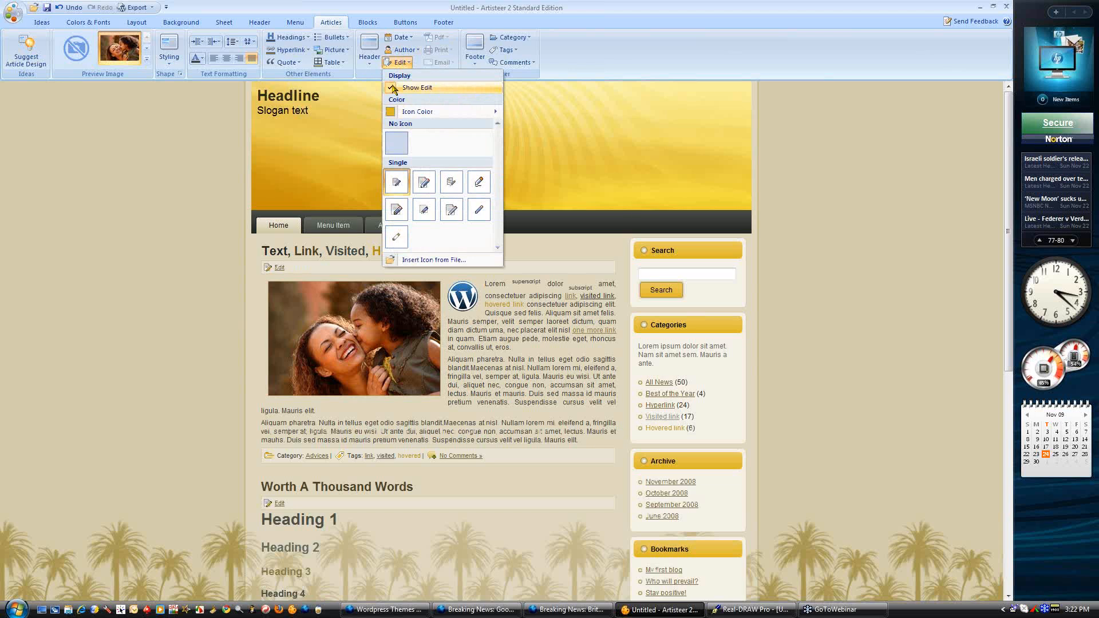
{"action": "left_click", "coordinate": [394, 88]}
Hide the category, tags and comments from the article footer
{"action": "left_click", "coordinate": [505, 43]}
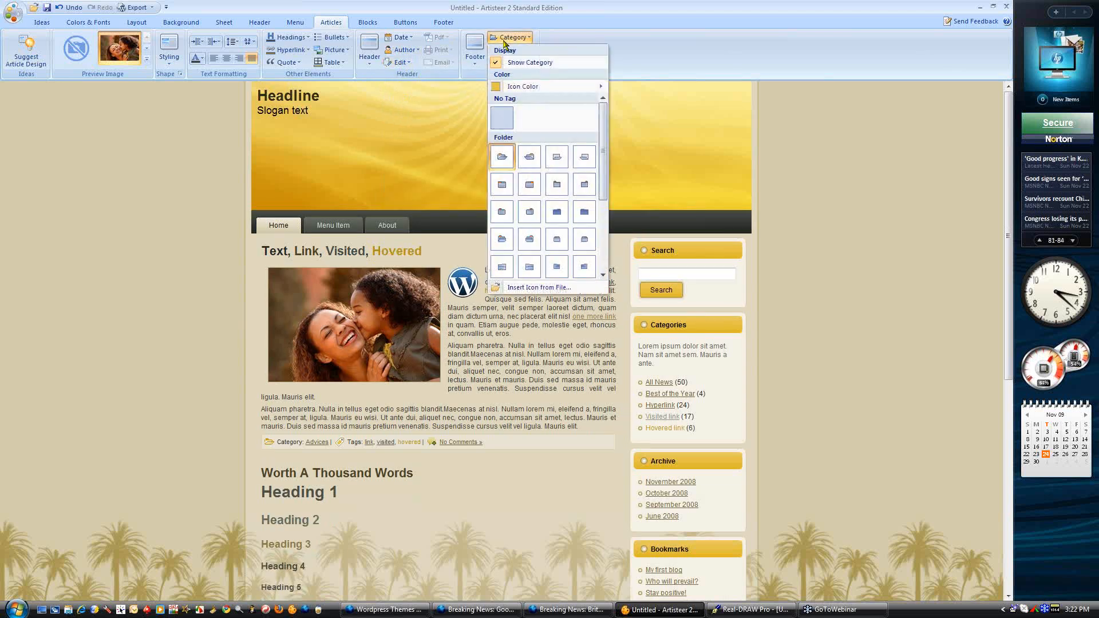
{"action": "left_click", "coordinate": [497, 70]}
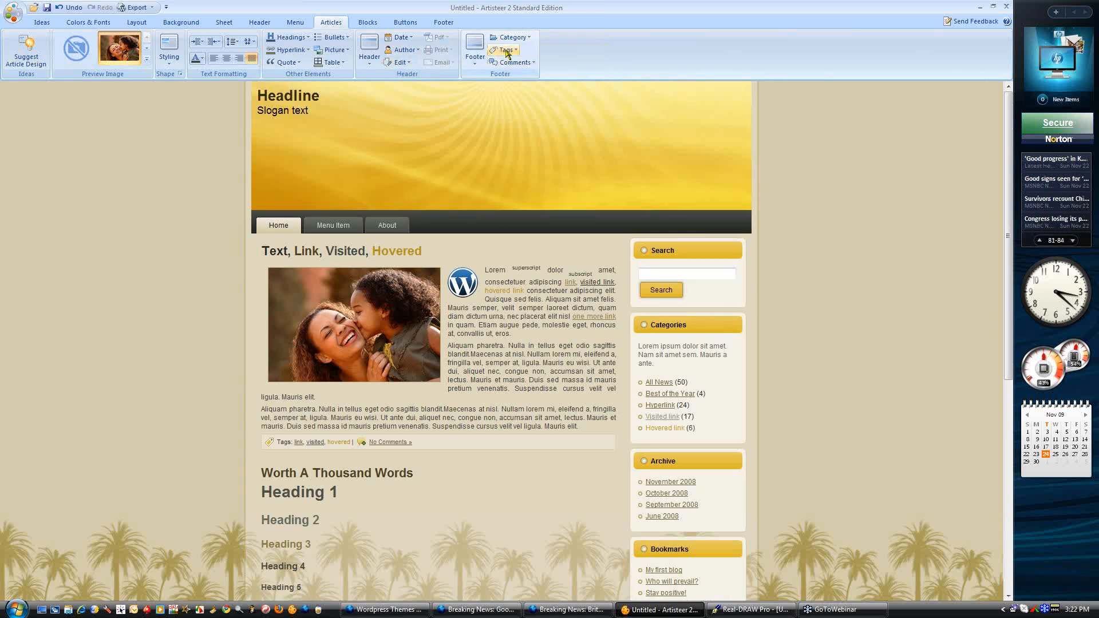
{"action": "left_click", "coordinate": [504, 50]}
{"action": "left_click", "coordinate": [497, 77]}
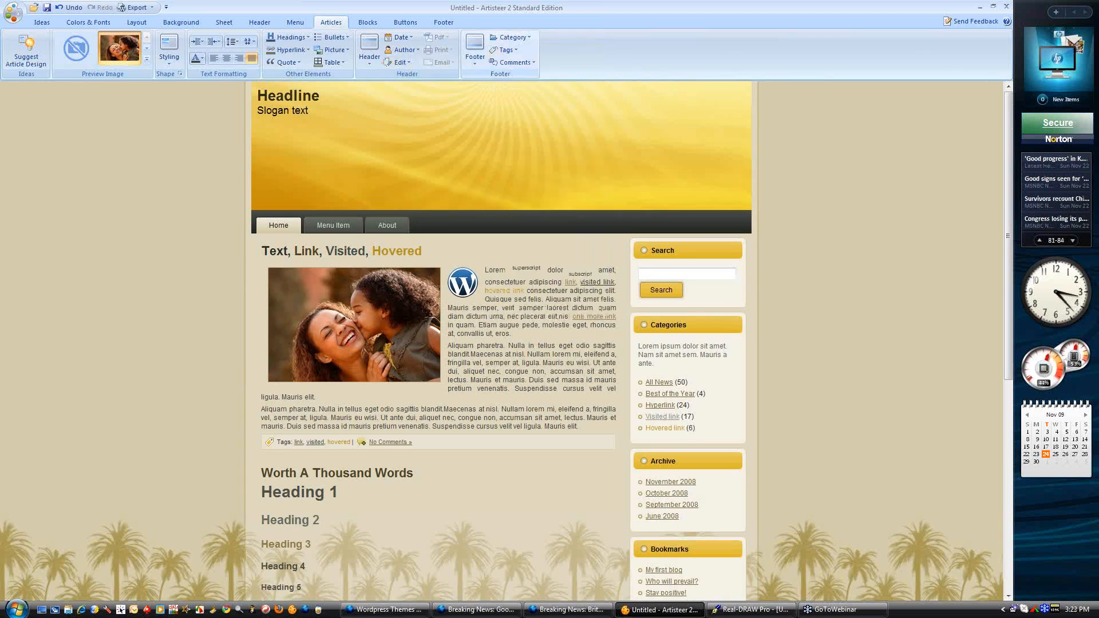
{"action": "left_click", "coordinate": [512, 63]}
{"action": "left_click", "coordinate": [497, 88]}
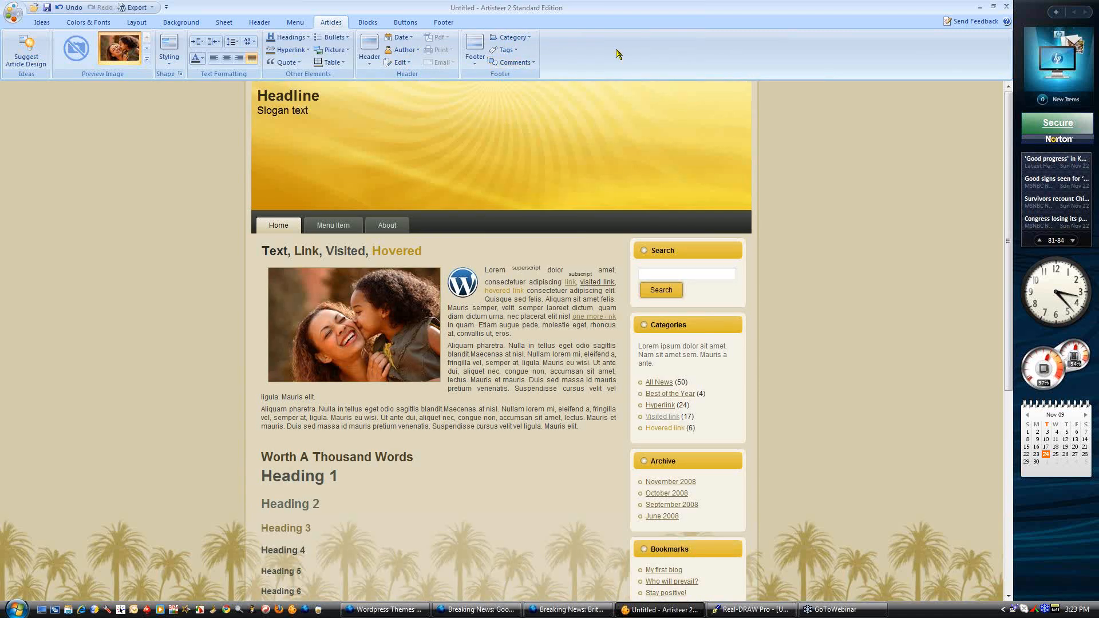
Change the border width of the article tables and of the article pictures
{"action": "left_click", "coordinate": [331, 62]}
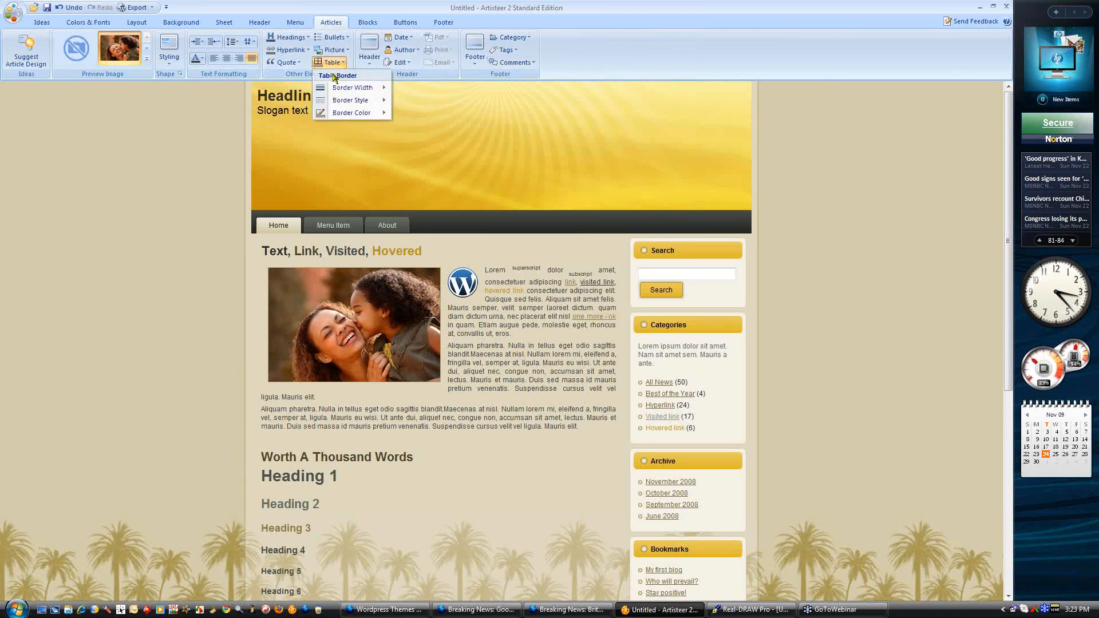
{"action": "mouse_move", "coordinate": [352, 88]}
{"action": "left_click", "coordinate": [412, 103]}
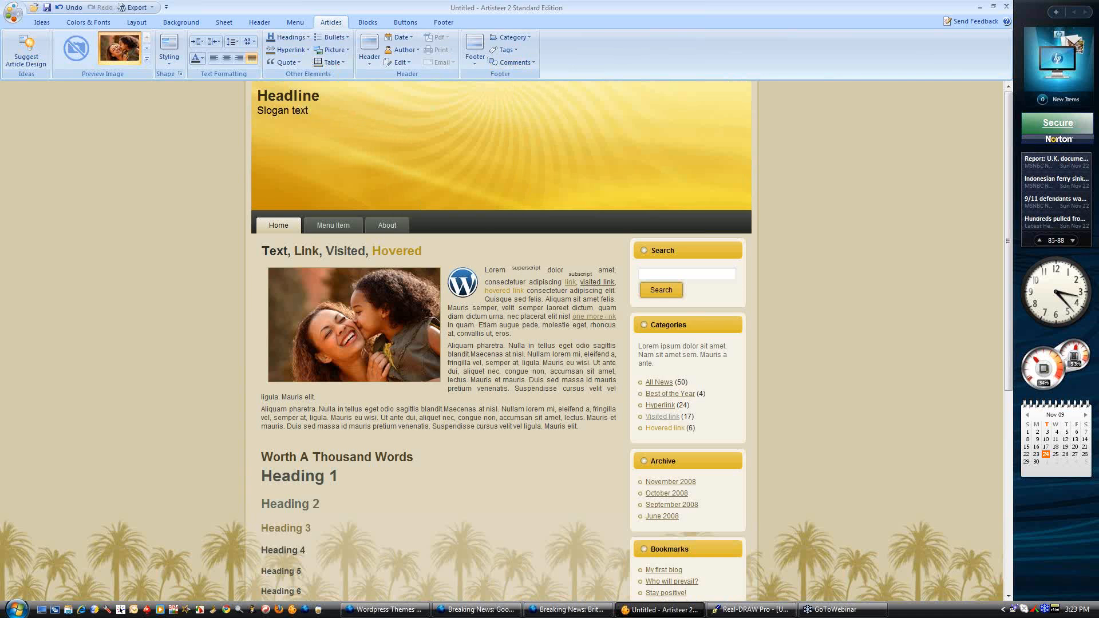
{"action": "left_click", "coordinate": [334, 50]}
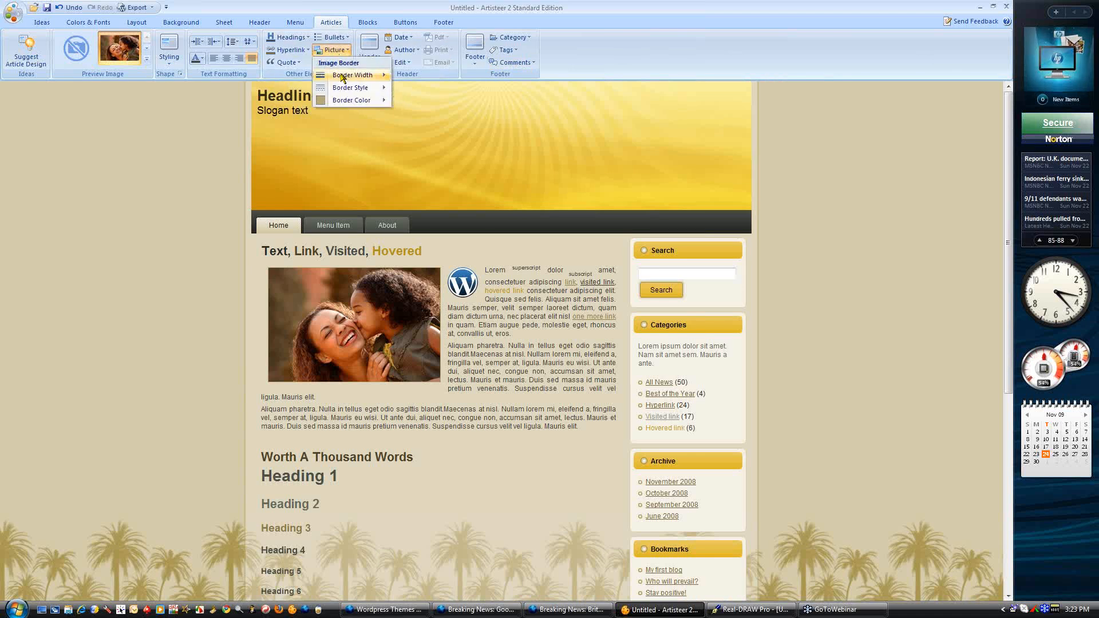
{"action": "mouse_move", "coordinate": [352, 75]}
{"action": "left_click", "coordinate": [412, 95]}
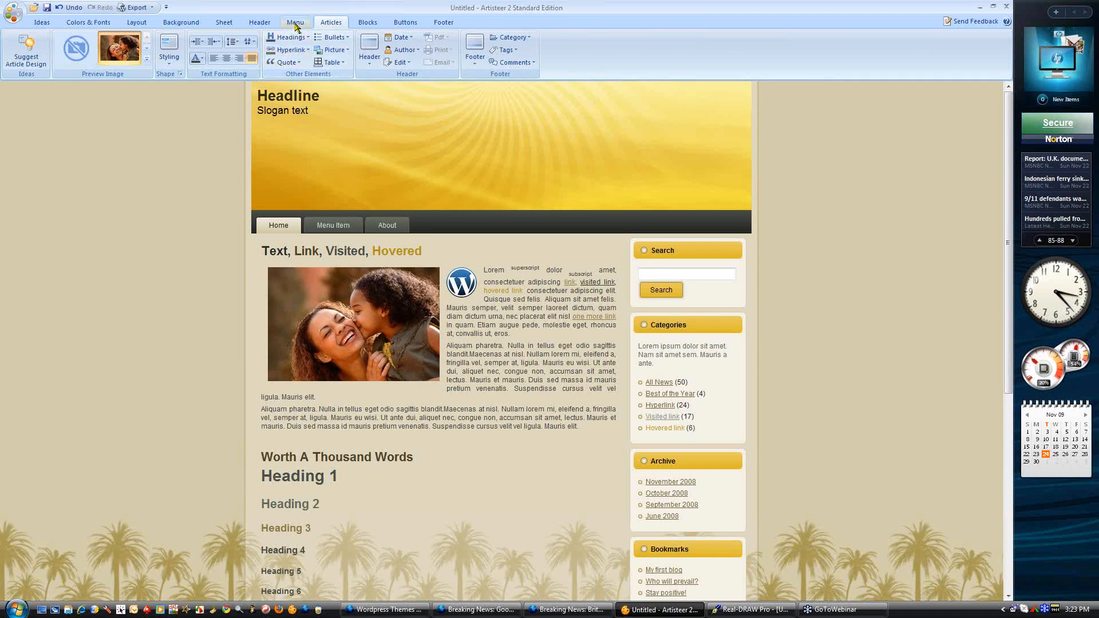
Set the article list bullets to the large tick picture in the second row of the Tick group
{"action": "left_click", "coordinate": [333, 37]}
{"action": "mouse_move", "coordinate": [348, 63]}
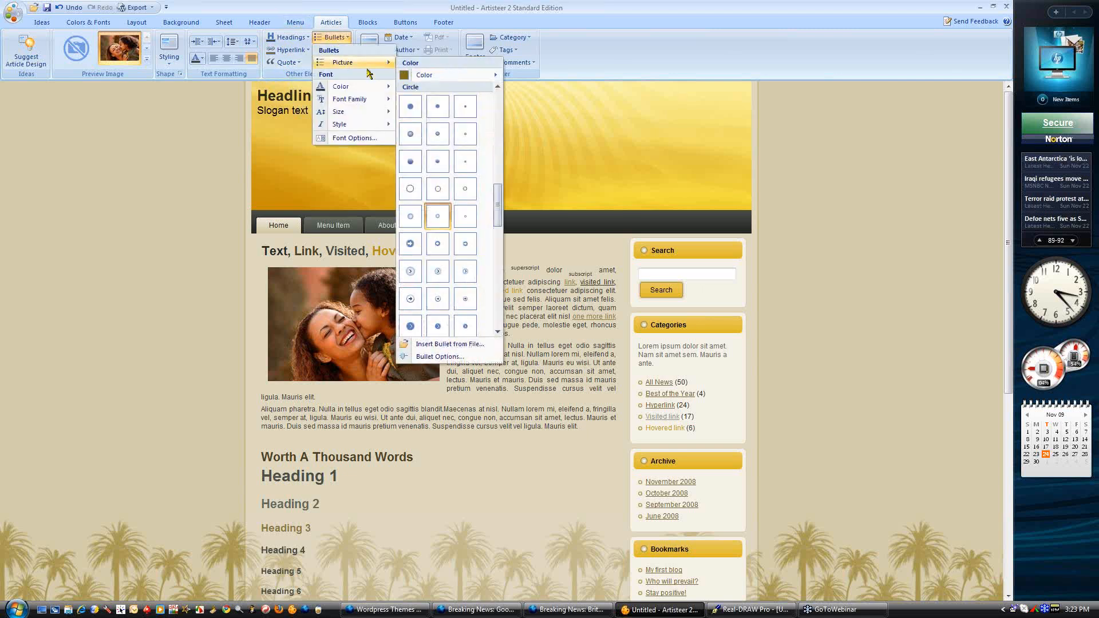
{"action": "left_click", "coordinate": [496, 143]}
{"action": "left_click_drag", "start_coordinate": [496, 140], "coordinate": [496, 236]}
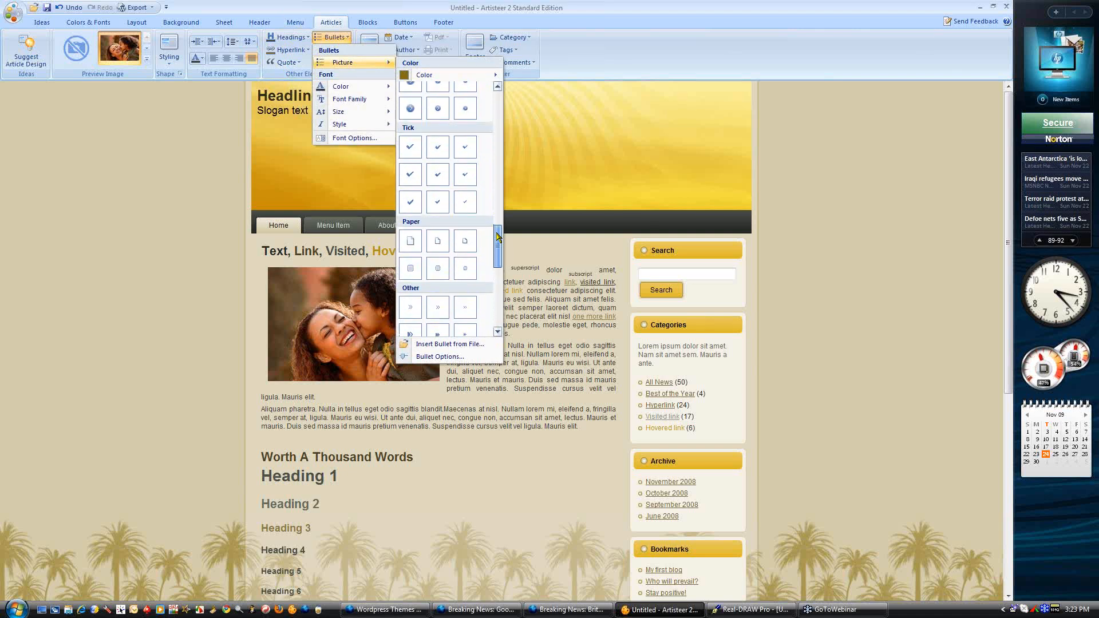
{"action": "left_click", "coordinate": [410, 174]}
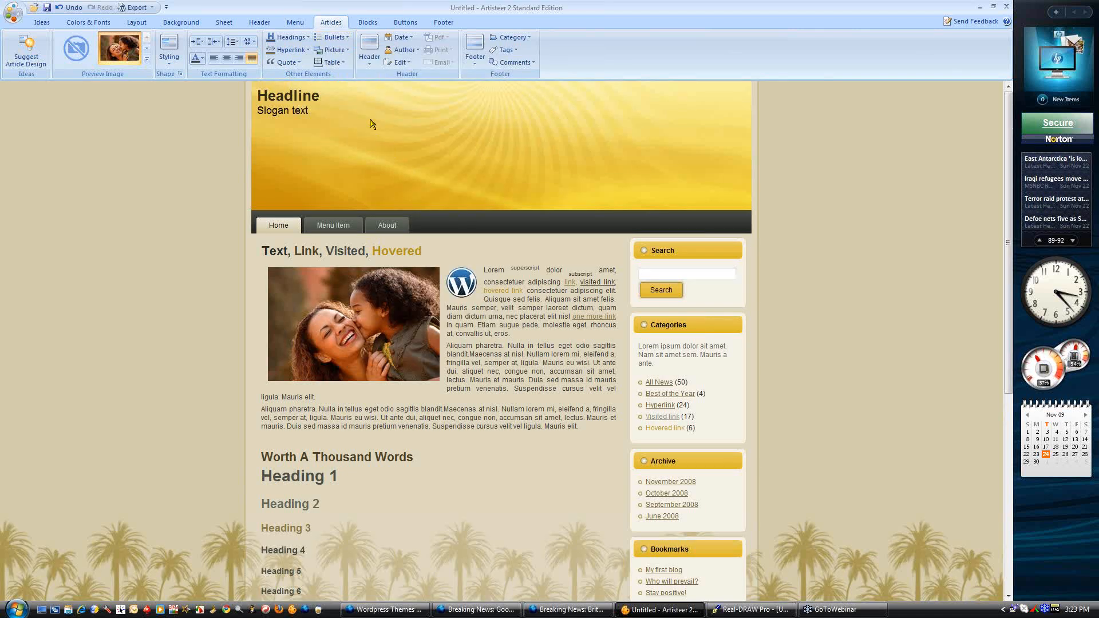
{"action": "left_click", "coordinate": [334, 38]}
{"action": "mouse_move", "coordinate": [347, 102]}
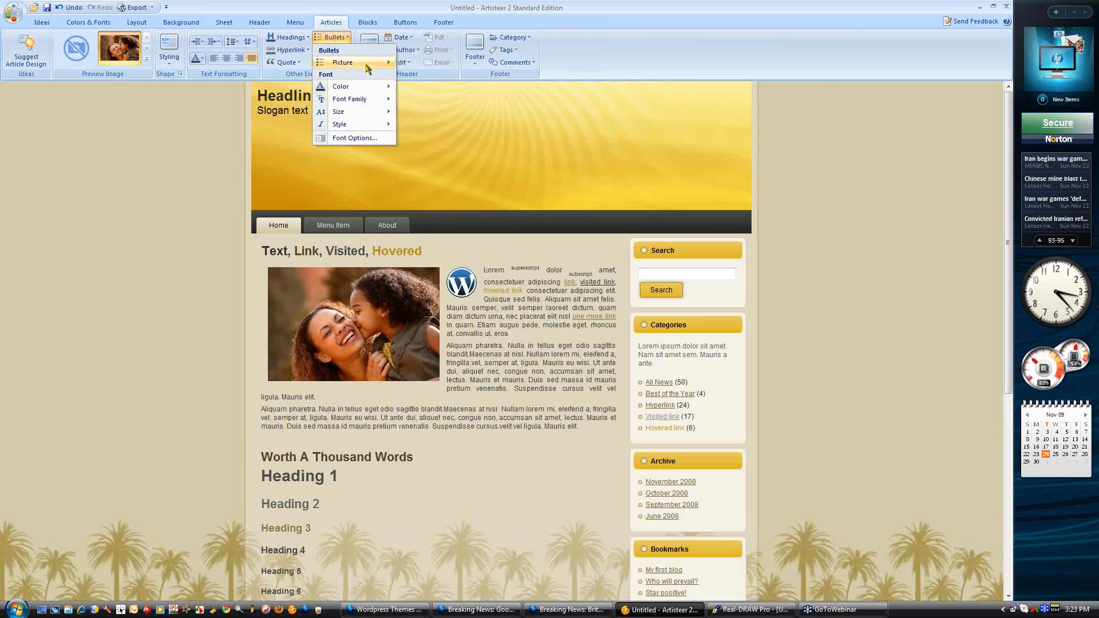
{"action": "mouse_move", "coordinate": [367, 67]}
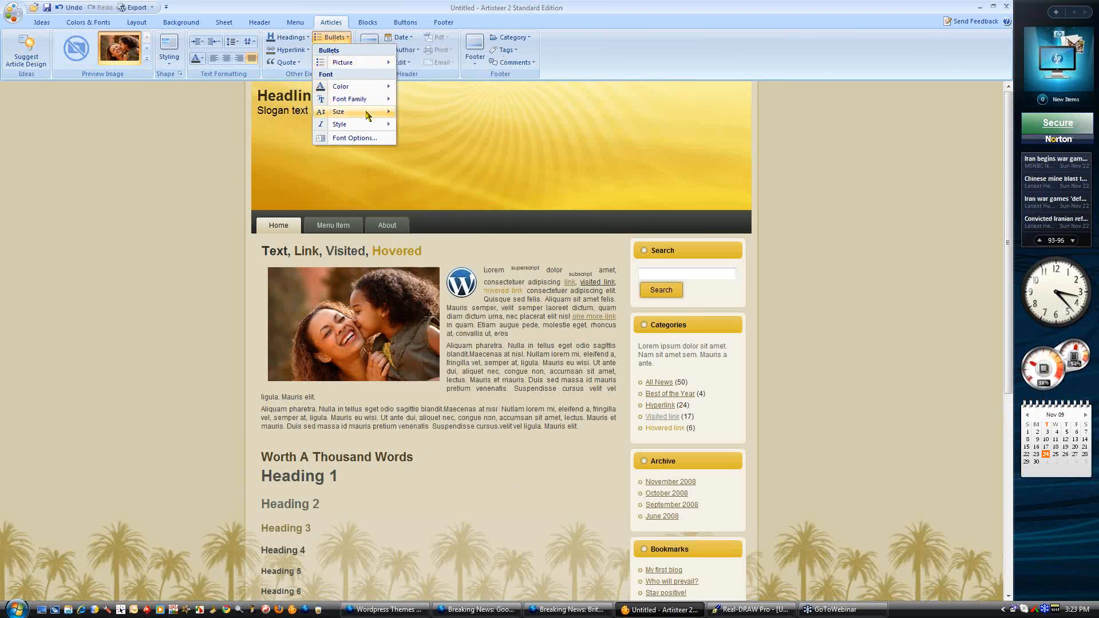
{"action": "left_click", "coordinate": [410, 193]}
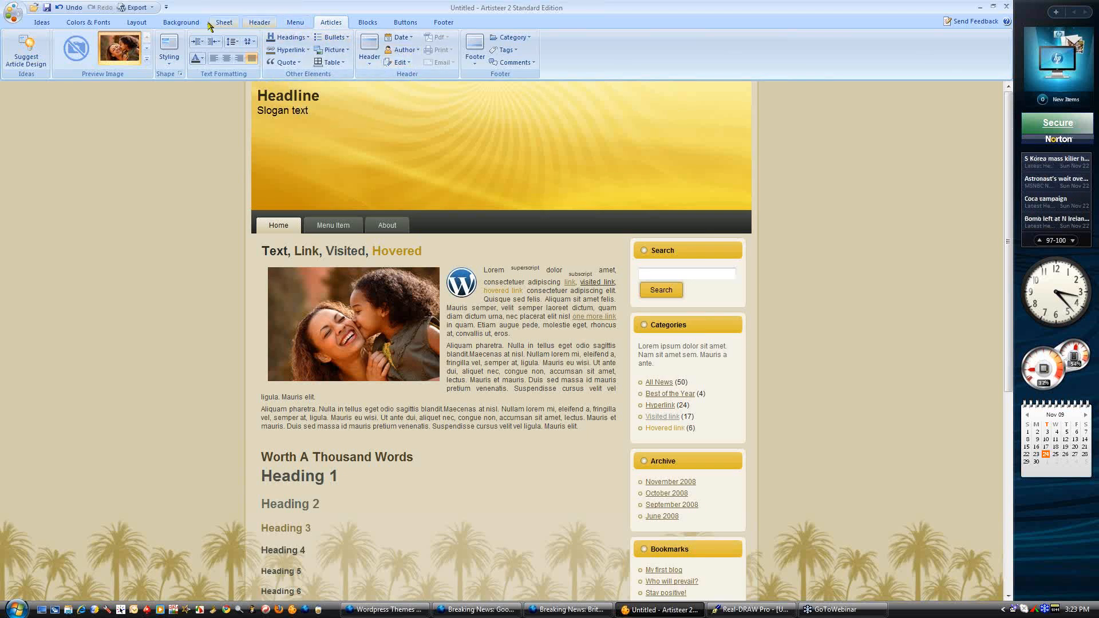
Set the page layout to Simple, without header or menu, and use the single-column arrangement without a sidebar
{"action": "left_click", "coordinate": [136, 21]}
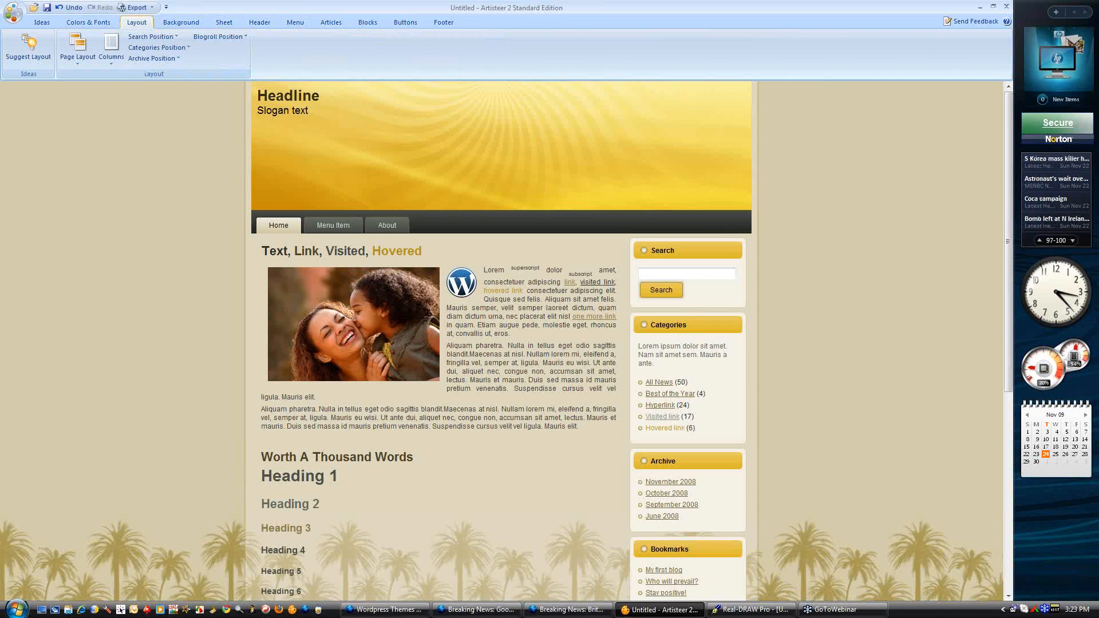
{"action": "left_click", "coordinate": [78, 50]}
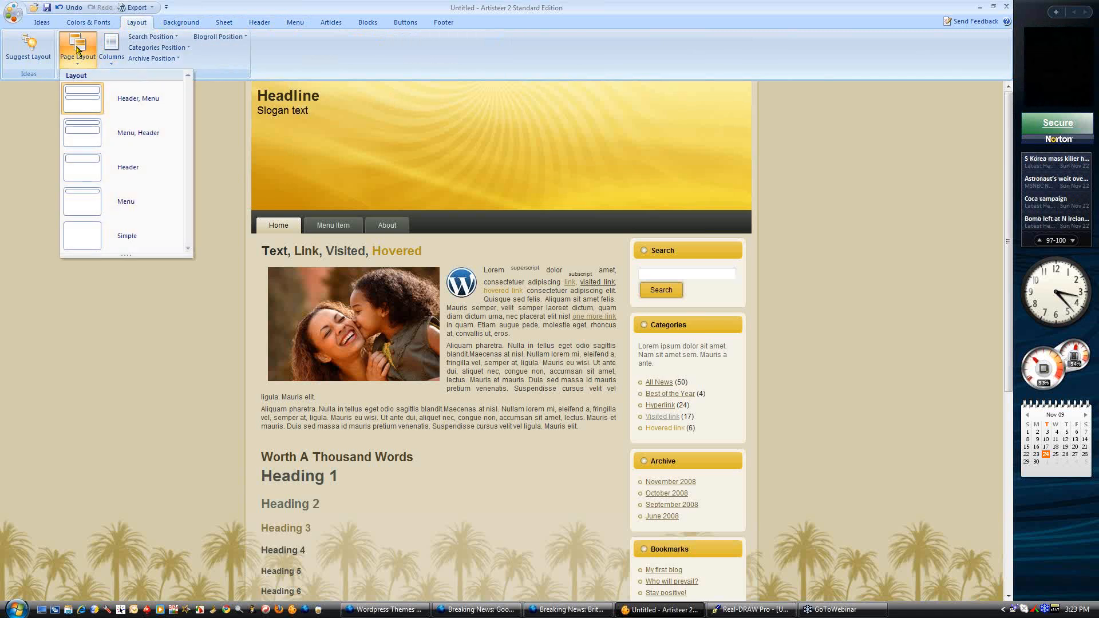
{"action": "left_click", "coordinate": [97, 235]}
{"action": "left_click", "coordinate": [111, 48]}
{"action": "left_click", "coordinate": [120, 97]}
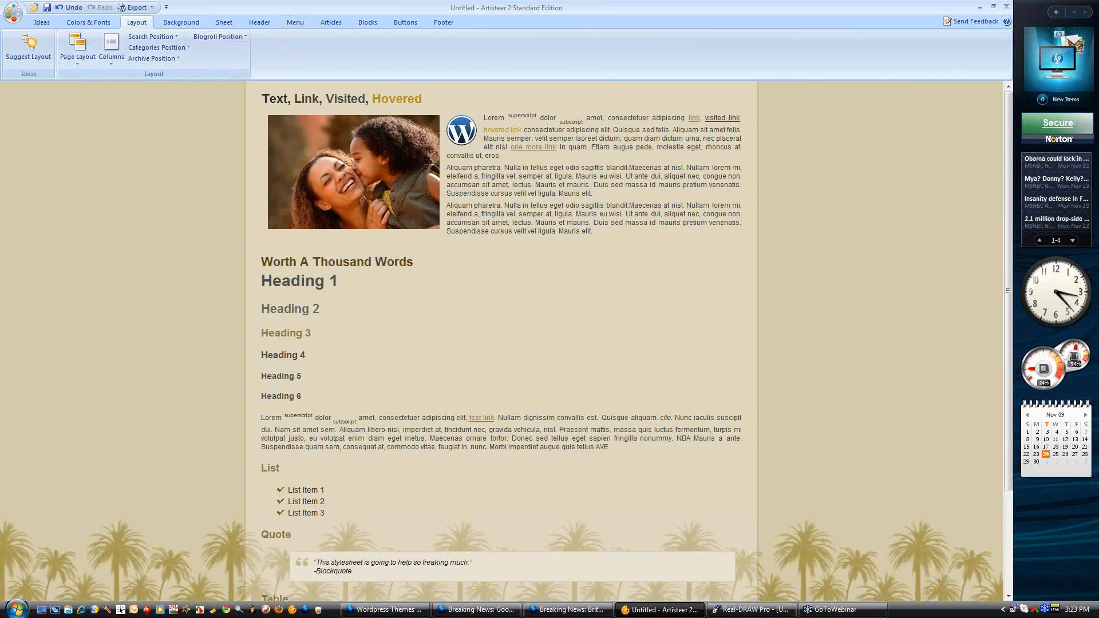
Insert the Fairy-bg image from the Backgrounds folder as the page background, positioned Top Center
{"action": "left_click", "coordinate": [188, 23]}
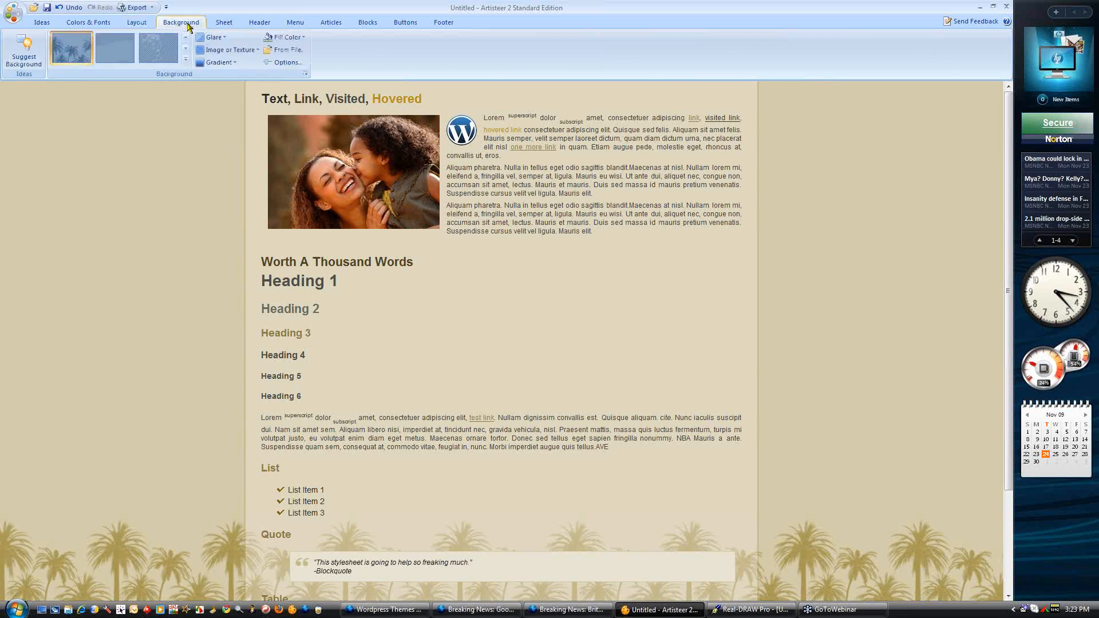
{"action": "left_click", "coordinate": [285, 50]}
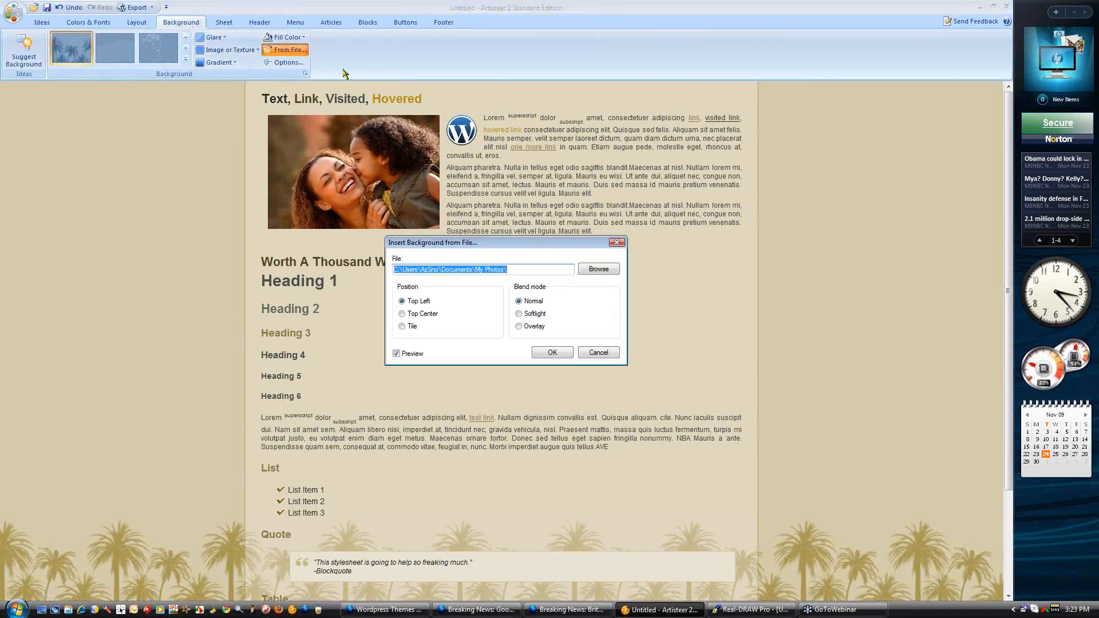
{"action": "left_click", "coordinate": [598, 269]}
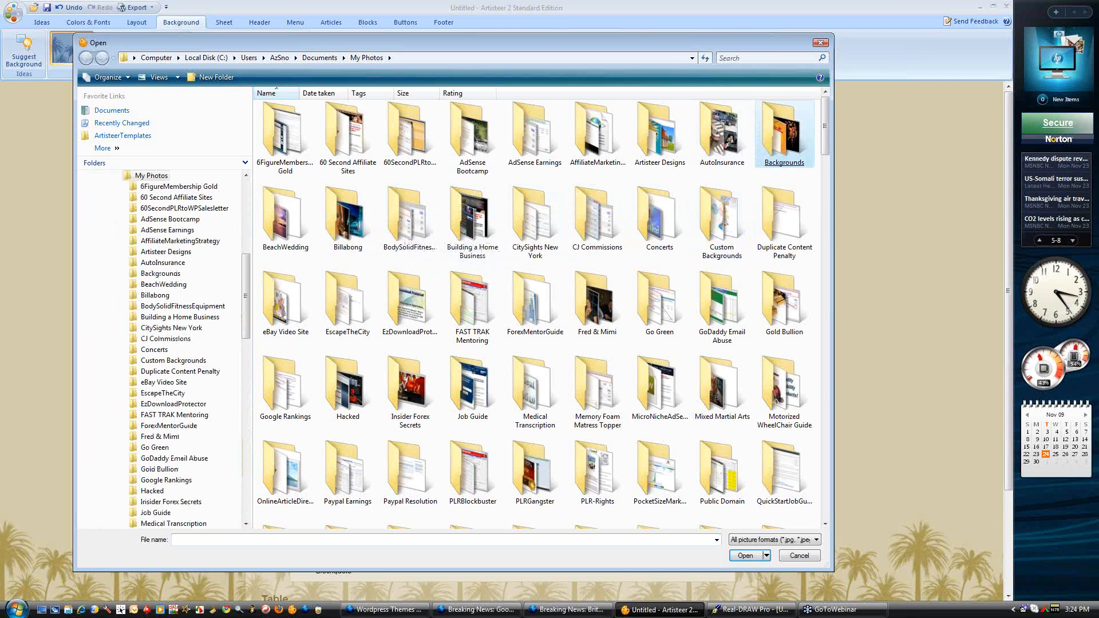
{"action": "double_click", "coordinate": [768, 147]}
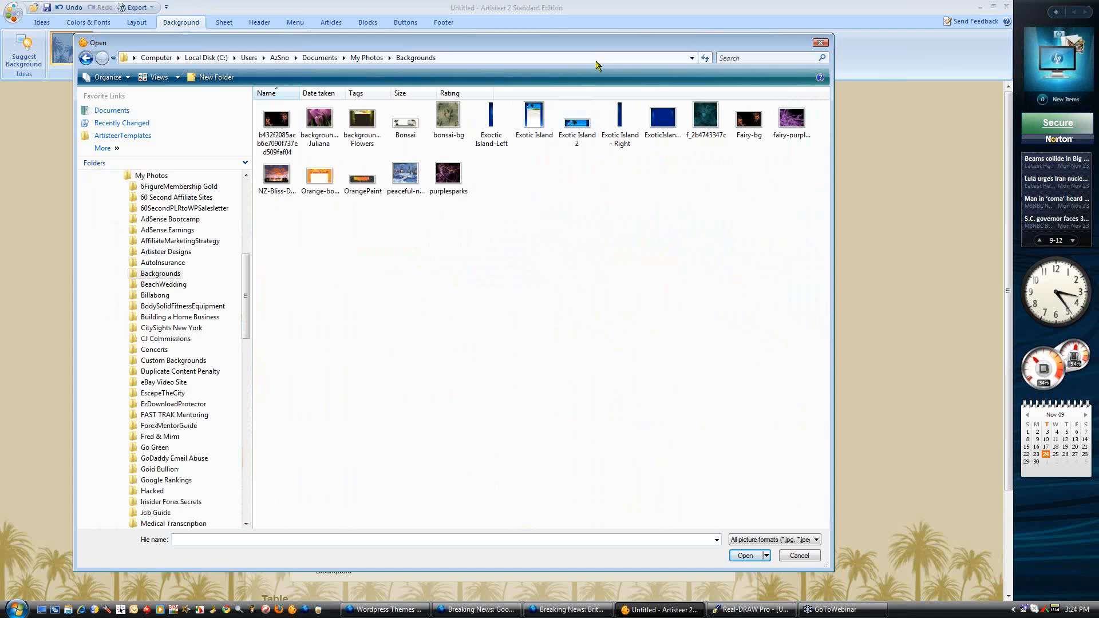
{"action": "left_click", "coordinate": [749, 132]}
{"action": "key", "text": "Return"}
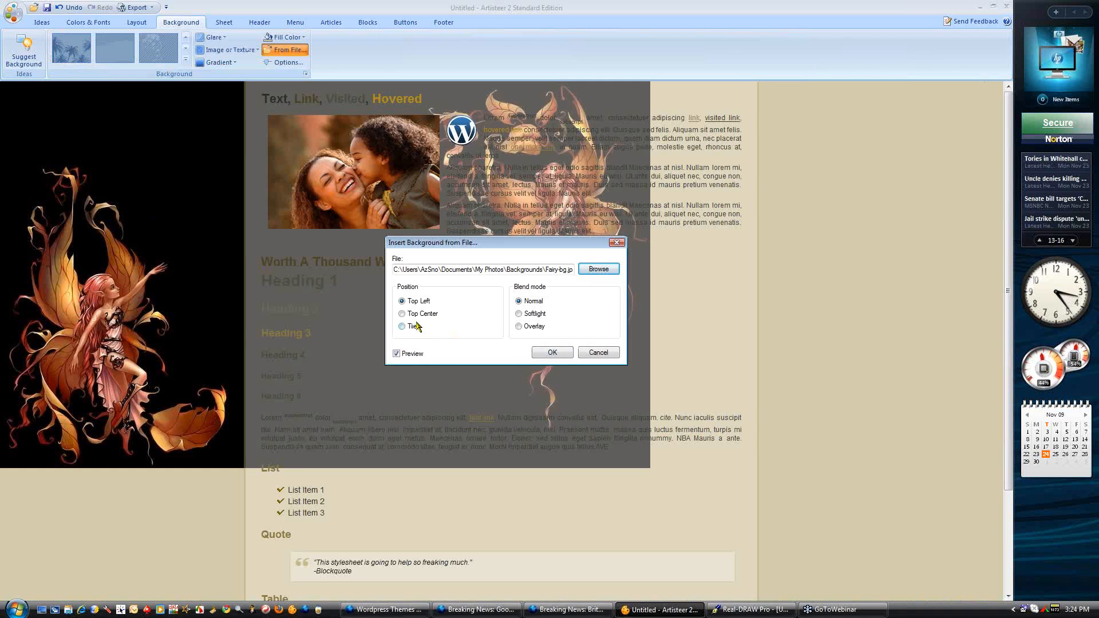
{"action": "left_click", "coordinate": [402, 313]}
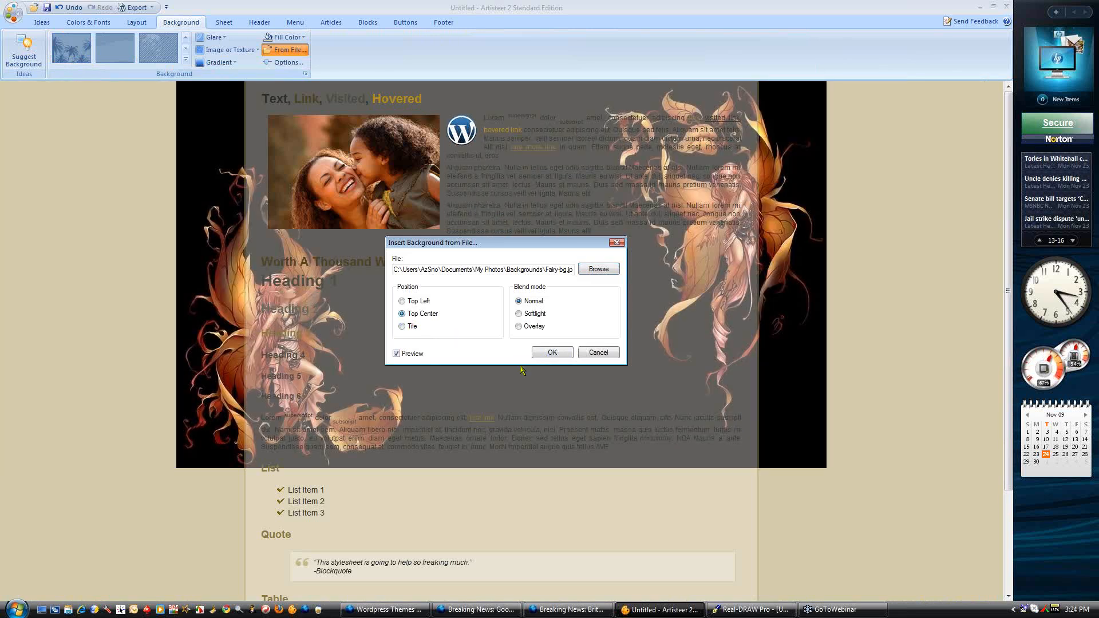
{"action": "left_click", "coordinate": [558, 353]}
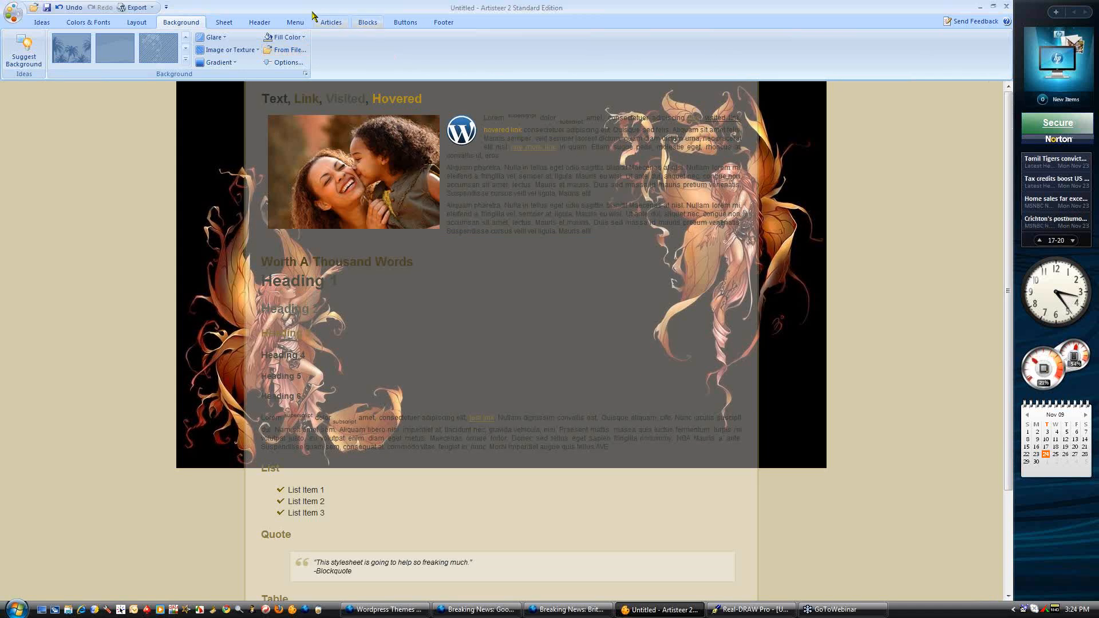
Remove the sheet's transparency and set the sheet width to 600 pixels
{"action": "left_click", "coordinate": [227, 24]}
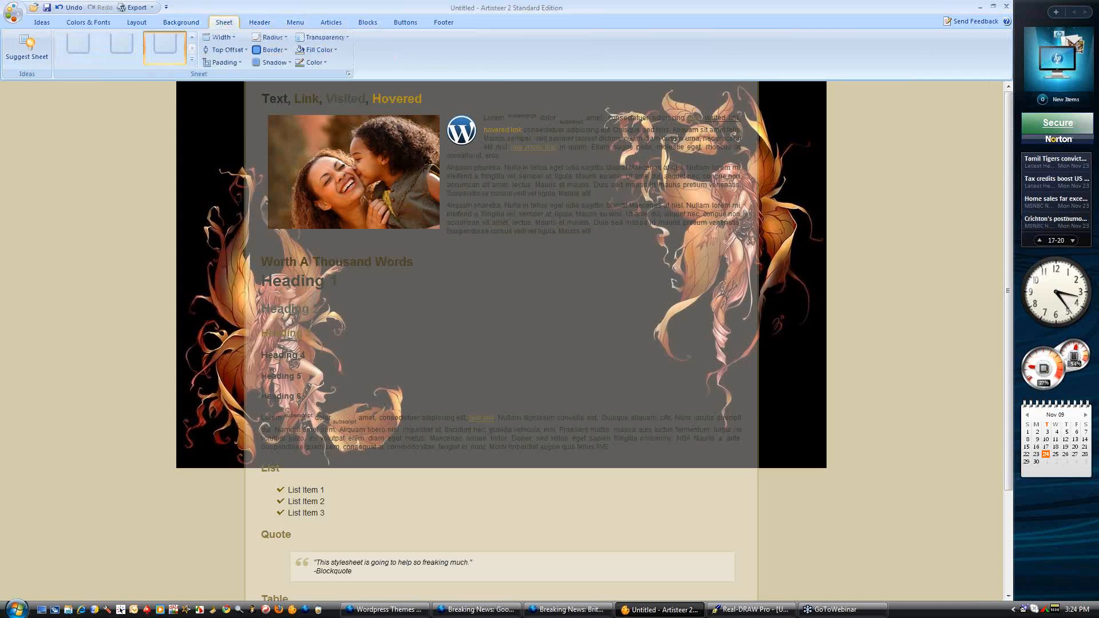
{"action": "left_click", "coordinate": [324, 41]}
{"action": "left_click", "coordinate": [330, 70]}
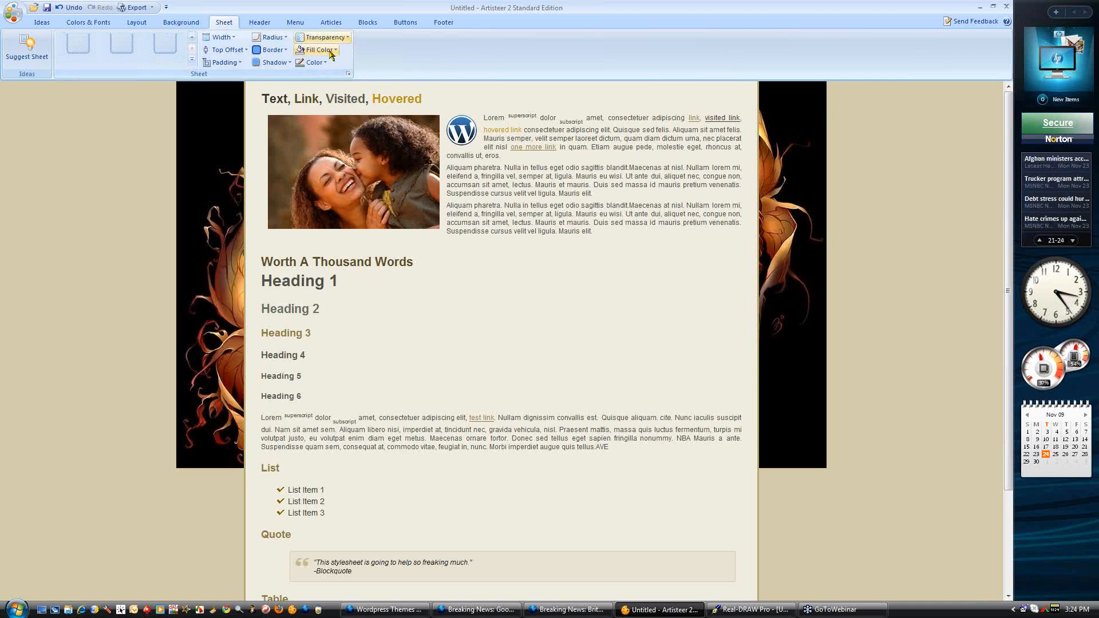
{"action": "left_click", "coordinate": [229, 37]}
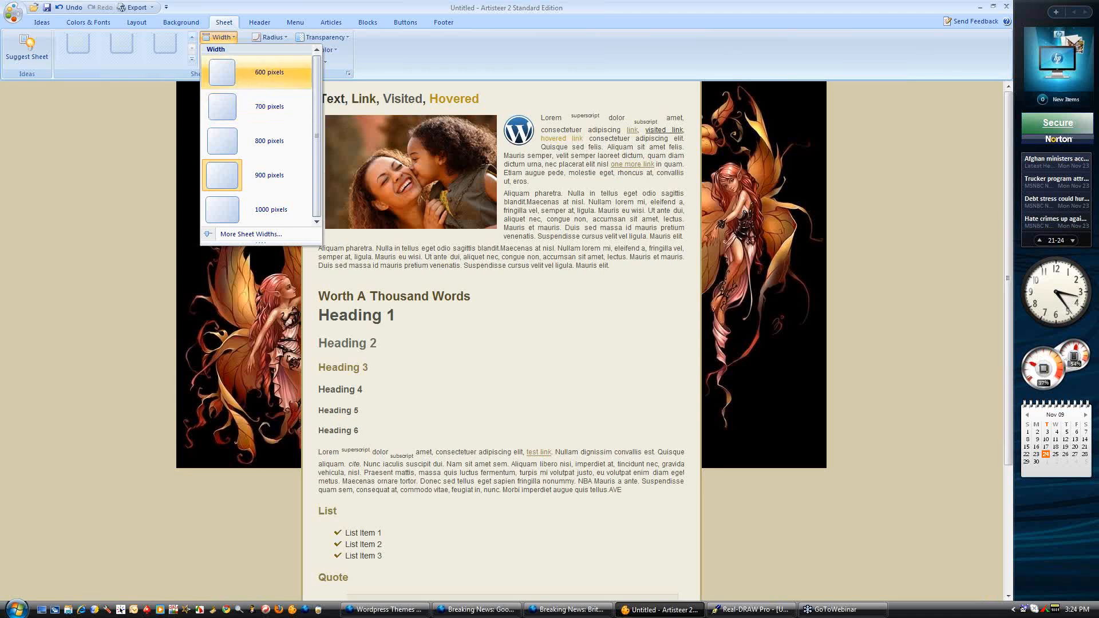
{"action": "left_click", "coordinate": [269, 72]}
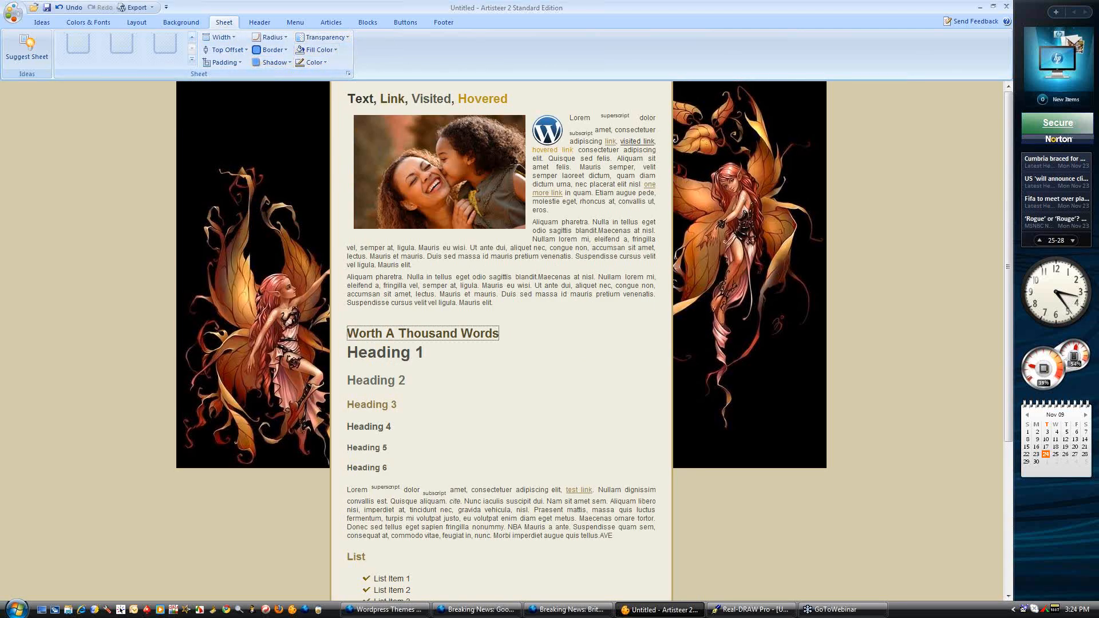
Set the sheet's top offset to 100 pixels
{"action": "left_click", "coordinate": [224, 63]}
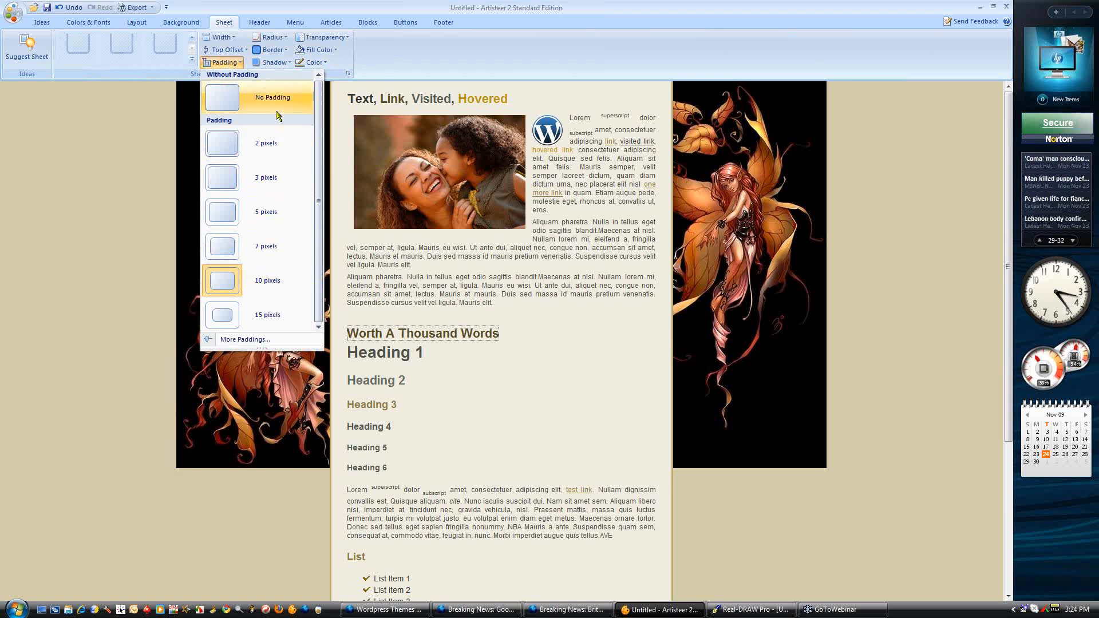
{"action": "left_click", "coordinate": [382, 64]}
{"action": "left_click", "coordinate": [226, 50]}
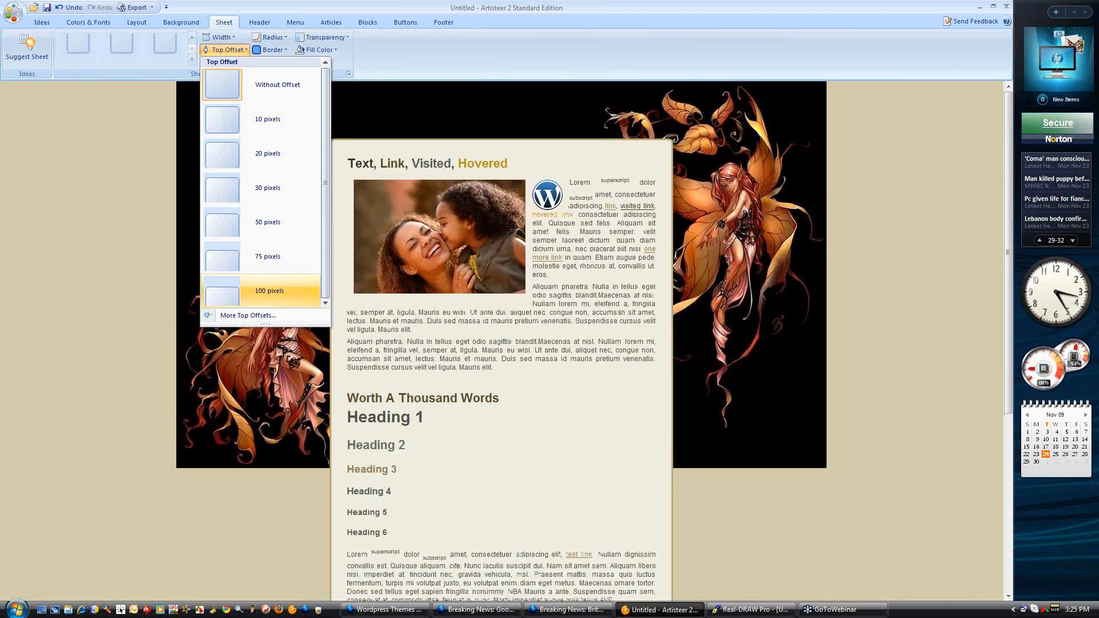
{"action": "left_click", "coordinate": [269, 296]}
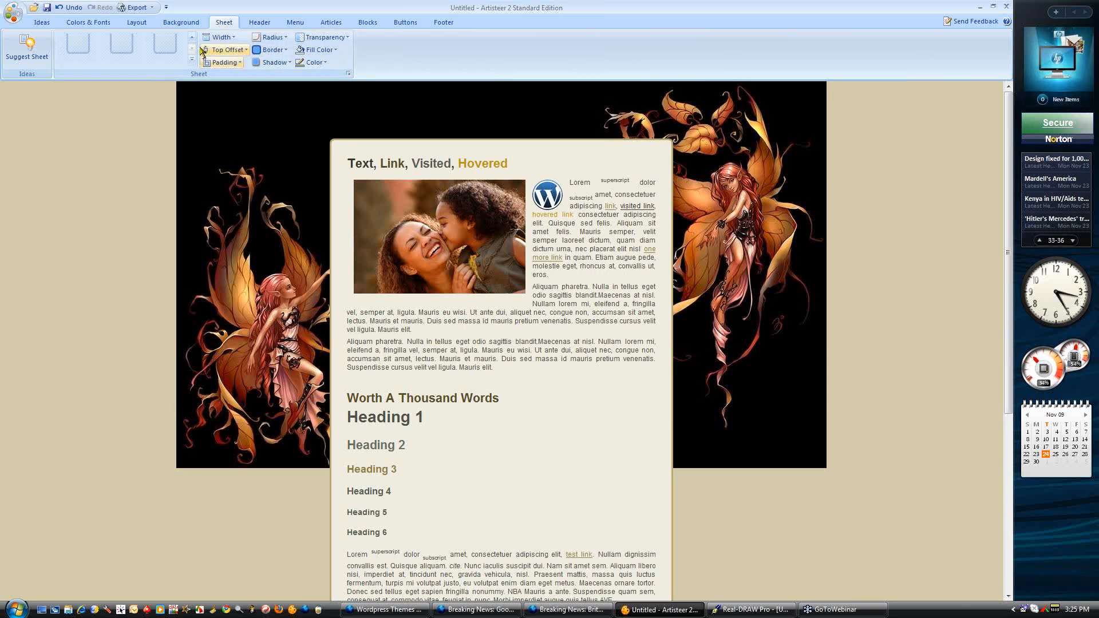
Set the scrolling of the page background image to Fixed
{"action": "left_click", "coordinate": [181, 22]}
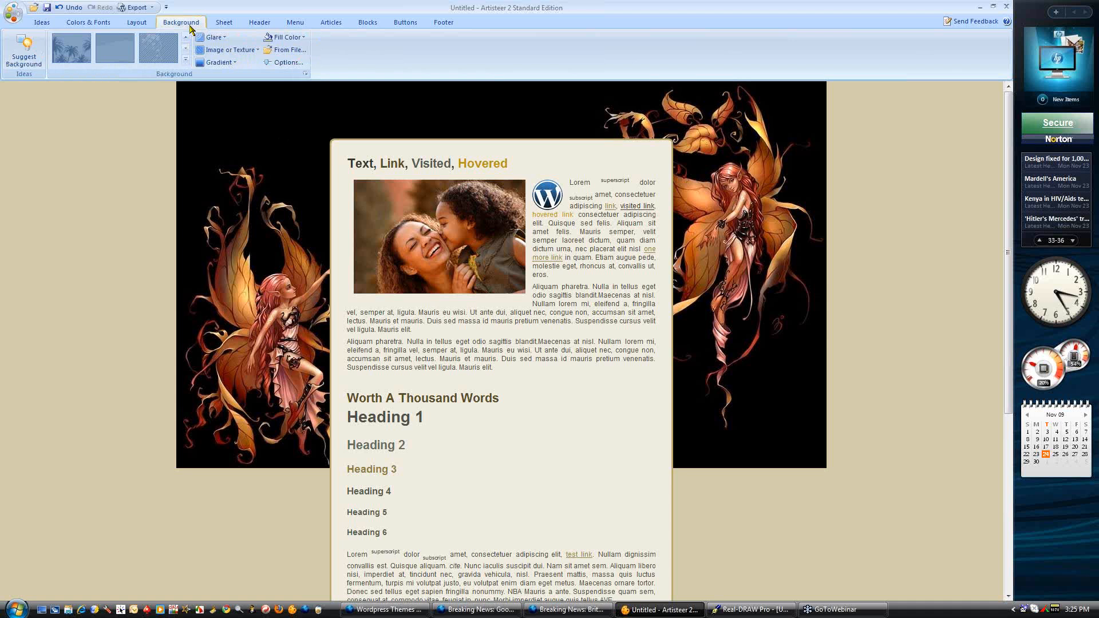
{"action": "left_click", "coordinate": [283, 61]}
{"action": "left_click", "coordinate": [562, 258]}
{"action": "left_click", "coordinate": [554, 276]}
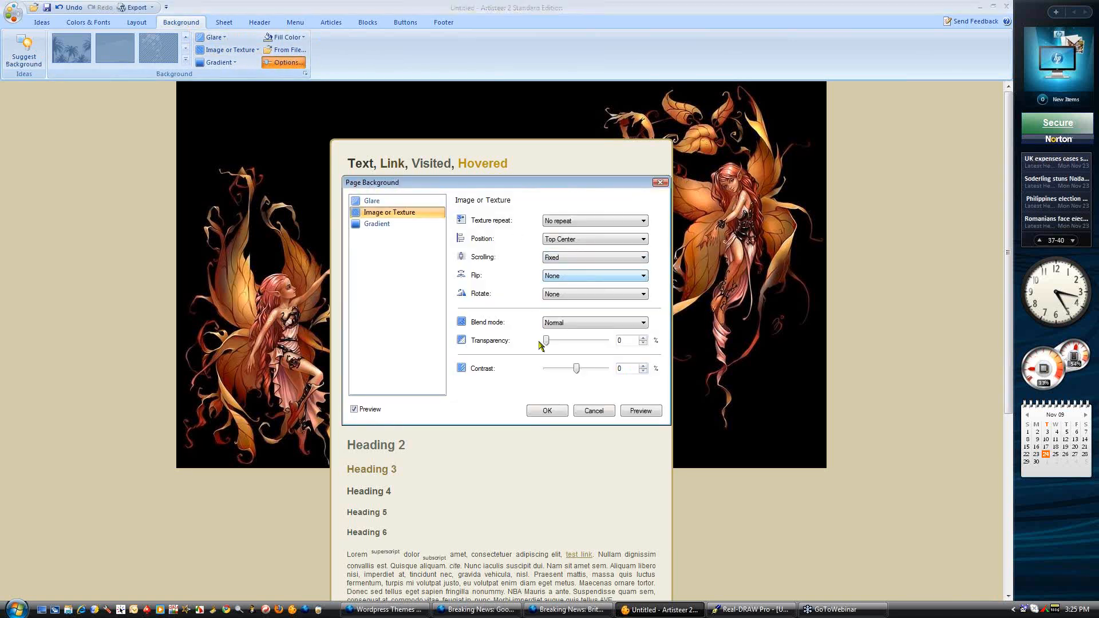
{"action": "left_click", "coordinate": [546, 410]}
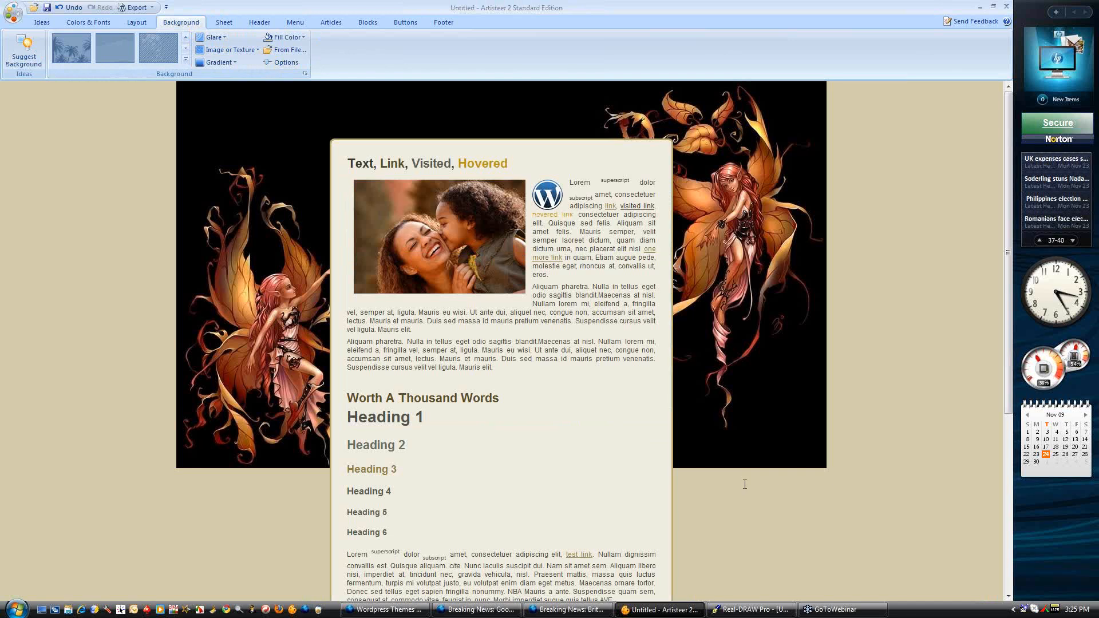
{"action": "left_click_drag", "start_coordinate": [1010, 215], "coordinate": [1010, 118]}
{"action": "scroll", "coordinate": [564, 316], "scroll_direction": "down", "scroll_amount": 5}
{"action": "scroll", "coordinate": [563, 316], "scroll_direction": "up", "scroll_amount": 5}
{"action": "scroll", "coordinate": [564, 316], "scroll_direction": "down", "scroll_amount": 5}
{"action": "scroll", "coordinate": [564, 316], "scroll_direction": "up", "scroll_amount": 5}
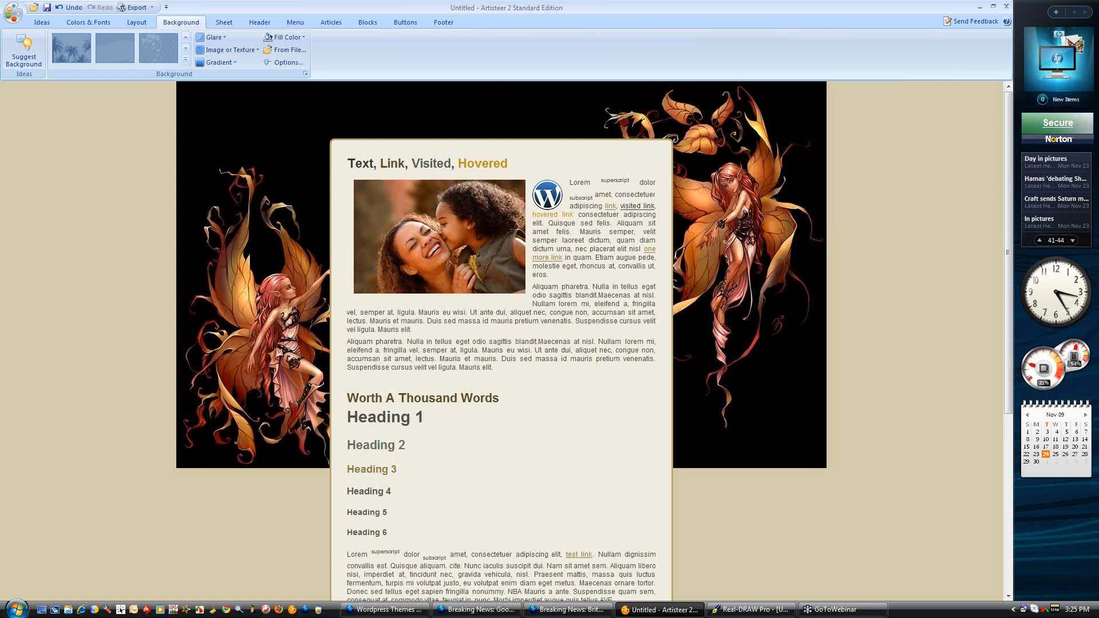
Preview several color themes and apply Black And Yellow from the With Grey group
{"action": "left_click", "coordinate": [86, 23]}
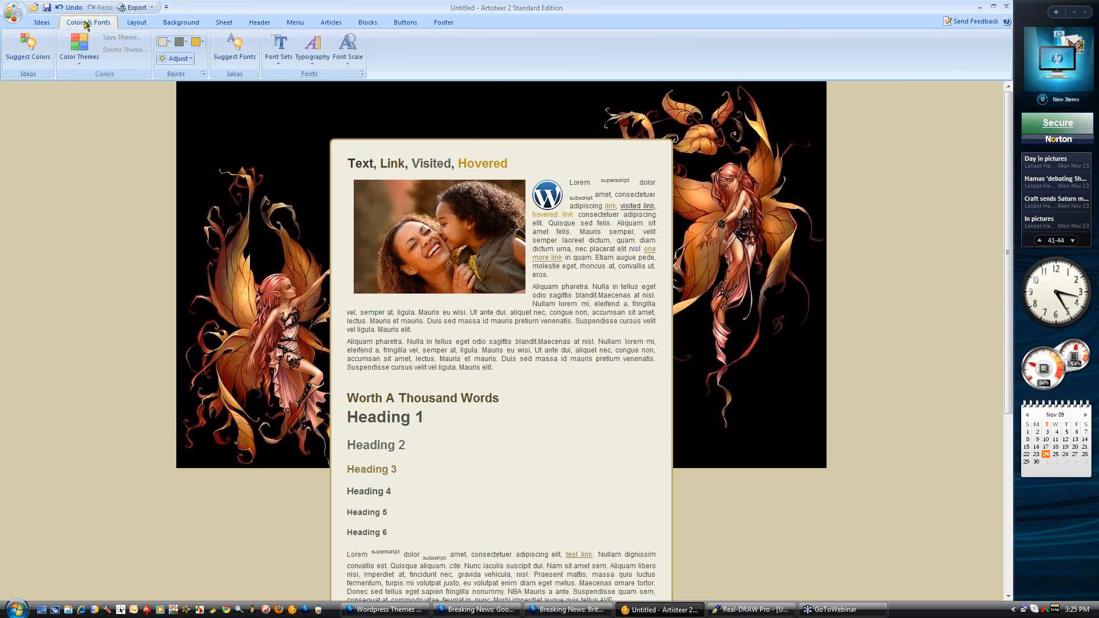
{"action": "left_click", "coordinate": [76, 50]}
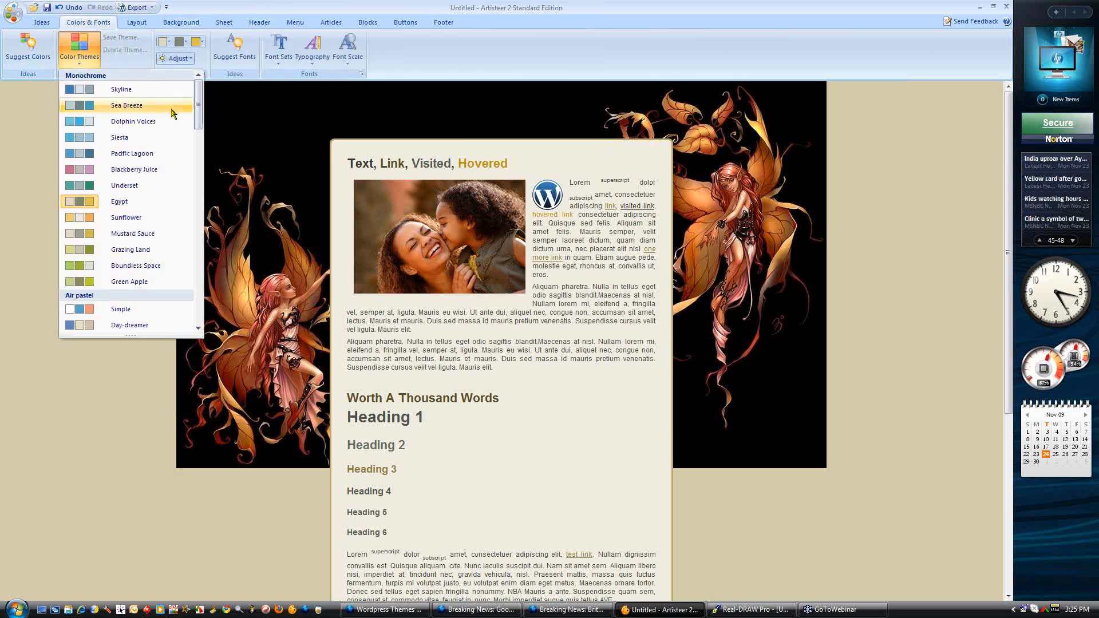
{"action": "left_click_drag", "start_coordinate": [202, 113], "coordinate": [200, 180]}
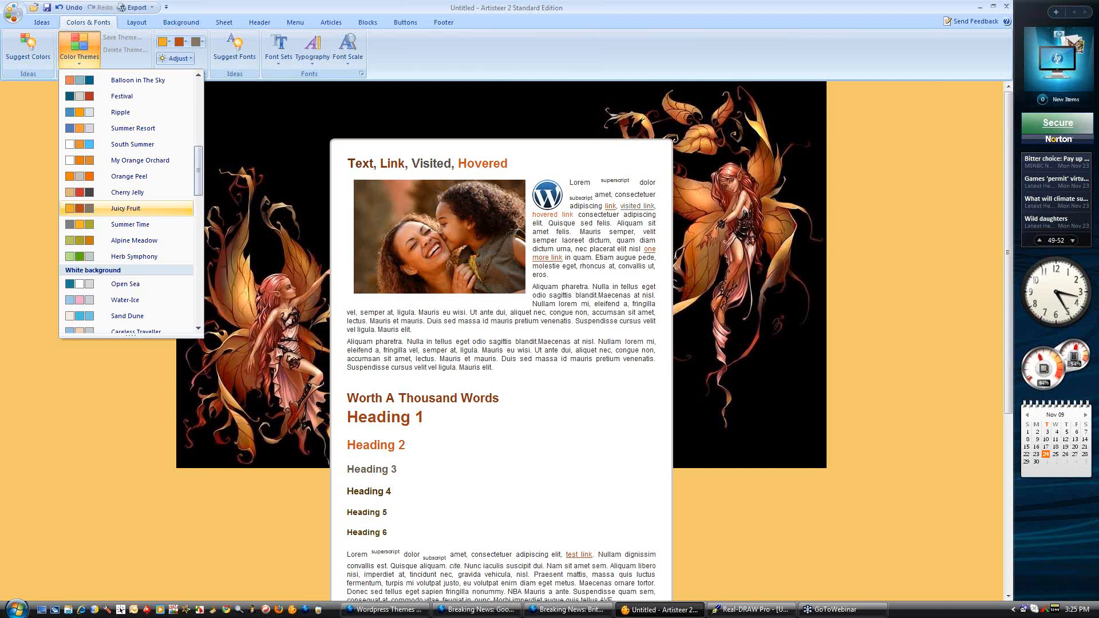
{"action": "left_click_drag", "start_coordinate": [198, 175], "coordinate": [194, 249]}
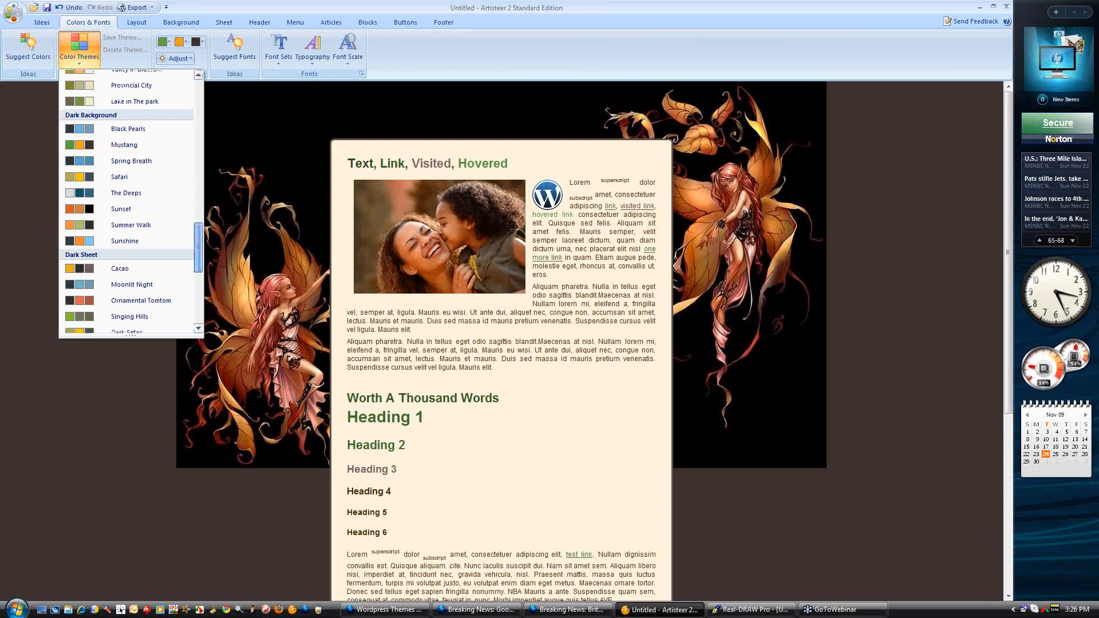
{"action": "scroll", "coordinate": [197, 281], "scroll_direction": "down", "scroll_amount": 1}
{"action": "left_click", "coordinate": [196, 279]}
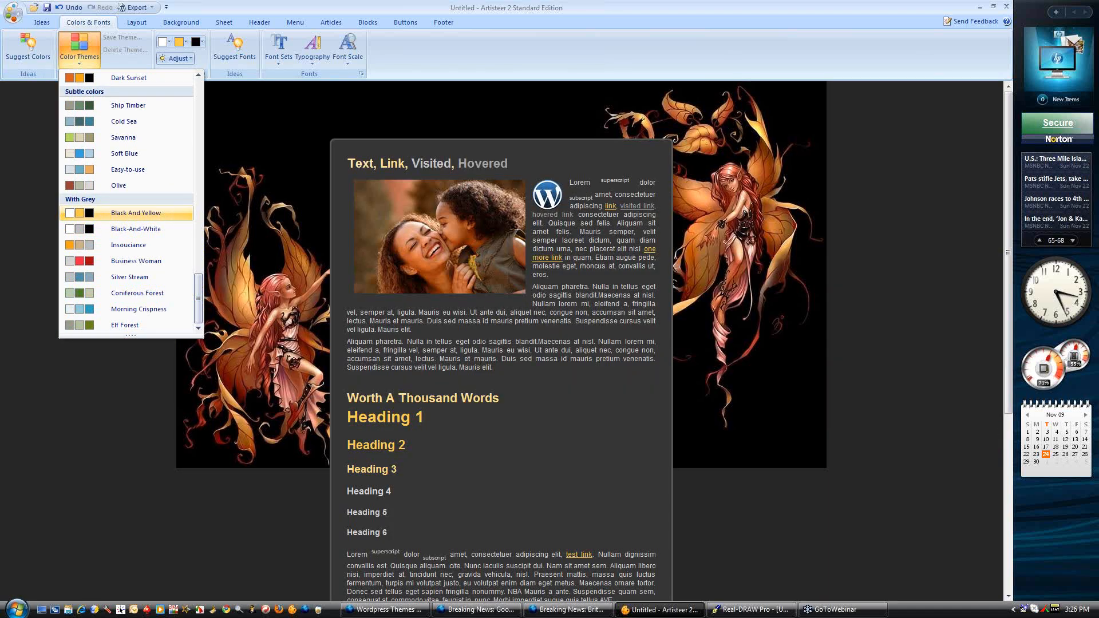
{"action": "left_click", "coordinate": [136, 212]}
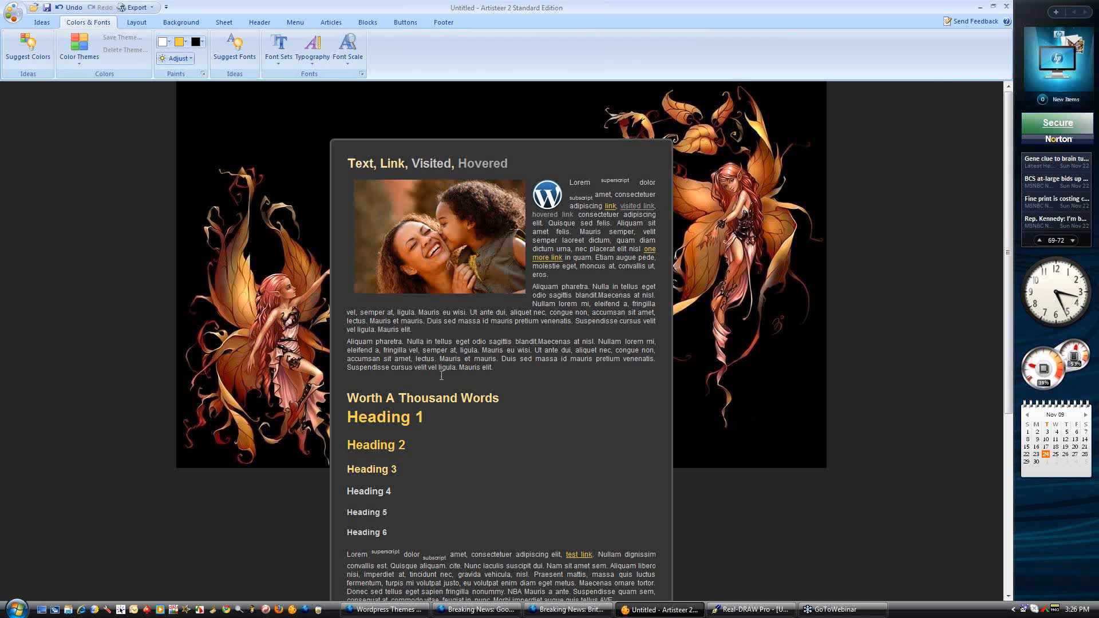
{"action": "scroll", "coordinate": [441, 376], "scroll_direction": "down", "scroll_amount": 5}
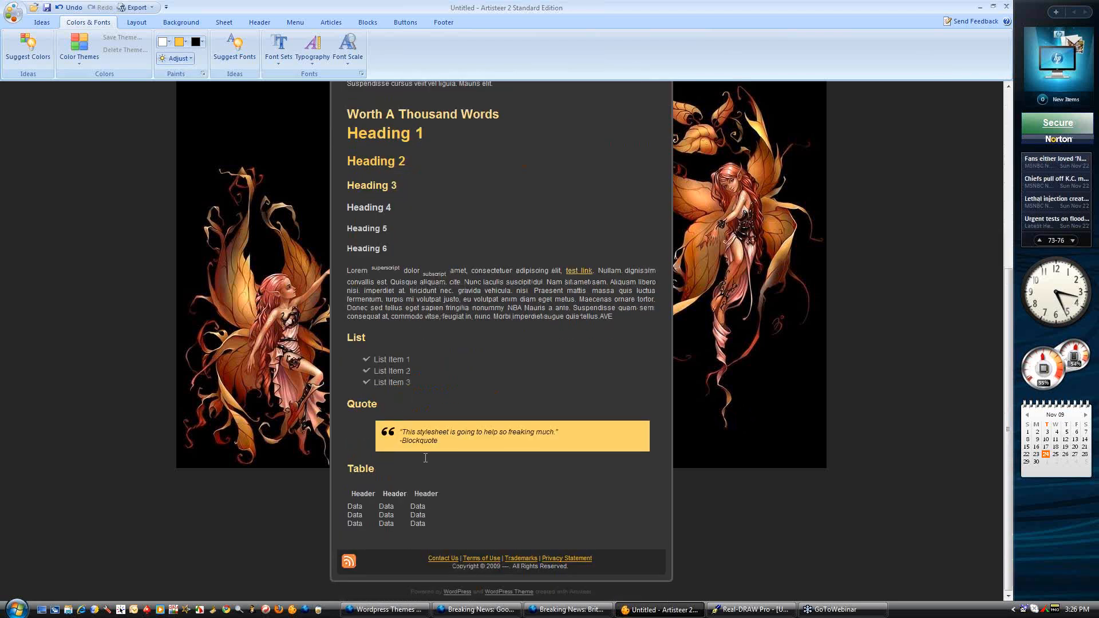
{"action": "scroll", "coordinate": [501, 337], "scroll_direction": "up", "scroll_amount": 5}
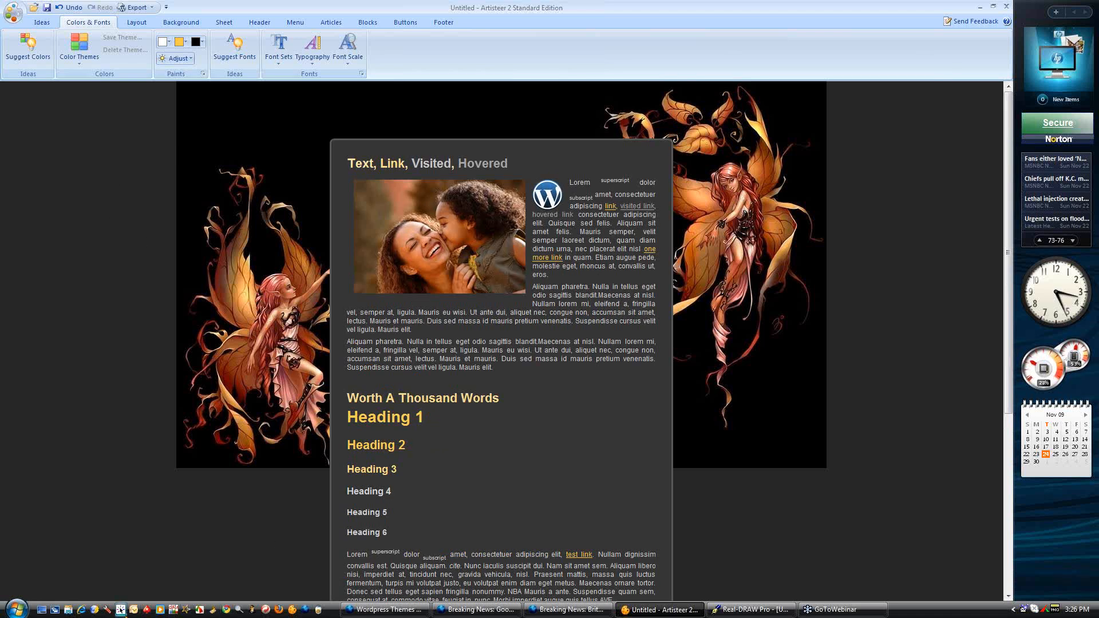
Run the Pixie color picker and sample the color along the edge of the fairy background image
{"action": "left_click", "coordinate": [121, 610]}
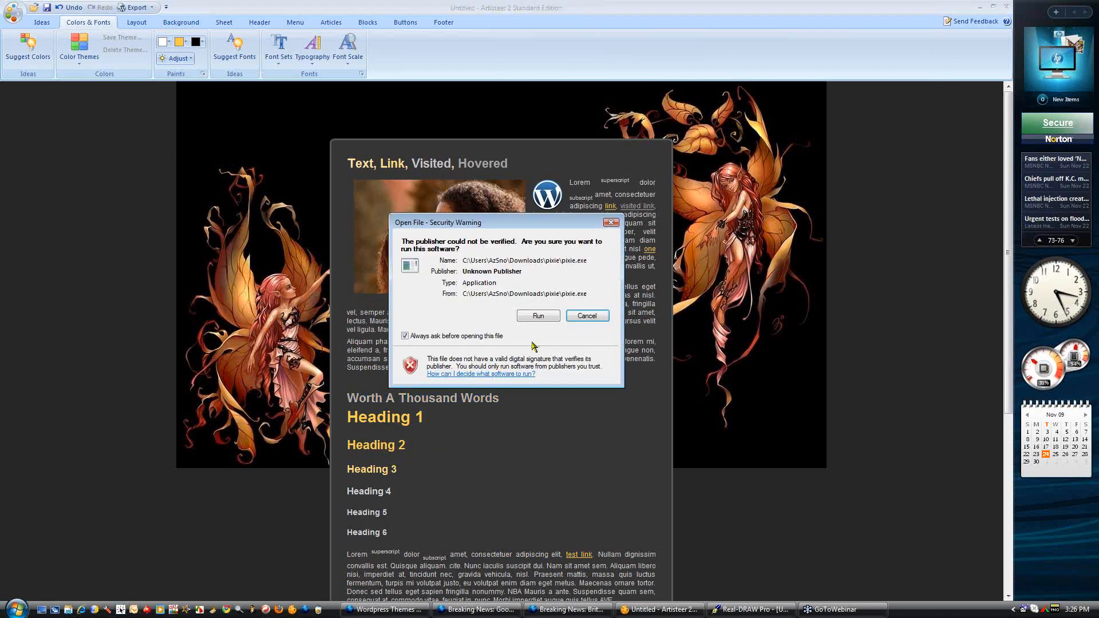
{"action": "left_click", "coordinate": [538, 316]}
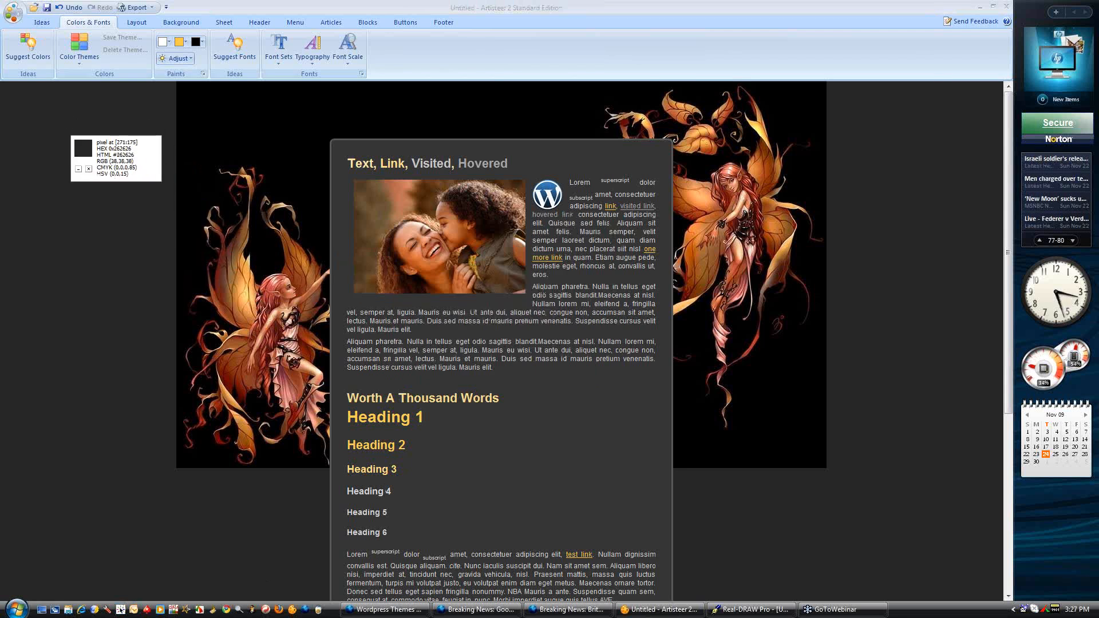
{"action": "left_click", "coordinate": [181, 22]}
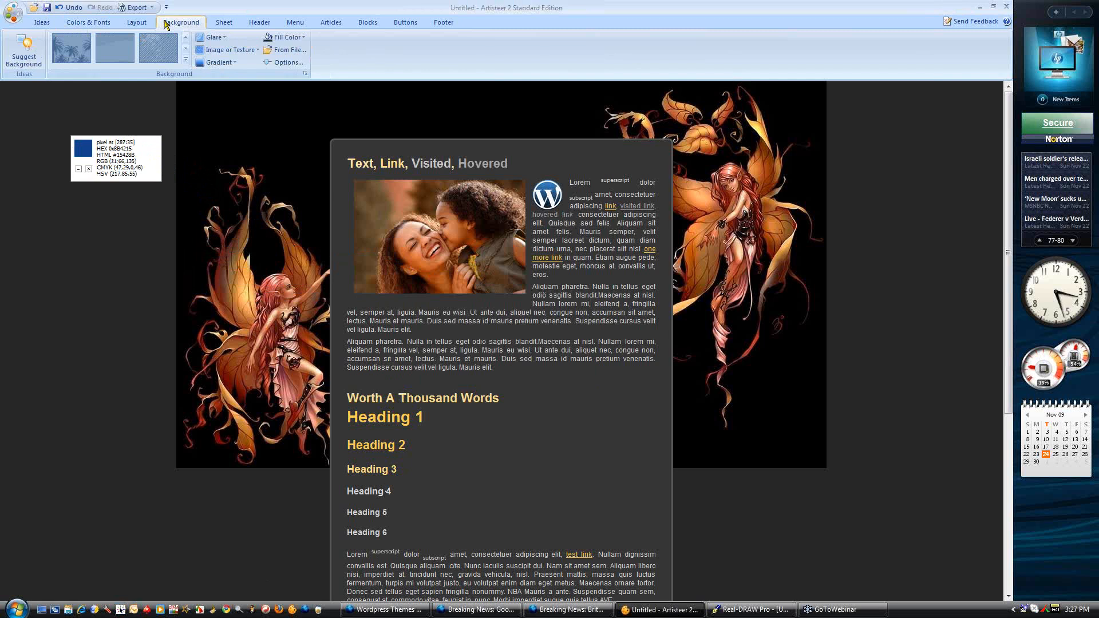
{"action": "left_click", "coordinate": [280, 39]}
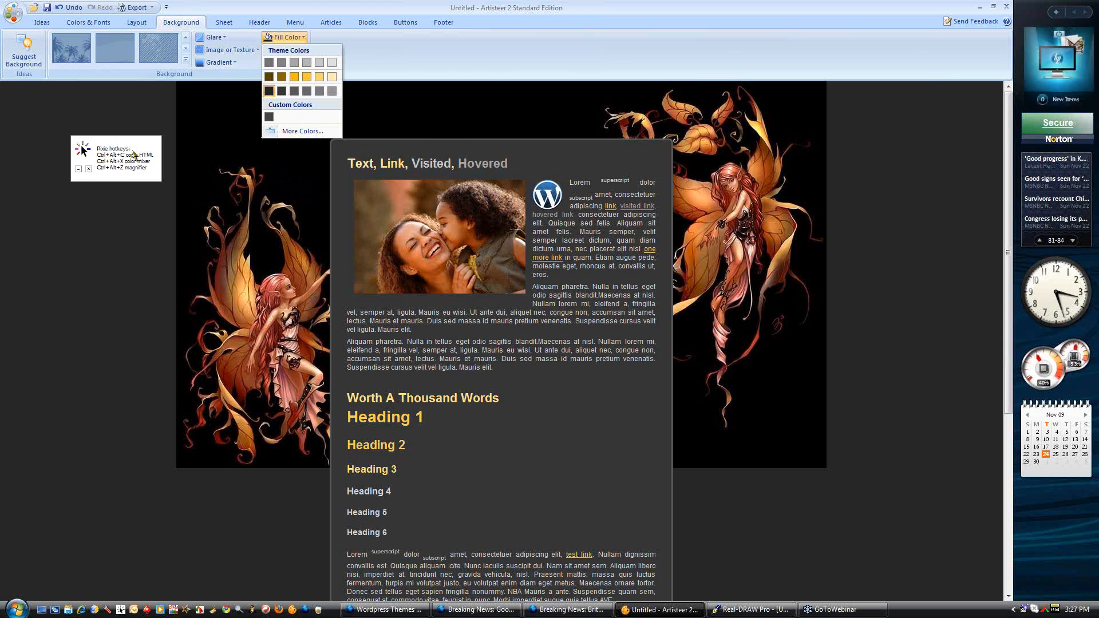
{"action": "left_click", "coordinate": [225, 115]}
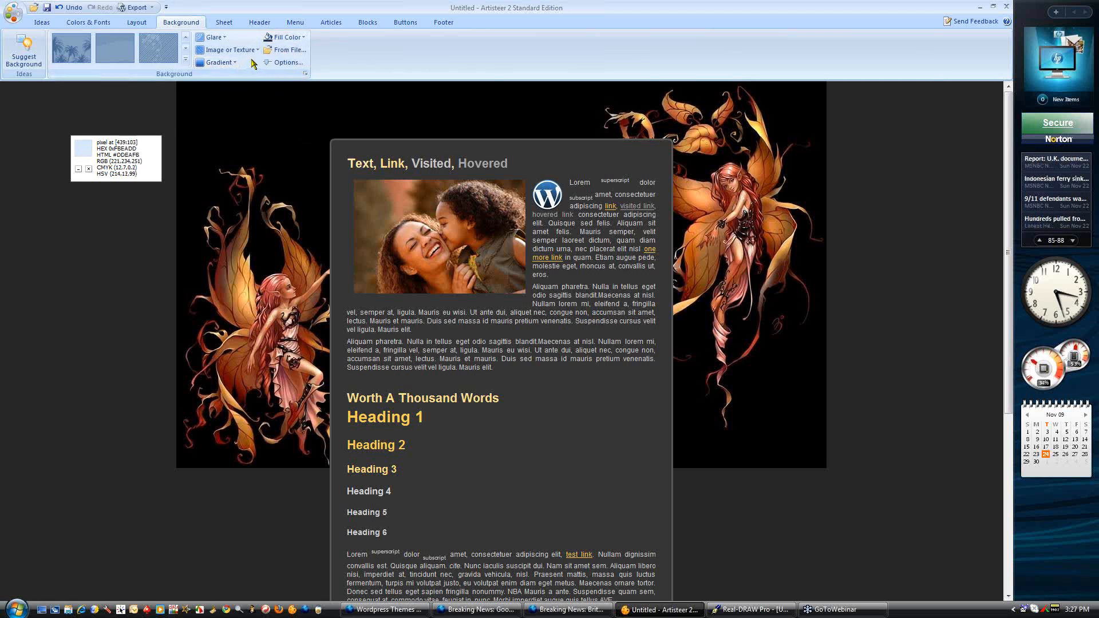
Set the page background fill to a custom color with hex value 000000
{"action": "left_click", "coordinate": [283, 37]}
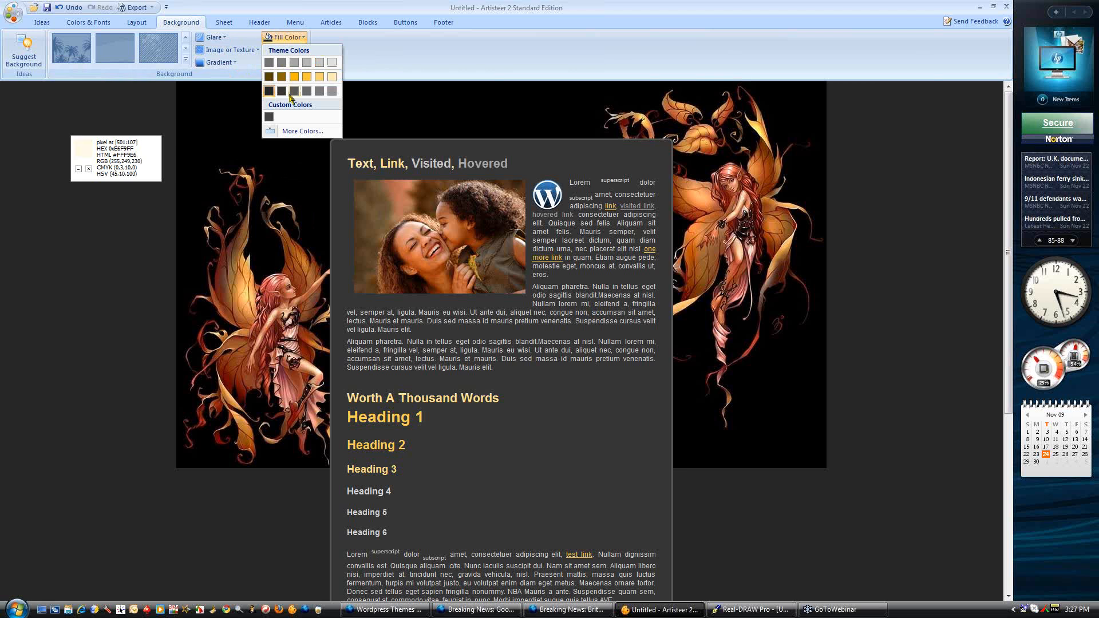
{"action": "left_click", "coordinate": [295, 131]}
{"action": "left_click_drag", "start_coordinate": [702, 398], "coordinate": [661, 399]}
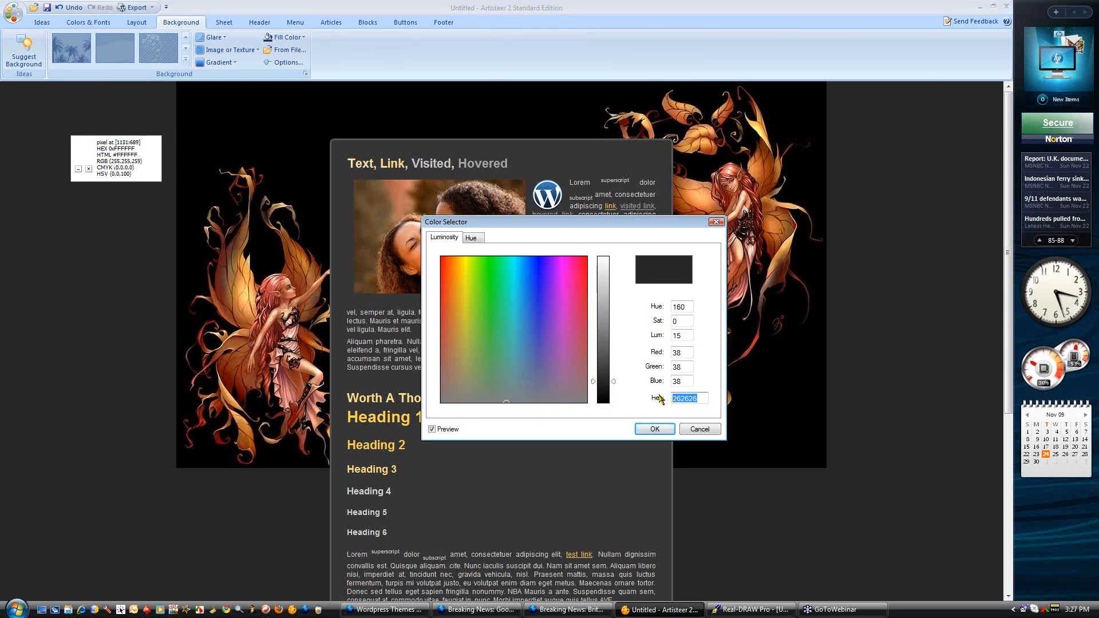
{"action": "type", "text": "000000"}
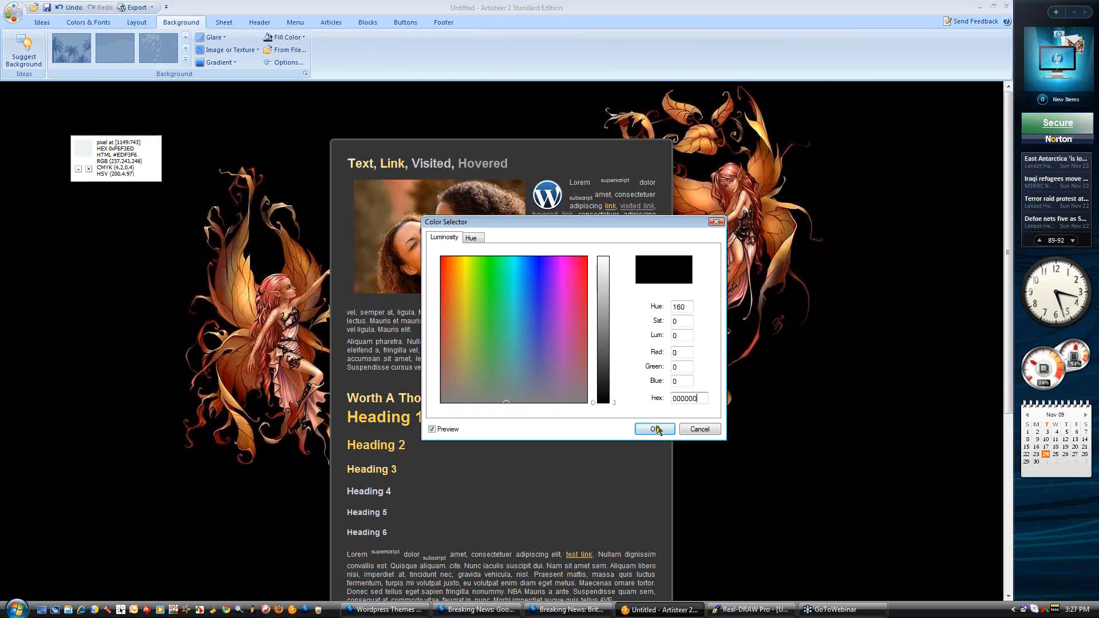
{"action": "left_click", "coordinate": [655, 429]}
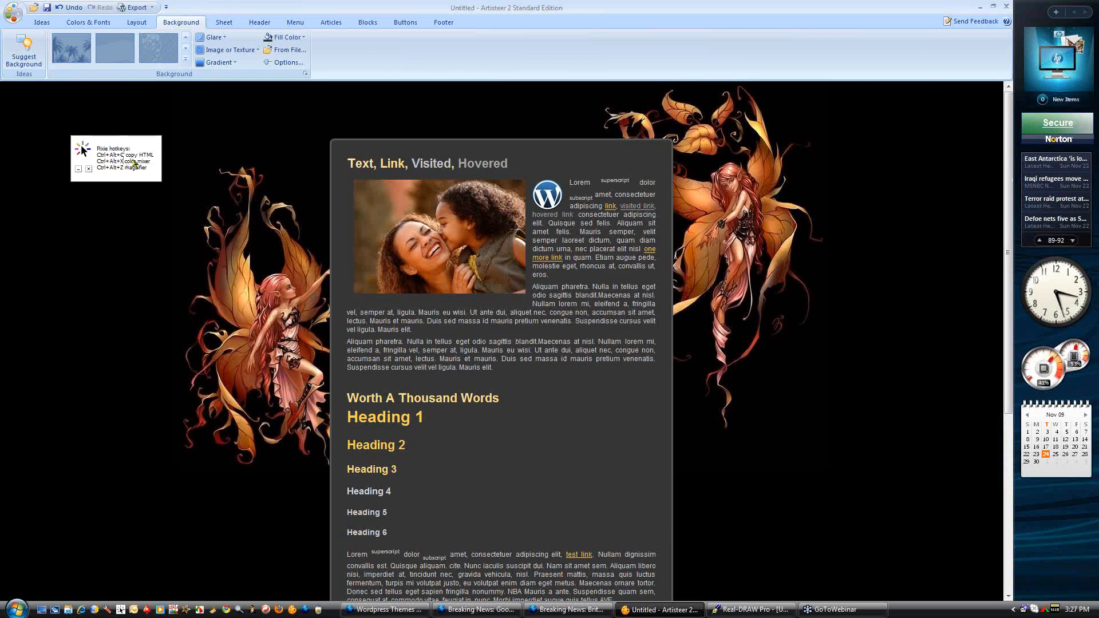
Close the Pixie color picker and review the whole page layout against the fixed fairy background
{"action": "left_click", "coordinate": [88, 168]}
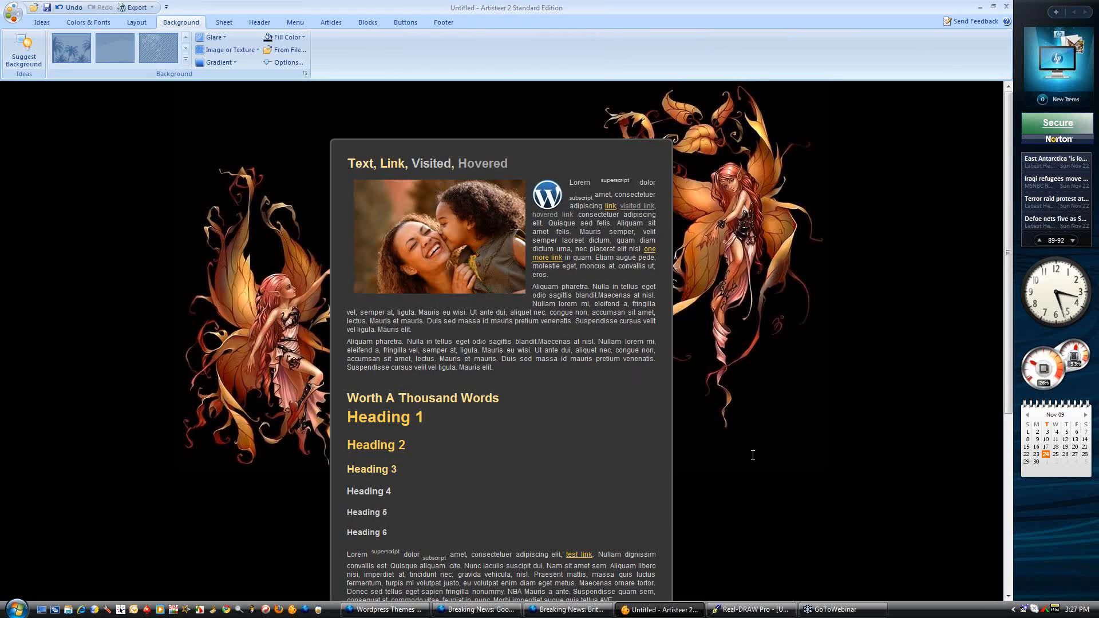
{"action": "scroll", "coordinate": [752, 455], "scroll_direction": "down", "scroll_amount": 5}
{"action": "scroll", "coordinate": [753, 455], "scroll_direction": "up", "scroll_amount": 5}
{"action": "scroll", "coordinate": [753, 455], "scroll_direction": "down", "scroll_amount": 5}
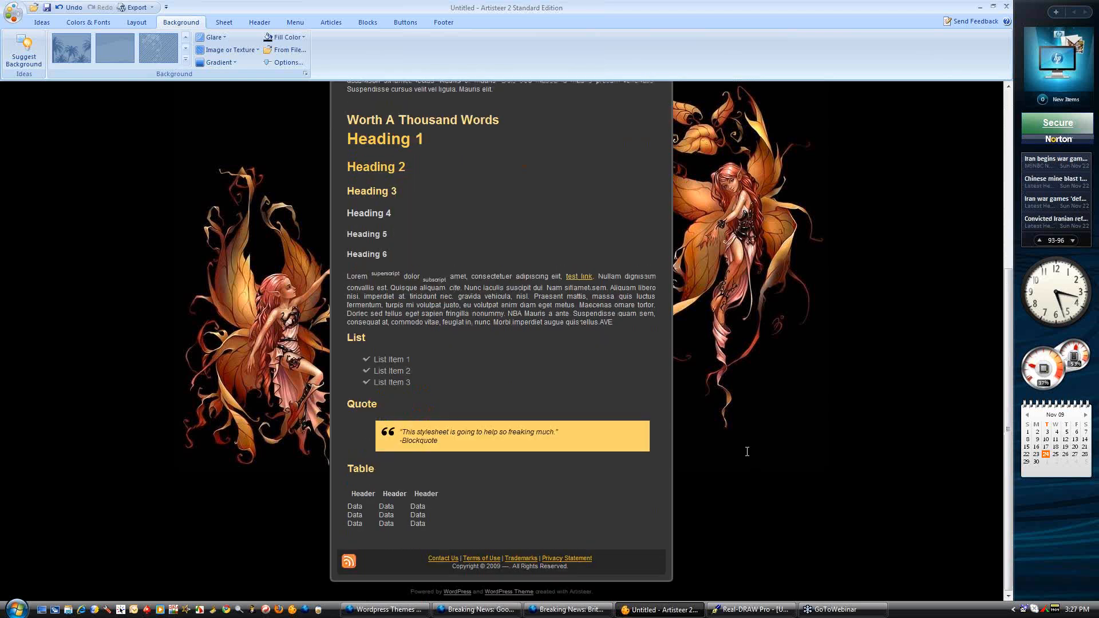
{"action": "scroll", "coordinate": [752, 455], "scroll_direction": "up", "scroll_amount": 5}
Apply the My Orange Orchard color theme from the Bright style group
{"action": "left_click", "coordinate": [73, 22]}
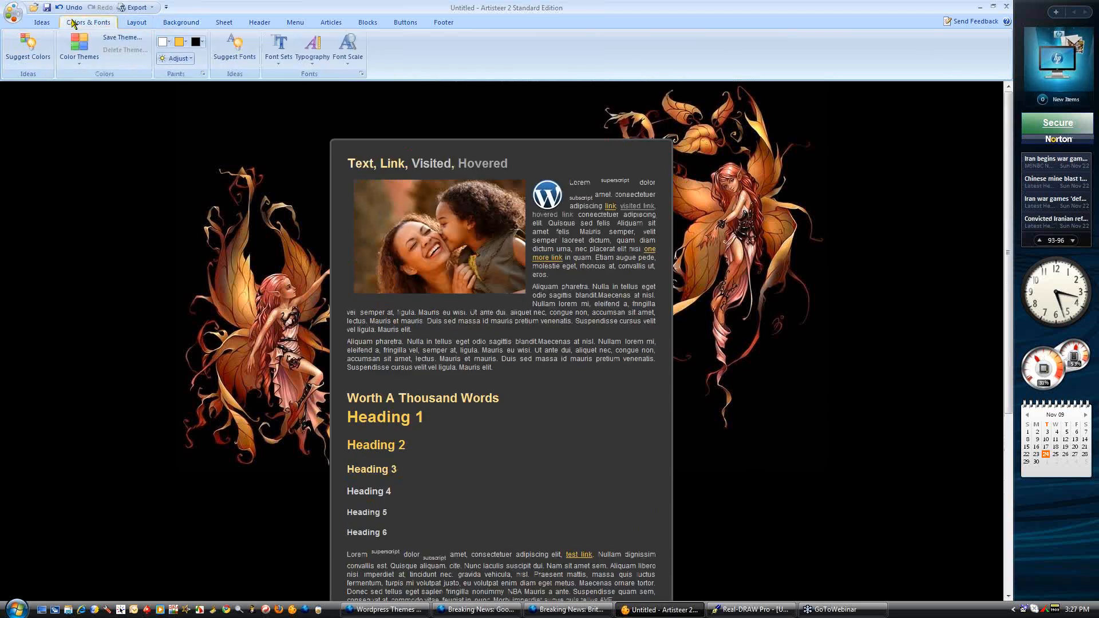
{"action": "left_click", "coordinate": [78, 47]}
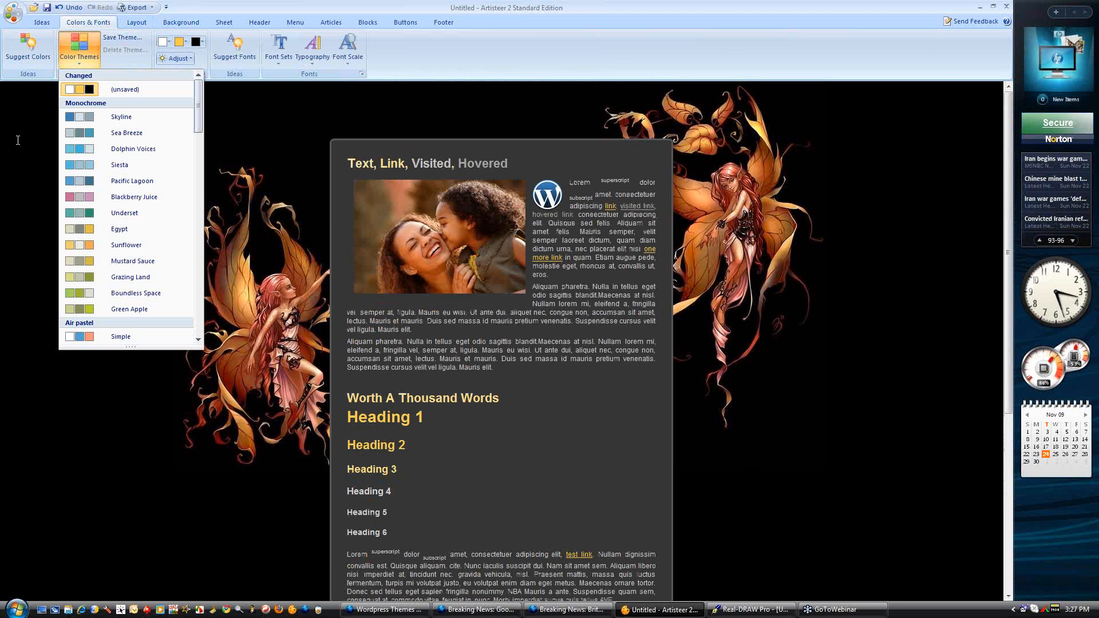
{"action": "left_click", "coordinate": [248, 125]}
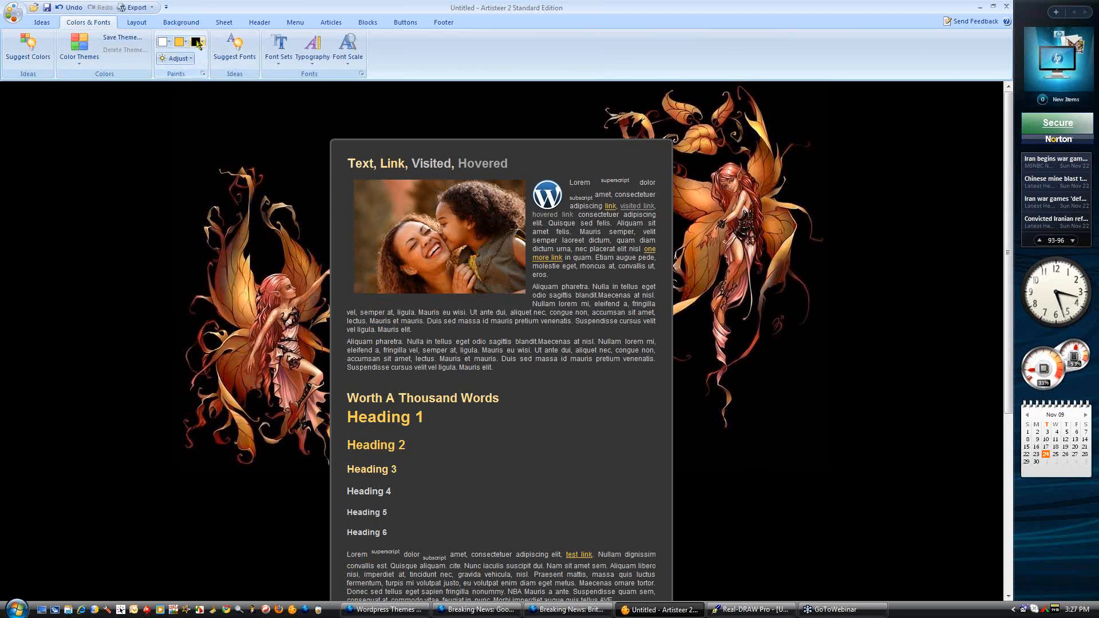
{"action": "left_click", "coordinate": [199, 44]}
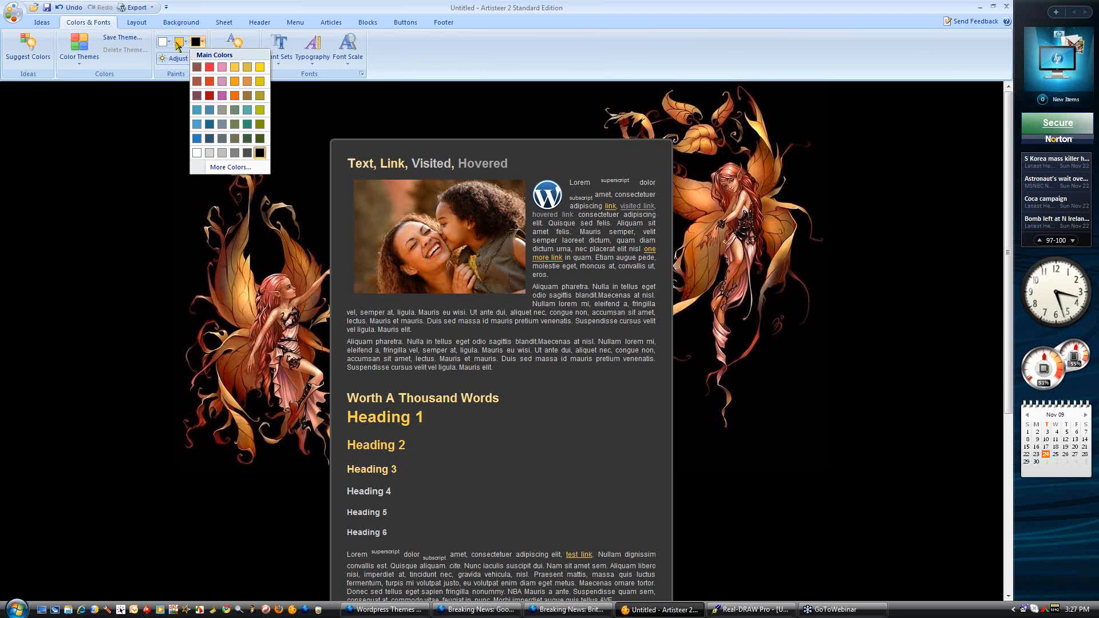
{"action": "left_click", "coordinate": [179, 42]}
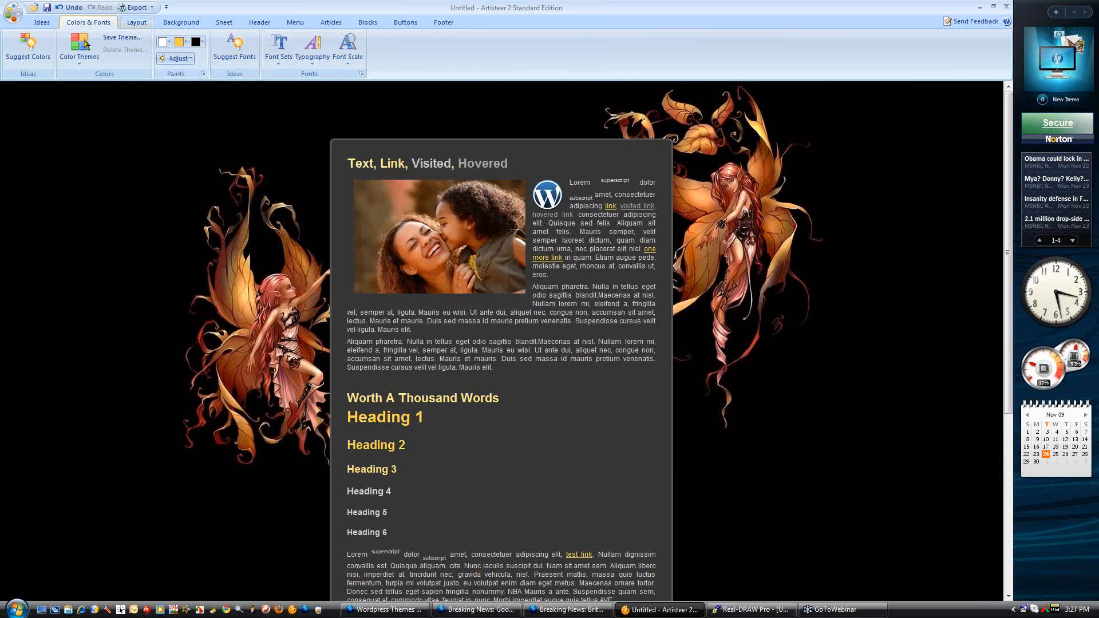
{"action": "left_click", "coordinate": [80, 46]}
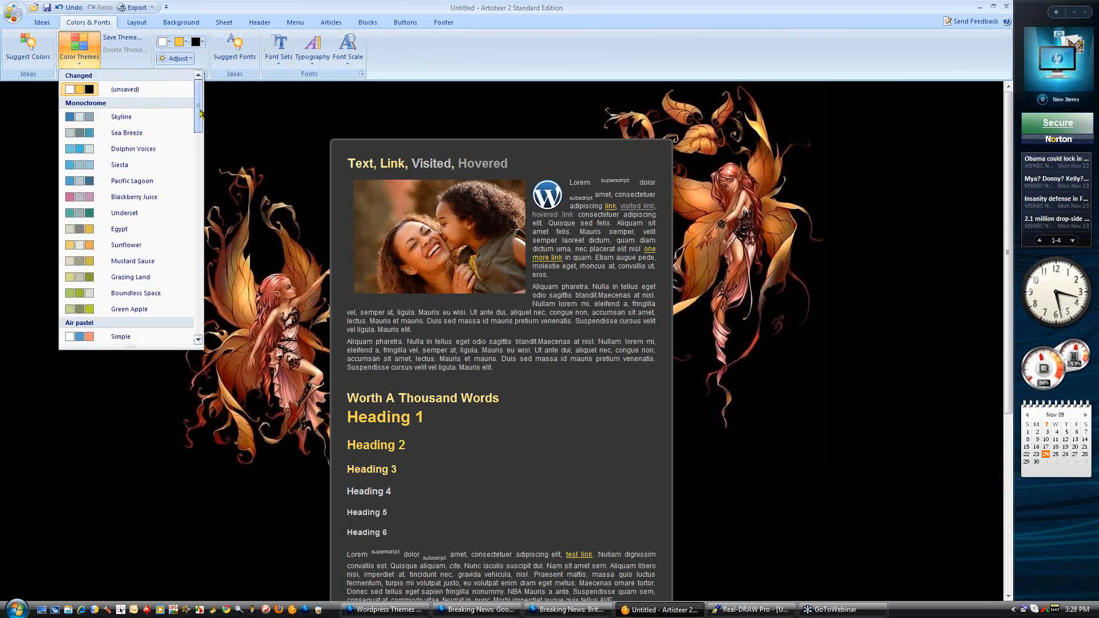
{"action": "left_click_drag", "start_coordinate": [200, 111], "coordinate": [199, 164]}
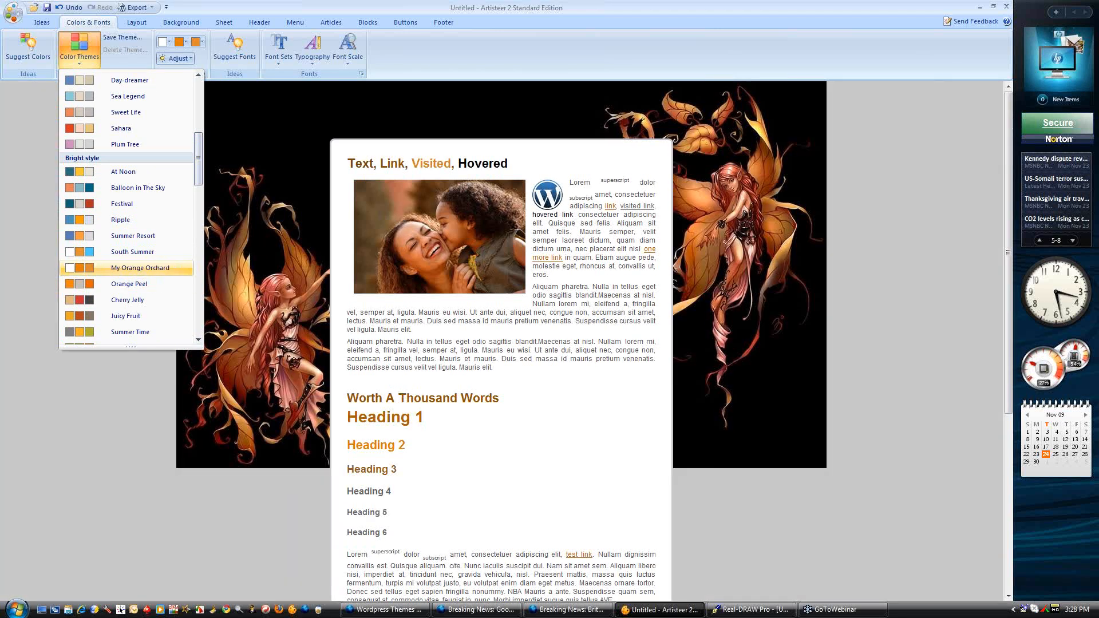
{"action": "left_click", "coordinate": [140, 268]}
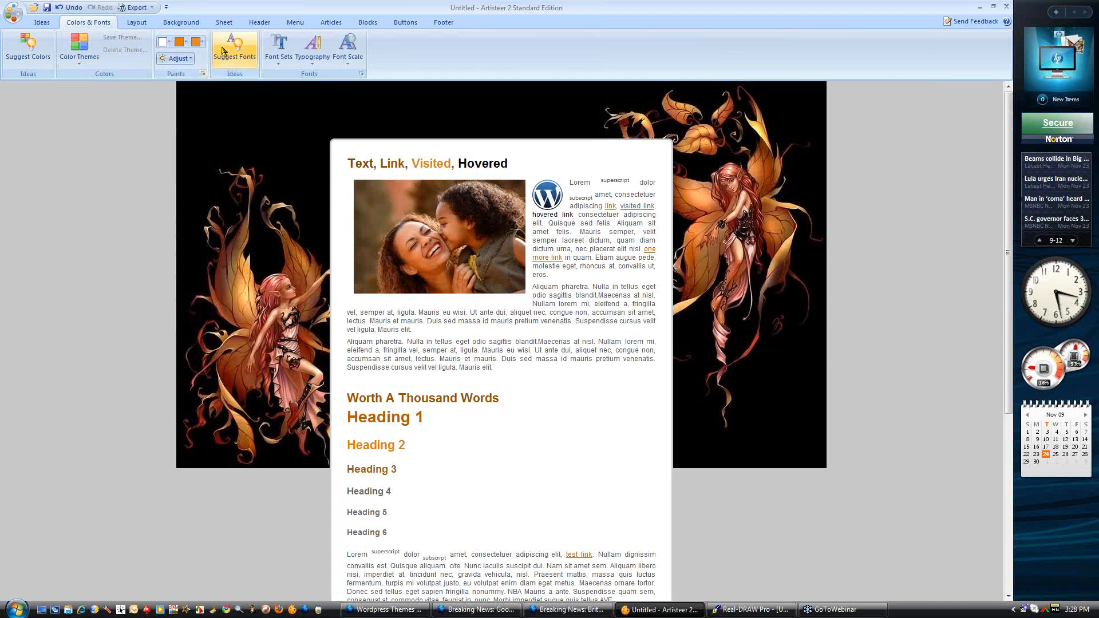
Set the page background fill to the custom color 000000 and check it along the full page
{"action": "left_click", "coordinate": [191, 25]}
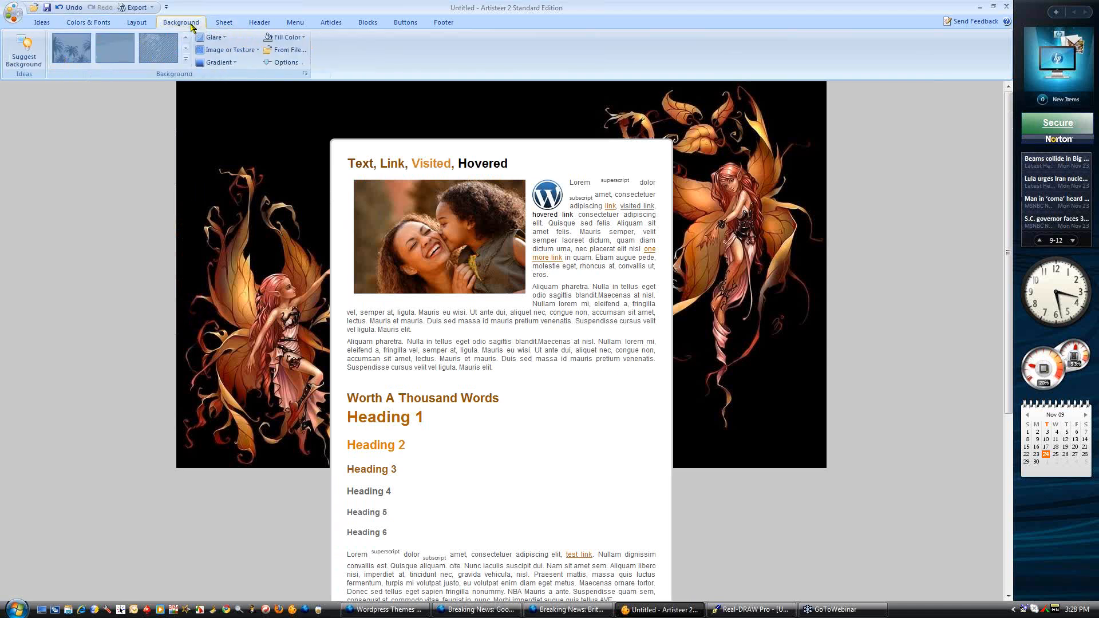
{"action": "left_click", "coordinate": [286, 38]}
{"action": "left_click", "coordinate": [297, 131]}
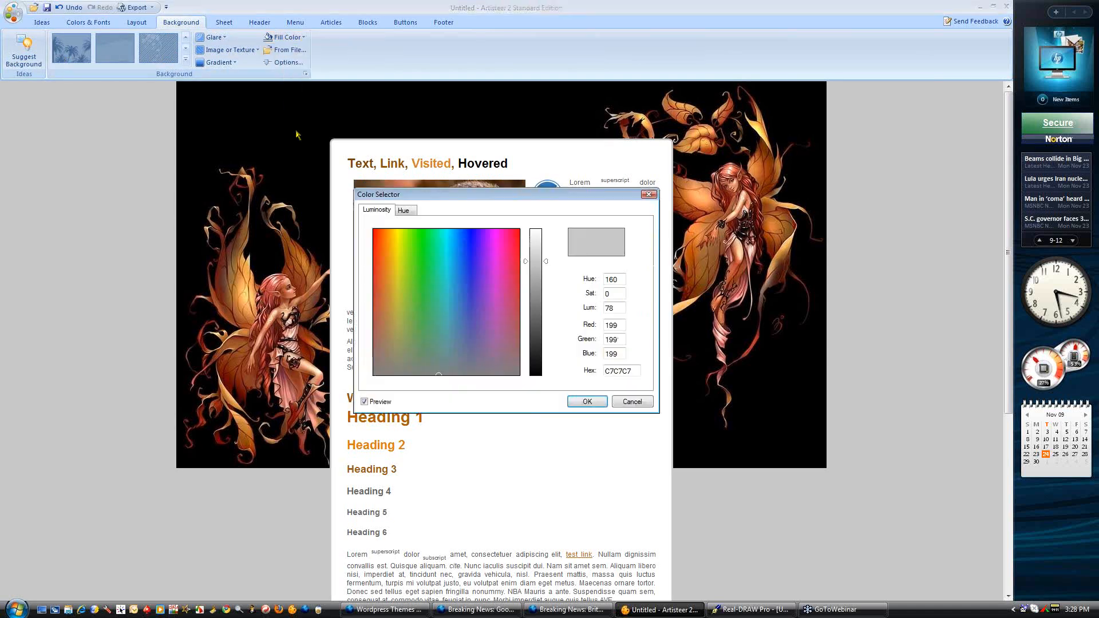
{"action": "left_click_drag", "start_coordinate": [632, 371], "coordinate": [604, 368]}
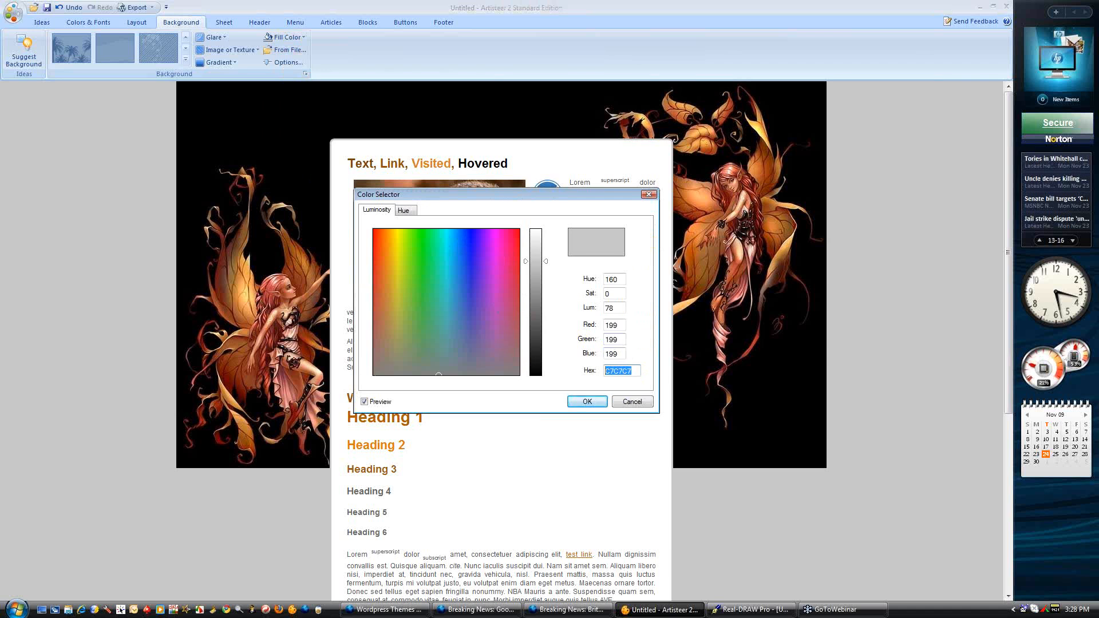
{"action": "type", "text": "000000"}
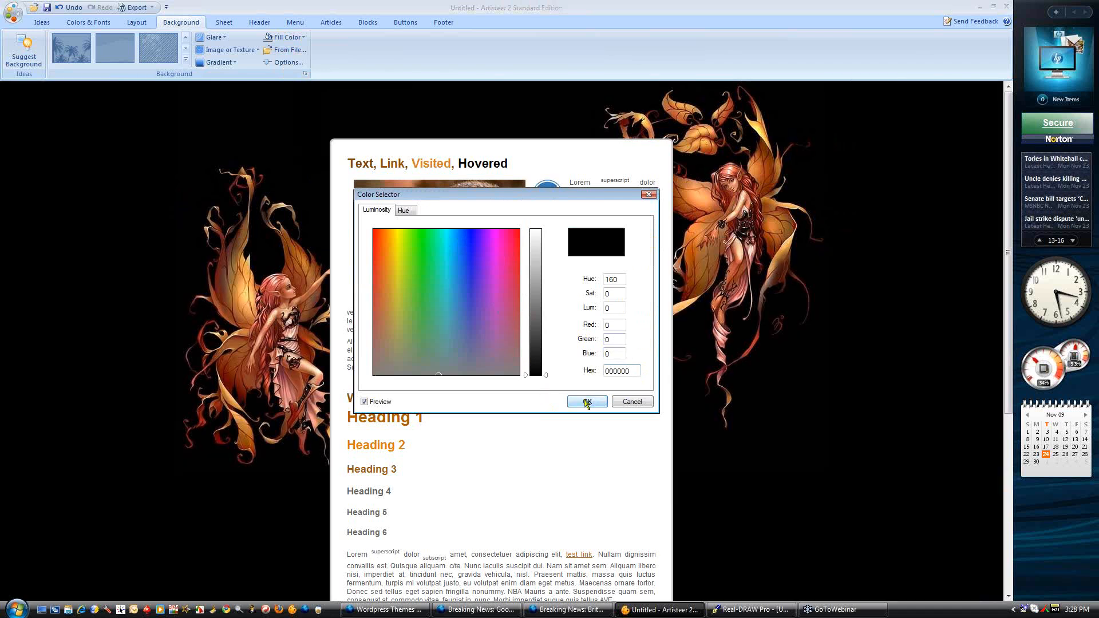
{"action": "left_click", "coordinate": [585, 401]}
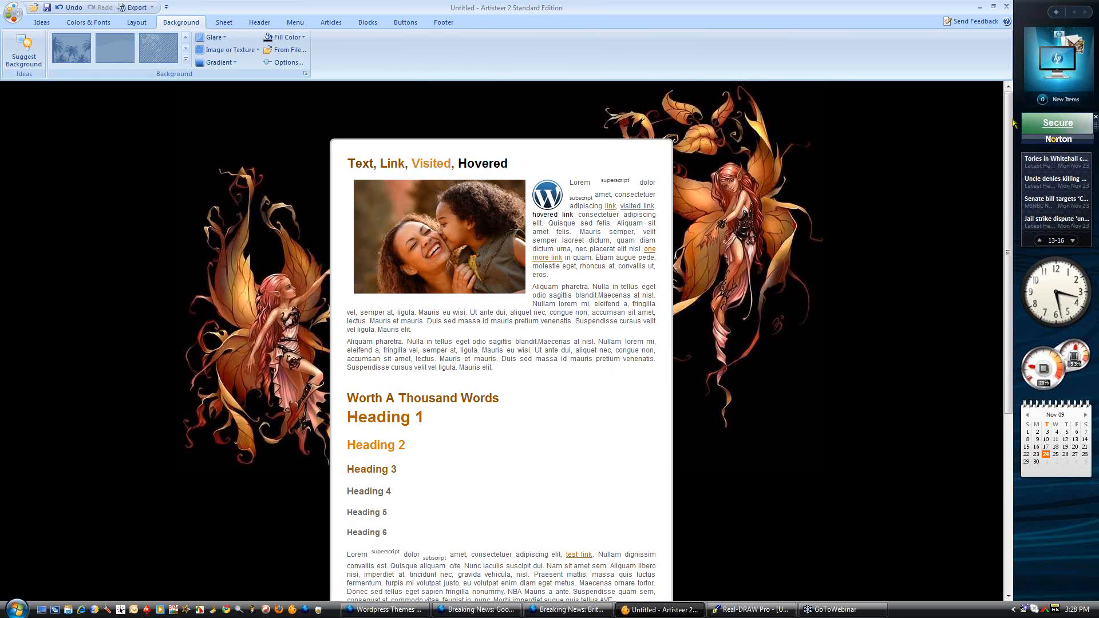
{"action": "scroll", "coordinate": [1010, 119], "scroll_direction": "down", "scroll_amount": 5}
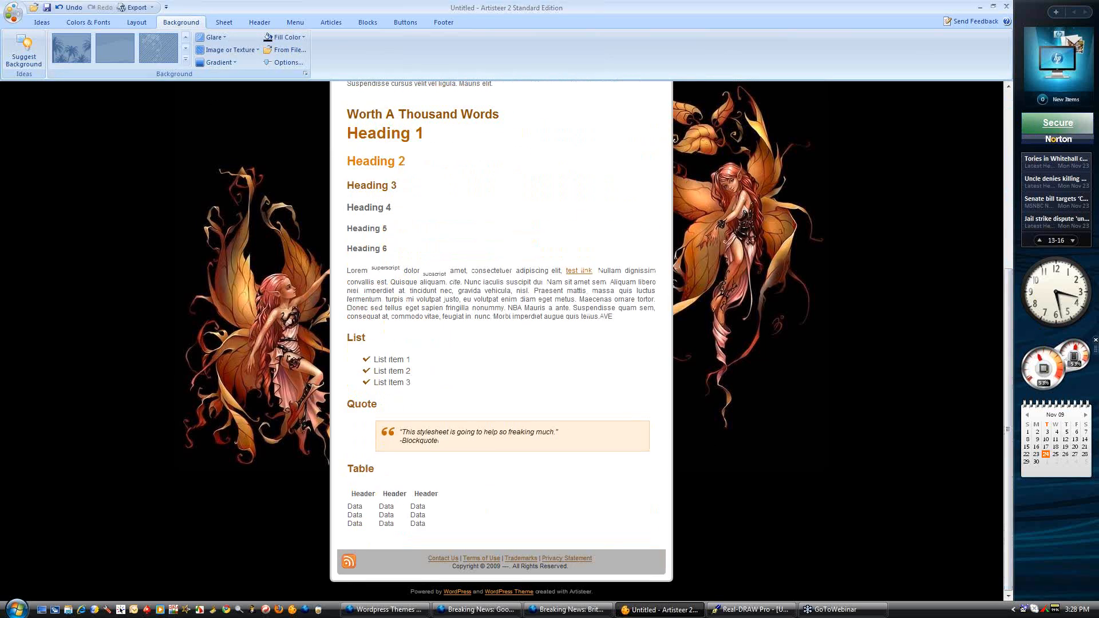
{"action": "scroll", "coordinate": [448, 387], "scroll_direction": "up", "scroll_amount": 5}
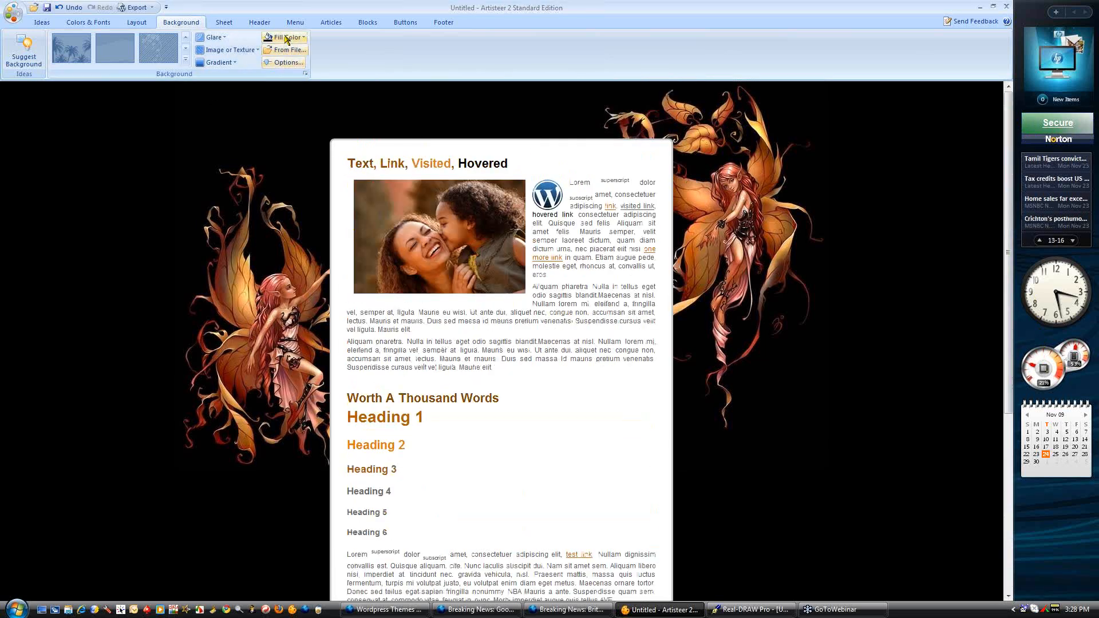
Try a sheet transparency of 60% so the fairy background shows through the content area
{"action": "left_click", "coordinate": [224, 22]}
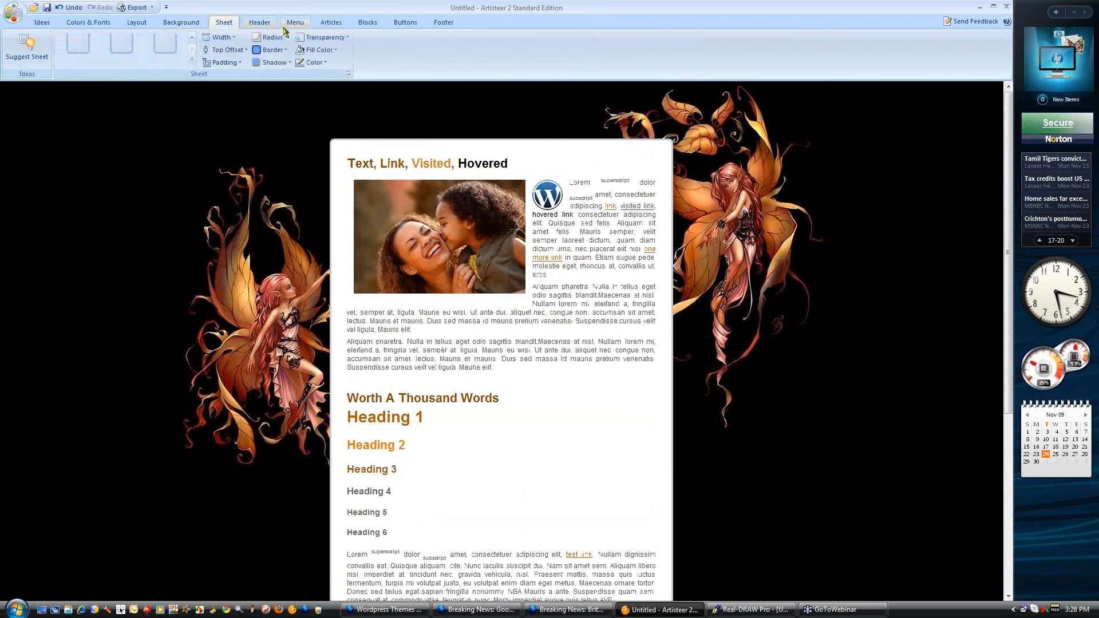
{"action": "left_click", "coordinate": [324, 38]}
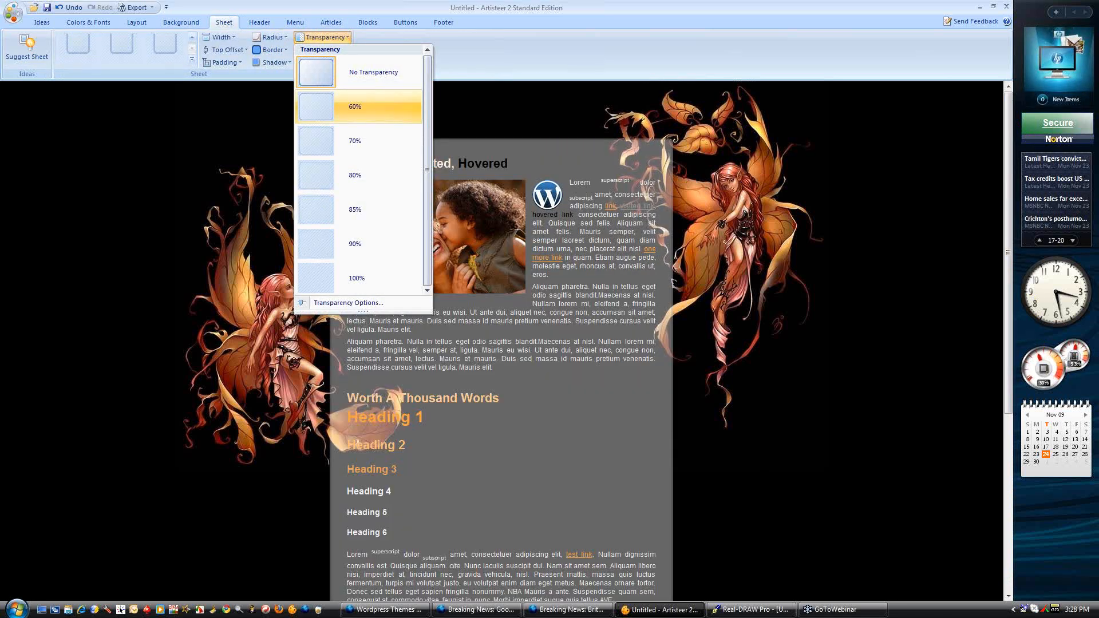
{"action": "left_click", "coordinate": [357, 106]}
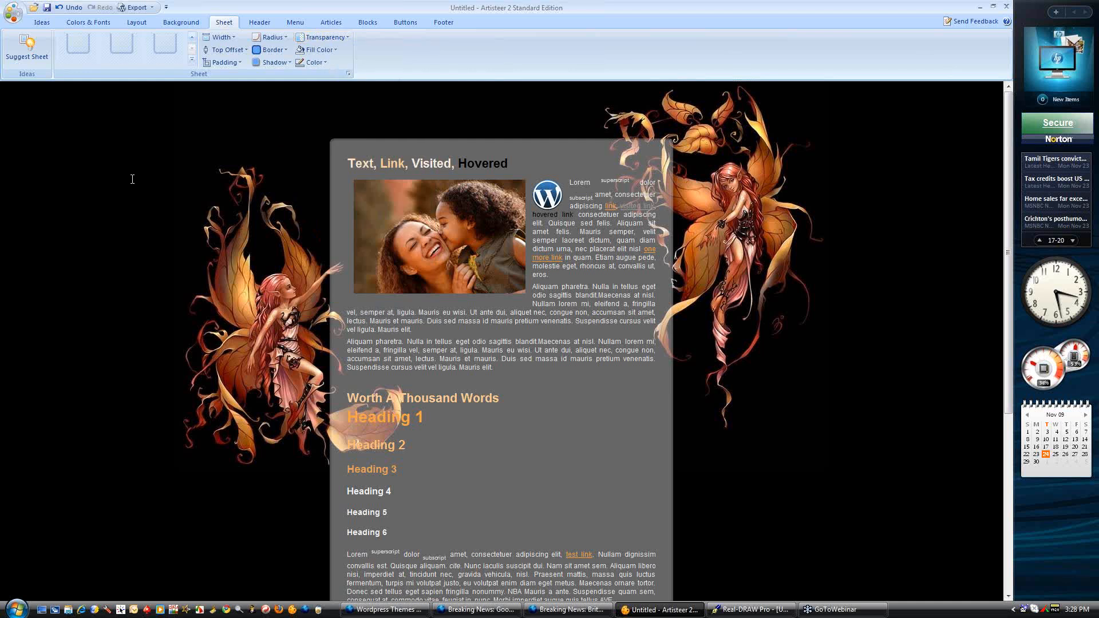
{"action": "mouse_move", "coordinate": [1008, 120]}
{"action": "left_mouse_down"}
{"action": "mouse_move", "coordinate": [1011, 311]}
{"action": "mouse_move", "coordinate": [1009, 135]}
{"action": "left_mouse_up"}
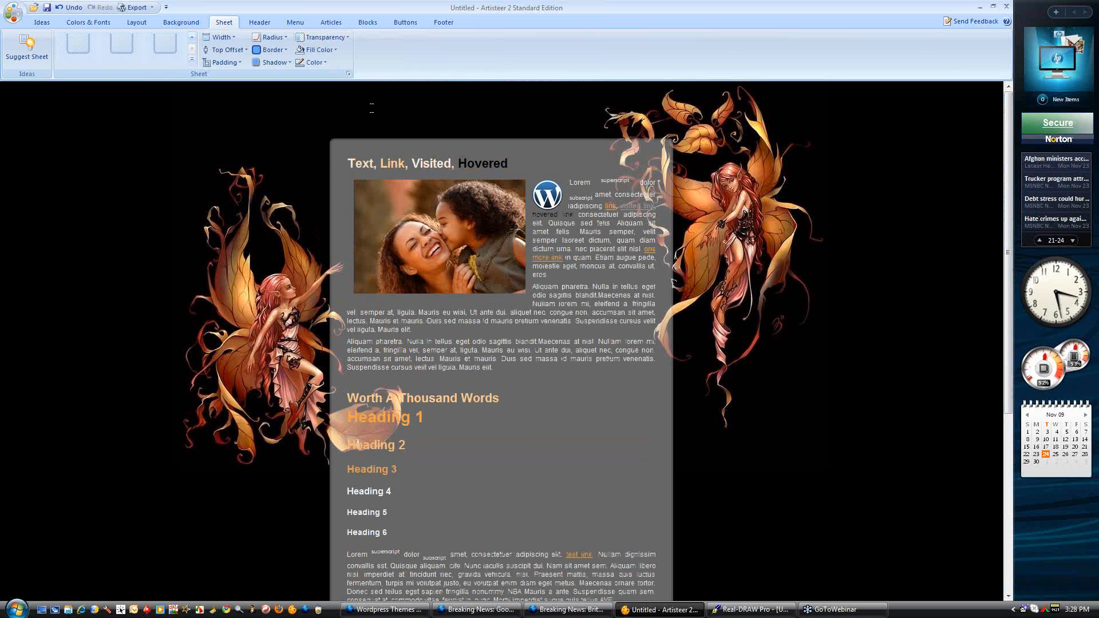
Try a sheet transparency of 100% and check the page content down to the footer
{"action": "left_click", "coordinate": [322, 37]}
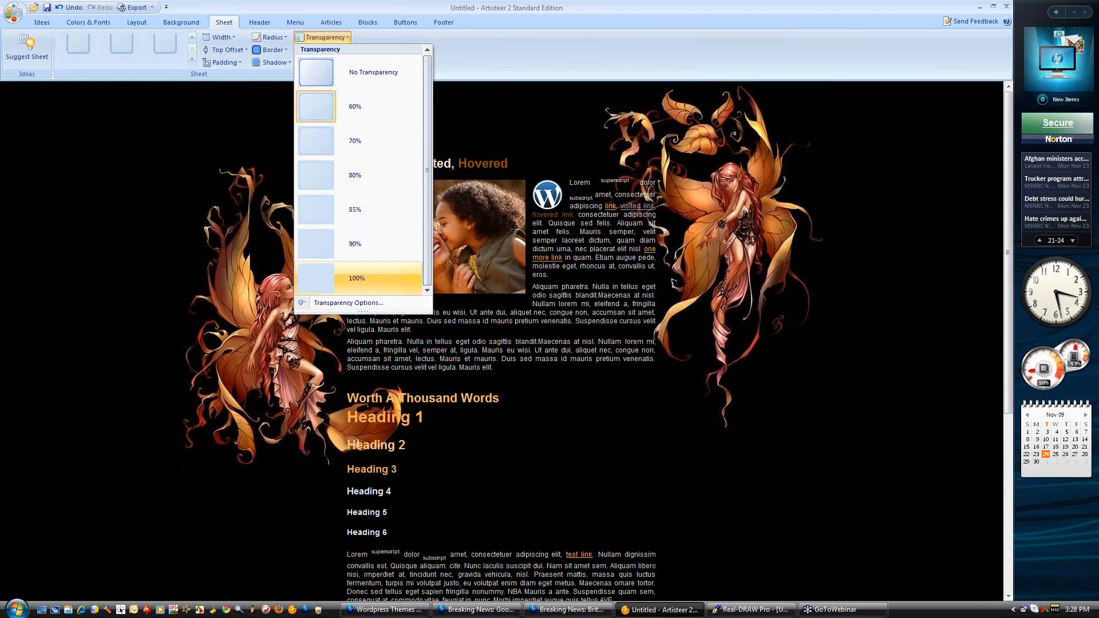
{"action": "left_click", "coordinate": [357, 279]}
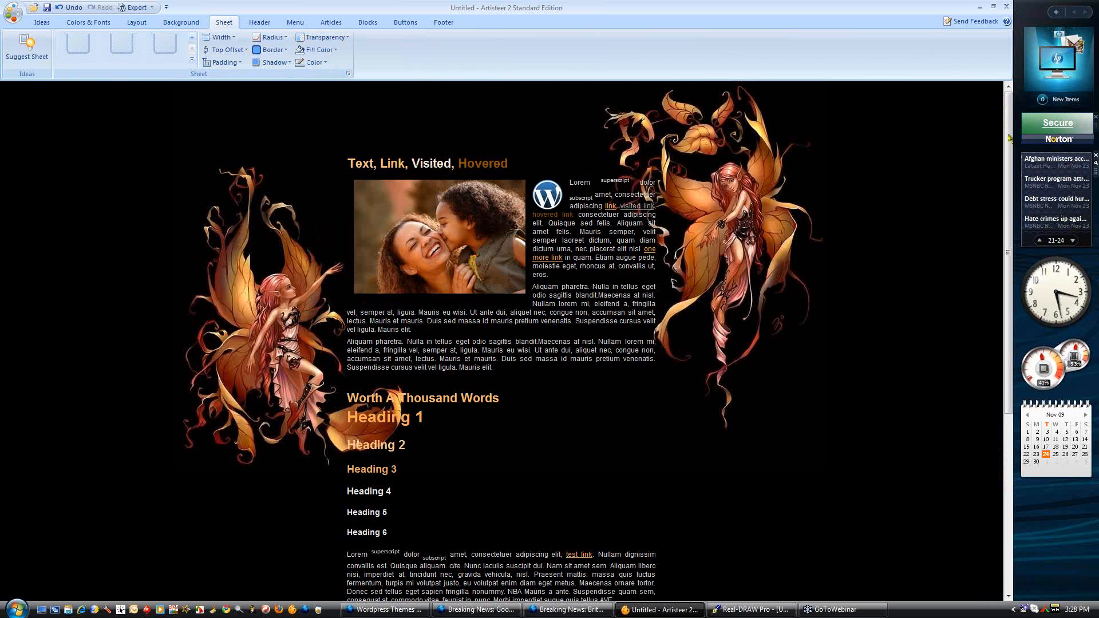
{"action": "left_click_drag", "start_coordinate": [1010, 123], "coordinate": [1018, 96]}
{"action": "left_click_drag", "start_coordinate": [1008, 119], "coordinate": [1008, 302]}
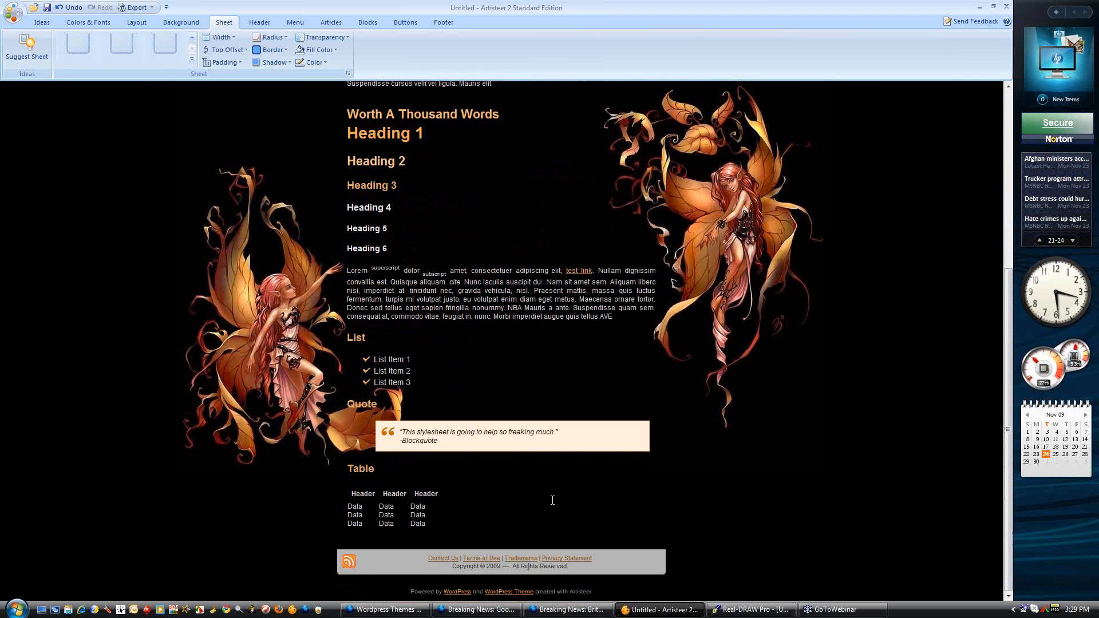
{"action": "scroll", "coordinate": [572, 475], "scroll_direction": "up", "scroll_amount": 5}
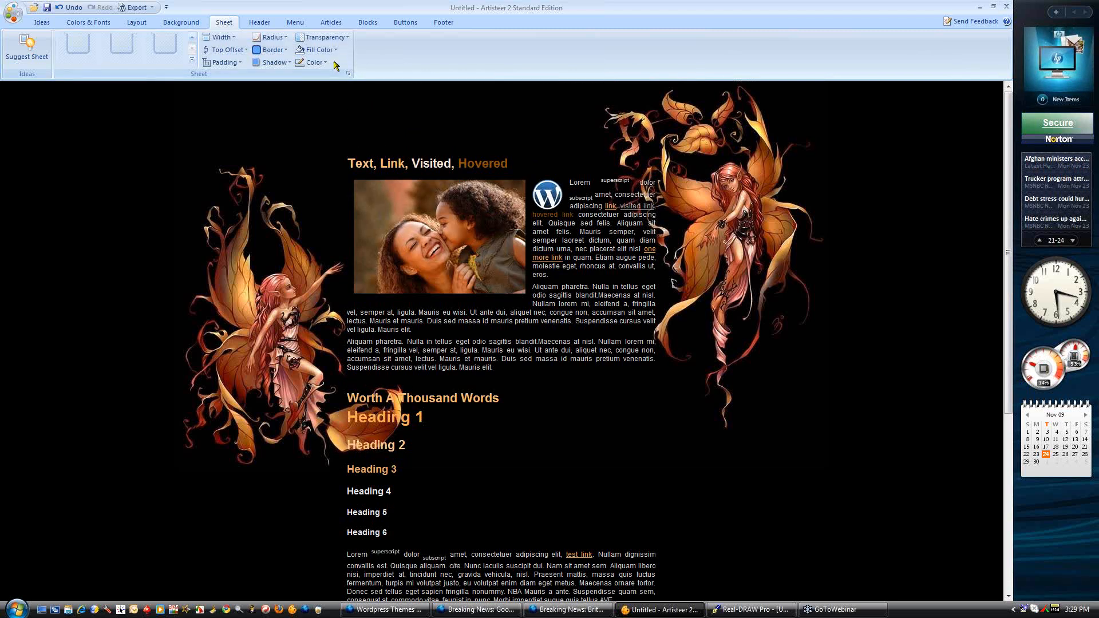
Give the sheet a 5 pixel border in the bright orange theme color
{"action": "left_click", "coordinate": [272, 51]}
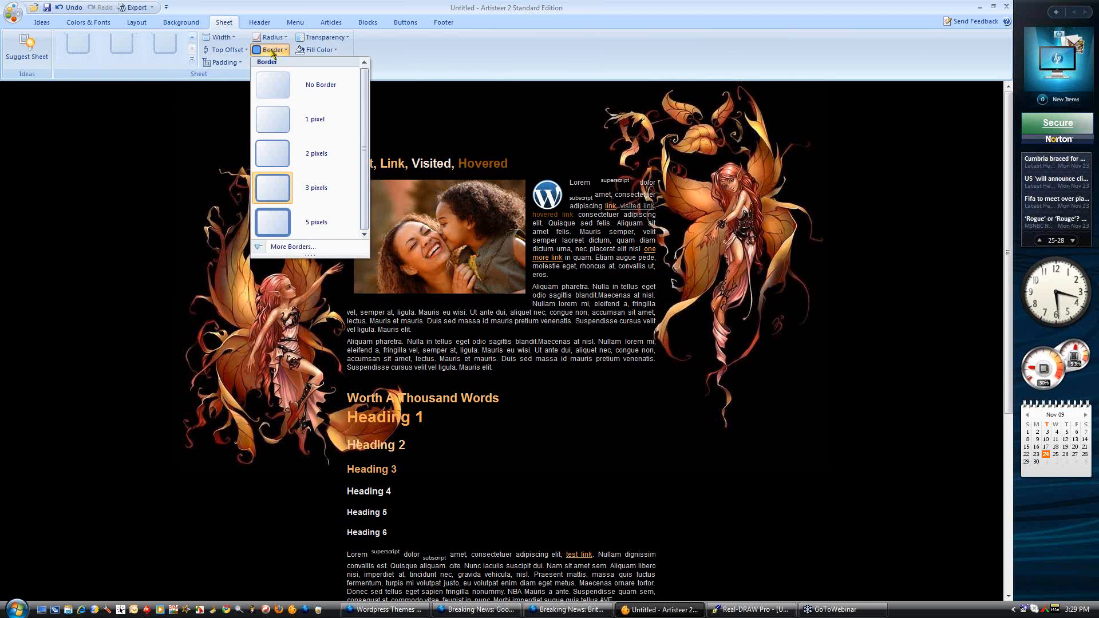
{"action": "left_click", "coordinate": [288, 221]}
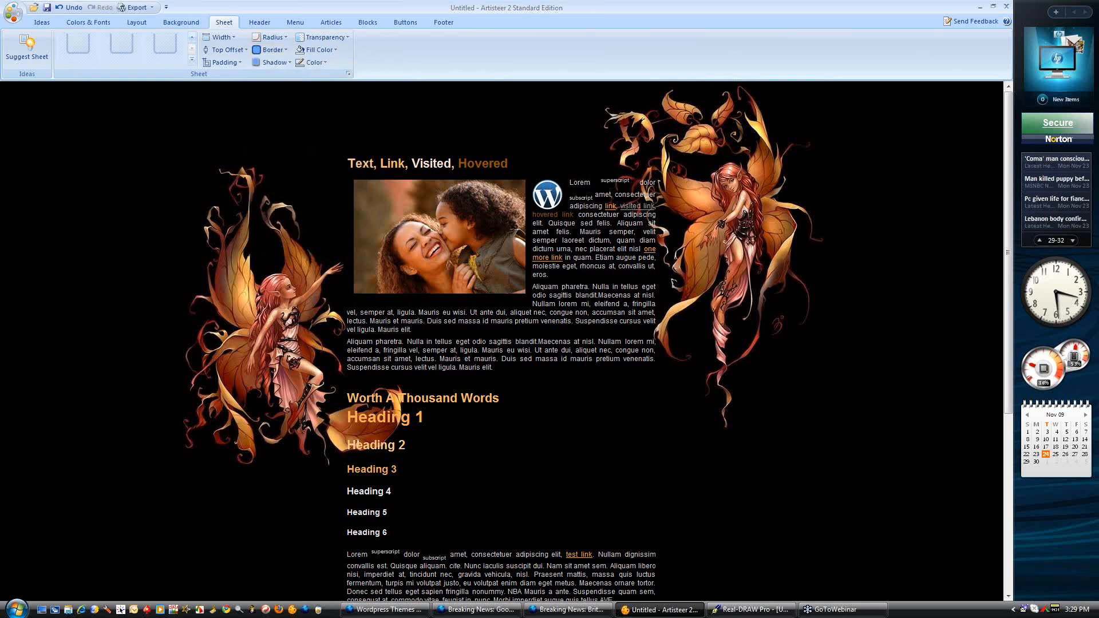
{"action": "left_click", "coordinate": [314, 63]}
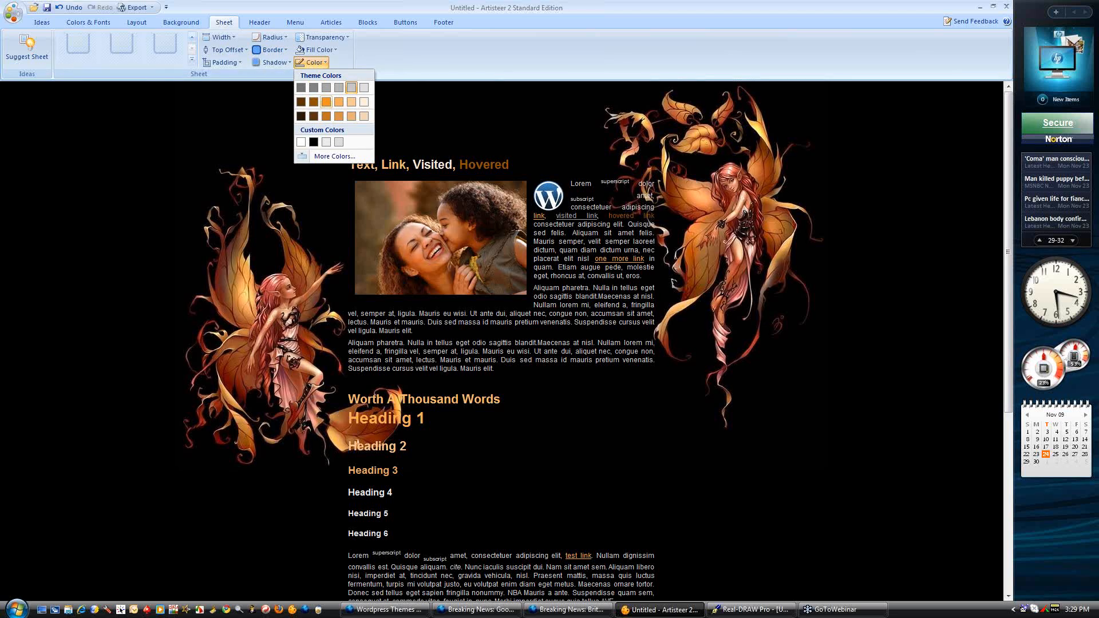
{"action": "left_click", "coordinate": [326, 102]}
Set the sheet transparency to 90% and change its border color to the lighter orange theme color
{"action": "left_click", "coordinate": [324, 38]}
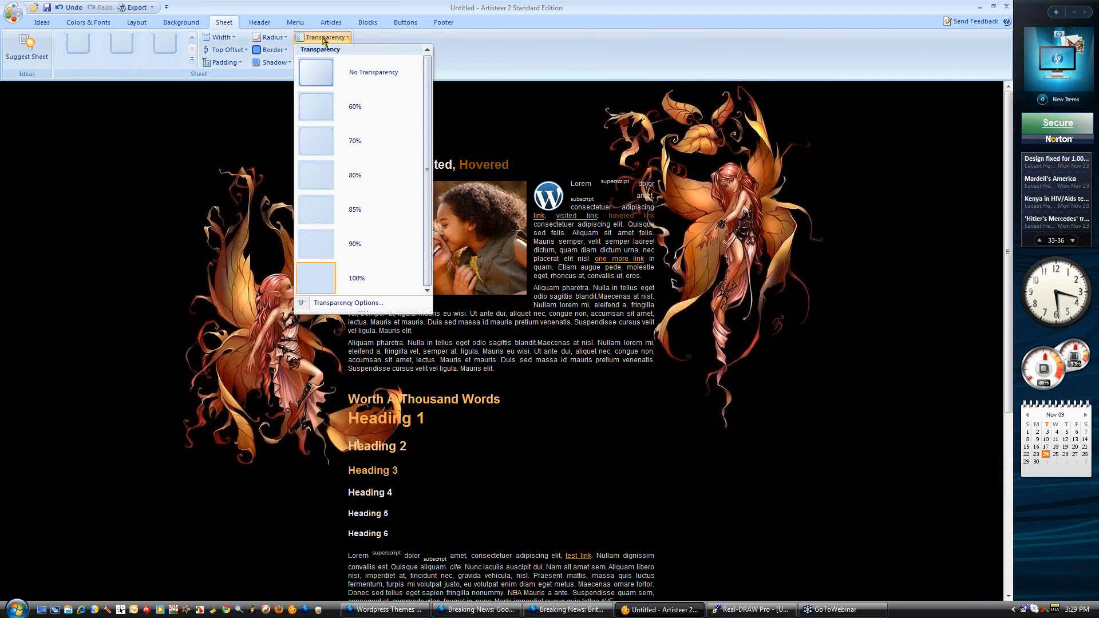
{"action": "left_click", "coordinate": [343, 303]}
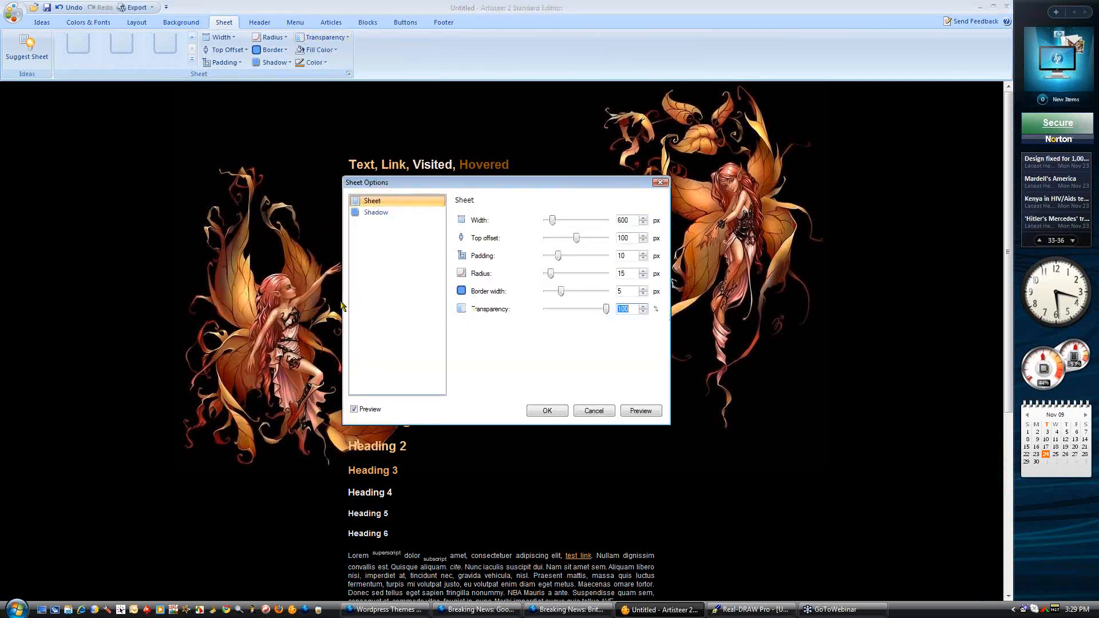
{"action": "left_click", "coordinate": [594, 410]}
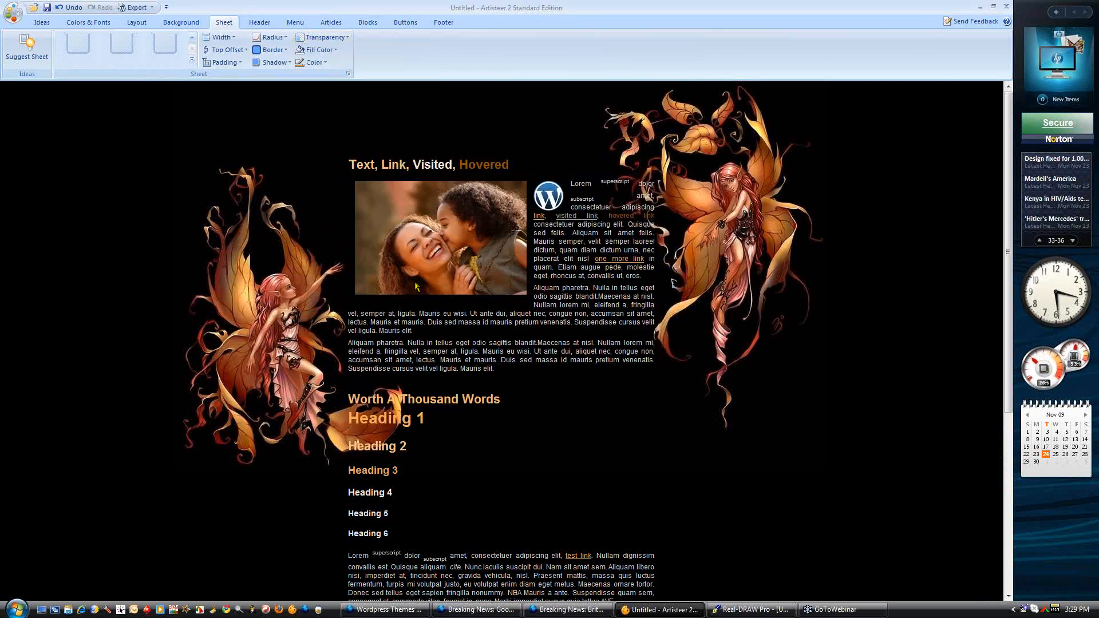
{"action": "left_click", "coordinate": [324, 37]}
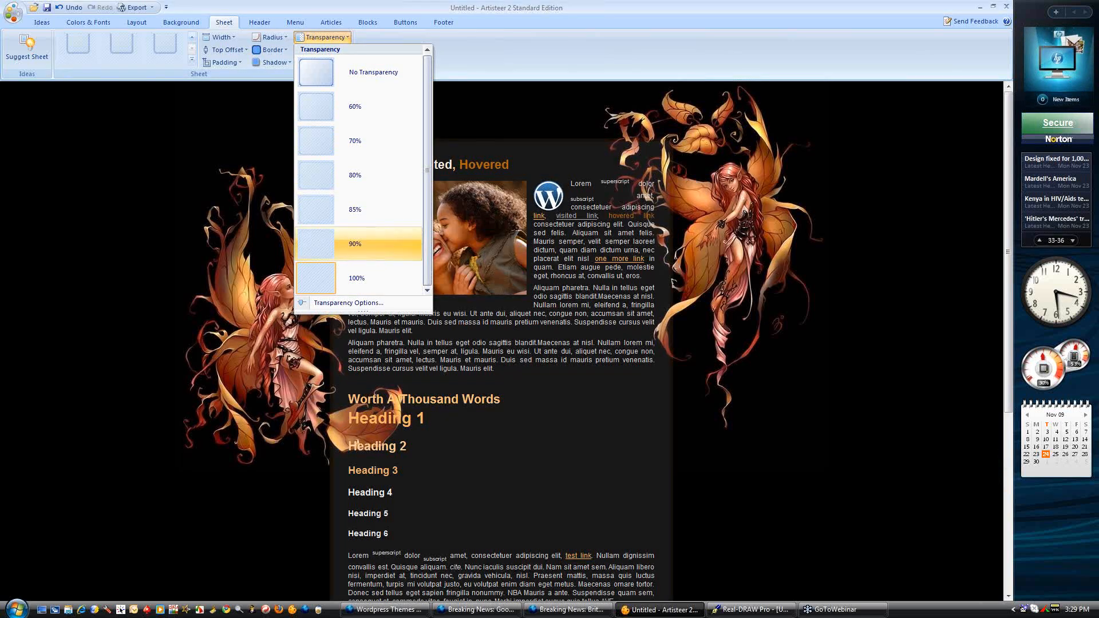
{"action": "left_click", "coordinate": [341, 243]}
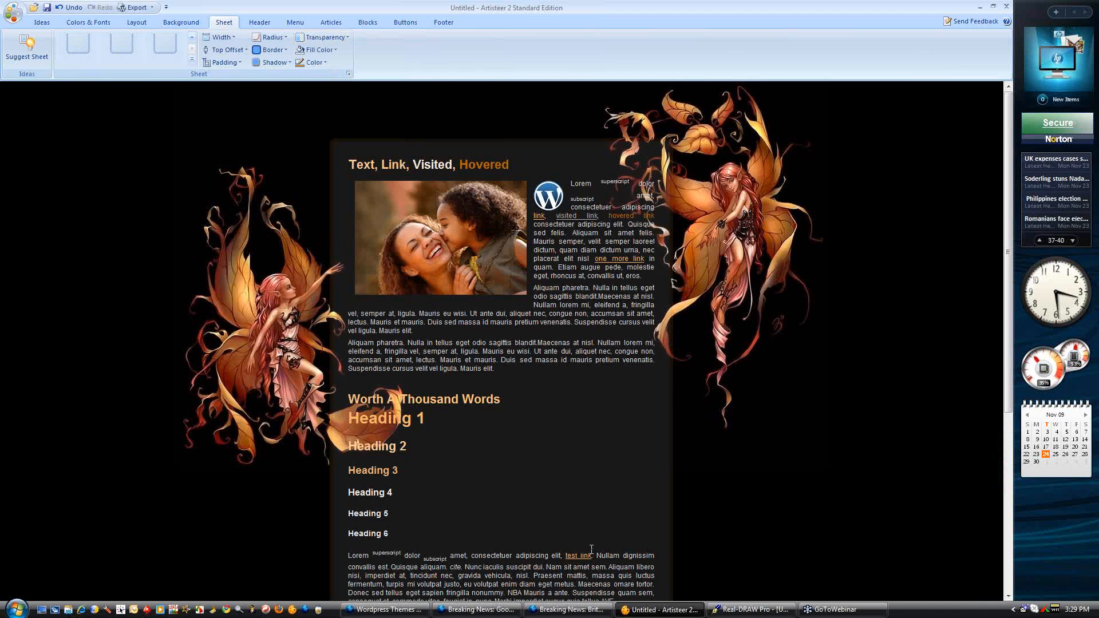
{"action": "left_click_drag", "start_coordinate": [1006, 197], "coordinate": [1008, 150]}
{"action": "left_click", "coordinate": [313, 62]}
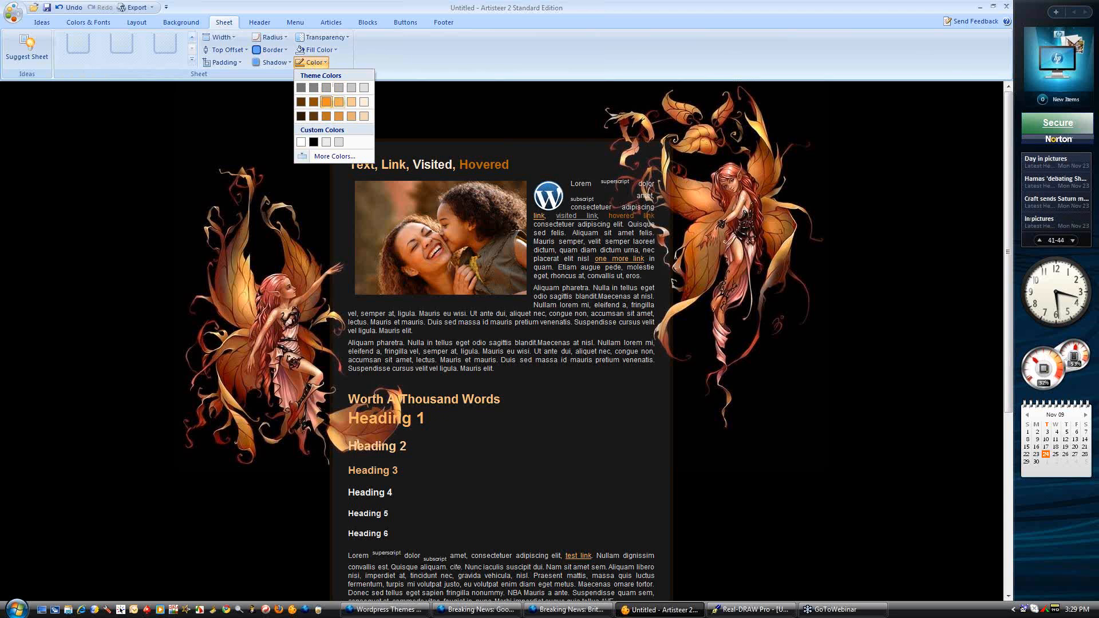
{"action": "left_click", "coordinate": [339, 102]}
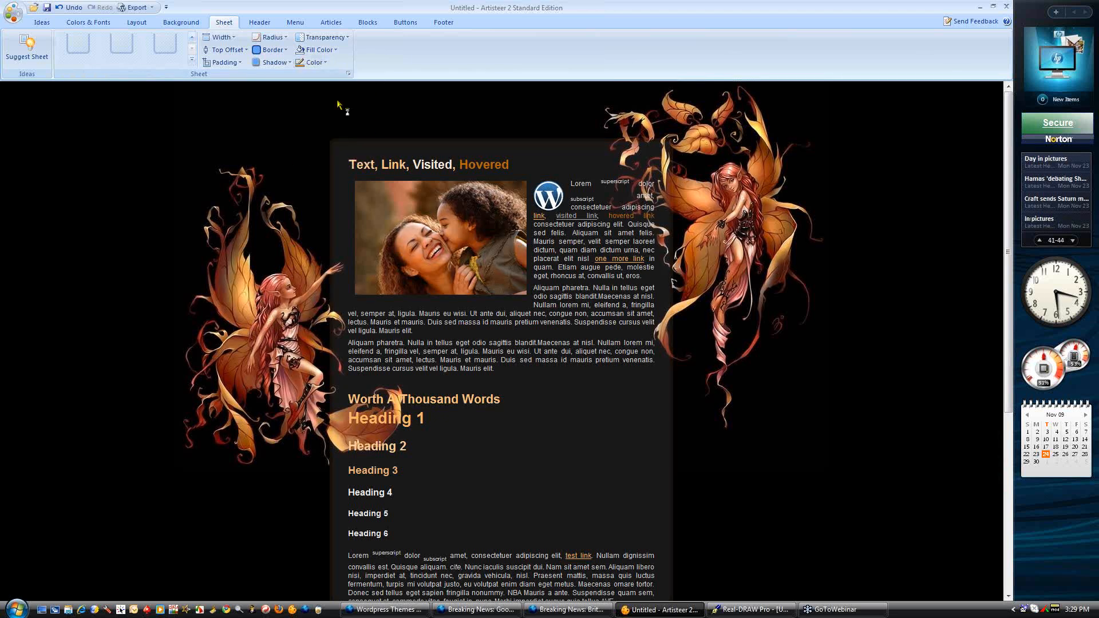
Change the footer's RSS icon to the round orange globe-like icon from the Medium set
{"action": "scroll", "coordinate": [315, 331], "scroll_direction": "down", "scroll_amount": 5}
{"action": "scroll", "coordinate": [427, 186], "scroll_direction": "up", "scroll_amount": 5}
{"action": "scroll", "coordinate": [481, 237], "scroll_direction": "down", "scroll_amount": 5}
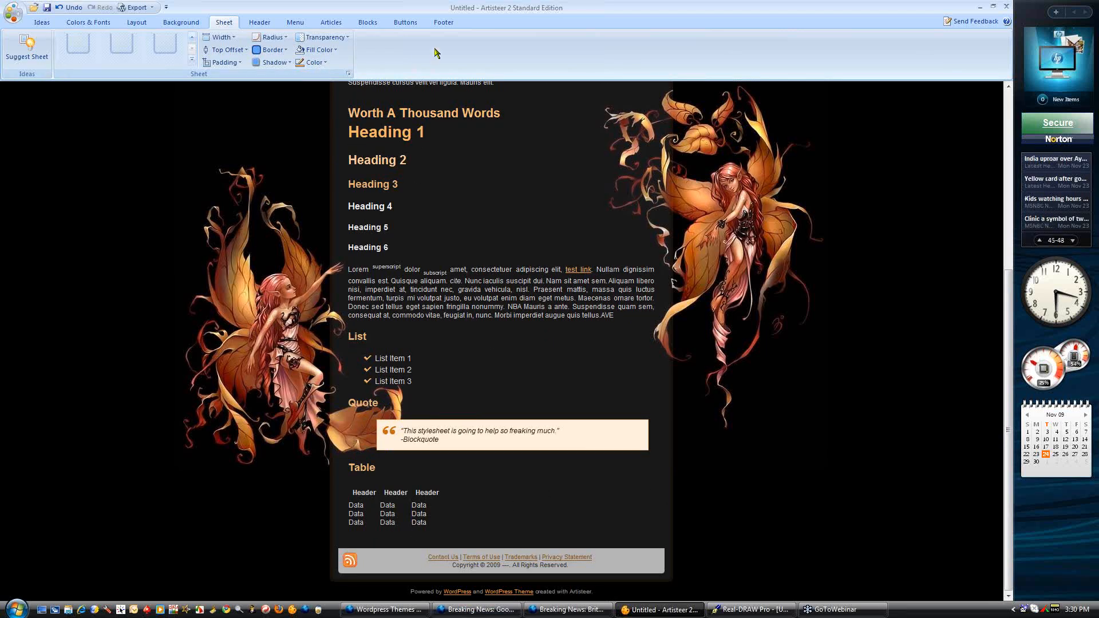
{"action": "left_click", "coordinate": [443, 23]}
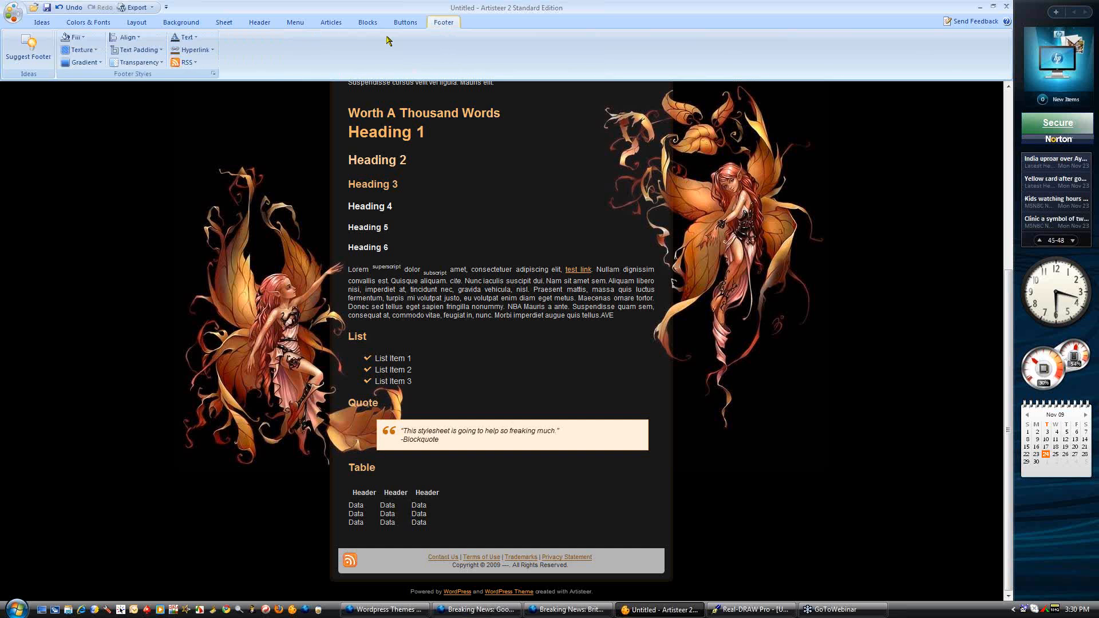
{"action": "left_click", "coordinate": [189, 61]}
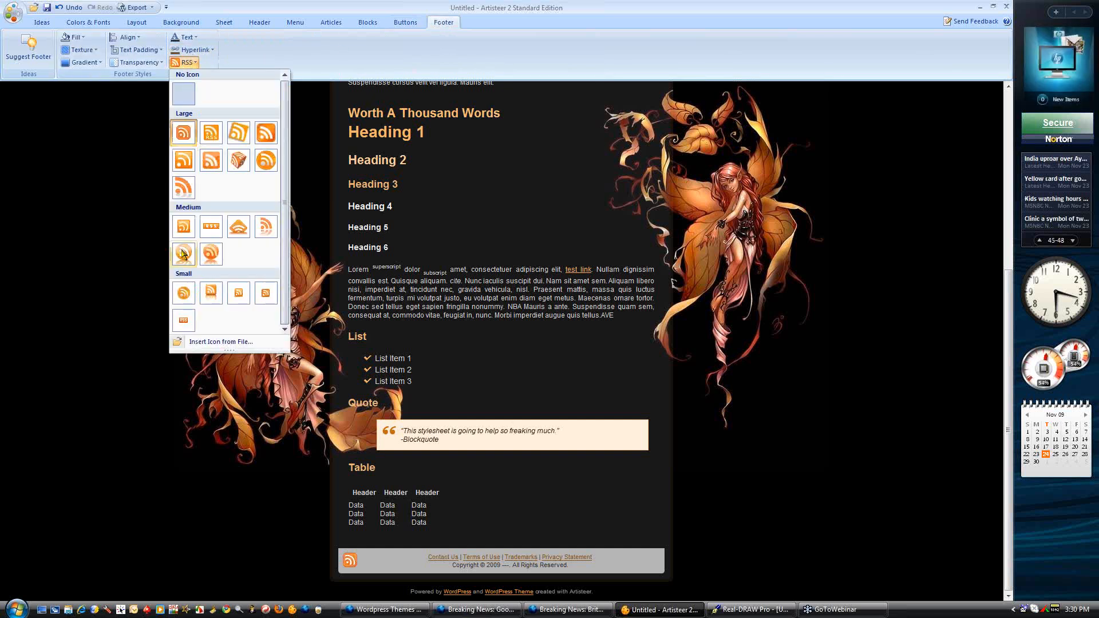
{"action": "left_click", "coordinate": [184, 254]}
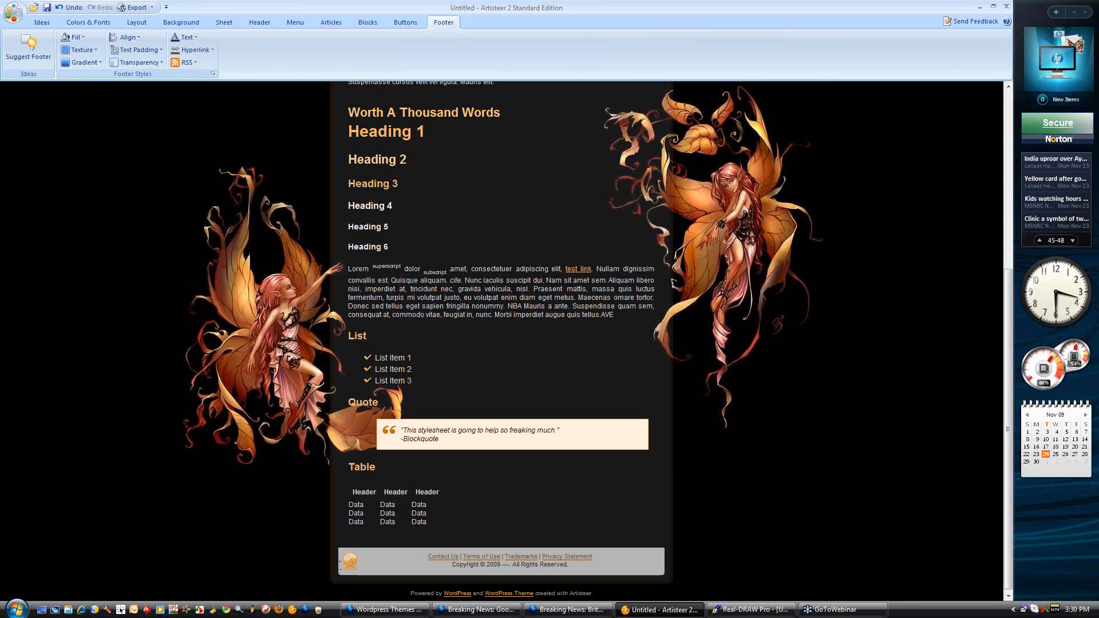
Set the footer's text padding to 5 pixels
{"action": "left_click", "coordinate": [84, 64]}
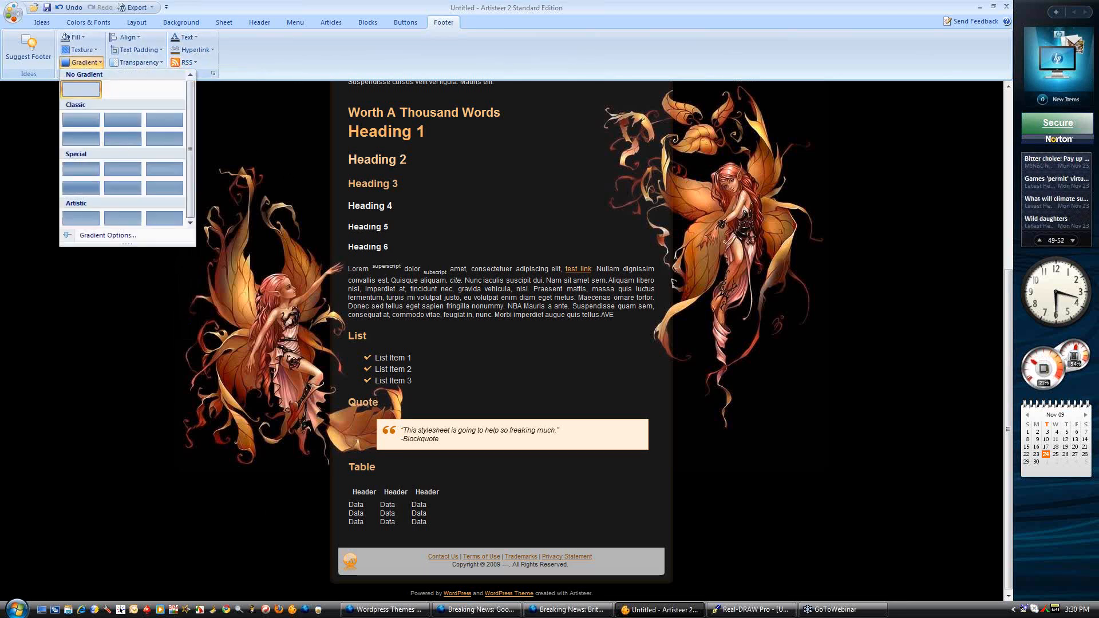
{"action": "left_click", "coordinate": [278, 70]}
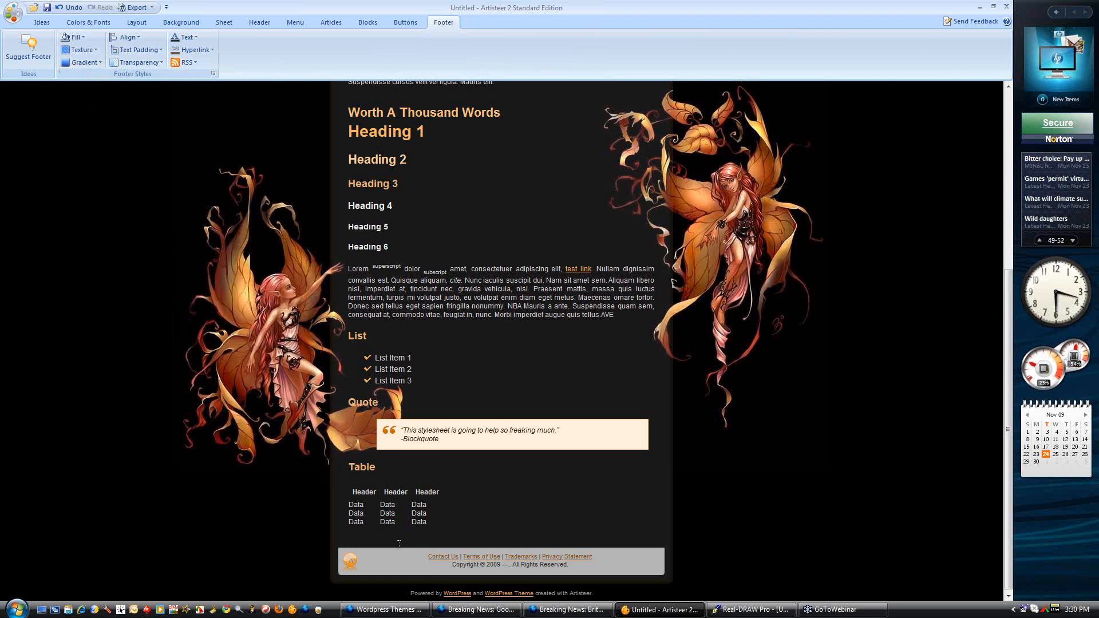
{"action": "left_click", "coordinate": [138, 51]}
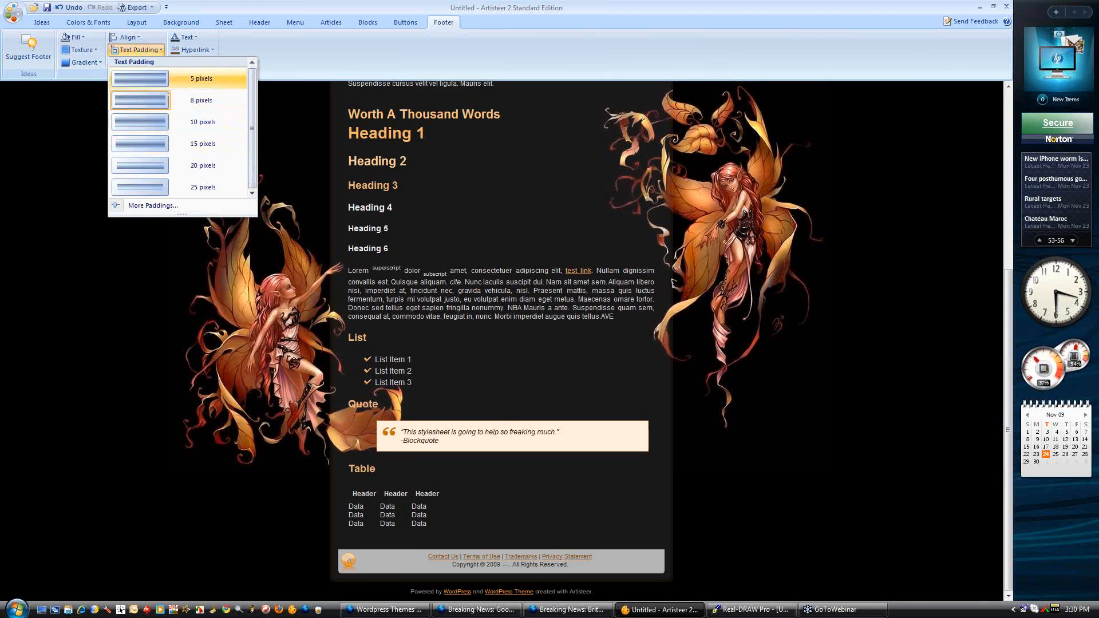
{"action": "left_click", "coordinate": [203, 78]}
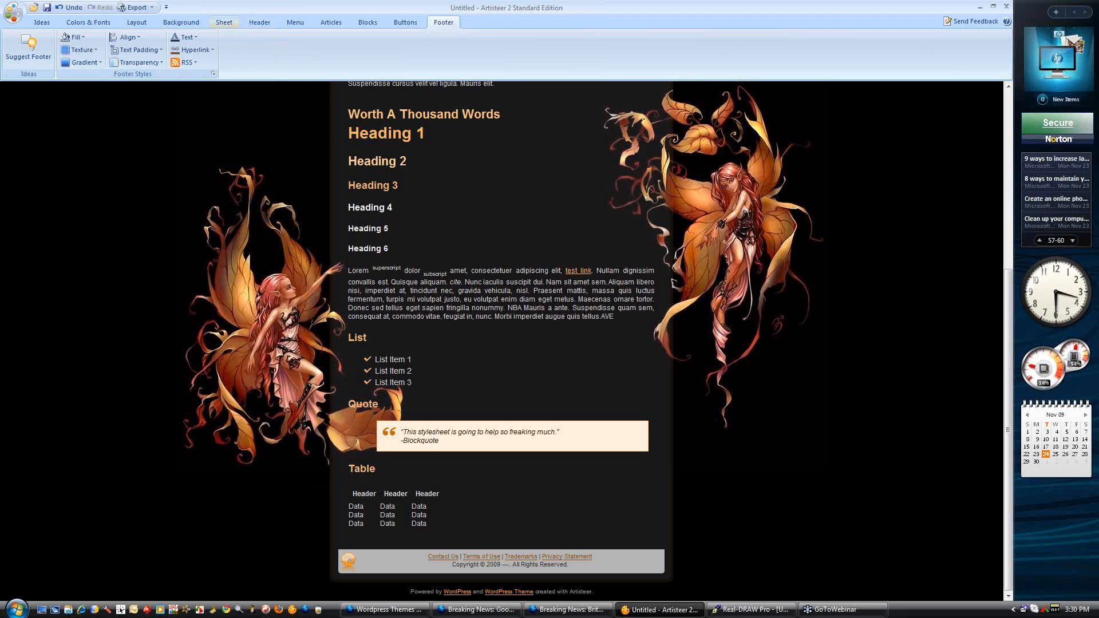
Set the sheet padding to 3 pixels so the content and footer sit closer to the sheet's edges
{"action": "left_click", "coordinate": [224, 22]}
{"action": "left_click", "coordinate": [232, 63]}
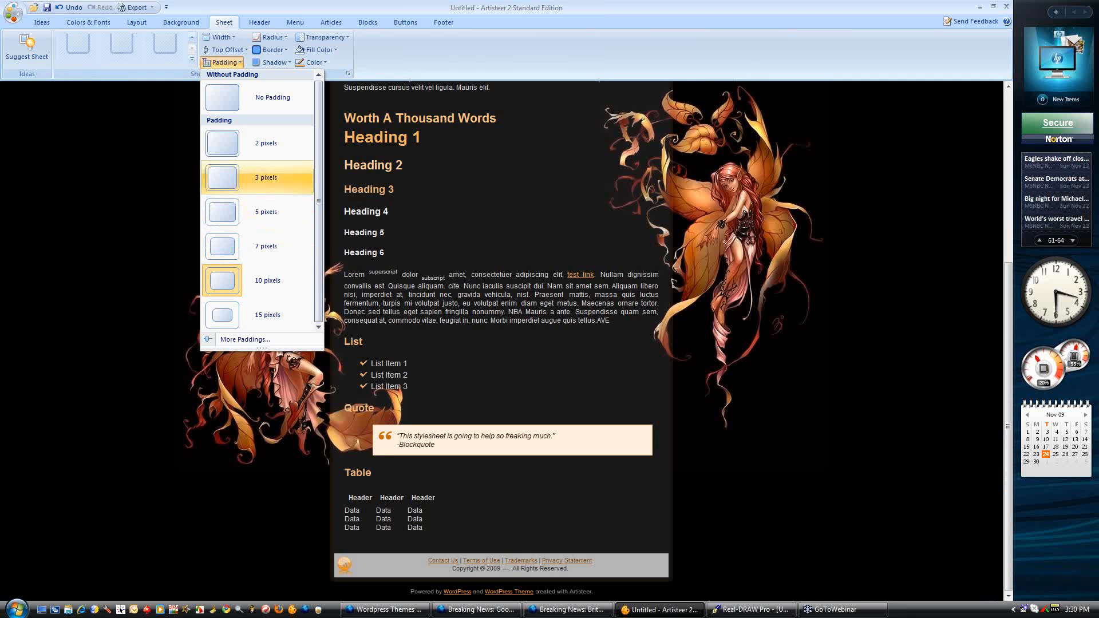
{"action": "left_click", "coordinate": [237, 186]}
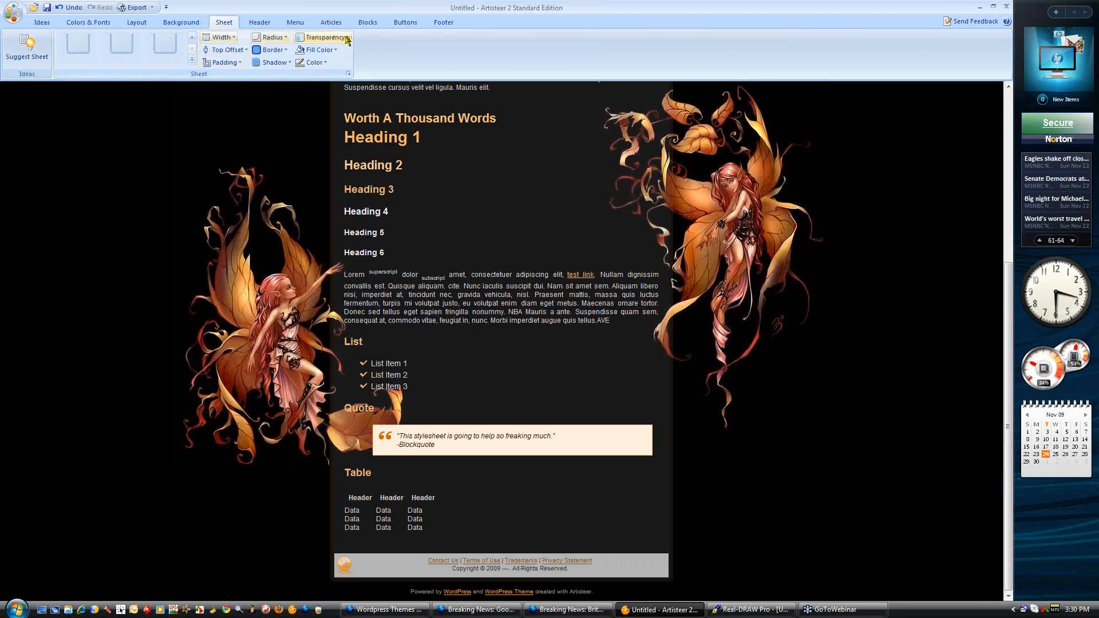
Open the gradient choices for the footer background
{"action": "left_click", "coordinate": [443, 22]}
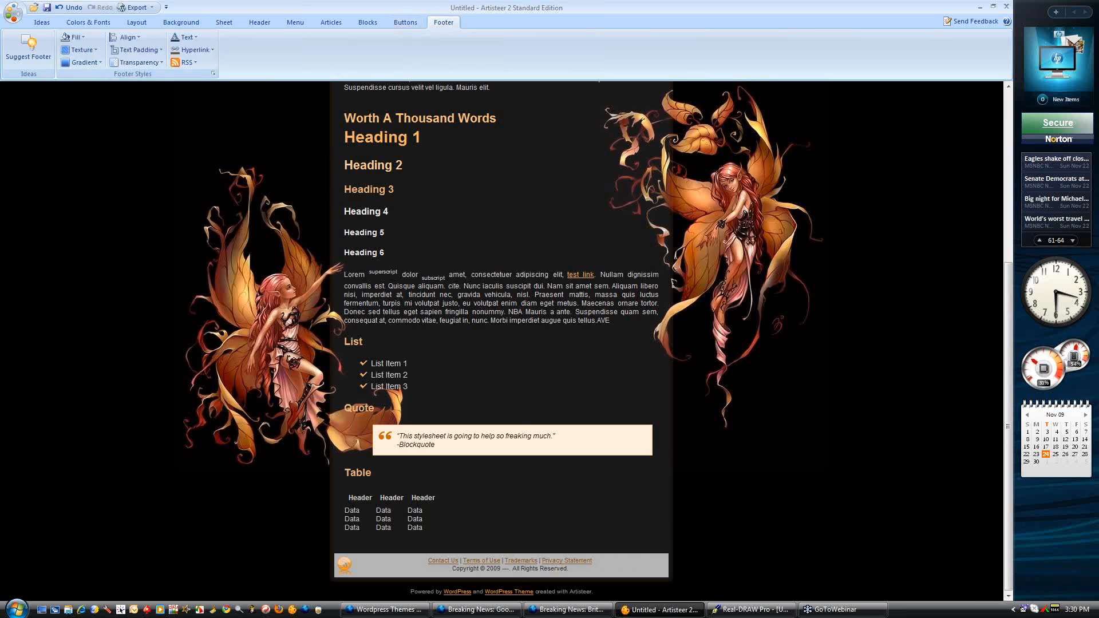
{"action": "left_click", "coordinate": [82, 62]}
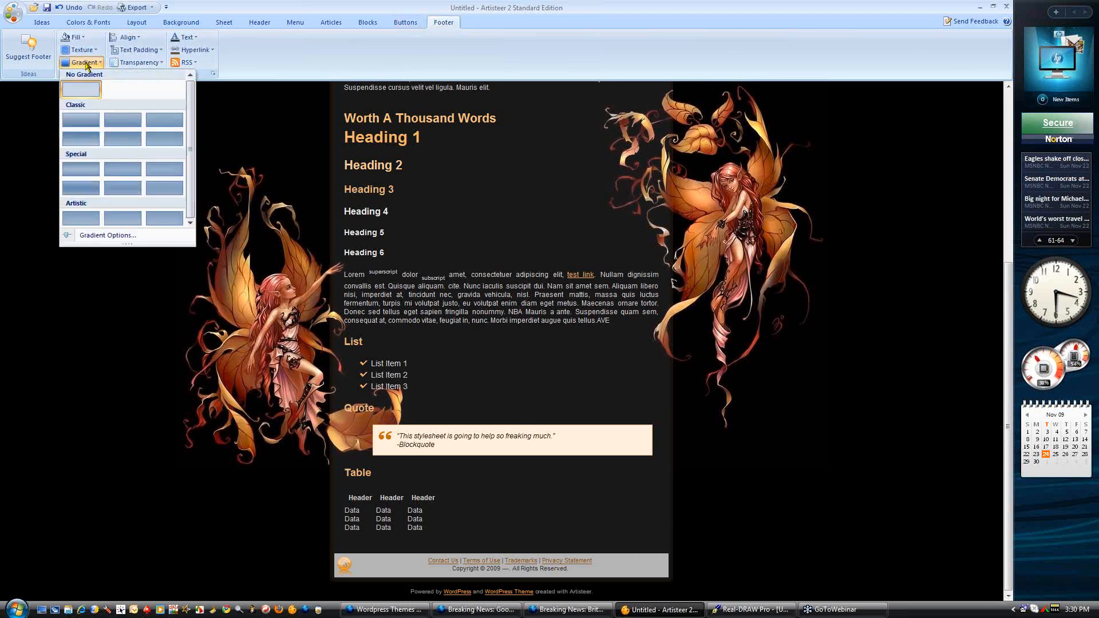
Apply the first Special gradient to the theme's footer
{"action": "left_click", "coordinate": [80, 169]}
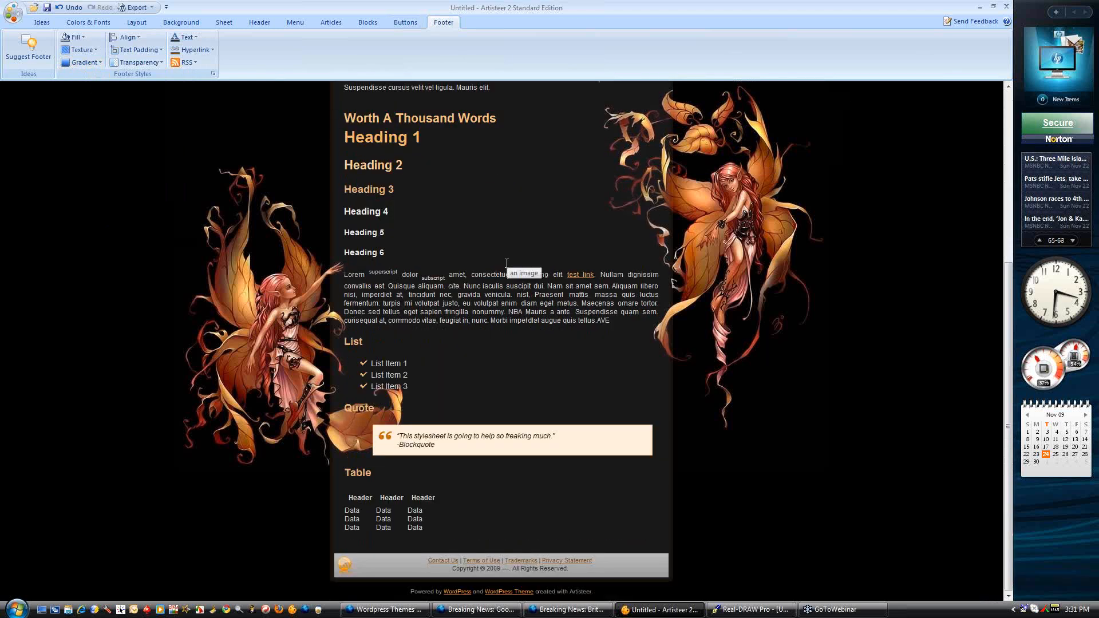
{"action": "scroll", "coordinate": [607, 483], "scroll_direction": "up", "scroll_amount": 5}
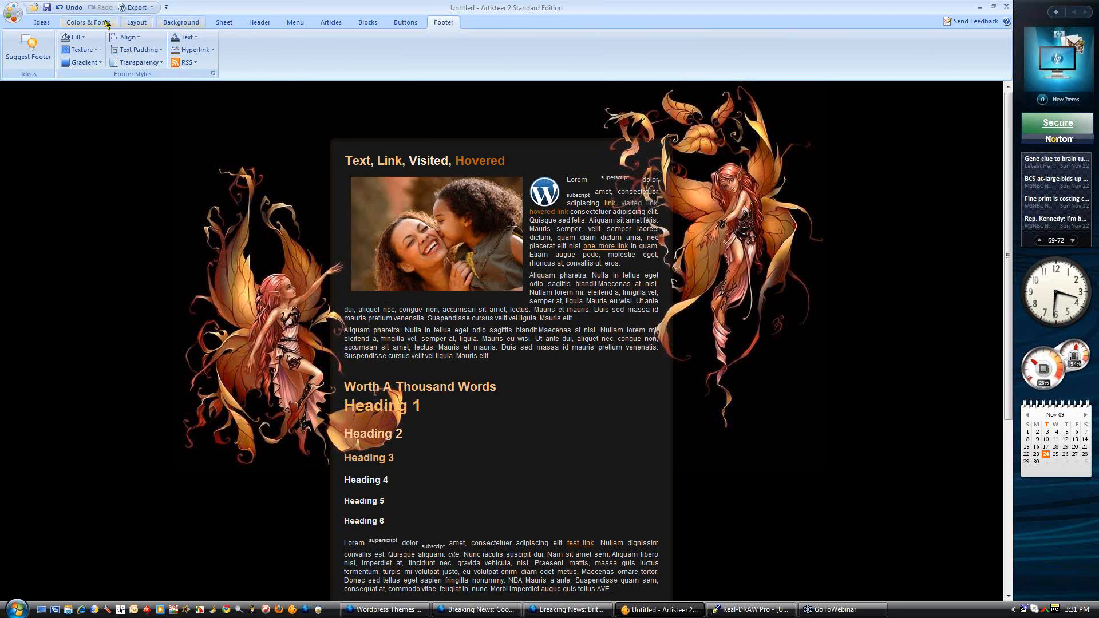
Look through the available page layouts and examine how the theme looks between its top and its footer
{"action": "left_click", "coordinate": [135, 24]}
{"action": "left_click", "coordinate": [77, 46]}
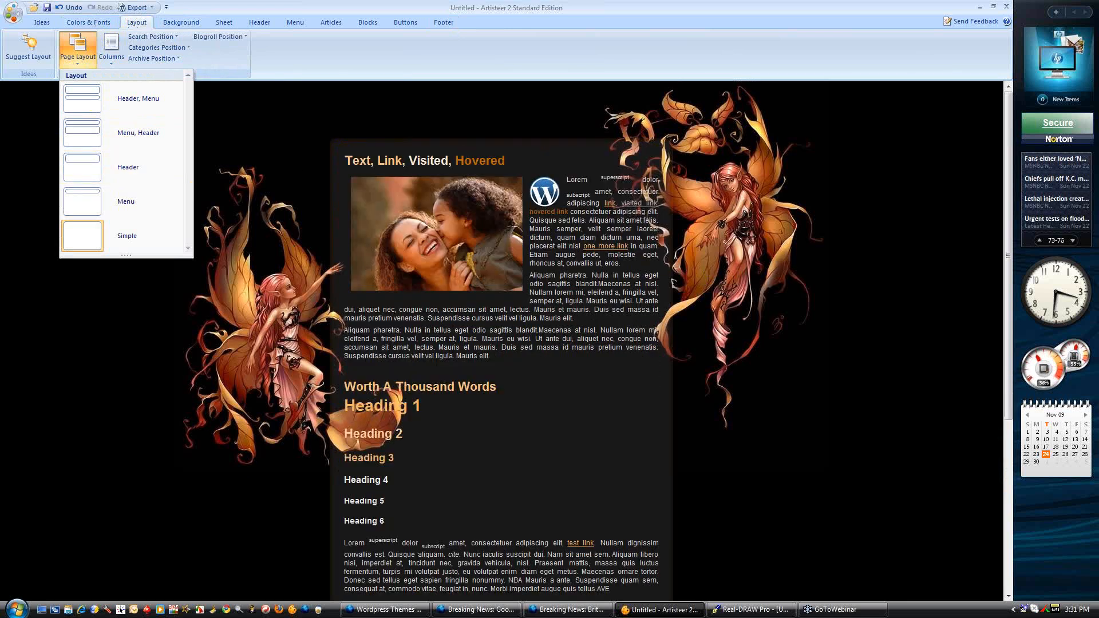
{"action": "left_click", "coordinate": [264, 116]}
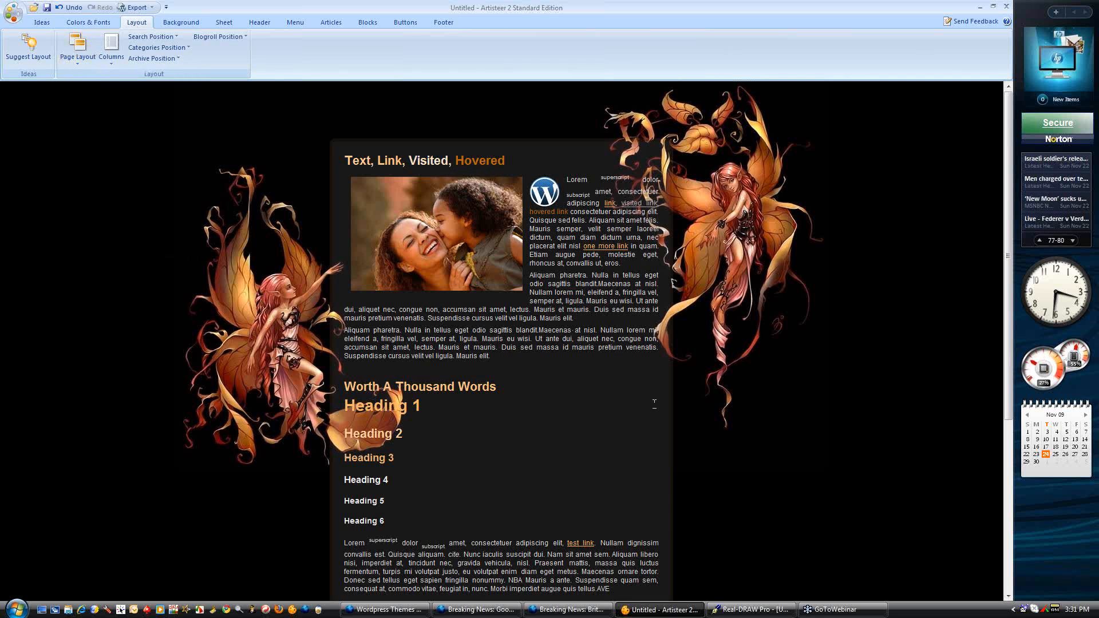
{"action": "scroll", "coordinate": [720, 426], "scroll_direction": "down", "scroll_amount": 5}
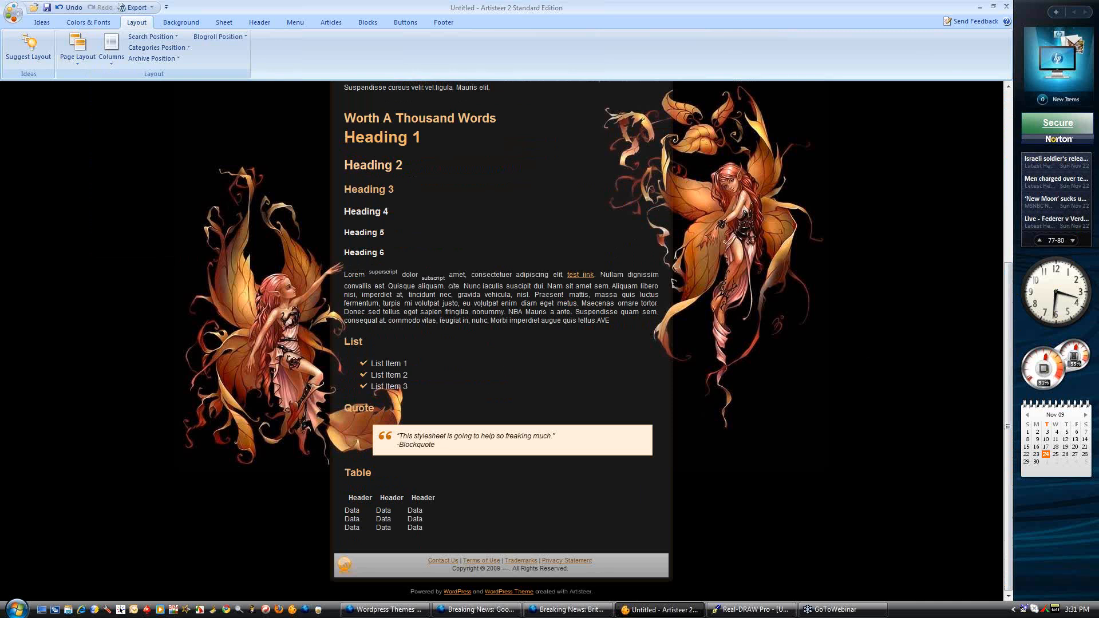
{"action": "scroll", "coordinate": [444, 381], "scroll_direction": "up", "scroll_amount": 5}
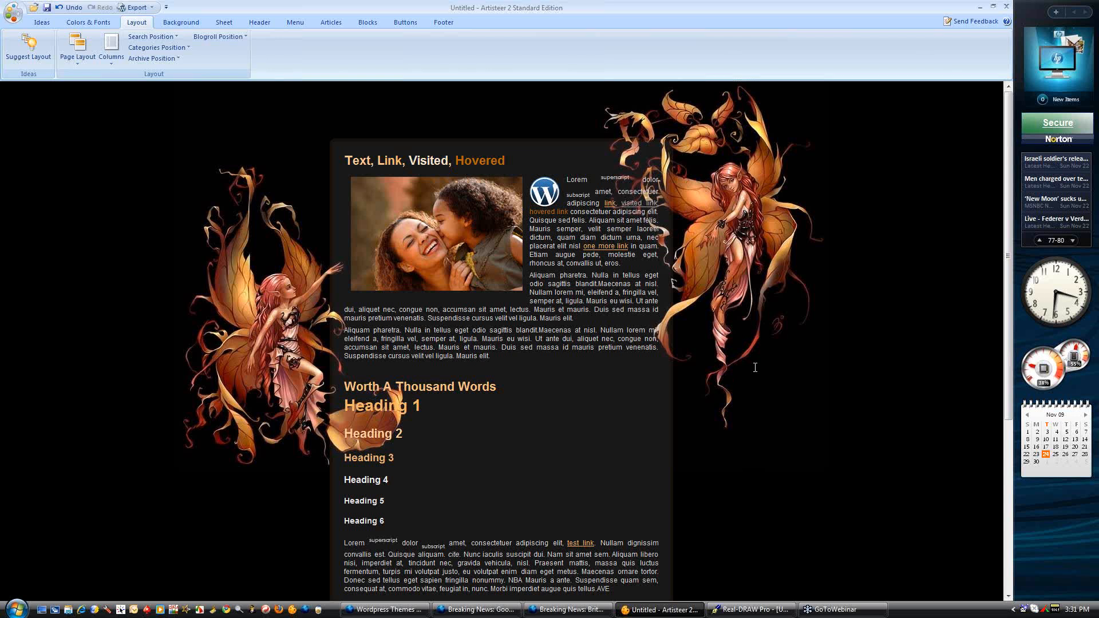
{"action": "scroll", "coordinate": [767, 423], "scroll_direction": "down", "scroll_amount": 5}
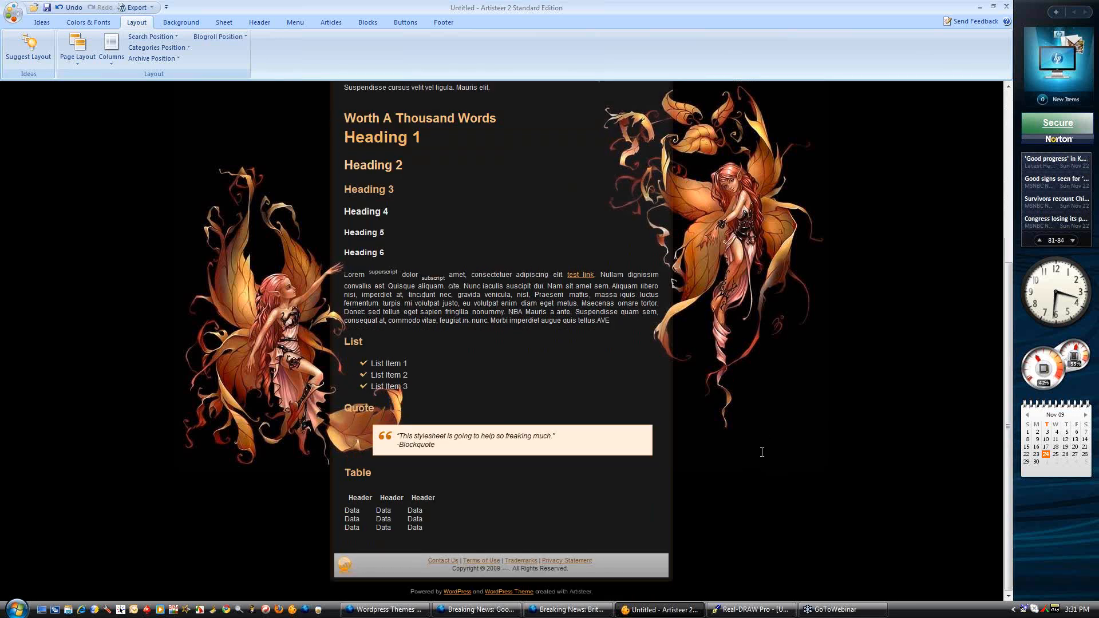
{"action": "scroll", "coordinate": [762, 452], "scroll_direction": "up", "scroll_amount": 5}
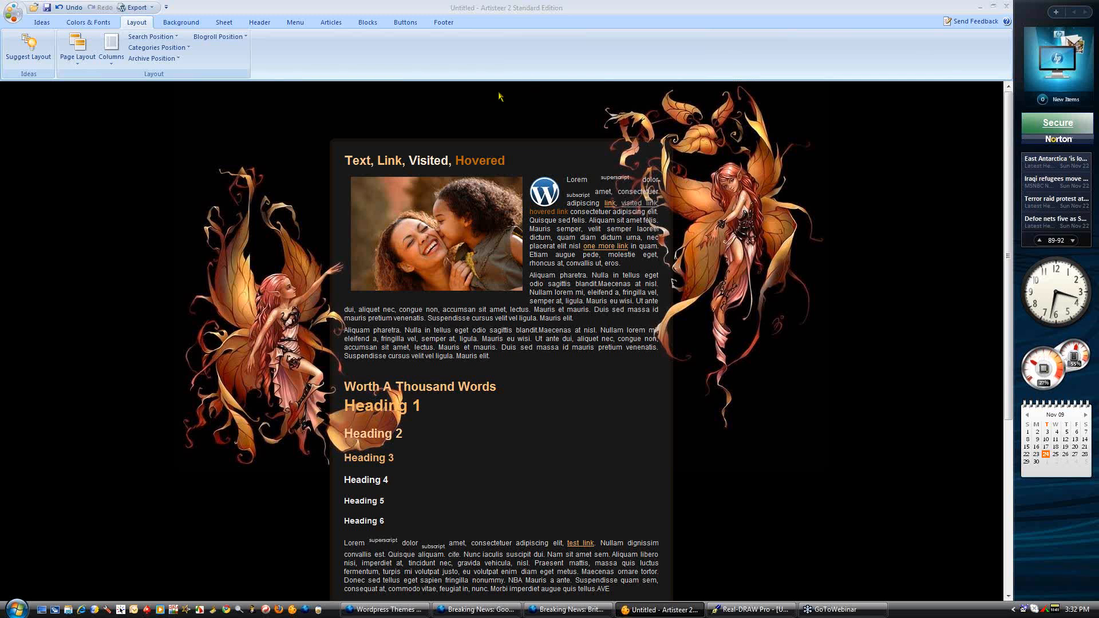
{"action": "scroll", "coordinate": [734, 474], "scroll_direction": "down", "scroll_amount": 5}
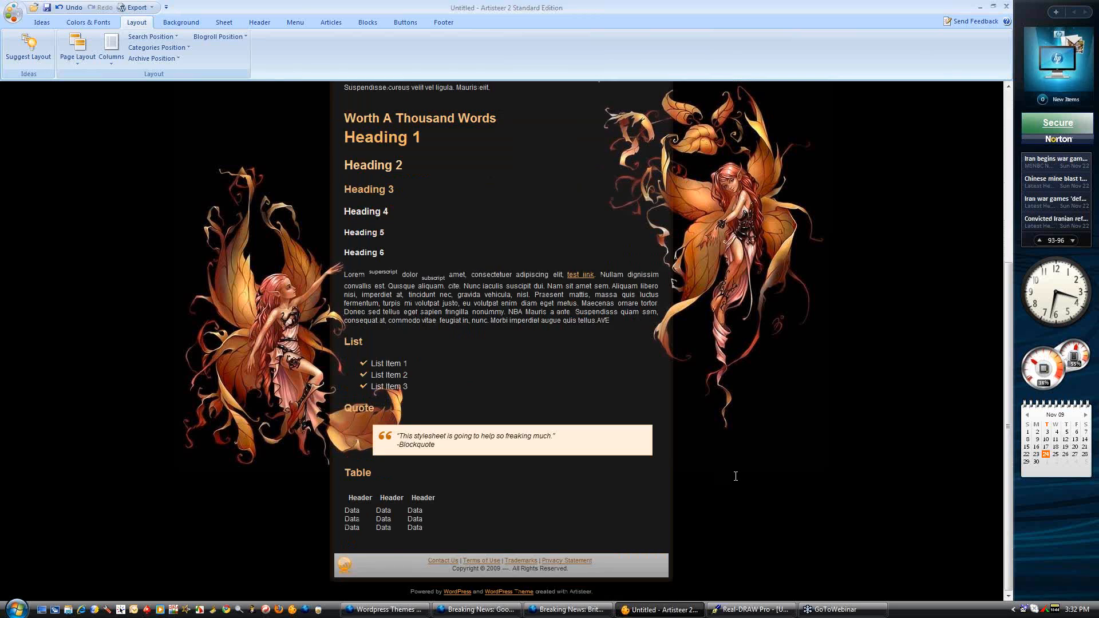
{"action": "scroll", "coordinate": [735, 476], "scroll_direction": "up", "scroll_amount": 5}
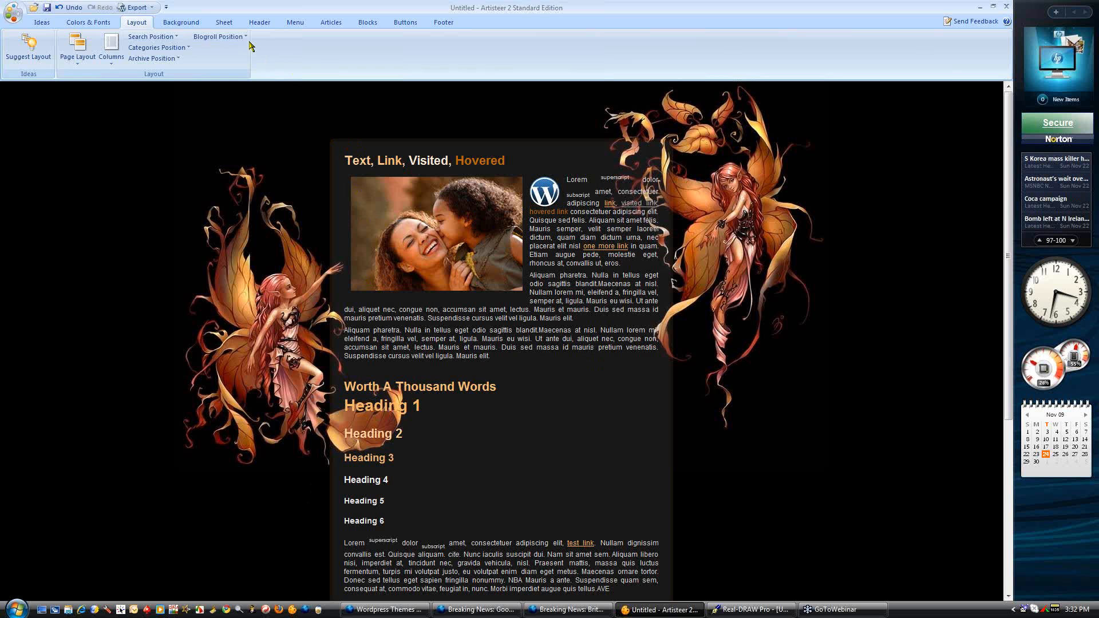
Try 80% transparency on the content sheet and set it back to 90%
{"action": "left_click", "coordinate": [222, 23]}
{"action": "left_click", "coordinate": [302, 41]}
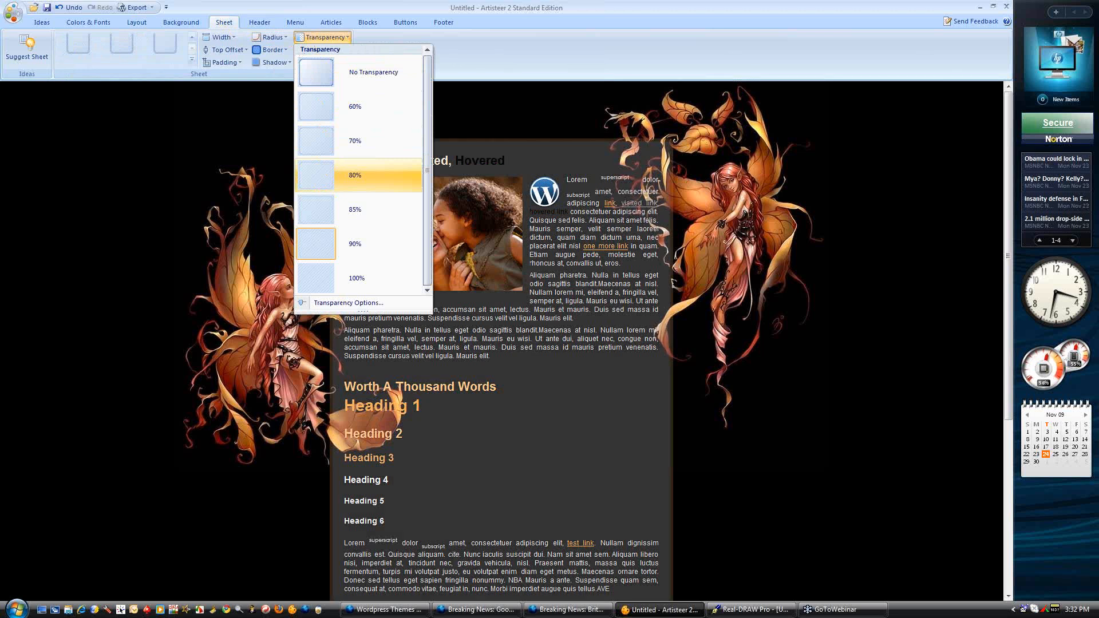
{"action": "left_click", "coordinate": [357, 174]}
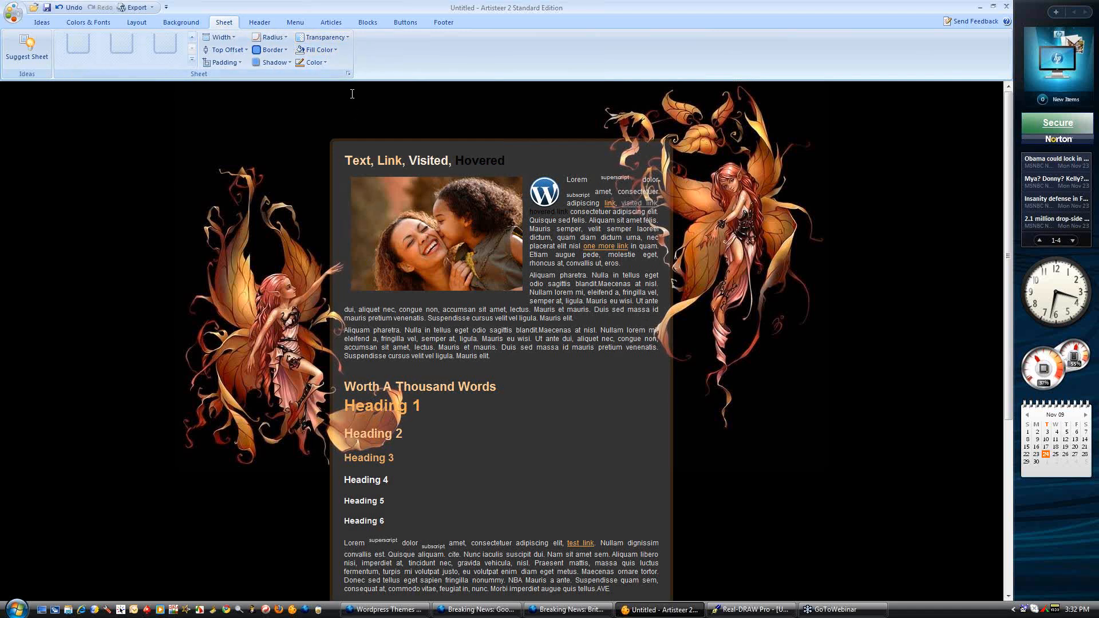
{"action": "left_click", "coordinate": [336, 38]}
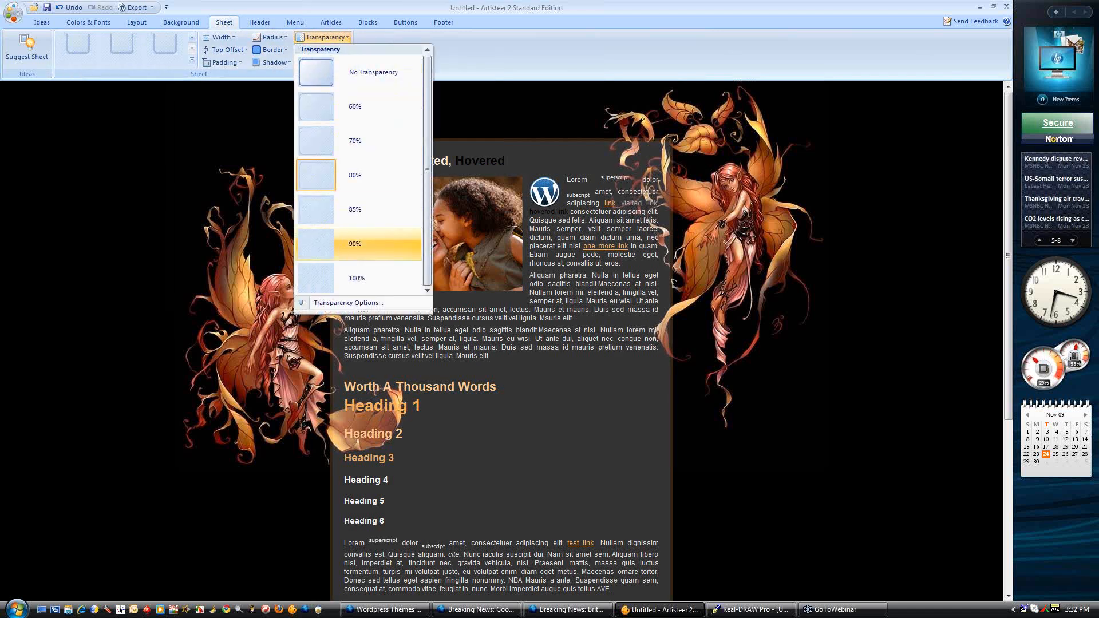
{"action": "left_click", "coordinate": [335, 243]}
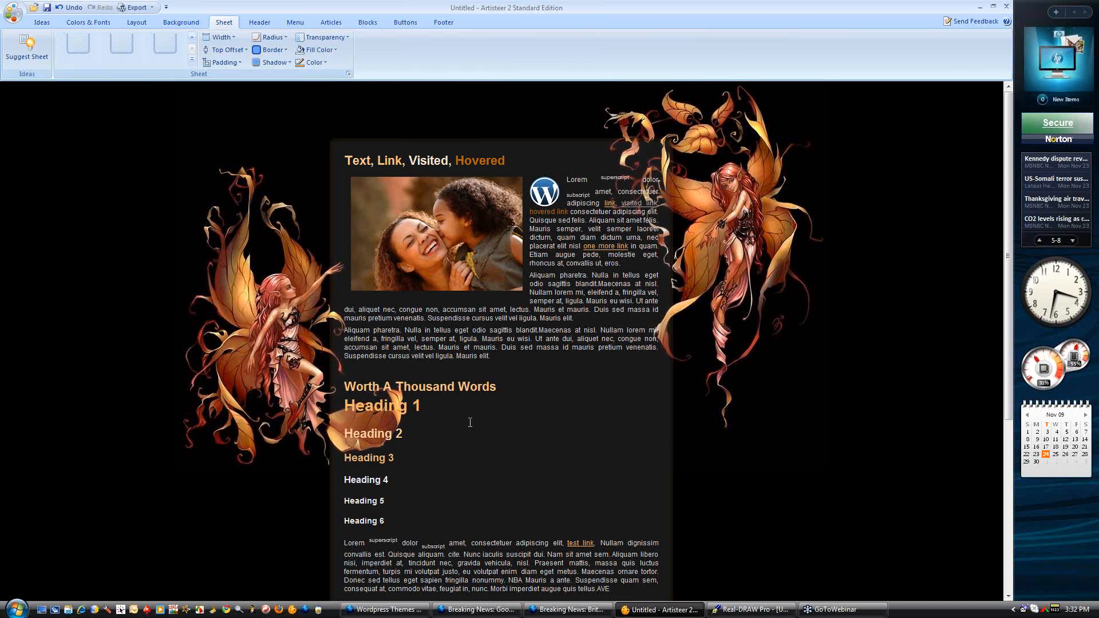
{"action": "scroll", "coordinate": [539, 462], "scroll_direction": "down", "scroll_amount": 5}
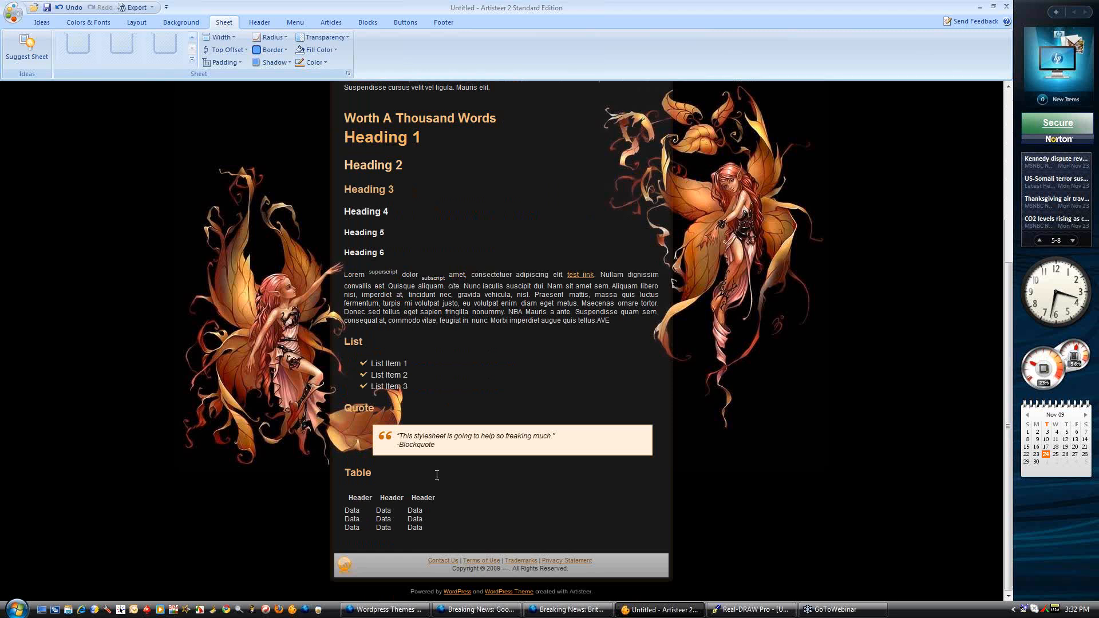
{"action": "scroll", "coordinate": [437, 475], "scroll_direction": "up", "scroll_amount": 5}
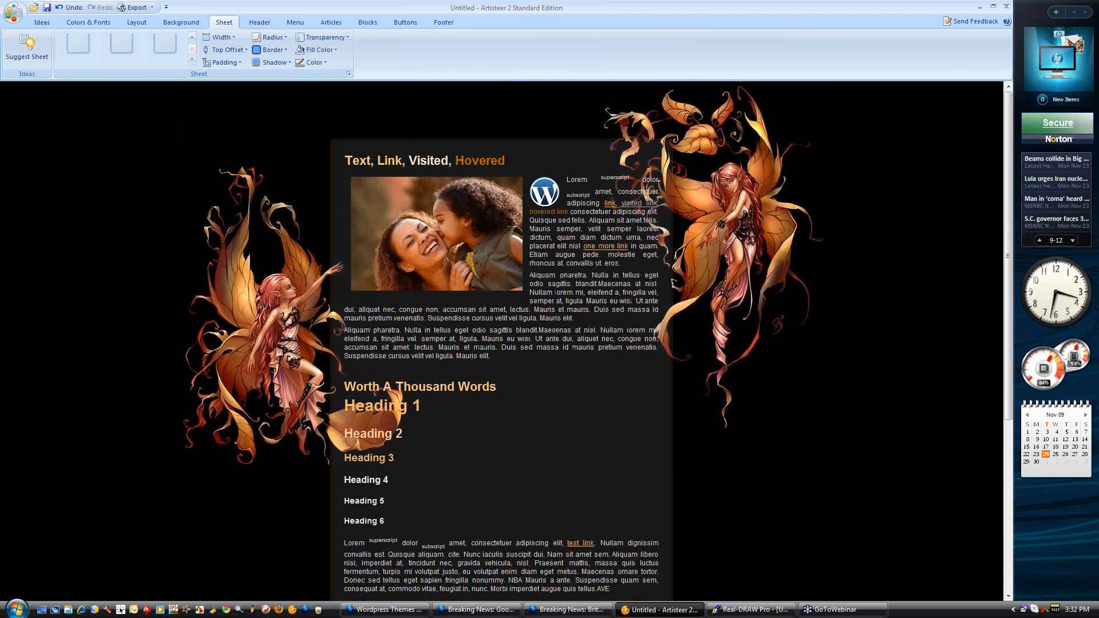
{"action": "scroll", "coordinate": [737, 479], "scroll_direction": "down", "scroll_amount": 5}
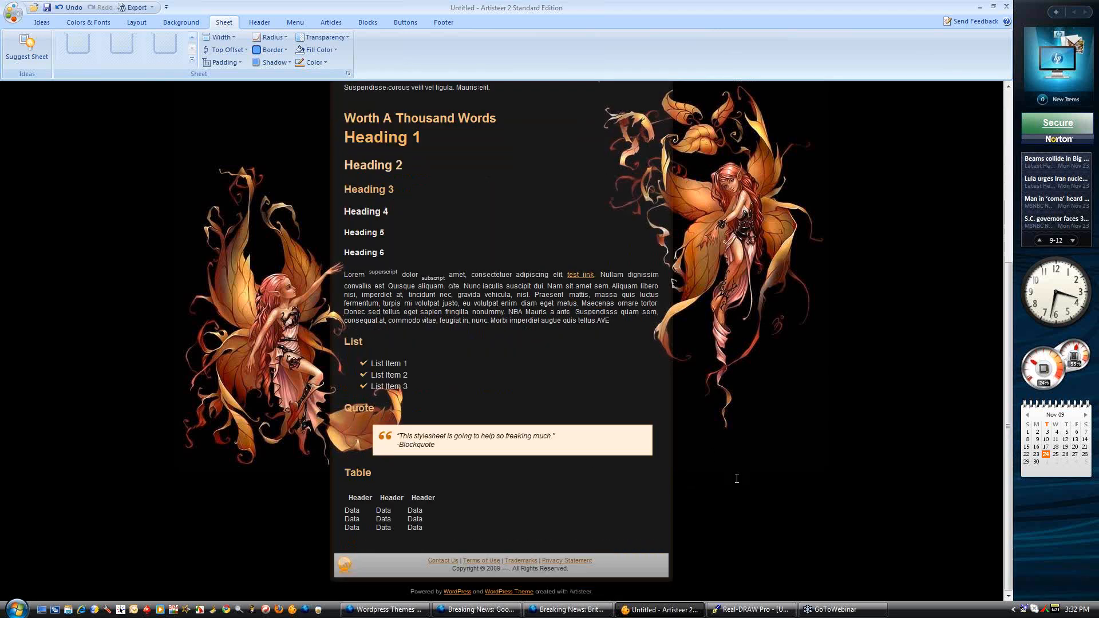
{"action": "scroll", "coordinate": [735, 479], "scroll_direction": "up", "scroll_amount": 5}
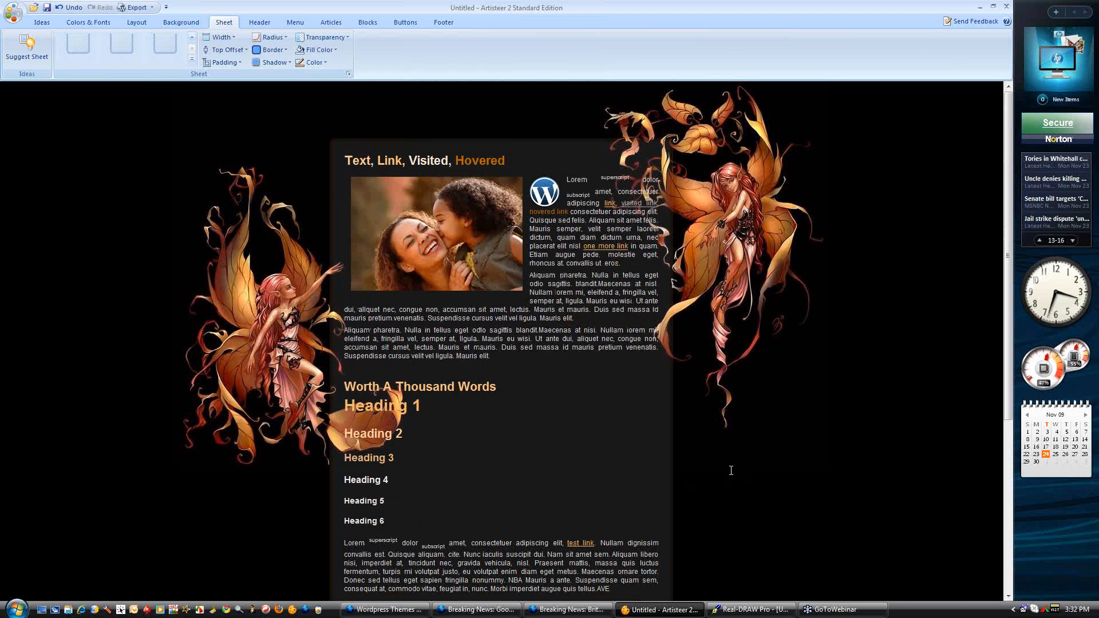
{"action": "scroll", "coordinate": [731, 471], "scroll_direction": "down", "scroll_amount": 5}
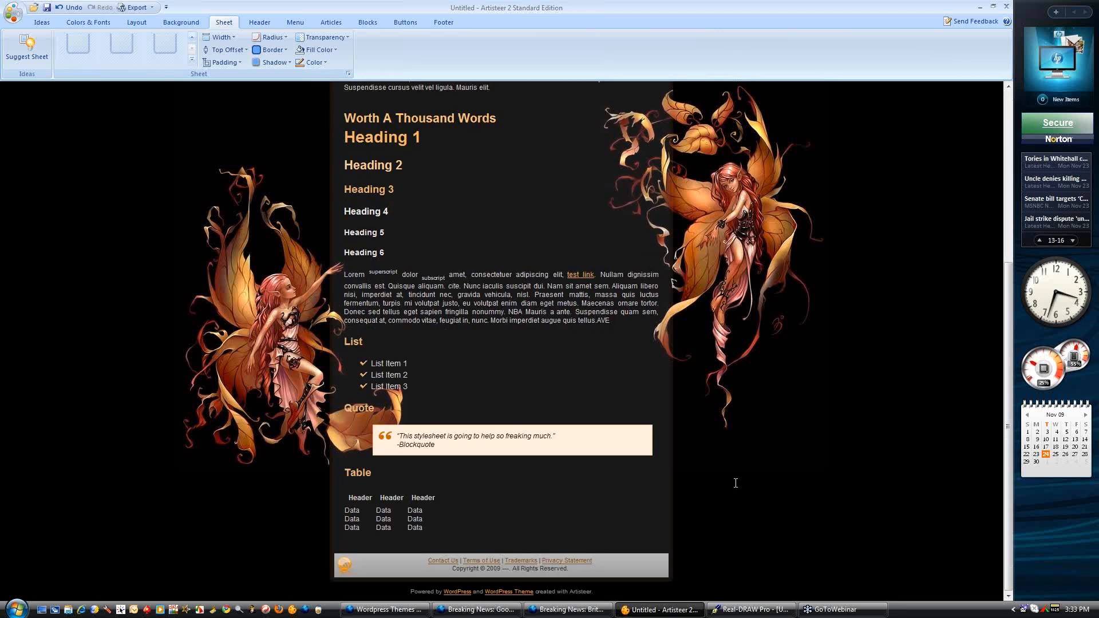
{"action": "scroll", "coordinate": [717, 475], "scroll_direction": "up", "scroll_amount": 5}
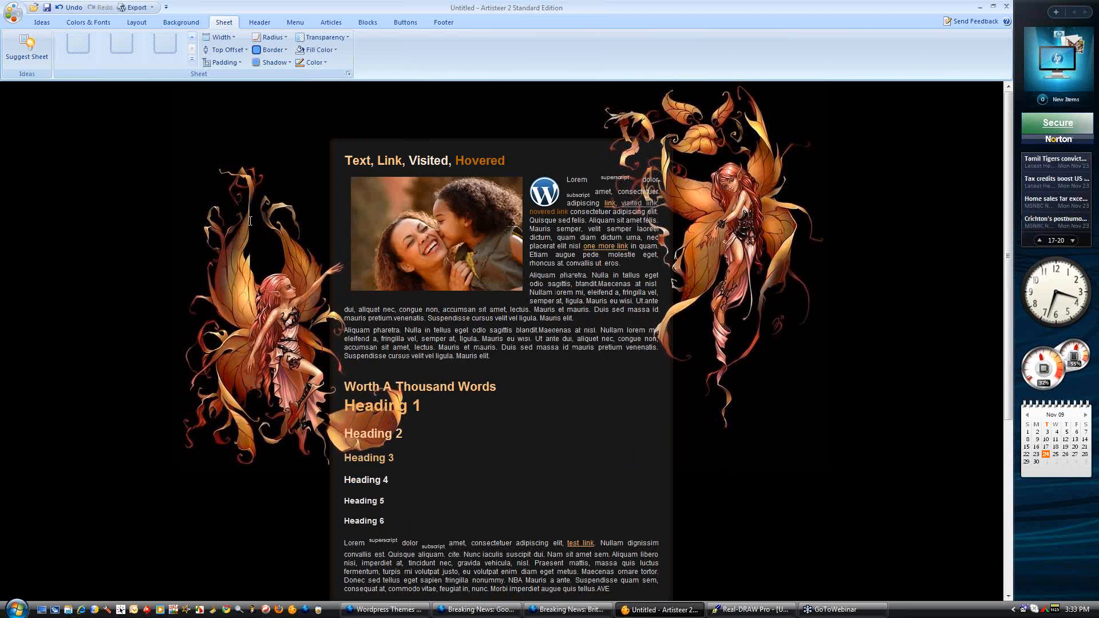
Preview the theme in Firefox, examine the page down to its footer, and close the preview
{"action": "left_click", "coordinate": [8, 11]}
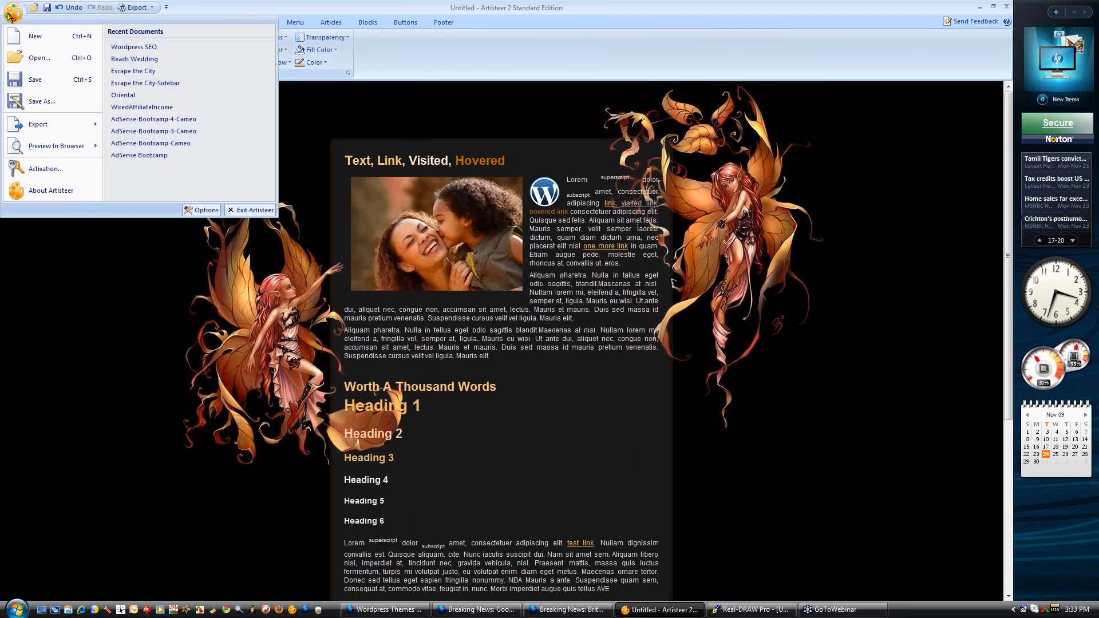
{"action": "mouse_move", "coordinate": [61, 149]}
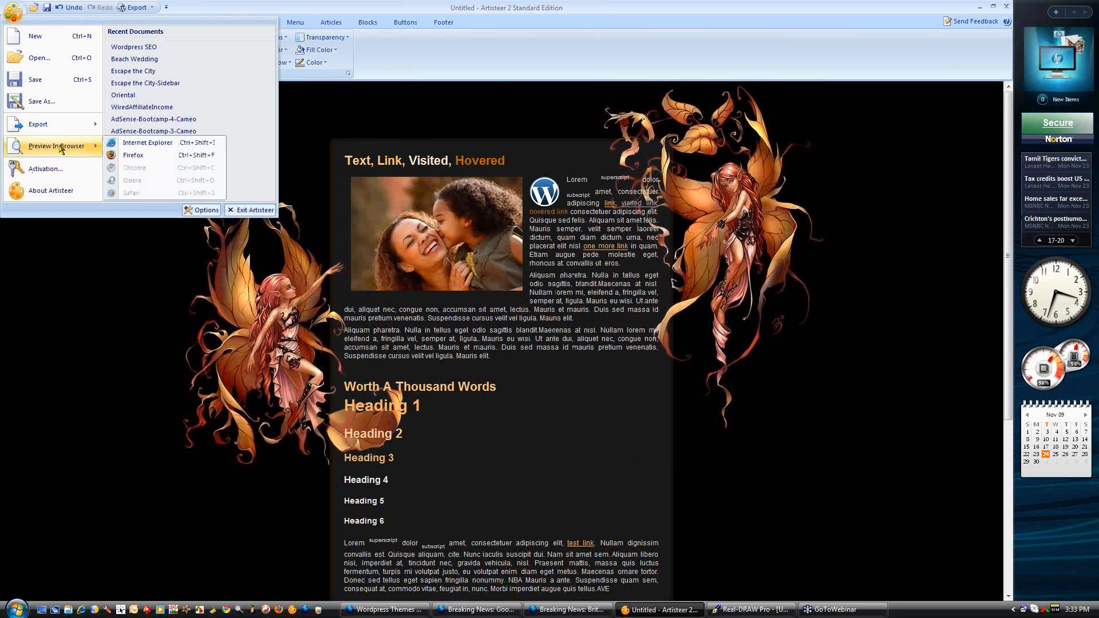
{"action": "left_click", "coordinate": [146, 157]}
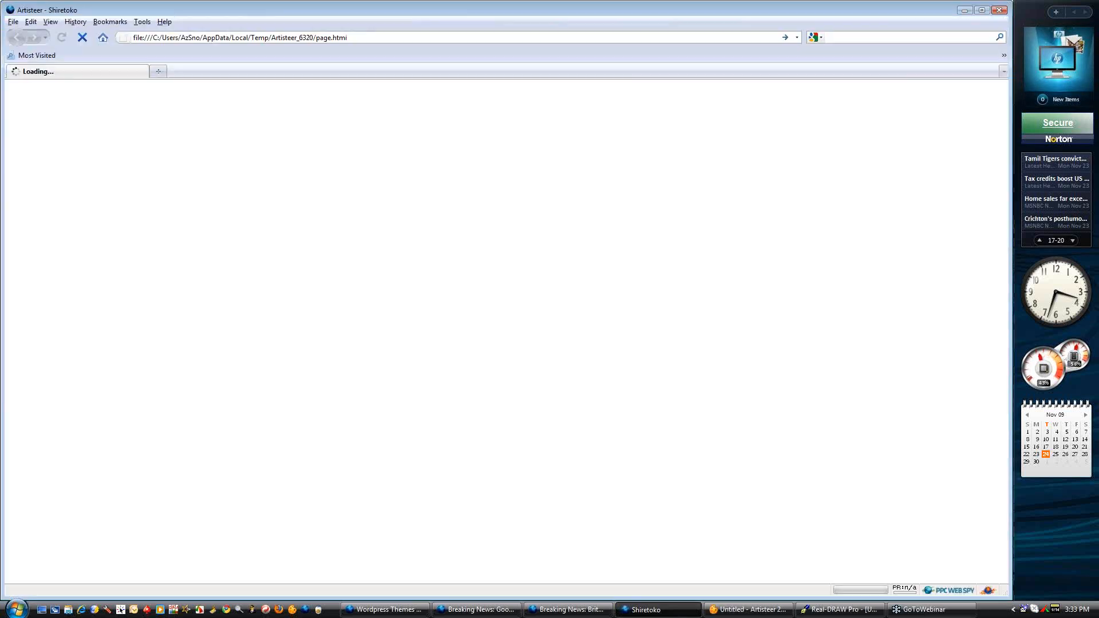
{"action": "scroll", "coordinate": [773, 444], "scroll_direction": "down", "scroll_amount": 5}
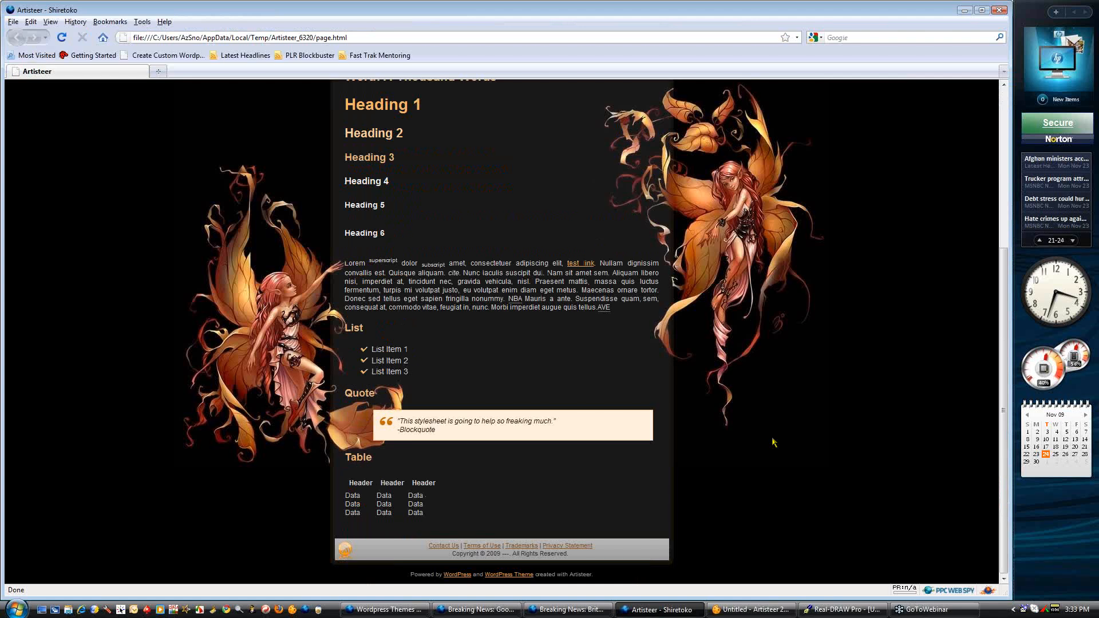
{"action": "scroll", "coordinate": [772, 443], "scroll_direction": "up", "scroll_amount": 5}
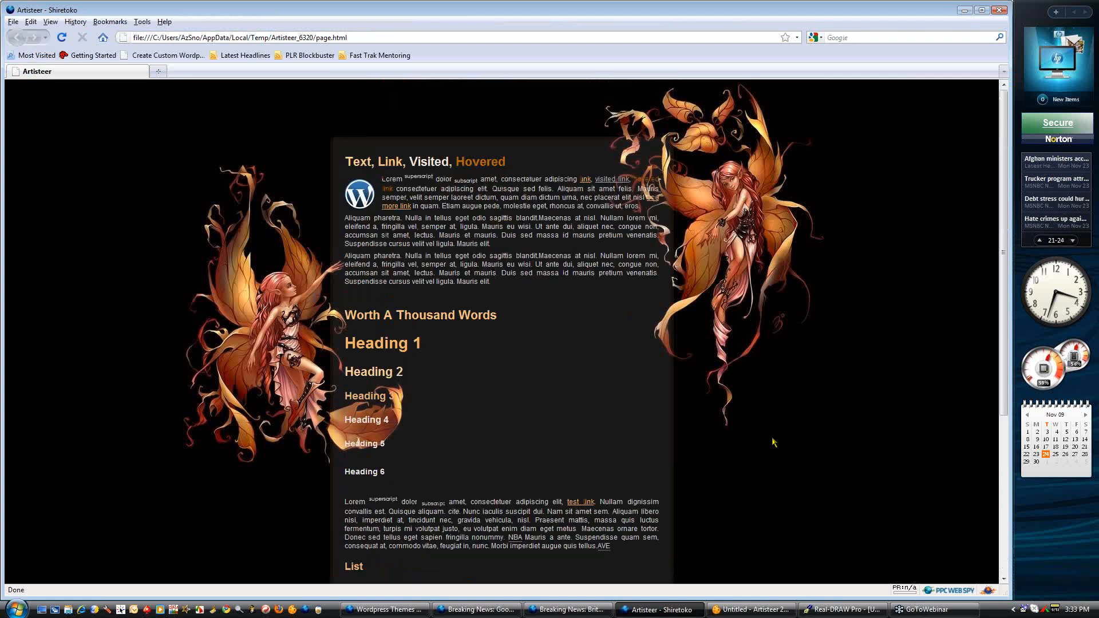
{"action": "scroll", "coordinate": [772, 443], "scroll_direction": "down", "scroll_amount": 5}
{"action": "scroll", "coordinate": [772, 442], "scroll_direction": "up", "scroll_amount": 5}
{"action": "scroll", "coordinate": [773, 443], "scroll_direction": "down", "scroll_amount": 5}
{"action": "scroll", "coordinate": [772, 442], "scroll_direction": "up", "scroll_amount": 5}
{"action": "scroll", "coordinate": [680, 359], "scroll_direction": "down", "scroll_amount": 5}
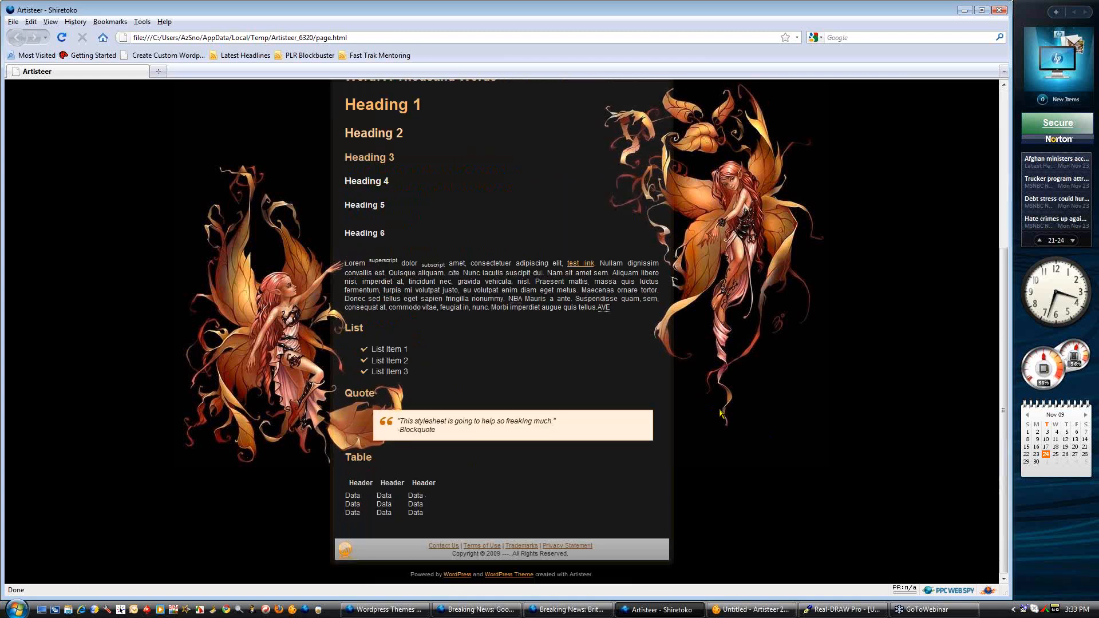
{"action": "scroll", "coordinate": [801, 114], "scroll_direction": "up", "scroll_amount": 3}
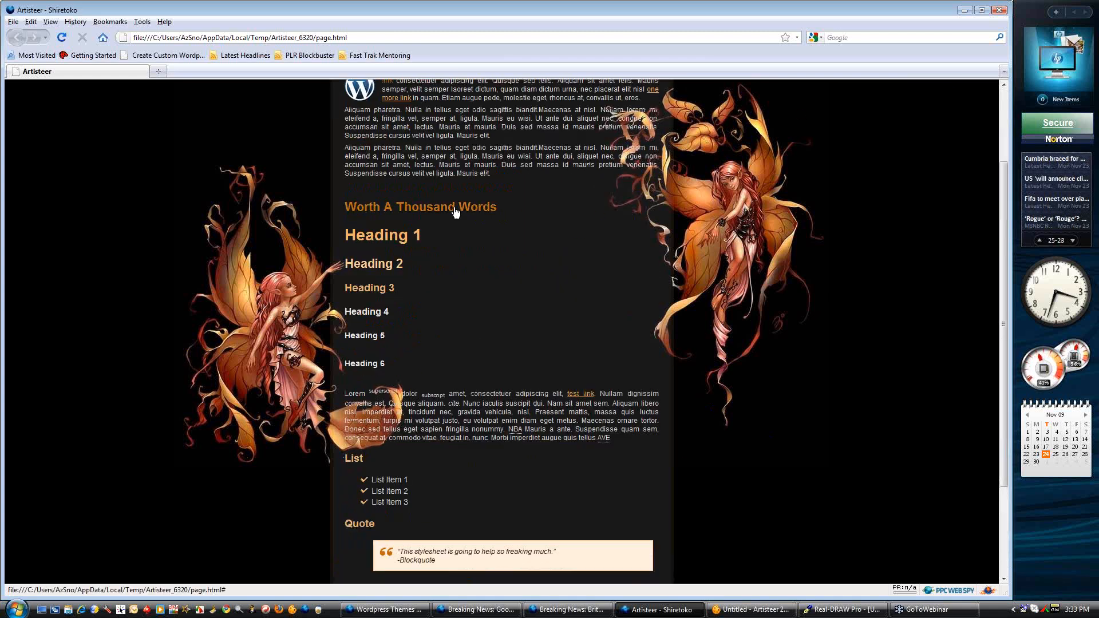
{"action": "left_click", "coordinate": [1001, 13]}
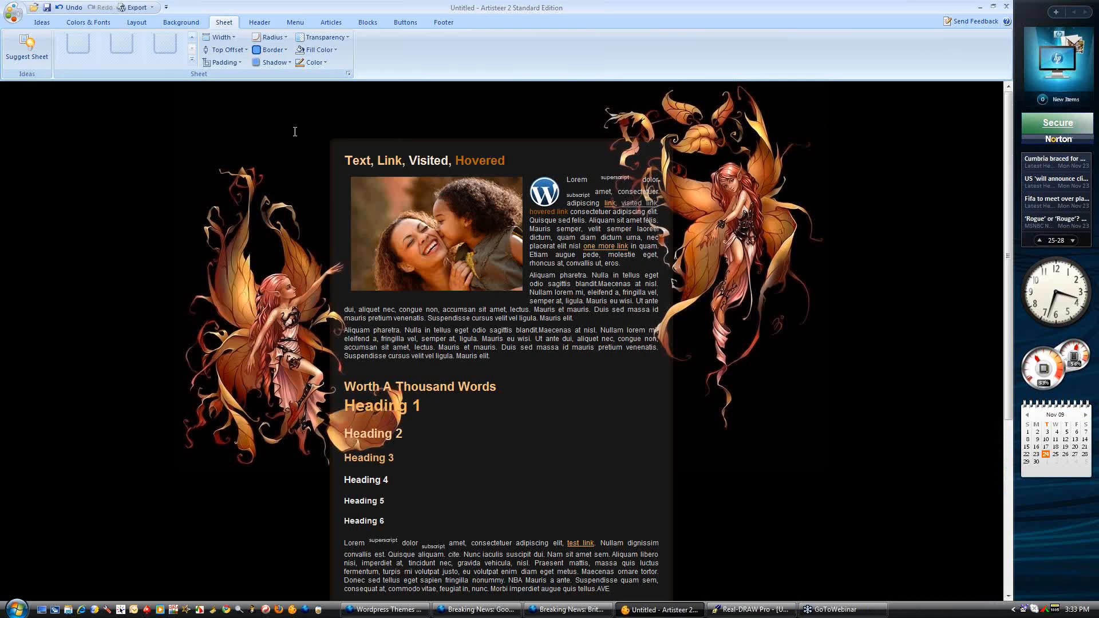
Save the theme as an Artisteer document named Fairy-Thin in the Artisteer Templates folder under Documents
{"action": "left_click", "coordinate": [13, 12]}
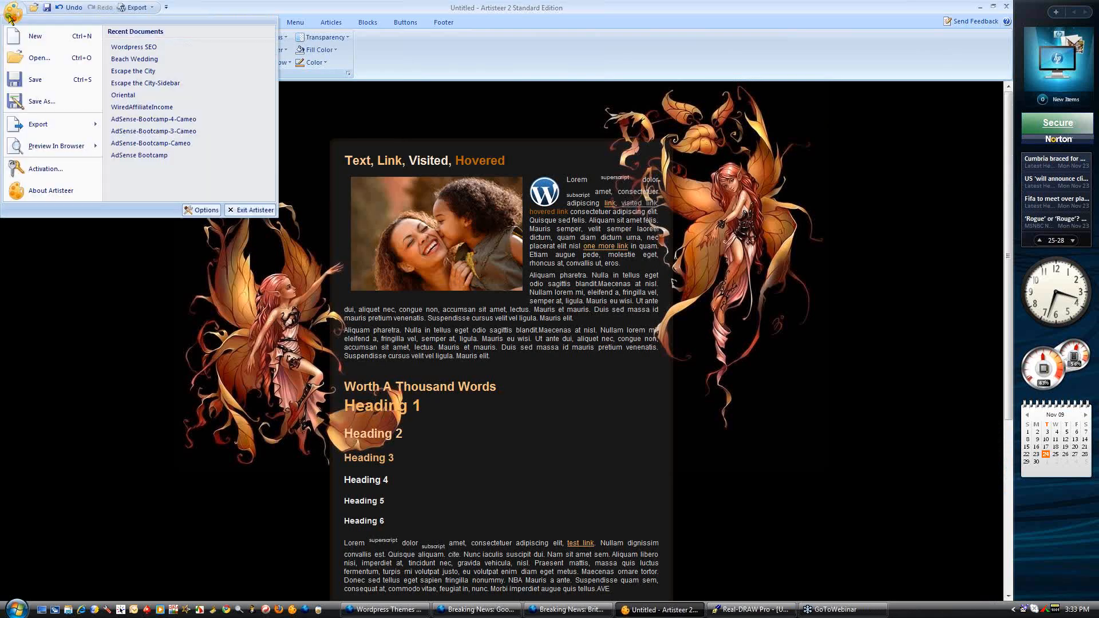
{"action": "left_click", "coordinate": [37, 102]}
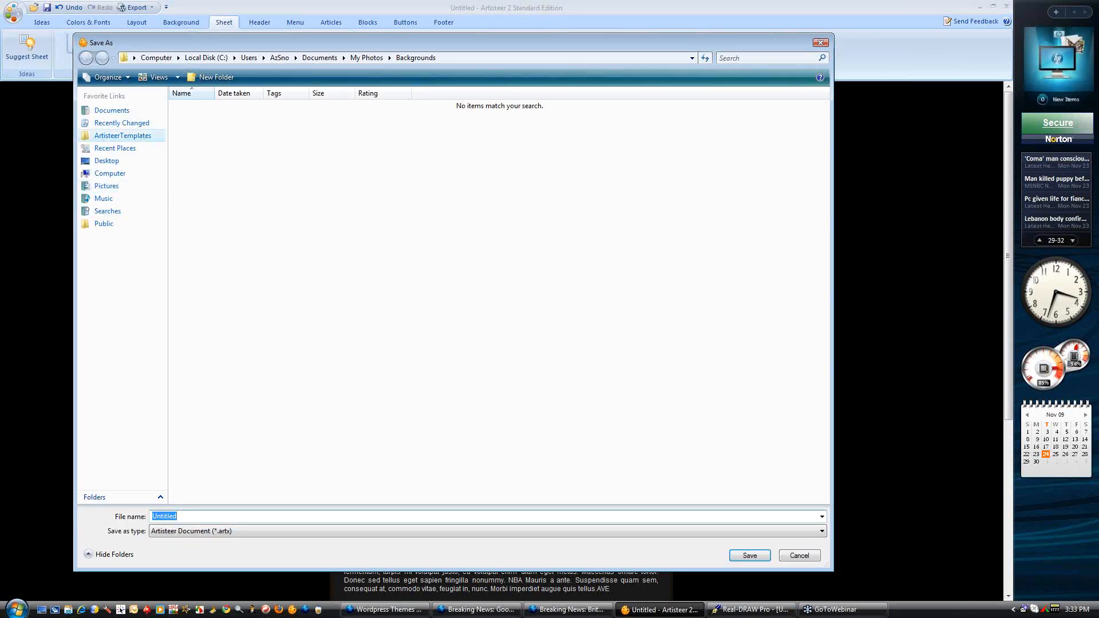
{"action": "left_click", "coordinate": [123, 112]}
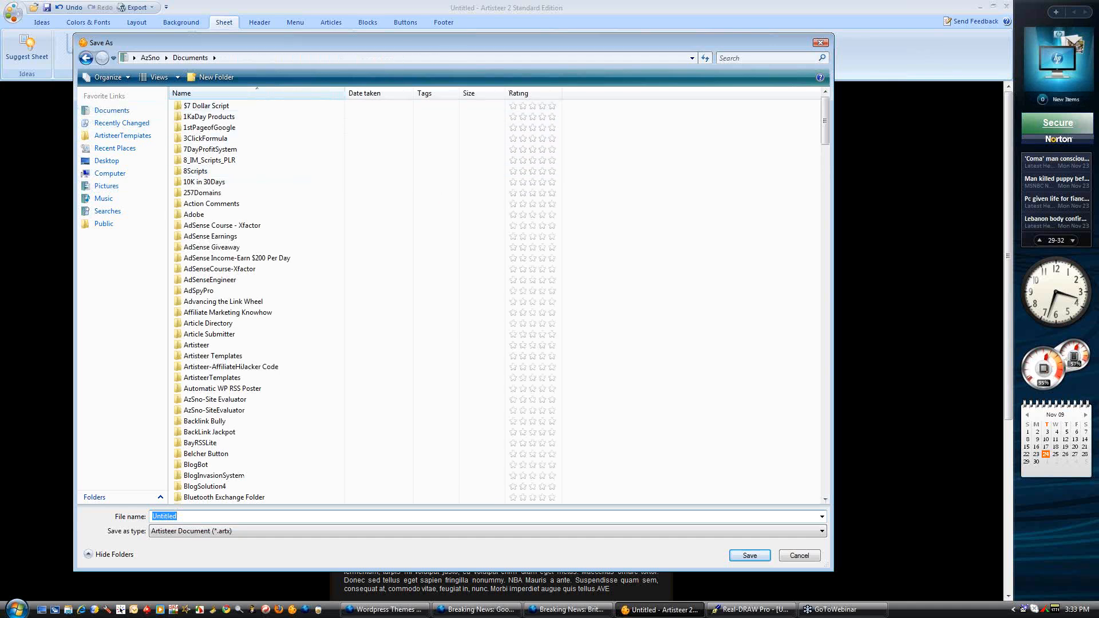
{"action": "left_click", "coordinate": [264, 357]}
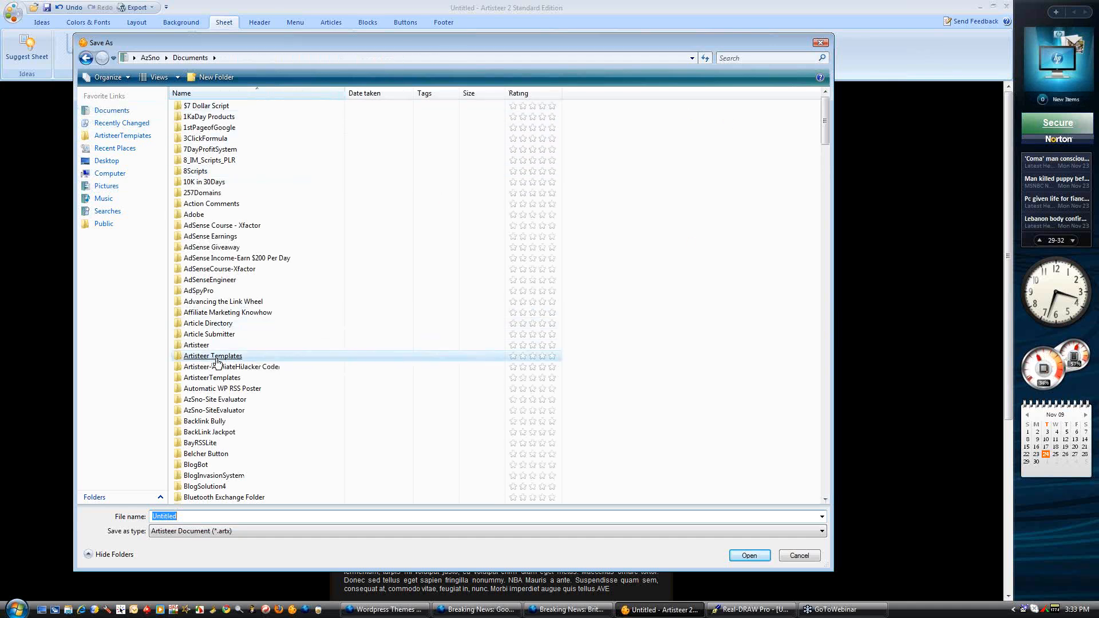
{"action": "key", "text": "Return"}
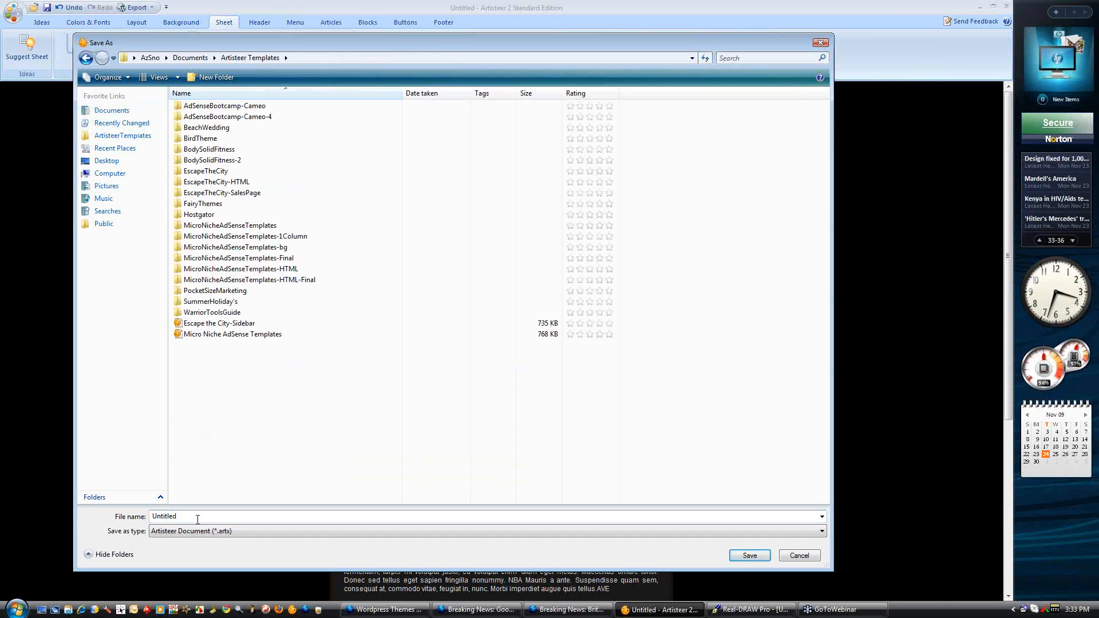
{"action": "type", "text": "F"}
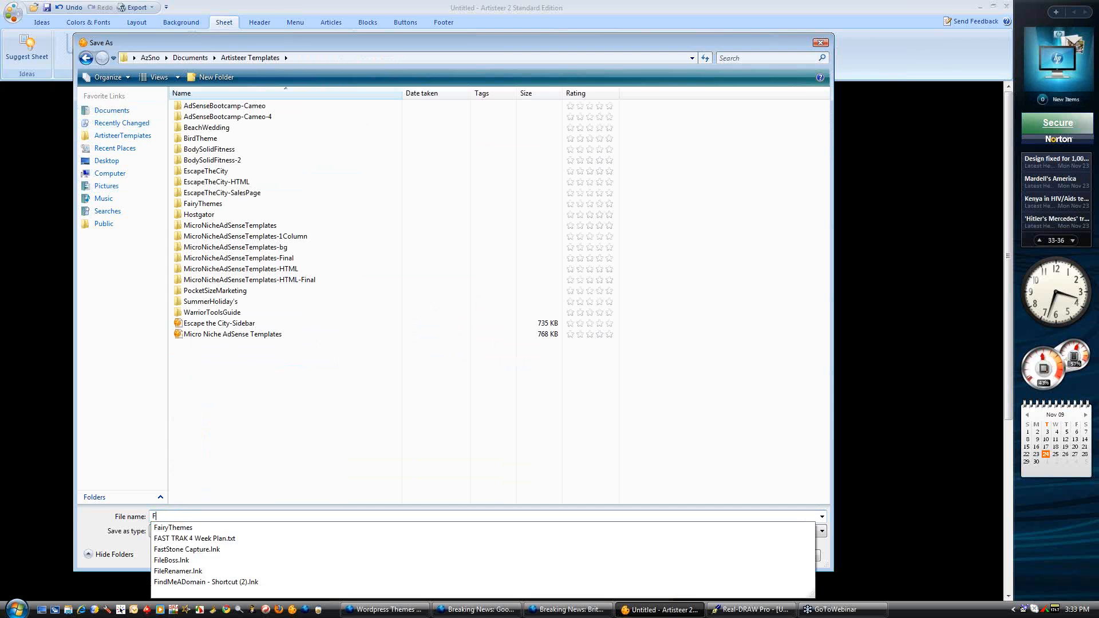
{"action": "type", "text": "airy"}
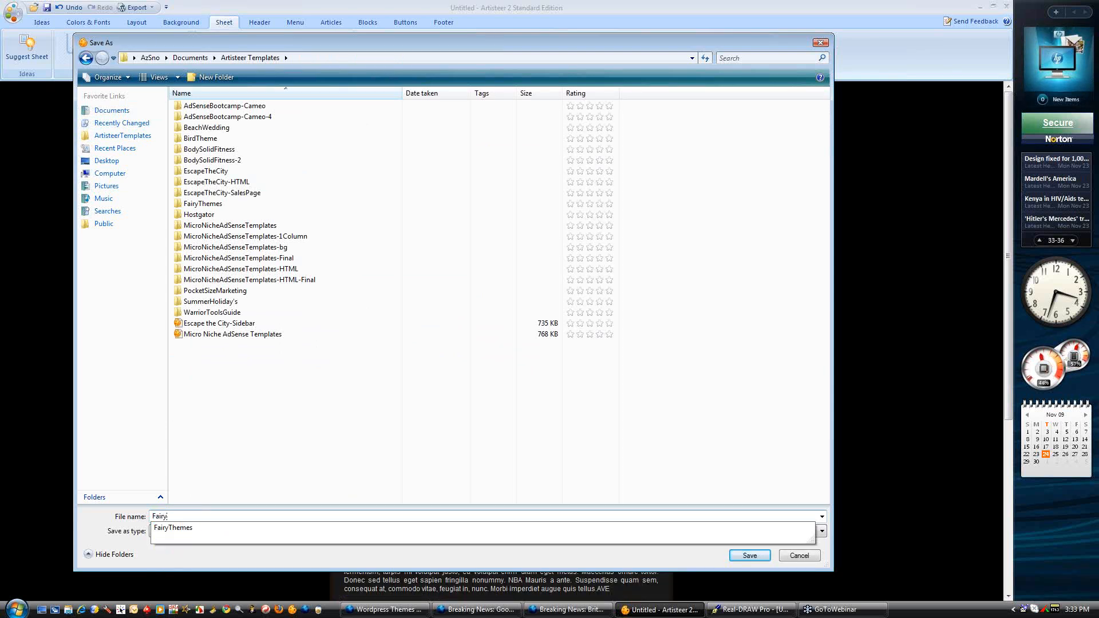
{"action": "type", "text": "-Thin"}
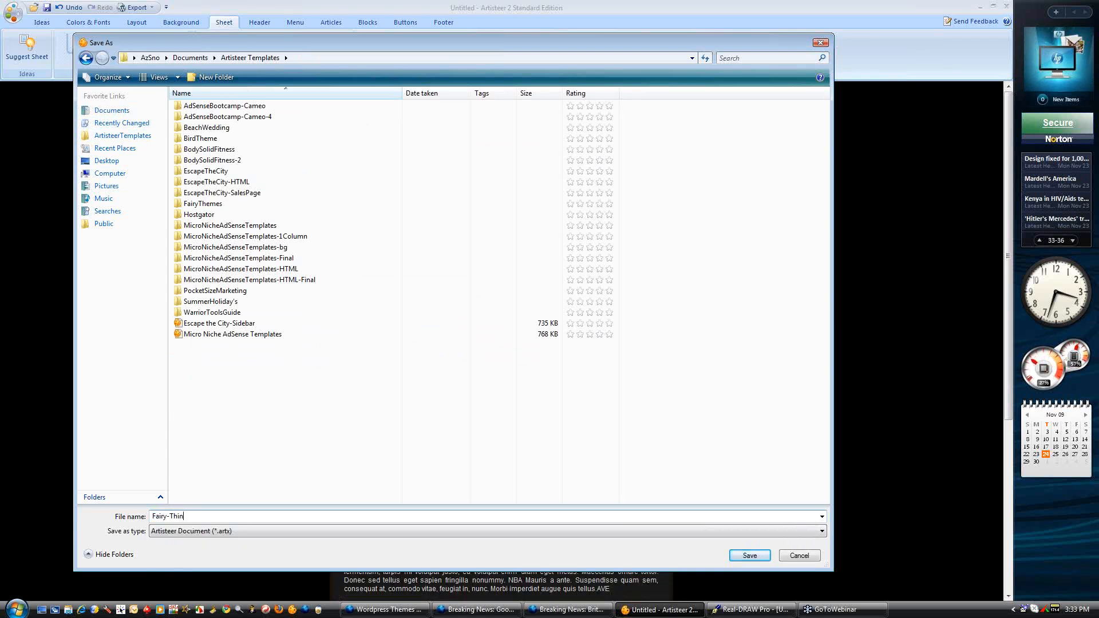
{"action": "left_click", "coordinate": [743, 556]}
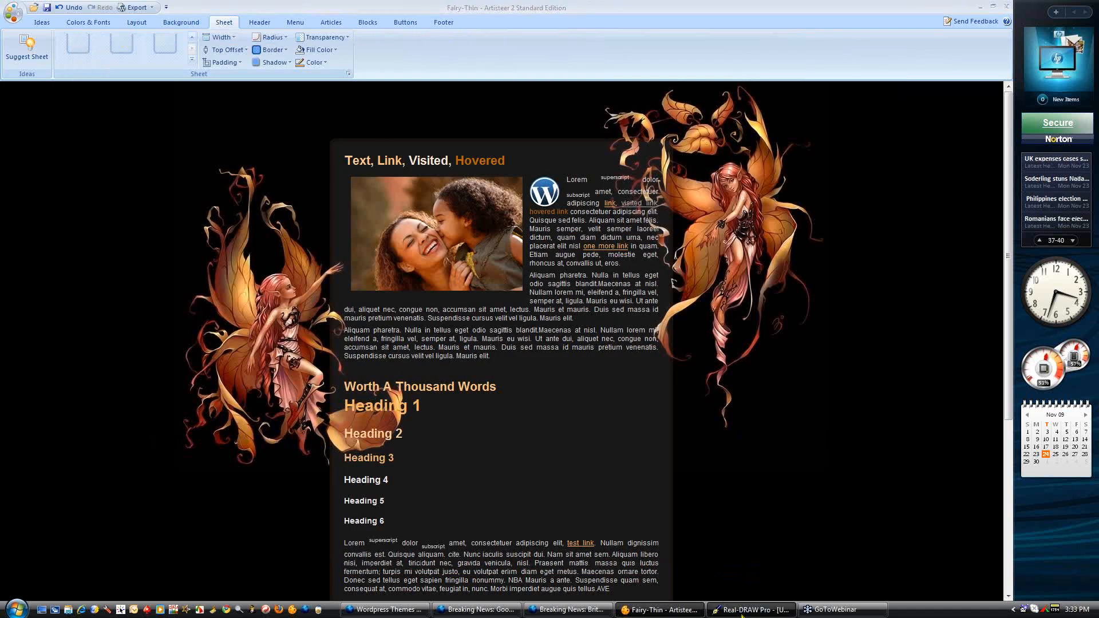
Switch to Real-DRAW Pro and set the canvas width of the fairy background project to 1400 pixels
{"action": "left_click", "coordinate": [749, 609]}
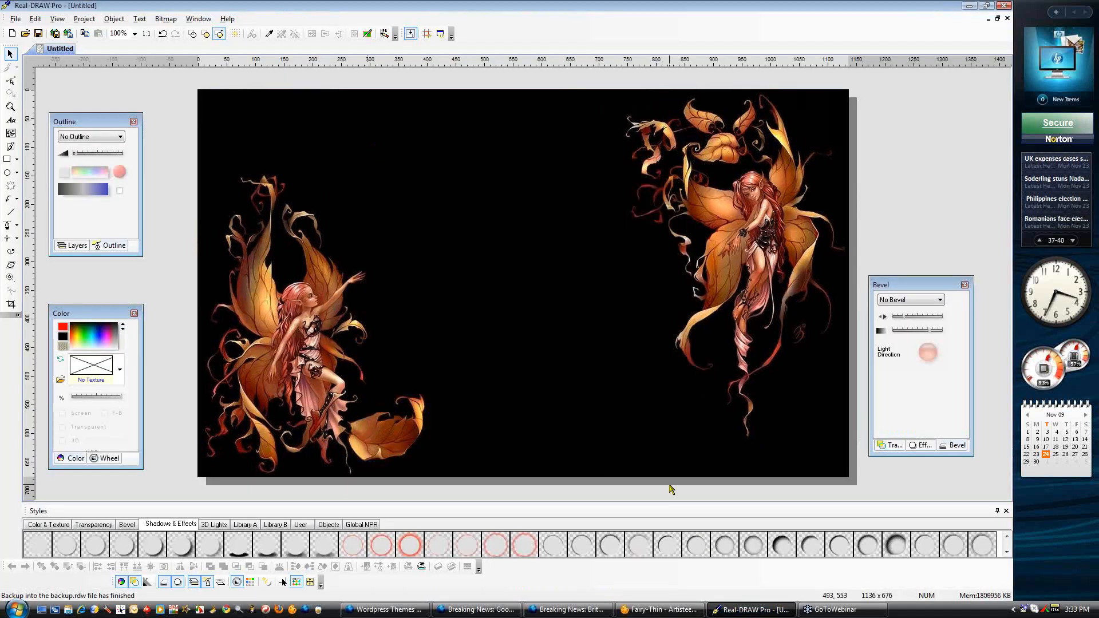
{"action": "left_click", "coordinate": [435, 153]}
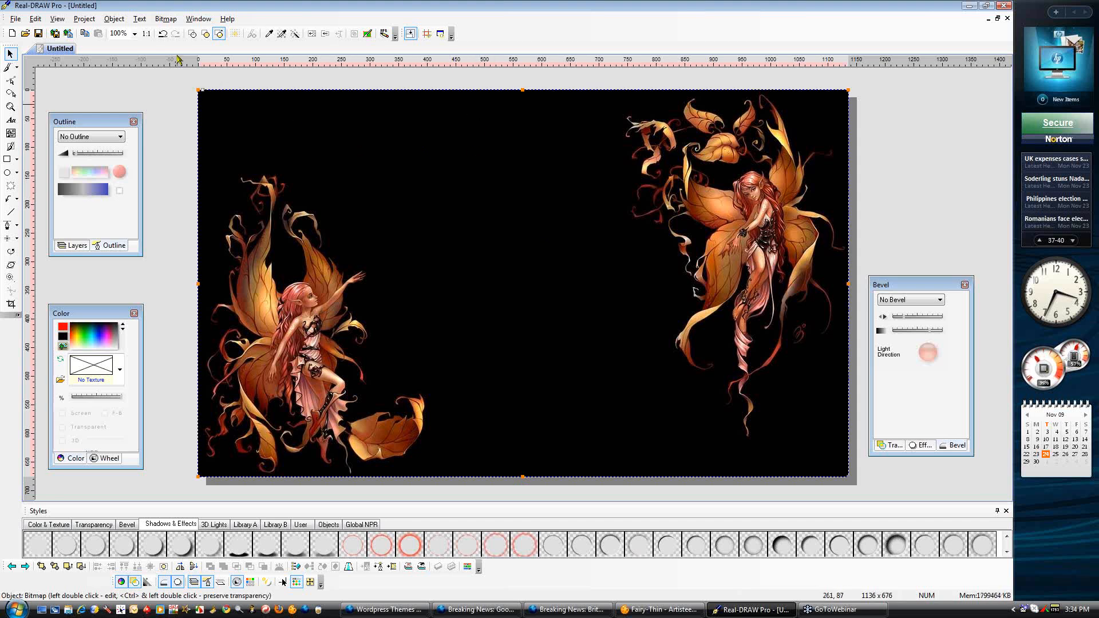
{"action": "left_click", "coordinate": [85, 18]}
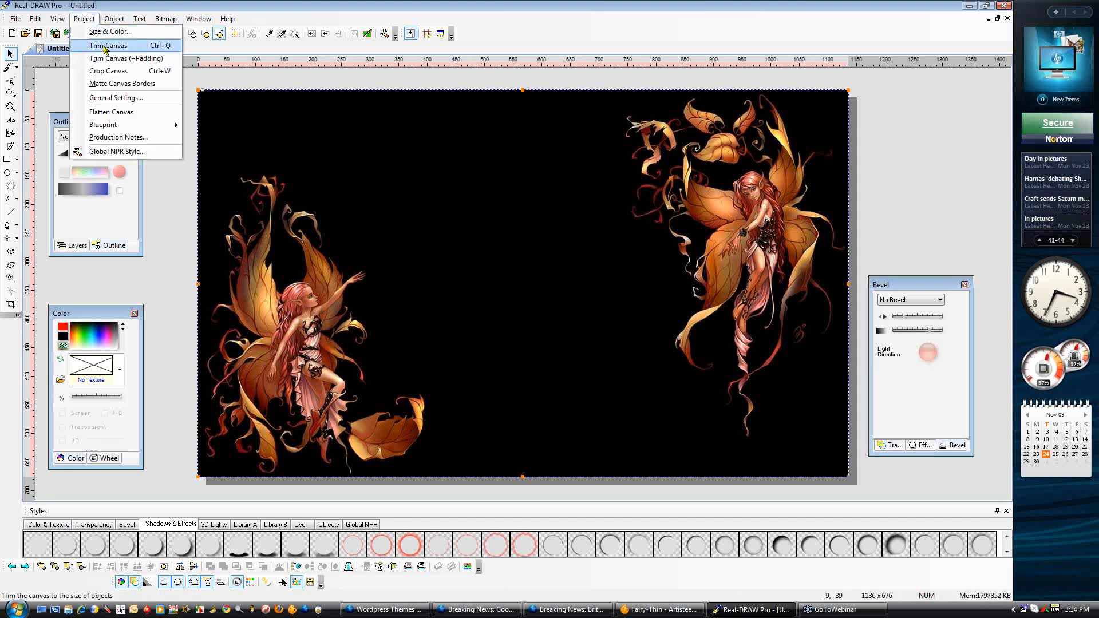
{"action": "left_click", "coordinate": [108, 31]}
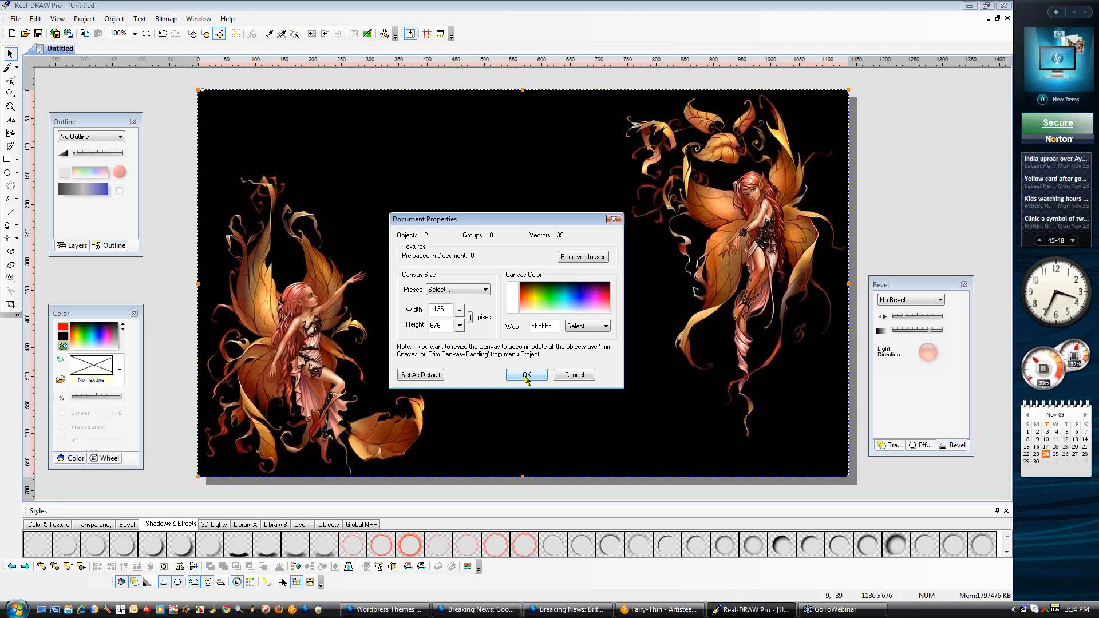
{"action": "left_click_drag", "start_coordinate": [451, 309], "coordinate": [417, 310]}
{"action": "type", "text": "1400"}
{"action": "left_click", "coordinate": [526, 374]}
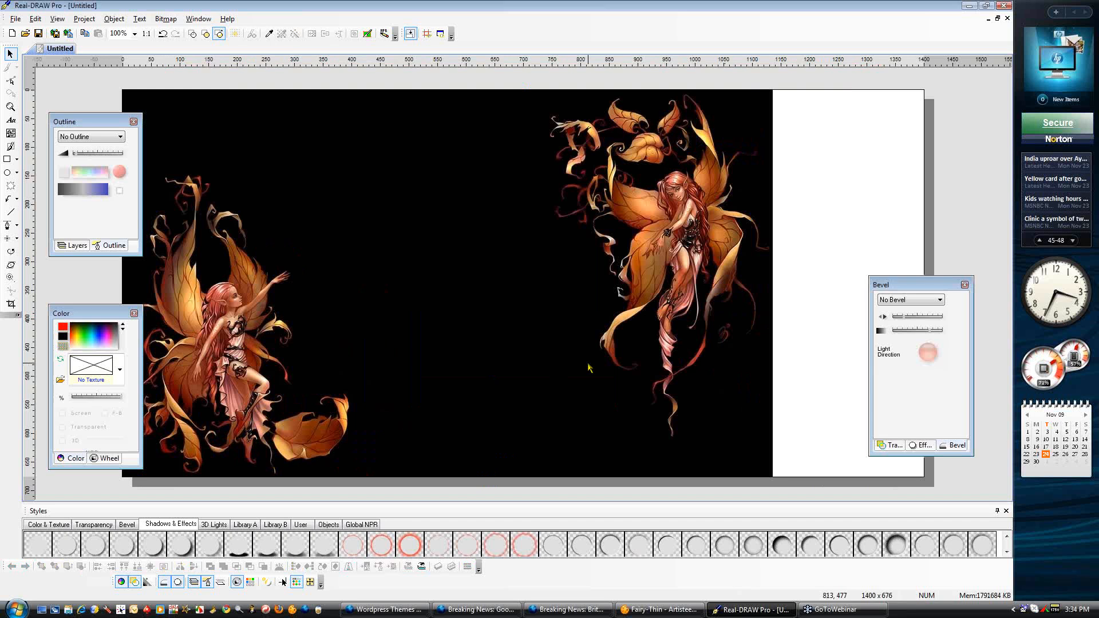
Try stretching the fairy image to the full width of the canvas and undo the stretch
{"action": "left_click", "coordinate": [602, 247]}
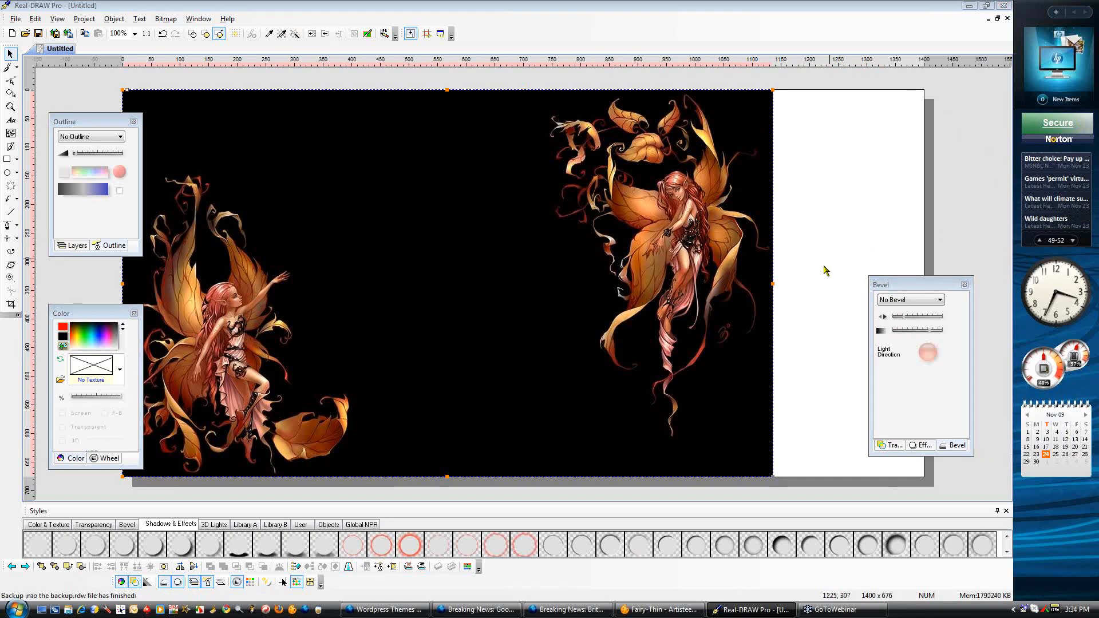
{"action": "left_click_drag", "start_coordinate": [773, 283], "coordinate": [925, 279]}
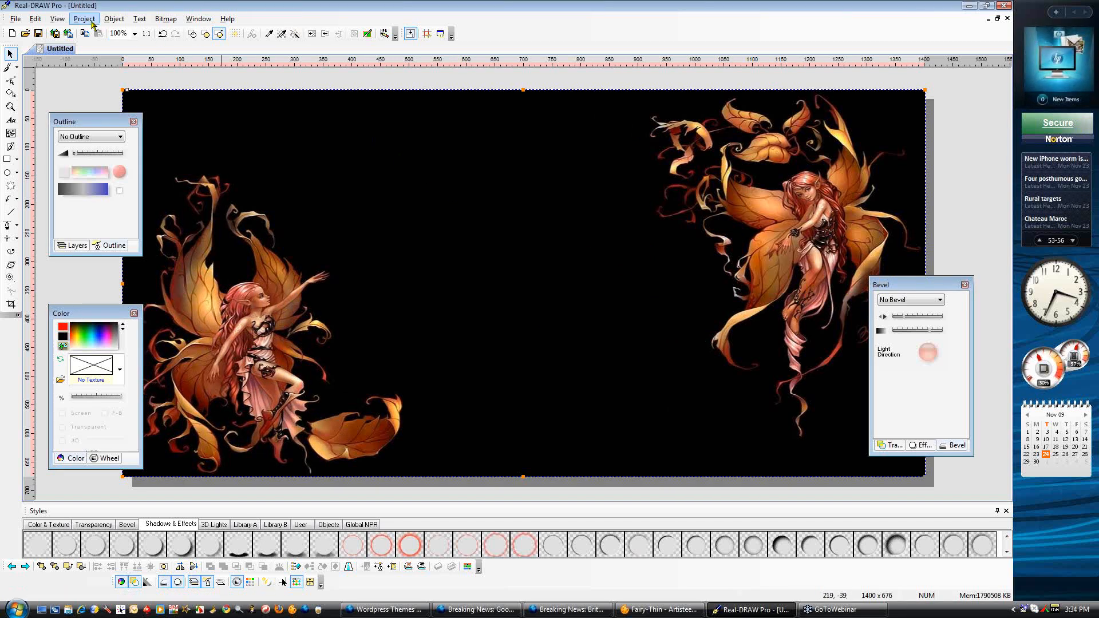
{"action": "left_click", "coordinate": [35, 19]}
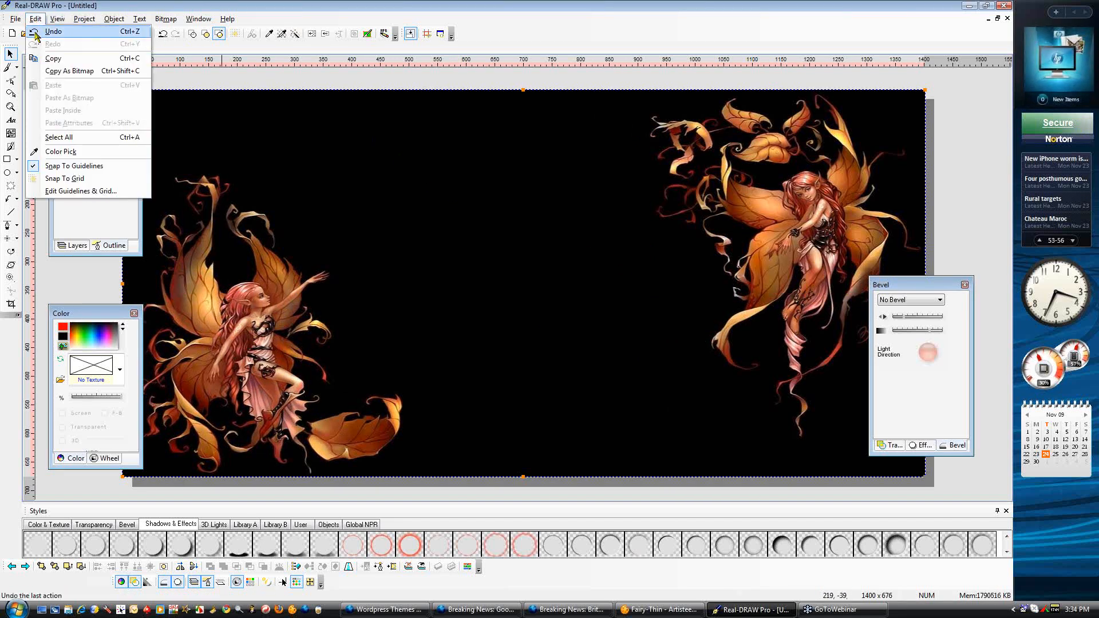
{"action": "left_click", "coordinate": [36, 32]}
Move the fairy image to the middle of the canvas and capture its left fairy as a 421 x 669 region with FastStone Capture
{"action": "left_click_drag", "start_coordinate": [413, 181], "coordinate": [487, 172]}
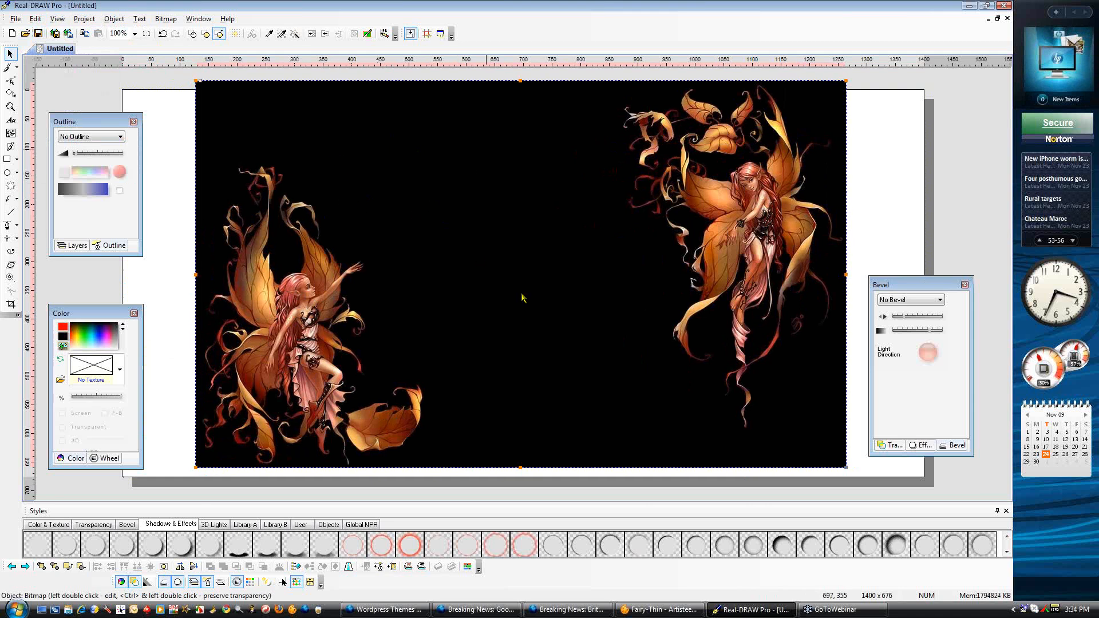
{"action": "left_click", "coordinate": [1046, 612]}
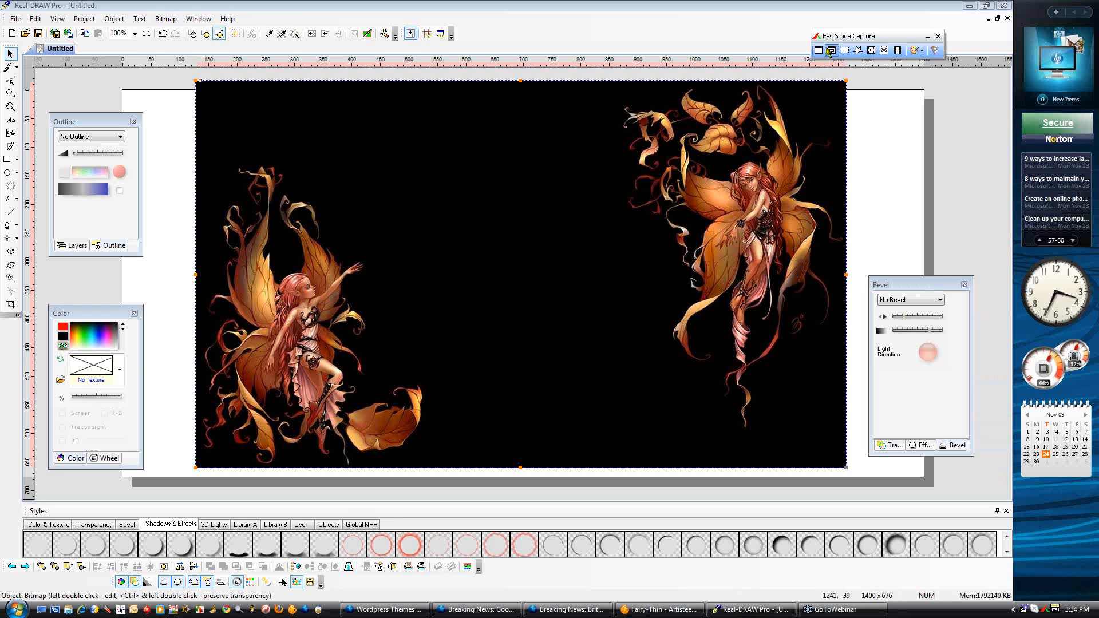
{"action": "left_click", "coordinate": [845, 50]}
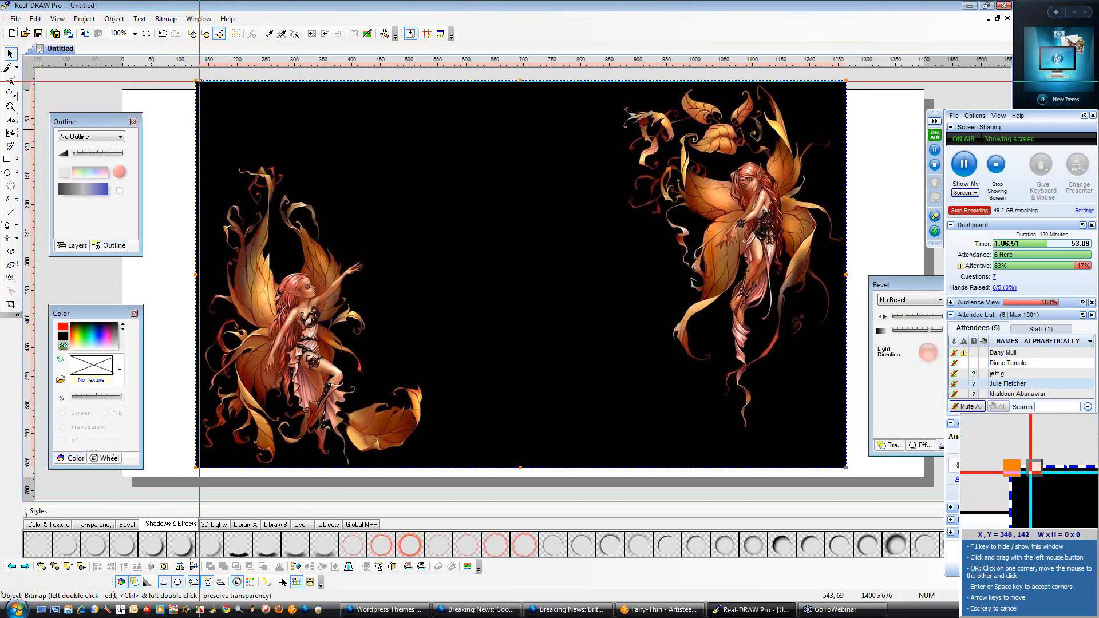
{"action": "left_click_drag", "start_coordinate": [198, 83], "coordinate": [440, 464]}
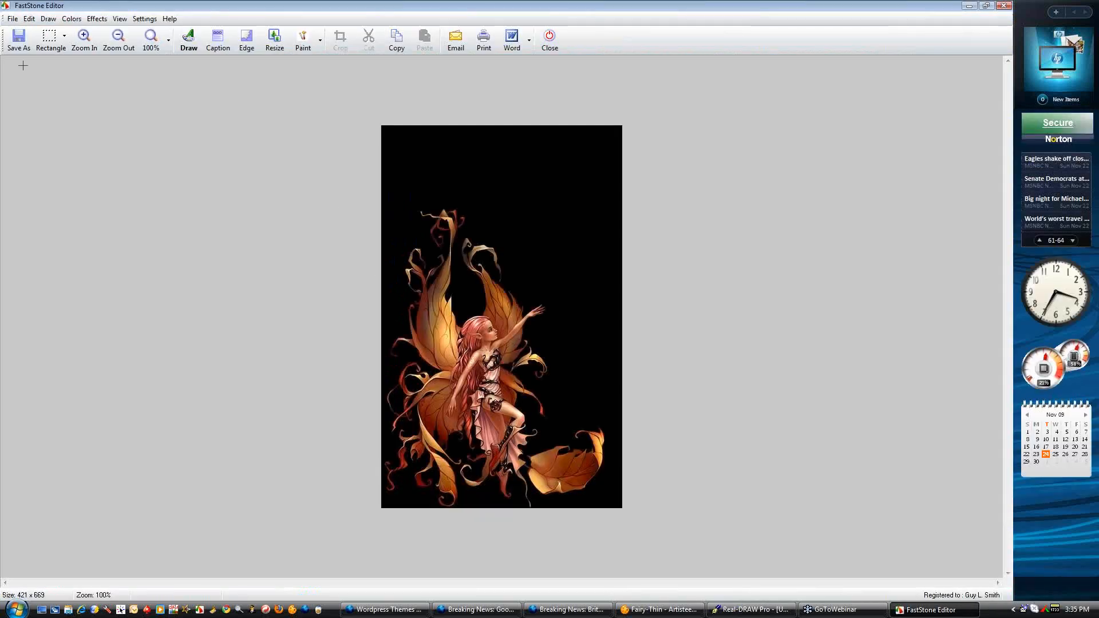
Save the captured left fairy as a JPEG named Fairy-Left in the Custom Backgrounds folder
{"action": "left_click", "coordinate": [18, 40]}
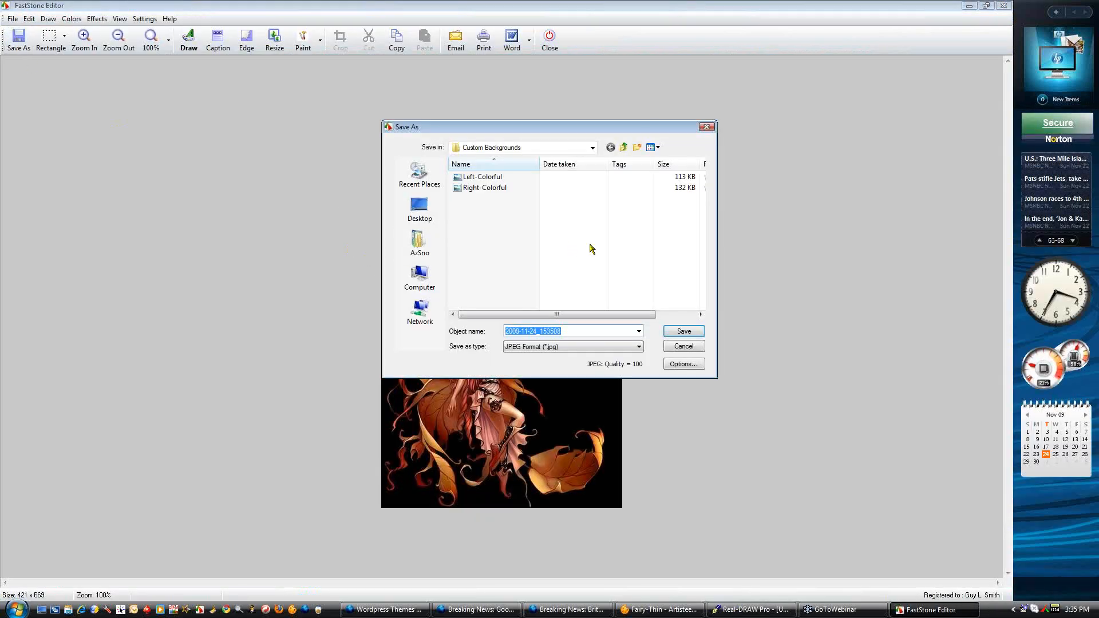
{"action": "type", "text": "Fairy-Left"}
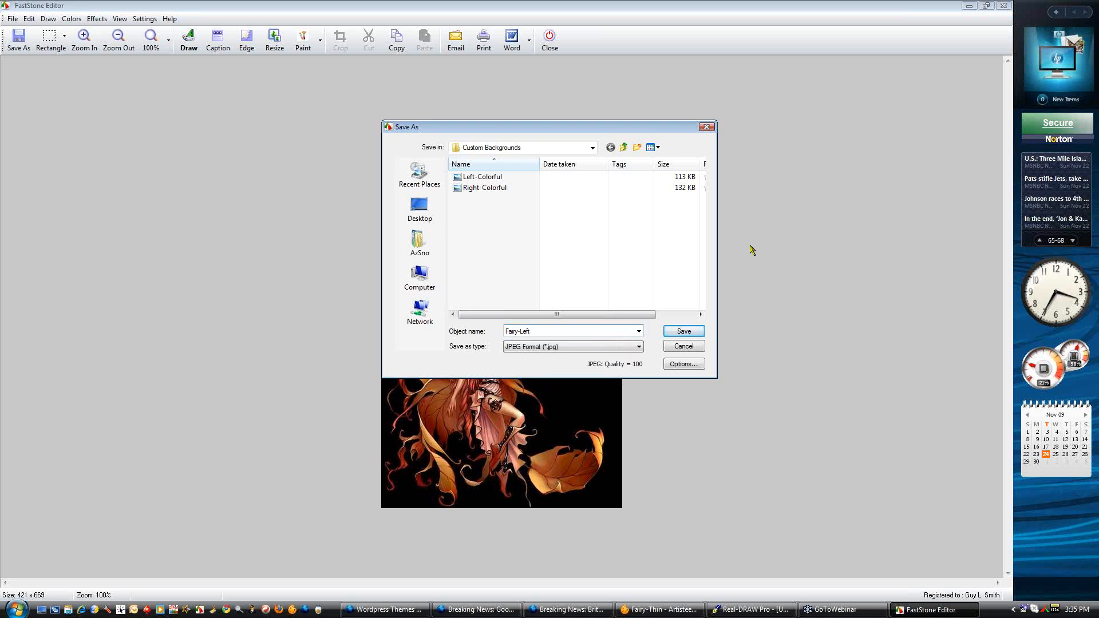
{"action": "left_click", "coordinate": [684, 332]}
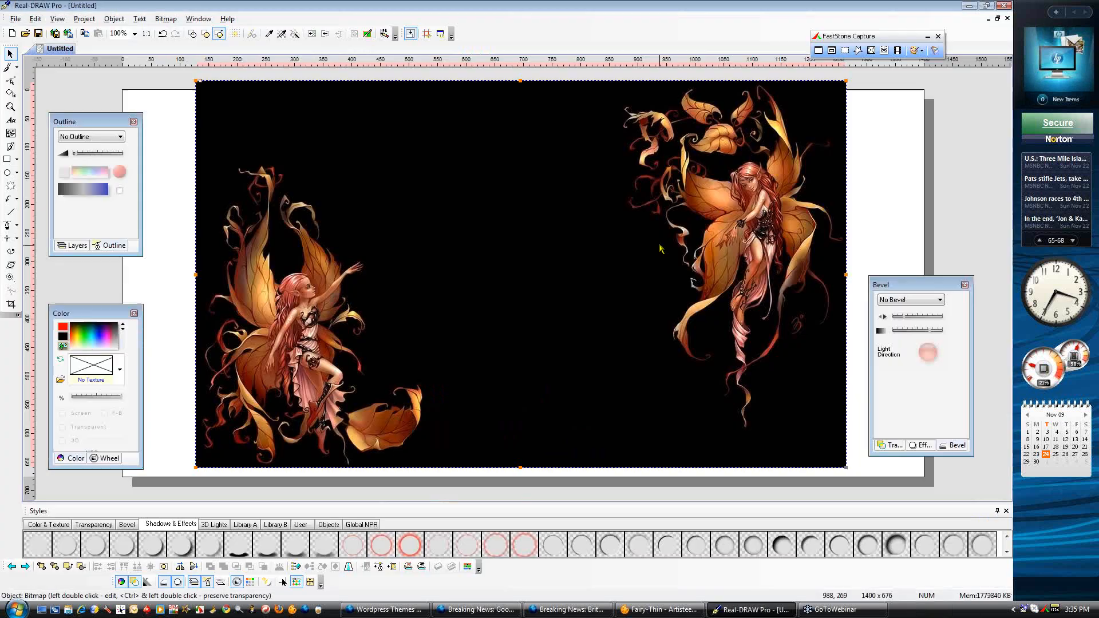
Capture the right fairy as a 397 x 671 region and save it as a JPEG named Fairy-Right in Custom Backgrounds
{"action": "left_click", "coordinate": [845, 50]}
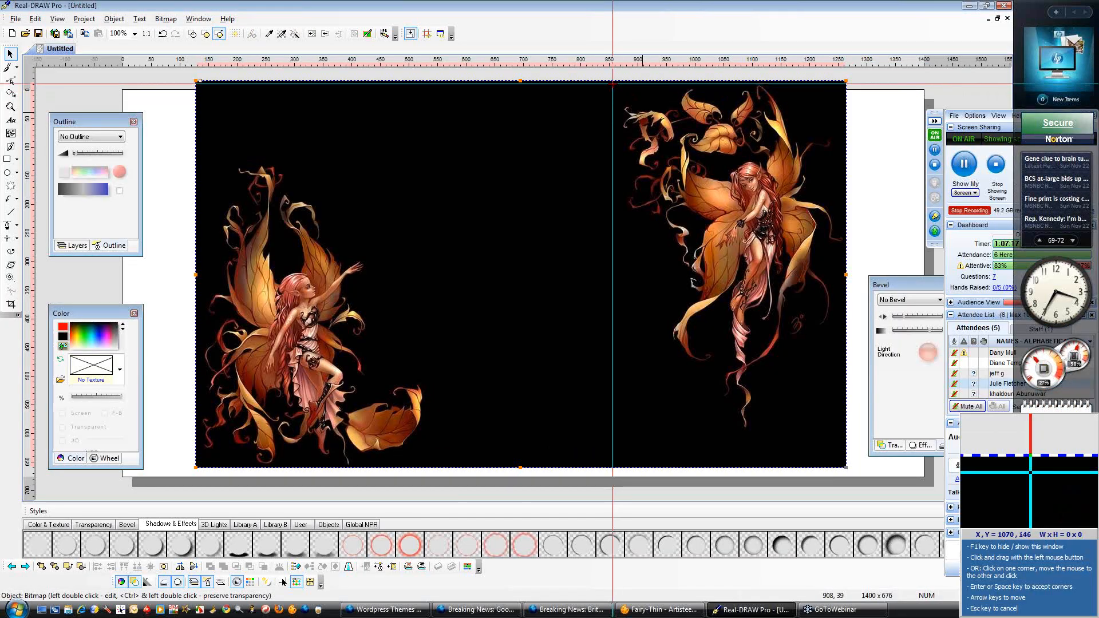
{"action": "left_click_drag", "start_coordinate": [612, 81], "coordinate": [839, 464]}
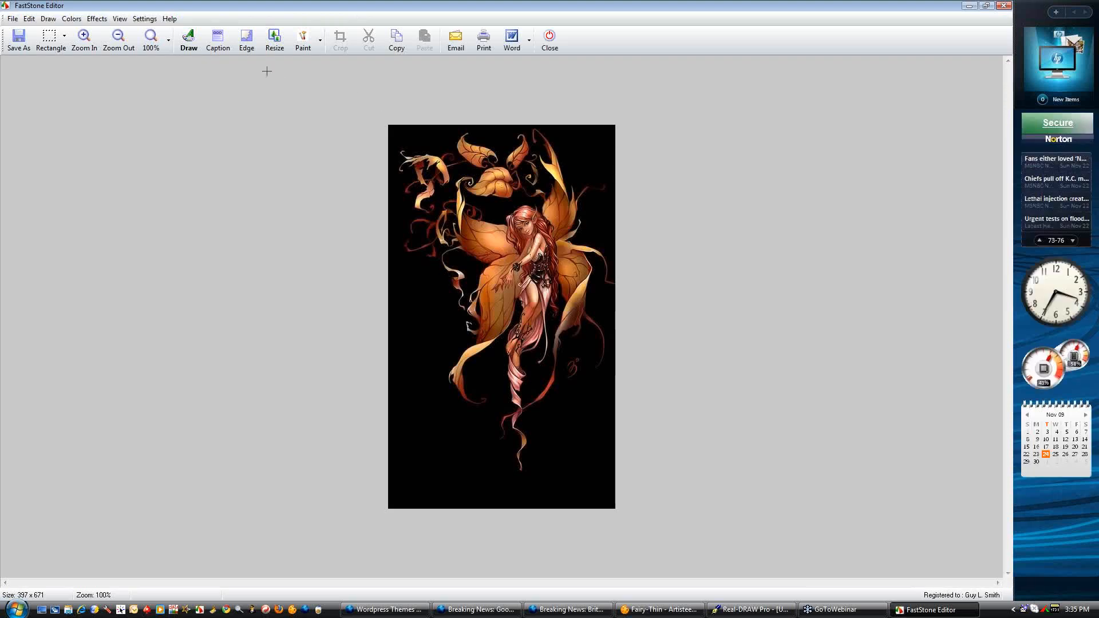
{"action": "left_click", "coordinate": [18, 40]}
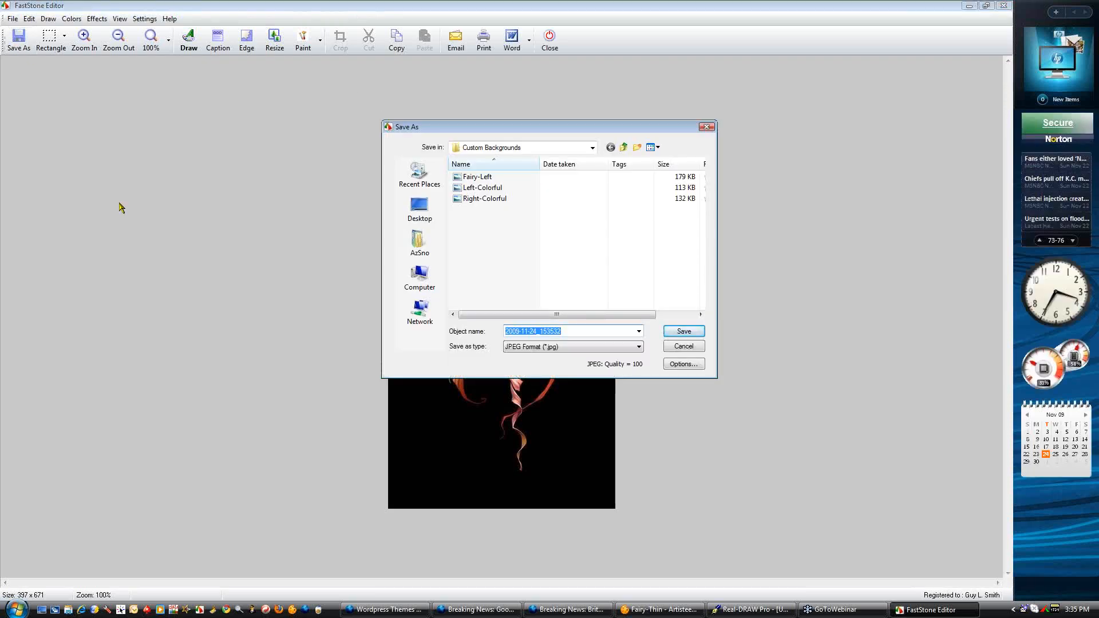
{"action": "type", "text": "Fairy-Right"}
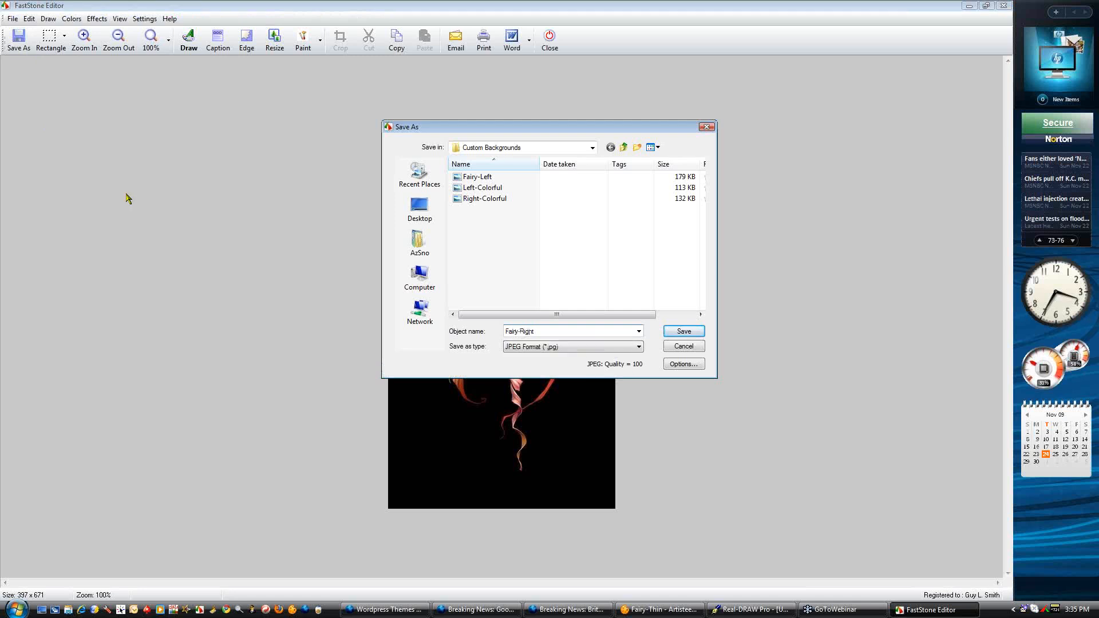
{"action": "left_click", "coordinate": [684, 331]}
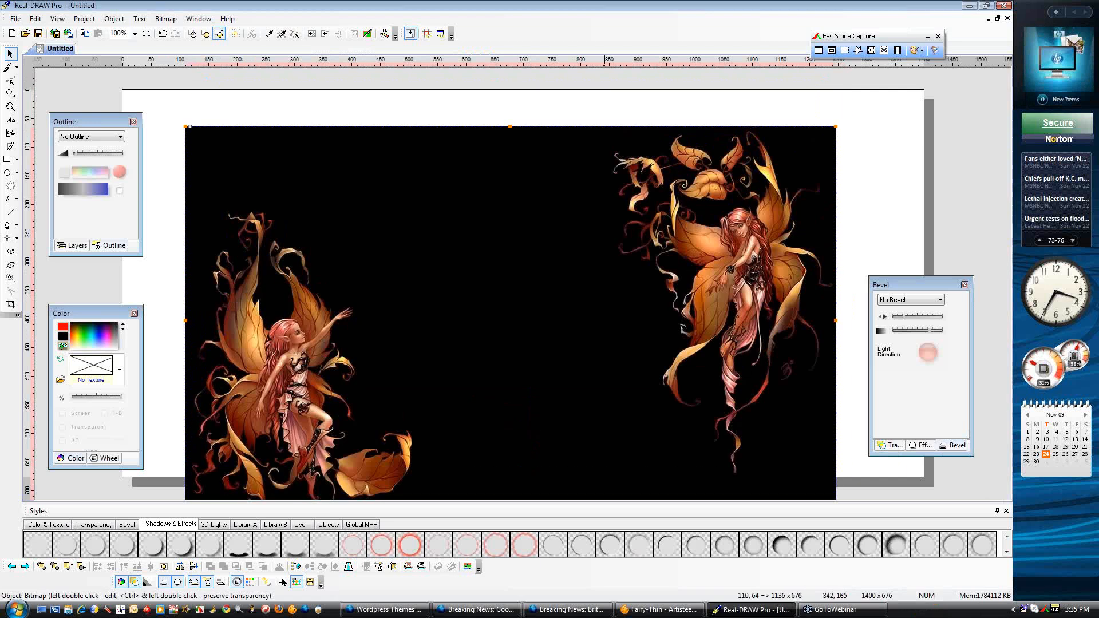
Delete the full fairy image, load Fairy-Left from Custom Backgrounds at 100% size, and place it near the canvas's left edge
{"action": "key", "text": "Delete"}
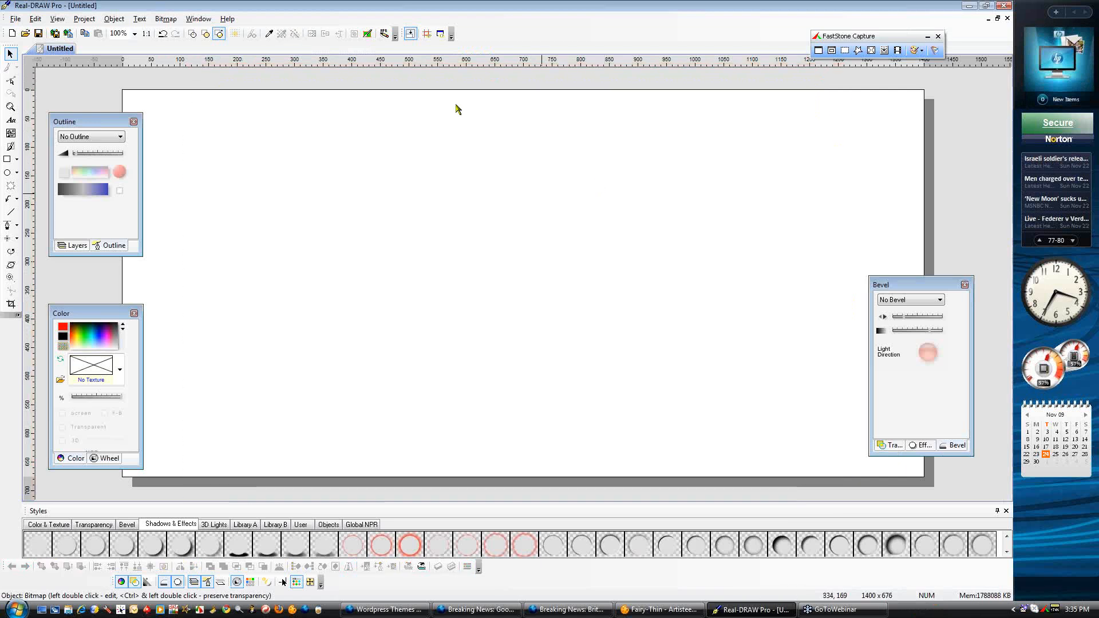
{"action": "left_click", "coordinate": [10, 145]}
{"action": "left_click", "coordinate": [341, 186]}
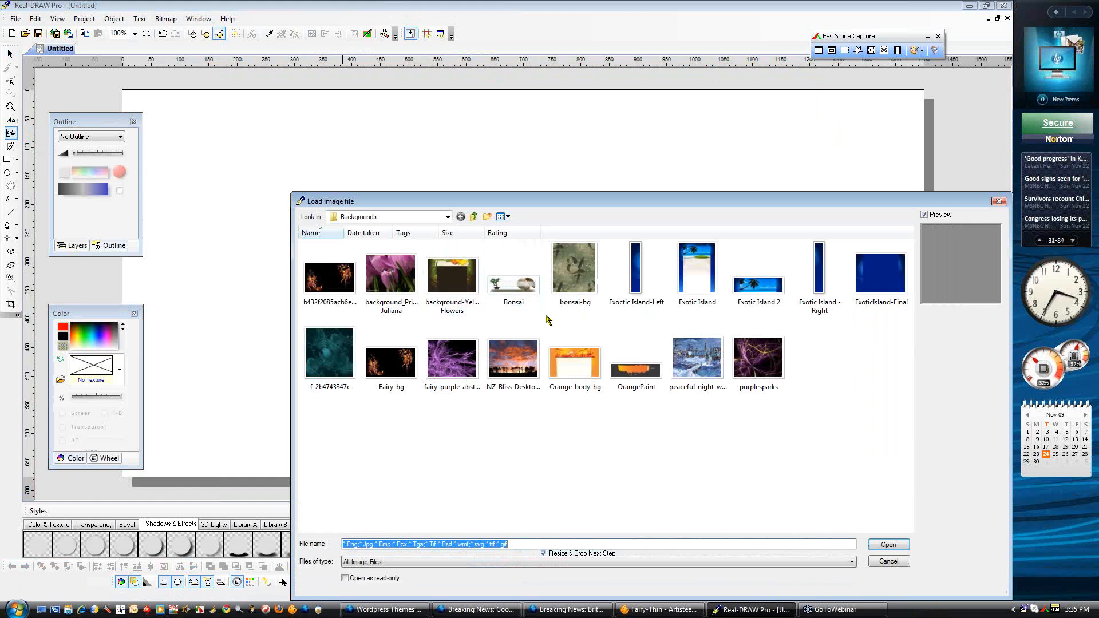
{"action": "left_click", "coordinate": [474, 217]}
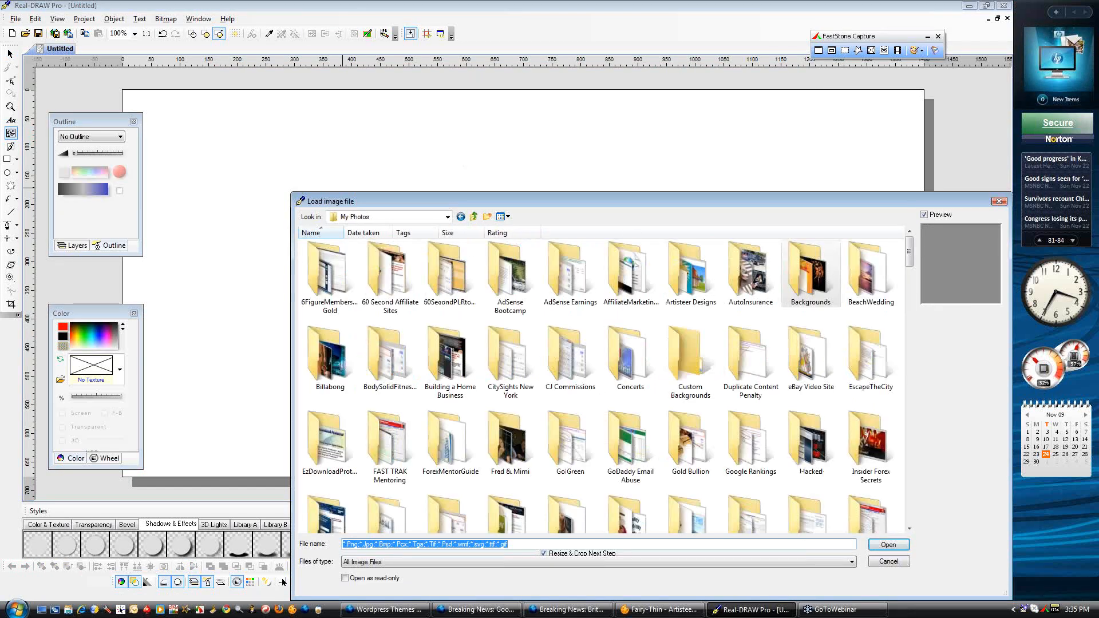
{"action": "double_click", "coordinate": [690, 366]}
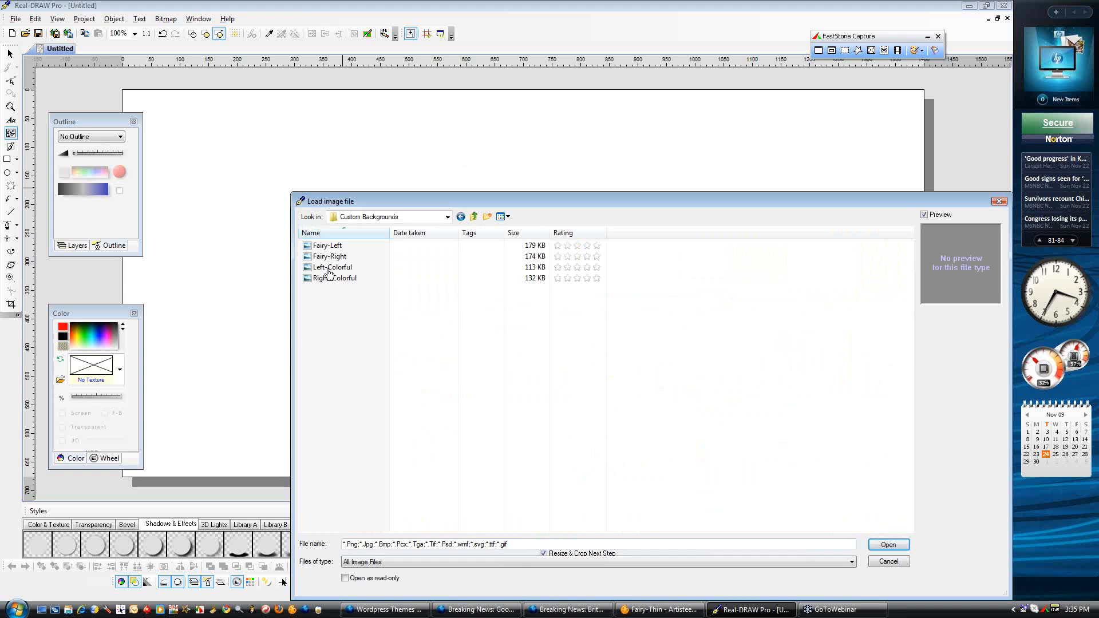
{"action": "left_click", "coordinate": [324, 246]}
{"action": "double_click", "coordinate": [323, 246]}
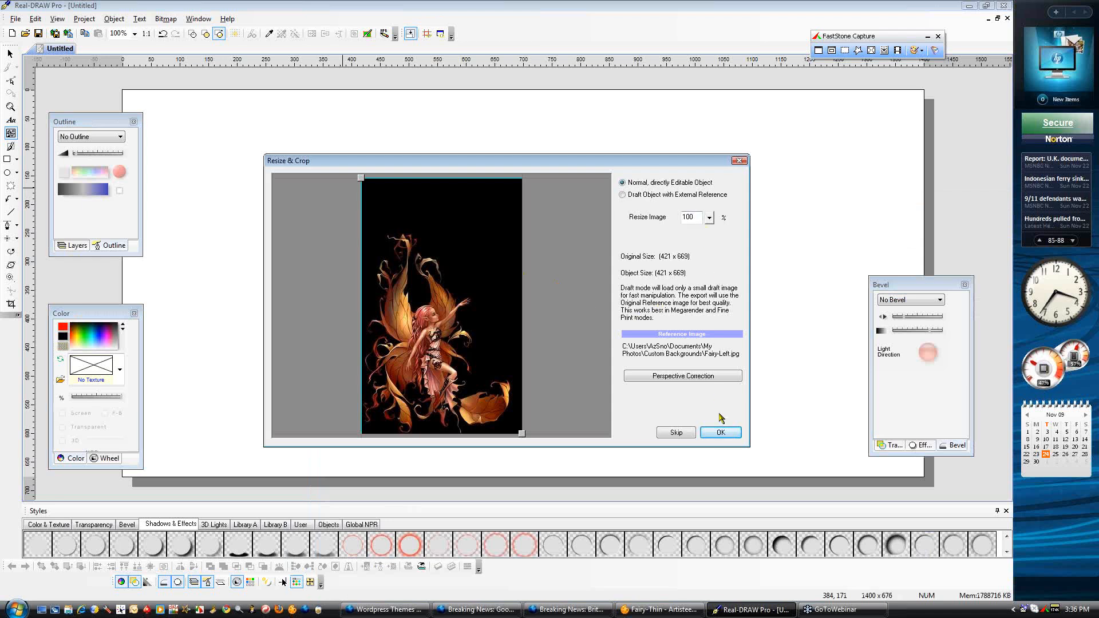
{"action": "left_click", "coordinate": [722, 437]}
{"action": "left_click_drag", "start_coordinate": [507, 346], "coordinate": [320, 260]}
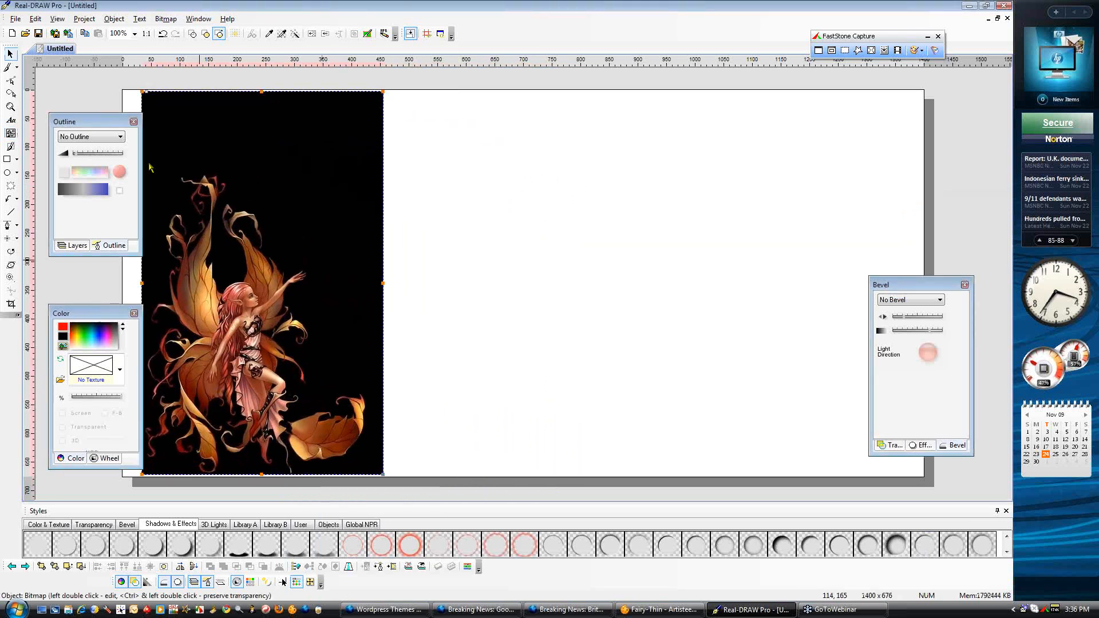
Load Fairy-Right from Custom Backgrounds at 100% size and place it against the canvas's right edge
{"action": "left_click", "coordinate": [10, 134]}
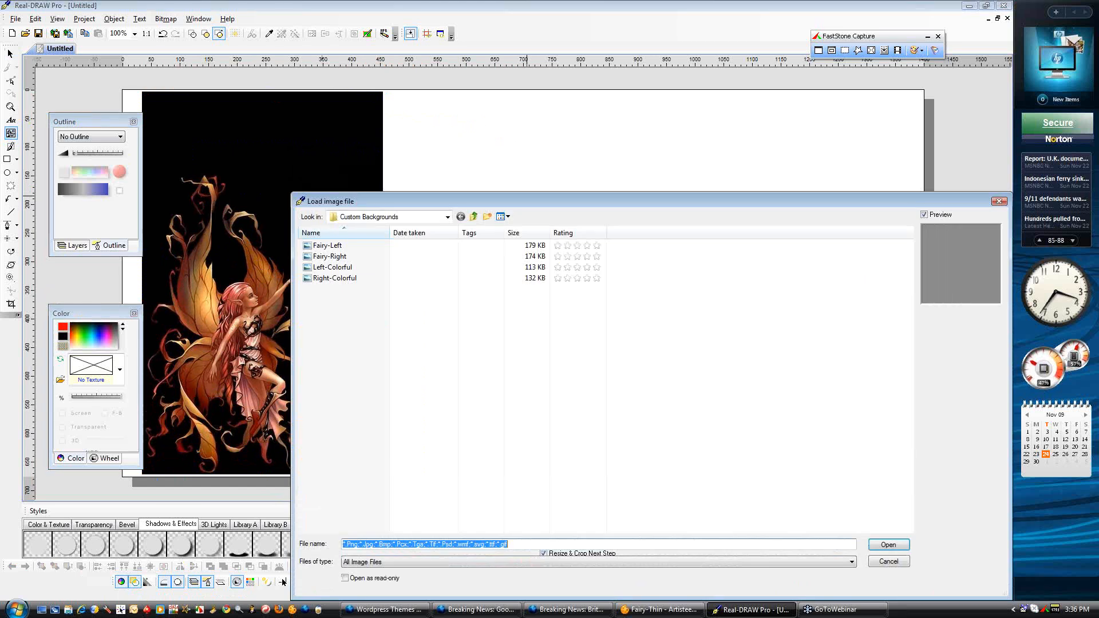
{"action": "left_click", "coordinate": [330, 256]}
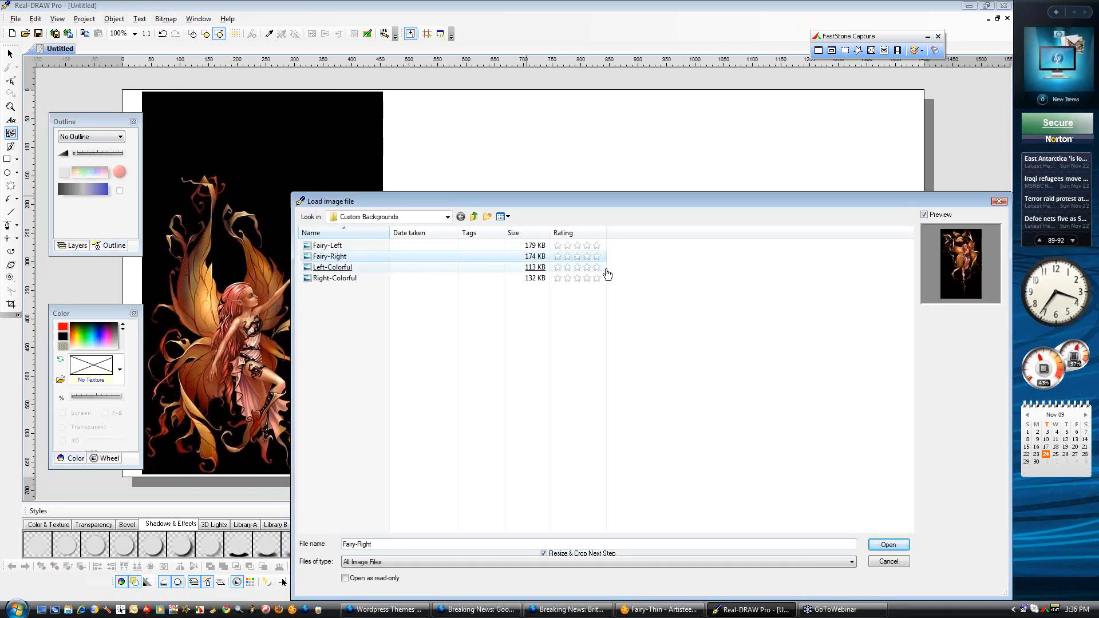
{"action": "key", "text": "Return"}
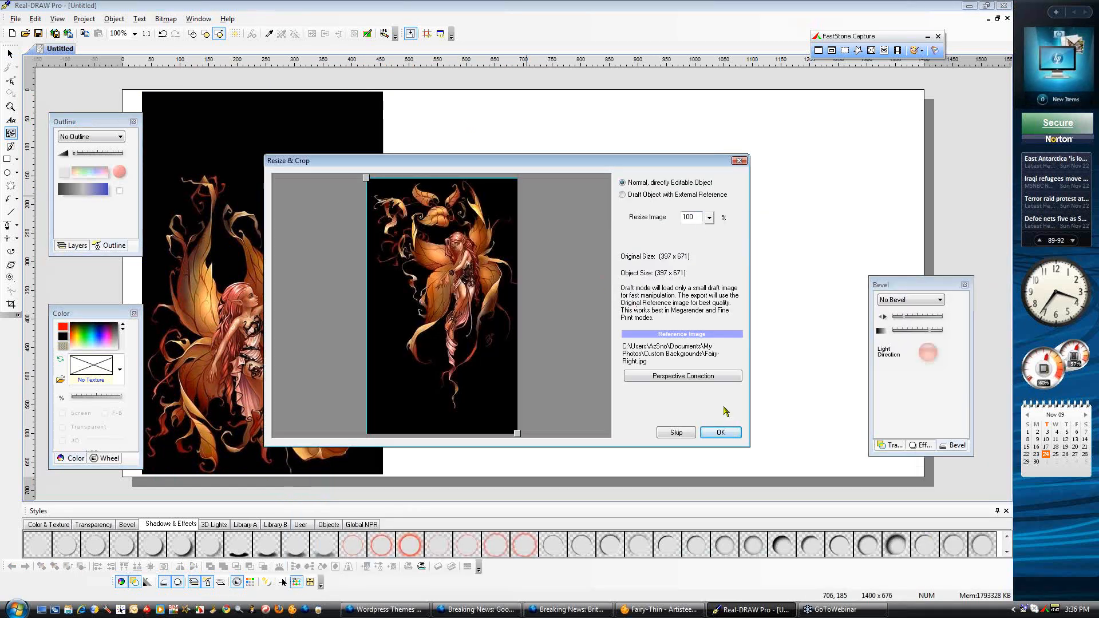
{"action": "left_click", "coordinate": [721, 432]}
{"action": "left_click_drag", "start_coordinate": [711, 285], "coordinate": [866, 189]}
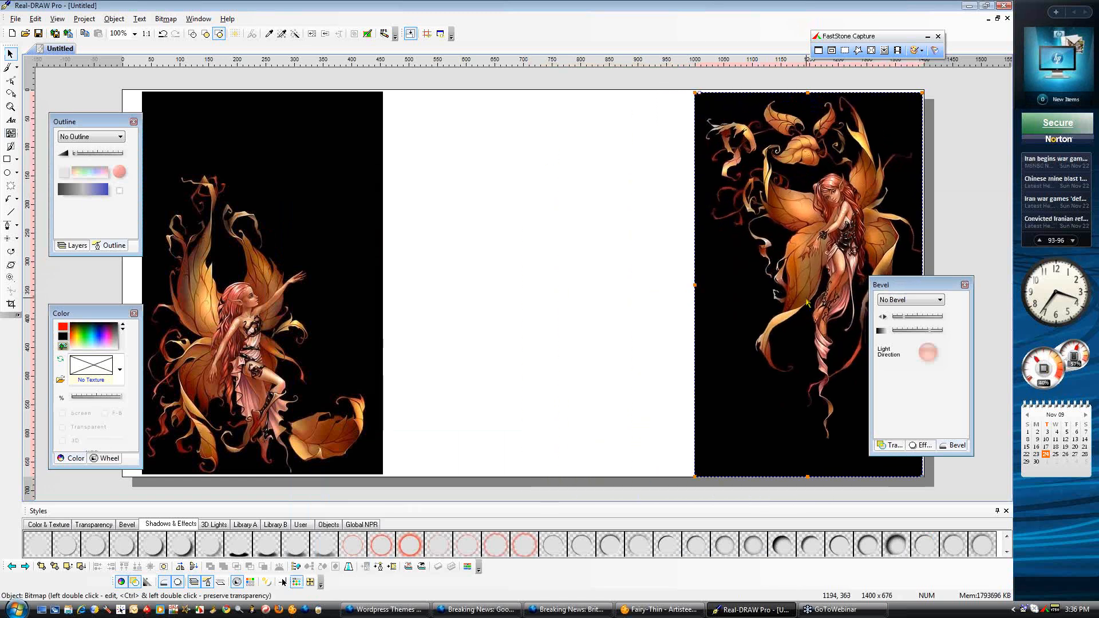
Align the right fairy image with the canvas's top and right edges and stretch it down to the bottom edge
{"action": "key", "text": "Up"}
{"action": "key", "text": "Up"}
{"action": "key", "text": "Up"}
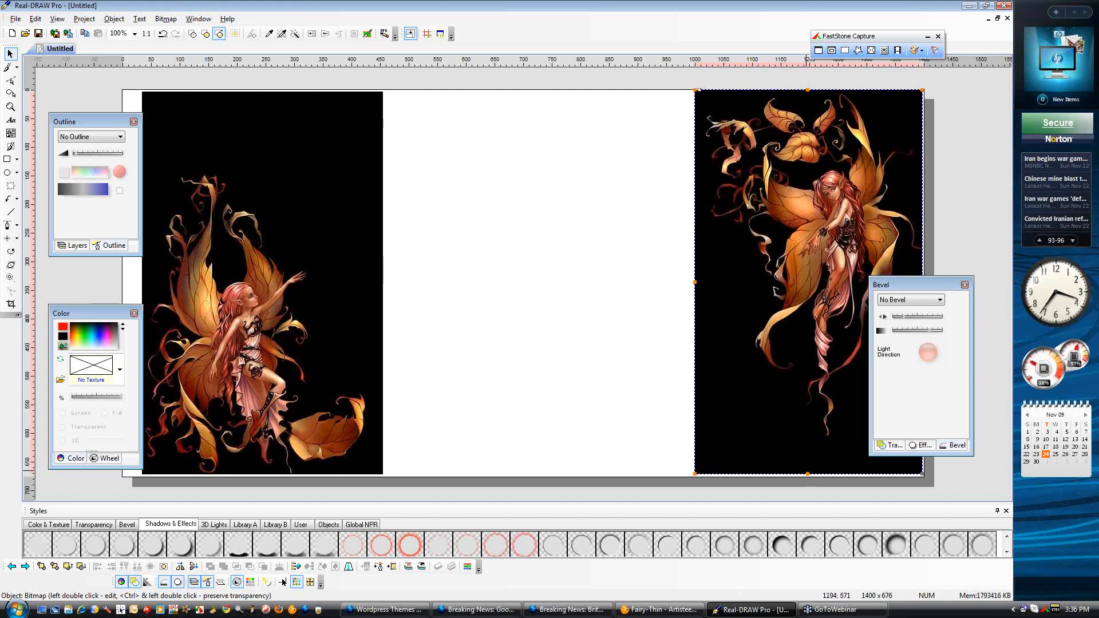
{"action": "left_click_drag", "start_coordinate": [808, 474], "coordinate": [808, 477]}
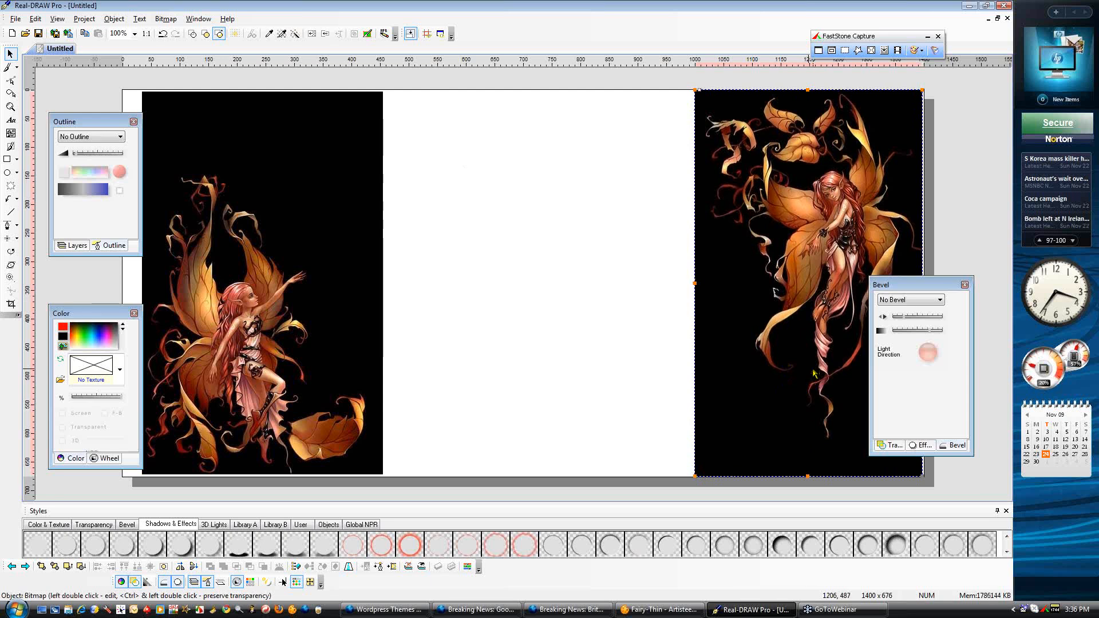
{"action": "key", "text": "Right"}
{"action": "key", "text": "Right"}
{"action": "key", "text": "Right"}
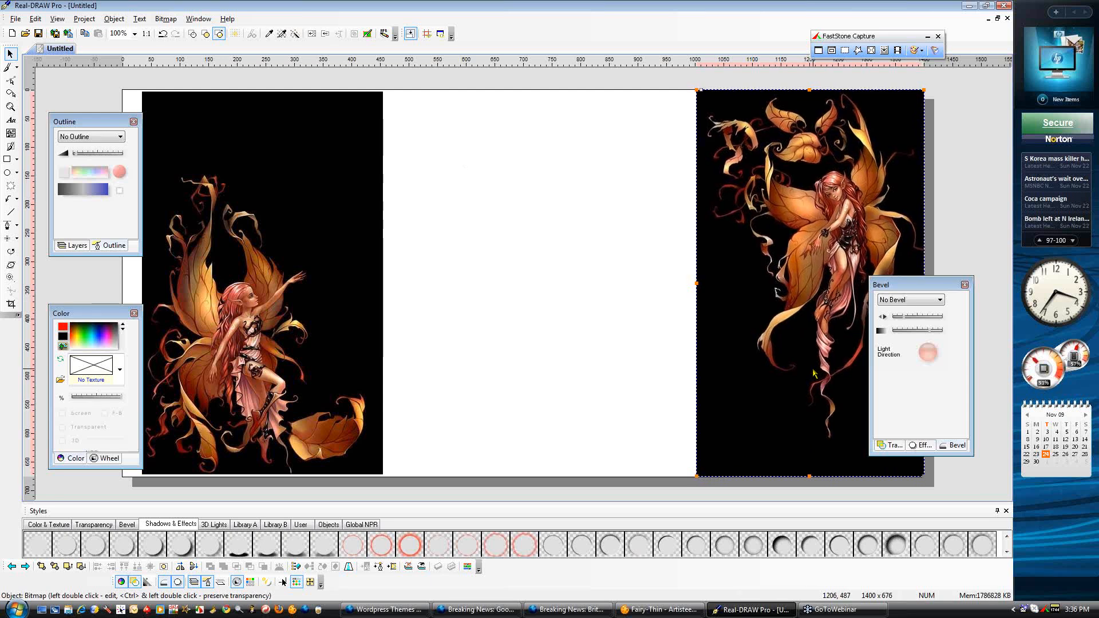
Nudge the left fairy image until it sits flush with the canvas's left edge
{"action": "left_click", "coordinate": [322, 297]}
{"action": "key", "text": "Left"}
{"action": "key", "text": "Left"}
{"action": "key", "text": "Left"}
{"action": "key", "text": "Left"}
{"action": "key", "text": "Left"}
{"action": "key", "text": "Left"}
{"action": "key", "text": "Left"}
{"action": "key", "text": "Left"}
{"action": "key", "text": "Left"}
{"action": "key", "text": "Left"}
{"action": "key", "text": "Left"}
{"action": "key", "text": "Left"}
{"action": "key", "text": "Left"}
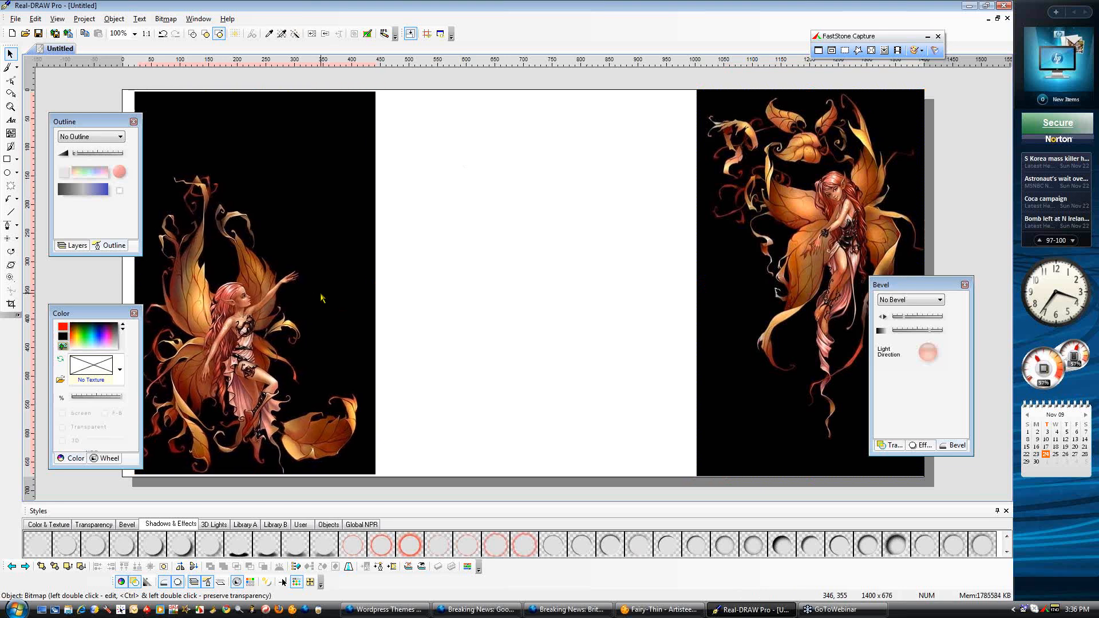
{"action": "key", "text": "Left"}
{"action": "key", "text": "Left"}
{"action": "key", "text": "Left"}
{"action": "key", "text": "Left"}
{"action": "key", "text": "Left"}
{"action": "key", "text": "Left"}
{"action": "key", "text": "Left"}
{"action": "key", "text": "Left"}
{"action": "key", "text": "Left"}
{"action": "key", "text": "Left"}
{"action": "key", "text": "Left"}
{"action": "key", "text": "Left"}
{"action": "key", "text": "Left"}
{"action": "key", "text": "Left"}
{"action": "key", "text": "Left"}
{"action": "key", "text": "Left"}
{"action": "key", "text": "Left"}
{"action": "key", "text": "Left"}
{"action": "key", "text": "Left"}
{"action": "key", "text": "Left"}
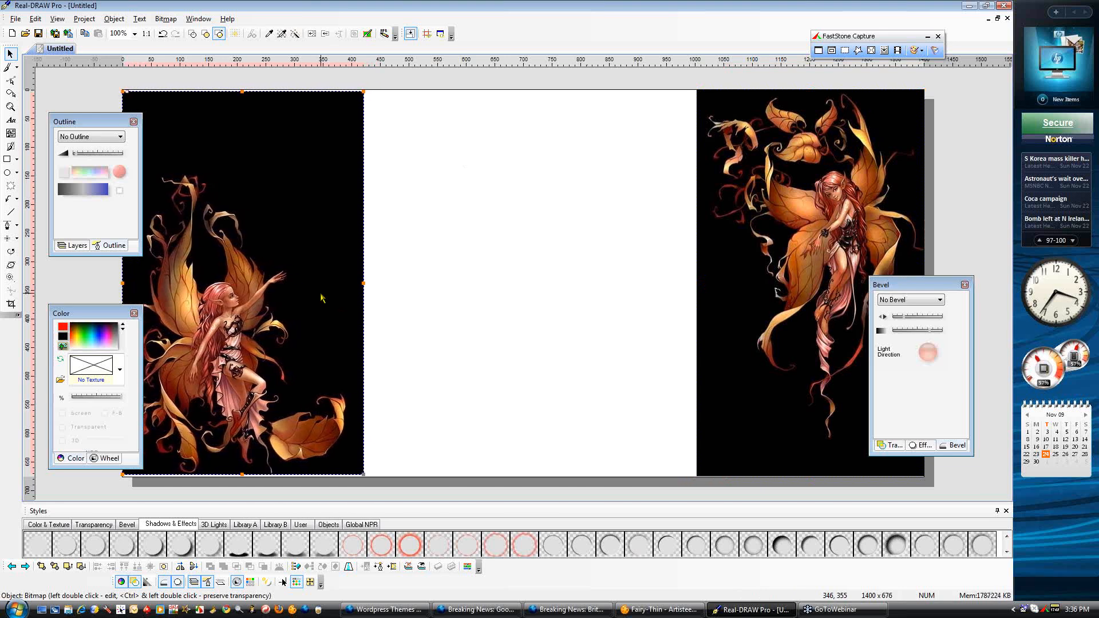
Align the left fairy image with the canvas's top edge and stretch it to the full canvas height
{"action": "key", "text": "Up"}
{"action": "key", "text": "Up"}
{"action": "key", "text": "Up"}
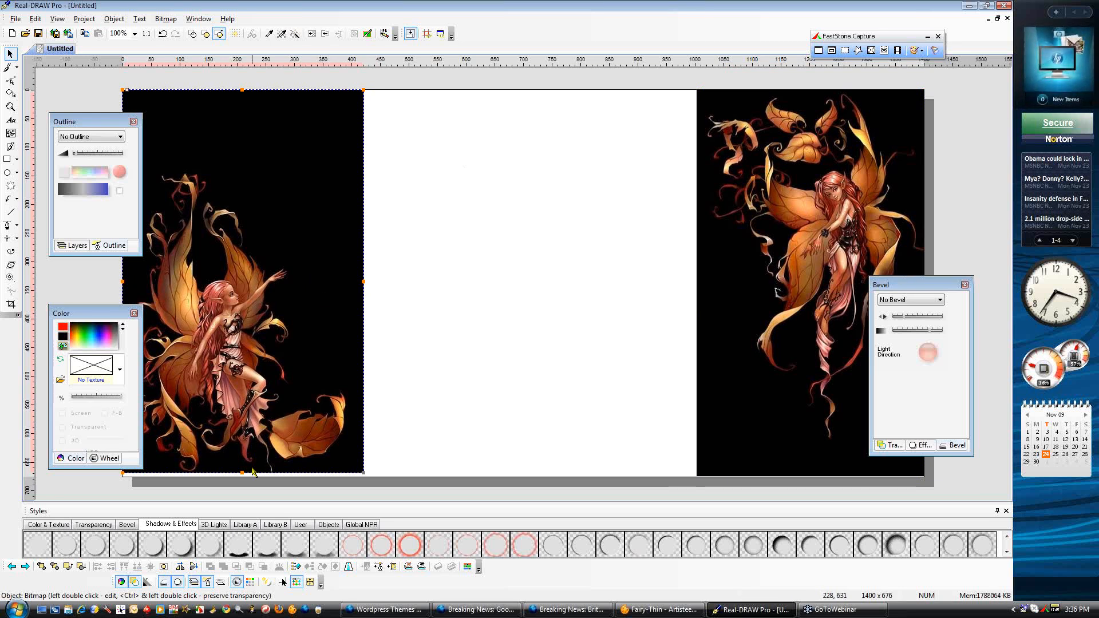
{"action": "left_click_drag", "start_coordinate": [242, 473], "coordinate": [241, 479]}
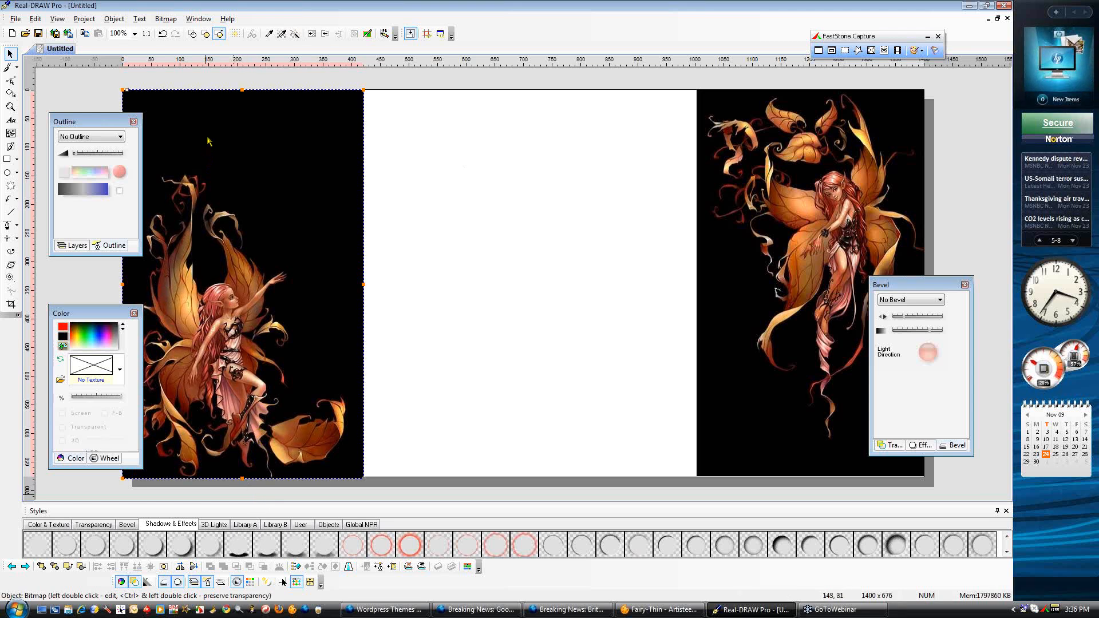
{"action": "left_click_drag", "start_coordinate": [242, 90], "coordinate": [242, 92]}
{"action": "key", "text": "Up"}
{"action": "key", "text": "Up"}
{"action": "key", "text": "Up"}
{"action": "key", "text": "Up"}
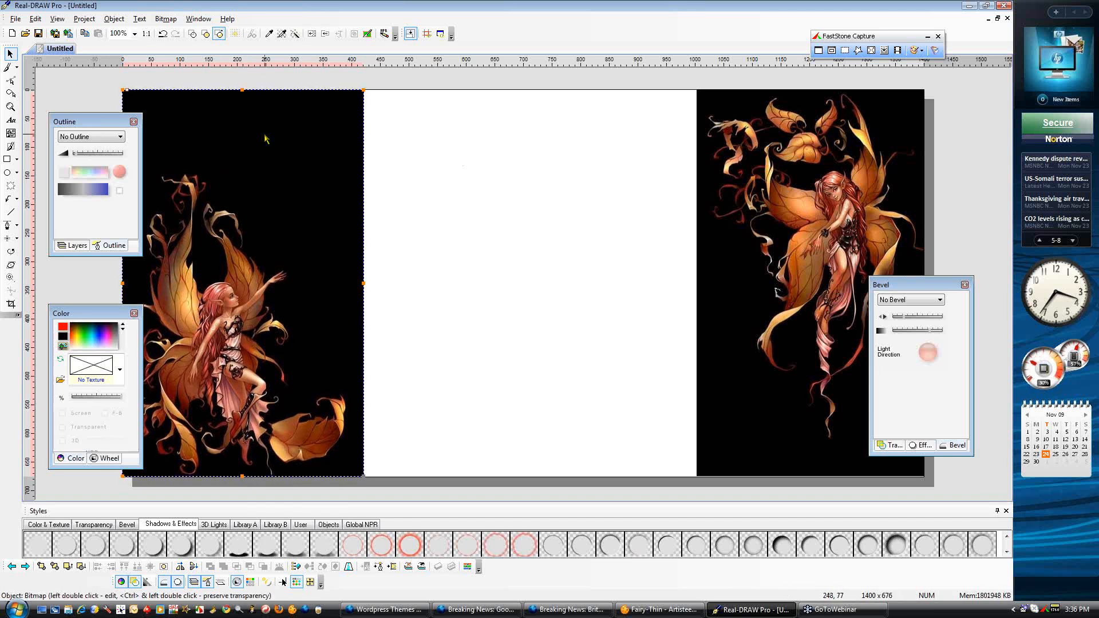
{"action": "left_click", "coordinate": [541, 158]}
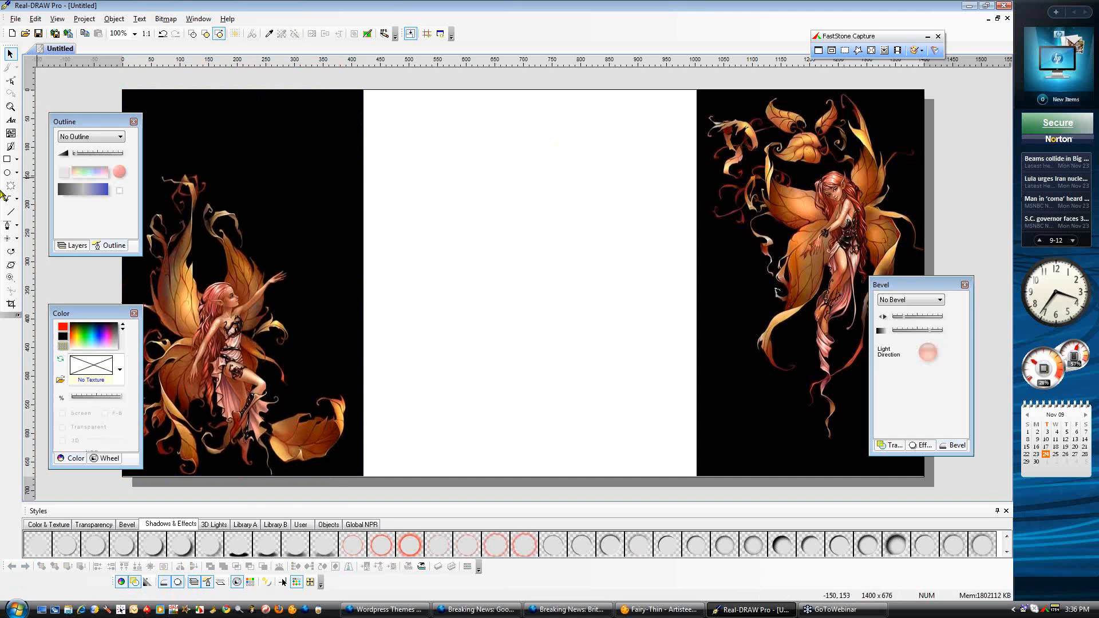
Draw a rectangle covering the whole canvas and fill it with the black picked from the left fairy image
{"action": "left_click", "coordinate": [10, 160]}
{"action": "left_click_drag", "start_coordinate": [124, 91], "coordinate": [923, 481]}
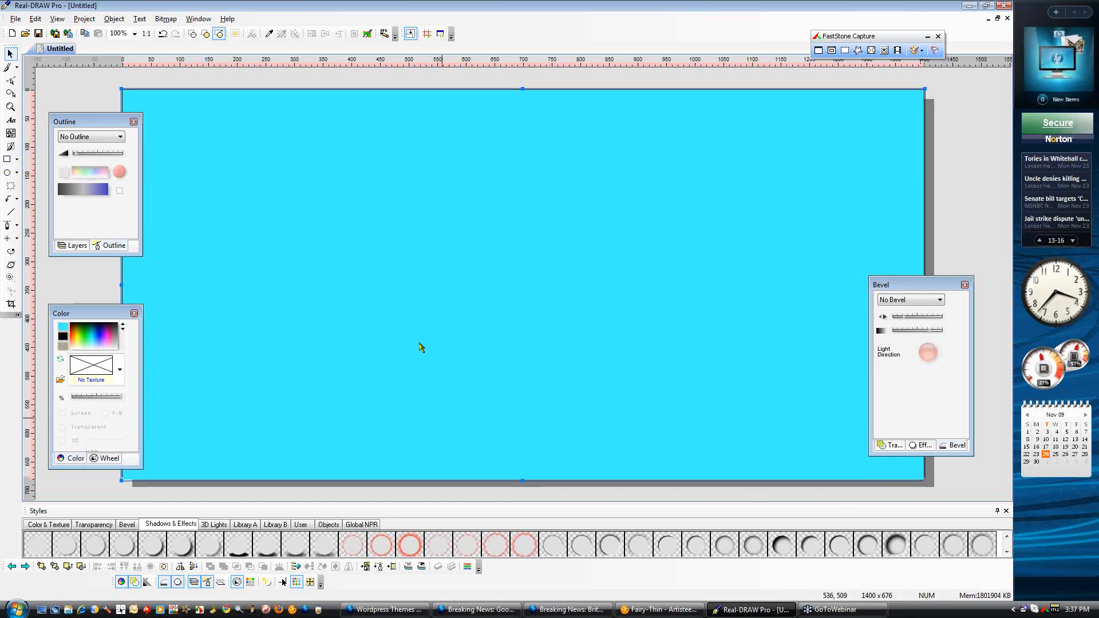
{"action": "left_click_drag", "start_coordinate": [412, 187], "coordinate": [408, 272]}
{"action": "right_click", "coordinate": [424, 286]}
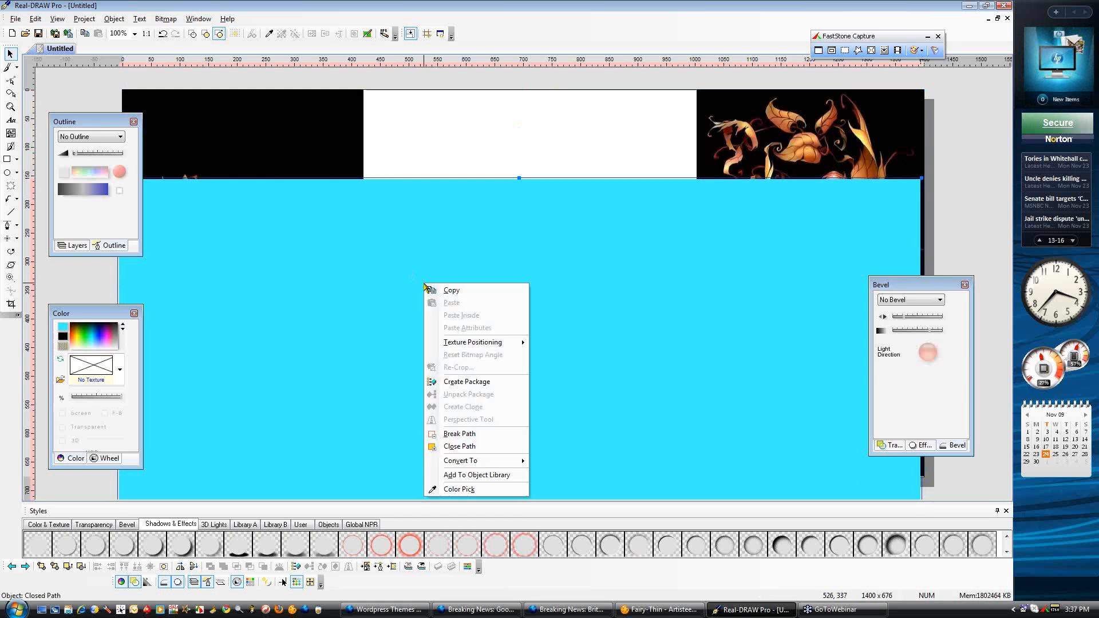
{"action": "left_click", "coordinate": [433, 489]}
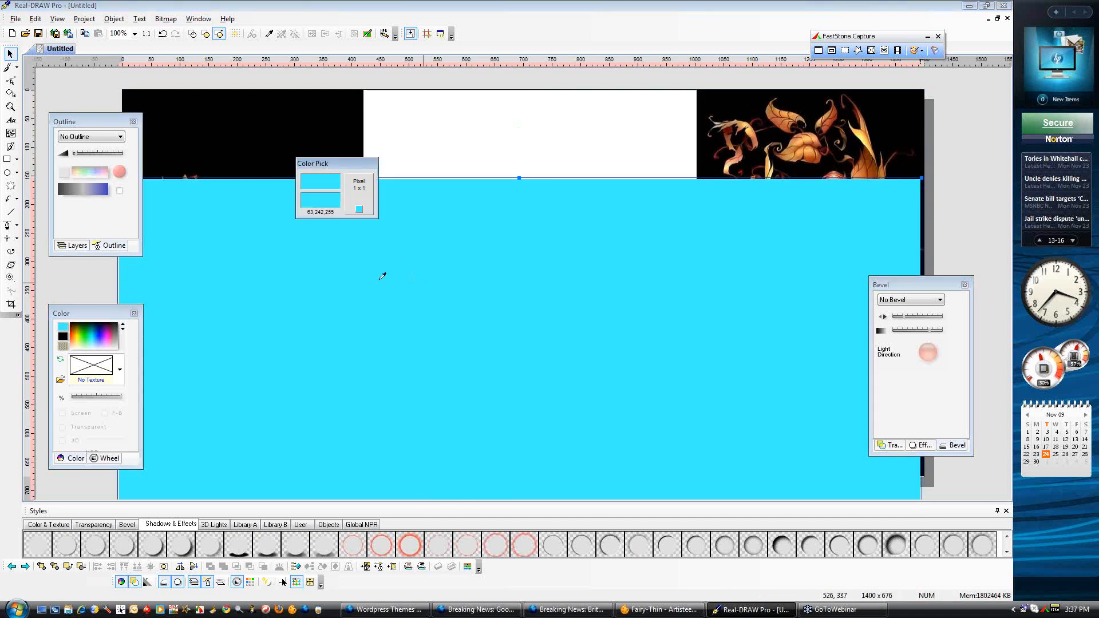
{"action": "left_click", "coordinate": [301, 132]}
{"action": "left_click_drag", "start_coordinate": [424, 233], "coordinate": [424, 152]}
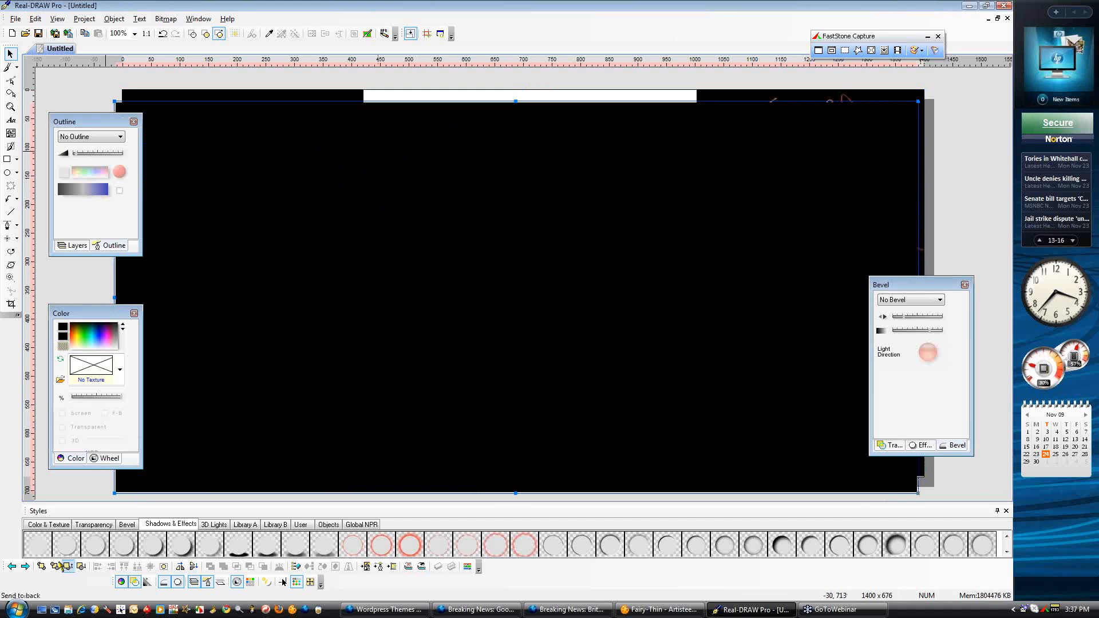
Send the black rectangle behind both fairy images and move it up to the canvas's top edge
{"action": "left_click", "coordinate": [41, 568]}
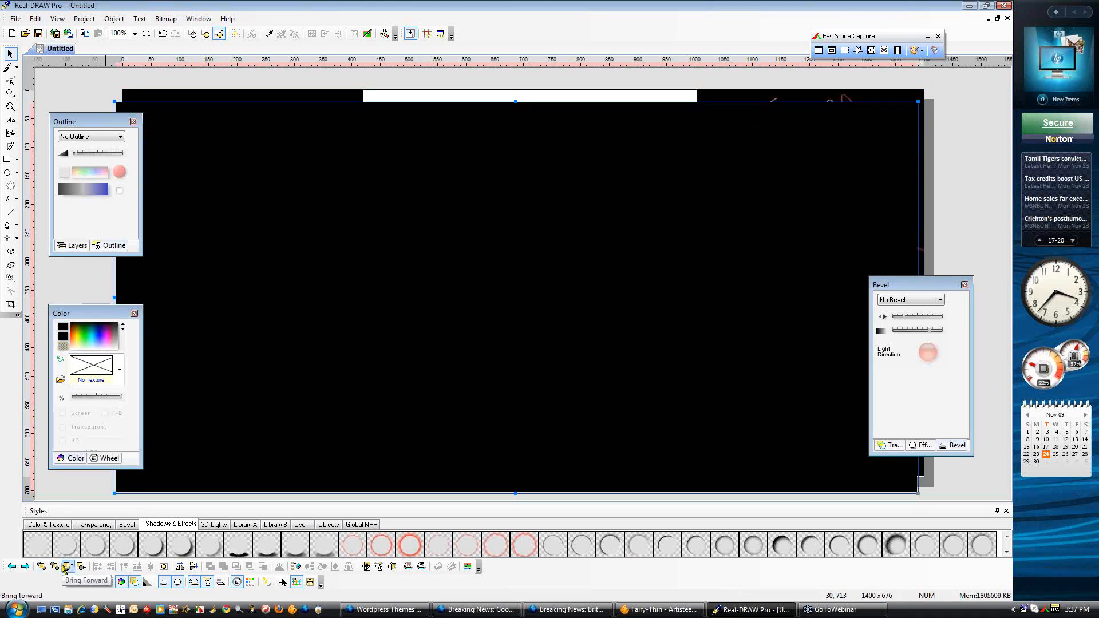
{"action": "left_click", "coordinate": [55, 567]}
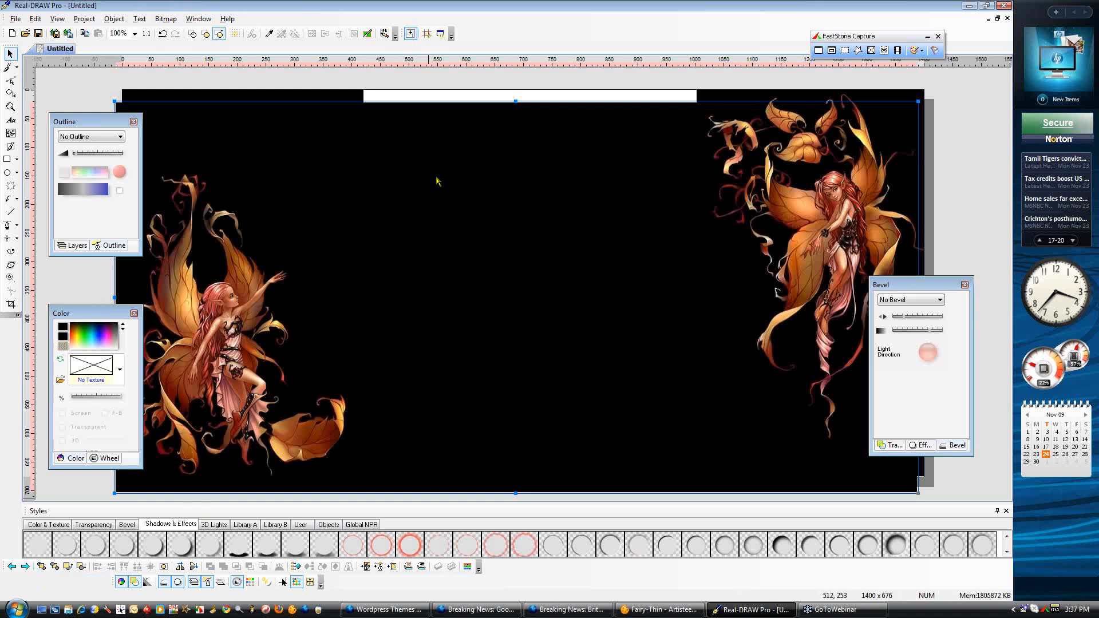
{"action": "left_click", "coordinate": [42, 568]}
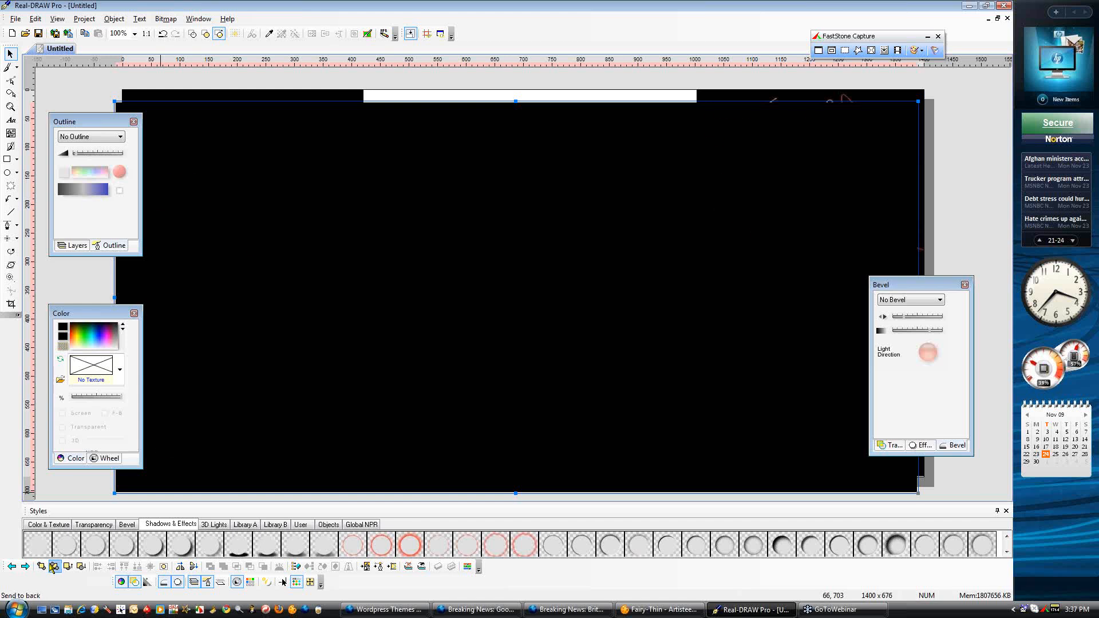
{"action": "left_click", "coordinate": [52, 567]}
{"action": "left_click_drag", "start_coordinate": [539, 149], "coordinate": [539, 134]}
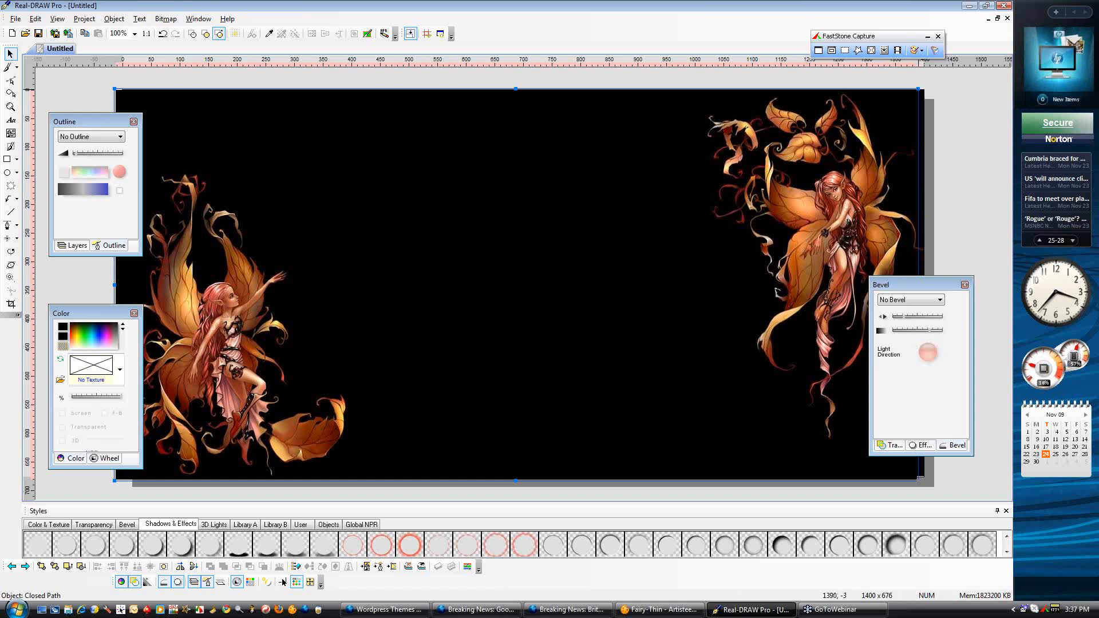
Move the Bevel panel aside and widen the black rectangle to the canvas's right edge
{"action": "left_click_drag", "start_coordinate": [930, 285], "coordinate": [726, 308]}
{"action": "left_click_drag", "start_coordinate": [920, 285], "coordinate": [923, 285]}
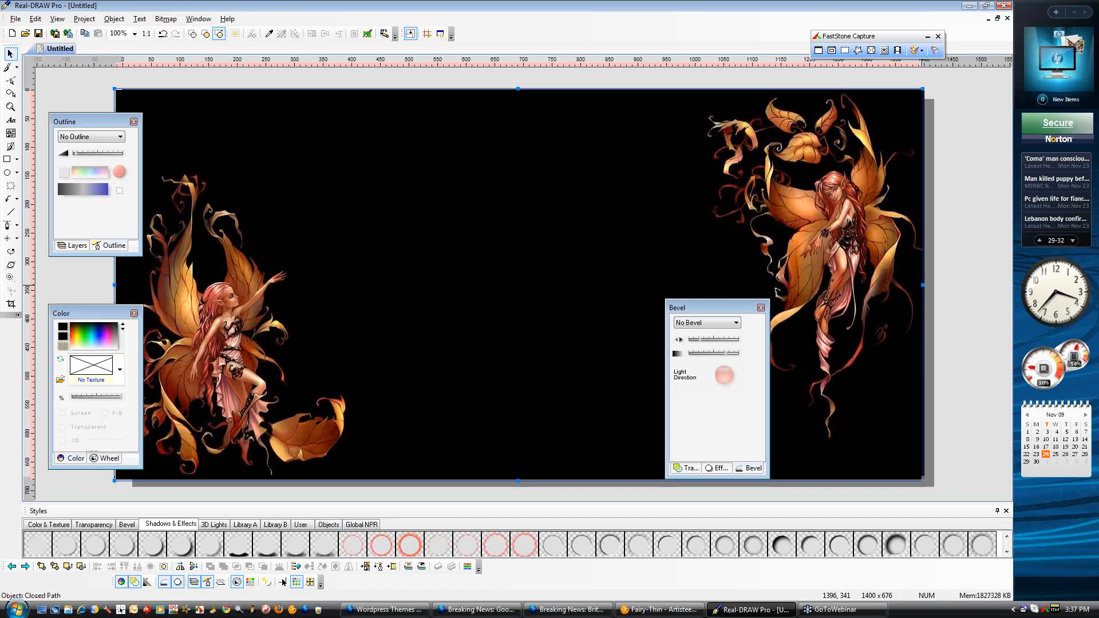
{"action": "left_click_drag", "start_coordinate": [923, 285], "coordinate": [924, 285]}
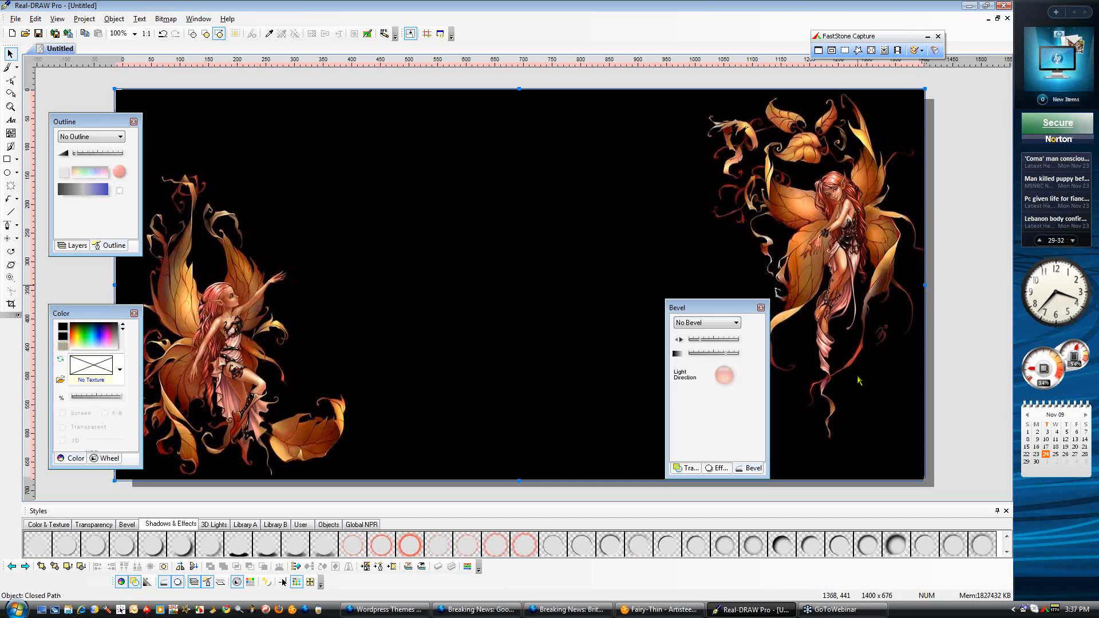
{"action": "left_click_drag", "start_coordinate": [725, 311], "coordinate": [921, 326]}
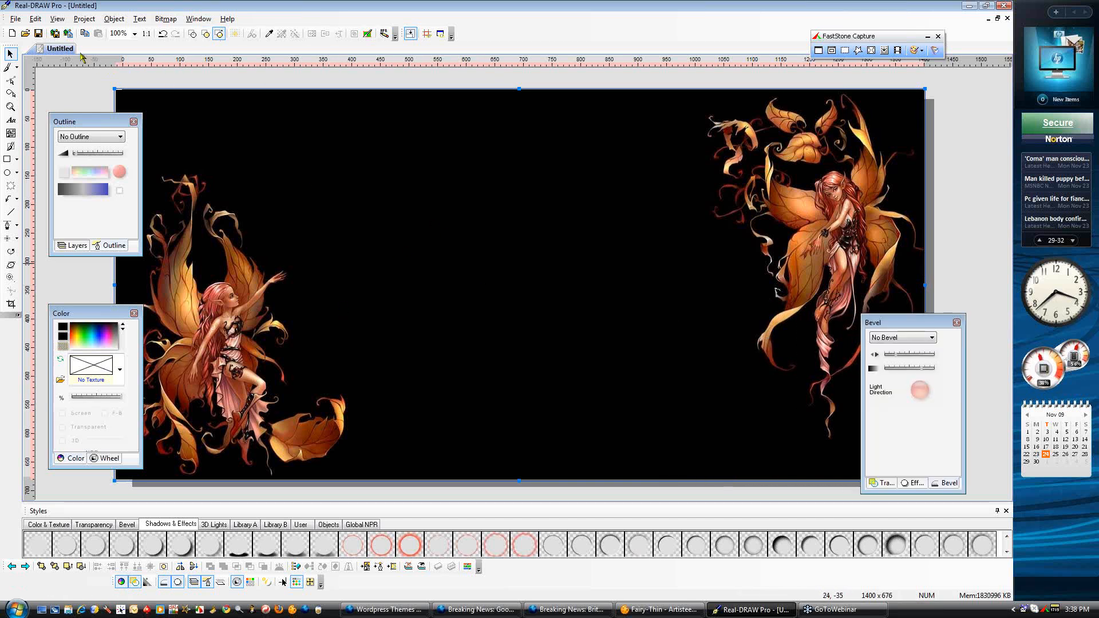
Export the canvas as a 1400-pixel-wide JPEG at quality 100, named Fairy-bg-Large, in the Backgrounds folder
{"action": "left_click", "coordinate": [15, 19]}
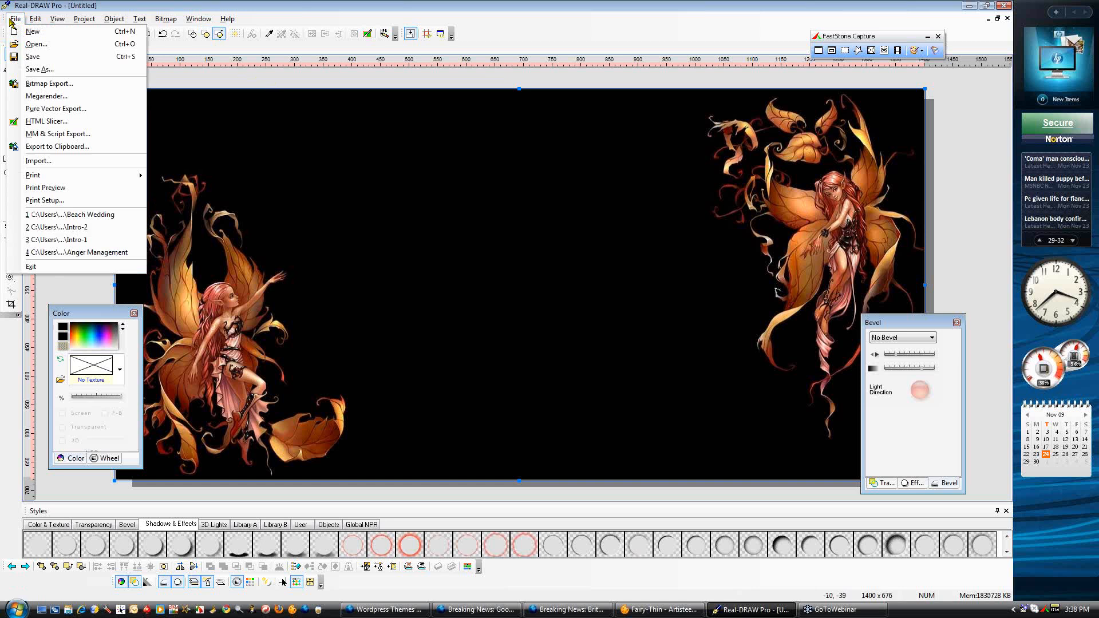
{"action": "left_click", "coordinate": [31, 83]}
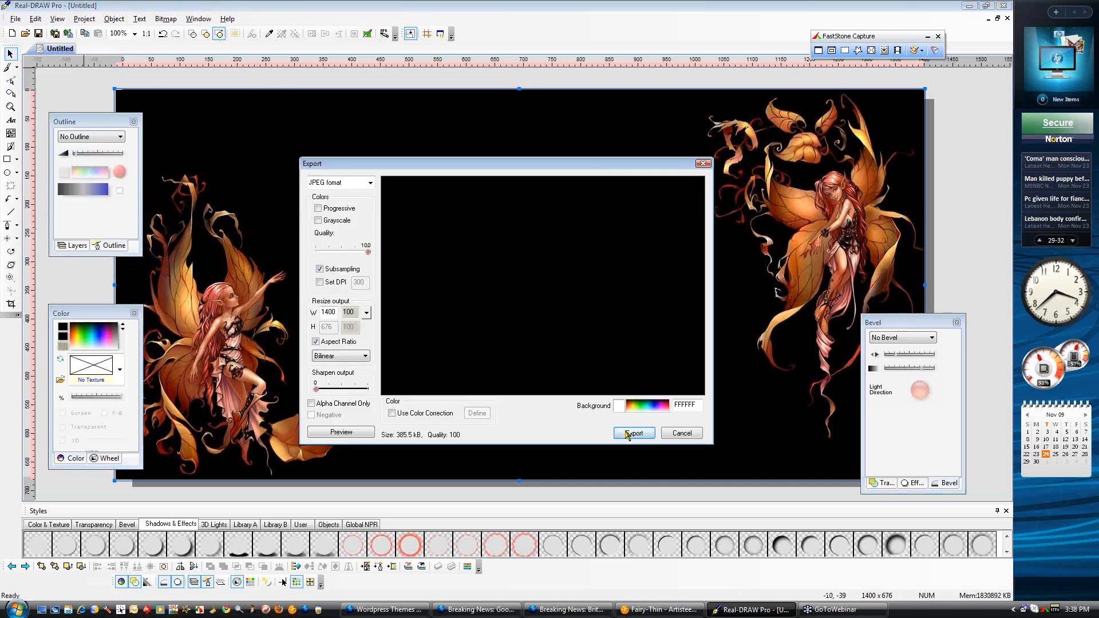
{"action": "left_click_drag", "start_coordinate": [675, 283], "coordinate": [312, 256]}
{"action": "left_click_drag", "start_coordinate": [624, 294], "coordinate": [658, 309]}
{"action": "left_click_drag", "start_coordinate": [412, 247], "coordinate": [572, 297]}
{"action": "left_click_drag", "start_coordinate": [400, 252], "coordinate": [525, 288]}
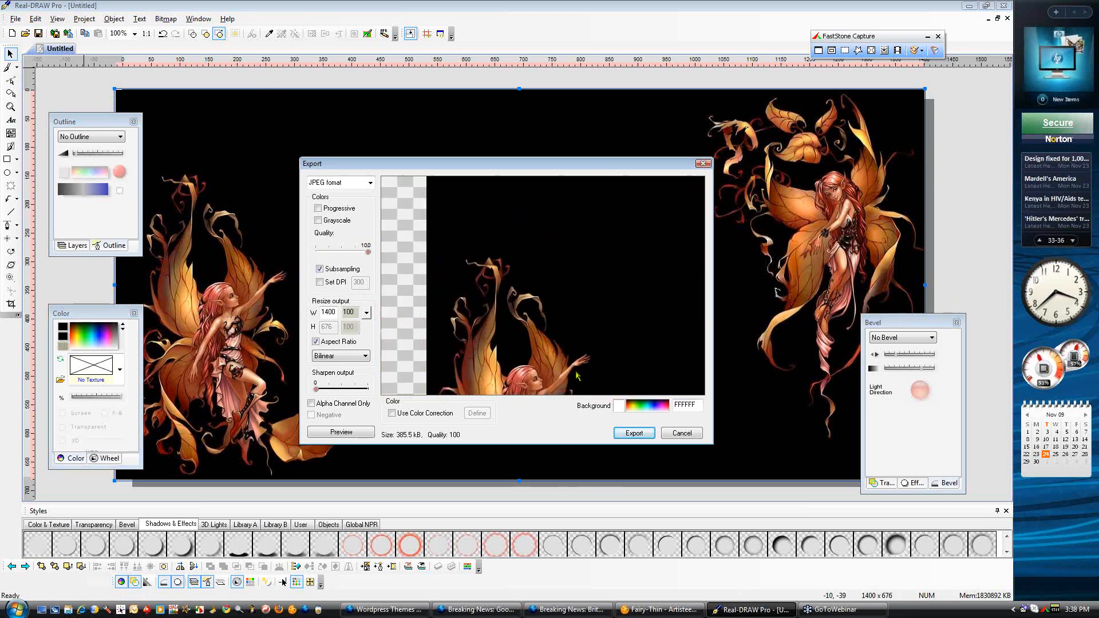
{"action": "left_click", "coordinate": [633, 433]}
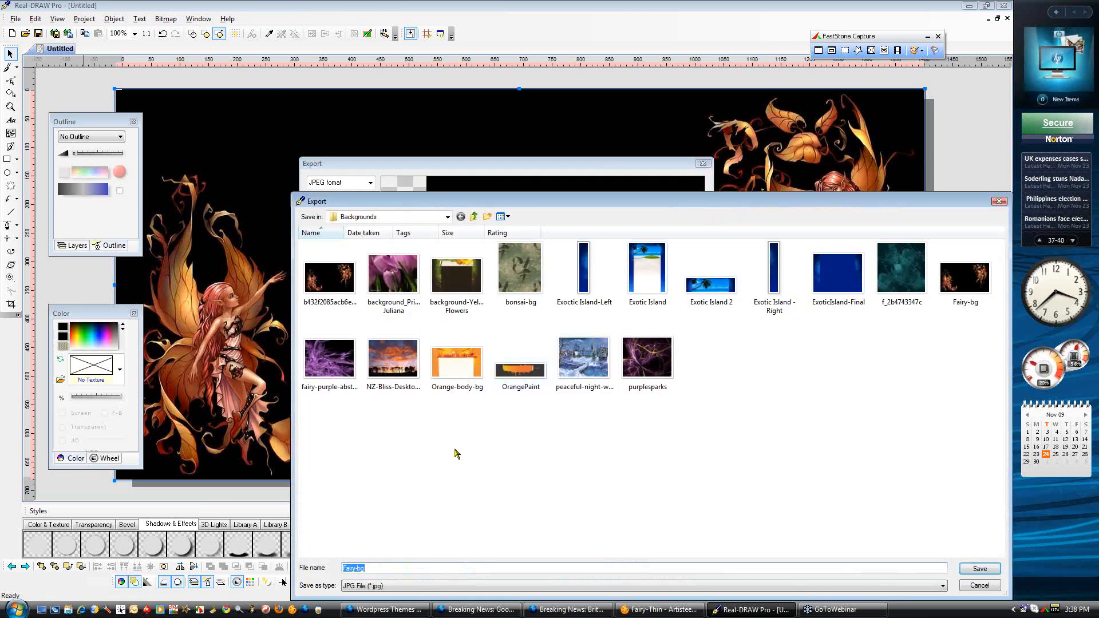
{"action": "left_click", "coordinate": [417, 565]}
{"action": "left_click_drag", "start_coordinate": [791, 203], "coordinate": [740, 199]}
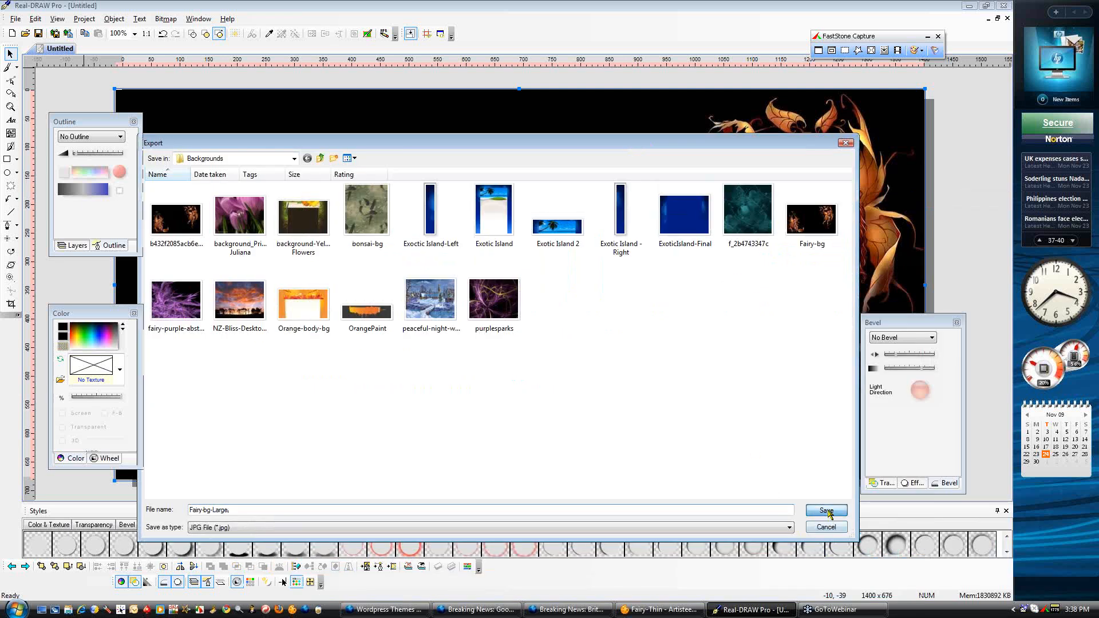
{"action": "left_click", "coordinate": [828, 516]}
Switch to Artisteer and insert Fairy-bg-Large from the Backgrounds folder as the page background, positioned Top Center with Normal blending
{"action": "left_click", "coordinate": [663, 610]}
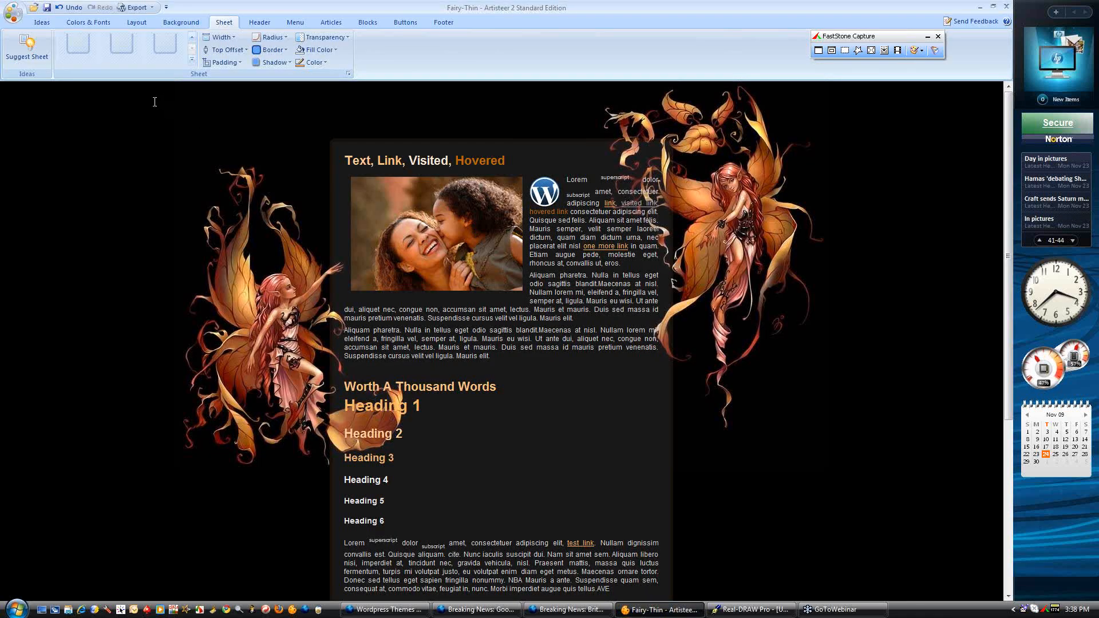
{"action": "left_click", "coordinate": [181, 22]}
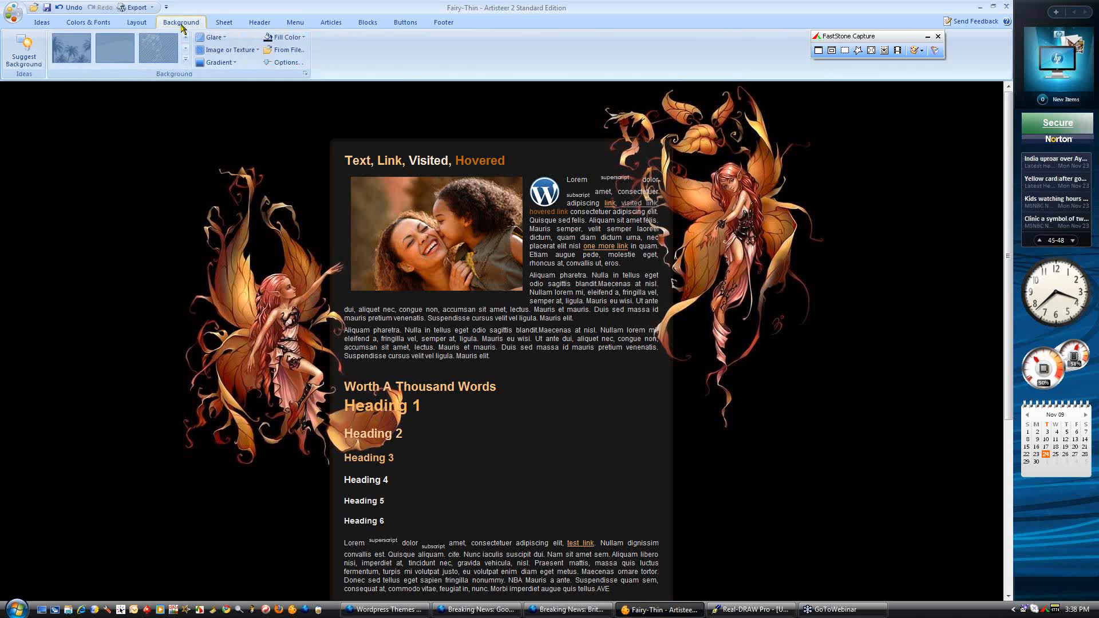
{"action": "left_click", "coordinate": [285, 55]}
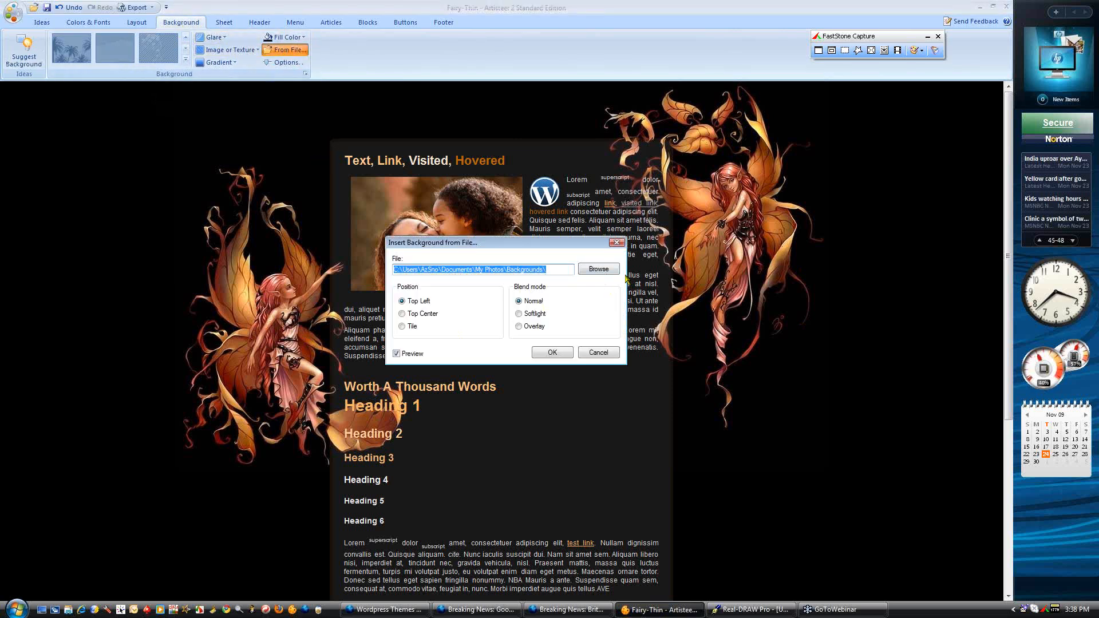
{"action": "left_click", "coordinate": [601, 269]}
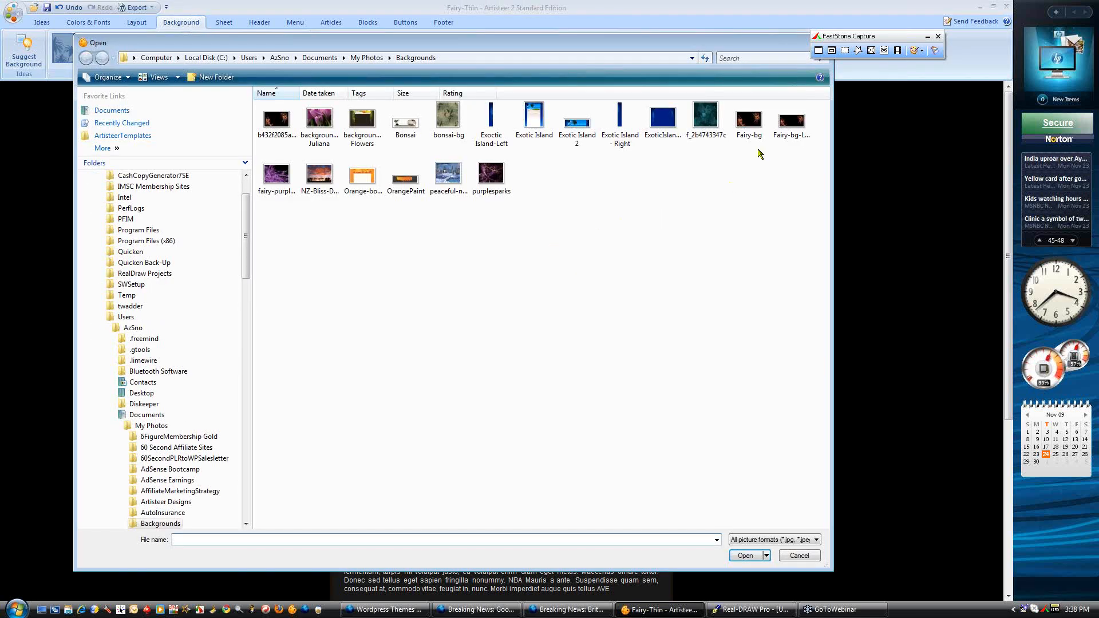
{"action": "left_click", "coordinate": [792, 123]}
{"action": "key", "text": "Return"}
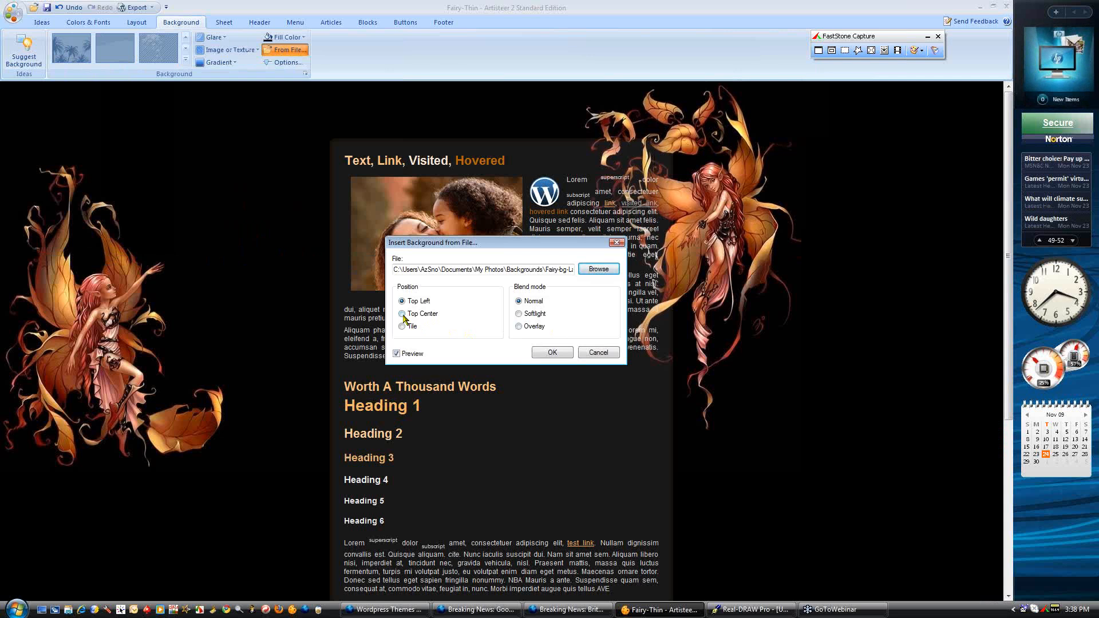
{"action": "left_click", "coordinate": [403, 314]}
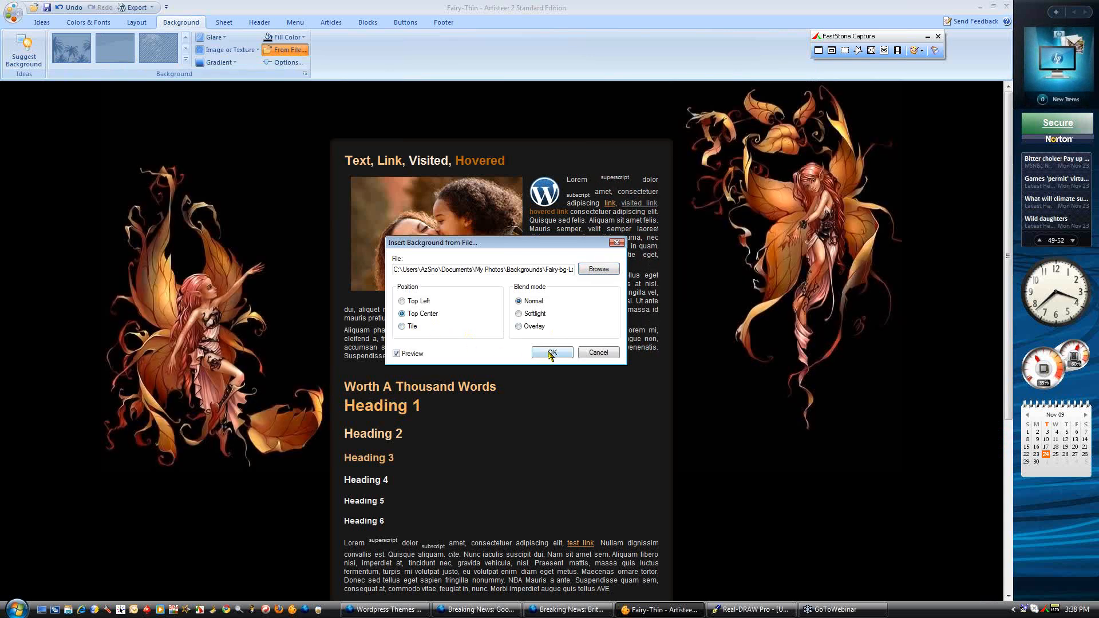
{"action": "left_click", "coordinate": [551, 353]}
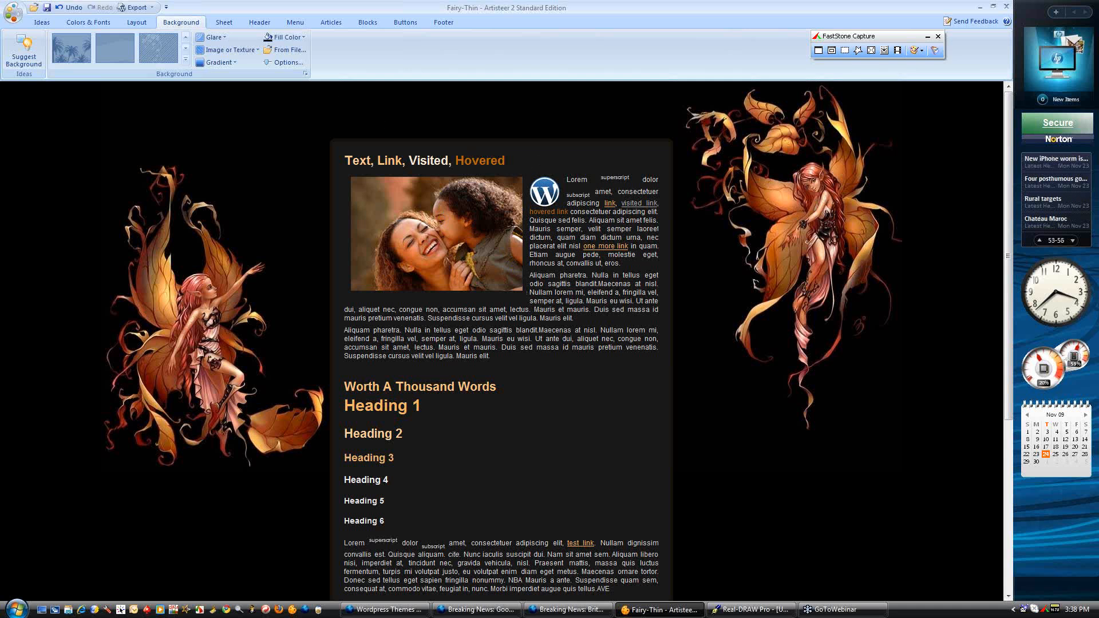
Set the sheet width to 900 pixels and check how the page fits between the two fairies
{"action": "left_click", "coordinate": [224, 23]}
{"action": "left_click", "coordinate": [221, 37]}
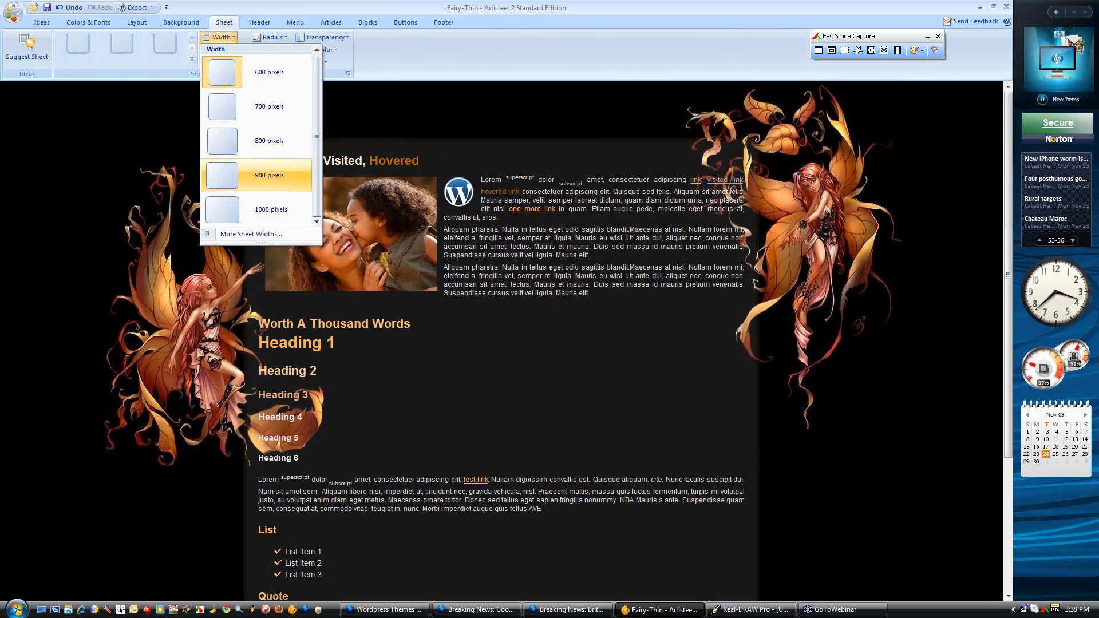
{"action": "left_click", "coordinate": [257, 175]}
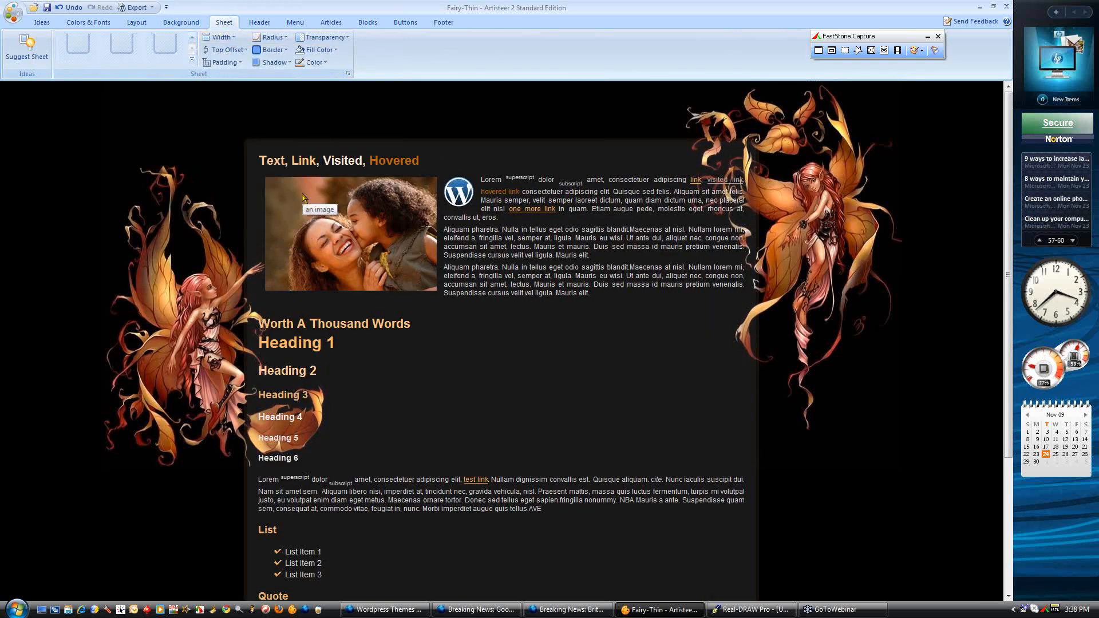
{"action": "scroll", "coordinate": [889, 390], "scroll_direction": "down", "scroll_amount": 3}
{"action": "scroll", "coordinate": [889, 390], "scroll_direction": "up", "scroll_amount": 3}
{"action": "scroll", "coordinate": [474, 221], "scroll_direction": "down", "scroll_amount": 3}
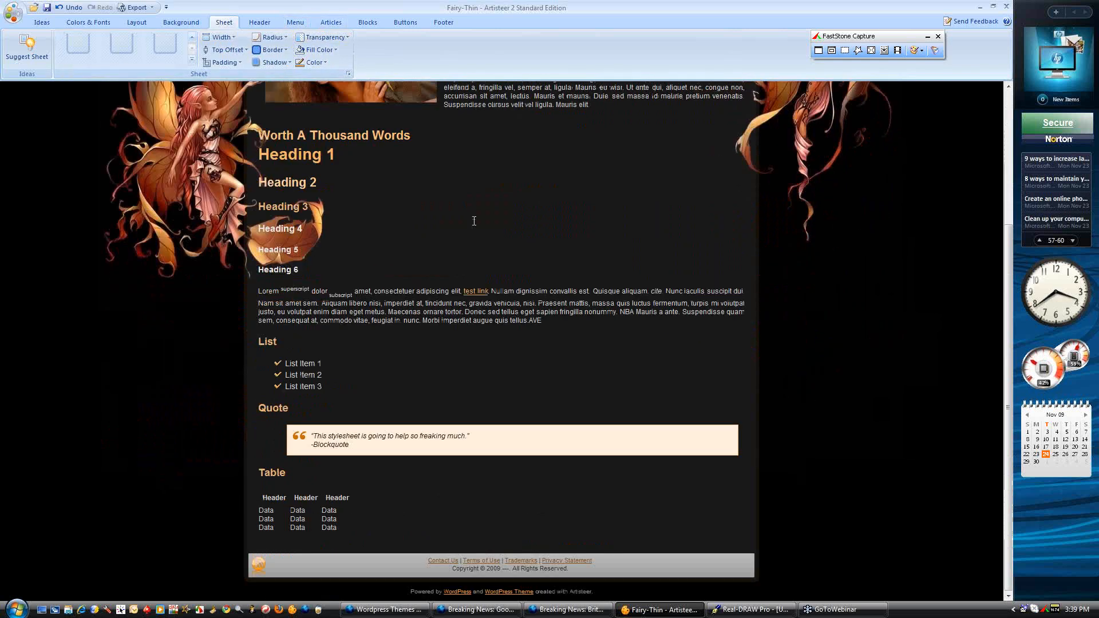
{"action": "scroll", "coordinate": [474, 221], "scroll_direction": "up", "scroll_amount": 3}
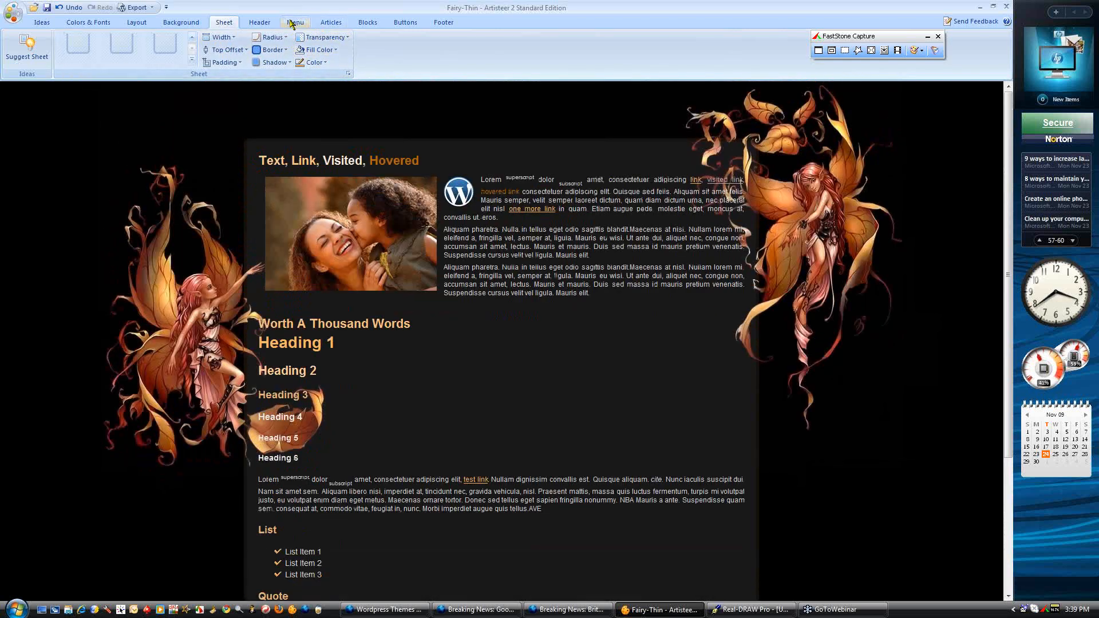
Set the background image's scrolling to Fixed and check how the page content moves over it
{"action": "left_click", "coordinate": [186, 23]}
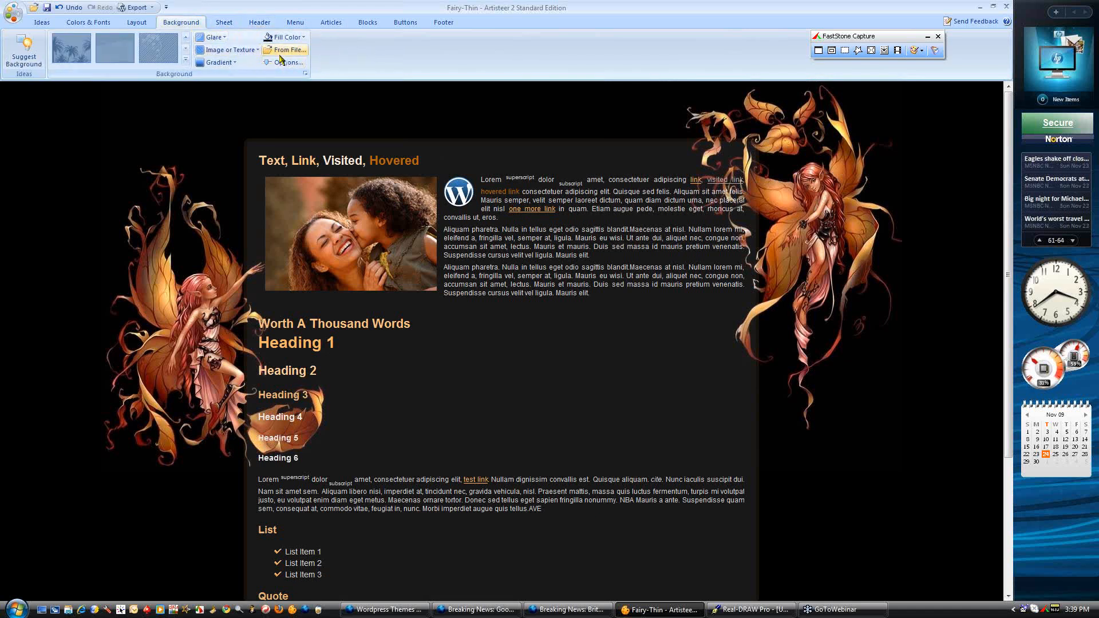
{"action": "left_click", "coordinate": [284, 62]}
{"action": "left_click", "coordinate": [584, 259]}
{"action": "left_click", "coordinate": [578, 276]}
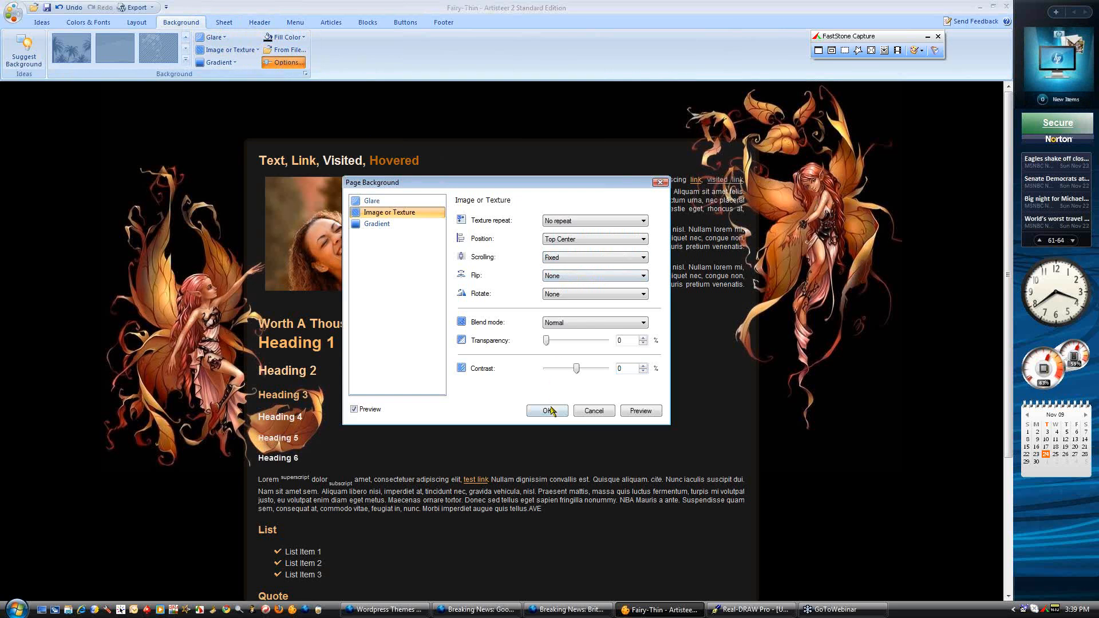
{"action": "left_click", "coordinate": [548, 411]}
{"action": "scroll", "coordinate": [847, 455], "scroll_direction": "down", "scroll_amount": 3}
{"action": "scroll", "coordinate": [846, 454], "scroll_direction": "up", "scroll_amount": 3}
{"action": "scroll", "coordinate": [846, 452], "scroll_direction": "down", "scroll_amount": 3}
{"action": "scroll", "coordinate": [845, 449], "scroll_direction": "up", "scroll_amount": 3}
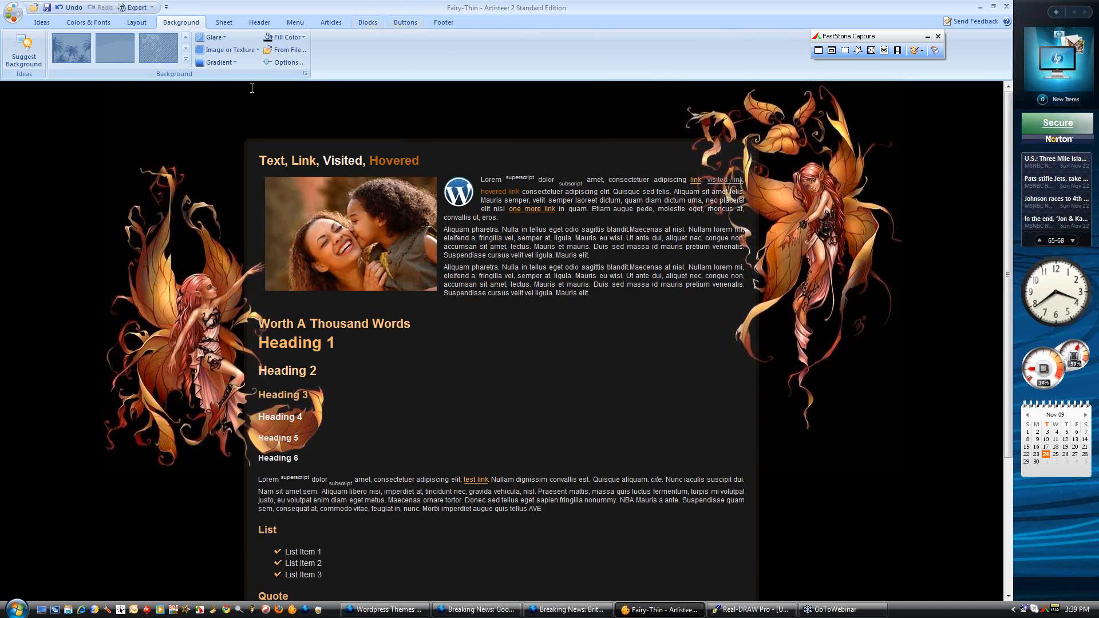
Reopen the Fairy-Thin theme without saving the changes and check its page from top to footer
{"action": "left_click", "coordinate": [14, 13]}
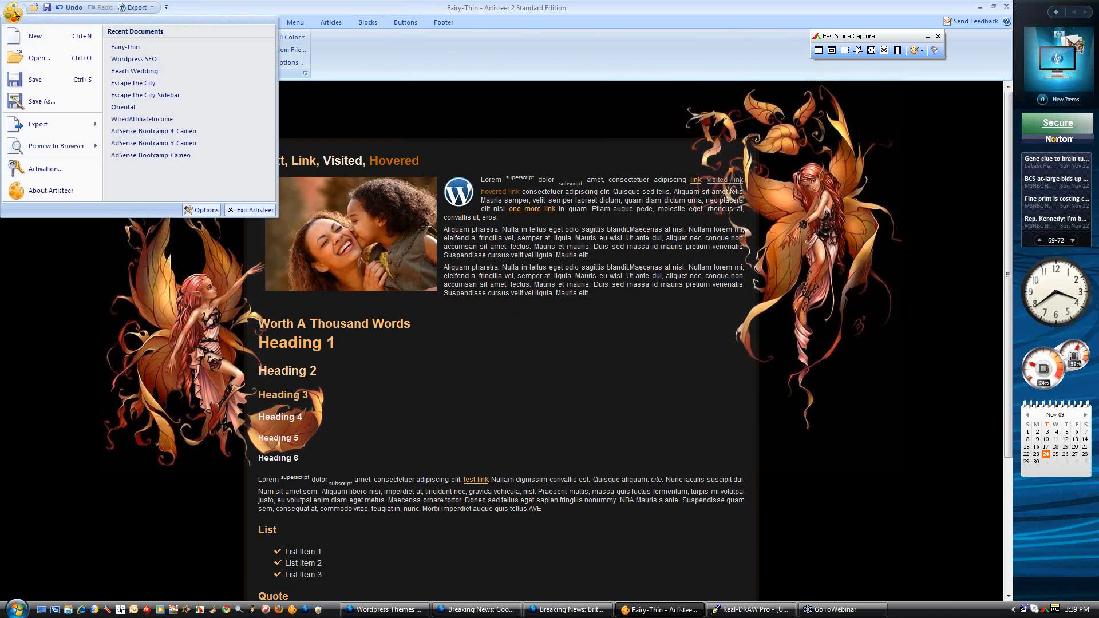
{"action": "left_click", "coordinate": [131, 47]}
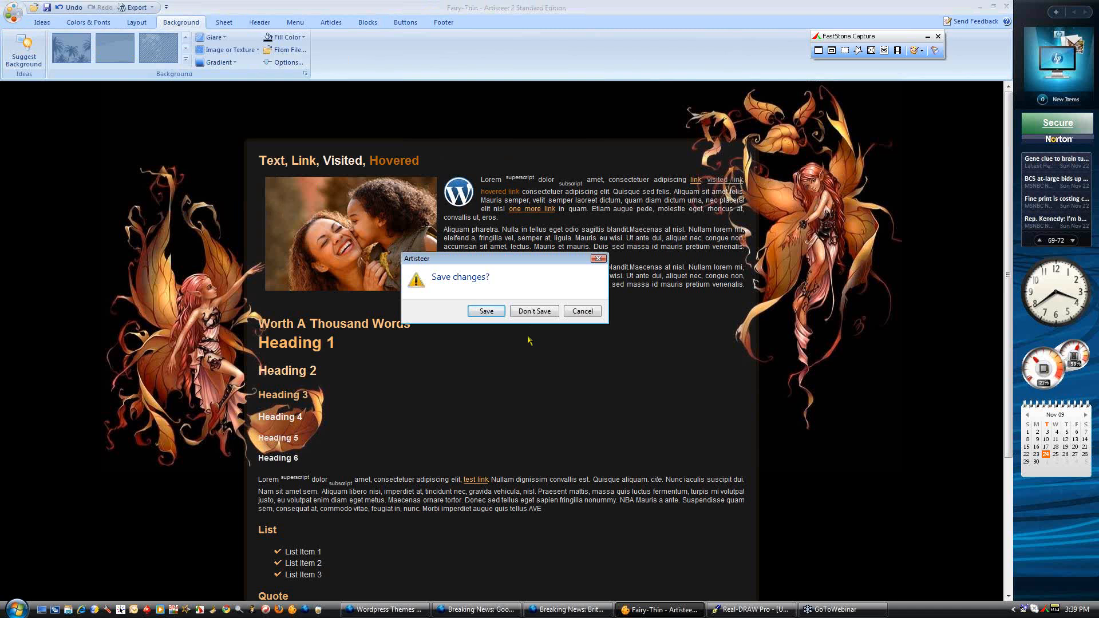
{"action": "left_click", "coordinate": [545, 314]}
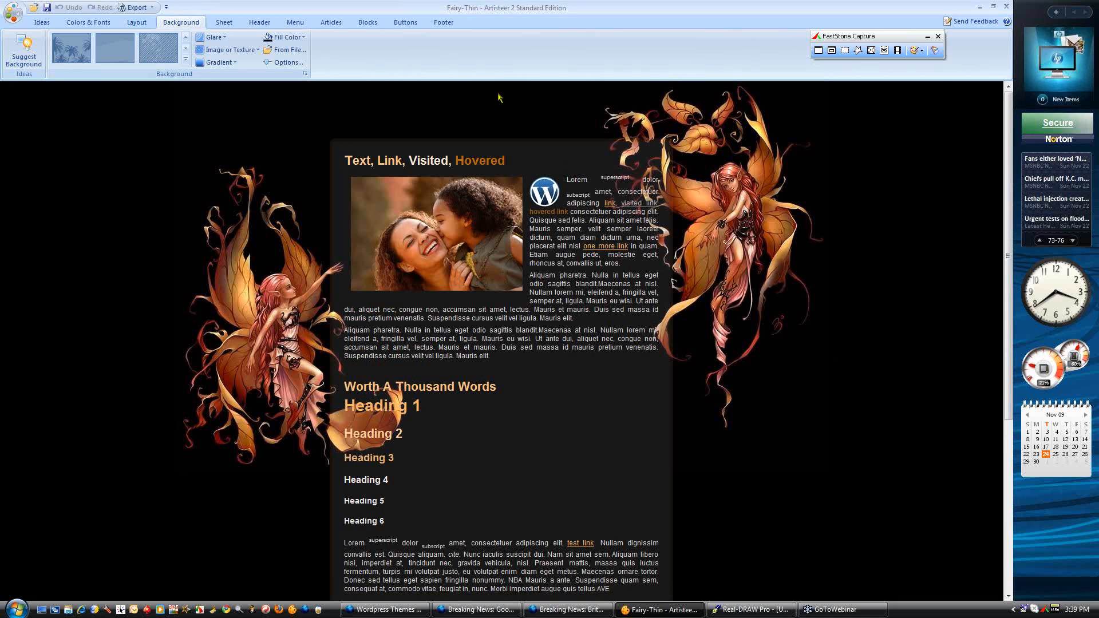
{"action": "scroll", "coordinate": [737, 357], "scroll_direction": "down", "scroll_amount": 5}
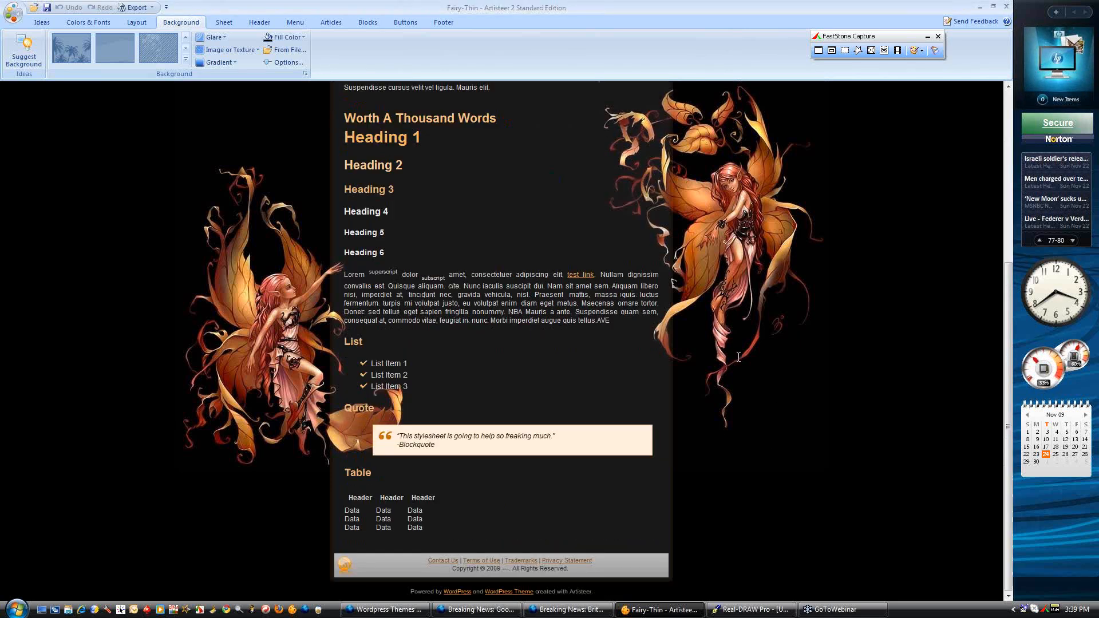
{"action": "scroll", "coordinate": [738, 356], "scroll_direction": "up", "scroll_amount": 5}
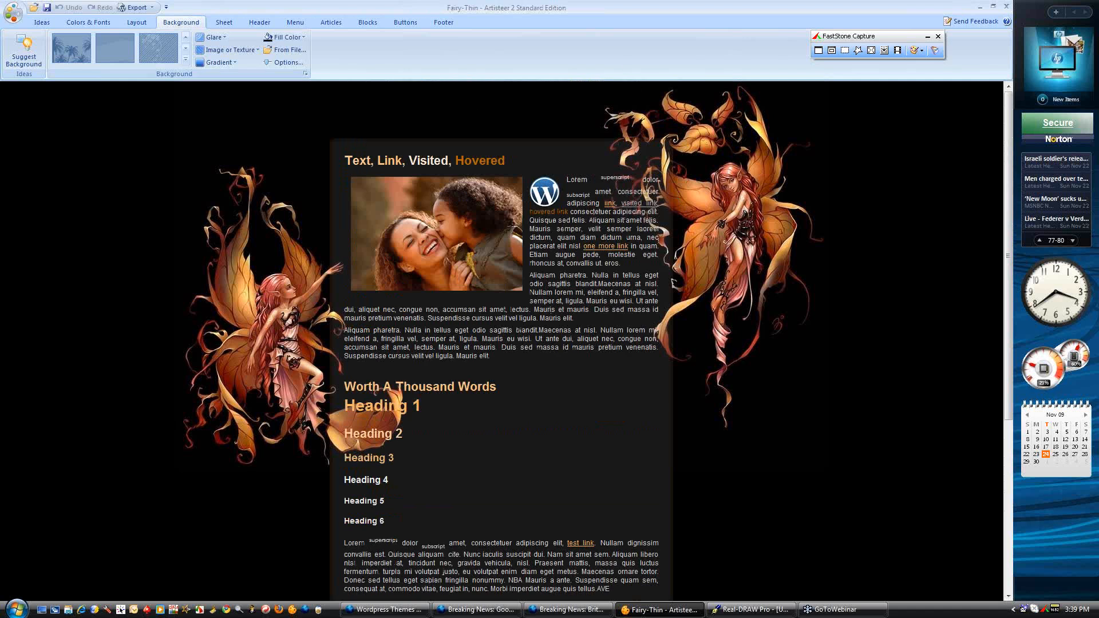
{"action": "scroll", "coordinate": [608, 269], "scroll_direction": "down", "scroll_amount": 5}
{"action": "scroll", "coordinate": [607, 268], "scroll_direction": "up", "scroll_amount": 5}
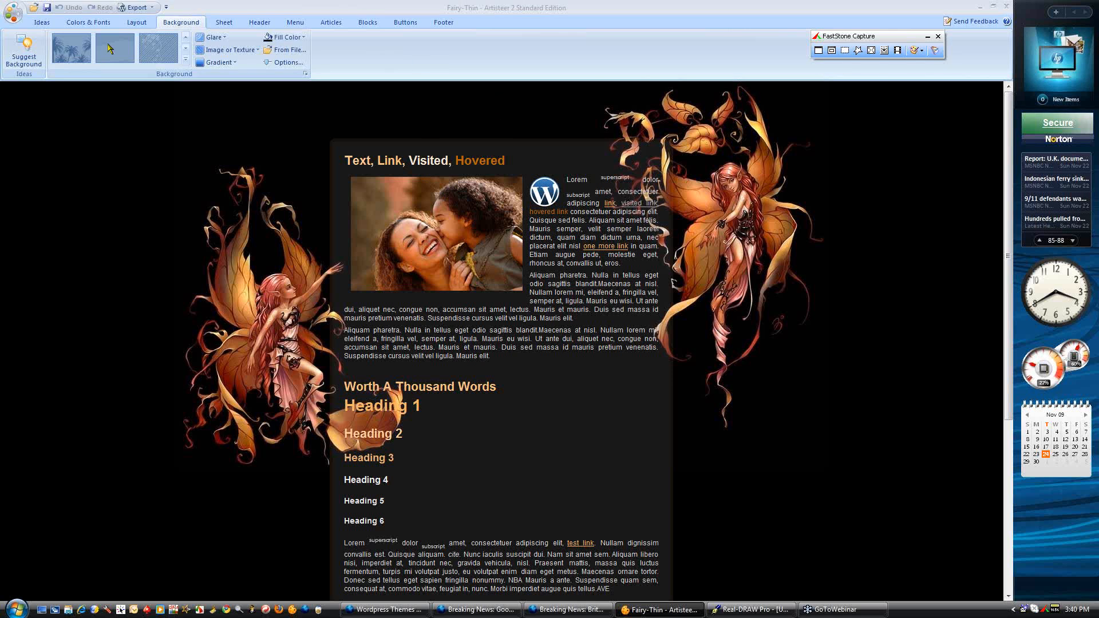
Open the export options and review the Footnote settings for backward links
{"action": "left_click", "coordinate": [12, 14]}
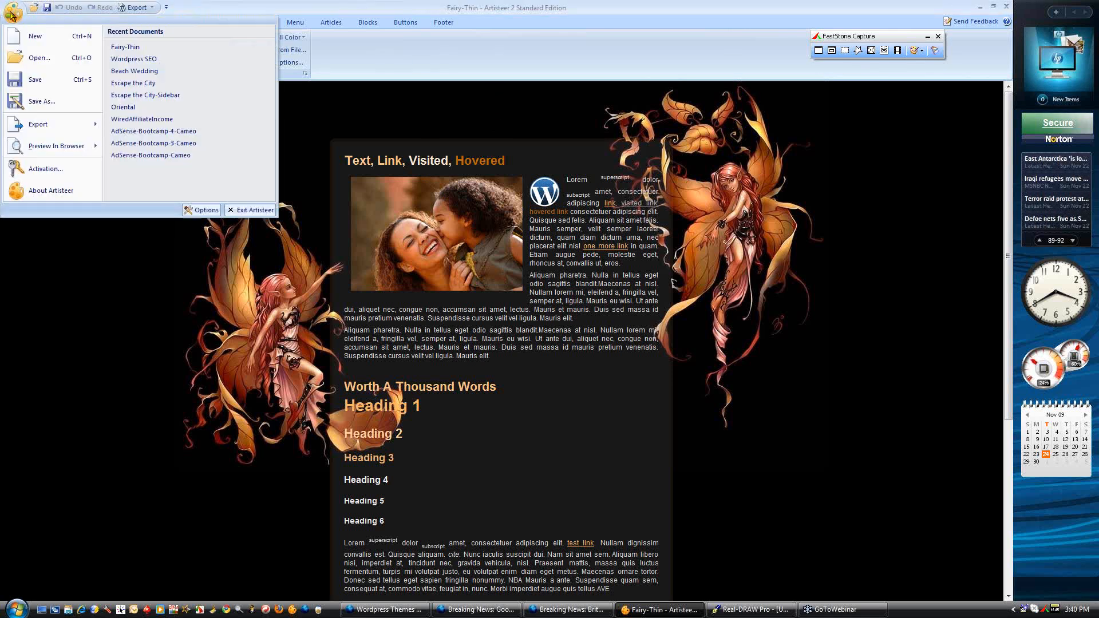
{"action": "mouse_move", "coordinate": [47, 134]}
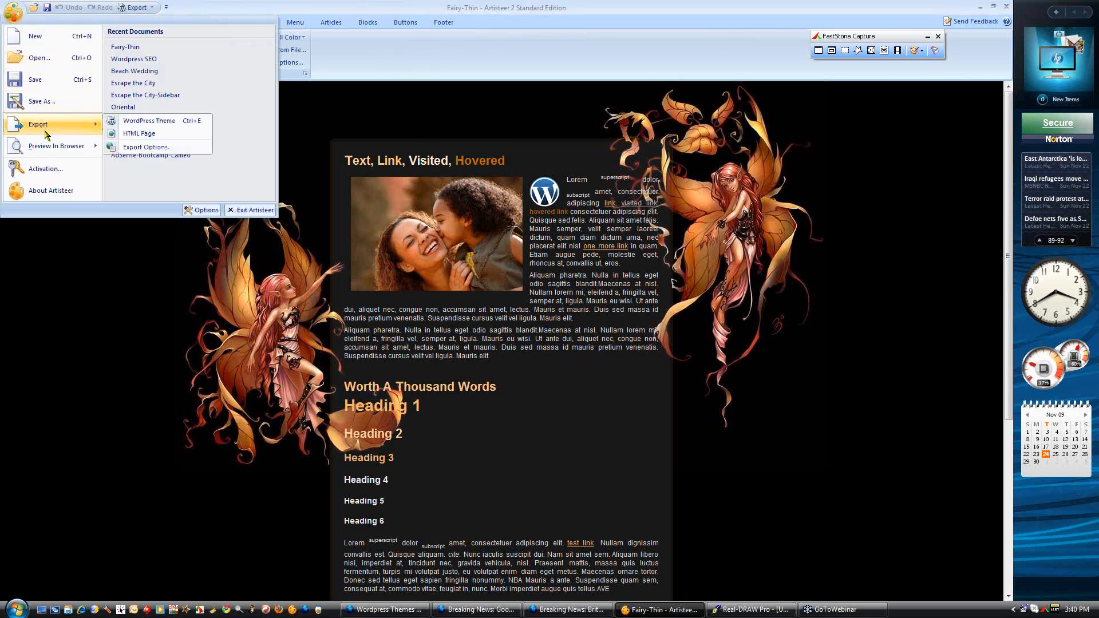
{"action": "left_click", "coordinate": [150, 147]}
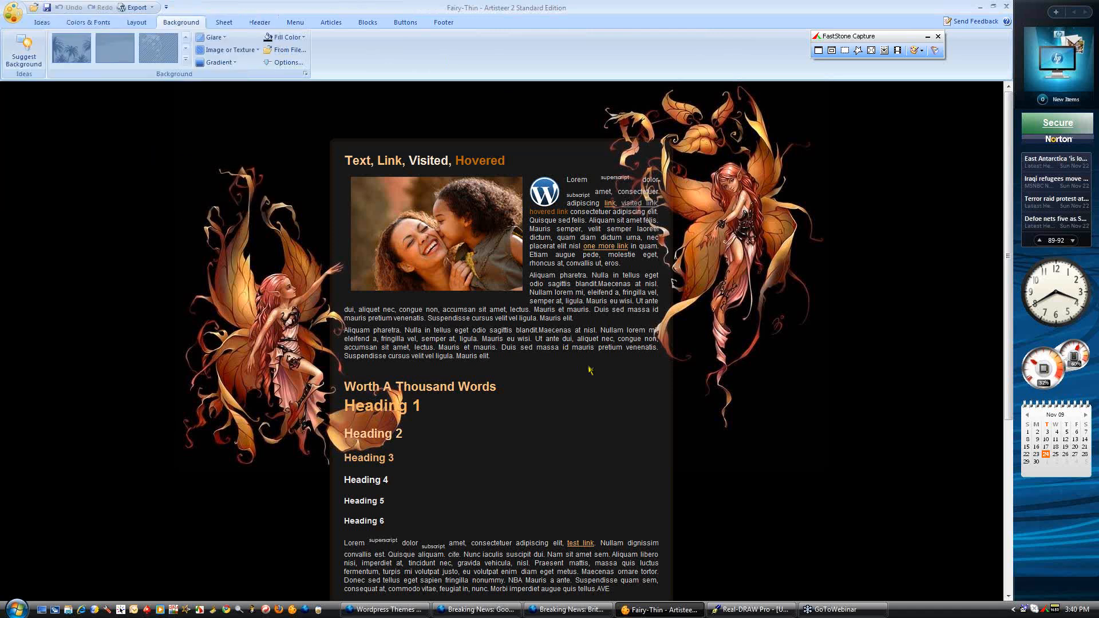
{"action": "left_click", "coordinate": [376, 259]}
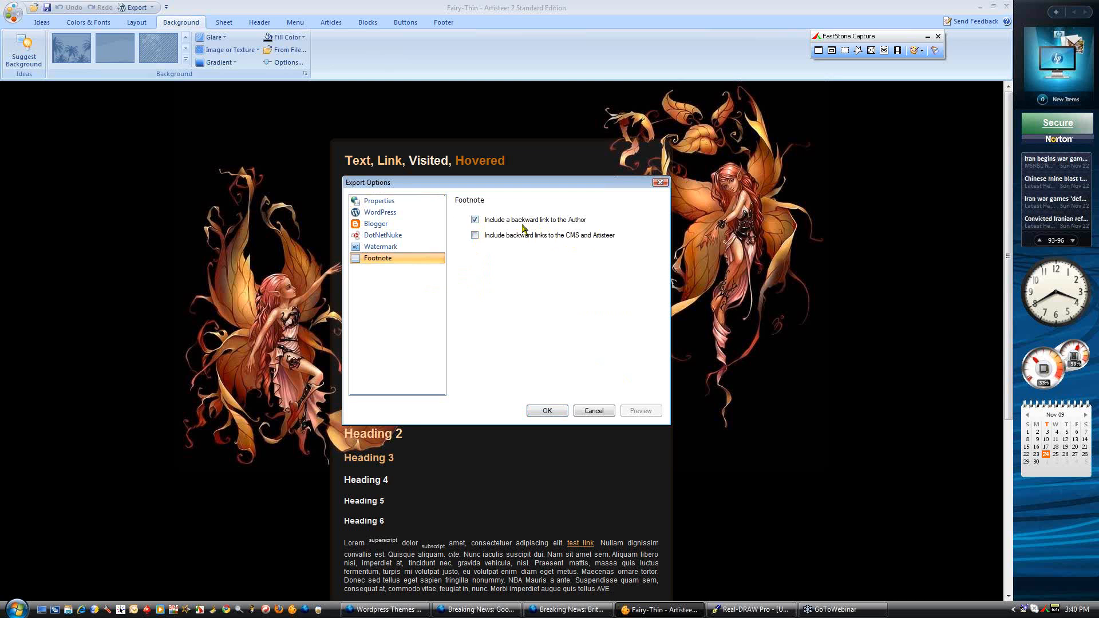
Try clearing the Tags in the export Properties, look over the author and description fields, and discard the changes
{"action": "left_click", "coordinate": [386, 201]}
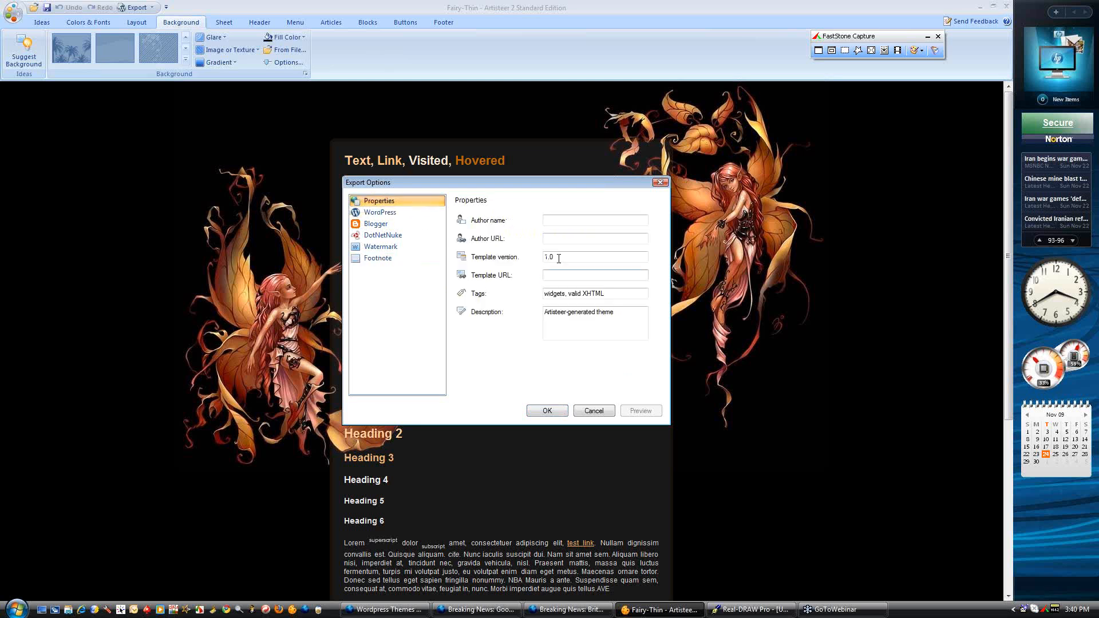
{"action": "left_click", "coordinate": [559, 237]}
{"action": "left_click", "coordinate": [558, 254]}
{"action": "left_click_drag", "start_coordinate": [614, 292], "coordinate": [538, 293]}
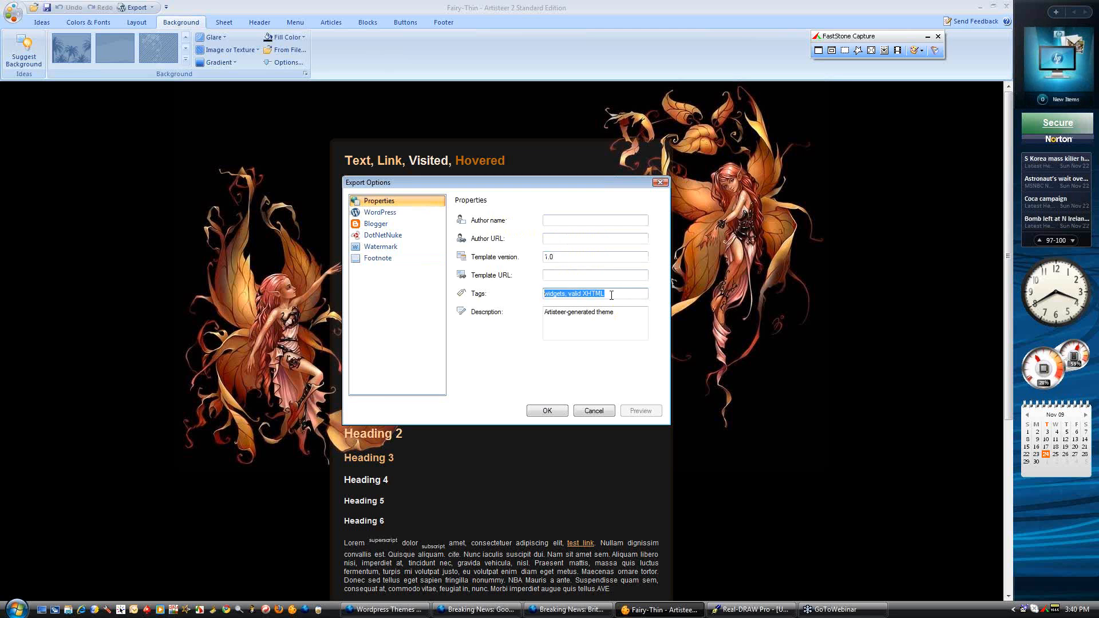
{"action": "key", "text": "BackSpace"}
{"action": "left_click_drag", "start_coordinate": [623, 310], "coordinate": [505, 310]}
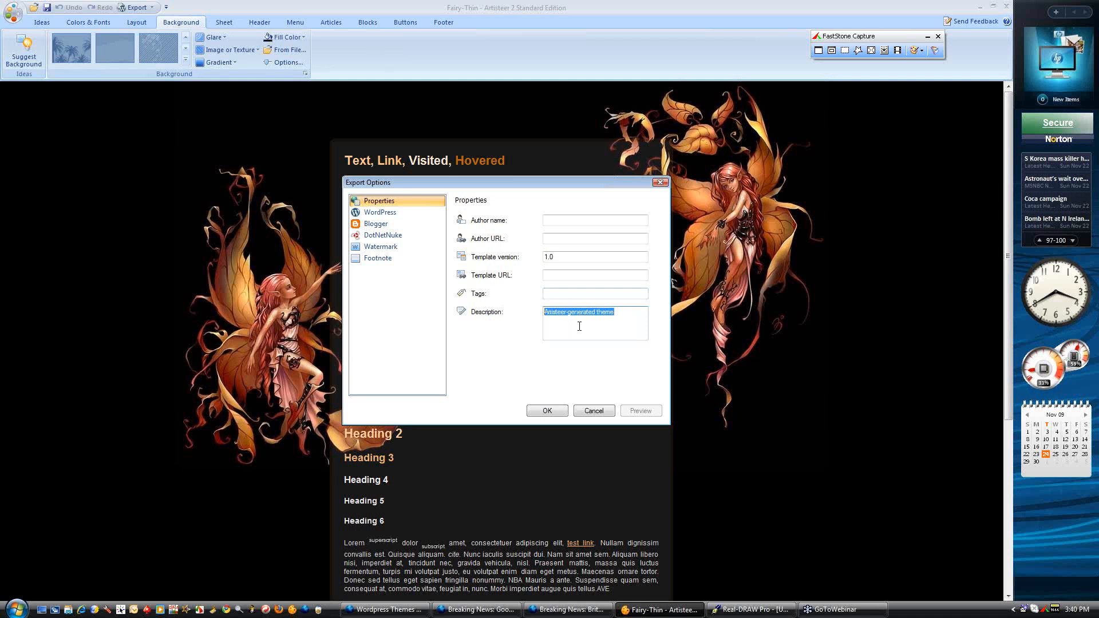
{"action": "left_click", "coordinate": [558, 239]}
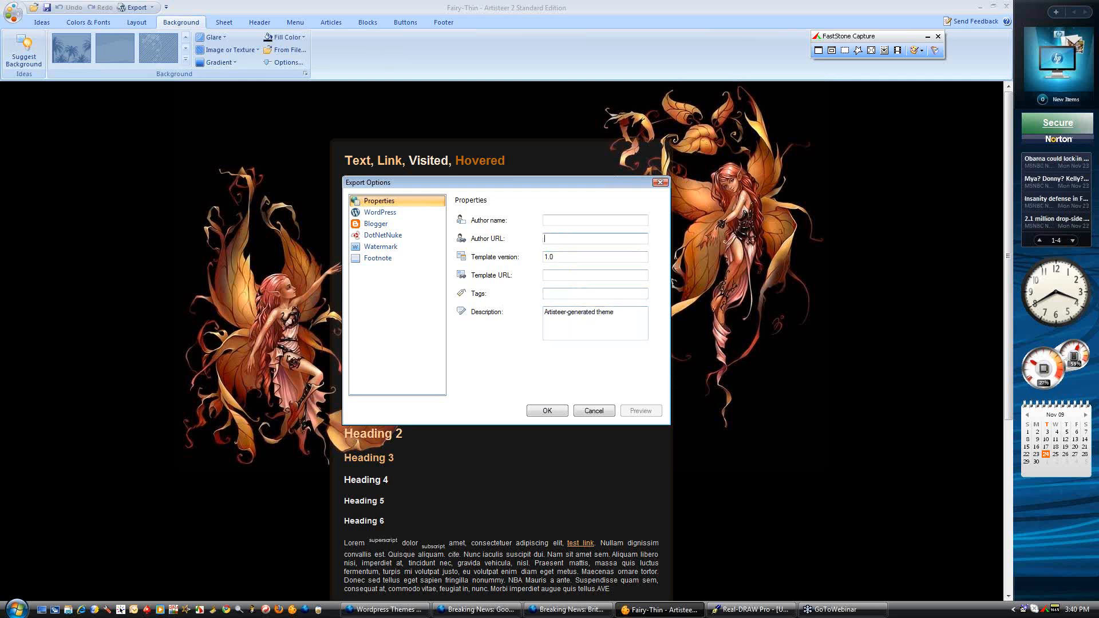
{"action": "left_click", "coordinate": [594, 412]}
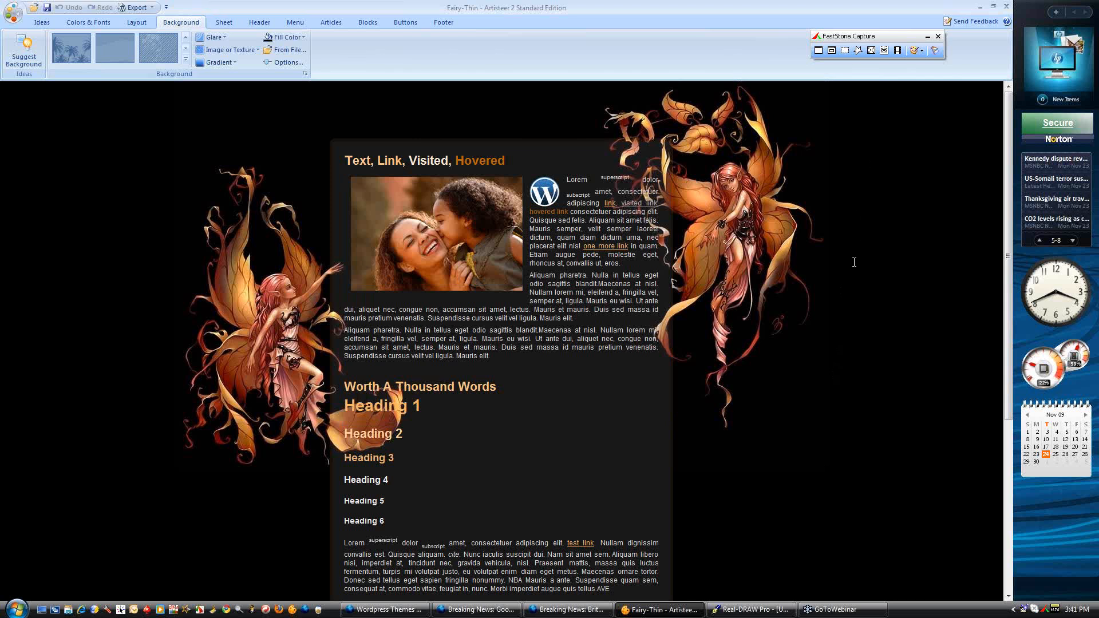
{"action": "scroll", "coordinate": [825, 279], "scroll_direction": "down", "scroll_amount": 5}
{"action": "scroll", "coordinate": [824, 298], "scroll_direction": "up", "scroll_amount": 5}
{"action": "scroll", "coordinate": [787, 401], "scroll_direction": "down", "scroll_amount": 5}
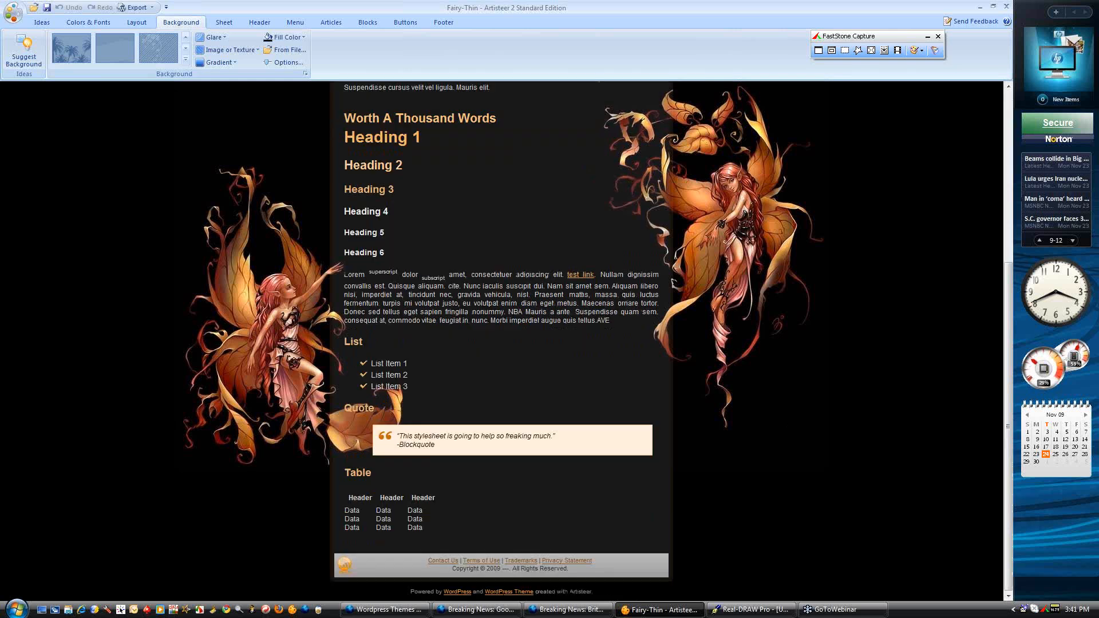
{"action": "scroll", "coordinate": [868, 385], "scroll_direction": "up", "scroll_amount": 5}
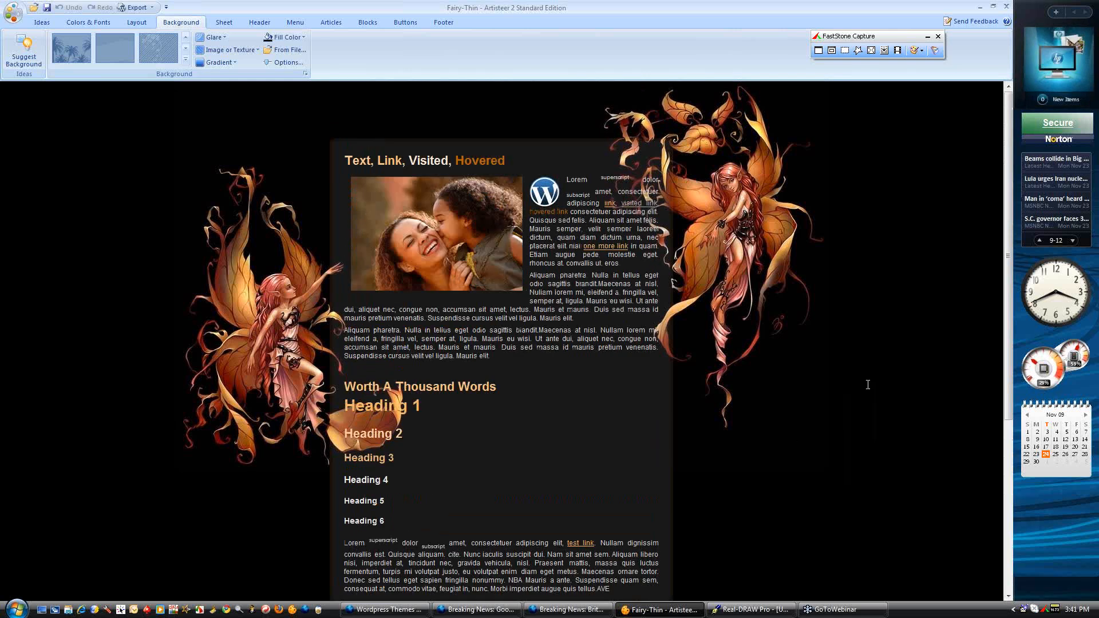
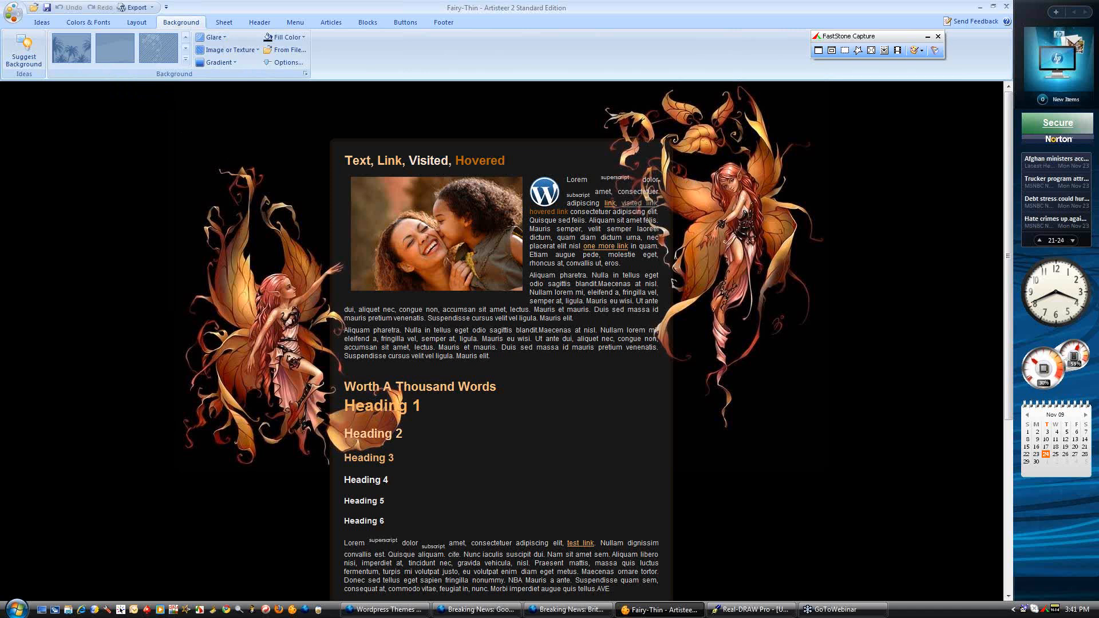
{"action": "scroll", "coordinate": [672, 396], "scroll_direction": "down", "scroll_amount": 5}
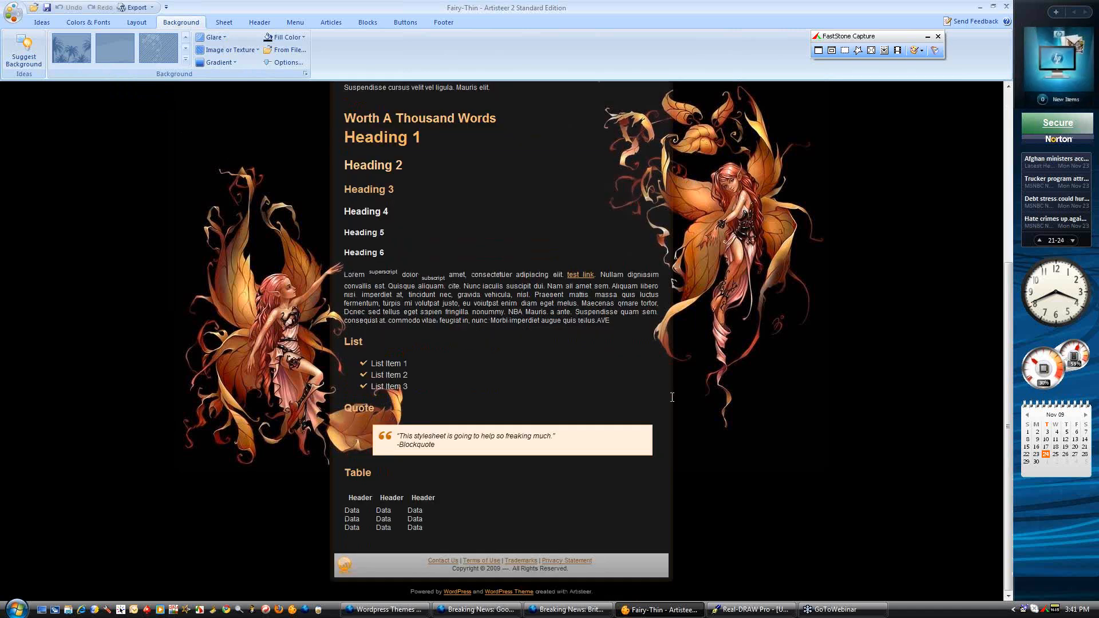
{"action": "scroll", "coordinate": [672, 396], "scroll_direction": "up", "scroll_amount": 5}
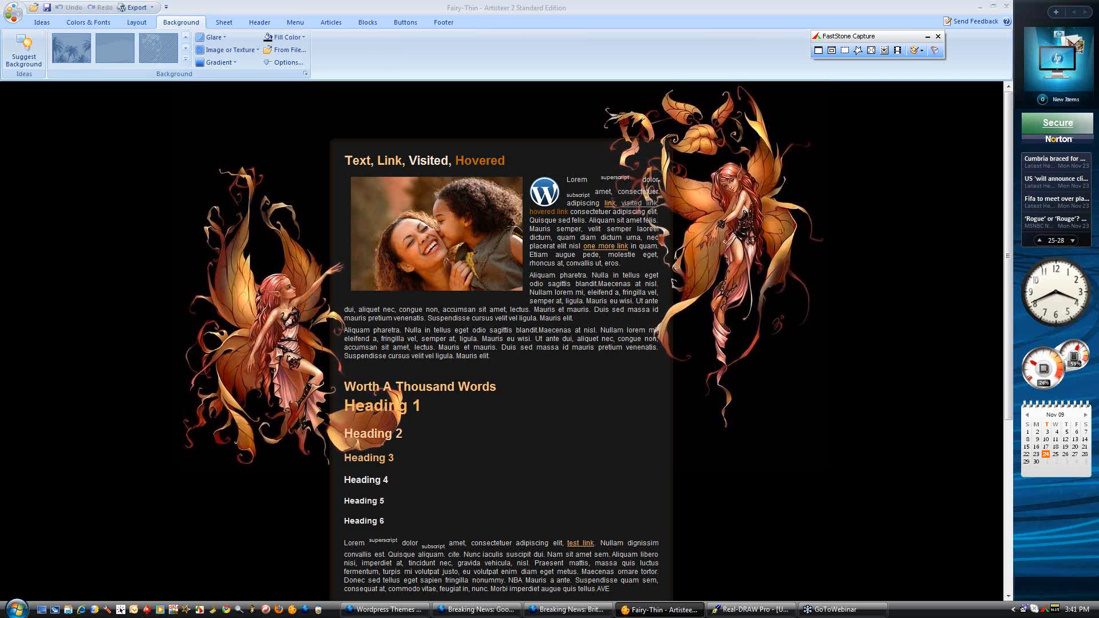
Start a new WordPress theme to replace the open Fairy-Thin theme
{"action": "left_click", "coordinate": [13, 12]}
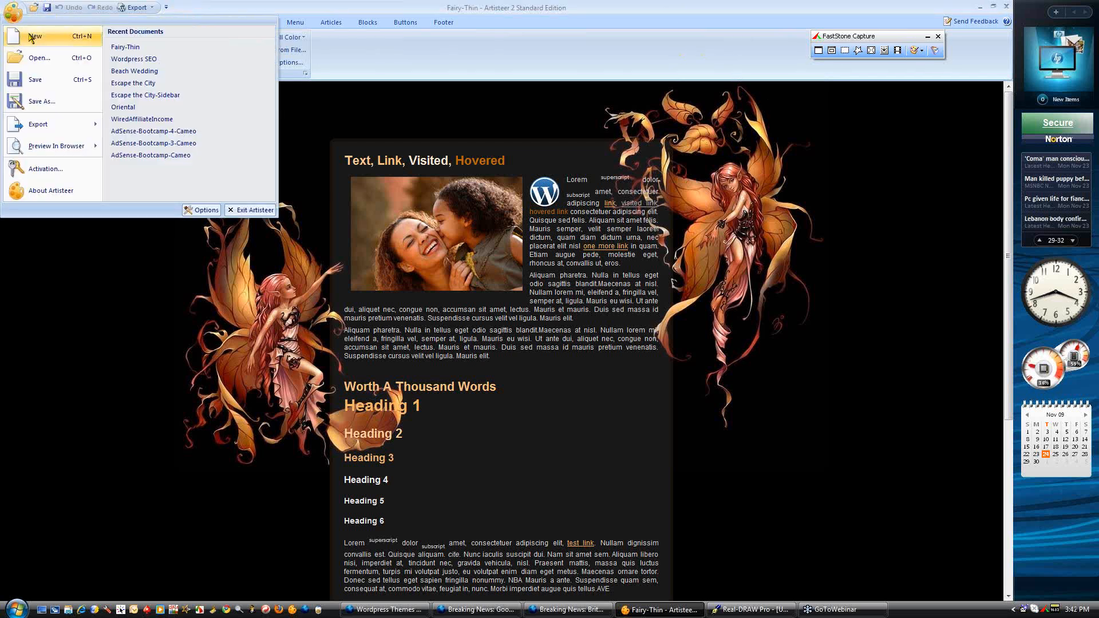
{"action": "left_click", "coordinate": [32, 38]}
{"action": "left_click", "coordinate": [478, 268]}
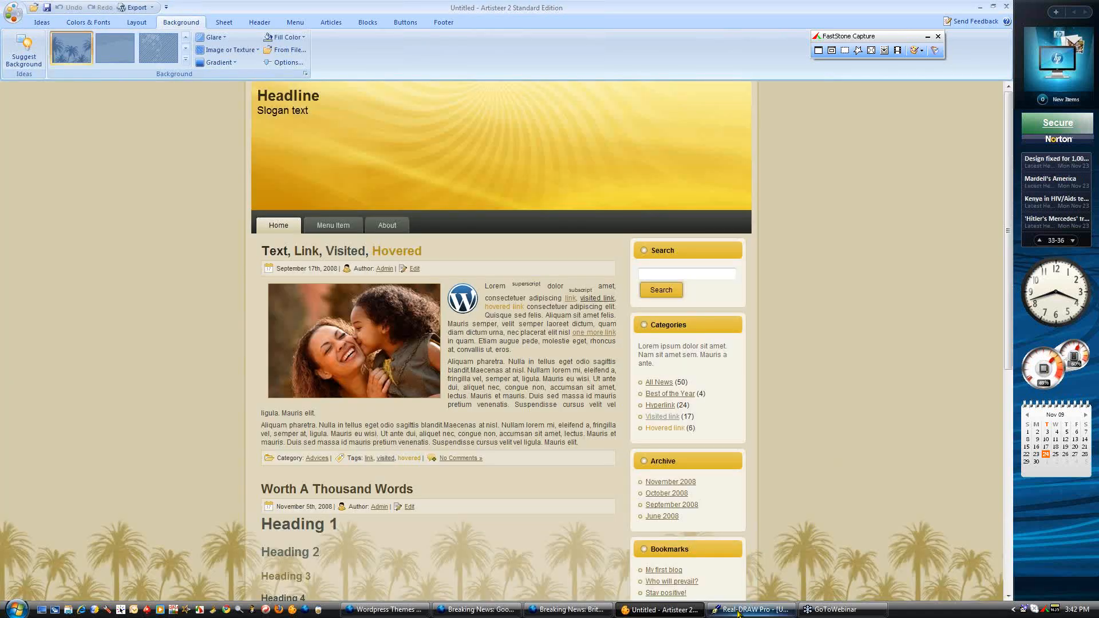
Switch to Real-DRAW Pro, create a new document, and insert the Left-Colorful image at 100% size over the canvas's left edge
{"action": "left_click", "coordinate": [738, 613]}
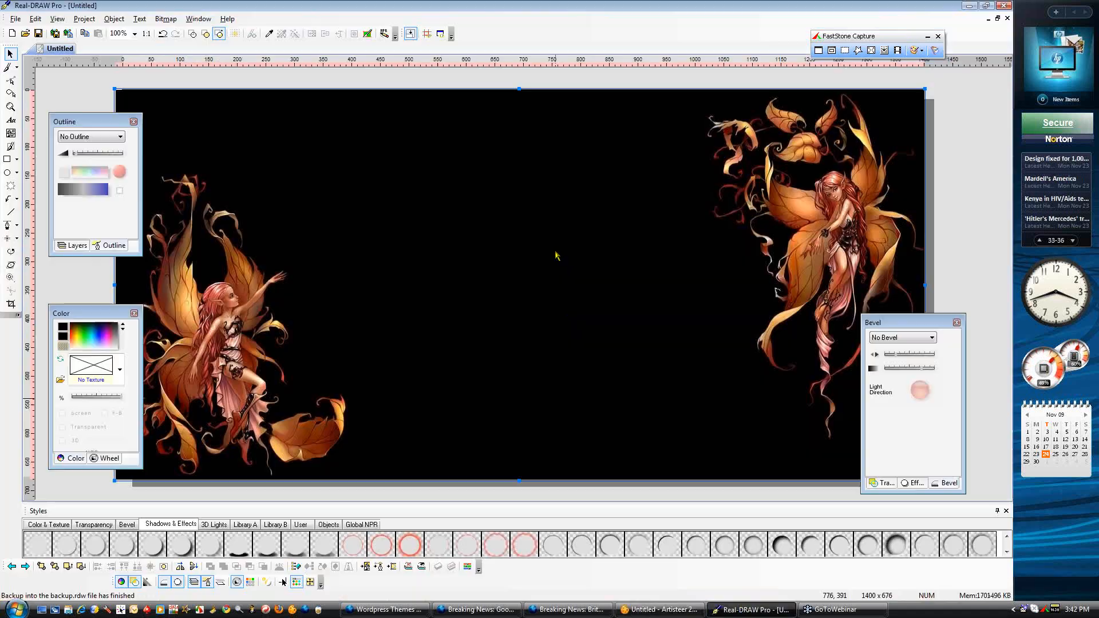
{"action": "left_click", "coordinate": [11, 34]}
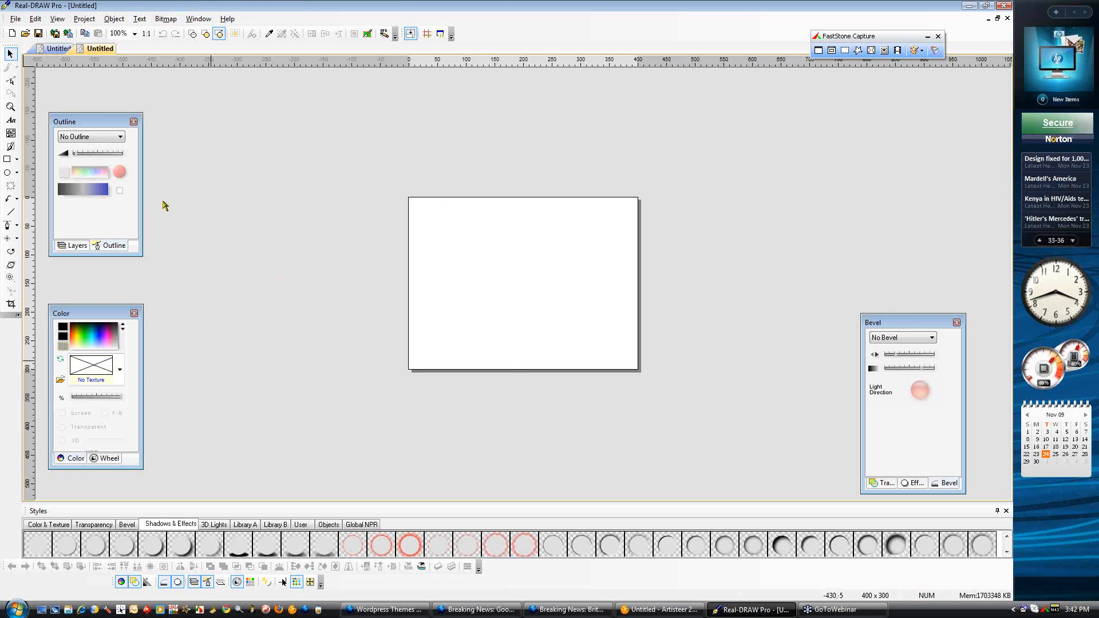
{"action": "left_click", "coordinate": [11, 133]}
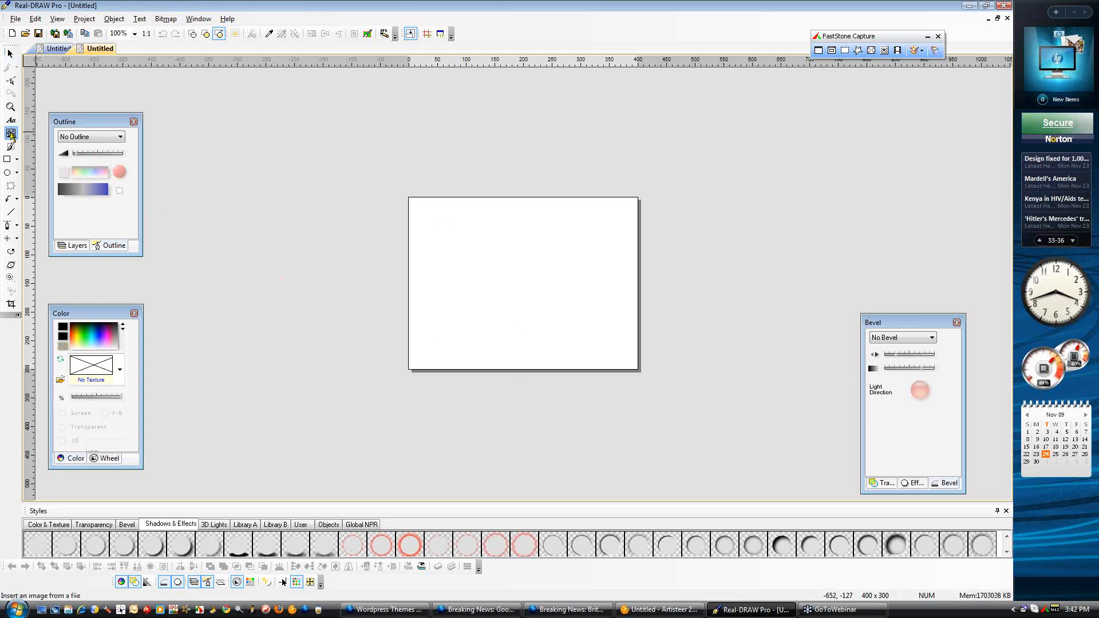
{"action": "left_click", "coordinate": [443, 257]}
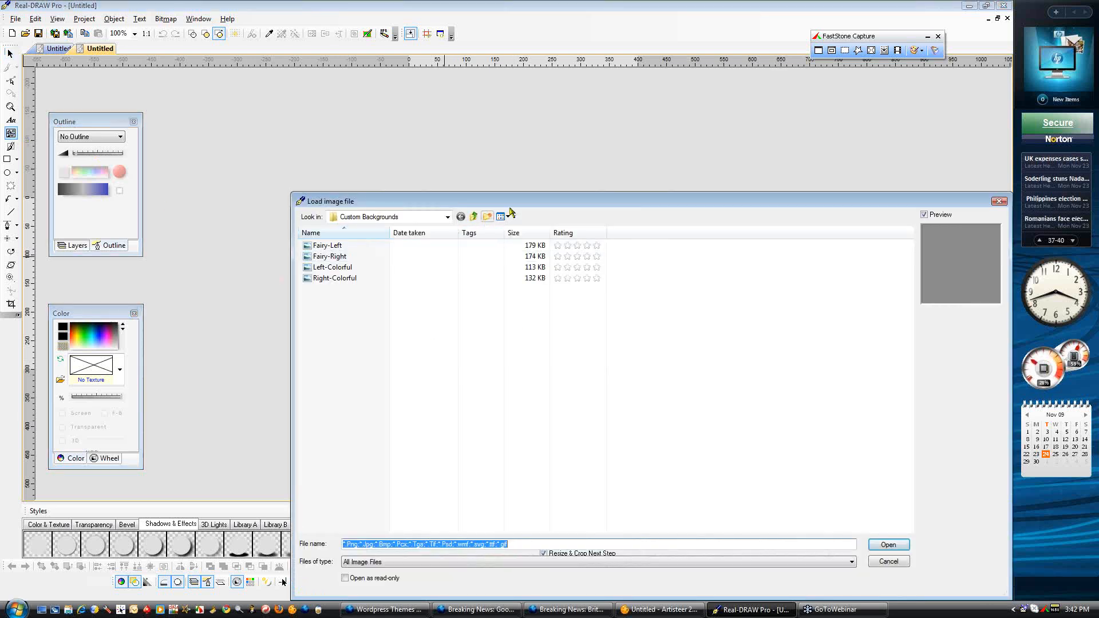
{"action": "left_click_drag", "start_coordinate": [511, 207], "coordinate": [447, 144]}
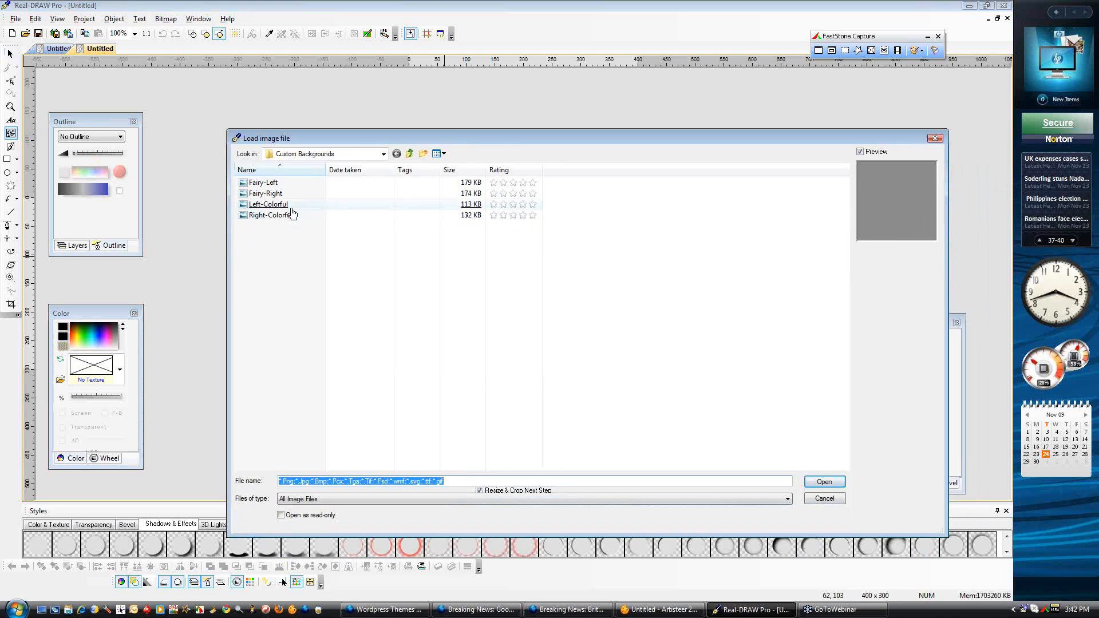
{"action": "left_click", "coordinate": [443, 153]}
{"action": "left_click", "coordinate": [447, 168]}
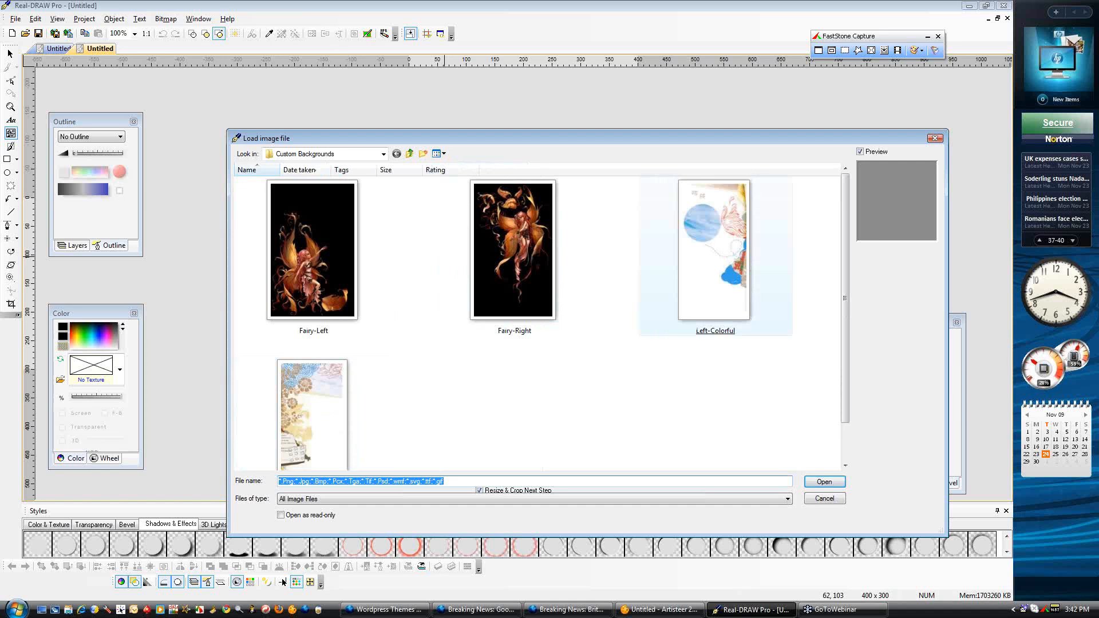
{"action": "double_click", "coordinate": [726, 237]}
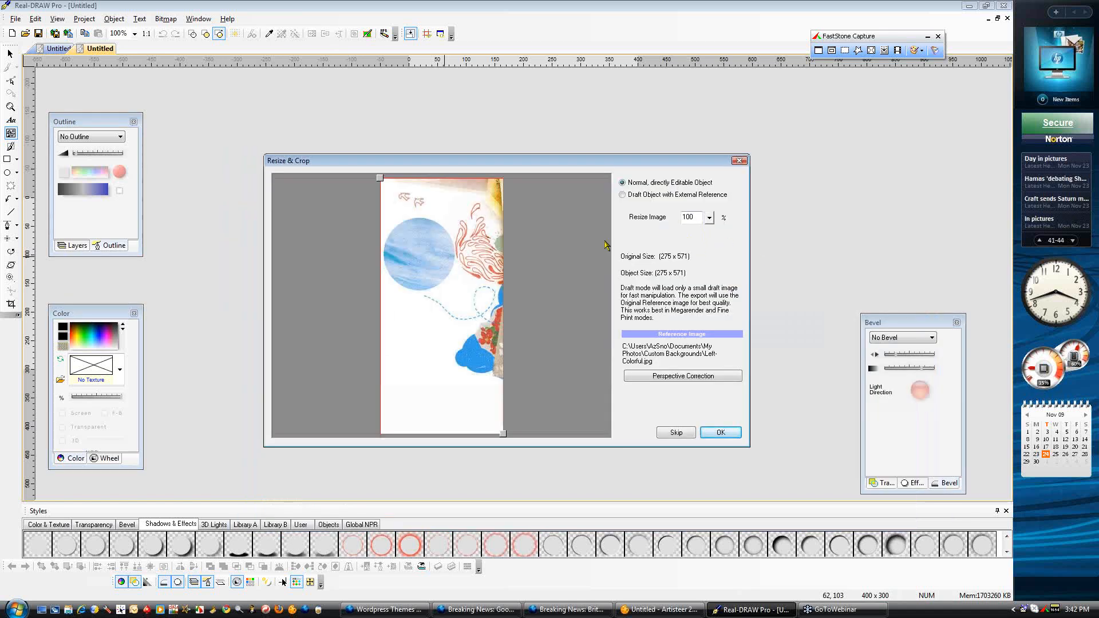
{"action": "mouse_move", "coordinate": [709, 217]}
{"action": "left_mouse_down"}
{"action": "mouse_move", "coordinate": [712, 254]}
{"action": "mouse_move", "coordinate": [717, 223]}
{"action": "left_mouse_up"}
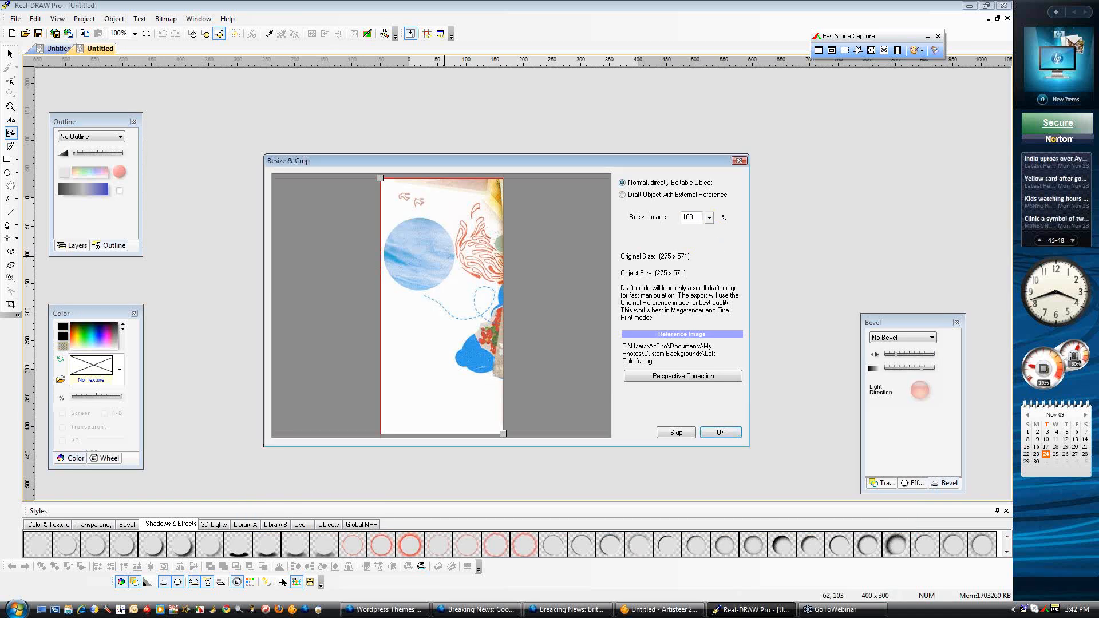
{"action": "left_click", "coordinate": [715, 433]}
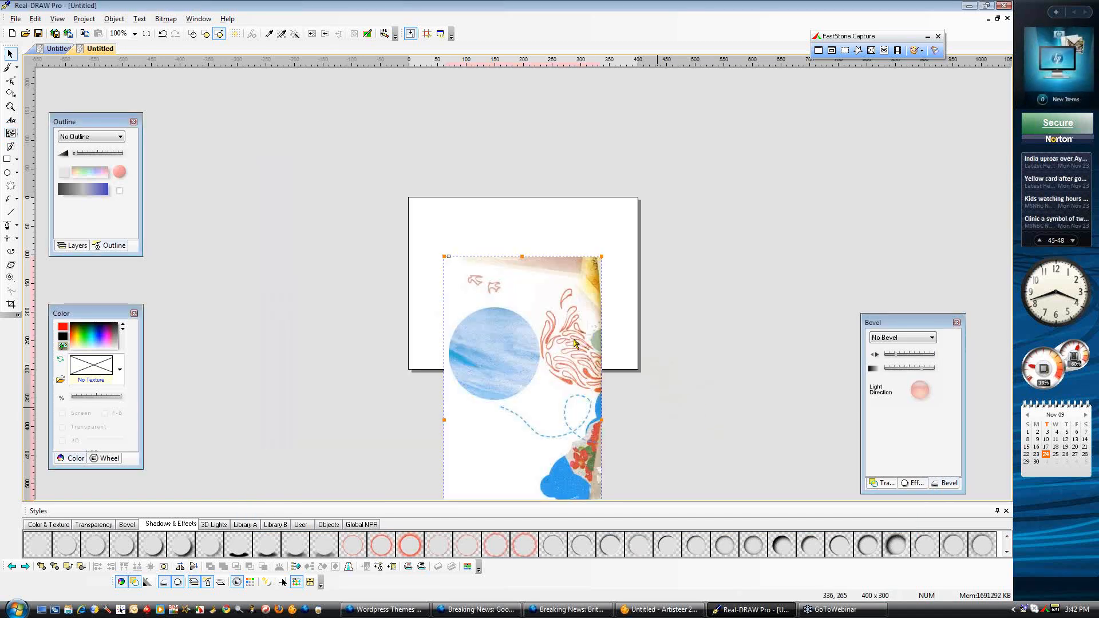
{"action": "left_click_drag", "start_coordinate": [547, 336], "coordinate": [422, 206]}
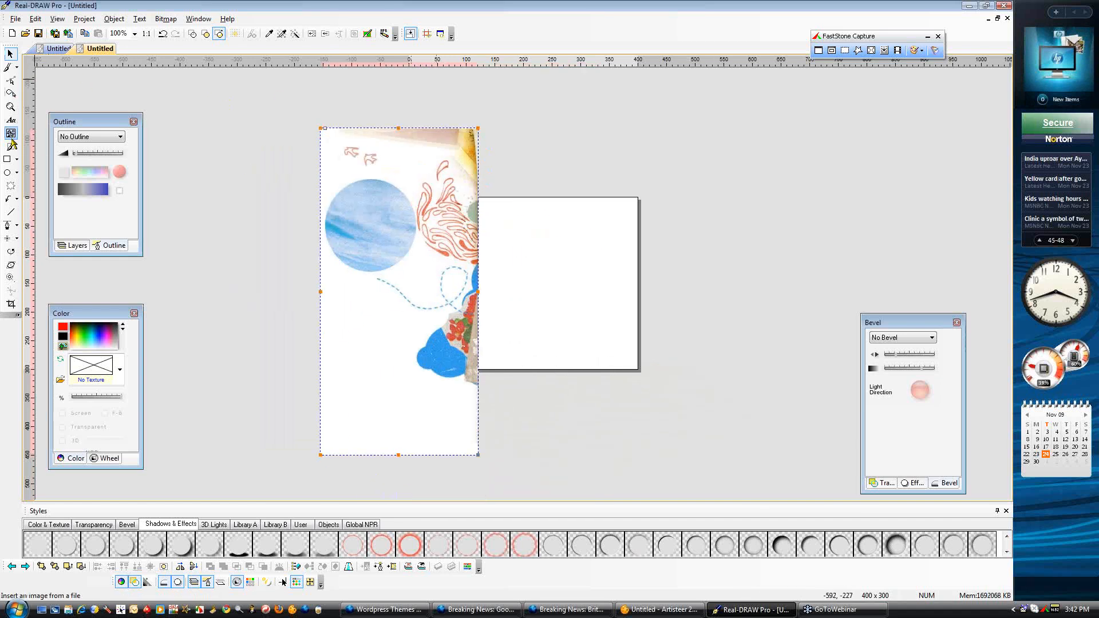
Insert the Right-Colorful image at its original size and place it beyond the canvas's right edge
{"action": "left_click", "coordinate": [11, 135]}
{"action": "left_click", "coordinate": [519, 228]}
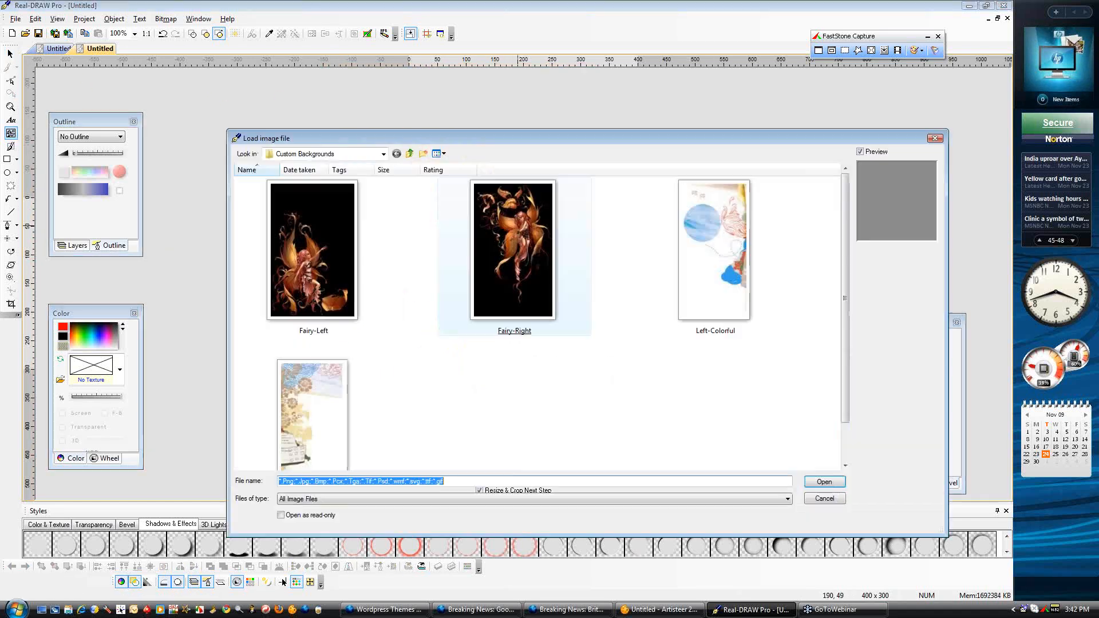
{"action": "scroll", "coordinate": [527, 443], "scroll_direction": "down", "scroll_amount": 1}
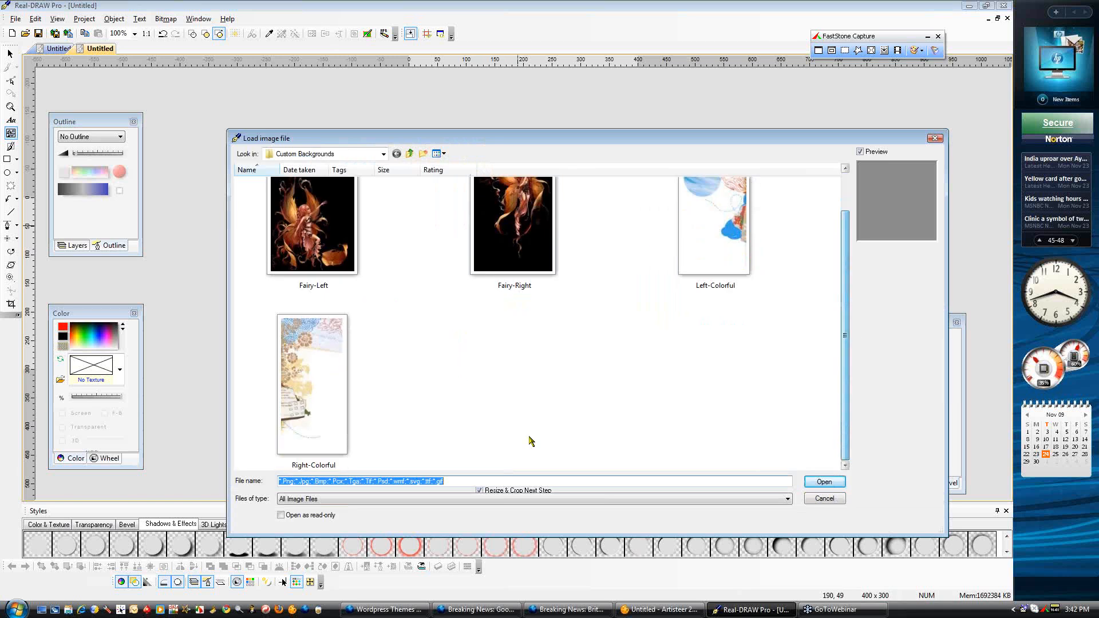
{"action": "double_click", "coordinate": [319, 397]}
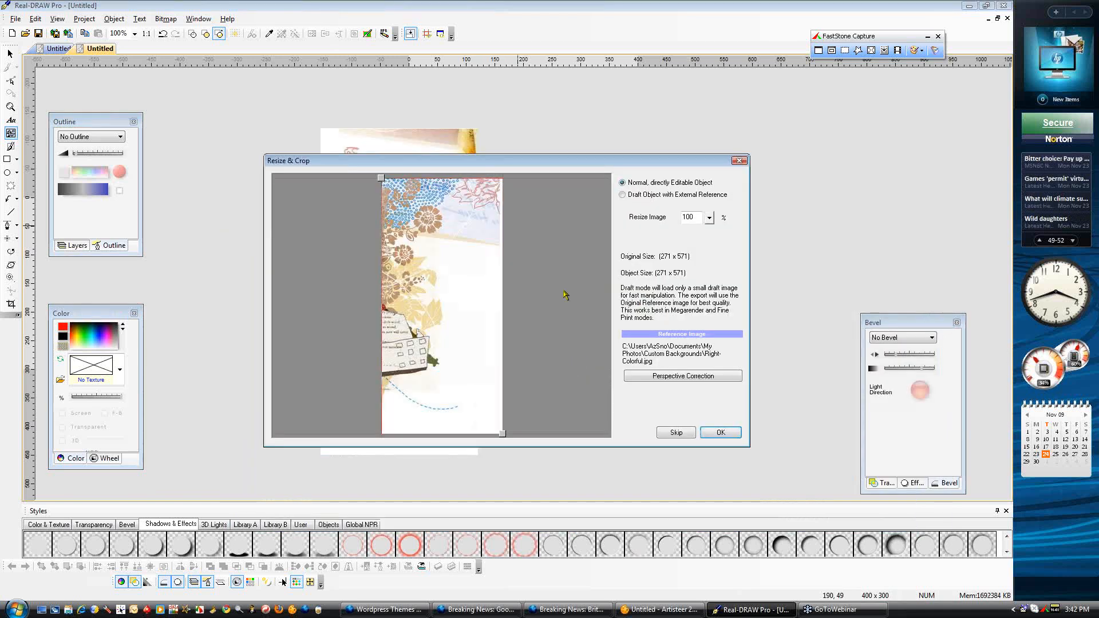
{"action": "left_click", "coordinate": [716, 433]}
{"action": "left_click_drag", "start_coordinate": [606, 324], "coordinate": [775, 215]}
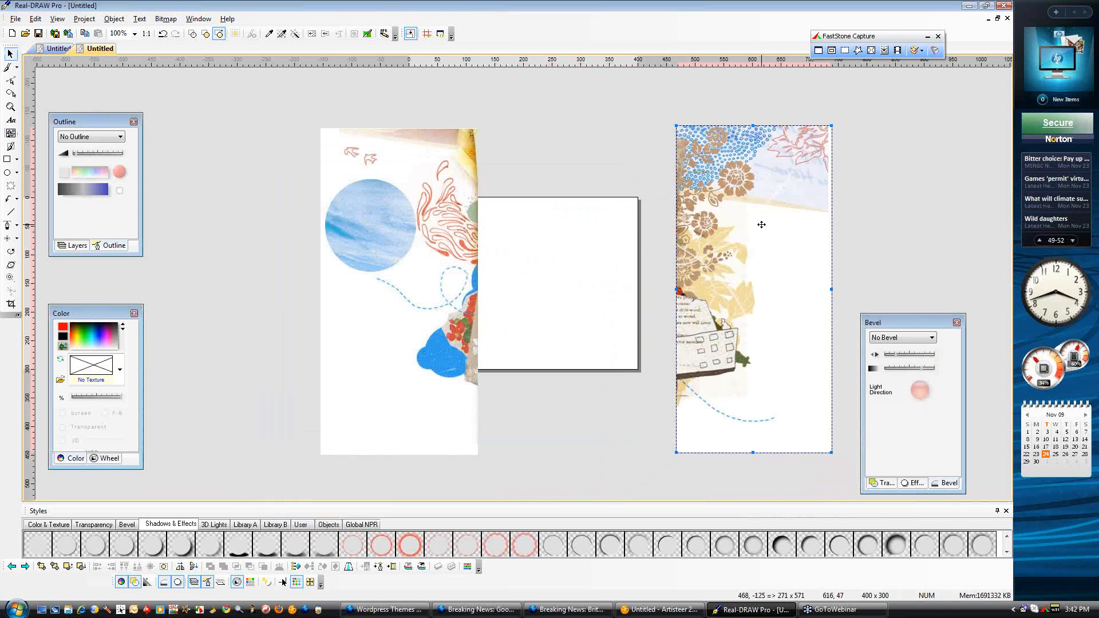
{"action": "left_click", "coordinate": [550, 226]}
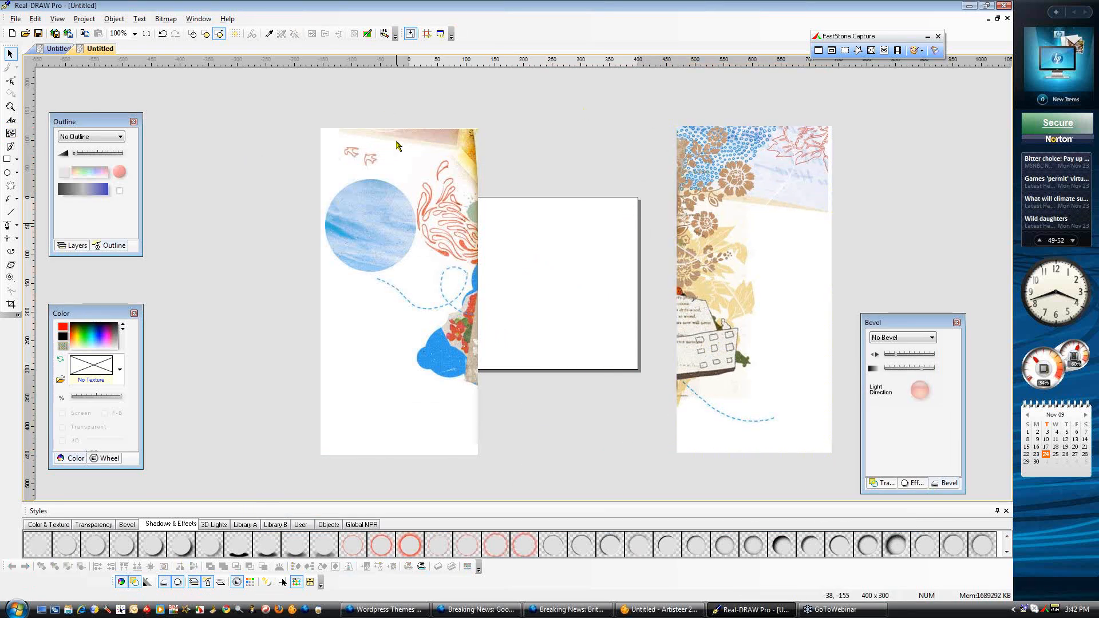
Set the canvas size to 1100 x 600 pixels
{"action": "left_click", "coordinate": [85, 18]}
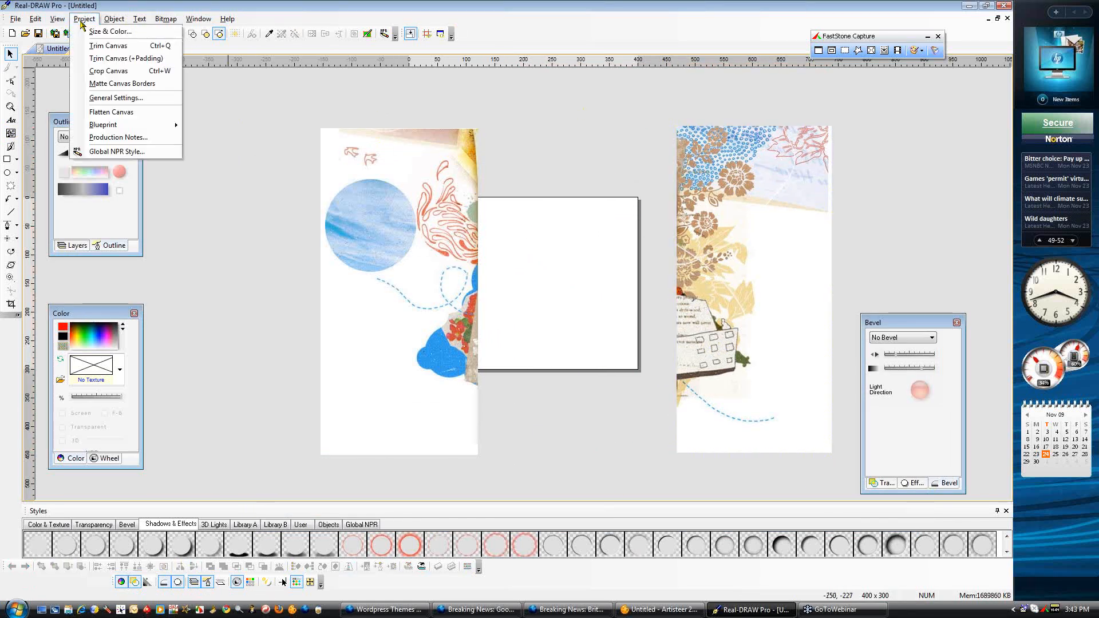
{"action": "left_click", "coordinate": [113, 33]}
{"action": "double_click", "coordinate": [449, 309]}
{"action": "type", "text": "11"}
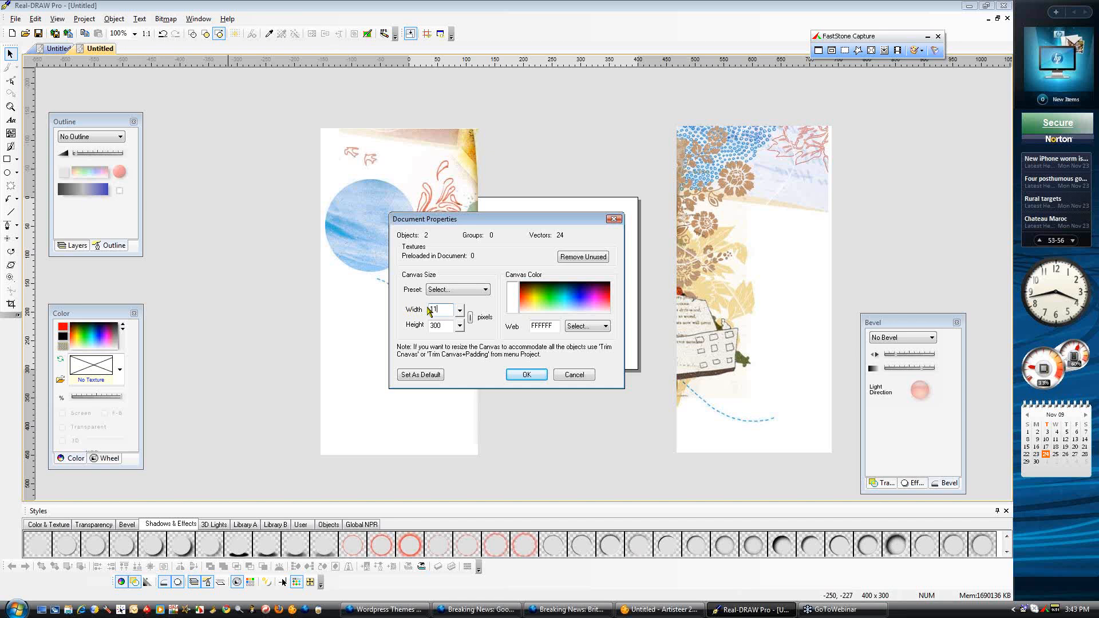
{"action": "type", "text": "00"}
{"action": "key", "text": "Tab"}
{"action": "left_click", "coordinate": [525, 375]}
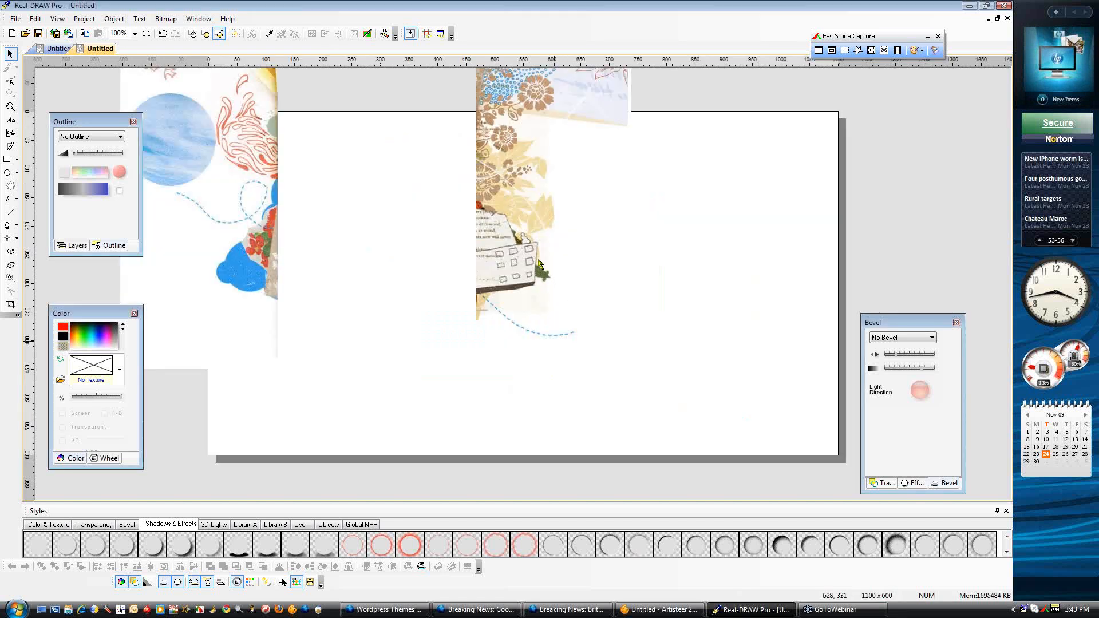
Move the flower image into the canvas's upper right corner and the blue-circle image into its upper left corner
{"action": "left_click_drag", "start_coordinate": [538, 131], "coordinate": [739, 210]}
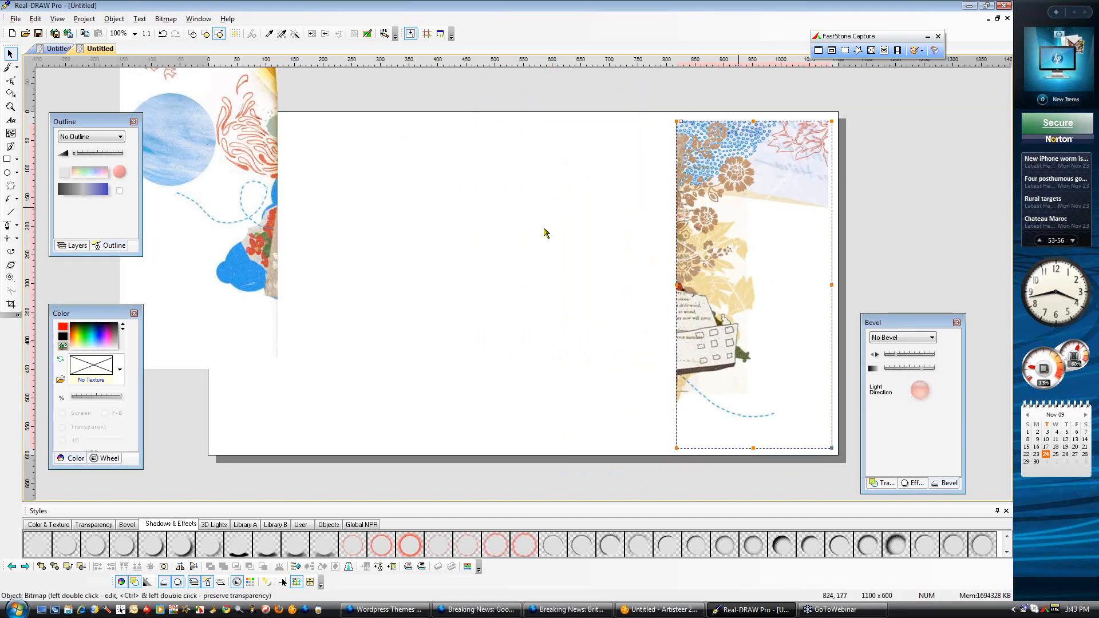
{"action": "left_click_drag", "start_coordinate": [246, 206], "coordinate": [300, 244]}
{"action": "left_click", "coordinate": [444, 311]}
{"action": "left_click", "coordinate": [748, 258]}
{"action": "left_click_drag", "start_coordinate": [748, 257], "coordinate": [753, 246]}
{"action": "left_click", "coordinate": [619, 262]}
{"action": "left_click", "coordinate": [768, 239]}
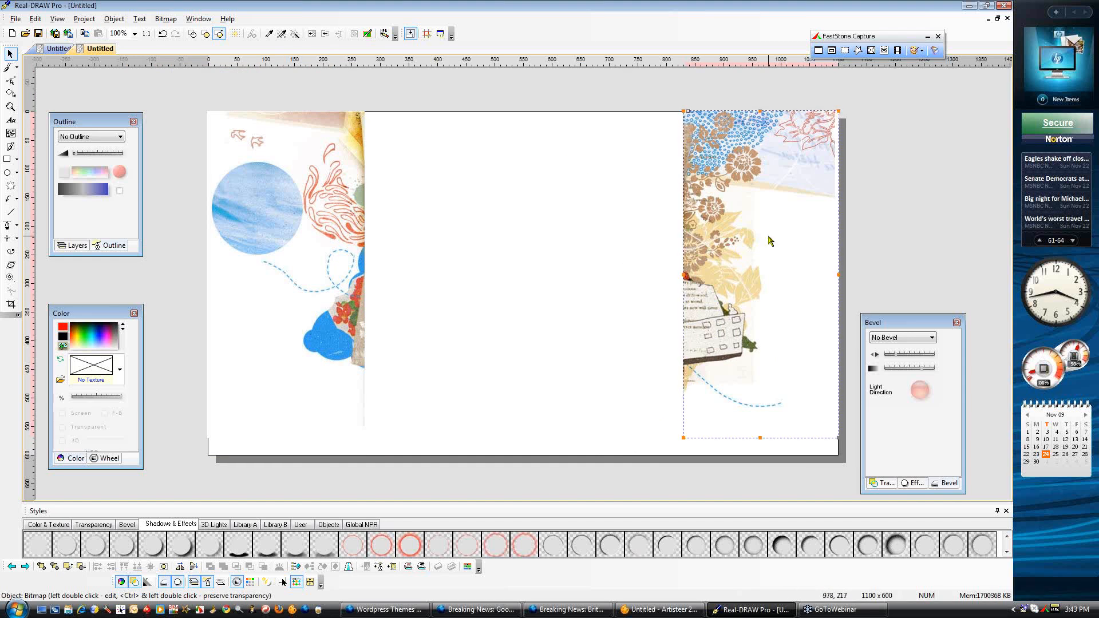
{"action": "left_click", "coordinate": [603, 249]}
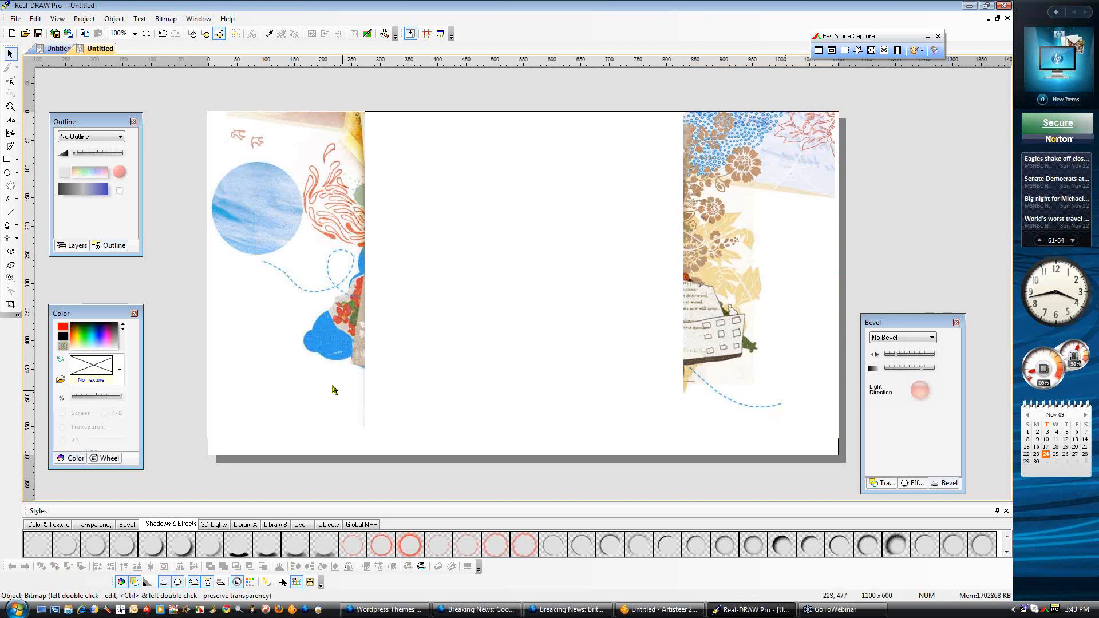
Fine-tune the blue-circle image's position by shifting it slightly down and to the right, and leave it deselected
{"action": "left_click", "coordinate": [345, 406]}
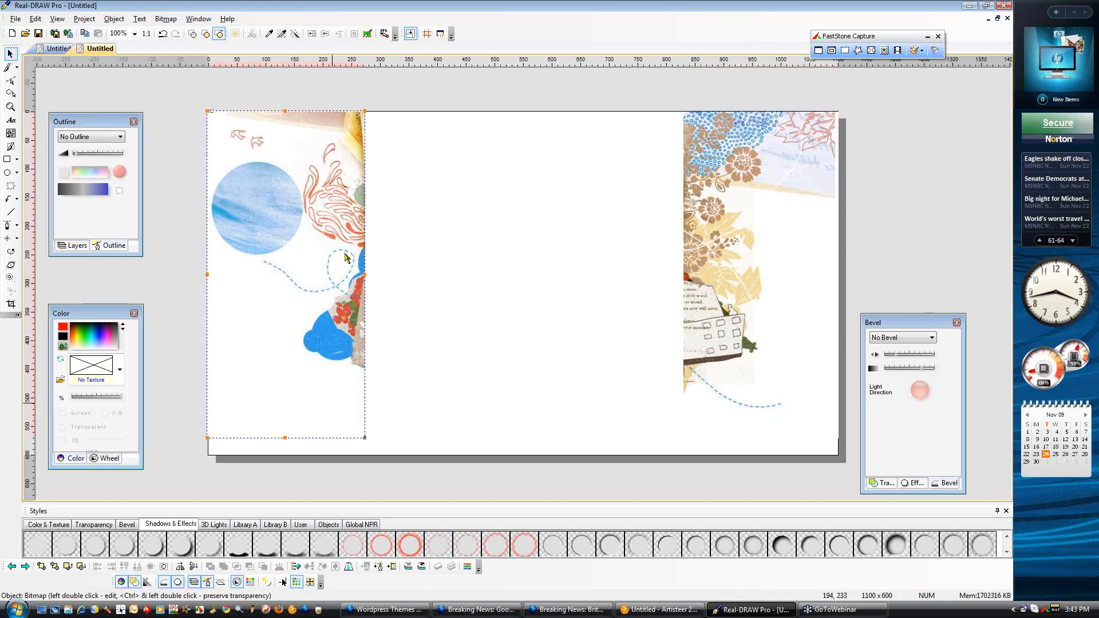
{"action": "left_click_drag", "start_coordinate": [314, 233], "coordinate": [313, 234]}
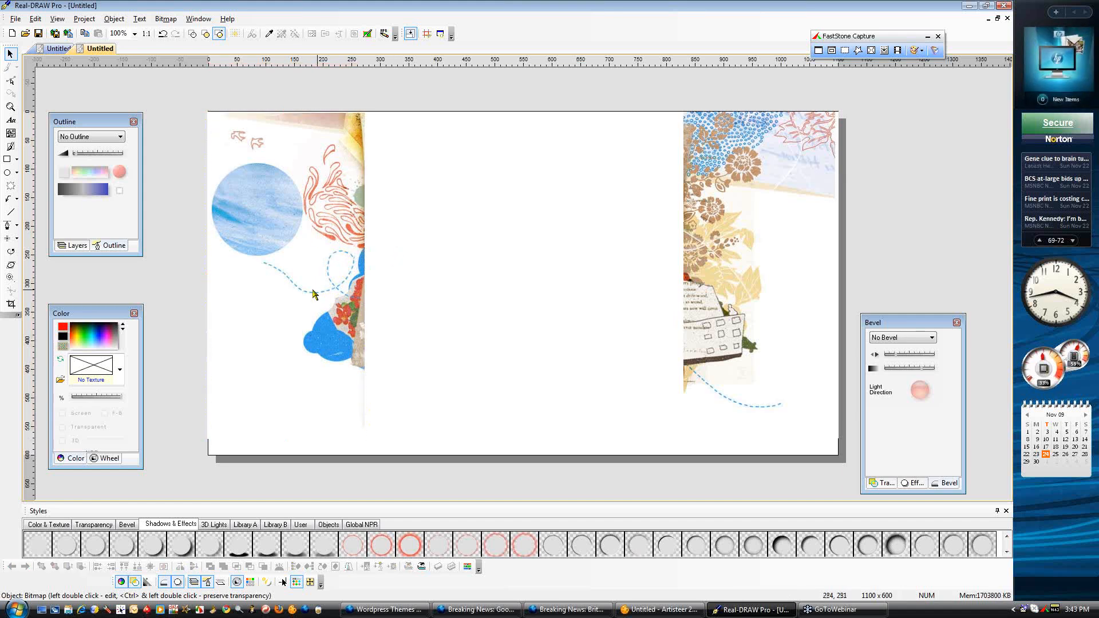
{"action": "key", "text": "Right"}
{"action": "key", "text": "Right"}
{"action": "left_click", "coordinate": [484, 318]}
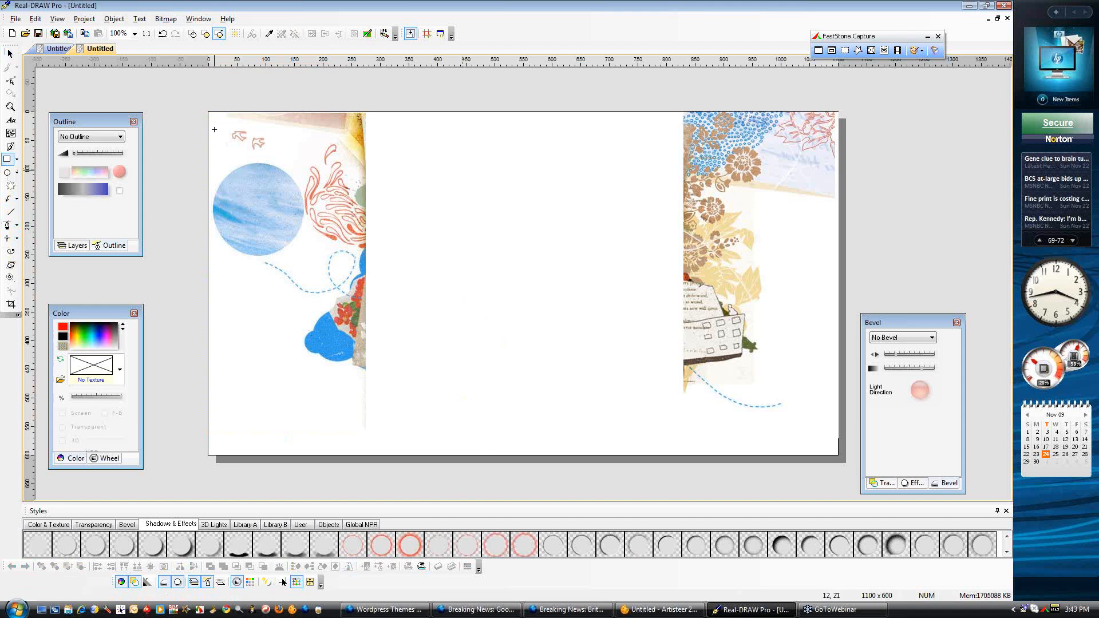
{"action": "right_click", "coordinate": [451, 171]}
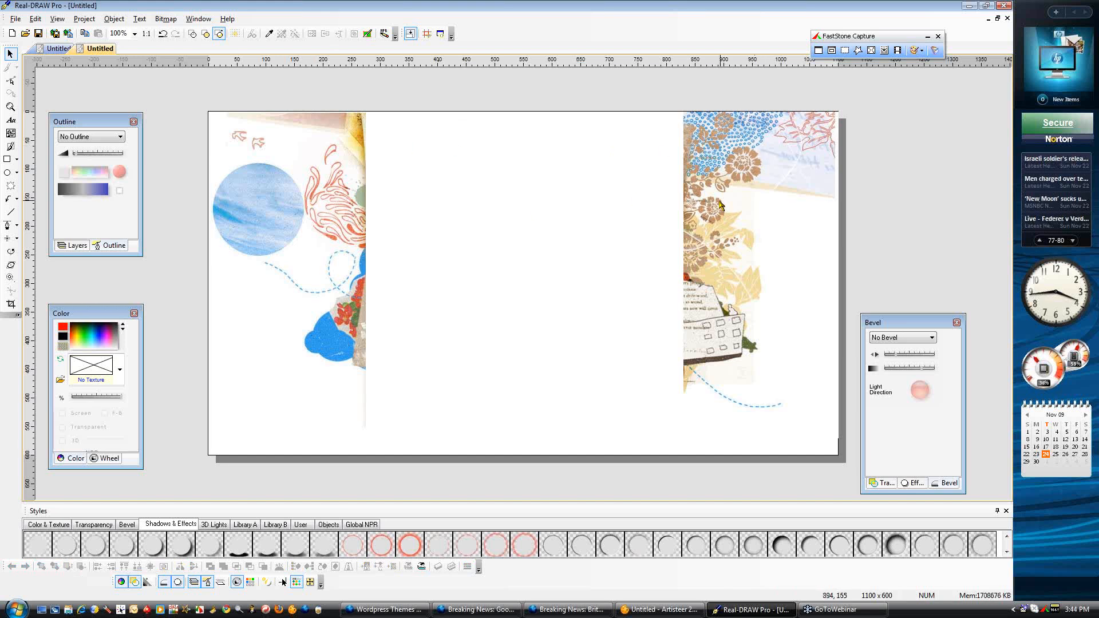
Export the canvas as a full-size JPEG after checking its preview
{"action": "left_click", "coordinate": [16, 18]}
{"action": "left_click", "coordinate": [34, 85]}
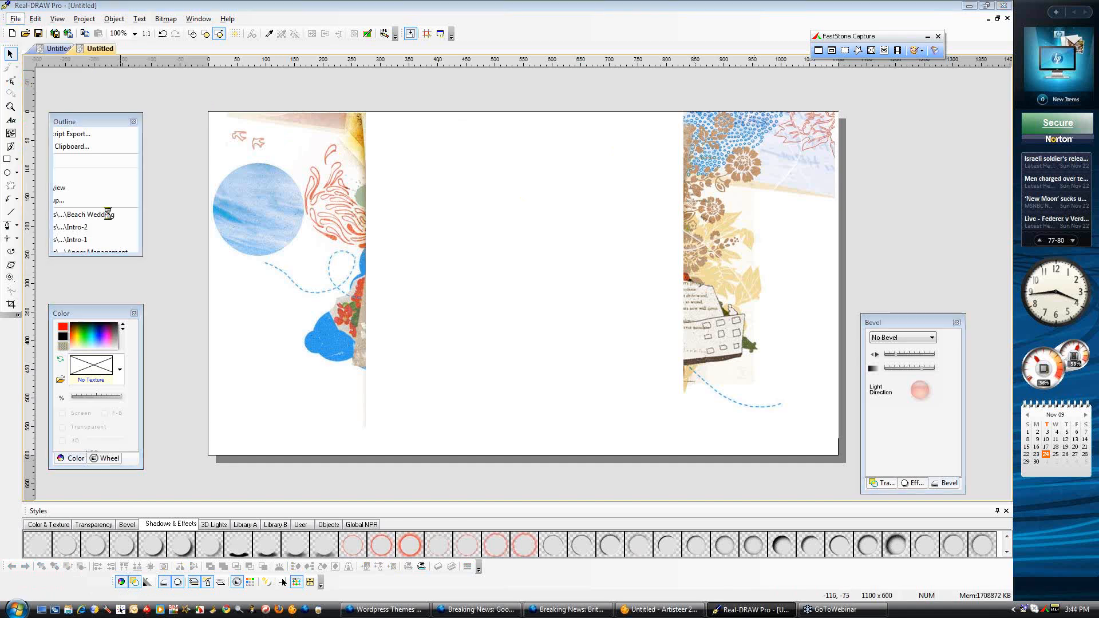
{"action": "left_click_drag", "start_coordinate": [607, 355], "coordinate": [237, 371]}
{"action": "left_click_drag", "start_coordinate": [480, 361], "coordinate": [650, 332]}
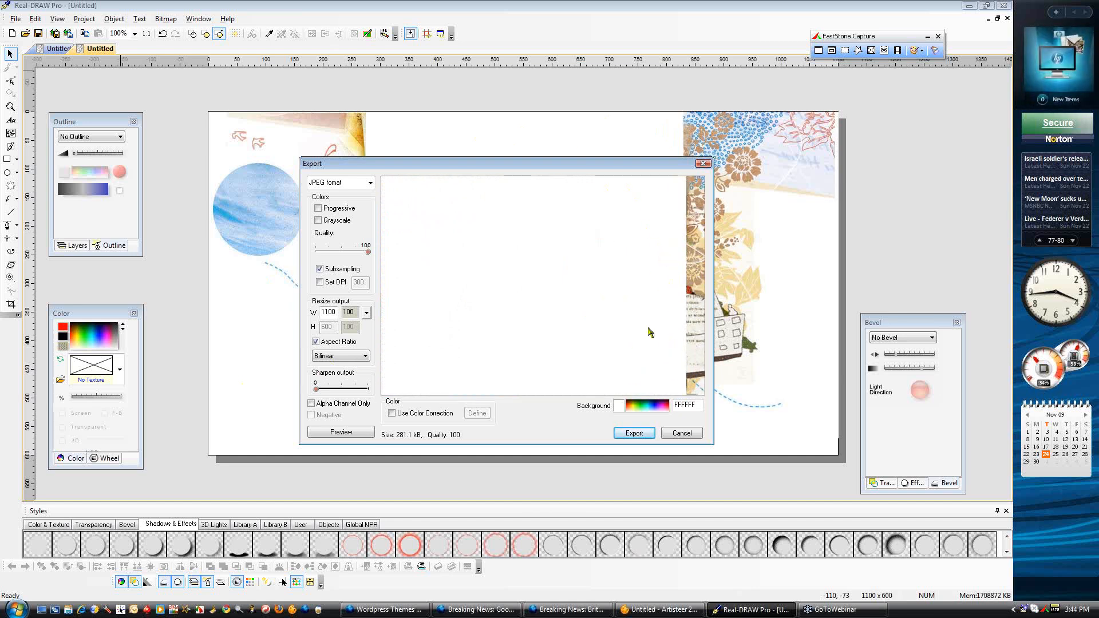
{"action": "left_click", "coordinate": [637, 434]}
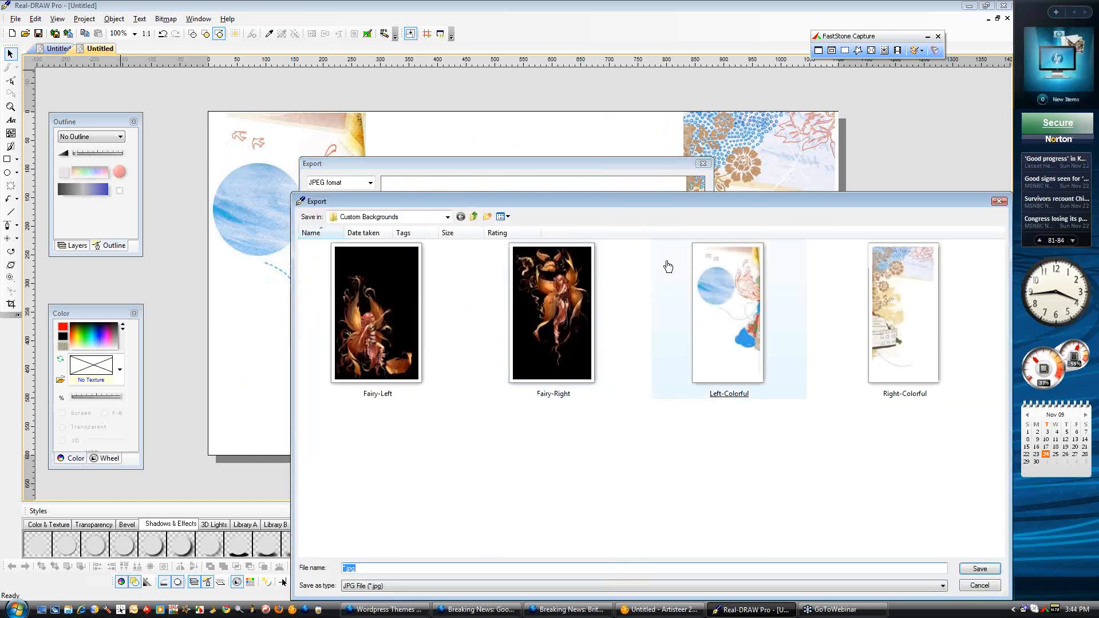
Save the exported JPEG as Colorful in the Backgrounds folder under My Photos
{"action": "left_click_drag", "start_coordinate": [673, 209], "coordinate": [555, 128]}
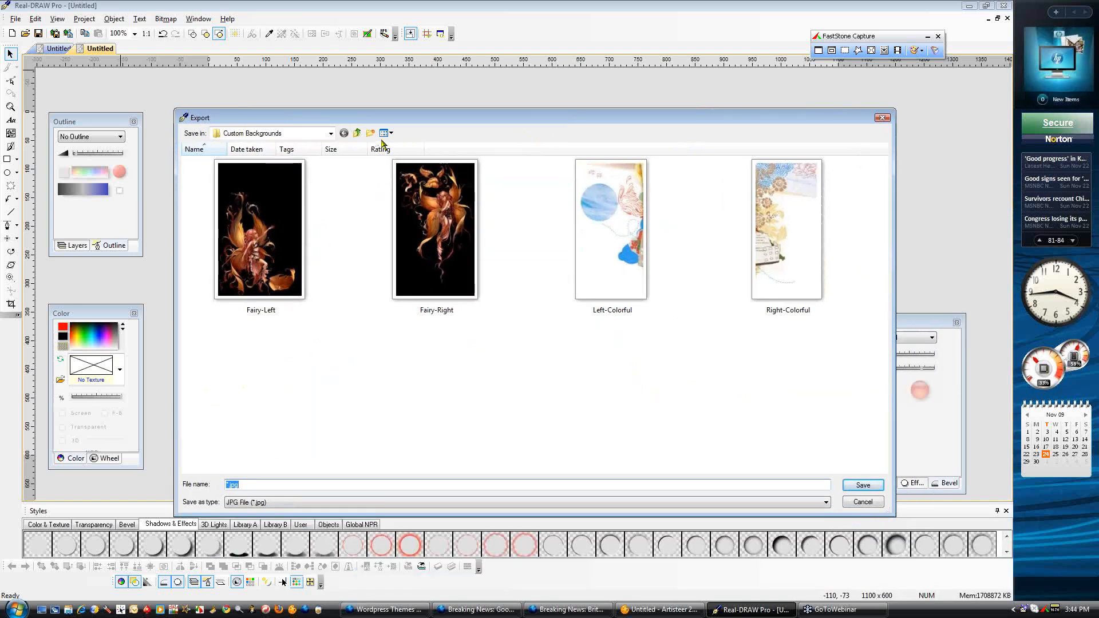
{"action": "left_click", "coordinate": [356, 132]}
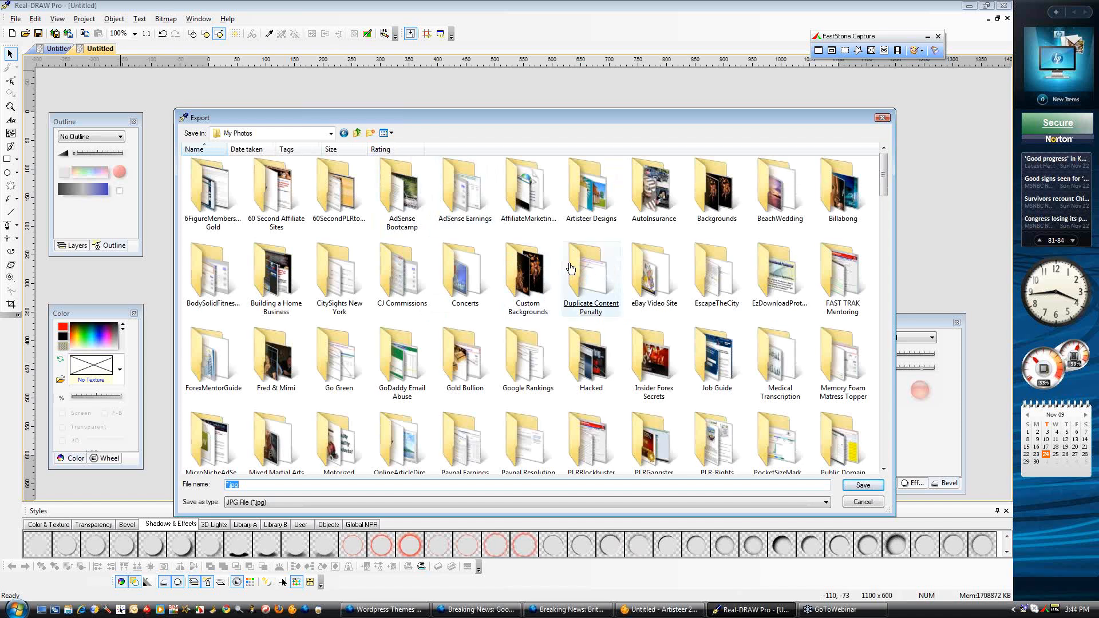
{"action": "left_click", "coordinate": [715, 189]}
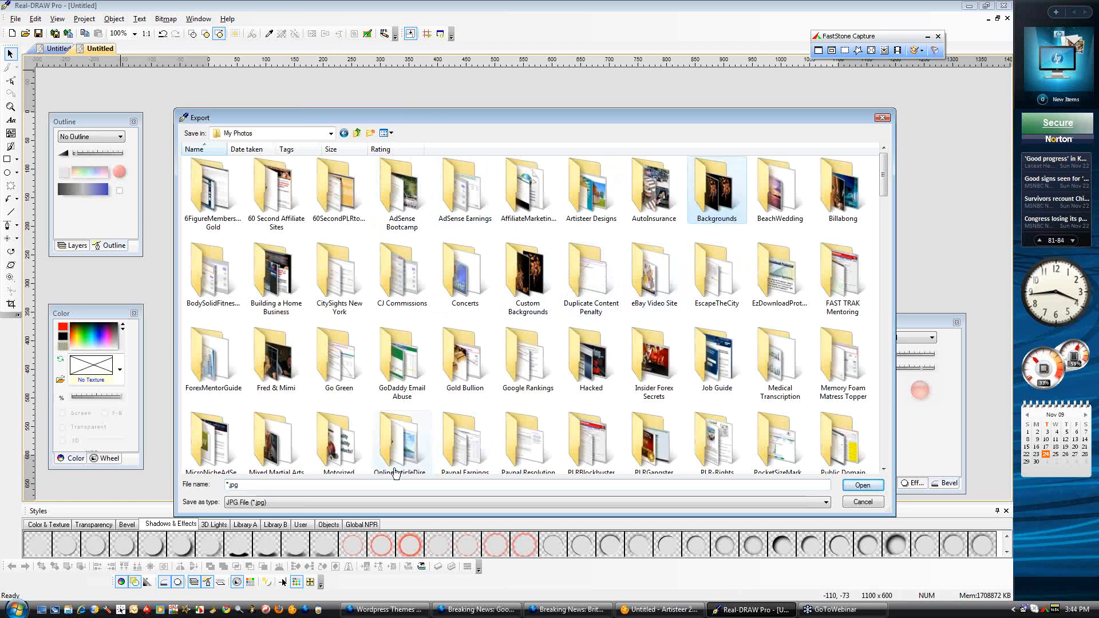
{"action": "key", "text": "Return"}
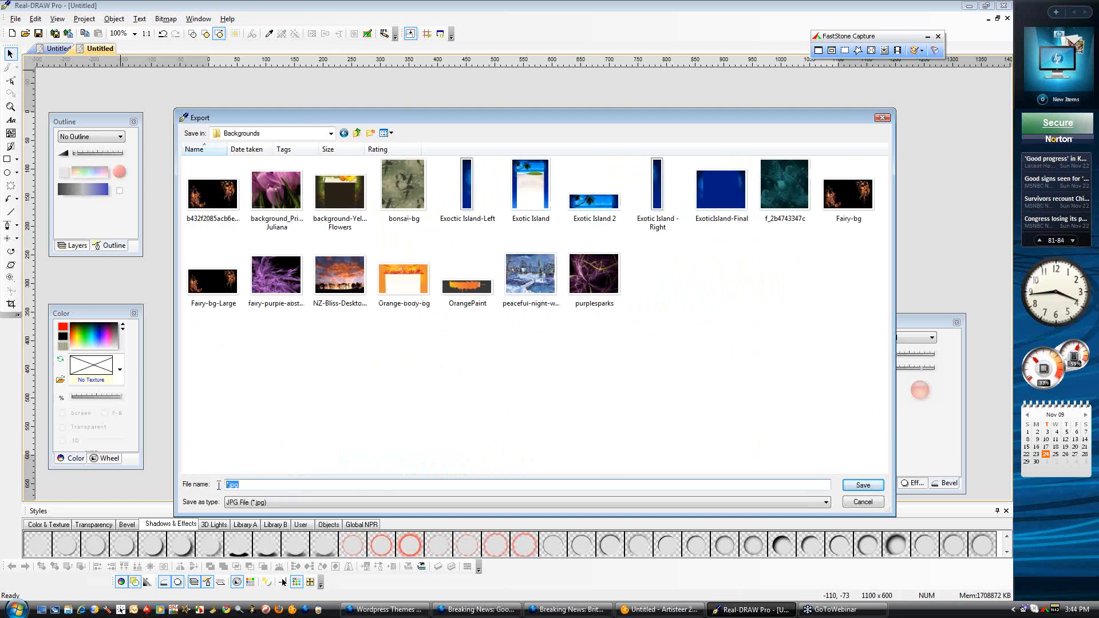
{"action": "type", "text": "Colorful"}
{"action": "left_click", "coordinate": [858, 487]}
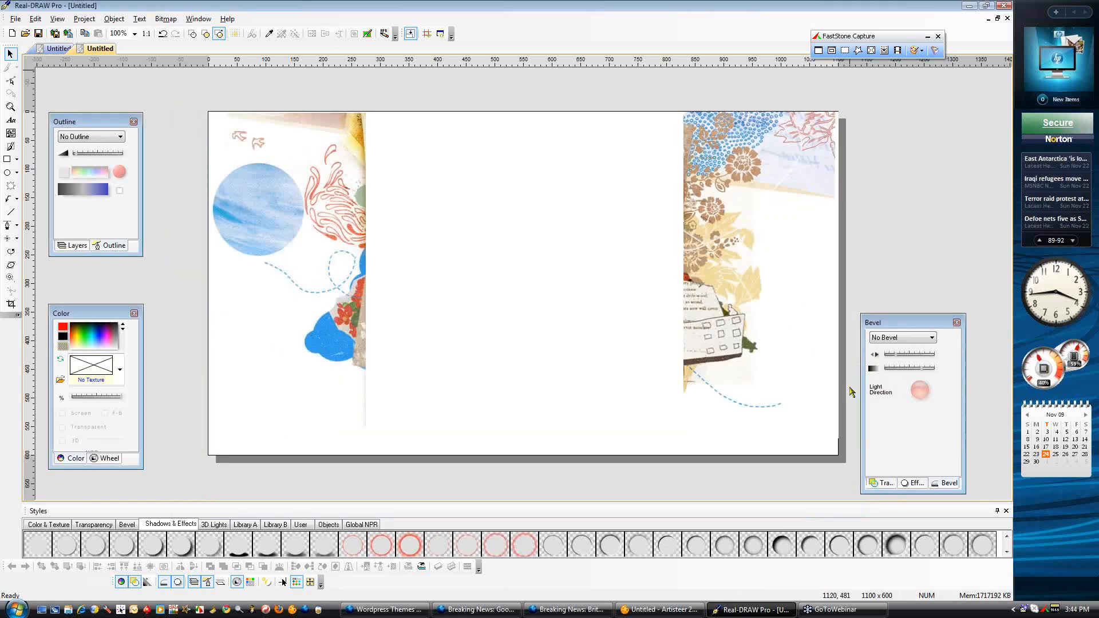
Switch to Artisteer and insert Colorful.jpg from the Backgrounds folder as the page background, positioned Top Center with Normal blending
{"action": "left_click", "coordinate": [667, 609]}
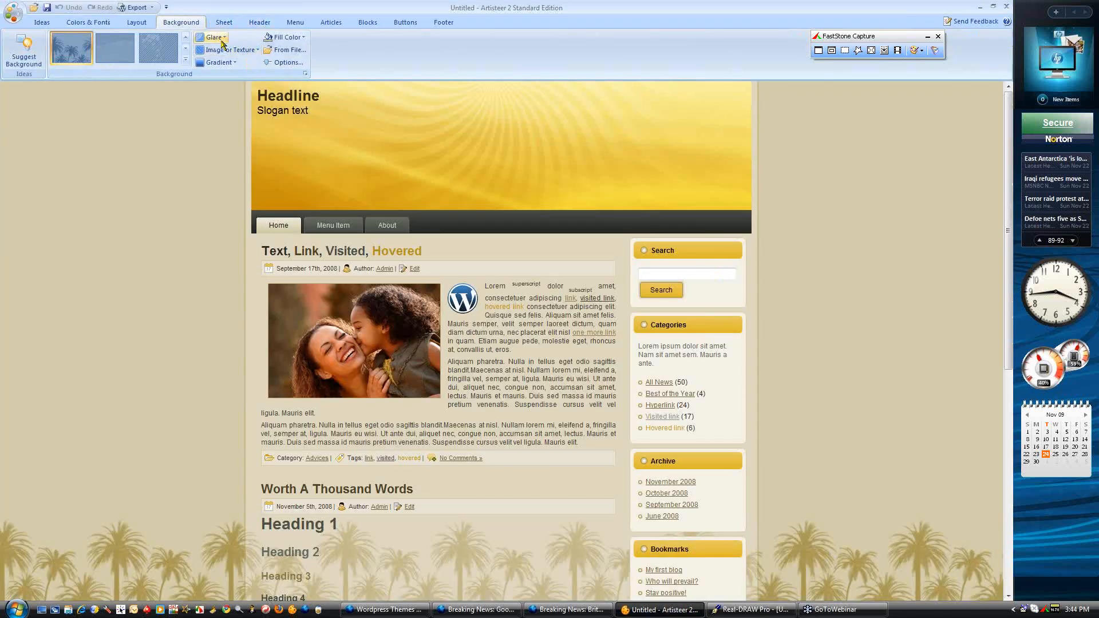
{"action": "left_click", "coordinate": [277, 52]}
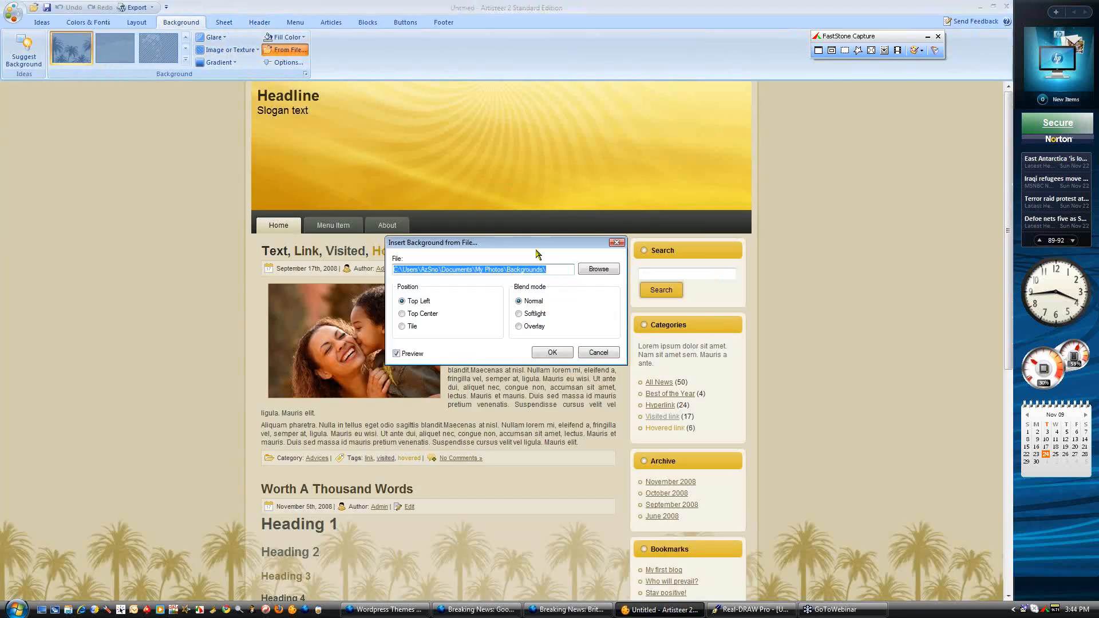
{"action": "left_click", "coordinate": [597, 269]}
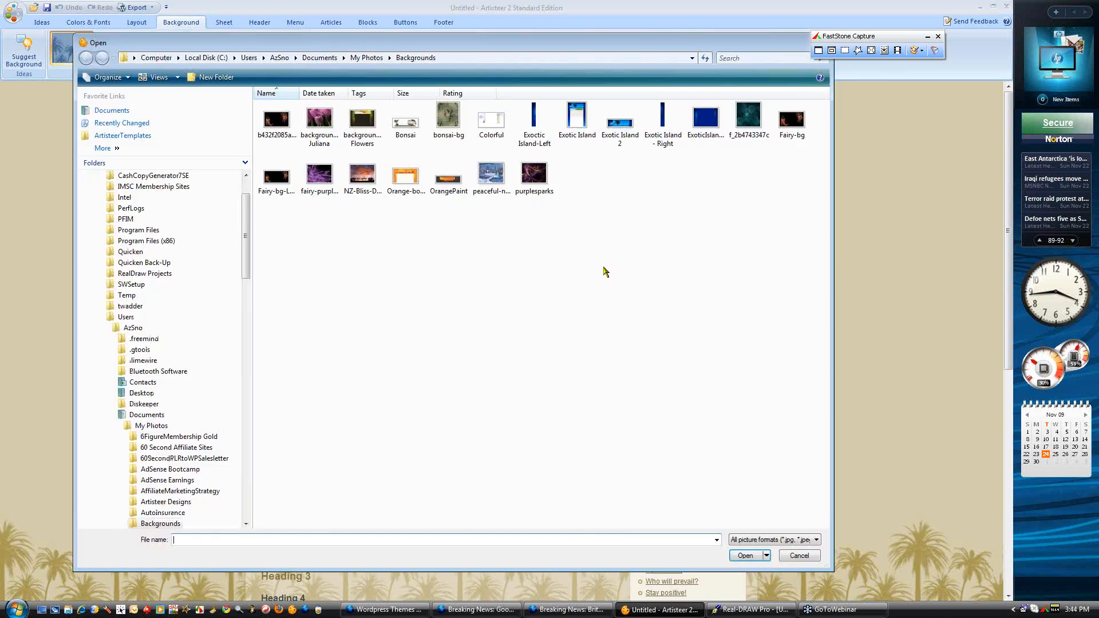
{"action": "double_click", "coordinate": [492, 129]}
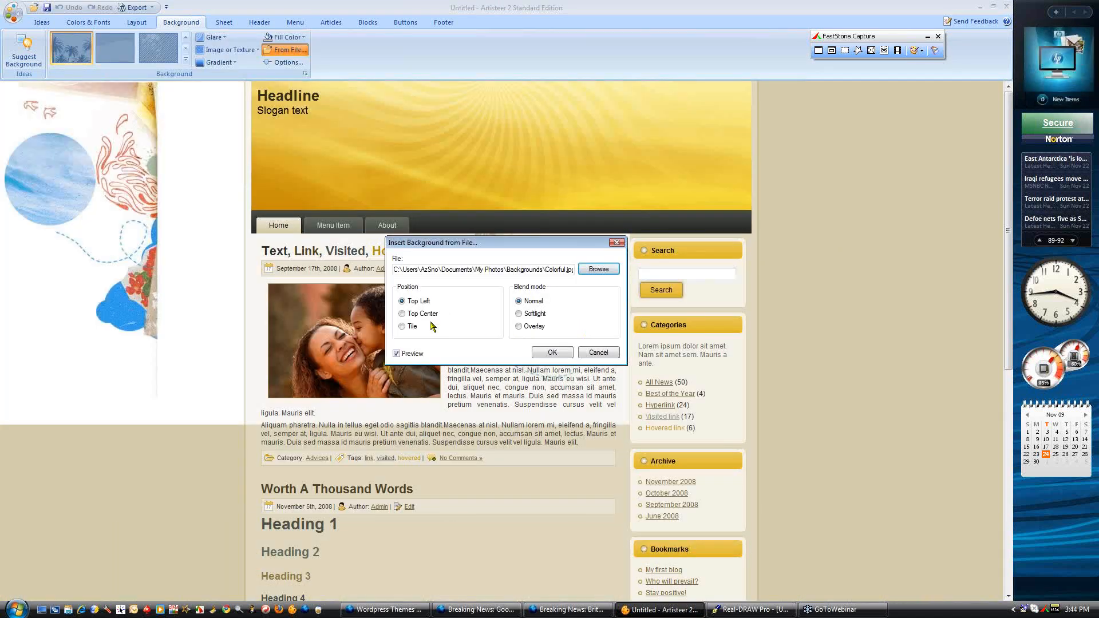
{"action": "left_click", "coordinate": [411, 315]}
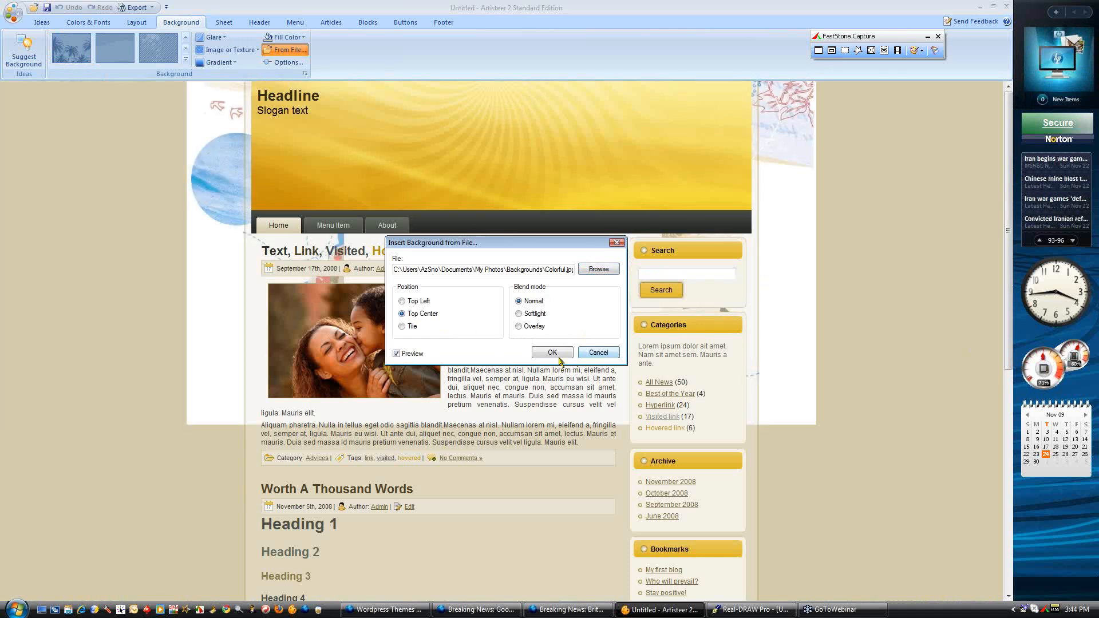
{"action": "left_click", "coordinate": [550, 353]}
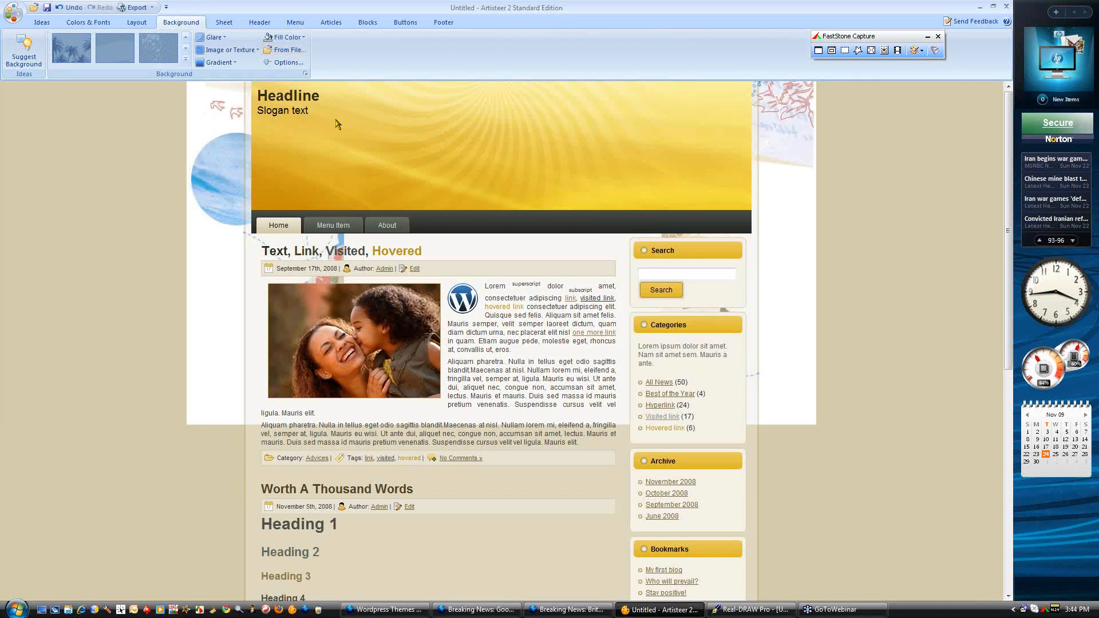
Change the theme's layout to a single column and its page layout to Simple, without header or menu
{"action": "left_click", "coordinate": [224, 23]}
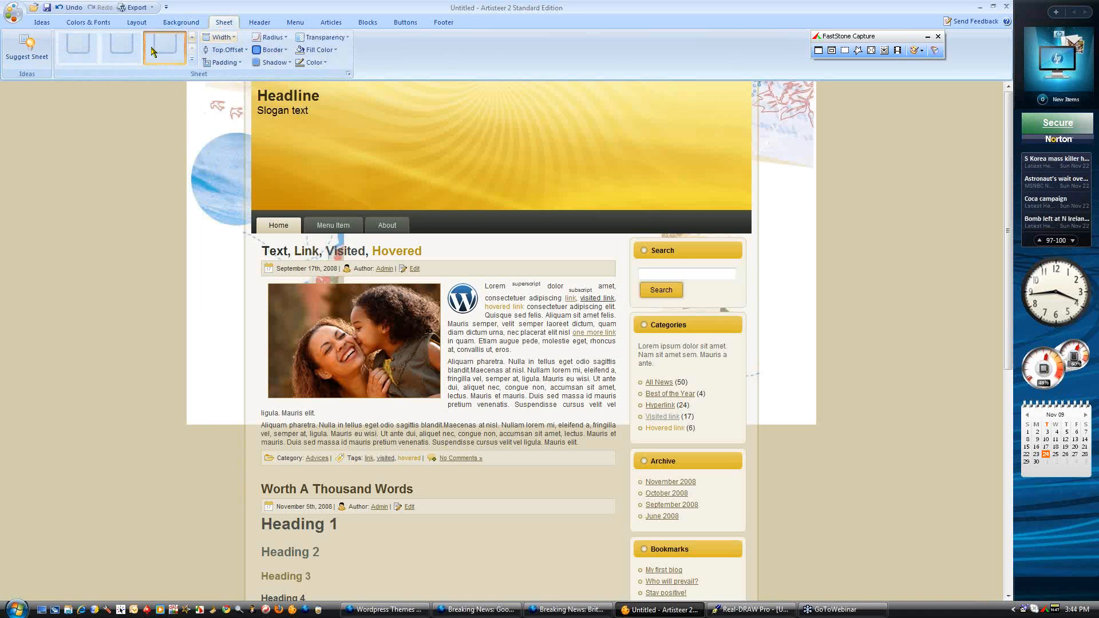
{"action": "left_click", "coordinate": [137, 22]}
{"action": "left_click", "coordinate": [112, 53]}
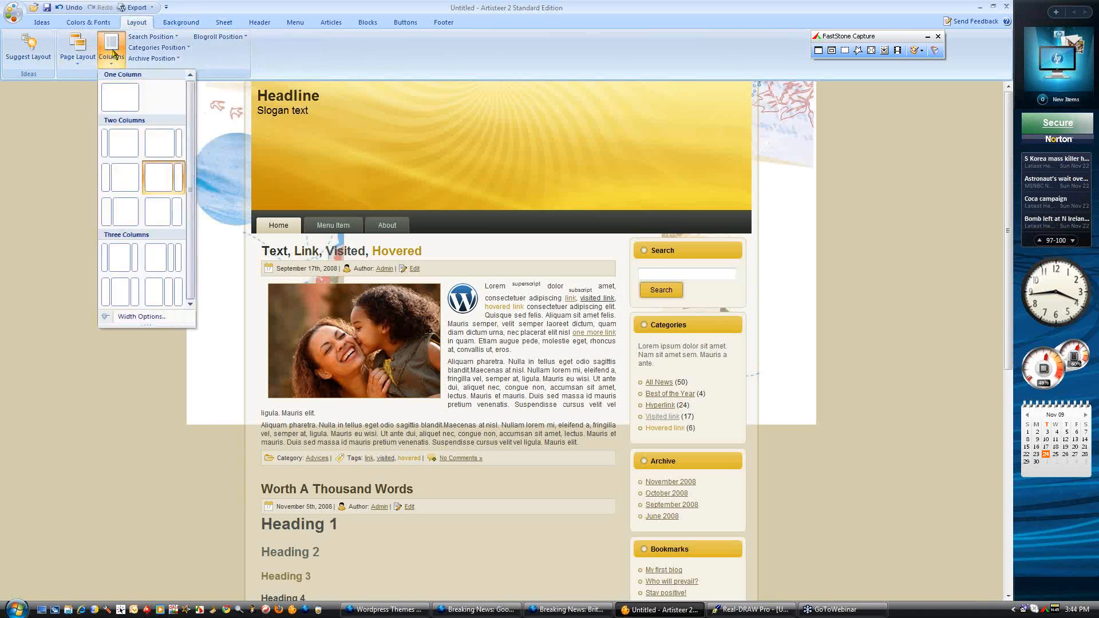
{"action": "left_click", "coordinate": [126, 93]}
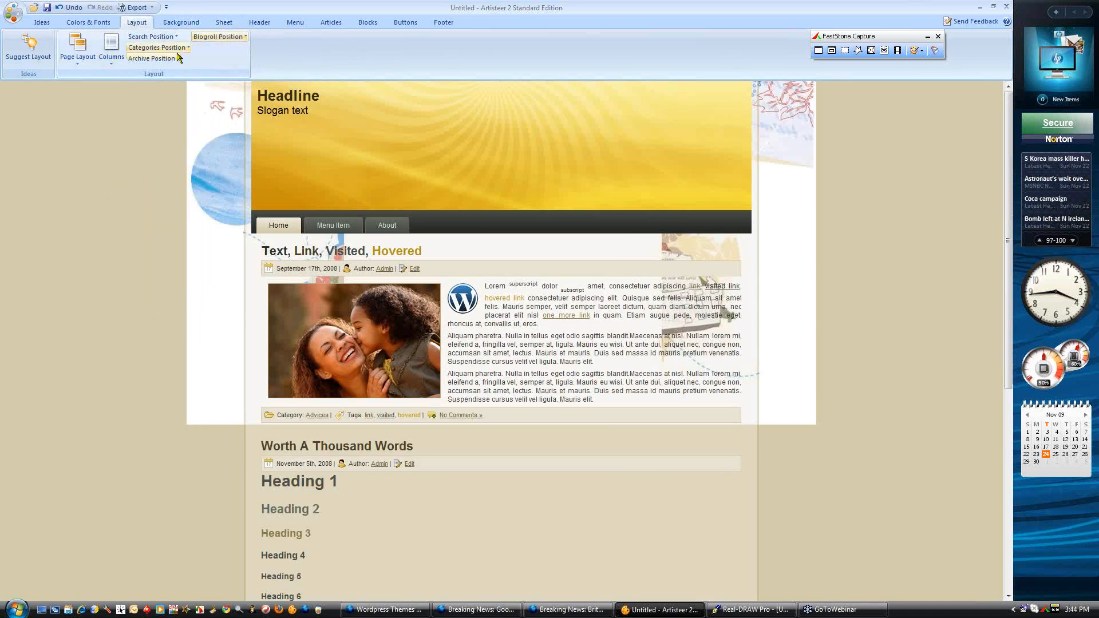
{"action": "left_click", "coordinate": [77, 57]}
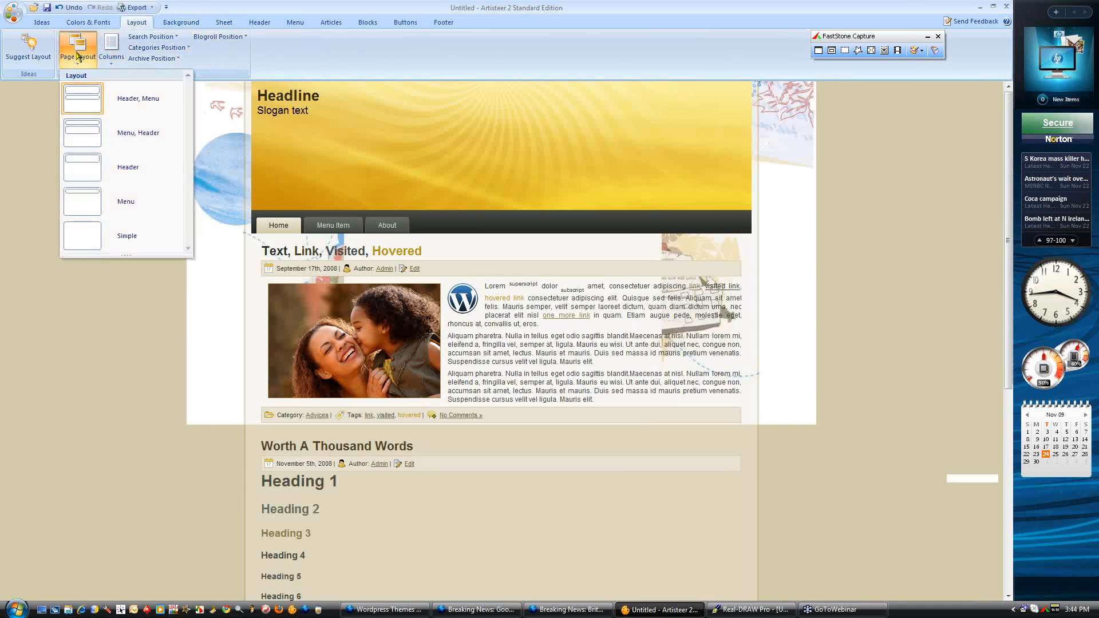
{"action": "left_click", "coordinate": [81, 239]}
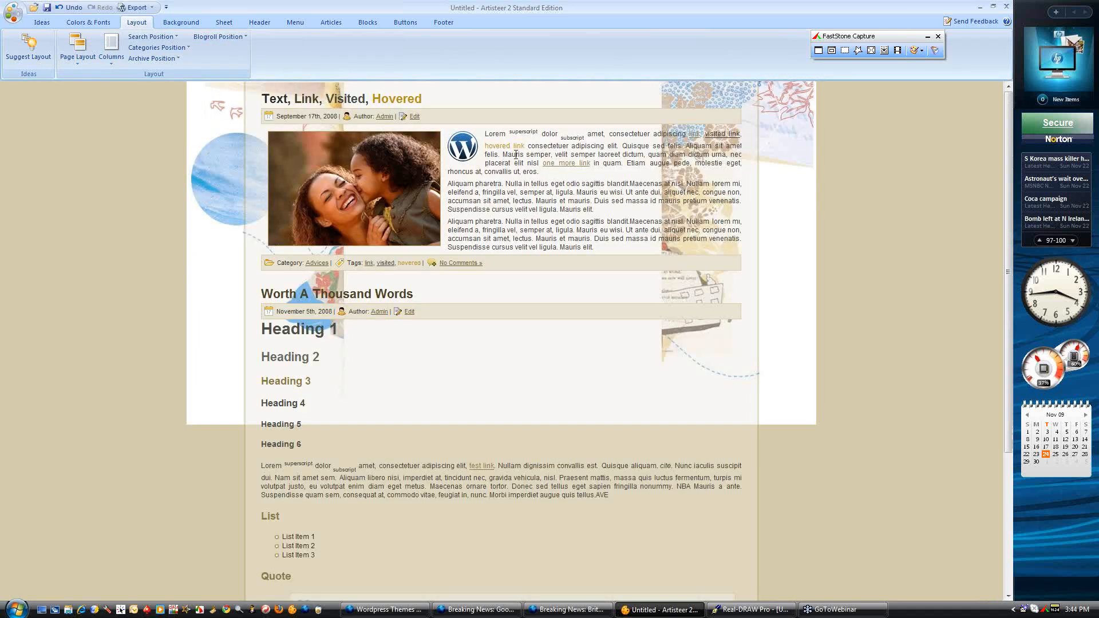
Set the sheet width to 600 pixels and make the sheet fully opaque
{"action": "left_click", "coordinate": [224, 23]}
{"action": "left_click", "coordinate": [221, 37]}
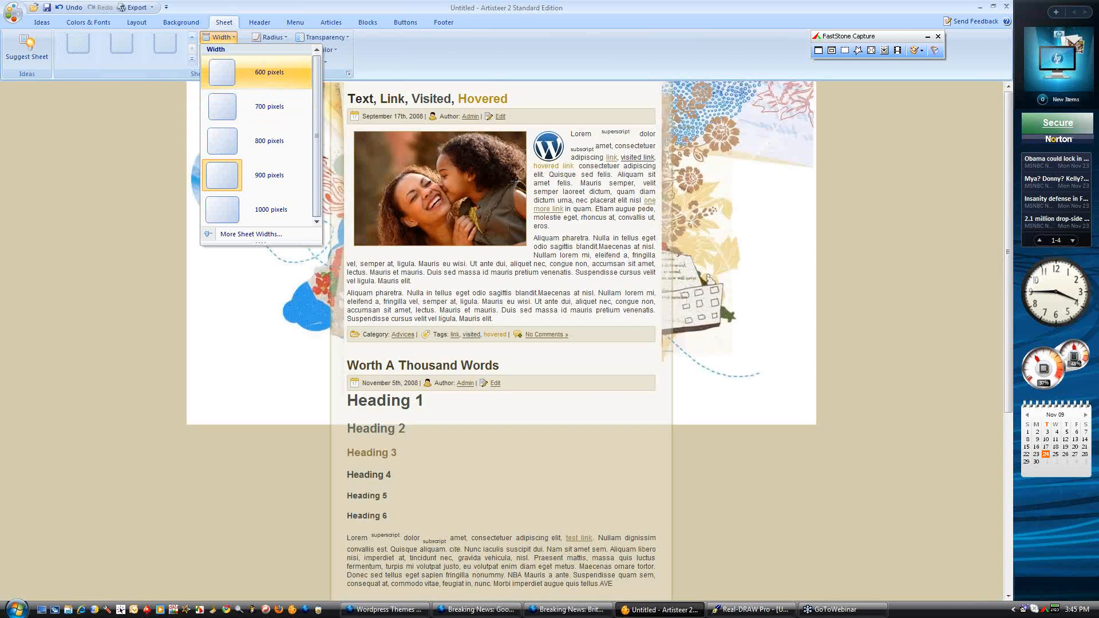
{"action": "left_click", "coordinate": [263, 72]}
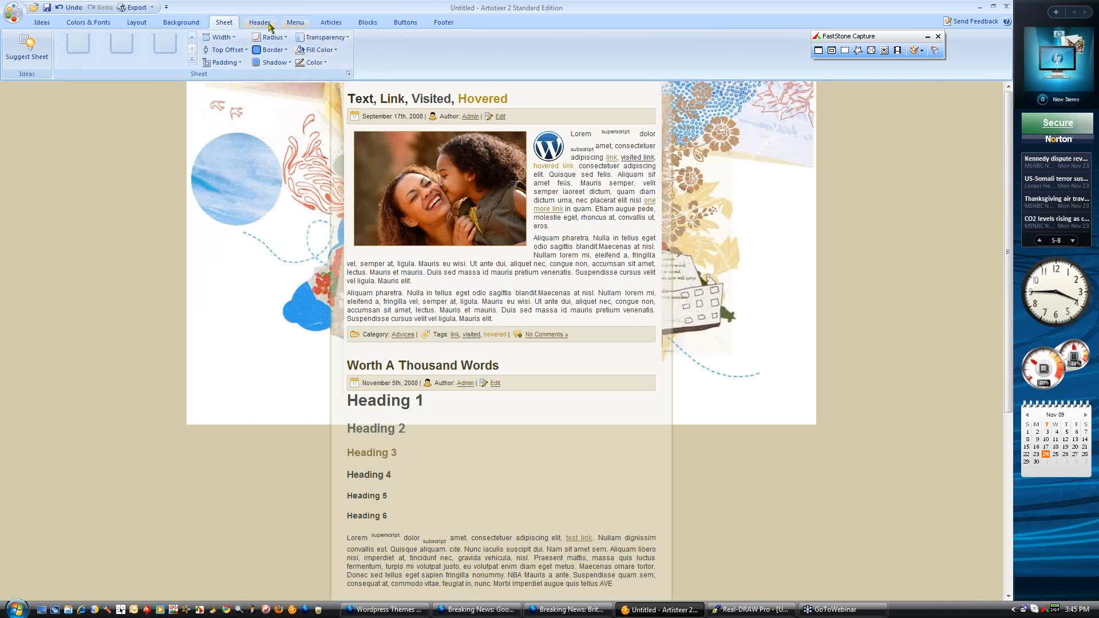
{"action": "left_click", "coordinate": [323, 37]}
{"action": "left_click", "coordinate": [325, 63]}
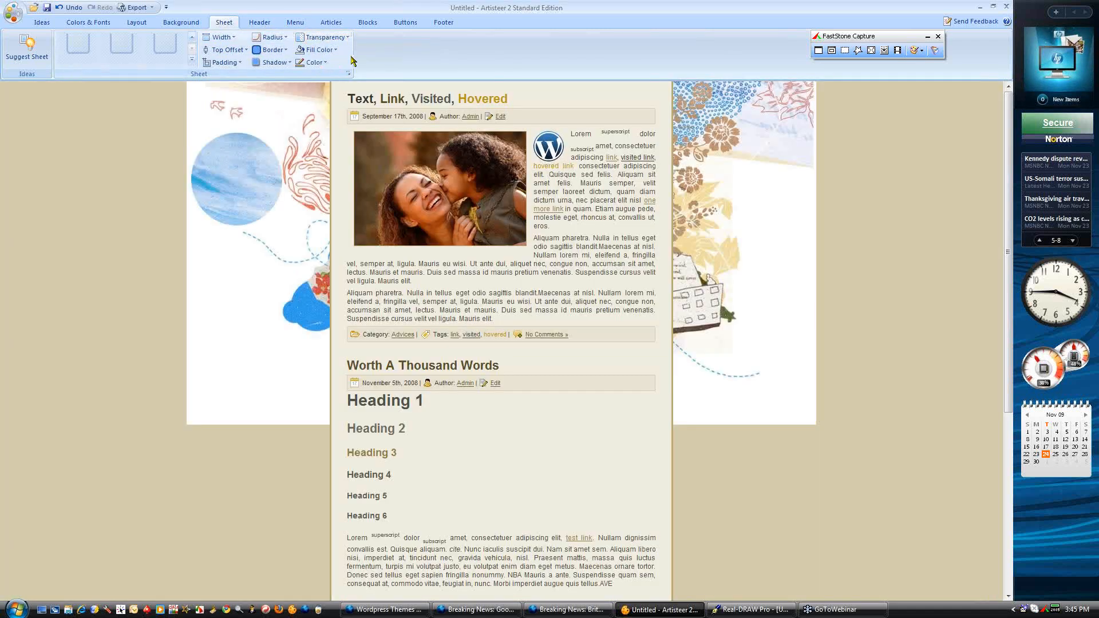
Hide the date, author and edit link in the article headers
{"action": "left_click", "coordinate": [330, 23]}
{"action": "left_click", "coordinate": [402, 38]}
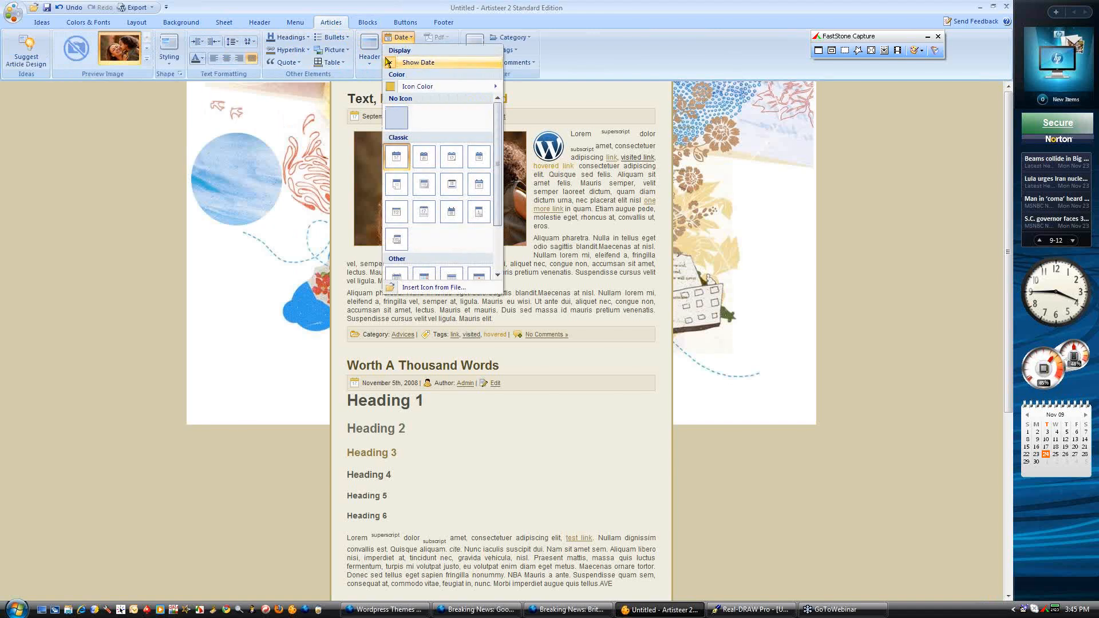
{"action": "left_click", "coordinate": [388, 62]}
{"action": "left_click", "coordinate": [402, 50]}
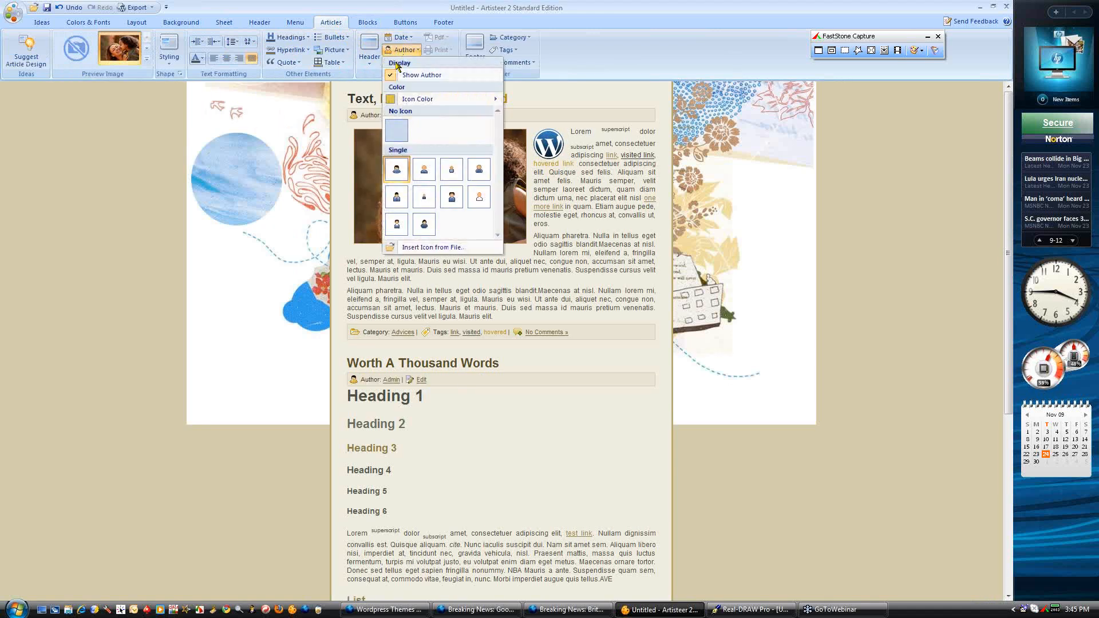
{"action": "left_click", "coordinate": [392, 75]}
{"action": "left_click", "coordinate": [400, 63]}
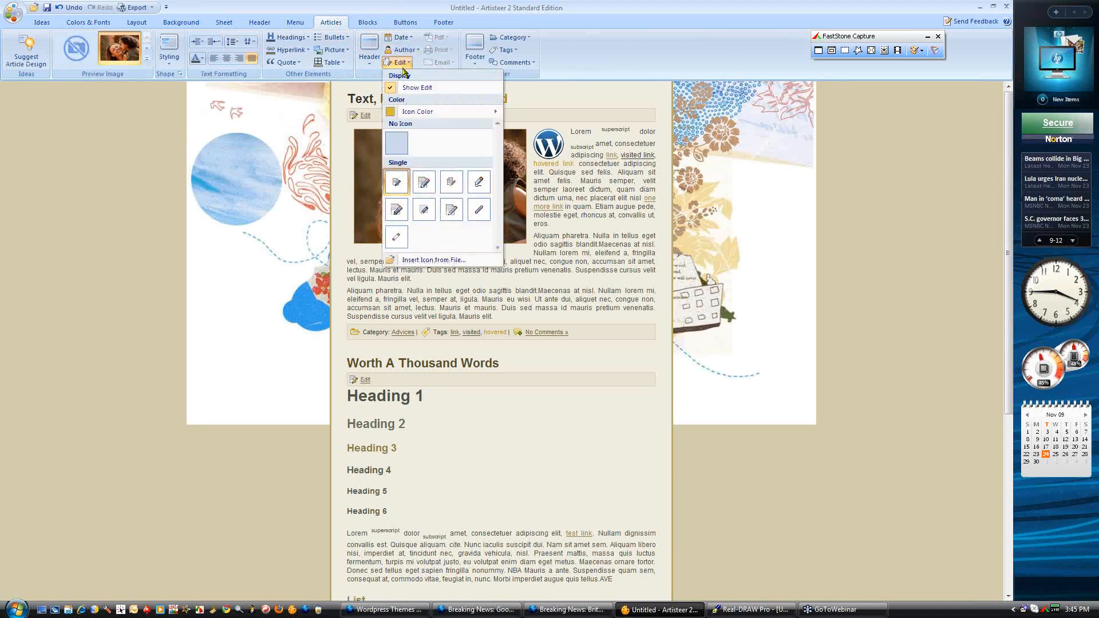
{"action": "left_click", "coordinate": [391, 88]}
Hide the category, tags and comments in the article footers
{"action": "left_click", "coordinate": [509, 38]}
{"action": "left_click", "coordinate": [502, 62]}
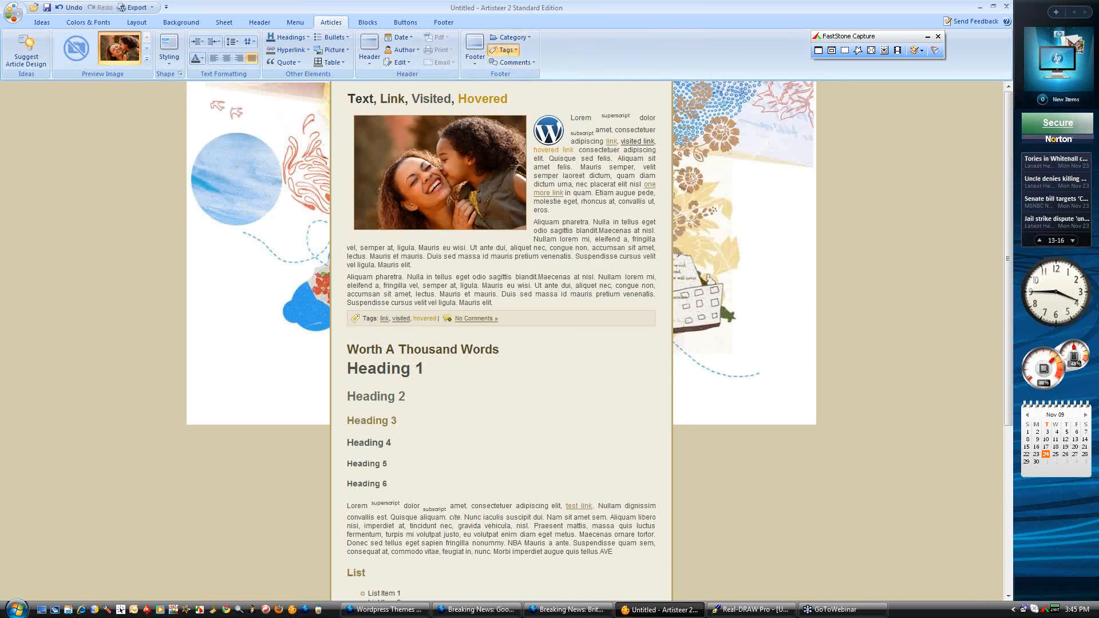
{"action": "left_click", "coordinate": [504, 51]}
{"action": "left_click", "coordinate": [501, 75]}
{"action": "left_click", "coordinate": [511, 63]}
{"action": "left_click", "coordinate": [501, 87]}
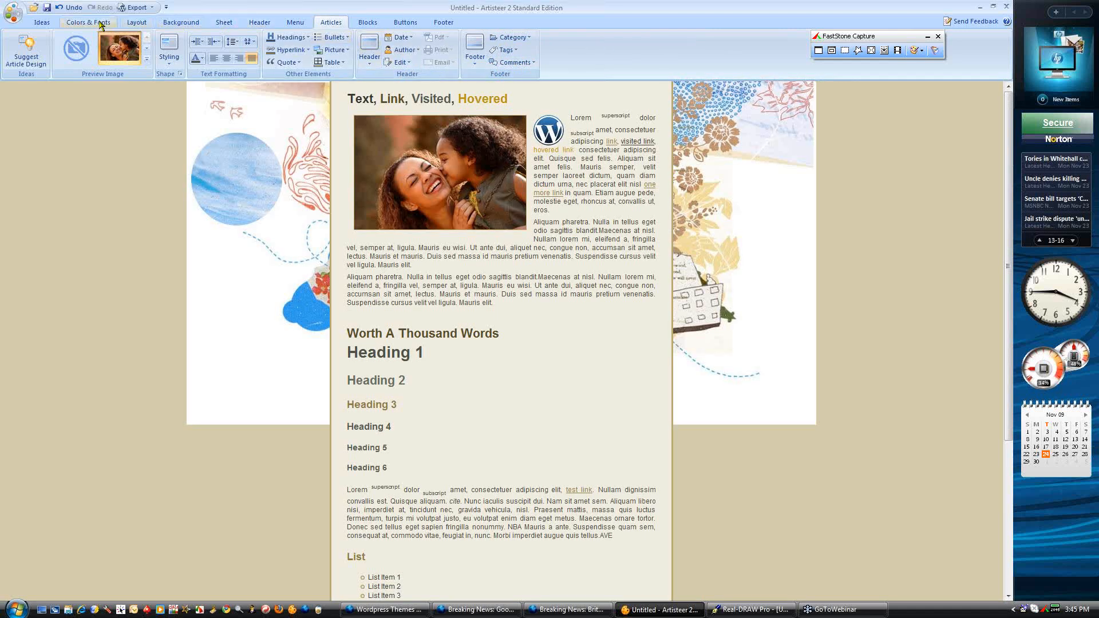
Apply the Sweet Life color theme from the Air pastel group
{"action": "left_click", "coordinate": [137, 23]}
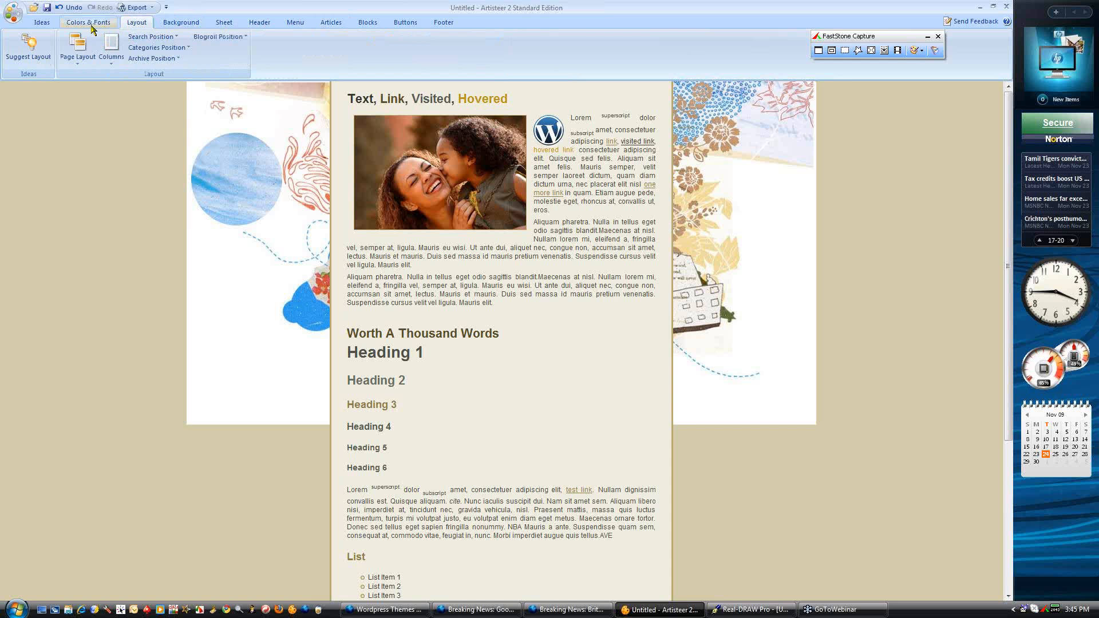
{"action": "left_click", "coordinate": [88, 22]}
{"action": "left_click", "coordinate": [80, 48]}
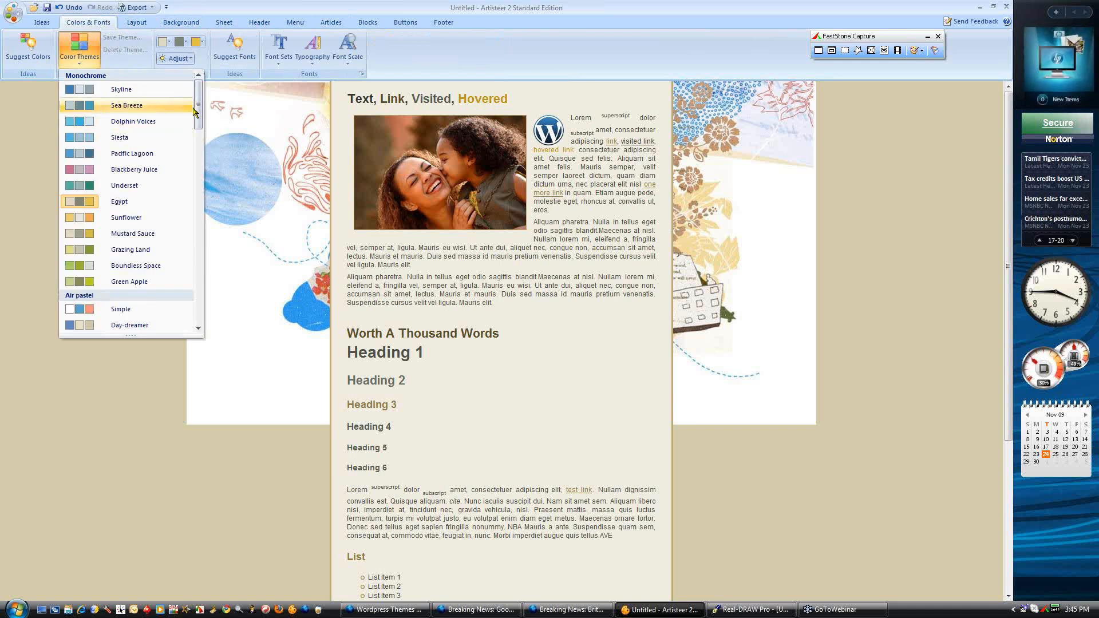
{"action": "left_click_drag", "start_coordinate": [197, 110], "coordinate": [196, 138]}
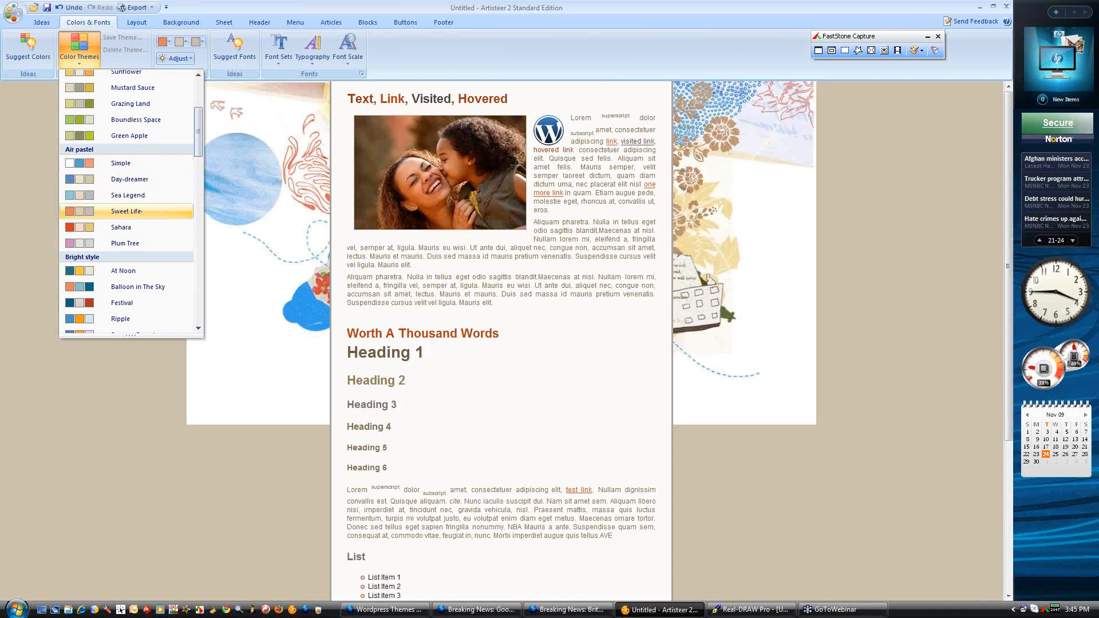
{"action": "left_click", "coordinate": [119, 213]}
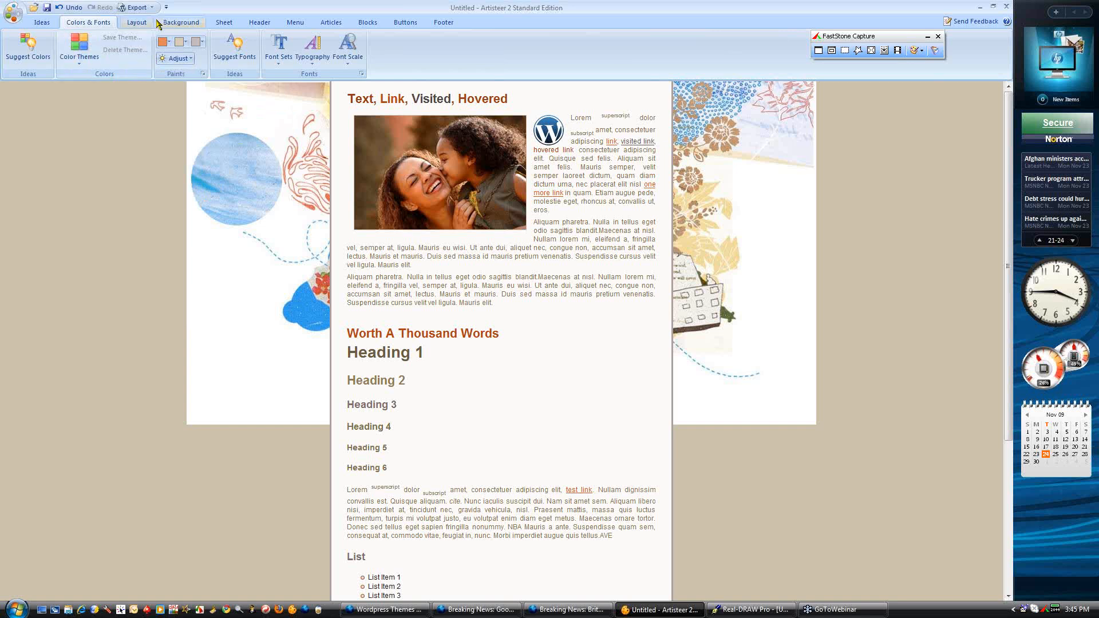
Launch the Pixie color picker to read the color around the background image
{"action": "left_click", "coordinate": [182, 23]}
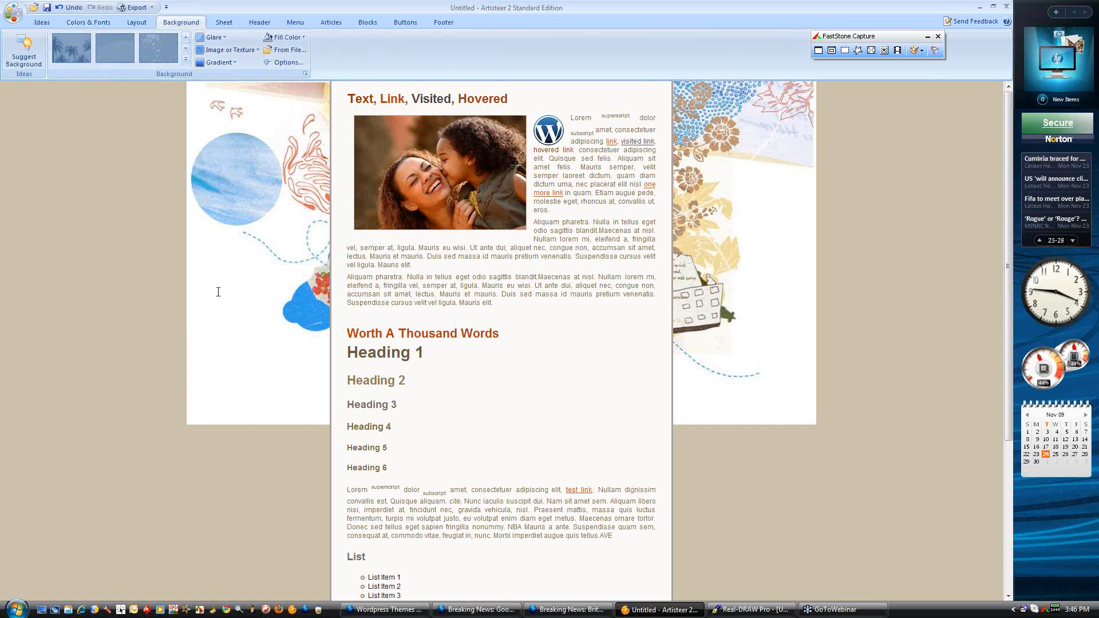
{"action": "left_click", "coordinate": [133, 609]}
{"action": "left_click", "coordinate": [538, 316]}
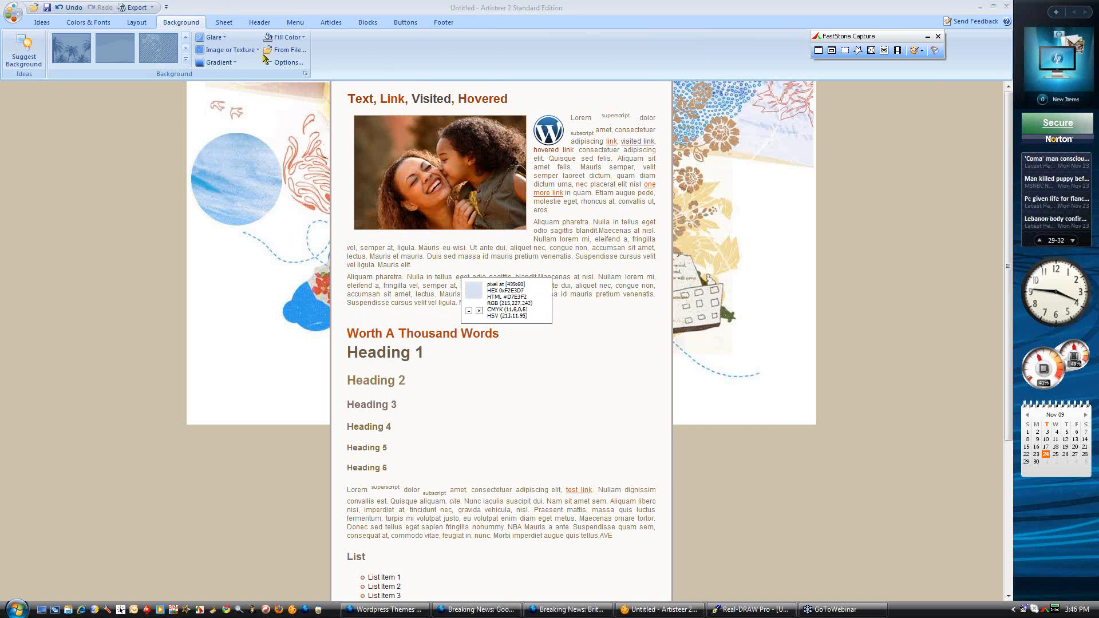
Try 000000 as the page background's custom fill color, settle on FFFFFF instead, and close the Pixie color picker
{"action": "left_click", "coordinate": [288, 37]}
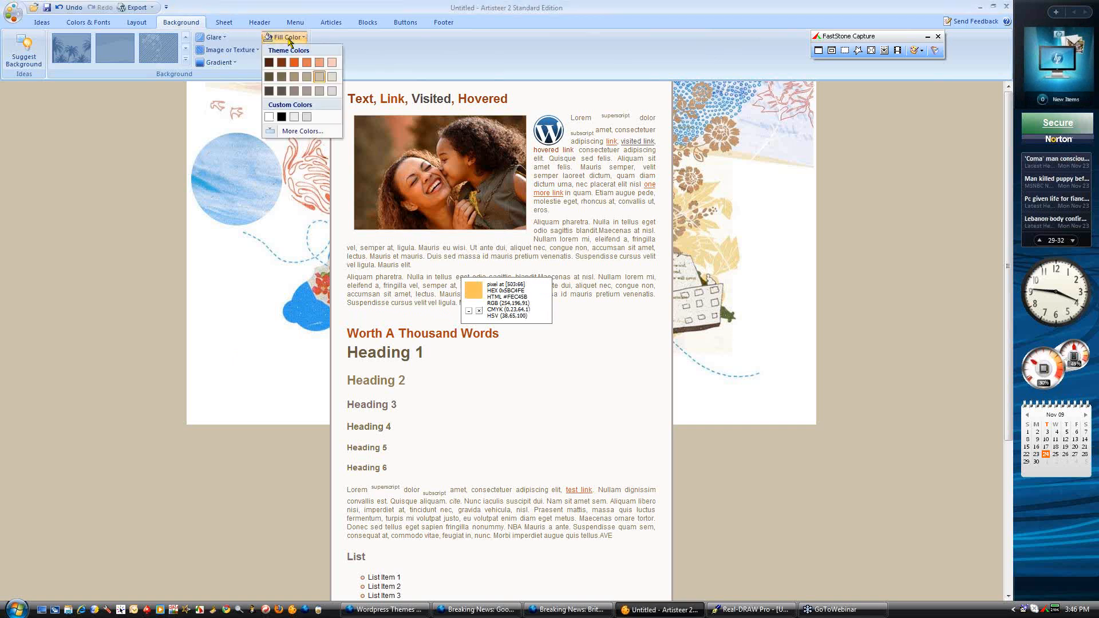
{"action": "left_click", "coordinate": [302, 131]}
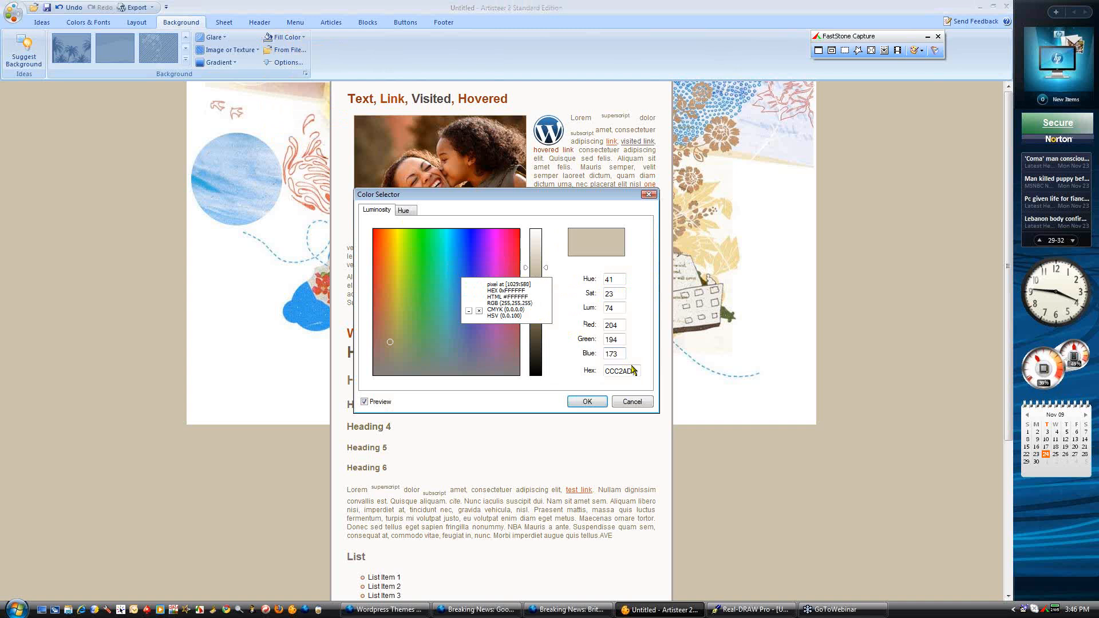
{"action": "left_click_drag", "start_coordinate": [637, 371], "coordinate": [600, 374]}
{"action": "type", "text": "000000"}
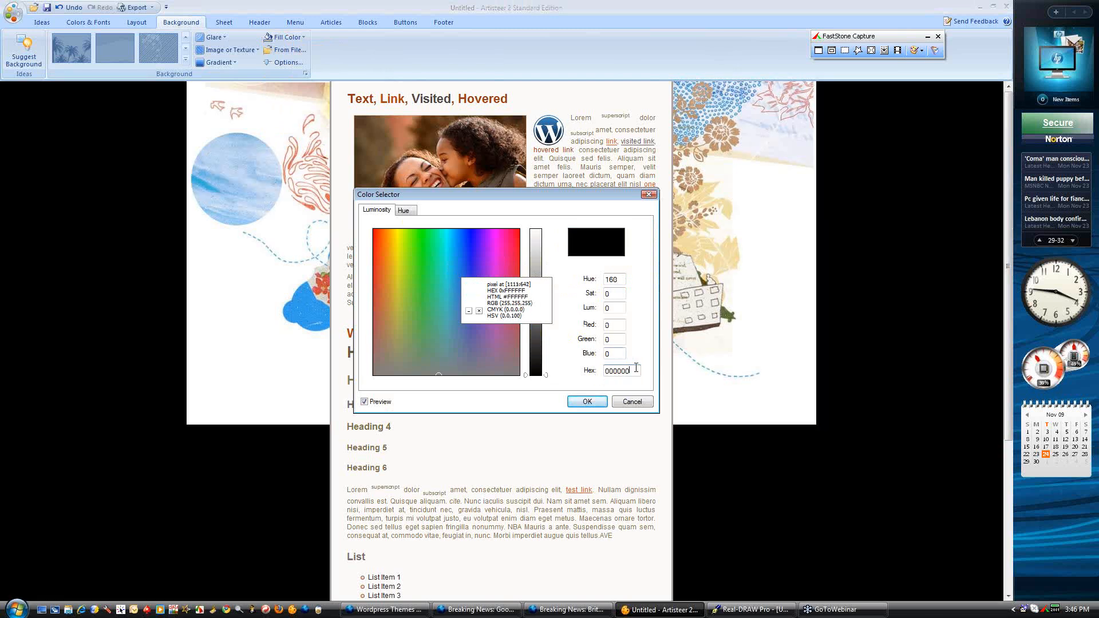
{"action": "left_click_drag", "start_coordinate": [637, 370], "coordinate": [603, 370]}
{"action": "type", "text": "FFFFFF"}
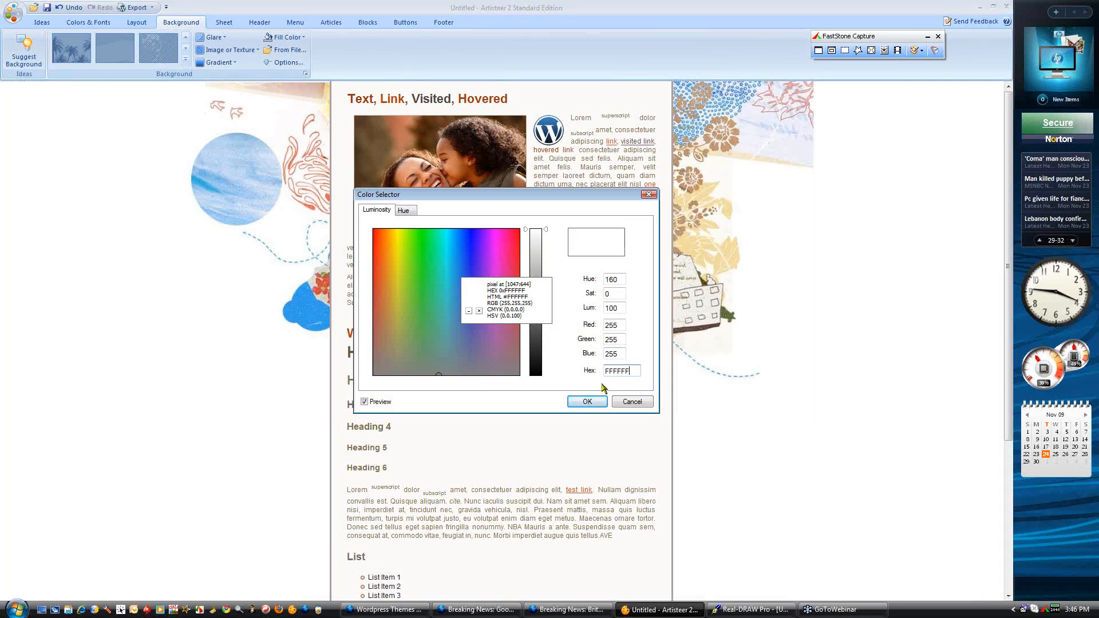
{"action": "left_click", "coordinate": [587, 401]}
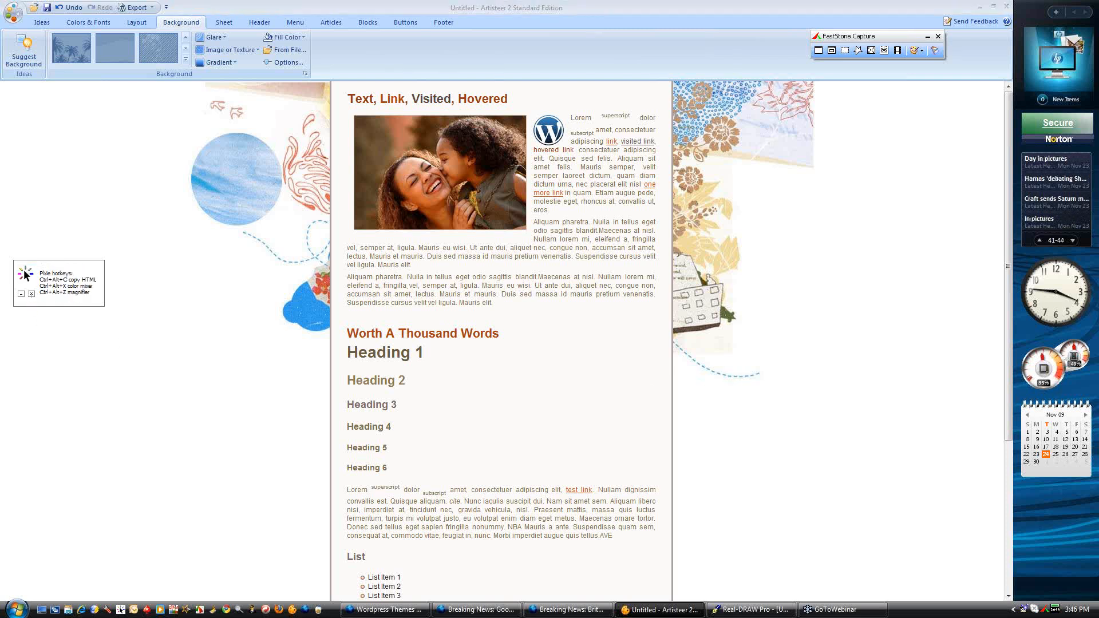
{"action": "left_click", "coordinate": [31, 293]}
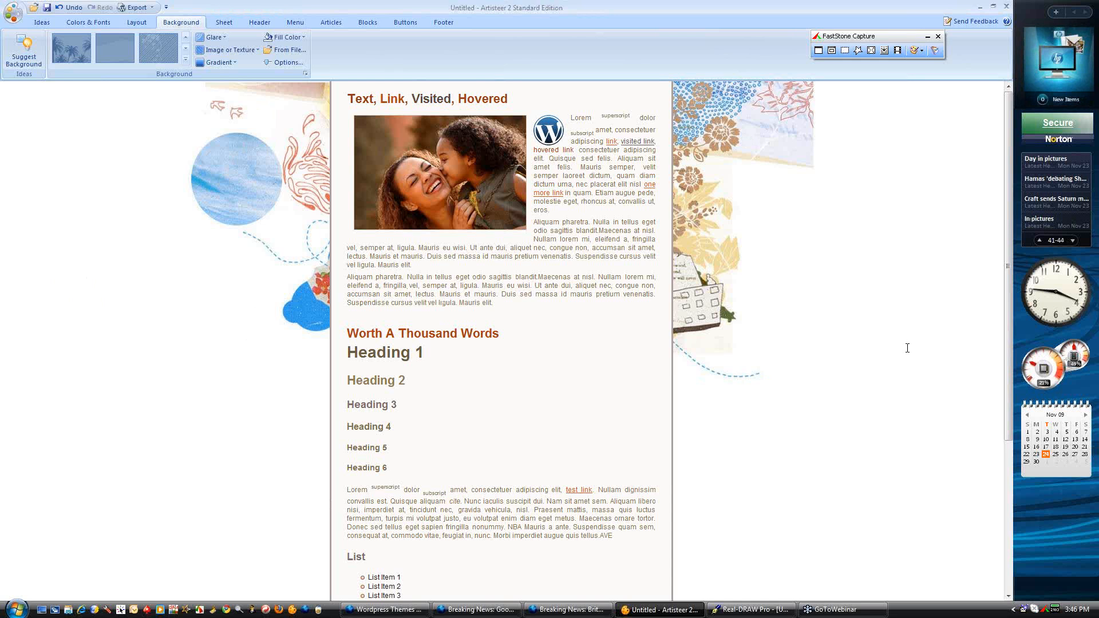
Set the background image's scrolling to Fixed and check the effect by scrolling the page preview
{"action": "left_click", "coordinate": [286, 63]}
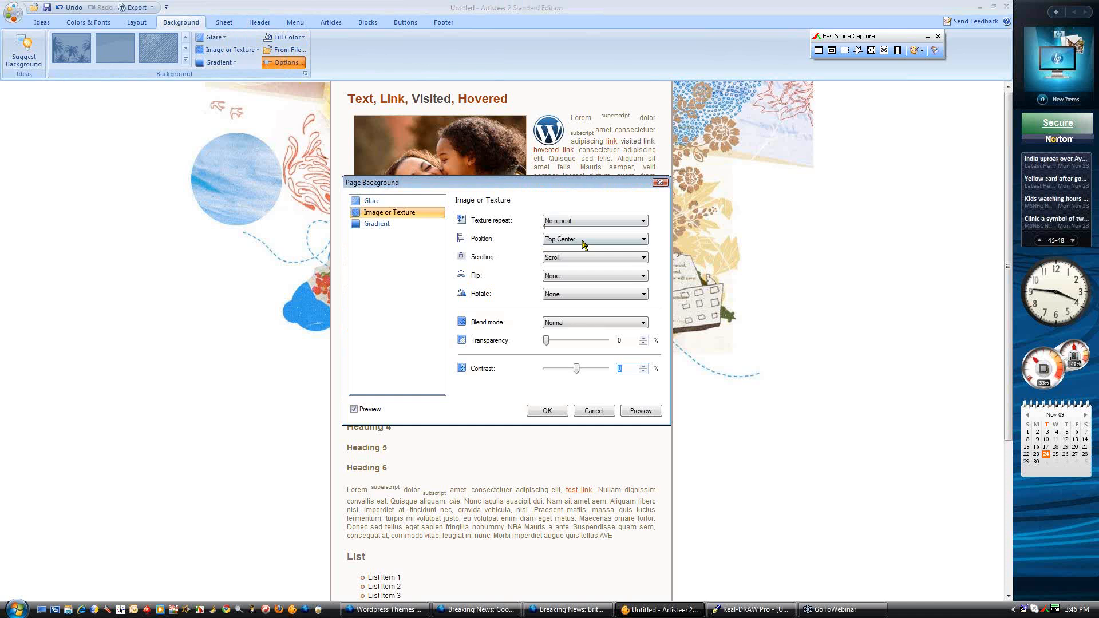
{"action": "left_click", "coordinate": [588, 257]}
{"action": "left_click", "coordinate": [578, 275]}
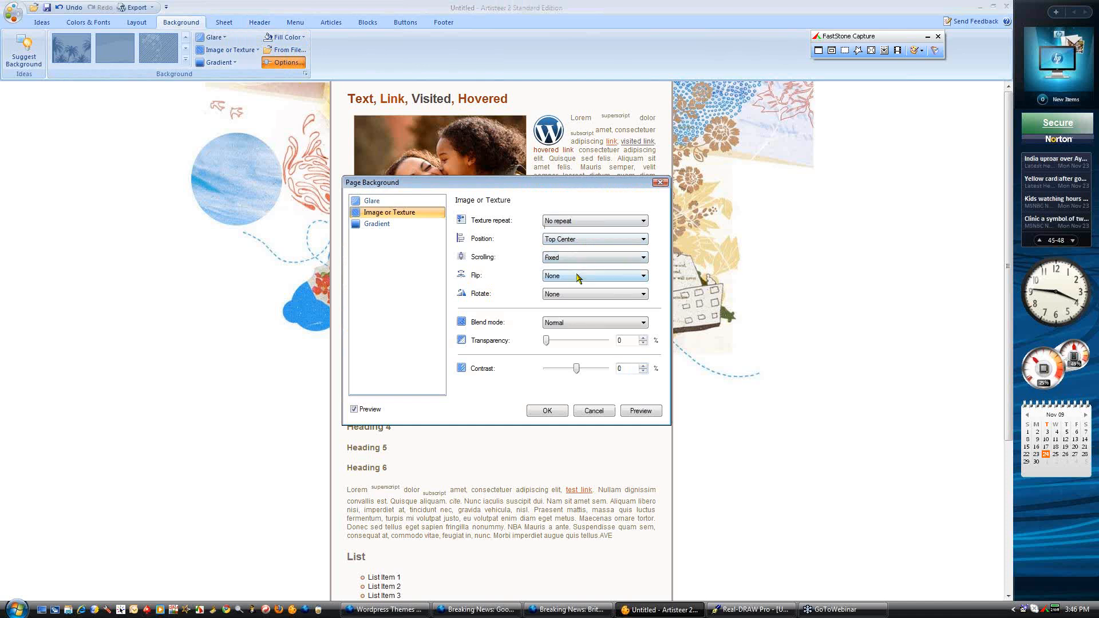
{"action": "left_click", "coordinate": [554, 416]}
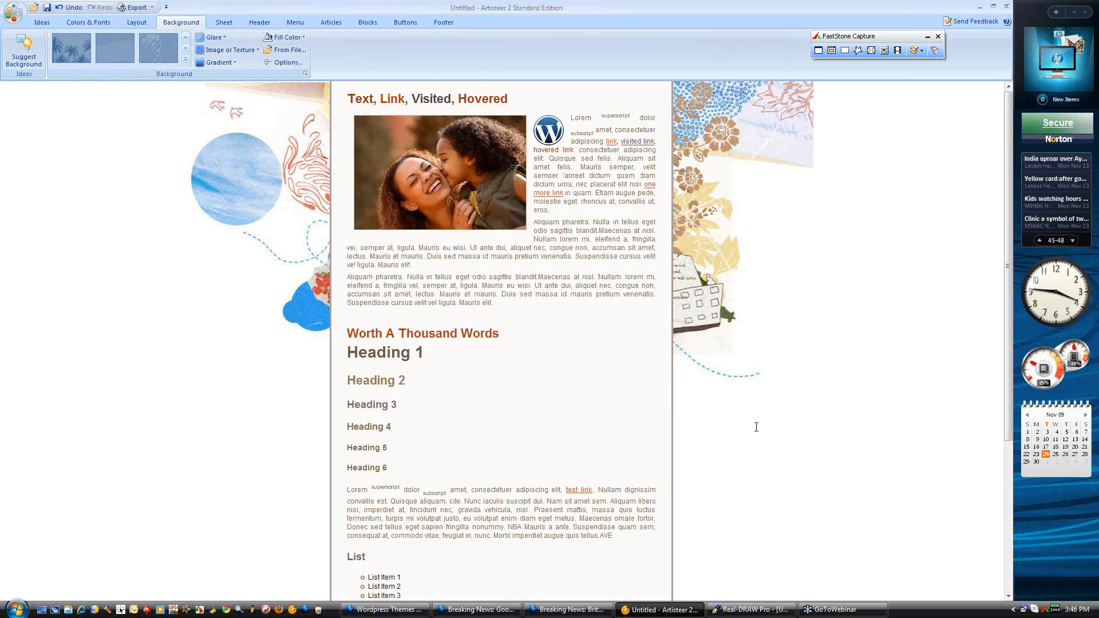
{"action": "scroll", "coordinate": [757, 436], "scroll_direction": "down", "scroll_amount": 3}
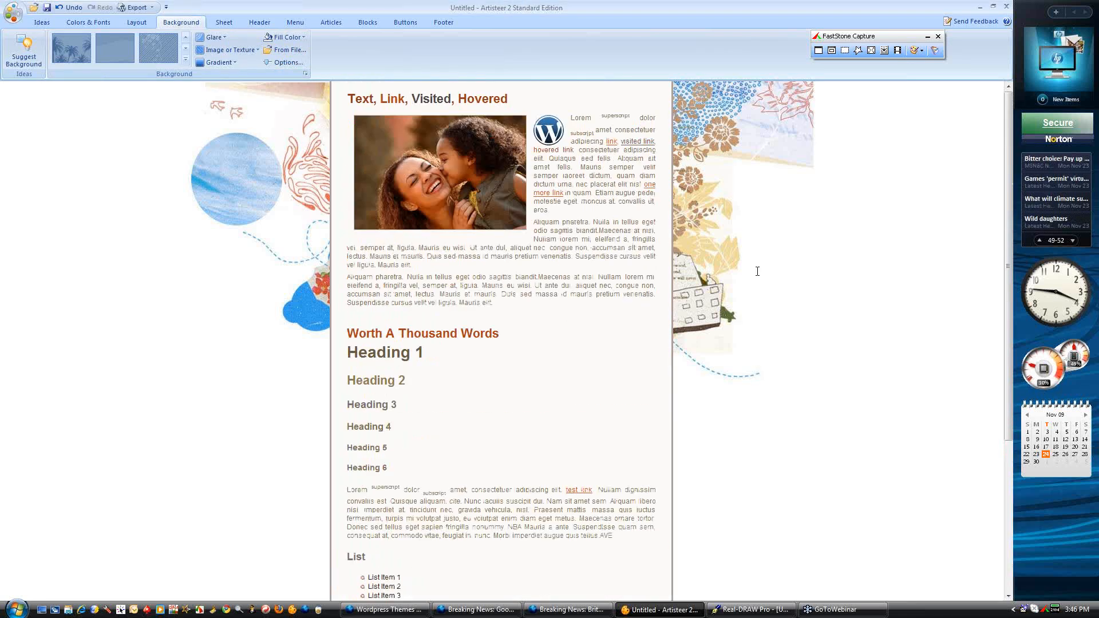
{"action": "scroll", "coordinate": [758, 277], "scroll_direction": "up", "scroll_amount": 3}
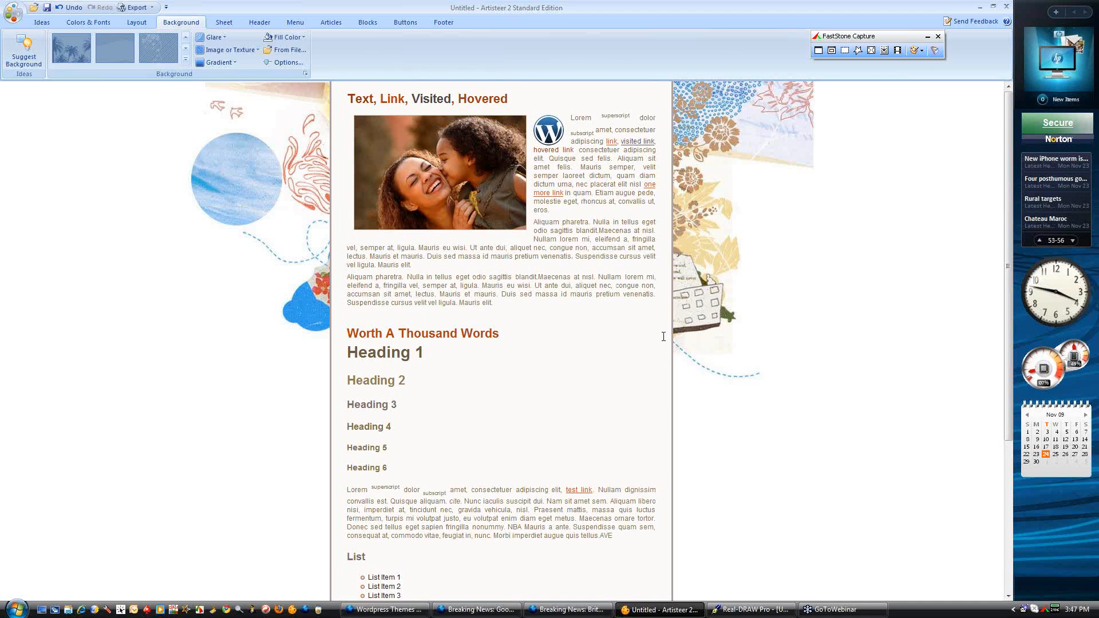
{"action": "scroll", "coordinate": [605, 261], "scroll_direction": "down", "scroll_amount": 4}
{"action": "scroll", "coordinate": [515, 189], "scroll_direction": "up", "scroll_amount": 4}
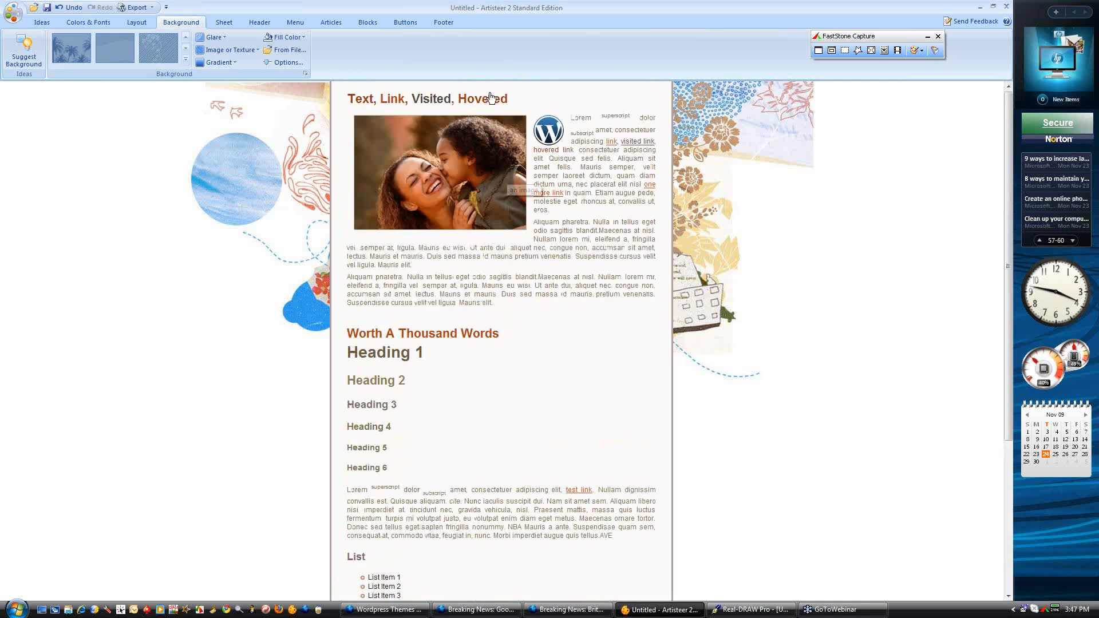
Try a 100 pixels top offset on the sheet, return it to Without Offset, and check the page preview
{"action": "left_click", "coordinate": [224, 22]}
{"action": "left_click", "coordinate": [226, 50]}
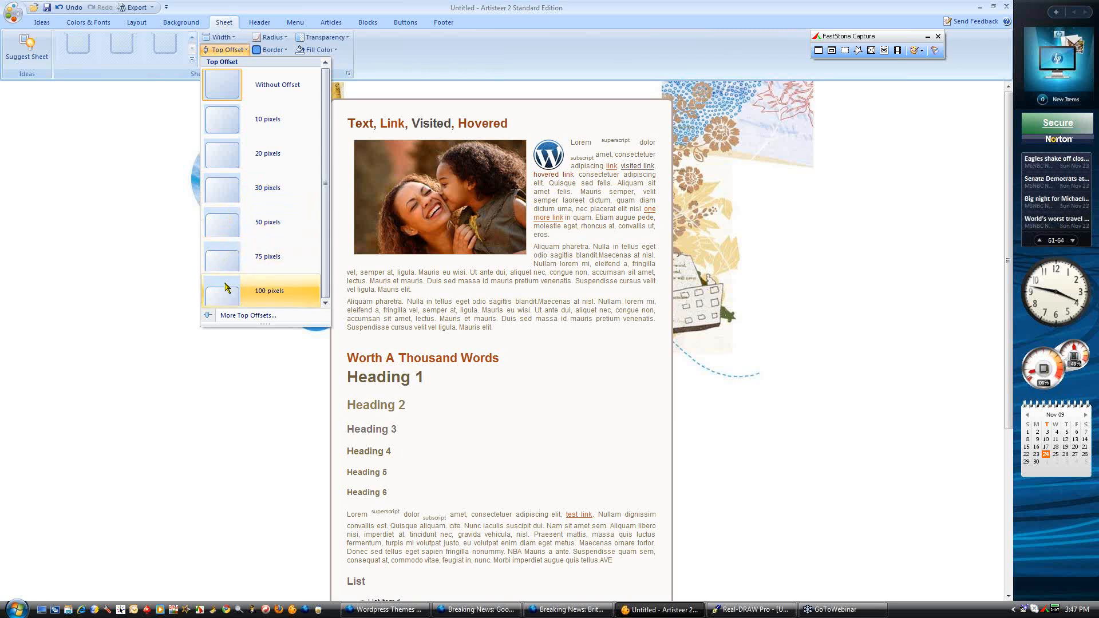
{"action": "left_click", "coordinate": [269, 291]}
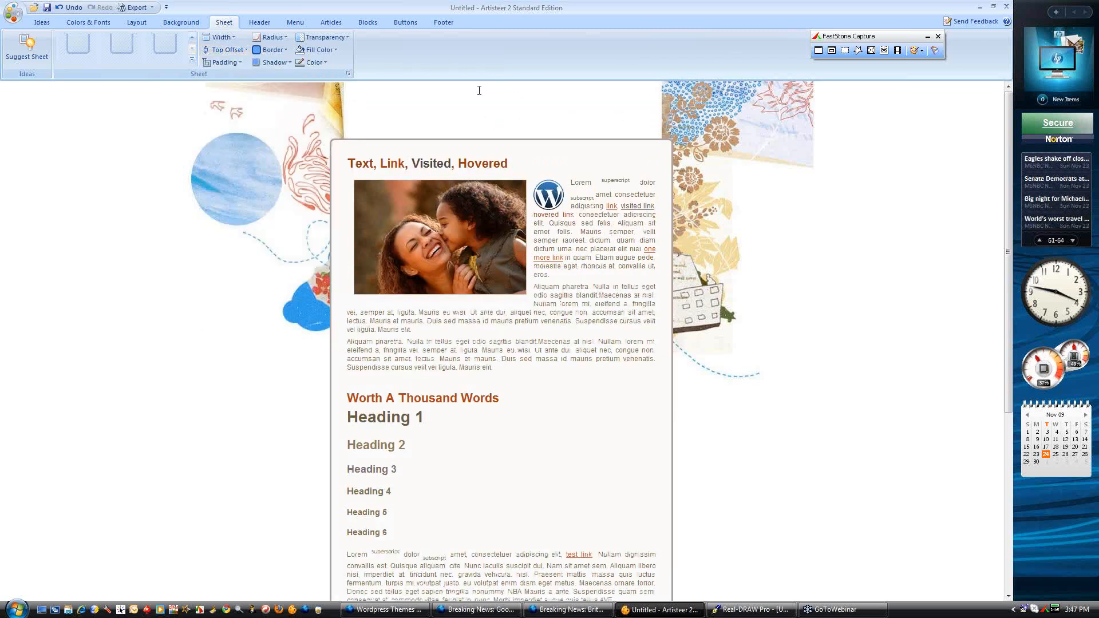
{"action": "left_click", "coordinate": [227, 50]}
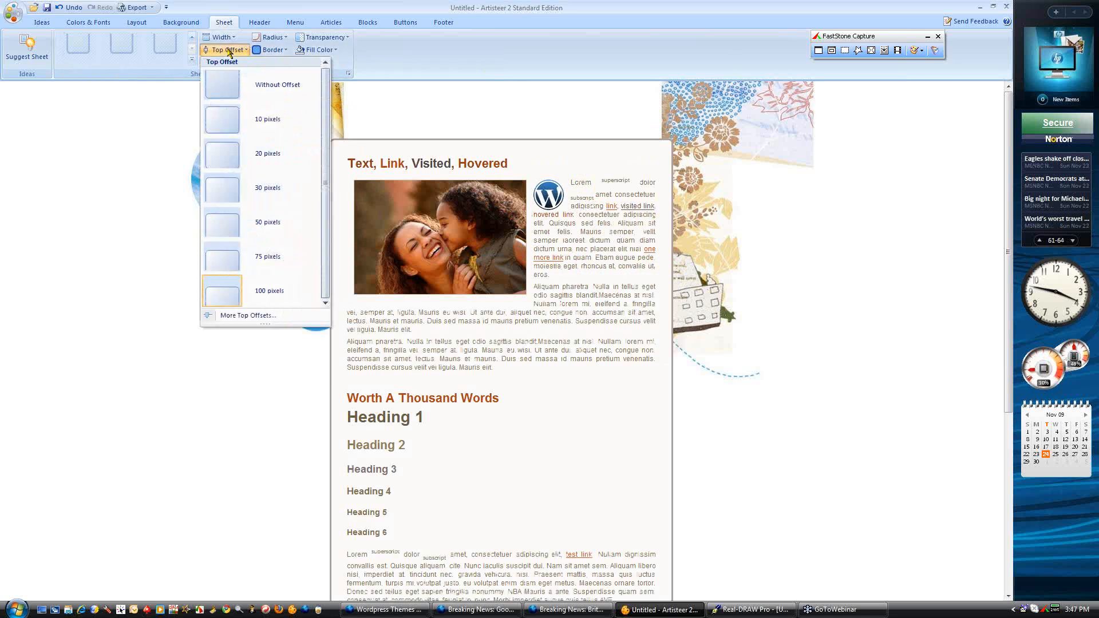
{"action": "left_click", "coordinate": [269, 85]}
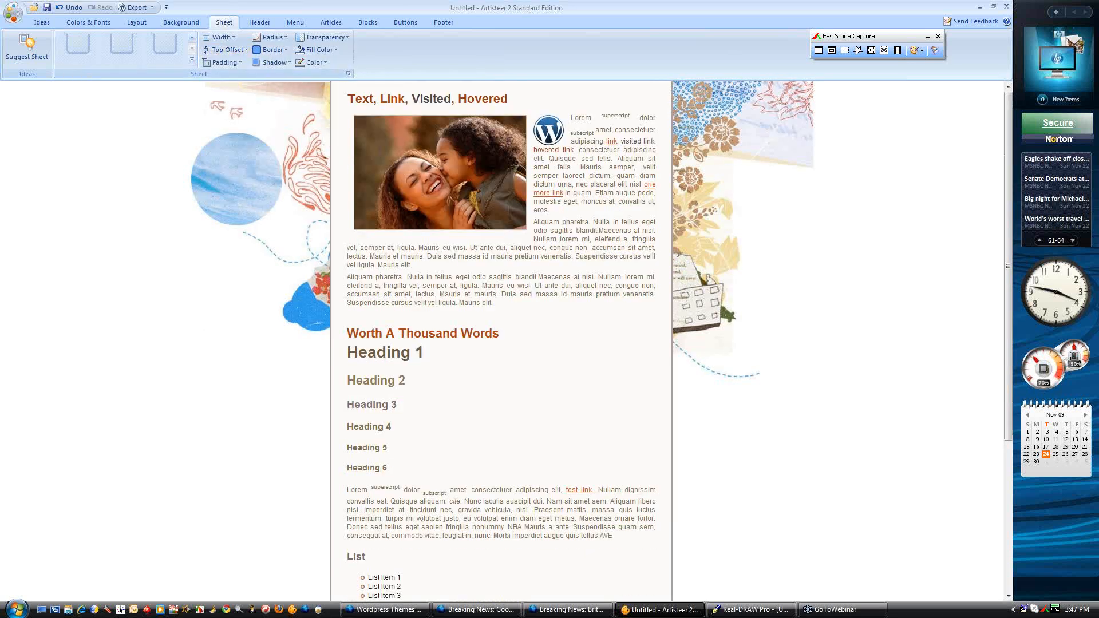
{"action": "scroll", "coordinate": [826, 261], "scroll_direction": "down", "scroll_amount": 3}
{"action": "scroll", "coordinate": [827, 262], "scroll_direction": "up", "scroll_amount": 3}
{"action": "scroll", "coordinate": [830, 264], "scroll_direction": "down", "scroll_amount": 3}
{"action": "scroll", "coordinate": [829, 263], "scroll_direction": "up", "scroll_amount": 3}
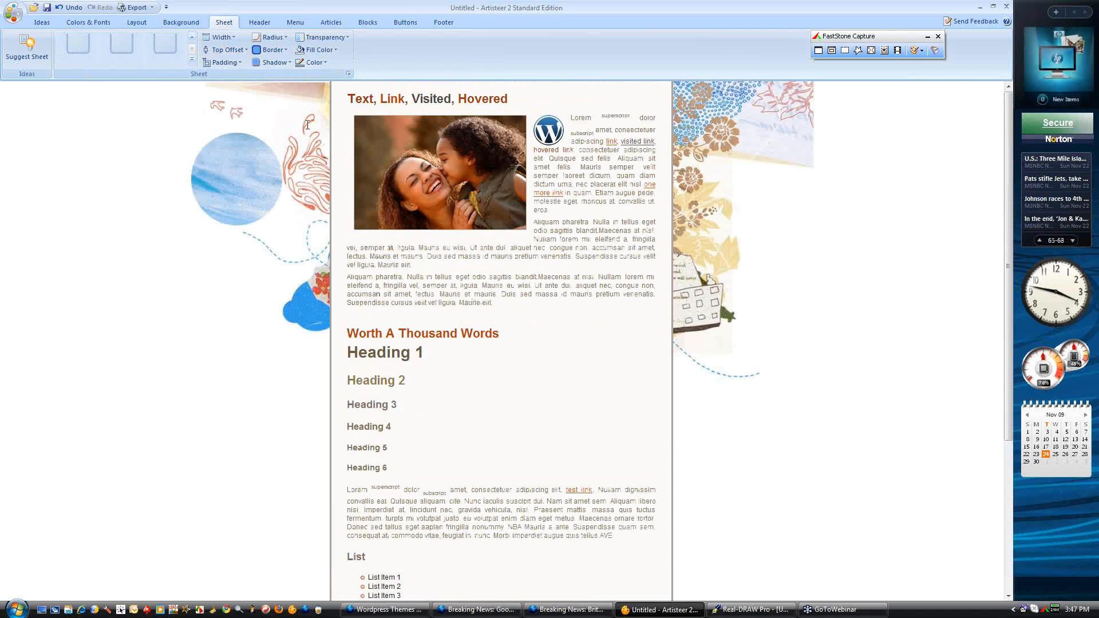
Launch the Pixie color picker and read the pale lavender color of the paper area in the background image
{"action": "scroll", "coordinate": [779, 281], "scroll_direction": "down", "scroll_amount": 3}
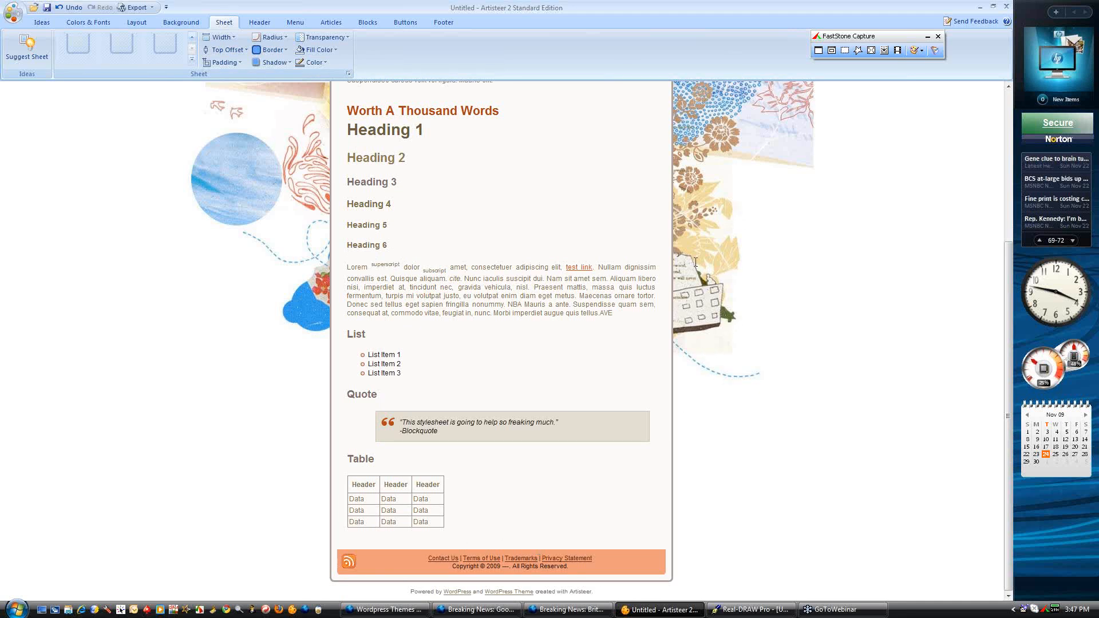
{"action": "left_click", "coordinate": [121, 610]}
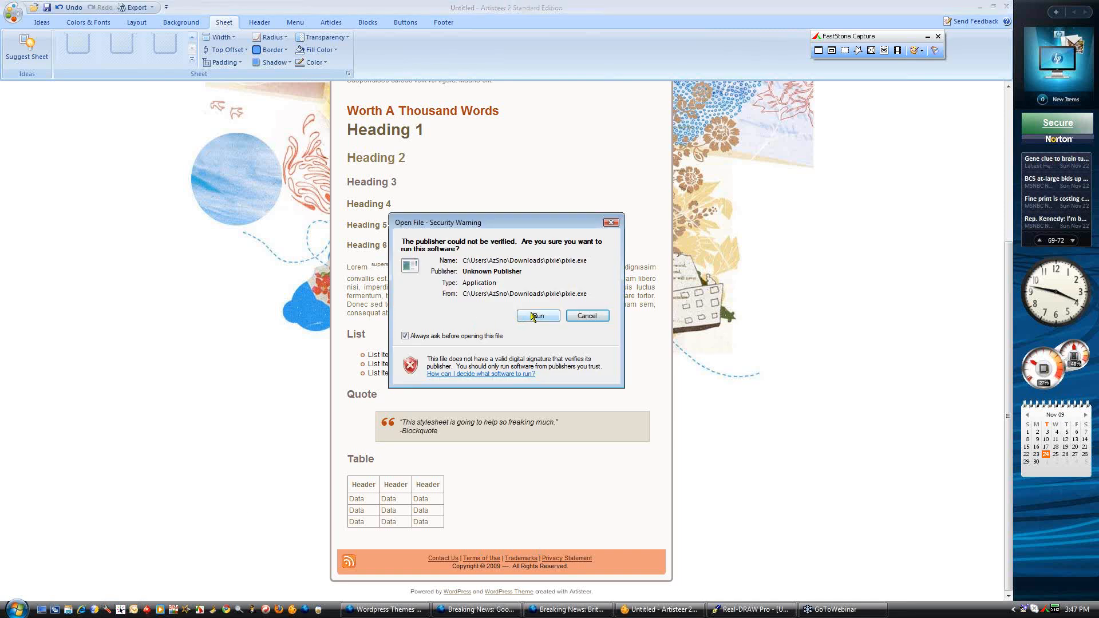
{"action": "left_click", "coordinate": [529, 315]}
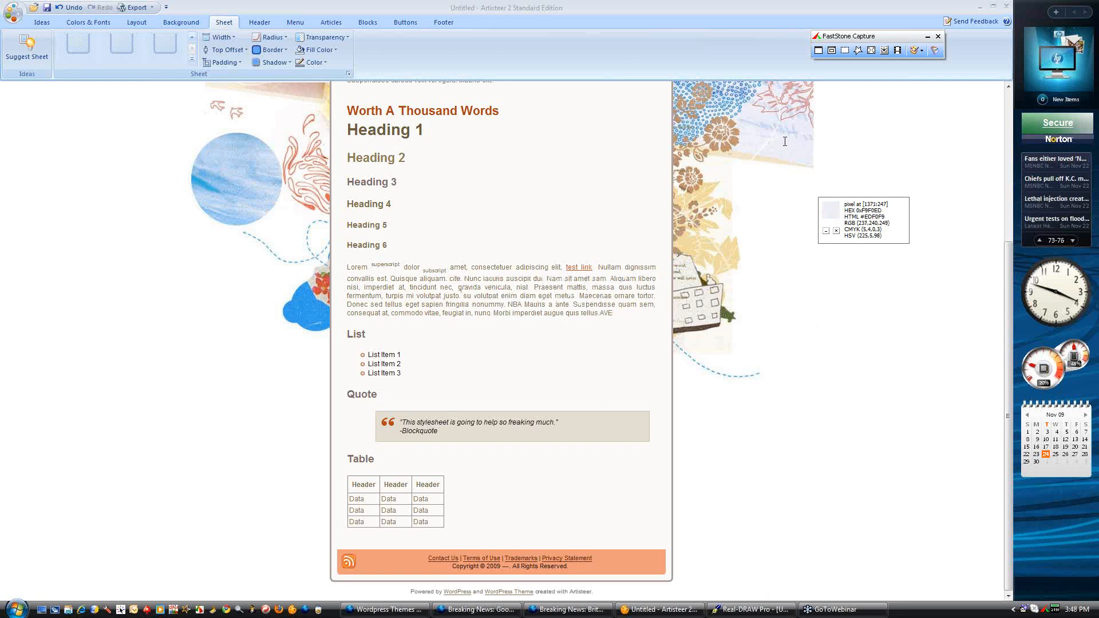
Replace the footer's RSS icon with the first round icon in the second row of the Medium group
{"action": "left_click", "coordinate": [435, 21]}
{"action": "left_click", "coordinate": [185, 62]}
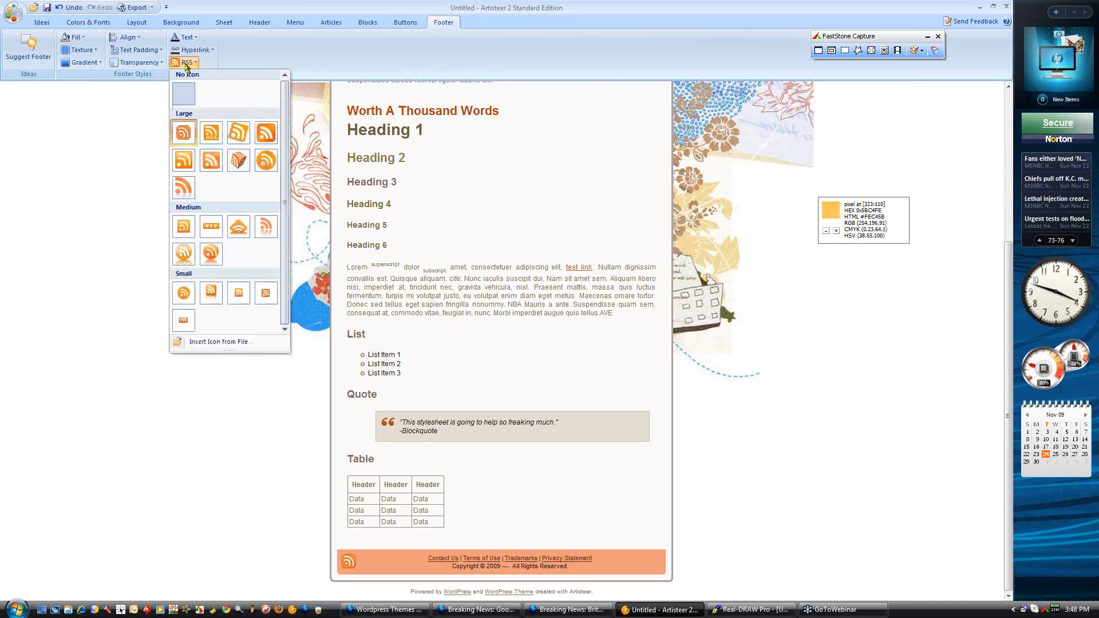
{"action": "left_click", "coordinate": [183, 254]}
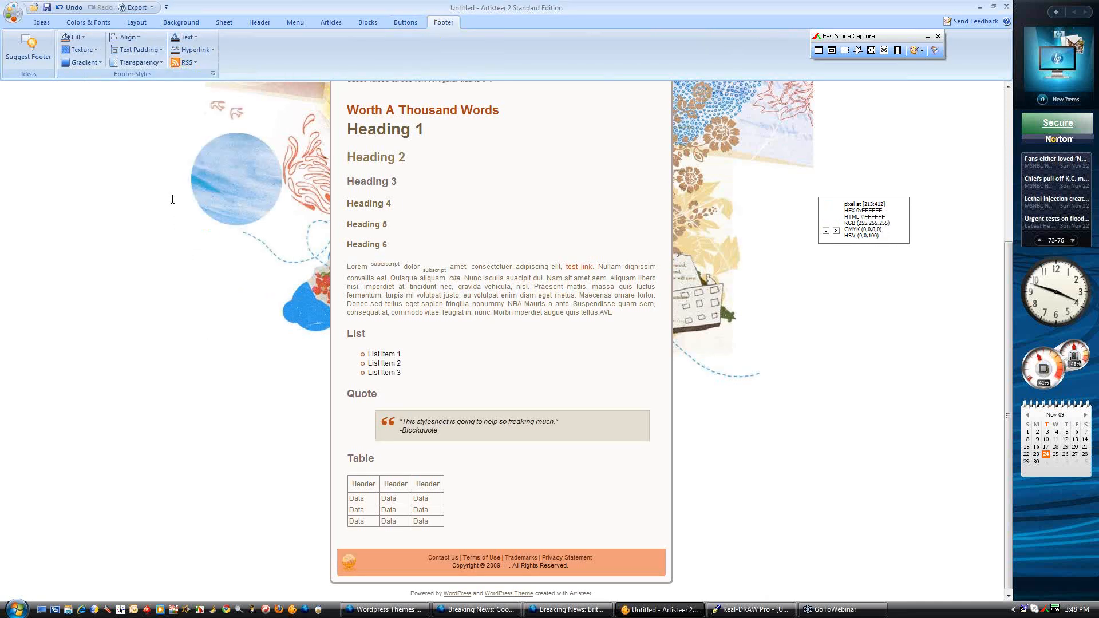
Set the footer's fill to the custom color EDF0F9
{"action": "left_click", "coordinate": [78, 40]}
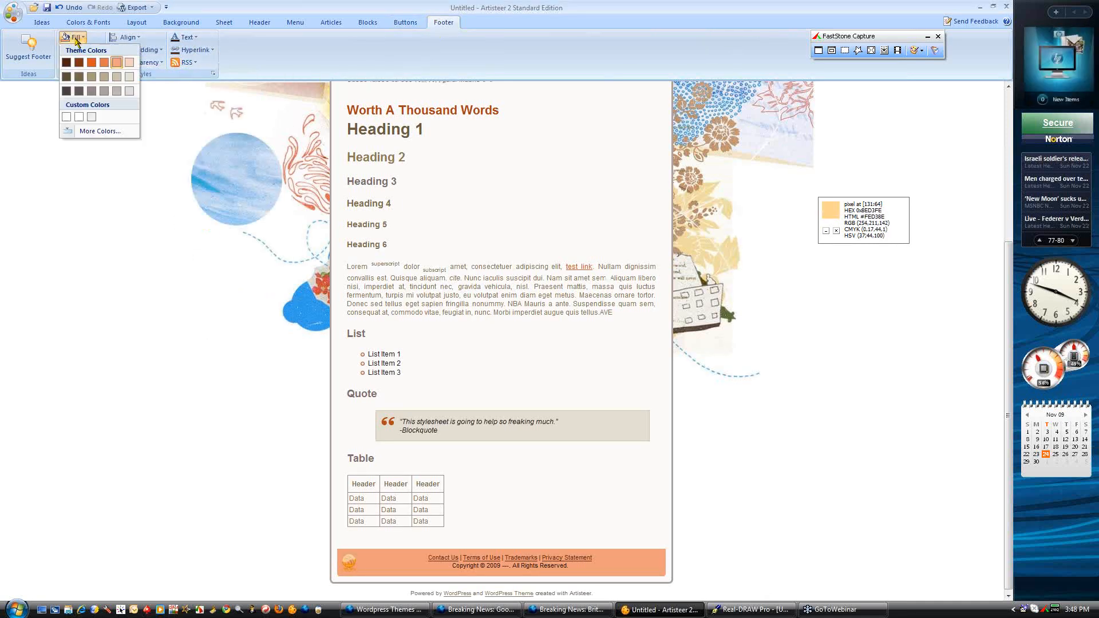
{"action": "left_click", "coordinate": [100, 131]}
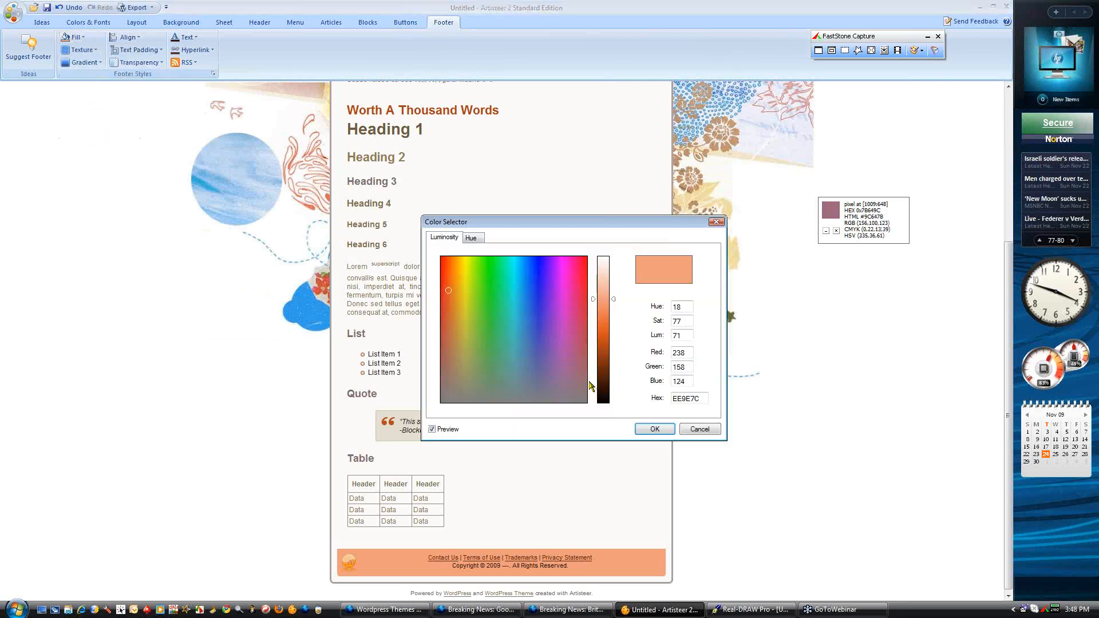
{"action": "double_click", "coordinate": [701, 395]}
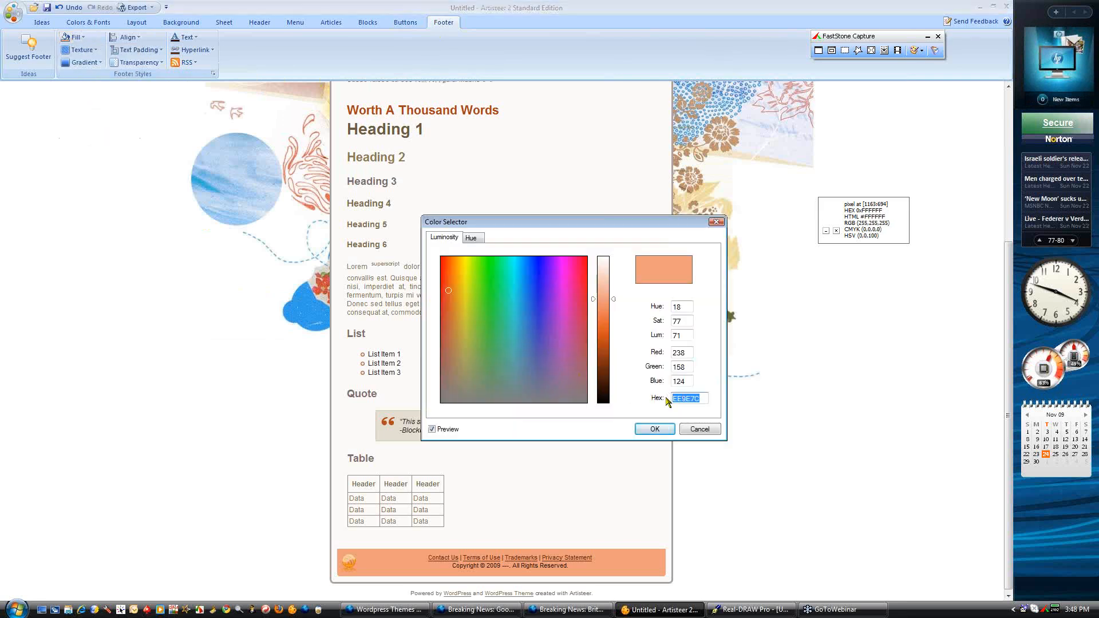
{"action": "type", "text": "EDF0F9"}
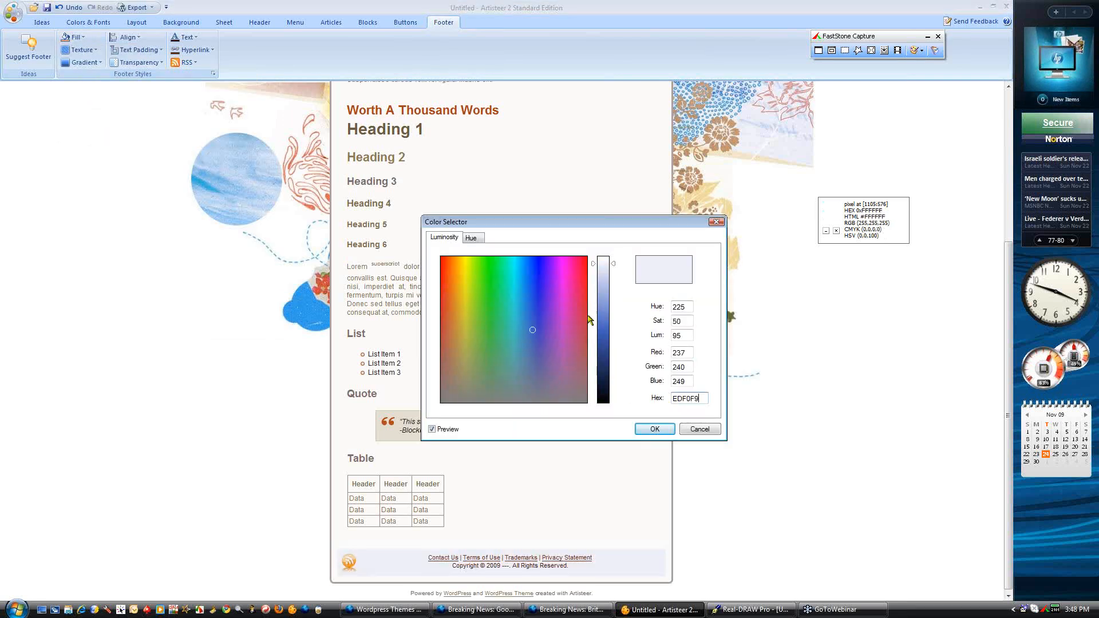
{"action": "left_click", "coordinate": [653, 429]}
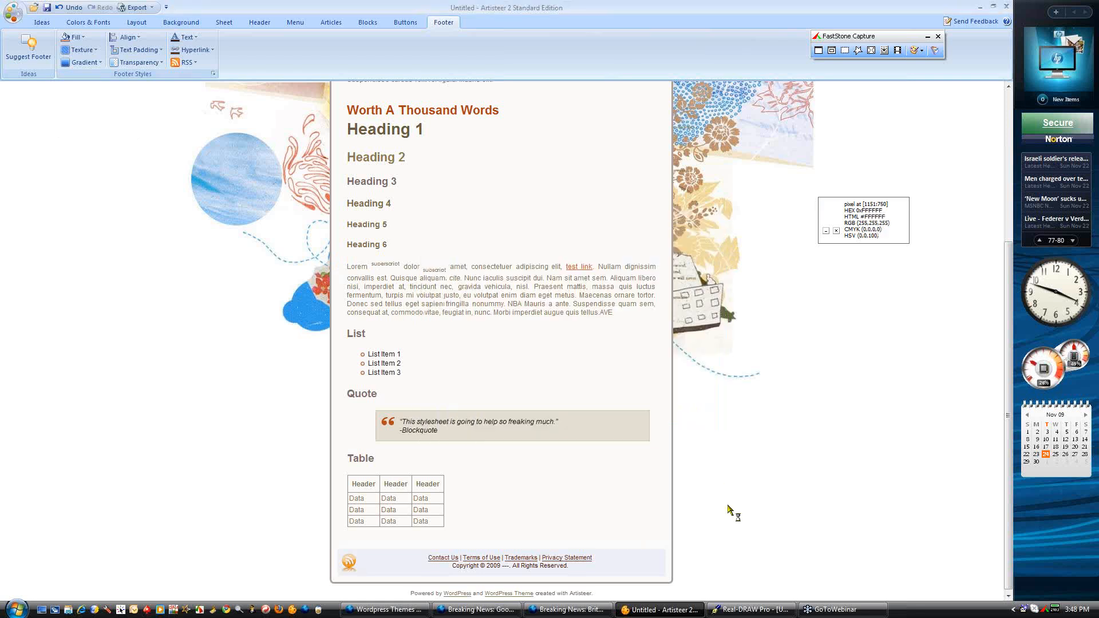
Set the sheet's padding to No Padding so the footer spans its full width
{"action": "left_click", "coordinate": [222, 23]}
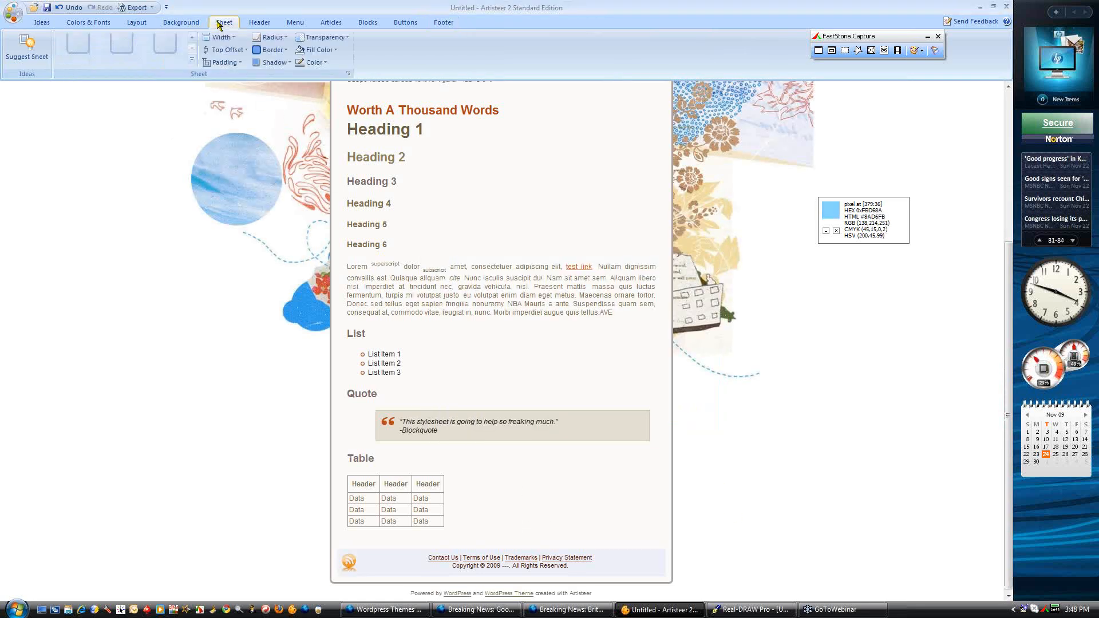
{"action": "left_click", "coordinate": [226, 63]}
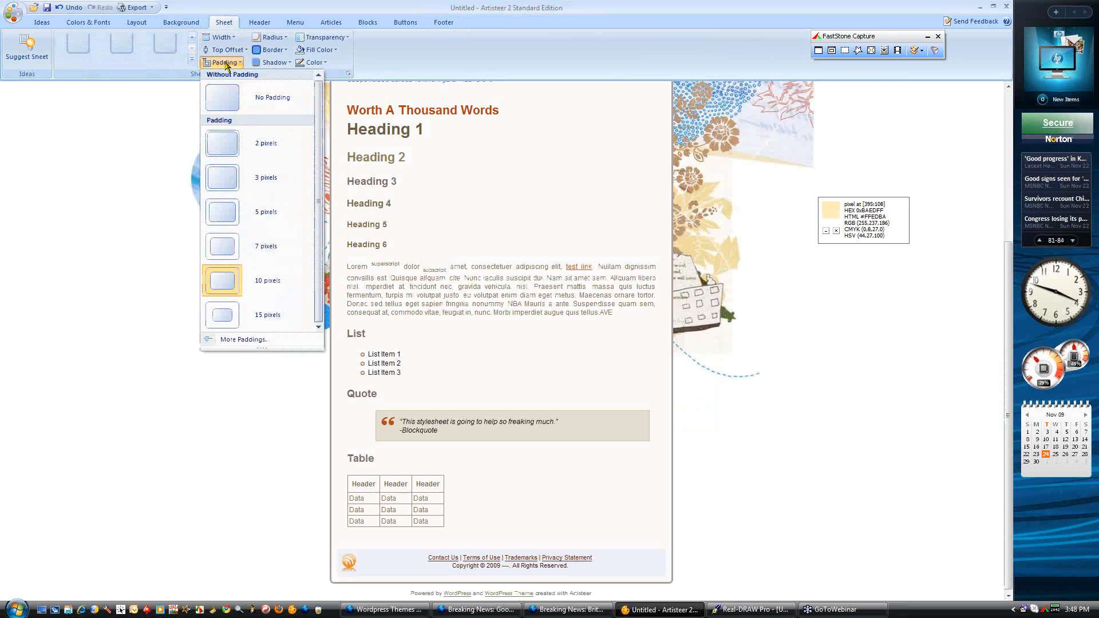
{"action": "left_click", "coordinate": [222, 97]}
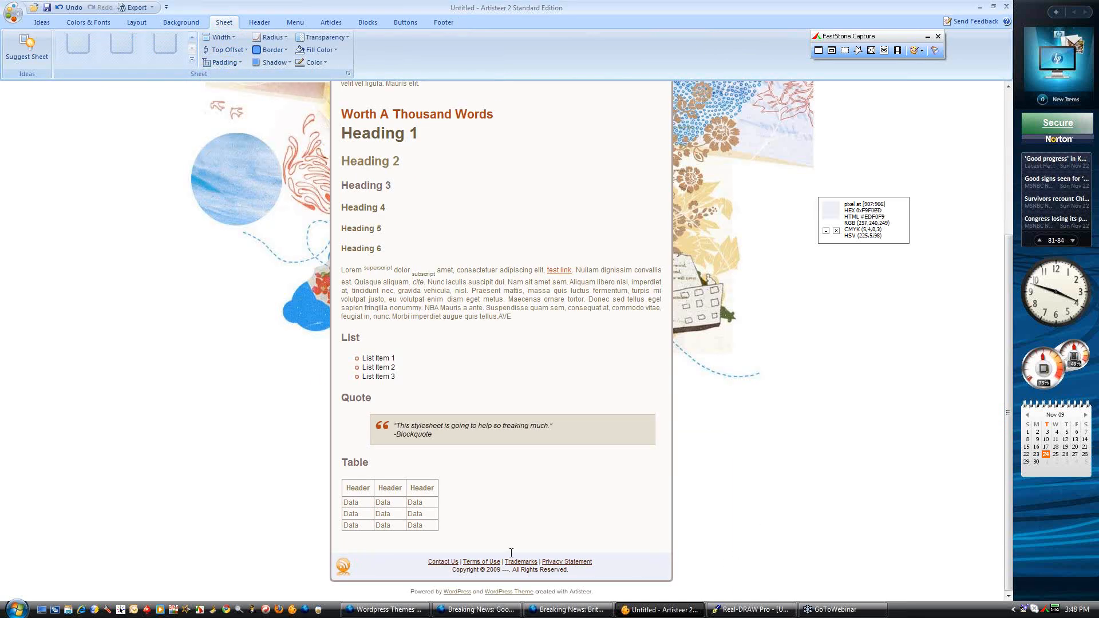
Try the first gradient of the Special group on the footer and settle on the third one in that group
{"action": "left_click", "coordinate": [443, 23]}
{"action": "left_click", "coordinate": [83, 62]}
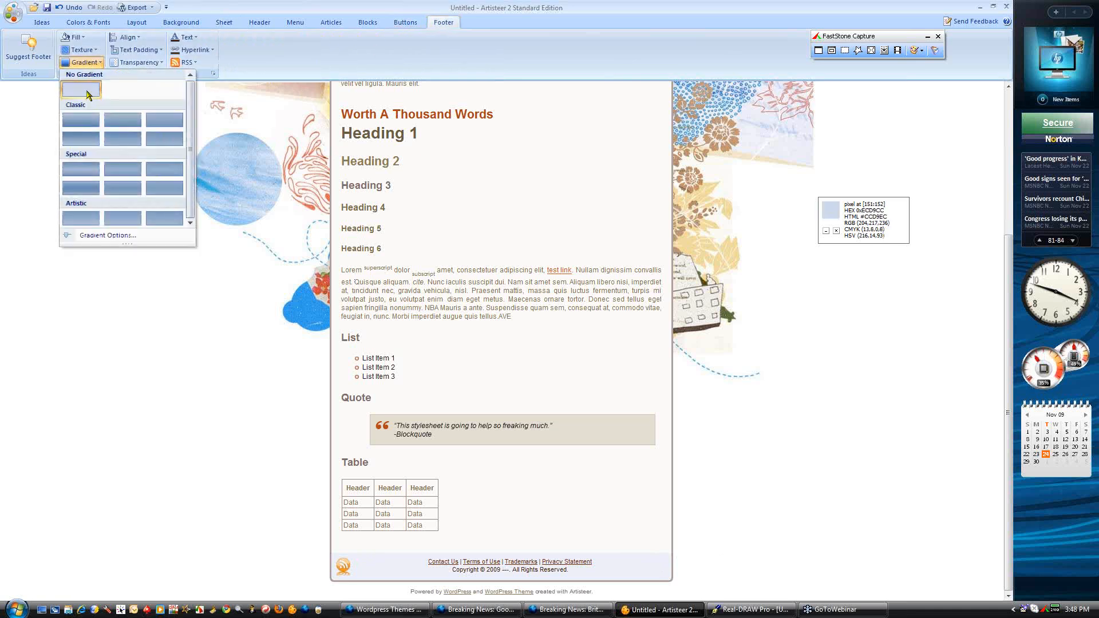
{"action": "left_click", "coordinate": [86, 182]}
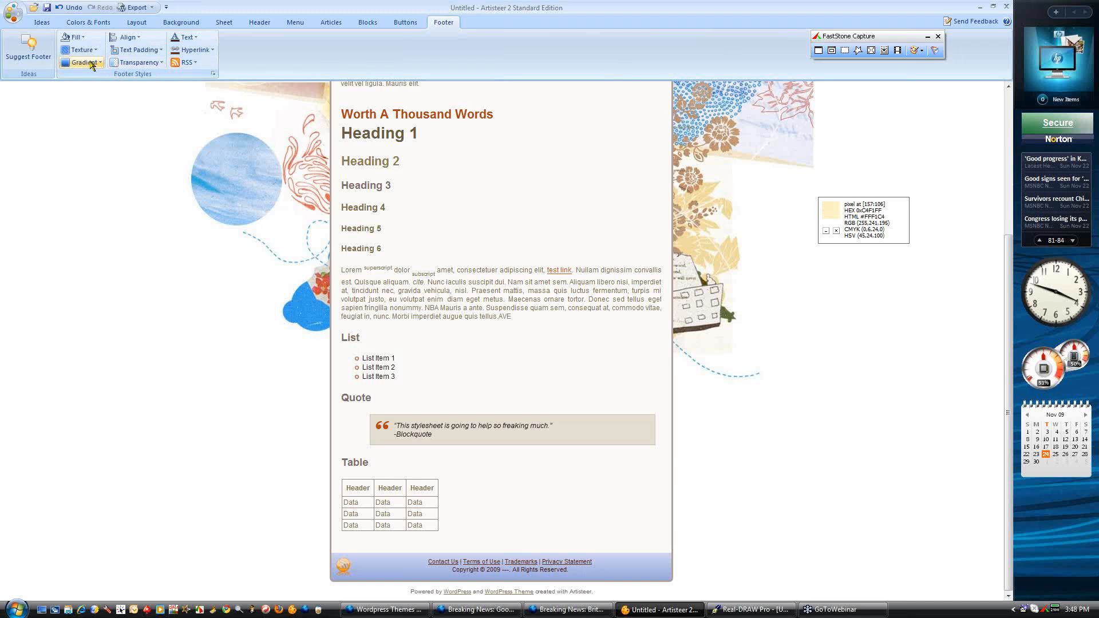
{"action": "left_click", "coordinate": [89, 63]}
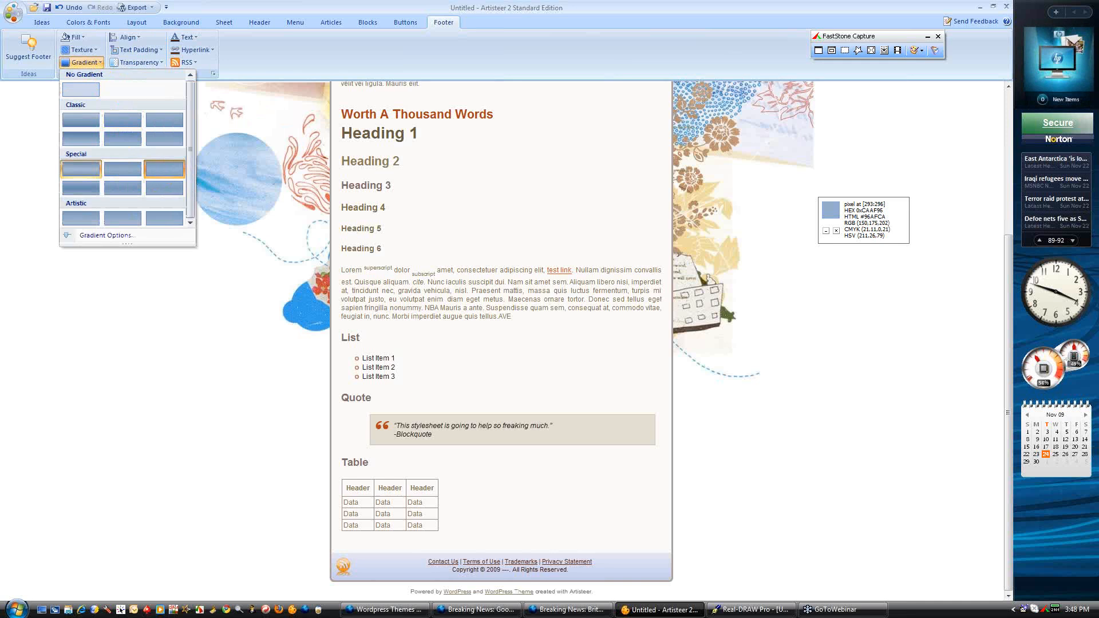
{"action": "left_click", "coordinate": [168, 169]}
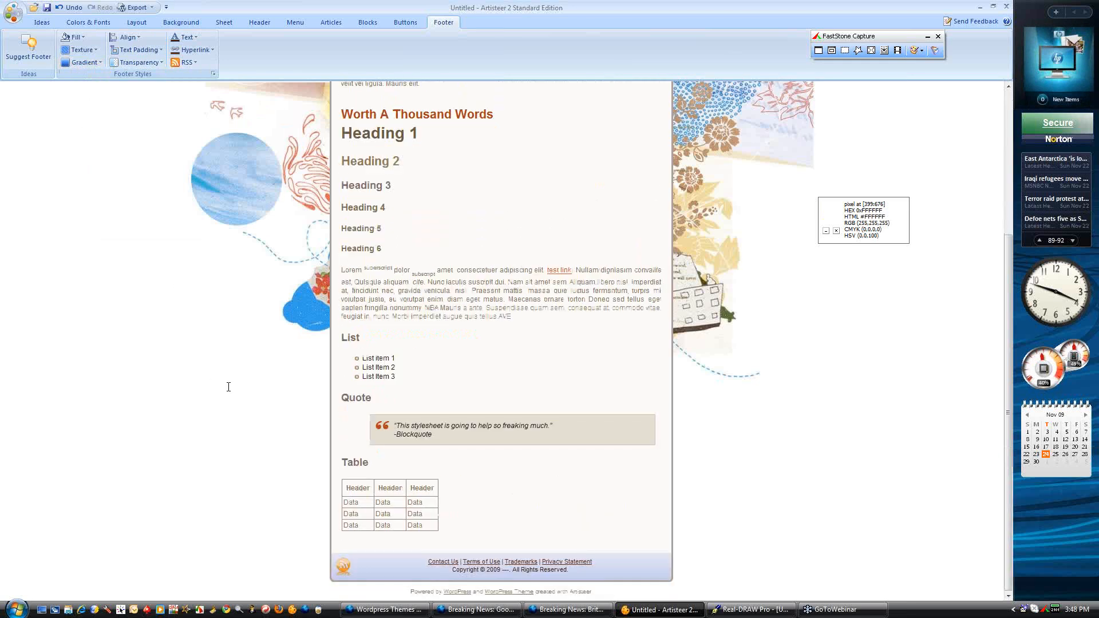
Apply the middle glow in the third row of the Glow group to the sheet and check it in the preview
{"action": "scroll", "coordinate": [450, 386], "scroll_direction": "up", "scroll_amount": 3}
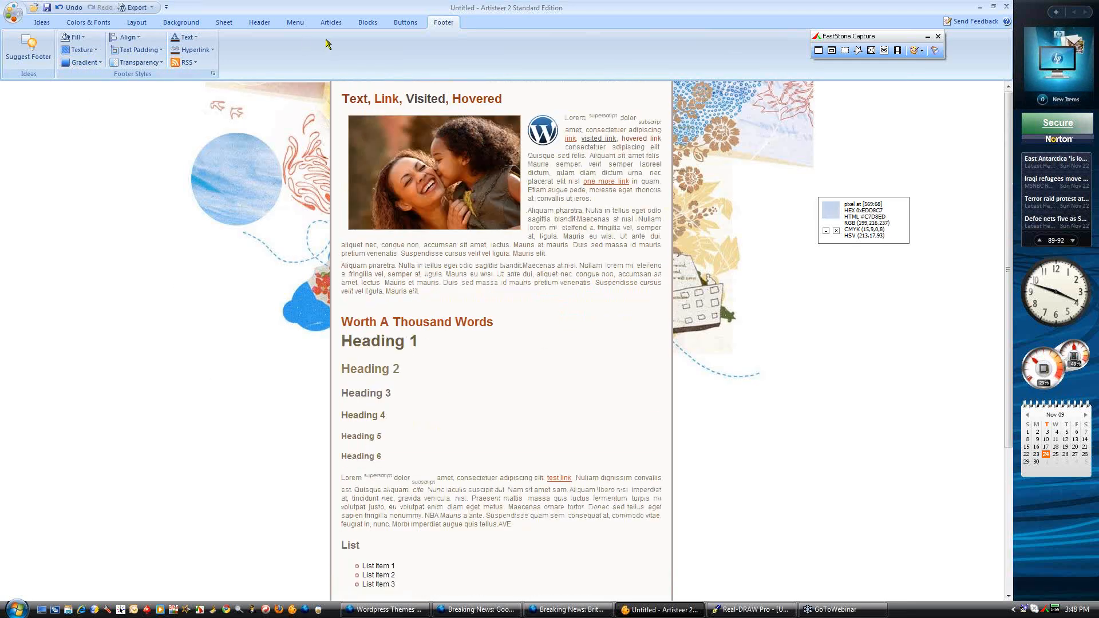
{"action": "left_click", "coordinate": [224, 23]}
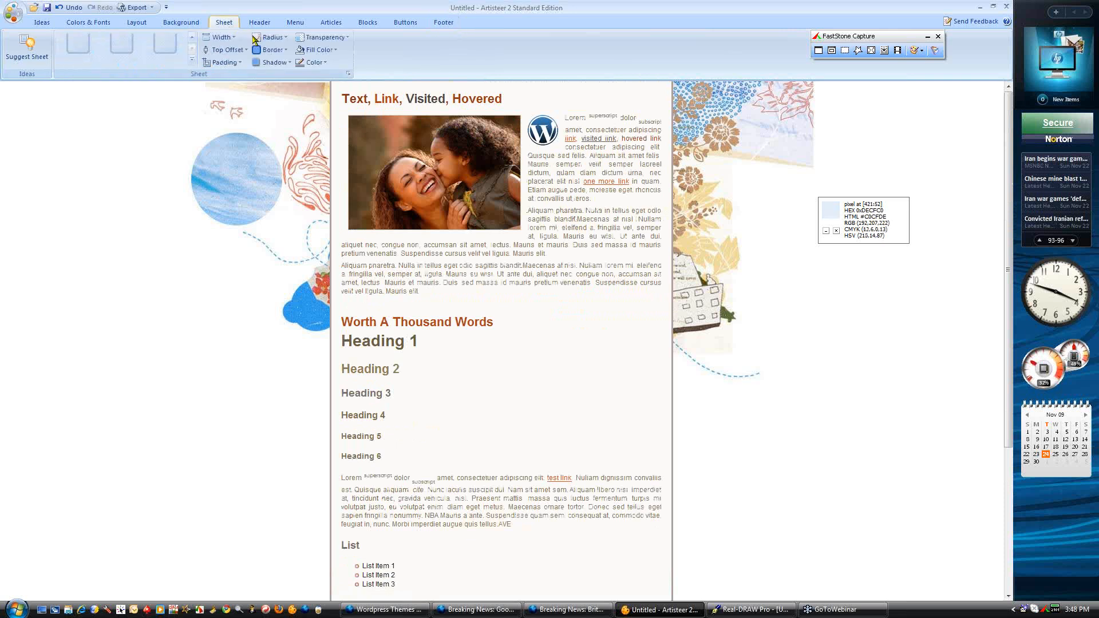
{"action": "left_click", "coordinate": [269, 64]}
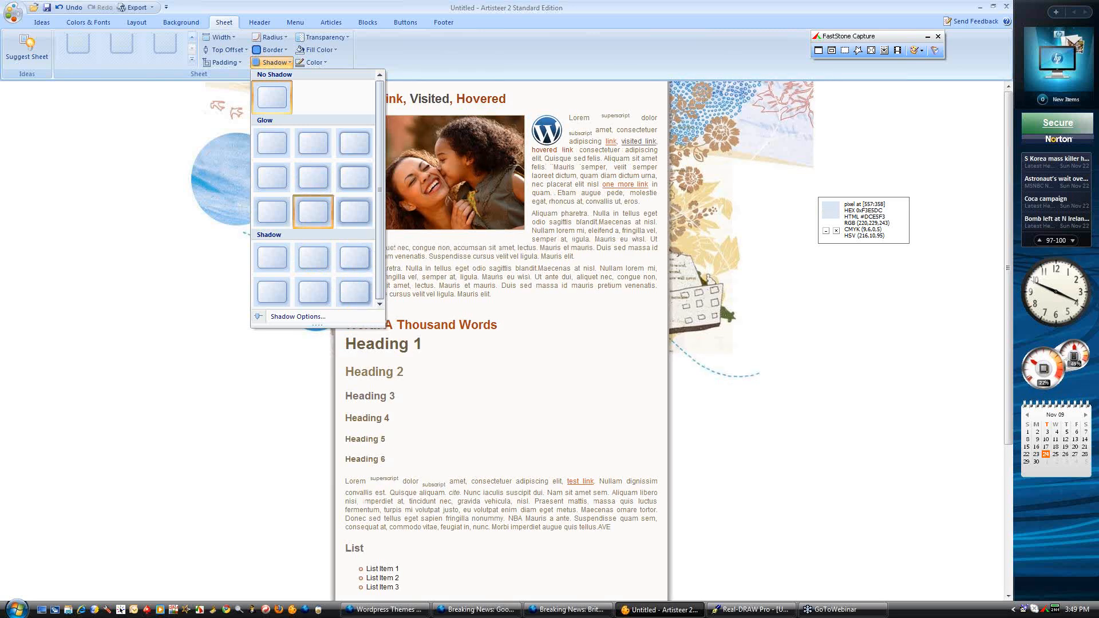
{"action": "left_click", "coordinate": [313, 211]}
{"action": "scroll", "coordinate": [775, 390], "scroll_direction": "down", "scroll_amount": 3}
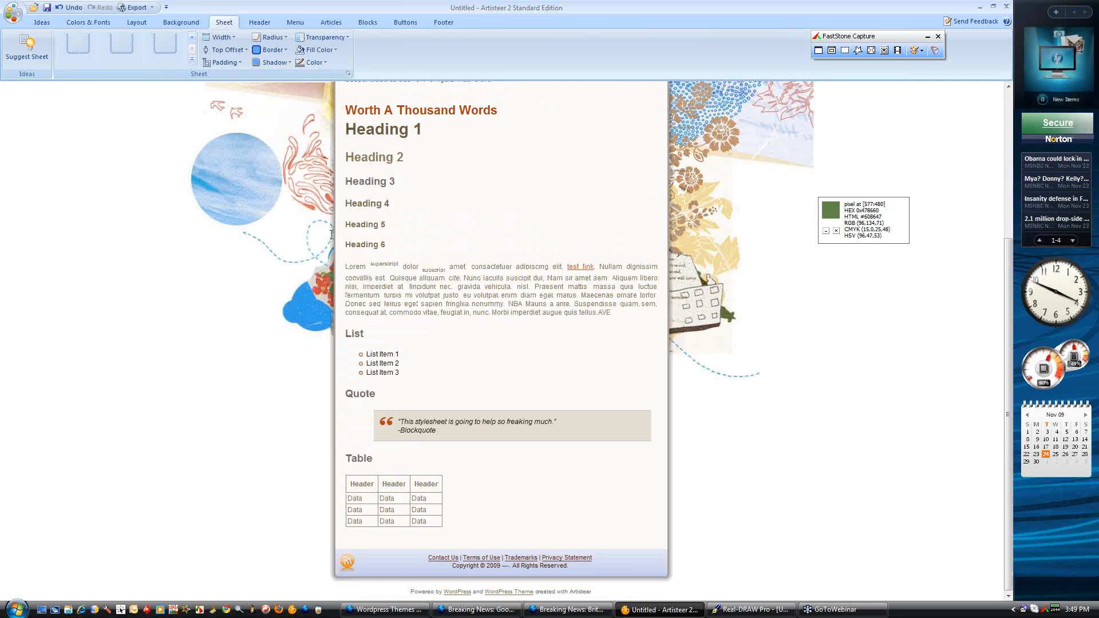
{"action": "scroll", "coordinate": [788, 335], "scroll_direction": "up", "scroll_amount": 3}
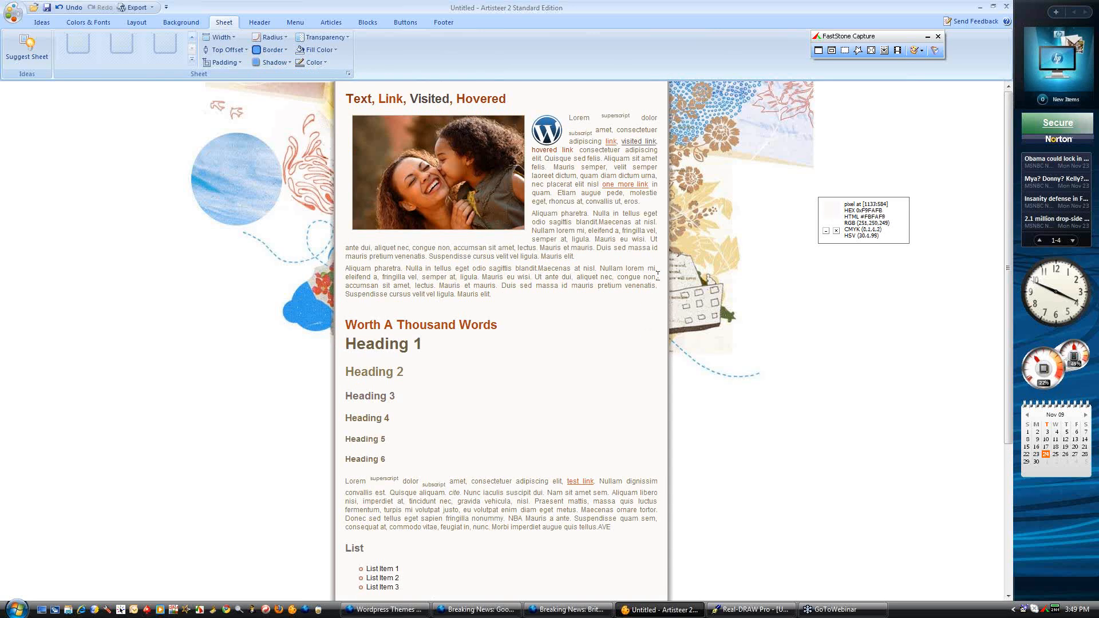
Close the Pixie color picker and minimize the FastStone Capture toolbar
{"action": "left_click", "coordinate": [835, 230]}
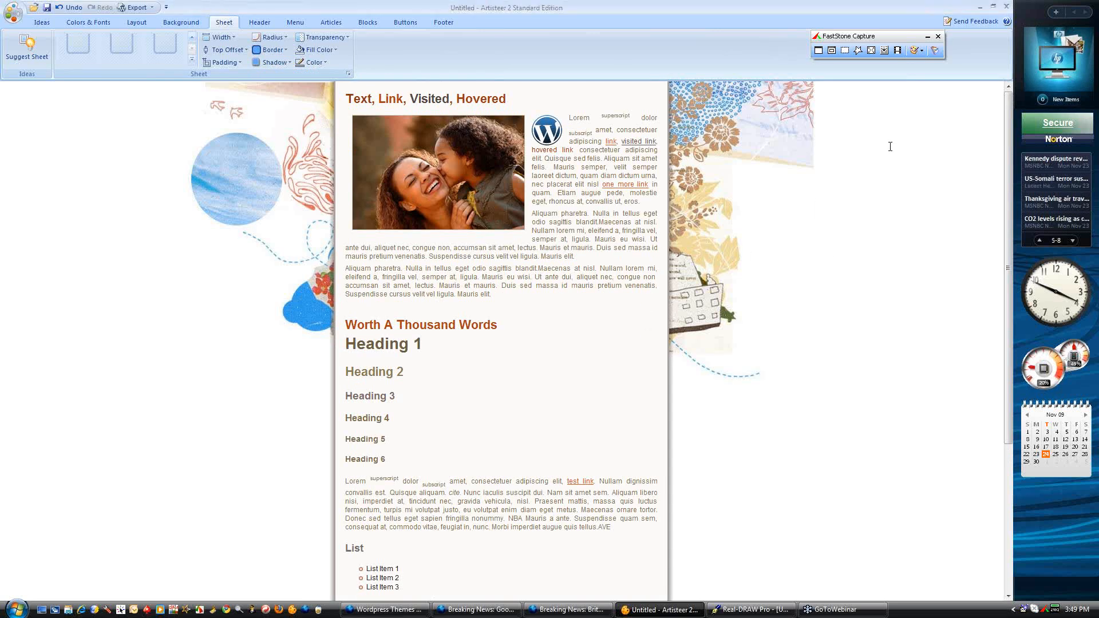
{"action": "left_click", "coordinate": [927, 37]}
{"action": "scroll", "coordinate": [658, 221], "scroll_direction": "down", "scroll_amount": 3}
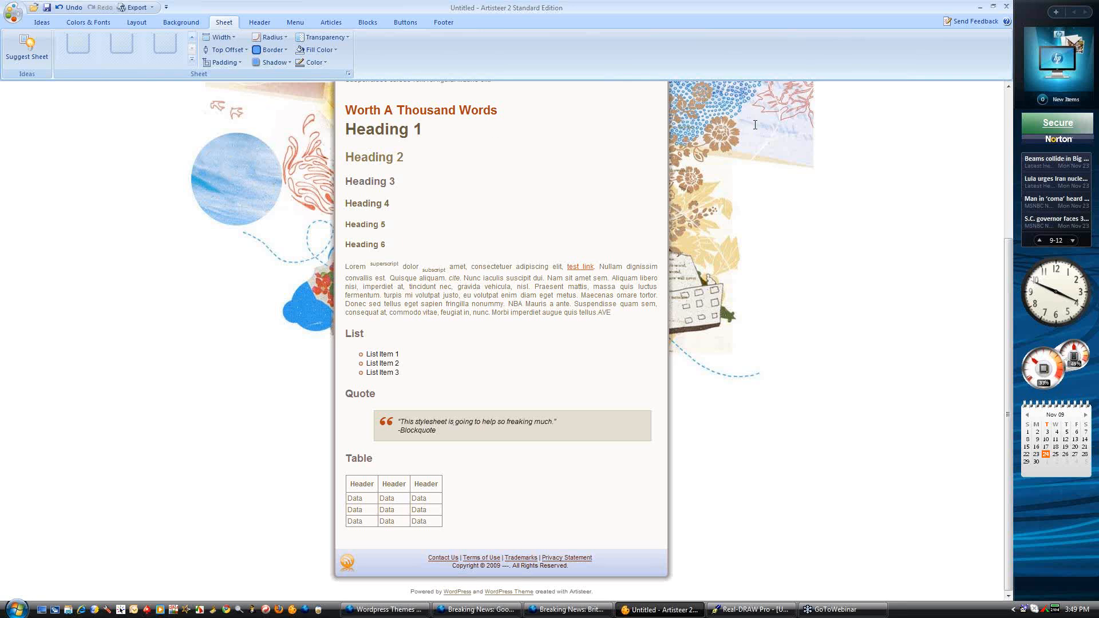
{"action": "scroll", "coordinate": [632, 289], "scroll_direction": "up", "scroll_amount": 3}
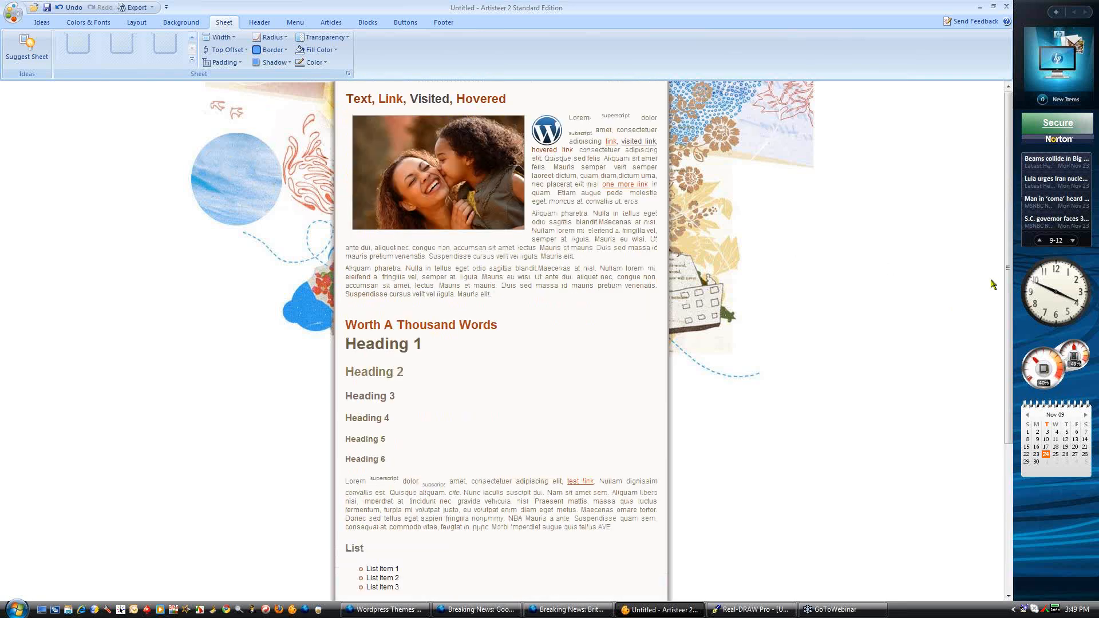
{"action": "left_click", "coordinate": [1042, 121]}
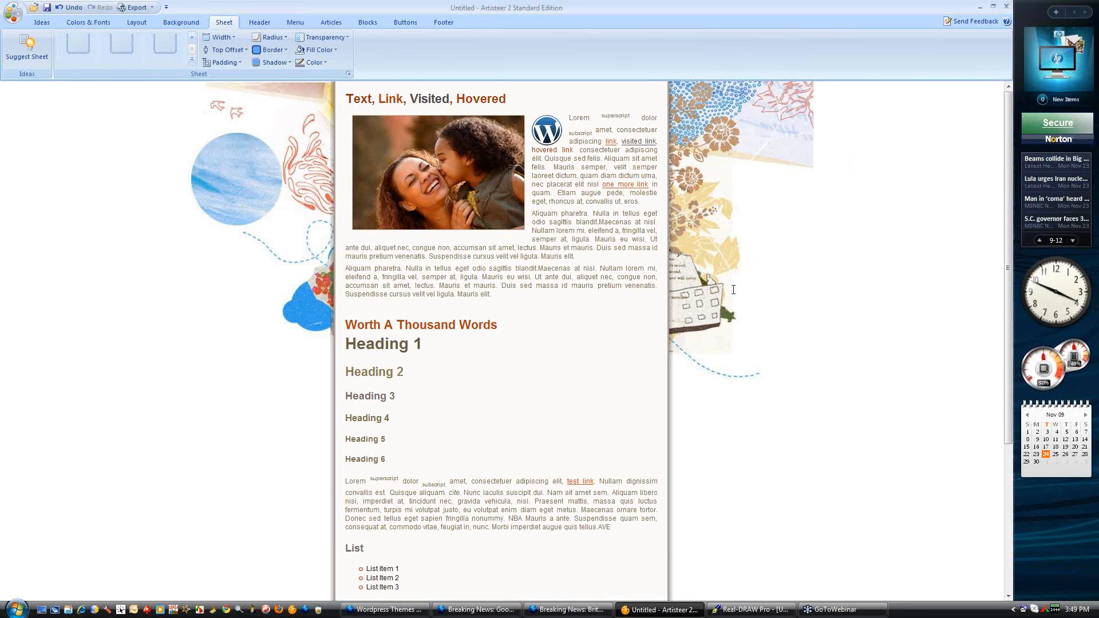
{"action": "scroll", "coordinate": [754, 264], "scroll_direction": "down", "scroll_amount": 3}
{"action": "scroll", "coordinate": [756, 264], "scroll_direction": "up", "scroll_amount": 3}
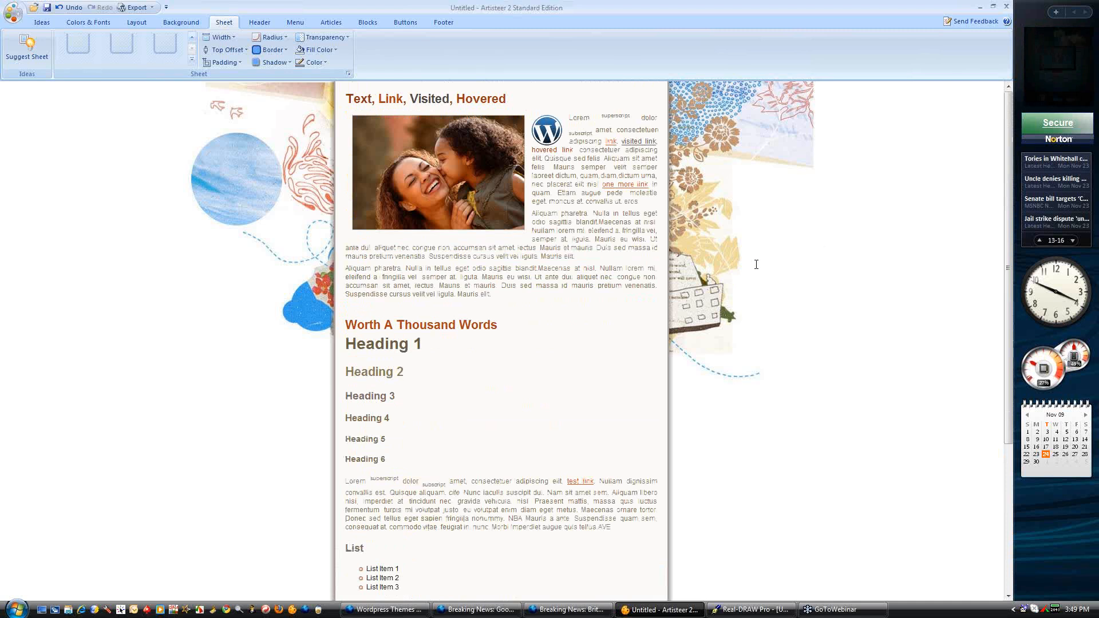
{"action": "scroll", "coordinate": [759, 369], "scroll_direction": "down", "scroll_amount": 3}
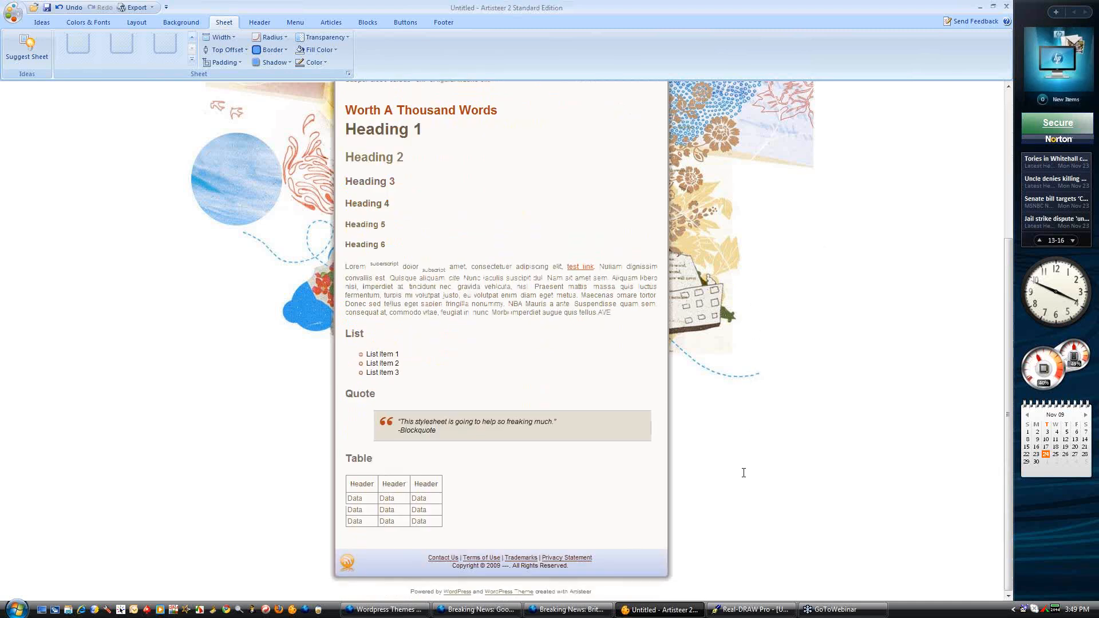
Save the theme as an Artisteer document named Light&Airy in the Artisteer Templates folder under Documents
{"action": "scroll", "coordinate": [743, 479], "scroll_direction": "up", "scroll_amount": 3}
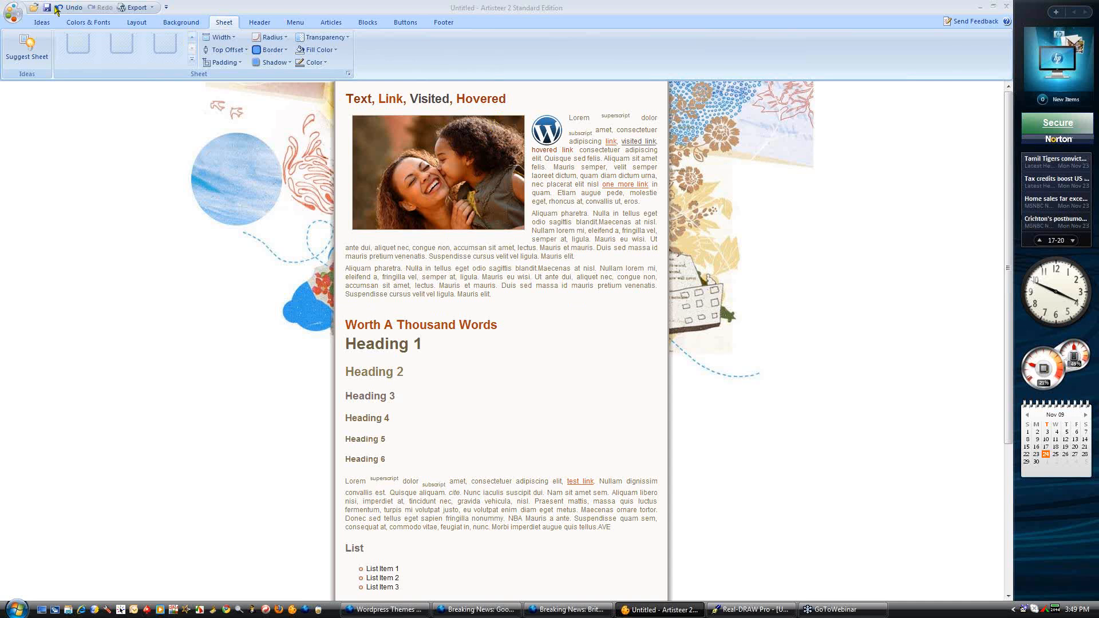
{"action": "left_click", "coordinate": [10, 12]}
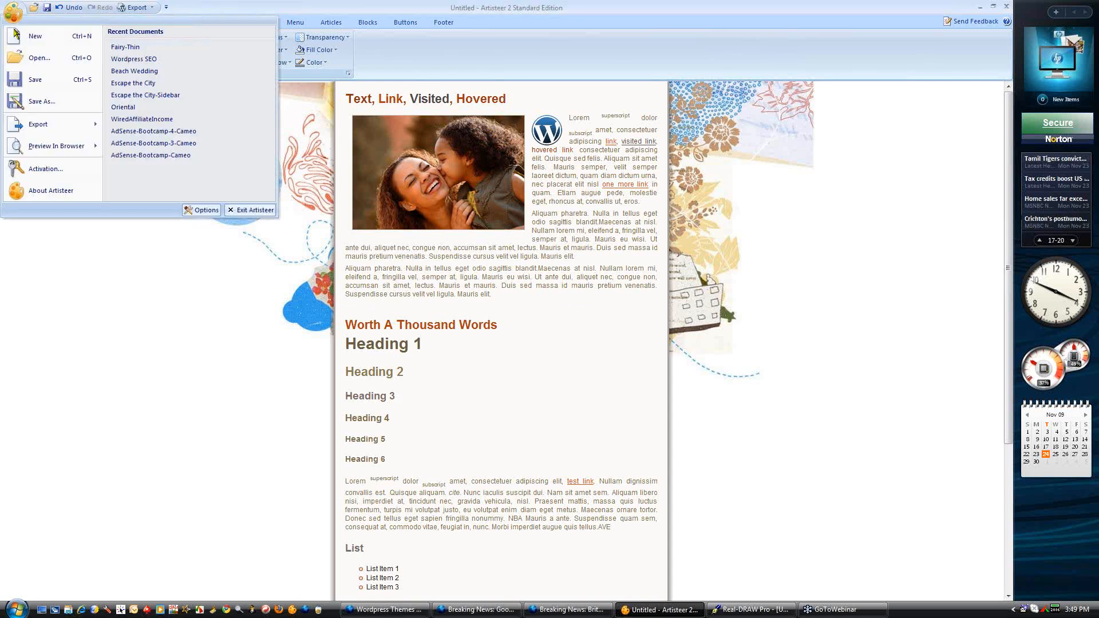
{"action": "left_click", "coordinate": [45, 101]}
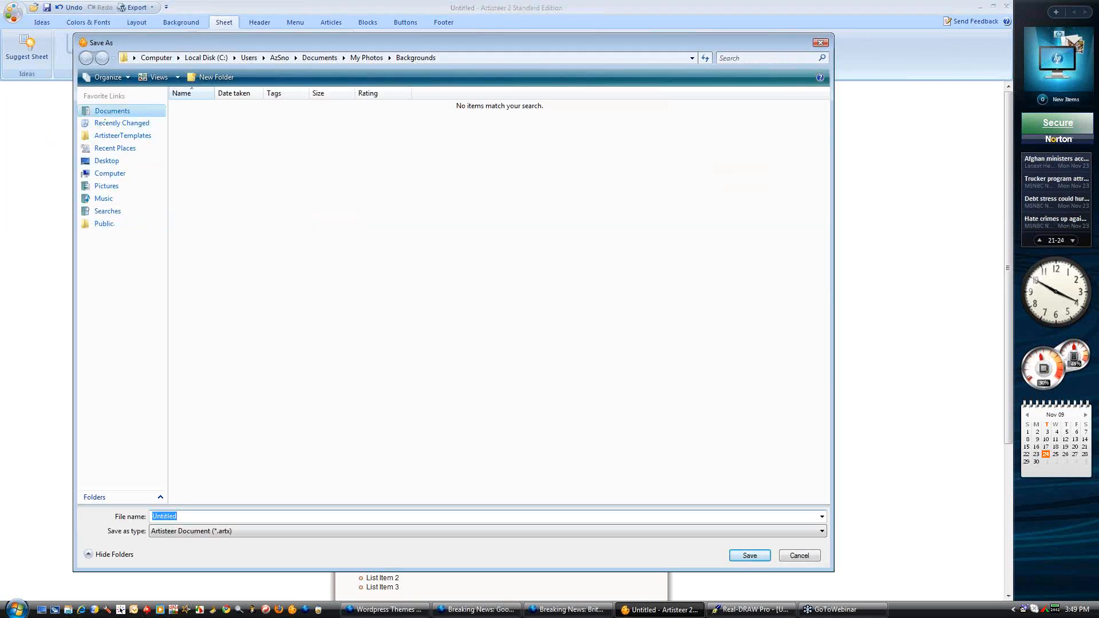
{"action": "left_click", "coordinate": [111, 111]}
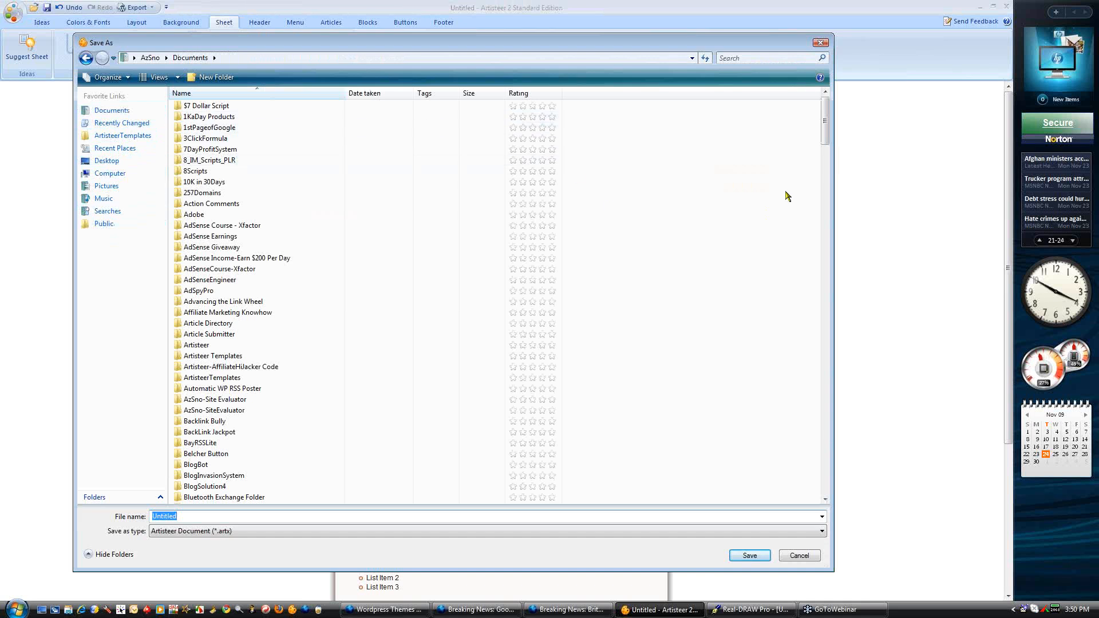
{"action": "left_click_drag", "start_coordinate": [773, 47], "coordinate": [704, 44]}
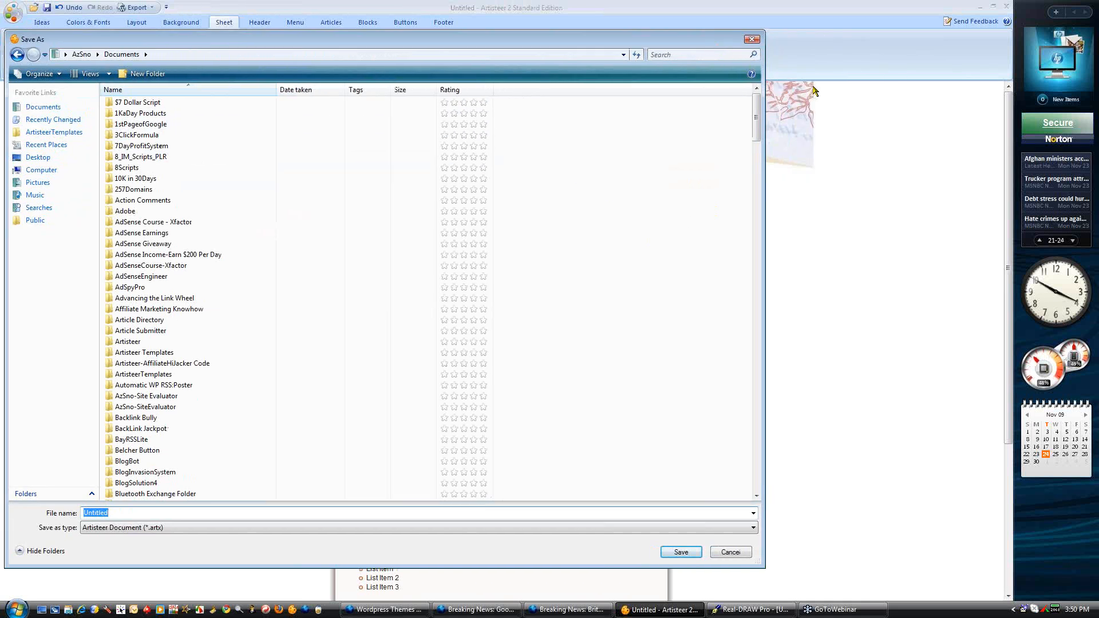
{"action": "scroll", "coordinate": [757, 121], "scroll_direction": "down", "scroll_amount": 1}
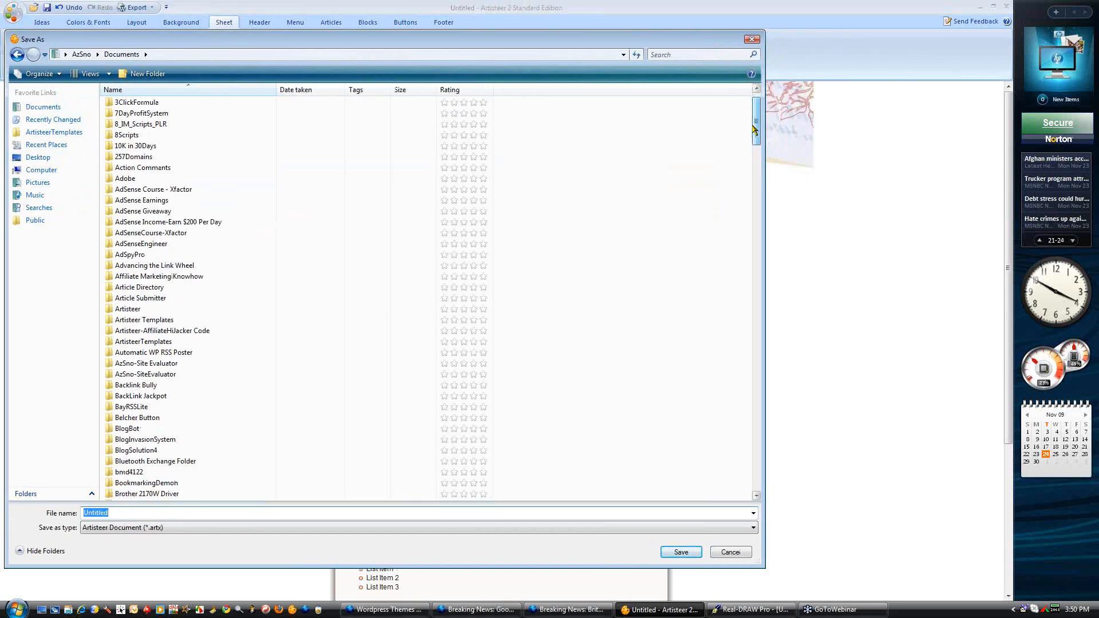
{"action": "left_click", "coordinate": [158, 323]}
{"action": "double_click", "coordinate": [153, 323]}
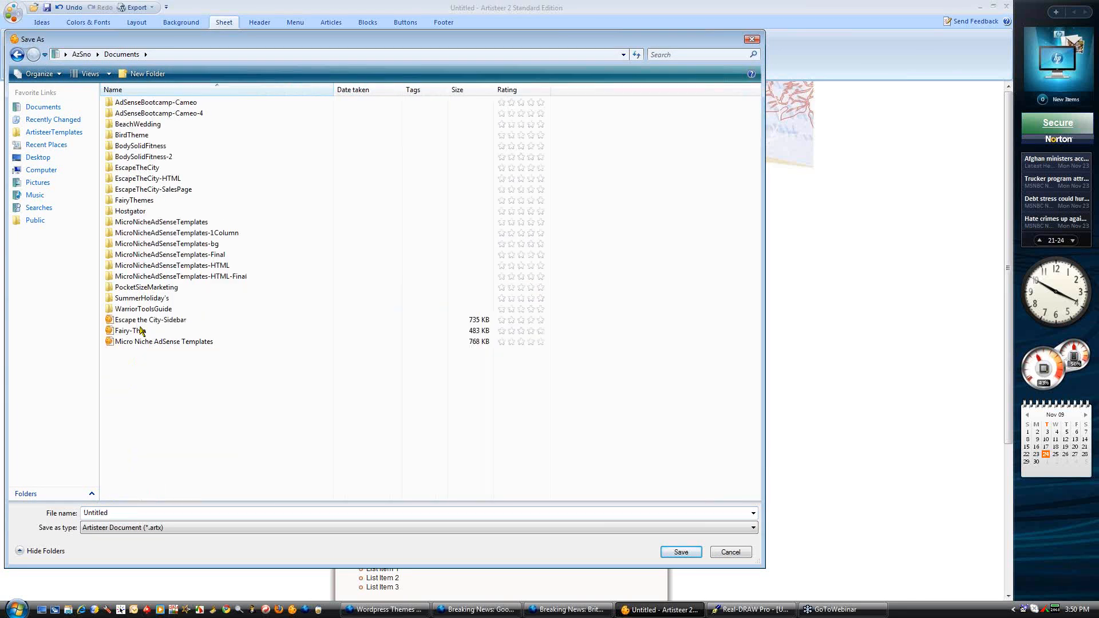
{"action": "double_click", "coordinate": [112, 508]}
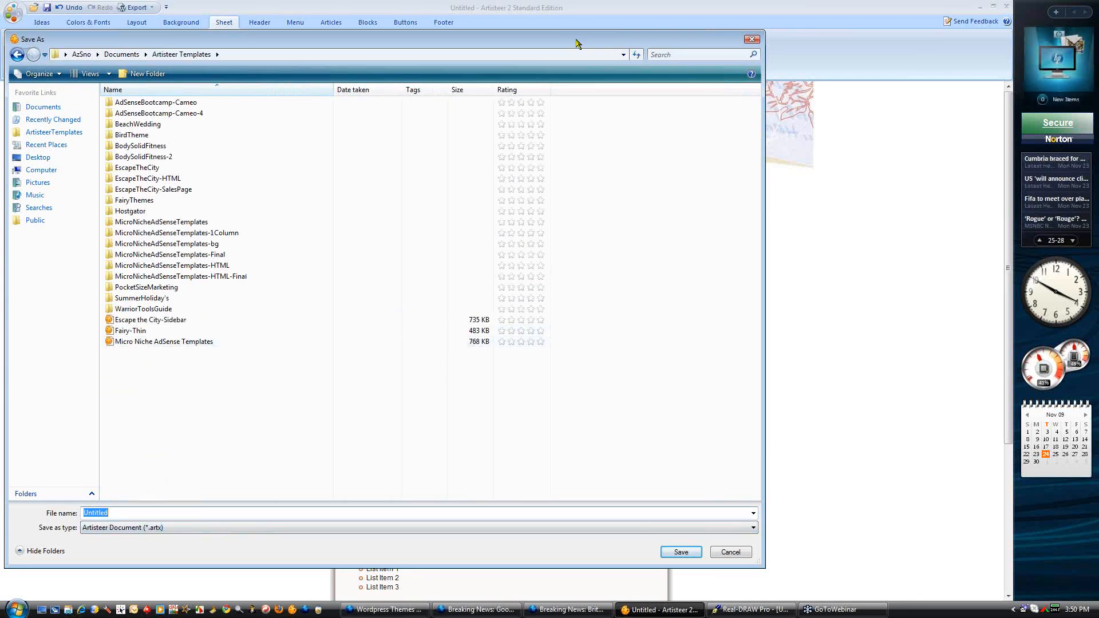
{"action": "type", "text": "Light&Airy"}
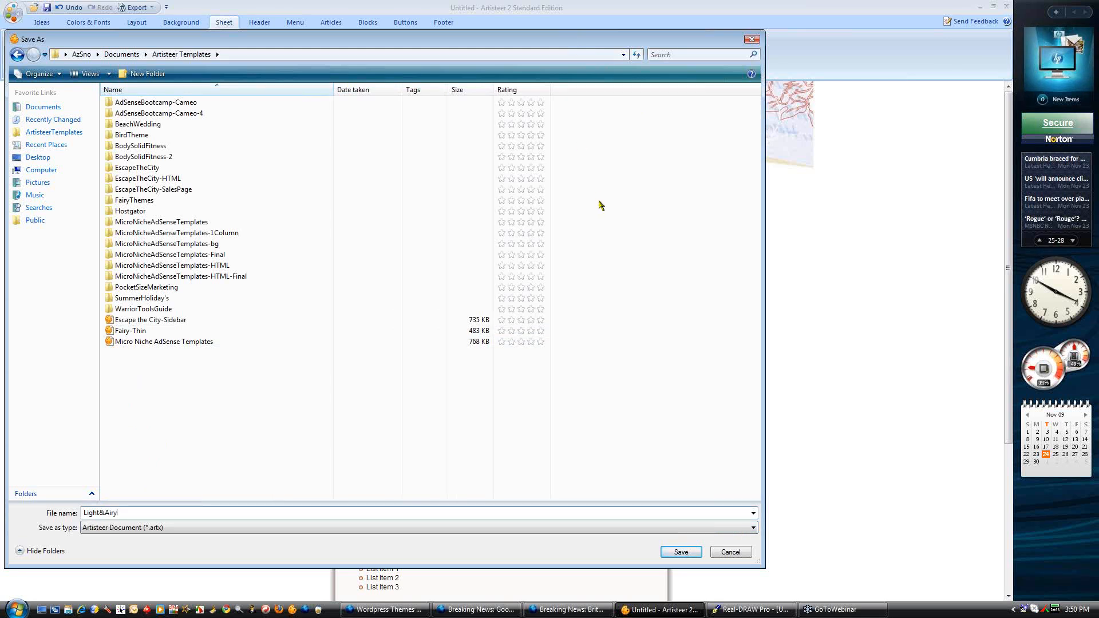
{"action": "left_click", "coordinate": [680, 551]}
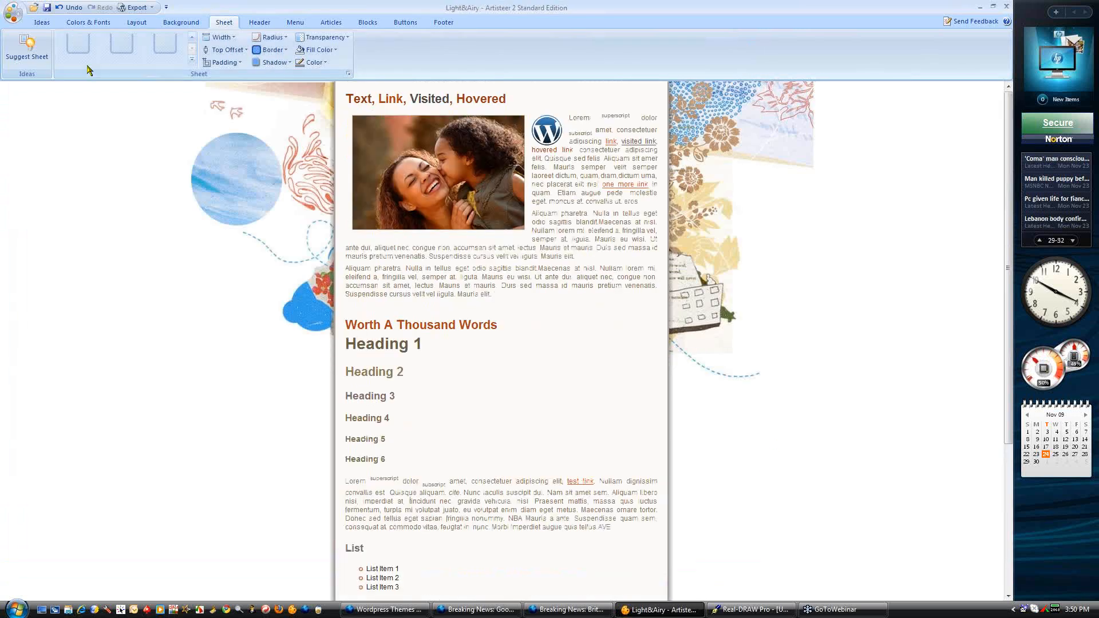
Preview the Light&Airy theme in Firefox, check the page from top to footer, and close the preview
{"action": "left_click", "coordinate": [12, 17]}
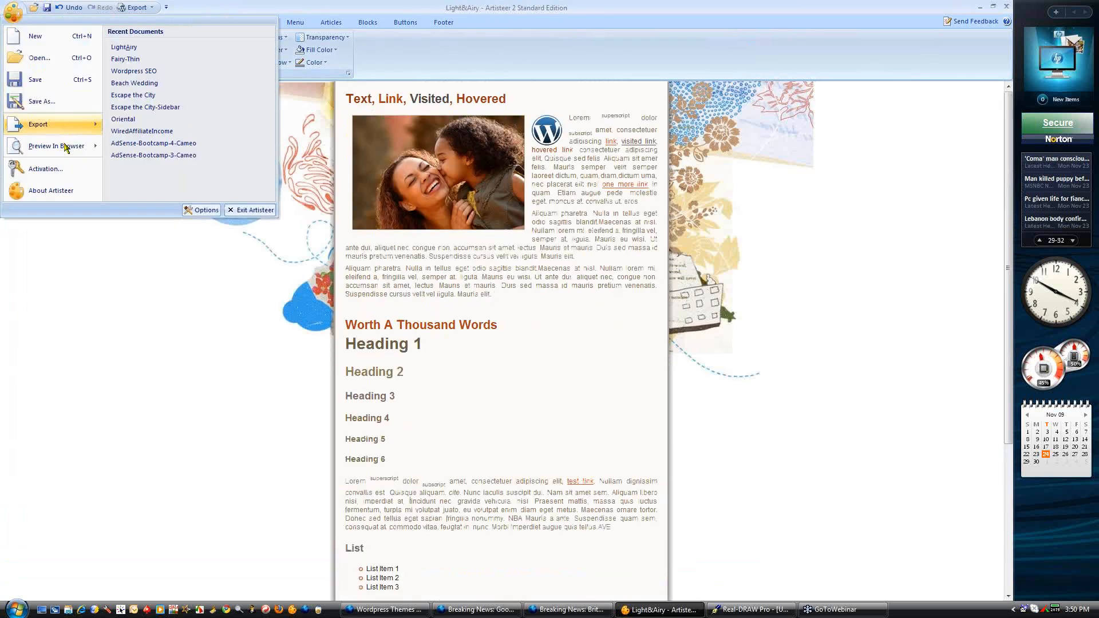
{"action": "mouse_move", "coordinate": [66, 148]}
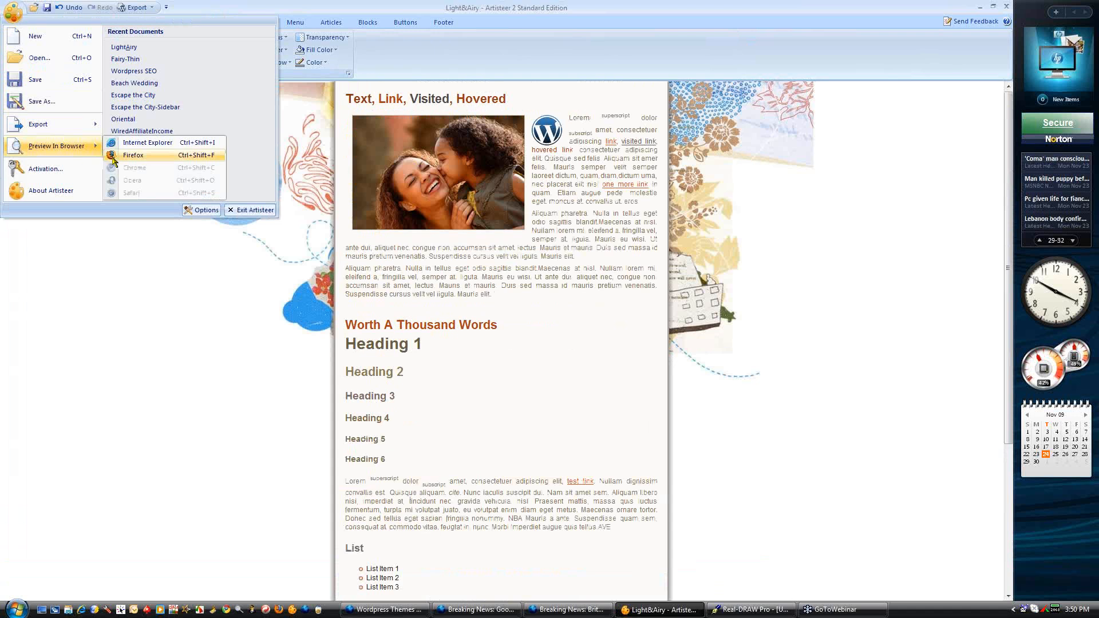
{"action": "left_click", "coordinate": [143, 158]}
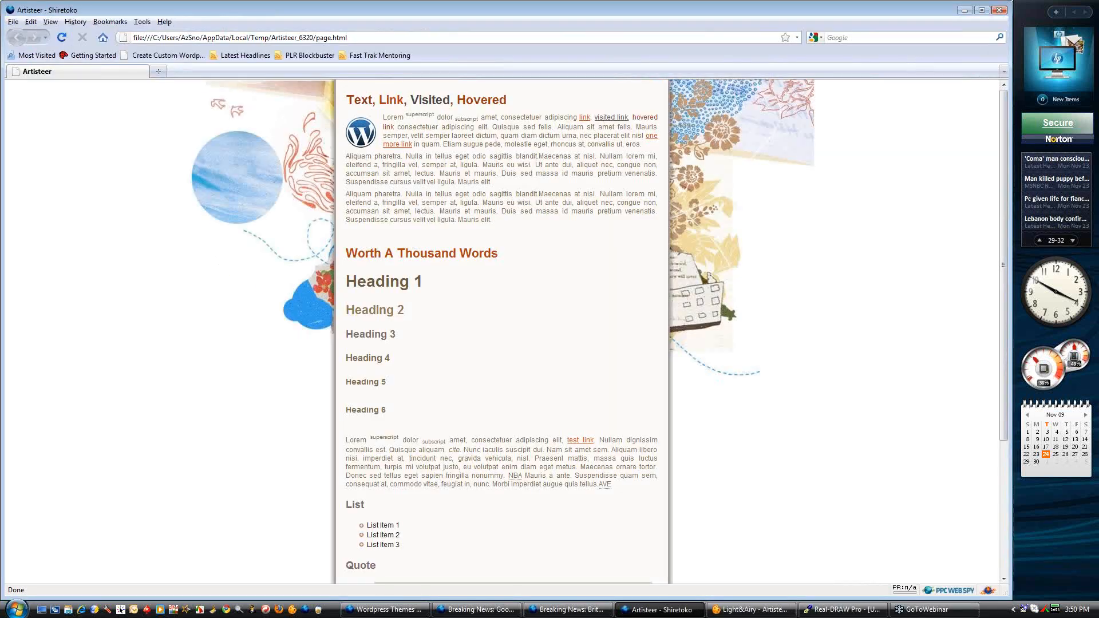
{"action": "scroll", "coordinate": [605, 334], "scroll_direction": "down", "scroll_amount": 5}
{"action": "scroll", "coordinate": [618, 338], "scroll_direction": "up", "scroll_amount": 3}
{"action": "scroll", "coordinate": [618, 338], "scroll_direction": "down", "scroll_amount": 3}
{"action": "scroll", "coordinate": [618, 337], "scroll_direction": "up", "scroll_amount": 3}
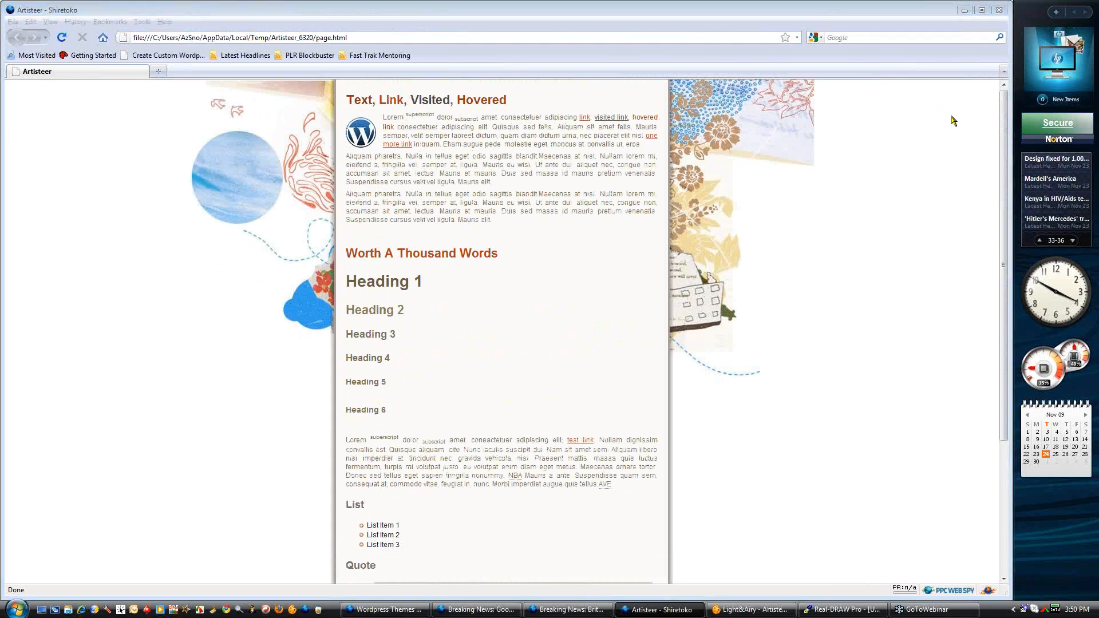
{"action": "left_click", "coordinate": [998, 10]}
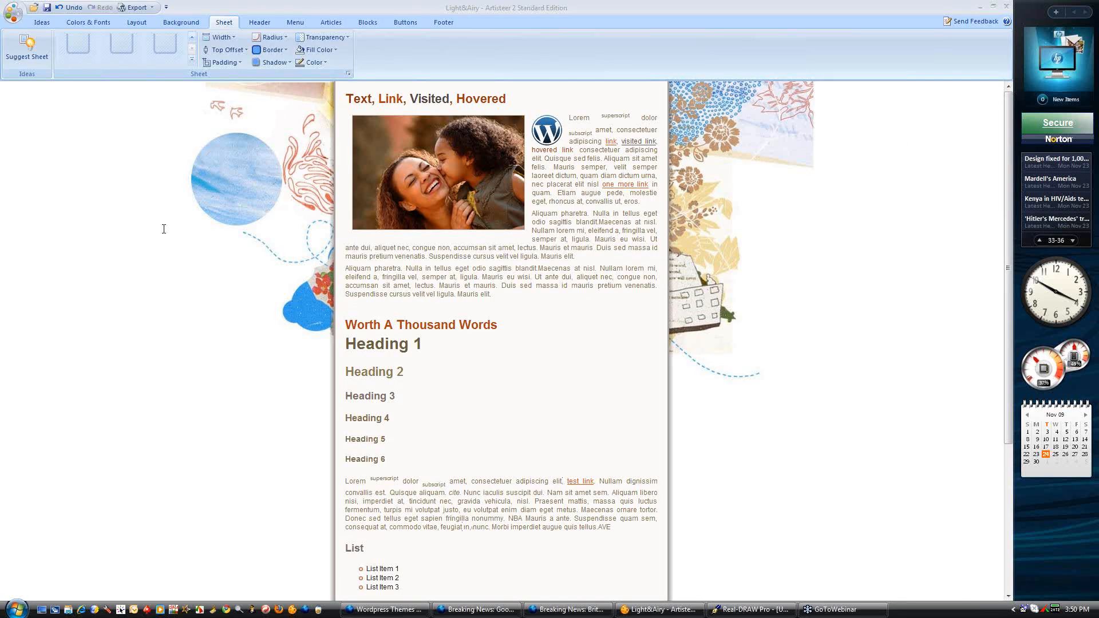
Preview the theme in Internet Explorer, allowing the blocked content, and check the page from top to footer
{"action": "left_click", "coordinate": [14, 13]}
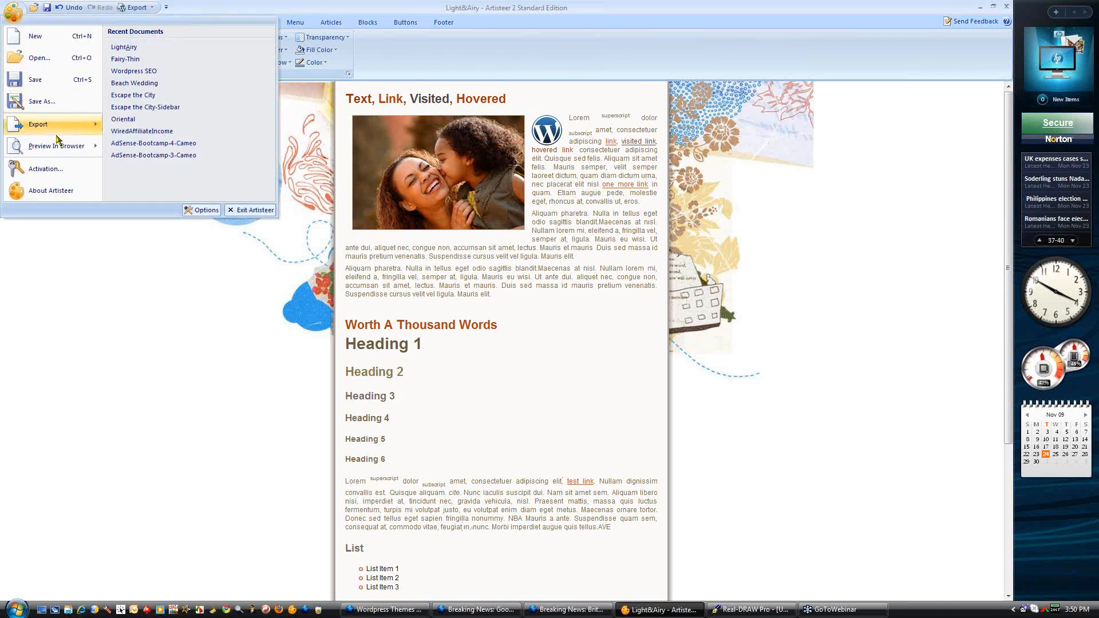
{"action": "mouse_move", "coordinate": [59, 145]}
{"action": "left_click", "coordinate": [143, 147]}
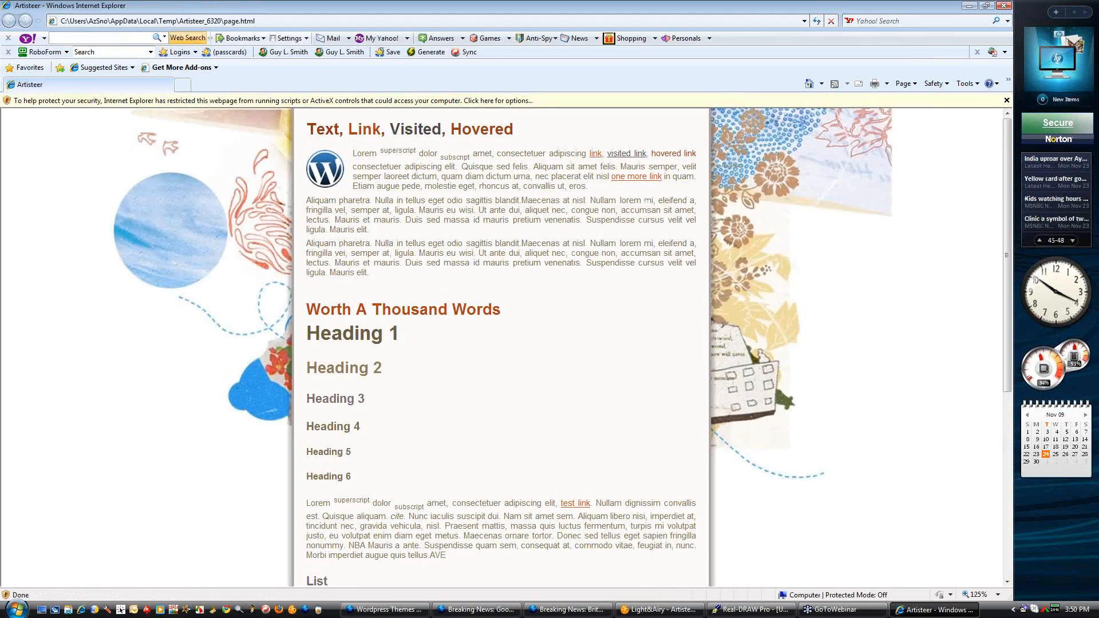
{"action": "left_click", "coordinate": [281, 98]}
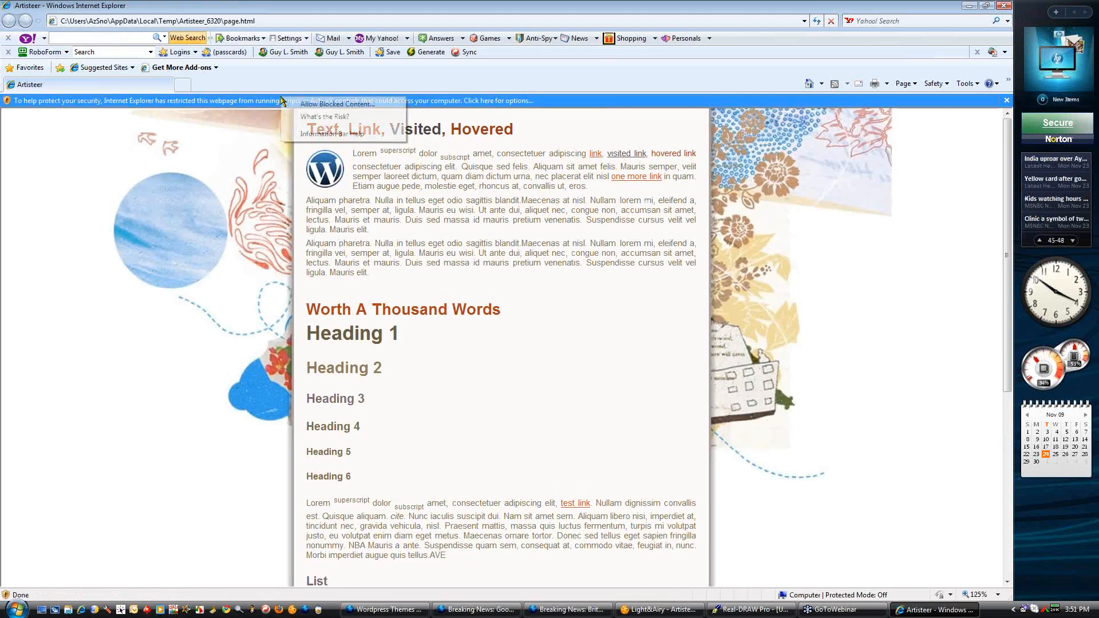
{"action": "left_click", "coordinate": [324, 104]}
{"action": "left_click", "coordinate": [553, 356]}
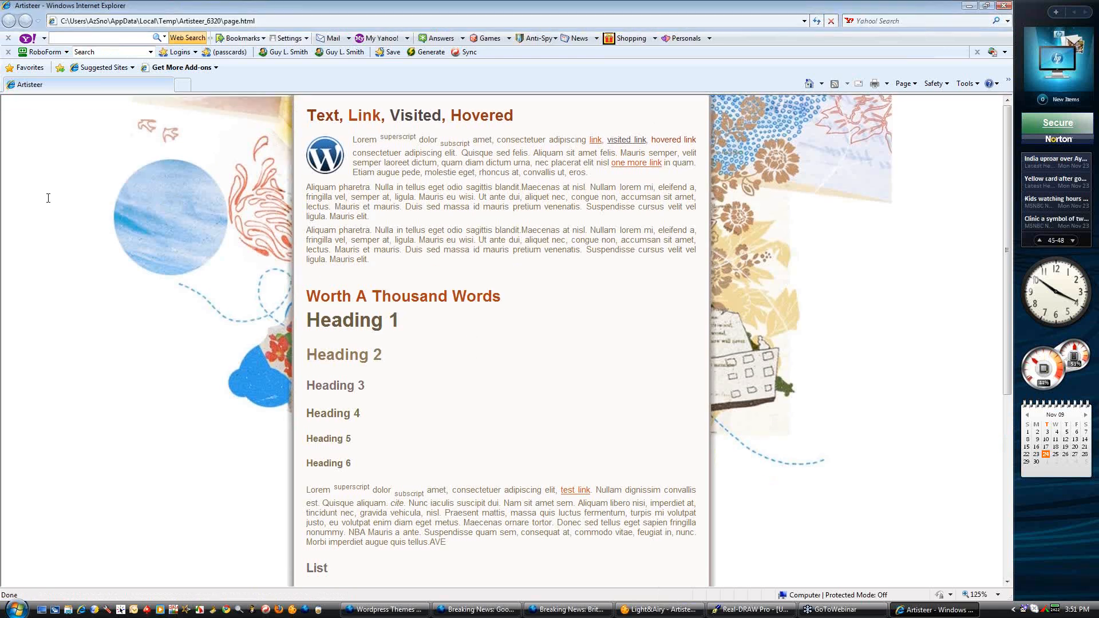
{"action": "scroll", "coordinate": [48, 197], "scroll_direction": "down", "scroll_amount": 5}
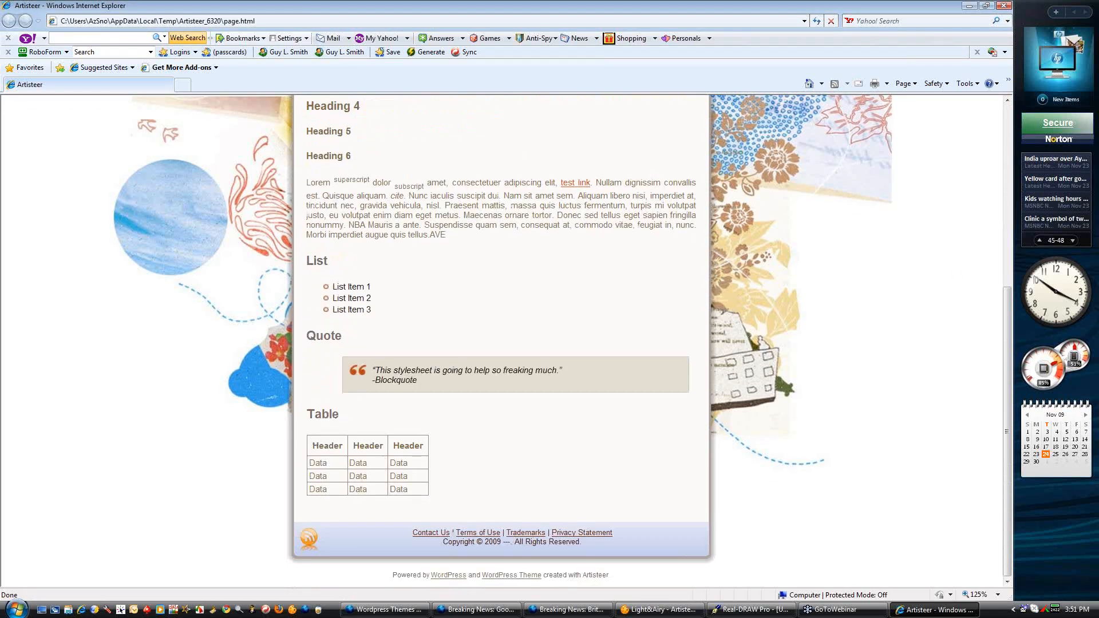
{"action": "left_click_drag", "start_coordinate": [1007, 285], "coordinate": [1010, 172]}
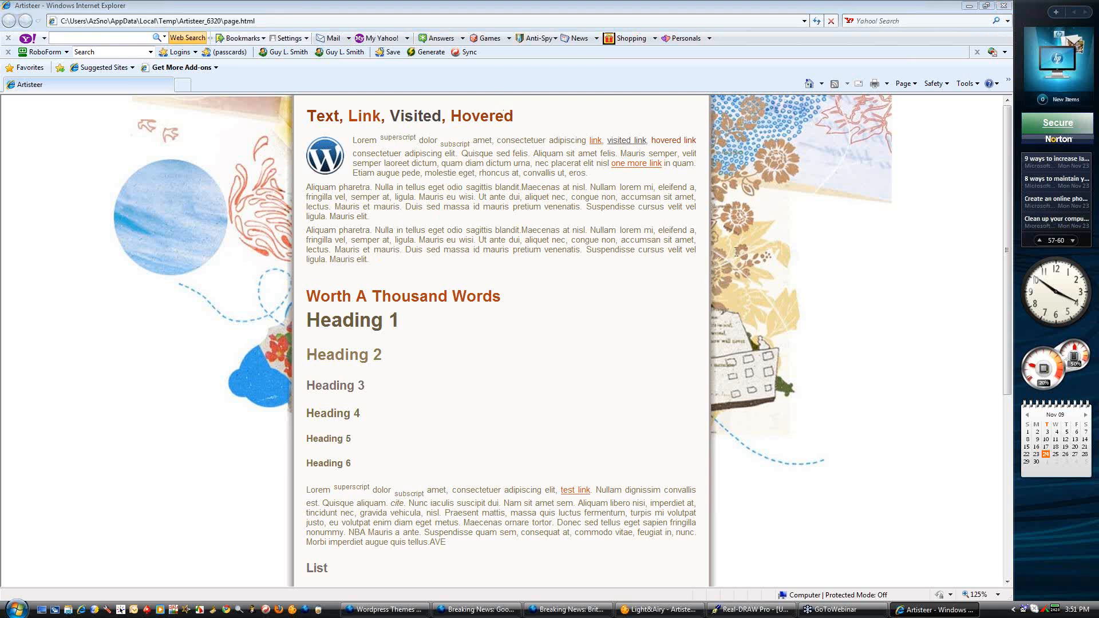
Return to Artisteer and preview the theme in Firefox again, compare the fixed background and footer, and close the preview
{"action": "left_click", "coordinate": [651, 606]}
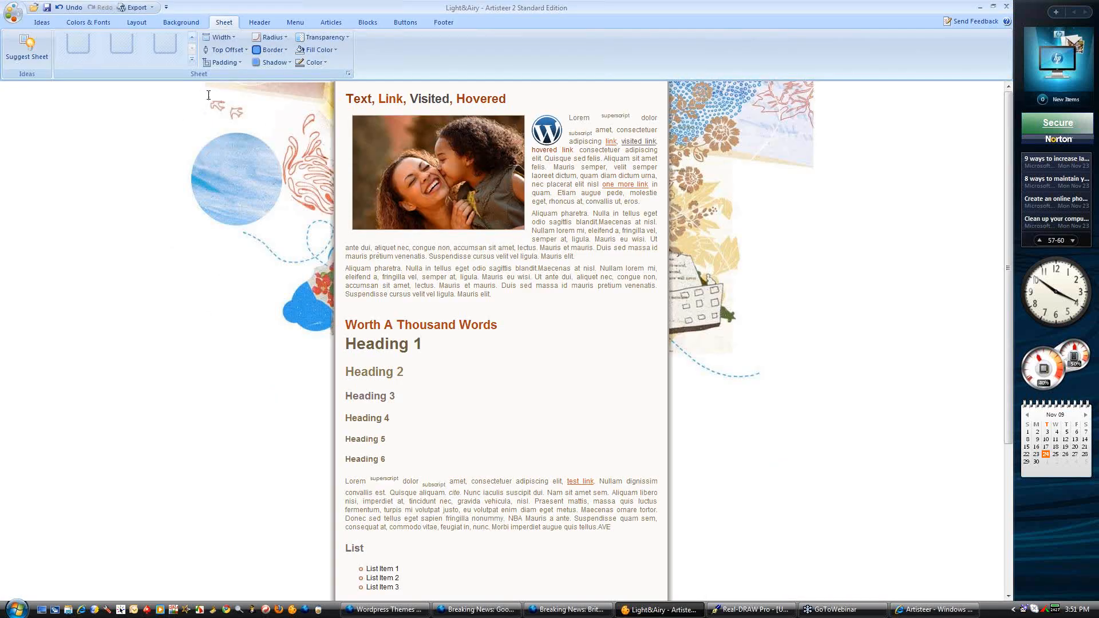
{"action": "left_click", "coordinate": [14, 12]}
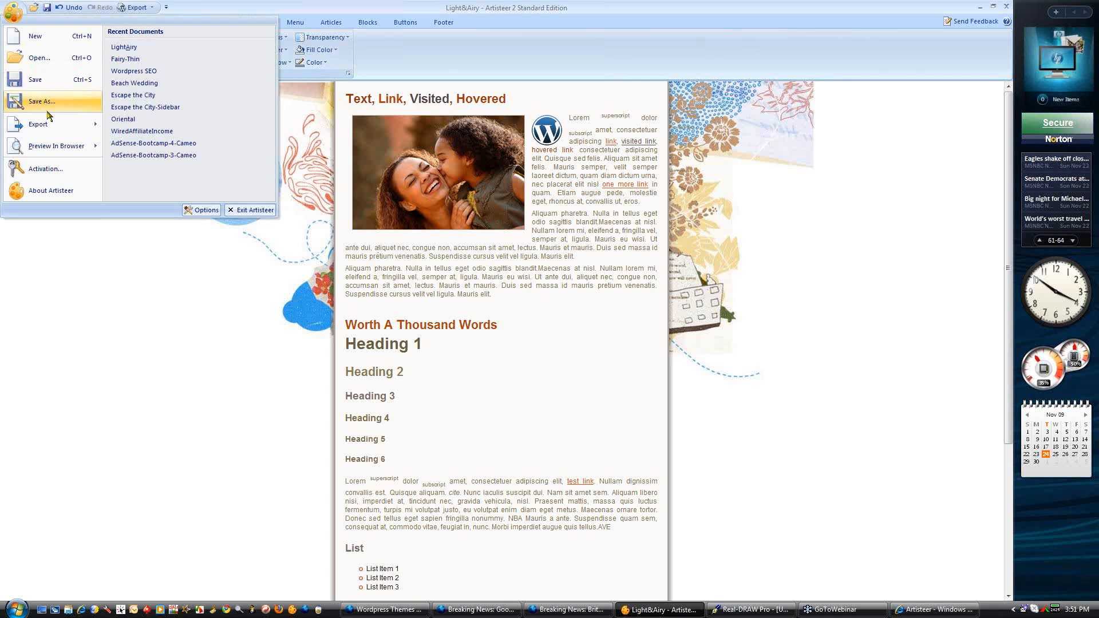
{"action": "mouse_move", "coordinate": [50, 122]}
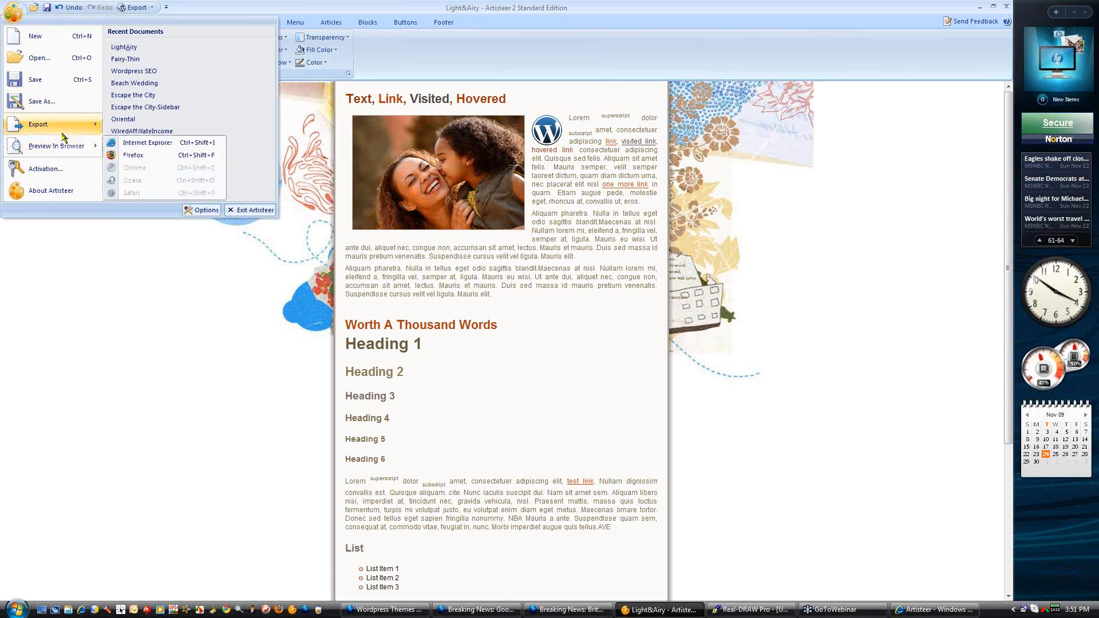
{"action": "mouse_move", "coordinate": [59, 150]}
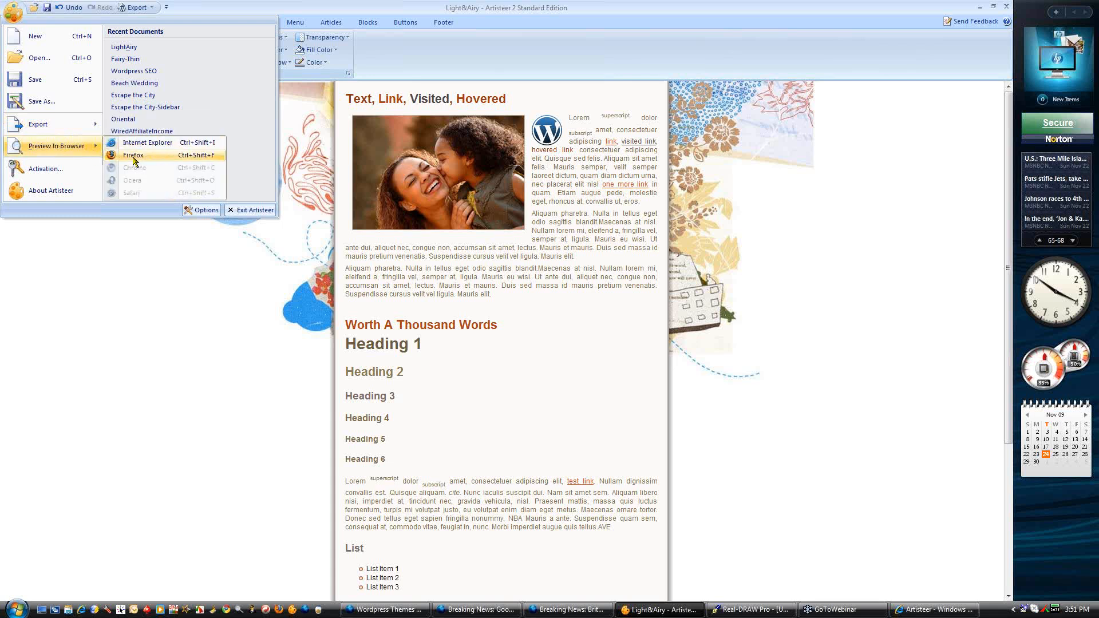
{"action": "left_click", "coordinate": [131, 156]}
{"action": "scroll", "coordinate": [240, 221], "scroll_direction": "down", "scroll_amount": 5}
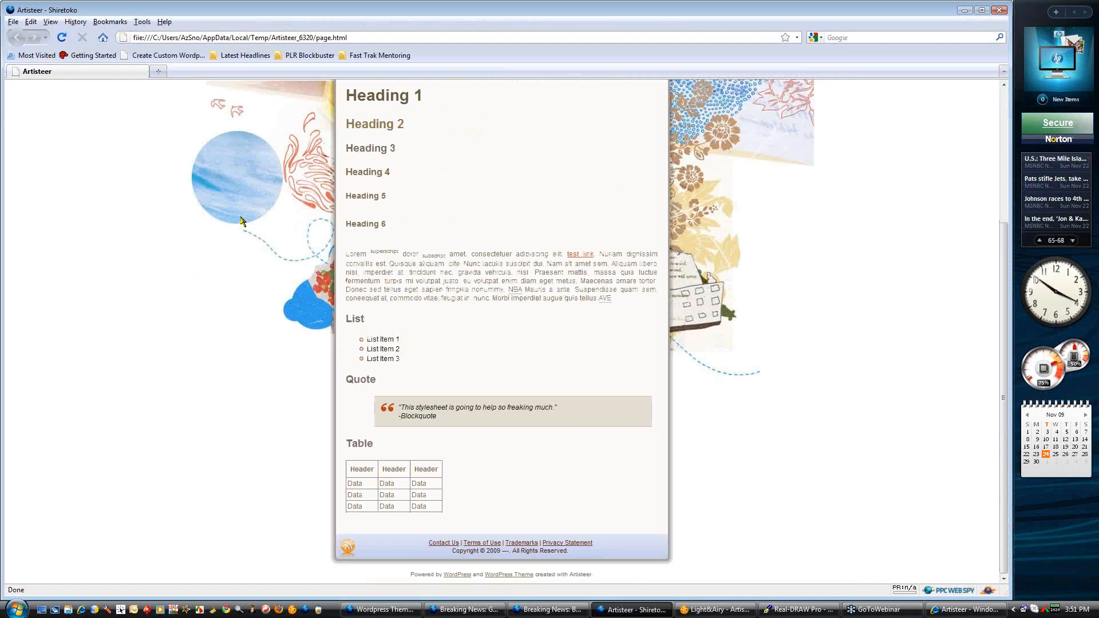
{"action": "scroll", "coordinate": [241, 220], "scroll_direction": "up", "scroll_amount": 3}
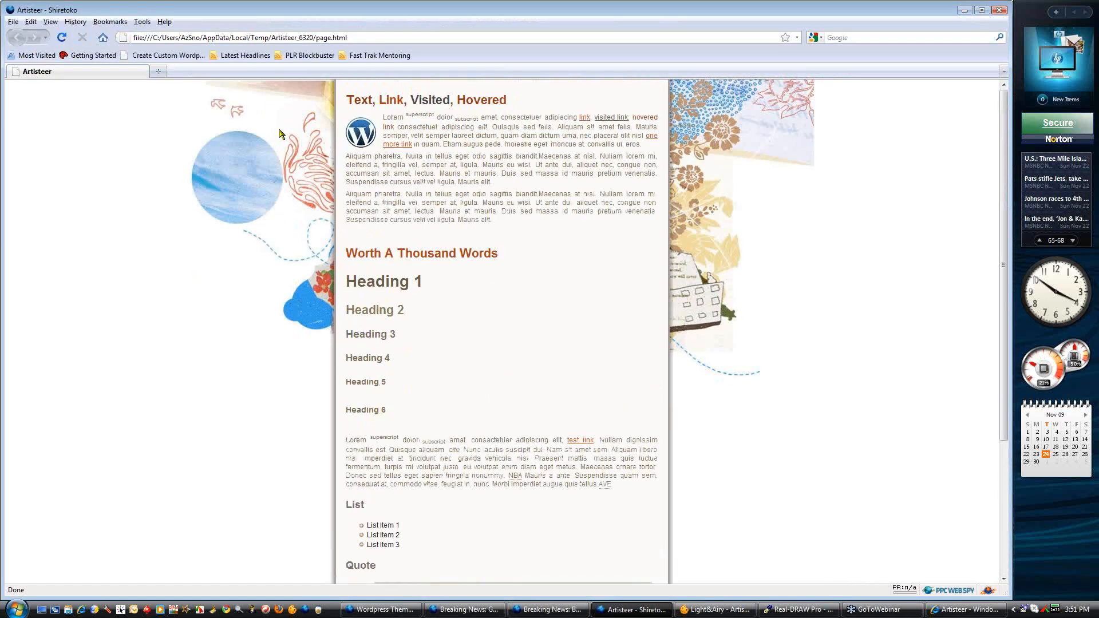
{"action": "scroll", "coordinate": [288, 199], "scroll_direction": "down", "scroll_amount": 1}
{"action": "scroll", "coordinate": [288, 199], "scroll_direction": "down", "scroll_amount": 3}
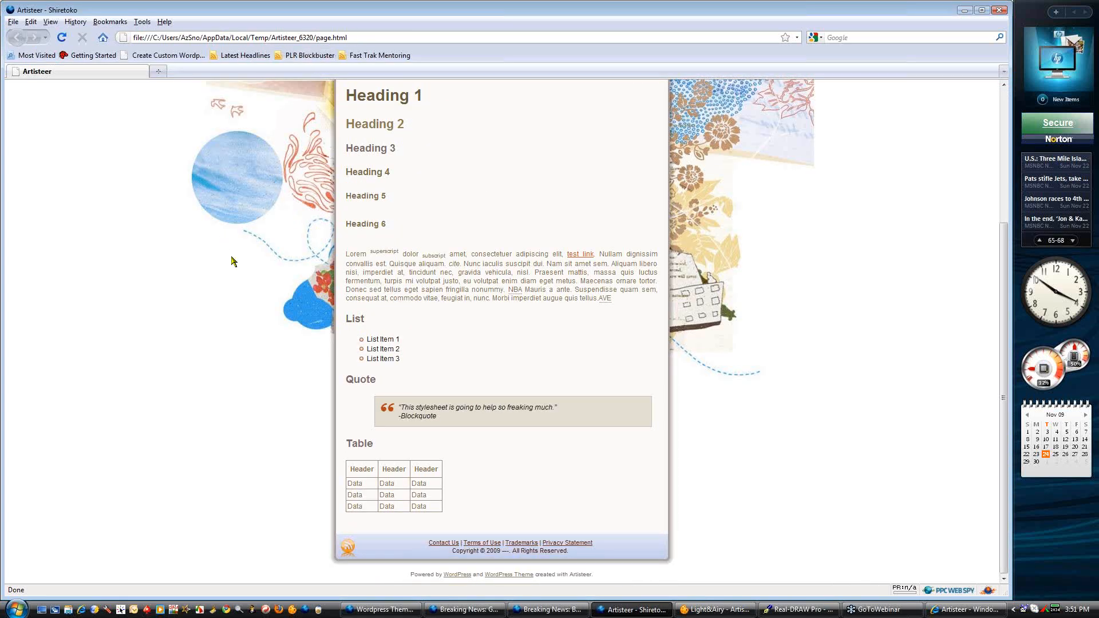
{"action": "scroll", "coordinate": [237, 276], "scroll_direction": "up", "scroll_amount": 3}
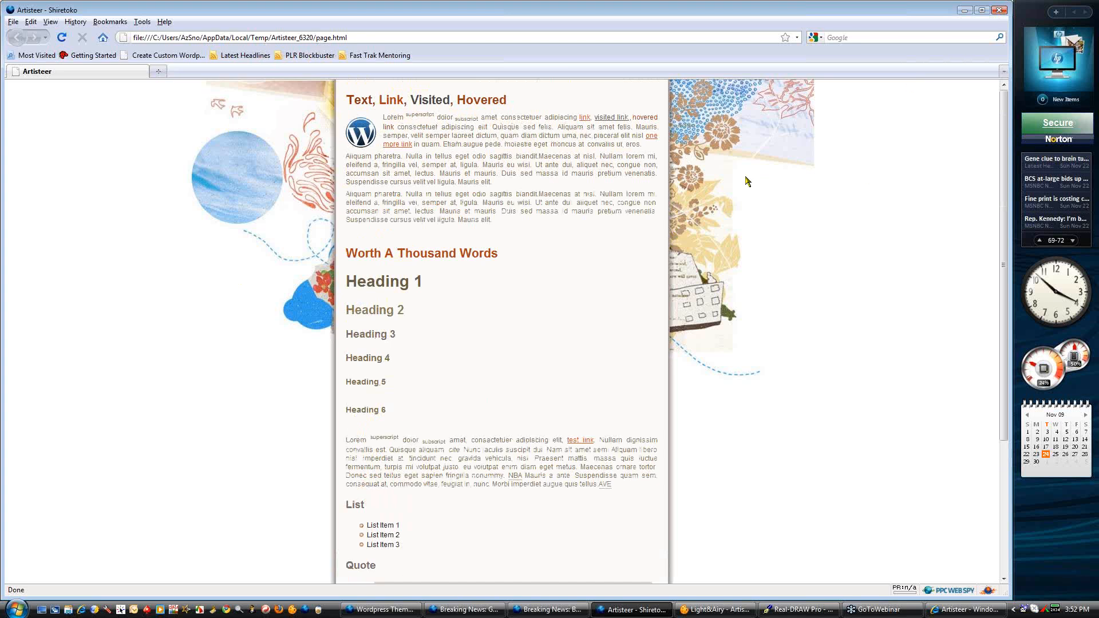
{"action": "left_click", "coordinate": [998, 11]}
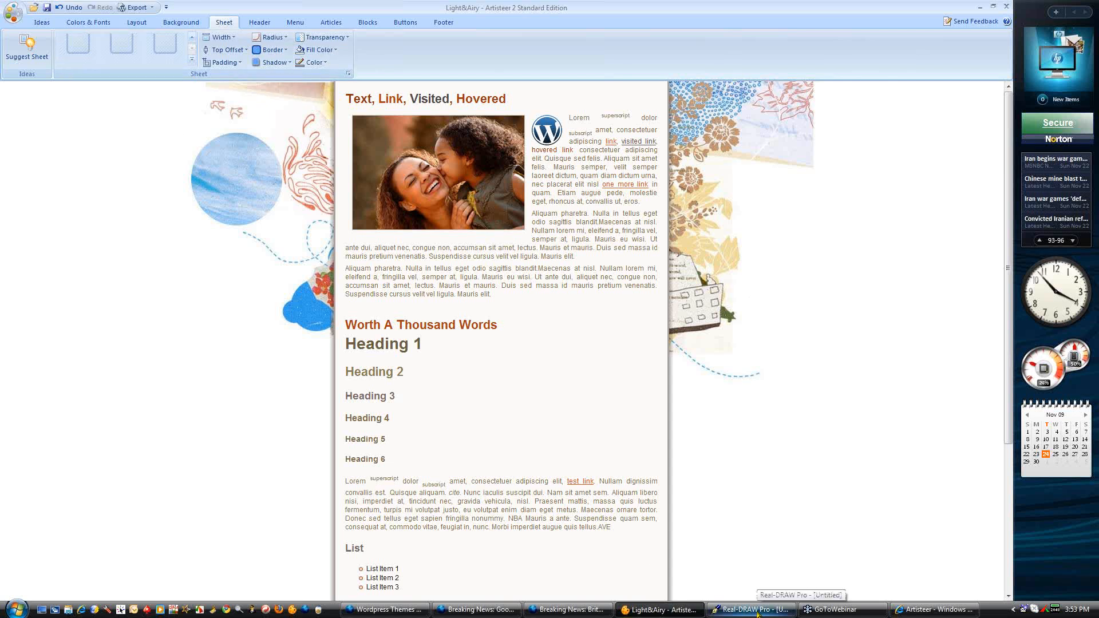
Close the two Breaking News browser windows and switch to the browser window showing the WordPress Themes listing
{"action": "left_click", "coordinate": [569, 610]}
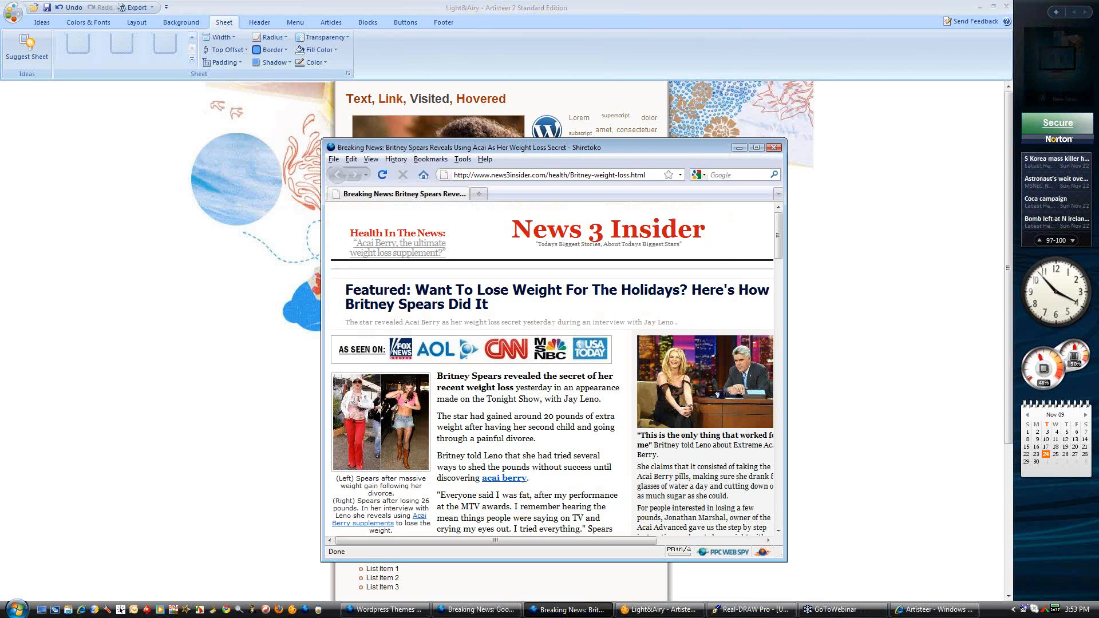
{"action": "left_click", "coordinate": [778, 148]}
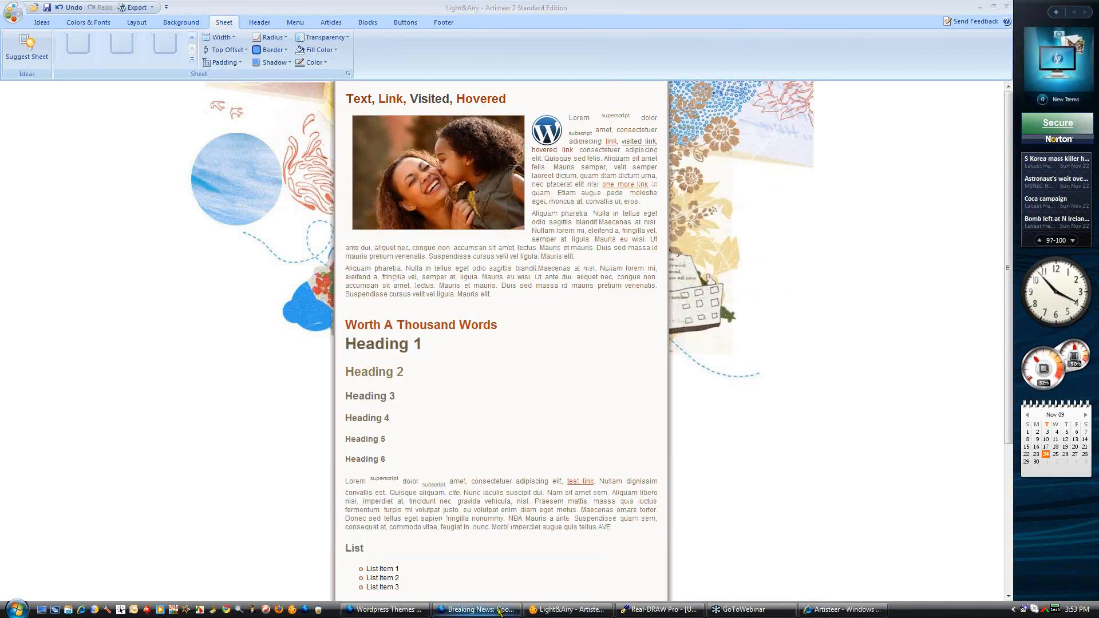
{"action": "left_click", "coordinate": [478, 609]}
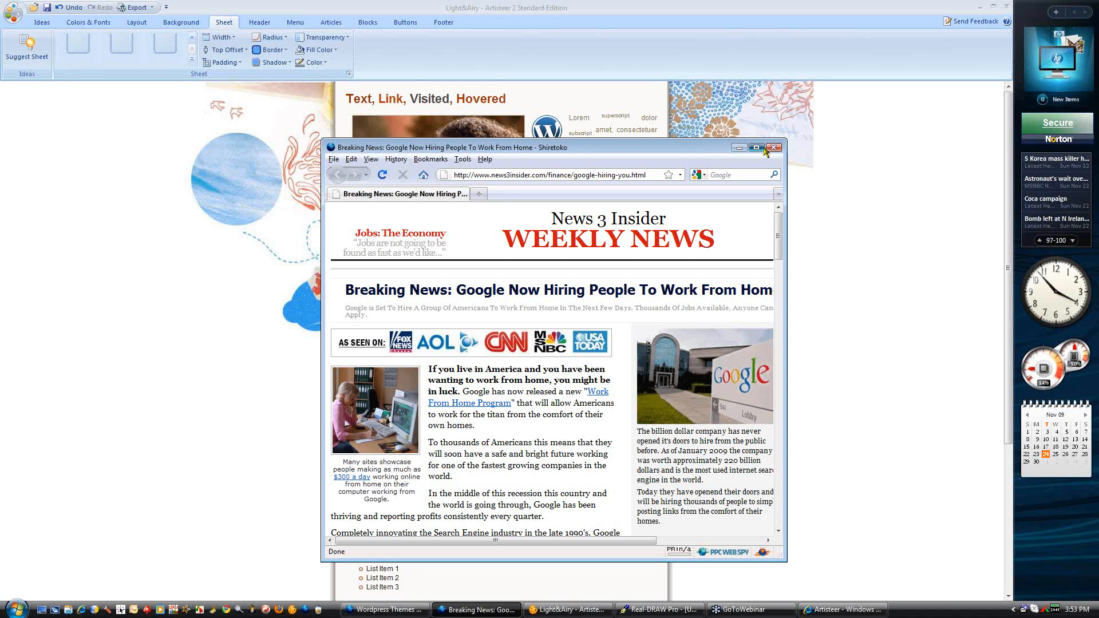
{"action": "left_click", "coordinate": [756, 147]}
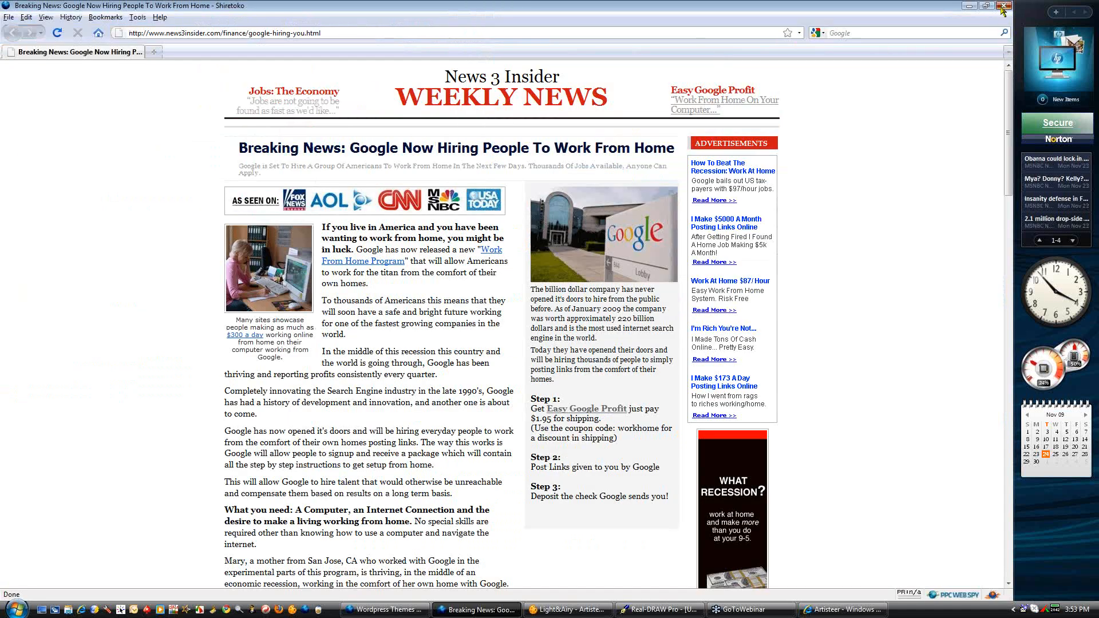
{"action": "left_click", "coordinate": [1004, 5]}
{"action": "left_click", "coordinate": [402, 610]}
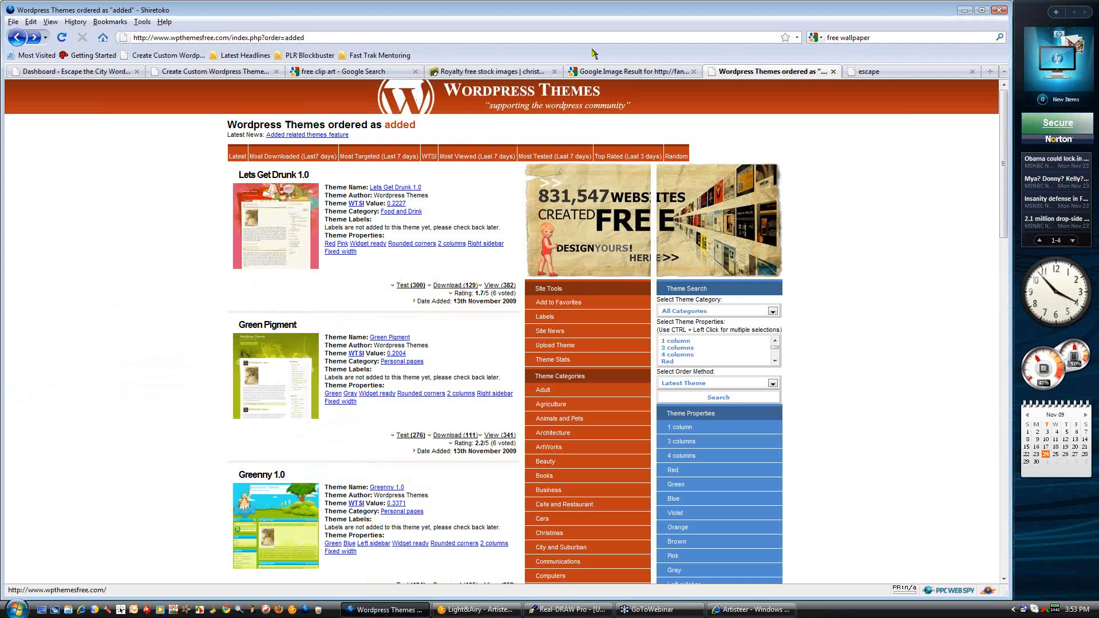
Look over the WordPress Themes listing, switch to Real-DRAW Pro, and create a new blank document
{"action": "scroll", "coordinate": [150, 239], "scroll_direction": "down", "scroll_amount": 10}
{"action": "scroll", "coordinate": [150, 239], "scroll_direction": "up", "scroll_amount": 6}
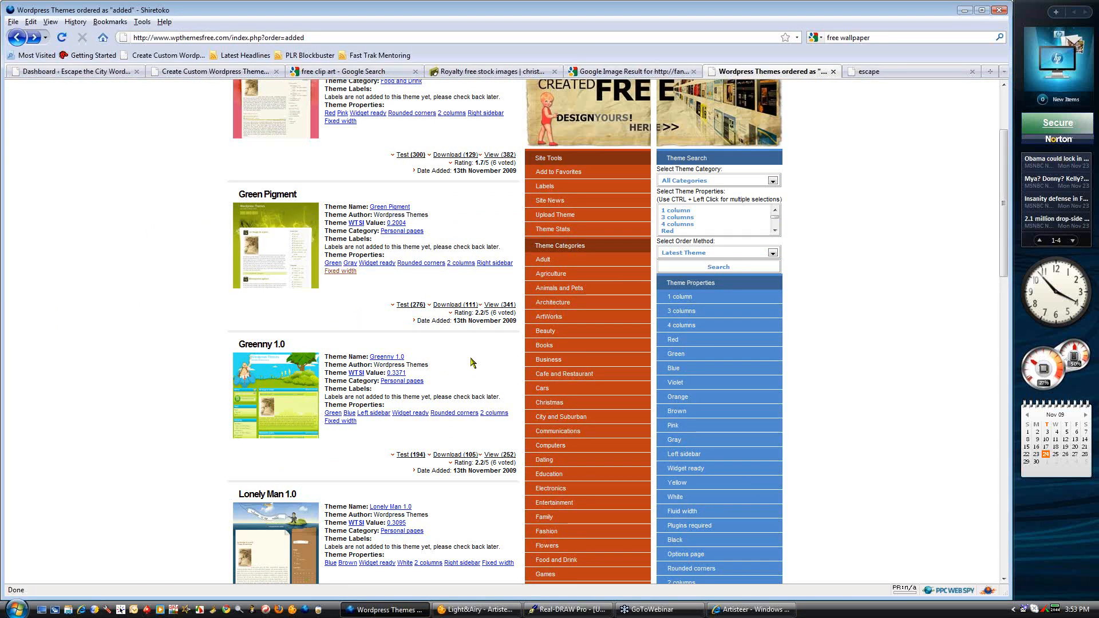
{"action": "left_click", "coordinate": [576, 614]}
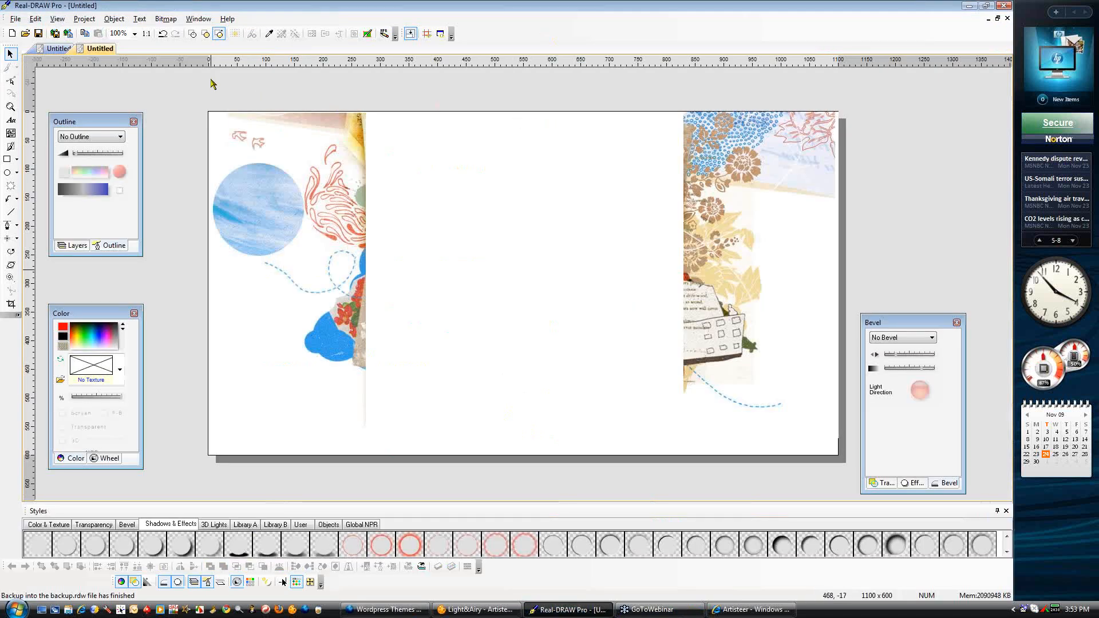
{"action": "left_click", "coordinate": [11, 33]}
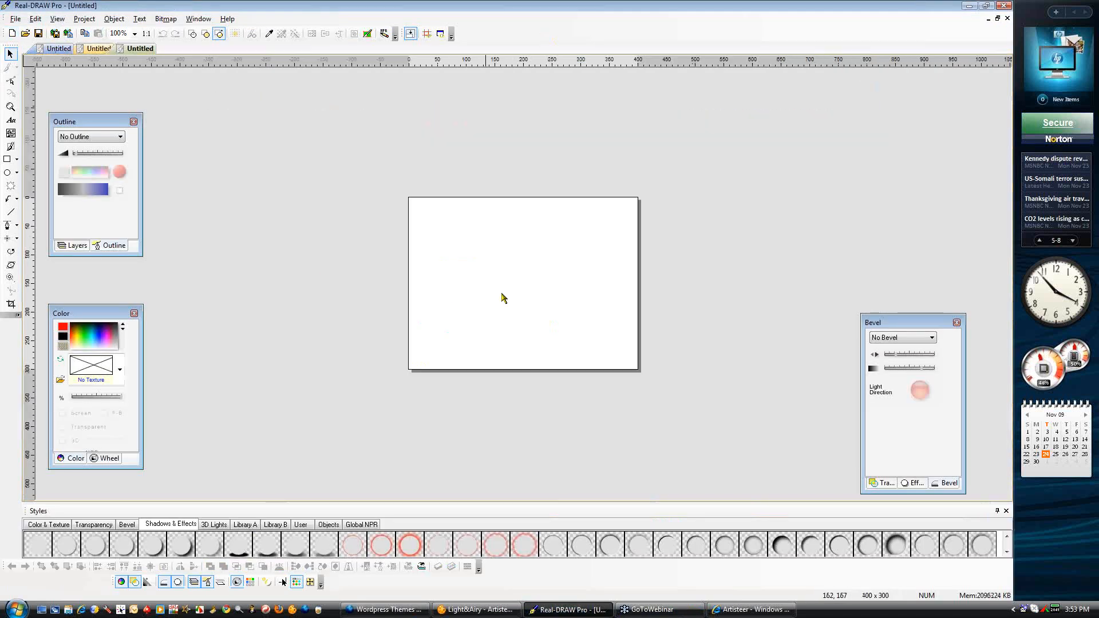
Choose the image greenswirl-header-bg.gif from the My Photos folder for placing in the new document
{"action": "left_click", "coordinate": [10, 135]}
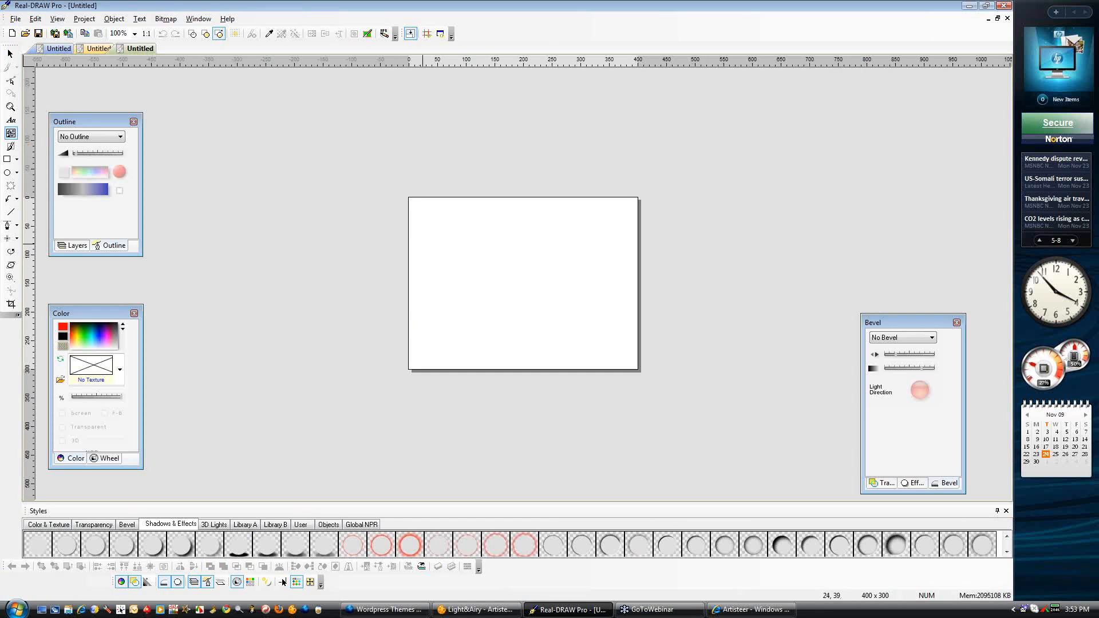
{"action": "left_click", "coordinate": [624, 212]}
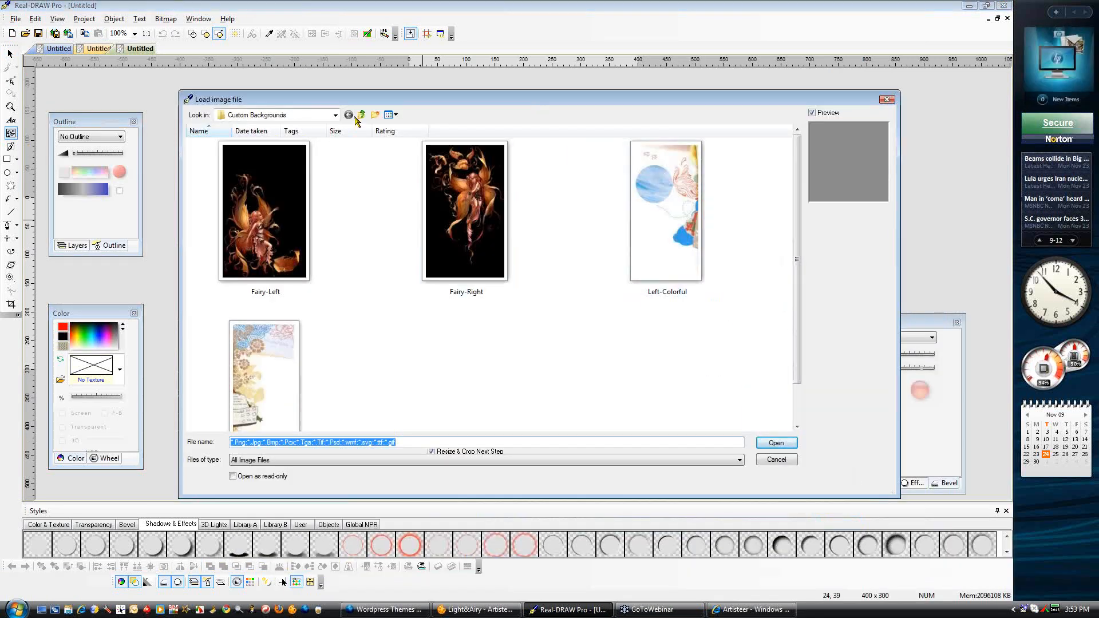
{"action": "left_click", "coordinate": [361, 114]}
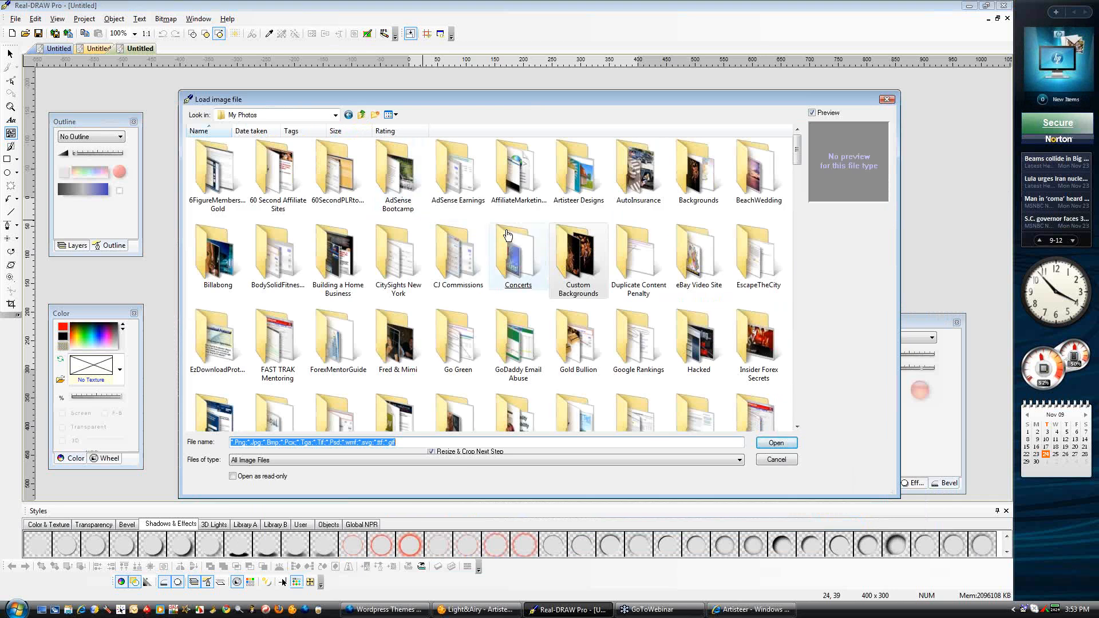
{"action": "left_click", "coordinate": [696, 191]}
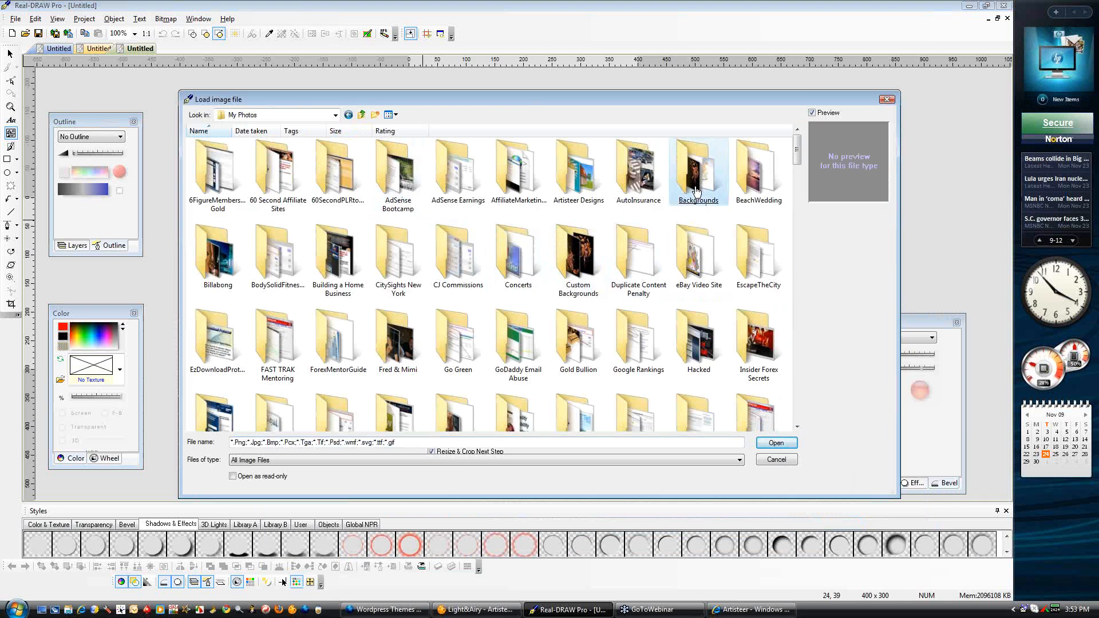
{"action": "double_click", "coordinate": [697, 190]}
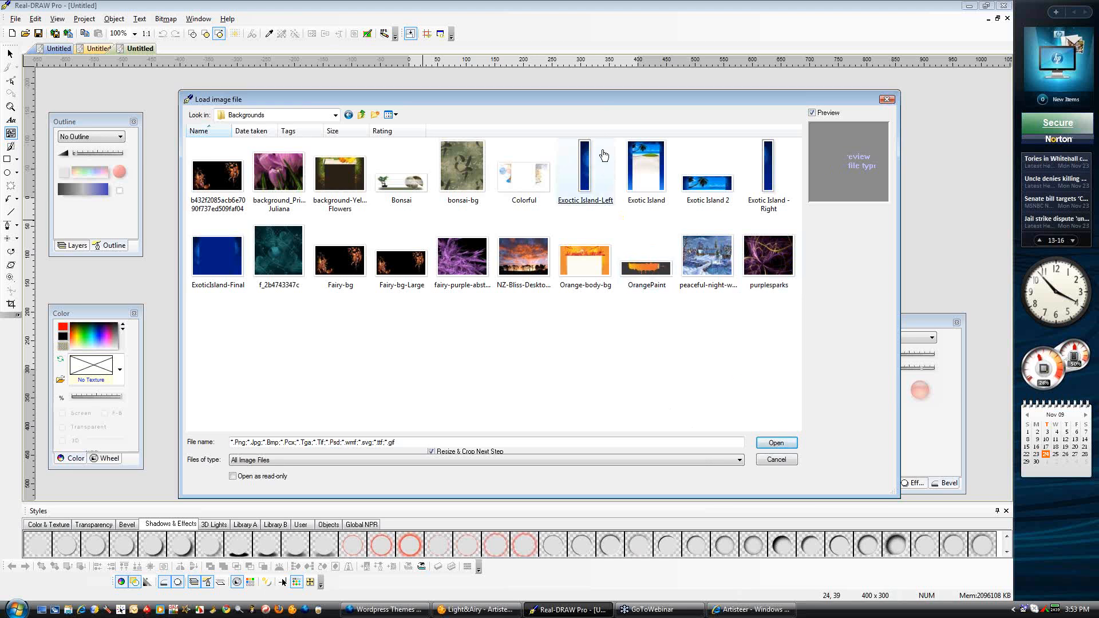
{"action": "left_click", "coordinate": [362, 115]}
{"action": "left_click_drag", "start_coordinate": [797, 152], "coordinate": [812, 283]}
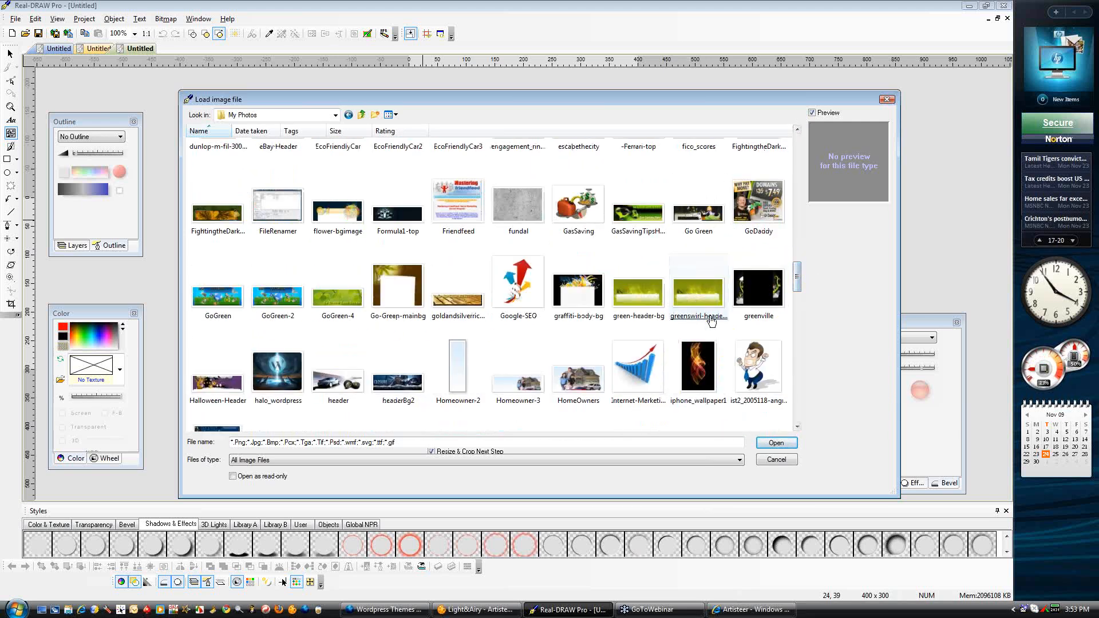
{"action": "left_click", "coordinate": [693, 304]}
{"action": "double_click", "coordinate": [696, 301]}
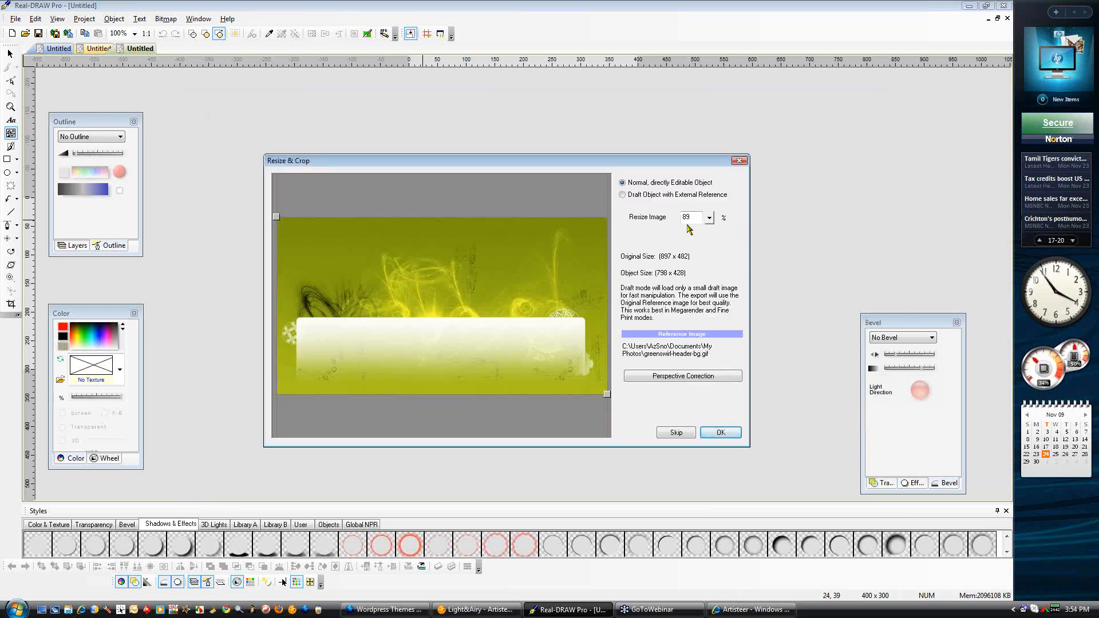
Import the green swirl image at 100 % size and shift it up over the canvas
{"action": "left_click_drag", "start_coordinate": [713, 220], "coordinate": [714, 212]}
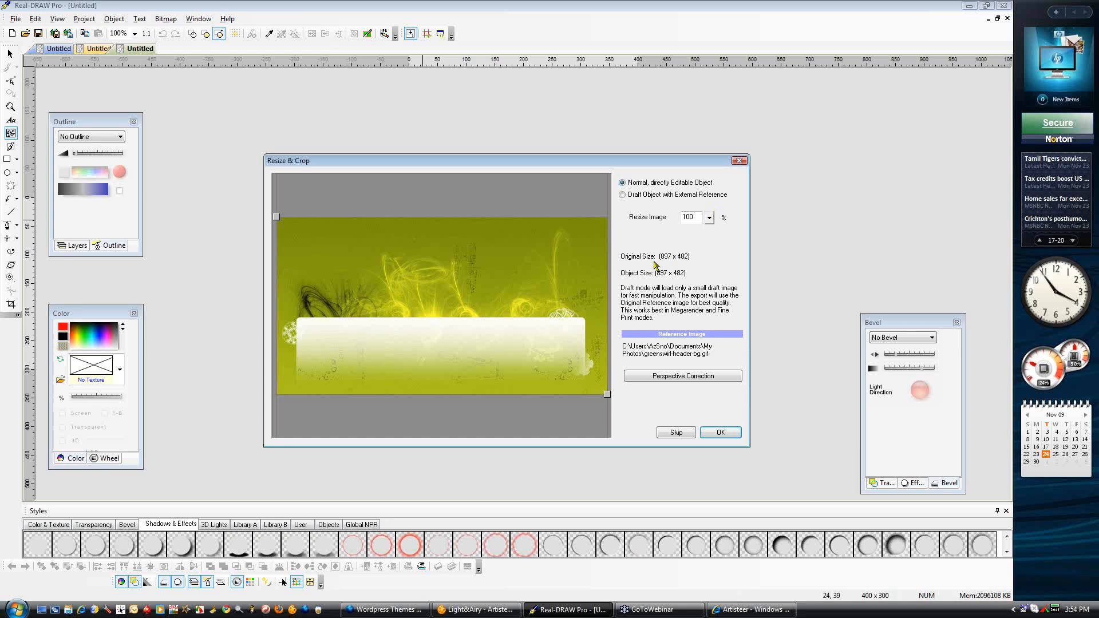
{"action": "left_click", "coordinate": [718, 433]}
{"action": "left_click_drag", "start_coordinate": [667, 265], "coordinate": [464, 166]}
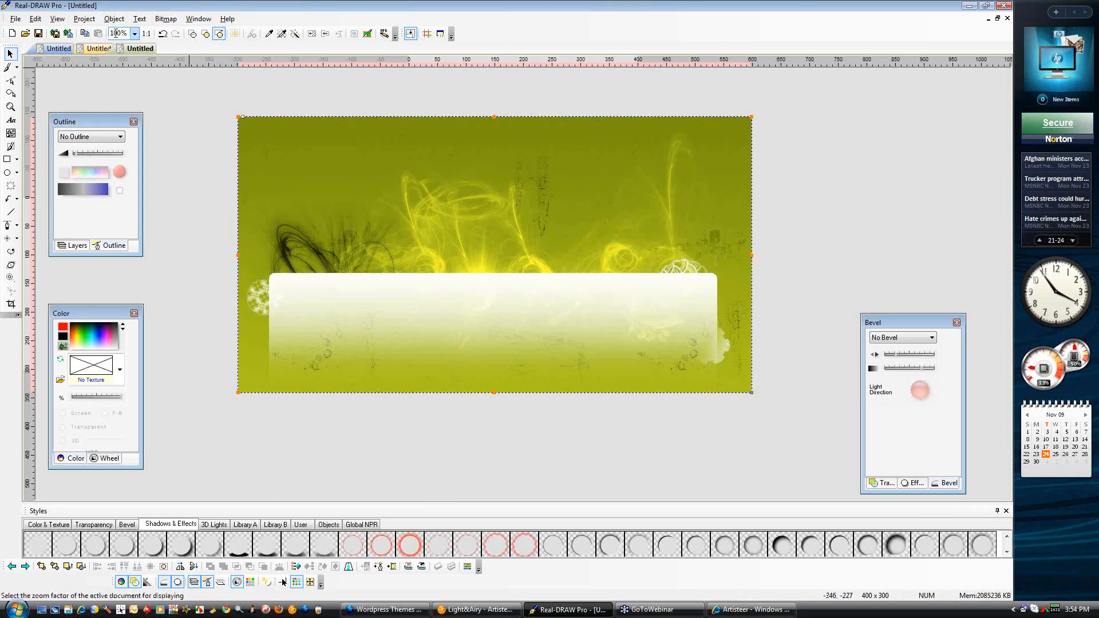
Set the canvas width to 1000 pixels and reposition the green swirl image over the canvas
{"action": "left_click", "coordinate": [57, 19]}
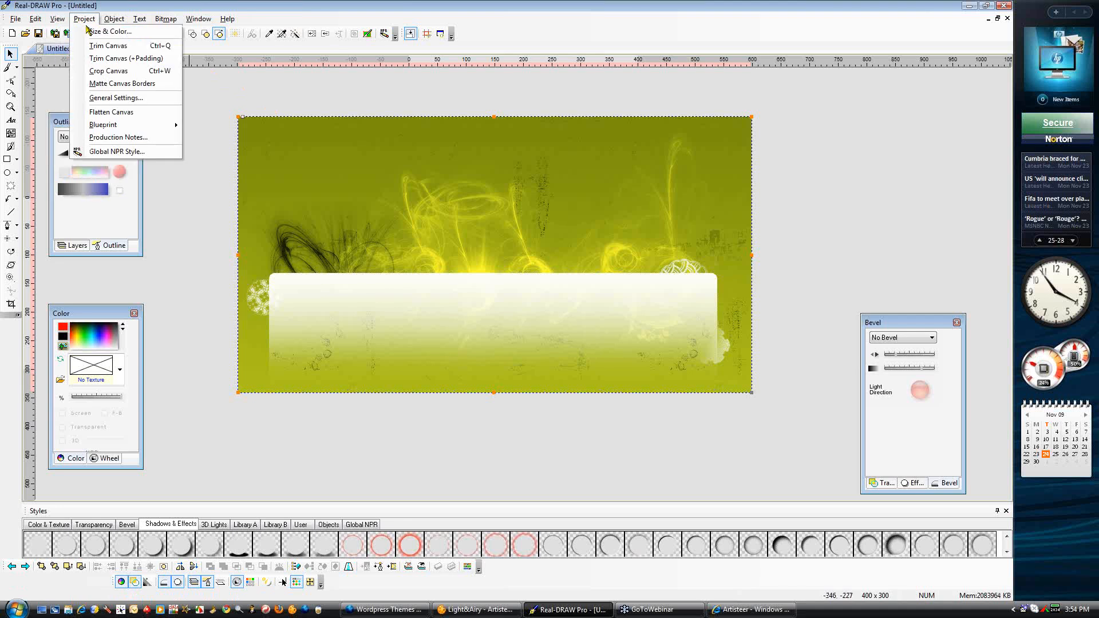
{"action": "left_click", "coordinate": [92, 32]}
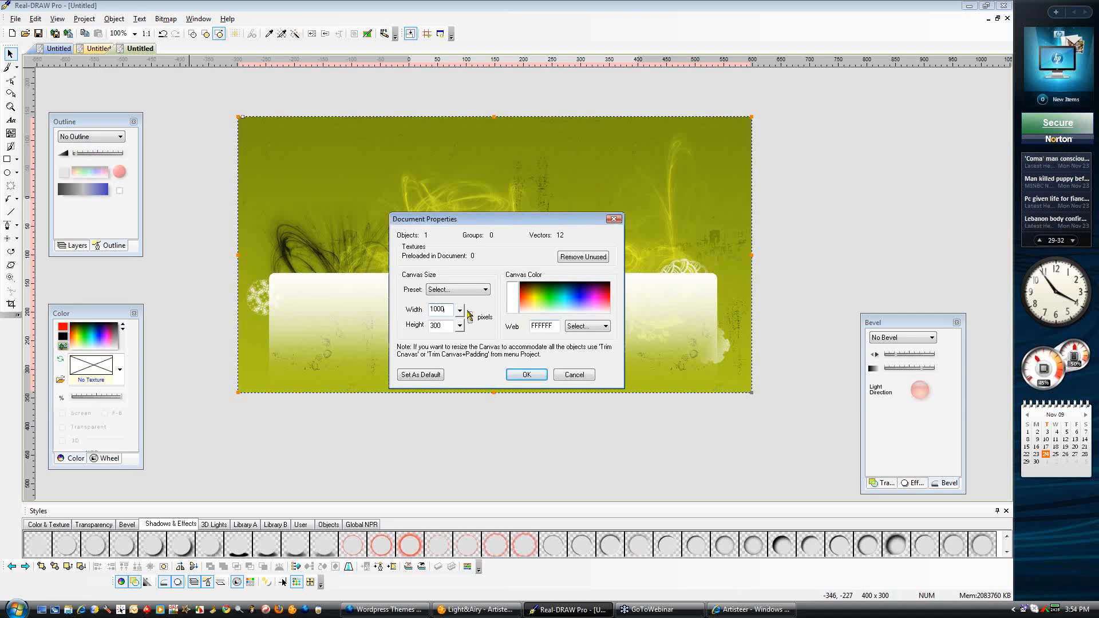
{"action": "left_click", "coordinate": [526, 376]}
{"action": "left_click_drag", "start_coordinate": [562, 240], "coordinate": [742, 378]}
{"action": "left_click_drag", "start_coordinate": [561, 314], "coordinate": [554, 272]}
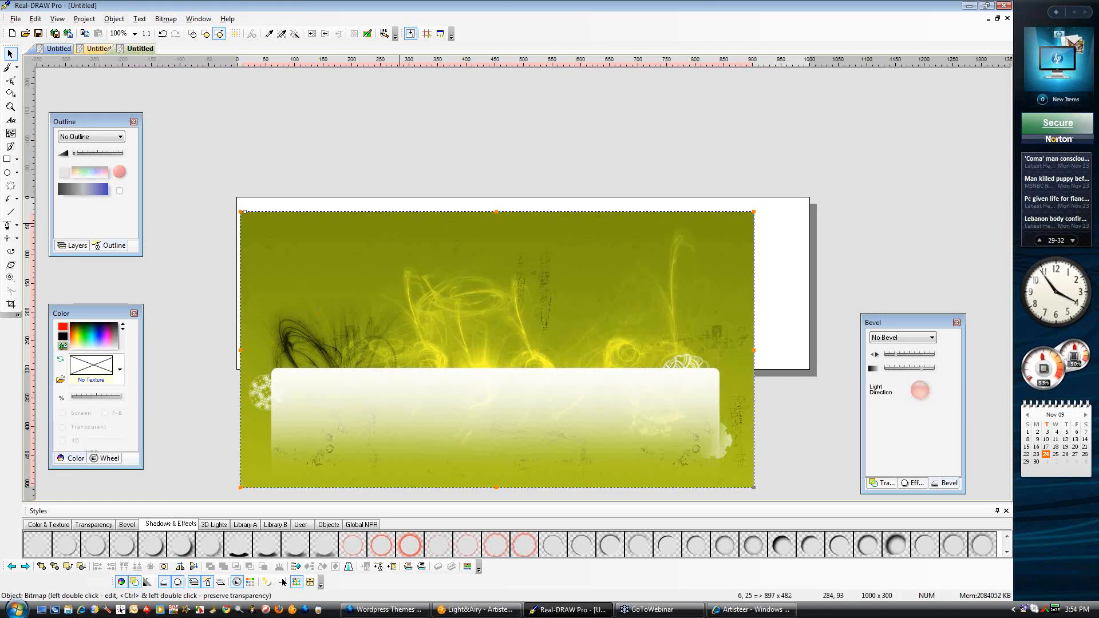
{"action": "left_click_drag", "start_coordinate": [399, 263], "coordinate": [404, 282]}
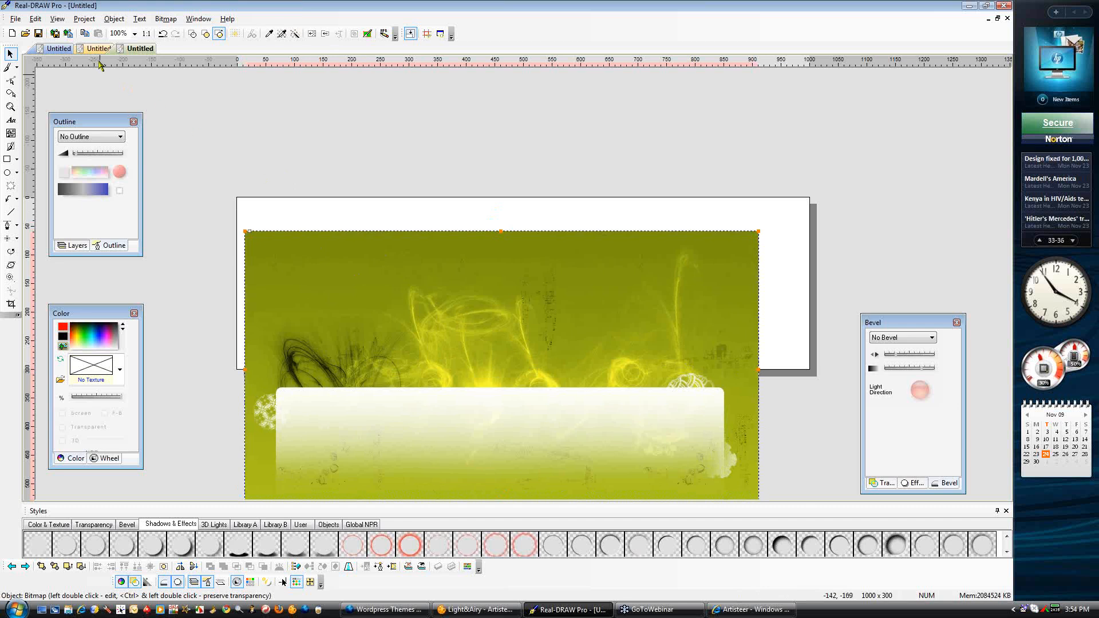
Trim the canvas to the size of the green swirl image and shift the image slightly down
{"action": "left_click", "coordinate": [83, 19]}
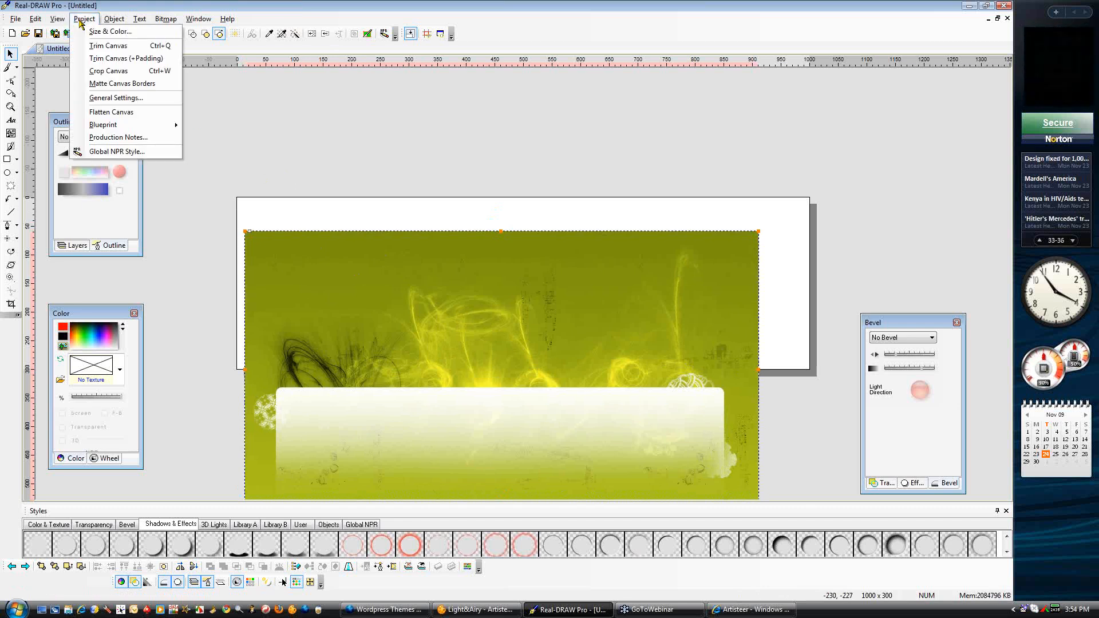
{"action": "left_click", "coordinate": [98, 43]}
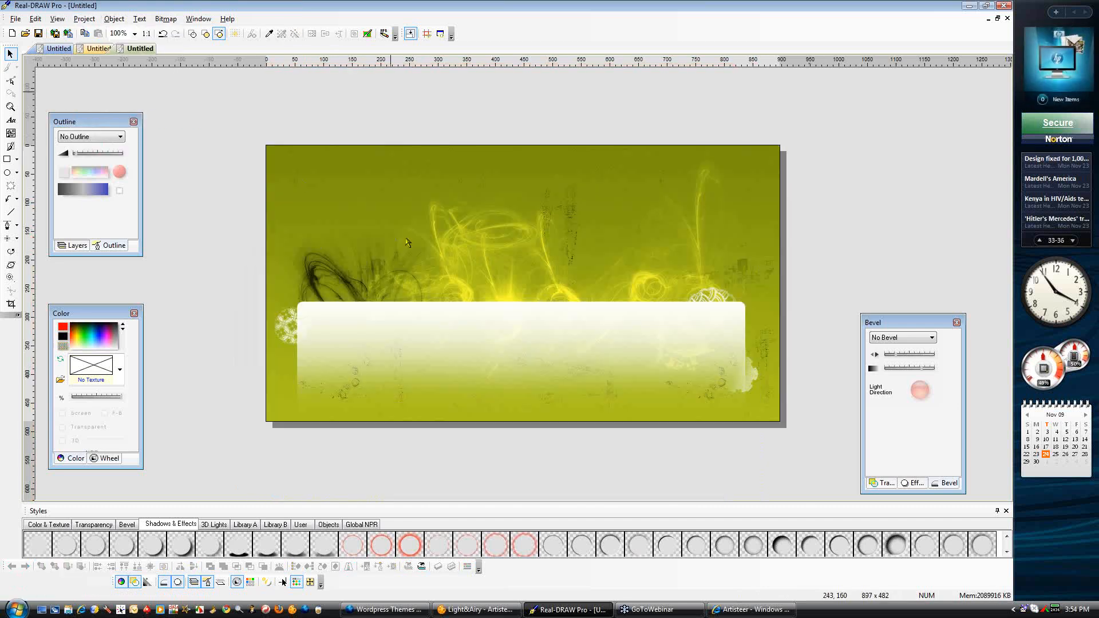
{"action": "left_click", "coordinate": [532, 261]}
{"action": "left_click_drag", "start_coordinate": [454, 200], "coordinate": [455, 224]}
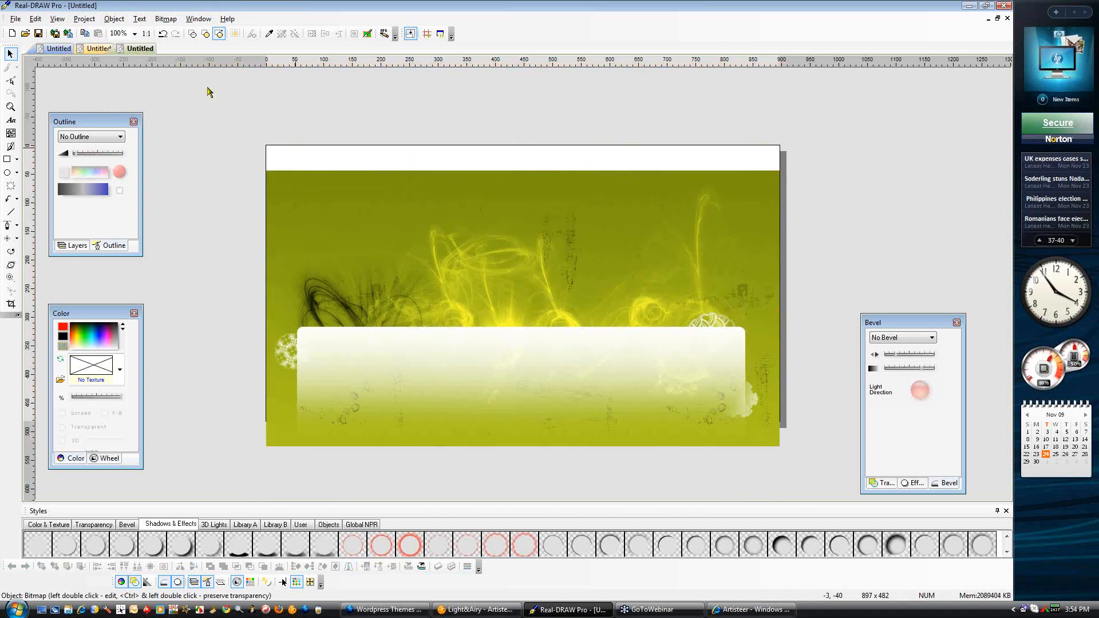
Widen the trimmed canvas to 1000 pixels in the document's size settings
{"action": "left_click", "coordinate": [84, 19]}
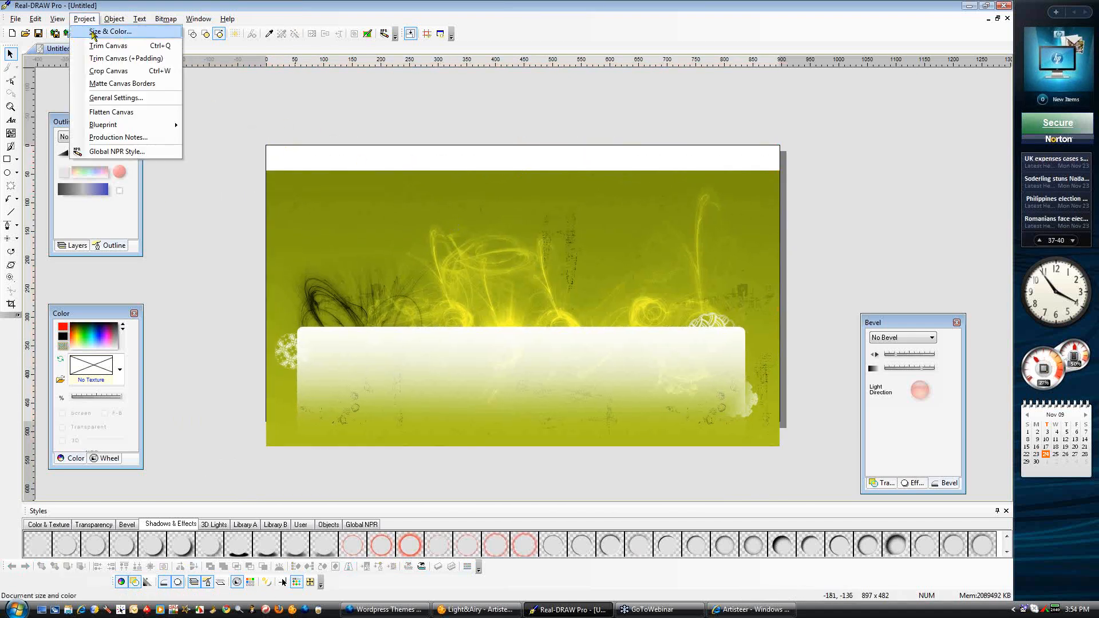
{"action": "left_click", "coordinate": [93, 33]}
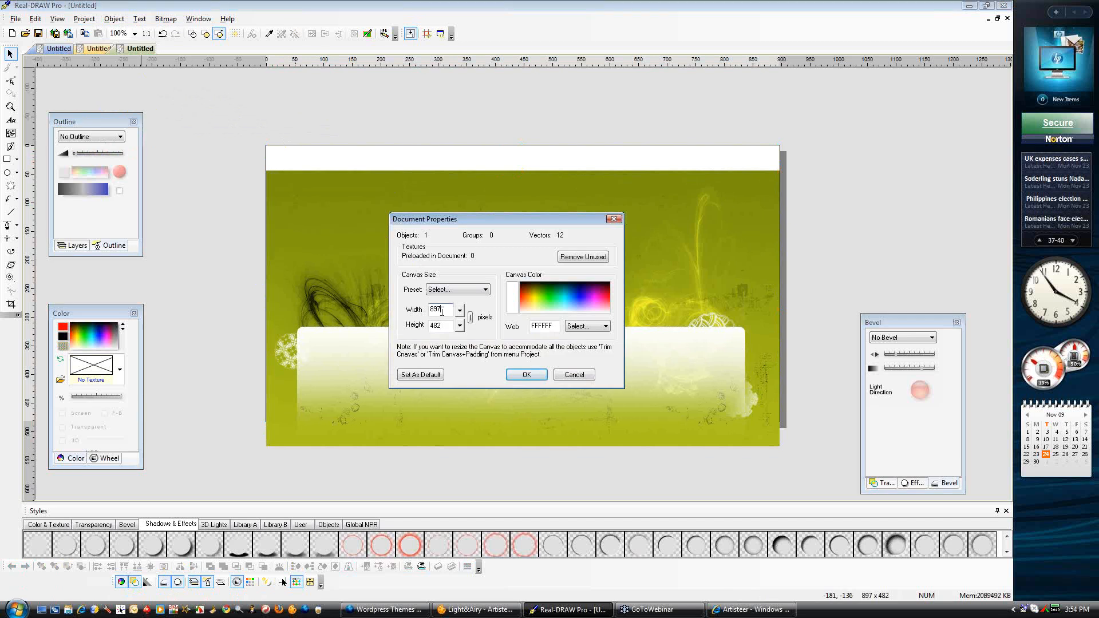
{"action": "type", "text": "1000"}
{"action": "left_click", "coordinate": [519, 373]}
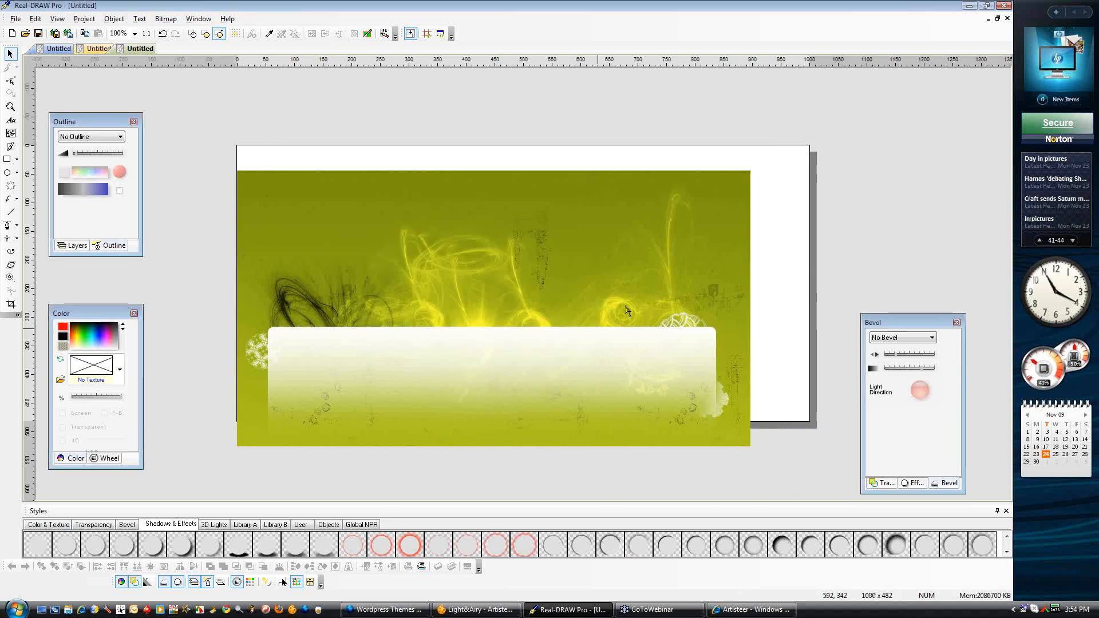
Align the image with the canvas's upper-left corner, stretch it to the full canvas width, and deselect it
{"action": "left_click_drag", "start_coordinate": [679, 235], "coordinate": [679, 206]}
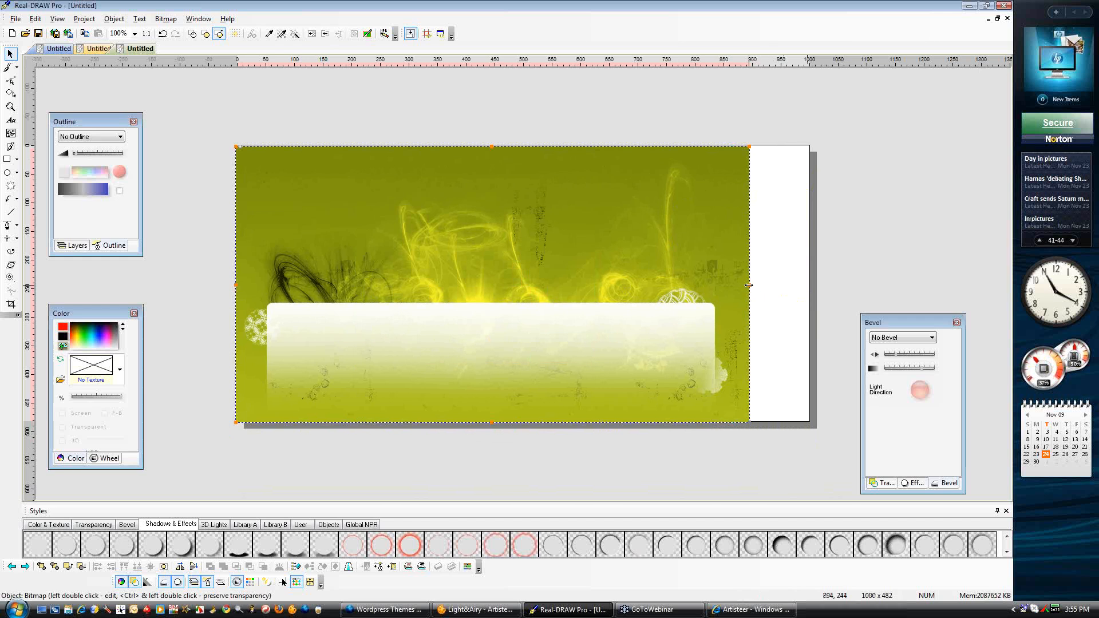
{"action": "left_click_drag", "start_coordinate": [748, 285], "coordinate": [811, 285]}
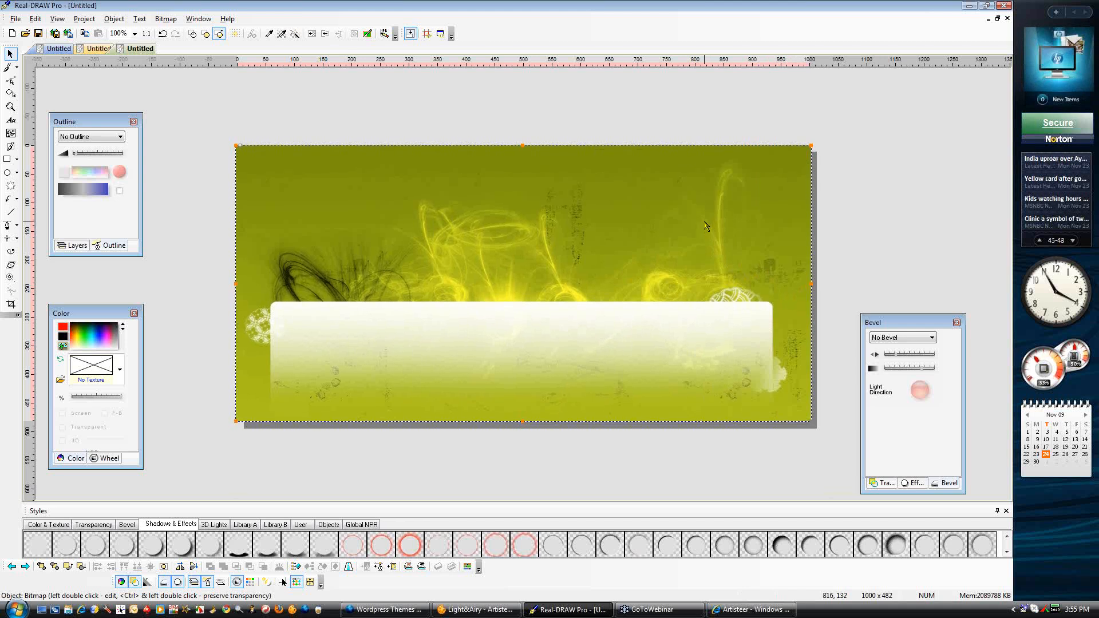
{"action": "left_click", "coordinate": [361, 103]}
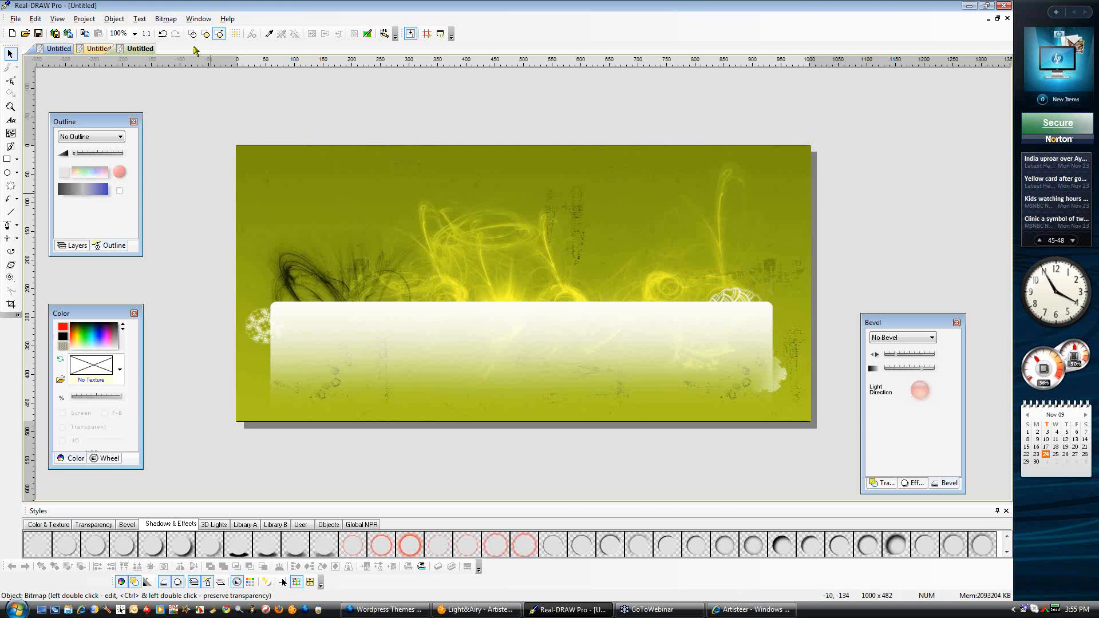
Export the canvas as a JPEG at quality 100, saved as Green-Swirl in the Backgrounds folder
{"action": "left_click", "coordinate": [15, 20]}
{"action": "left_click", "coordinate": [46, 84]}
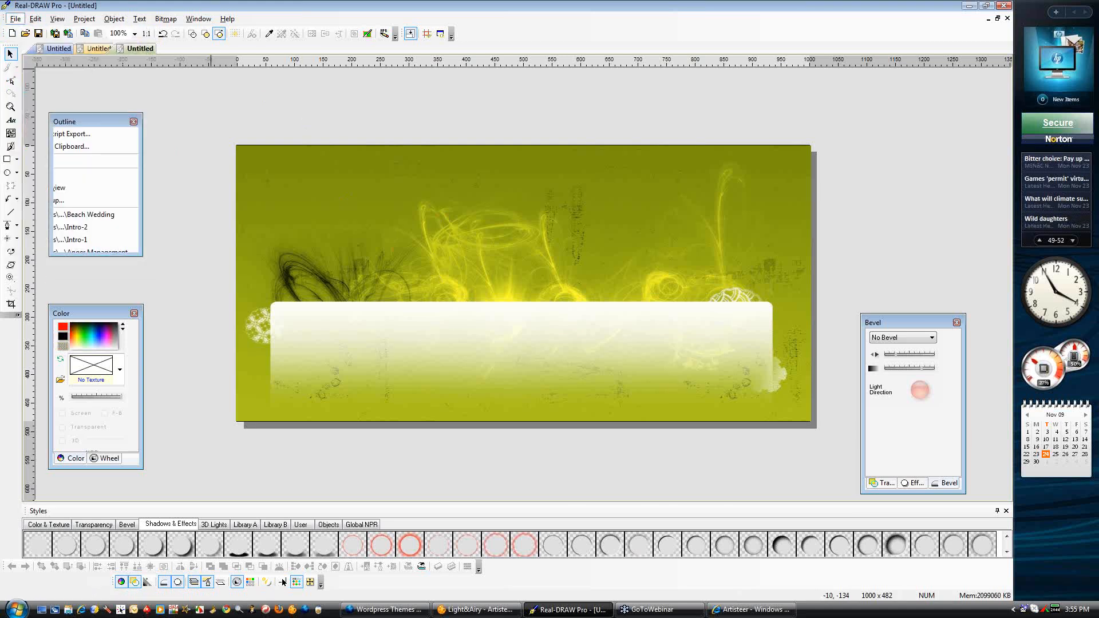
{"action": "left_click_drag", "start_coordinate": [452, 309], "coordinate": [297, 269]}
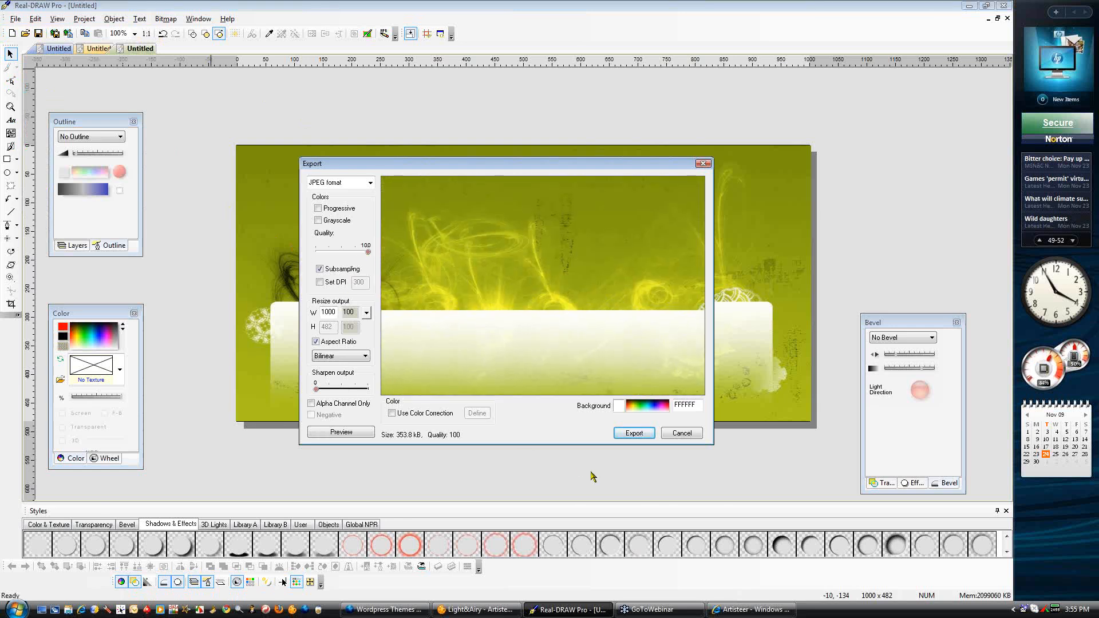
{"action": "left_click", "coordinate": [632, 434]}
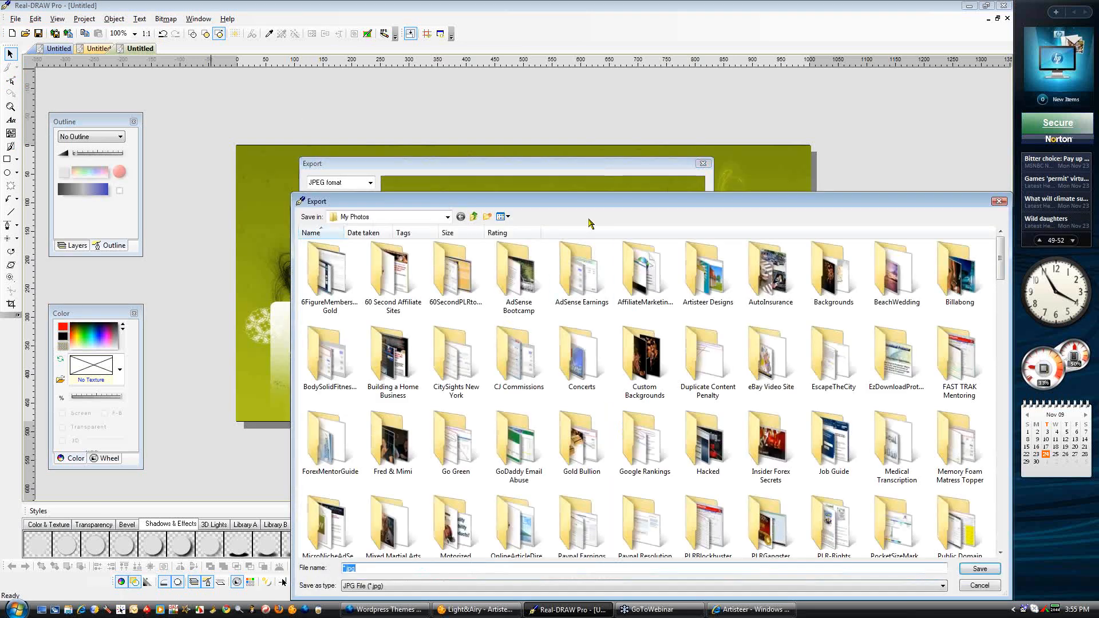
{"action": "left_click_drag", "start_coordinate": [597, 206], "coordinate": [396, 95]}
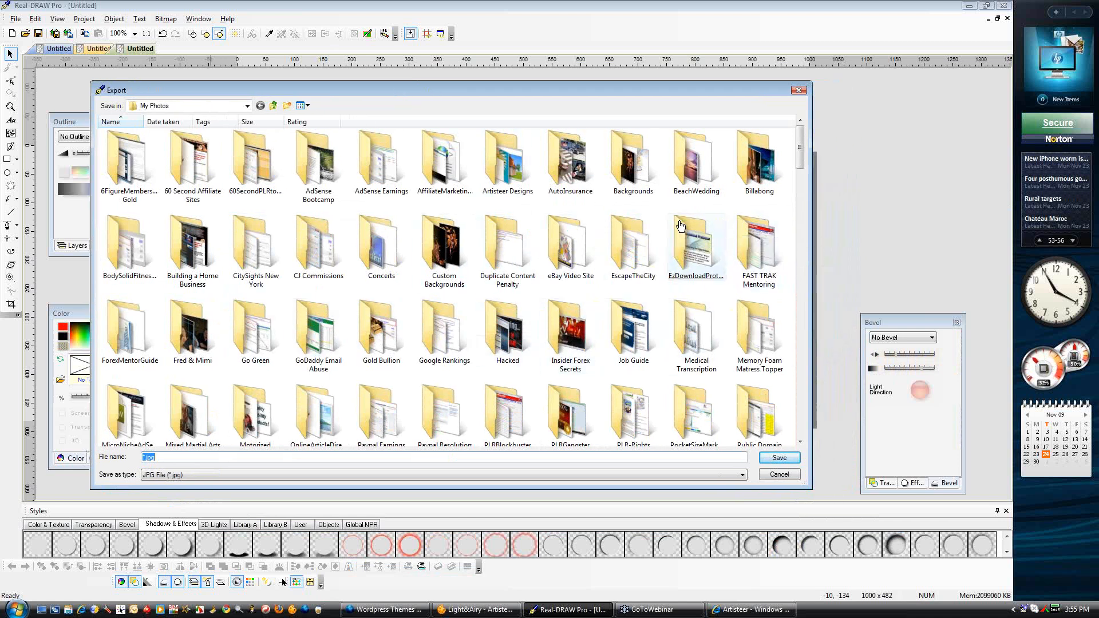
{"action": "left_click", "coordinate": [635, 179]}
{"action": "double_click", "coordinate": [635, 180]}
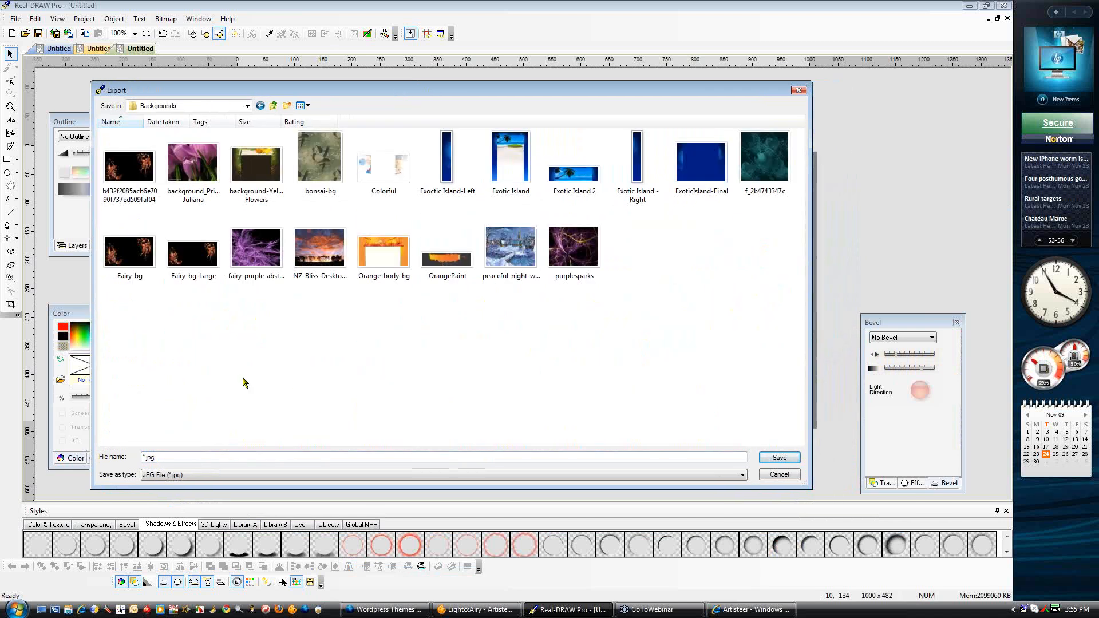
{"action": "left_click", "coordinate": [152, 461]}
{"action": "type", "text": "Green-Swirl"}
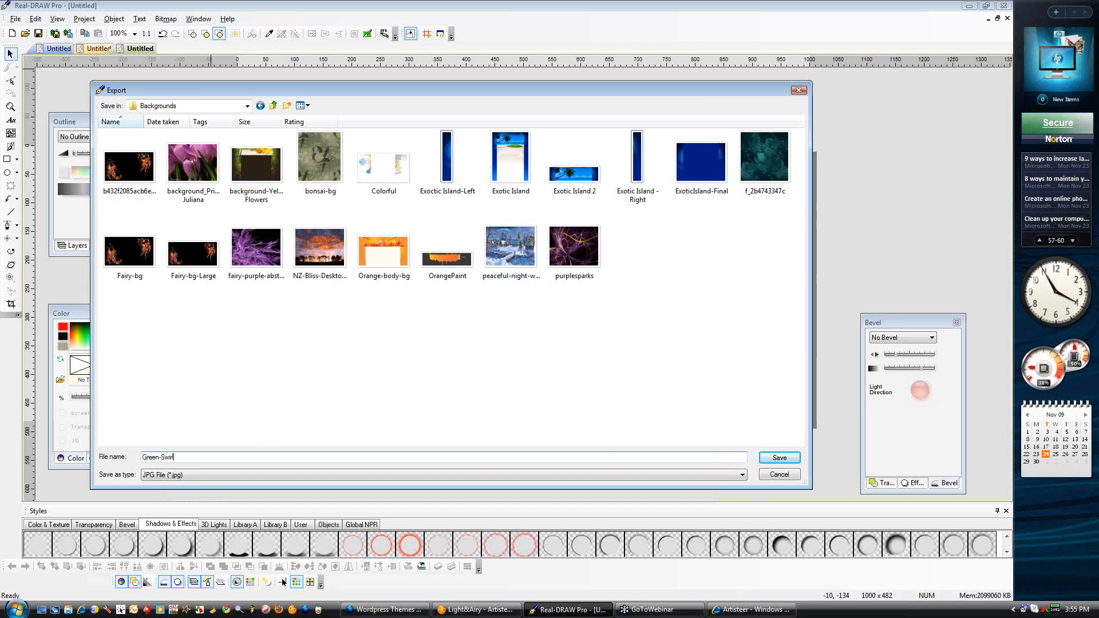
{"action": "left_click", "coordinate": [784, 457]}
Switch to Artisteer and create a new WordPress theme document
{"action": "left_click", "coordinate": [480, 610]}
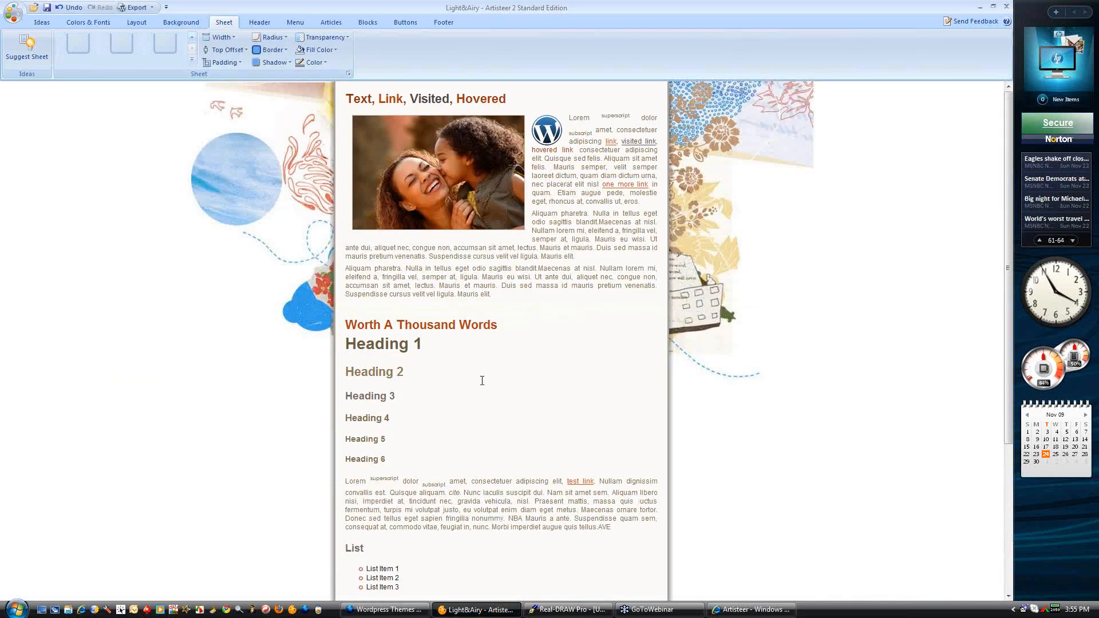
{"action": "left_click", "coordinate": [13, 17]}
{"action": "left_click", "coordinate": [32, 38]}
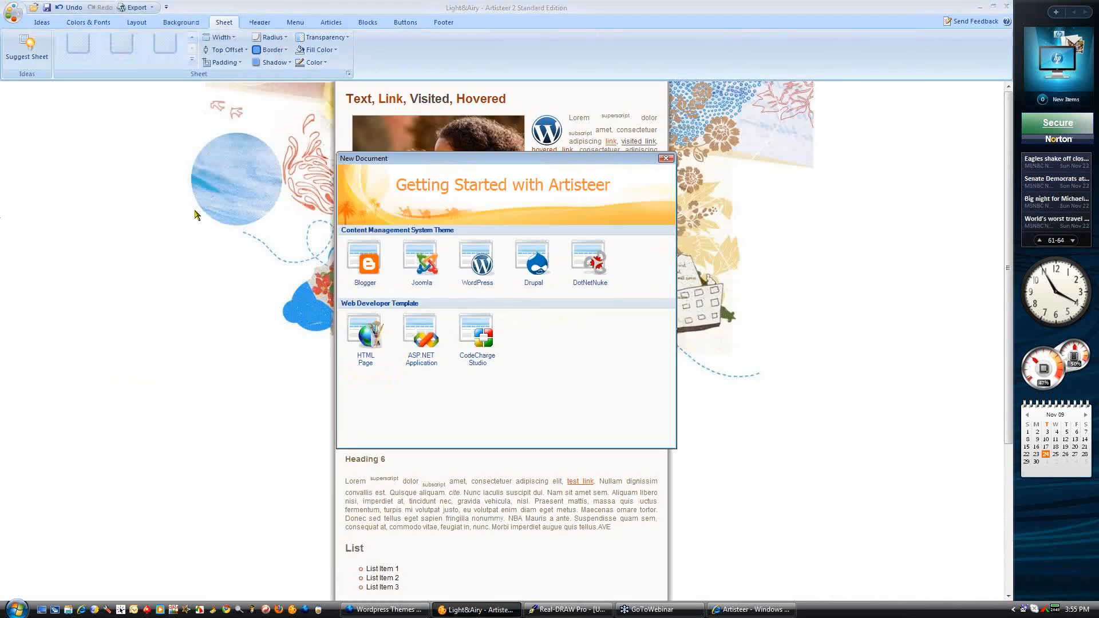
{"action": "left_click", "coordinate": [479, 261]}
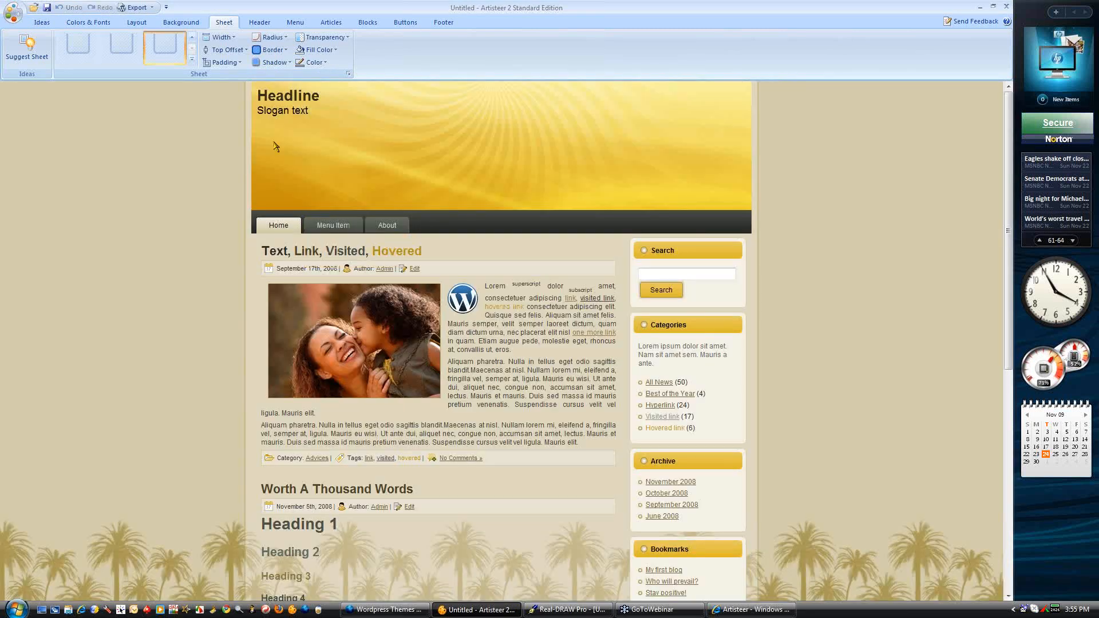
Insert the Green-Swirl image from the Backgrounds folder as the theme background, using Top Center position and Normal blend mode
{"action": "left_click", "coordinate": [174, 24]}
{"action": "left_click", "coordinate": [286, 50]}
{"action": "left_click", "coordinate": [598, 269]}
{"action": "left_click", "coordinate": [294, 173]}
{"action": "key", "text": "Return"}
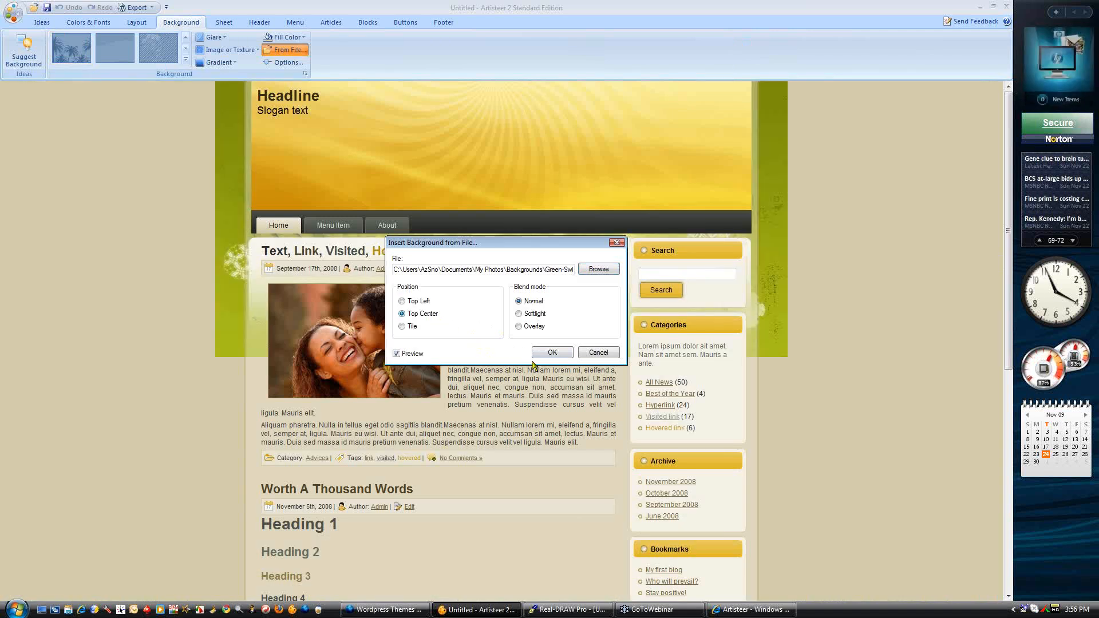
{"action": "left_click", "coordinate": [548, 352]}
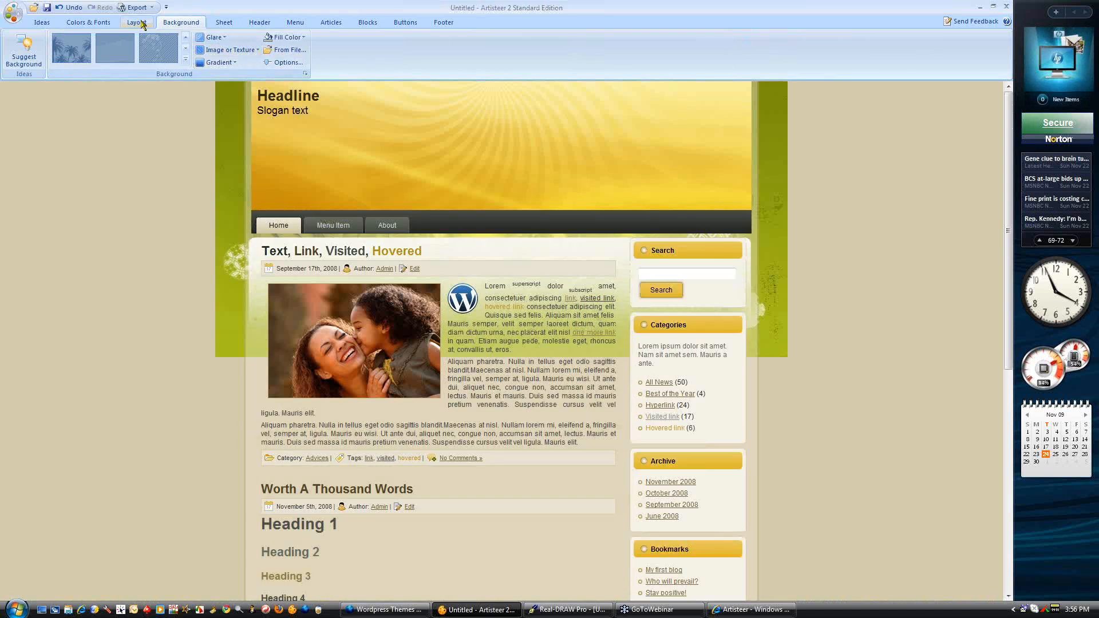
Set the theme to a single-column layout and apply the Simple page layout without header or menu
{"action": "left_click", "coordinate": [141, 23]}
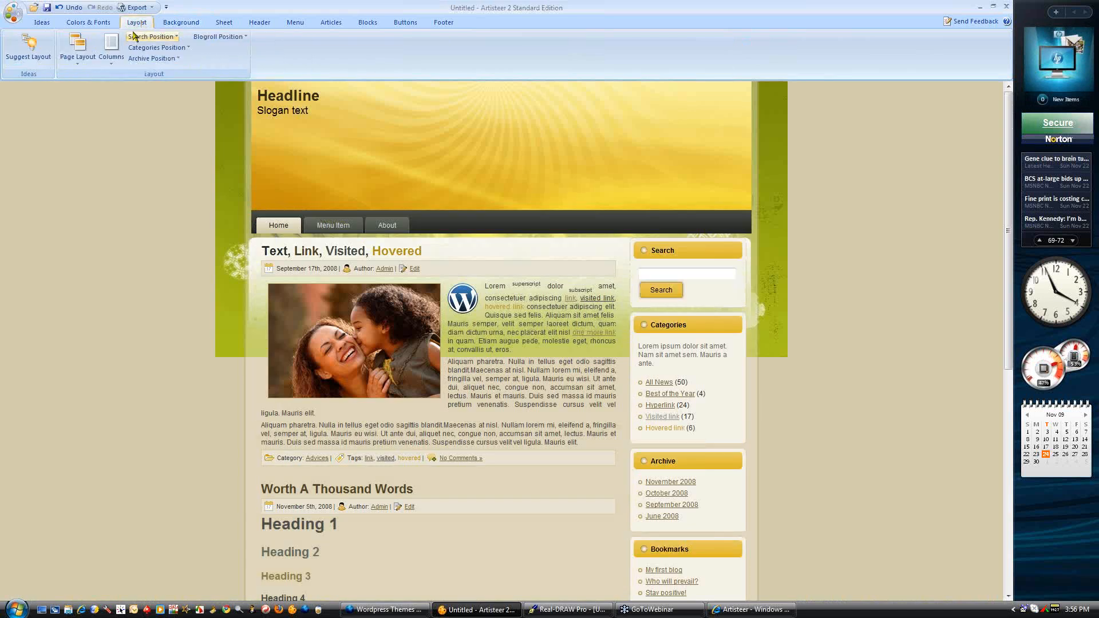
{"action": "left_click", "coordinate": [78, 48]}
{"action": "left_click", "coordinate": [120, 98]}
{"action": "left_click", "coordinate": [77, 47]}
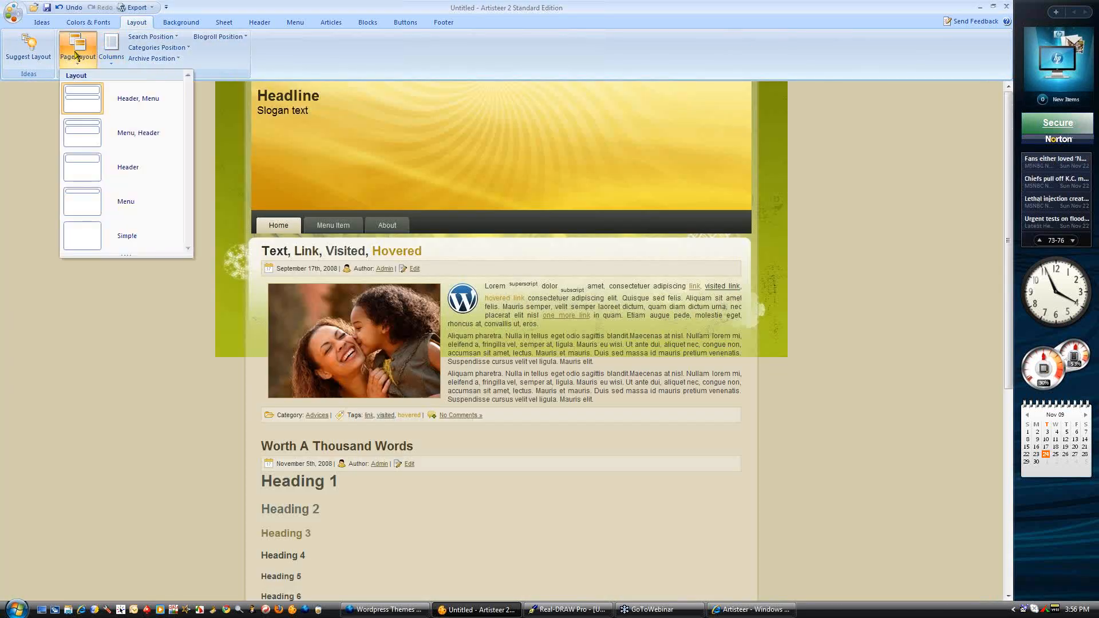
{"action": "left_click", "coordinate": [83, 237]}
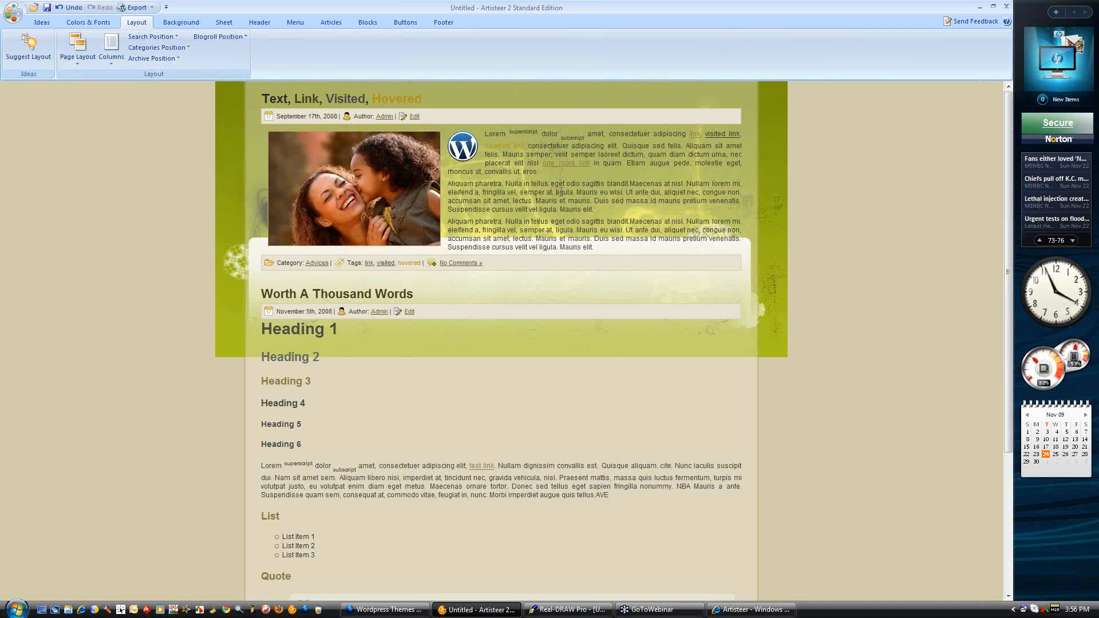
Set the sheet's top offset to 200 px in the sheet options
{"action": "left_click", "coordinate": [223, 23]}
{"action": "left_click", "coordinate": [226, 49]}
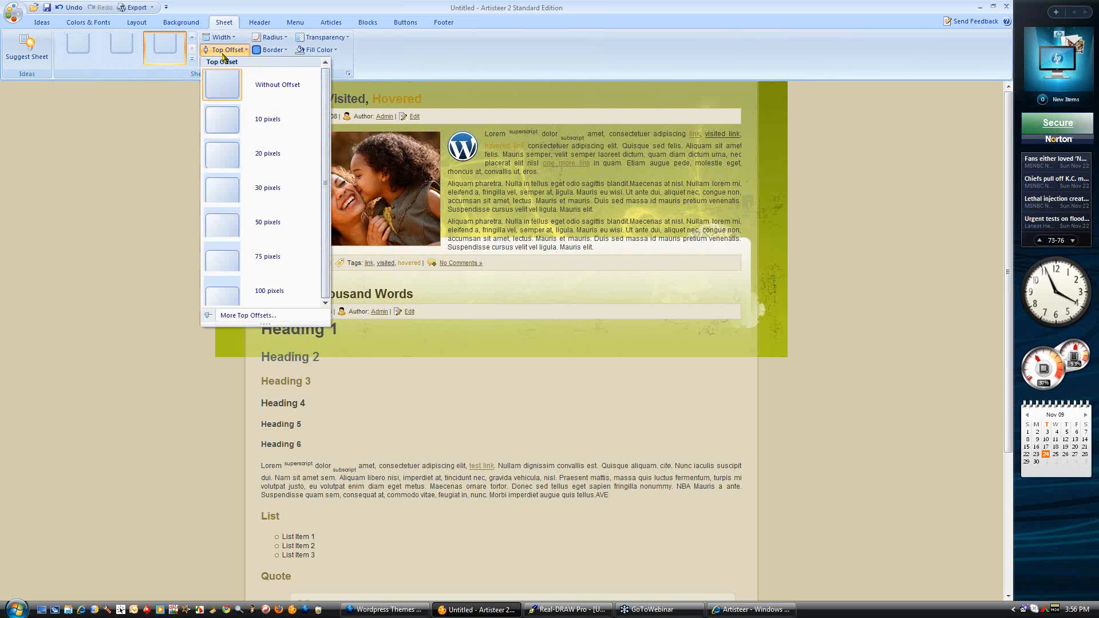
{"action": "left_click", "coordinate": [234, 315]}
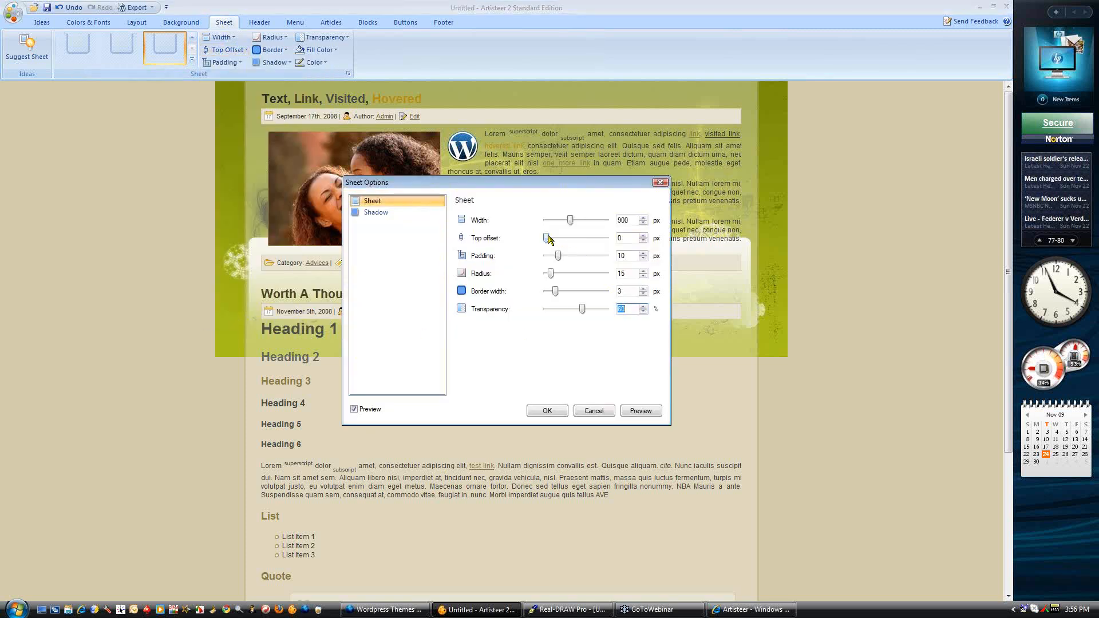
{"action": "left_click_drag", "start_coordinate": [545, 240], "coordinate": [618, 241]}
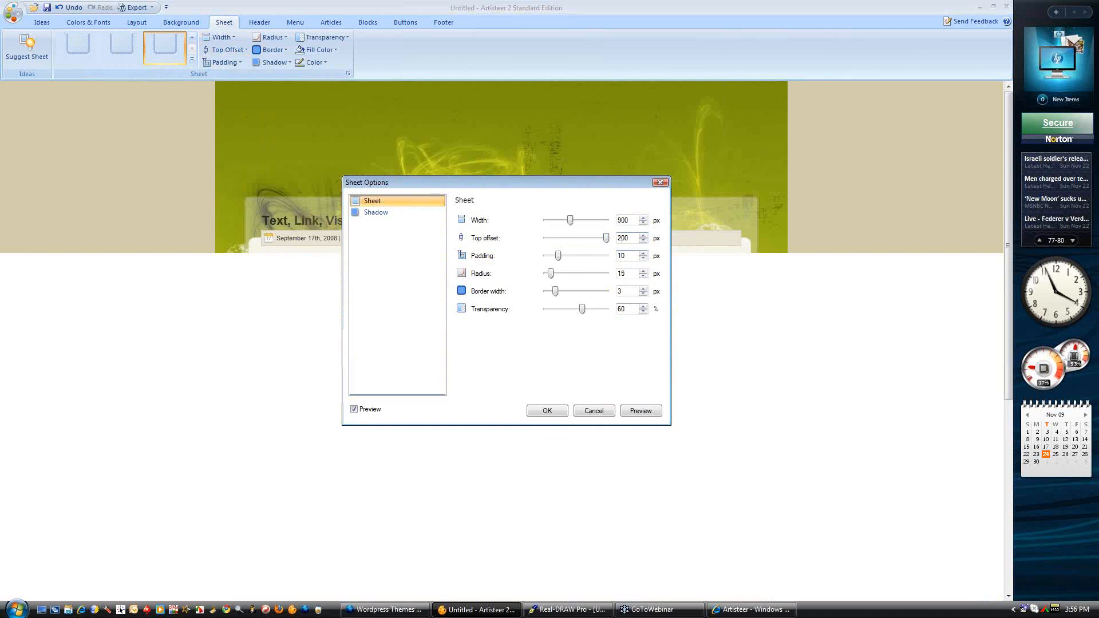
{"action": "left_click", "coordinate": [548, 412]}
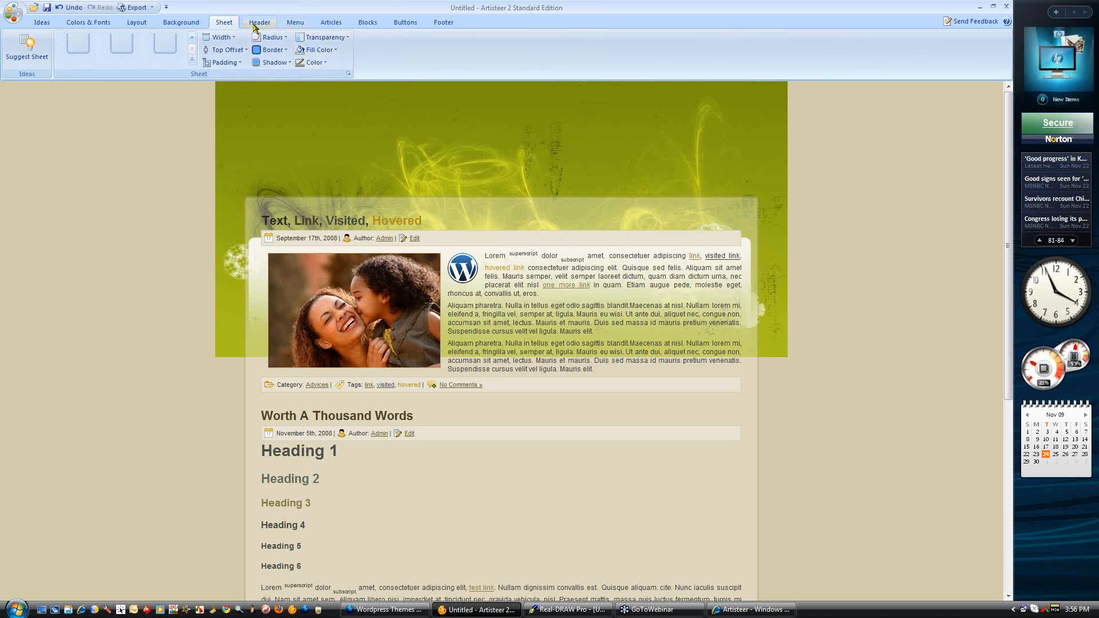
Remove the sheet's transparency and set its fill color to white (FFFFFF)
{"action": "left_click", "coordinate": [323, 37]}
{"action": "left_click", "coordinate": [369, 103]}
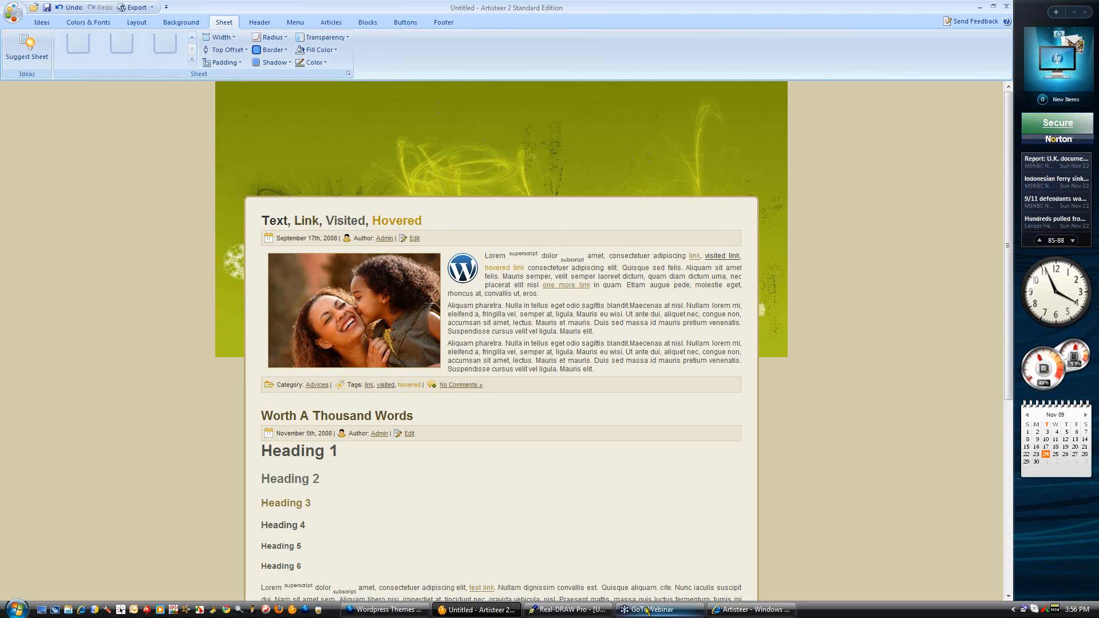
{"action": "left_click", "coordinate": [570, 609]}
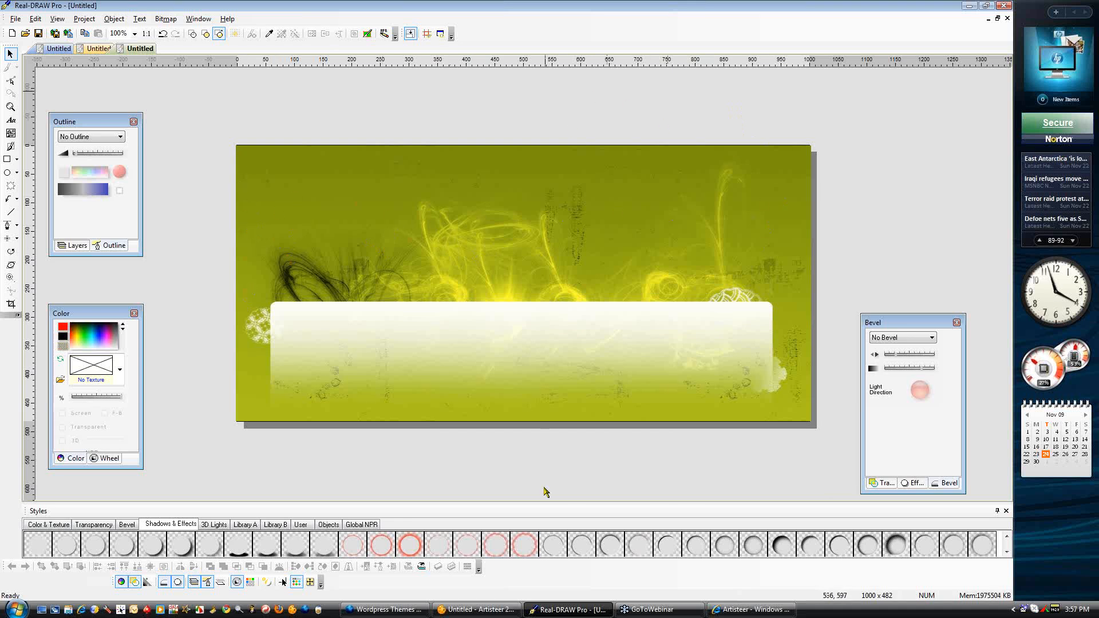
{"action": "left_click", "coordinate": [483, 607]}
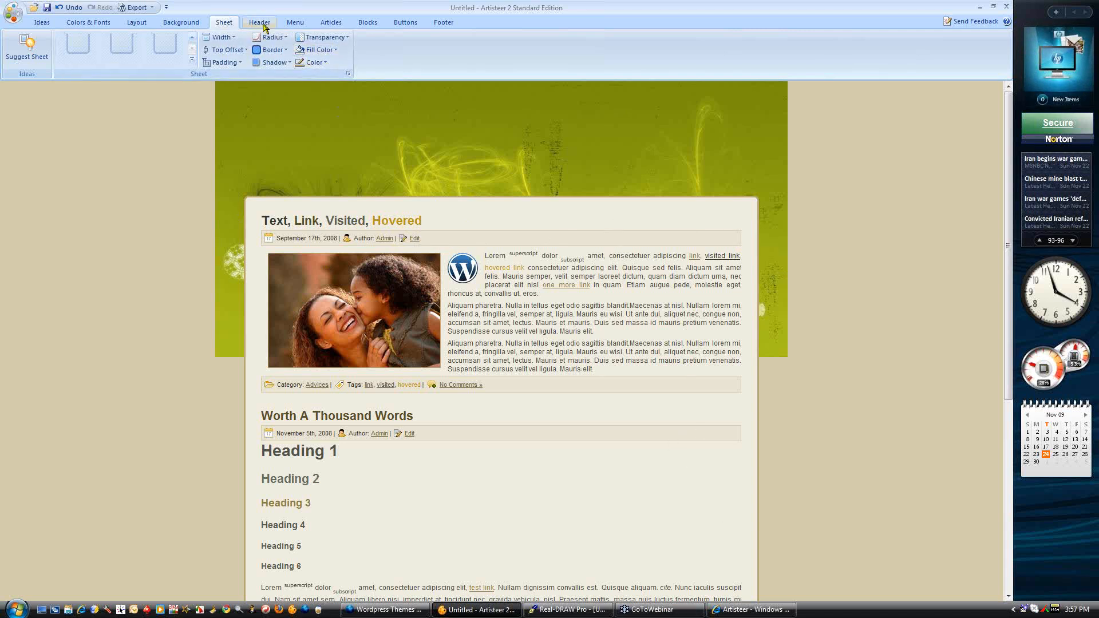
{"action": "left_click", "coordinate": [316, 51]}
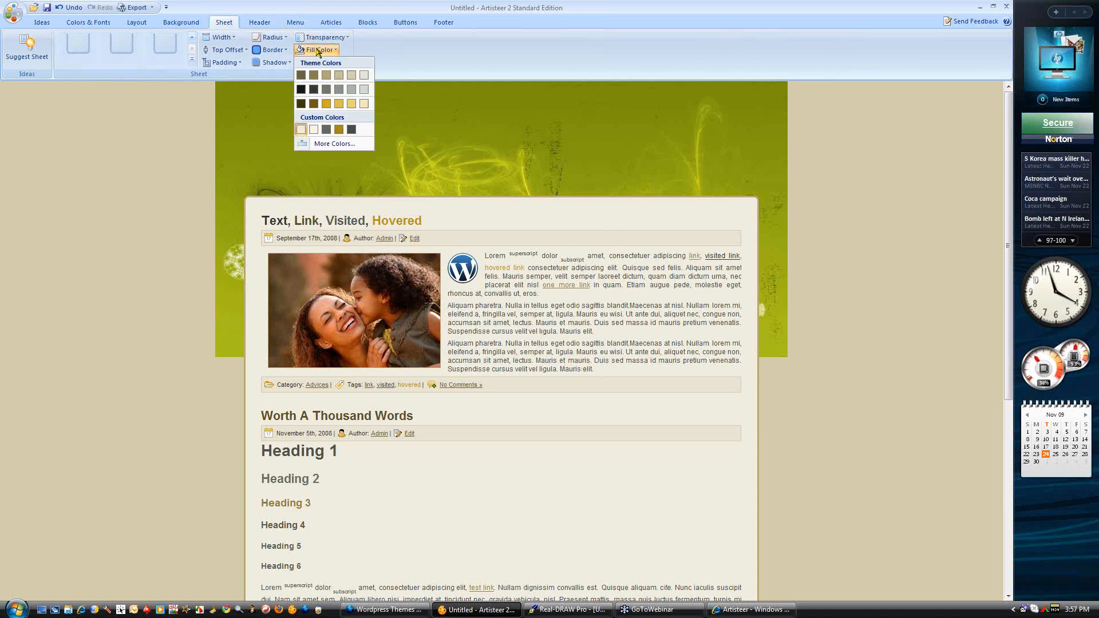
{"action": "left_click", "coordinate": [336, 143]}
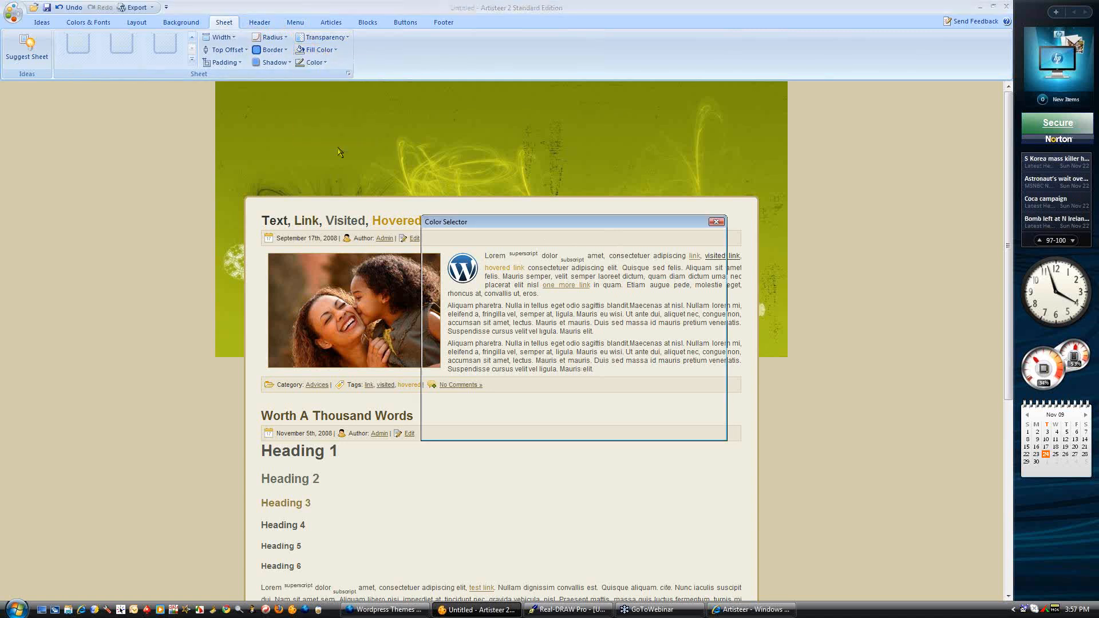
{"action": "left_click_drag", "start_coordinate": [614, 276], "coordinate": [615, 255]}
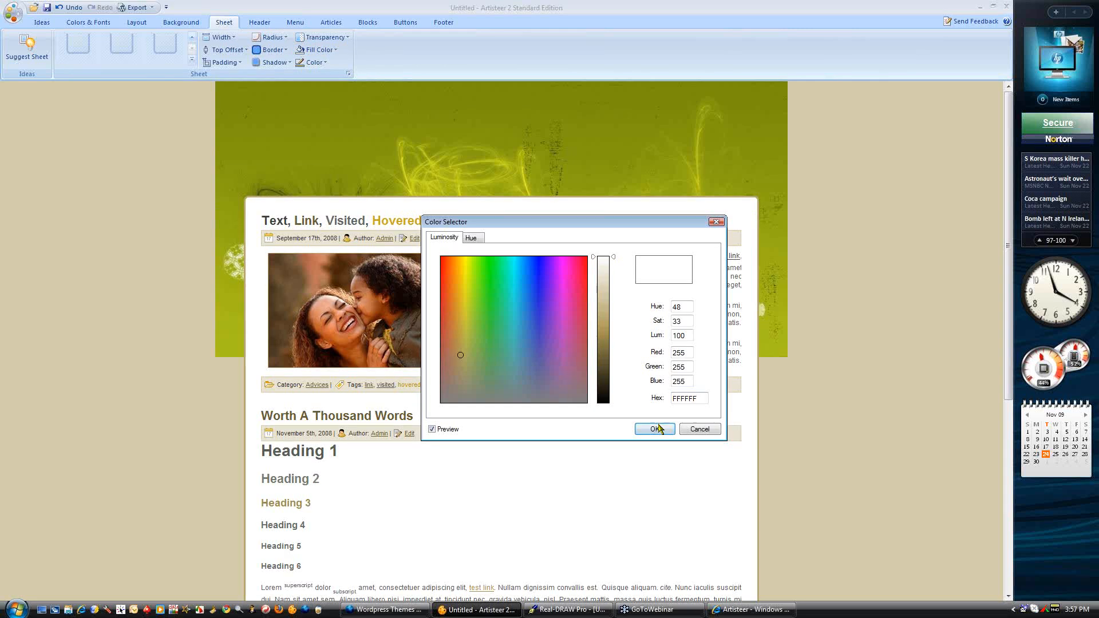
{"action": "left_click", "coordinate": [656, 429]}
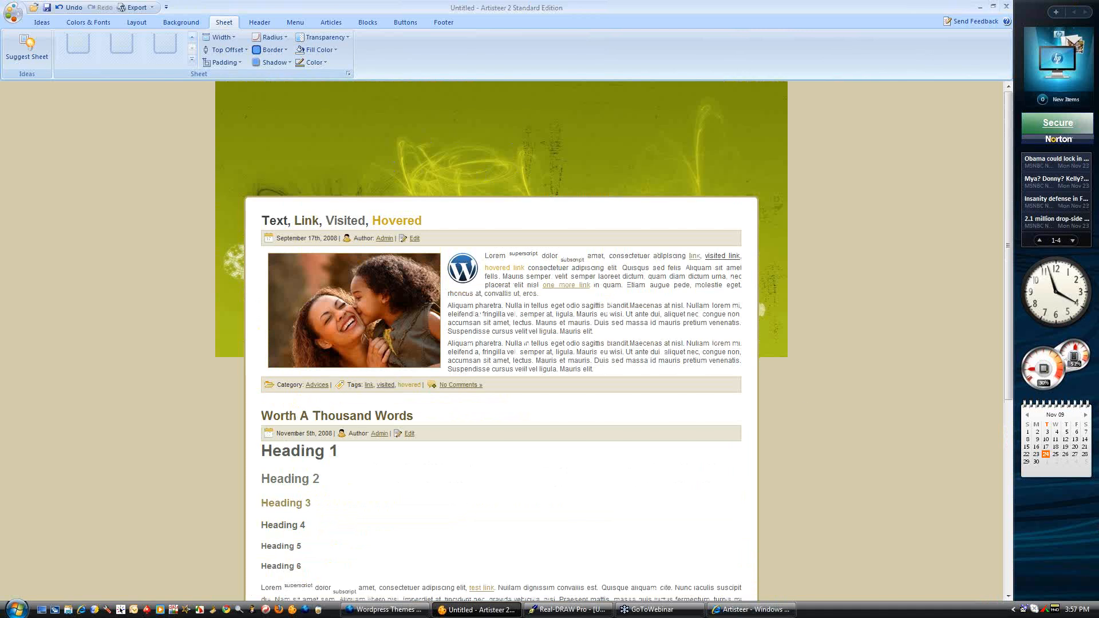
Switch to Real-DRAW Pro and start a rectangular FastStone Capture of the green swirl canvas
{"action": "left_click", "coordinate": [567, 609]}
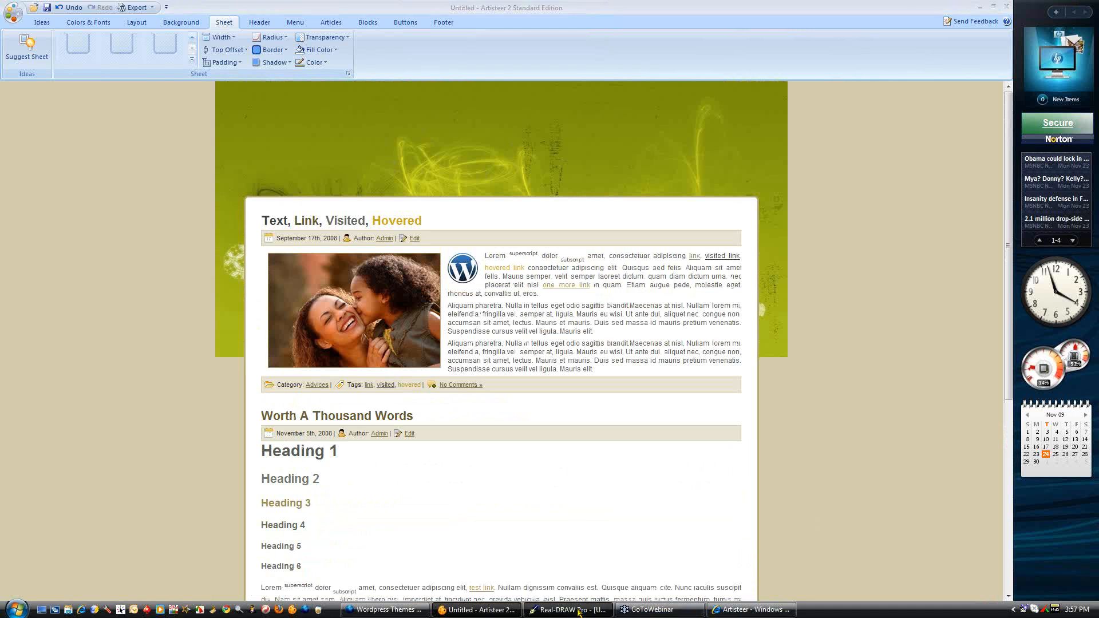
{"action": "left_click", "coordinate": [1049, 611]}
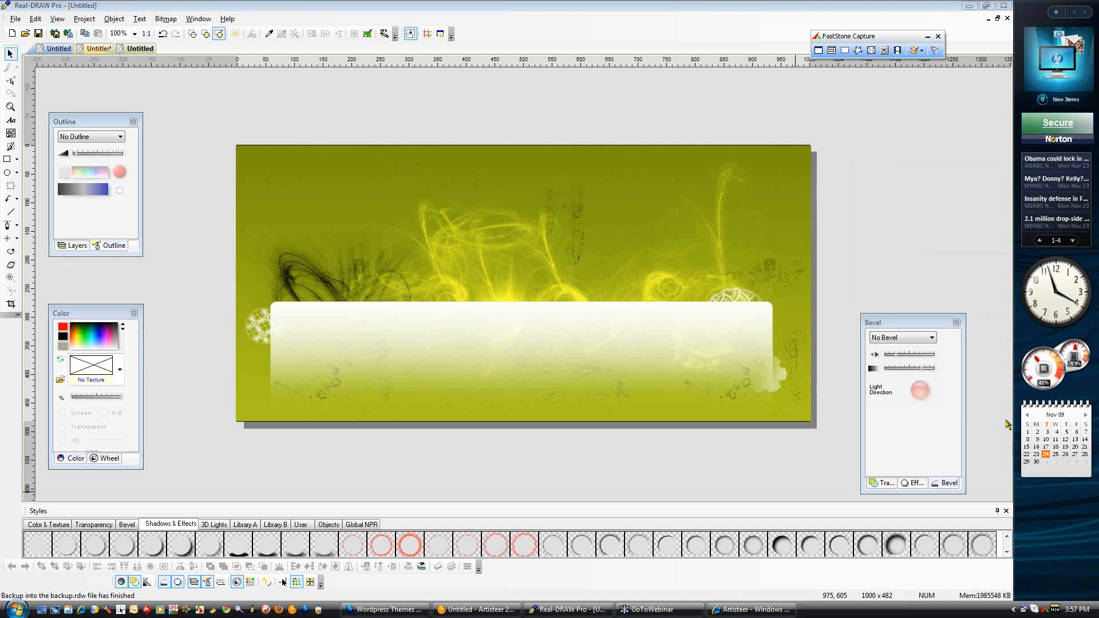
{"action": "left_click", "coordinate": [845, 50]}
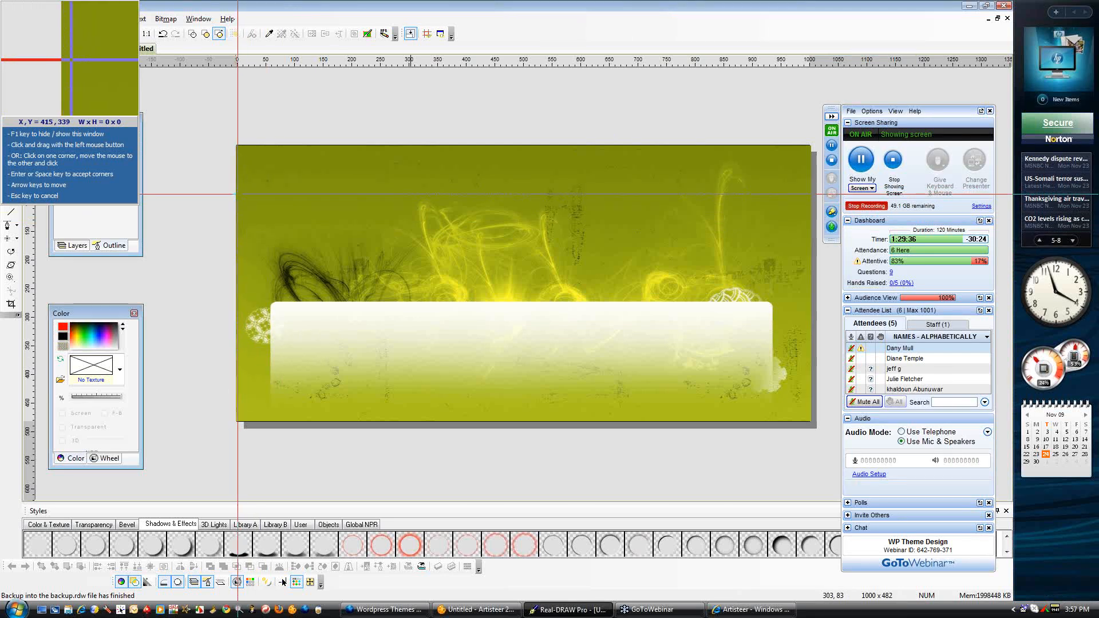
Capture a banner area of about 997 x 395 px and save it over Green-Swirl.jpg in the My Photos Backgrounds folder
{"action": "left_click_drag", "start_coordinate": [236, 194], "coordinate": [809, 420]}
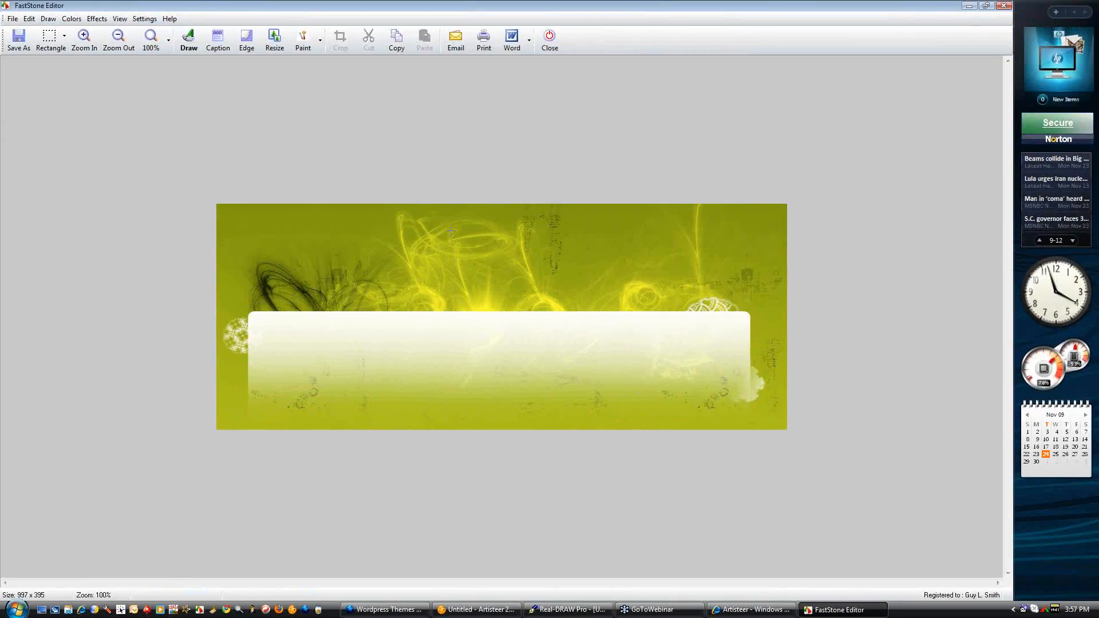
{"action": "left_click", "coordinate": [19, 40]}
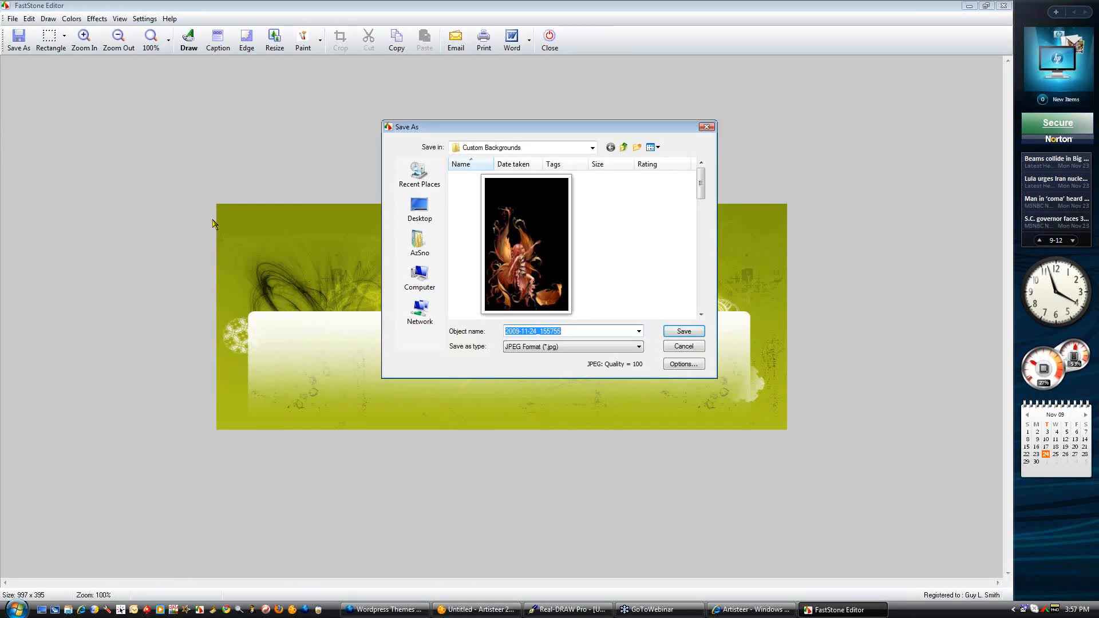
{"action": "left_click", "coordinate": [624, 147]}
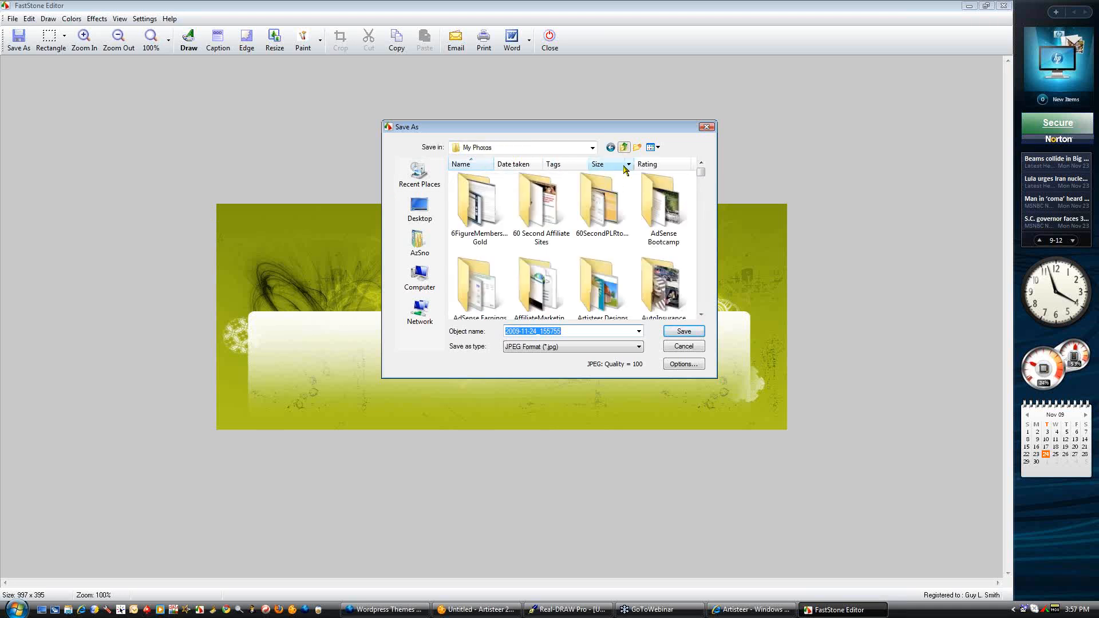
{"action": "left_click", "coordinate": [701, 314]}
{"action": "left_click", "coordinate": [701, 314]}
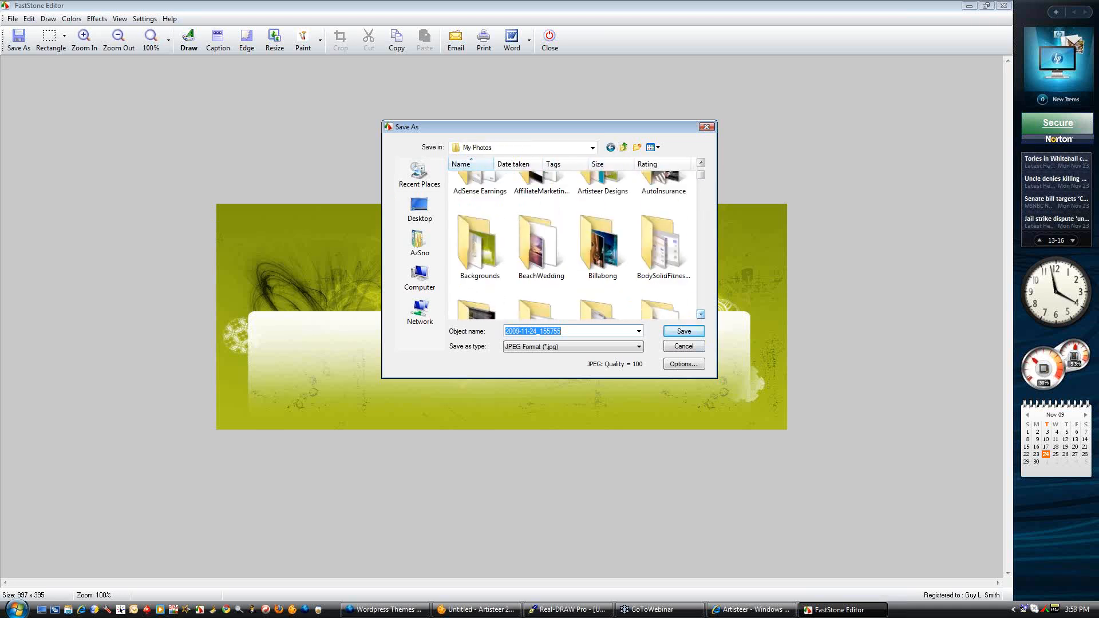
{"action": "double_click", "coordinate": [478, 243]}
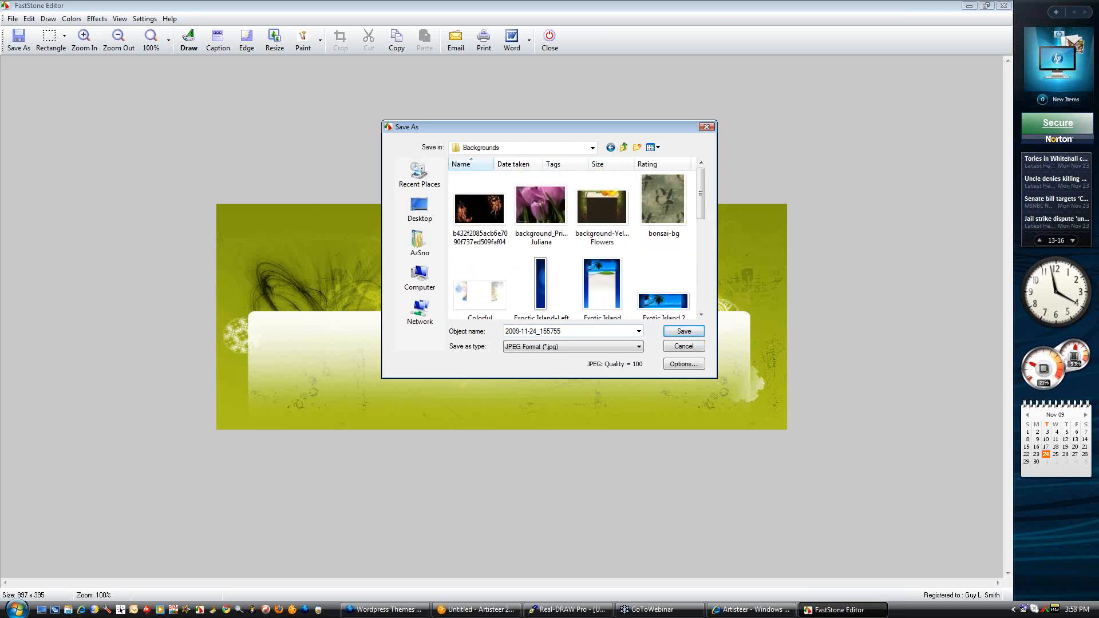
{"action": "left_click", "coordinate": [699, 293]}
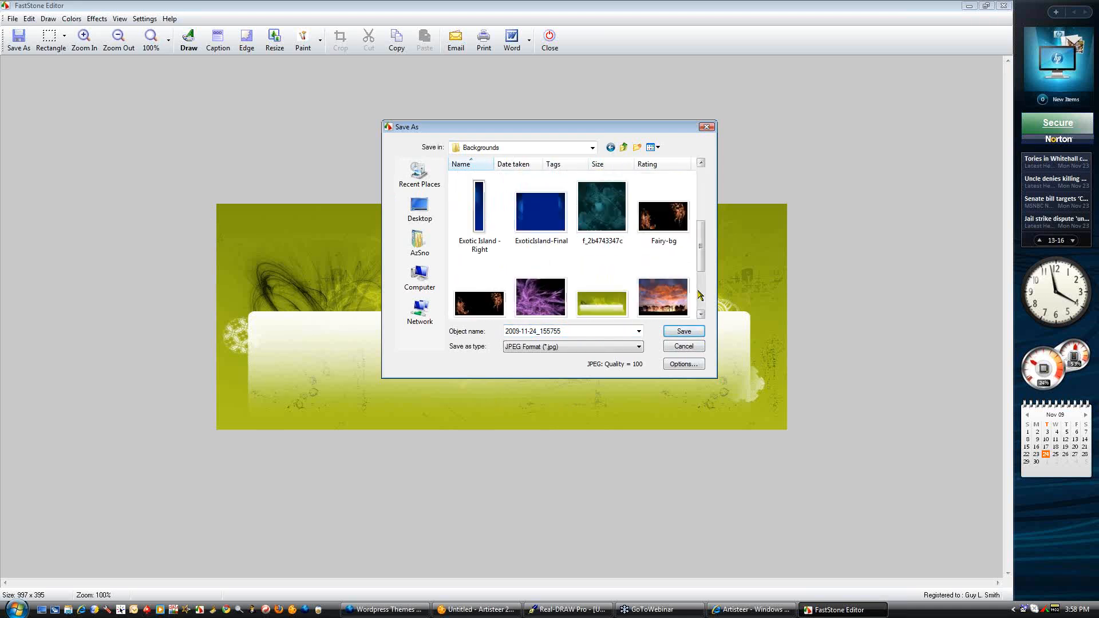
{"action": "scroll", "coordinate": [703, 265], "scroll_direction": "down", "scroll_amount": 1}
{"action": "left_click", "coordinate": [609, 269]}
{"action": "key", "text": "Return"}
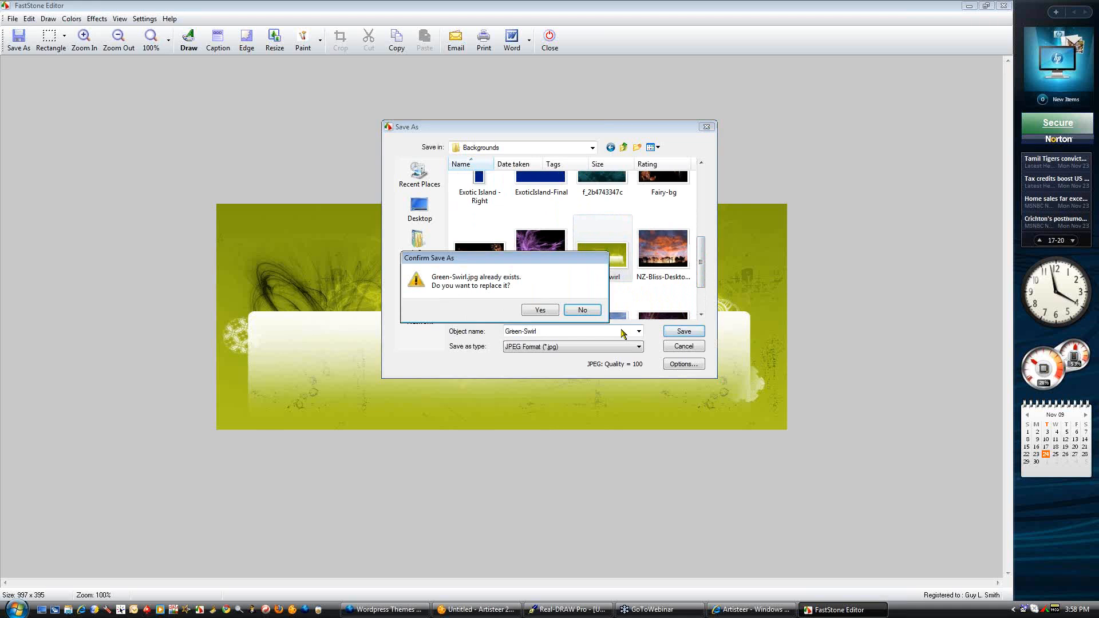
{"action": "left_click", "coordinate": [548, 313]}
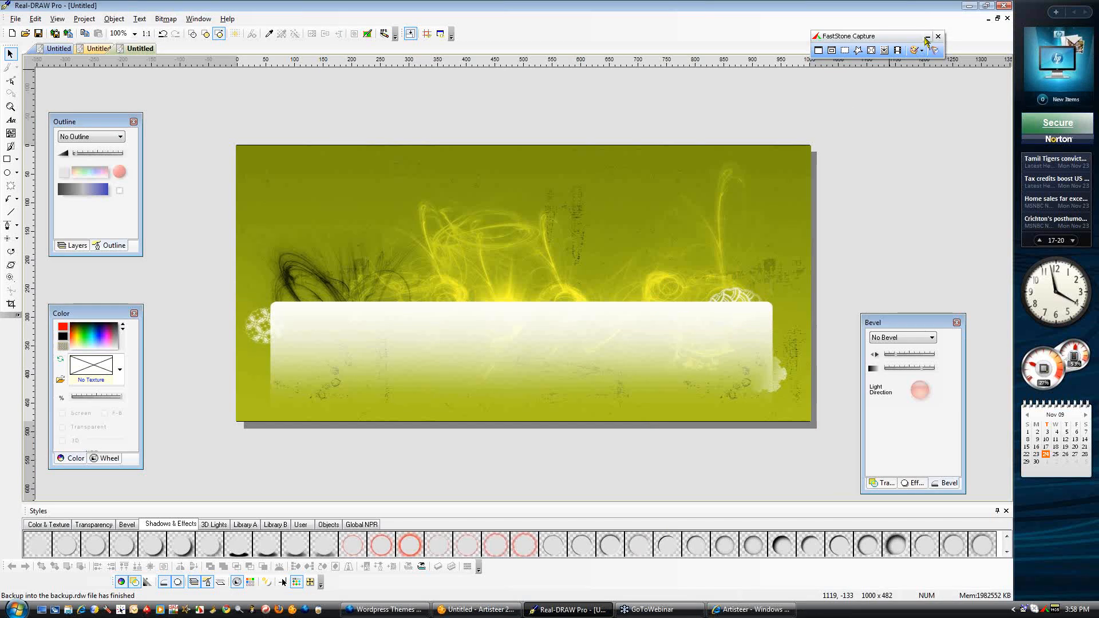
Examine the FastStone Capture settings for DPI, file name and auto-save format options, leaving them without saving
{"action": "left_click", "coordinate": [934, 51]}
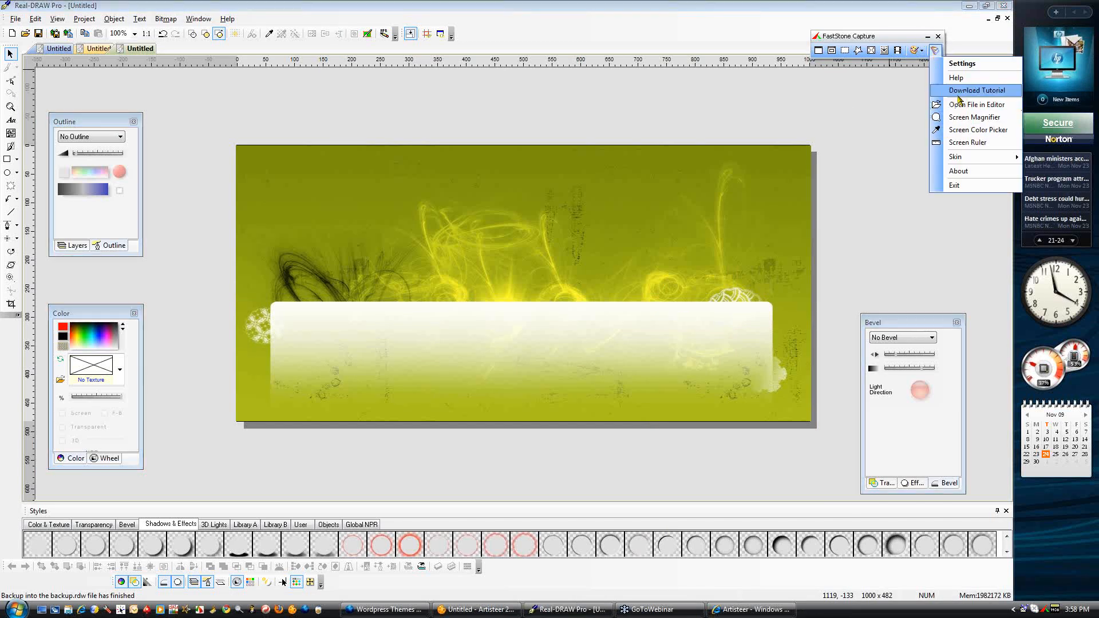
{"action": "left_click", "coordinate": [962, 63]}
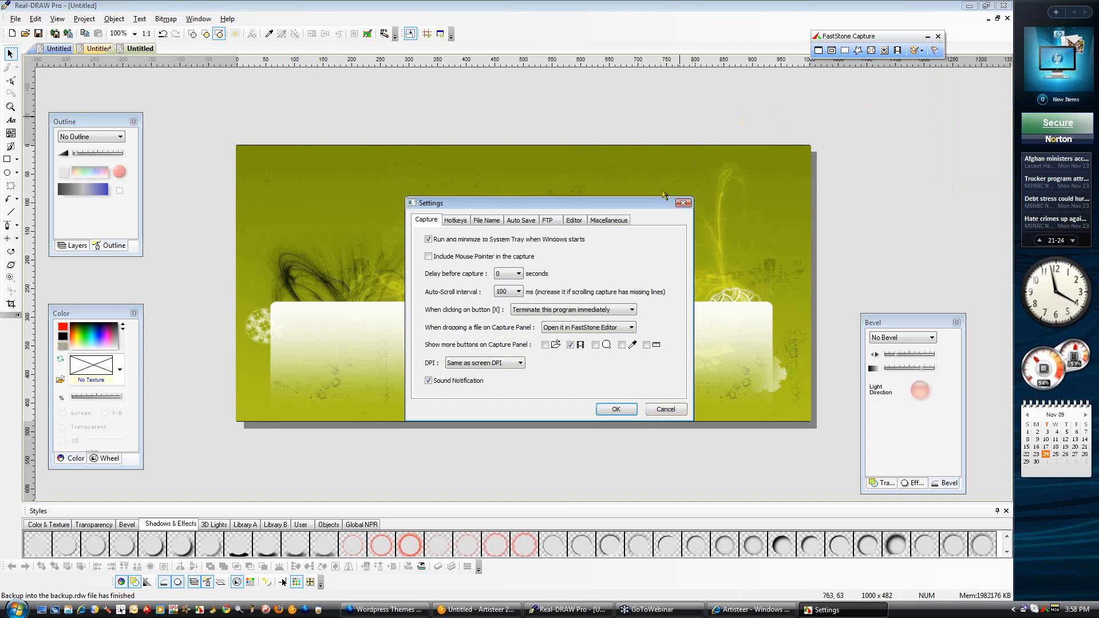
{"action": "left_click", "coordinate": [482, 223]}
{"action": "left_click", "coordinate": [516, 222]}
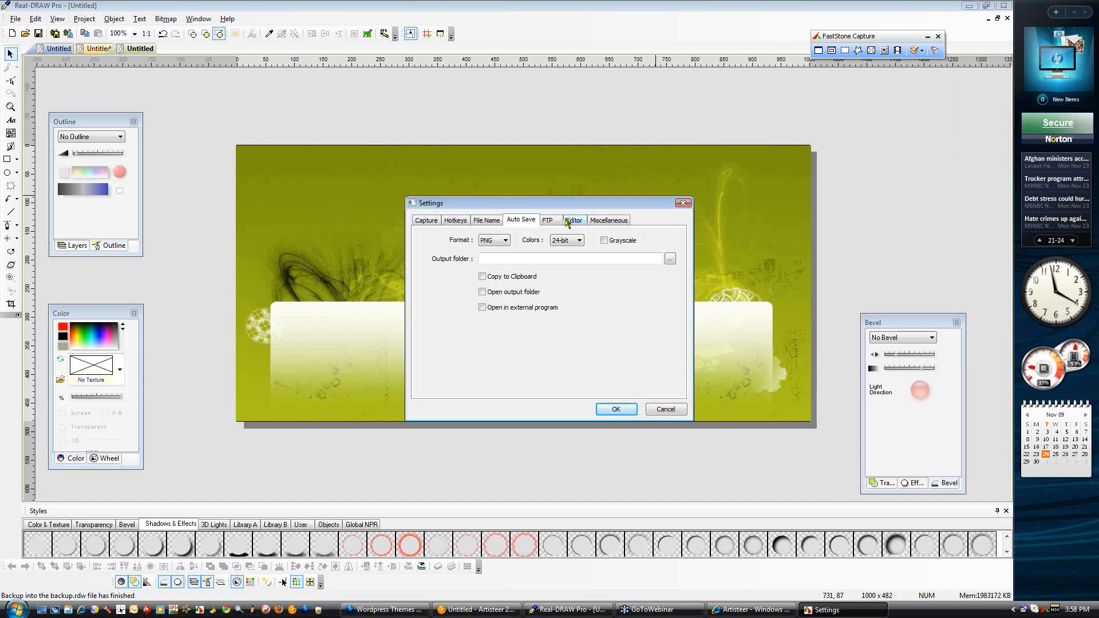
{"action": "left_click", "coordinate": [573, 222]}
{"action": "left_click", "coordinate": [611, 222]}
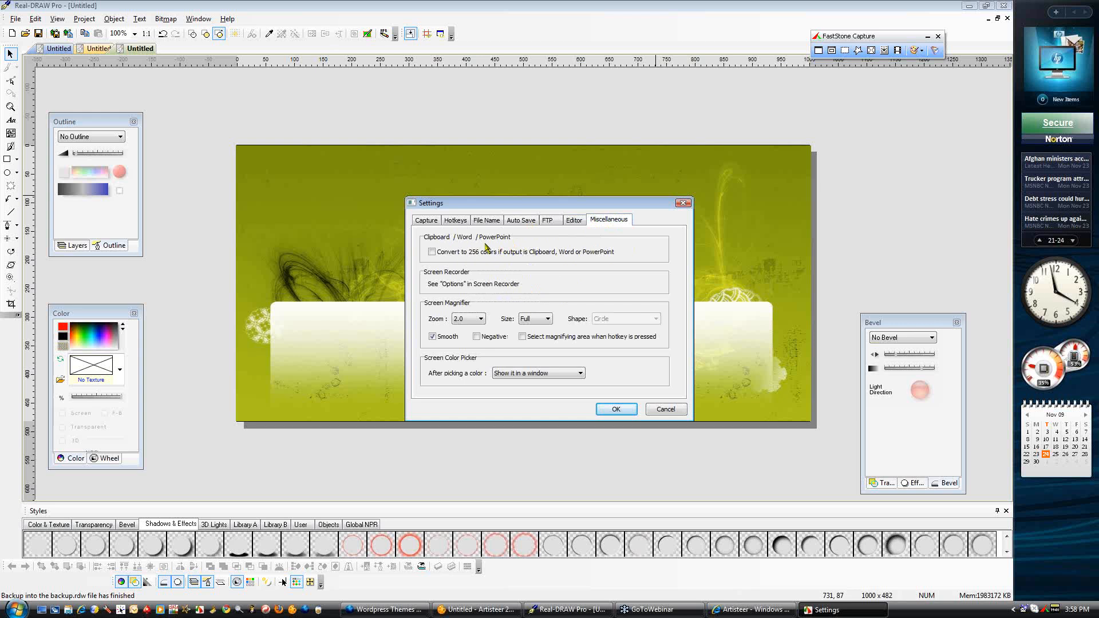
{"action": "left_click", "coordinate": [433, 223]}
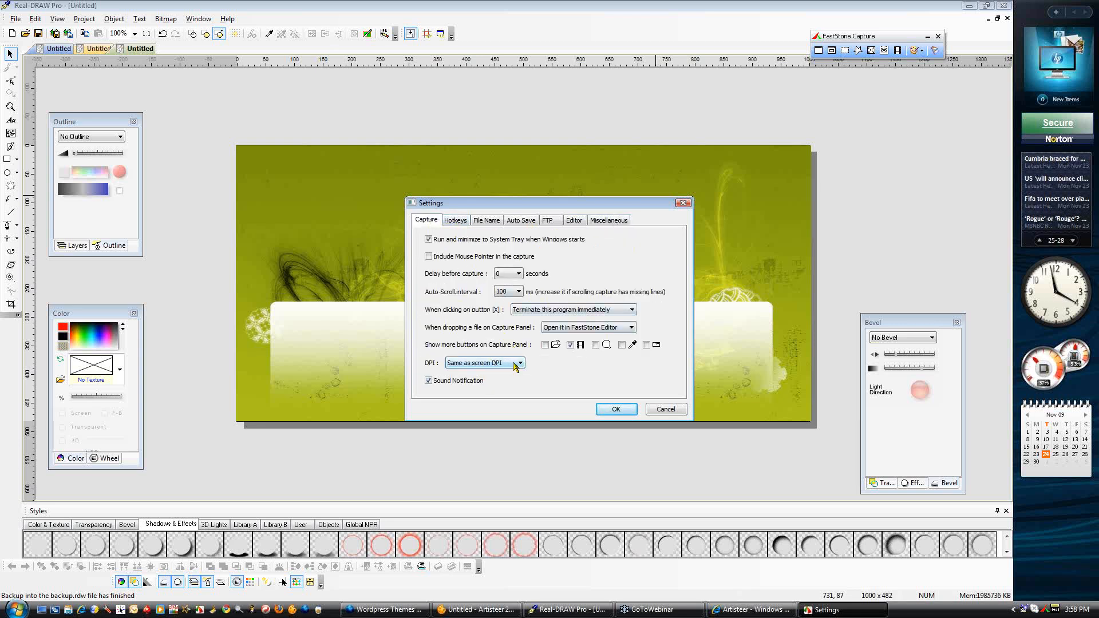
{"action": "left_click", "coordinate": [516, 363]}
{"action": "left_click", "coordinate": [472, 370]}
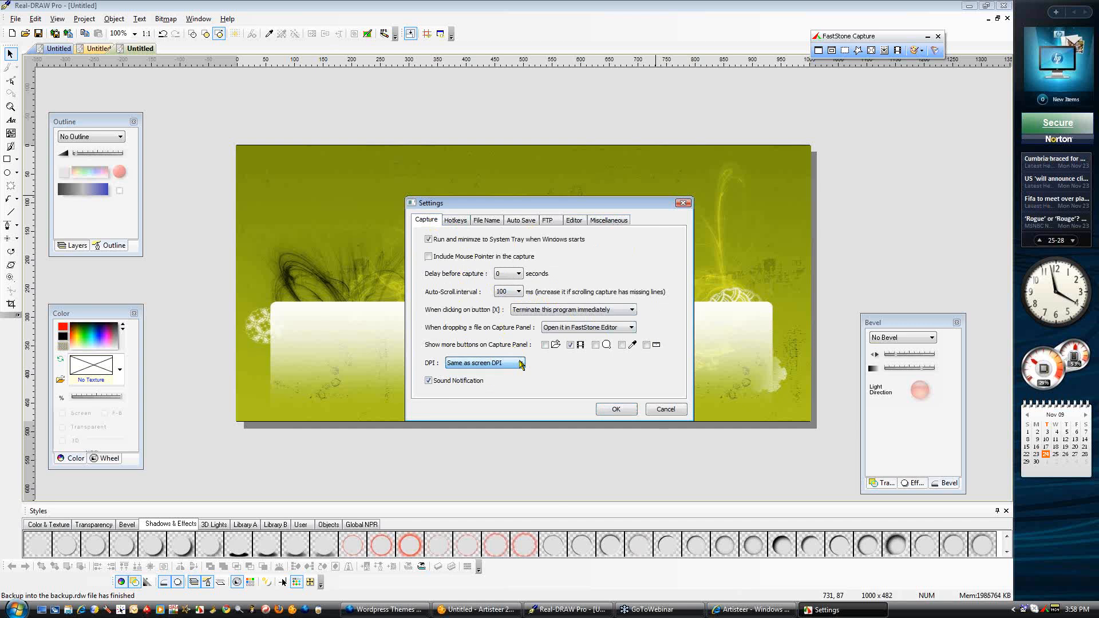
{"action": "left_click", "coordinate": [456, 221]}
{"action": "left_click", "coordinate": [482, 219]}
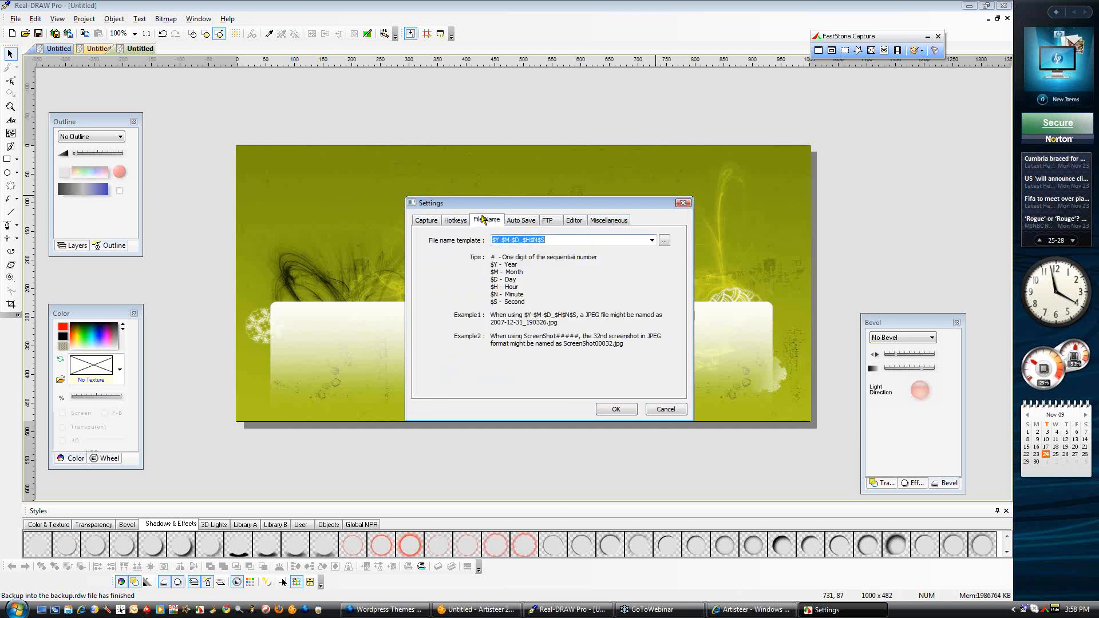
{"action": "left_click", "coordinate": [521, 220]}
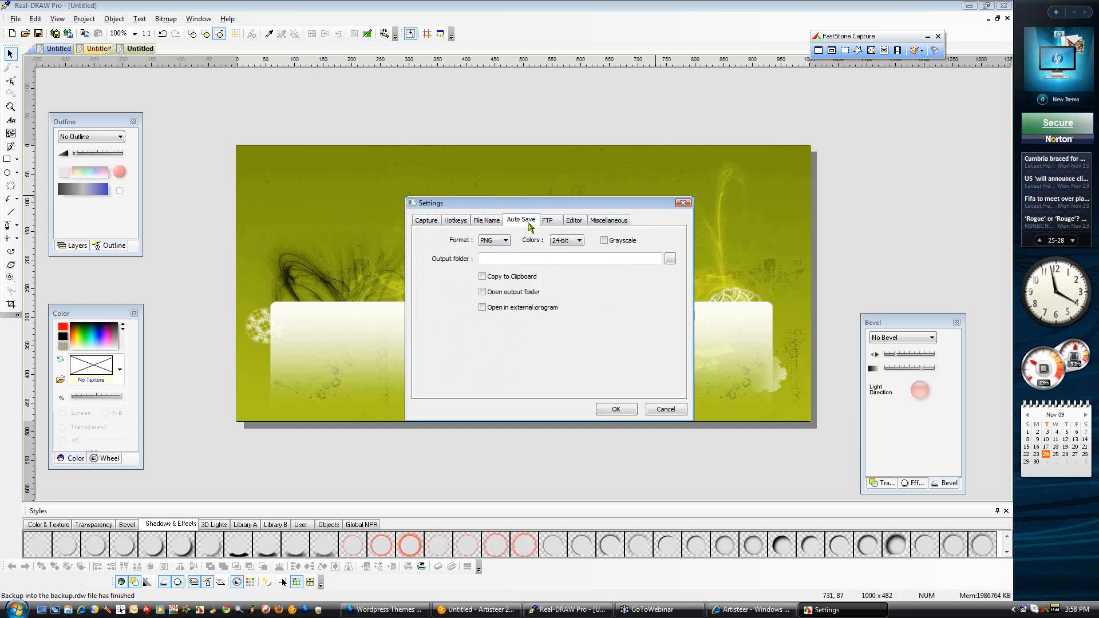
{"action": "left_click", "coordinate": [664, 409]}
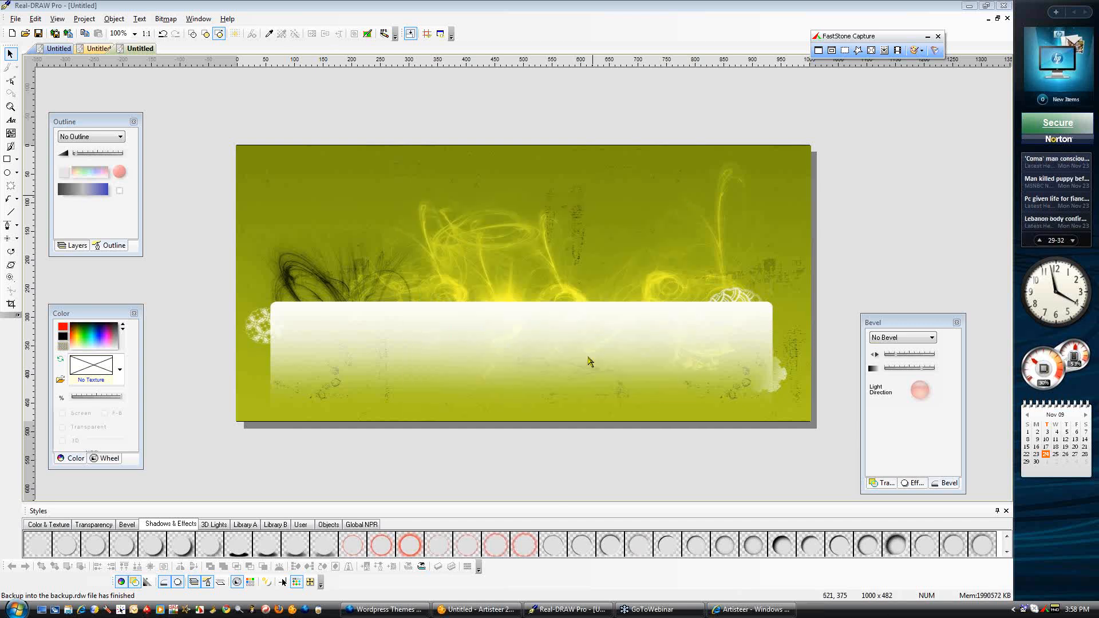
Capture a sample area of about 583 x 207 px, check which file formats it can be saved in, and discard it
{"action": "left_click", "coordinate": [845, 50]}
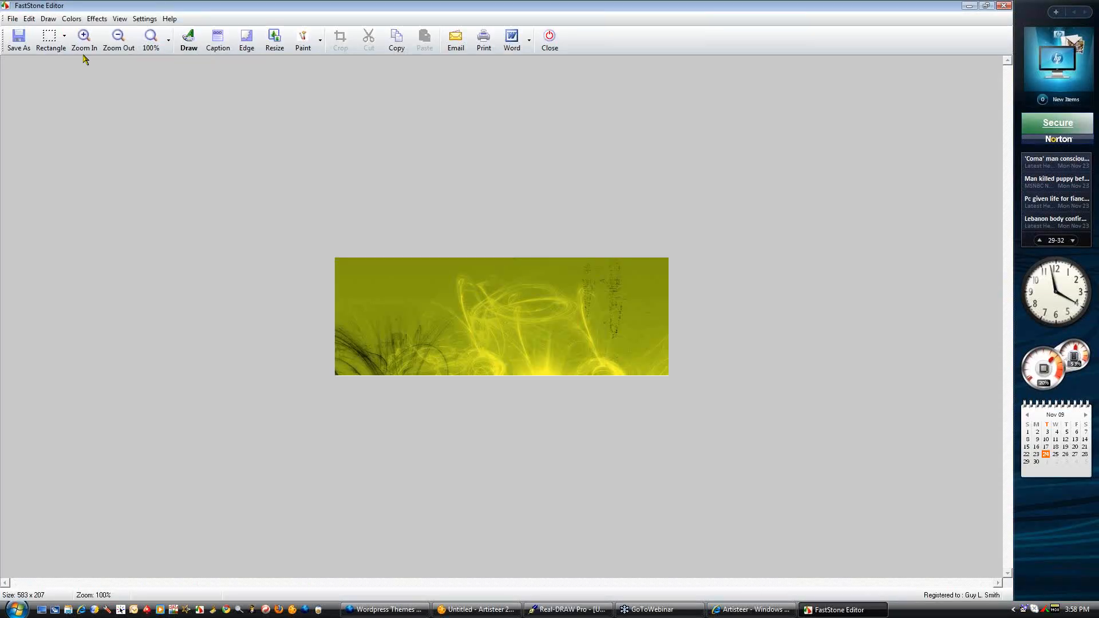
{"action": "left_click", "coordinate": [19, 40]}
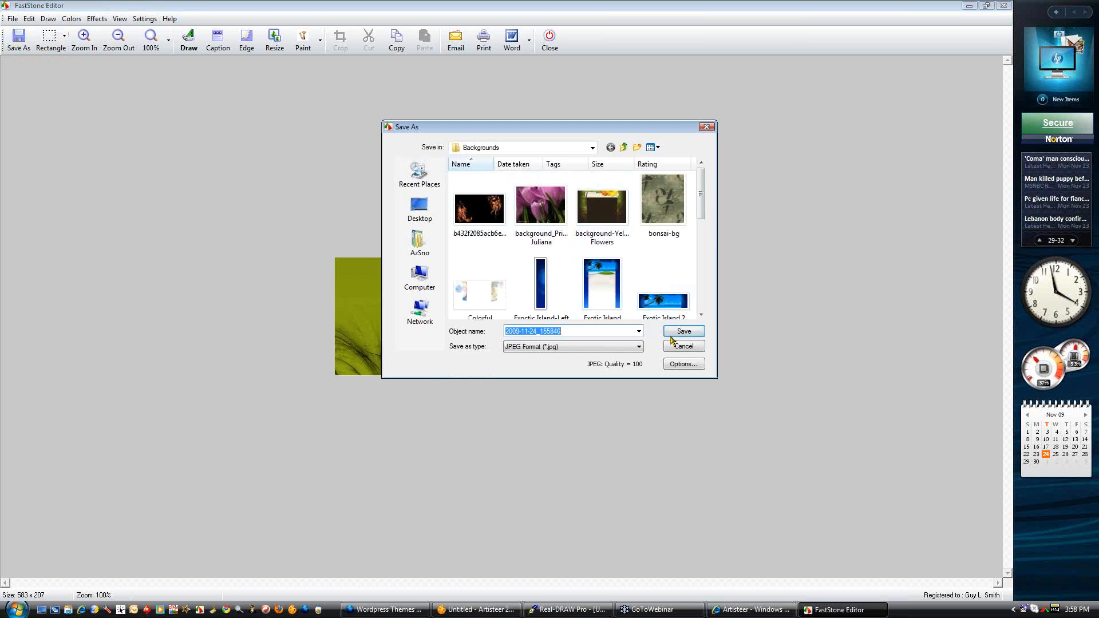
{"action": "left_click", "coordinate": [639, 348]}
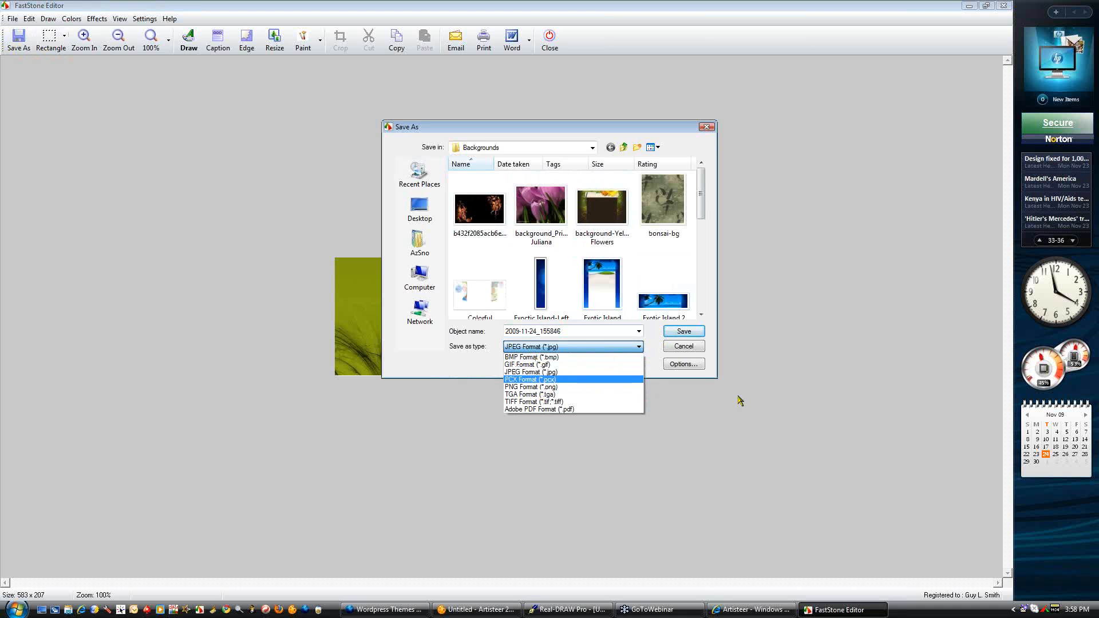
{"action": "left_click", "coordinate": [692, 346]}
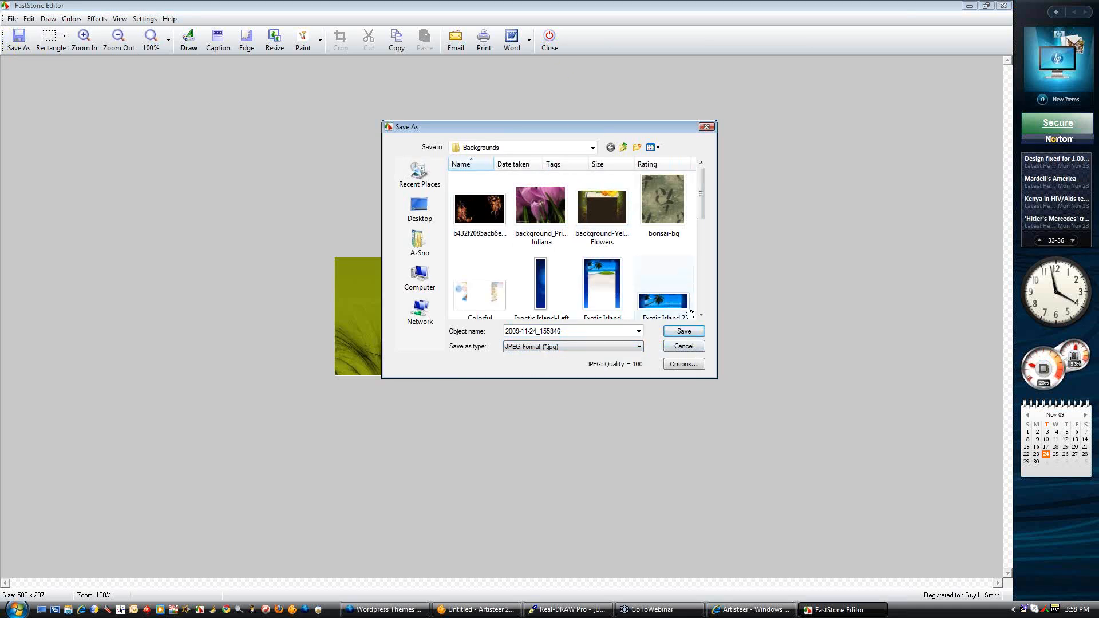
{"action": "left_click", "coordinate": [690, 347]}
{"action": "left_click", "coordinate": [549, 39]}
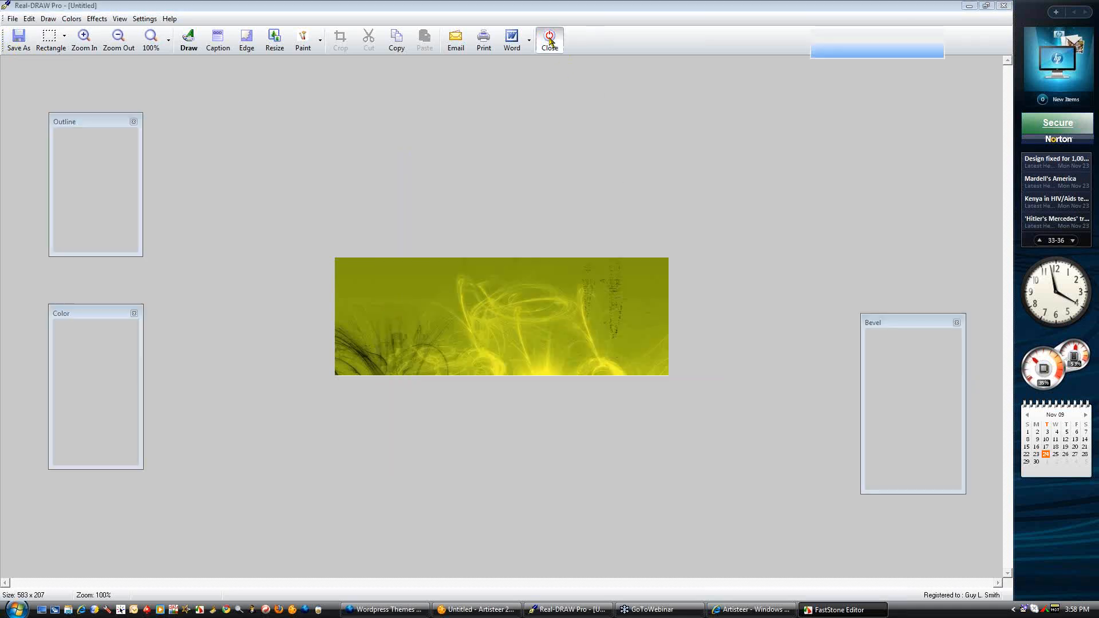
Switch to Artisteer and replace the page background with the Green-Swirl image file, positioned Top Center with Normal blend mode
{"action": "left_click", "coordinate": [475, 609]}
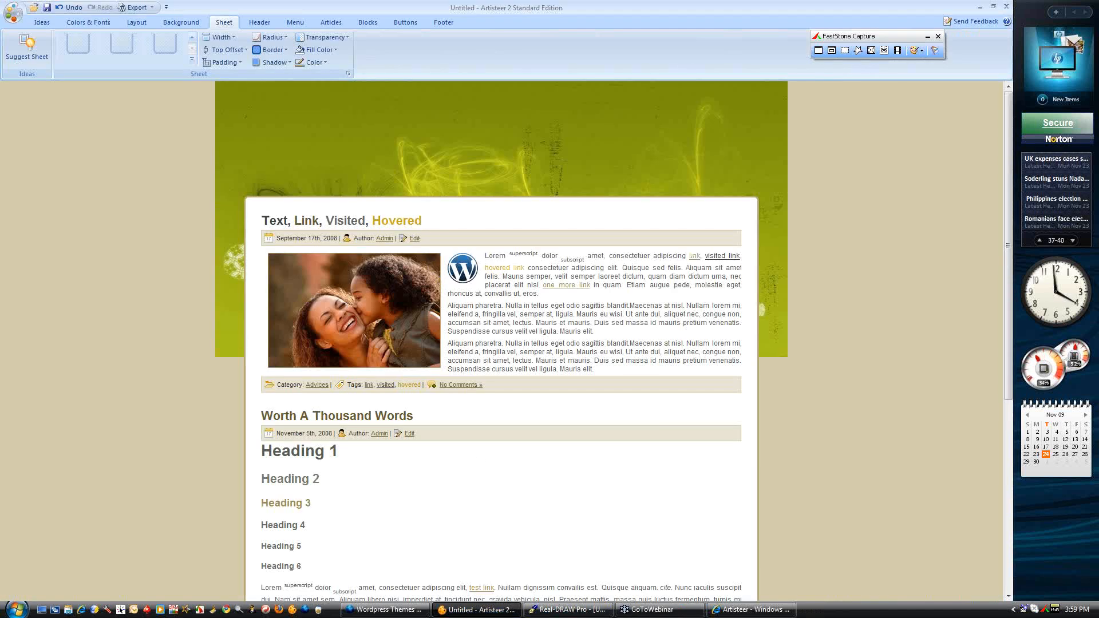
{"action": "left_click", "coordinate": [180, 23]}
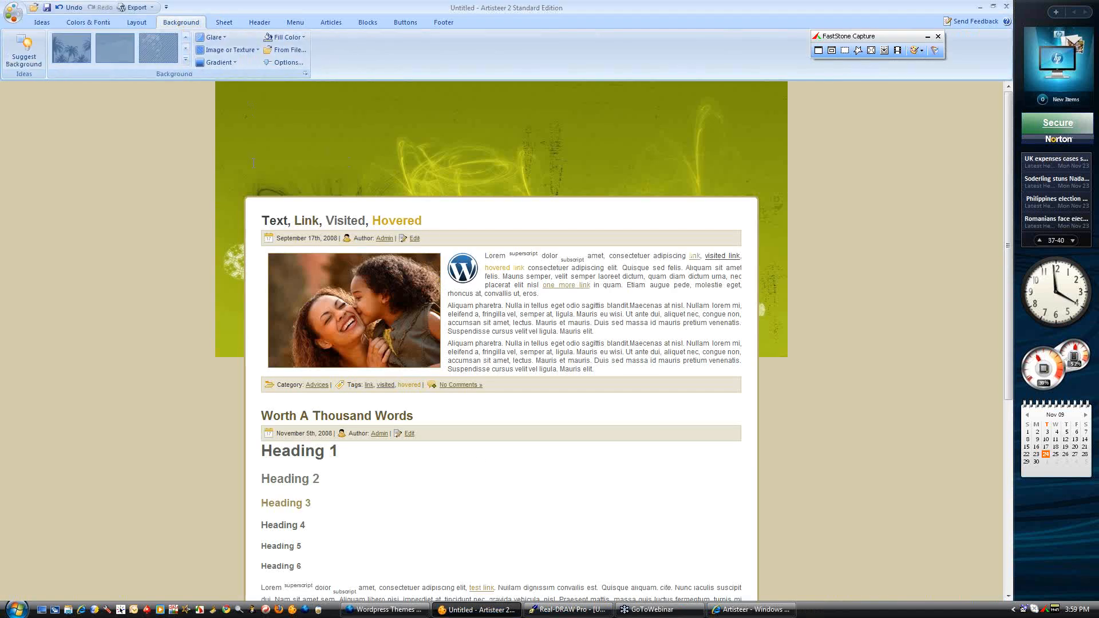
{"action": "left_click", "coordinate": [288, 50]}
{"action": "left_click", "coordinate": [600, 273]}
{"action": "left_click", "coordinate": [294, 174]}
{"action": "key", "text": "Return"}
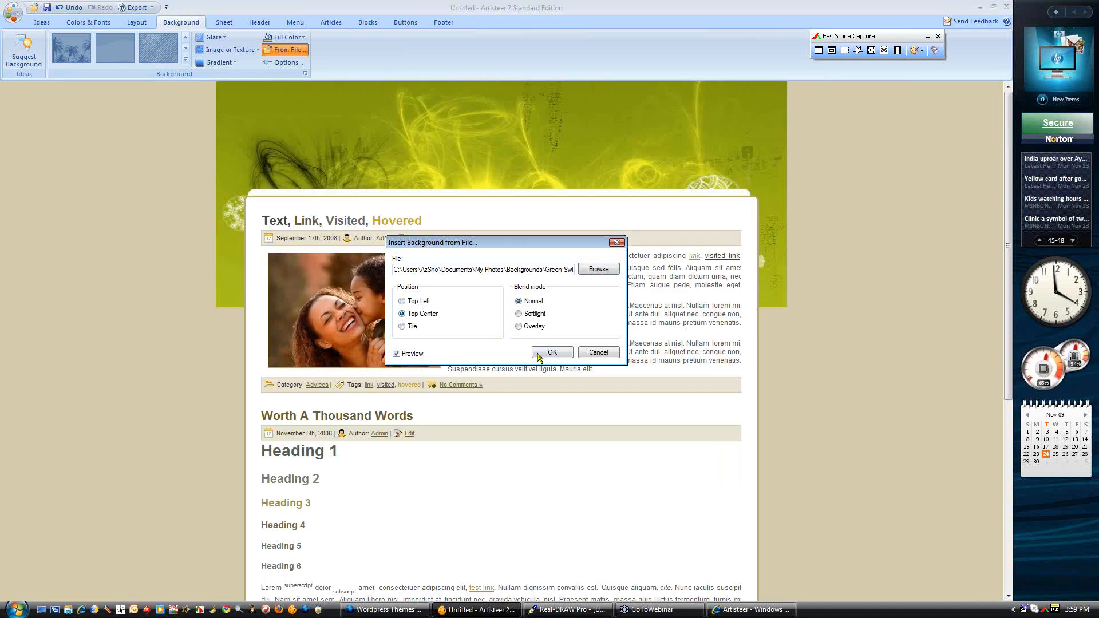
{"action": "left_click", "coordinate": [546, 351]}
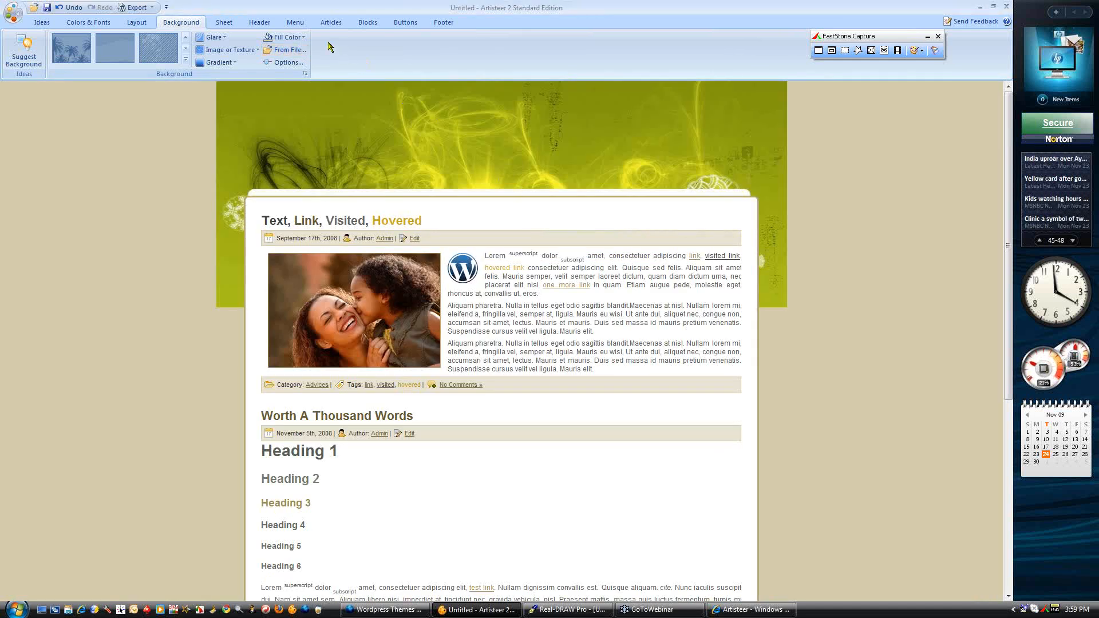
Adjust the sheet's top offset in the Sheet Options so the sheet covers the white panel of the background image
{"action": "left_click", "coordinate": [229, 26]}
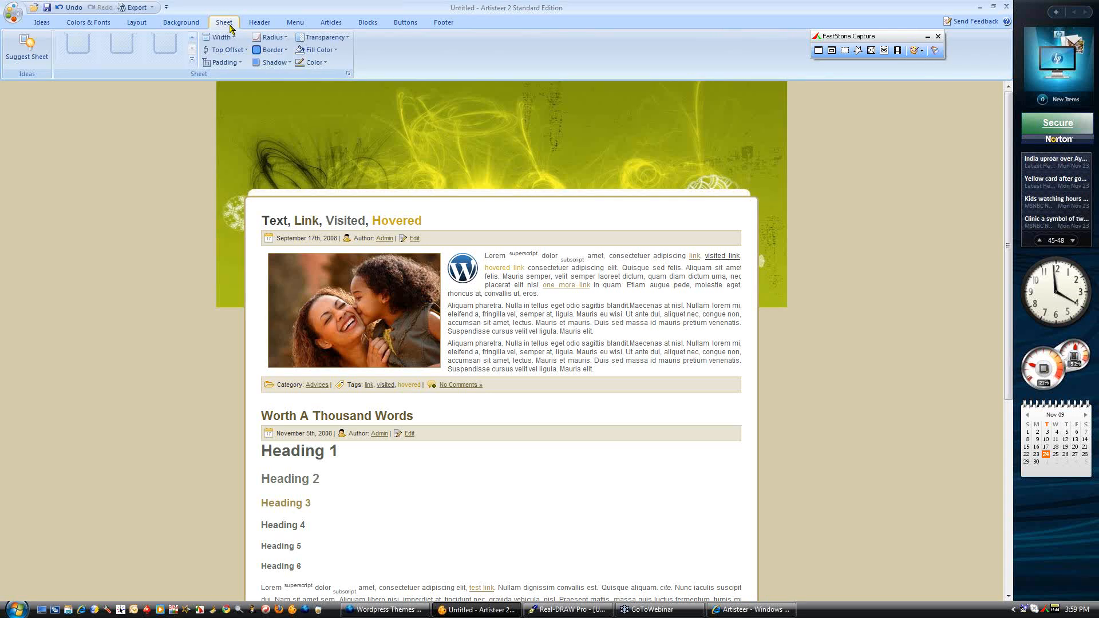
{"action": "left_click", "coordinate": [224, 50]}
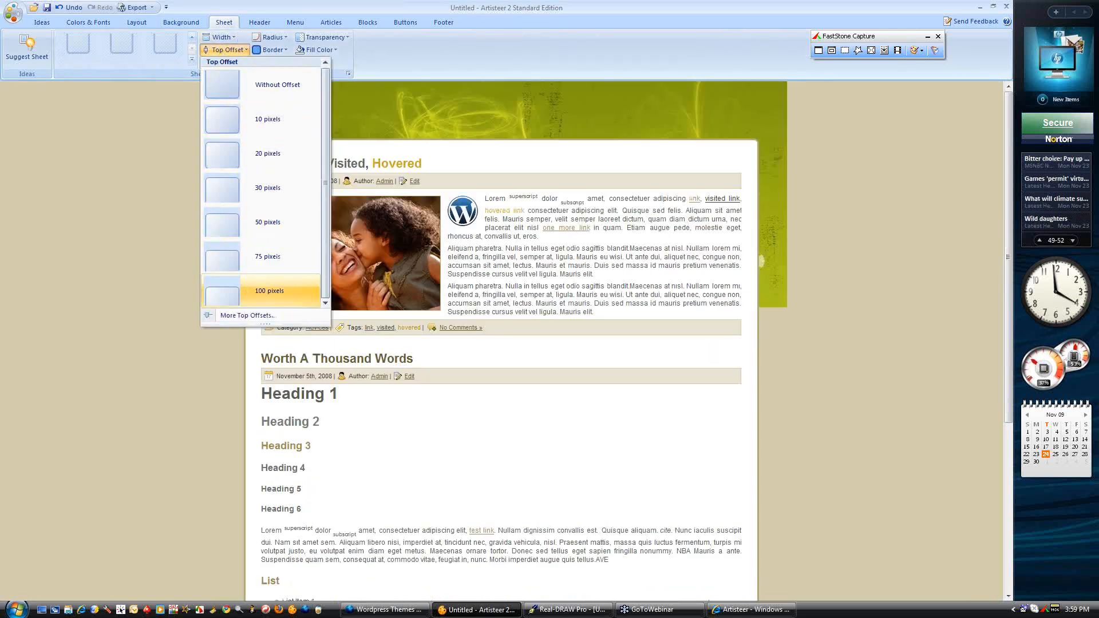
{"action": "left_click", "coordinate": [247, 315]}
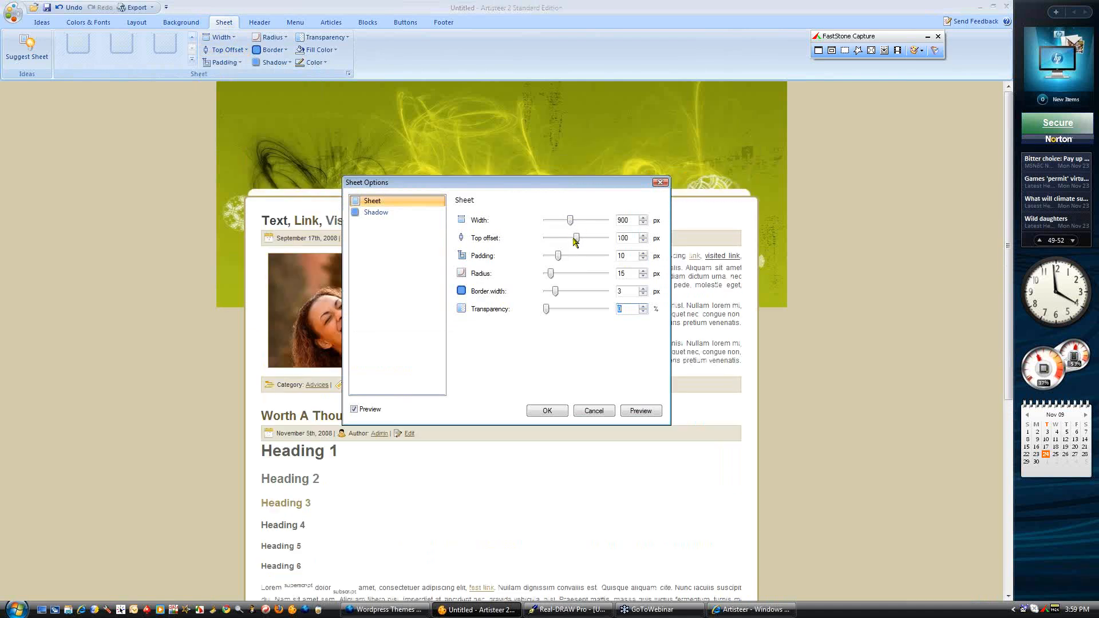
{"action": "left_click_drag", "start_coordinate": [577, 241], "coordinate": [602, 241]}
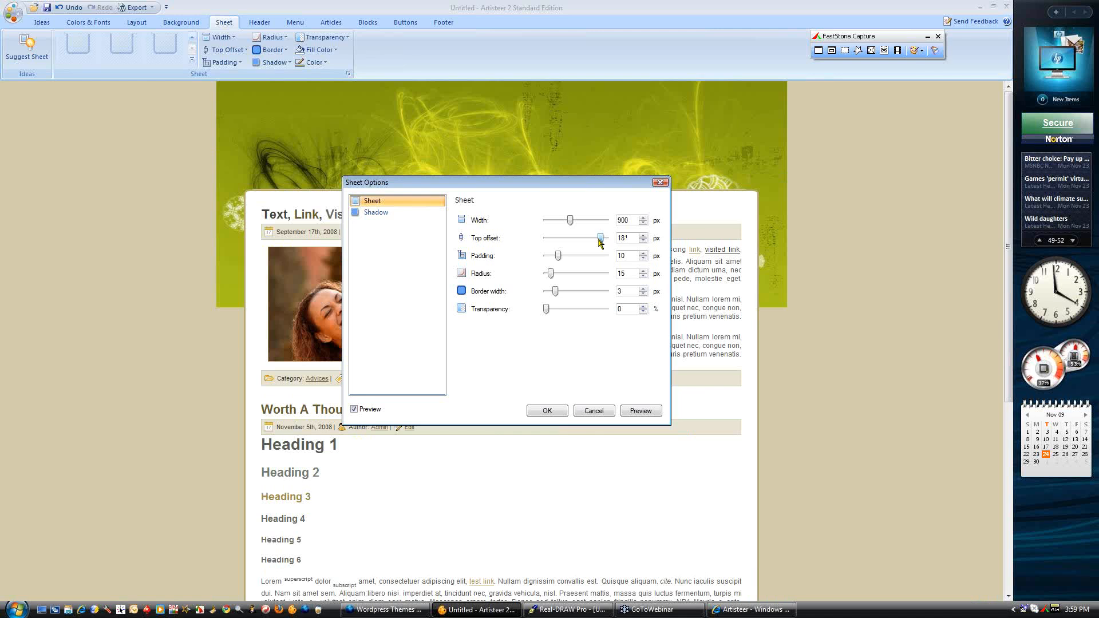
{"action": "left_click", "coordinate": [561, 412]}
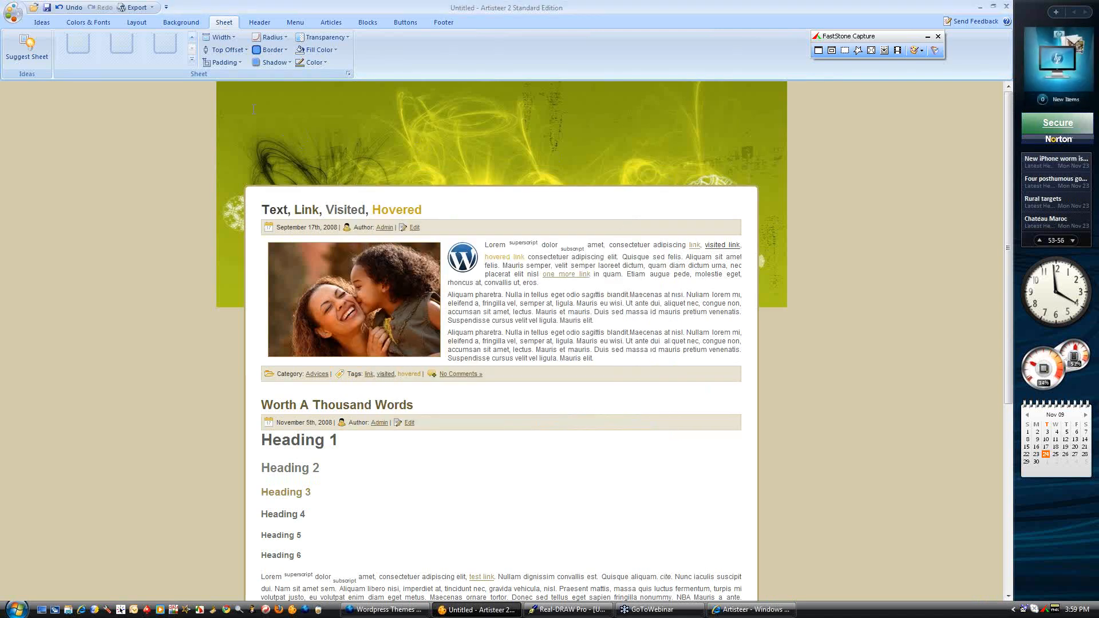
Apply the Green Apple color theme to the page design
{"action": "left_click", "coordinate": [83, 22]}
{"action": "left_click", "coordinate": [79, 48]}
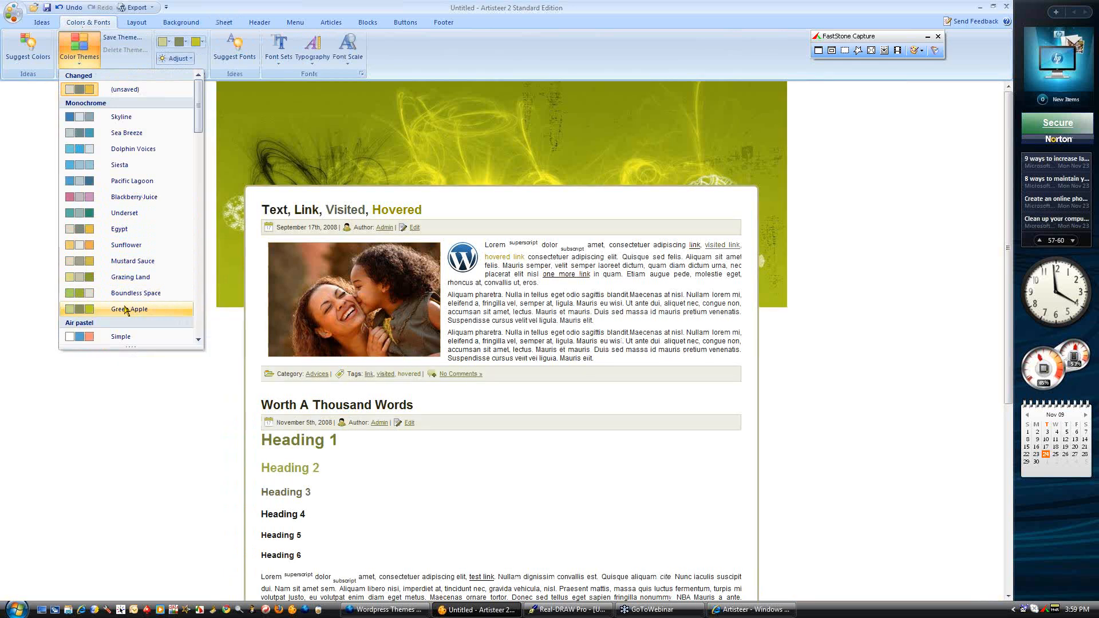
{"action": "left_click", "coordinate": [126, 310]}
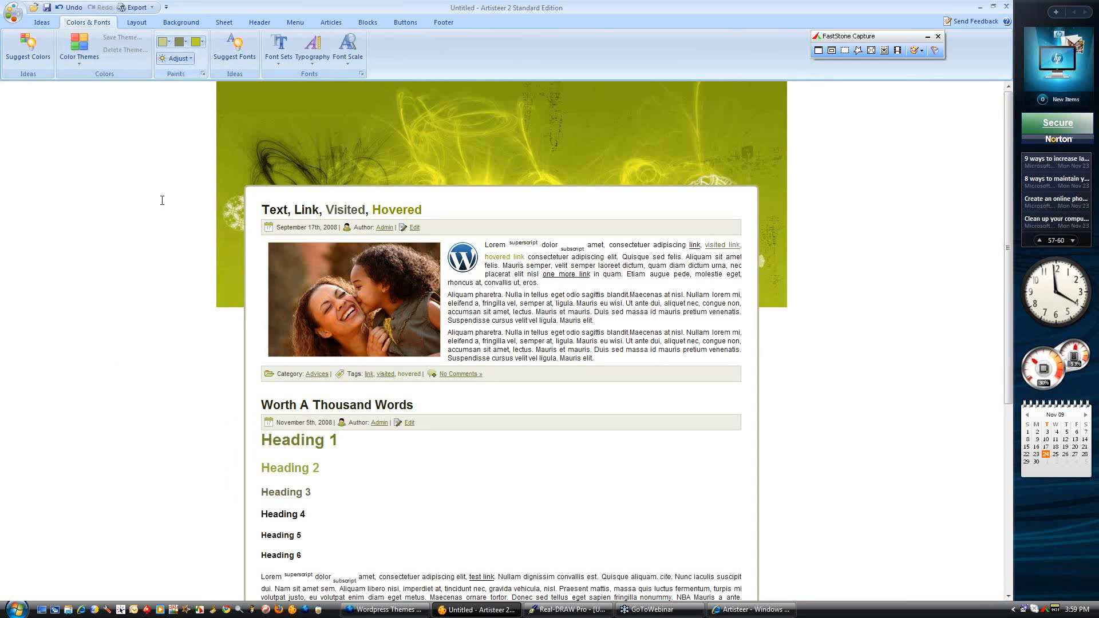
Sample the green at the background image's bottom edge with the color picker and set the page background fill color to A8BD1A
{"action": "left_click", "coordinate": [121, 609]}
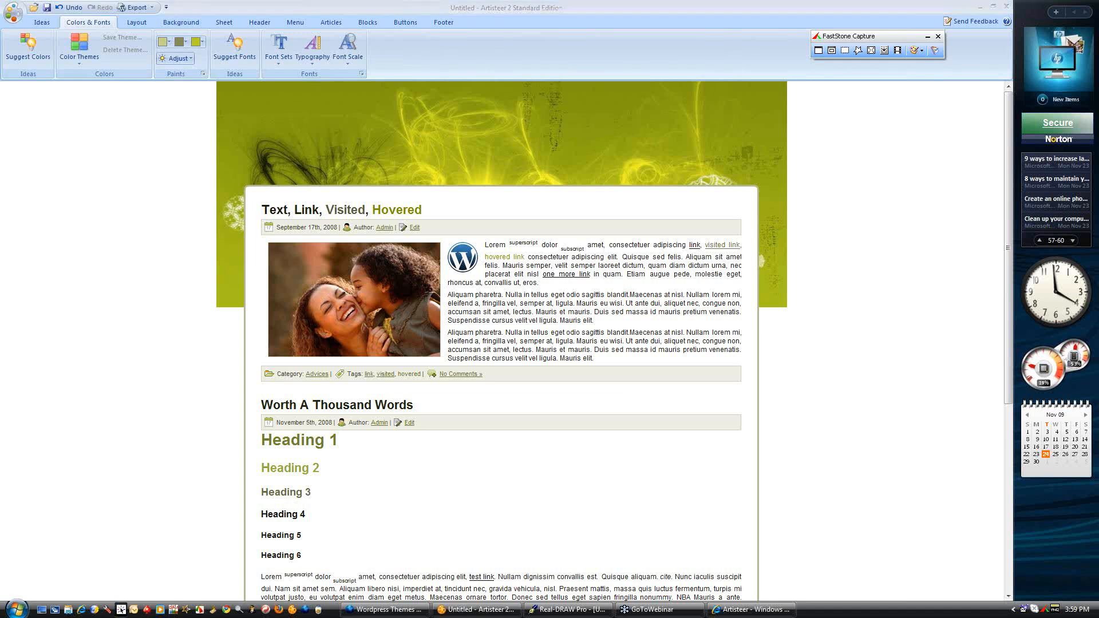
{"action": "left_click", "coordinate": [539, 316]}
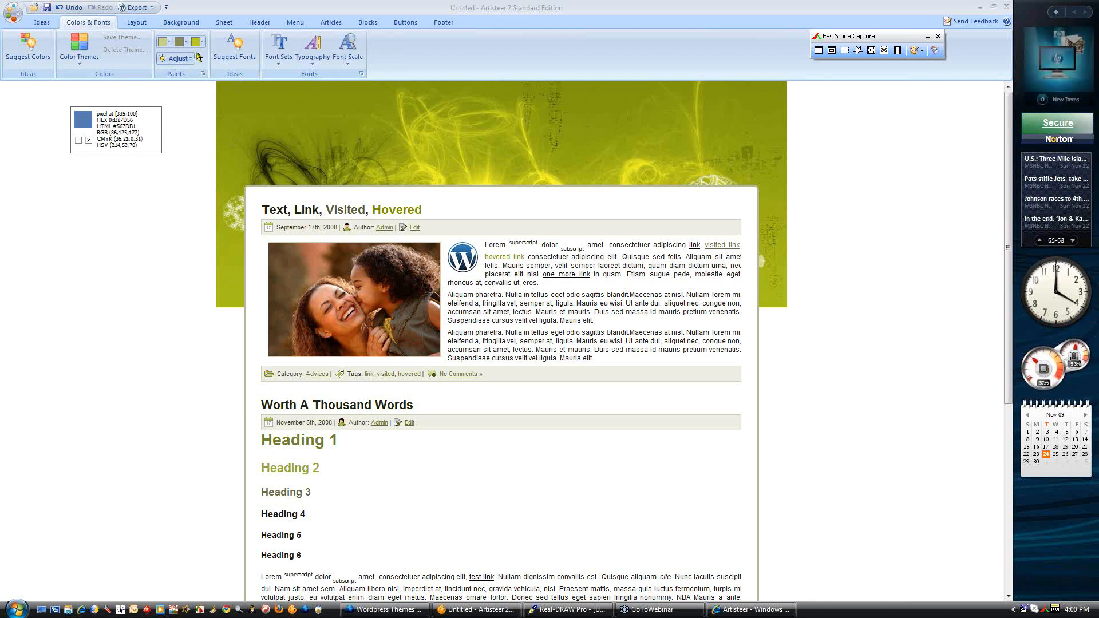
{"action": "left_click", "coordinate": [192, 24]}
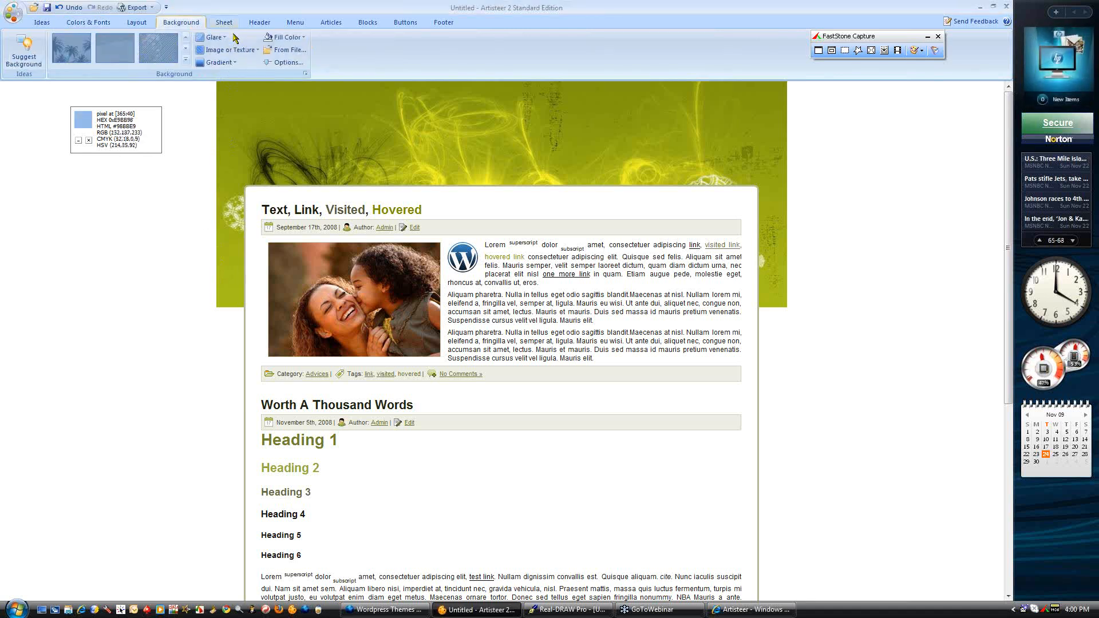
{"action": "left_click", "coordinate": [284, 38]}
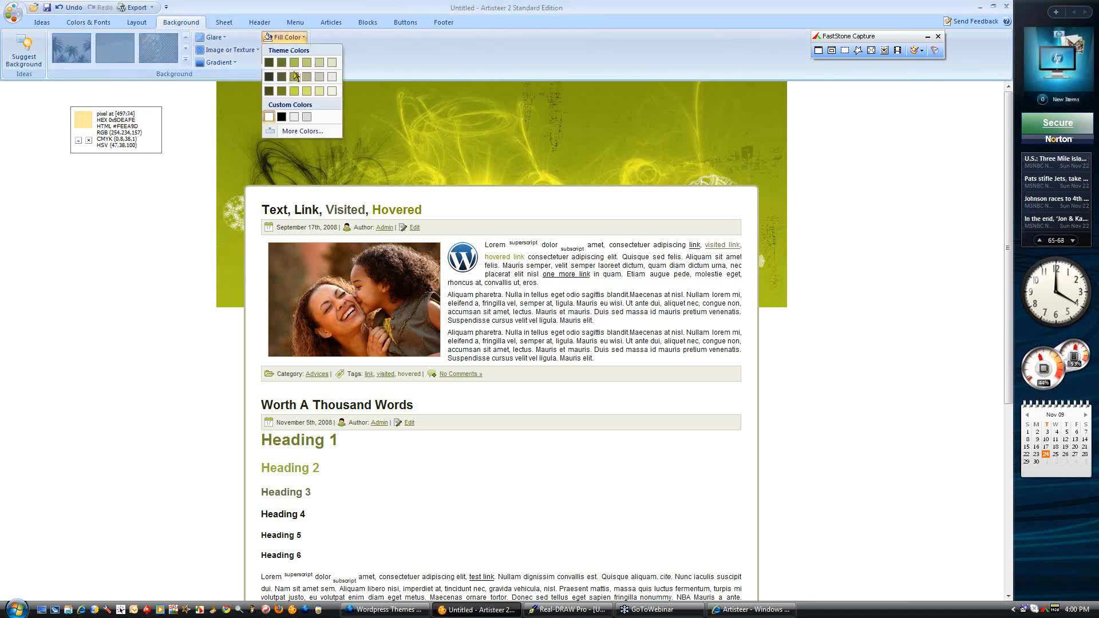
{"action": "left_click", "coordinate": [309, 131]}
{"action": "left_click_drag", "start_coordinate": [629, 372], "coordinate": [602, 372]}
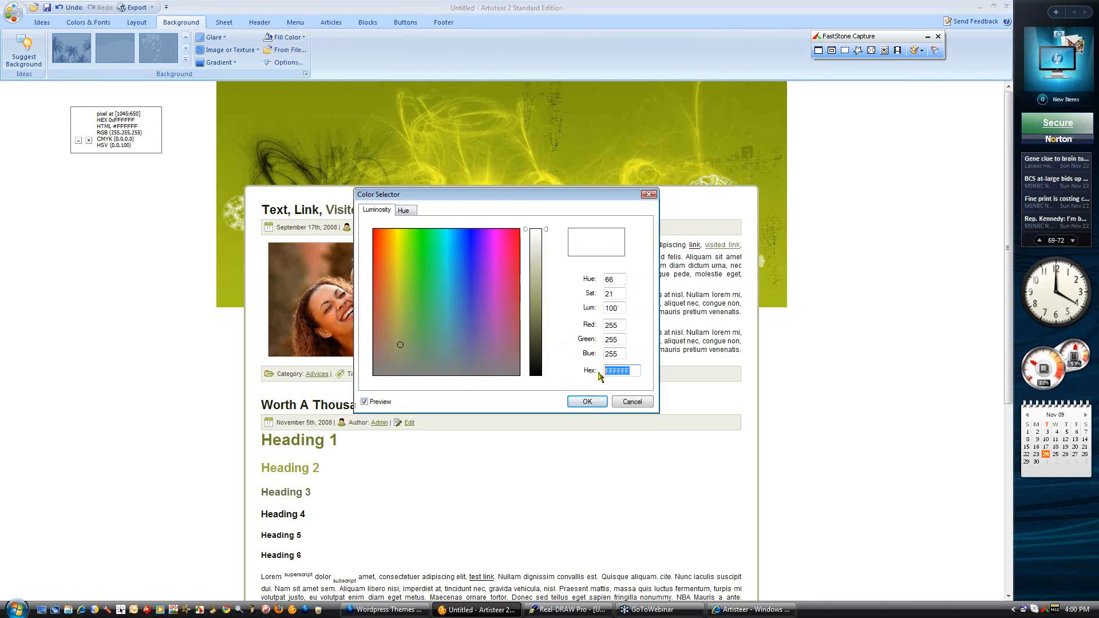
{"action": "type", "text": "A8BD1A"}
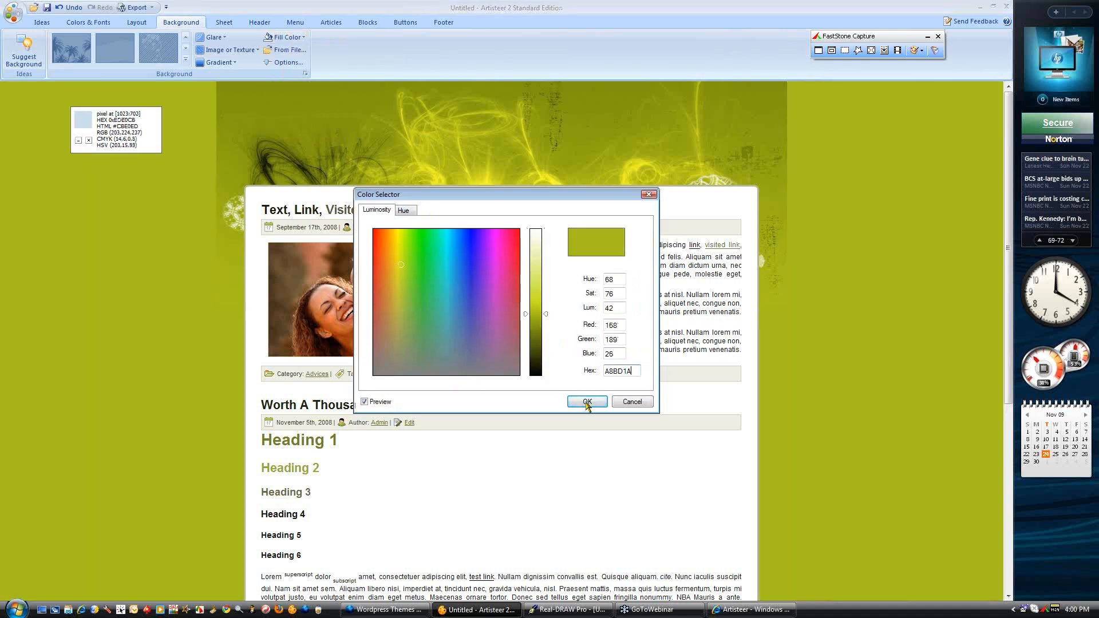
{"action": "left_click", "coordinate": [586, 401]}
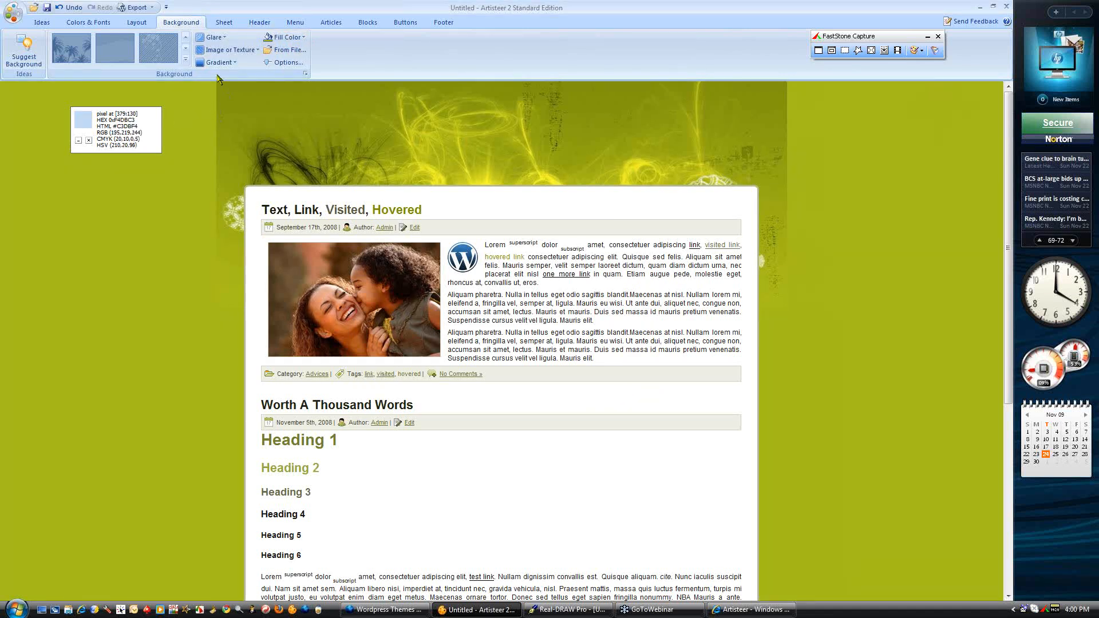
Preview gradient styles on the page background without applying one, and close the color picker
{"action": "left_click", "coordinate": [218, 62]}
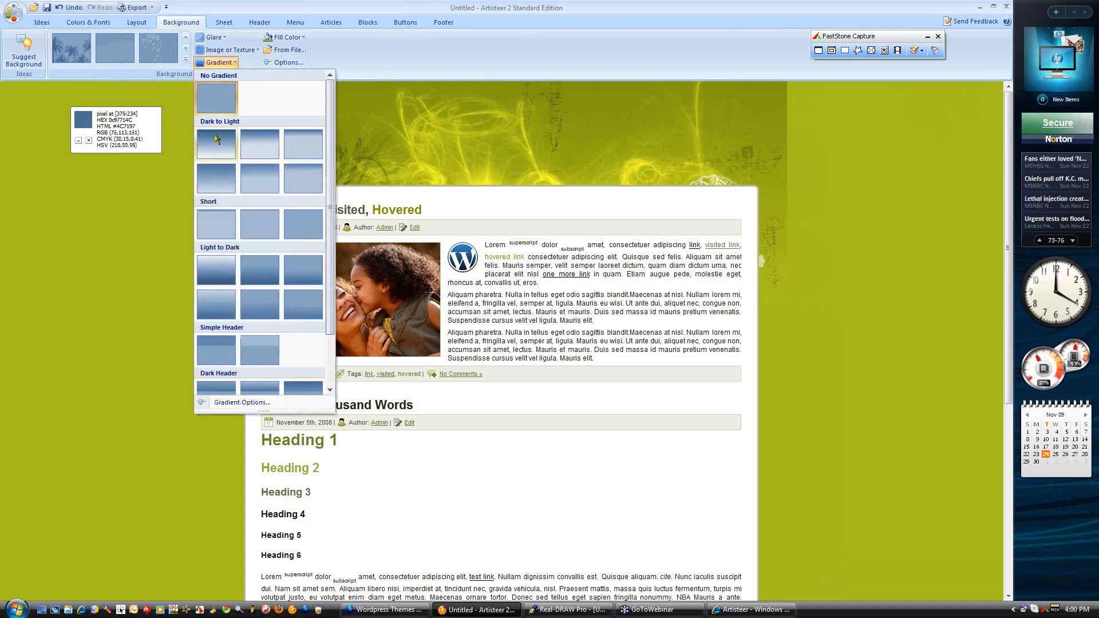
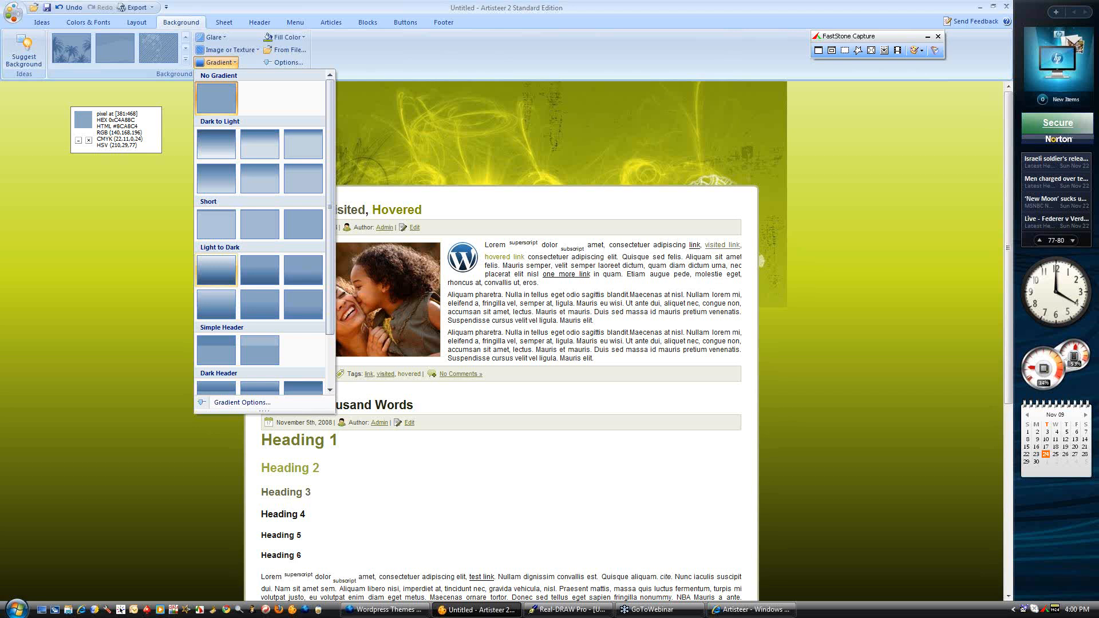
{"action": "left_click", "coordinate": [140, 179]}
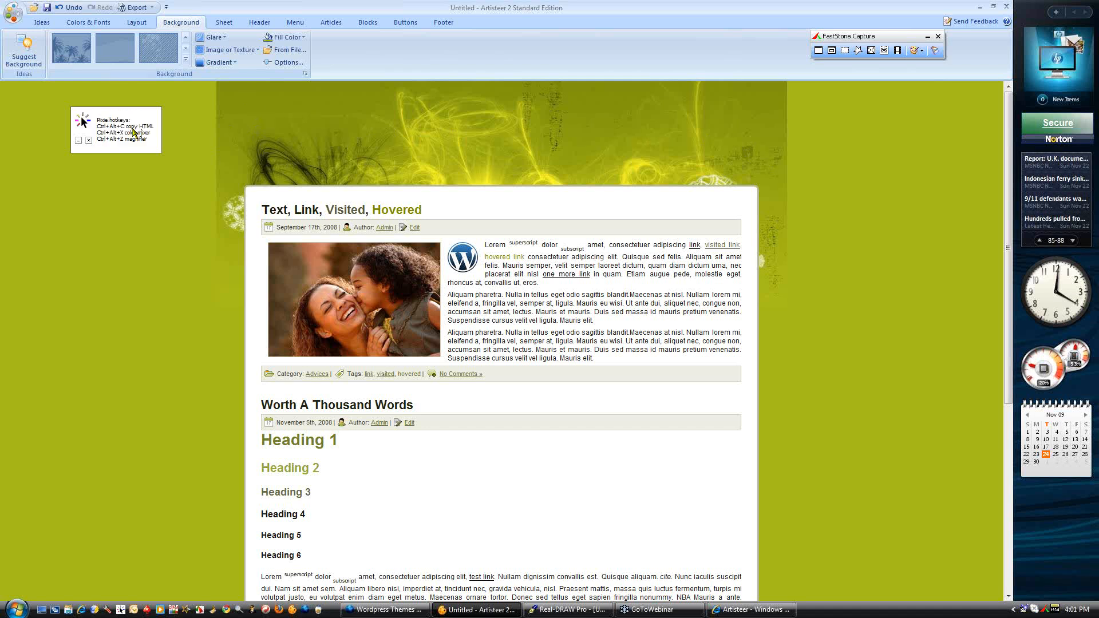
{"action": "left_click", "coordinate": [89, 140]}
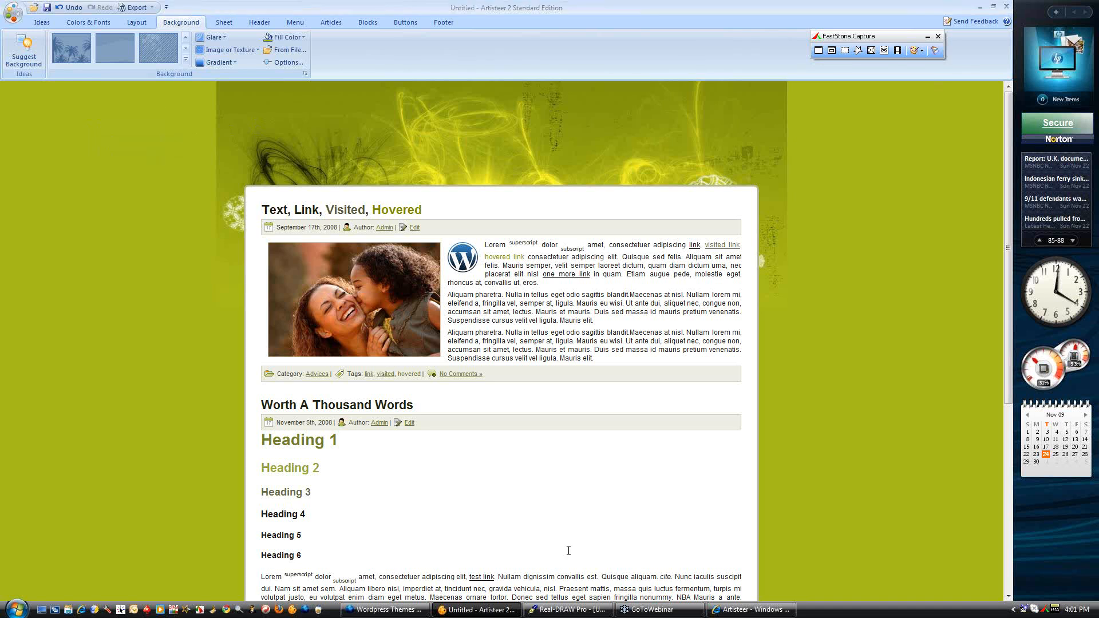
Switch to Real-DRAW Pro and select the green swirl bitmap
{"action": "left_click", "coordinate": [567, 610]}
{"action": "left_click", "coordinate": [352, 183]}
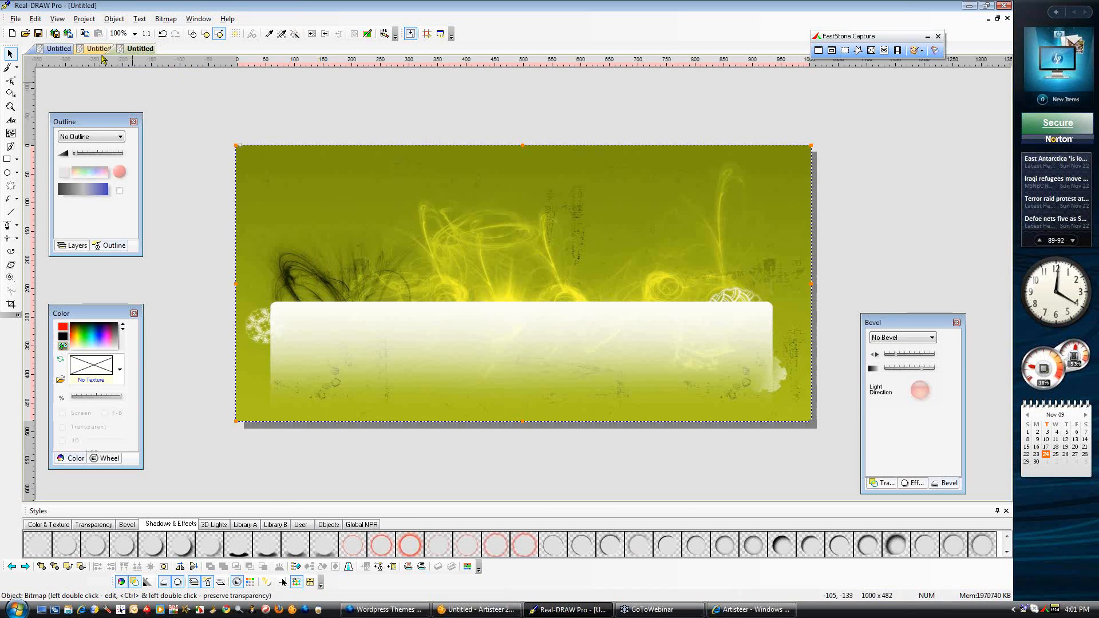
{"action": "left_click", "coordinate": [15, 21]}
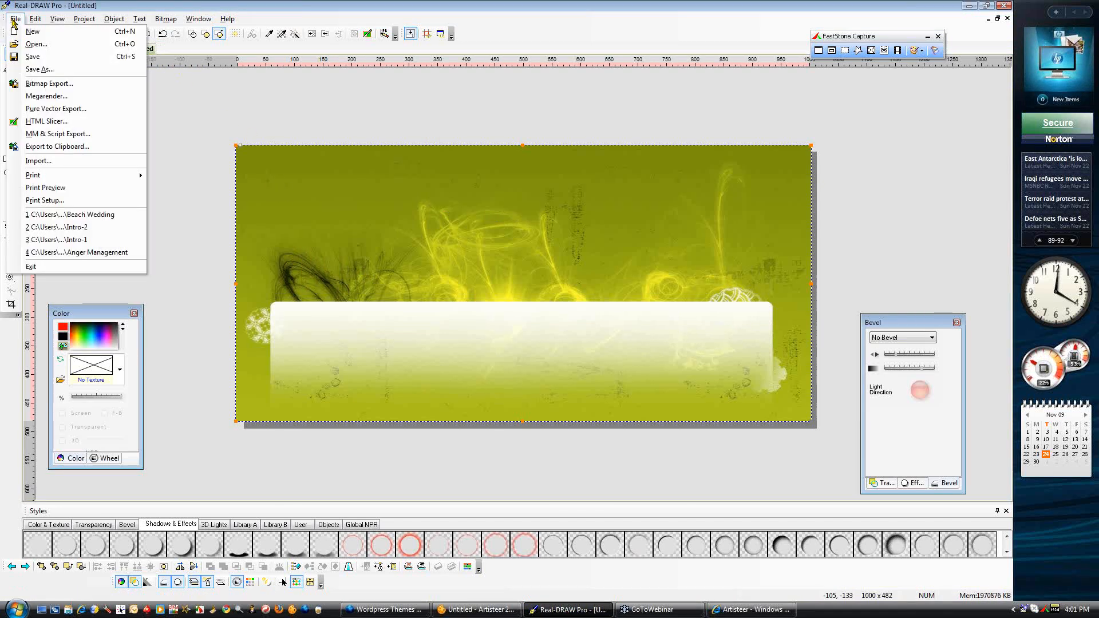
{"action": "left_click", "coordinate": [43, 95]}
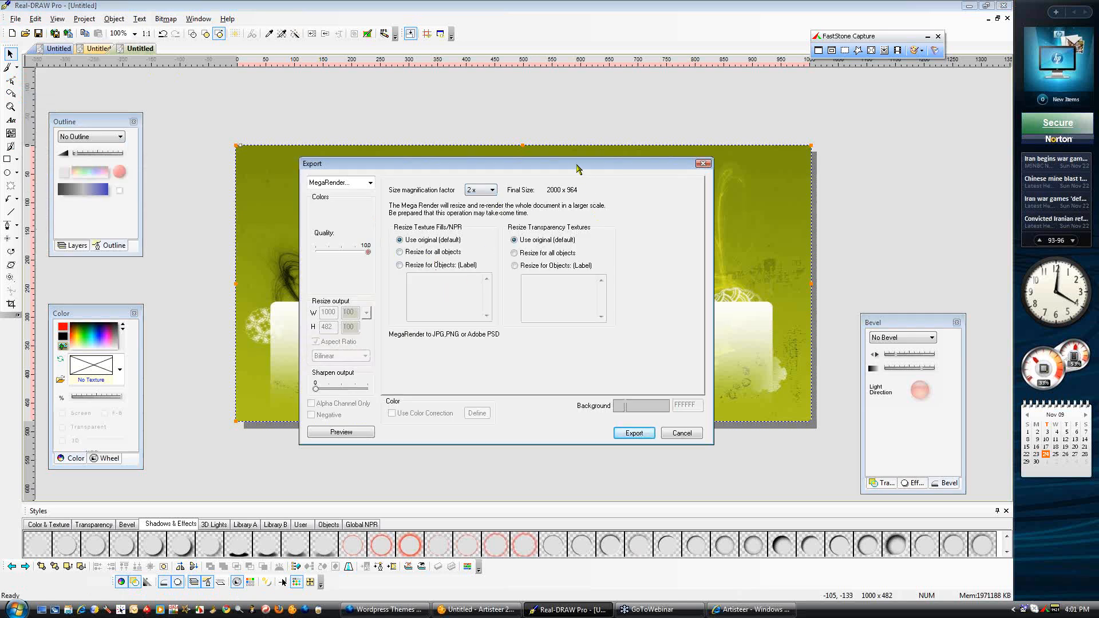
{"action": "left_click", "coordinate": [675, 437]}
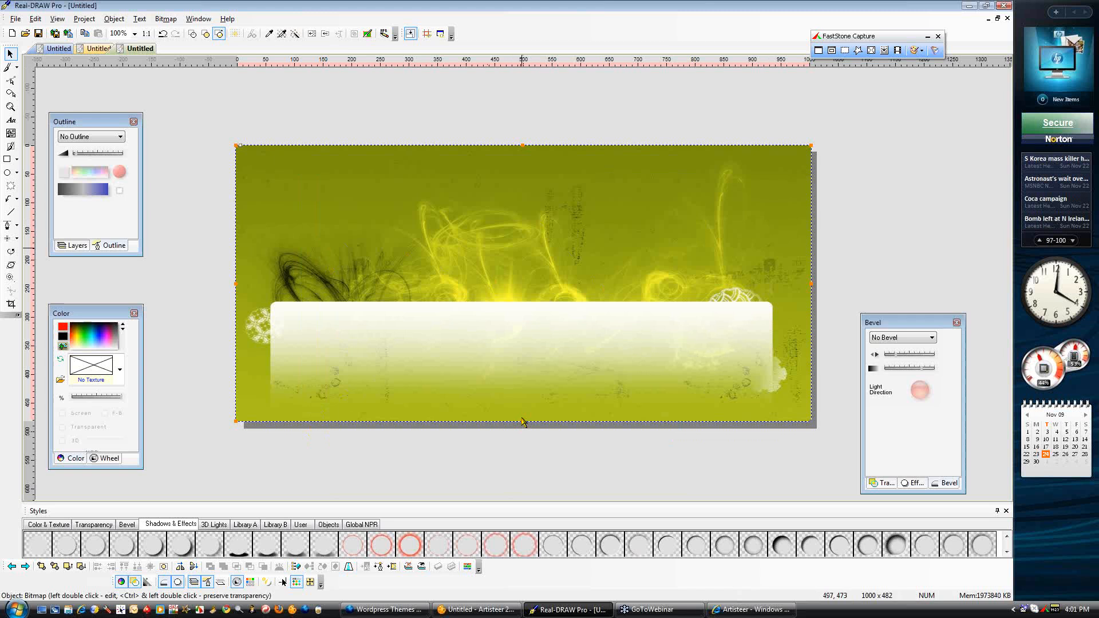
Stretch the swirl bitmap slightly downward and Megarender it at 4x magnification as the JPG file Green-Swirl-Large in the Backgrounds folder
{"action": "mouse_move", "coordinate": [522, 422]}
{"action": "left_mouse_down"}
{"action": "mouse_move", "coordinate": [520, 472]}
{"action": "mouse_move", "coordinate": [526, 422]}
{"action": "left_mouse_up"}
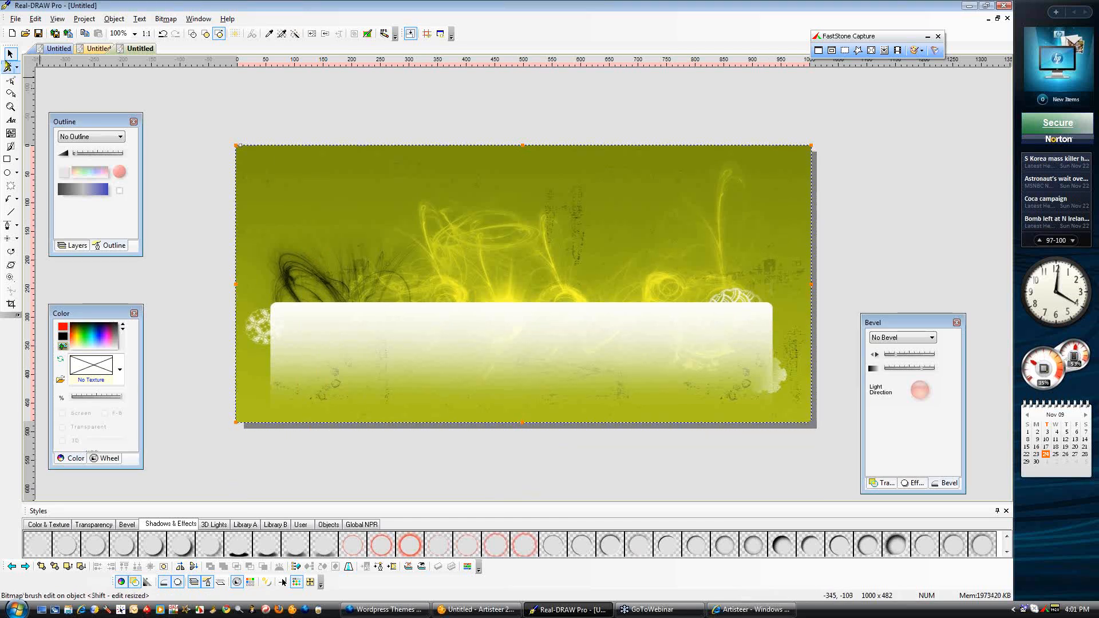
{"action": "left_click", "coordinate": [16, 21]}
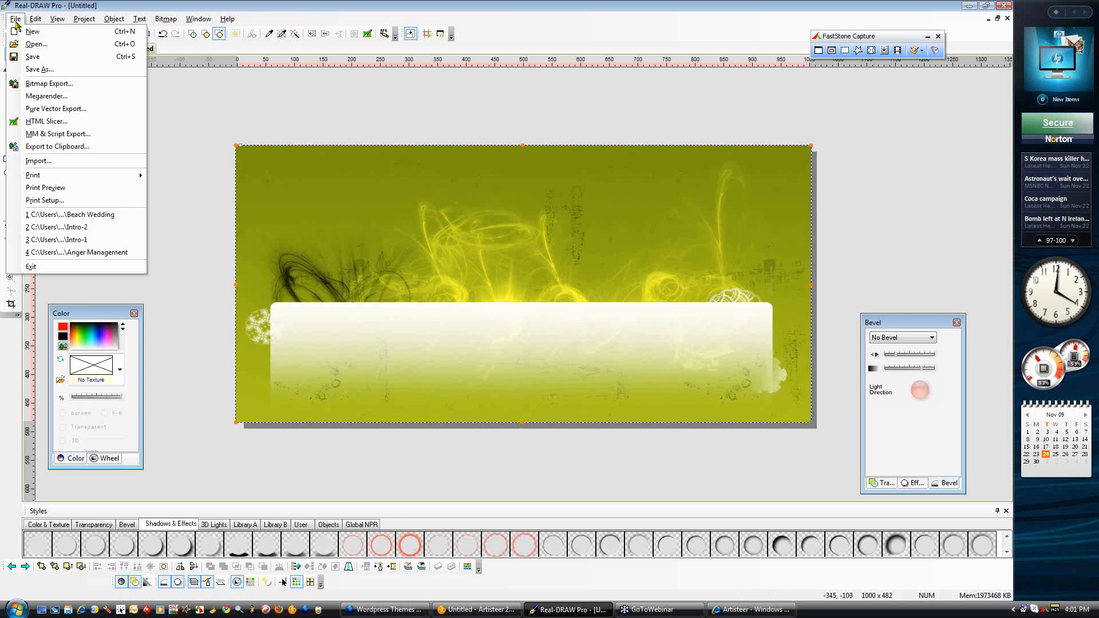
{"action": "left_click", "coordinate": [48, 96]}
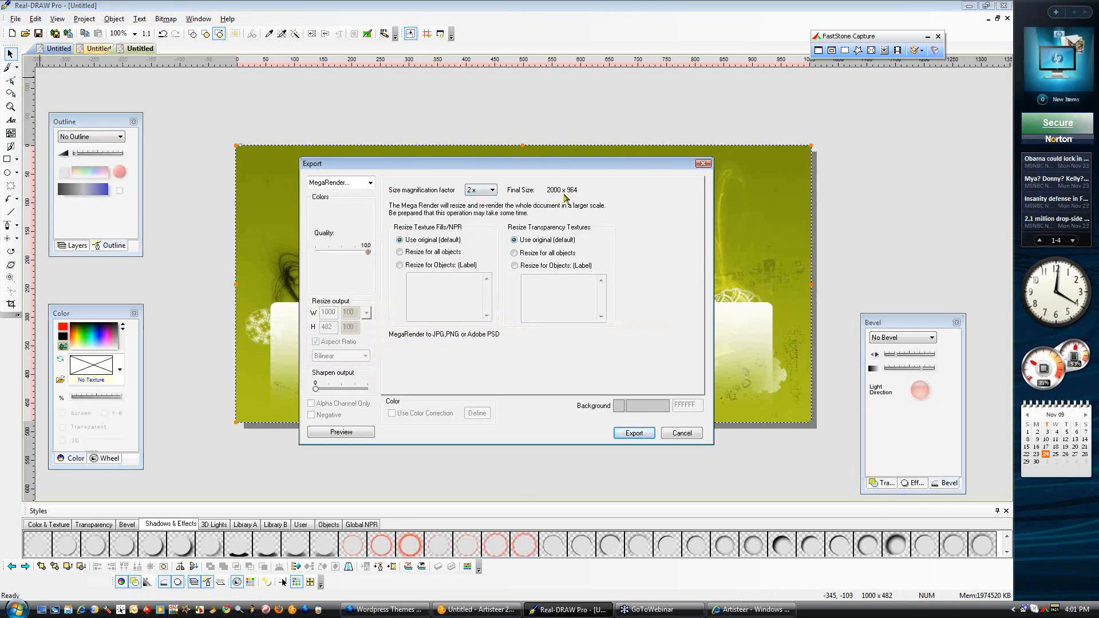
{"action": "left_click", "coordinate": [492, 190]}
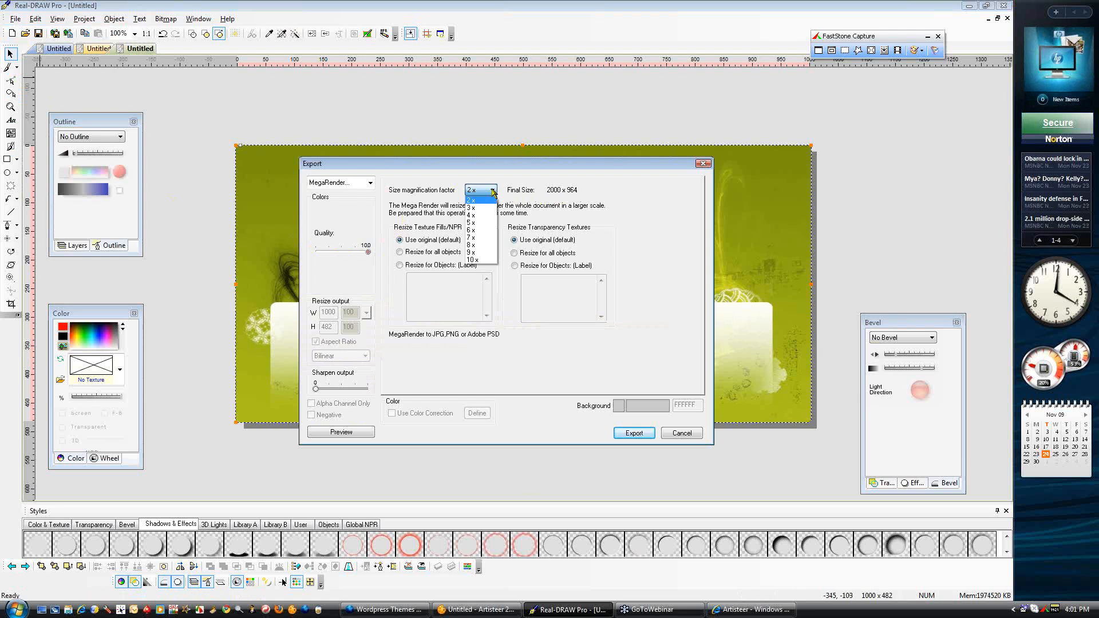
{"action": "left_click", "coordinate": [490, 215]}
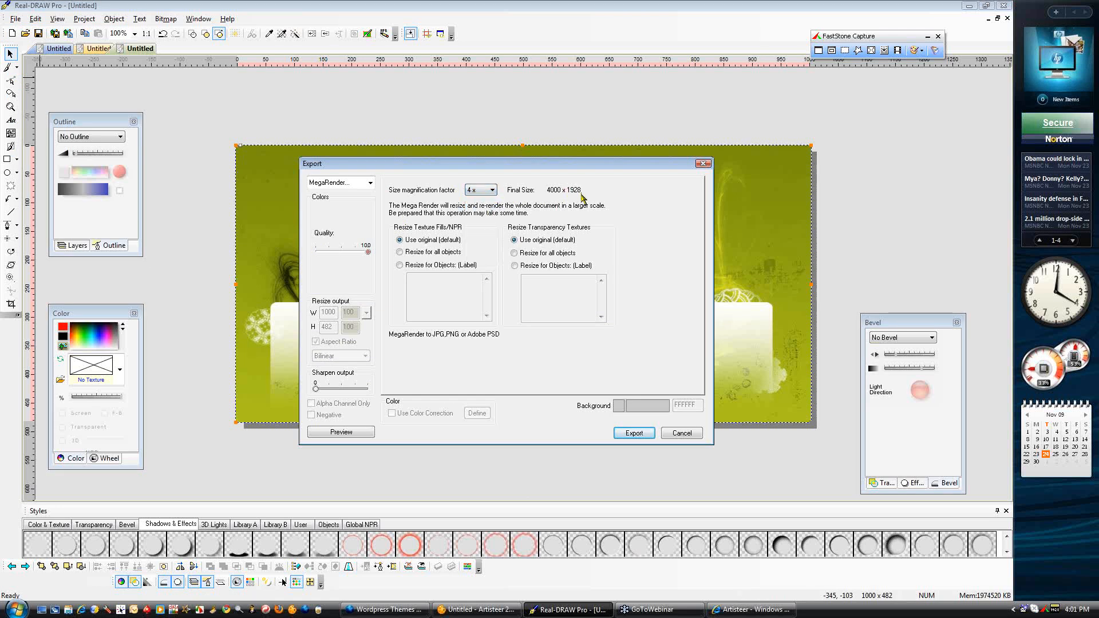
{"action": "left_click", "coordinate": [628, 433]}
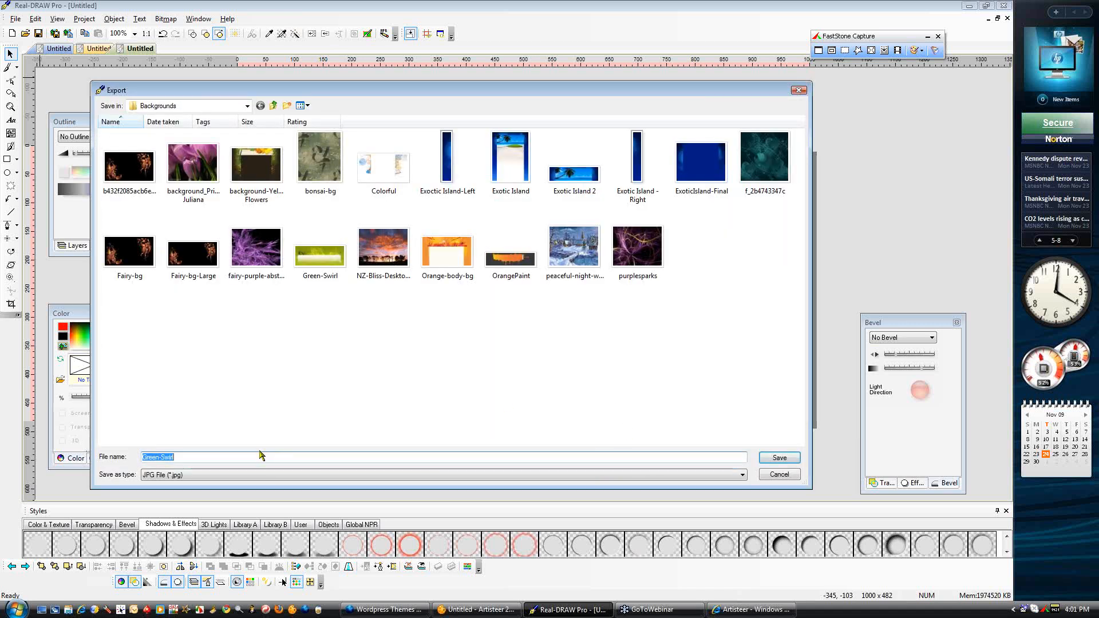
{"action": "left_click", "coordinate": [211, 457]}
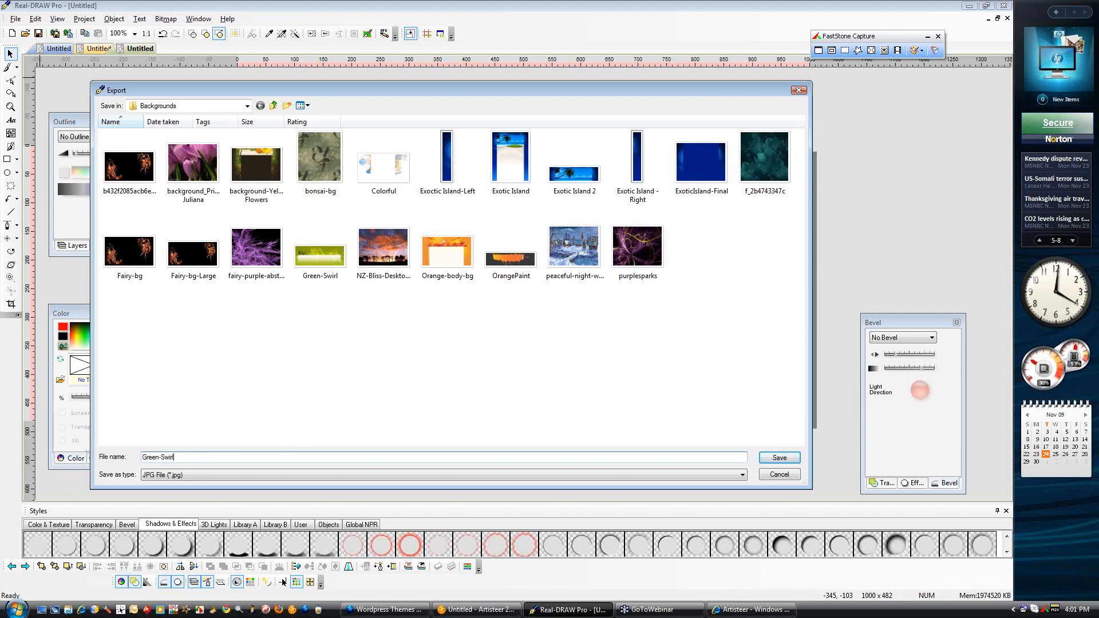
{"action": "type", "text": "-Large"}
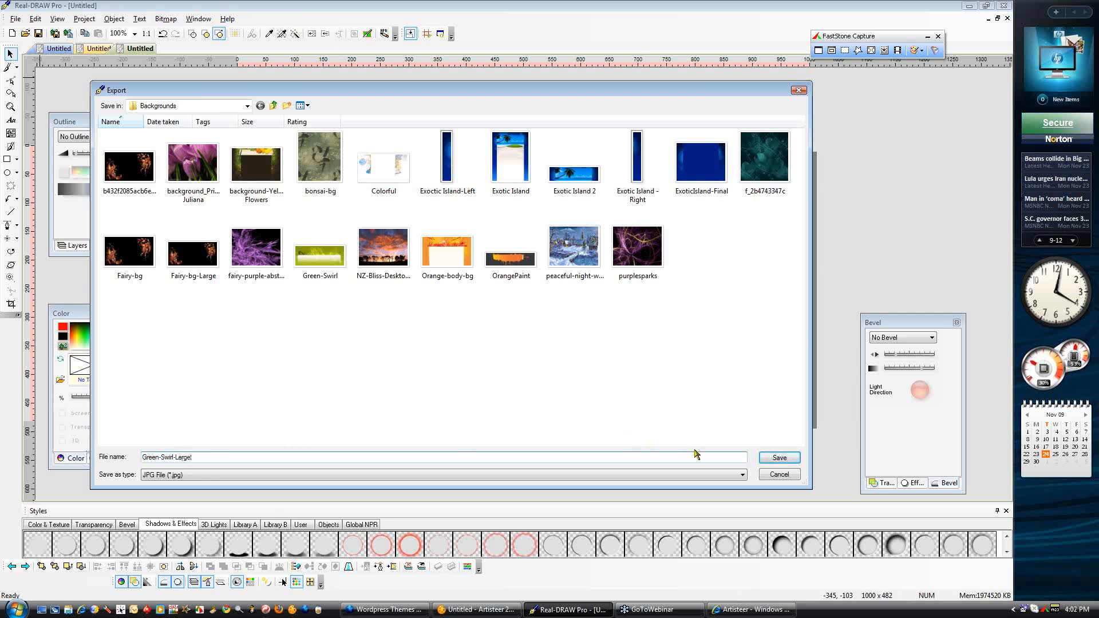
{"action": "left_click", "coordinate": [778, 458]}
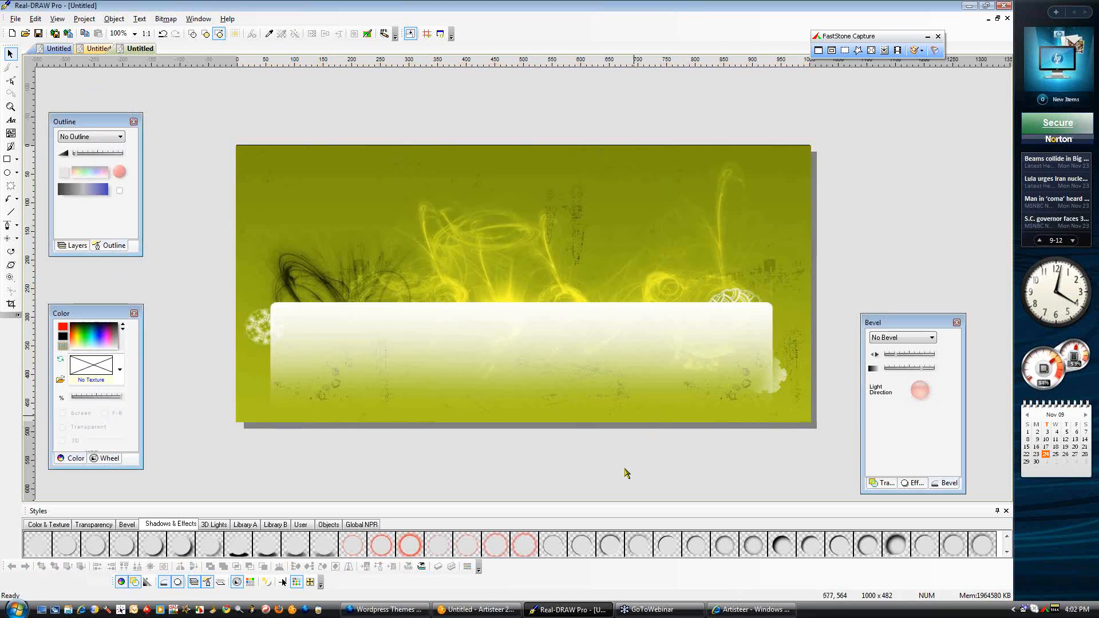
Switch to Artisteer and replace the page background with the Green-Swirl-Large image, positioned Top Center with Normal blend mode
{"action": "key", "text": "alt+Tab"}
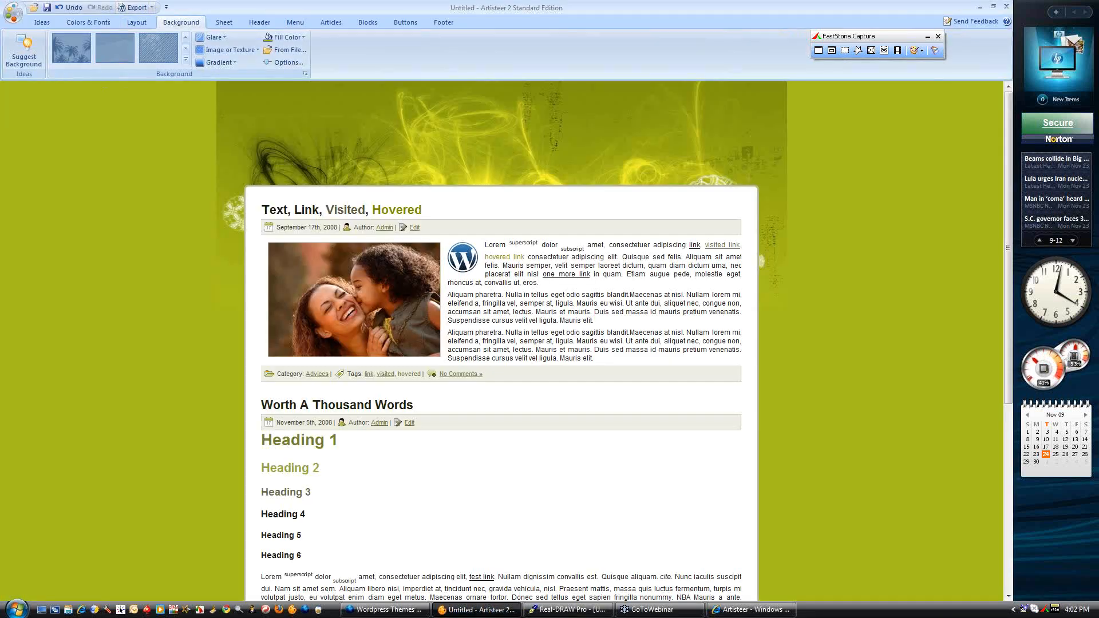
{"action": "left_click", "coordinate": [284, 51]}
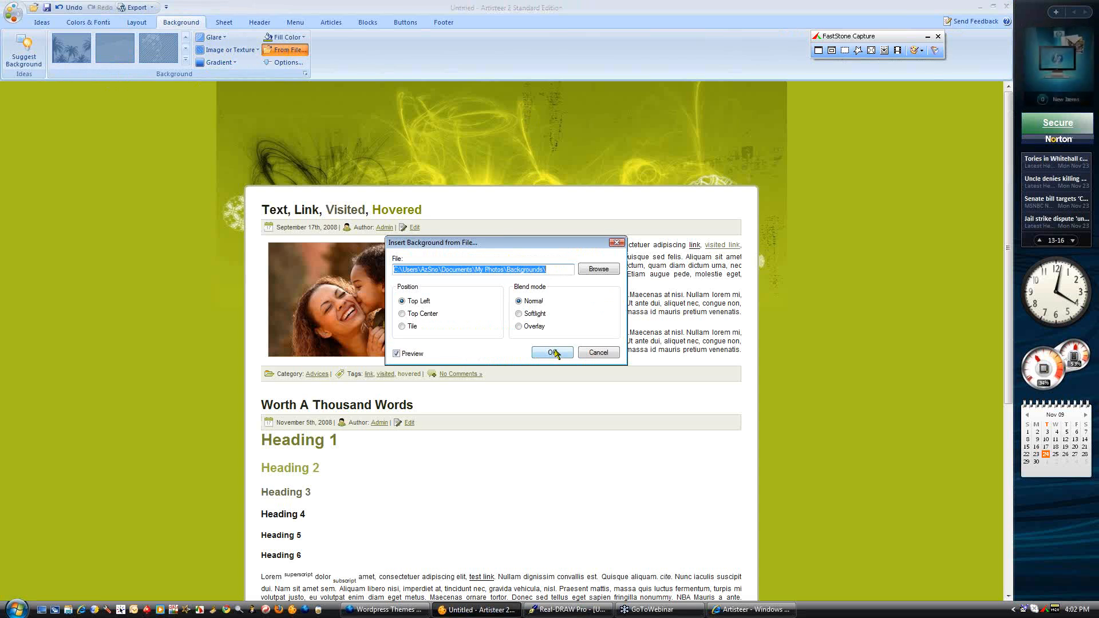
{"action": "left_click", "coordinate": [595, 273]}
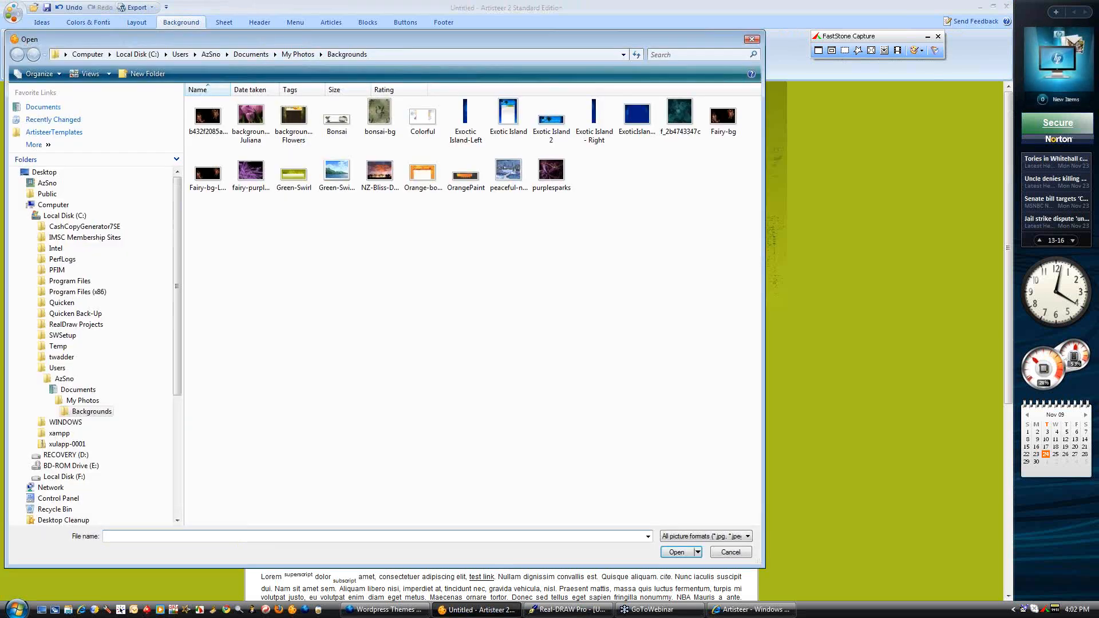
{"action": "left_click", "coordinate": [346, 186]}
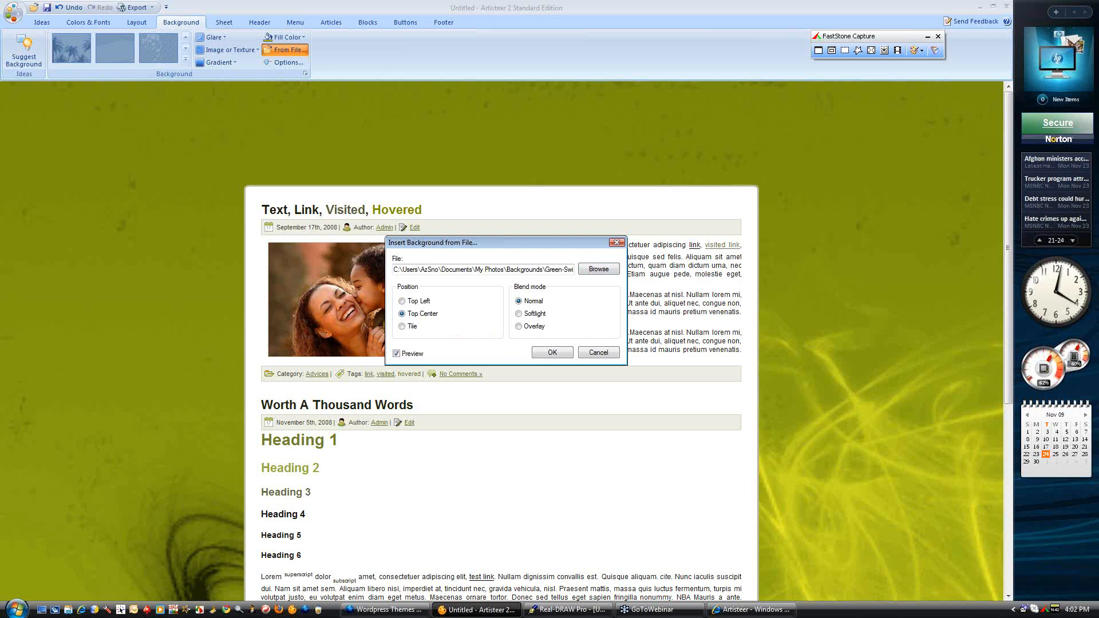
{"action": "left_click", "coordinate": [553, 353]}
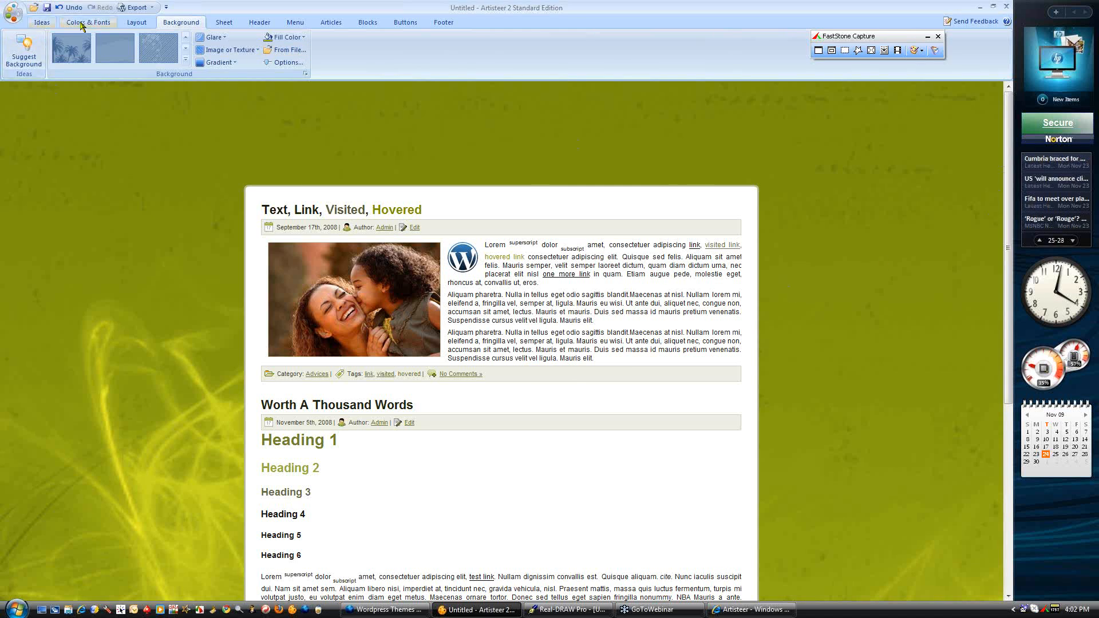
Set the sheet's top offset to 100 pixels and check the page against the large background
{"action": "left_click", "coordinate": [221, 23]}
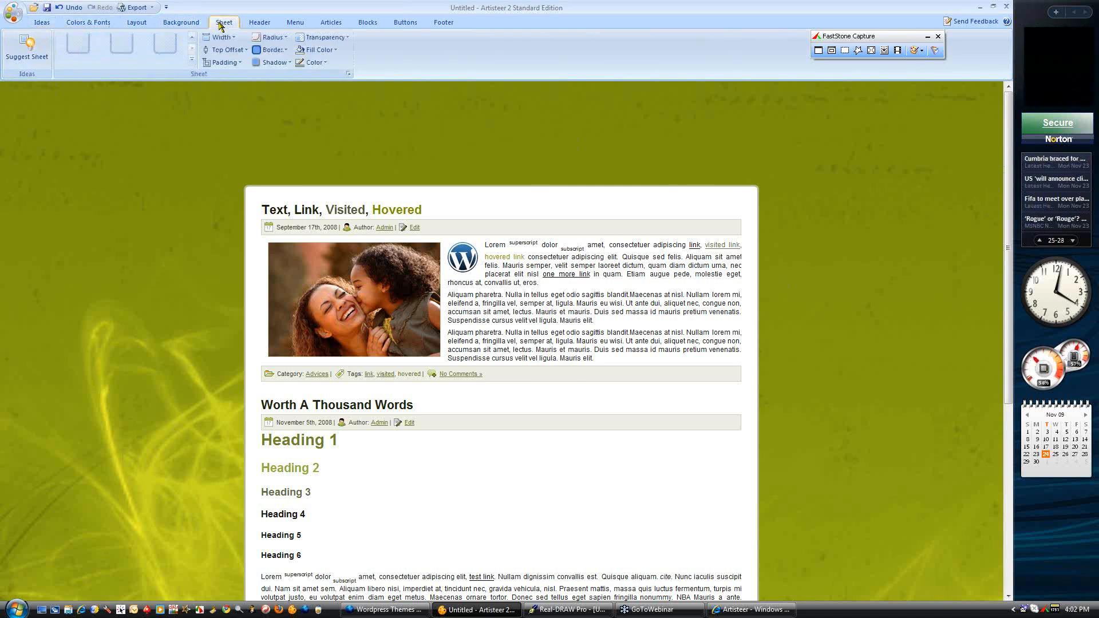
{"action": "left_click", "coordinate": [228, 49]}
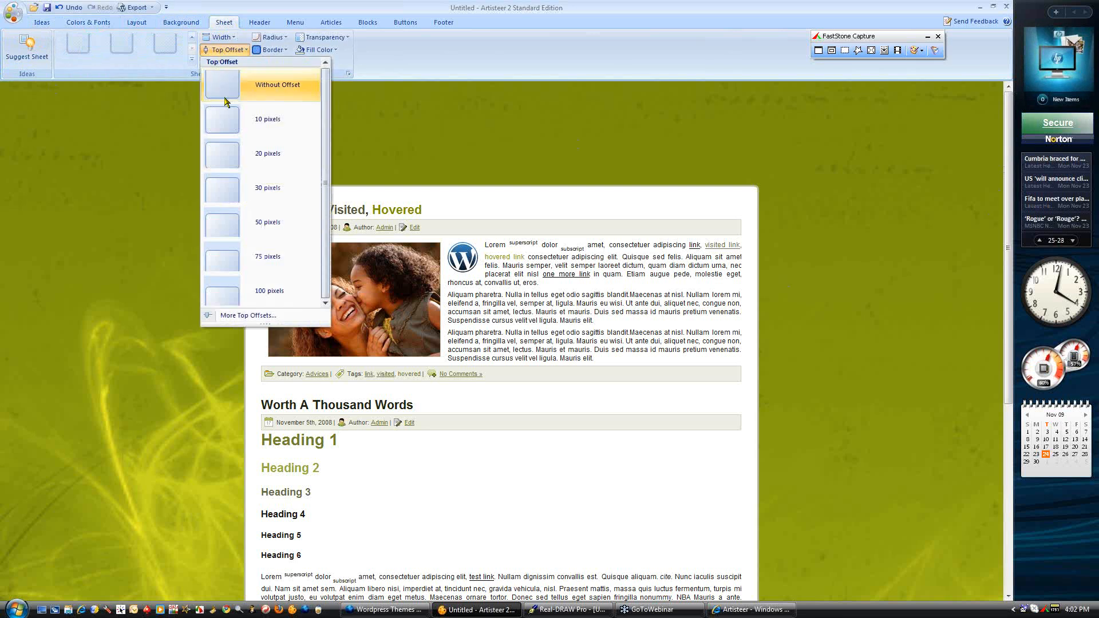
{"action": "left_click", "coordinate": [241, 293]}
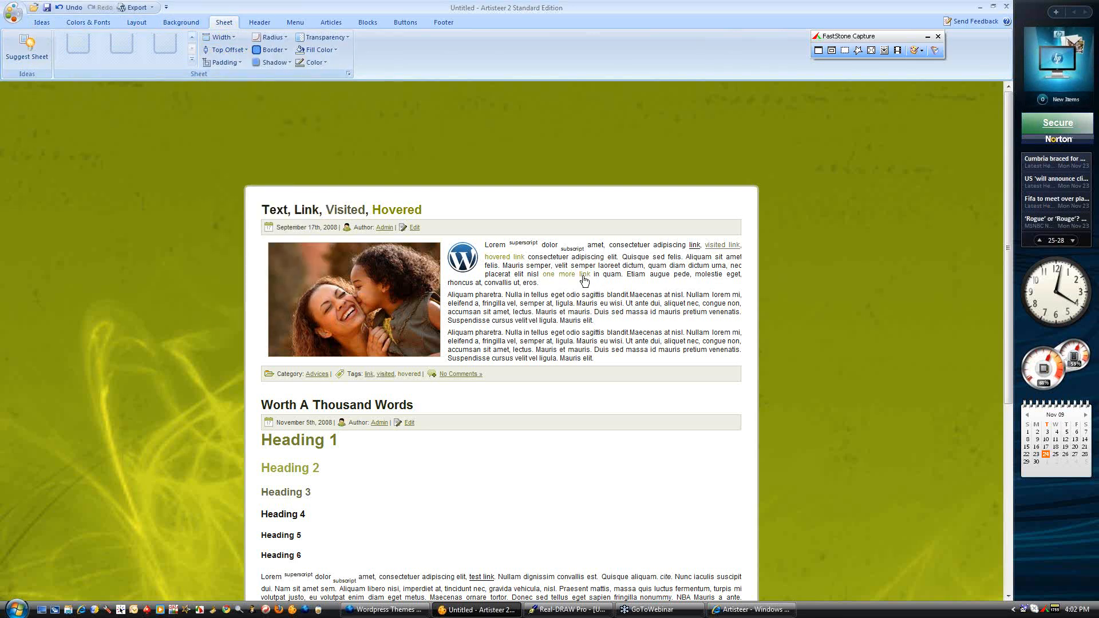
{"action": "left_click_drag", "start_coordinate": [1011, 140], "coordinate": [1011, 330]}
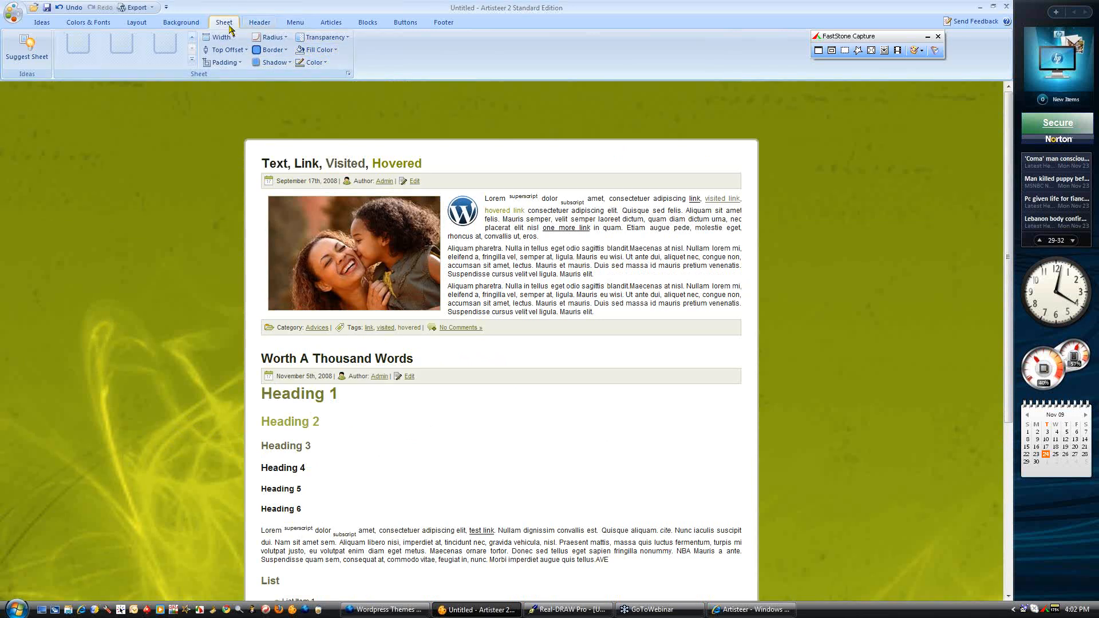
Set the page background image's scrolling to Fixed and scroll the page to check it
{"action": "left_click", "coordinate": [180, 23]}
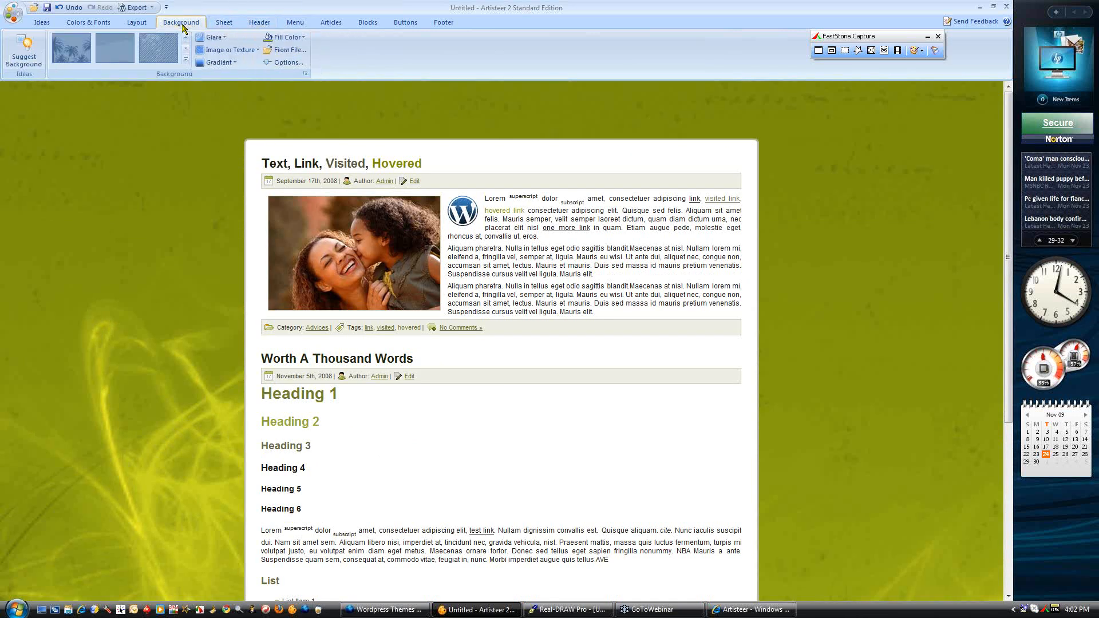
{"action": "left_click", "coordinate": [285, 66]}
{"action": "left_click", "coordinate": [613, 258]}
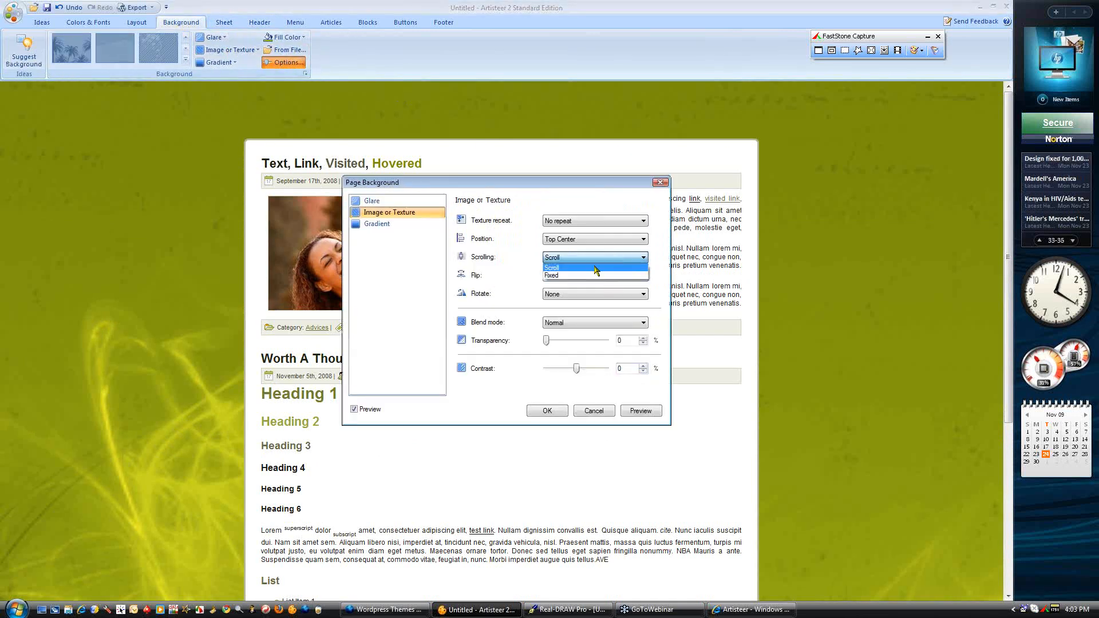
{"action": "left_click", "coordinate": [577, 275]}
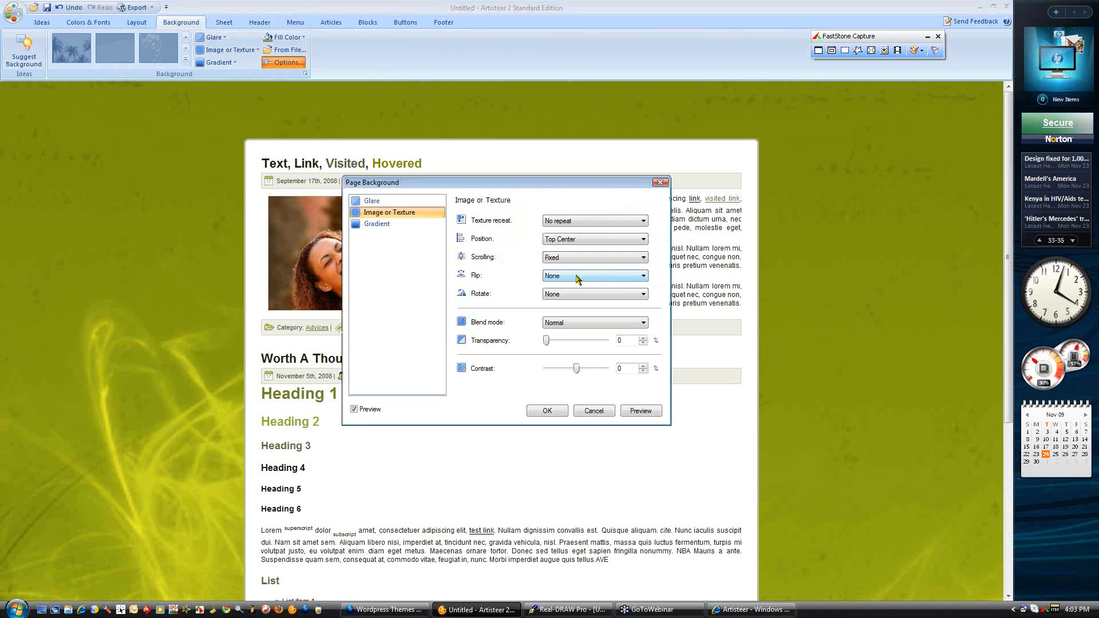
{"action": "left_click", "coordinate": [547, 411]}
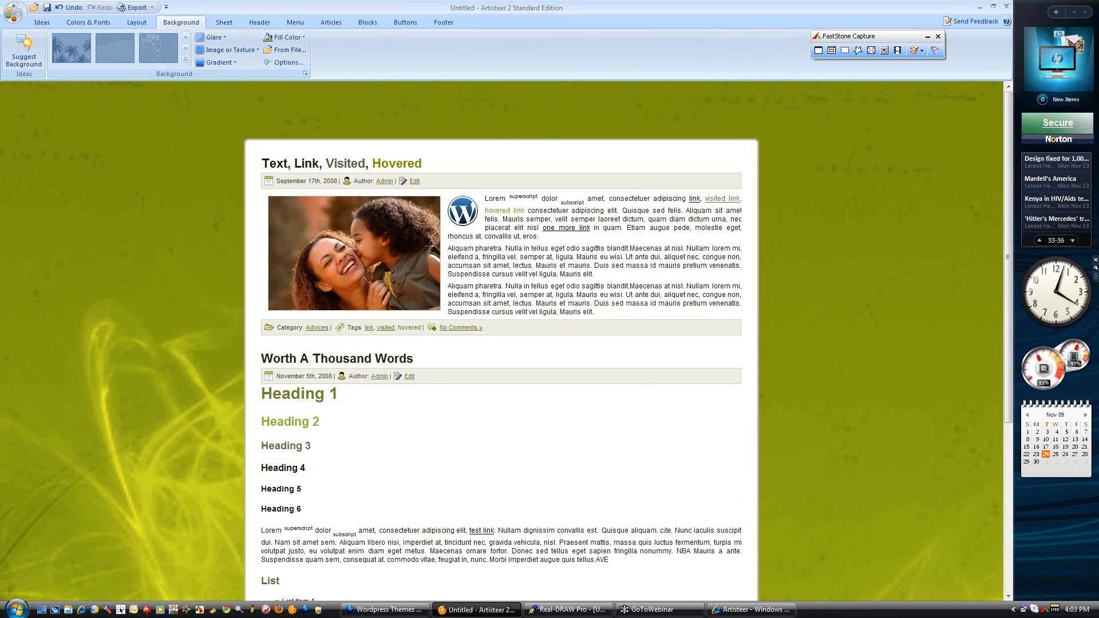
{"action": "left_click_drag", "start_coordinate": [1007, 171], "coordinate": [1042, 355]}
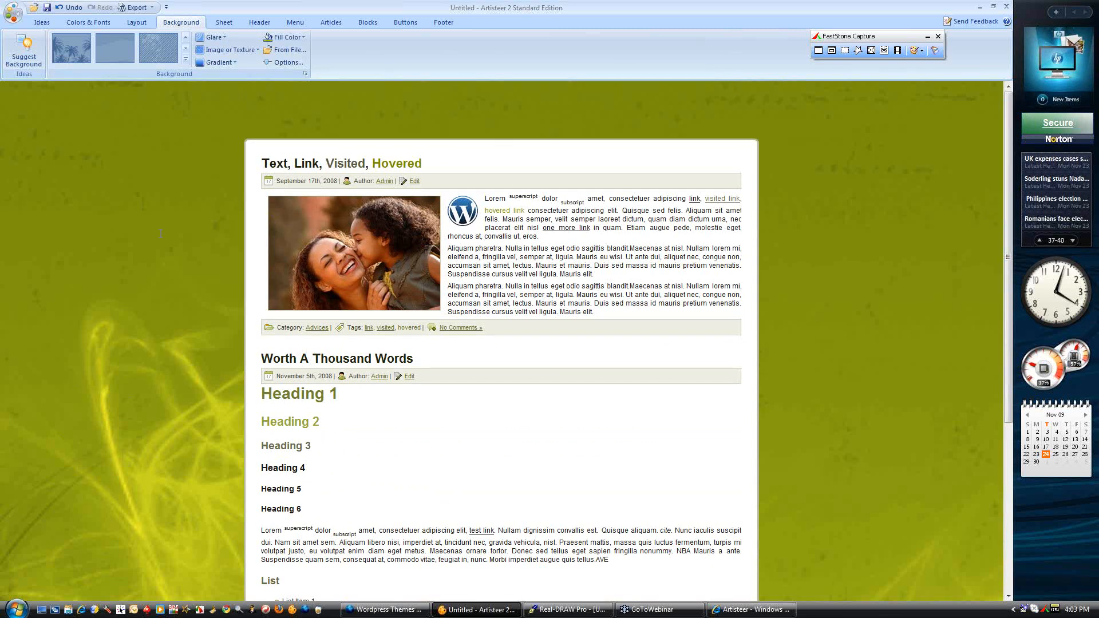
{"action": "left_click_drag", "start_coordinate": [1095, 269], "coordinate": [930, 193]}
Change the page layout to Header, without a menu
{"action": "left_click", "coordinate": [142, 22]}
{"action": "left_click", "coordinate": [80, 46]}
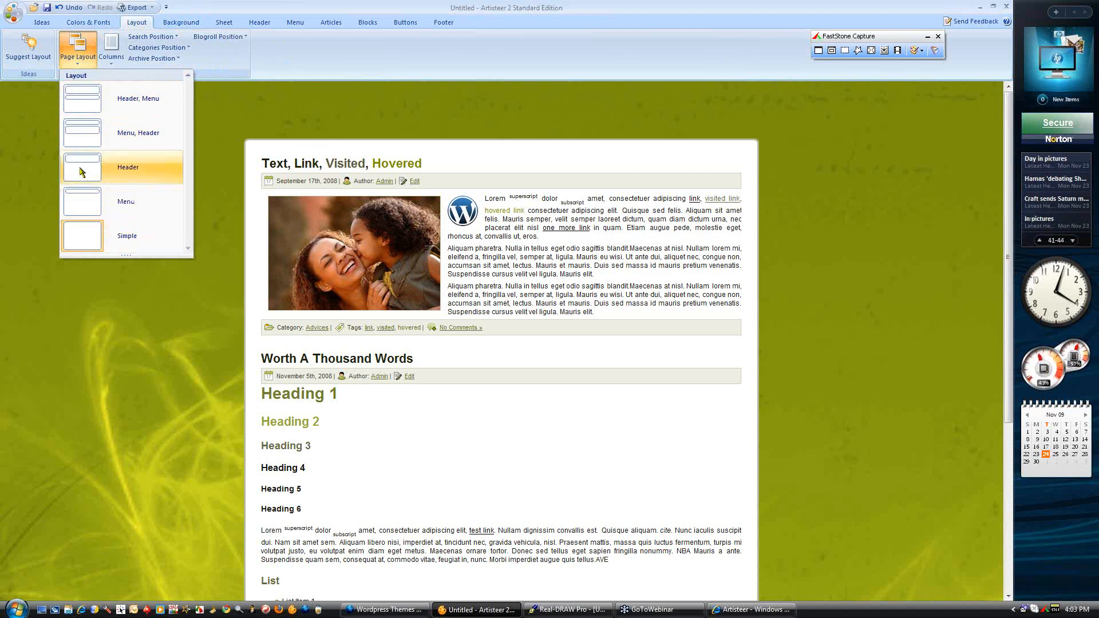
{"action": "left_click", "coordinate": [114, 176]}
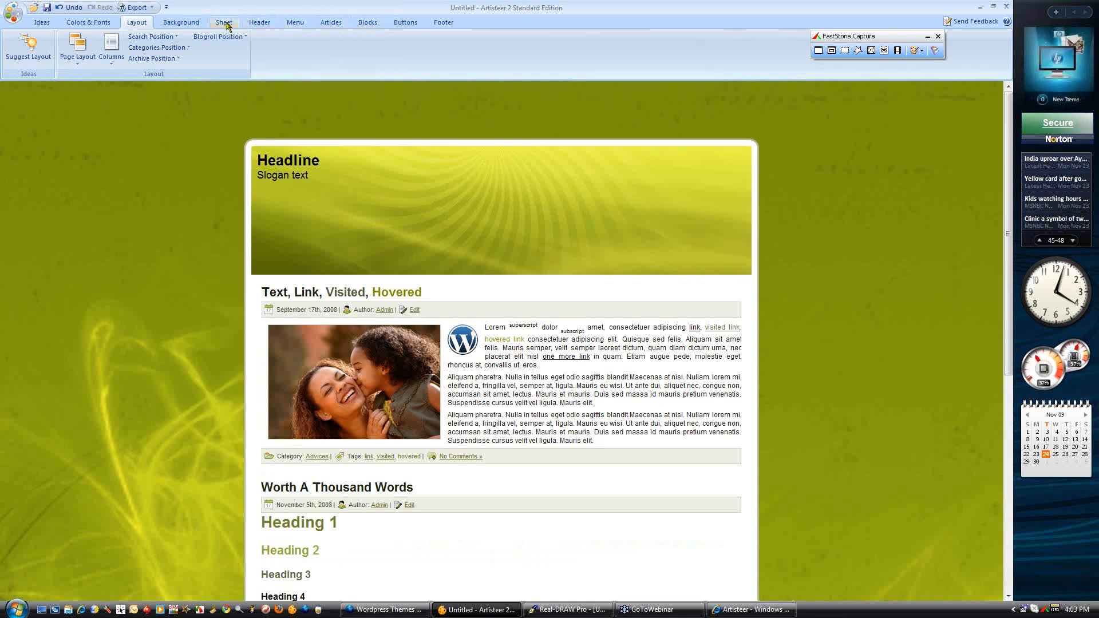
Clear the header's headline and slogan text, and check the page against the fixed background
{"action": "left_click", "coordinate": [262, 24]}
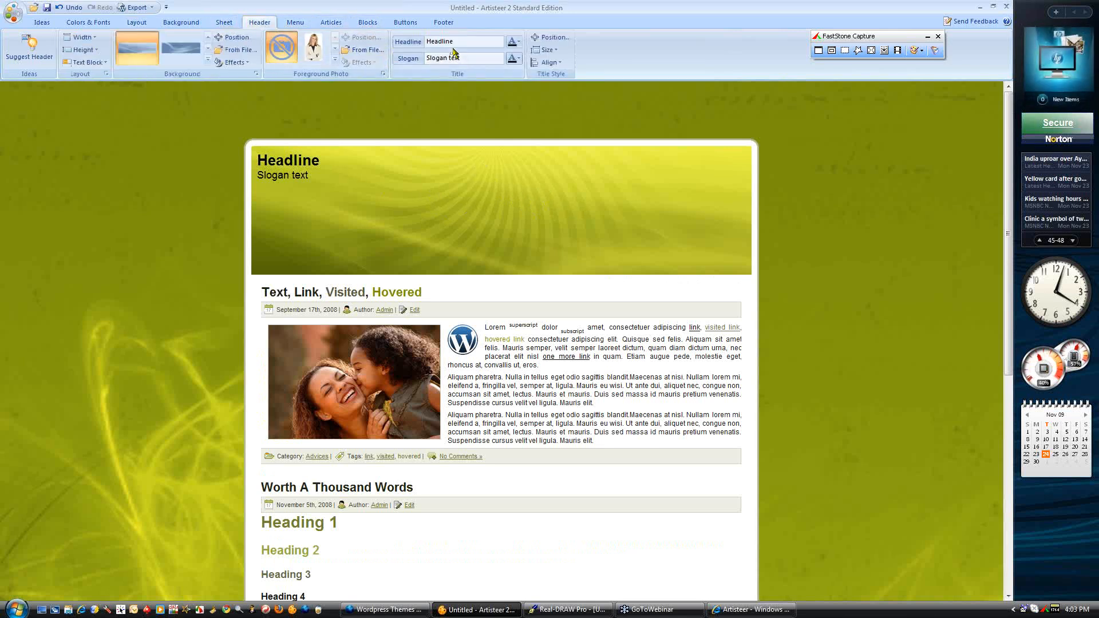
{"action": "key", "text": "BackSpace"}
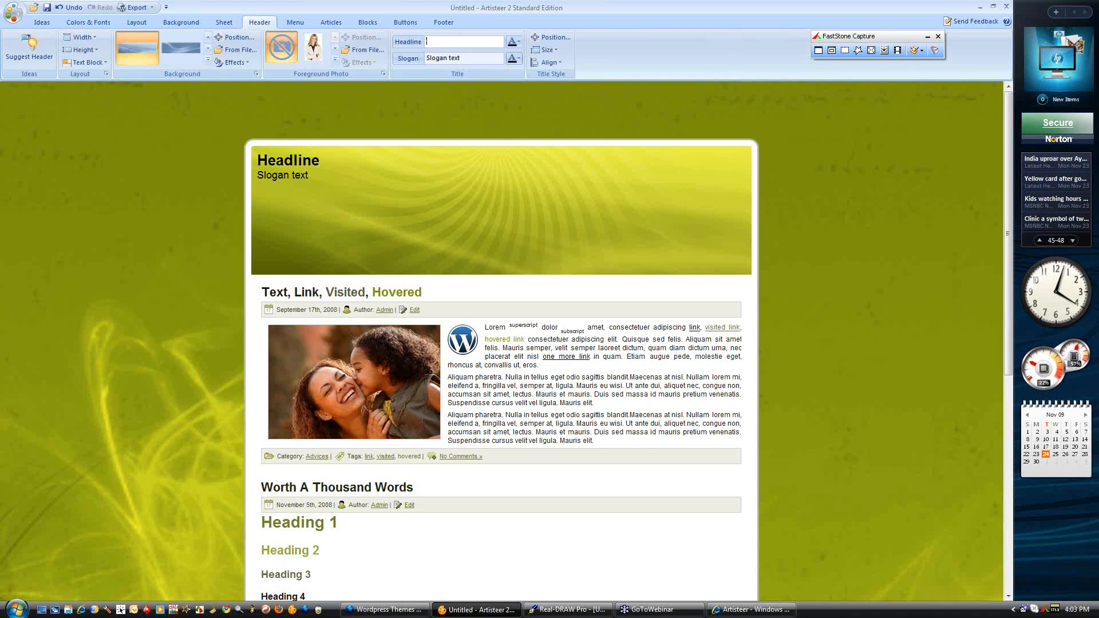
{"action": "left_click", "coordinate": [452, 57]}
{"action": "key", "text": "BackSpace"}
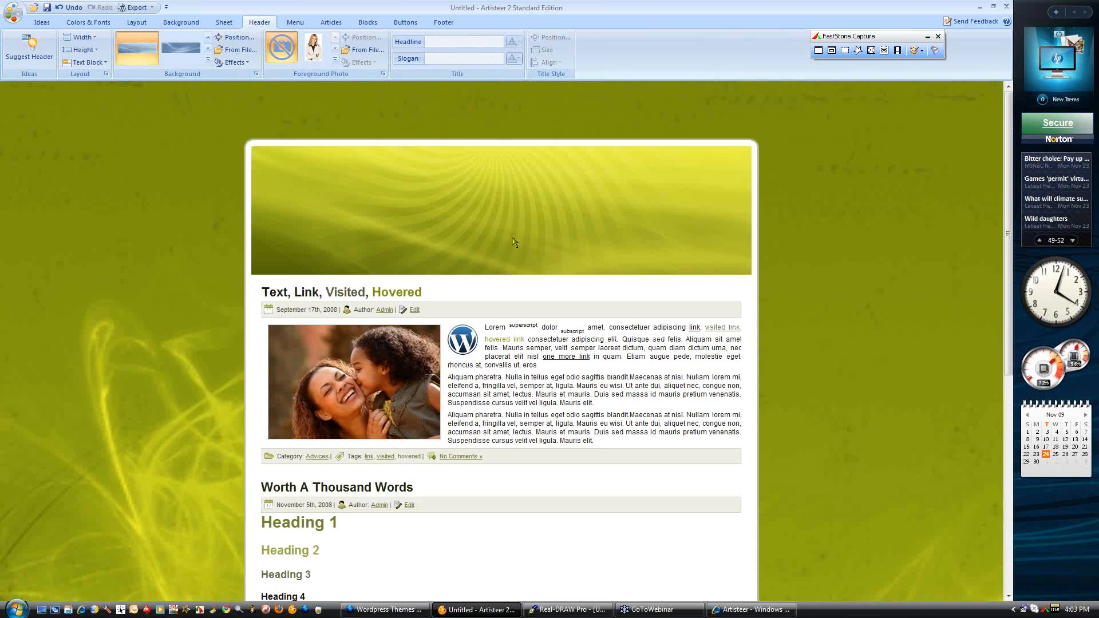
{"action": "scroll", "coordinate": [528, 229], "scroll_direction": "down", "scroll_amount": 7}
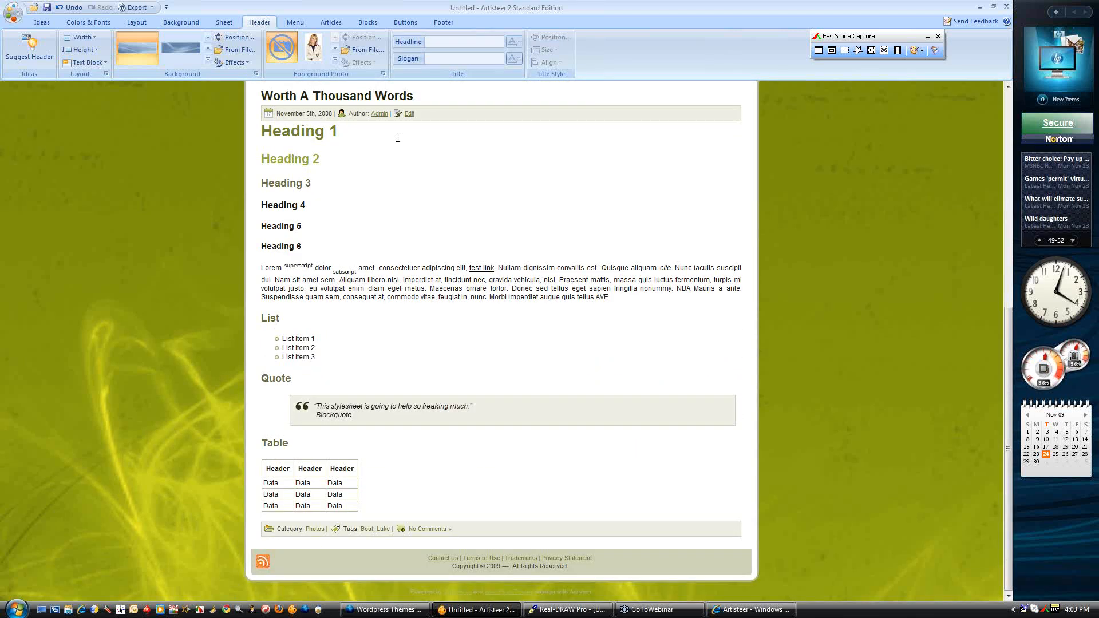
{"action": "scroll", "coordinate": [465, 67], "scroll_direction": "up", "scroll_amount": 2}
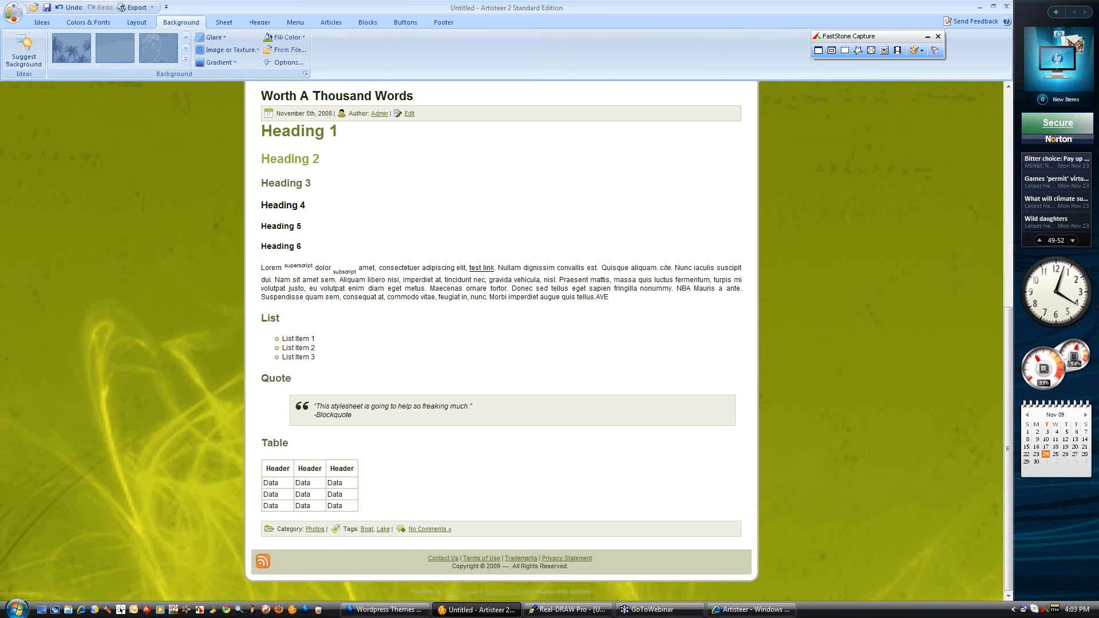
{"action": "scroll", "coordinate": [471, 265], "scroll_direction": "up", "scroll_amount": 7}
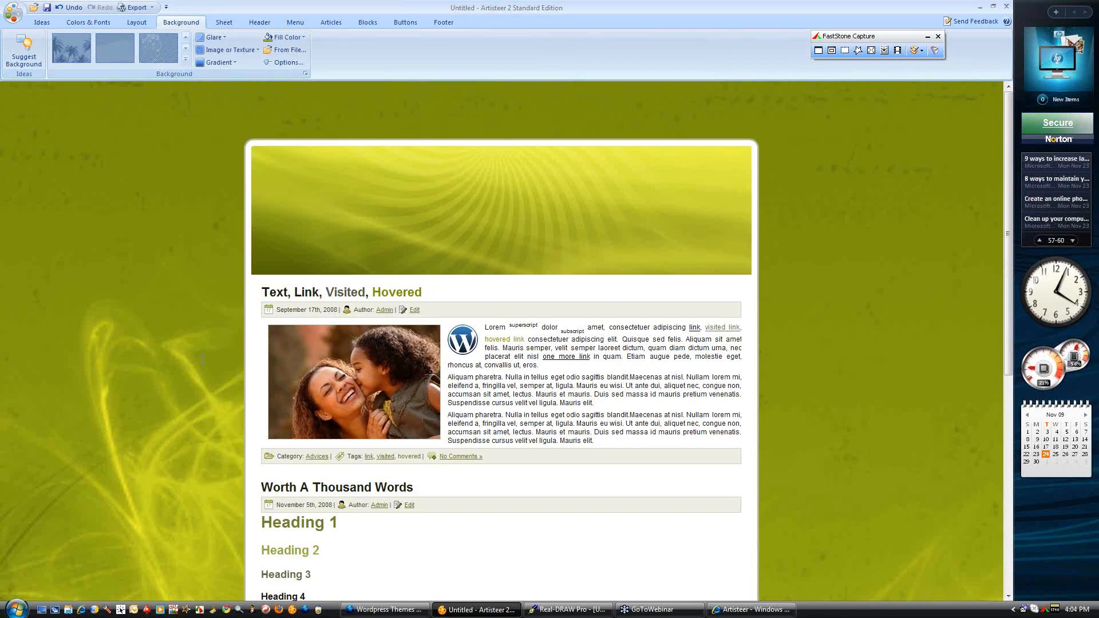
Change the column layout to a content column with a single sidebar on its right
{"action": "left_click", "coordinate": [137, 22]}
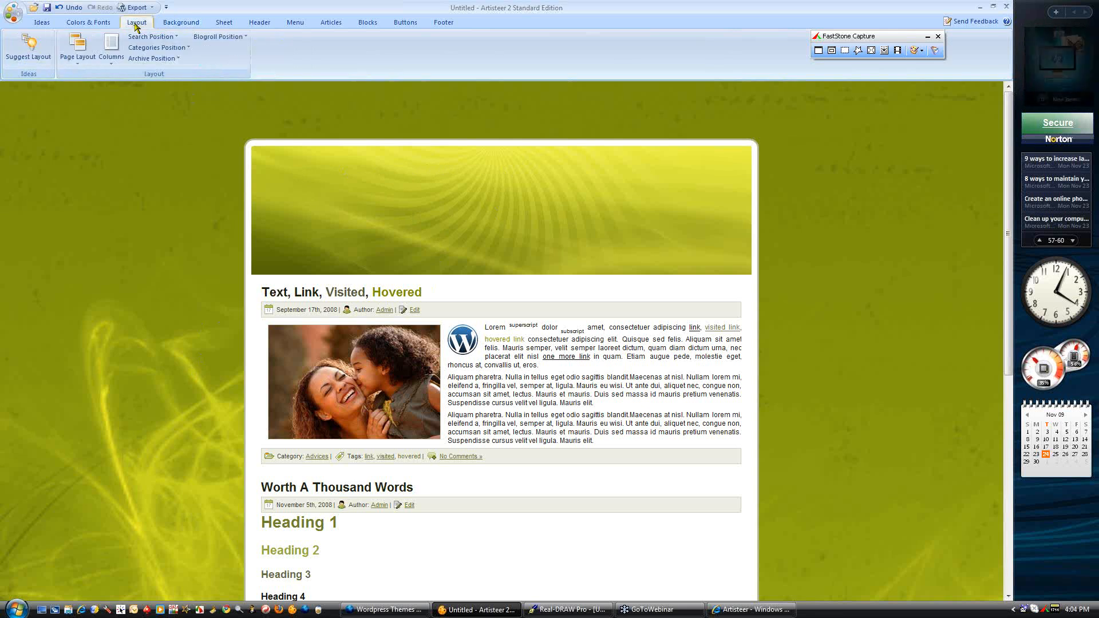
{"action": "left_click", "coordinate": [109, 50]}
{"action": "left_click", "coordinate": [167, 183]}
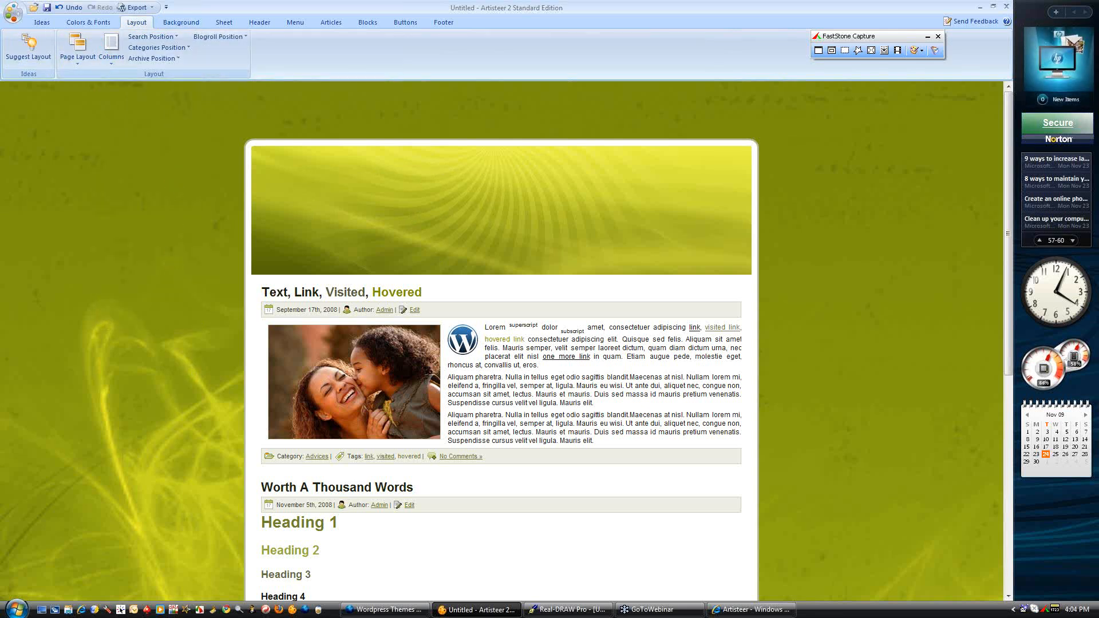
Hide the date, author and edit link in the article header
{"action": "left_click", "coordinate": [332, 23]}
{"action": "left_click", "coordinate": [400, 37]}
{"action": "left_click", "coordinate": [396, 62]}
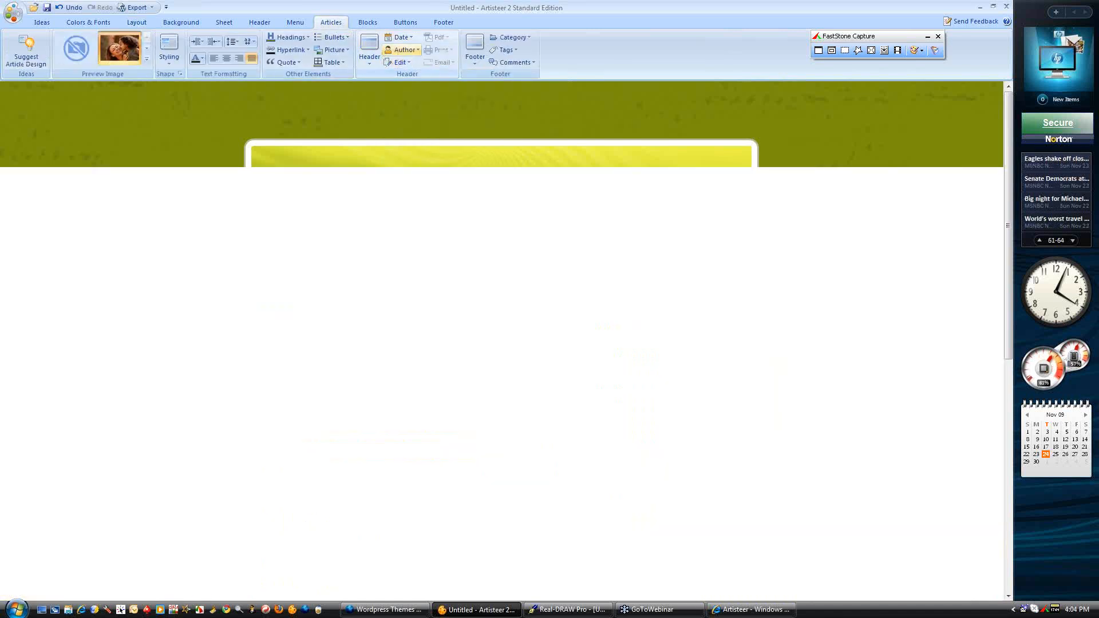
{"action": "left_click", "coordinate": [403, 49]}
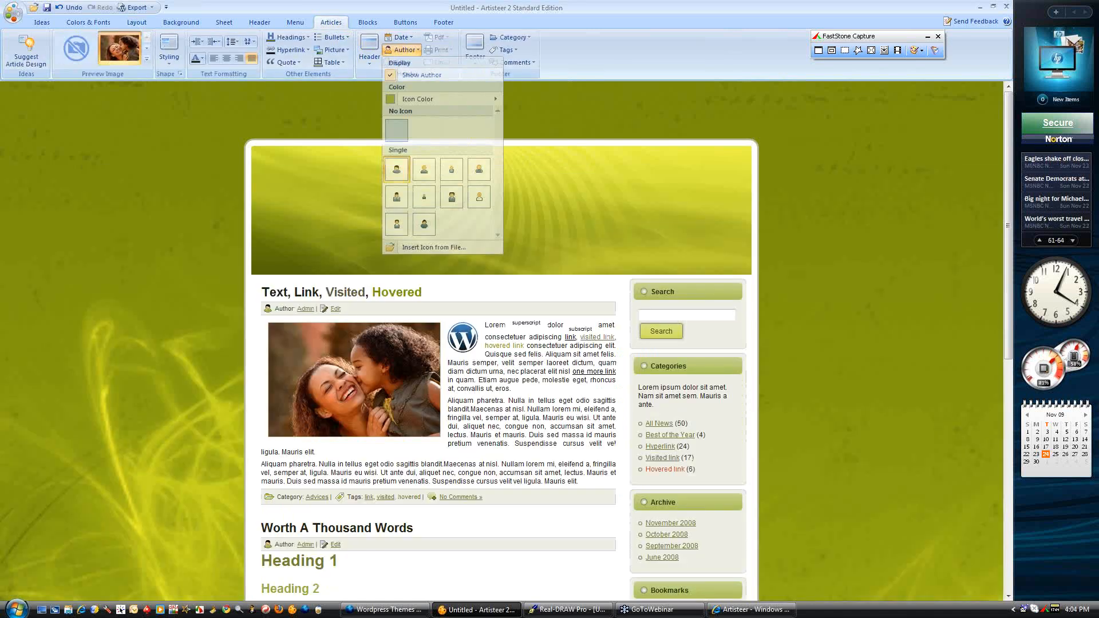
{"action": "left_click", "coordinate": [399, 75]}
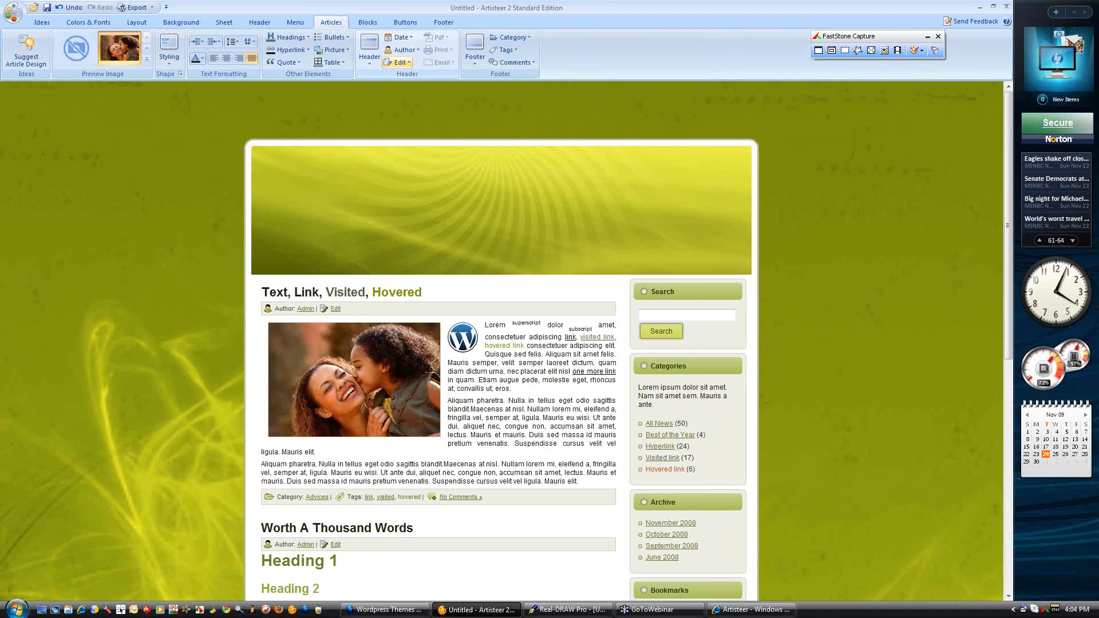
{"action": "left_click", "coordinate": [399, 63]}
{"action": "left_click", "coordinate": [400, 88]}
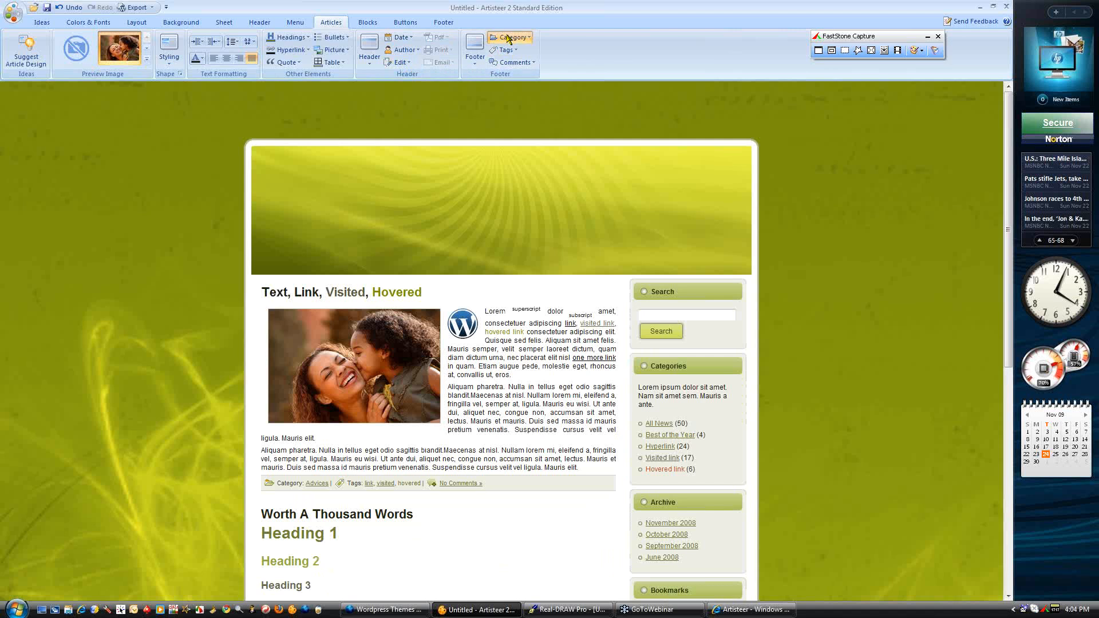
Hide the category, tags and comments in the article footer
{"action": "left_click", "coordinate": [509, 38]}
{"action": "left_click", "coordinate": [500, 64]}
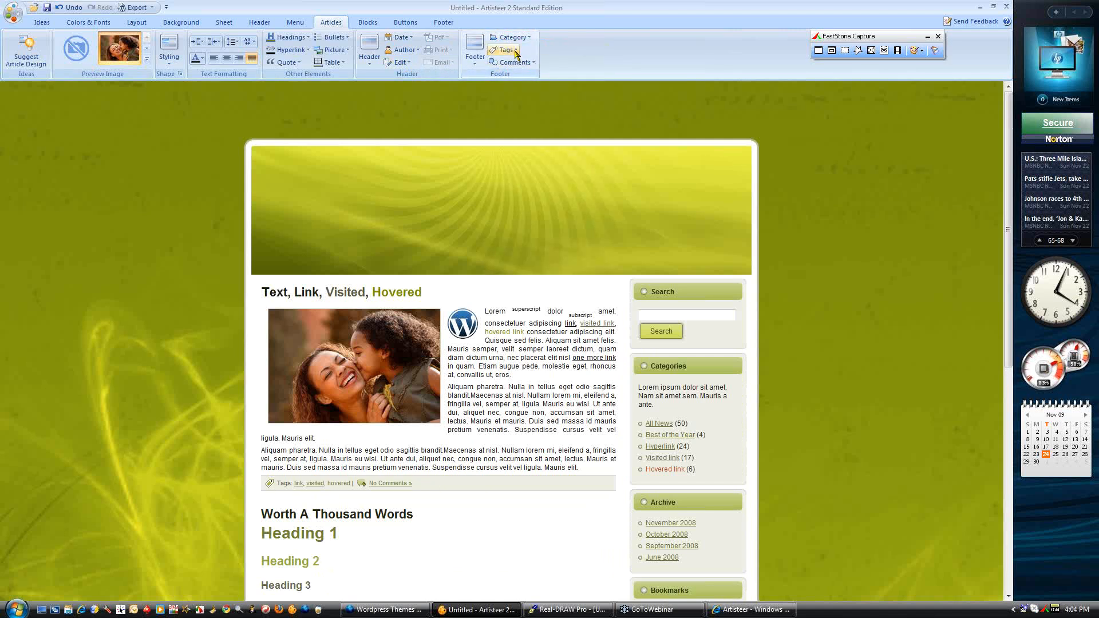
{"action": "left_click", "coordinate": [514, 50]}
{"action": "left_click", "coordinate": [523, 75]}
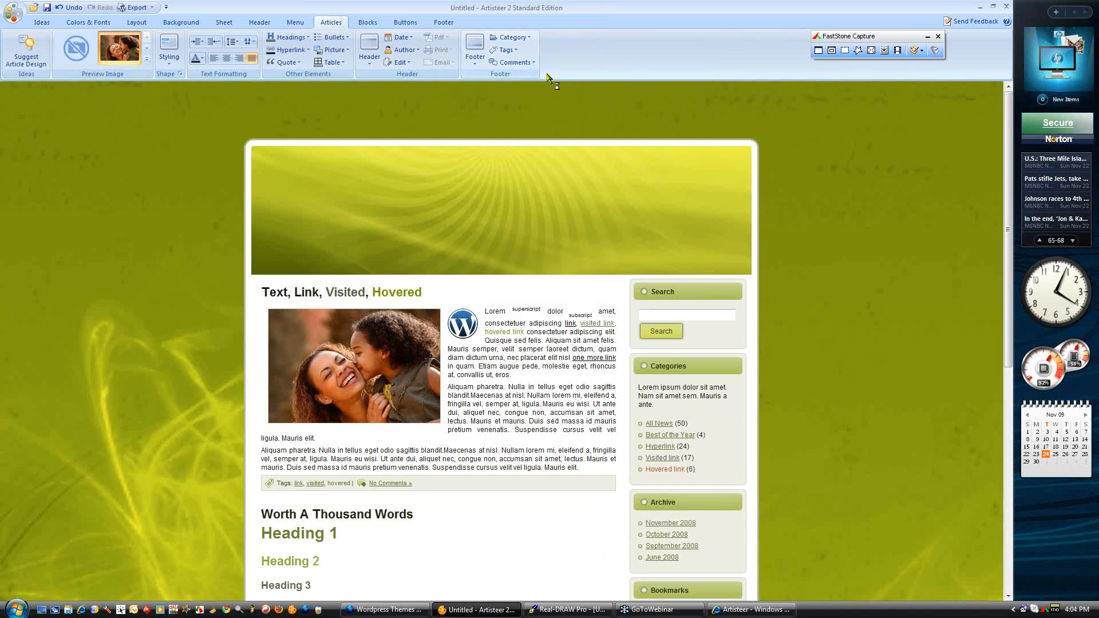
{"action": "left_click", "coordinate": [513, 63]}
{"action": "left_click", "coordinate": [493, 87]}
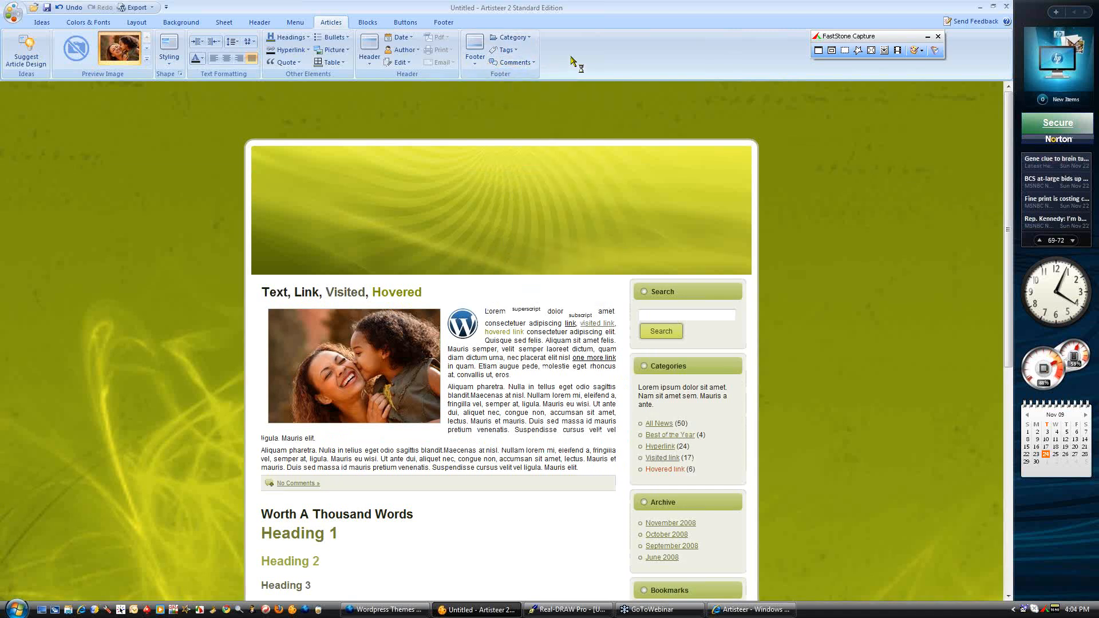
Set the border width of article tables and pictures to No Border, and check the whole page
{"action": "left_click", "coordinate": [332, 62]}
{"action": "mouse_move", "coordinate": [342, 88]}
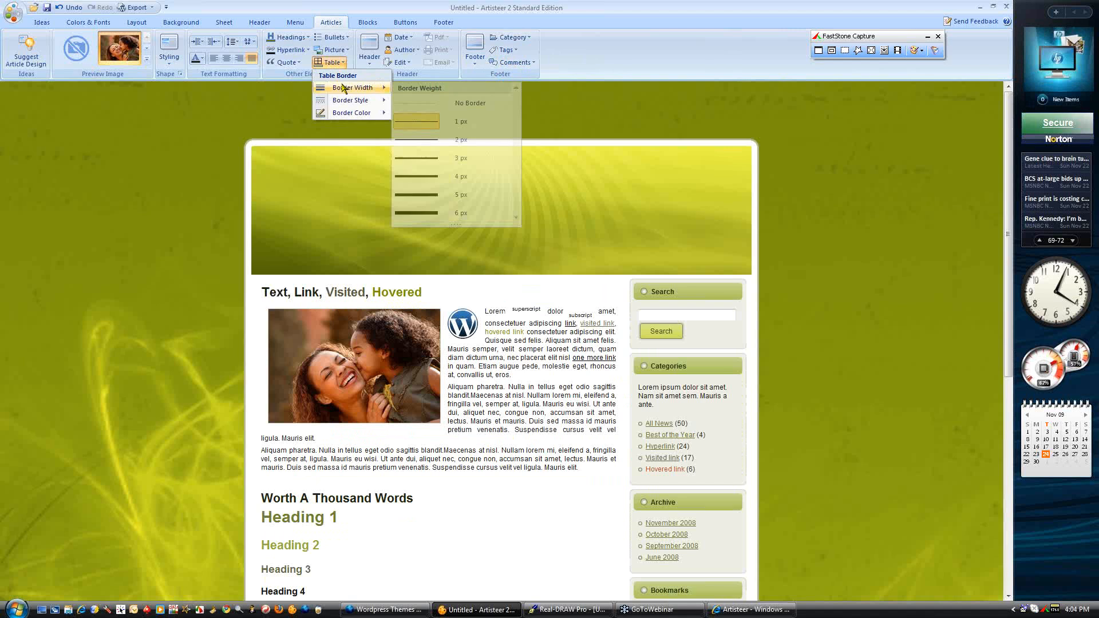
{"action": "left_click", "coordinate": [415, 102]}
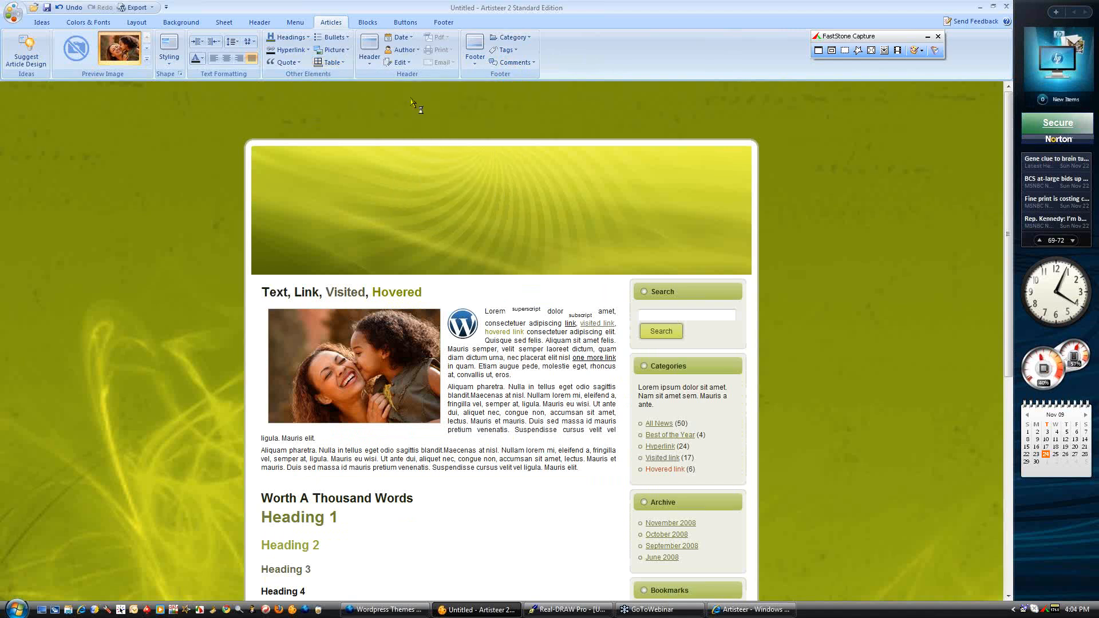
{"action": "left_click", "coordinate": [338, 50]}
{"action": "mouse_move", "coordinate": [352, 75]}
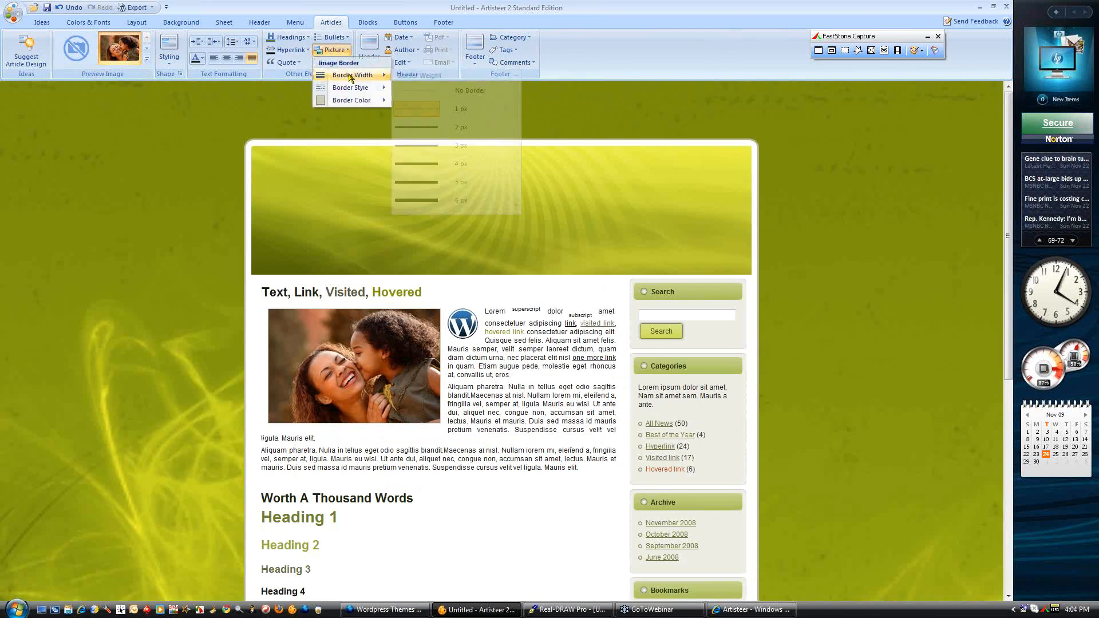
{"action": "left_click", "coordinate": [421, 93]}
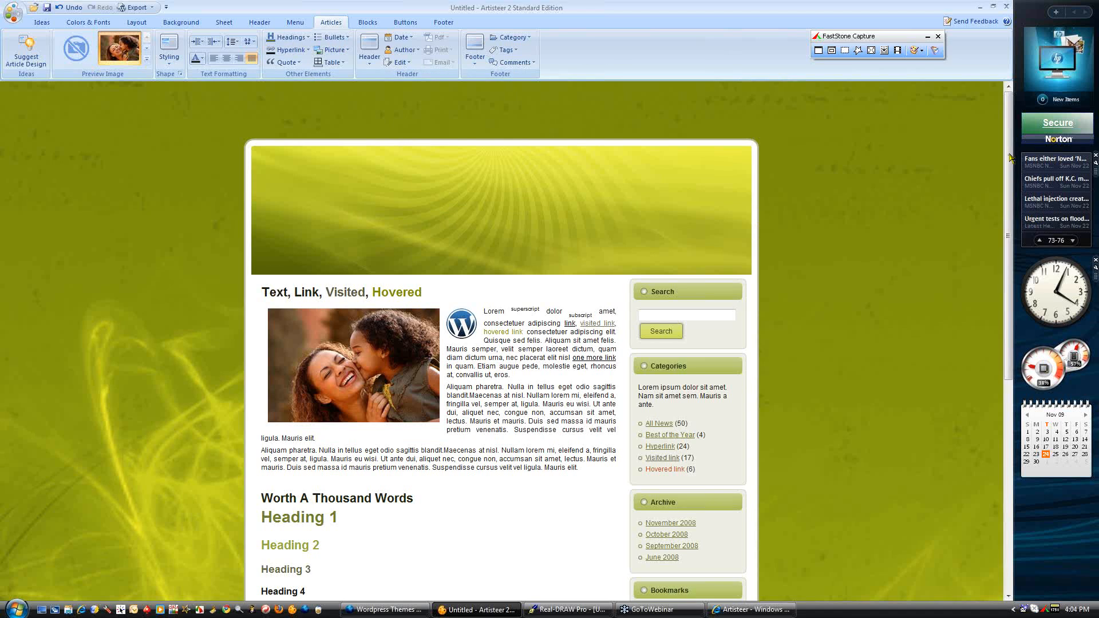
{"action": "left_click_drag", "start_coordinate": [1008, 162], "coordinate": [1008, 374]}
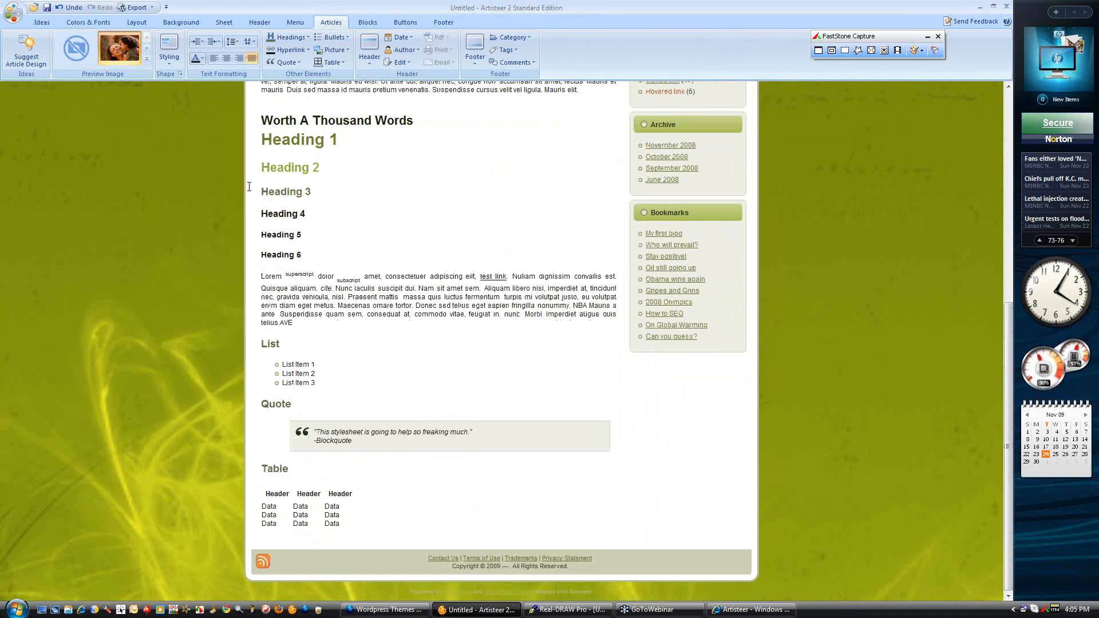
{"action": "scroll", "coordinate": [763, 524], "scroll_direction": "up", "scroll_amount": 7}
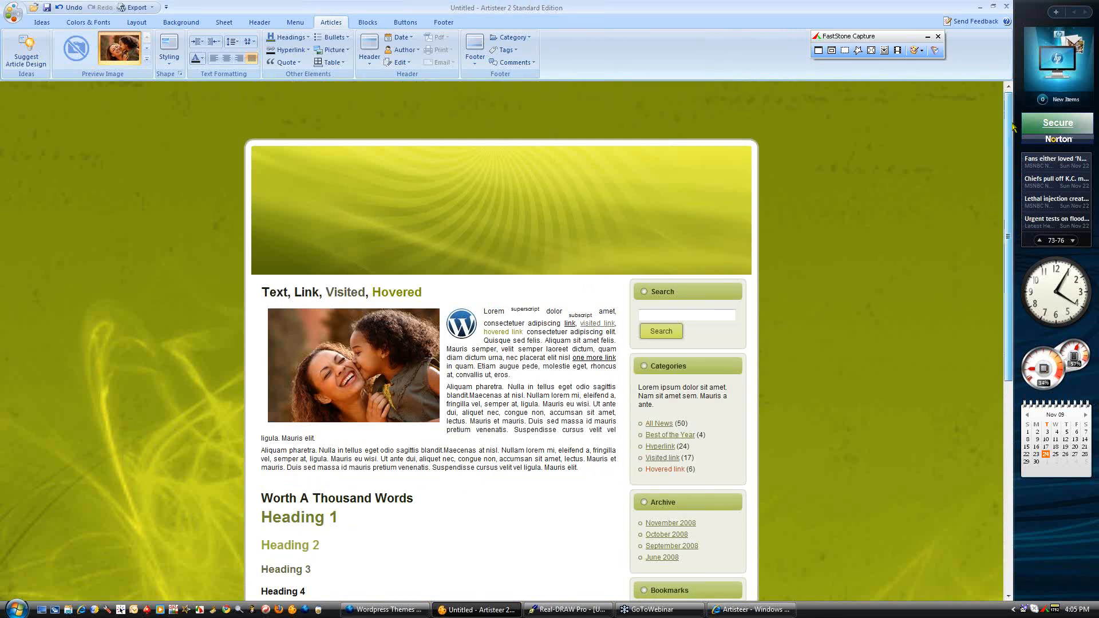
{"action": "scroll", "coordinate": [1012, 121], "scroll_direction": "down", "scroll_amount": 6}
{"action": "scroll", "coordinate": [1012, 122], "scroll_direction": "up", "scroll_amount": 6}
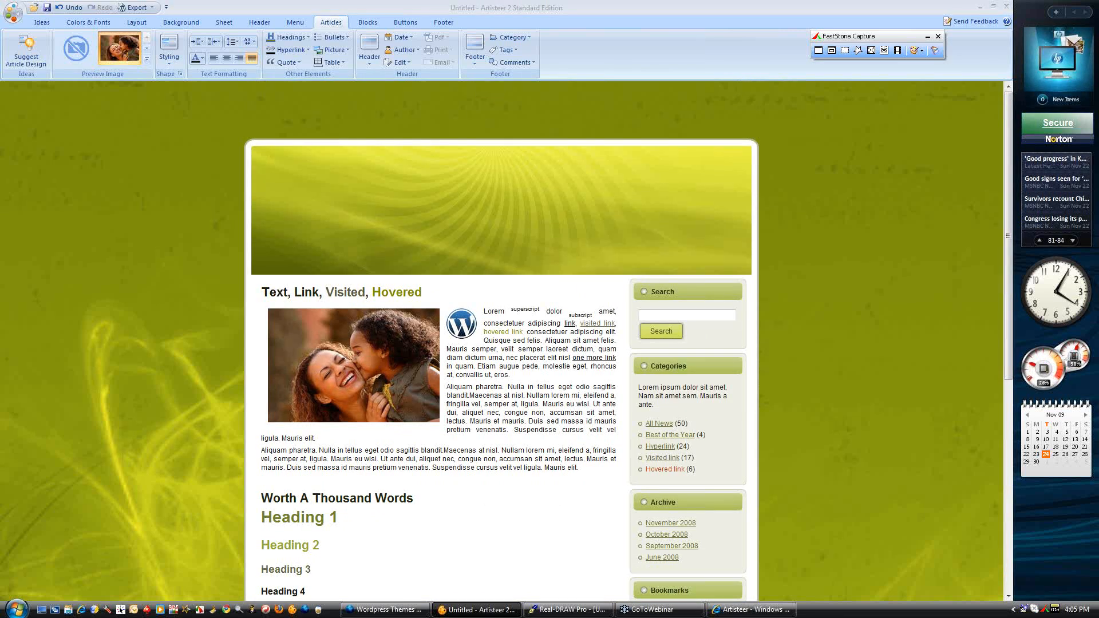
Switch to Real-DRAW Pro and close the green swirl and floral collage documents without saving changes
{"action": "left_click", "coordinate": [577, 611]}
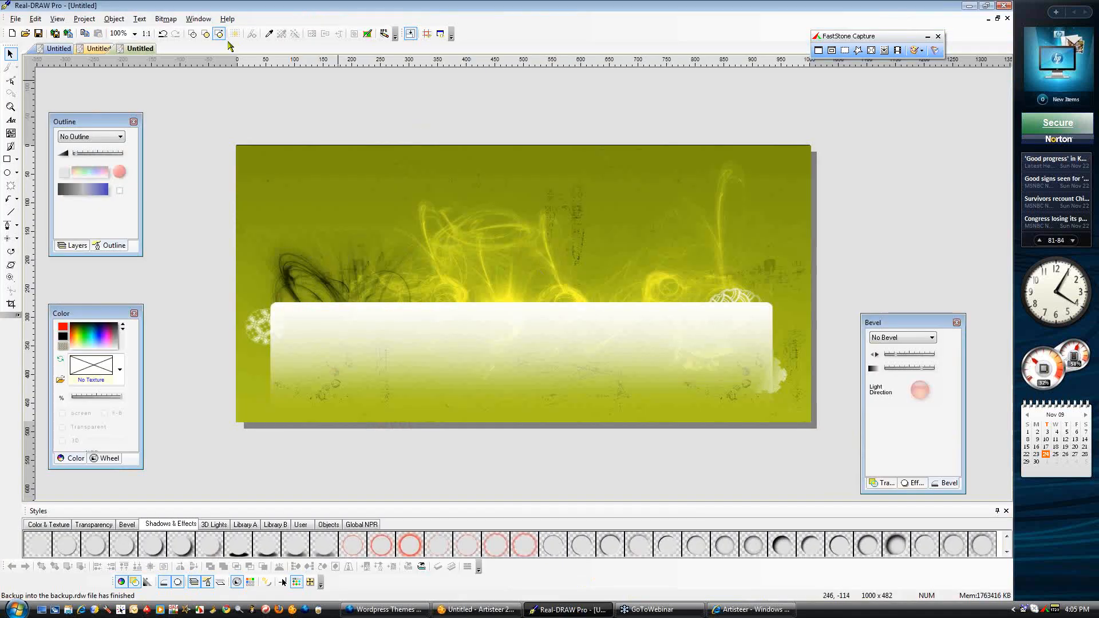
{"action": "left_click", "coordinate": [14, 19]}
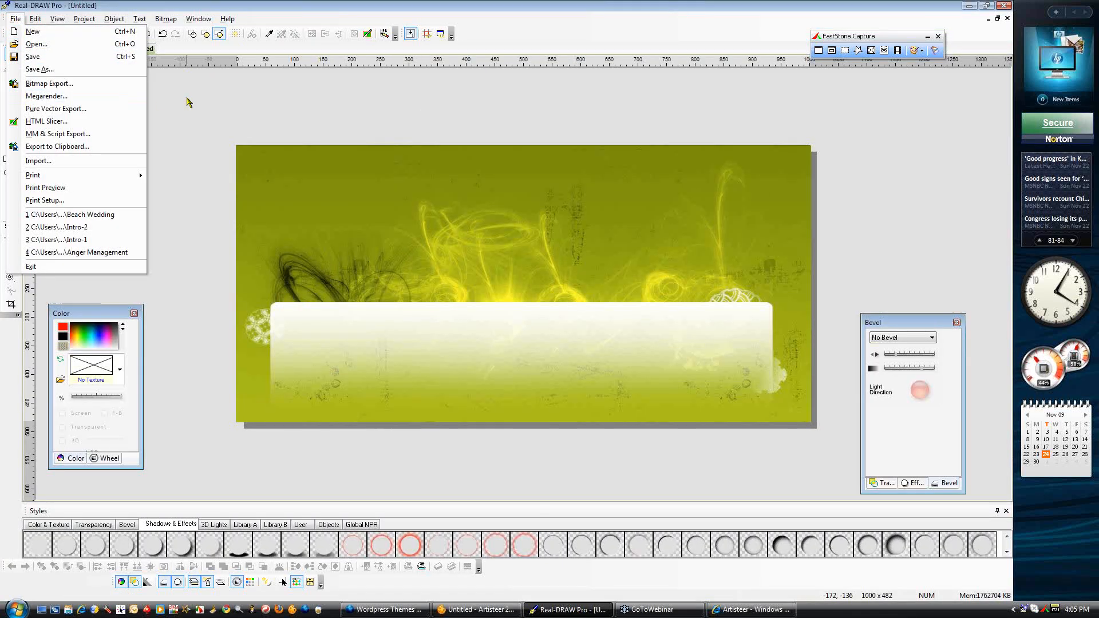
{"action": "left_click", "coordinate": [212, 110]}
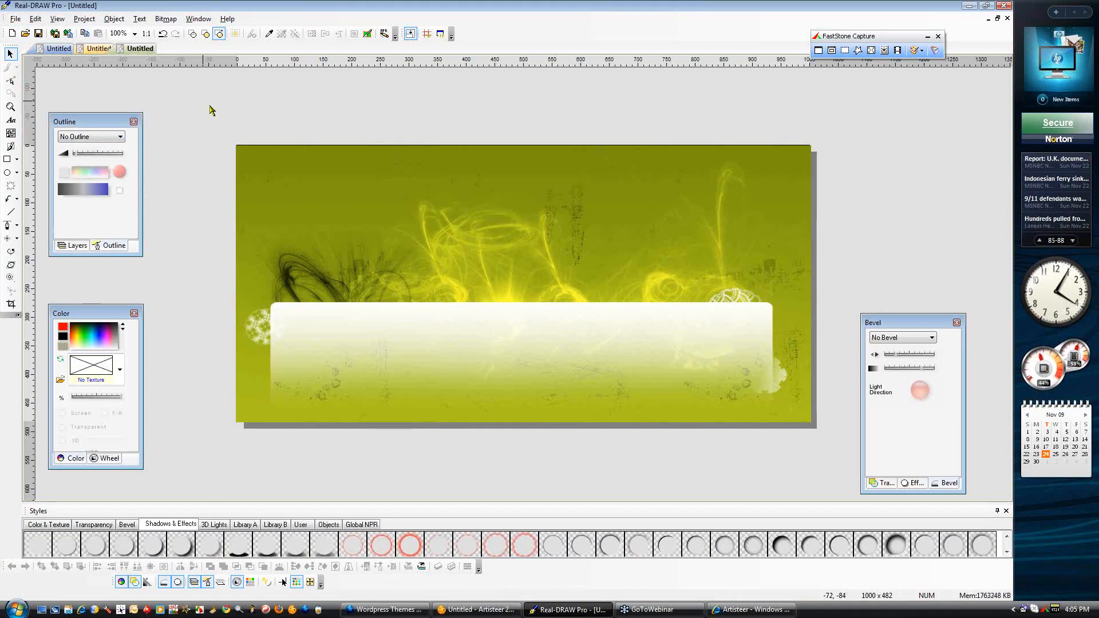
{"action": "left_click", "coordinate": [1007, 18]}
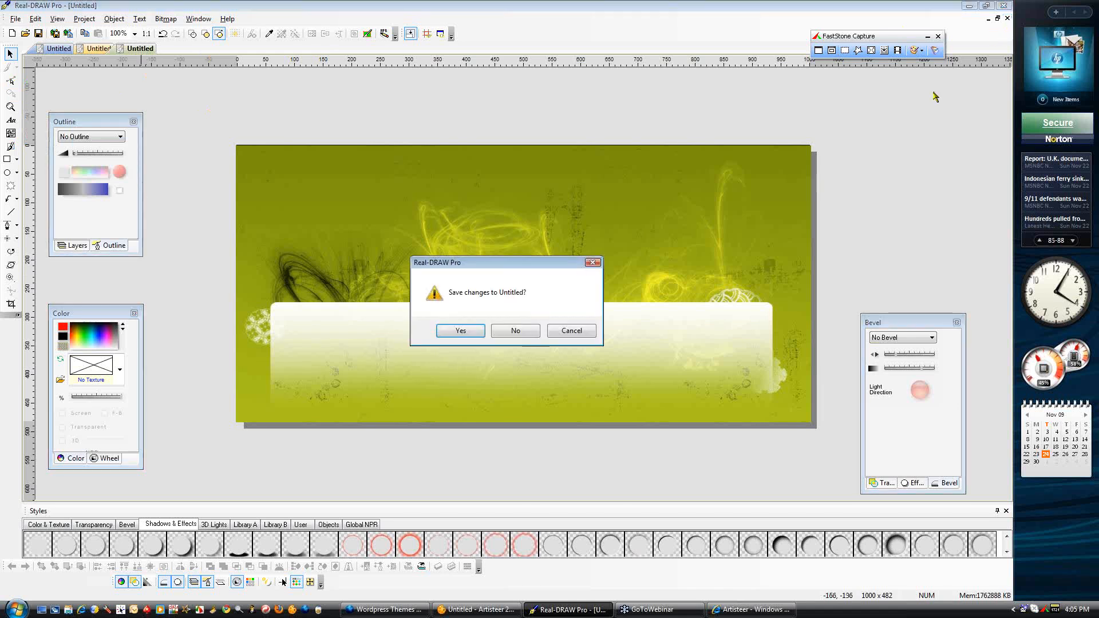
{"action": "left_click", "coordinate": [525, 332]}
{"action": "left_click", "coordinate": [1008, 19]}
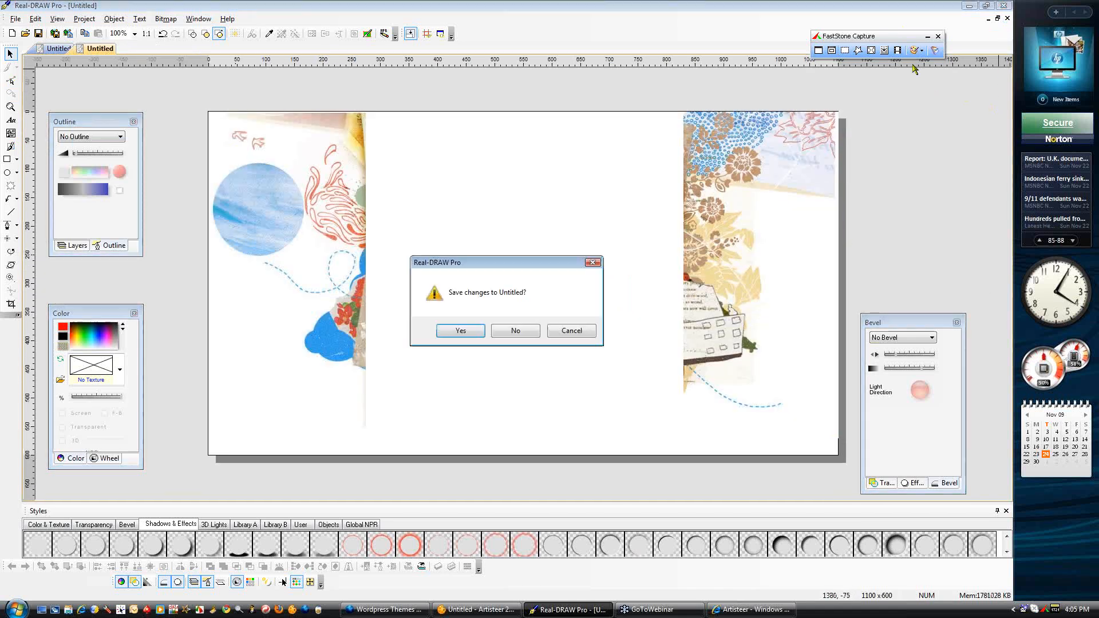
{"action": "left_click", "coordinate": [525, 332]}
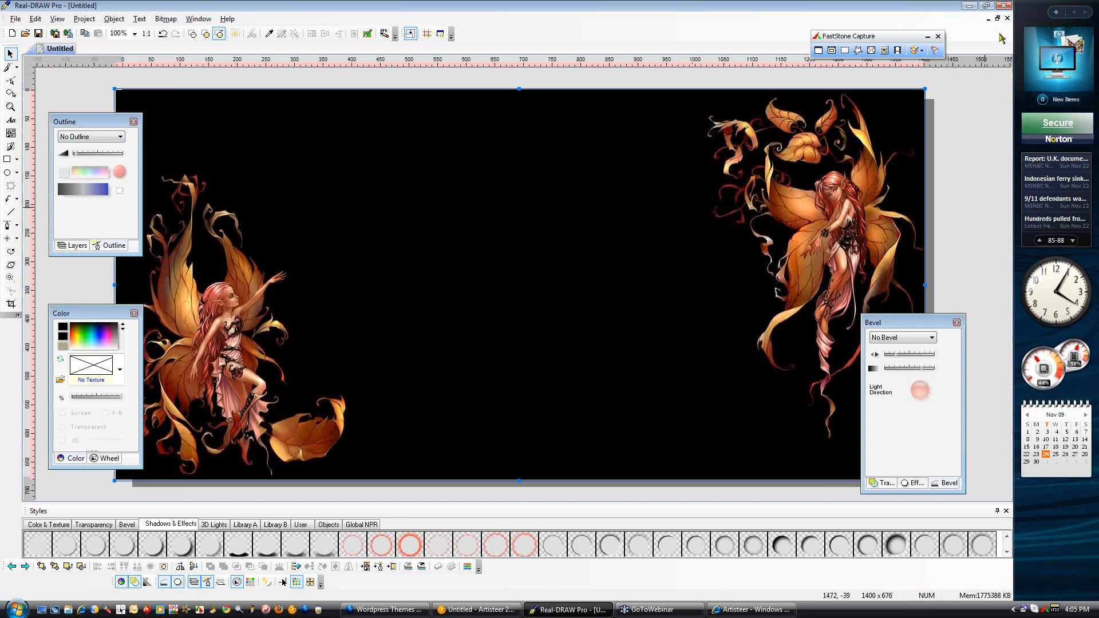
Close the fairy artwork document without saving changes and create a new blank document
{"action": "left_click", "coordinate": [1008, 19]}
{"action": "left_click", "coordinate": [523, 332]}
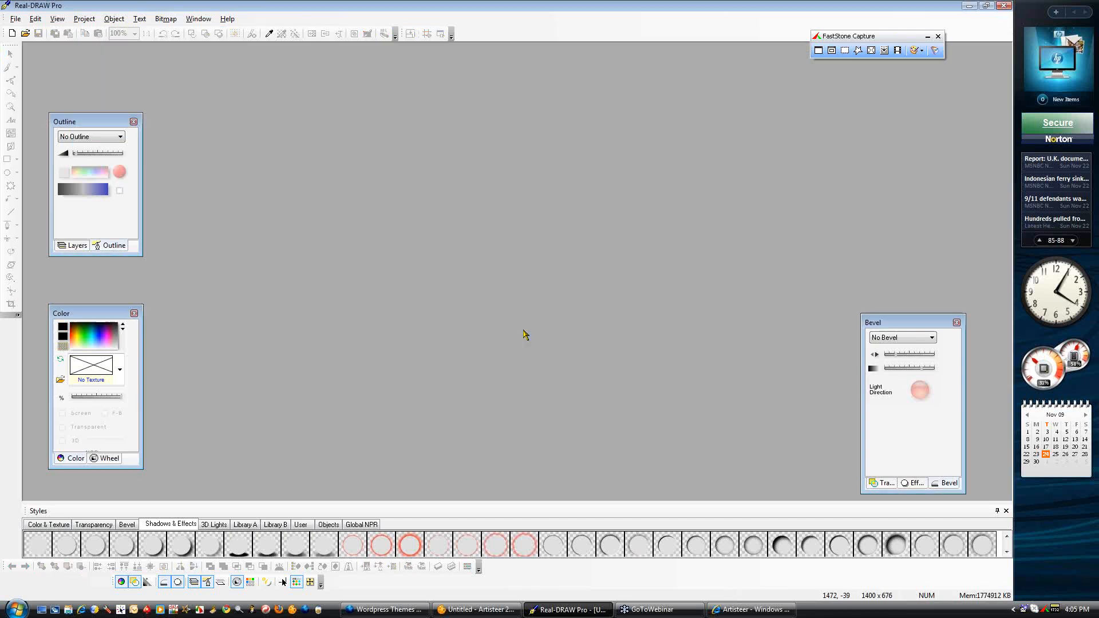
{"action": "left_click", "coordinate": [12, 33]}
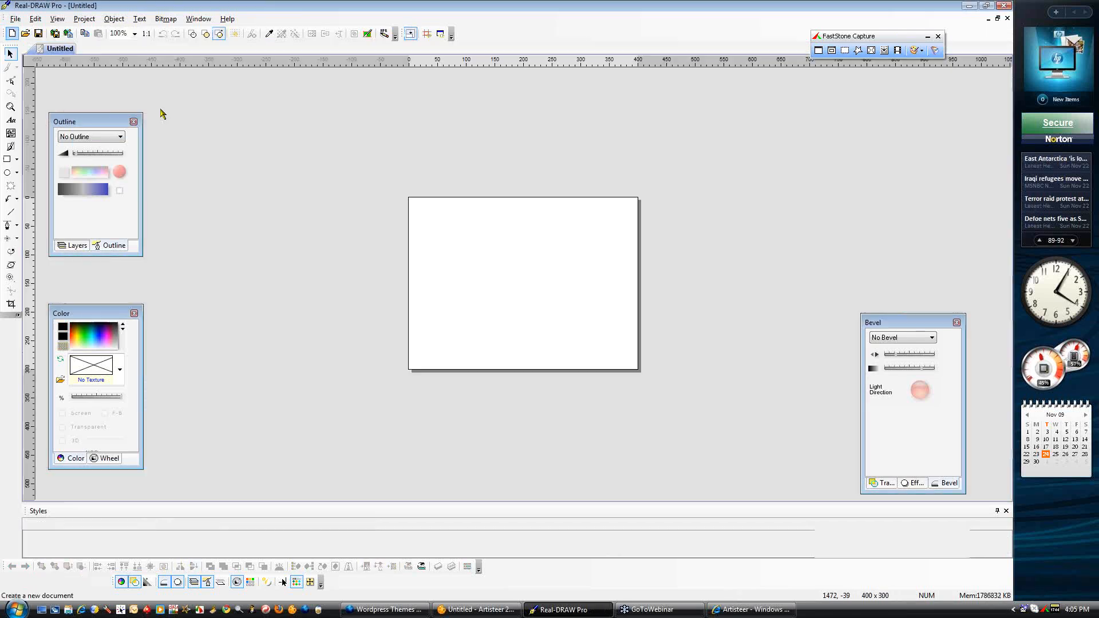
Insert the background-Yellow Flowers image from the Backgrounds folder at 100% size and trim the canvas to it
{"action": "left_click", "coordinate": [10, 133]}
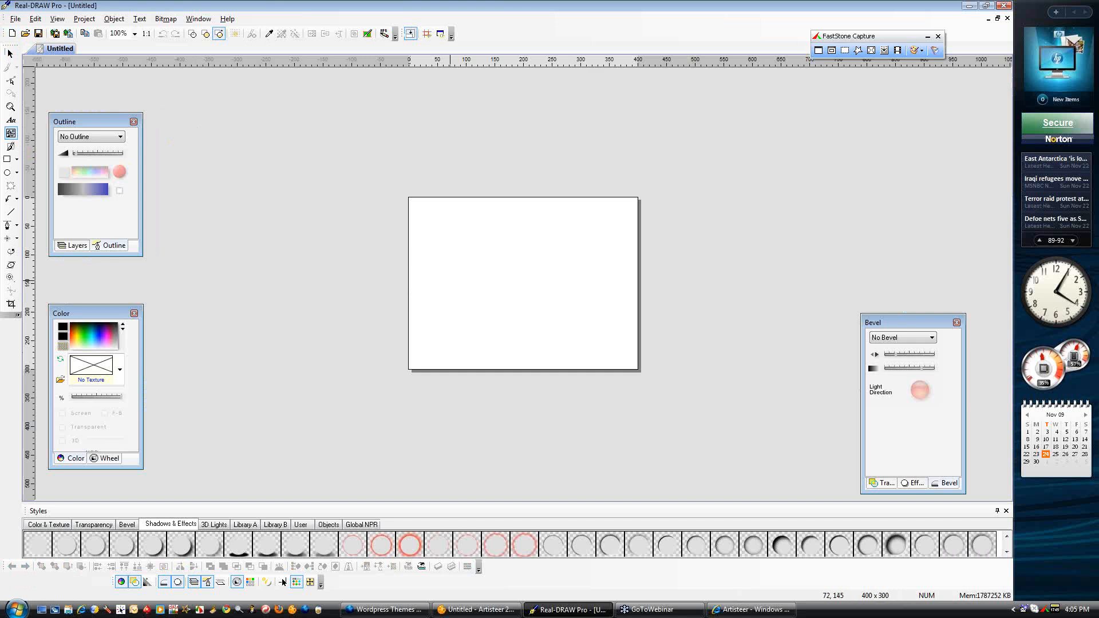
{"action": "left_click", "coordinate": [445, 293]}
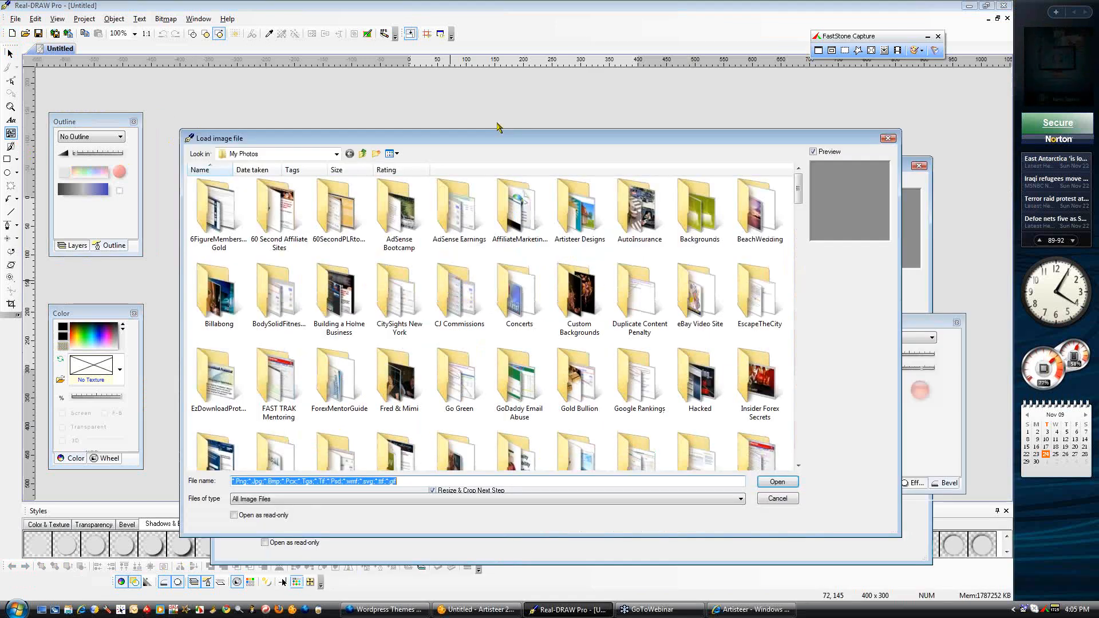
{"action": "key", "text": "Return"}
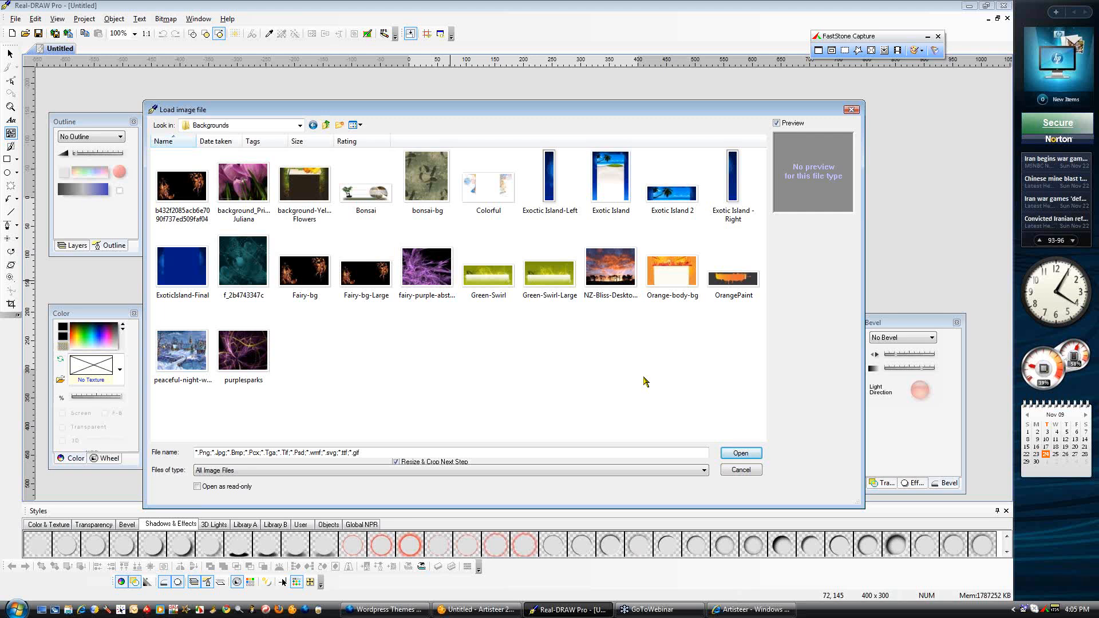
{"action": "left_click", "coordinate": [300, 189]}
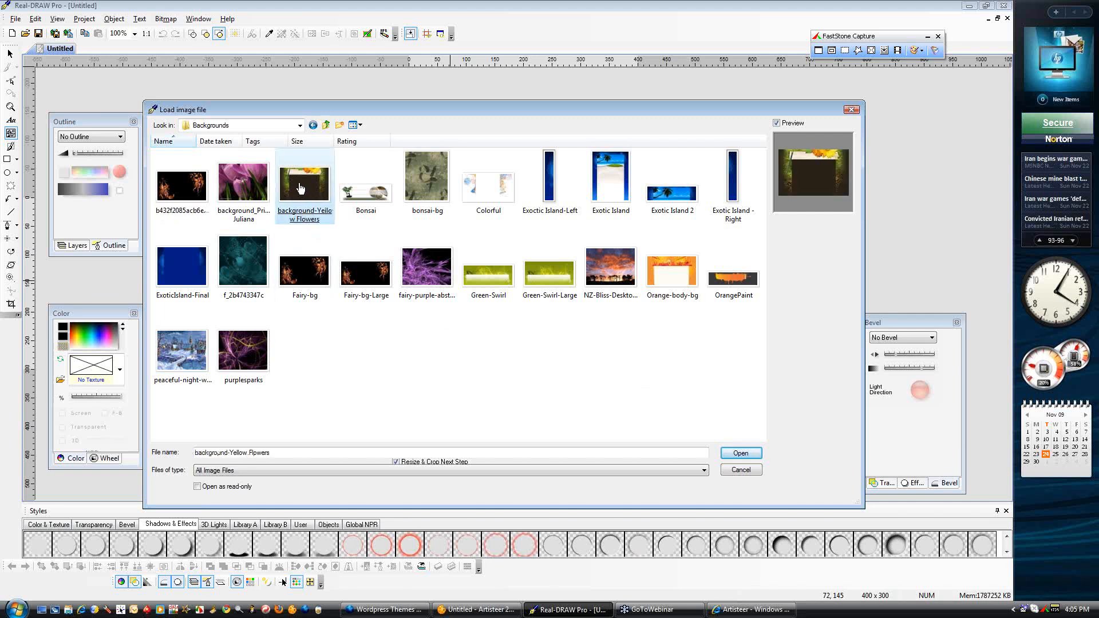
{"action": "double_click", "coordinate": [301, 189]}
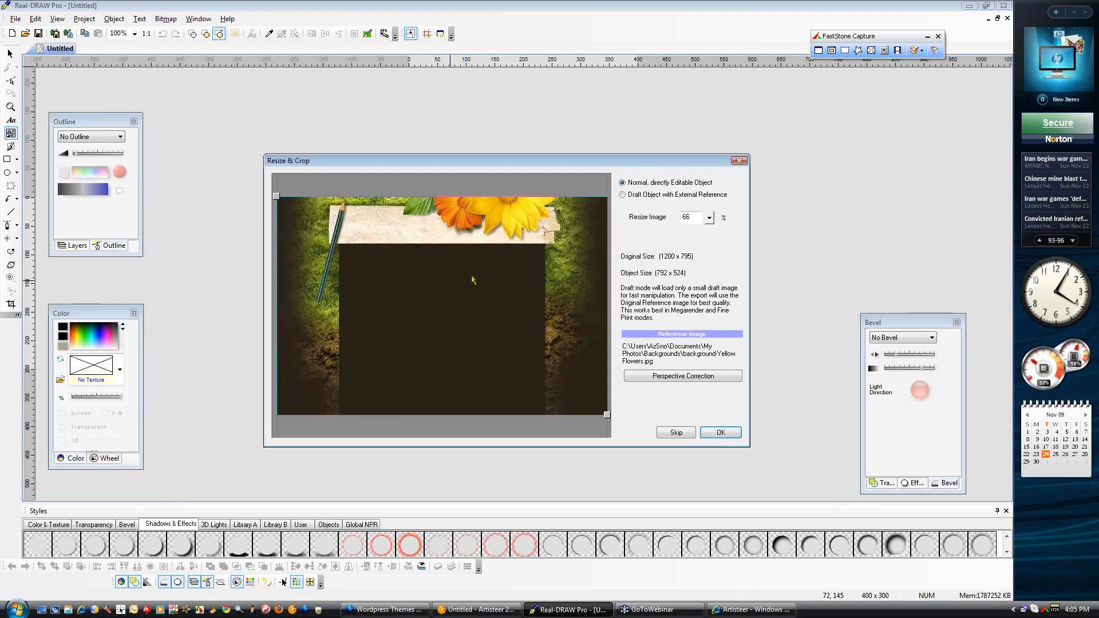
{"action": "left_click_drag", "start_coordinate": [710, 222], "coordinate": [711, 196]}
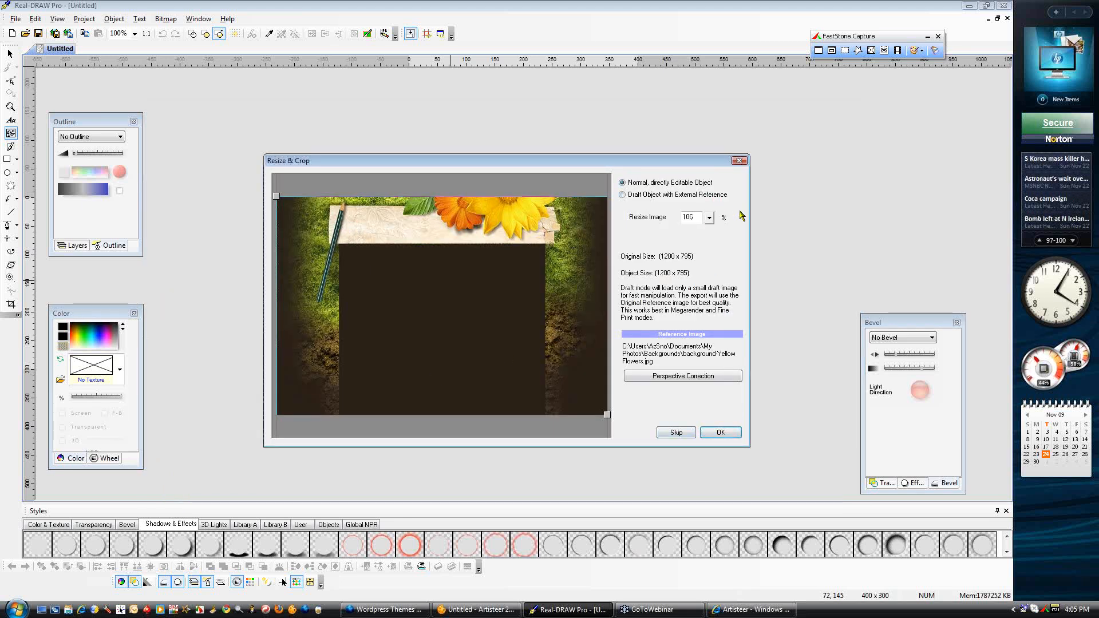
{"action": "left_click", "coordinate": [720, 433]}
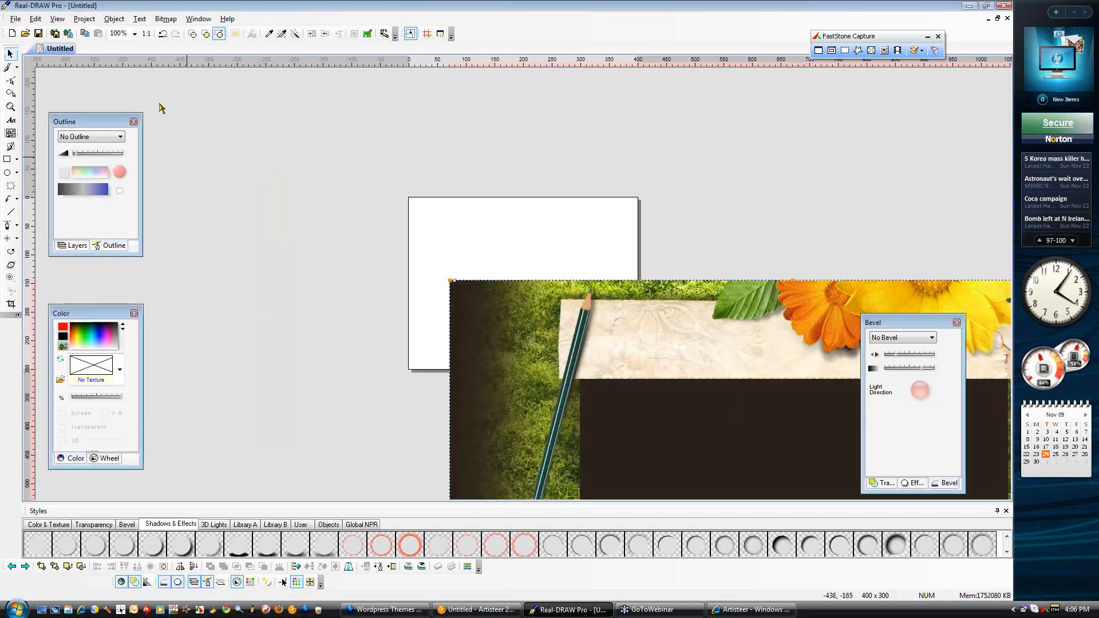
{"action": "left_click", "coordinate": [84, 19]}
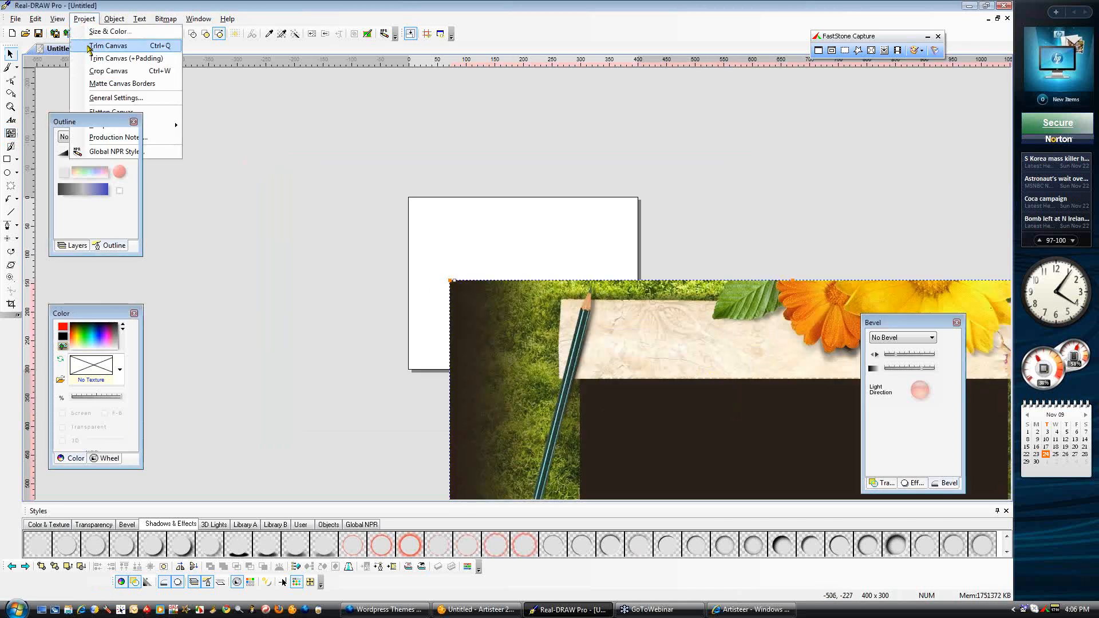
{"action": "left_click", "coordinate": [89, 47]}
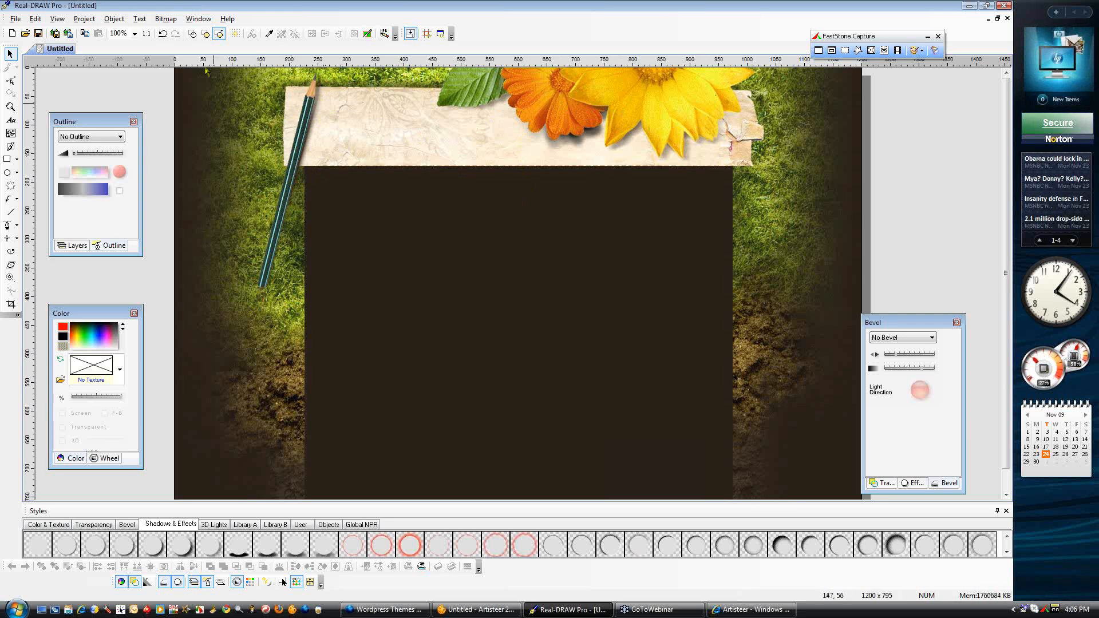
Export the artwork as a JPEG at quality 100 named Pencil&Flowers in the Backgrounds folder
{"action": "left_click", "coordinate": [15, 21]}
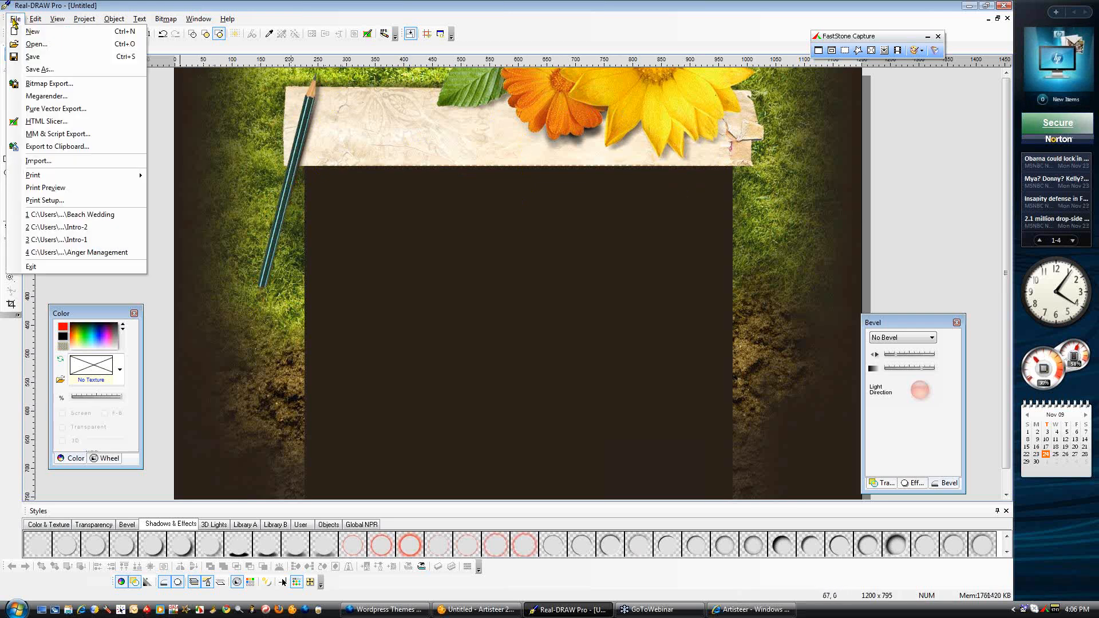
{"action": "left_click", "coordinate": [40, 84]}
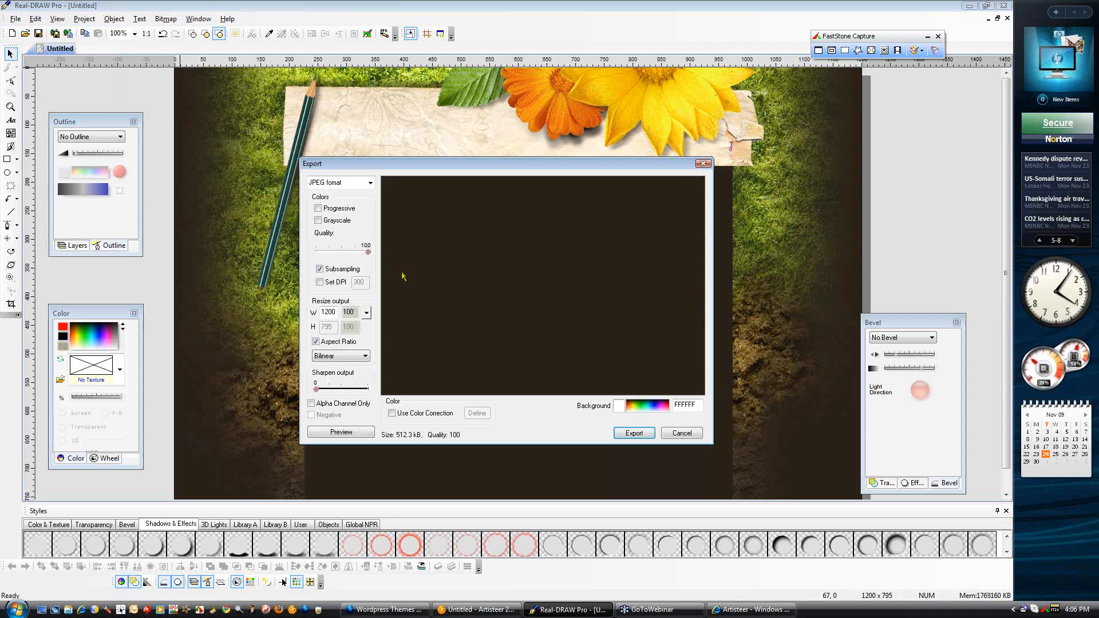
{"action": "mouse_move", "coordinate": [472, 277]}
{"action": "left_mouse_down"}
{"action": "mouse_move", "coordinate": [500, 341]}
{"action": "mouse_move", "coordinate": [526, 367]}
{"action": "left_mouse_up"}
{"action": "left_click", "coordinate": [633, 433]}
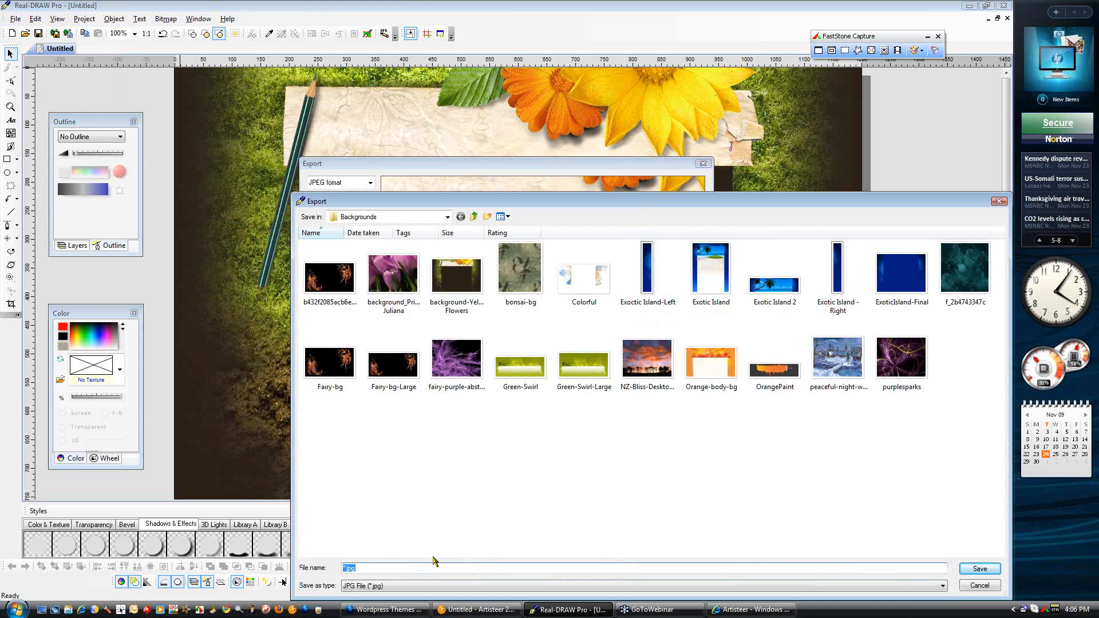
{"action": "type", "text": "Pencil&Flowers"}
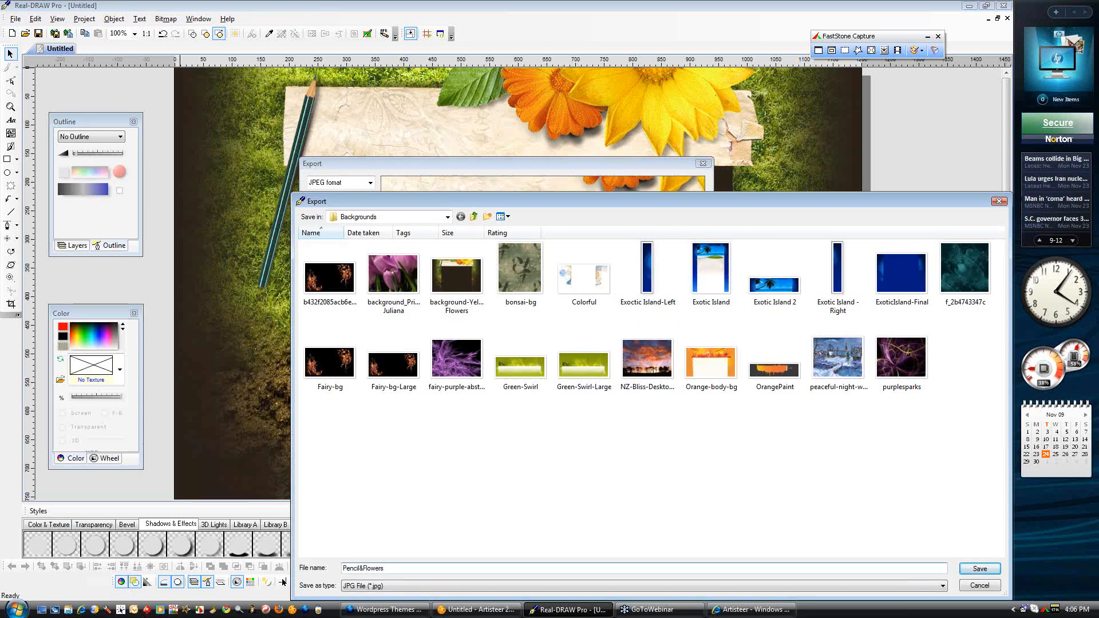
{"action": "left_click", "coordinate": [979, 568]}
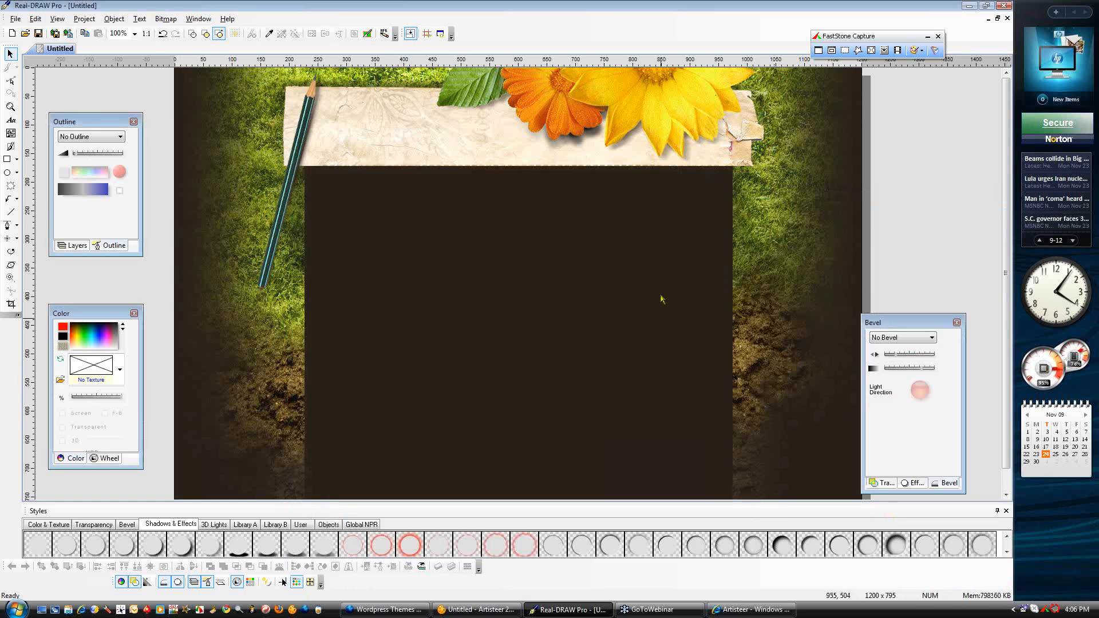
Switch to Artisteer and create a new WordPress theme, discarding the changes to the green swirl page
{"action": "left_click", "coordinate": [483, 611]}
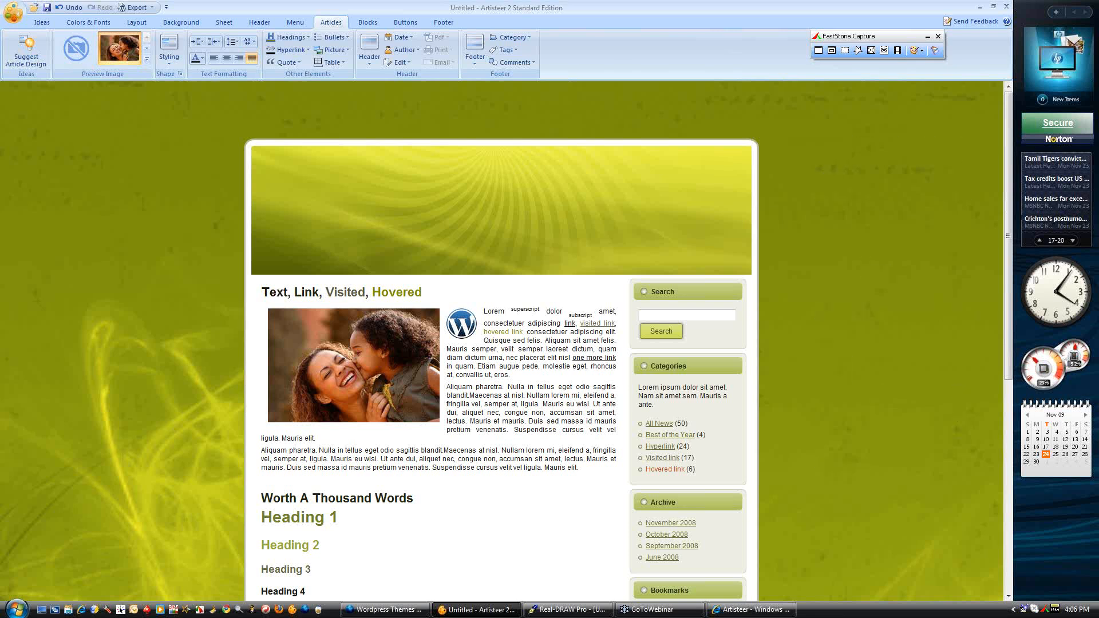
{"action": "left_click", "coordinate": [13, 12]}
{"action": "left_click", "coordinate": [44, 41]}
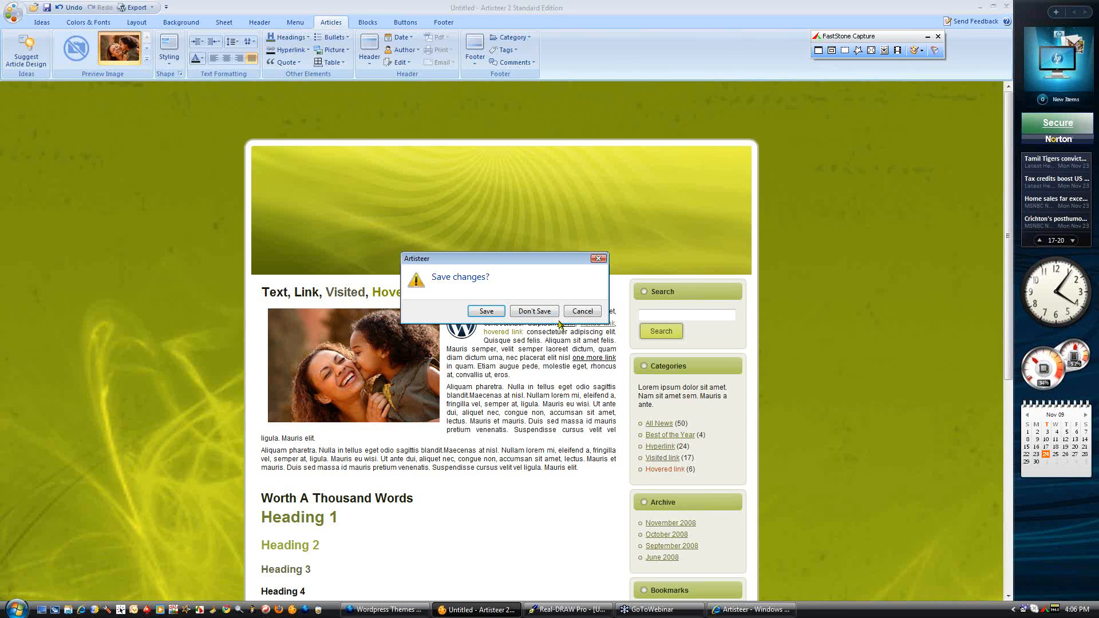
{"action": "left_click", "coordinate": [543, 312]}
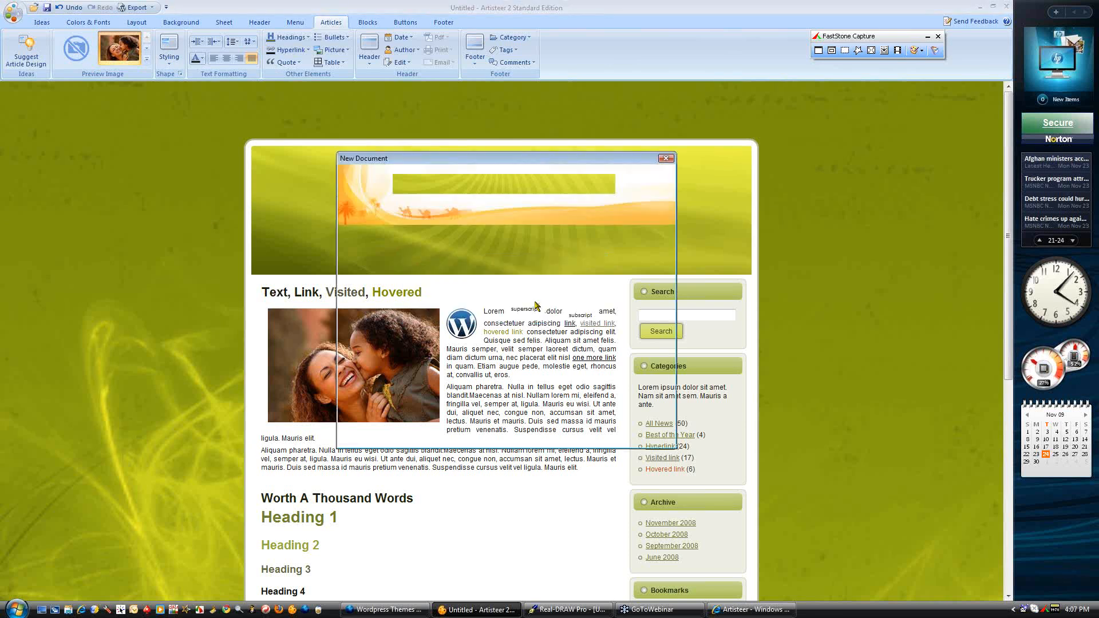
{"action": "left_click", "coordinate": [480, 261]}
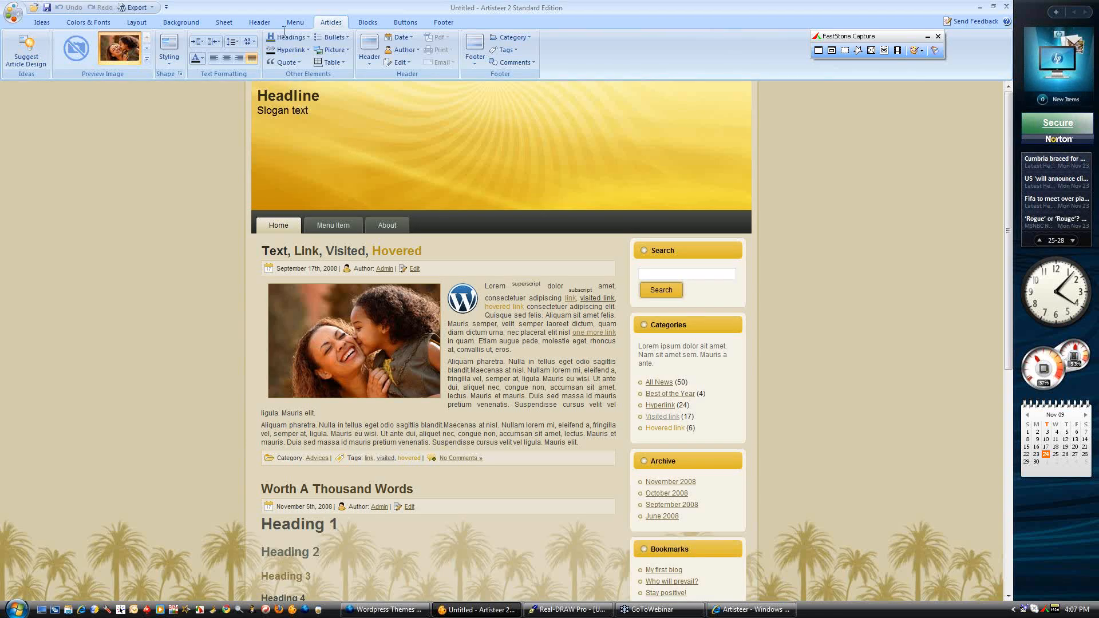
Start inserting a page background from a file and browse for the image
{"action": "left_click", "coordinate": [181, 23]}
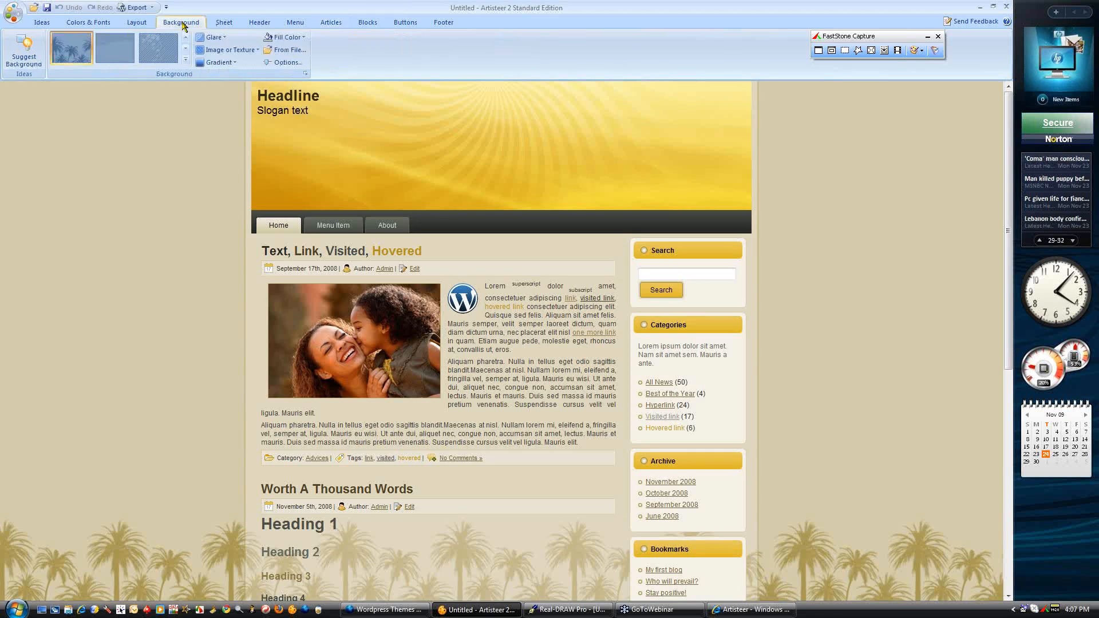
{"action": "left_click", "coordinate": [284, 51]}
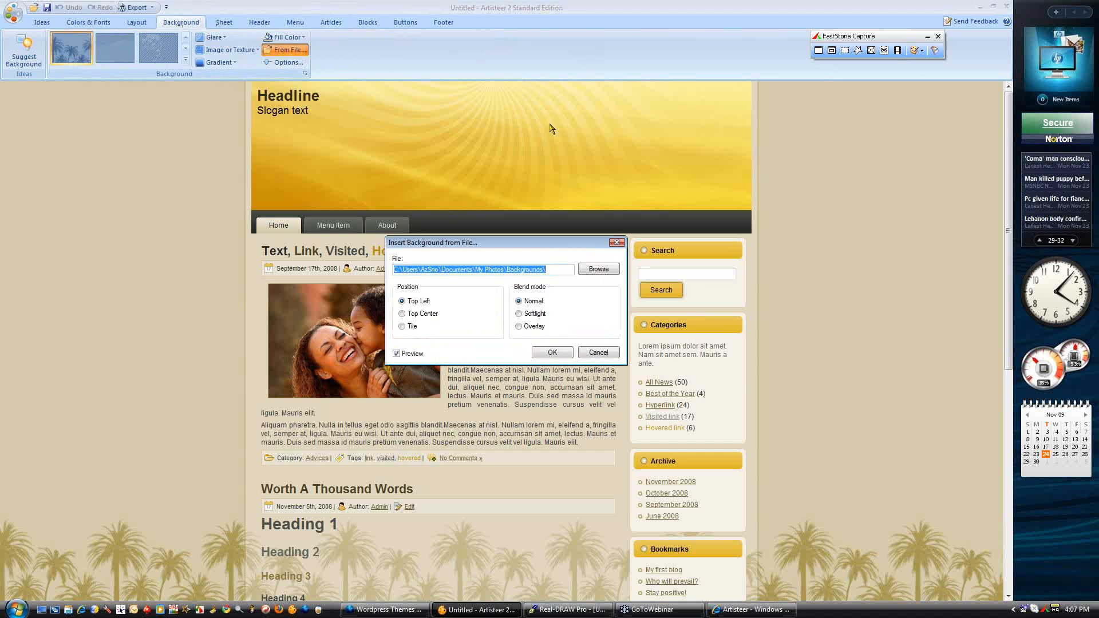
{"action": "left_click", "coordinate": [598, 274]}
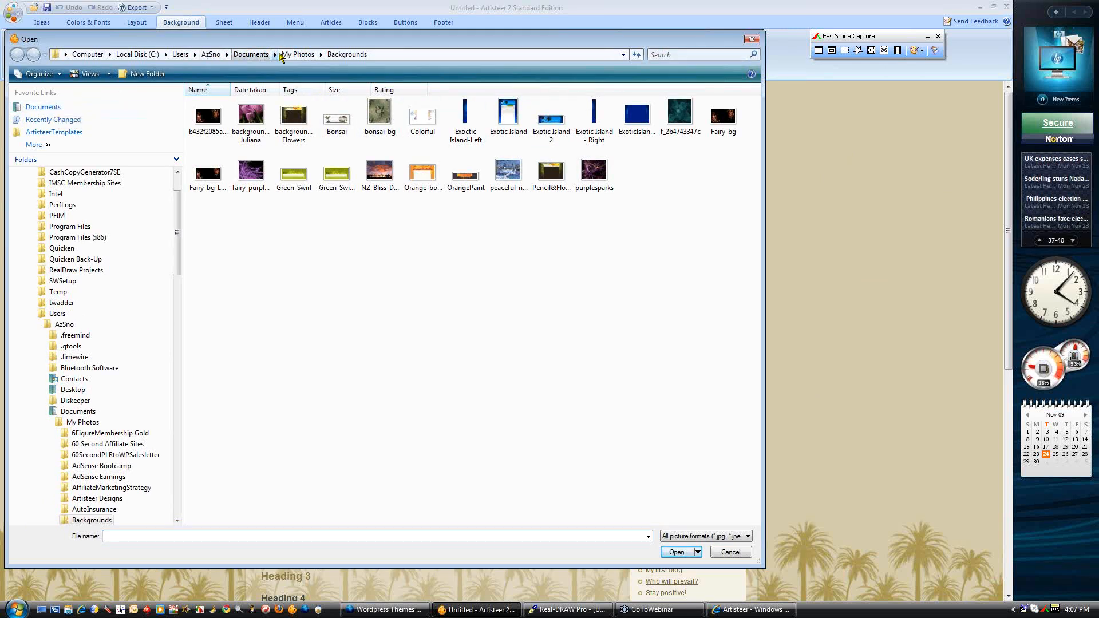
{"action": "left_click", "coordinate": [297, 56]}
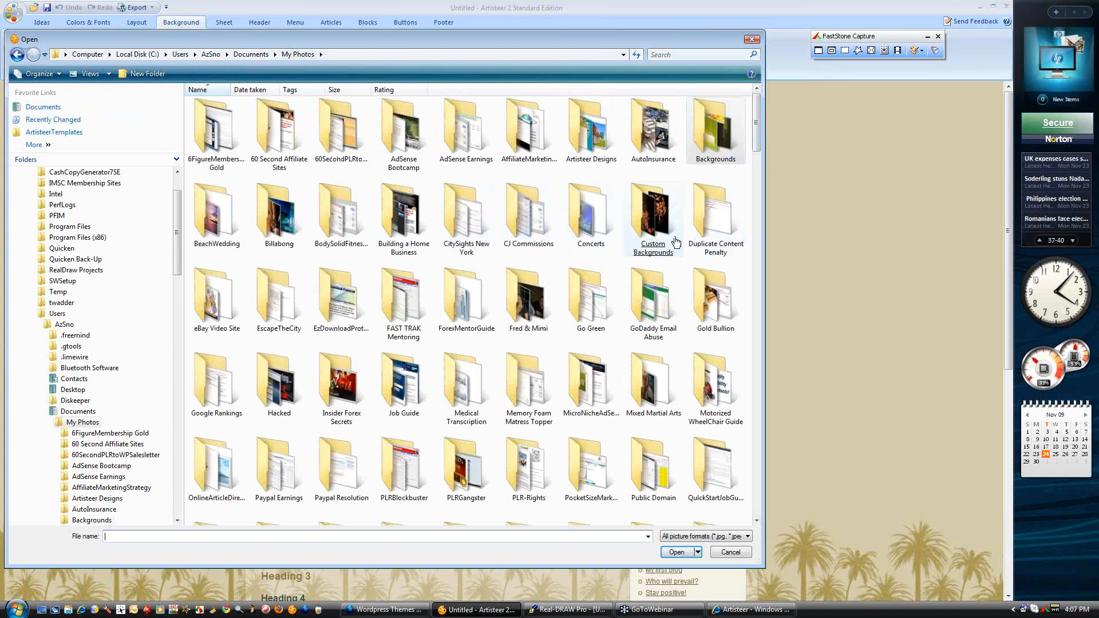
{"action": "left_click", "coordinate": [653, 227]}
{"action": "double_click", "coordinate": [653, 228]}
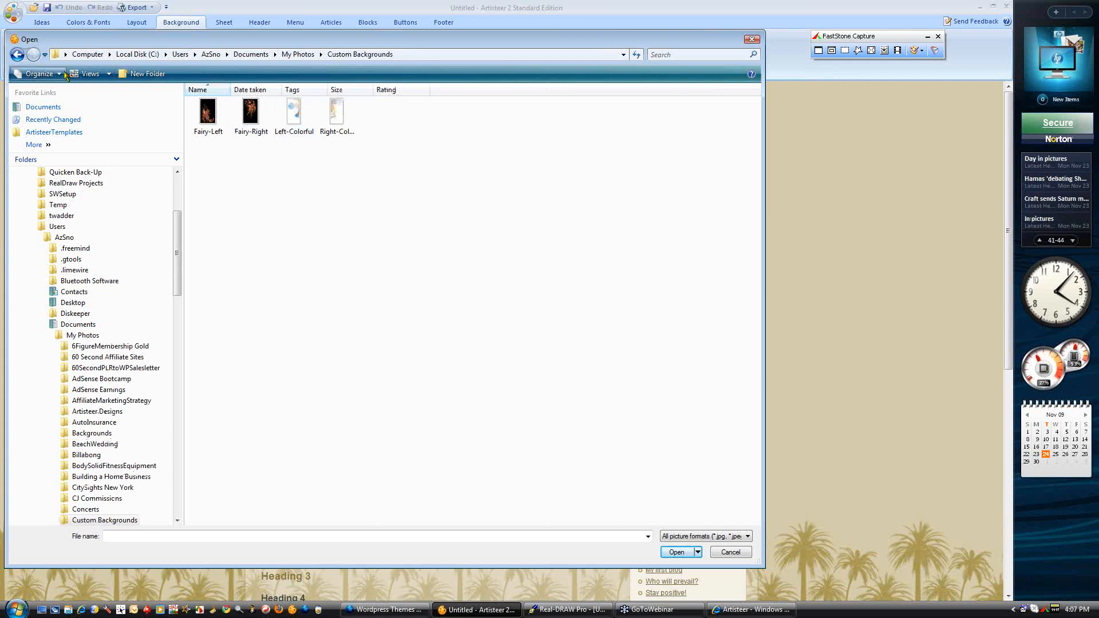
{"action": "left_click", "coordinate": [18, 55]}
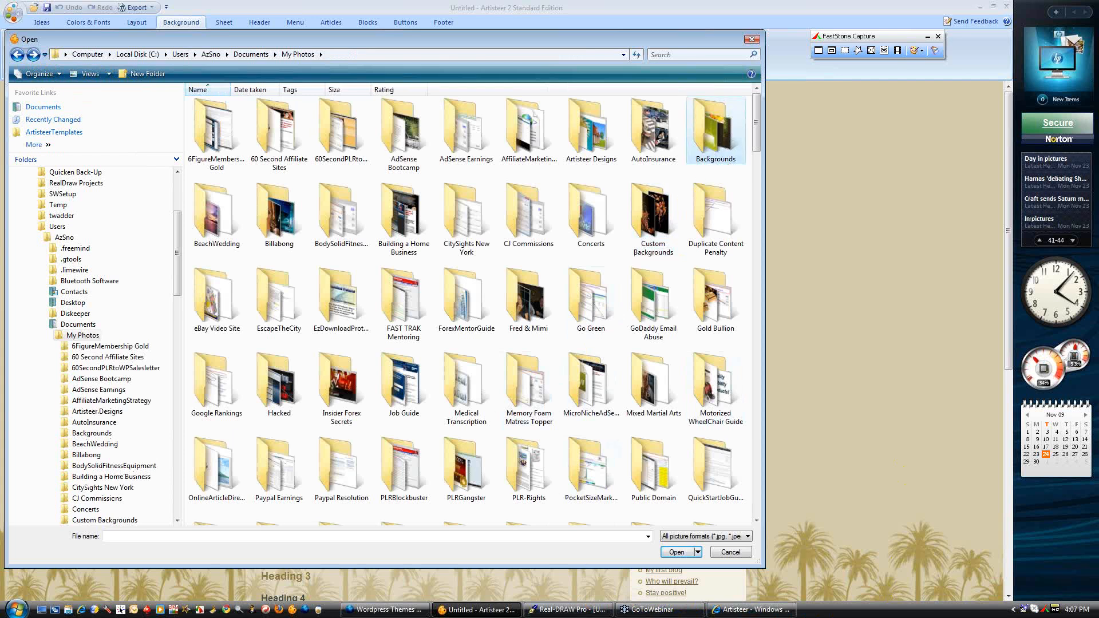
{"action": "double_click", "coordinate": [714, 134]}
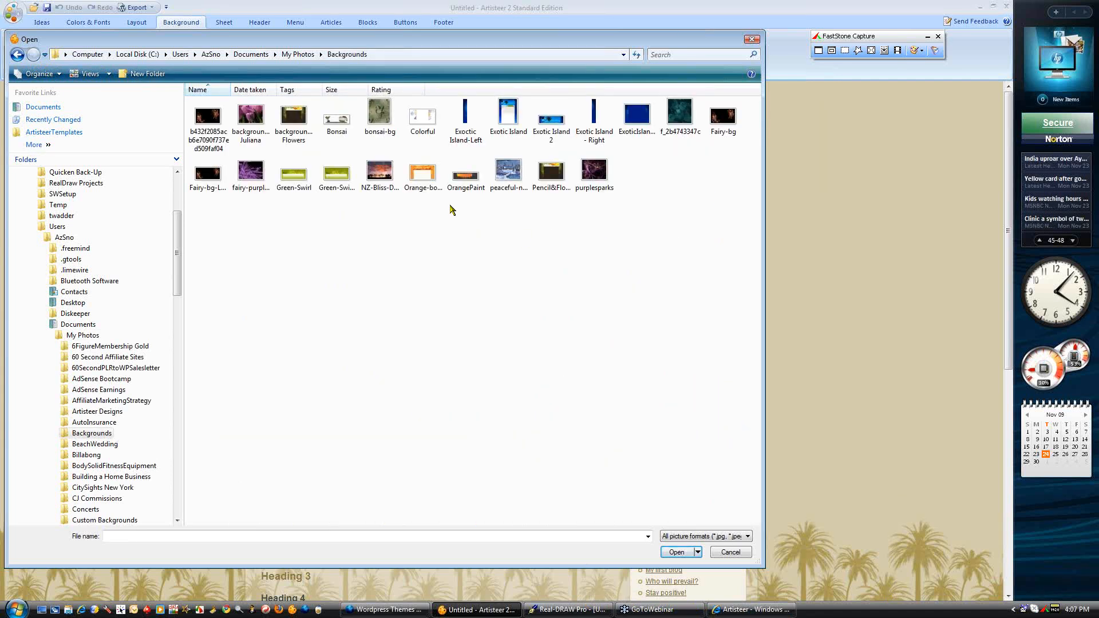
Insert the Pencil&Flowers image as the page background, positioned Top Center with Normal blend mode
{"action": "double_click", "coordinate": [550, 171]}
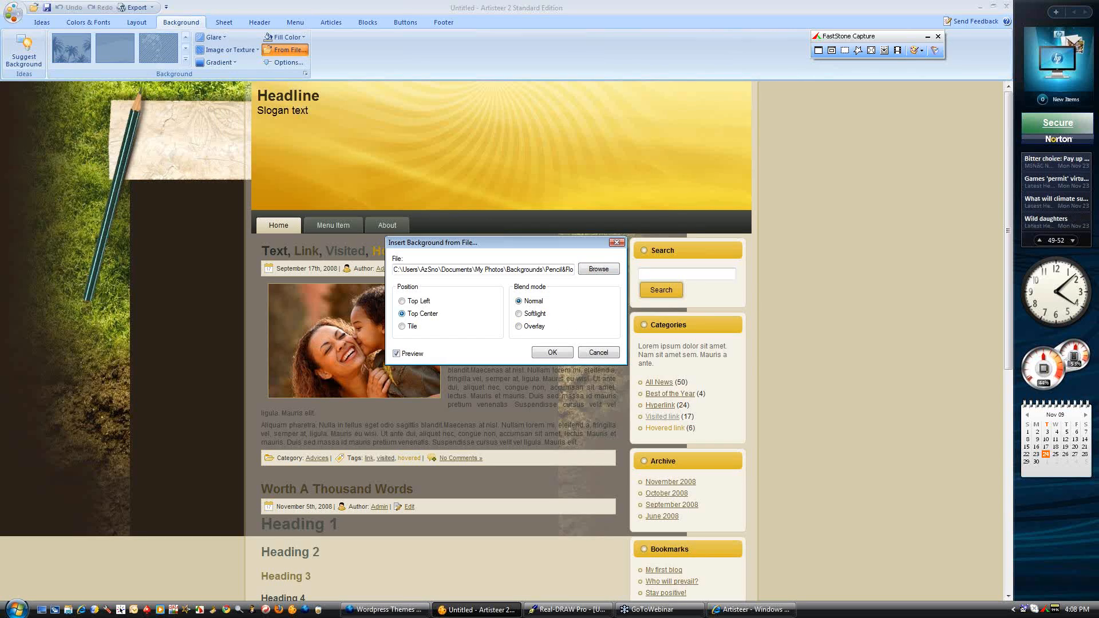
{"action": "left_click", "coordinate": [550, 353]}
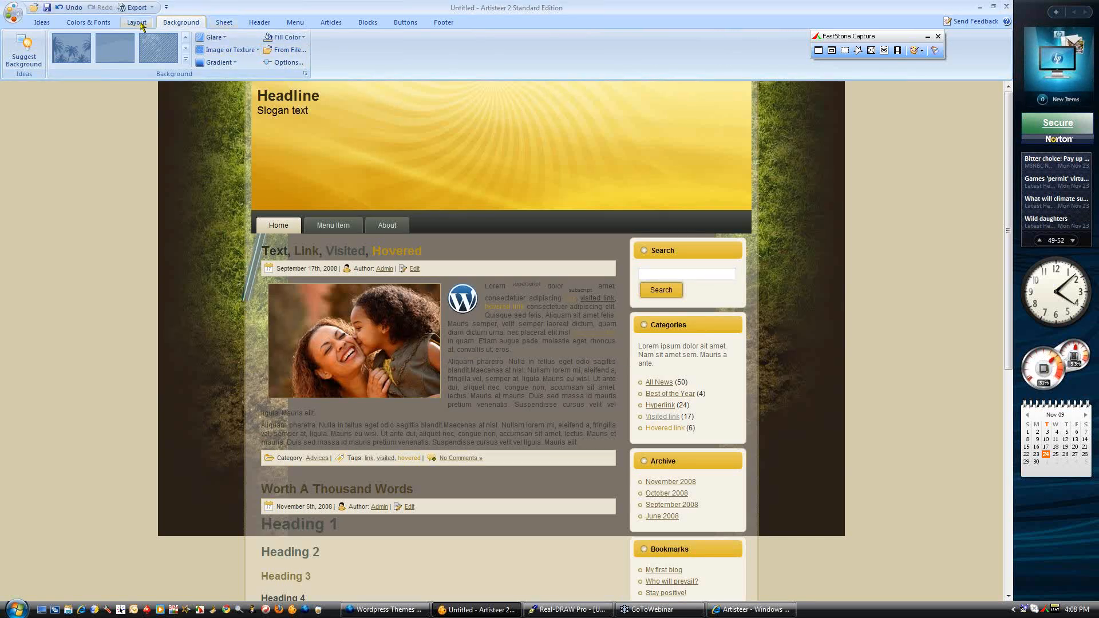
Set the page to a one-column arrangement with the Simple layout, without header or menu
{"action": "left_click", "coordinate": [135, 23]}
{"action": "left_click", "coordinate": [112, 46]}
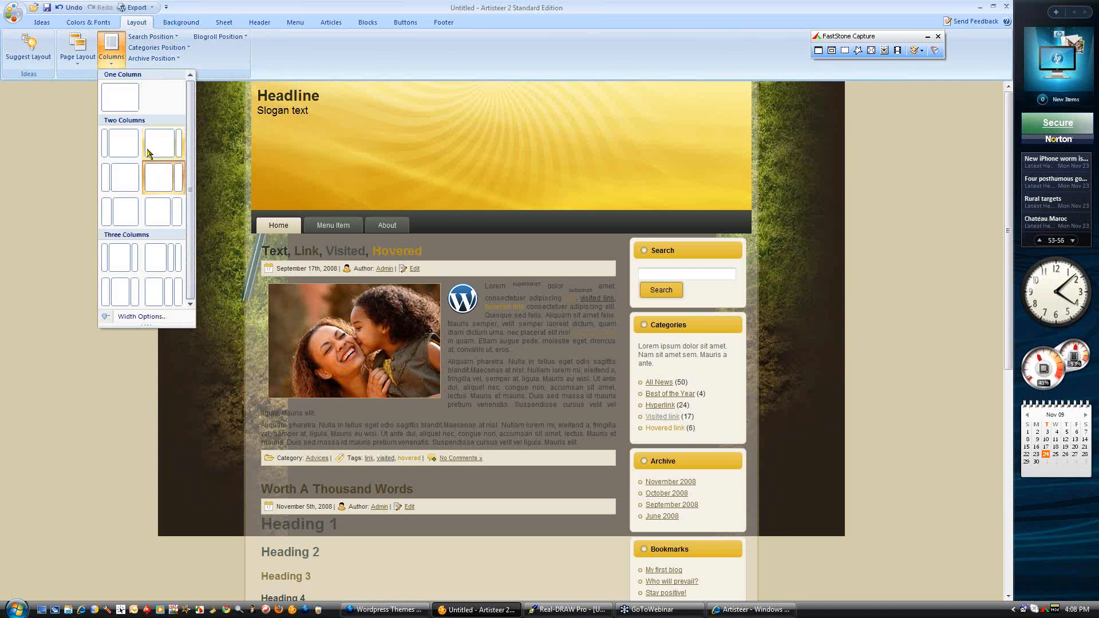
{"action": "left_click", "coordinate": [119, 99]}
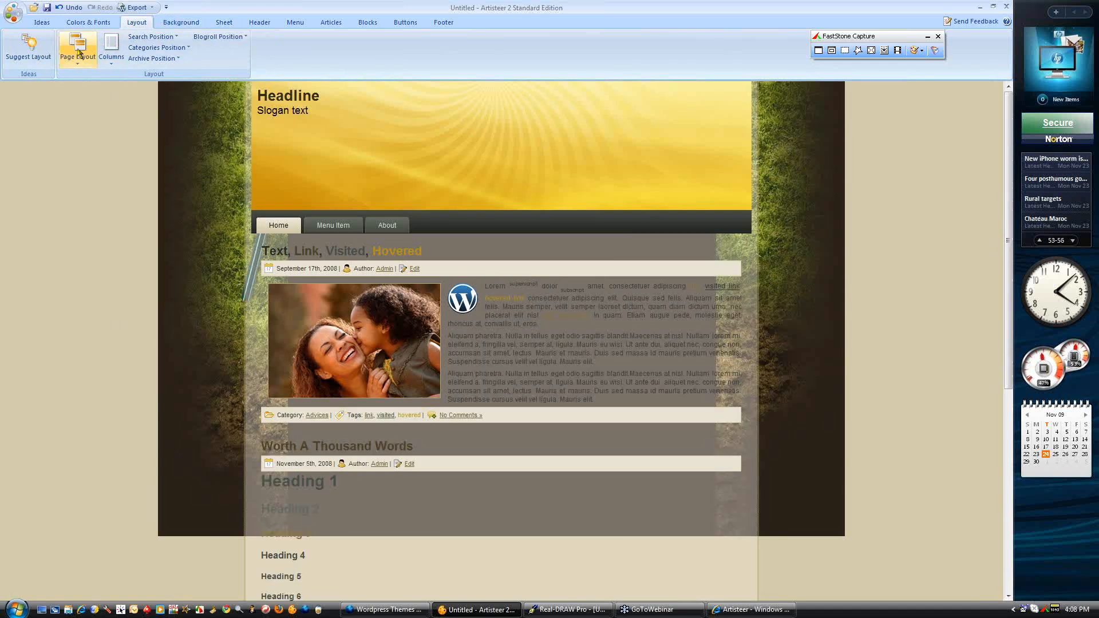
{"action": "left_click", "coordinate": [79, 52]}
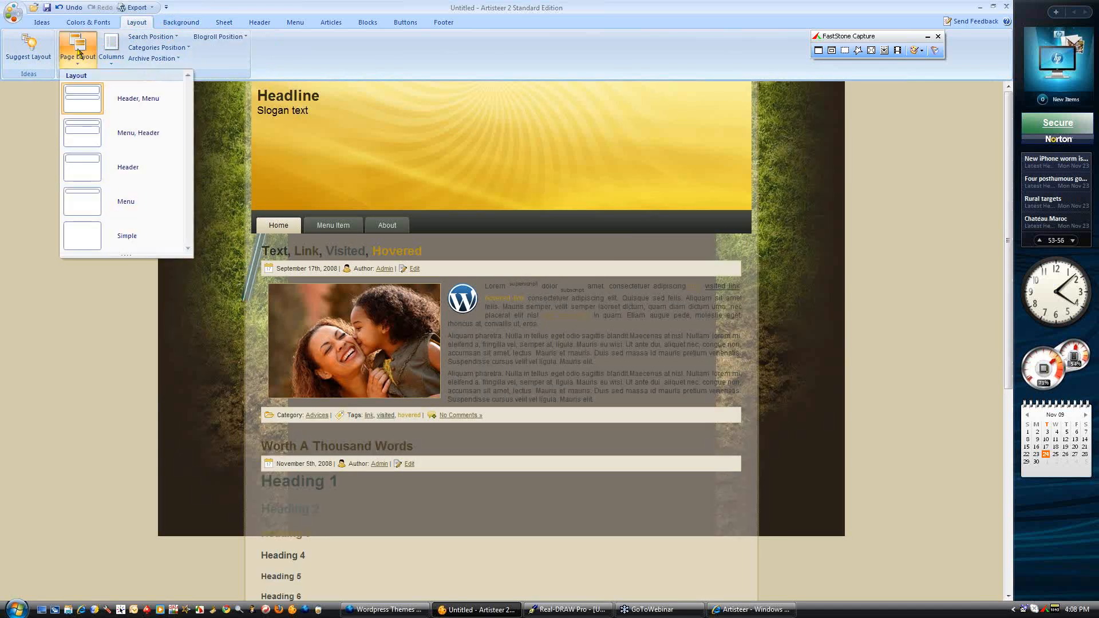
{"action": "left_click", "coordinate": [110, 234]}
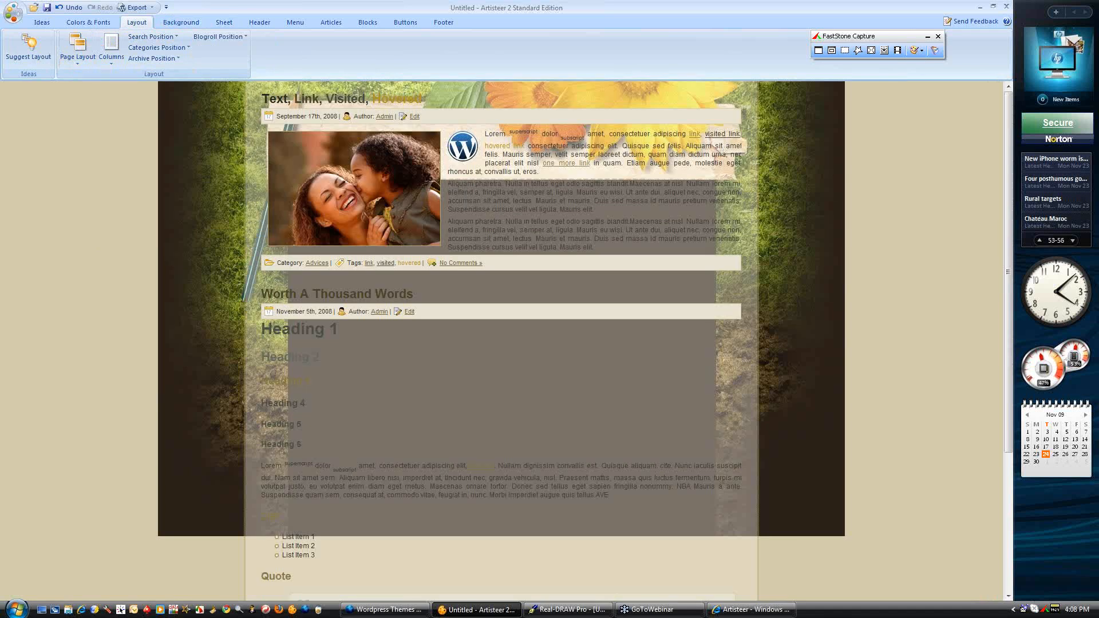
Try the sheet with no transparency and then with 70% transparency
{"action": "left_click", "coordinate": [222, 23]}
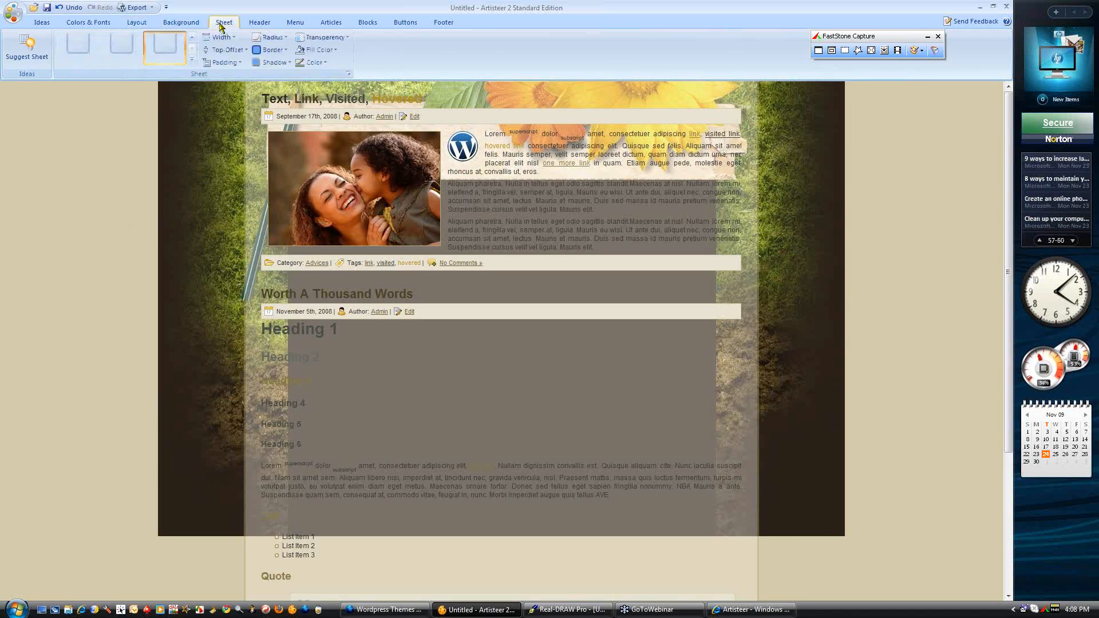
{"action": "left_click", "coordinate": [310, 41]}
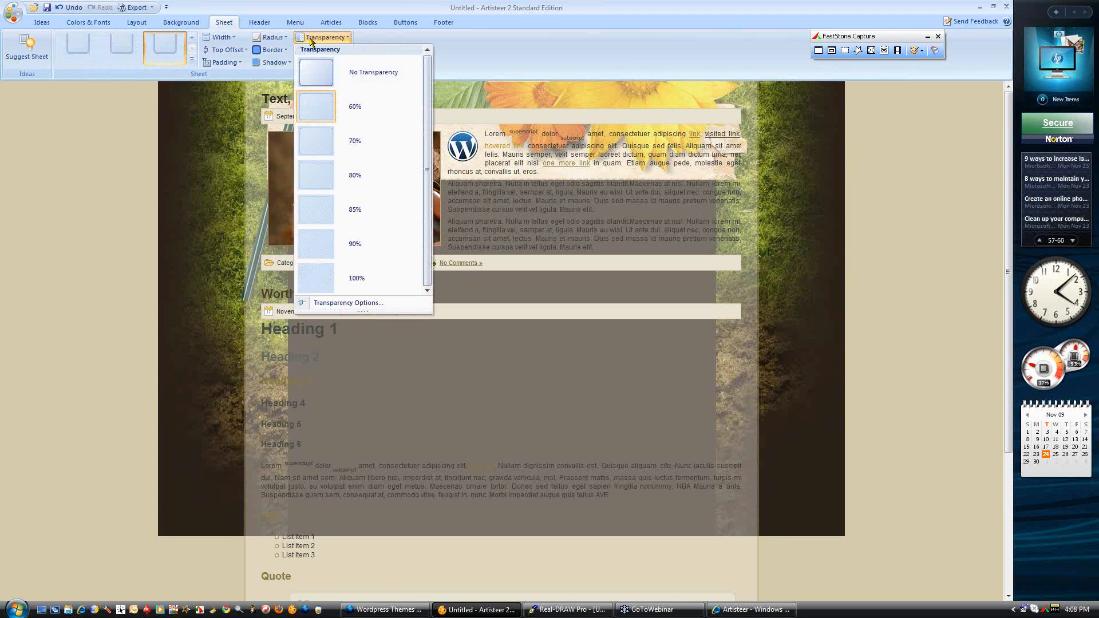
{"action": "left_click", "coordinate": [321, 74]}
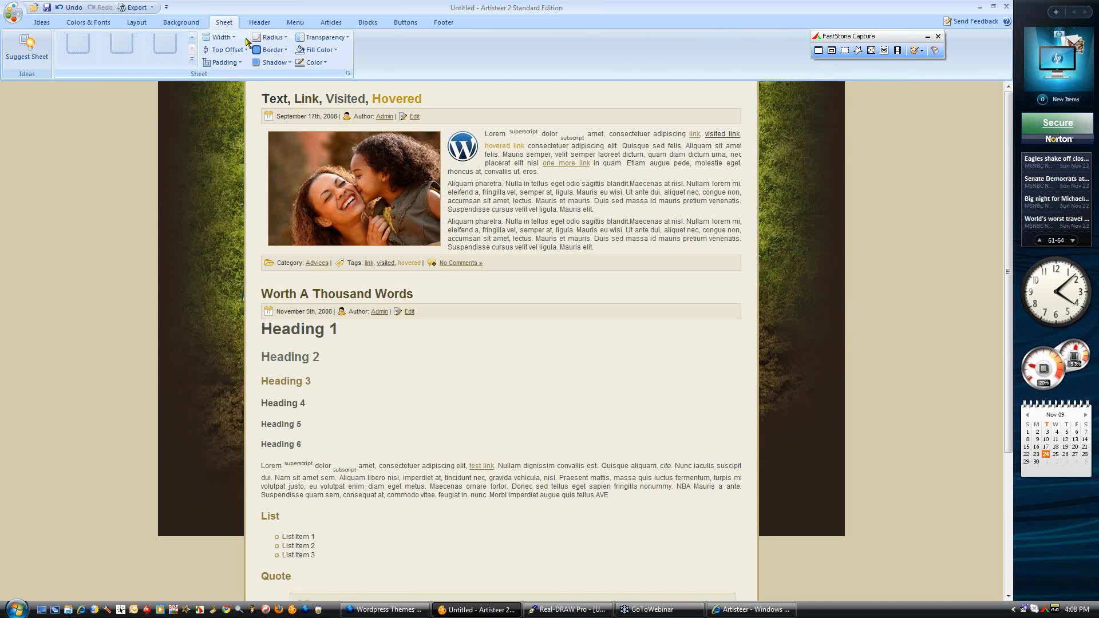
{"action": "left_click", "coordinate": [314, 37]}
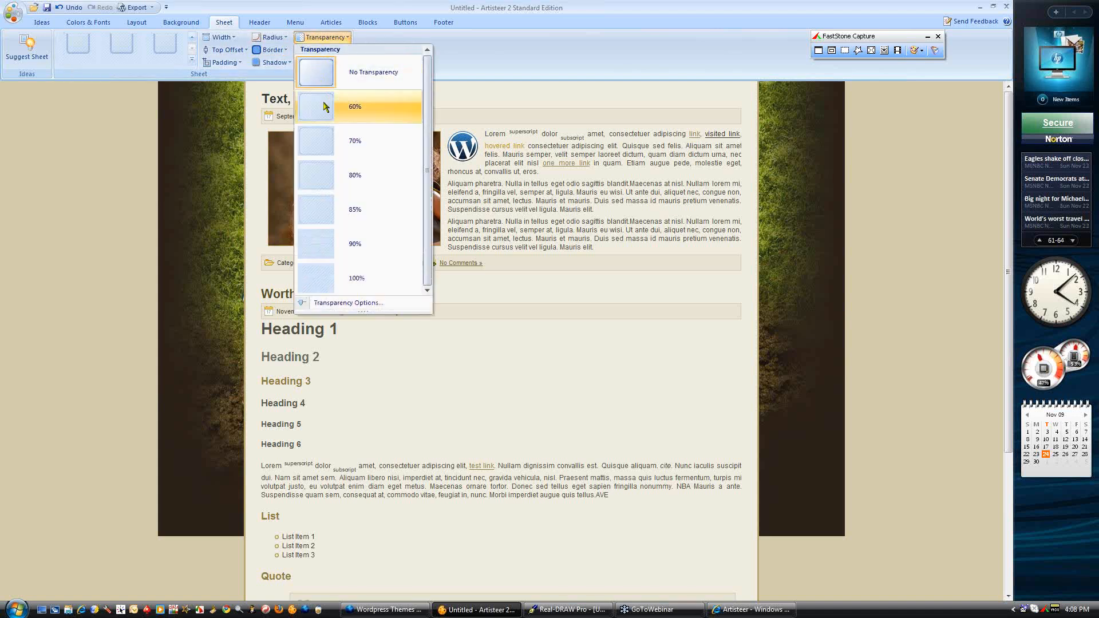
{"action": "left_click", "coordinate": [330, 138]}
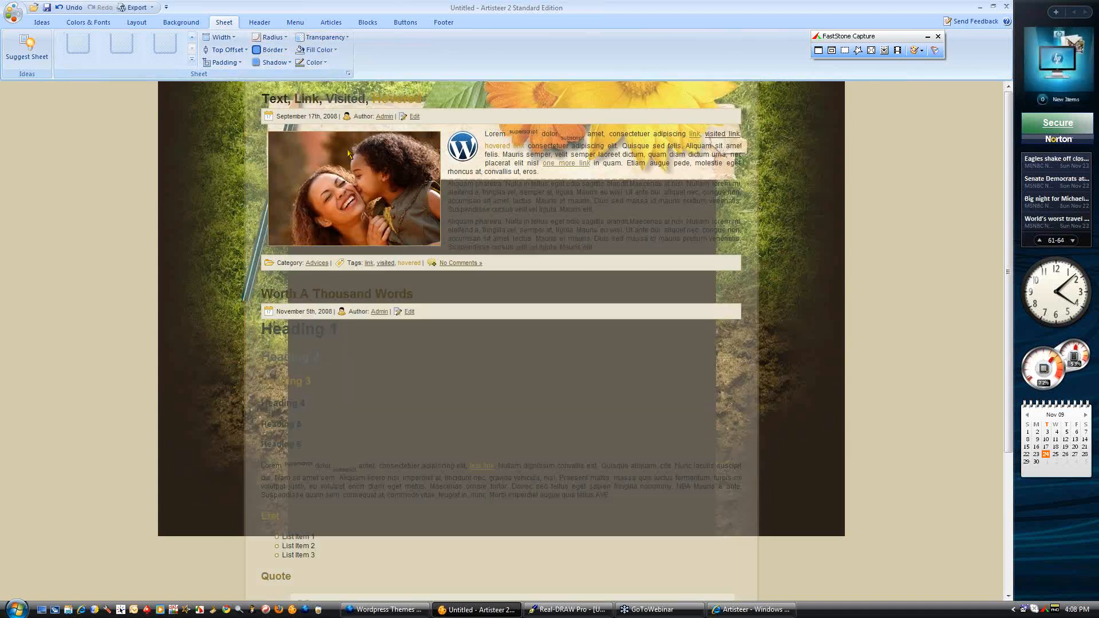
Make the sheet 800 pixels wide with a top offset of 166 pixels and no transparency
{"action": "left_click", "coordinate": [221, 37]}
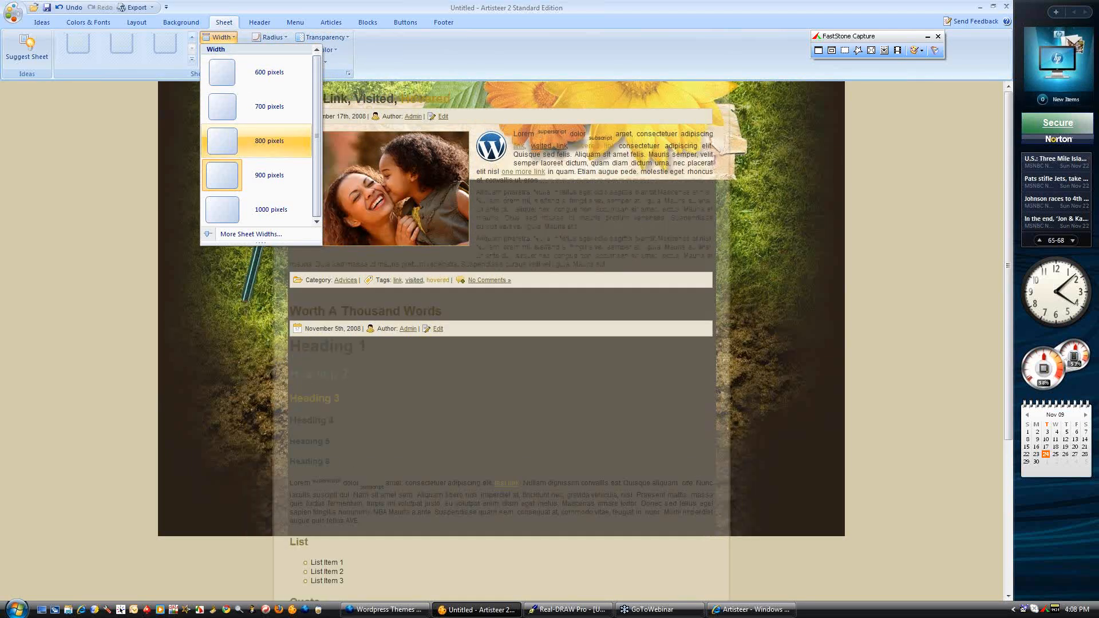
{"action": "left_click", "coordinate": [263, 141]}
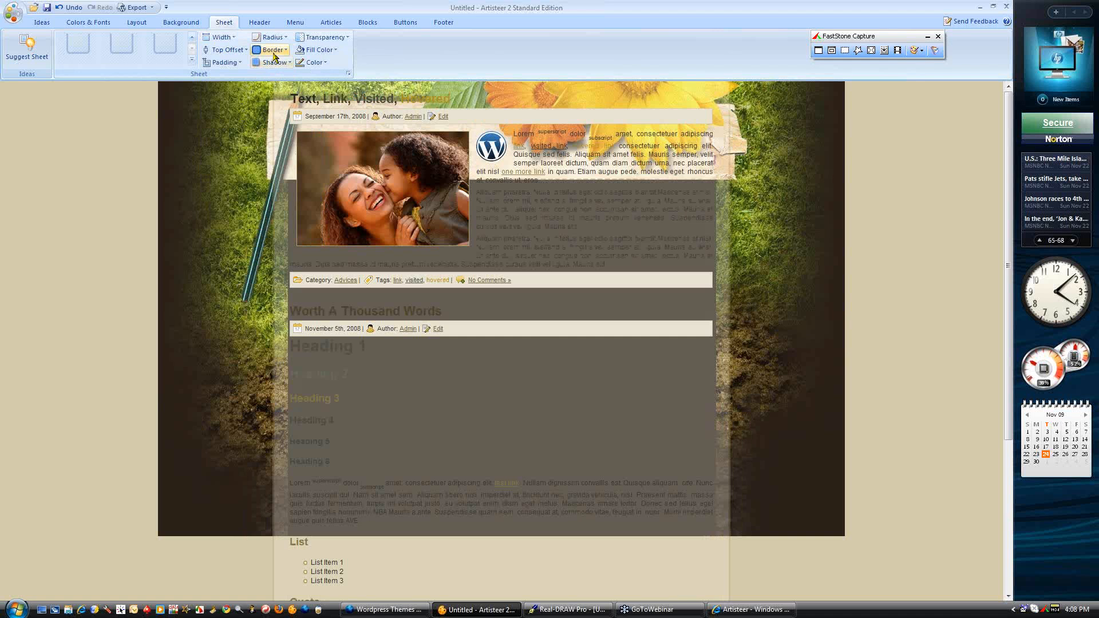
{"action": "left_click", "coordinate": [226, 49]}
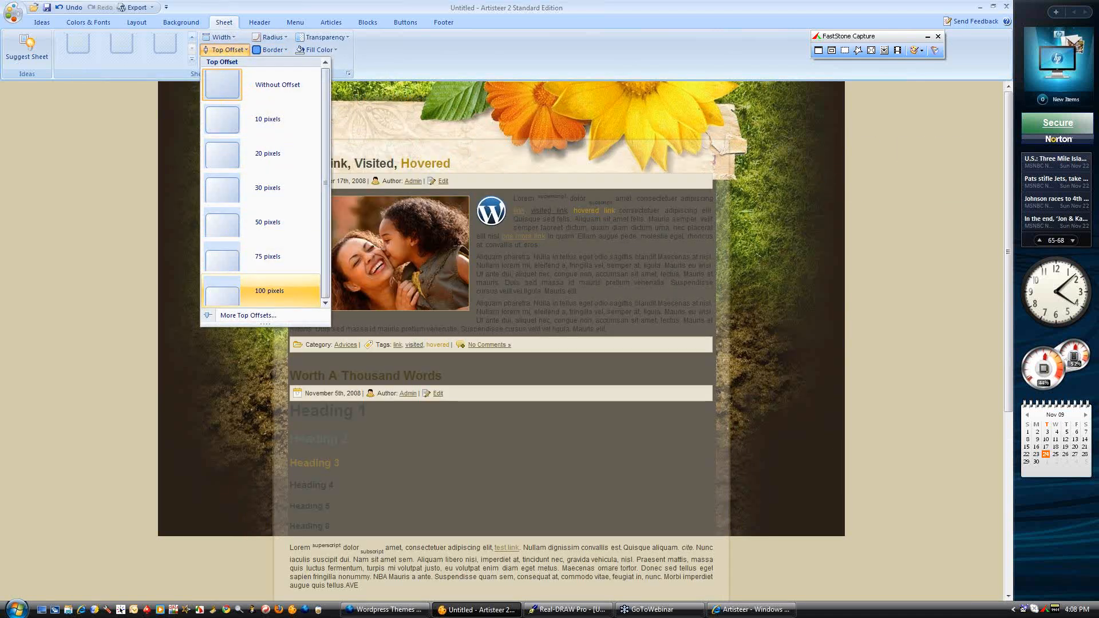
{"action": "left_click", "coordinate": [237, 302]}
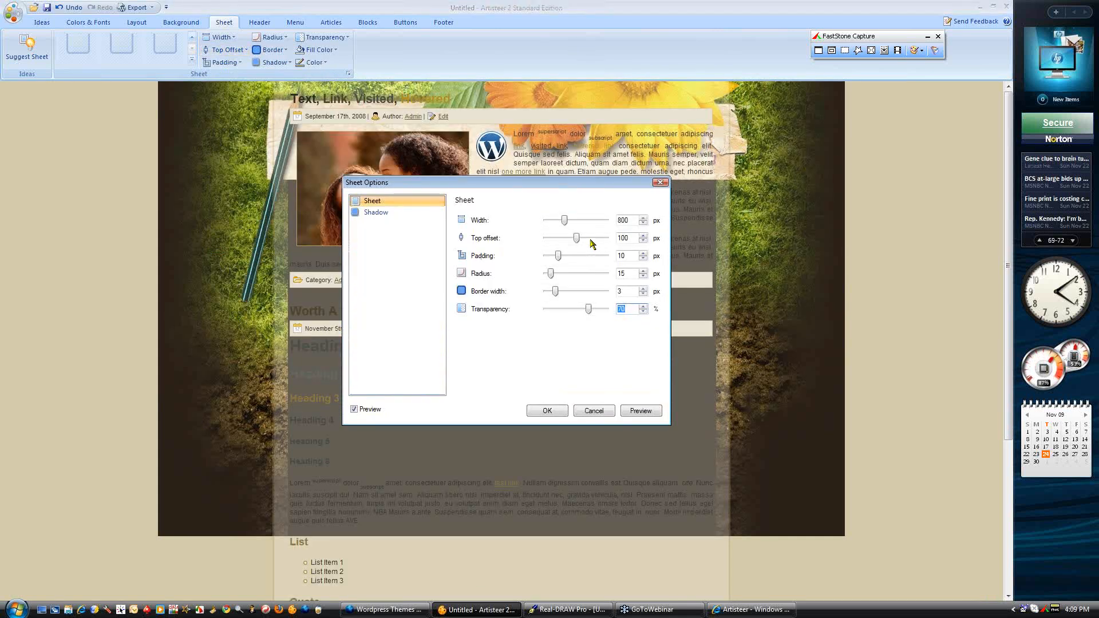
{"action": "left_click_drag", "start_coordinate": [577, 239], "coordinate": [596, 238]}
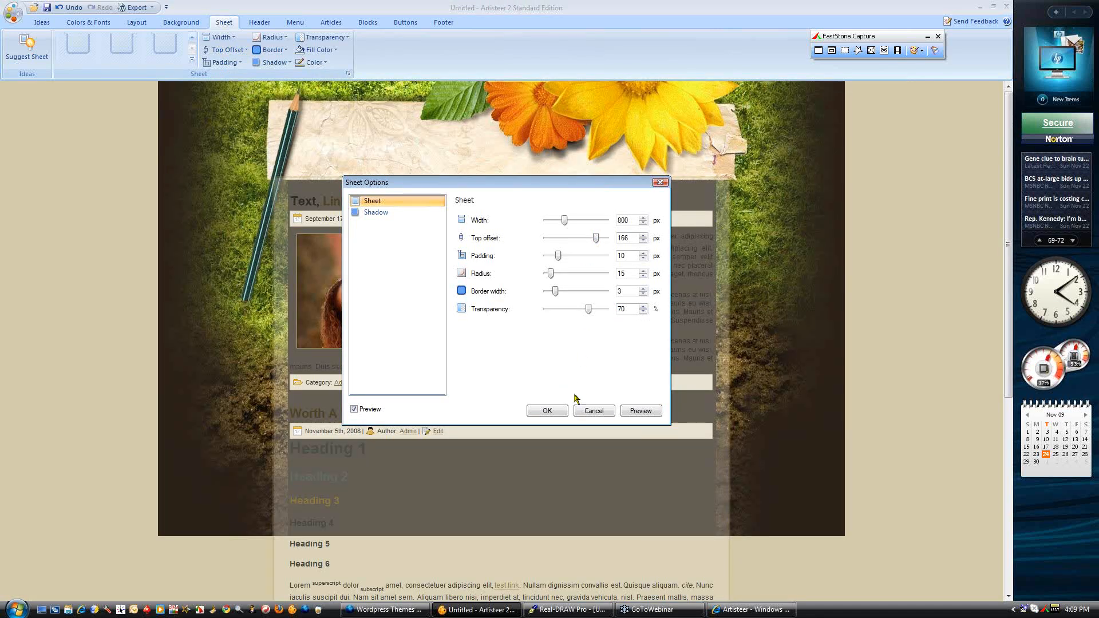
{"action": "left_click", "coordinate": [549, 411]}
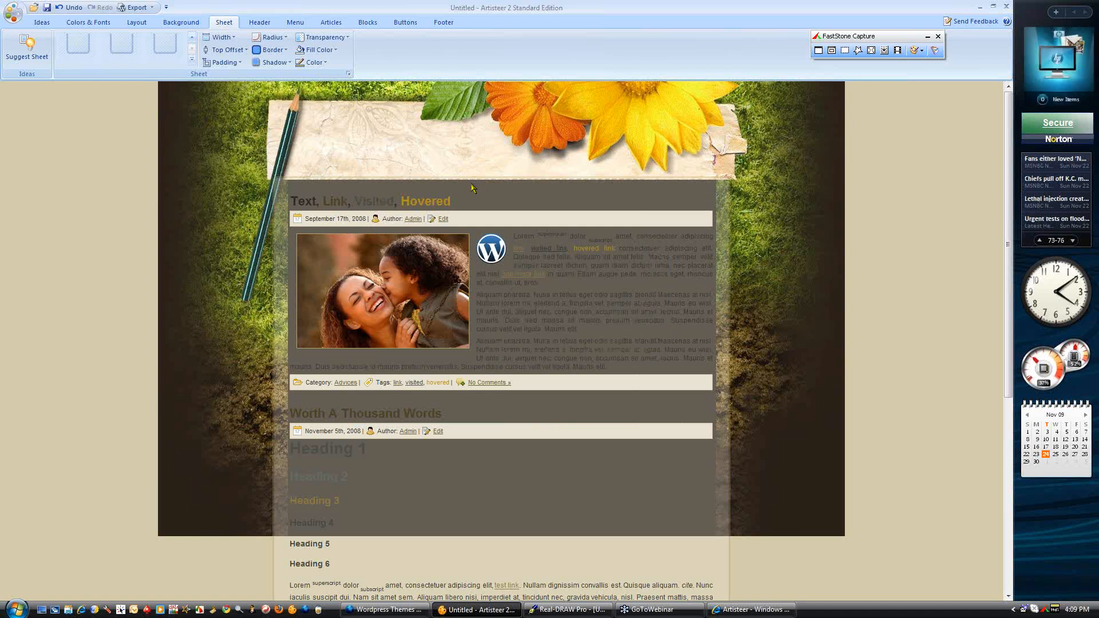
{"action": "left_click", "coordinate": [323, 37]}
{"action": "left_click", "coordinate": [329, 70]}
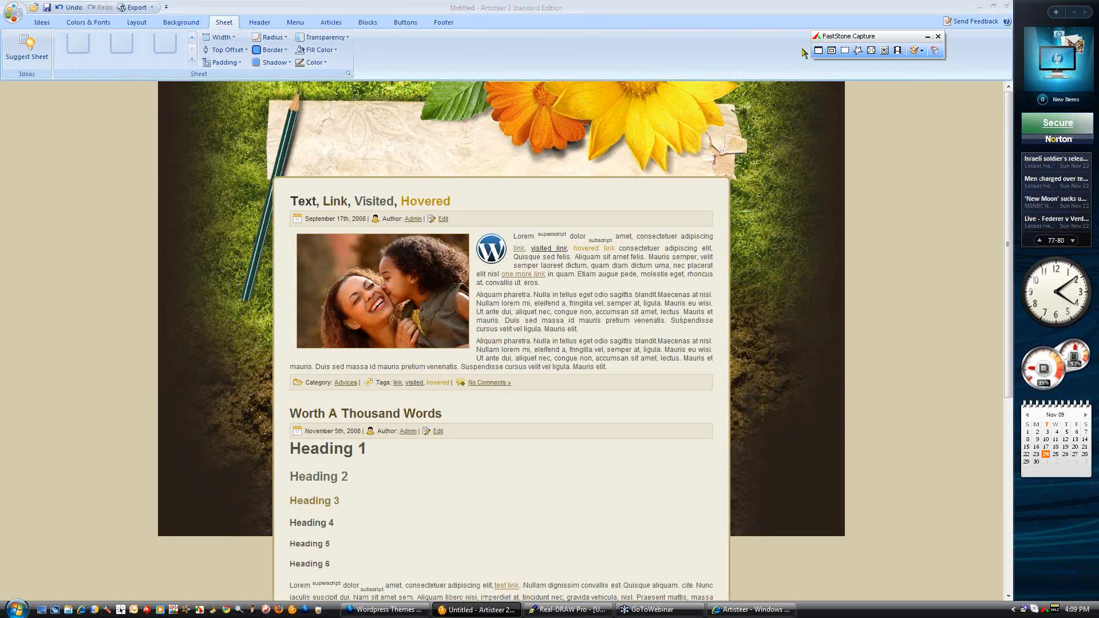
Apply the Savanna color theme from the Subtle colors group to the page
{"action": "left_click", "coordinate": [121, 609]}
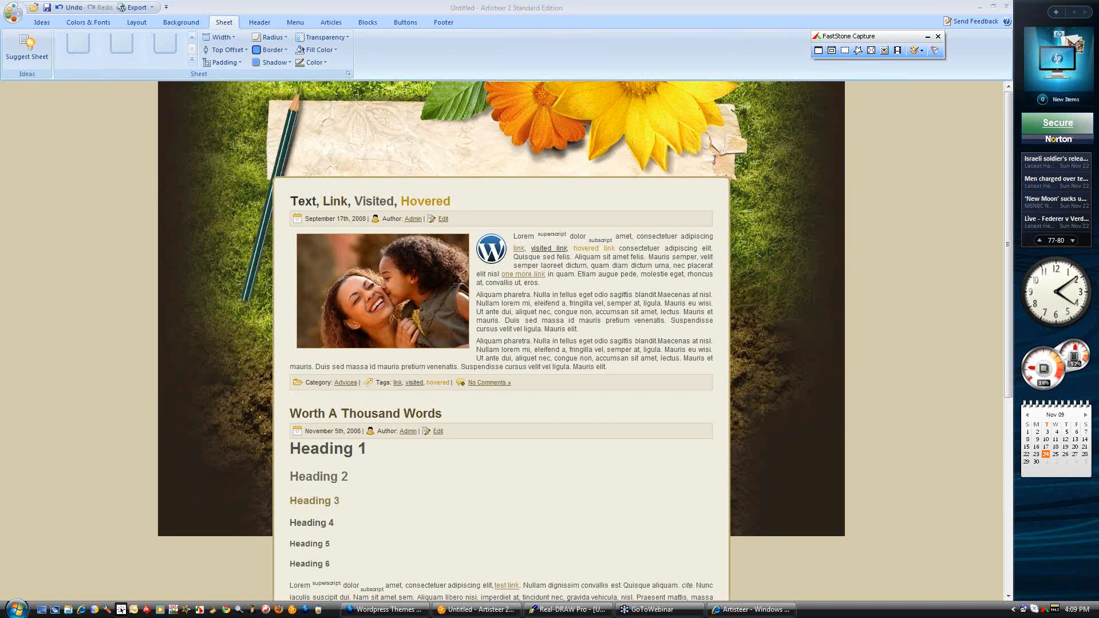
{"action": "left_click", "coordinate": [589, 316]}
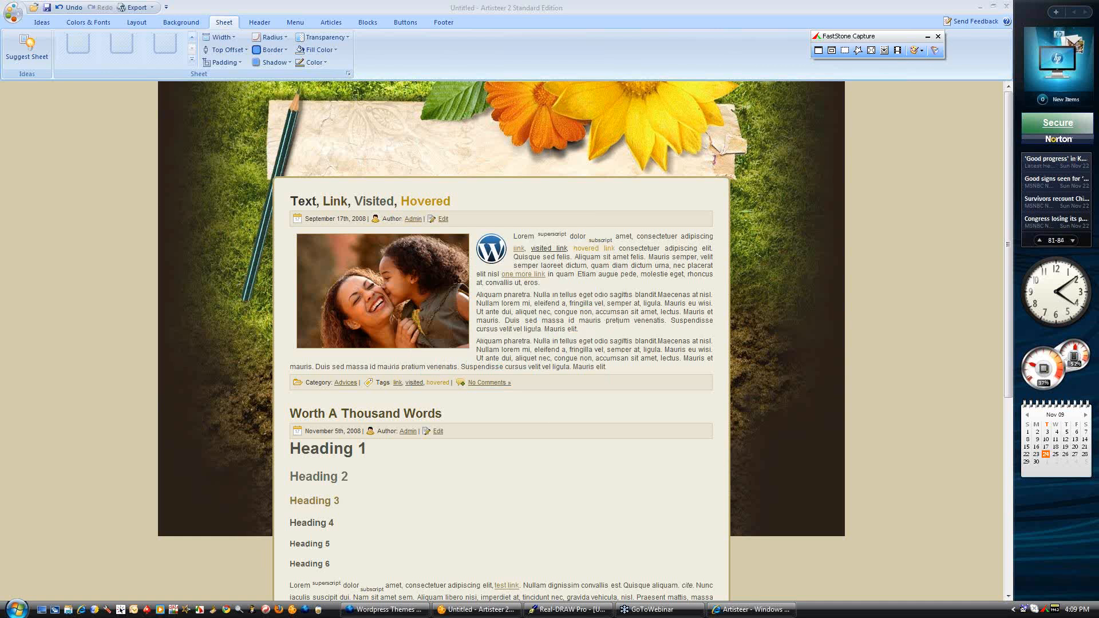
{"action": "left_click", "coordinate": [89, 23]}
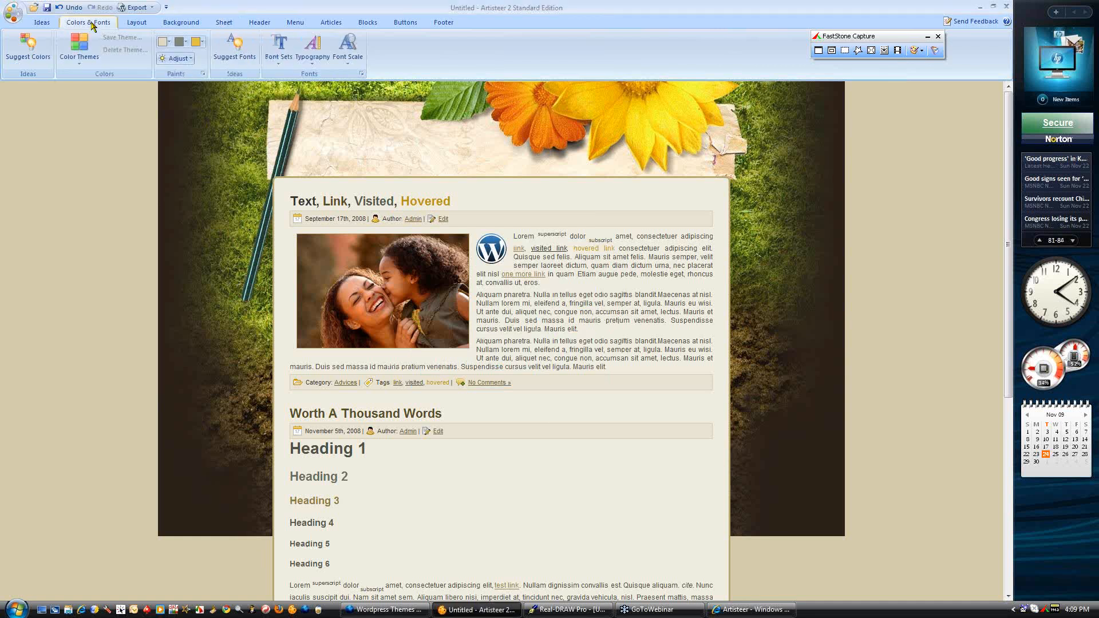
{"action": "left_click", "coordinate": [79, 47]}
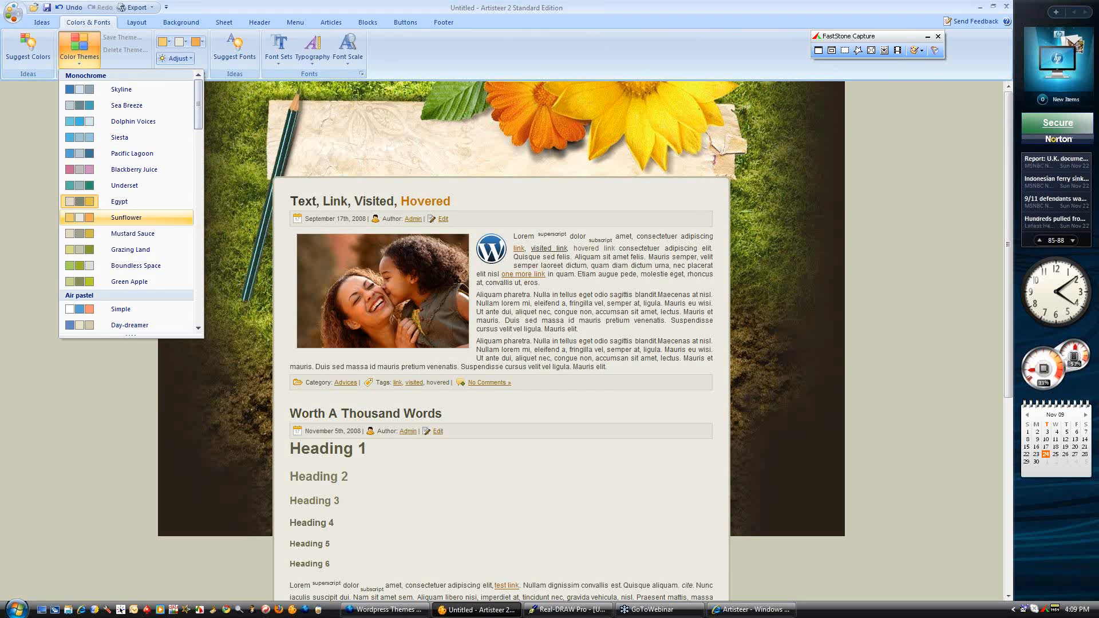
{"action": "left_click_drag", "start_coordinate": [200, 121], "coordinate": [200, 169]}
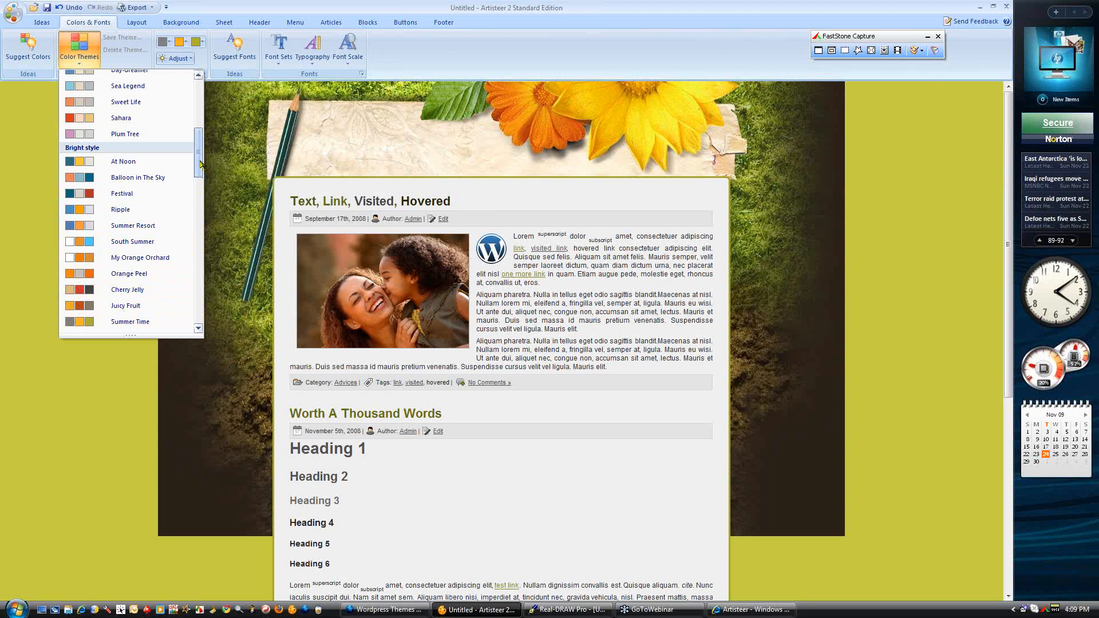
{"action": "scroll", "coordinate": [199, 172], "scroll_direction": "down", "scroll_amount": 3}
{"action": "scroll", "coordinate": [199, 212], "scroll_direction": "down", "scroll_amount": 10}
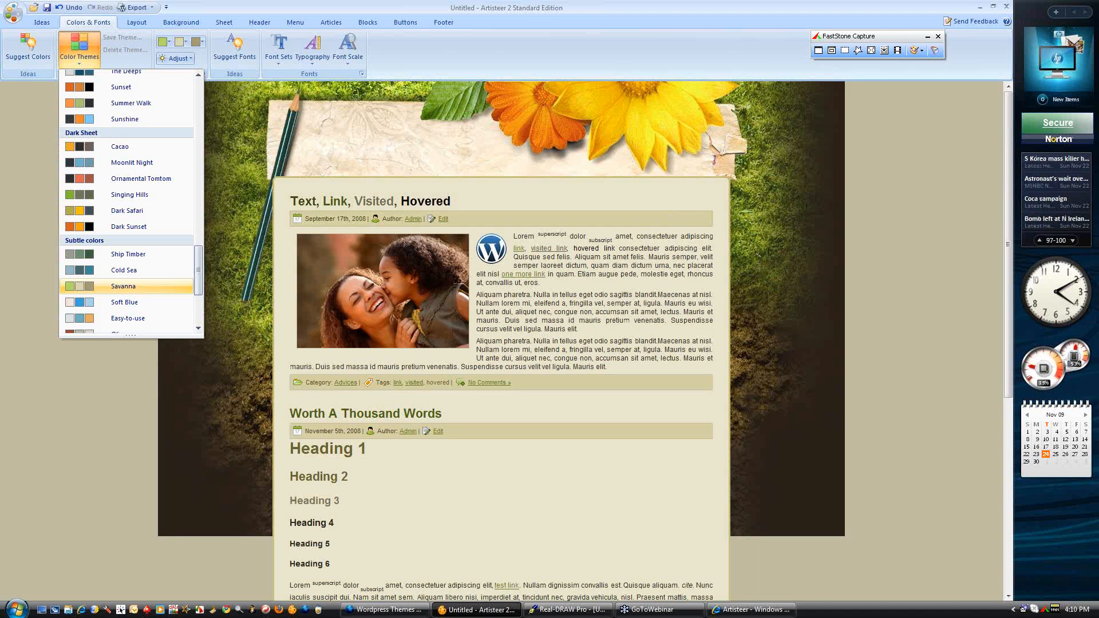
{"action": "left_click", "coordinate": [135, 286]}
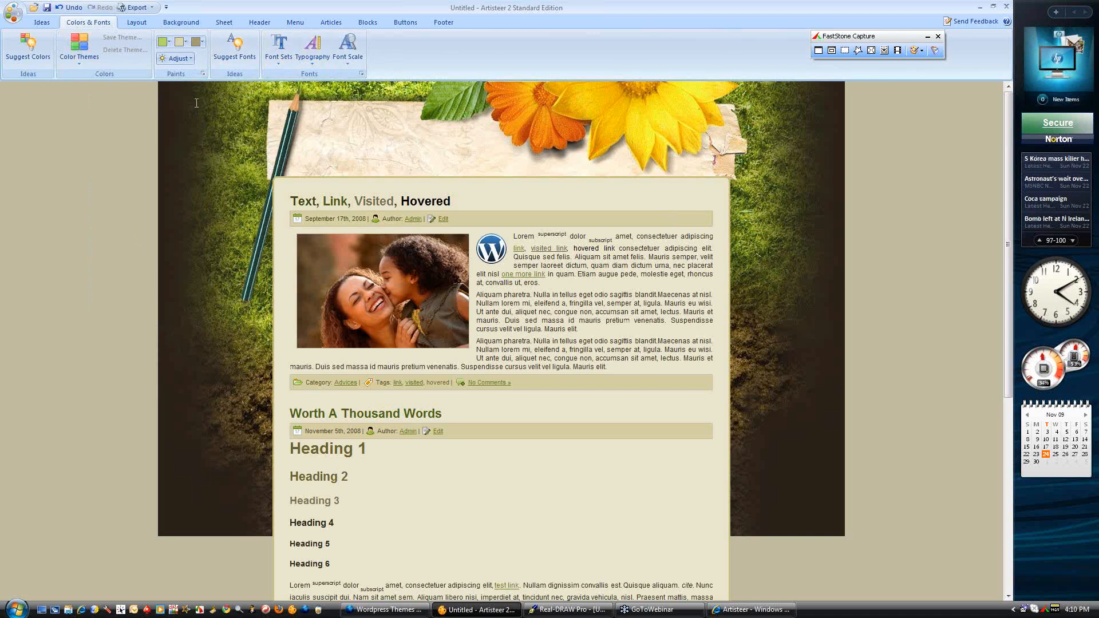
Run the Pixie color picker to sample the background image's dark edge, and set the page background fill color to hex 29221A
{"action": "left_click", "coordinate": [120, 609]}
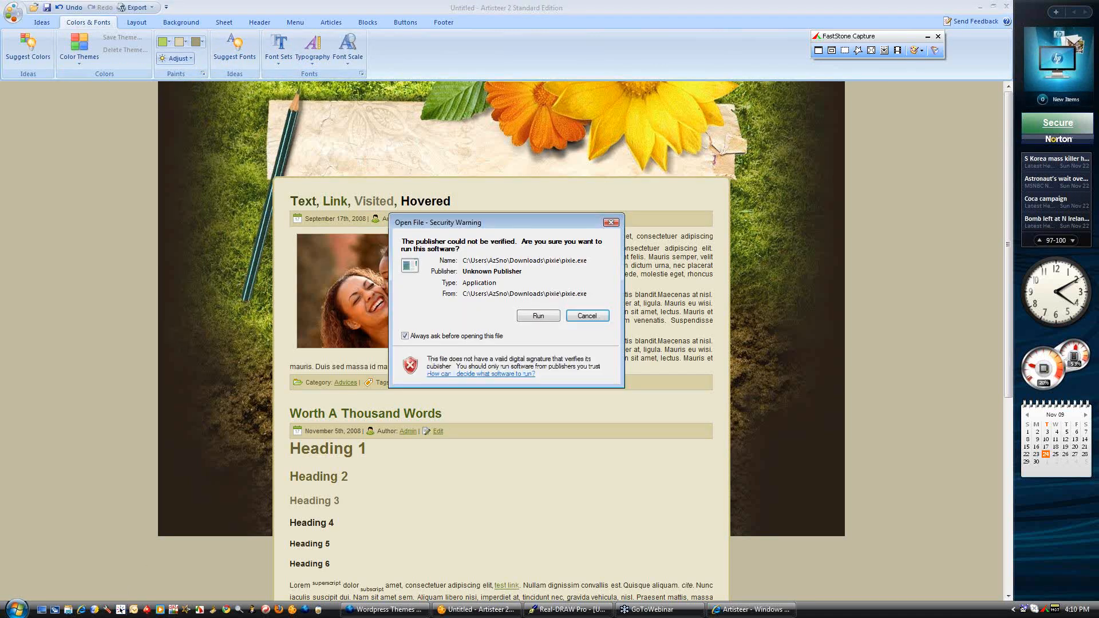
{"action": "left_click", "coordinate": [538, 315]}
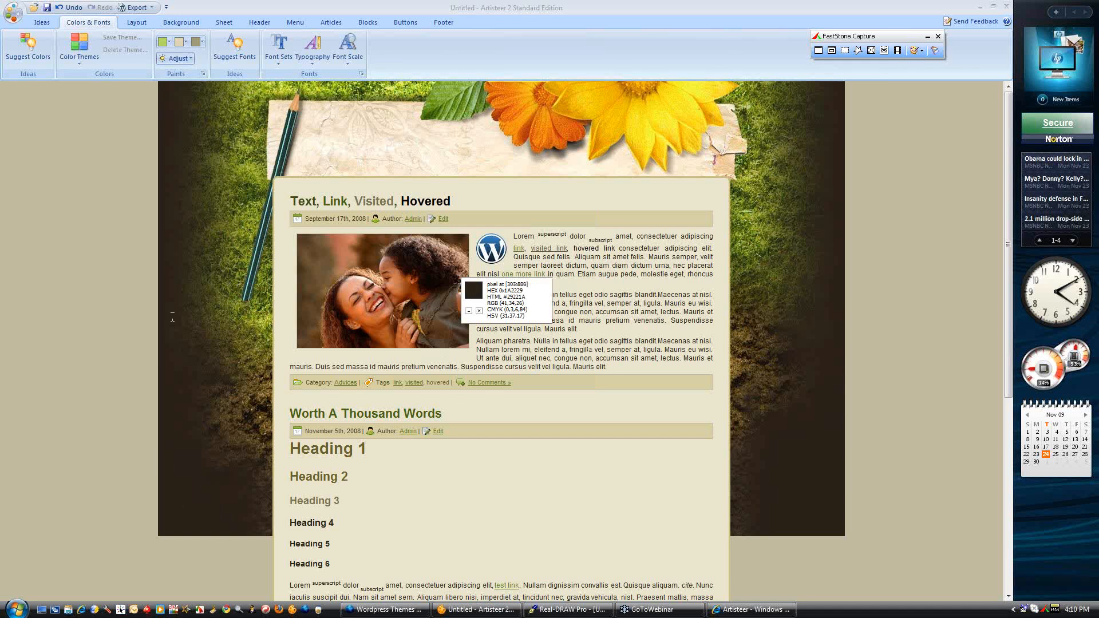
{"action": "left_click", "coordinate": [181, 23]}
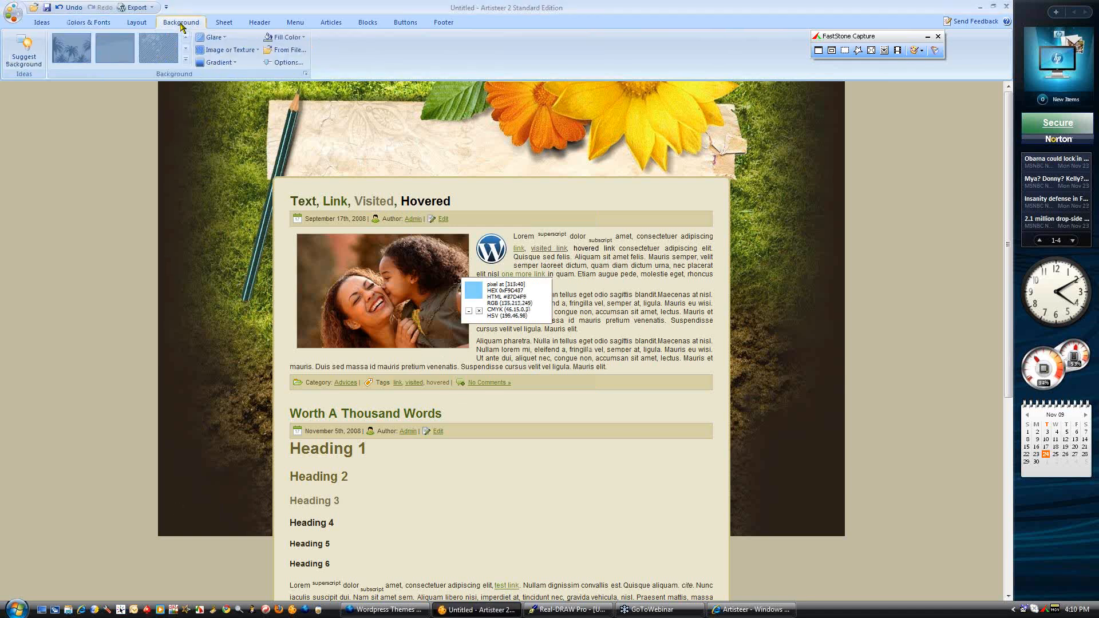
{"action": "left_click", "coordinate": [284, 37]}
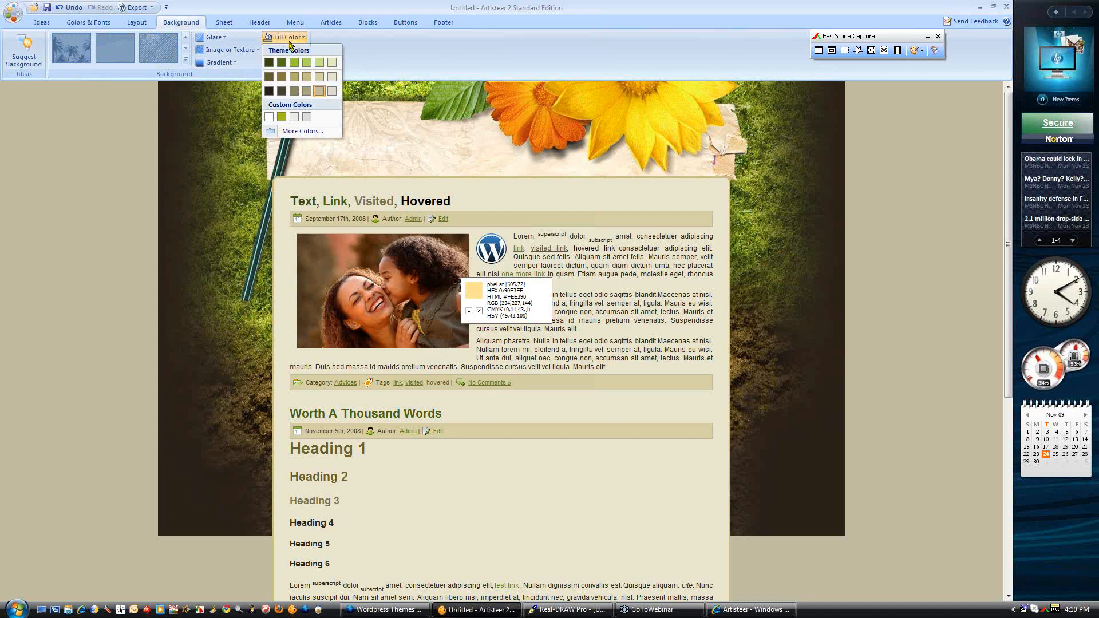
{"action": "left_click", "coordinate": [305, 131]}
{"action": "left_click_drag", "start_coordinate": [632, 372], "coordinate": [601, 372]}
{"action": "type", "text": "29221A"}
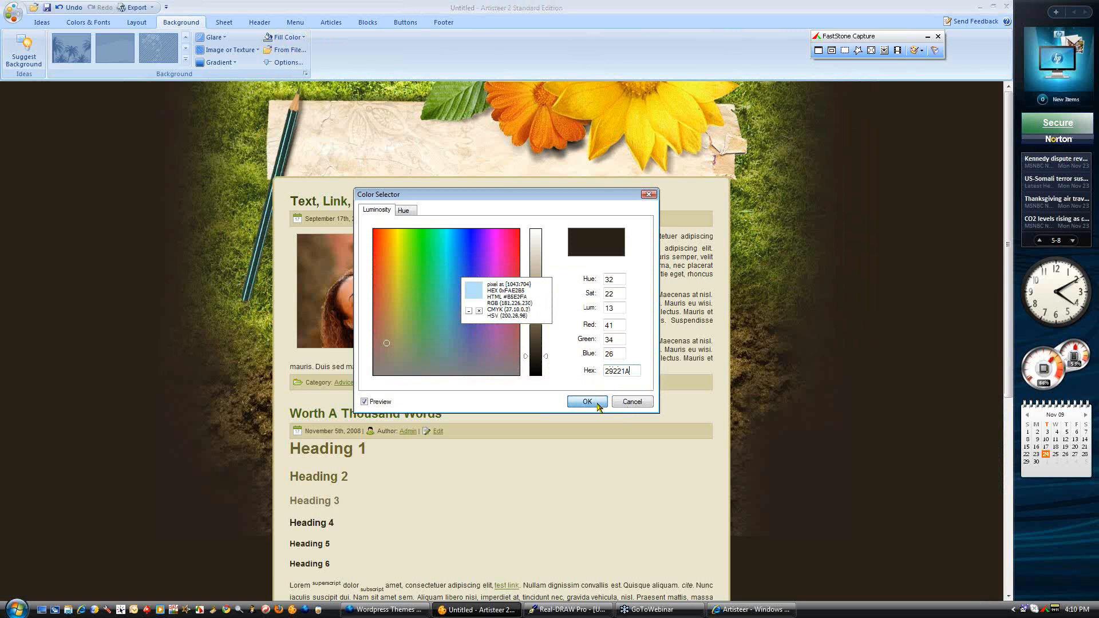
{"action": "left_click", "coordinate": [598, 403]}
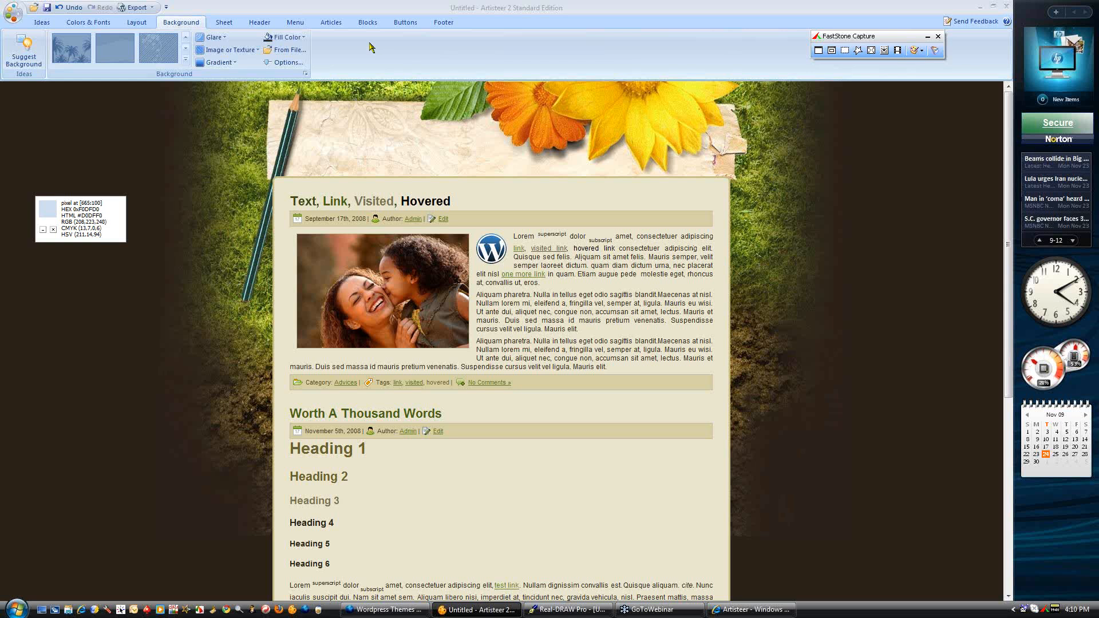
Hide the date, author and edit link in the article header
{"action": "left_click", "coordinate": [331, 21]}
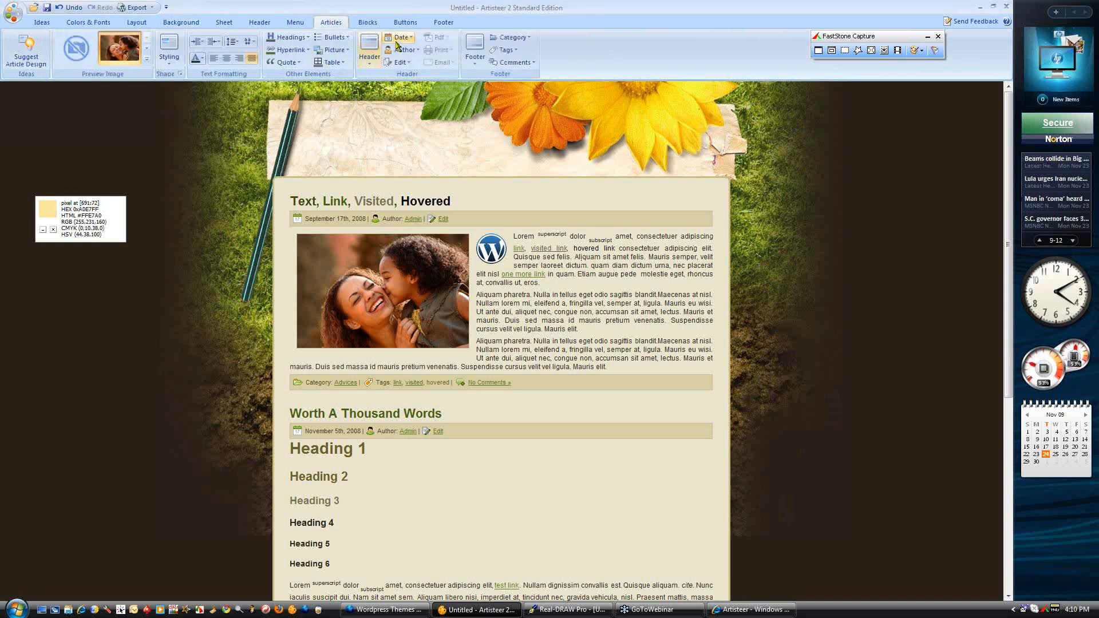
{"action": "left_click", "coordinate": [400, 37]}
{"action": "left_click", "coordinate": [393, 62]}
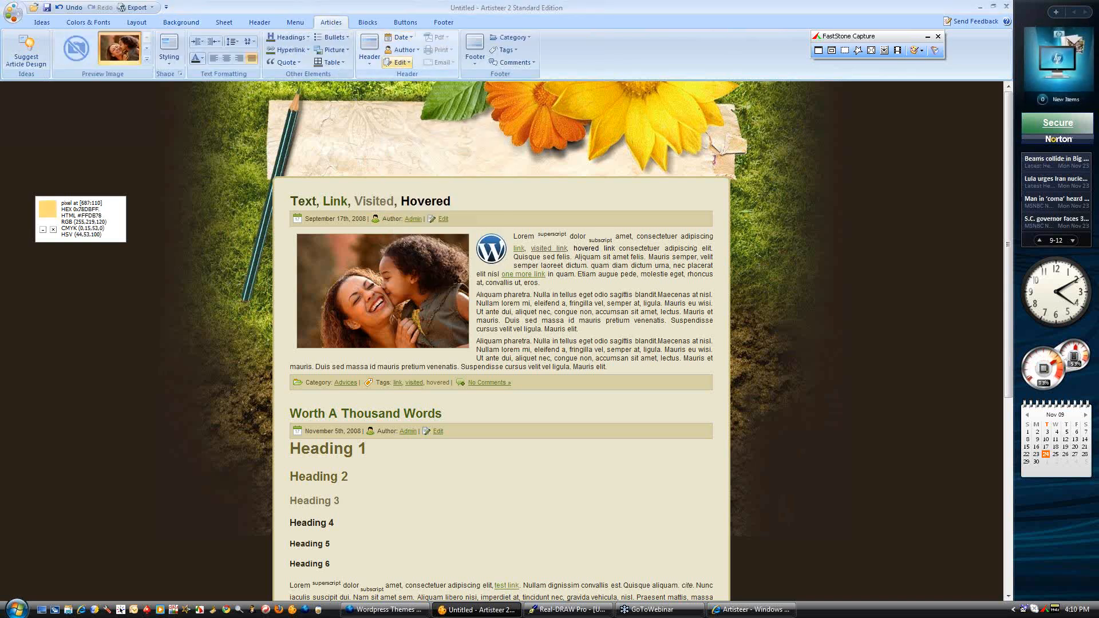
{"action": "left_click", "coordinate": [402, 49]}
{"action": "left_click", "coordinate": [390, 76]}
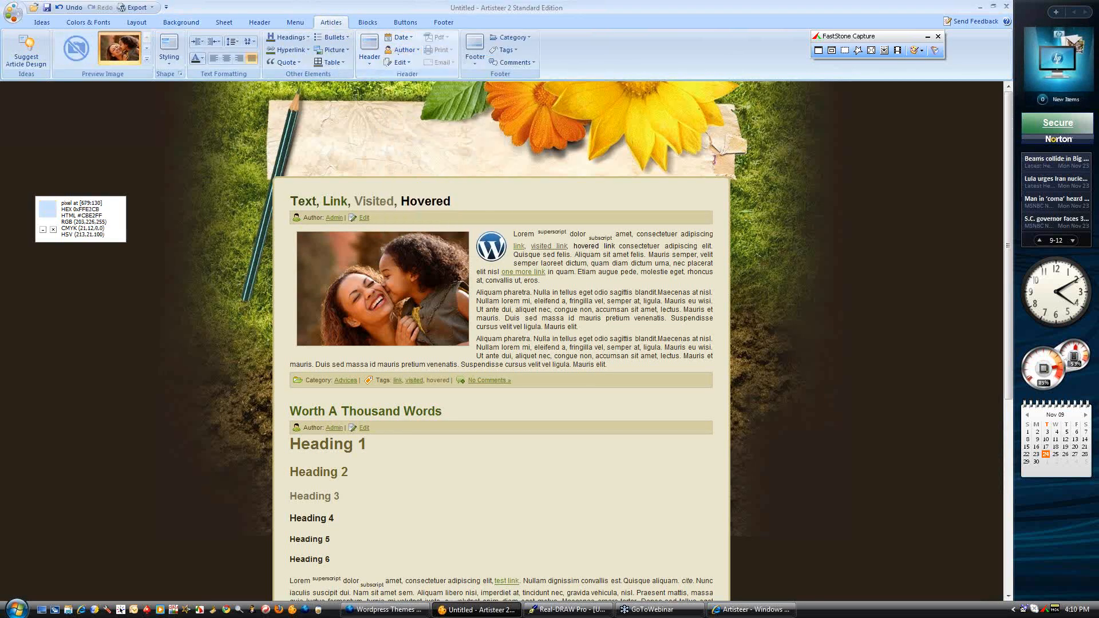
{"action": "left_click", "coordinate": [400, 61]}
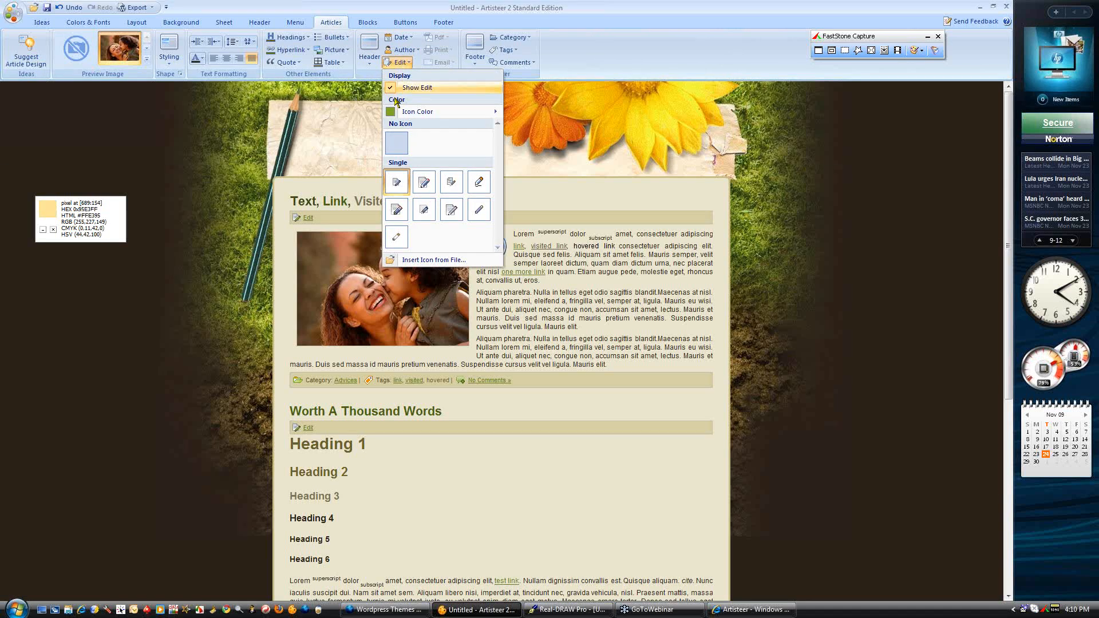
{"action": "left_click", "coordinate": [400, 87]}
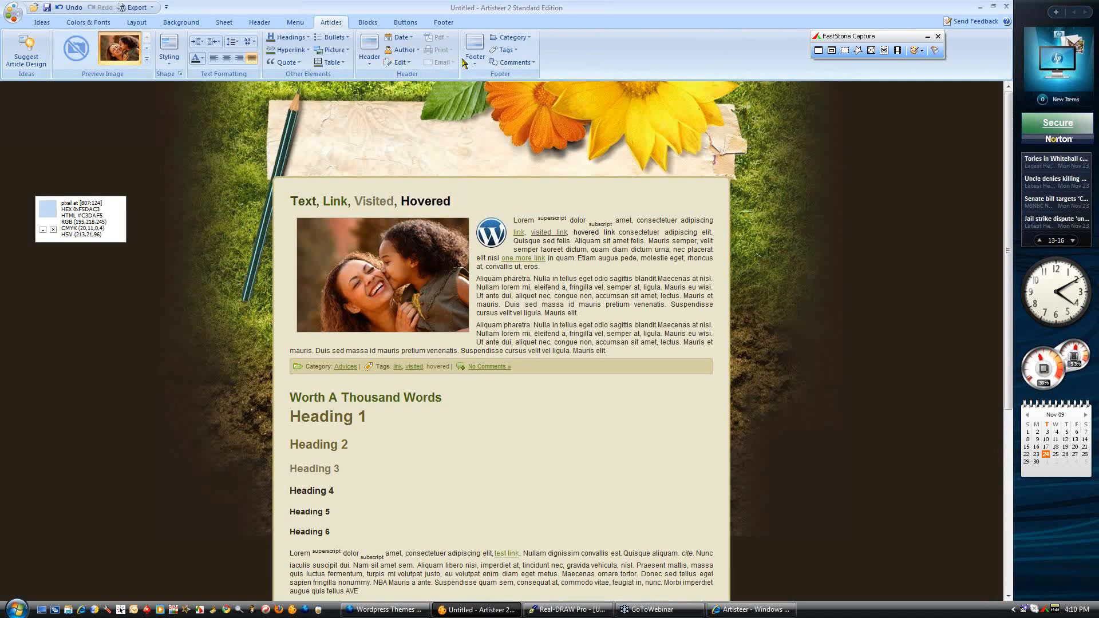
Hide the category, tags and comments in the article footer
{"action": "left_click", "coordinate": [511, 38]}
{"action": "left_click", "coordinate": [499, 62]}
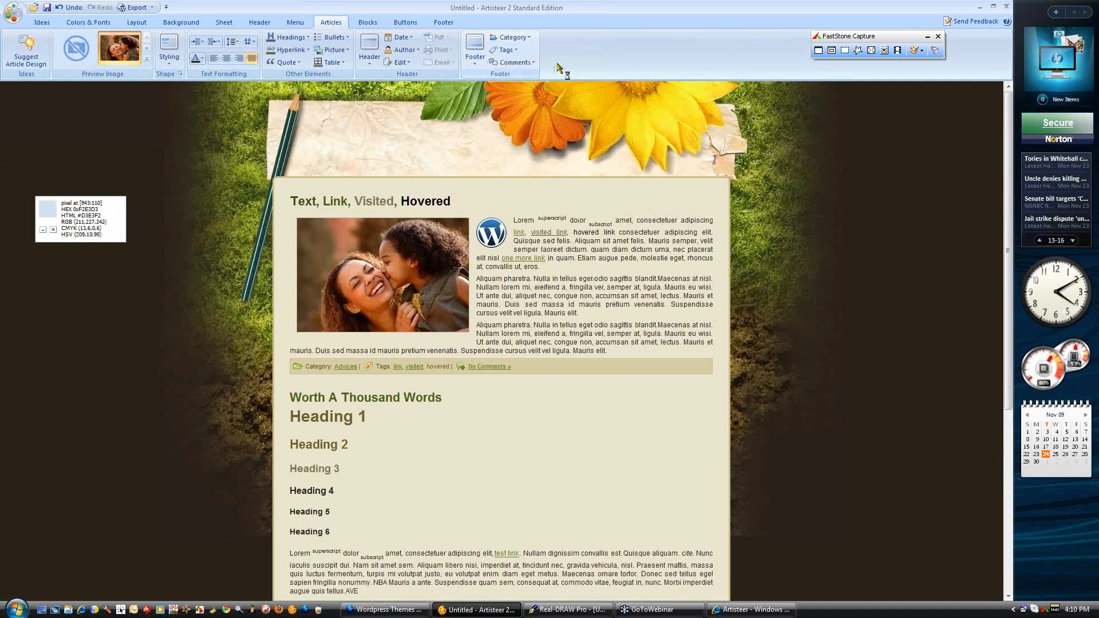
{"action": "left_click", "coordinate": [503, 50]}
{"action": "left_click", "coordinate": [497, 75]}
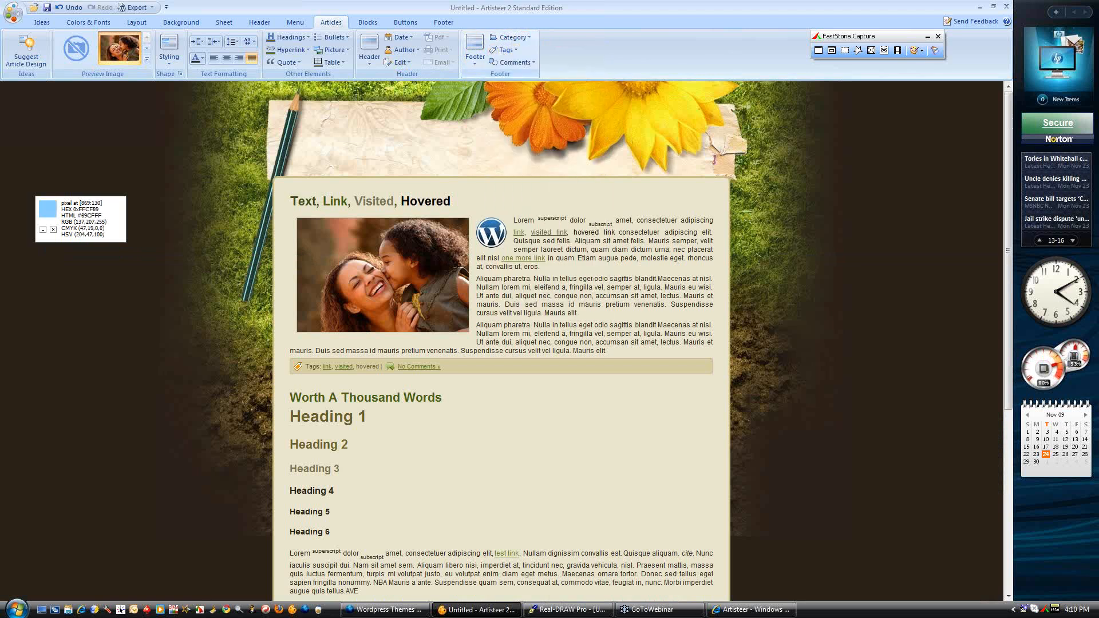
{"action": "left_click", "coordinate": [504, 63]}
{"action": "left_click", "coordinate": [498, 87]}
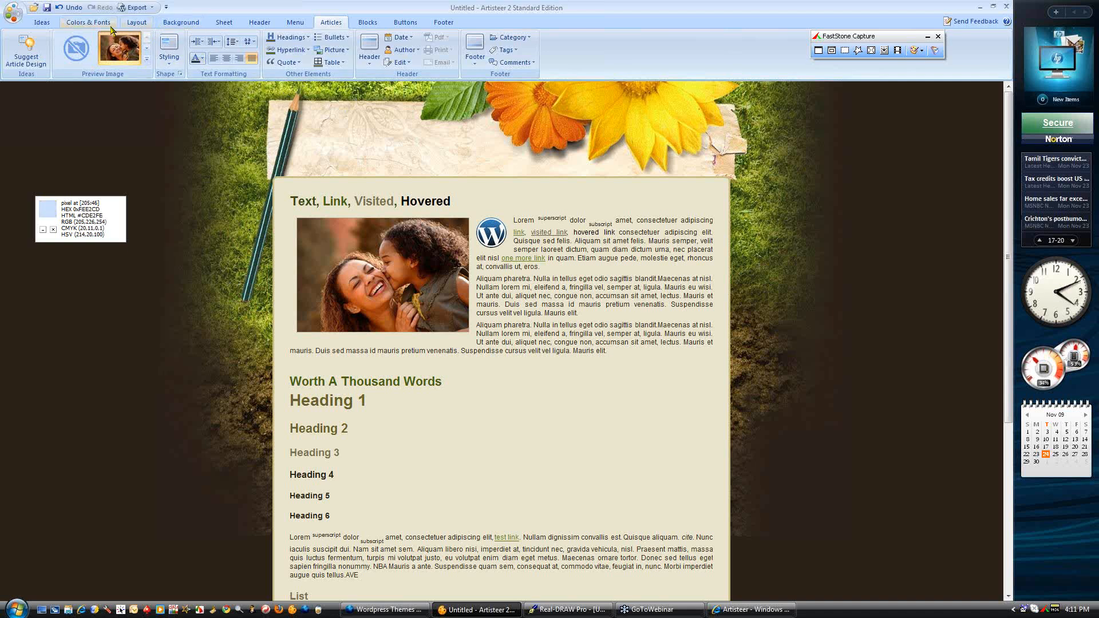
Change the page to a two-column layout with the sidebar to the right of the content
{"action": "left_click", "coordinate": [137, 23]}
{"action": "left_click", "coordinate": [114, 57]}
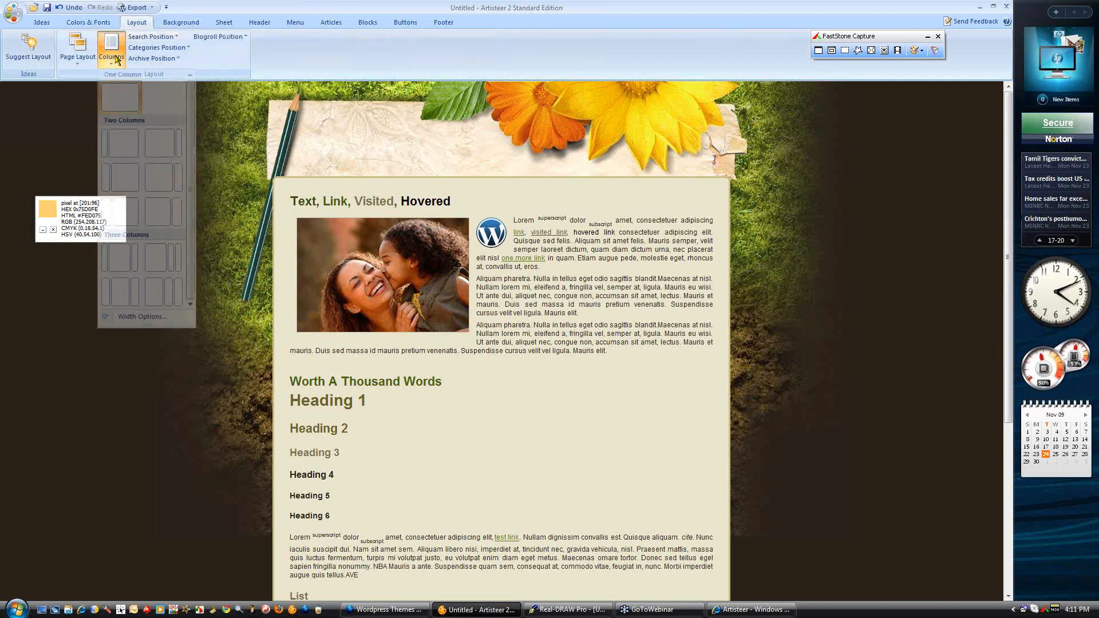
{"action": "left_click", "coordinate": [171, 139]}
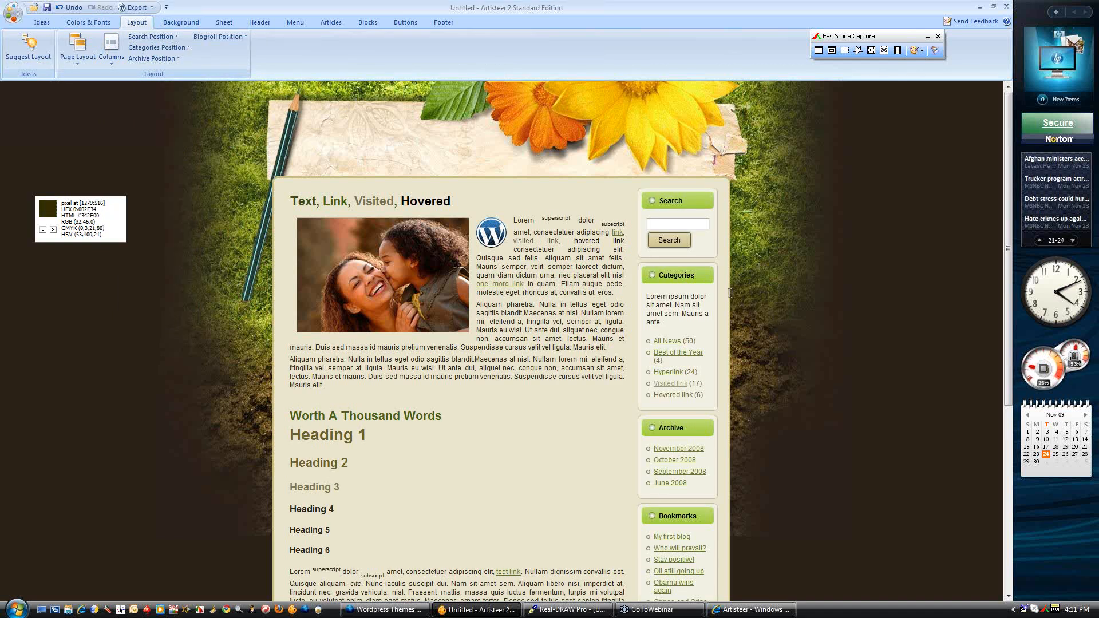
Set the page background image's scrolling to Fixed and check how the image behaves while the page scrolls
{"action": "scroll", "coordinate": [640, 349], "scroll_direction": "down", "scroll_amount": 5}
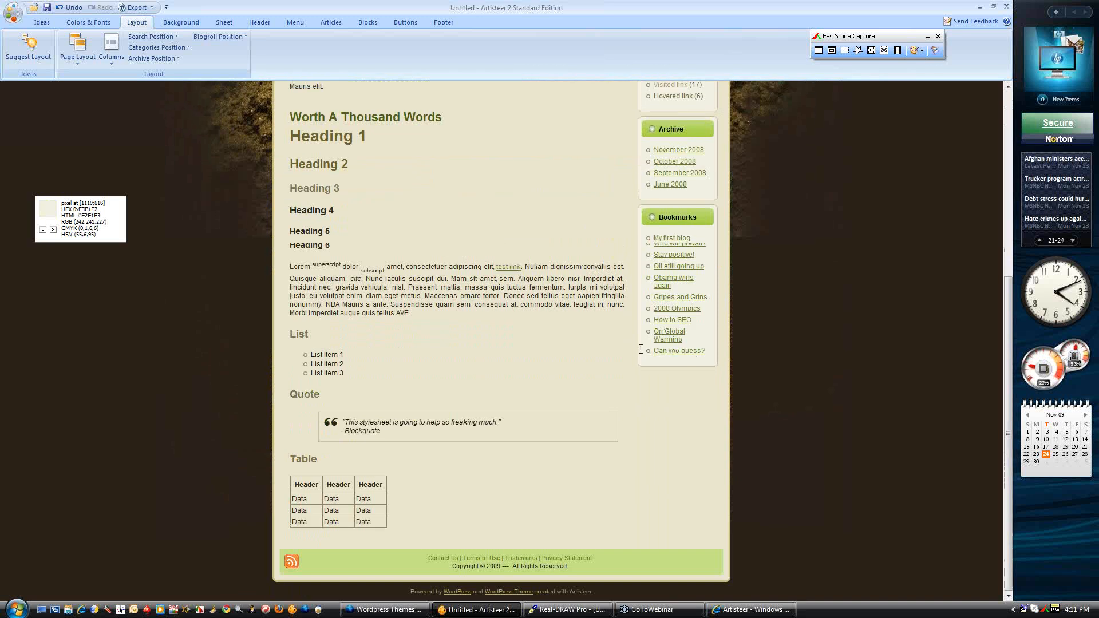
{"action": "scroll", "coordinate": [640, 349], "scroll_direction": "up", "scroll_amount": 5}
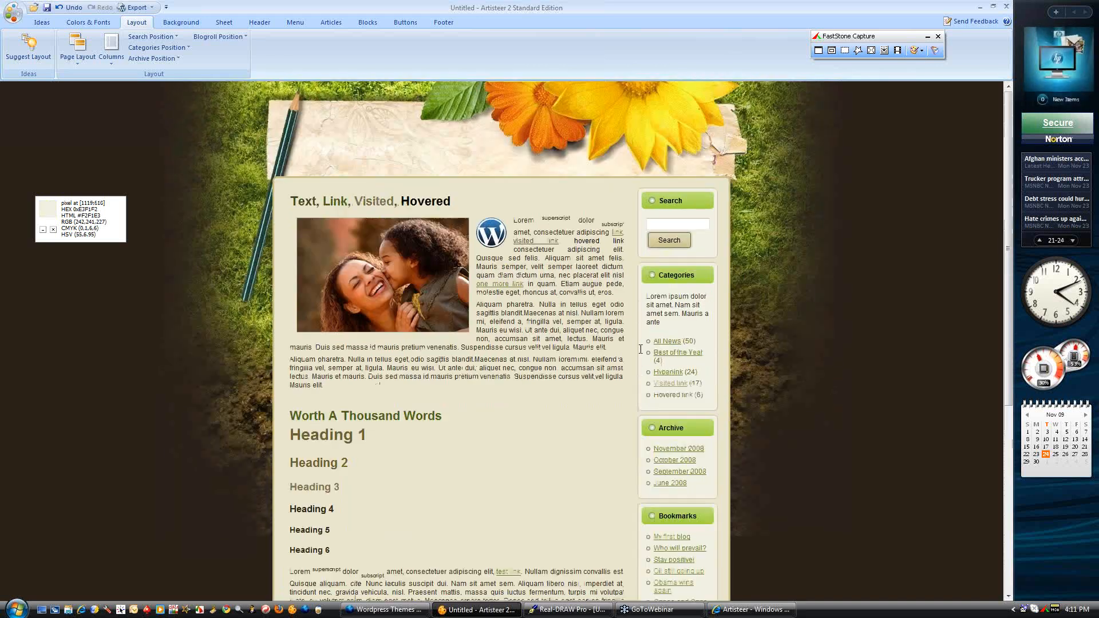
{"action": "left_click", "coordinate": [180, 22]}
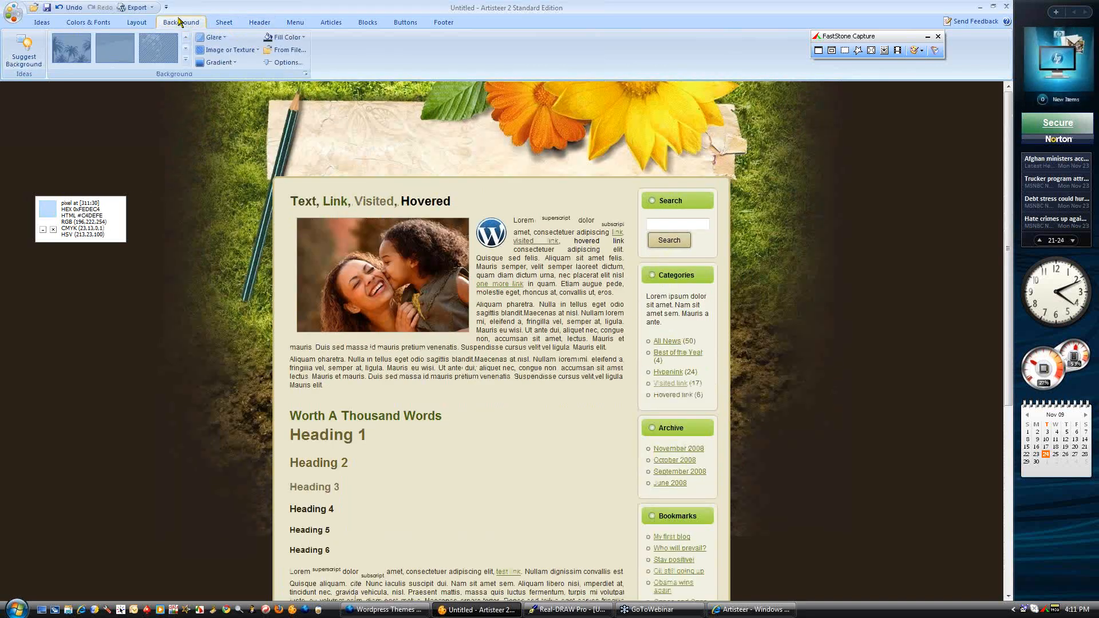
{"action": "left_click", "coordinate": [286, 62]}
{"action": "left_click", "coordinate": [585, 258]}
{"action": "left_click", "coordinate": [575, 275]}
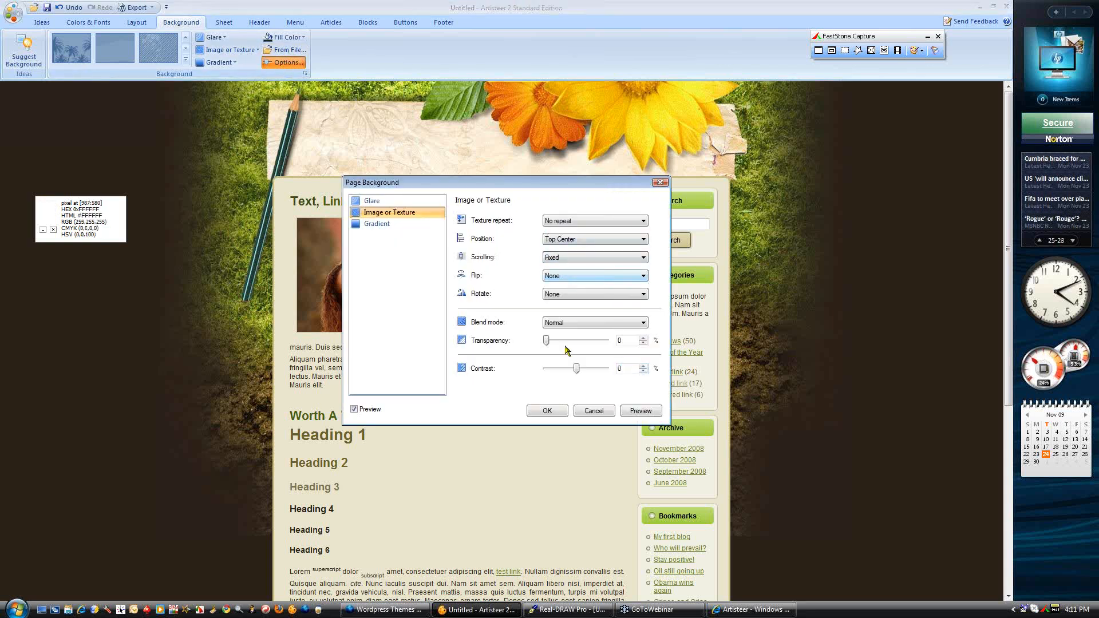
{"action": "left_click", "coordinate": [548, 412]}
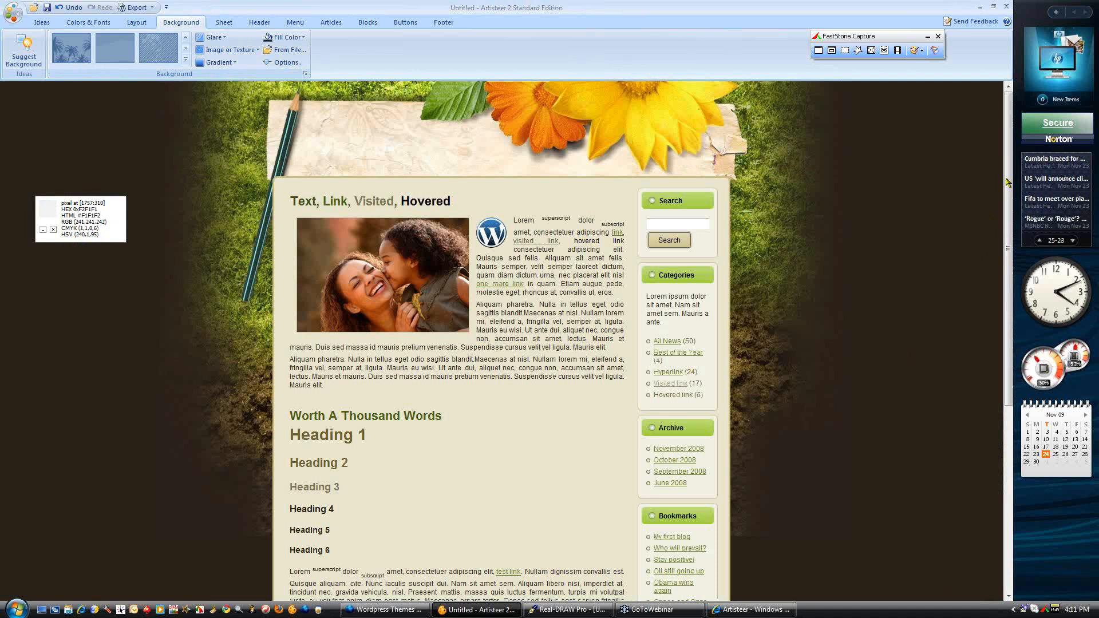
{"action": "left_click_drag", "start_coordinate": [1008, 184], "coordinate": [1033, 429]}
{"action": "left_click_drag", "start_coordinate": [1034, 382], "coordinate": [1032, 141]}
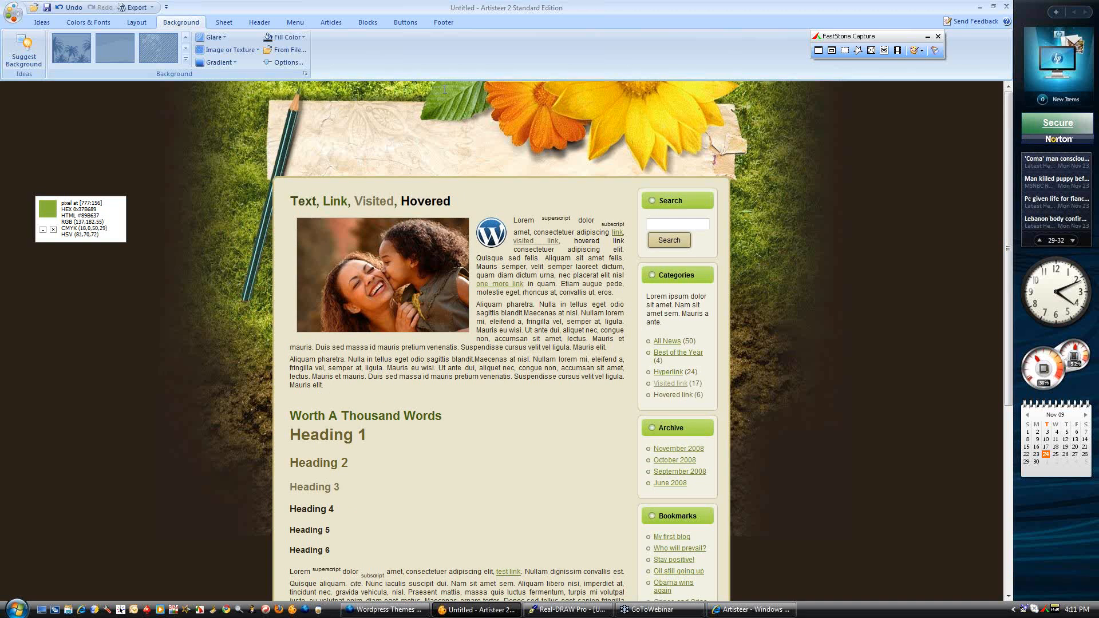
Set the fill color of the sidebar block headers to the custom green 96C247
{"action": "left_click", "coordinate": [368, 23]}
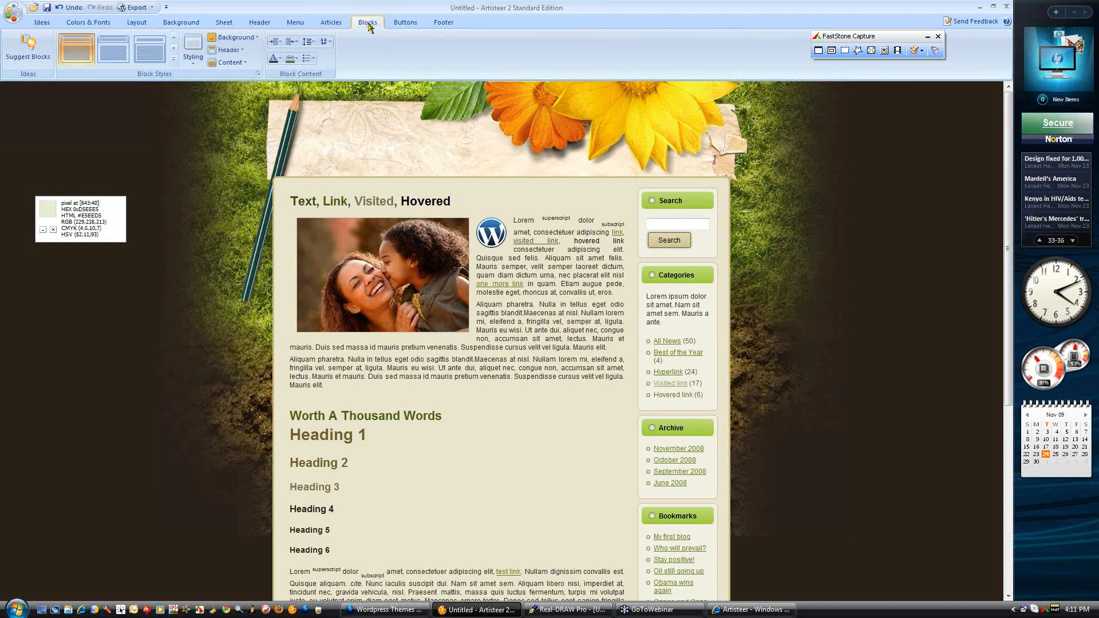
{"action": "left_click", "coordinate": [229, 50]}
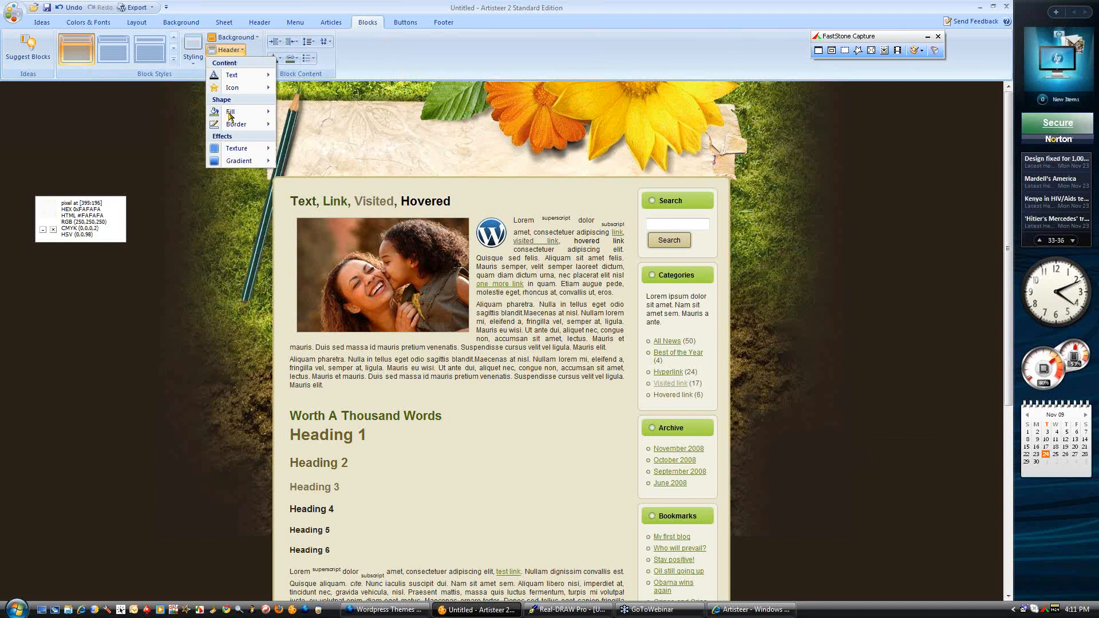
{"action": "mouse_move", "coordinate": [239, 114]}
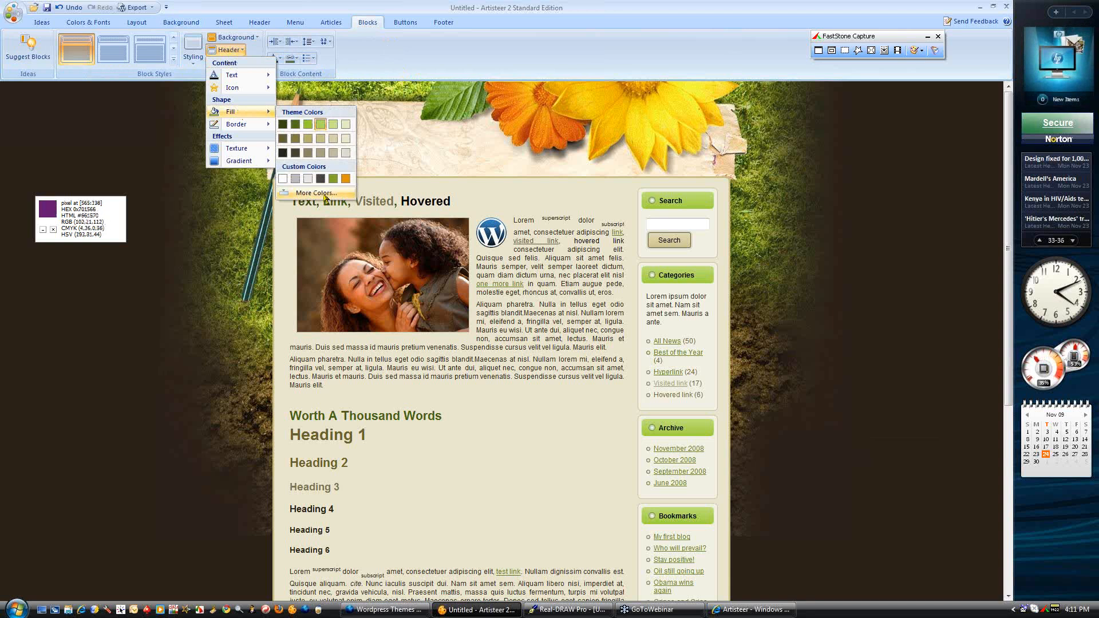
{"action": "left_click", "coordinate": [321, 194]}
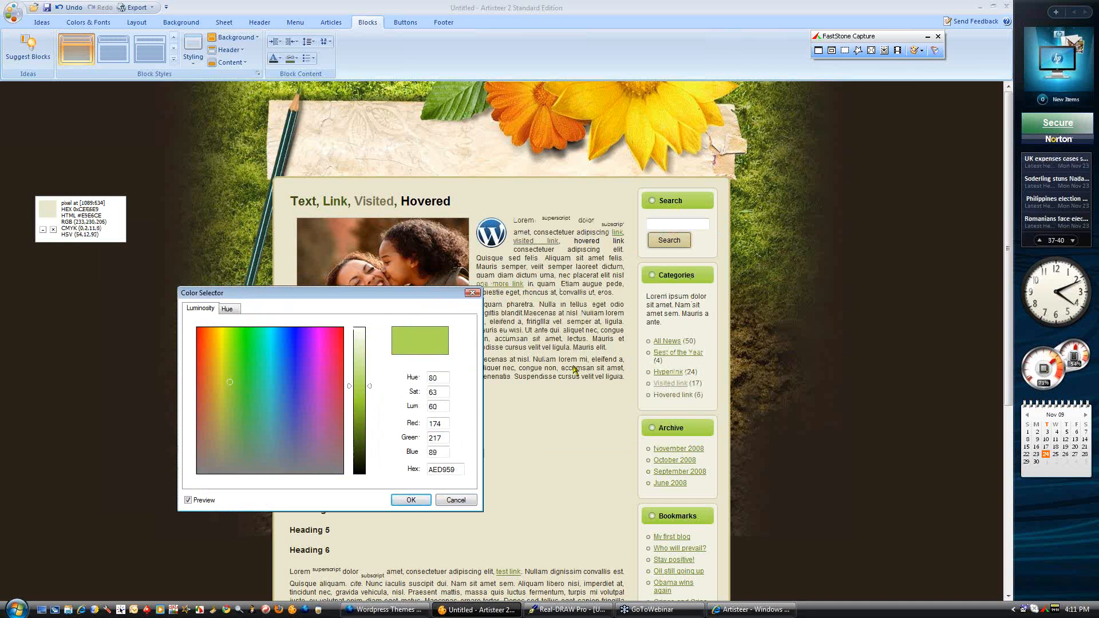
{"action": "left_click_drag", "start_coordinate": [461, 469], "coordinate": [430, 470]}
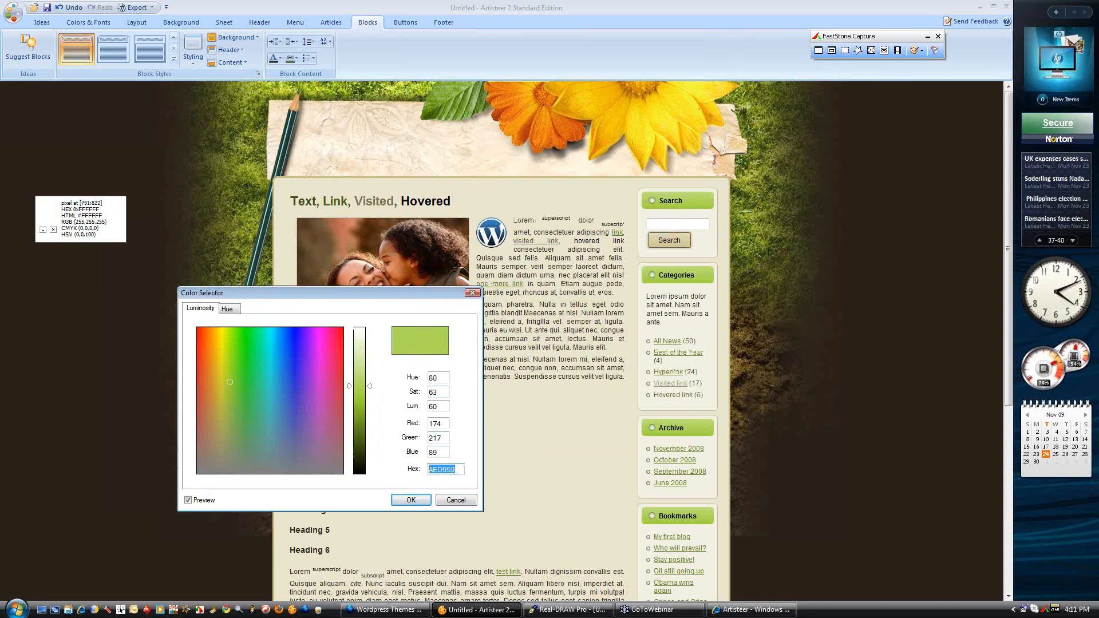
{"action": "type", "text": "96C247"}
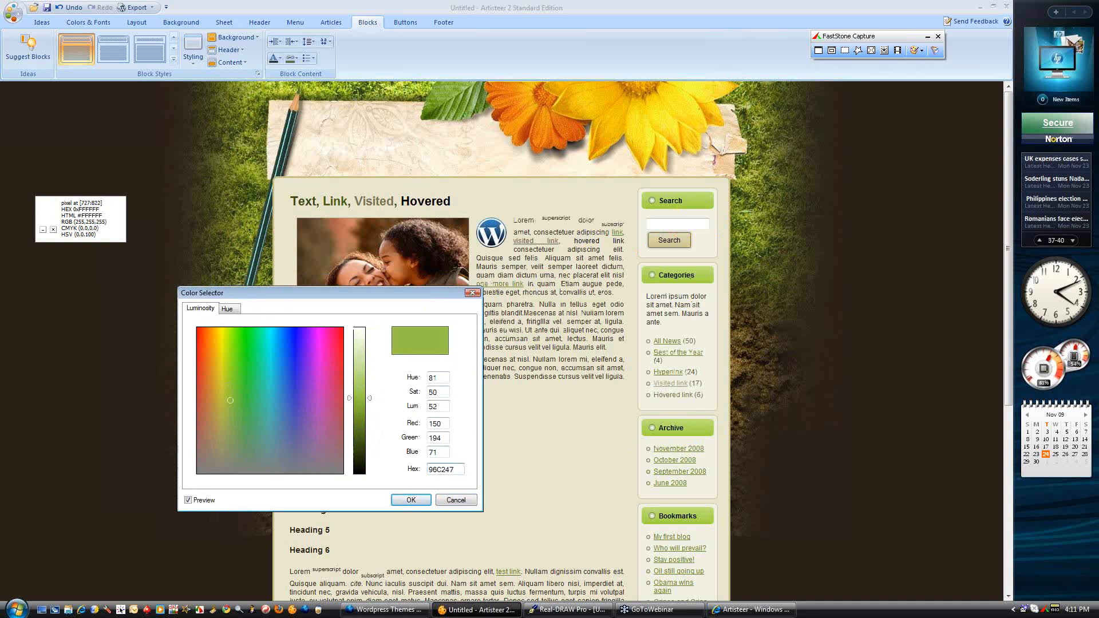
{"action": "left_click", "coordinate": [417, 500]}
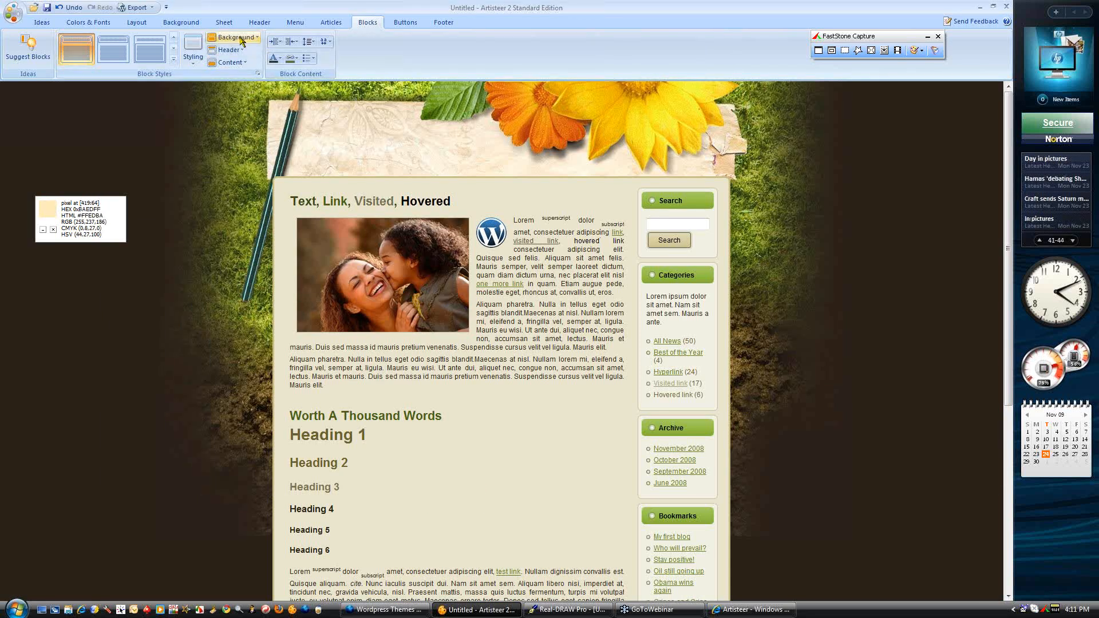
Apply the first With Glare gradient to the sidebar block headers
{"action": "left_click", "coordinate": [228, 50]}
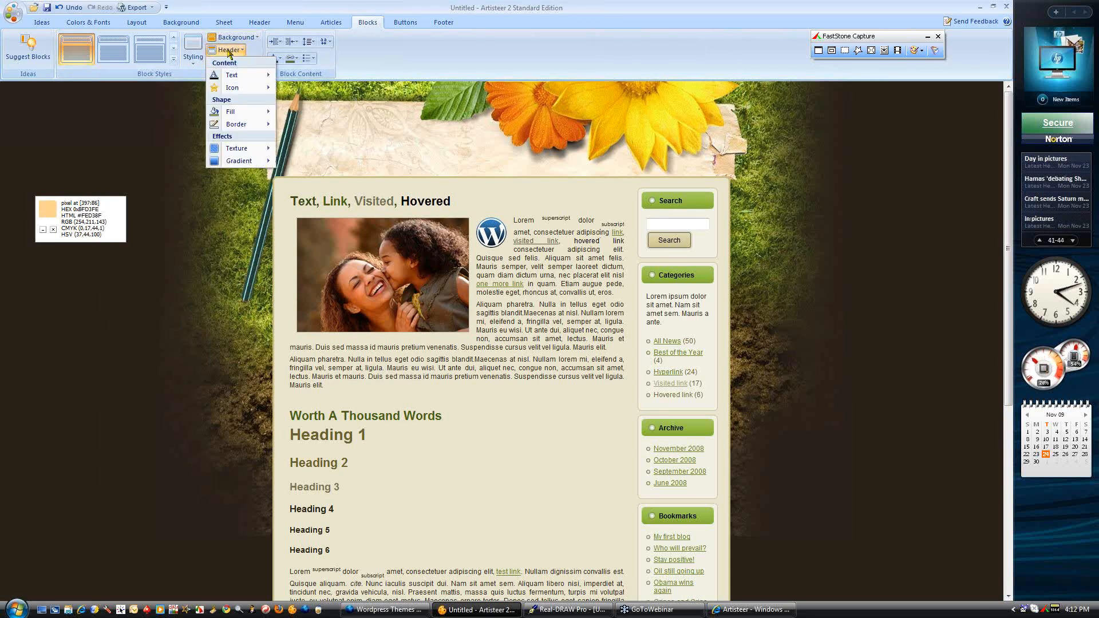
{"action": "mouse_move", "coordinate": [238, 162]}
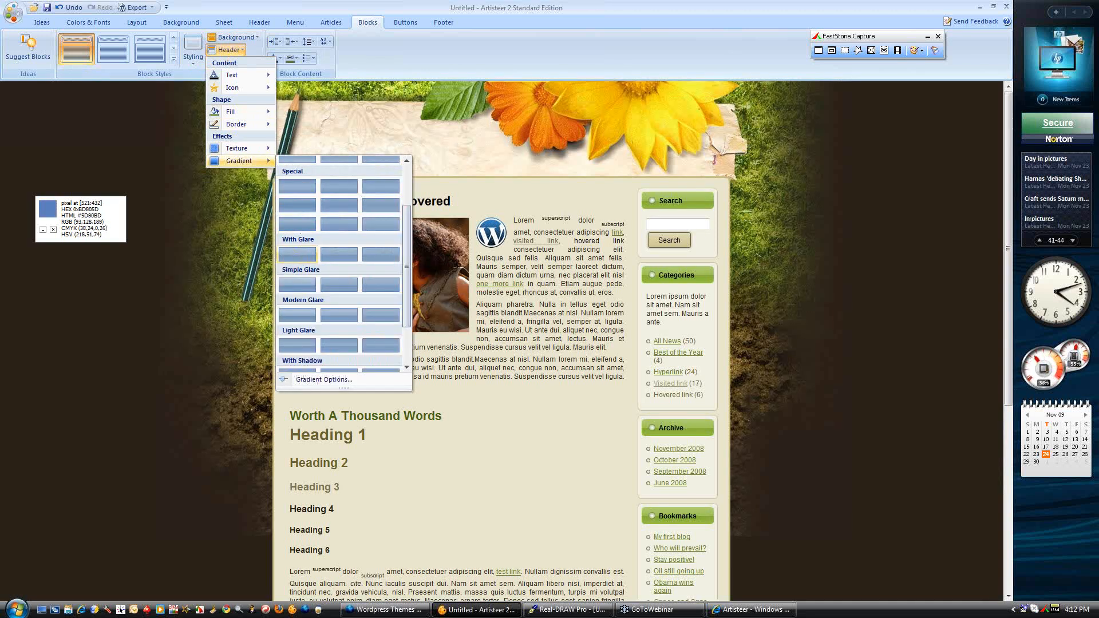
{"action": "left_click", "coordinate": [297, 254]}
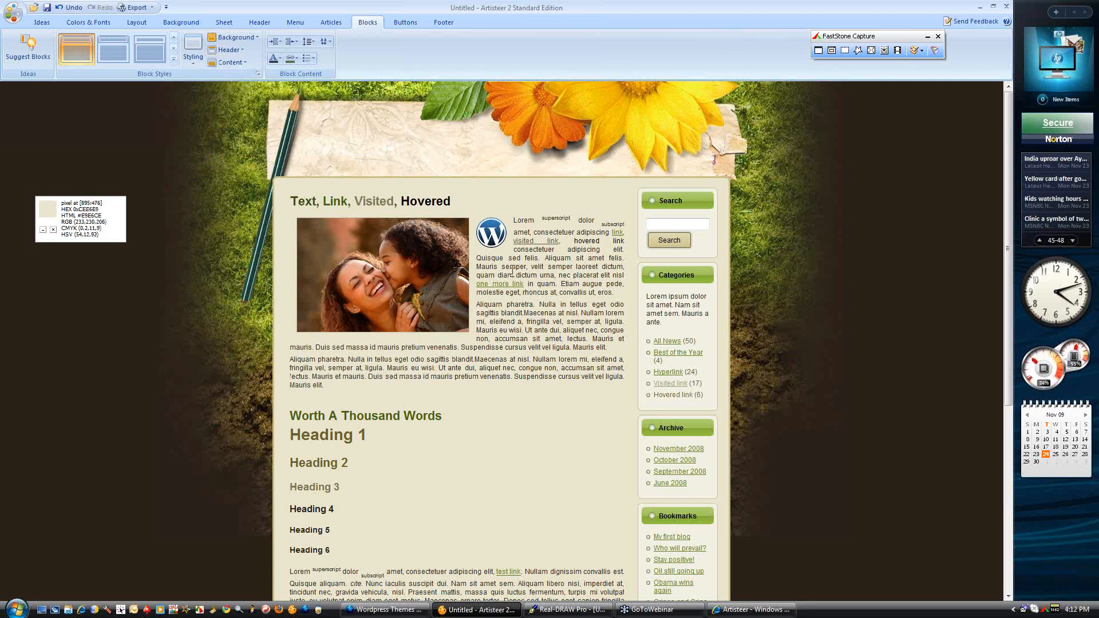
Replace the footer's RSS icon with the first icon in the second row of the Medium set
{"action": "scroll", "coordinate": [550, 543], "scroll_direction": "down", "scroll_amount": 5}
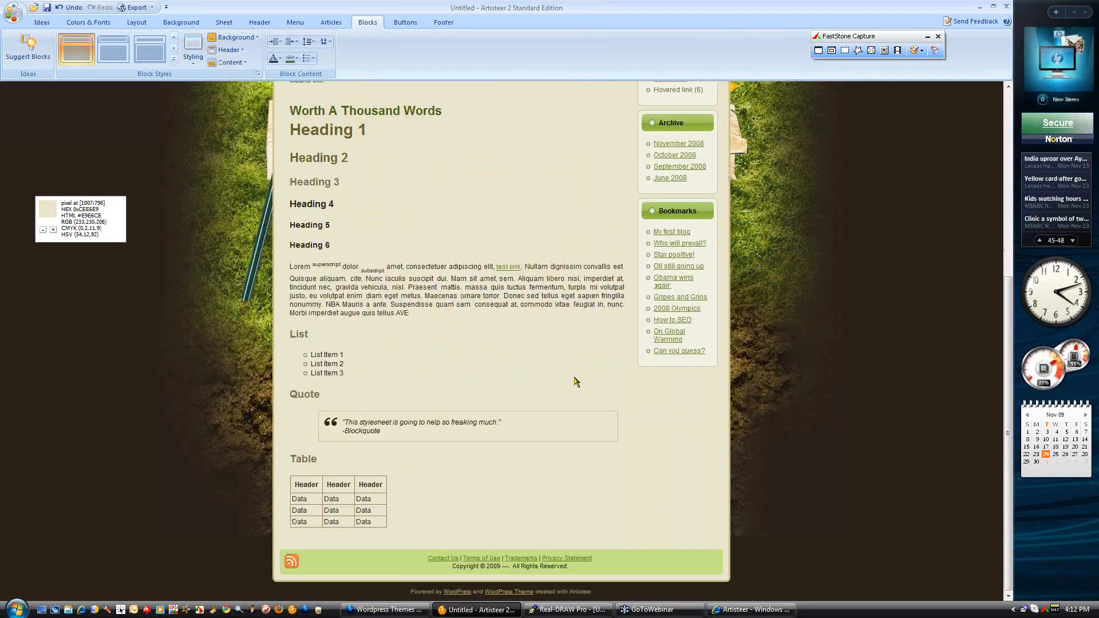
{"action": "left_click", "coordinate": [445, 23]}
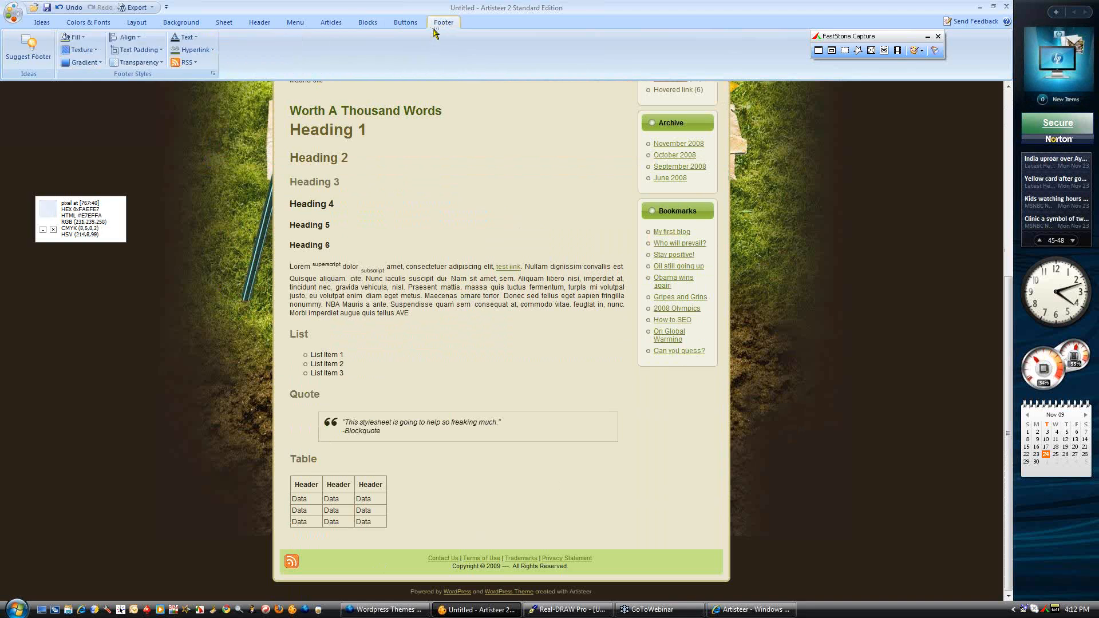
{"action": "left_click", "coordinate": [185, 63]}
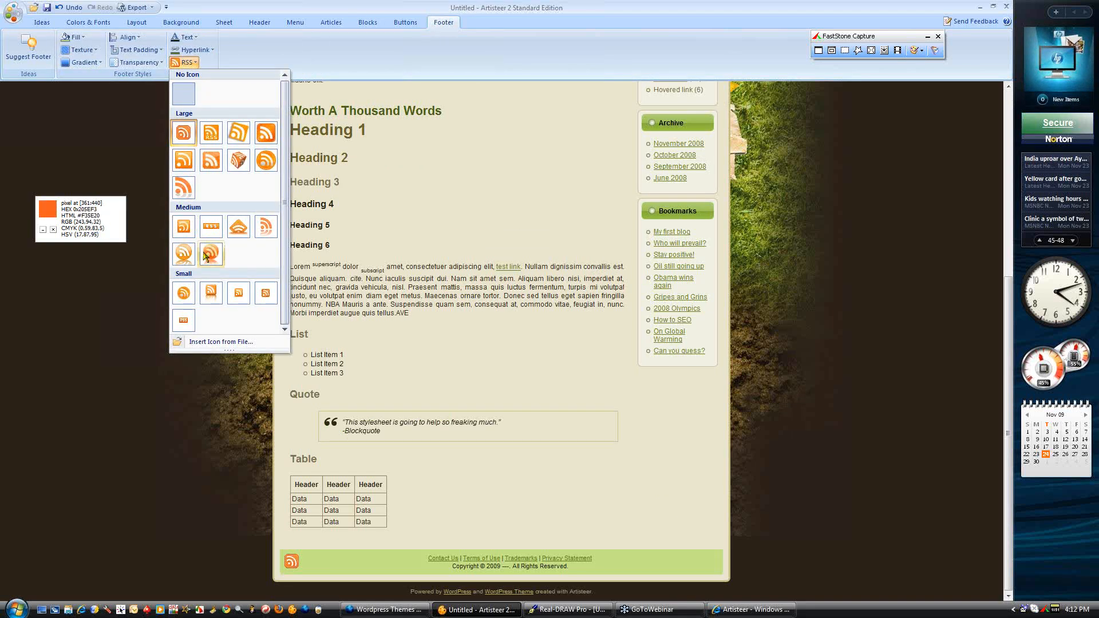
{"action": "left_click", "coordinate": [184, 254]}
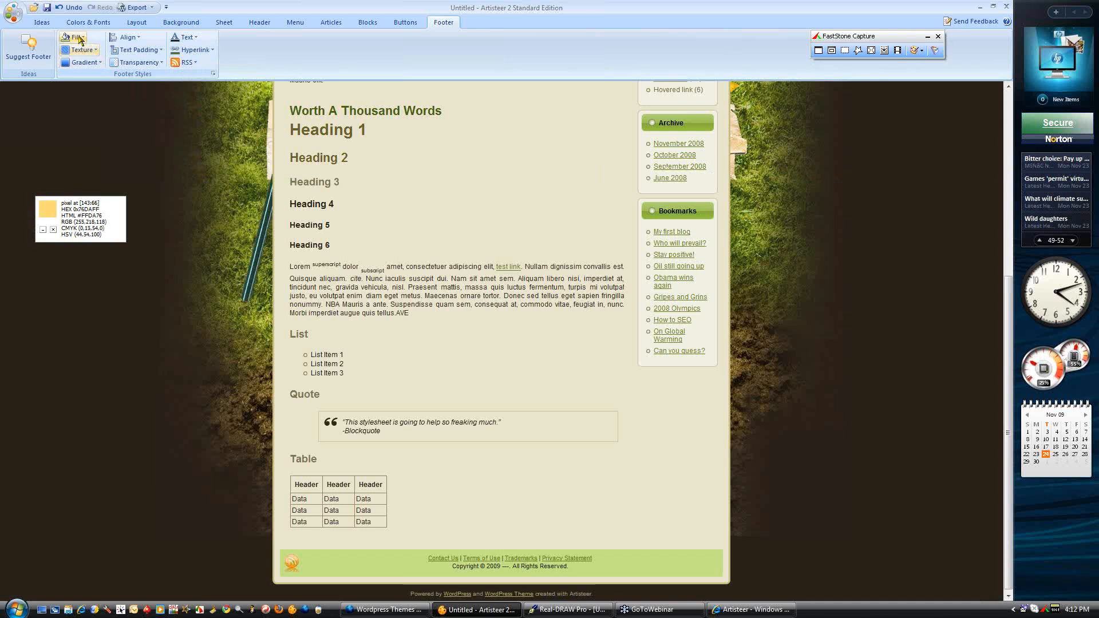
Set the footer's fill color to the custom green 96C247
{"action": "left_click", "coordinate": [77, 36]}
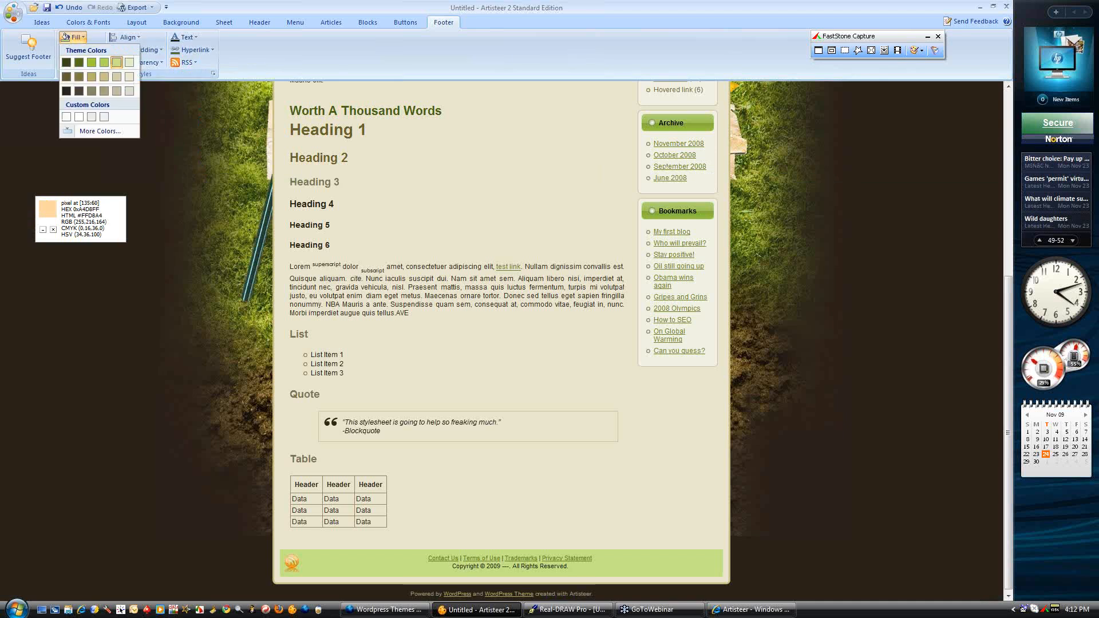
{"action": "left_click", "coordinate": [109, 127]}
{"action": "left_click_drag", "start_coordinate": [638, 372], "coordinate": [588, 373]}
{"action": "type", "text": "96C247"}
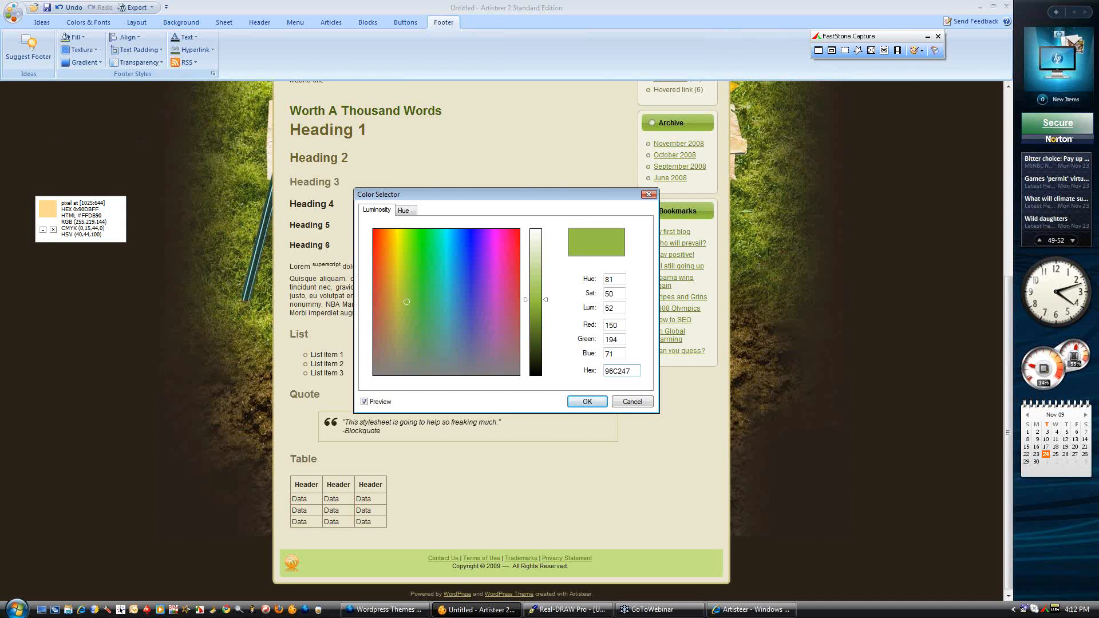
{"action": "left_click", "coordinate": [587, 401]}
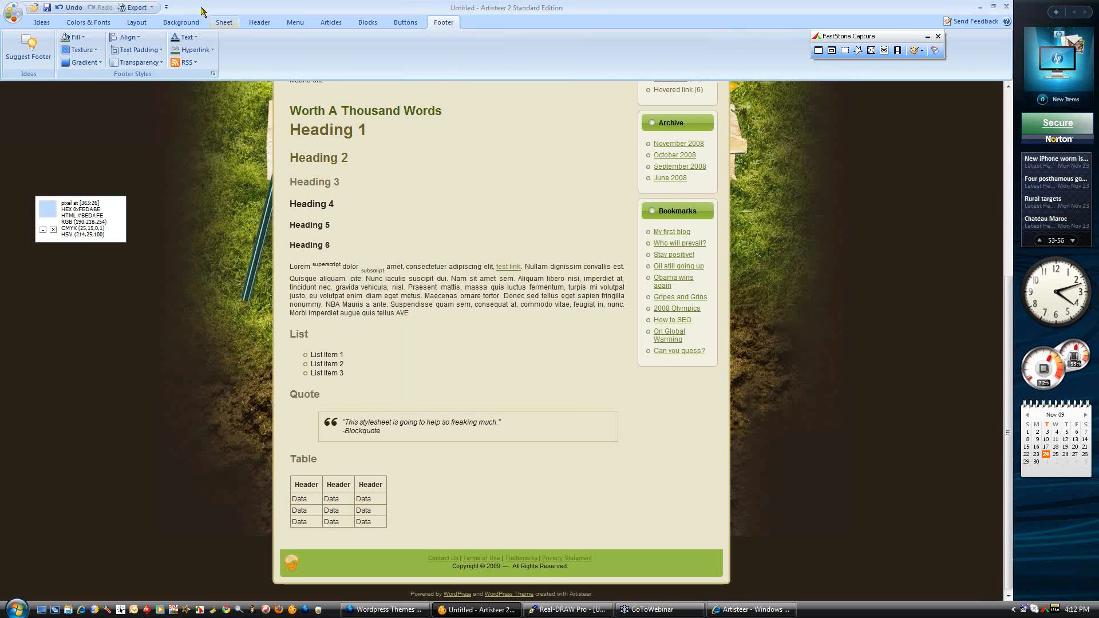
Reduce the sheet padding so the footer reaches the sheet's side and bottom borders
{"action": "left_click", "coordinate": [221, 24]}
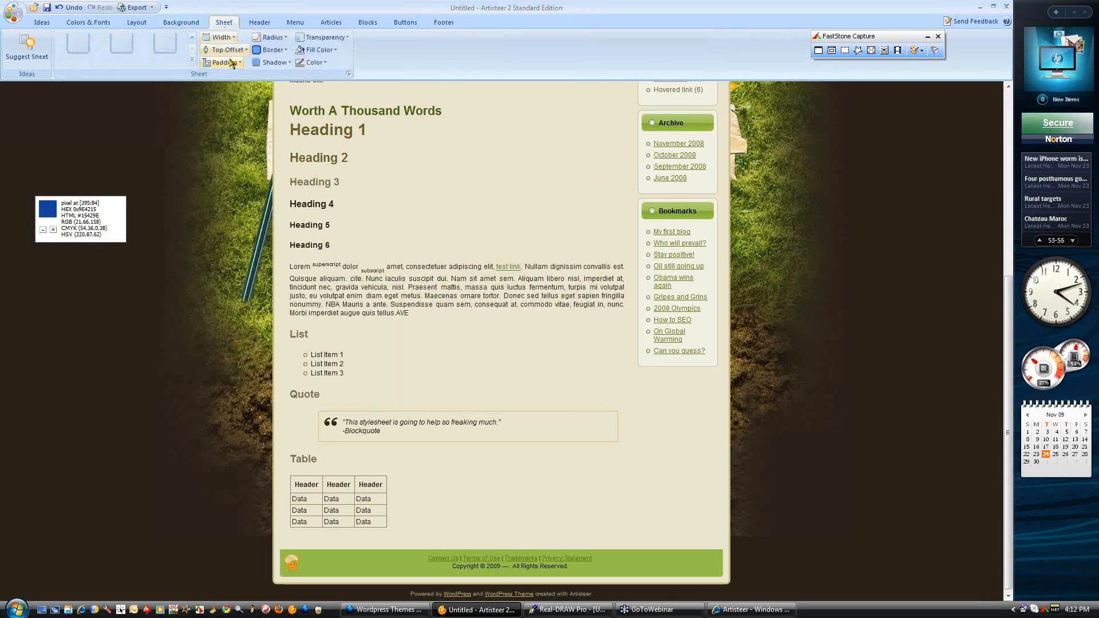
{"action": "left_click", "coordinate": [231, 61]}
{"action": "left_click", "coordinate": [234, 98]}
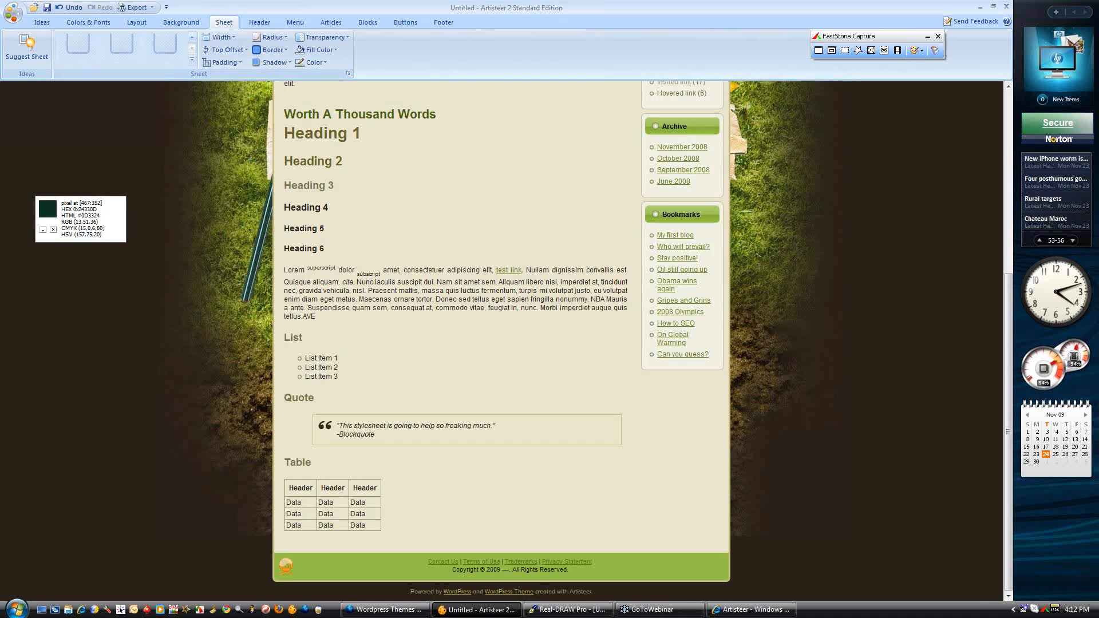
Apply the first gradient of the Special group to the footer
{"action": "left_click", "coordinate": [444, 23]}
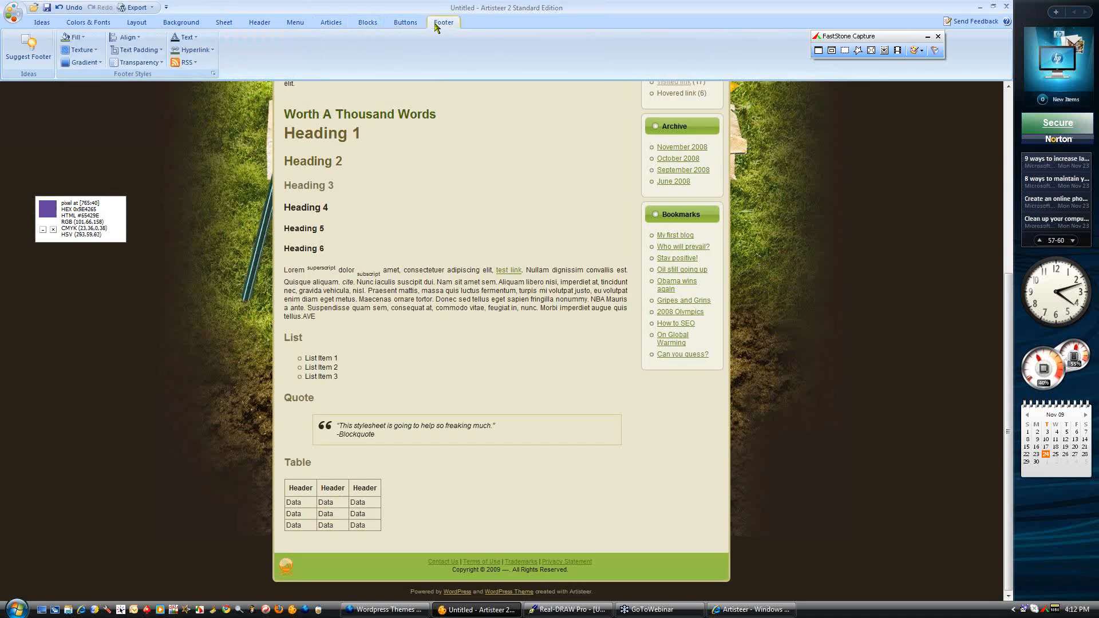
{"action": "left_click", "coordinate": [84, 64]}
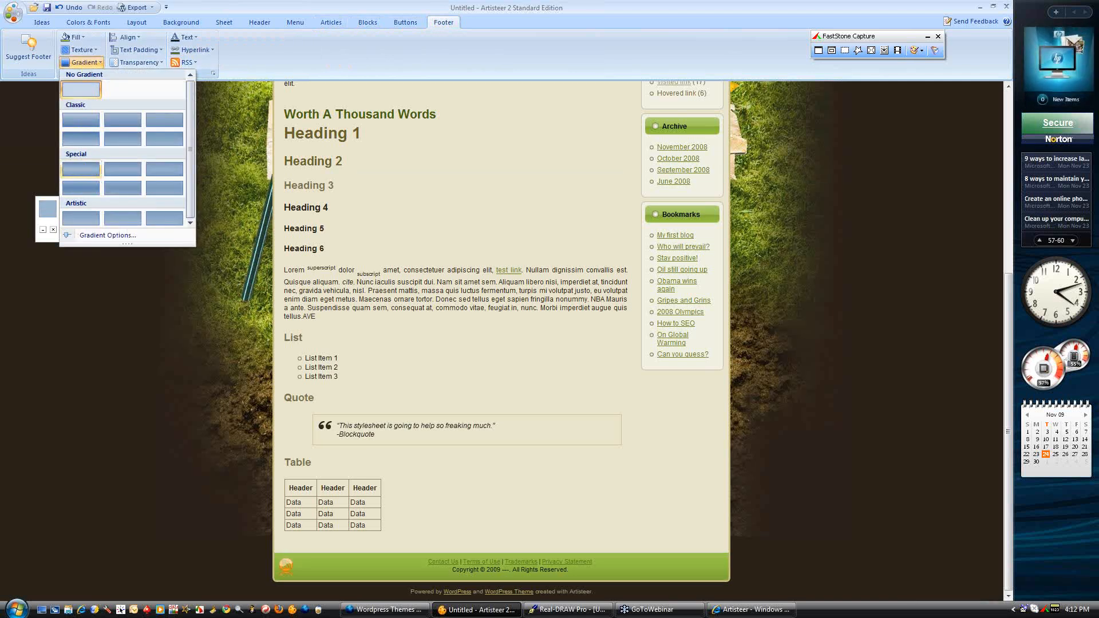
{"action": "left_click", "coordinate": [80, 169]}
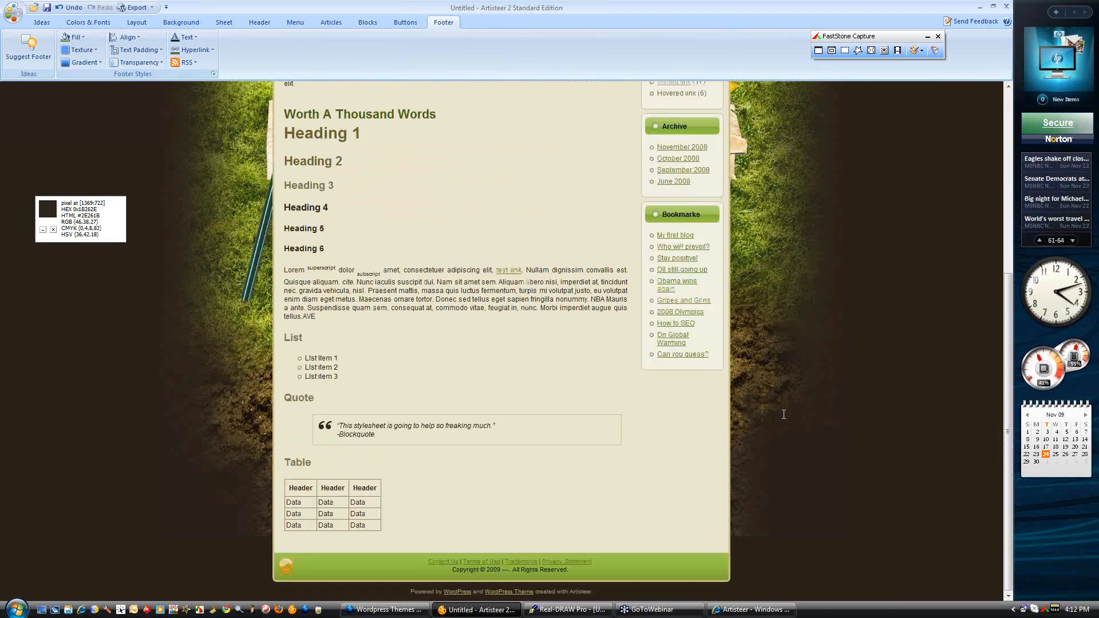
{"action": "scroll", "coordinate": [783, 413], "scroll_direction": "up", "scroll_amount": 5}
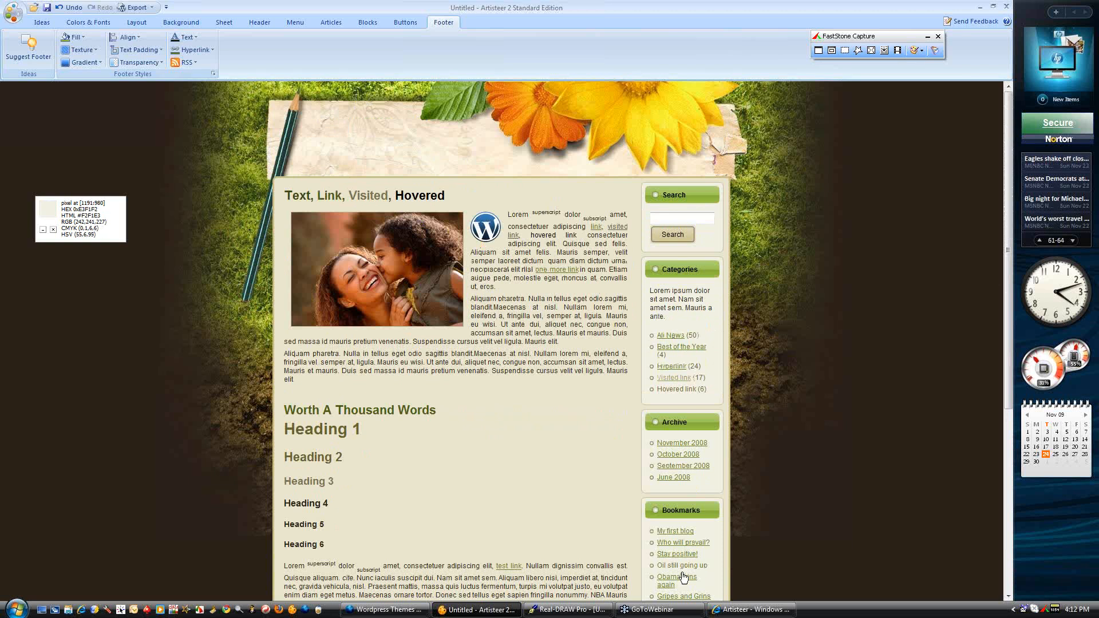
{"action": "left_click", "coordinate": [567, 610]}
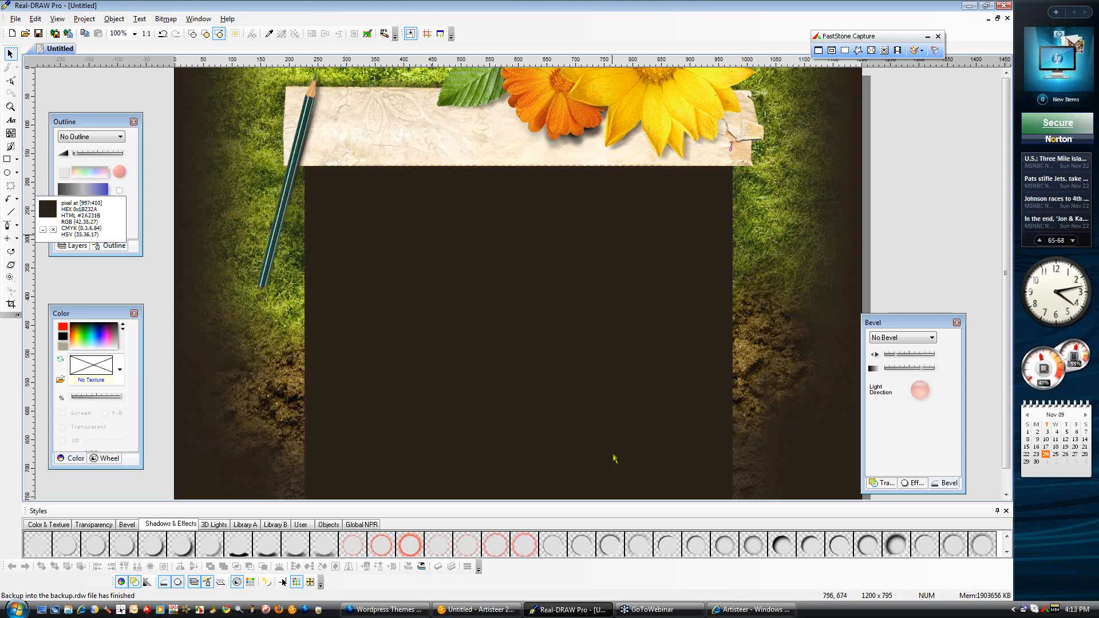
{"action": "left_click", "coordinate": [488, 610]}
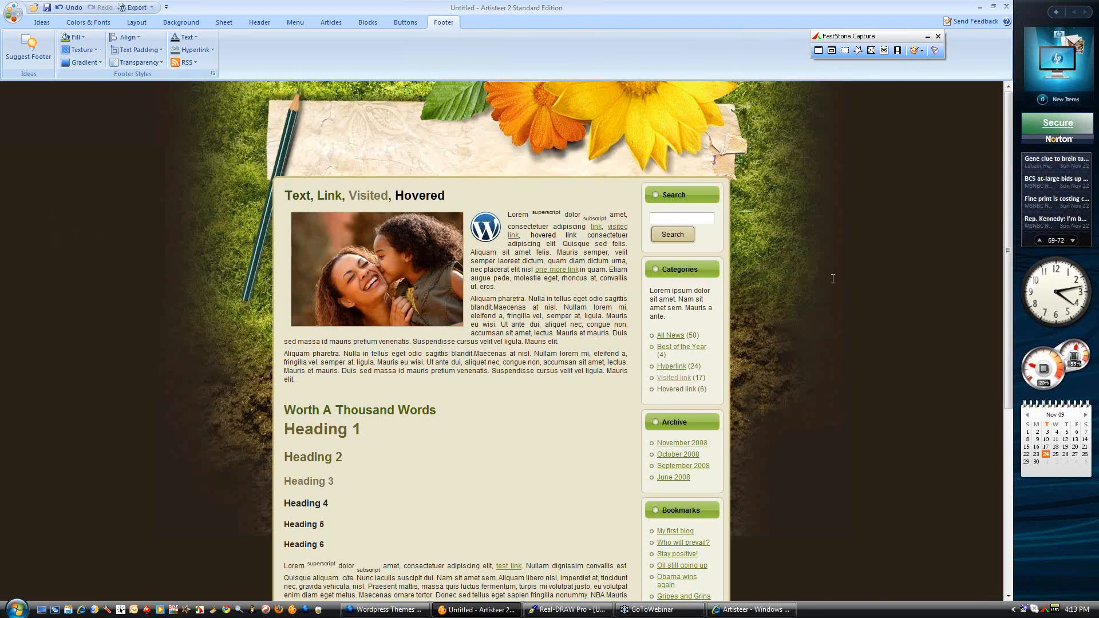
{"action": "scroll", "coordinate": [1011, 187], "scroll_direction": "down", "scroll_amount": 5}
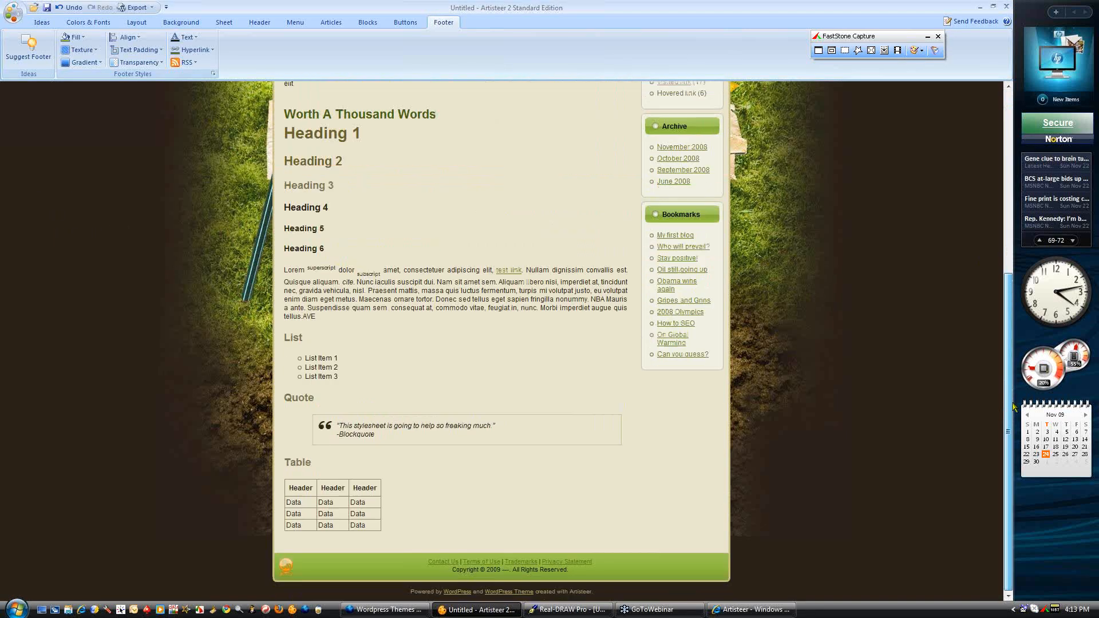
{"action": "scroll", "coordinate": [1012, 314], "scroll_direction": "up", "scroll_amount": 5}
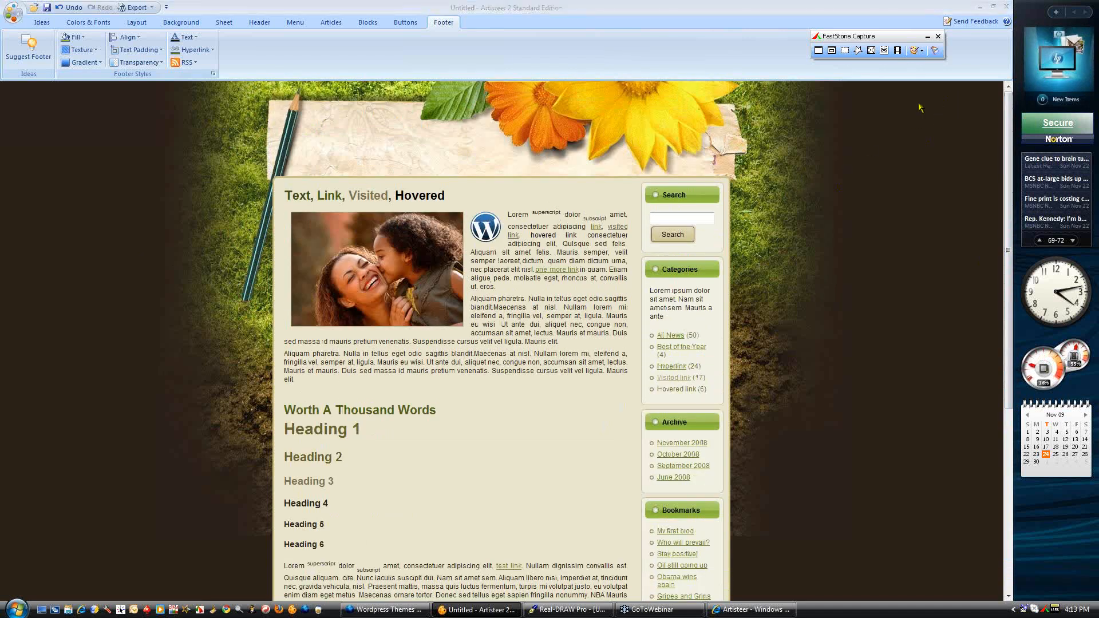
Switch to Real-DRAW Pro and start a text object on the paper banner using the Impact font
{"action": "left_click", "coordinate": [563, 614]}
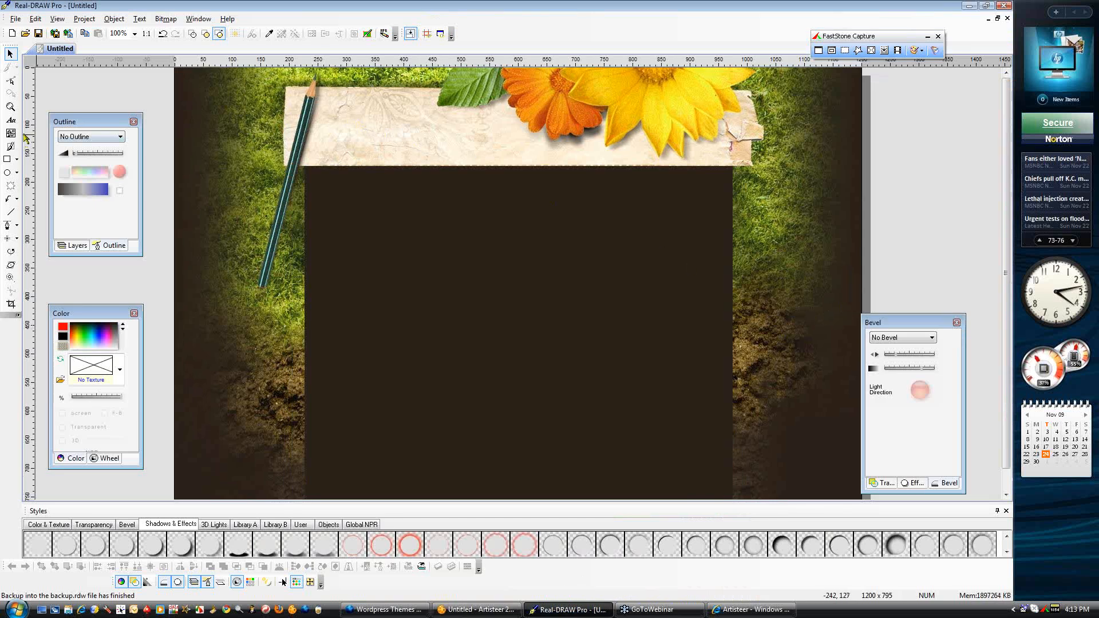
{"action": "left_click", "coordinate": [10, 121]}
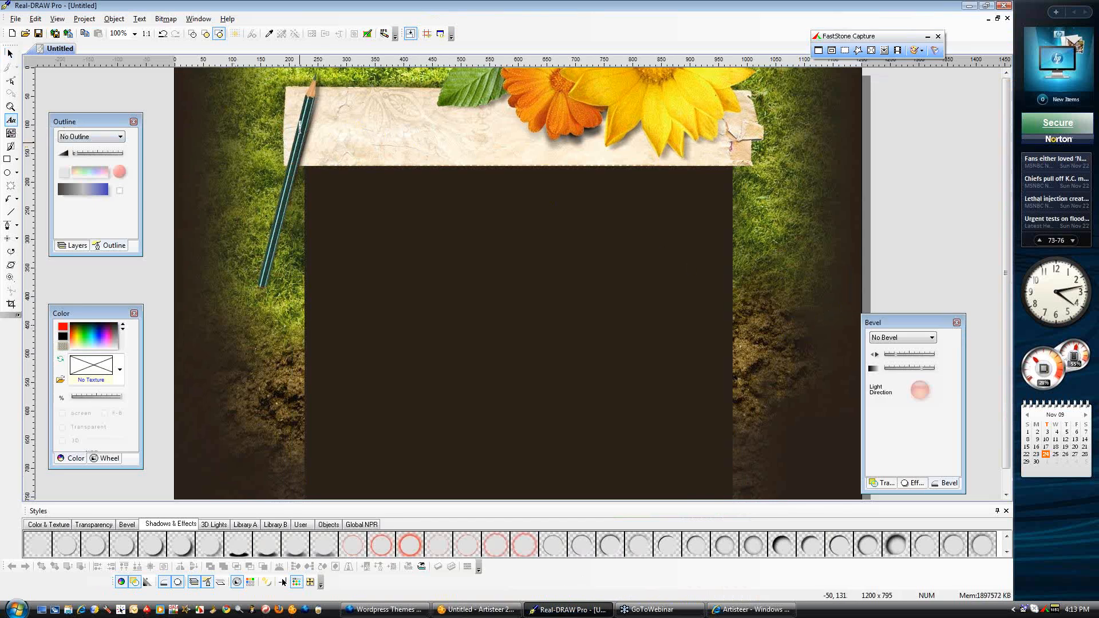
{"action": "left_click", "coordinate": [328, 124]}
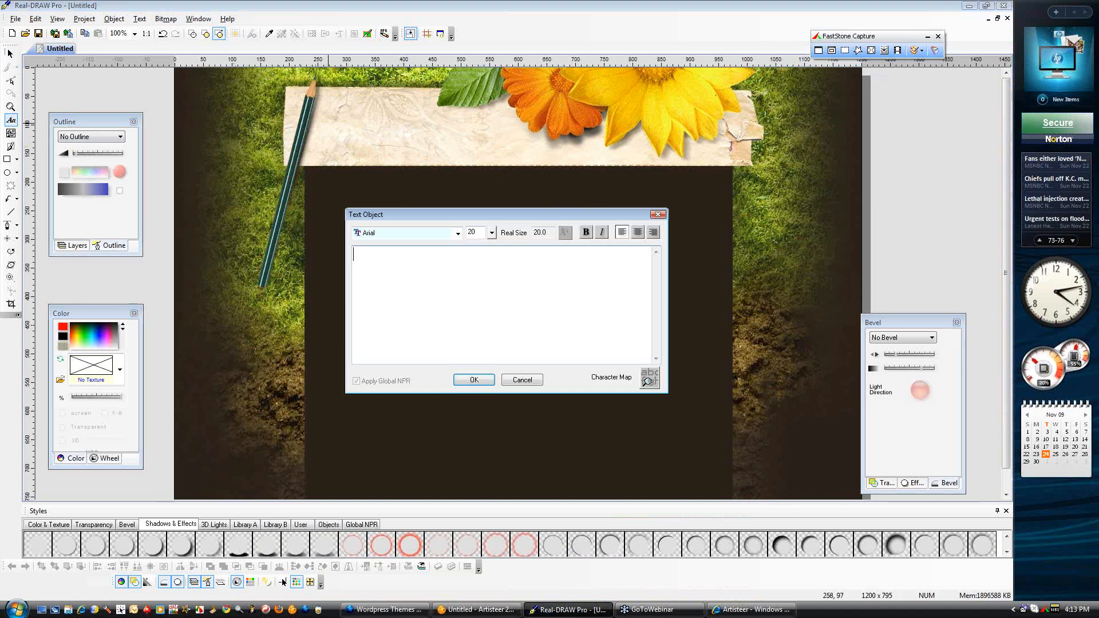
{"action": "left_click", "coordinate": [458, 234]}
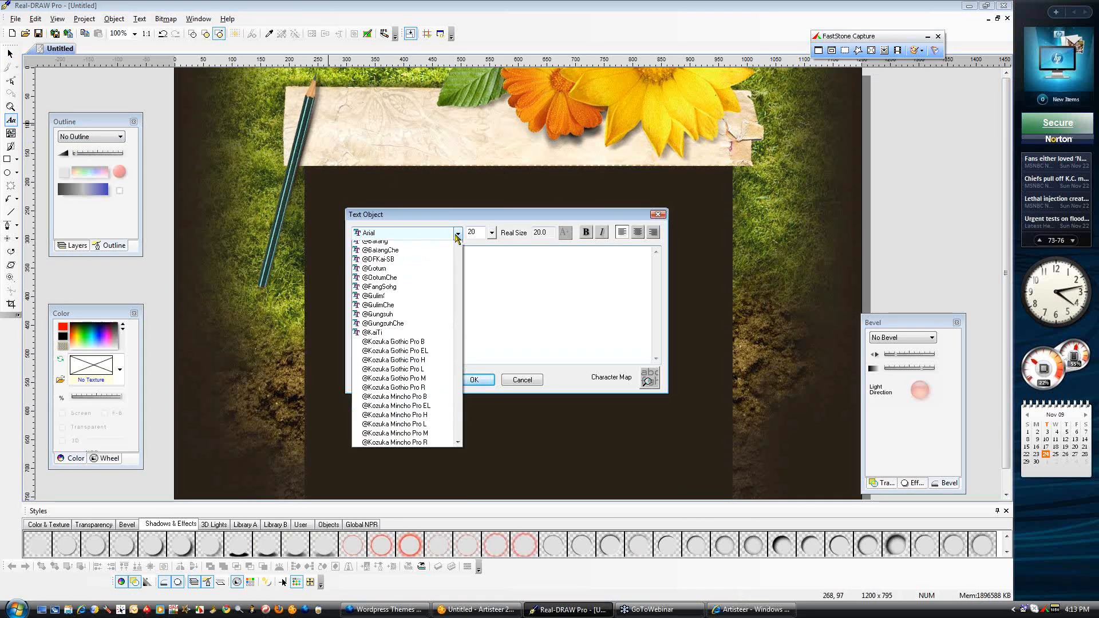
{"action": "left_click_drag", "start_coordinate": [458, 309], "coordinate": [459, 397]}
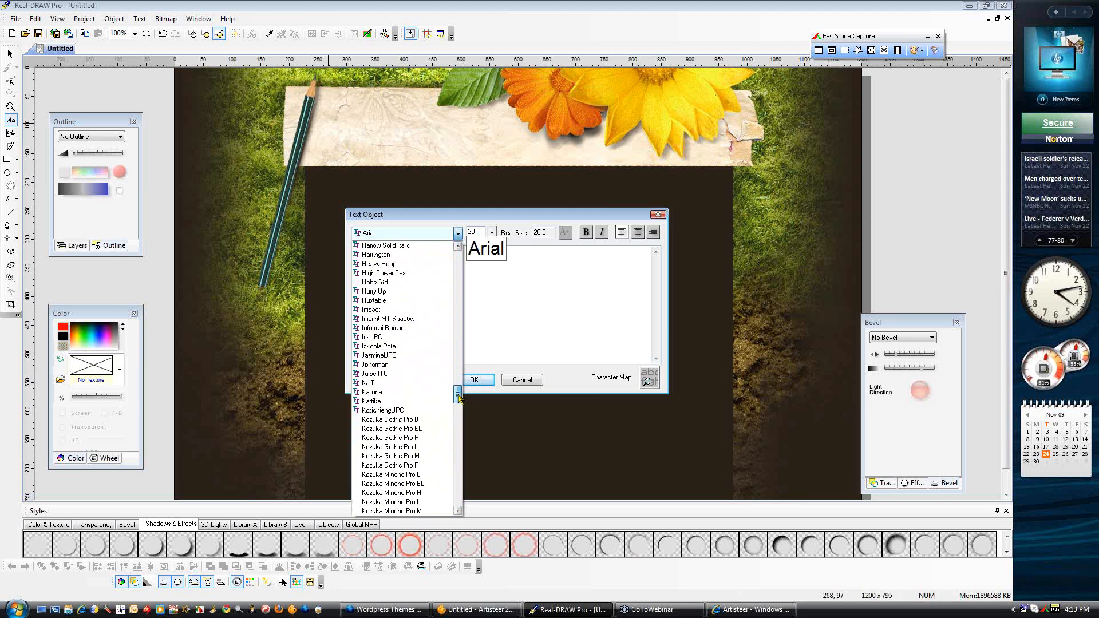
{"action": "left_click", "coordinate": [373, 314]}
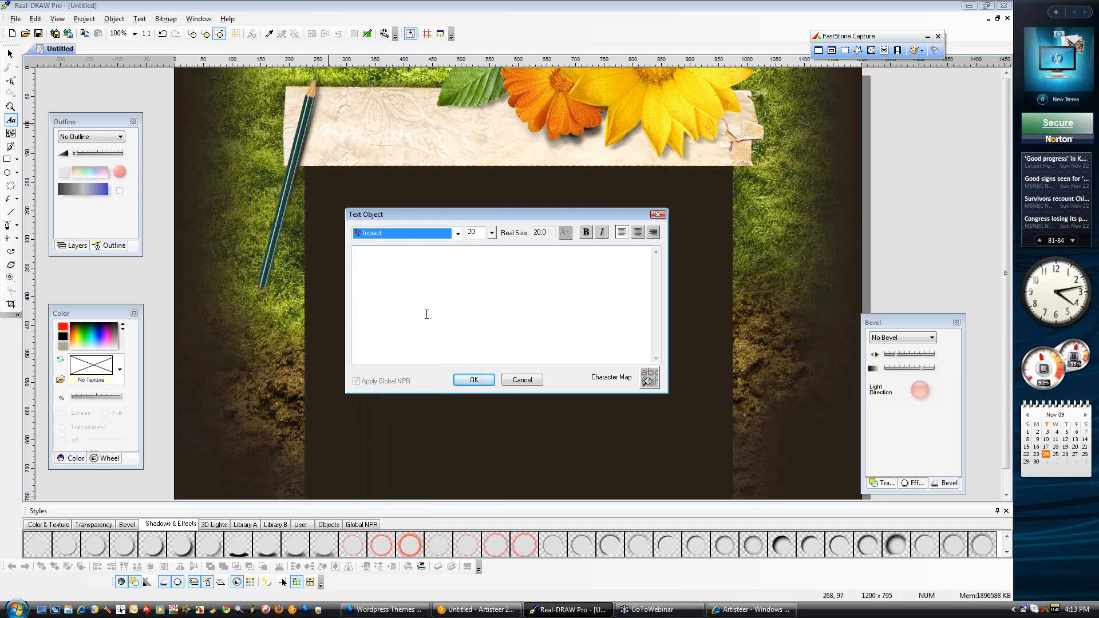
Set the font size to 62 and add the title text "Text Goes Here..."
{"action": "left_click", "coordinate": [493, 235]}
{"action": "left_click", "coordinate": [493, 235]}
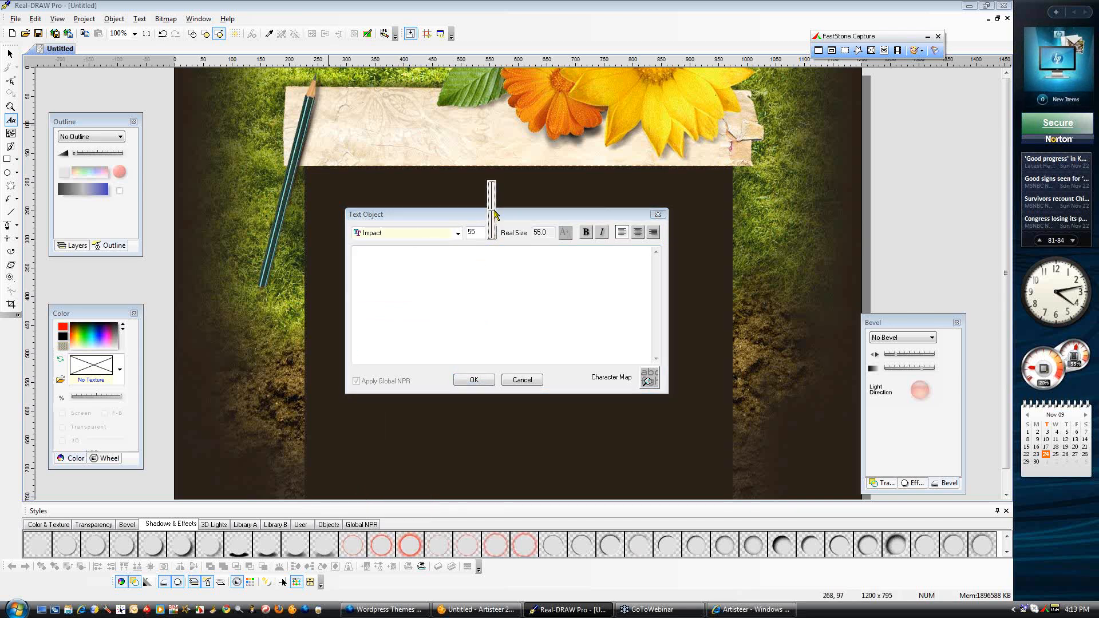
{"action": "left_click", "coordinate": [491, 268]}
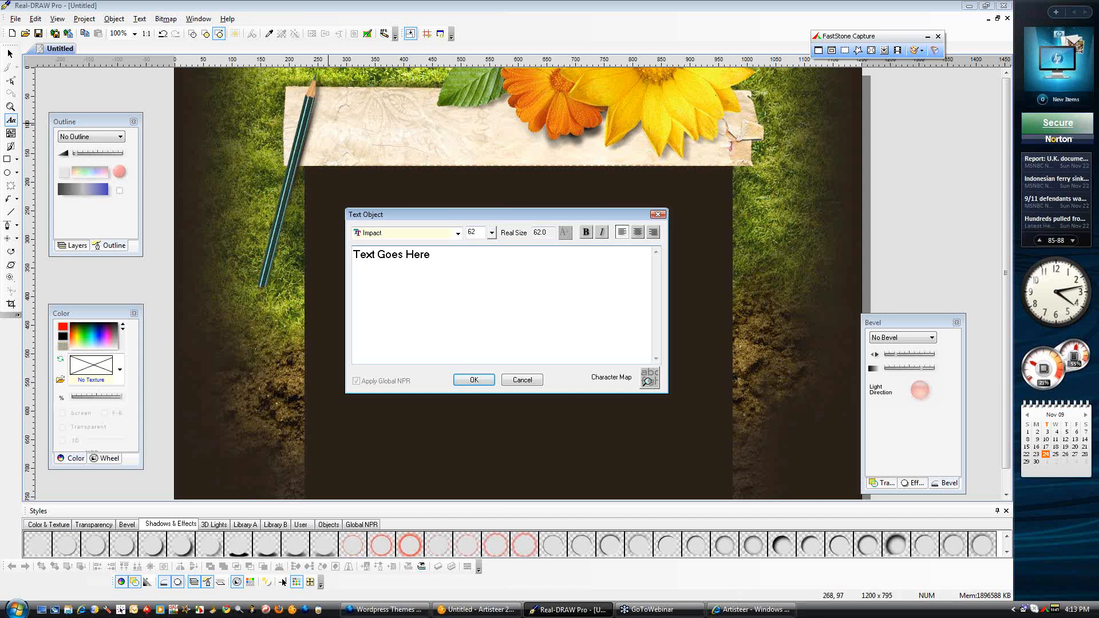
{"action": "type", "text": "..."}
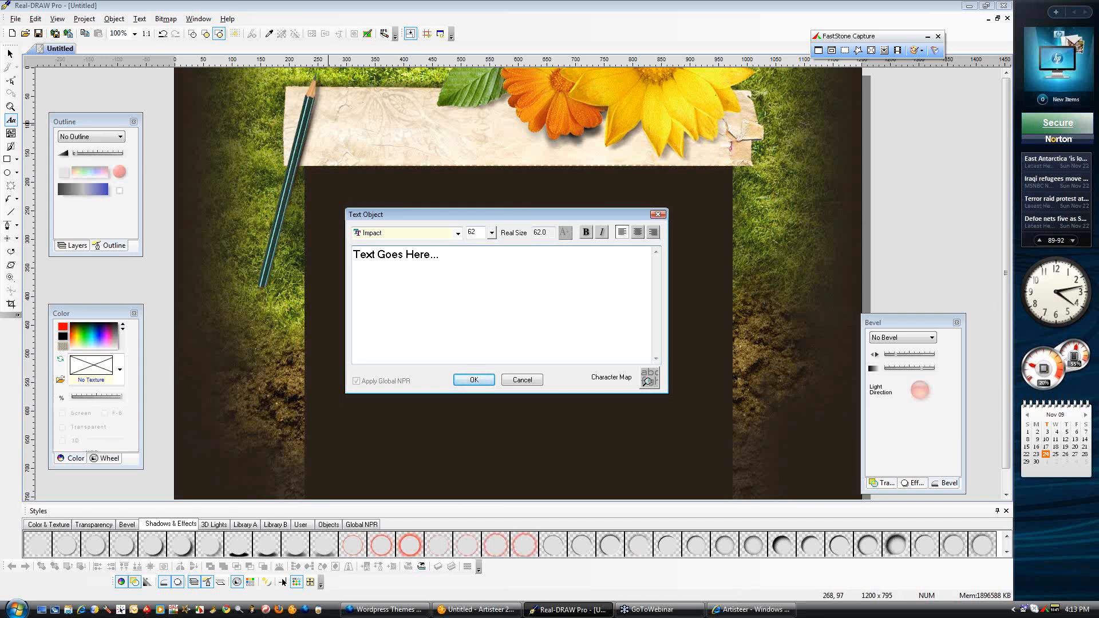
{"action": "left_click", "coordinate": [469, 380]}
Position the title on the paper banner between the pencil and the orange flower
{"action": "left_click_drag", "start_coordinate": [401, 138], "coordinate": [386, 119]}
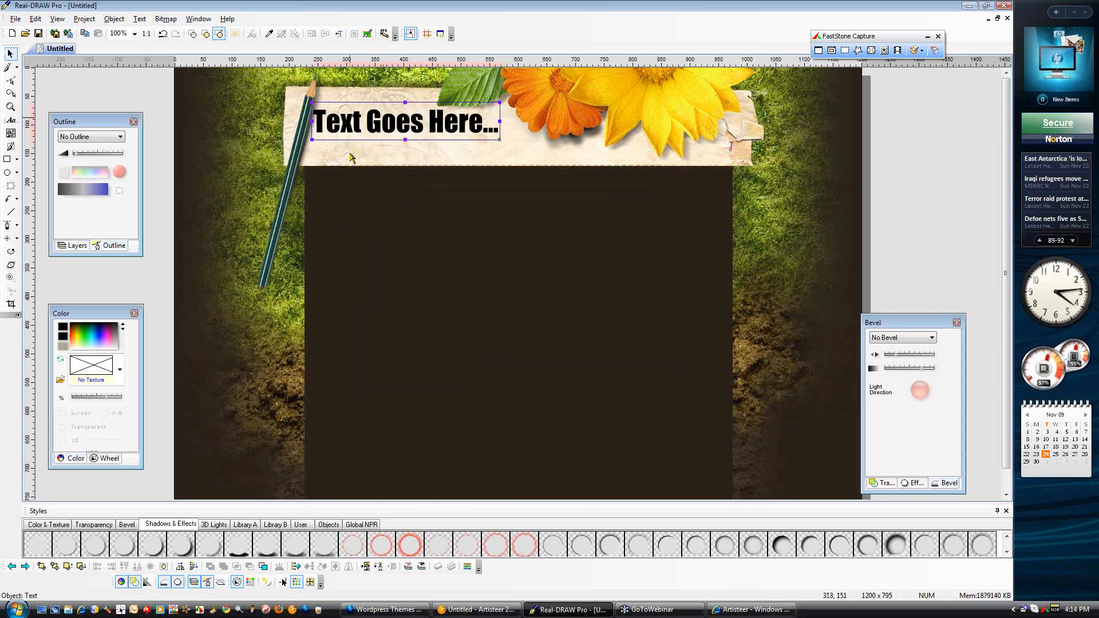
{"action": "left_click", "coordinate": [443, 155]}
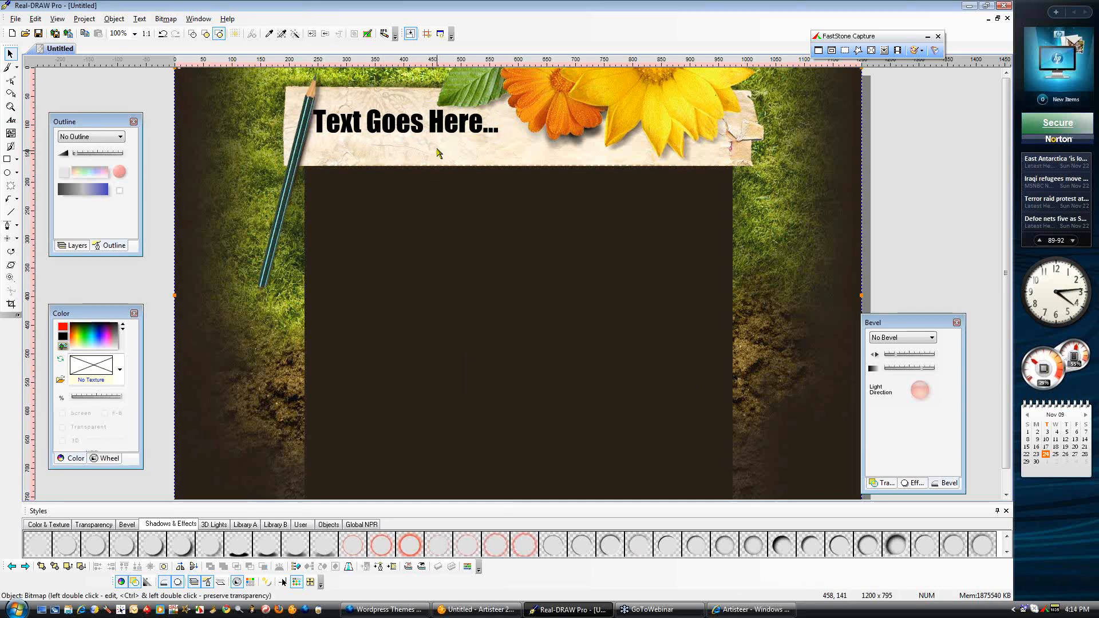
{"action": "left_click_drag", "start_coordinate": [416, 123], "coordinate": [422, 122]}
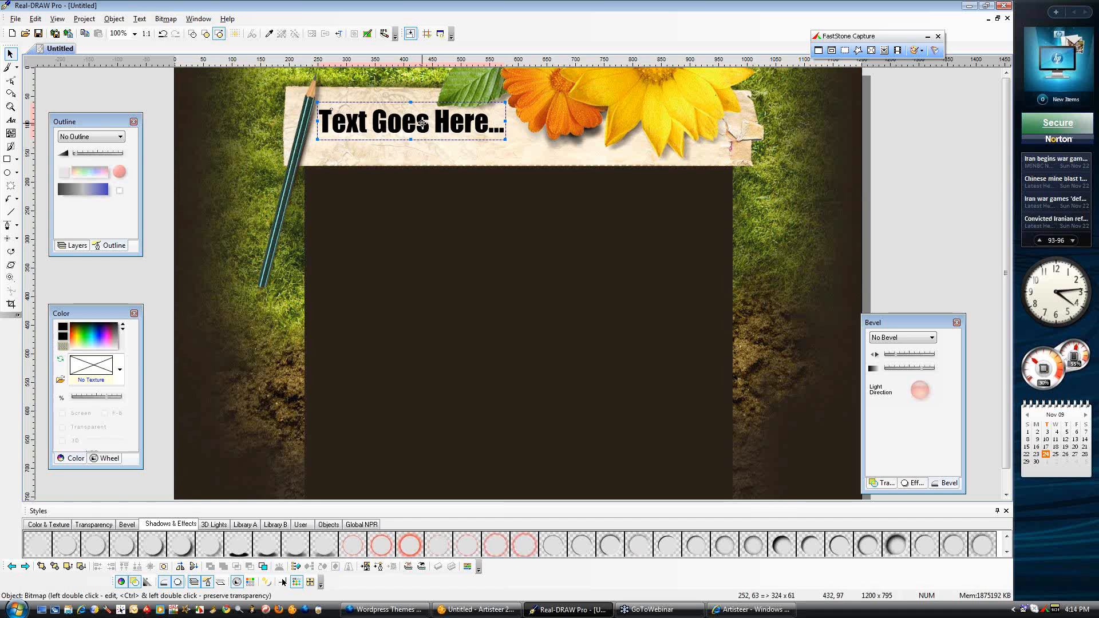
Start a second text object below the title using the Haettenschweiler font
{"action": "left_click", "coordinate": [10, 80]}
{"action": "left_click", "coordinate": [10, 120]}
{"action": "left_click", "coordinate": [361, 158]}
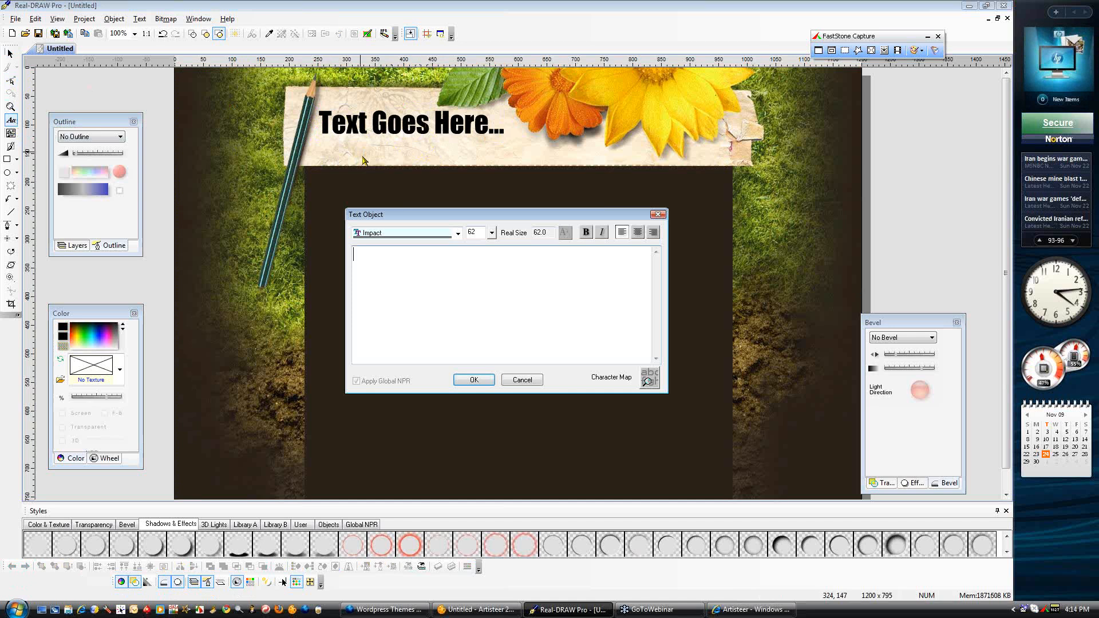
{"action": "left_click", "coordinate": [458, 233]}
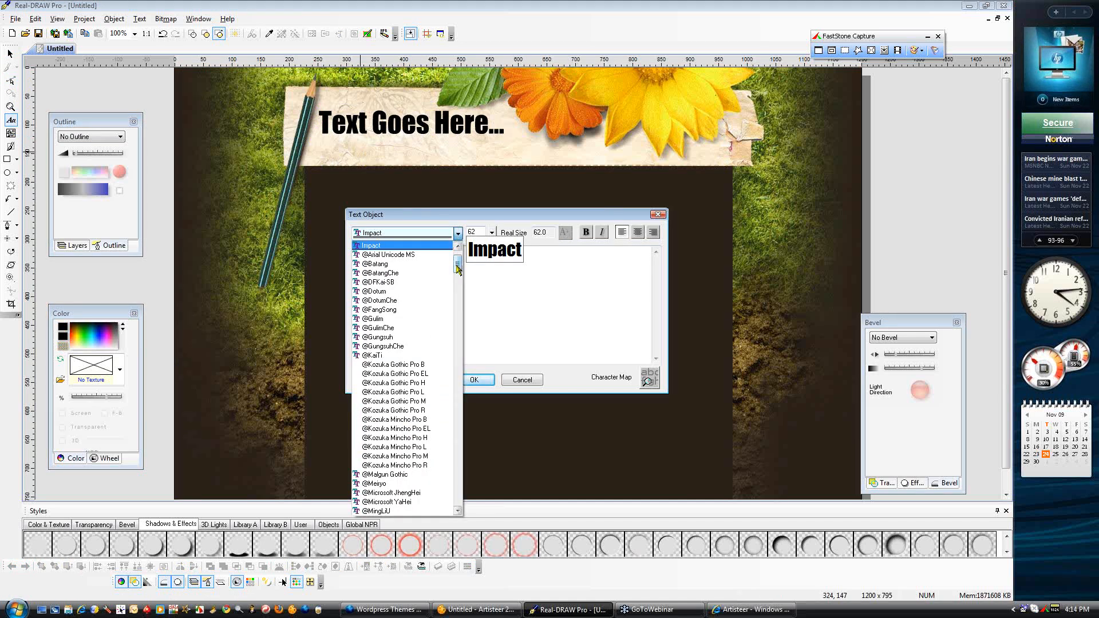
{"action": "scroll", "coordinate": [458, 278], "scroll_direction": "up", "scroll_amount": 3}
{"action": "left_click_drag", "start_coordinate": [458, 278], "coordinate": [455, 388]}
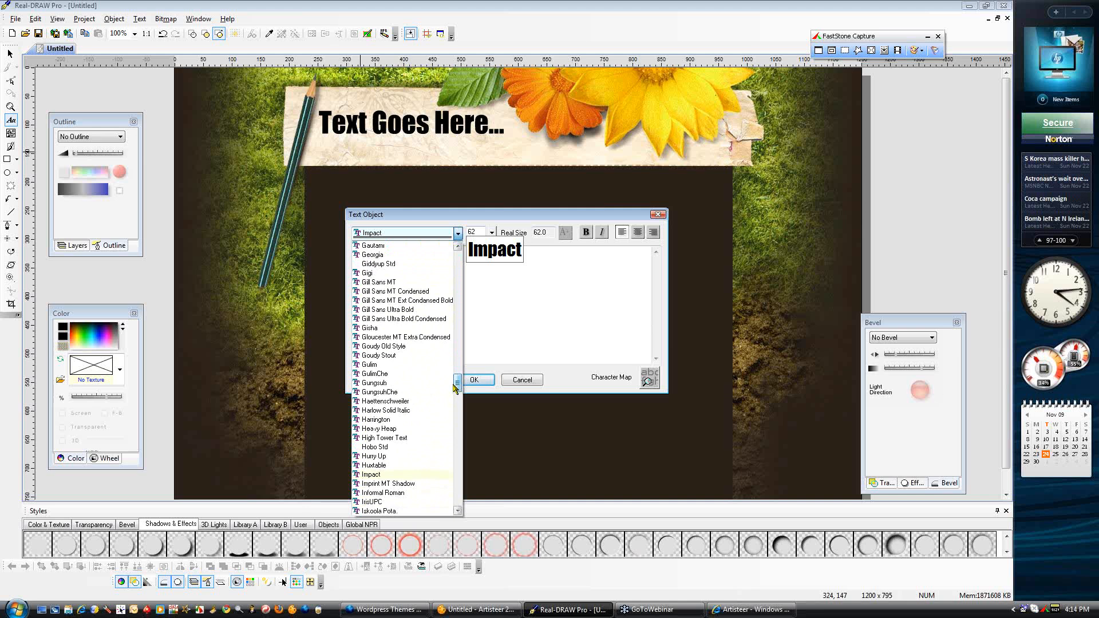
{"action": "left_click", "coordinate": [401, 401]}
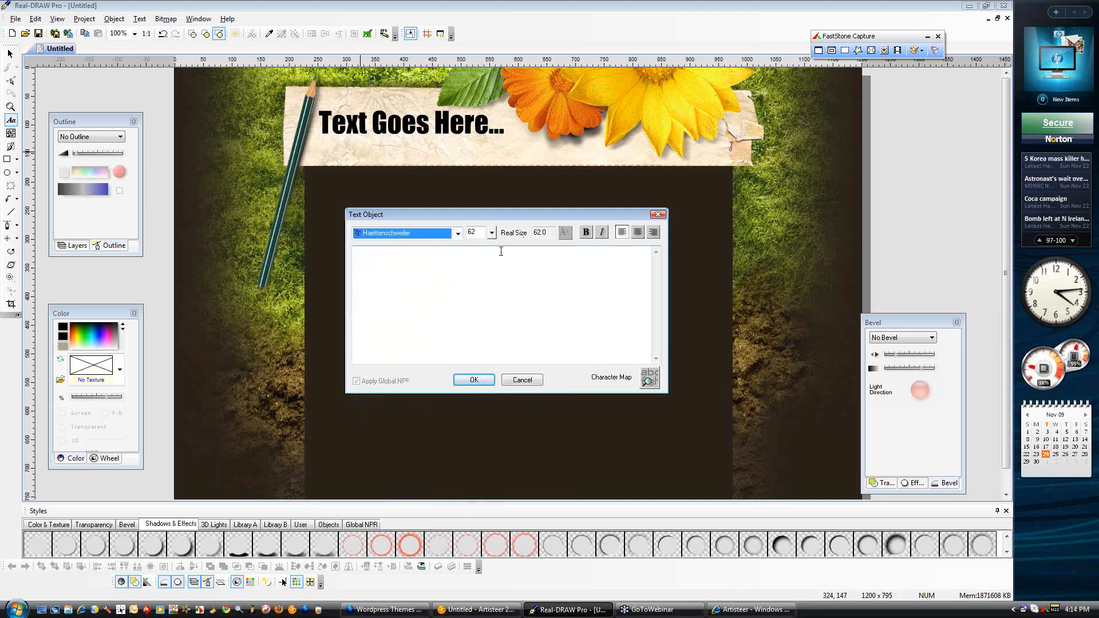
Set the font size to 52 and add the text "Tag Line Goes Here!"
{"action": "left_click", "coordinate": [491, 232]}
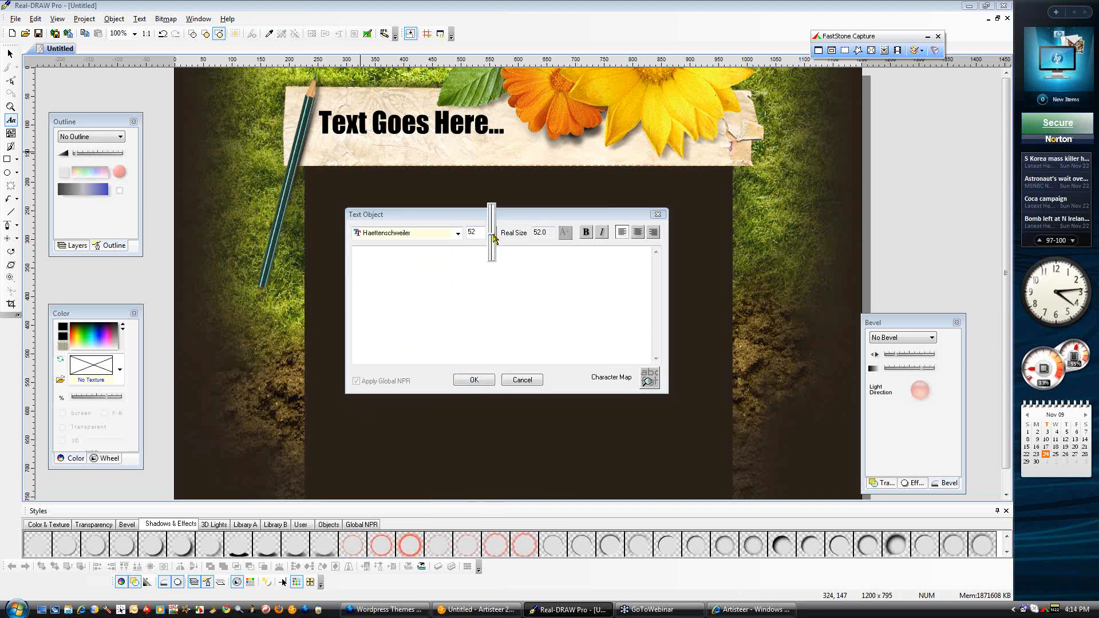
{"action": "left_click", "coordinate": [491, 289]}
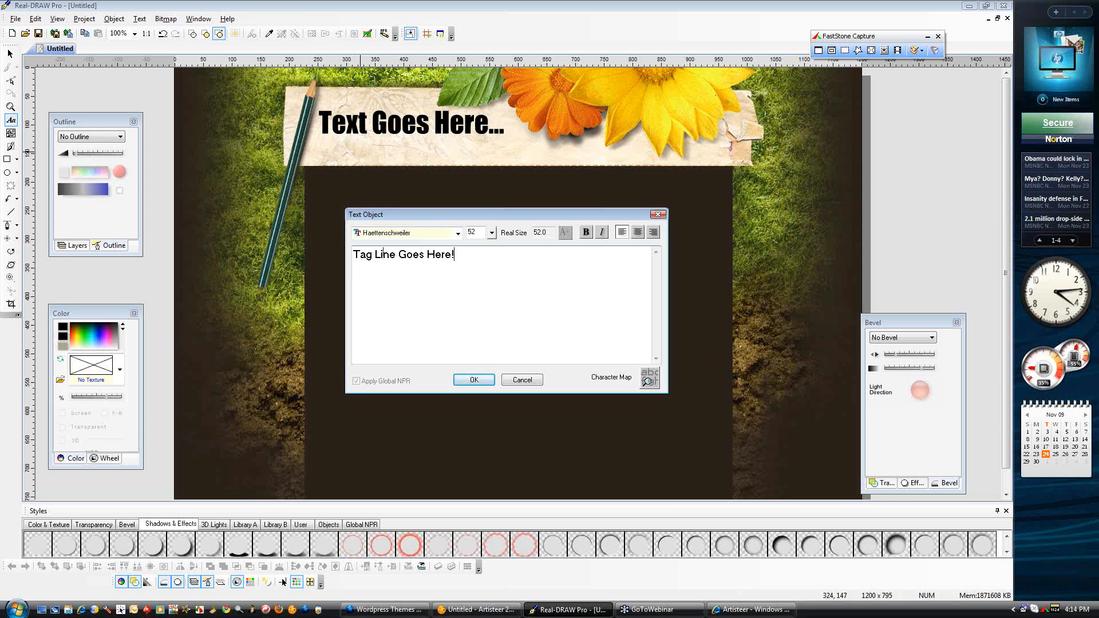
{"action": "left_click", "coordinate": [474, 380]}
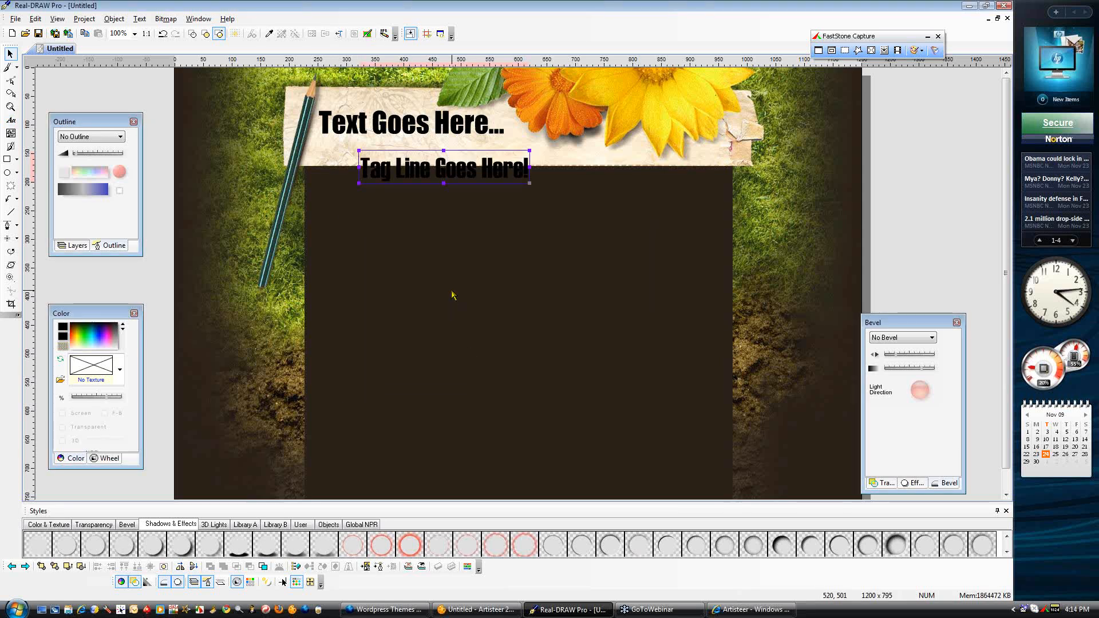
Place the tag line under the title, resize it to about 354 x 52 pixels, and nudge the title up slightly
{"action": "mouse_move", "coordinate": [412, 156]}
{"action": "left_mouse_down"}
{"action": "mouse_move", "coordinate": [396, 137]}
{"action": "mouse_move", "coordinate": [410, 140]}
{"action": "left_mouse_up"}
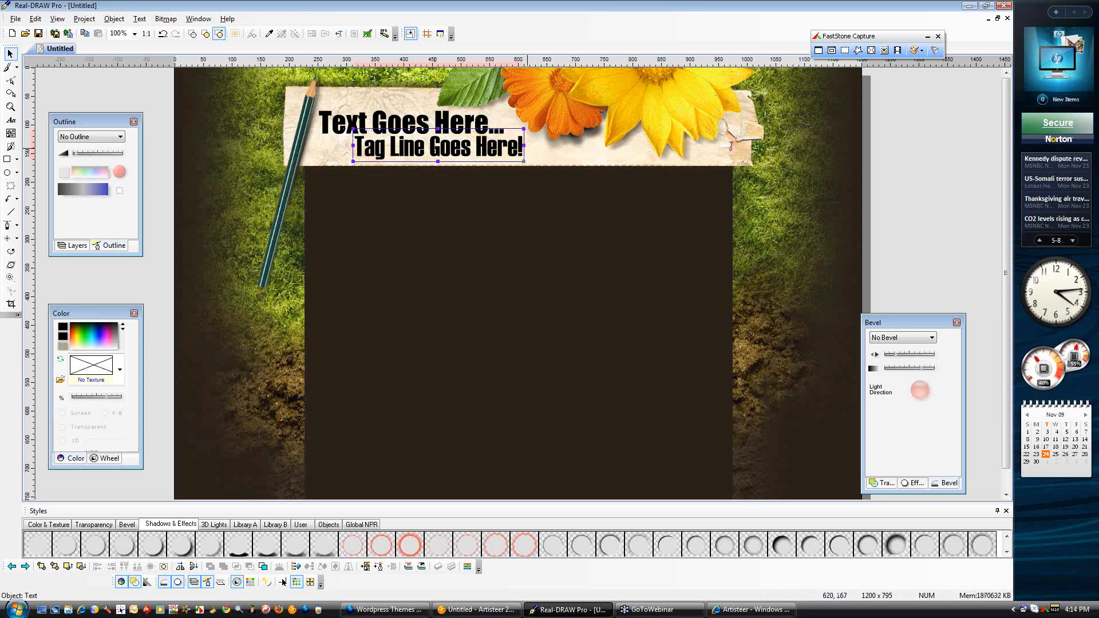
{"action": "left_click_drag", "start_coordinate": [531, 167], "coordinate": [560, 170]}
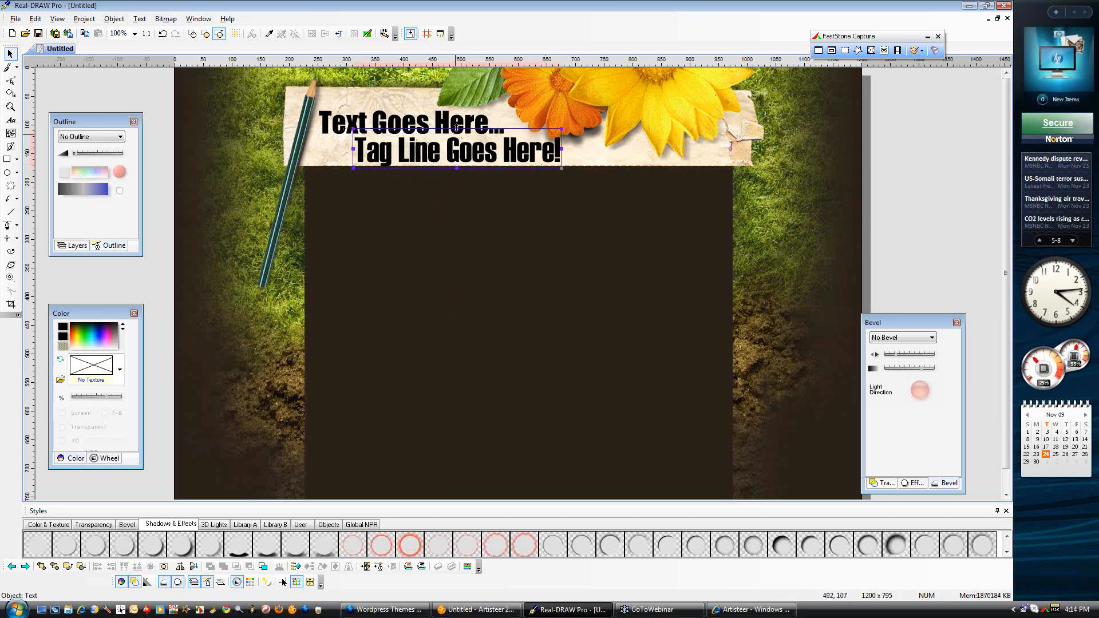
{"action": "left_click_drag", "start_coordinate": [455, 128], "coordinate": [404, 120]}
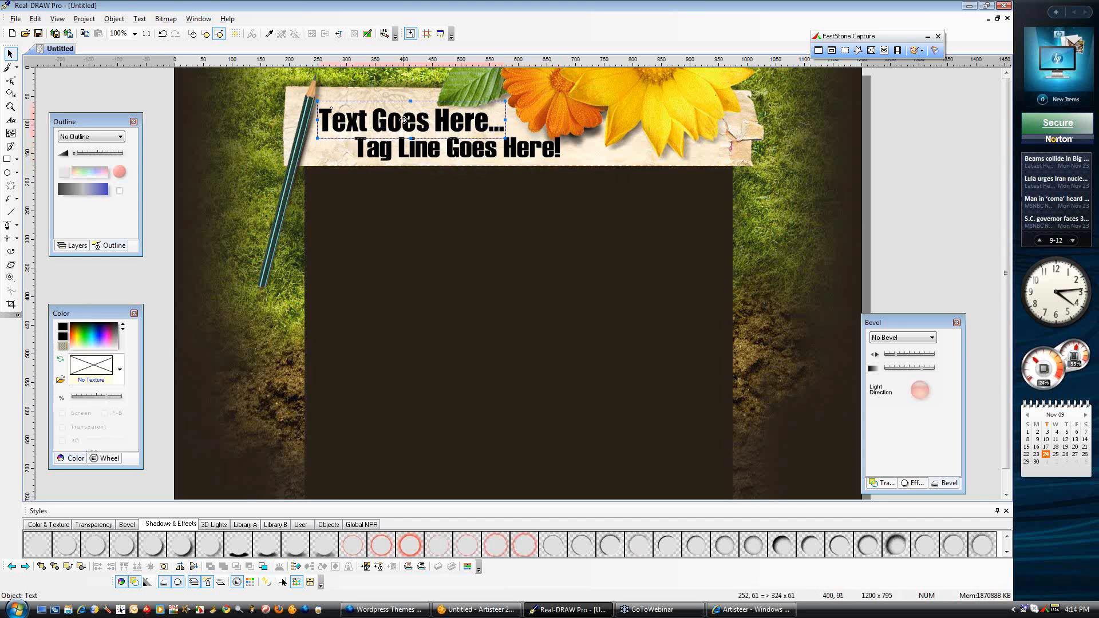
{"action": "left_click", "coordinate": [408, 151]}
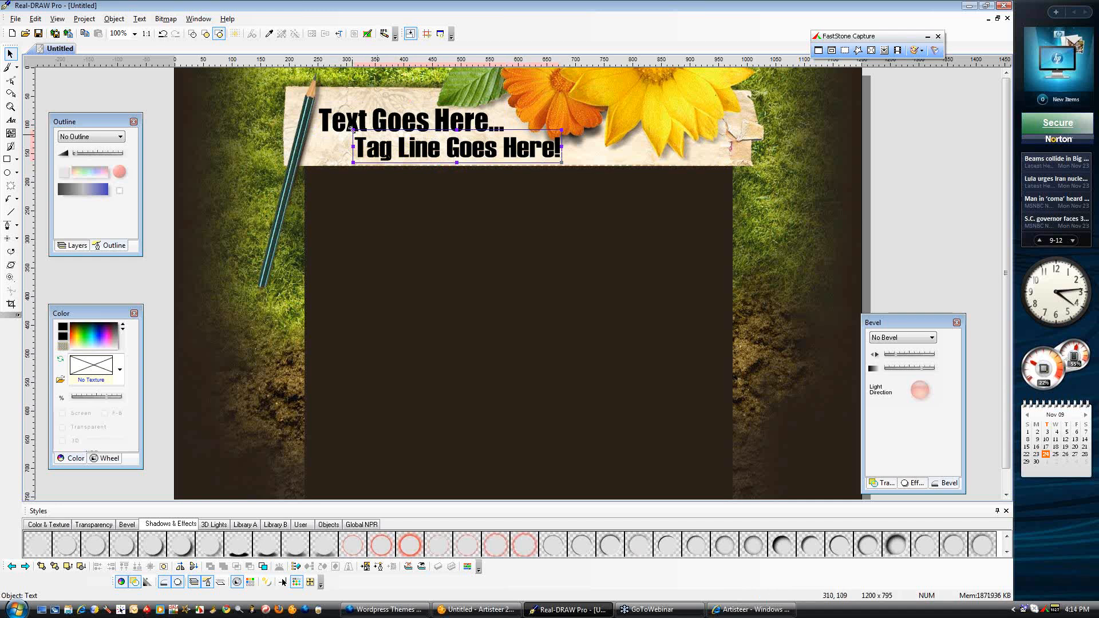
{"action": "left_click_drag", "start_coordinate": [352, 128], "coordinate": [355, 129]}
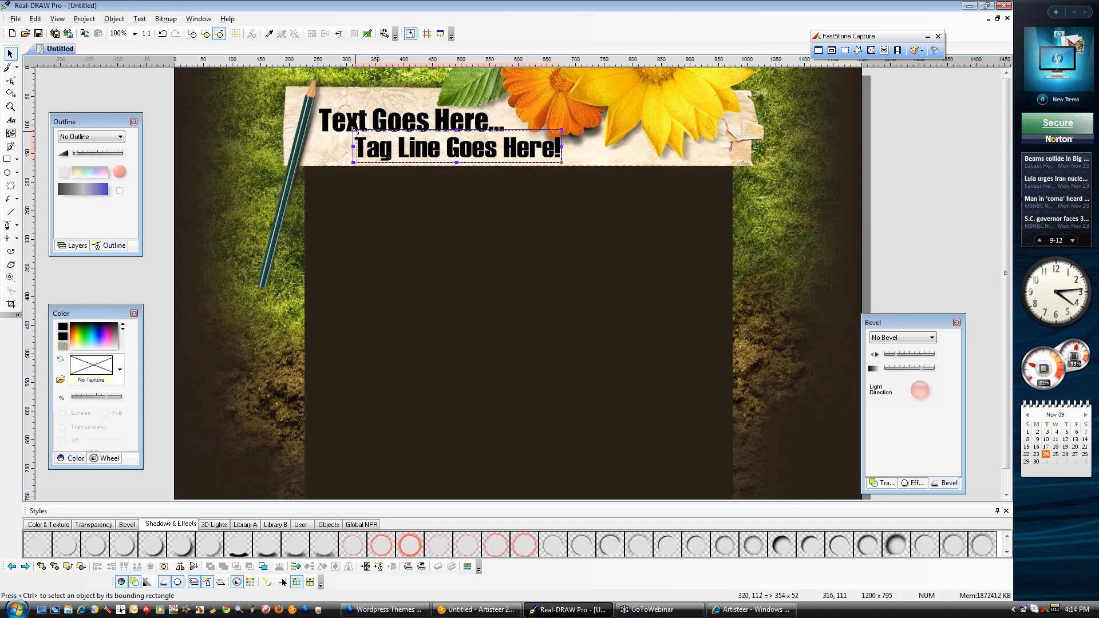
Change the tag line's font to Broadway
{"action": "double_click", "coordinate": [419, 153]}
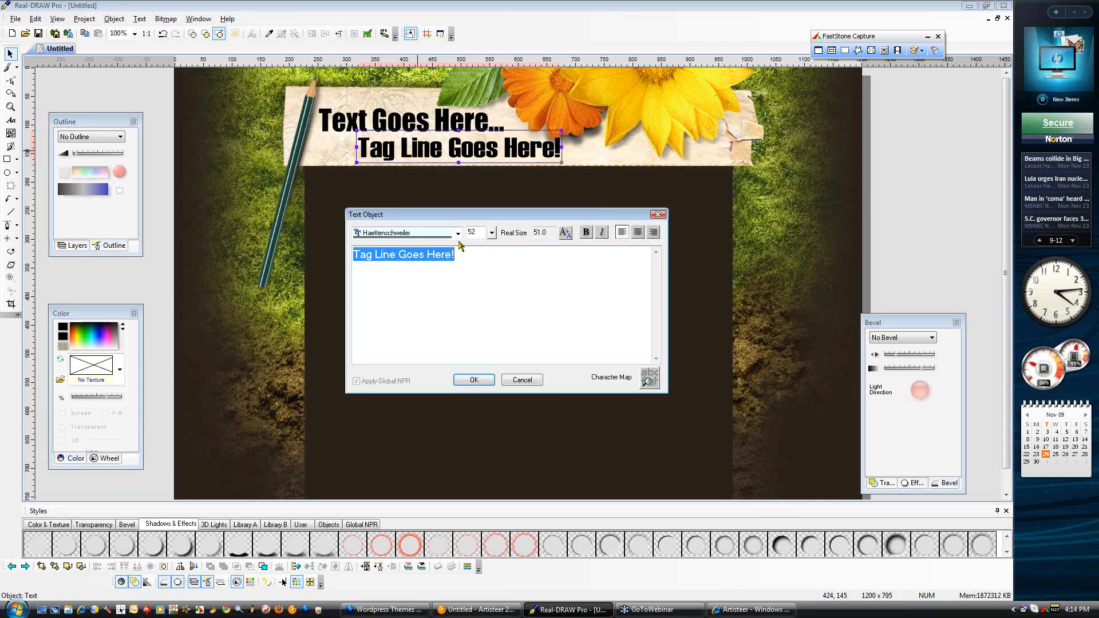
{"action": "left_click", "coordinate": [457, 235]}
{"action": "mouse_move", "coordinate": [458, 263]}
{"action": "left_mouse_down"}
{"action": "mouse_move", "coordinate": [457, 453]}
{"action": "mouse_move", "coordinate": [459, 256]}
{"action": "left_mouse_up"}
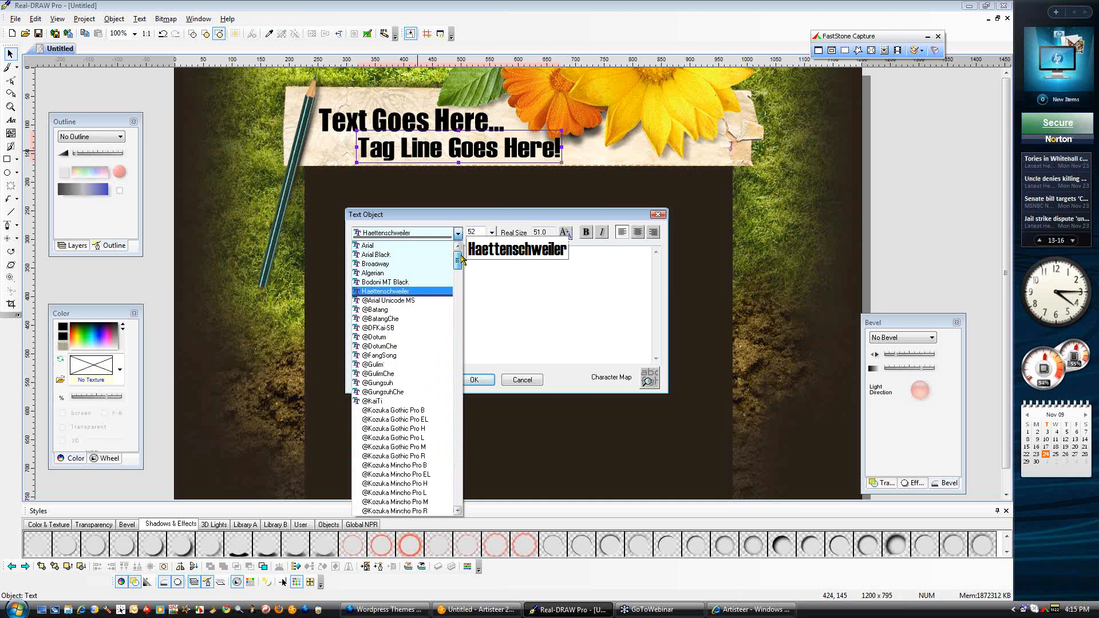
{"action": "left_click", "coordinate": [384, 264]}
{"action": "left_click", "coordinate": [474, 381]}
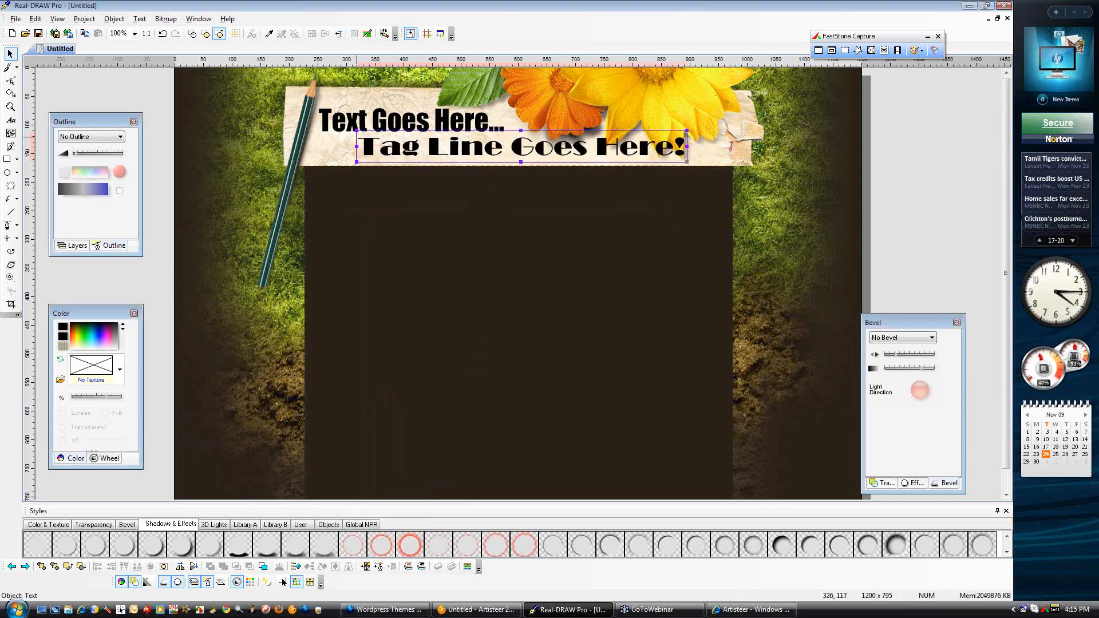
Shrink and reposition the tag line so it fits on the paper below the title and flowers
{"action": "left_click_drag", "start_coordinate": [357, 131], "coordinate": [423, 159]}
{"action": "left_click_drag", "start_coordinate": [555, 161], "coordinate": [575, 162]}
{"action": "left_click_drag", "start_coordinate": [478, 151], "coordinate": [484, 143]}
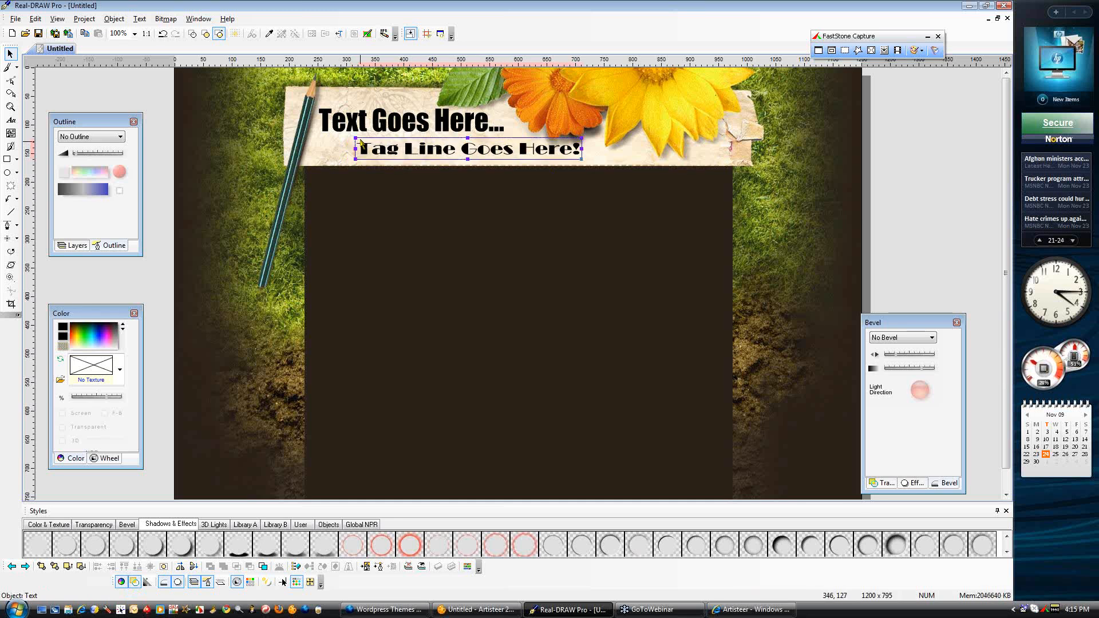
{"action": "left_click_drag", "start_coordinate": [355, 148], "coordinate": [354, 130]}
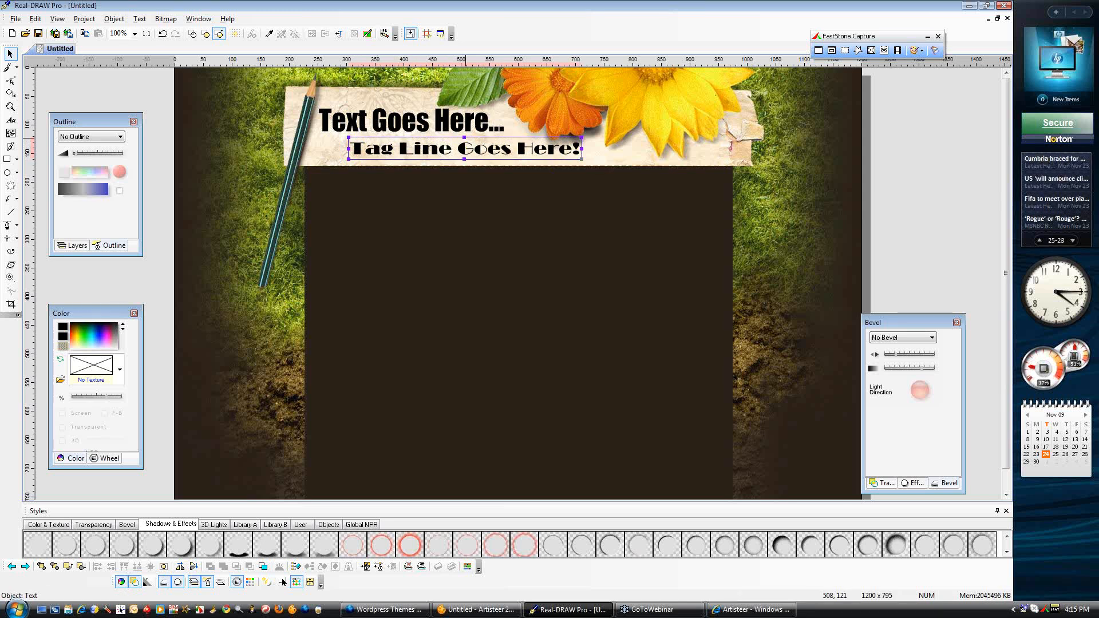
{"action": "left_click_drag", "start_coordinate": [464, 136], "coordinate": [466, 133]}
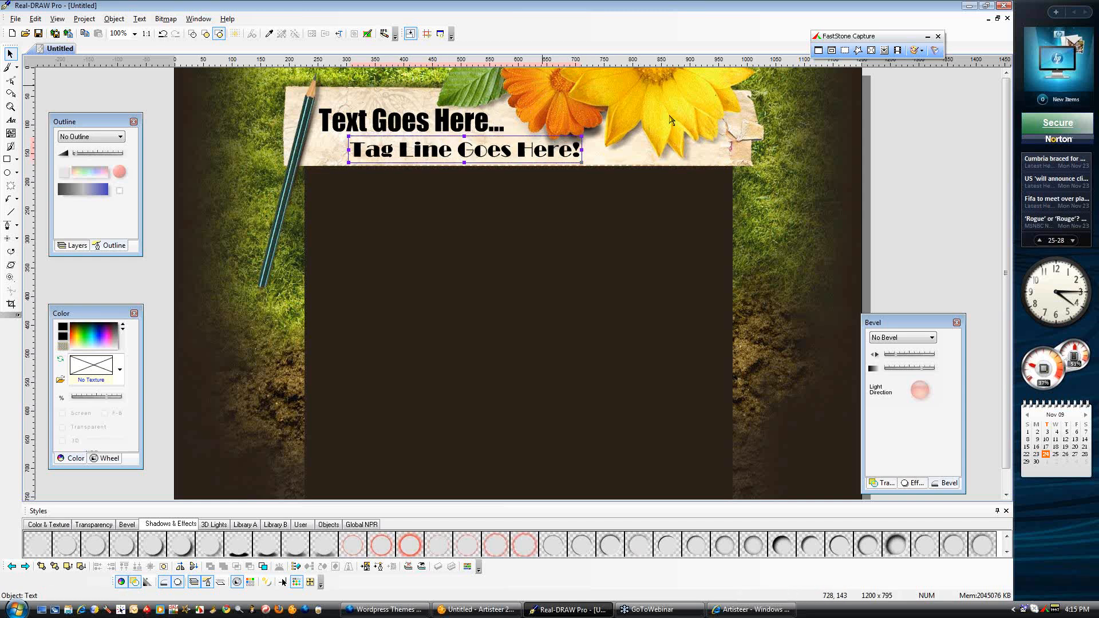
Color the title text orange by picking the color from a petal of the orange flower
{"action": "left_click", "coordinate": [411, 121]}
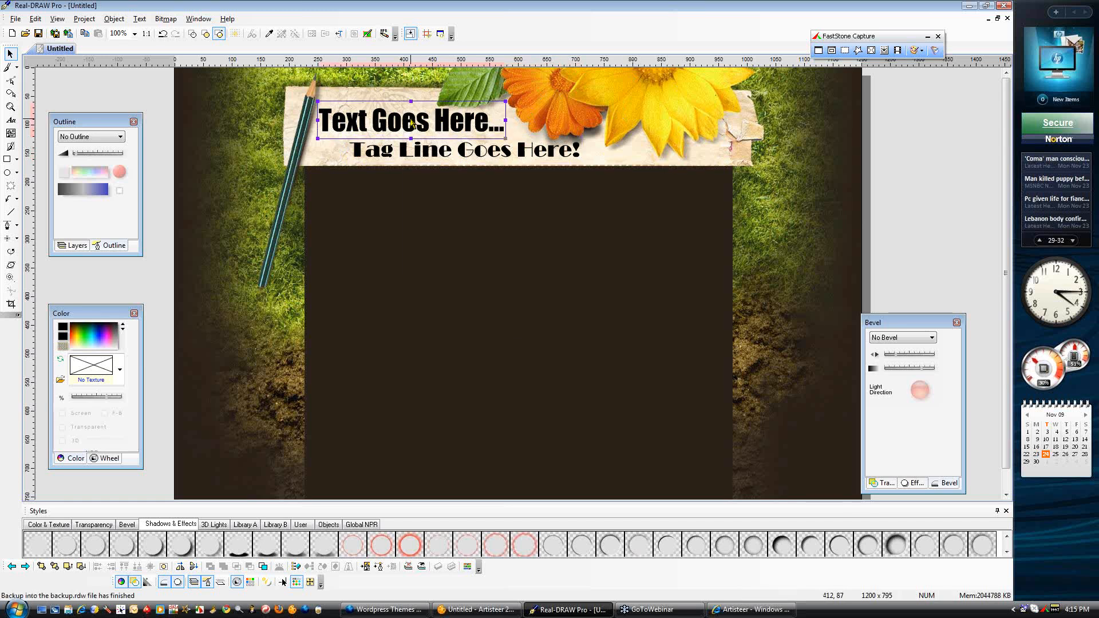
{"action": "right_click", "coordinate": [411, 120]}
{"action": "left_click", "coordinate": [442, 326]}
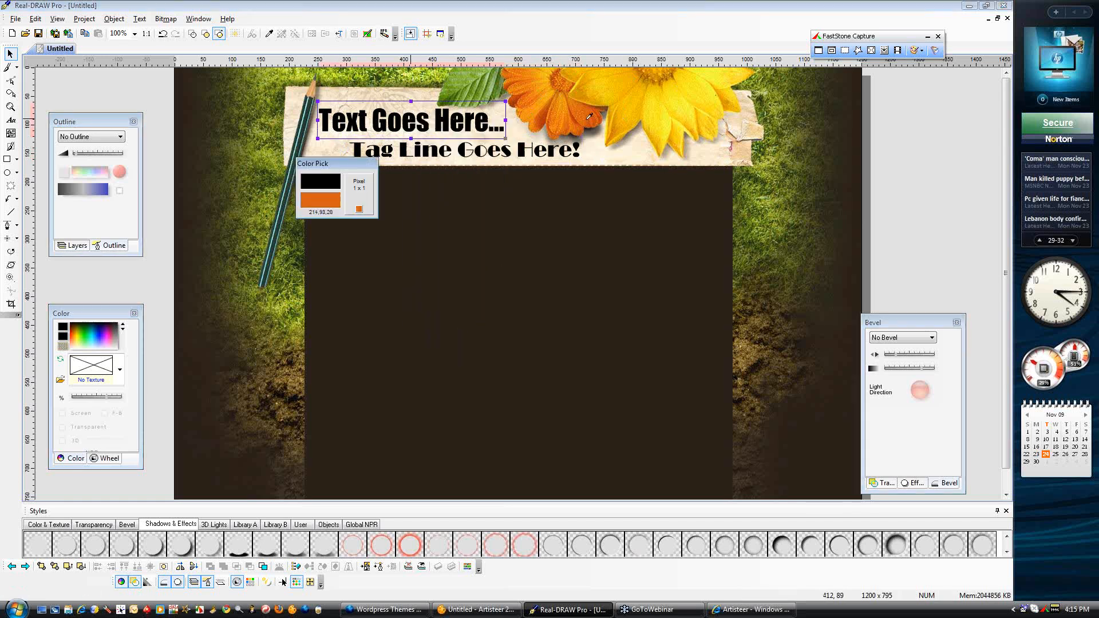
{"action": "left_click", "coordinate": [559, 111]}
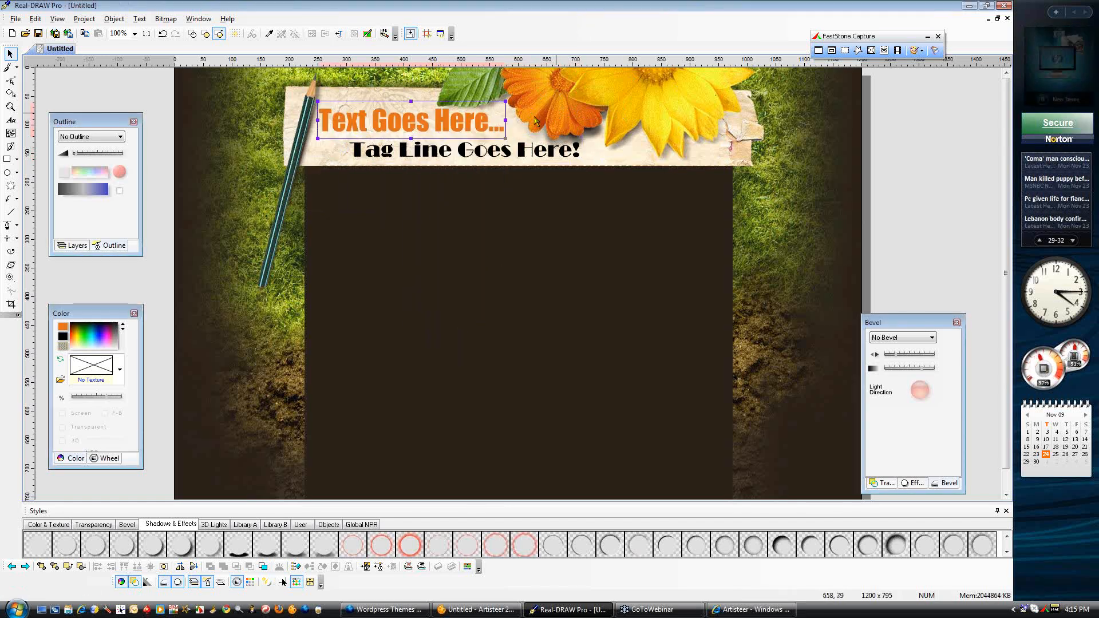
Color the tag line yellow by picking the color from a petal of the yellow flower
{"action": "left_click", "coordinate": [430, 156]}
{"action": "right_click", "coordinate": [431, 157]}
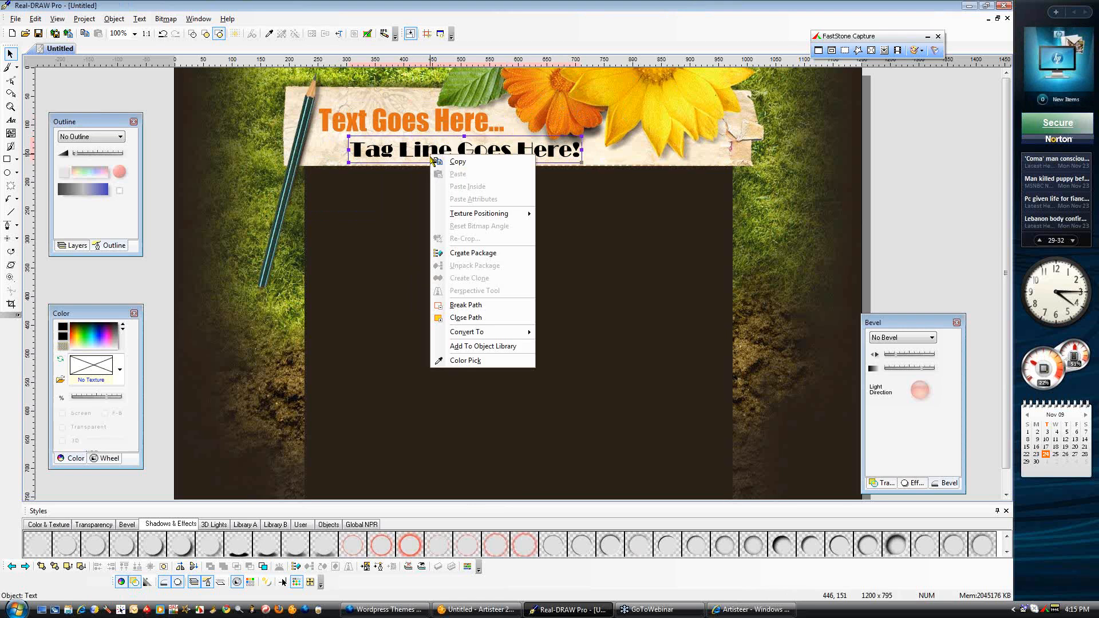
{"action": "left_click", "coordinate": [444, 362]}
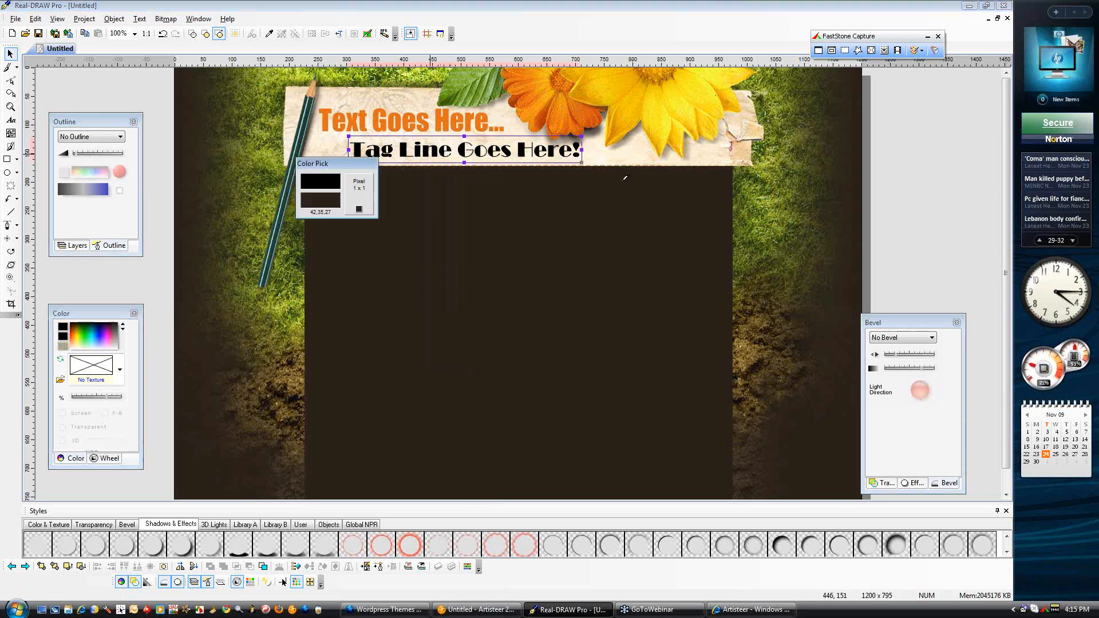
{"action": "left_click", "coordinate": [708, 94]}
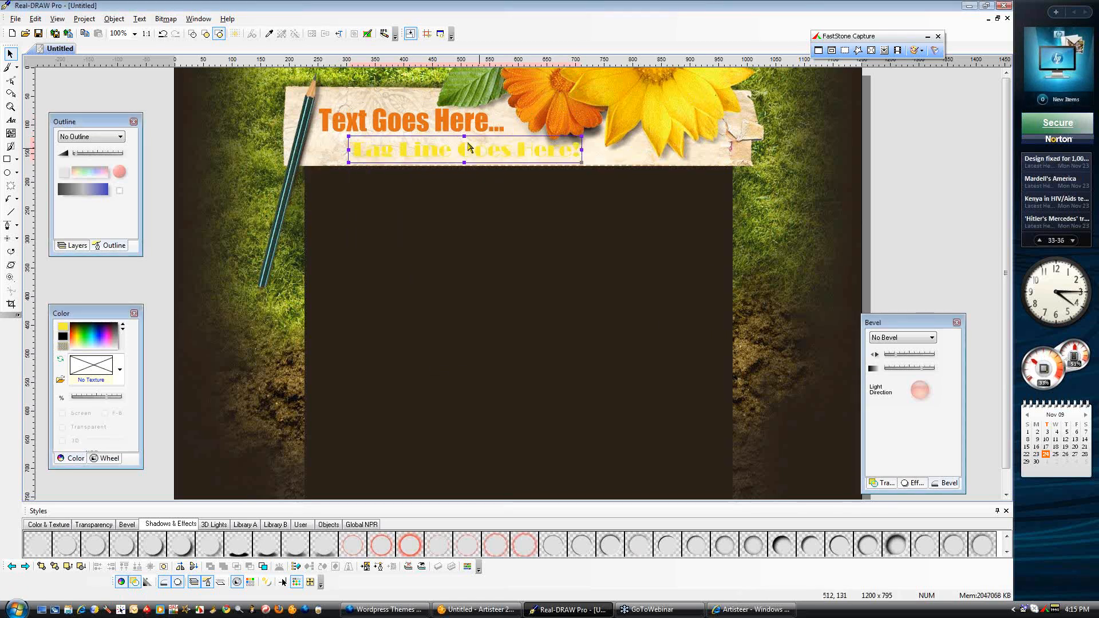
{"action": "left_click", "coordinate": [289, 86]}
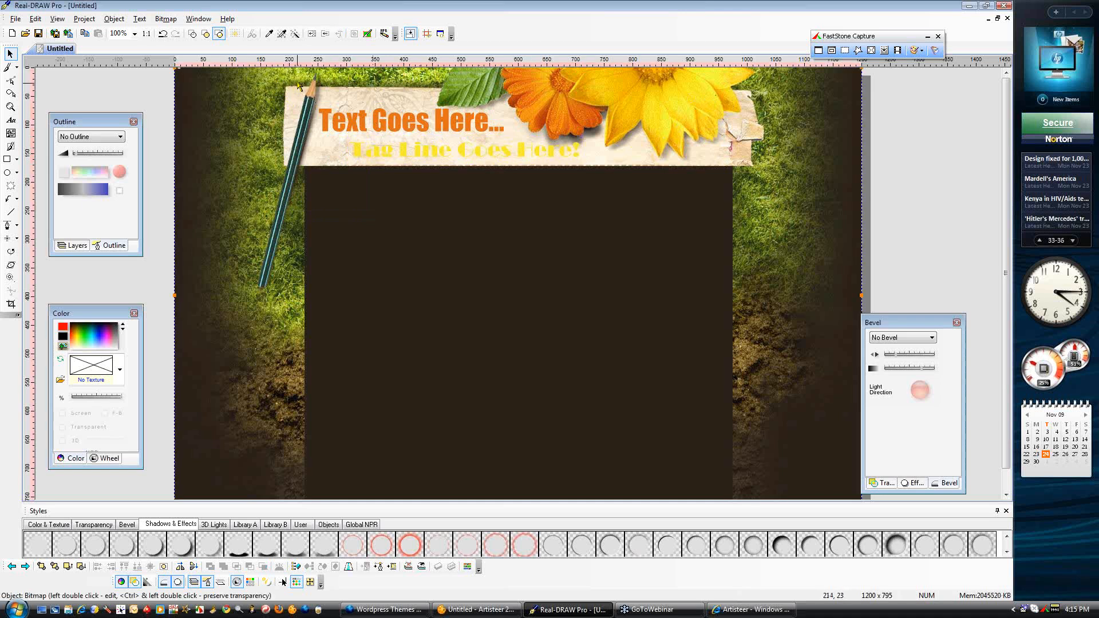
{"action": "left_click_drag", "start_coordinate": [302, 89], "coordinate": [349, 125]}
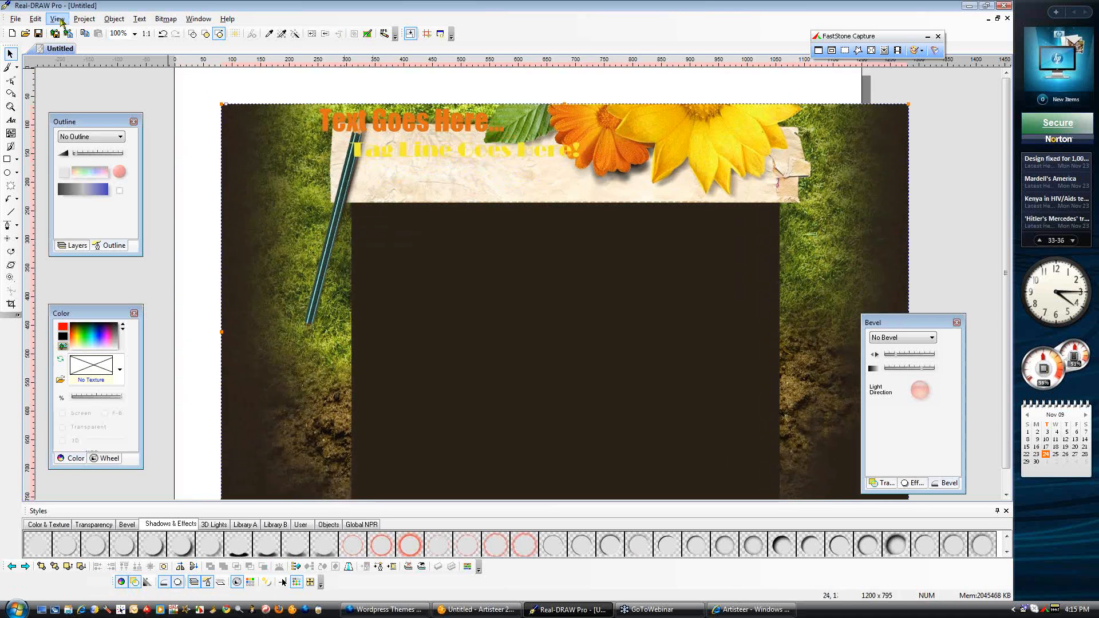
{"action": "left_click", "coordinate": [42, 21]}
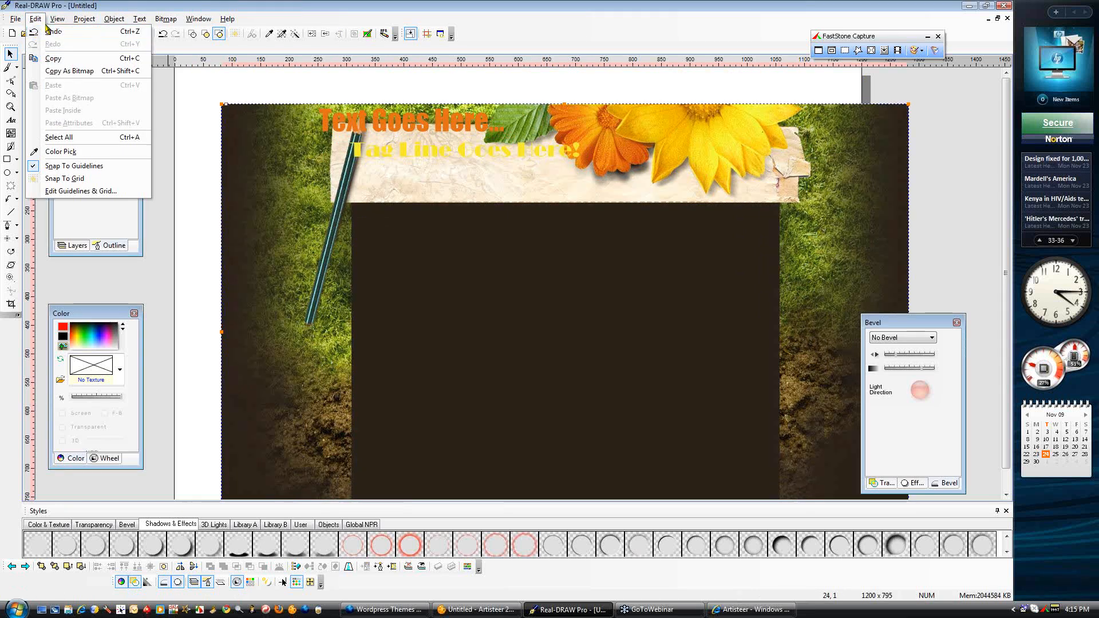
{"action": "left_click", "coordinate": [53, 31]}
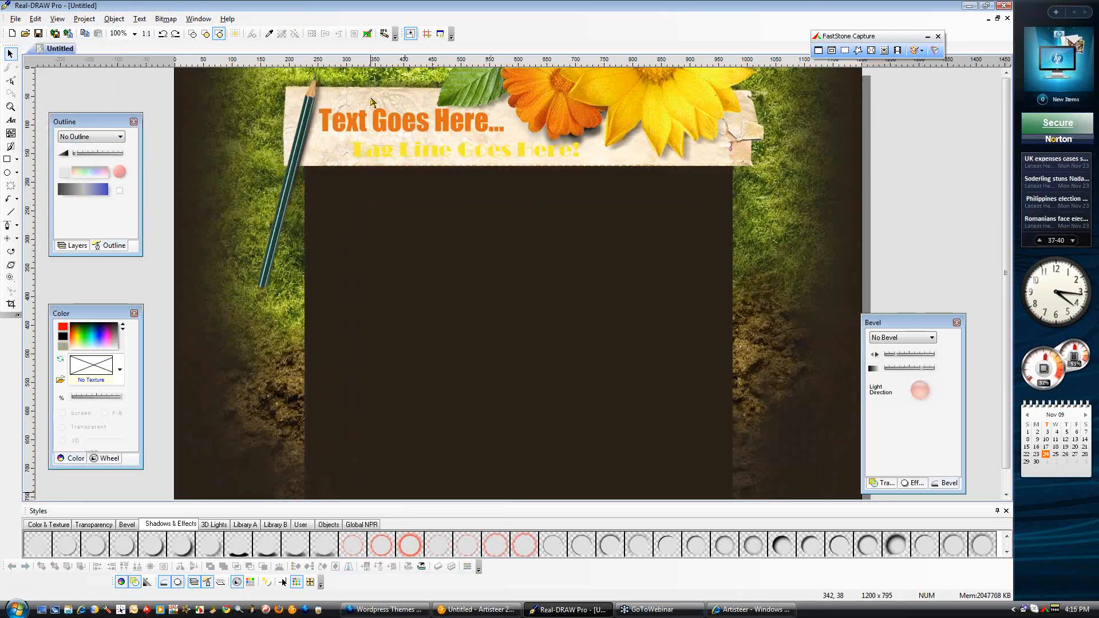
Apply a Drop Shadow effect to the orange title text
{"action": "left_click", "coordinate": [409, 155]}
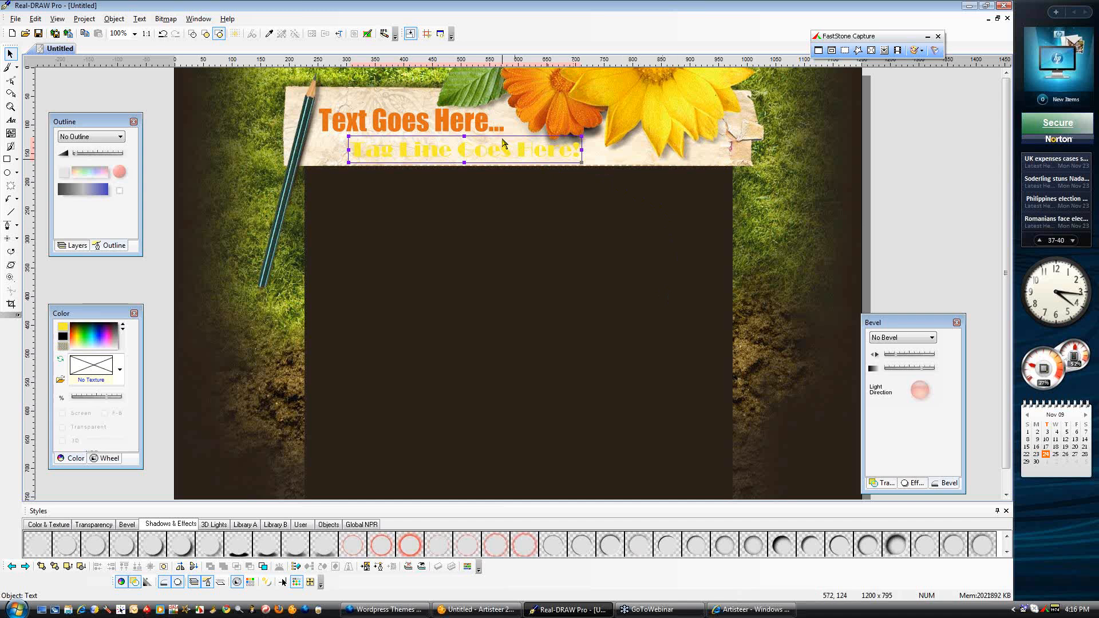
{"action": "left_click", "coordinate": [459, 123]}
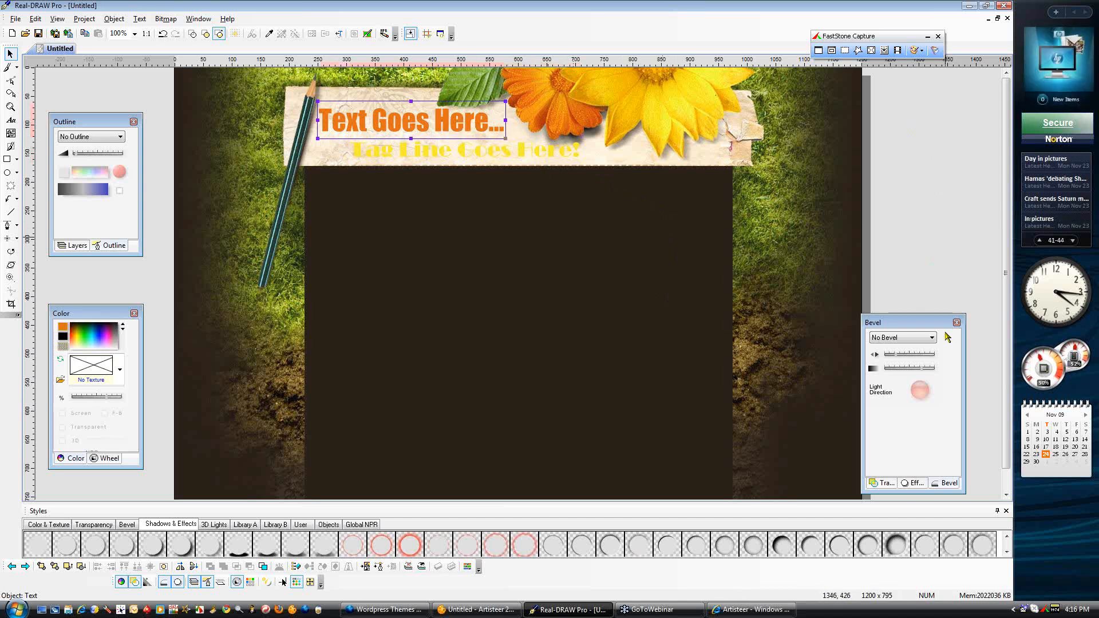
{"action": "left_click_drag", "start_coordinate": [947, 325], "coordinate": [976, 252]}
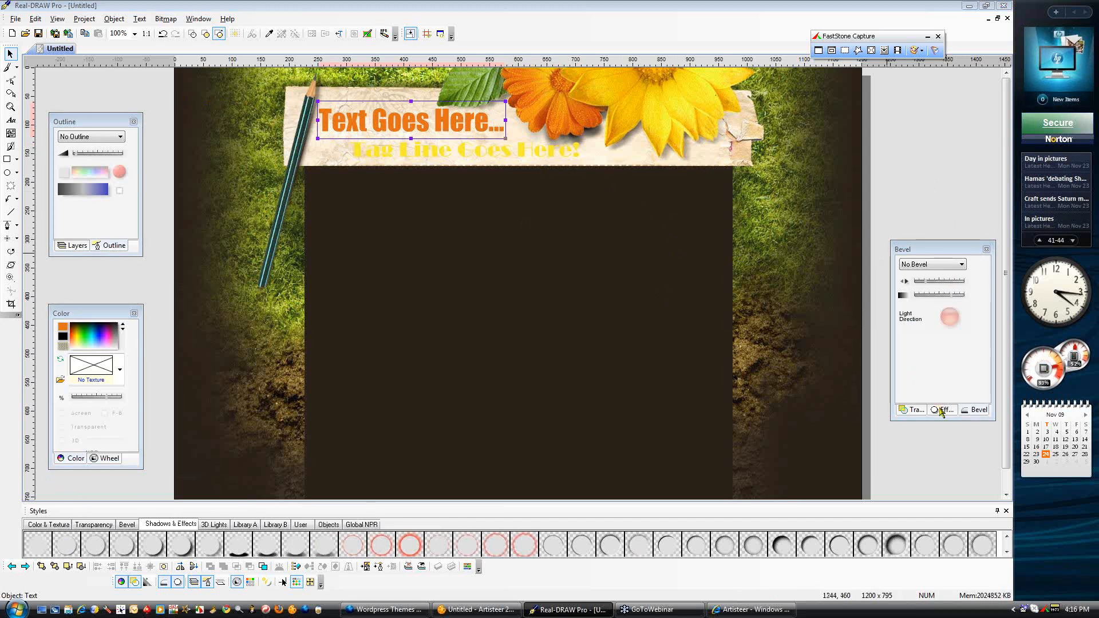
{"action": "left_click", "coordinate": [938, 264]}
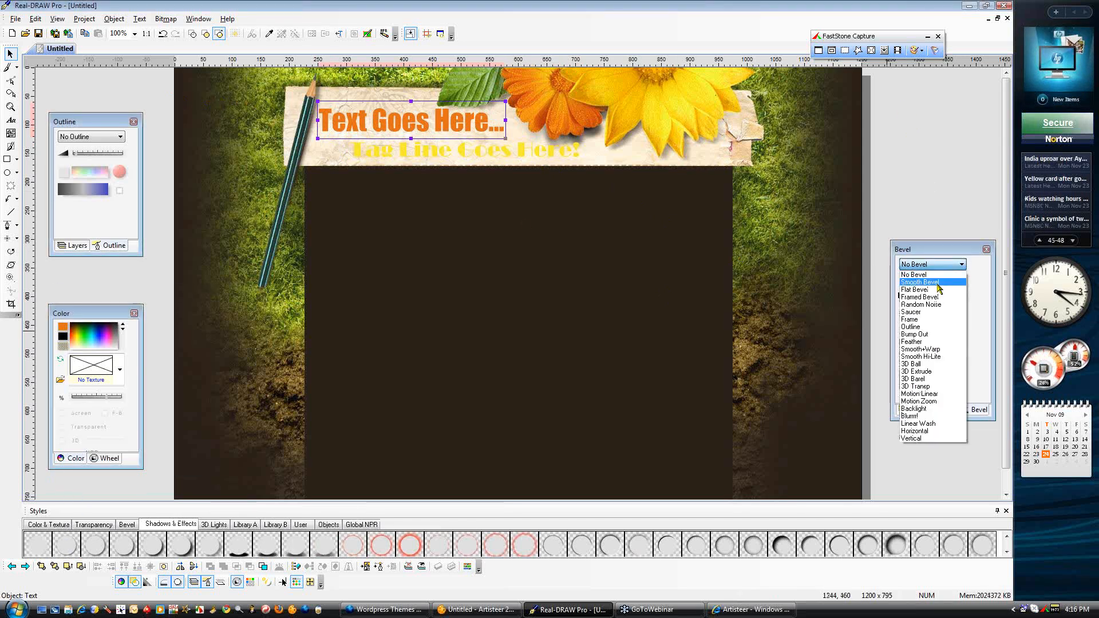
{"action": "left_click", "coordinate": [986, 294]}
{"action": "left_click", "coordinate": [943, 409]}
{"action": "left_click", "coordinate": [930, 265]}
{"action": "left_click", "coordinate": [919, 285]}
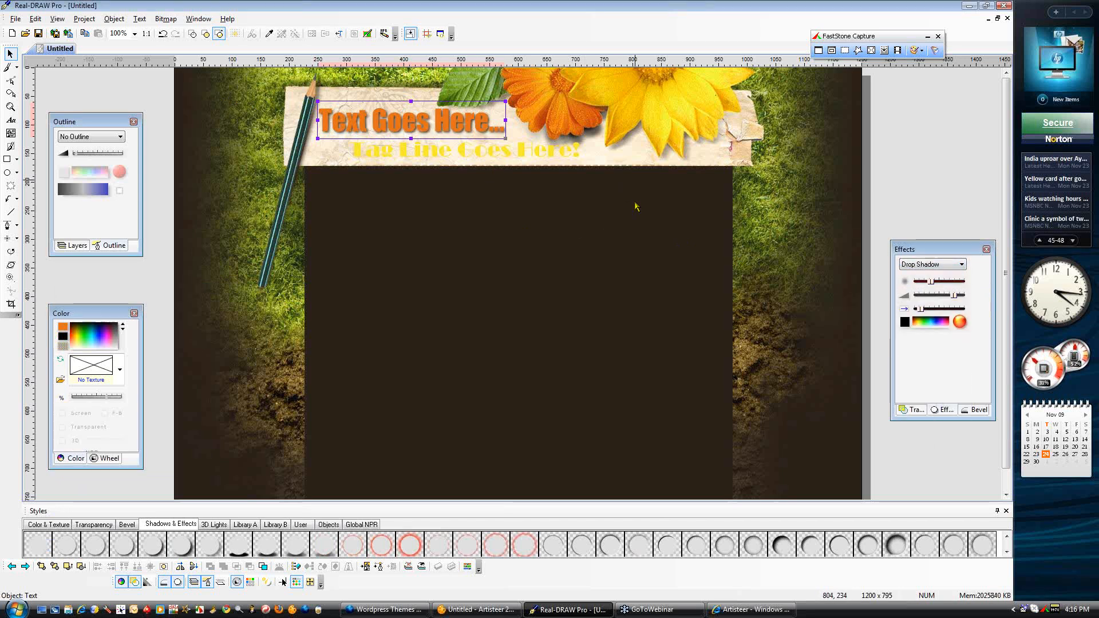
Give the yellow tag line a Drop Shadow effect as well
{"action": "left_click", "coordinate": [528, 156]}
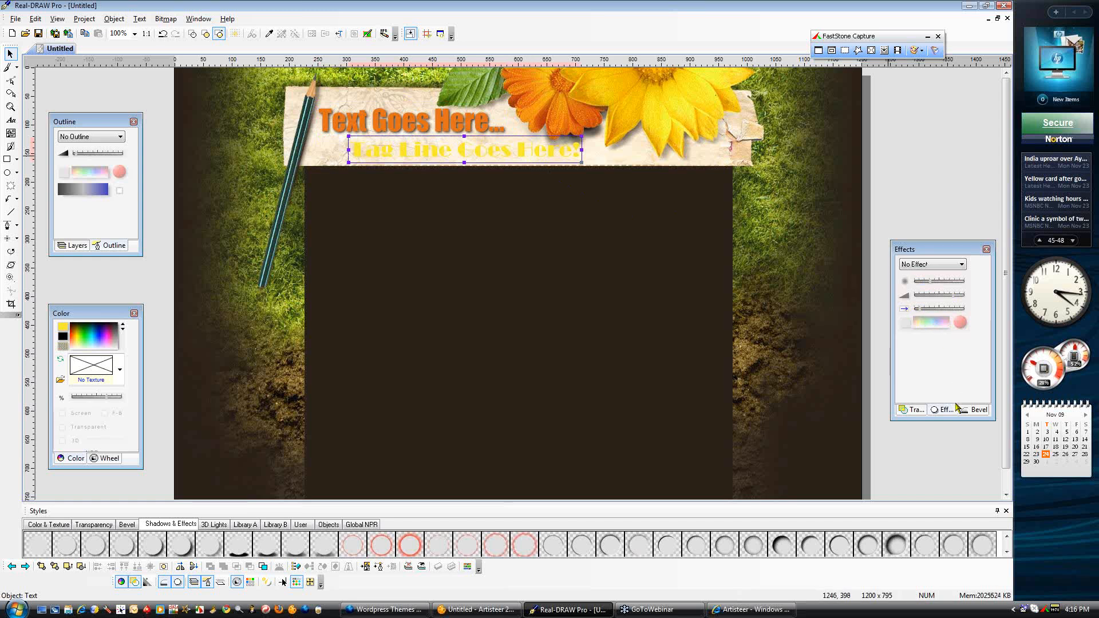
{"action": "left_click", "coordinate": [949, 265]}
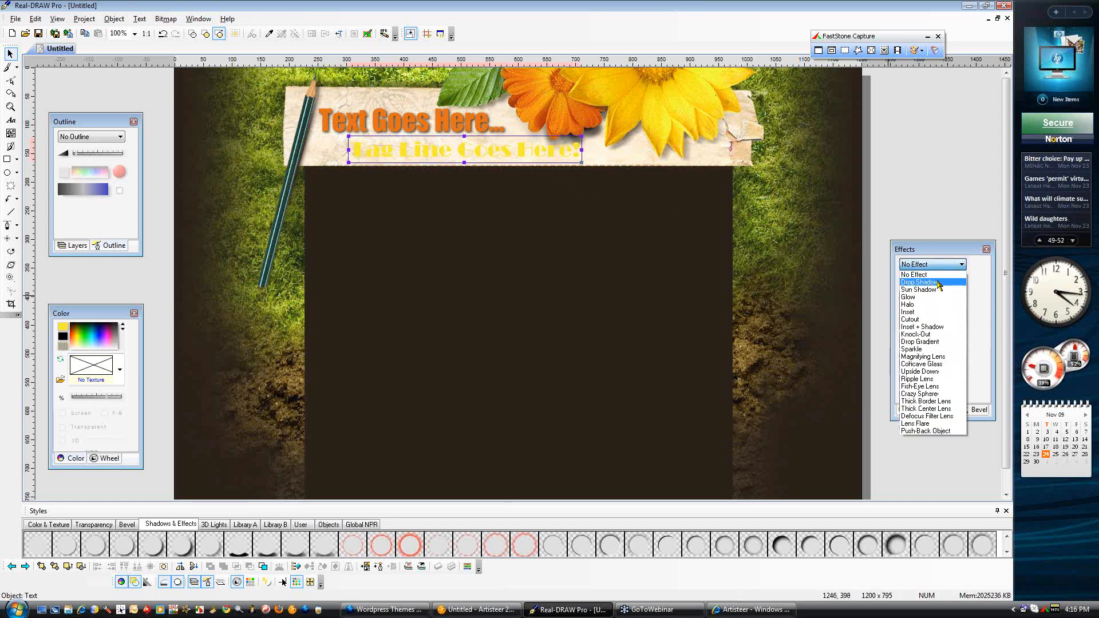
{"action": "left_click", "coordinate": [919, 274]}
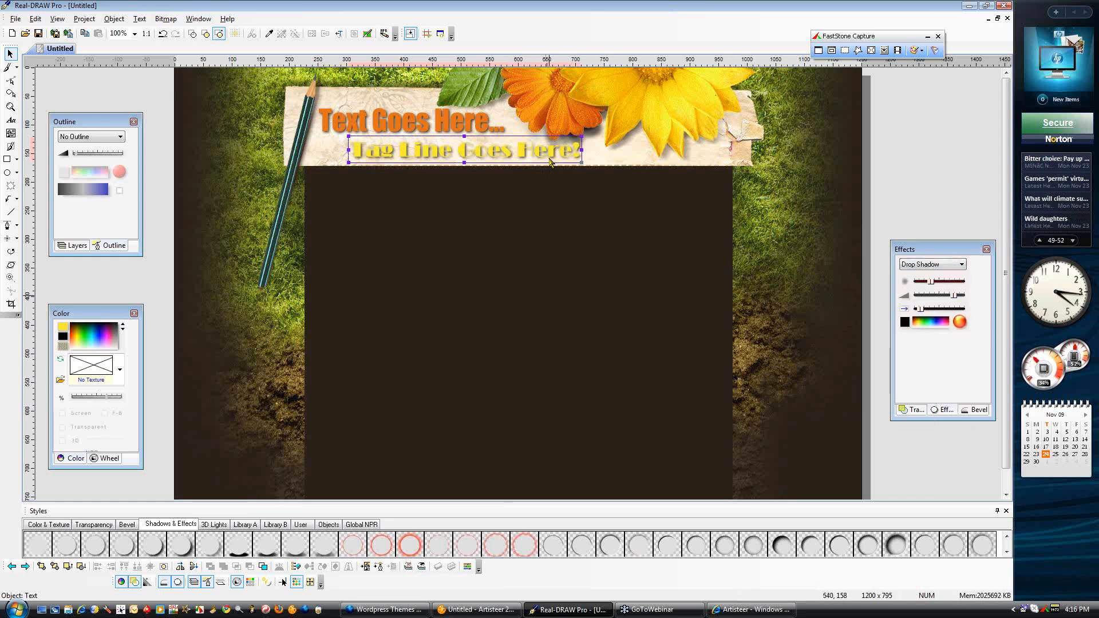
Add a Smooth Bevel to the title, reducing its intensity to about a quarter and widening it to about three quarters of the range
{"action": "left_click", "coordinate": [420, 127]}
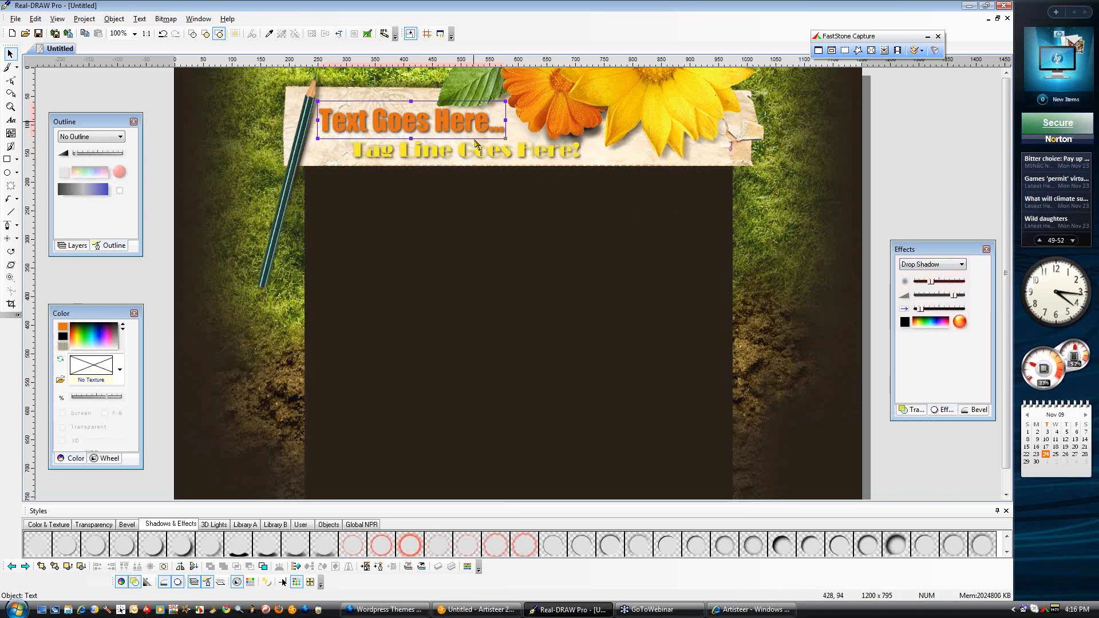
{"action": "left_click", "coordinate": [977, 410]}
{"action": "left_click", "coordinate": [960, 264]}
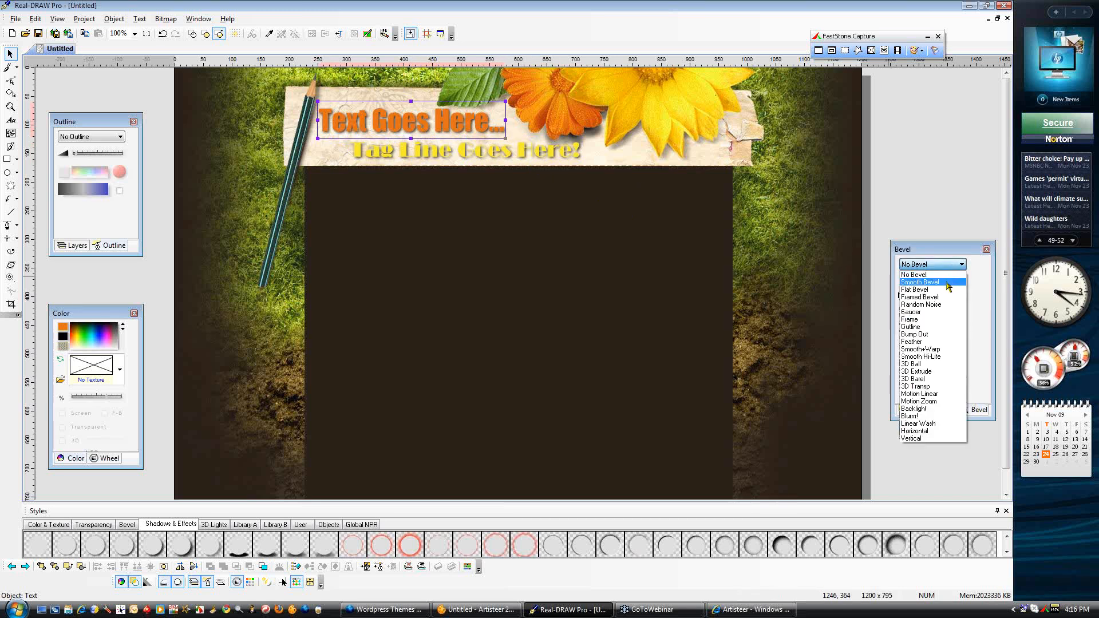
{"action": "left_click", "coordinate": [931, 279]}
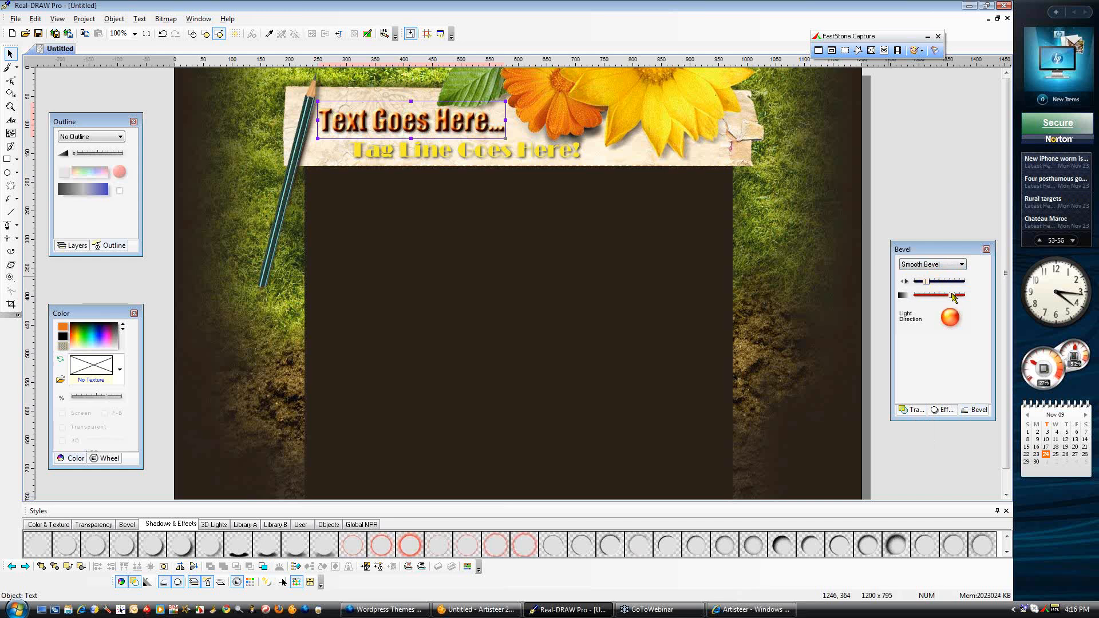
{"action": "left_click_drag", "start_coordinate": [952, 295], "coordinate": [928, 296]}
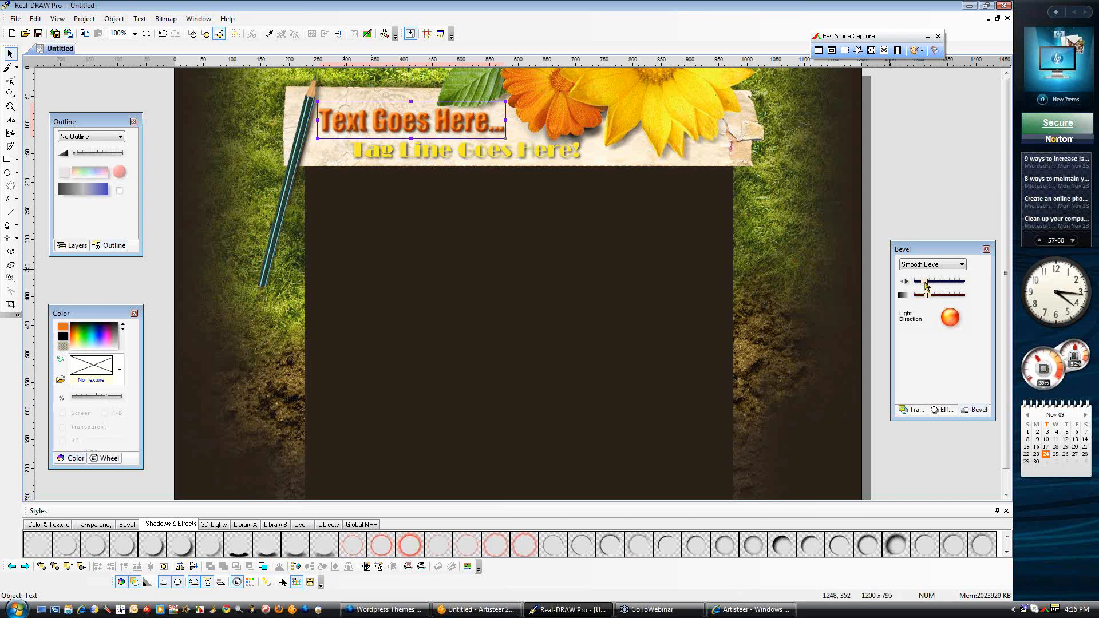
{"action": "left_click_drag", "start_coordinate": [953, 283], "coordinate": [952, 283]}
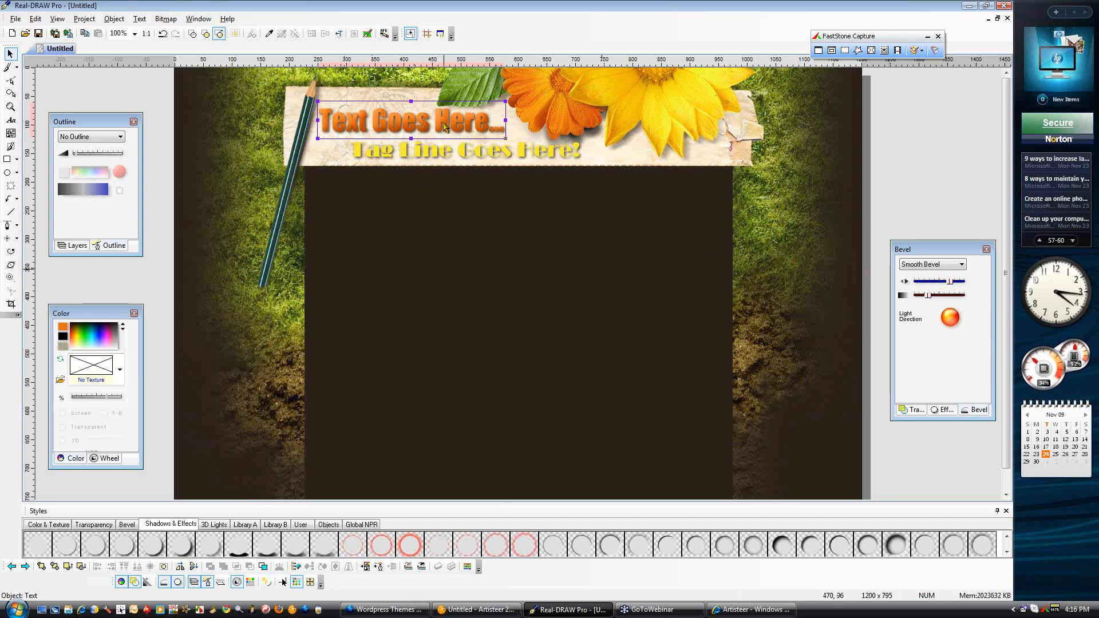
Add a Smooth Bevel to the tag line with intensity at about a quarter and width at about three quarters of the range
{"action": "left_click", "coordinate": [441, 155]}
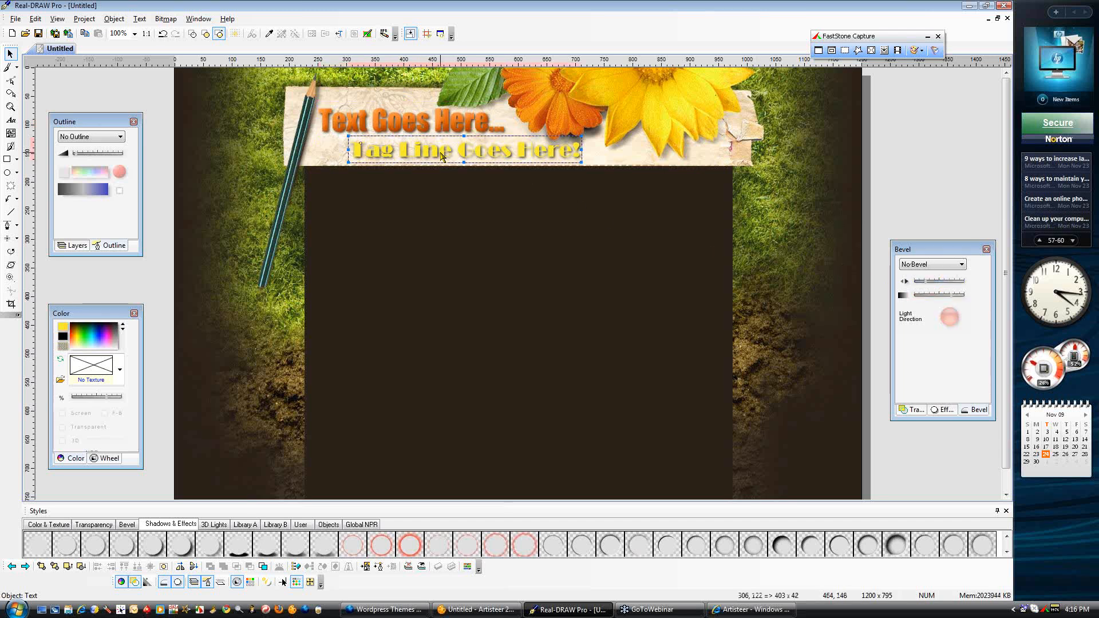
{"action": "left_click", "coordinate": [960, 267]}
{"action": "left_click", "coordinate": [953, 283]}
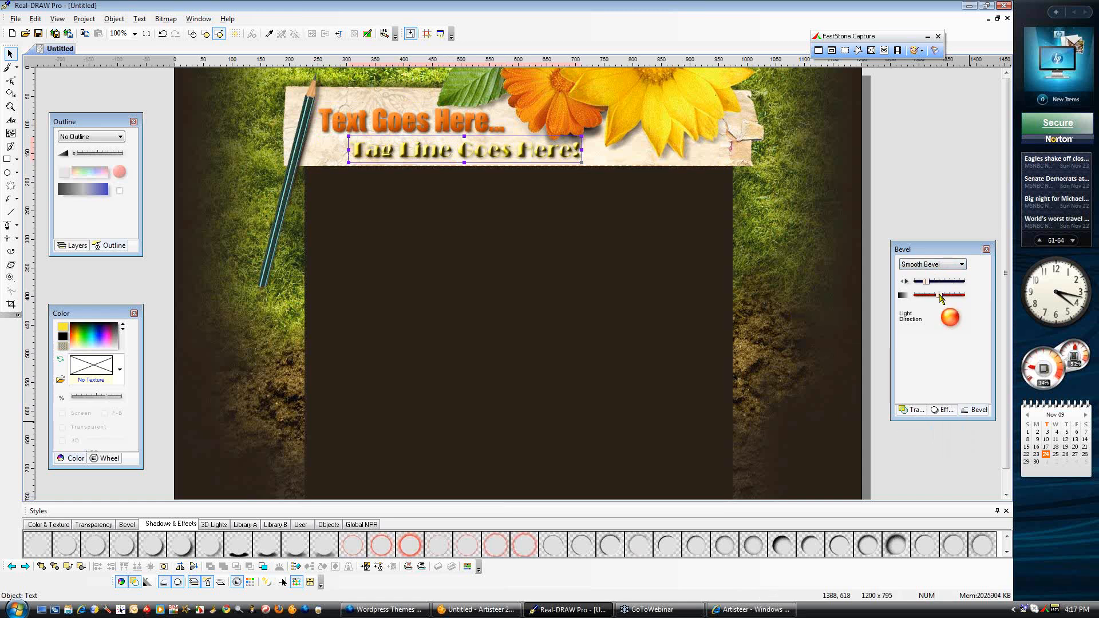
{"action": "left_click_drag", "start_coordinate": [923, 295], "coordinate": [921, 295]}
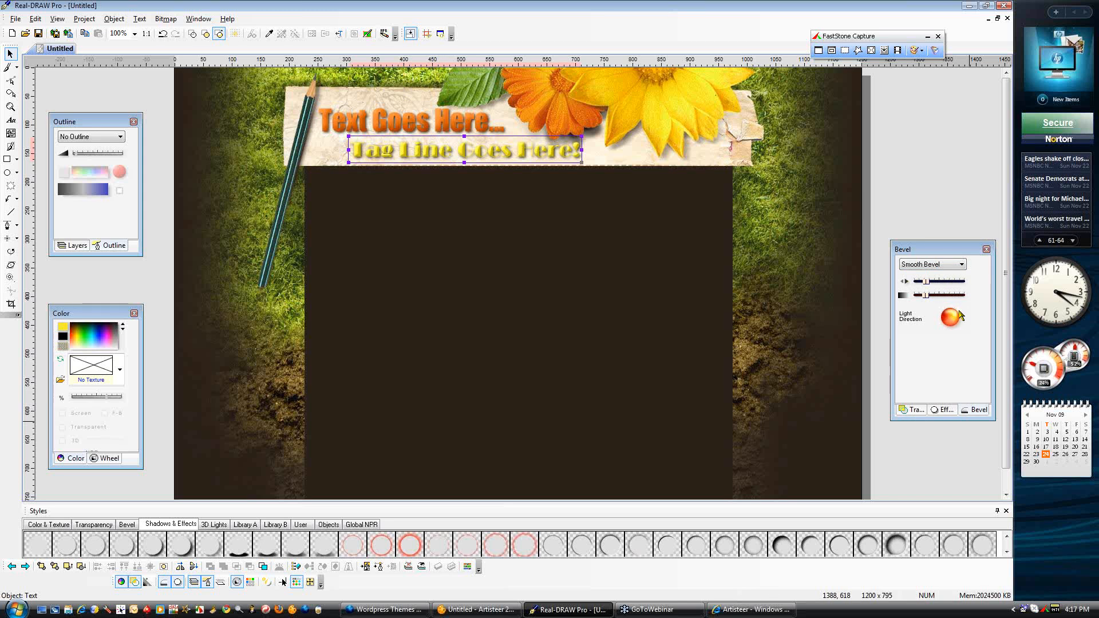
{"action": "left_click_drag", "start_coordinate": [962, 317], "coordinate": [946, 315]}
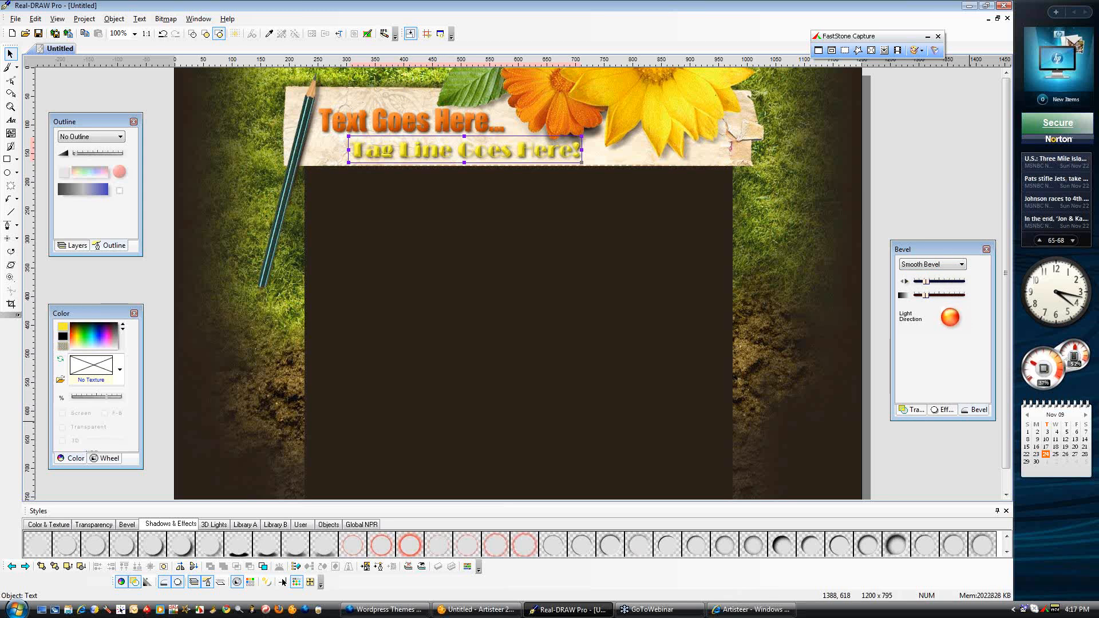
{"action": "left_click_drag", "start_coordinate": [927, 282], "coordinate": [946, 281]}
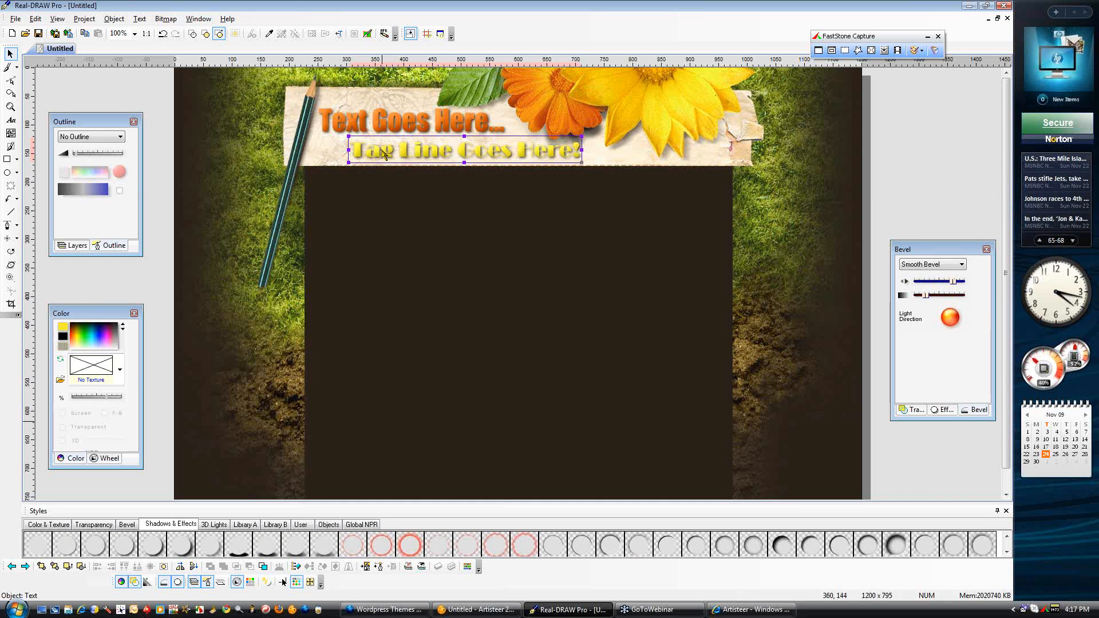
Copy the title text and paste the duplicate directly on top of the original
{"action": "left_click", "coordinate": [388, 127]}
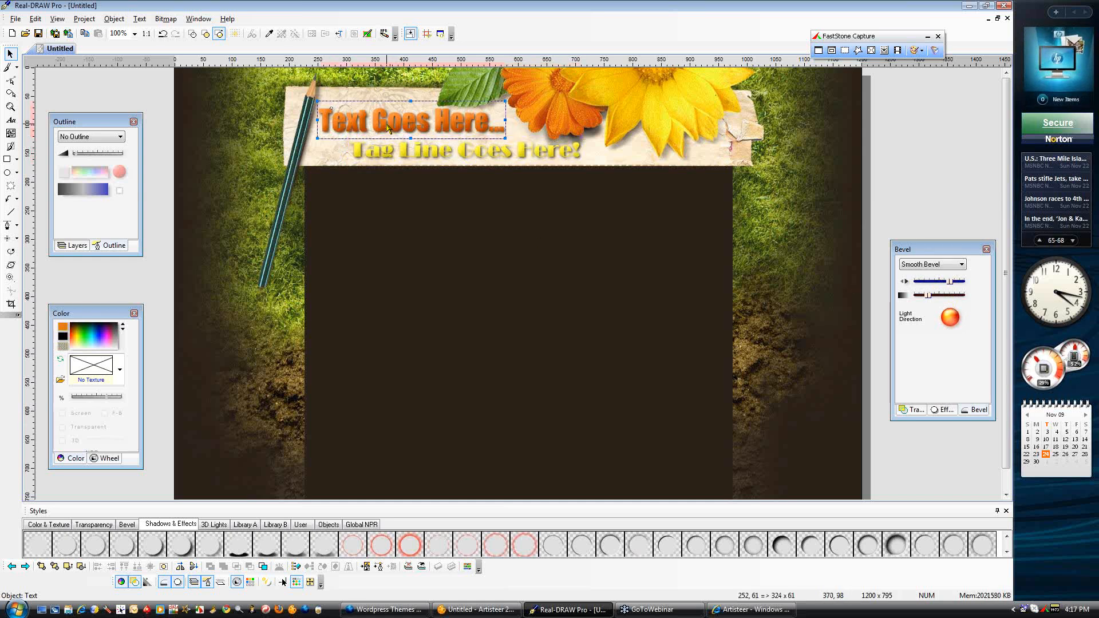
{"action": "left_click", "coordinate": [34, 20]}
{"action": "left_click", "coordinate": [52, 58]}
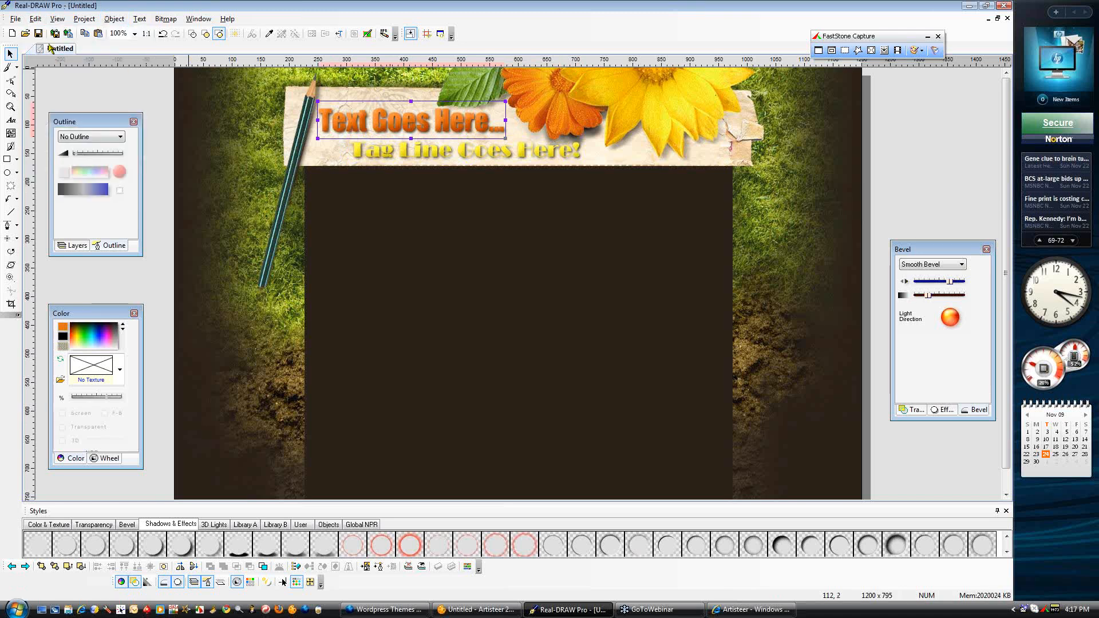
{"action": "left_click", "coordinate": [36, 20]}
{"action": "left_click", "coordinate": [53, 85]}
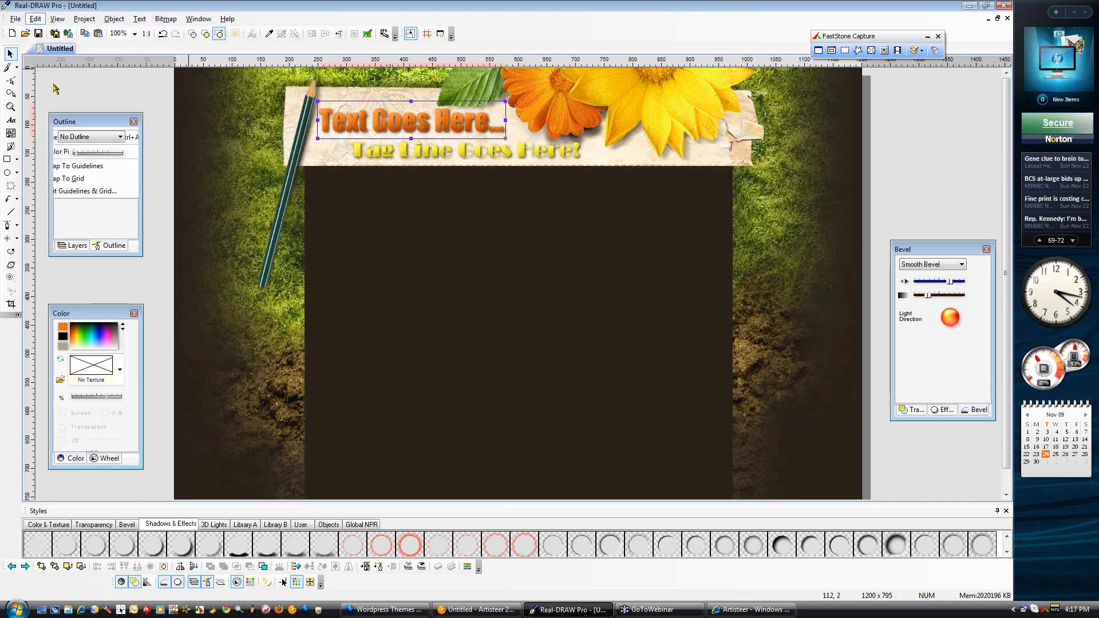
Copy the tag line text and paste a duplicate over it in the same place
{"action": "left_click", "coordinate": [400, 151]}
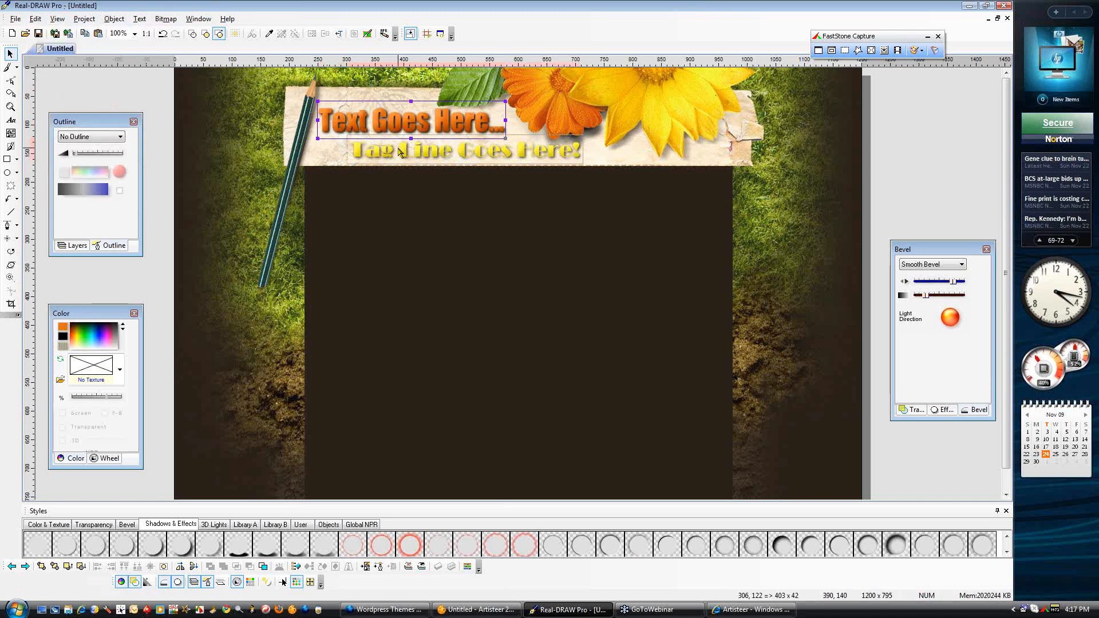
{"action": "left_click", "coordinate": [36, 19]}
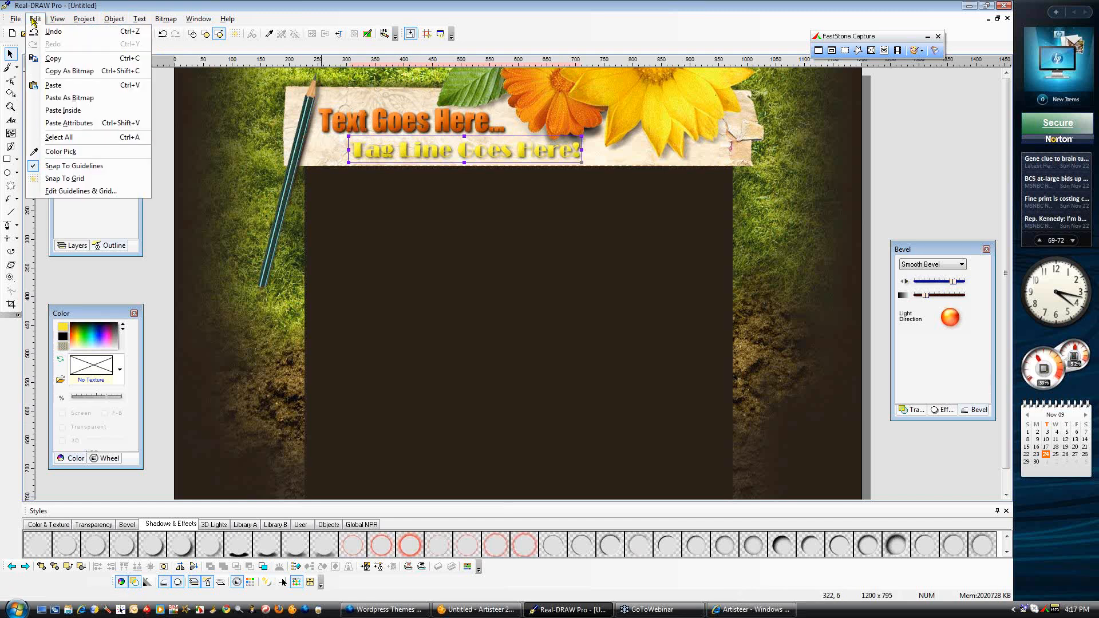
{"action": "left_click", "coordinate": [45, 71]}
{"action": "left_click", "coordinate": [36, 19]}
{"action": "left_click", "coordinate": [53, 85]}
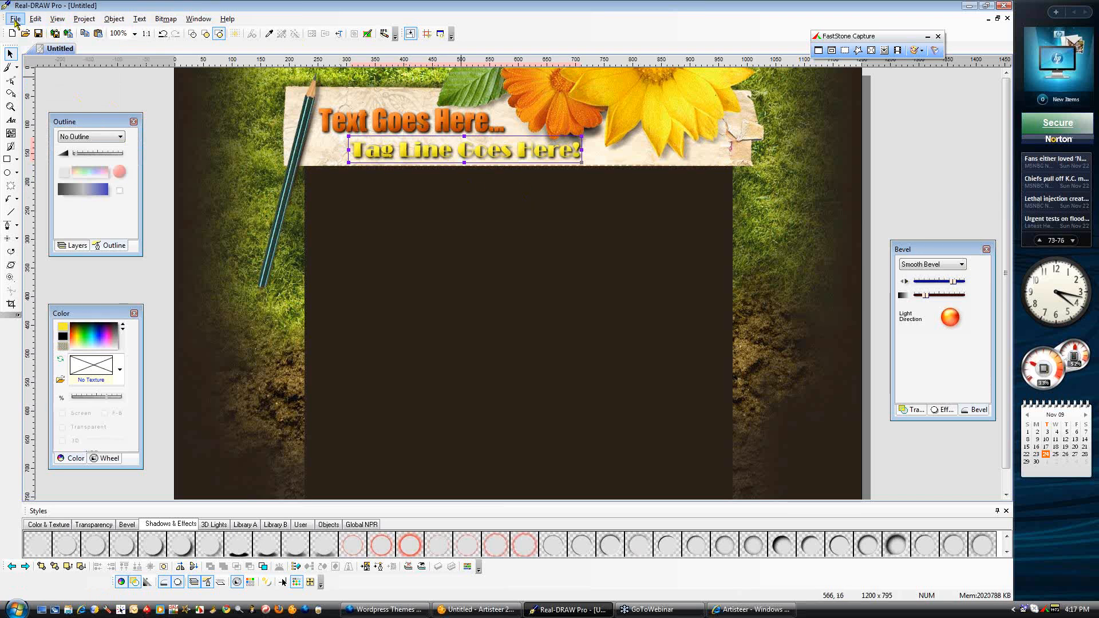
Export the page with its title and tag line as a quality-100 JPEG named Pencil&Flowers-DEMO in the Backgrounds folder
{"action": "left_click", "coordinate": [262, 104]}
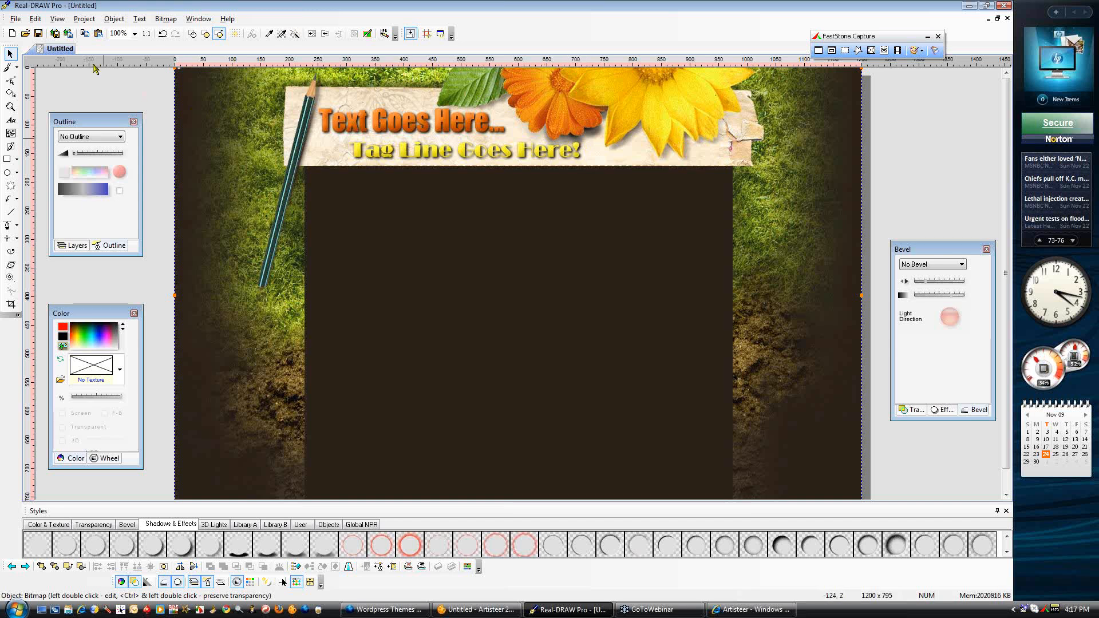
{"action": "left_click", "coordinate": [15, 19]}
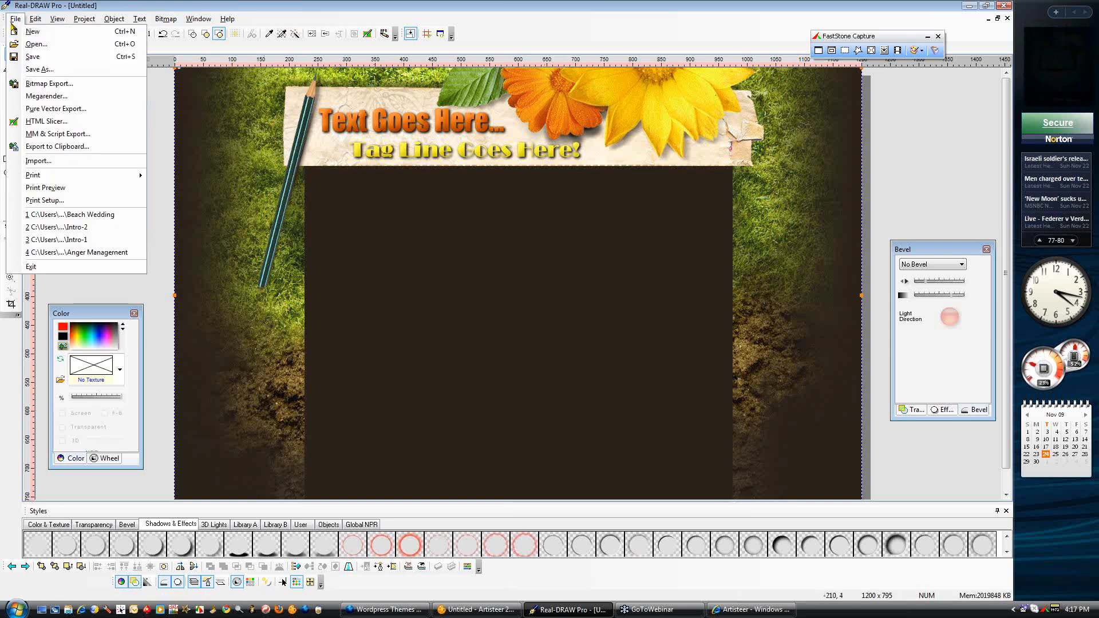
{"action": "left_click", "coordinate": [39, 84]}
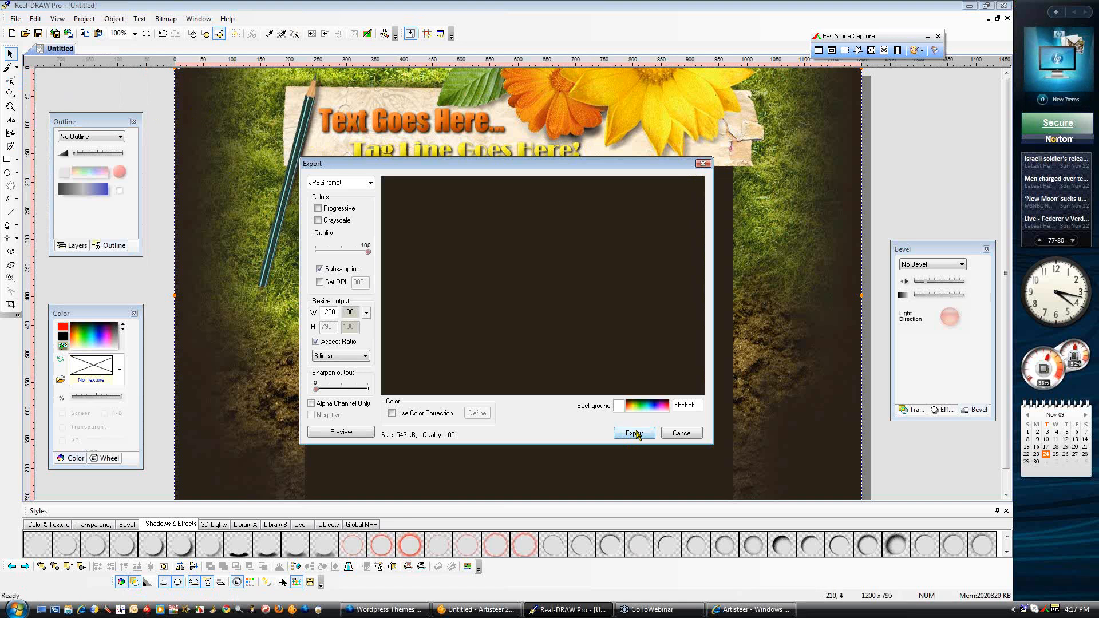
{"action": "left_click", "coordinate": [636, 434]}
{"action": "left_click", "coordinate": [416, 569]}
{"action": "type", "text": "-DEMO"}
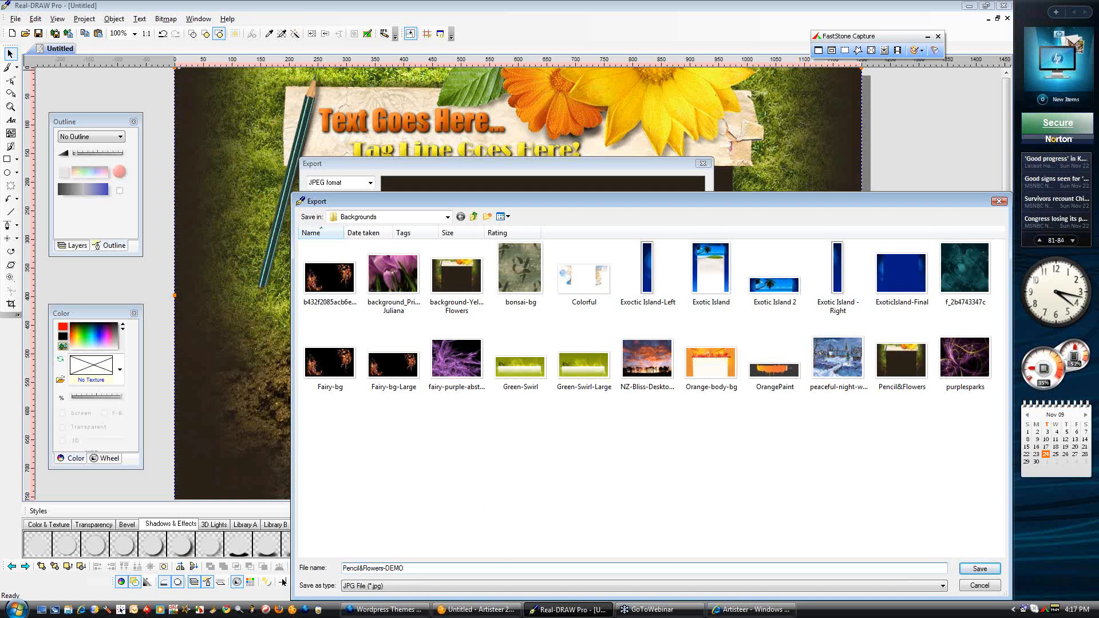
{"action": "left_click_drag", "start_coordinate": [385, 568], "coordinate": [460, 568]}
{"action": "type", "text": "Text-"}
{"action": "left_click", "coordinate": [980, 568]}
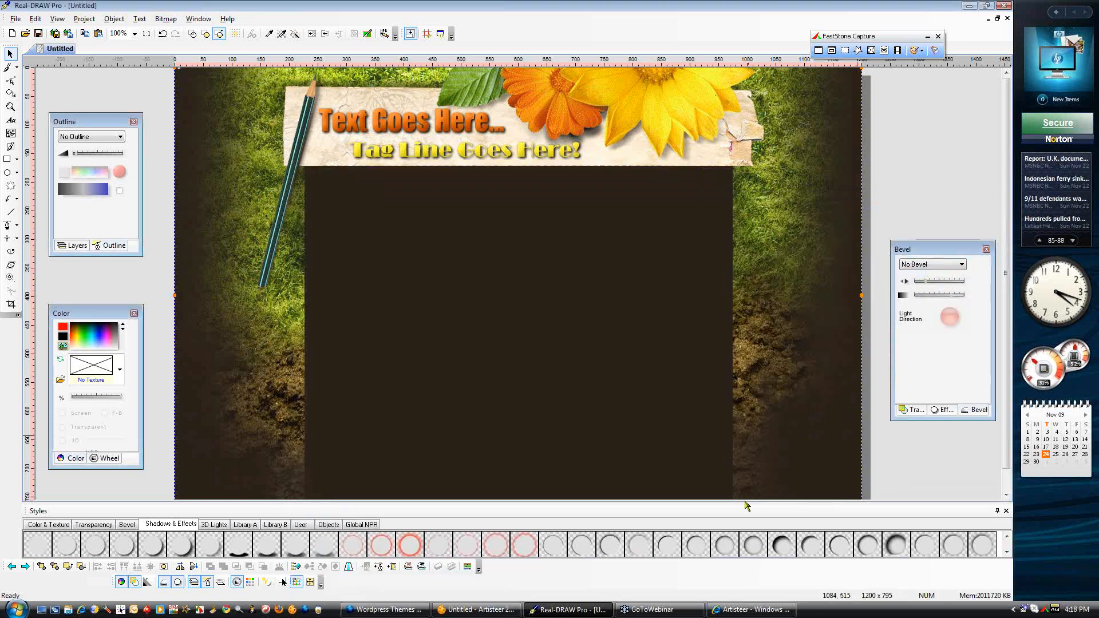
Switch to Artisteer and insert the exported Pencil&Flowers demo image as the page background, positioned Top Center with Normal blend mode
{"action": "left_click", "coordinate": [477, 610]}
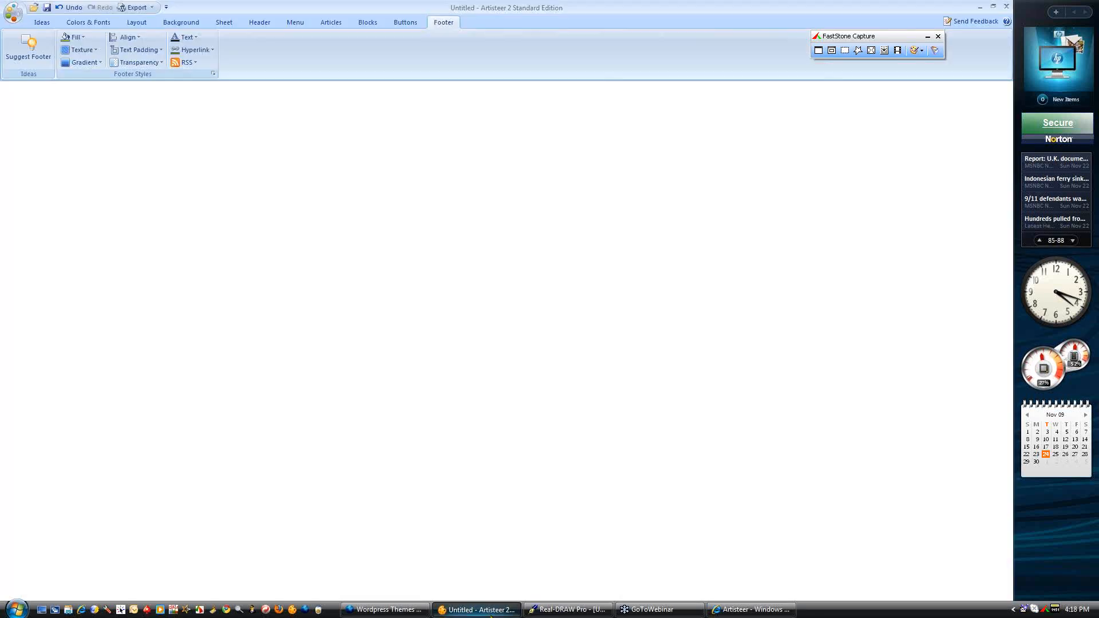
{"action": "left_click", "coordinate": [181, 23]}
{"action": "left_click", "coordinate": [281, 50]}
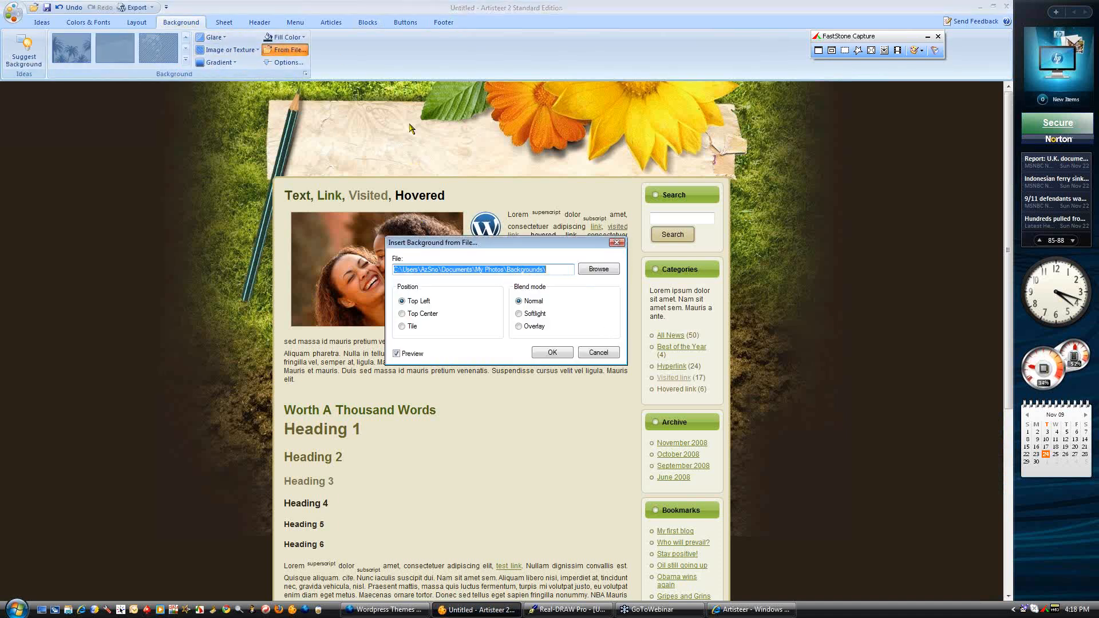
{"action": "left_click", "coordinate": [599, 269]}
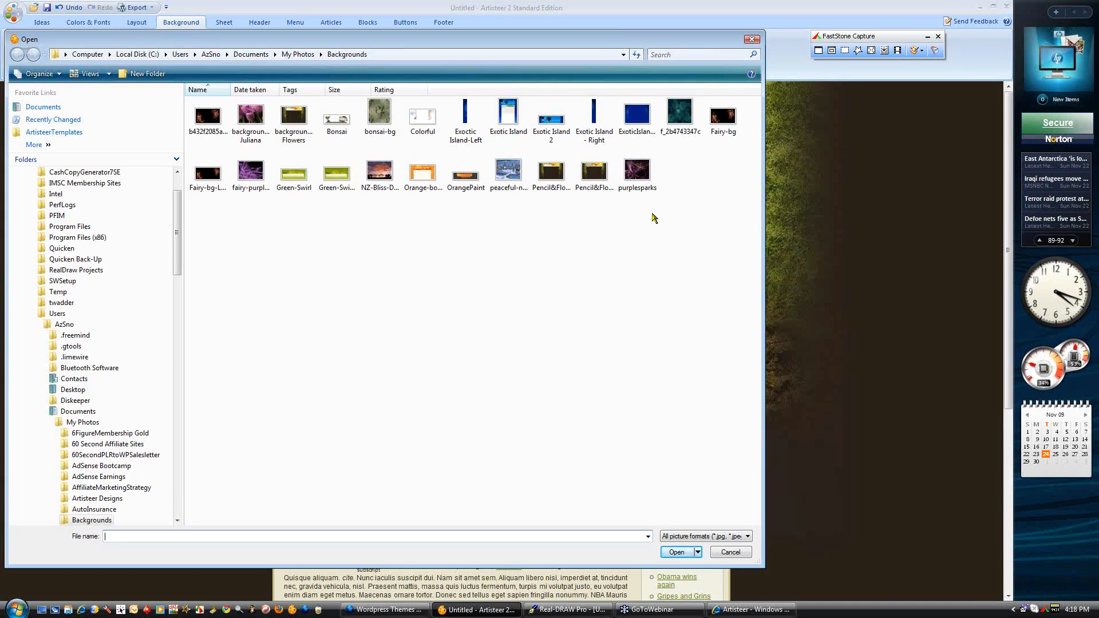
{"action": "left_click", "coordinate": [603, 175]}
{"action": "key", "text": "Return"}
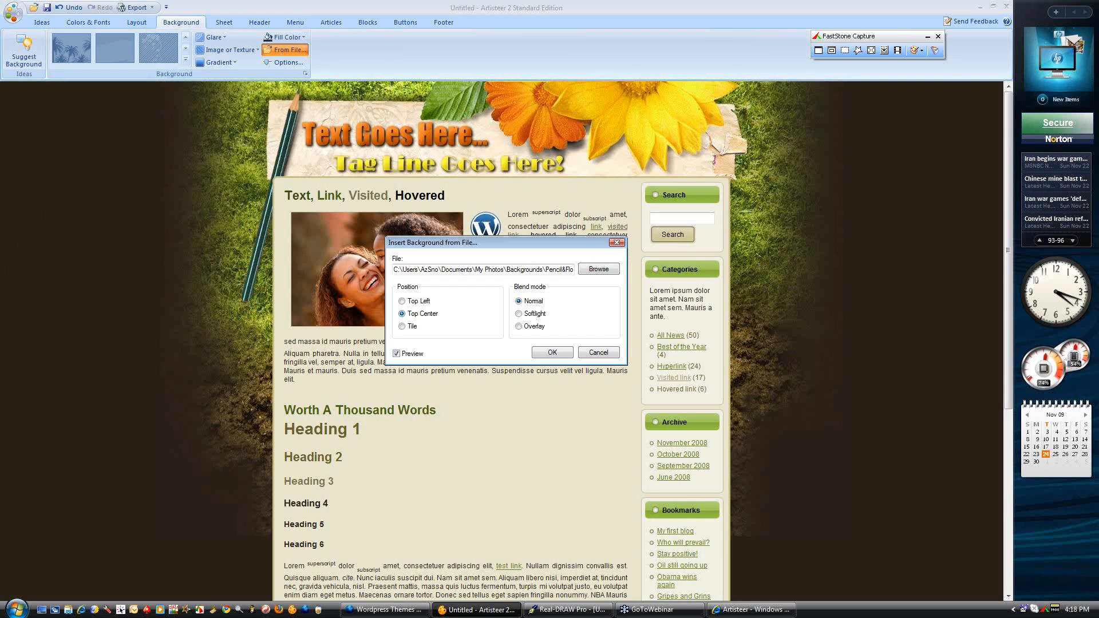
{"action": "left_click", "coordinate": [552, 352]}
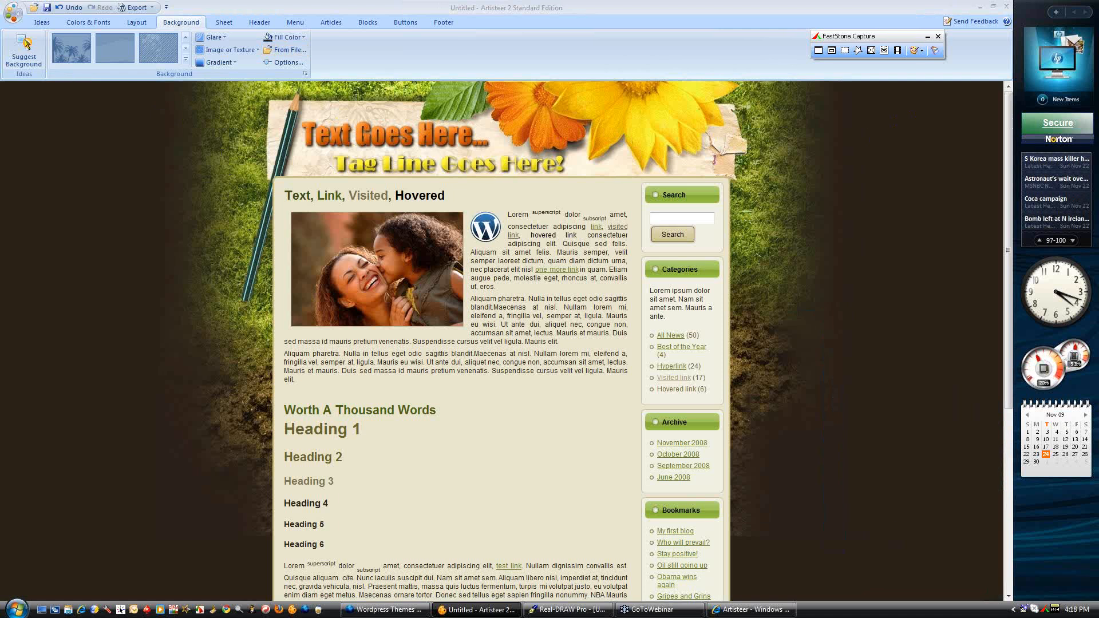
Preview the theme in Firefox and check how the new background behaves while the page scrolls
{"action": "left_click", "coordinate": [13, 13]}
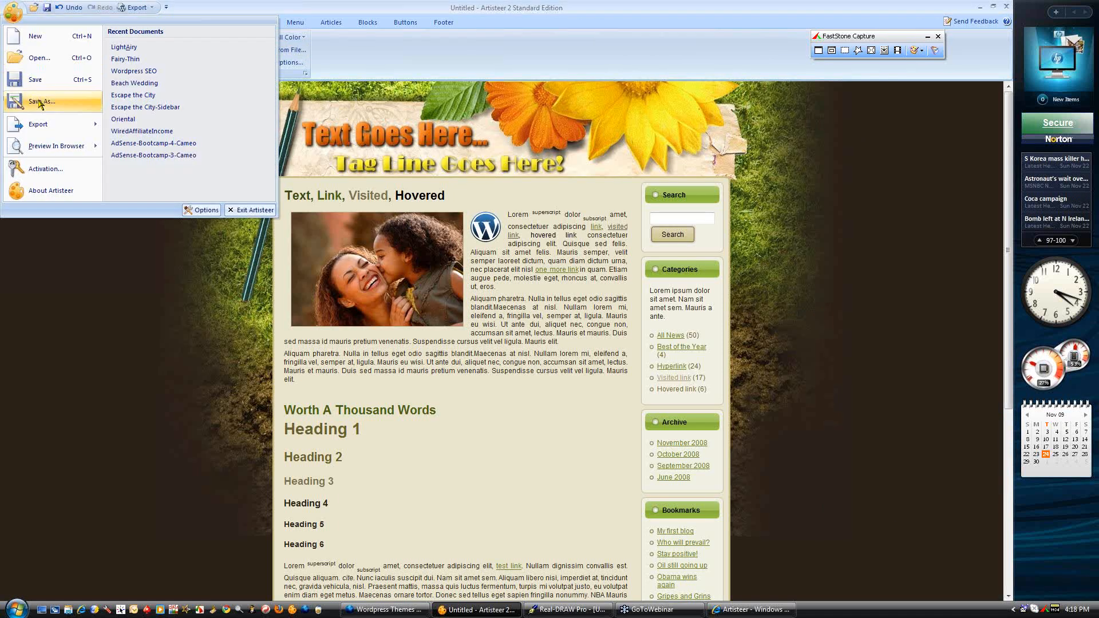
{"action": "mouse_move", "coordinate": [68, 146]}
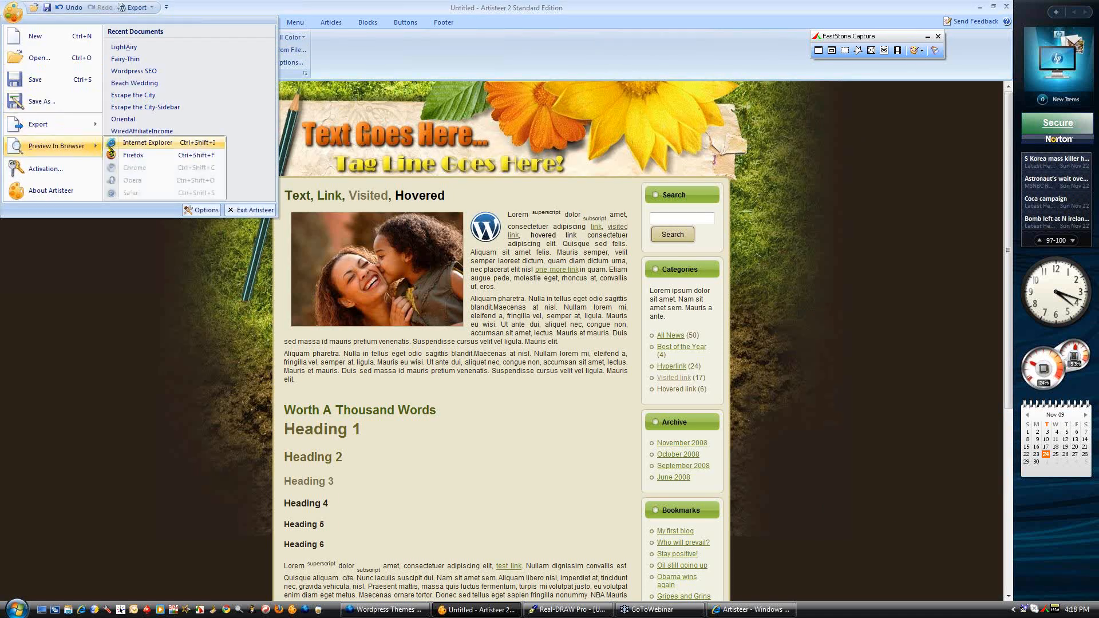
{"action": "left_click", "coordinate": [136, 156]}
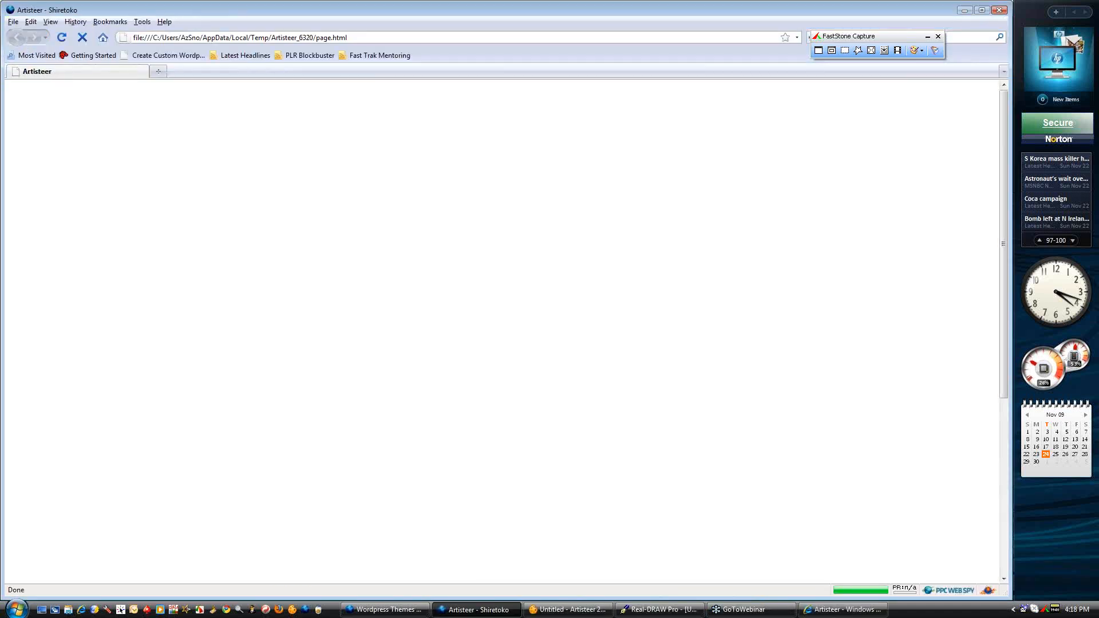
{"action": "scroll", "coordinate": [344, 176], "scroll_direction": "down", "scroll_amount": 4}
{"action": "scroll", "coordinate": [343, 176], "scroll_direction": "up", "scroll_amount": 5}
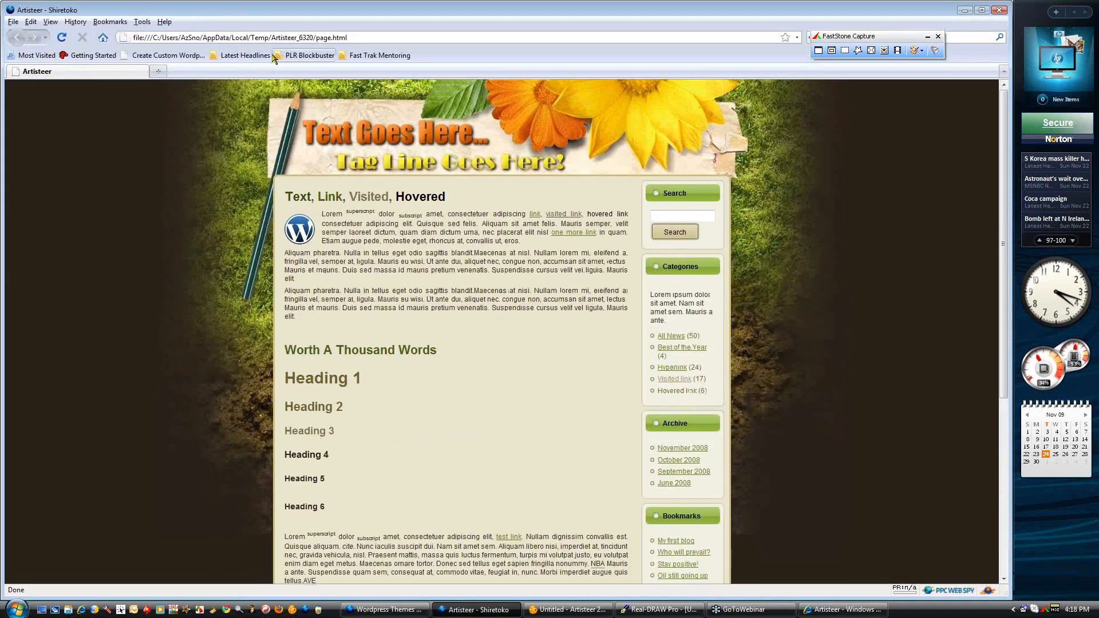
Return to Artisteer and set the page background image's scrolling to Fixed
{"action": "left_click", "coordinate": [655, 610]}
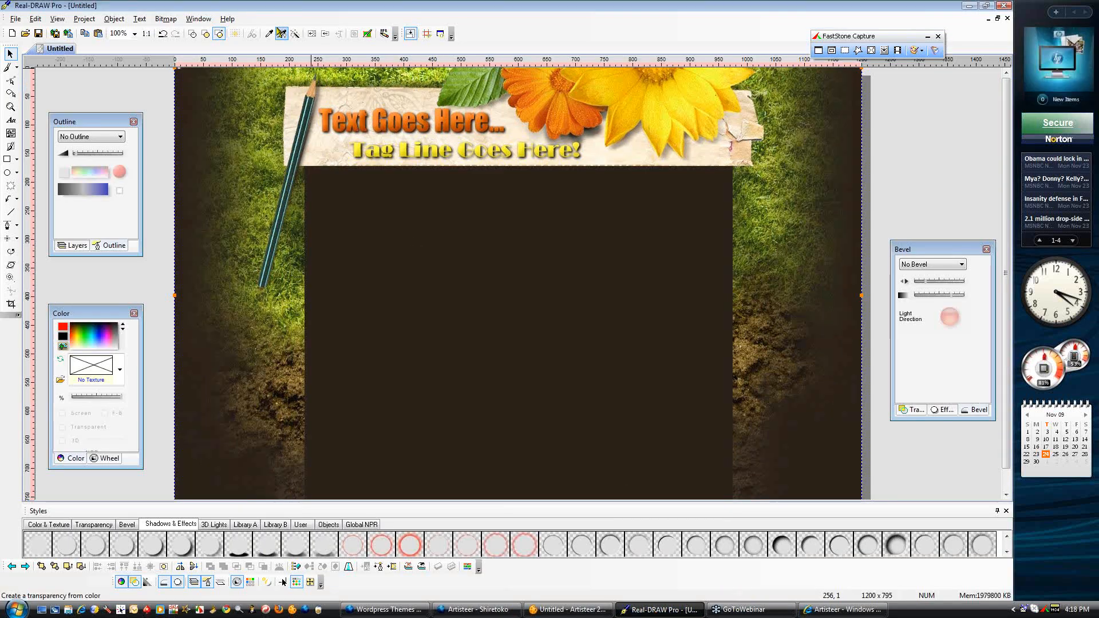
{"action": "left_click", "coordinate": [572, 609]}
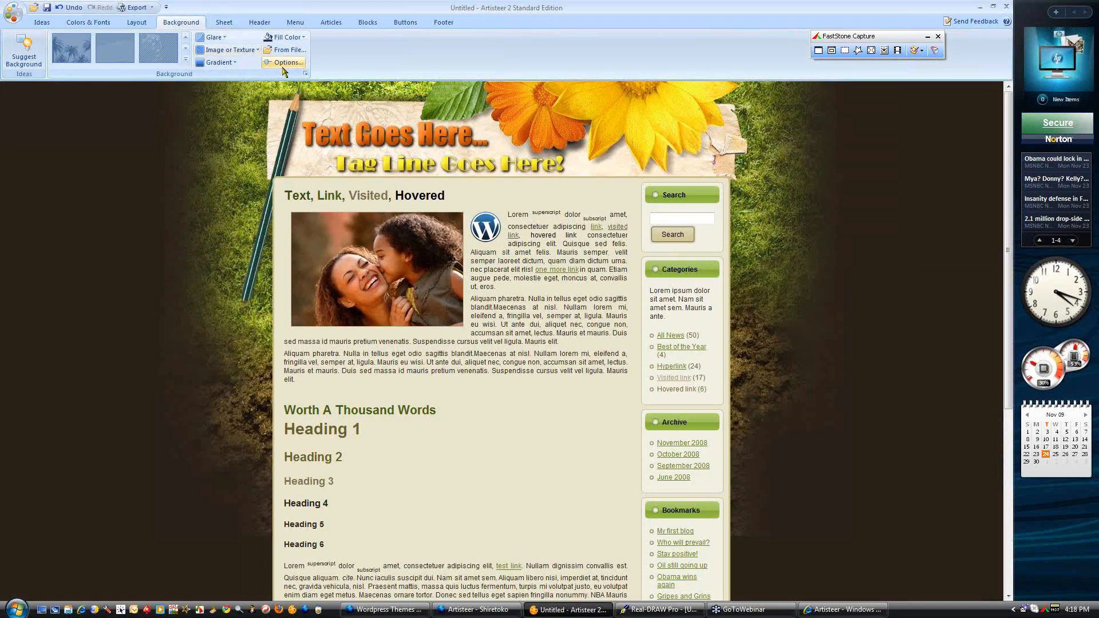
{"action": "left_click", "coordinate": [282, 62]}
{"action": "left_click", "coordinate": [565, 259]}
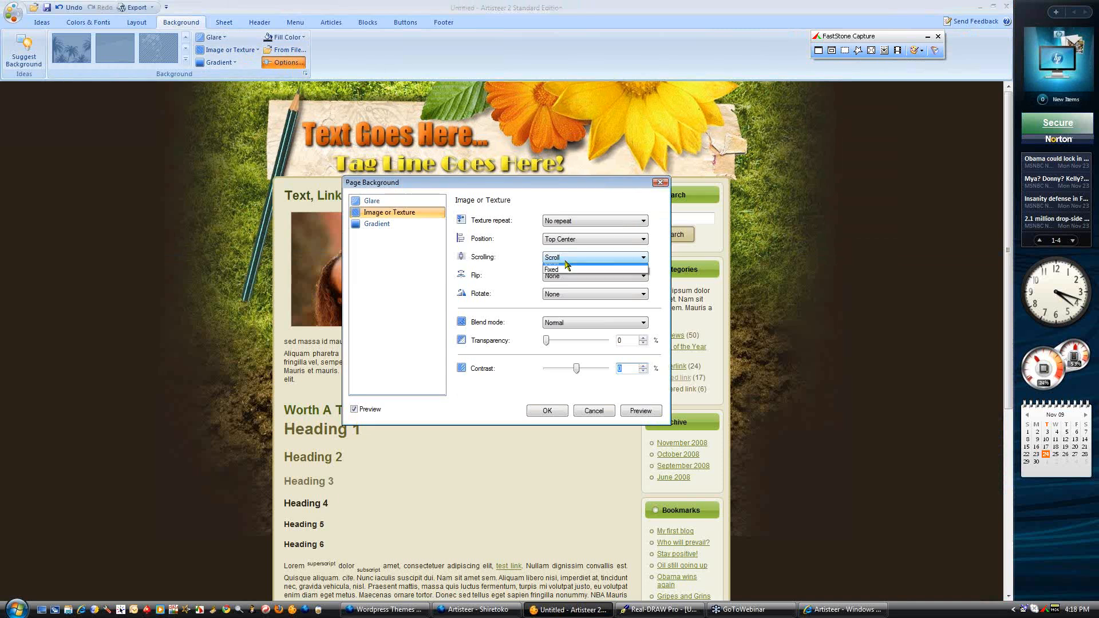
{"action": "left_click", "coordinate": [566, 274]}
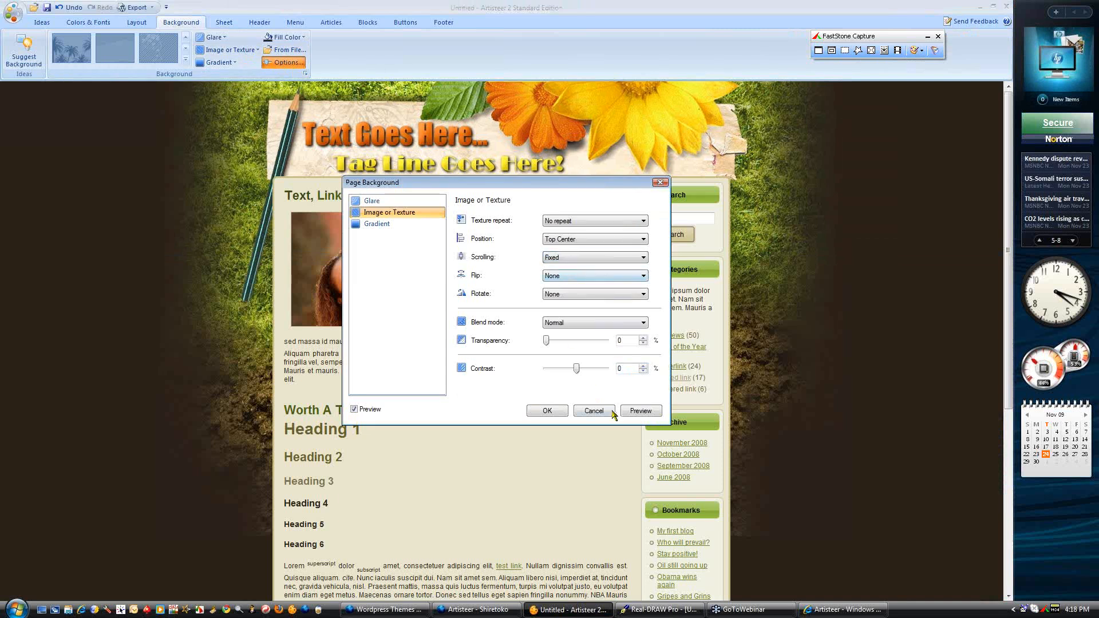
{"action": "left_click", "coordinate": [548, 410]}
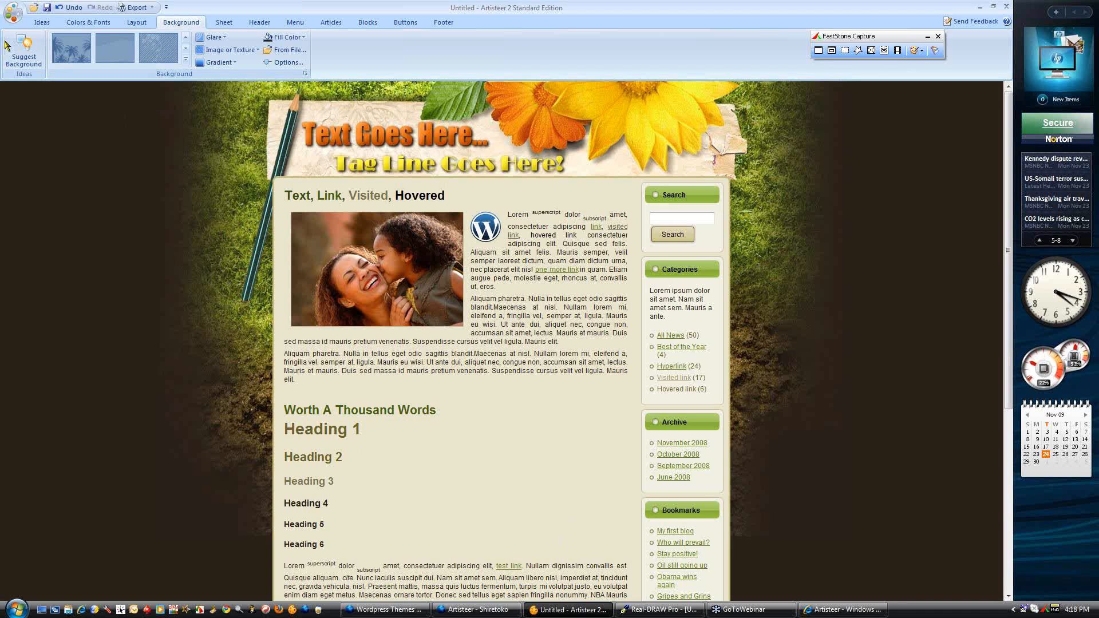
Preview the theme in Firefox again and check the fixed background against the scrolling content
{"action": "left_click", "coordinate": [14, 13]}
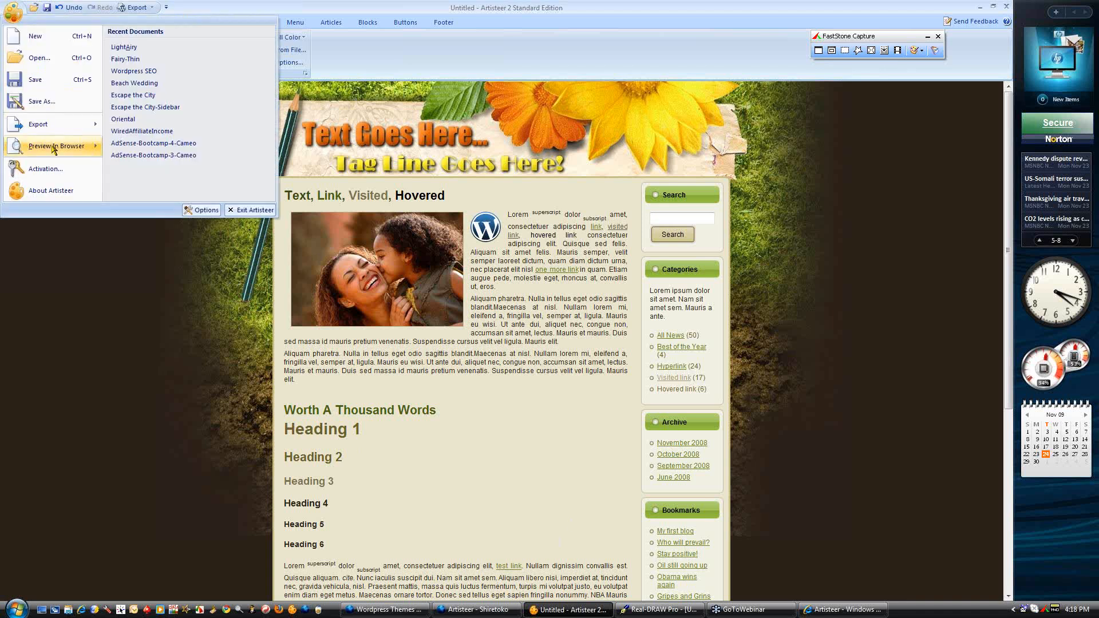
{"action": "mouse_move", "coordinate": [54, 149]}
{"action": "left_click", "coordinate": [138, 152]}
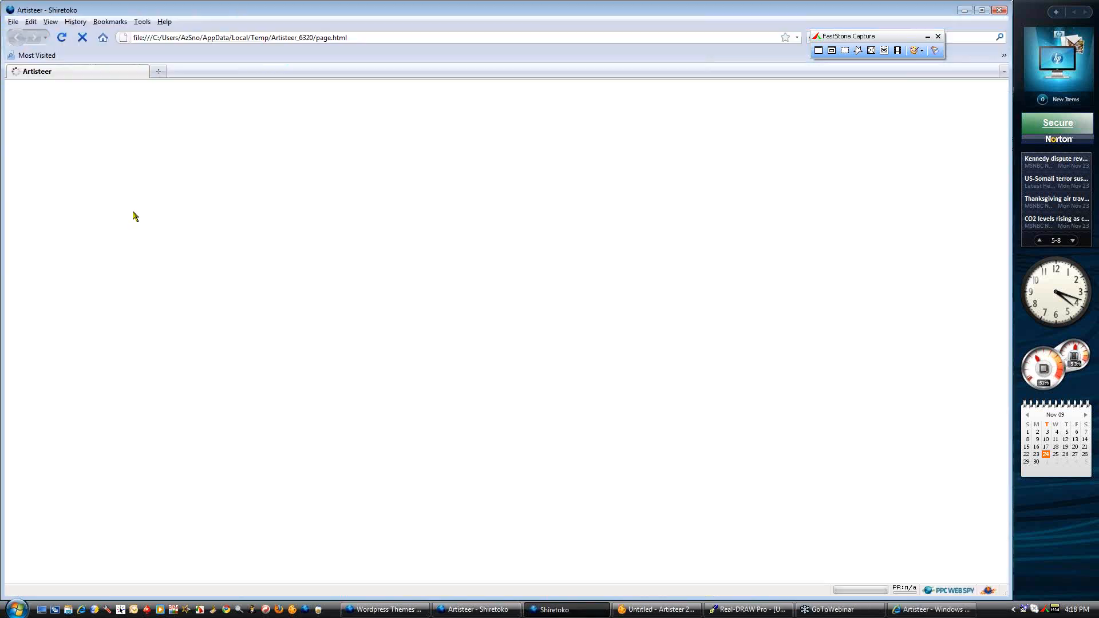
{"action": "scroll", "coordinate": [206, 215], "scroll_direction": "down", "scroll_amount": 5}
{"action": "scroll", "coordinate": [200, 214], "scroll_direction": "up", "scroll_amount": 5}
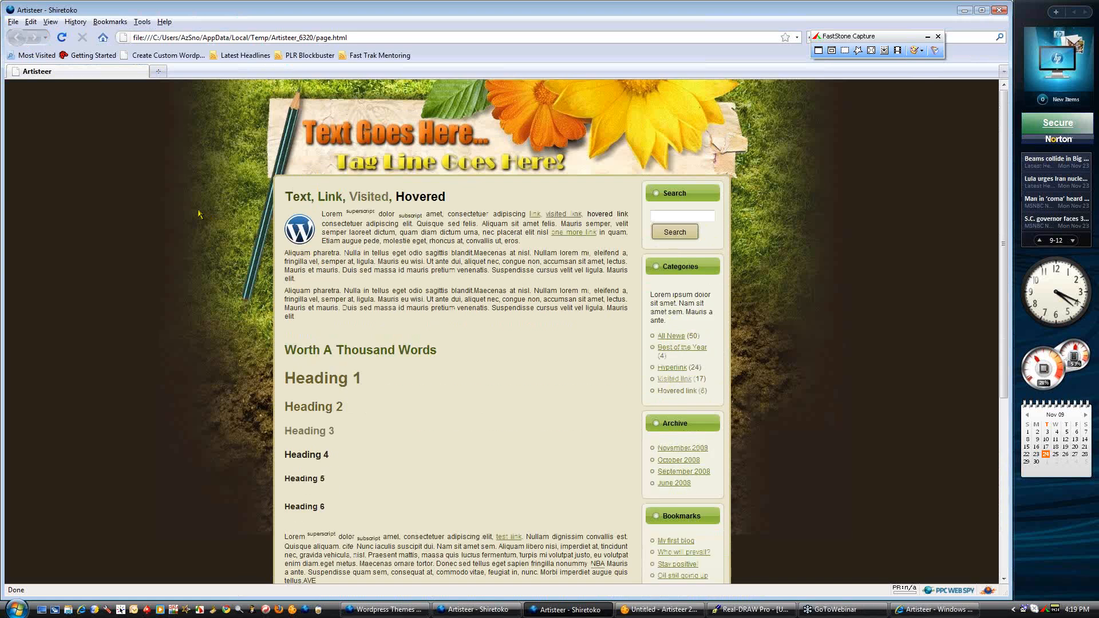
{"action": "scroll", "coordinate": [199, 214], "scroll_direction": "down", "scroll_amount": 5}
{"action": "scroll", "coordinate": [200, 214], "scroll_direction": "up", "scroll_amount": 5}
{"action": "scroll", "coordinate": [200, 226], "scroll_direction": "down", "scroll_amount": 5}
{"action": "scroll", "coordinate": [200, 232], "scroll_direction": "up", "scroll_amount": 5}
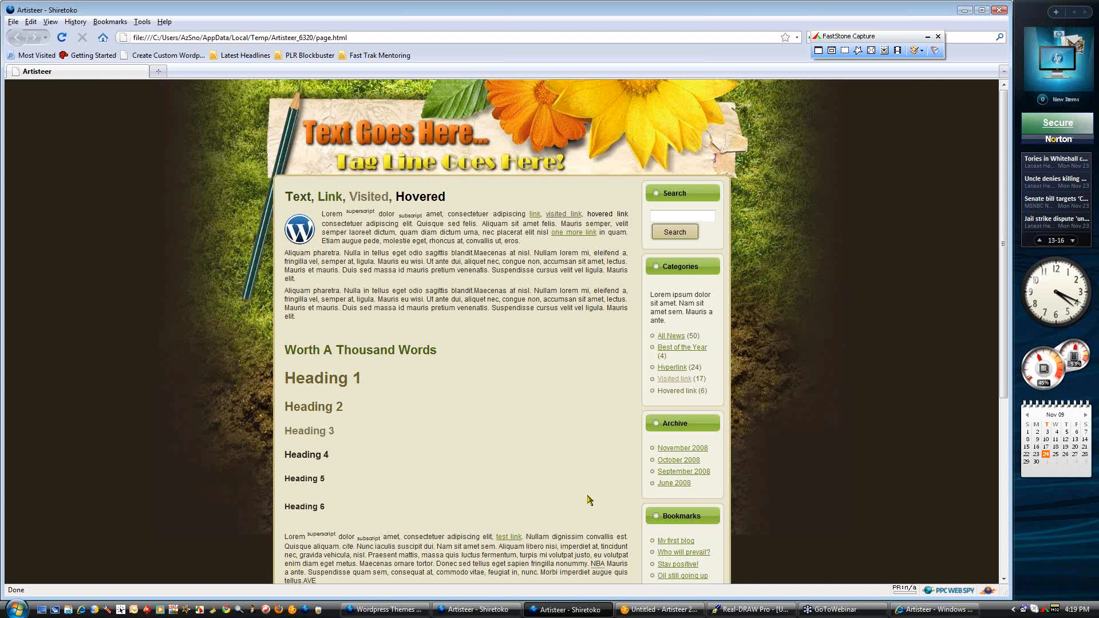
Back in Artisteer, apply the custom Broadway font set to the theme and set the font scale to 120%
{"action": "left_click", "coordinate": [663, 609]}
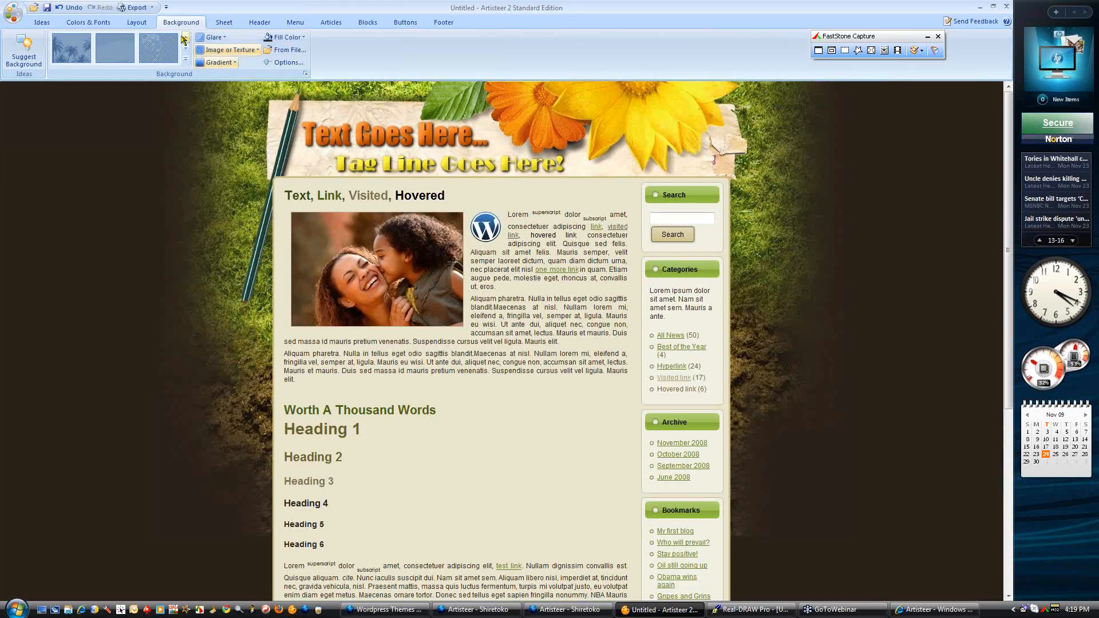
{"action": "left_click", "coordinate": [135, 24]}
{"action": "left_click", "coordinate": [102, 24]}
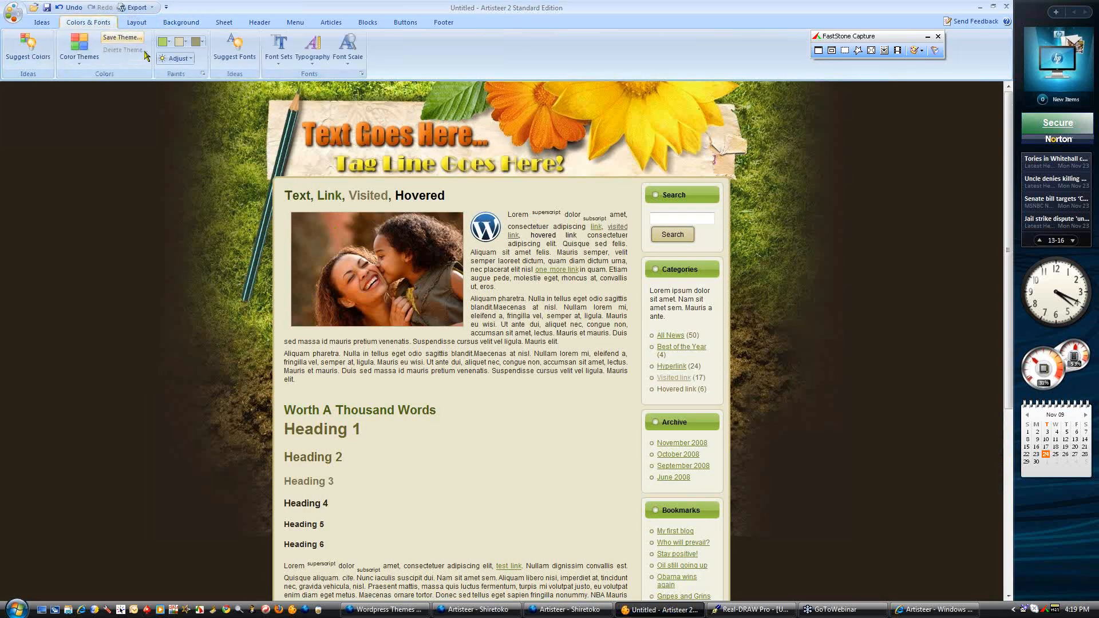
{"action": "left_click", "coordinate": [279, 51]}
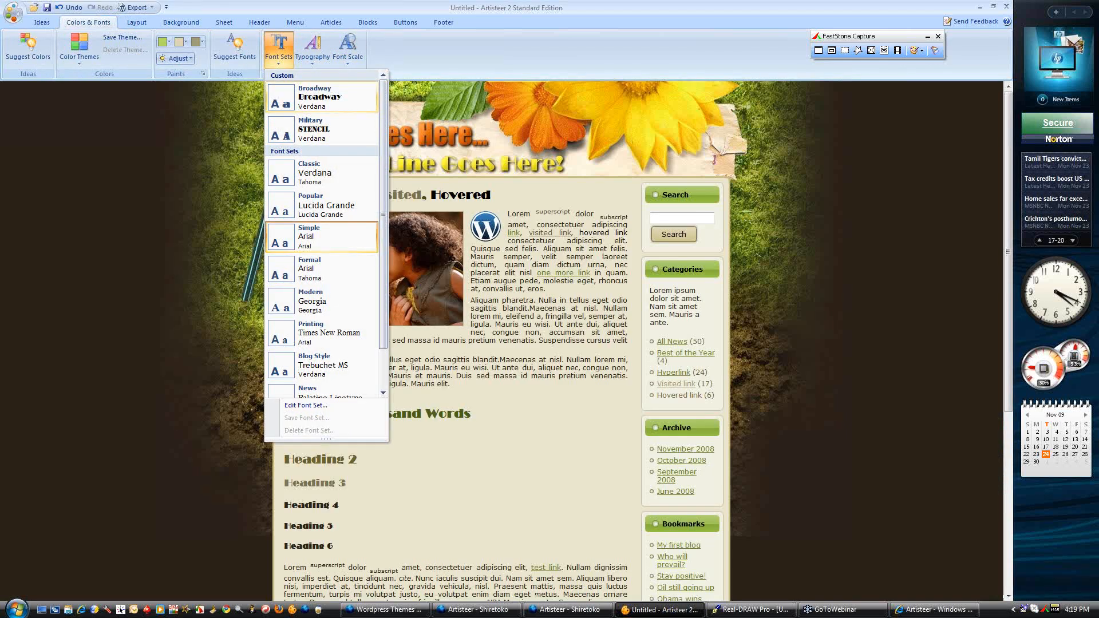
{"action": "left_click", "coordinate": [279, 49]}
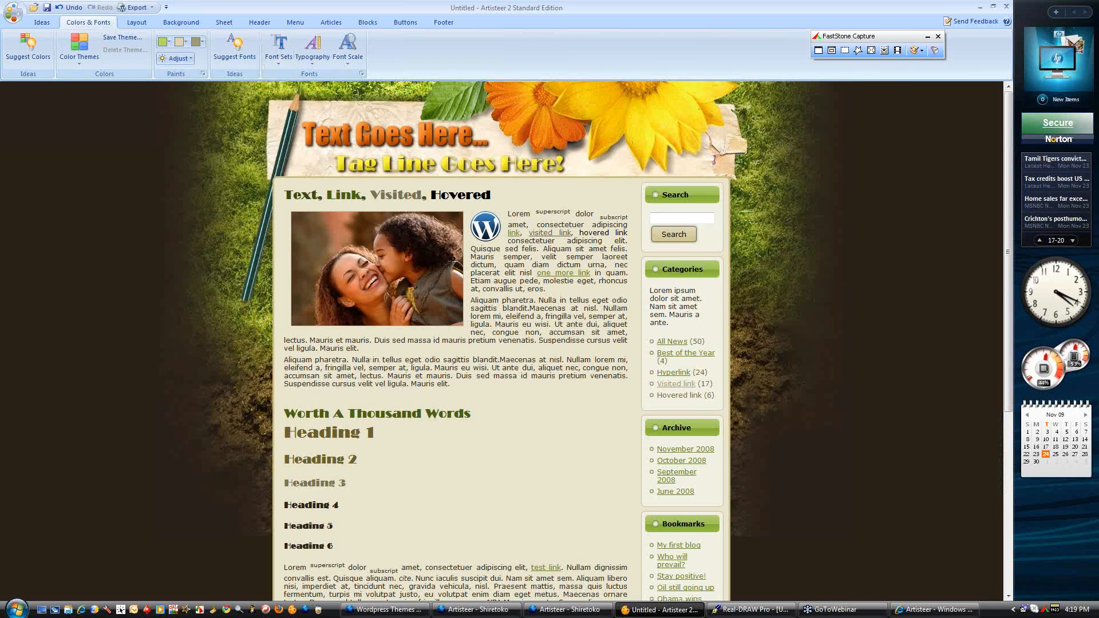
{"action": "left_click", "coordinate": [355, 67]}
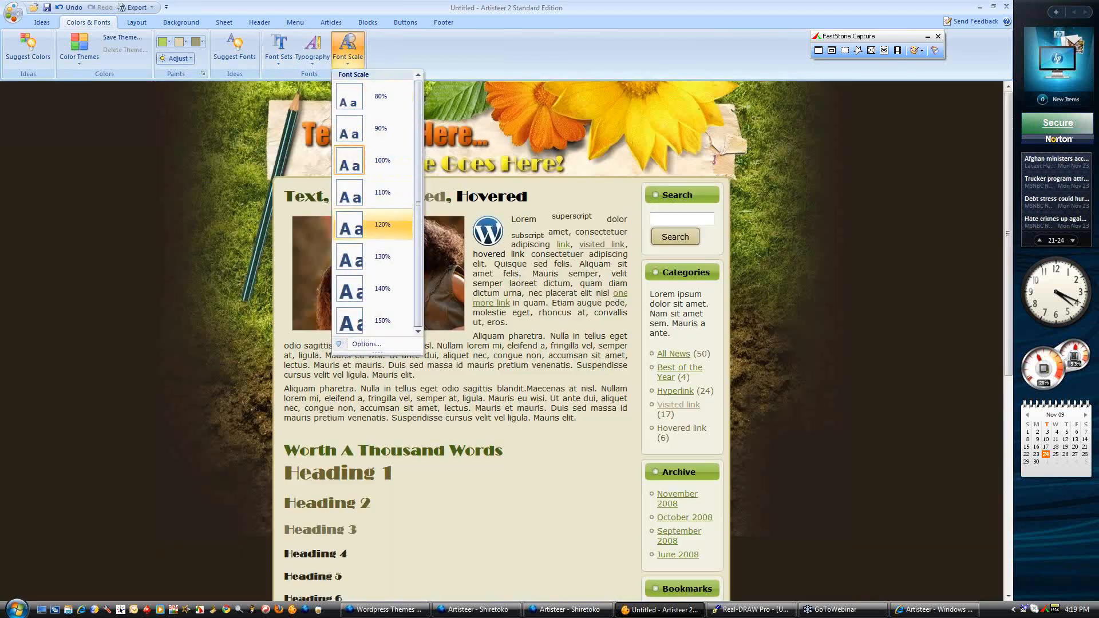
{"action": "left_click", "coordinate": [366, 225]}
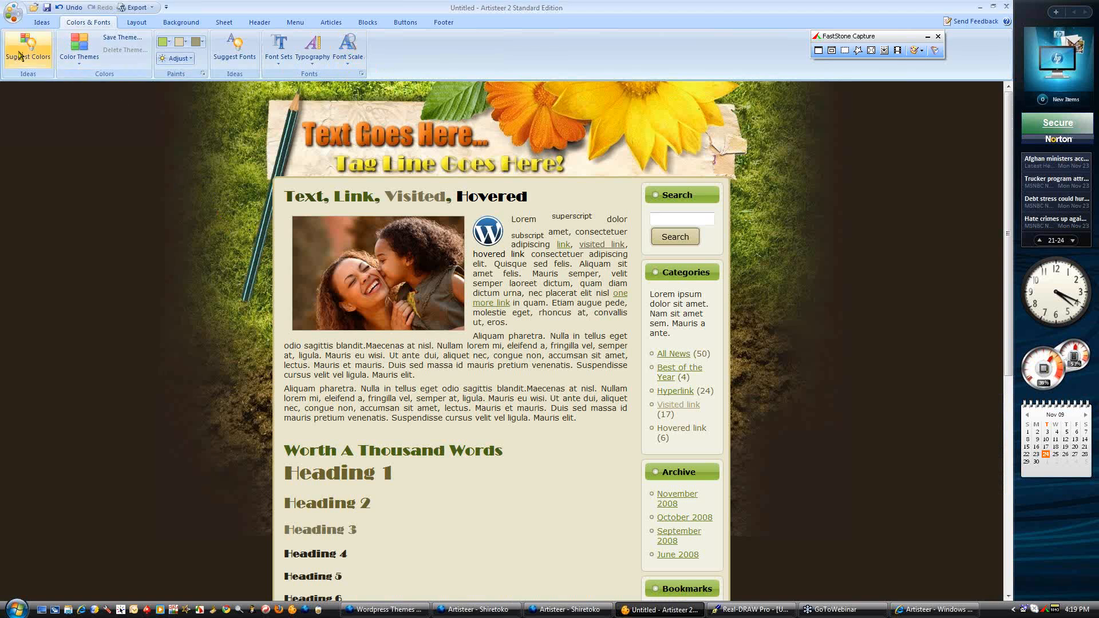
Preview the restyled theme in Firefox and examine the new fonts and fixed background from header to footer
{"action": "left_click", "coordinate": [12, 12]}
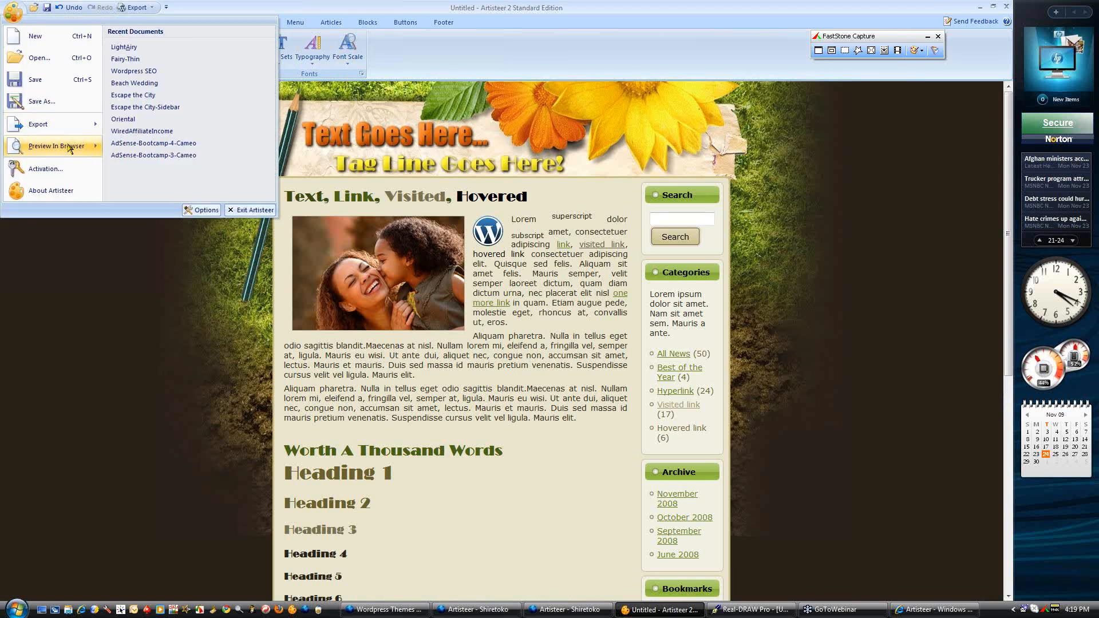
{"action": "mouse_move", "coordinate": [57, 131]}
{"action": "left_click", "coordinate": [140, 153]}
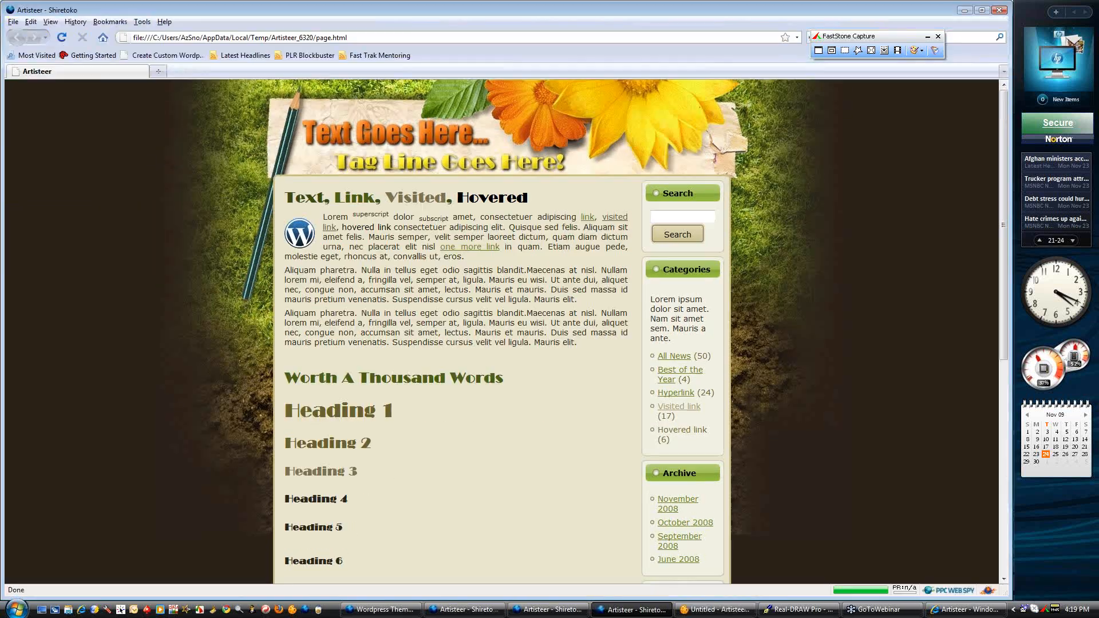
{"action": "scroll", "coordinate": [165, 184], "scroll_direction": "down", "scroll_amount": 7}
{"action": "scroll", "coordinate": [165, 184], "scroll_direction": "up", "scroll_amount": 7}
{"action": "scroll", "coordinate": [165, 185], "scroll_direction": "down", "scroll_amount": 7}
{"action": "scroll", "coordinate": [165, 186], "scroll_direction": "up", "scroll_amount": 7}
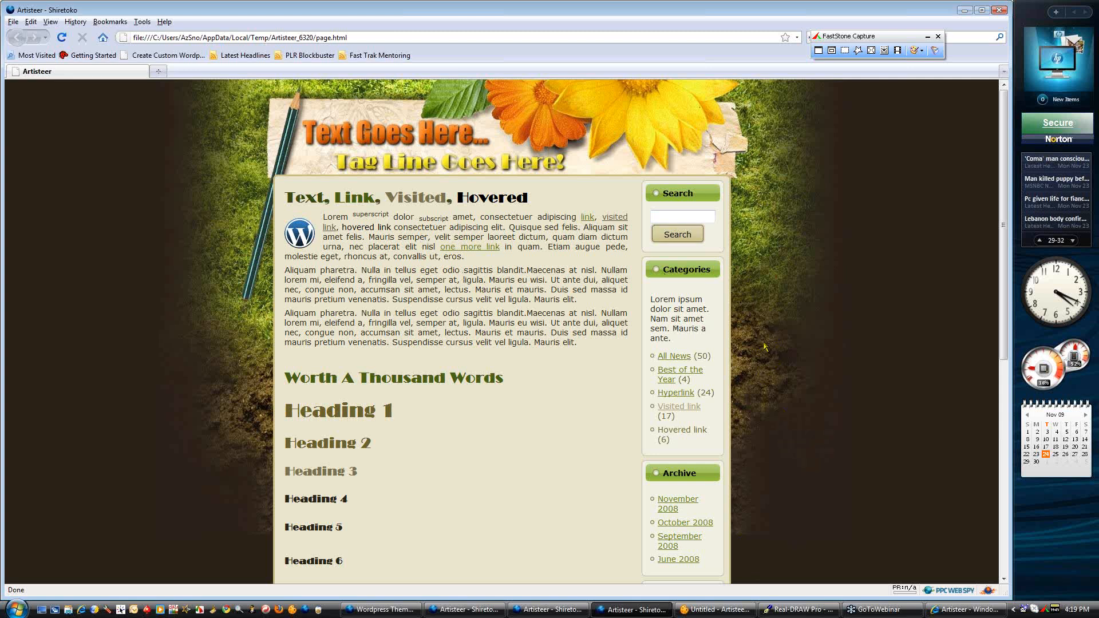
{"action": "scroll", "coordinate": [764, 346], "scroll_direction": "down", "scroll_amount": 12}
{"action": "scroll", "coordinate": [764, 346], "scroll_direction": "up", "scroll_amount": 4}
{"action": "scroll", "coordinate": [764, 346], "scroll_direction": "down", "scroll_amount": 4}
{"action": "scroll", "coordinate": [760, 342], "scroll_direction": "up", "scroll_amount": 12}
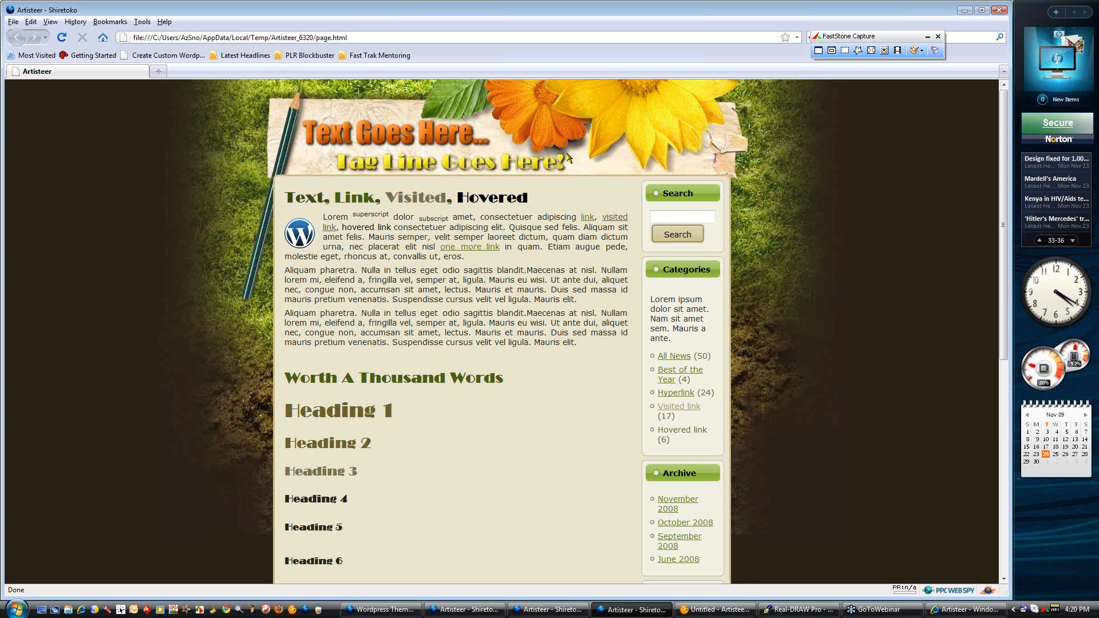
{"action": "scroll", "coordinate": [778, 280], "scroll_direction": "down", "scroll_amount": 10}
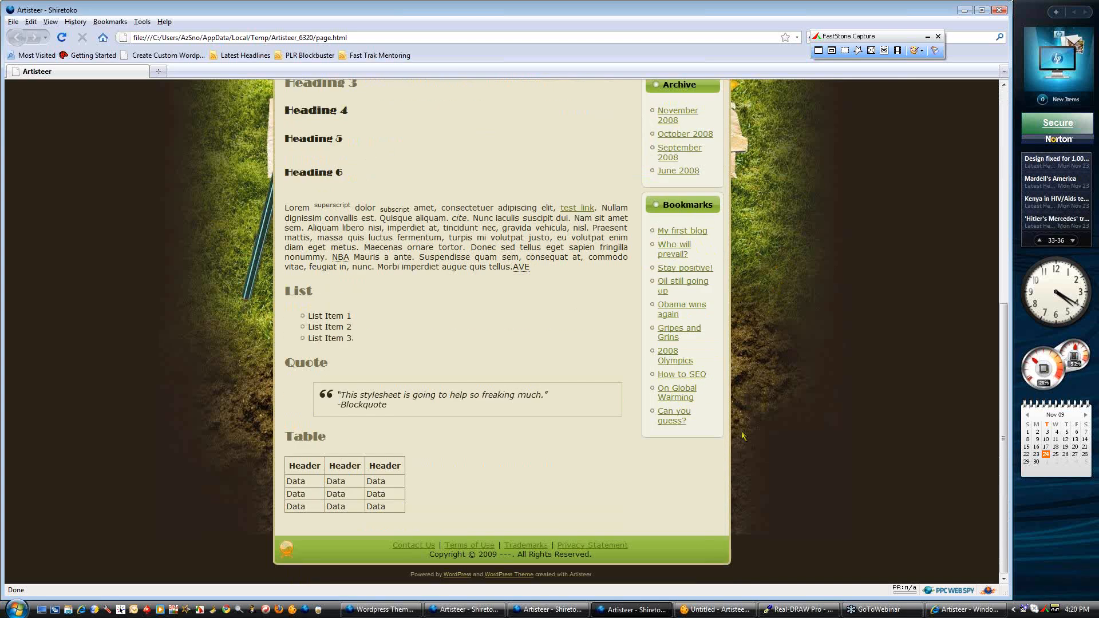
{"action": "scroll", "coordinate": [221, 257], "scroll_direction": "up", "scroll_amount": 10}
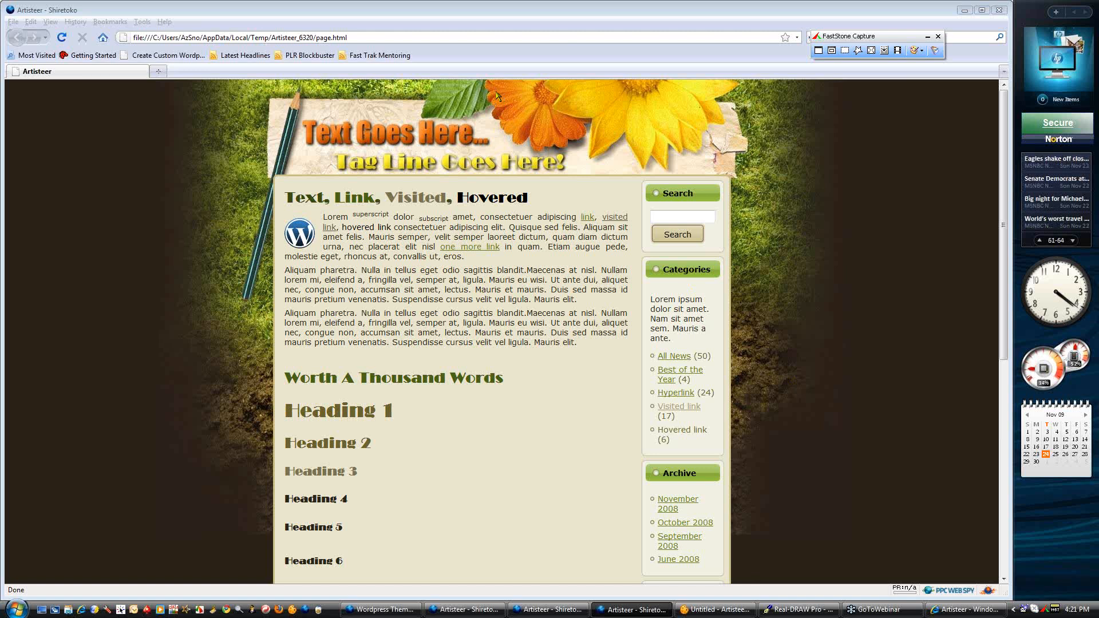
Switch from the Firefox preview to Artisteer and review the available sheet width options, leaving the width as is
{"action": "left_click", "coordinate": [819, 406]}
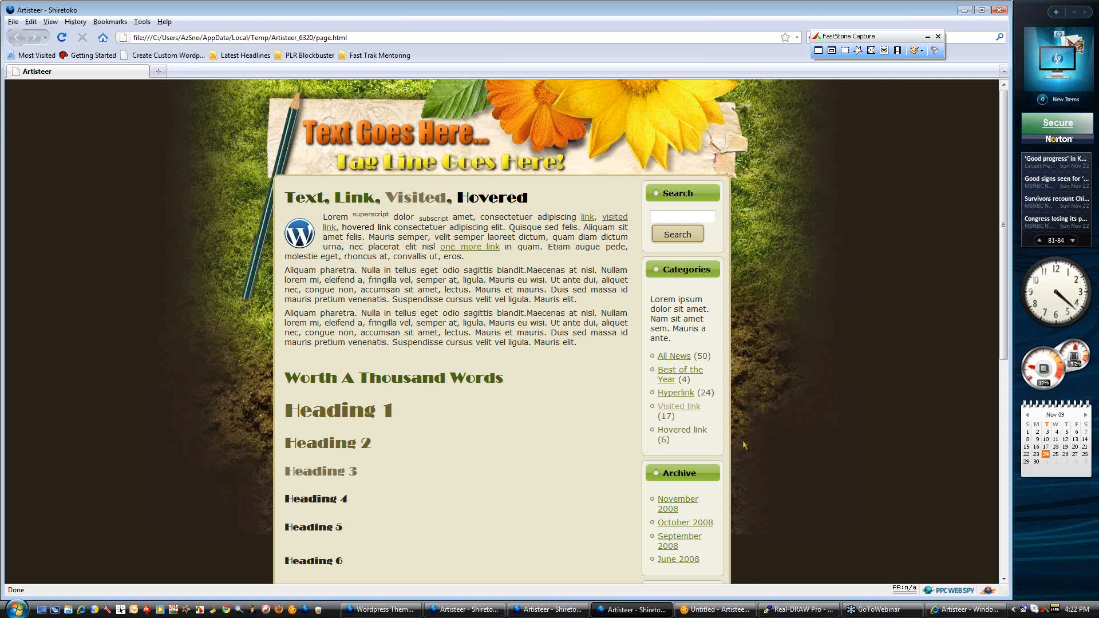
{"action": "left_click", "coordinate": [735, 610]}
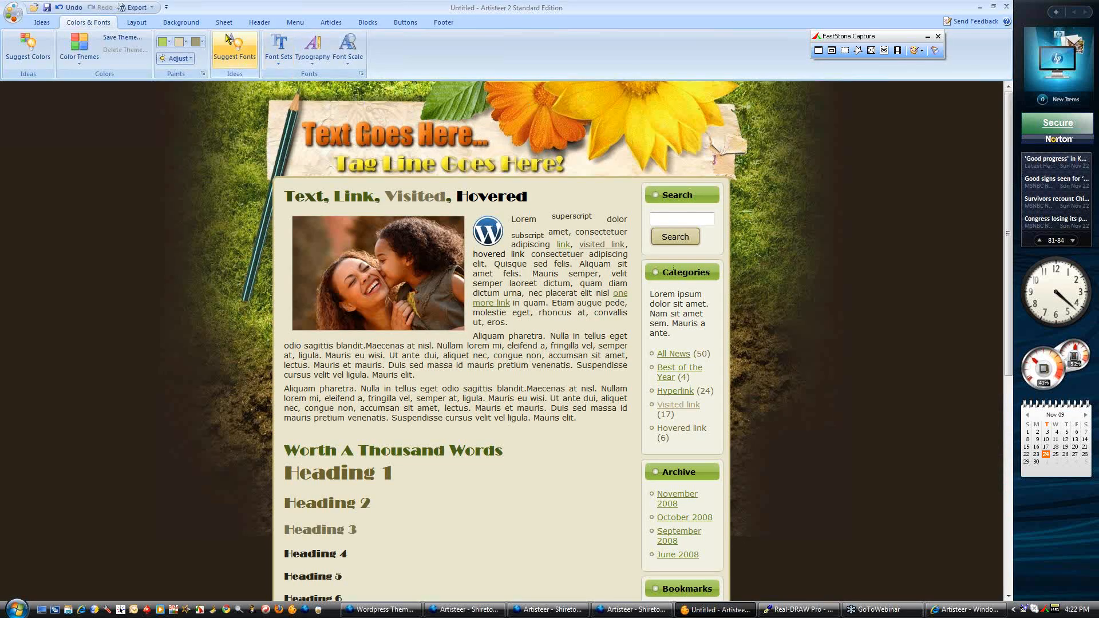
{"action": "left_click", "coordinate": [222, 25]}
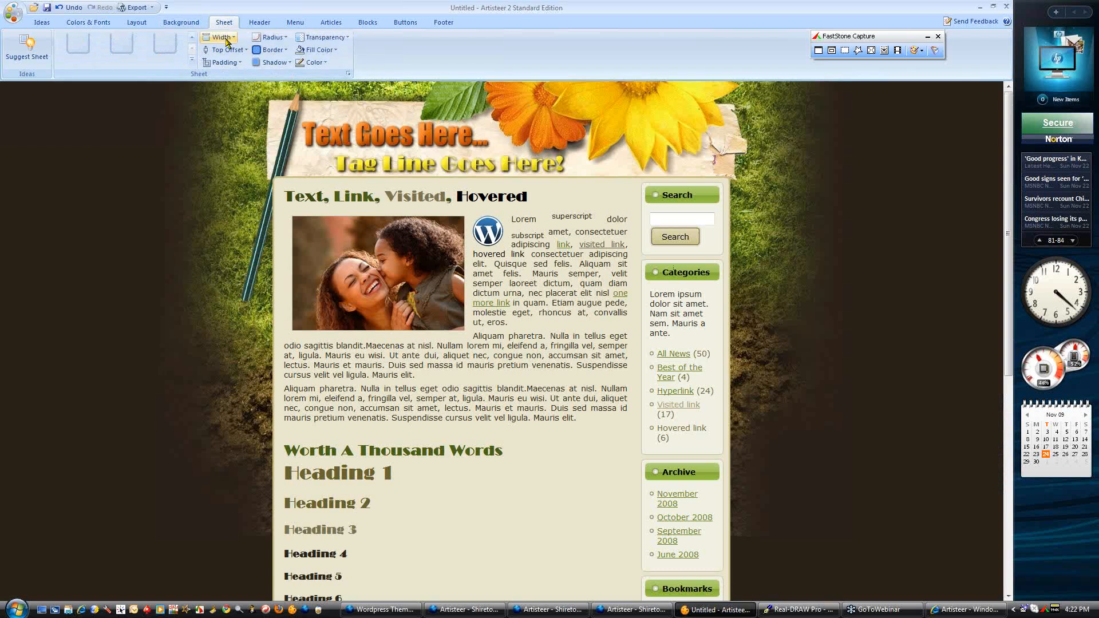
{"action": "left_click", "coordinate": [219, 37]}
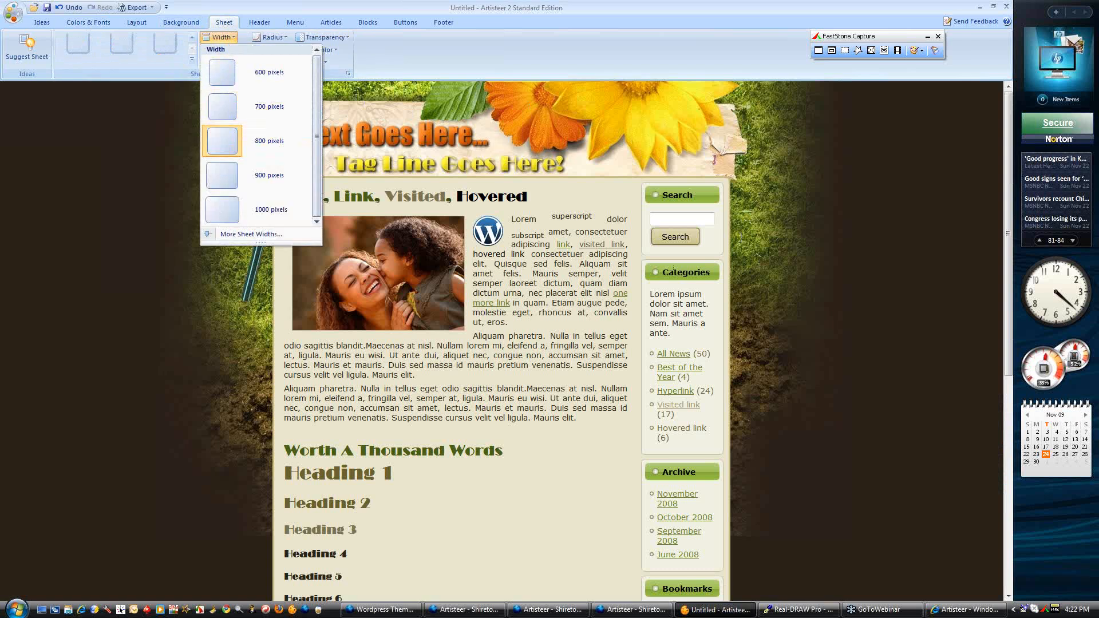
{"action": "left_click", "coordinate": [780, 298]}
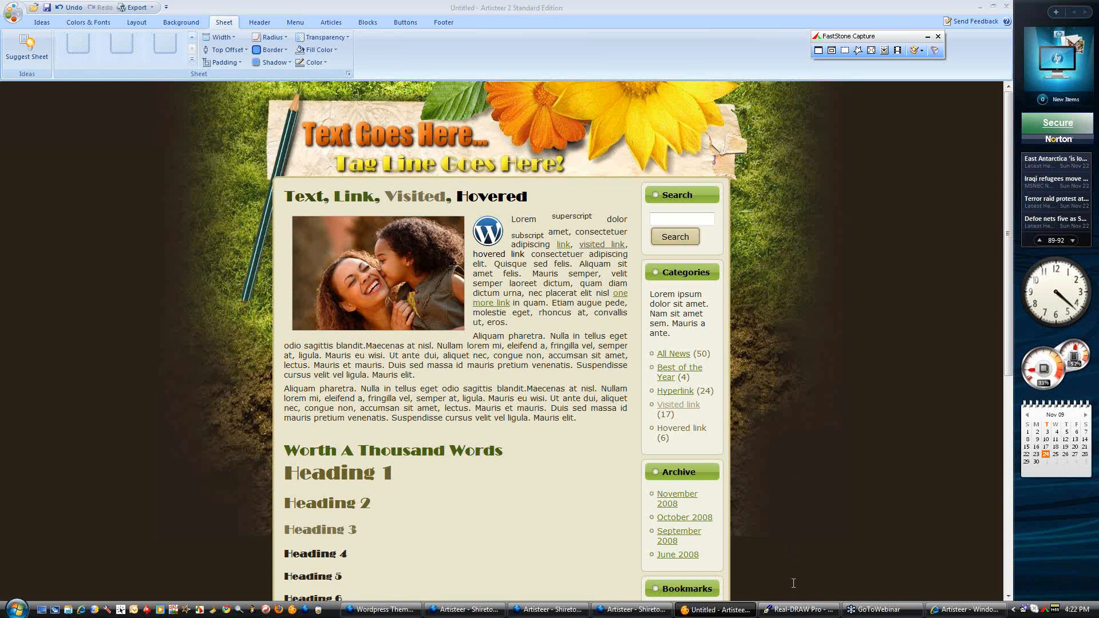
Switch to Real-DRAW Pro and check the background document's canvas width and height in its size and color properties
{"action": "left_click", "coordinate": [785, 610]}
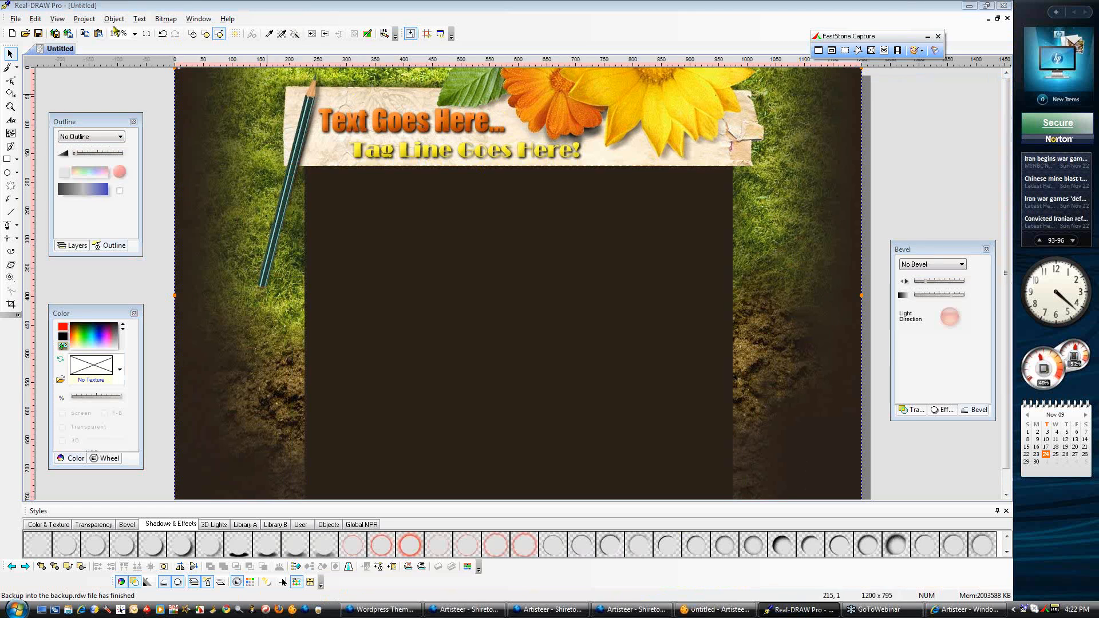
{"action": "left_click", "coordinate": [86, 20]}
{"action": "left_click", "coordinate": [98, 30]}
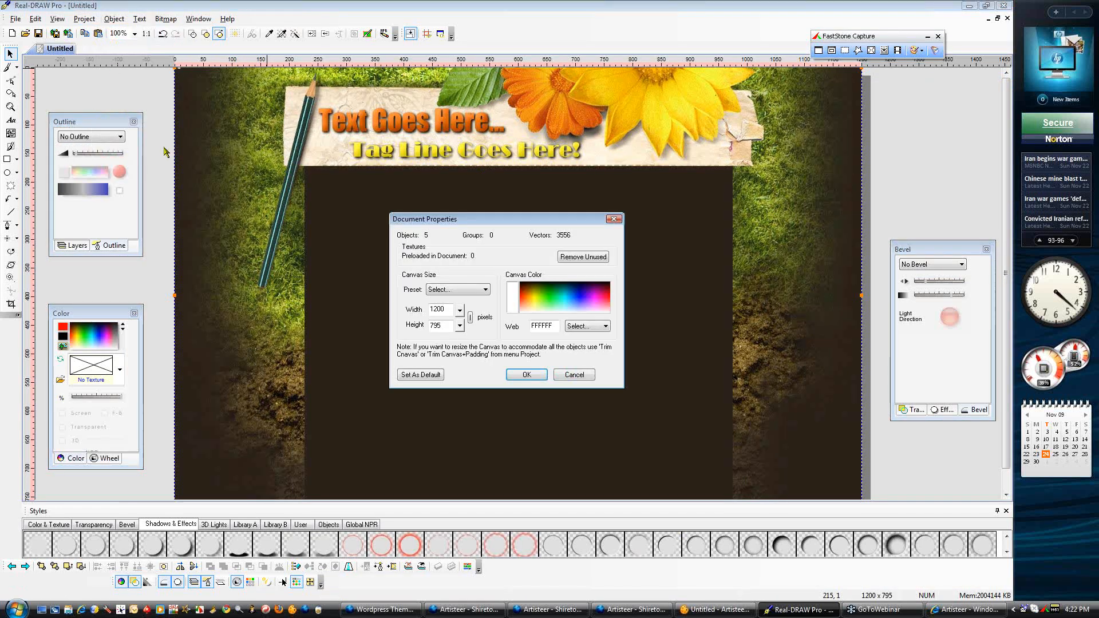
{"action": "left_click", "coordinate": [573, 373]}
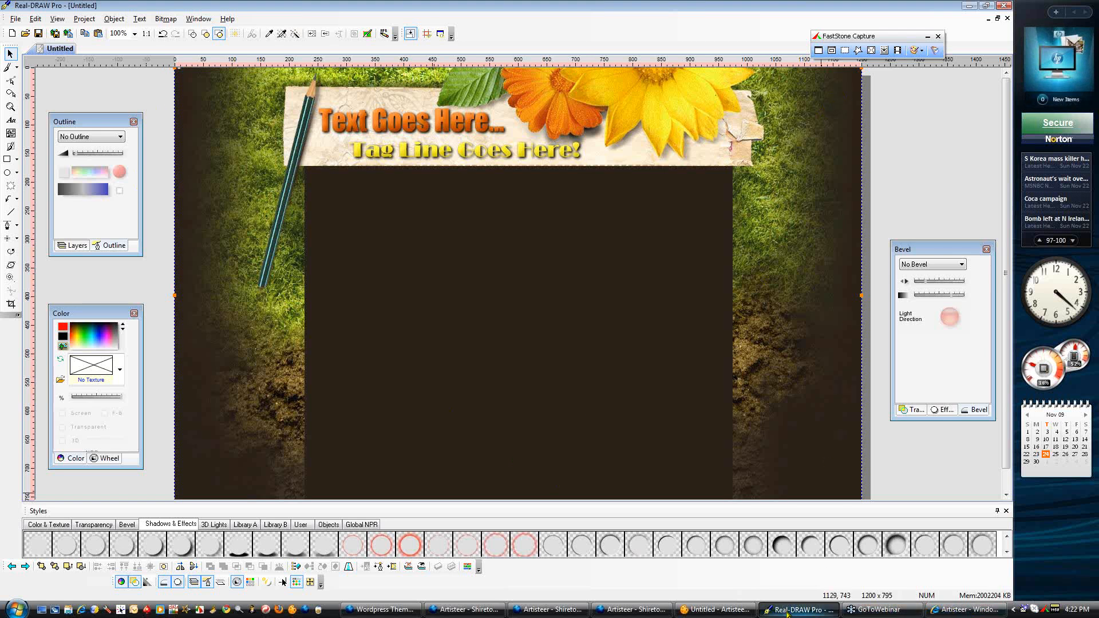
Look at the theme in Artisteer again, then recheck the canvas height of the Real-DRAW Pro background
{"action": "left_click", "coordinate": [716, 610]}
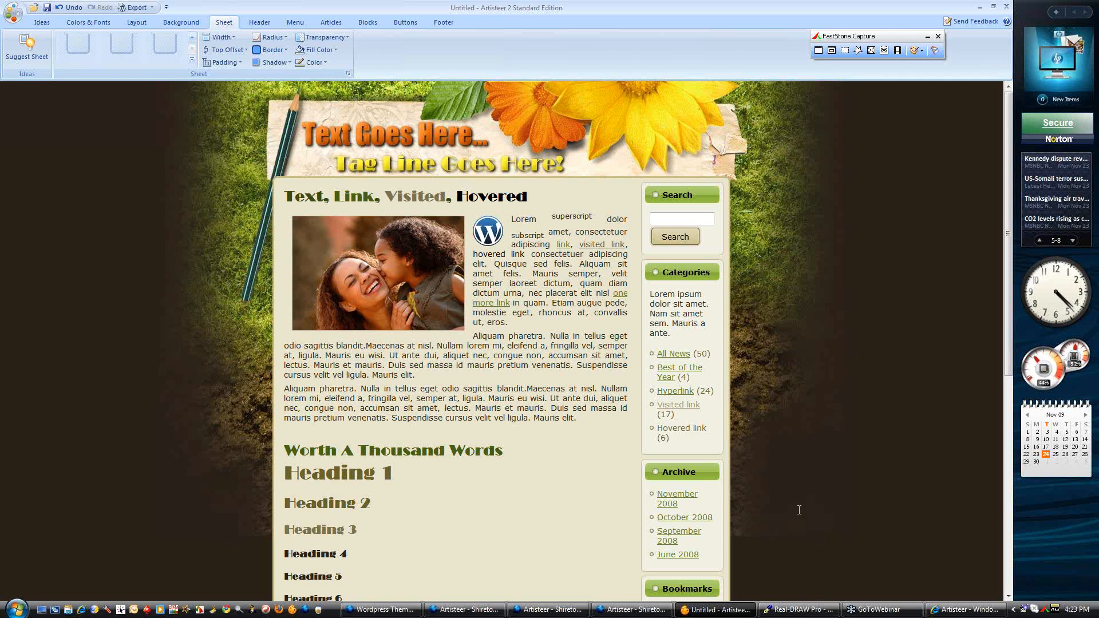
{"action": "left_click", "coordinate": [799, 609]}
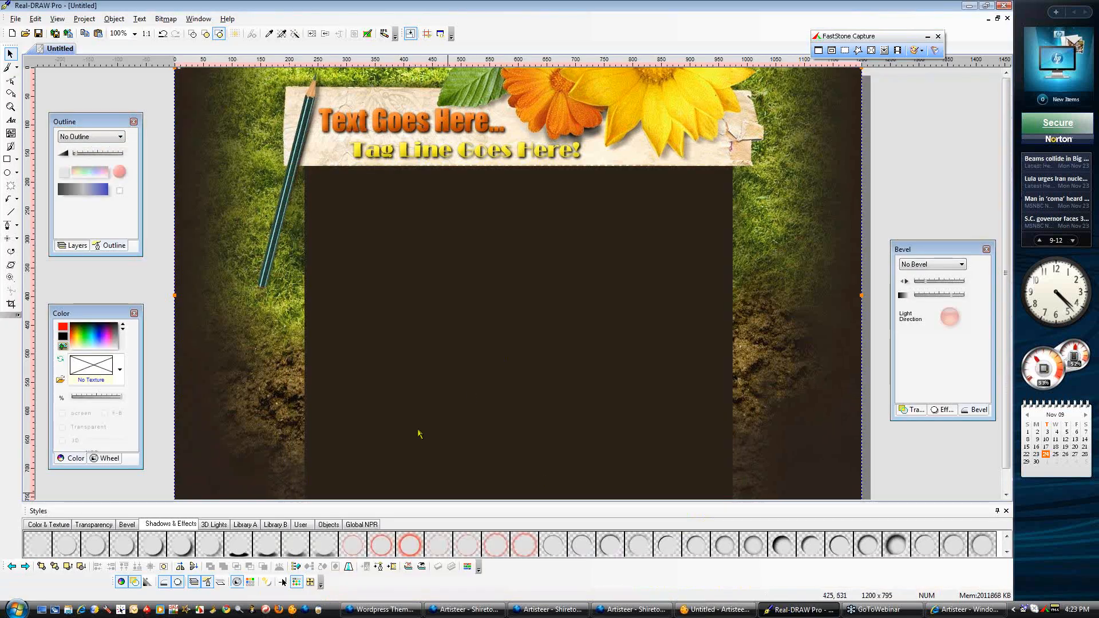
{"action": "left_click", "coordinate": [86, 19]}
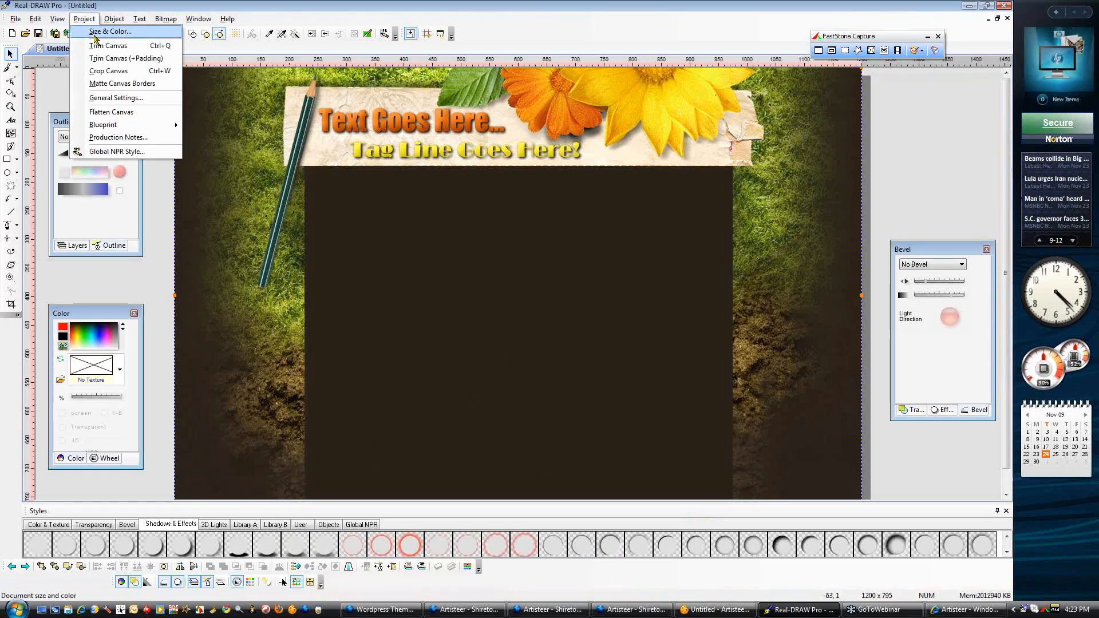
{"action": "left_click", "coordinate": [98, 32]}
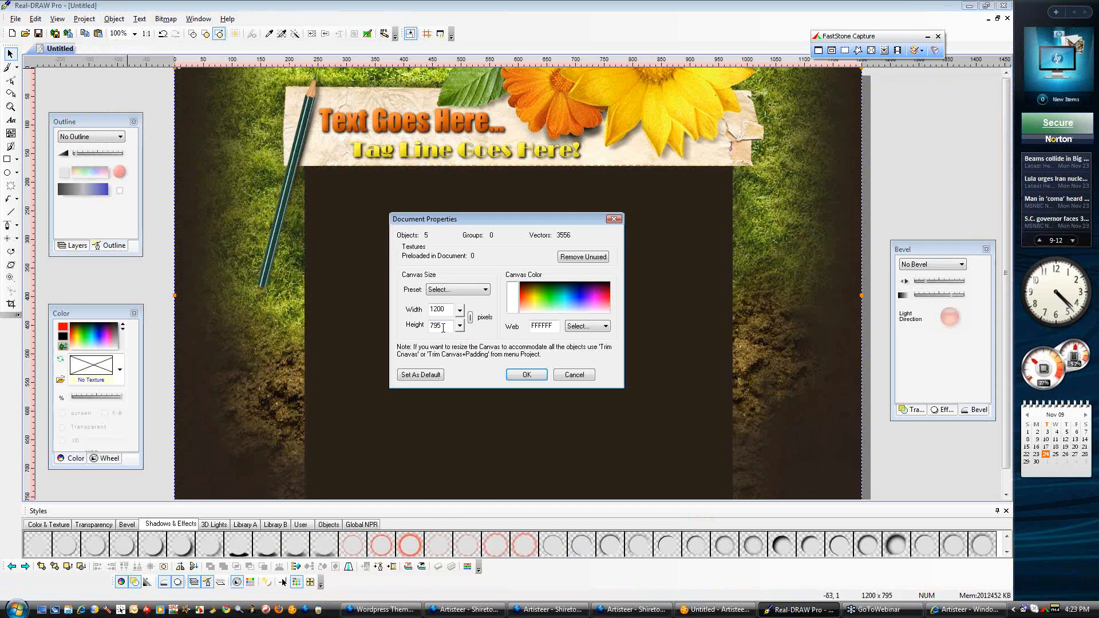
{"action": "left_click", "coordinate": [574, 375]}
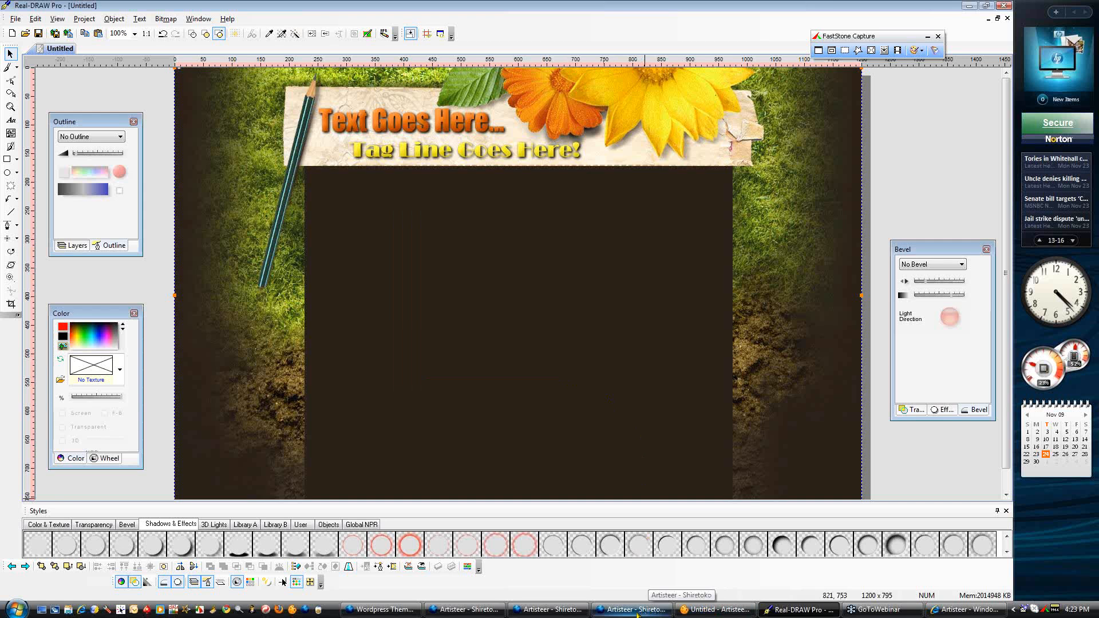
Return to Artisteer and examine how the theme content scrolls over the fixed background from header to footer
{"action": "left_click", "coordinate": [716, 609]}
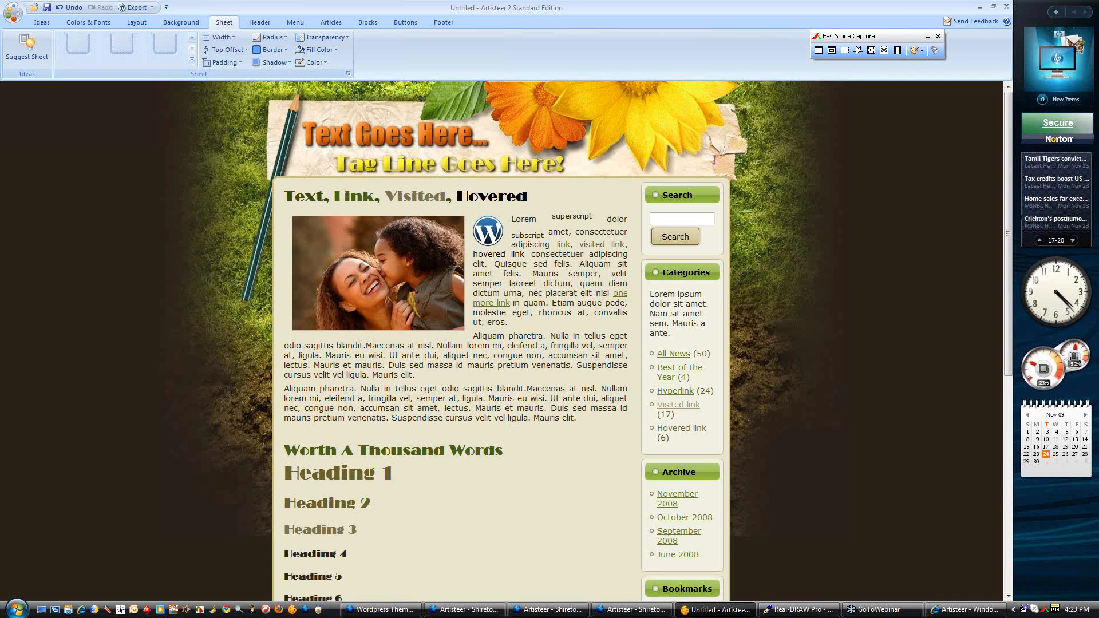
{"action": "scroll", "coordinate": [605, 233], "scroll_direction": "down", "scroll_amount": 7}
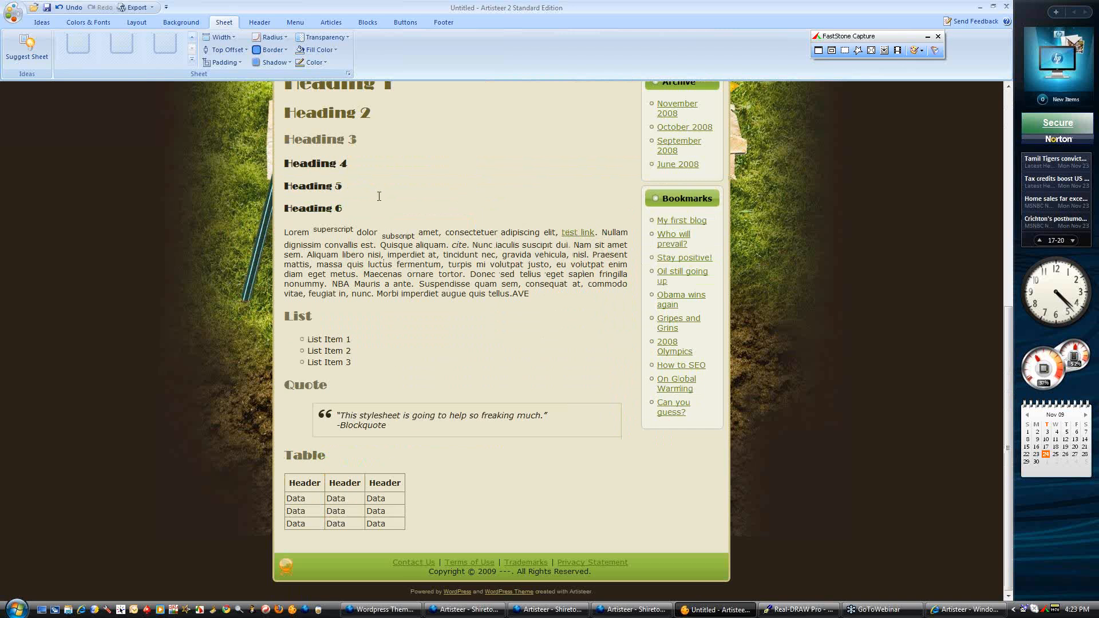
{"action": "scroll", "coordinate": [427, 421], "scroll_direction": "up", "scroll_amount": 7}
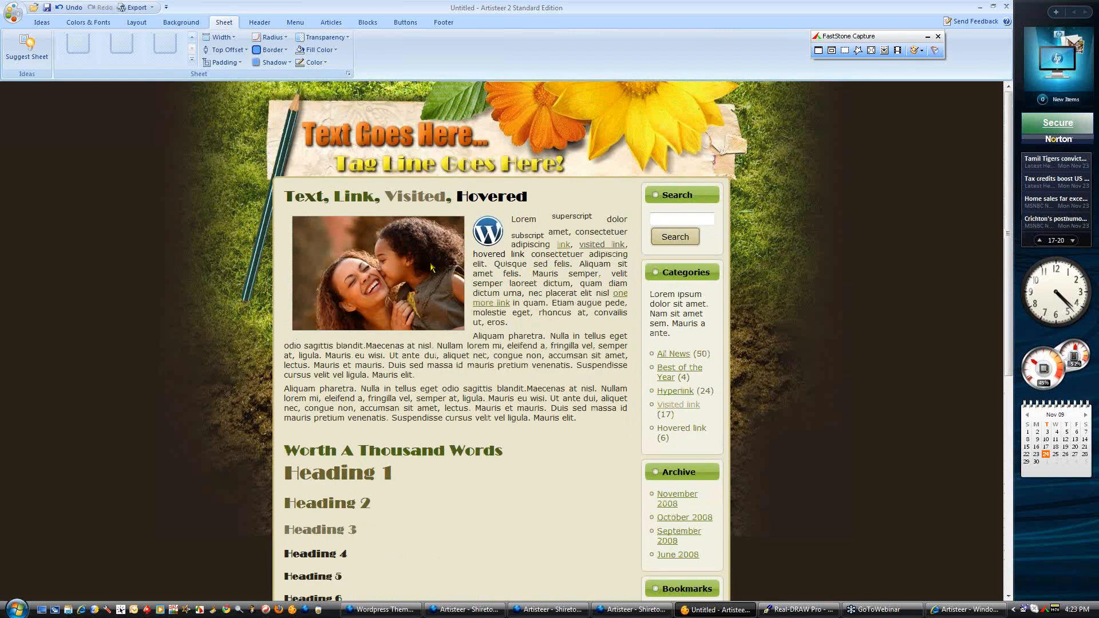
{"action": "scroll", "coordinate": [760, 436], "scroll_direction": "down", "scroll_amount": 7}
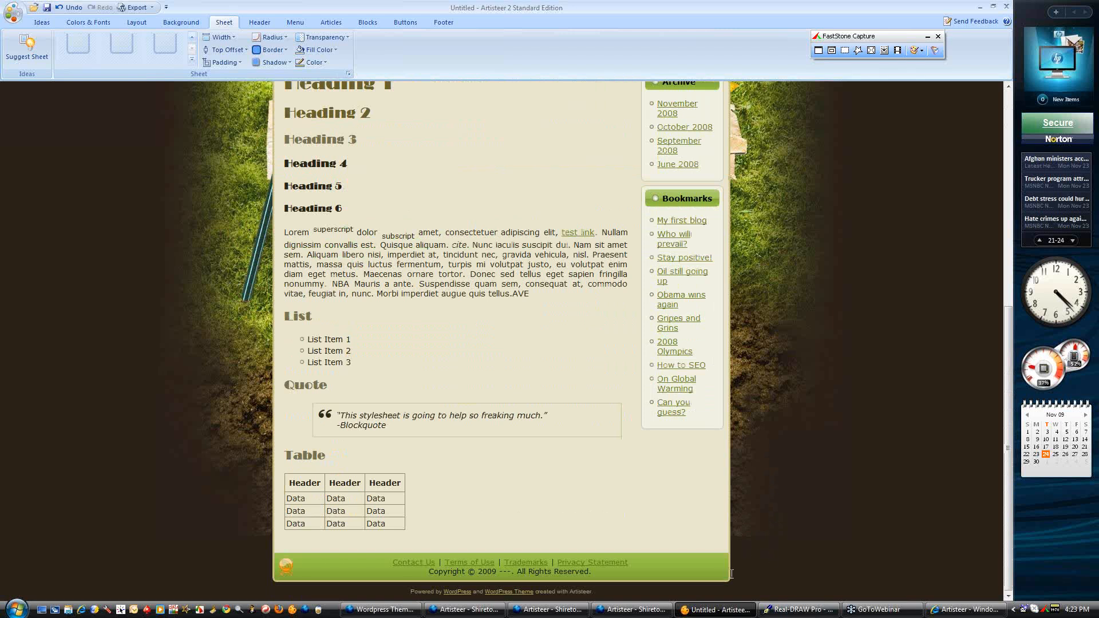
{"action": "scroll", "coordinate": [804, 413], "scroll_direction": "up", "scroll_amount": 7}
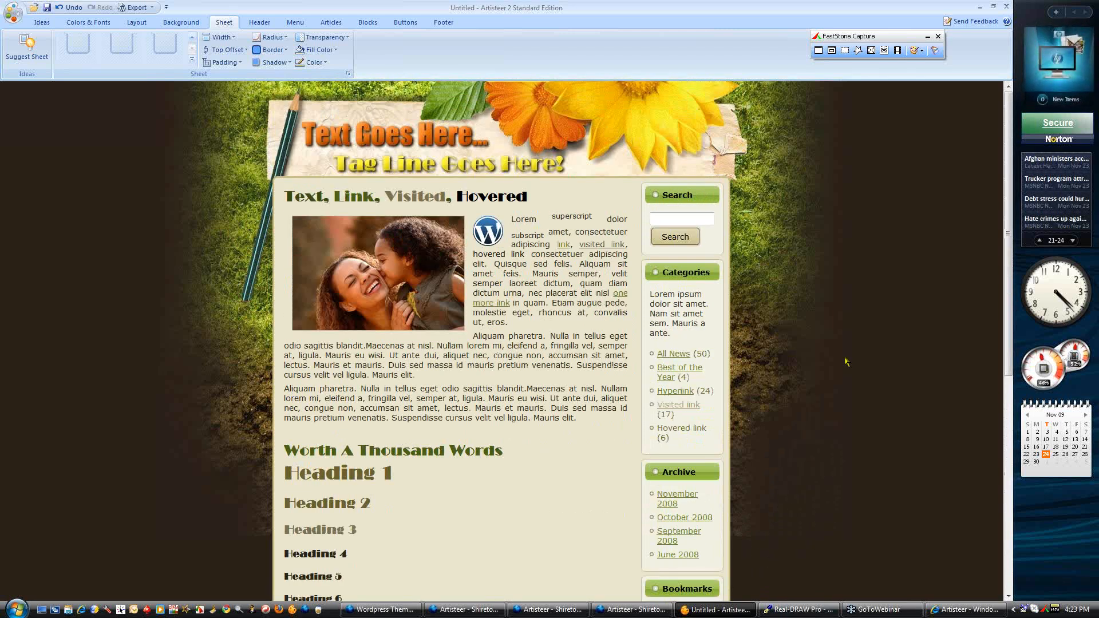